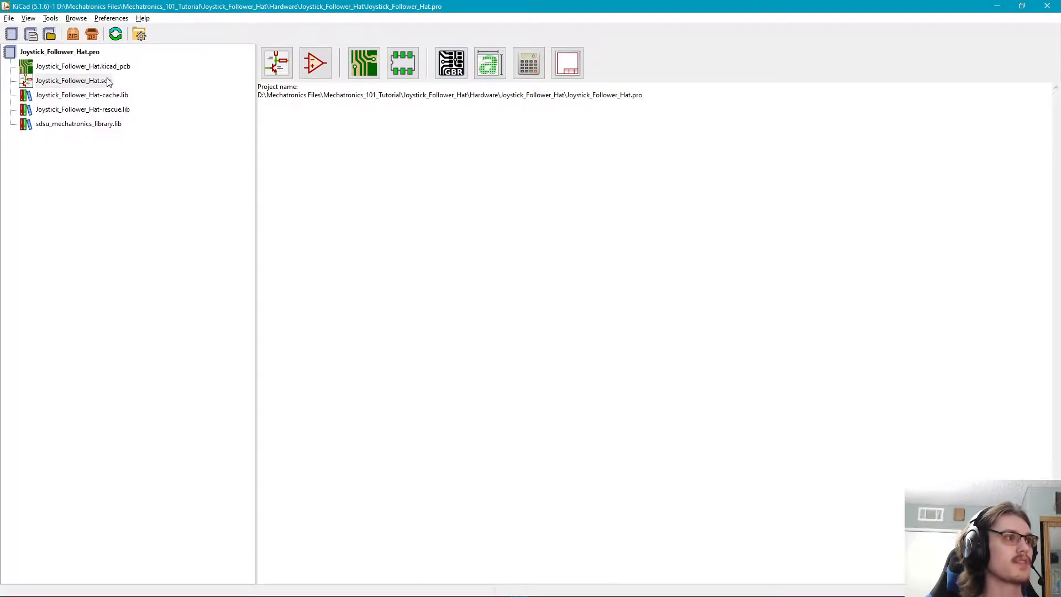
- Bring Eeschema forward and pan across the Joystick_Follower_Hat schematic to review its wiring
key(alt+Tab)
key(alt+Tab)
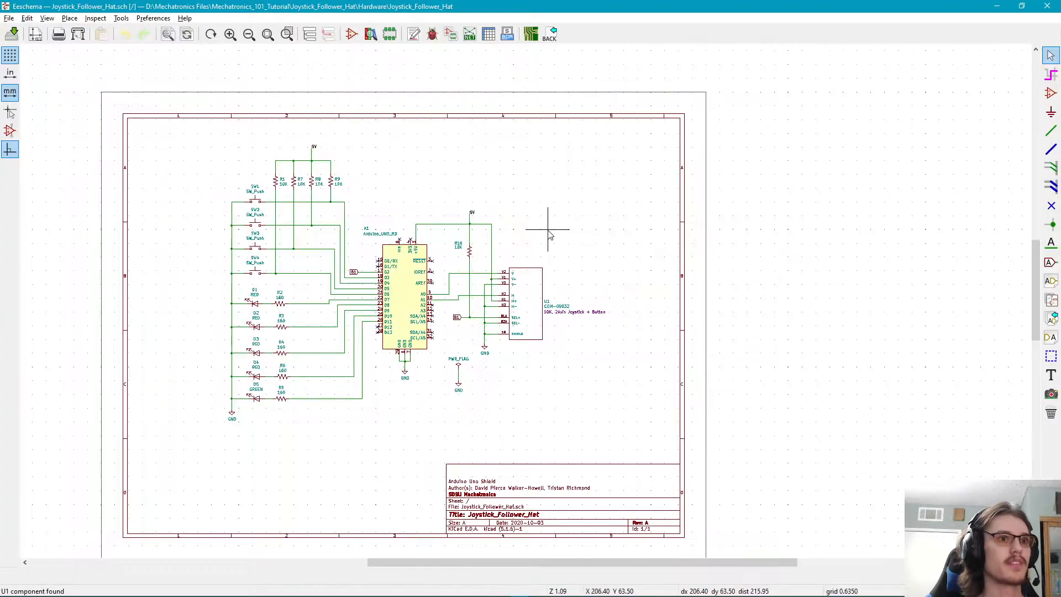
middle_drag(411, 181, 566, 165)
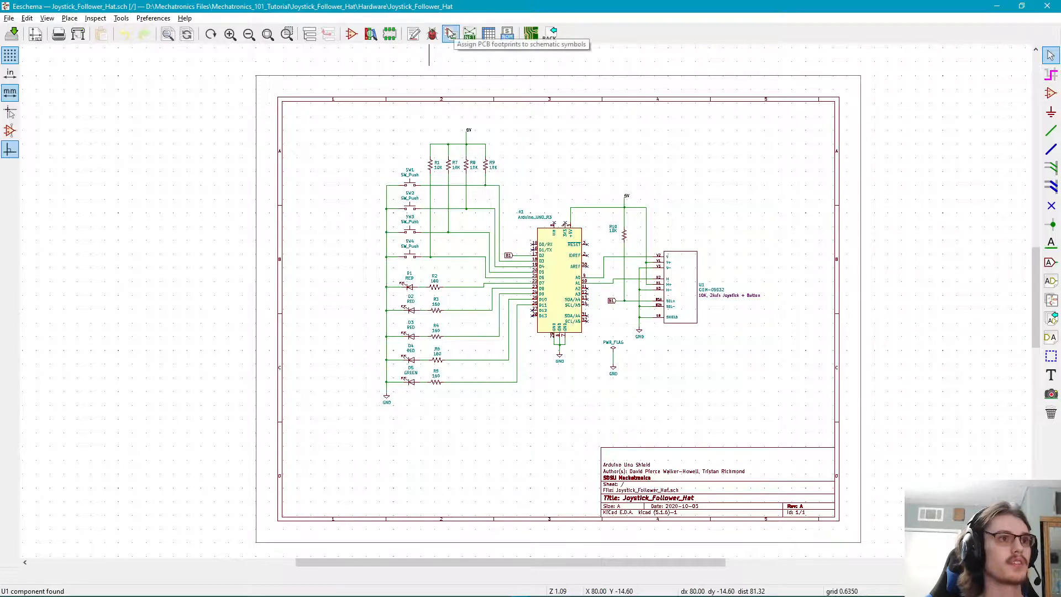
middle_drag(549, 161, 481, 198)
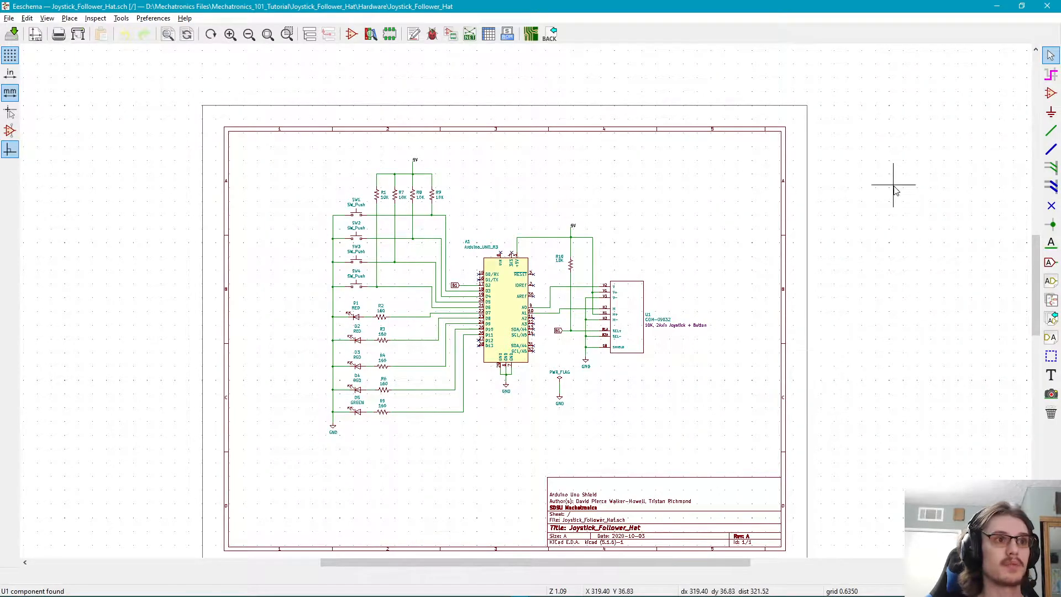
middle_drag(519, 458, 580, 443)
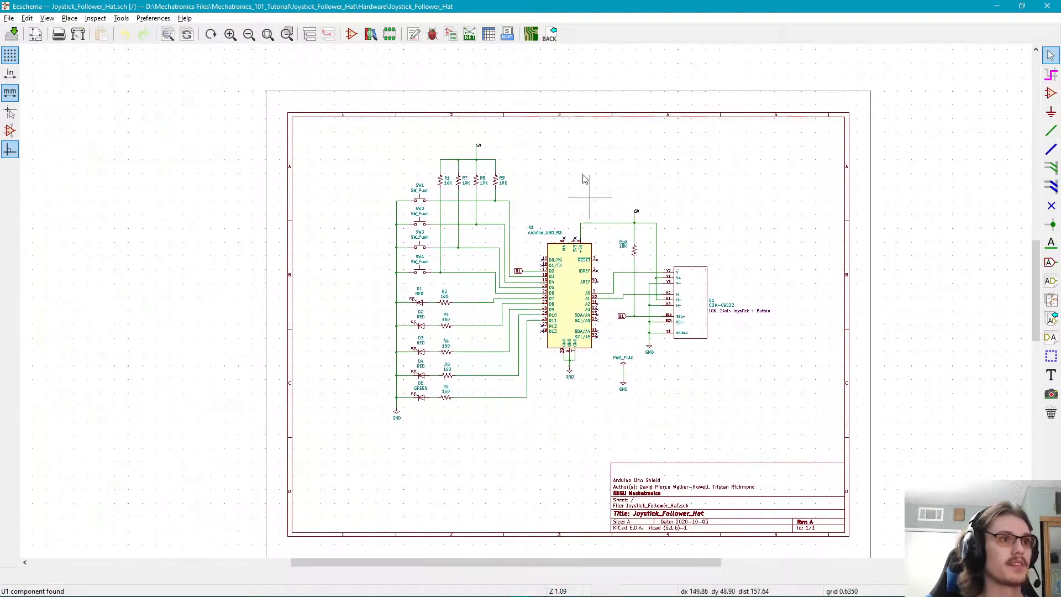
middle_drag(662, 421, 625, 422)
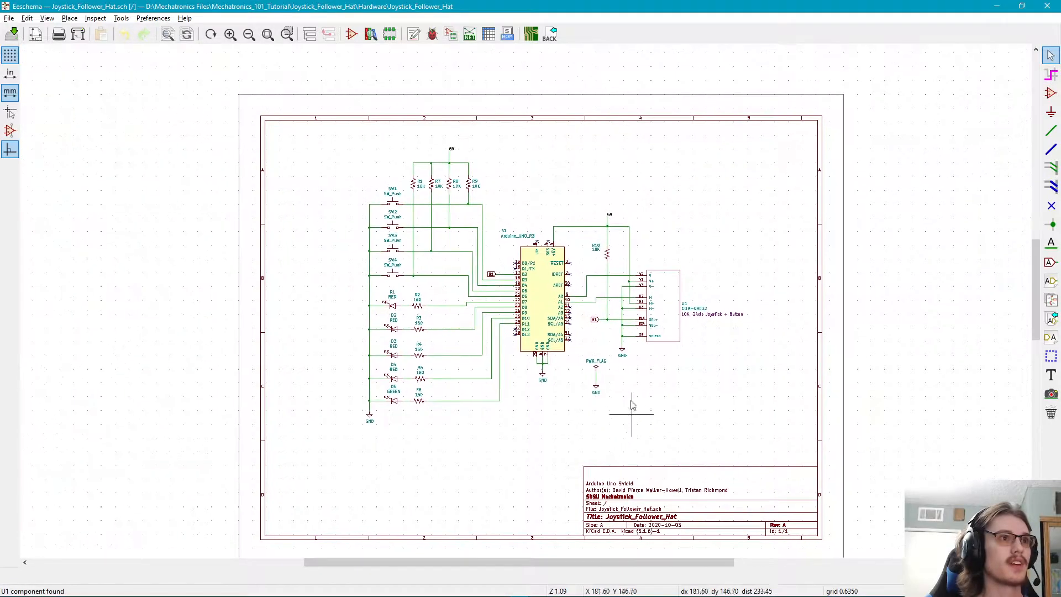
- Generate the netlist, save it as Joystick_Follower_Hat.net, and return to the project manager
click(468, 37)
drag(511, 234, 543, 194)
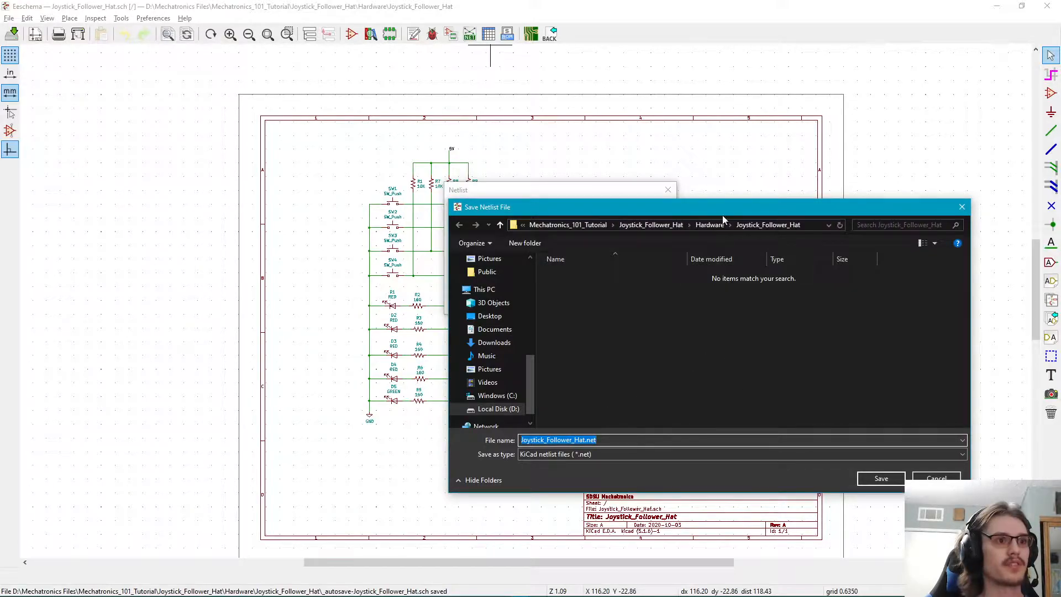
click(875, 485)
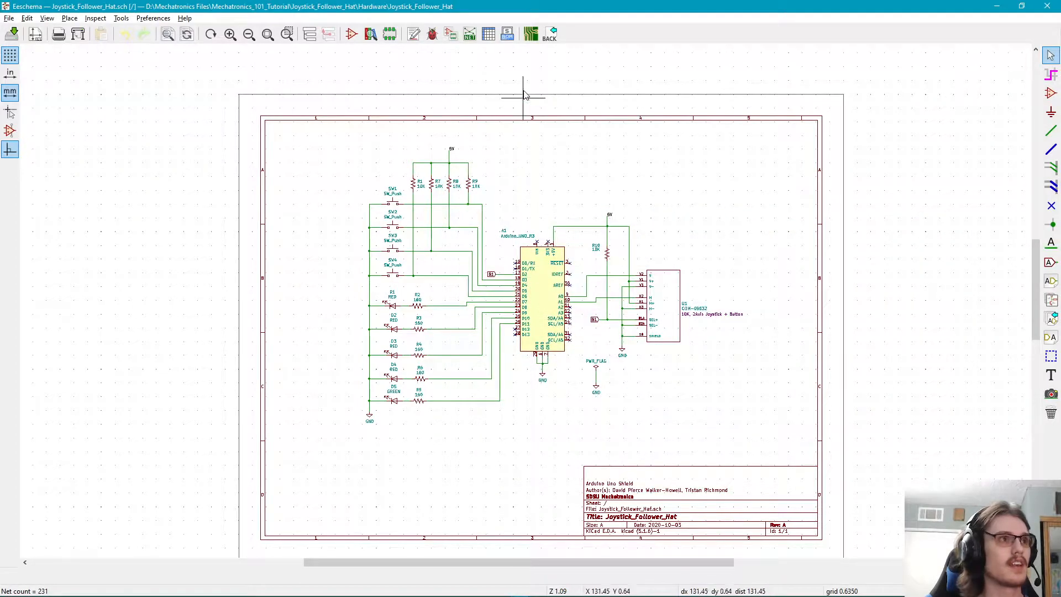
key(alt+Tab)
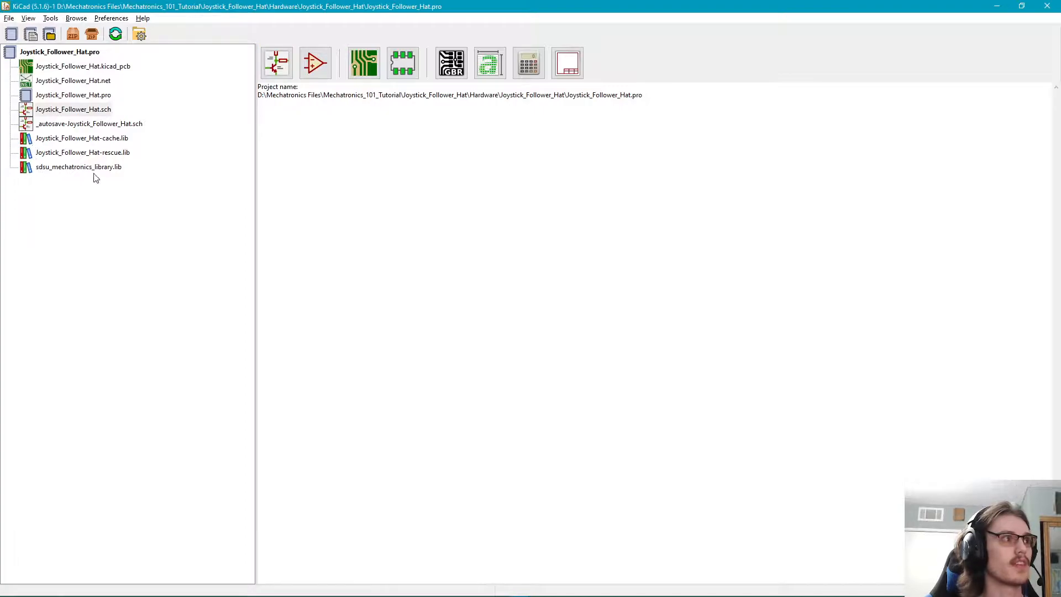
click(73, 80)
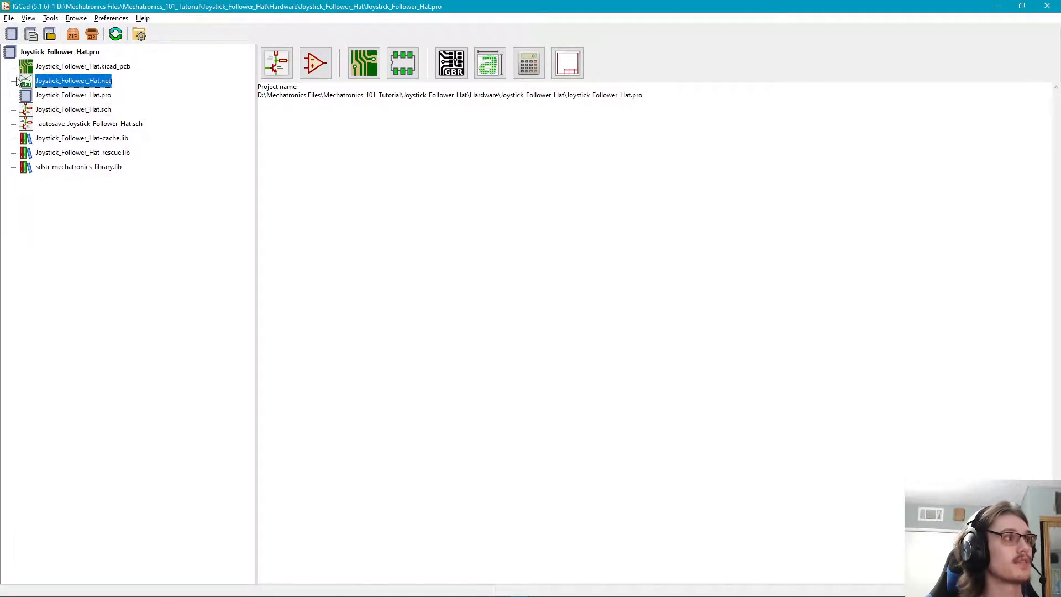
right_click(77, 78)
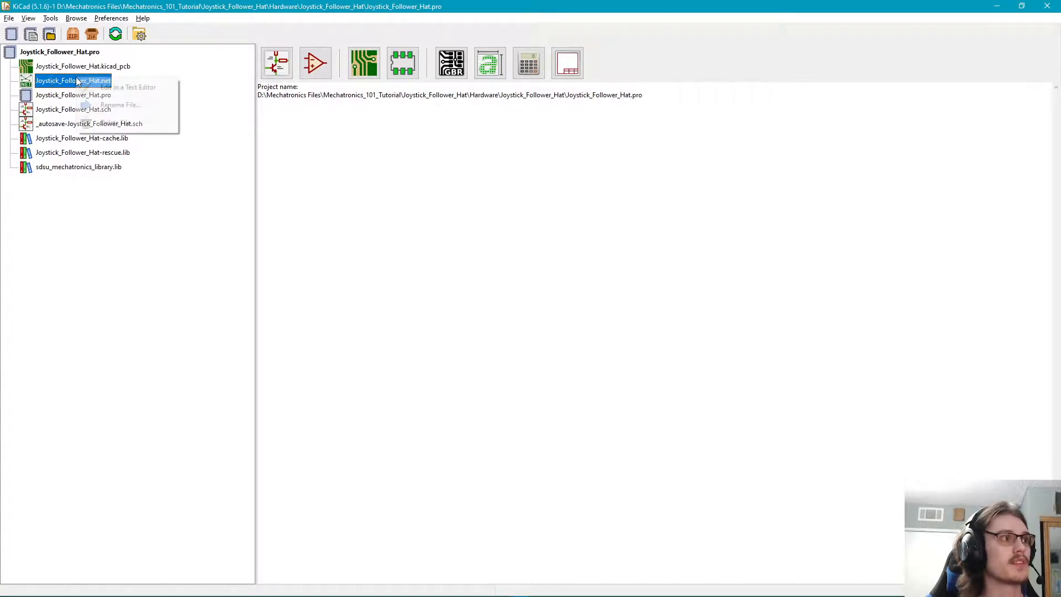
click(50, 84)
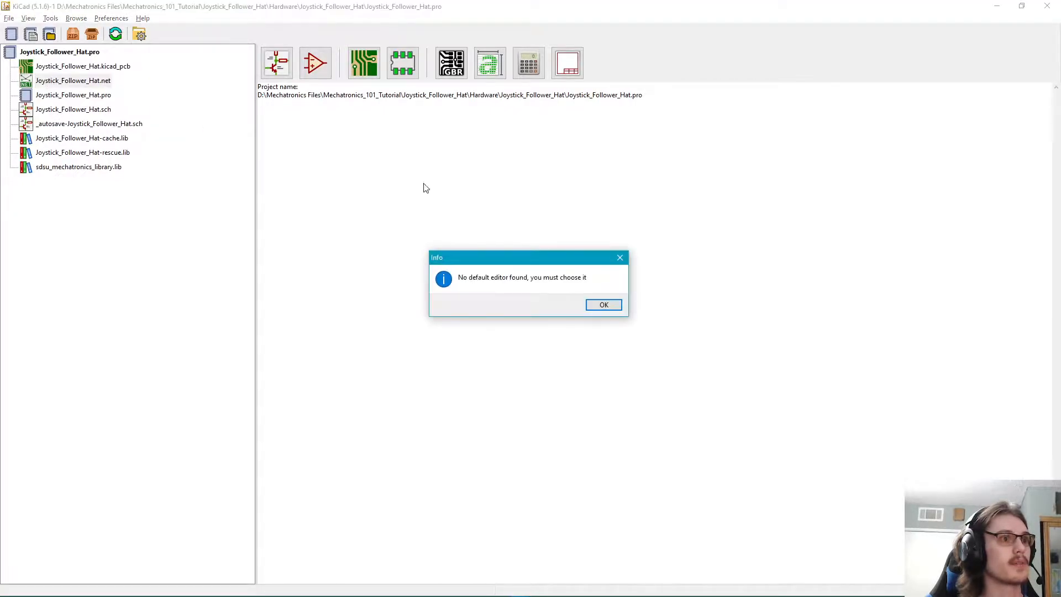
click(604, 303)
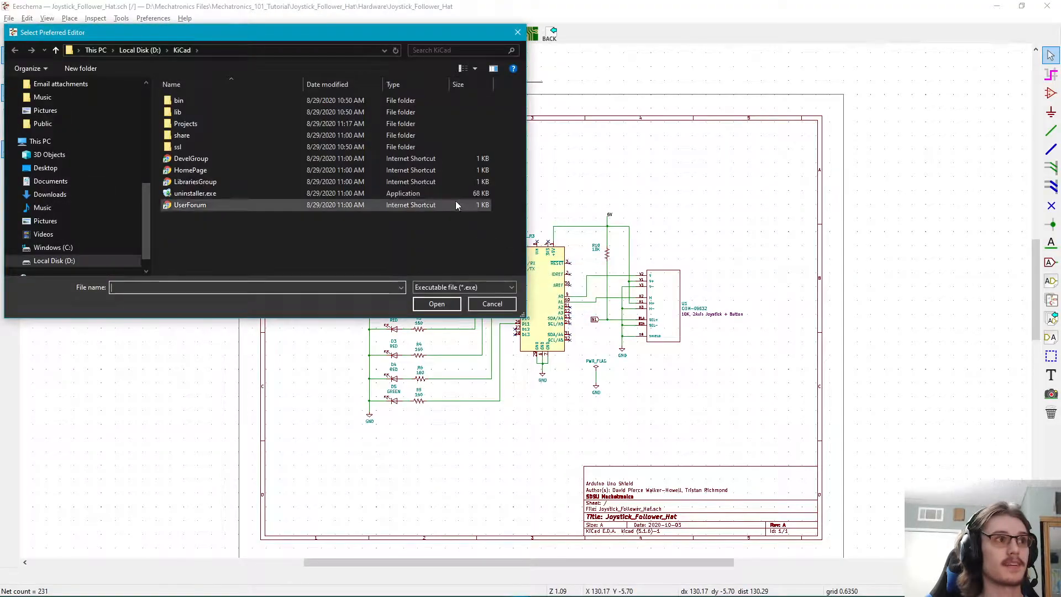
click(490, 304)
click(59, 67)
click(64, 81)
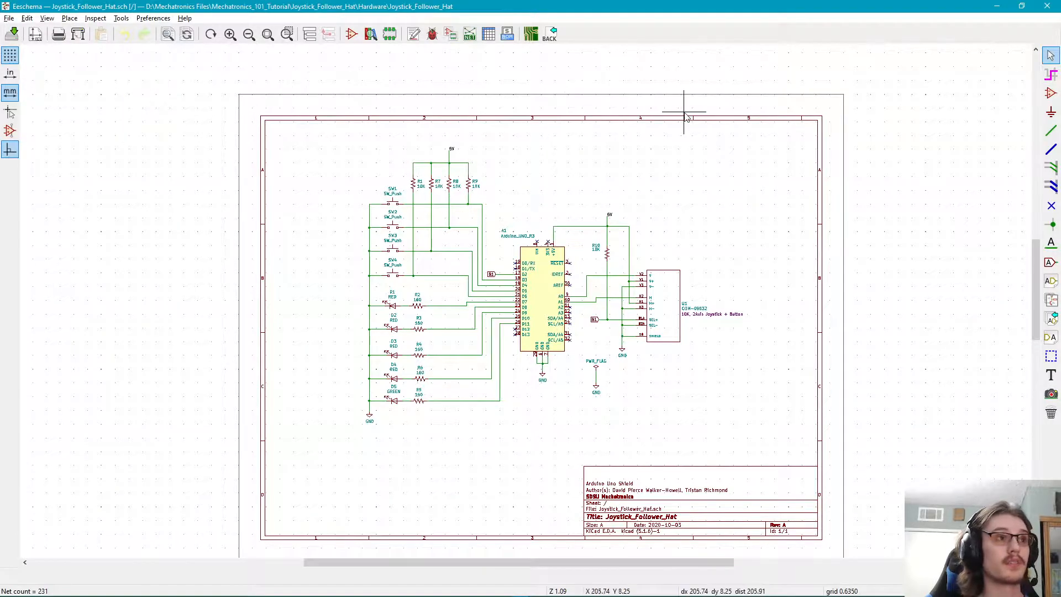
key(alt+Tab)
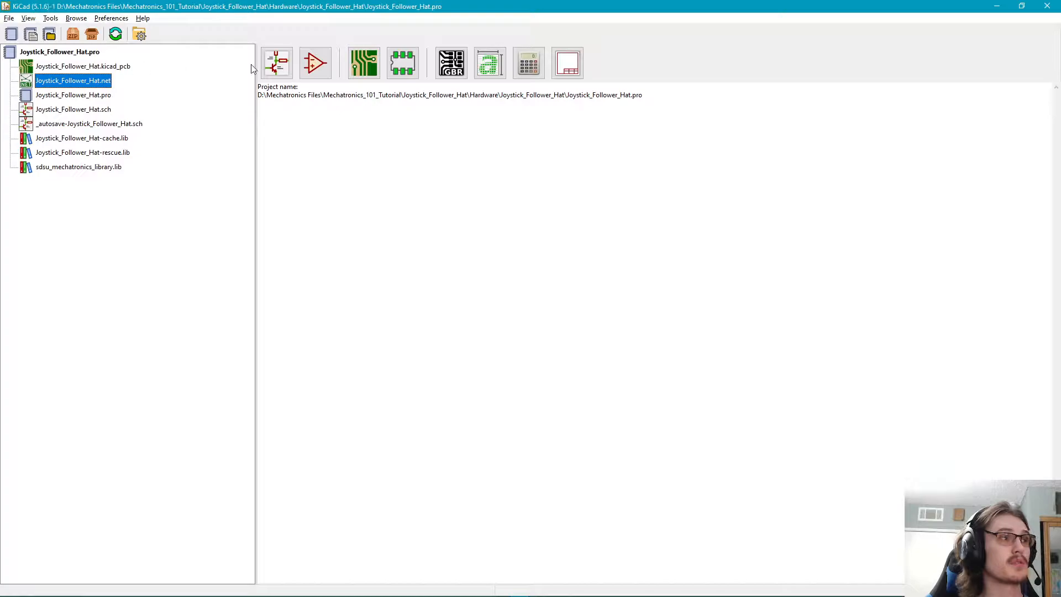
- Open Joystick_Follower_Hat.kicad_pcb in Pcbnew and pan around the empty board sheet
click(106, 66)
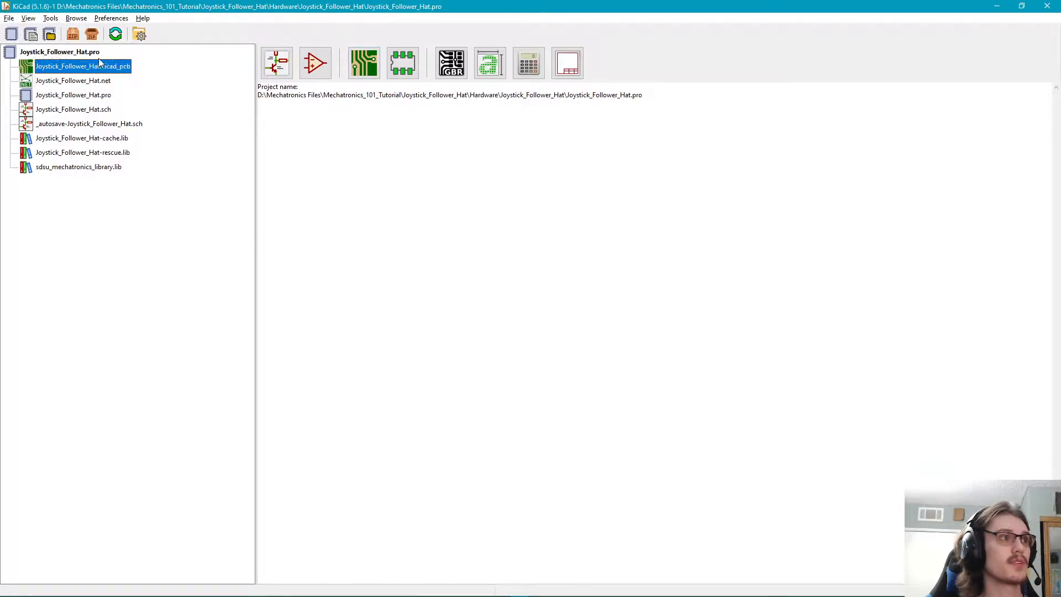
double_click(94, 68)
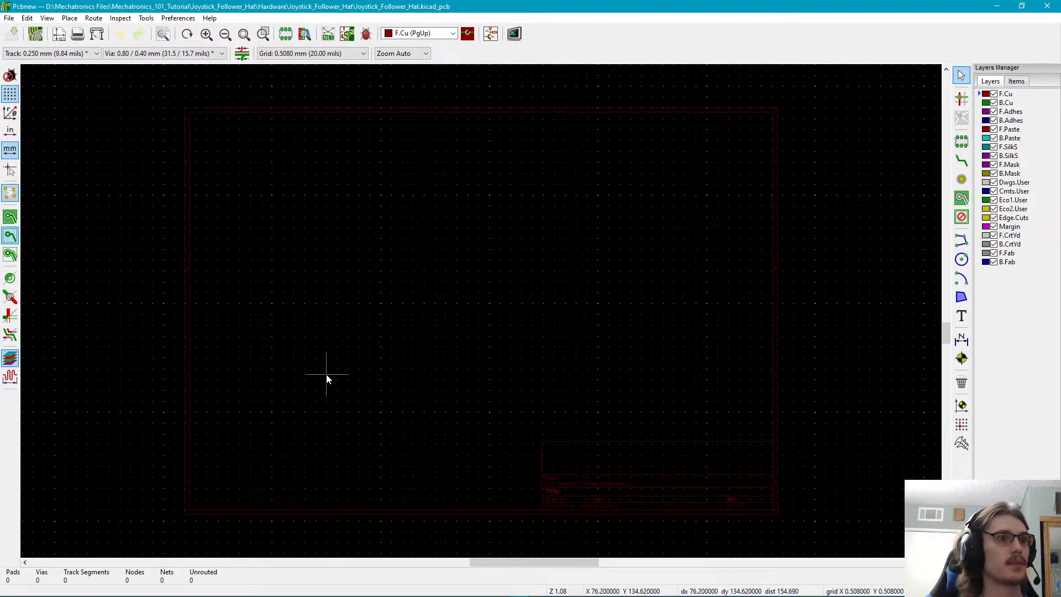
middle_drag(415, 366, 453, 372)
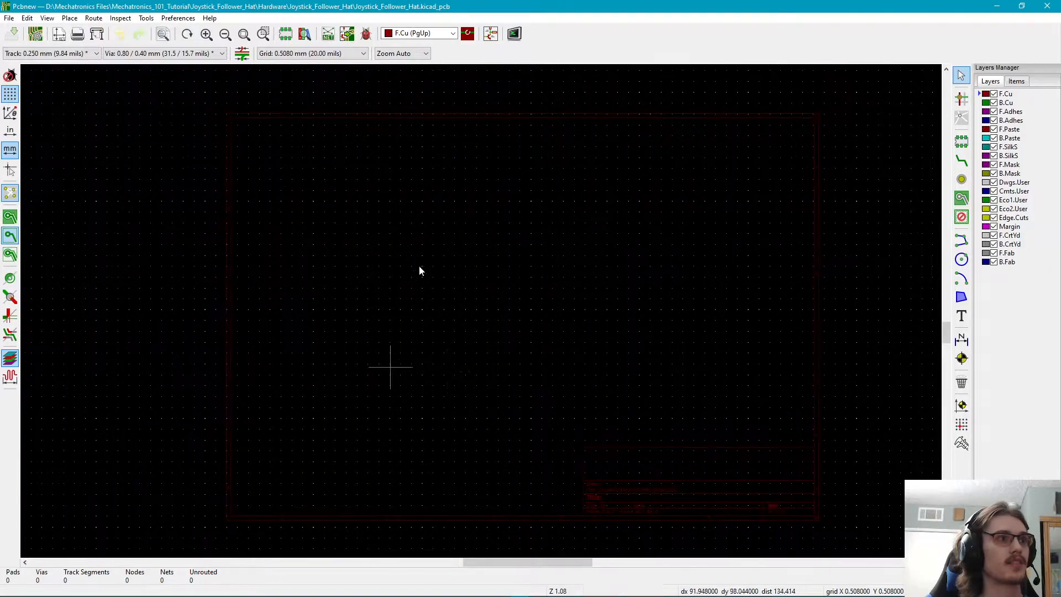
mouse_move(808, 340)
middle_down()
mouse_move(763, 330)
mouse_move(795, 342)
middle_up()
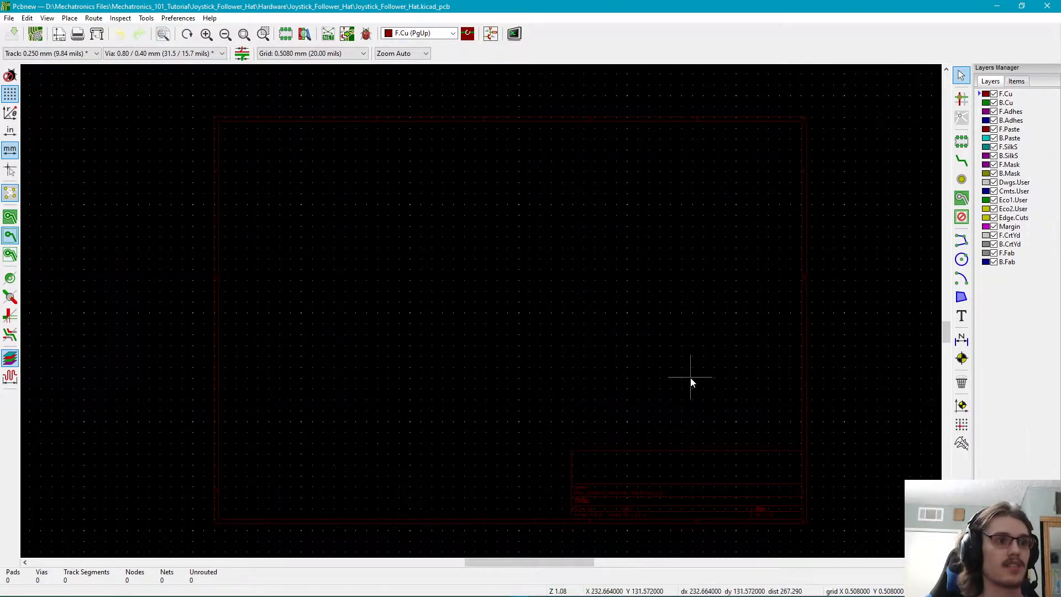
middle_drag(566, 351, 581, 337)
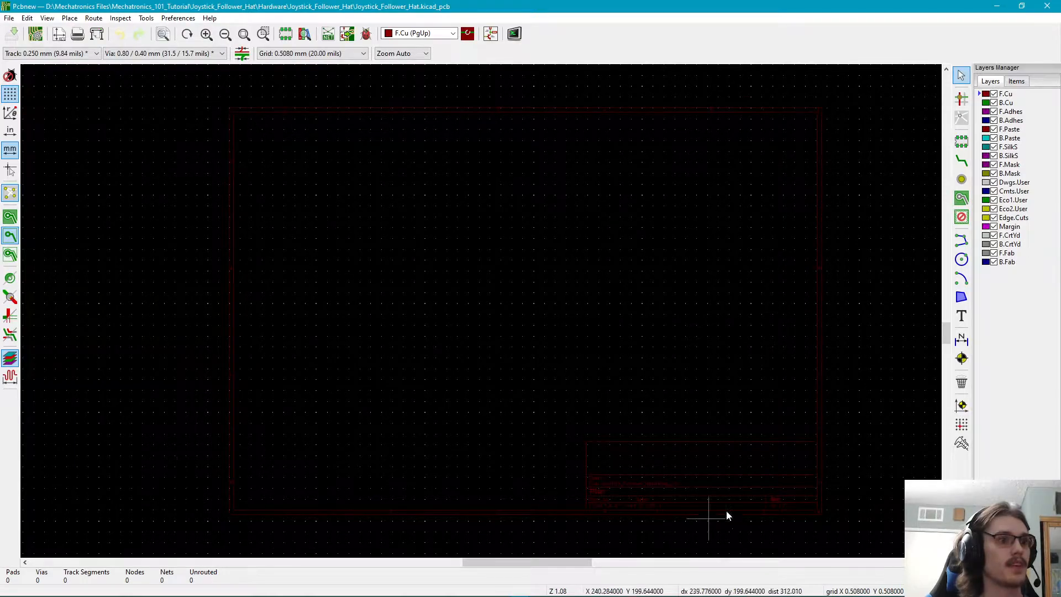
middle_drag(787, 511, 779, 518)
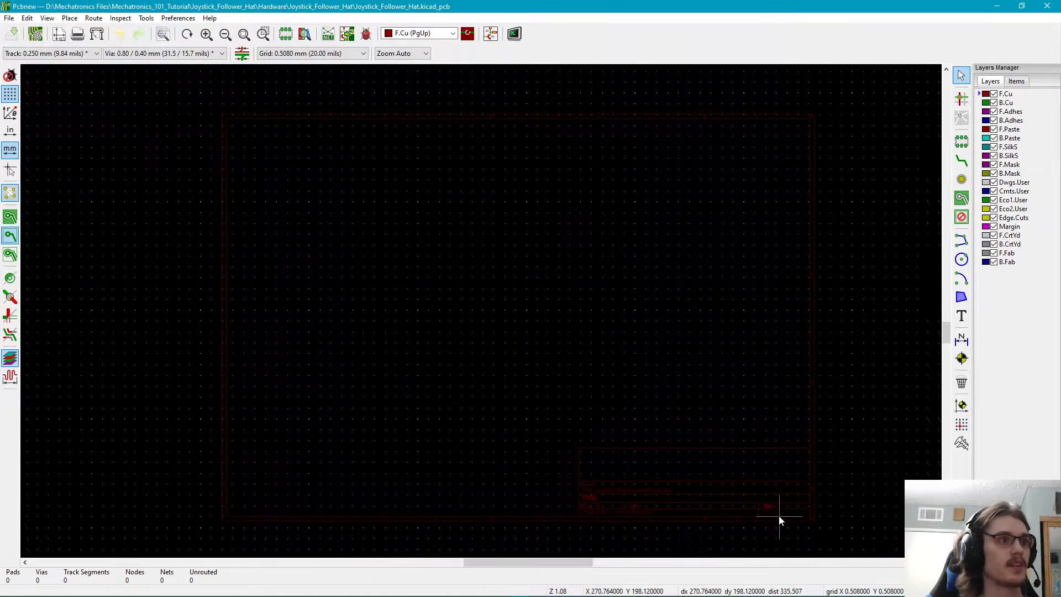
- In Page Settings, choose paper size A 8.5x11in and set the issue date to 2020-10-09
click(59, 38)
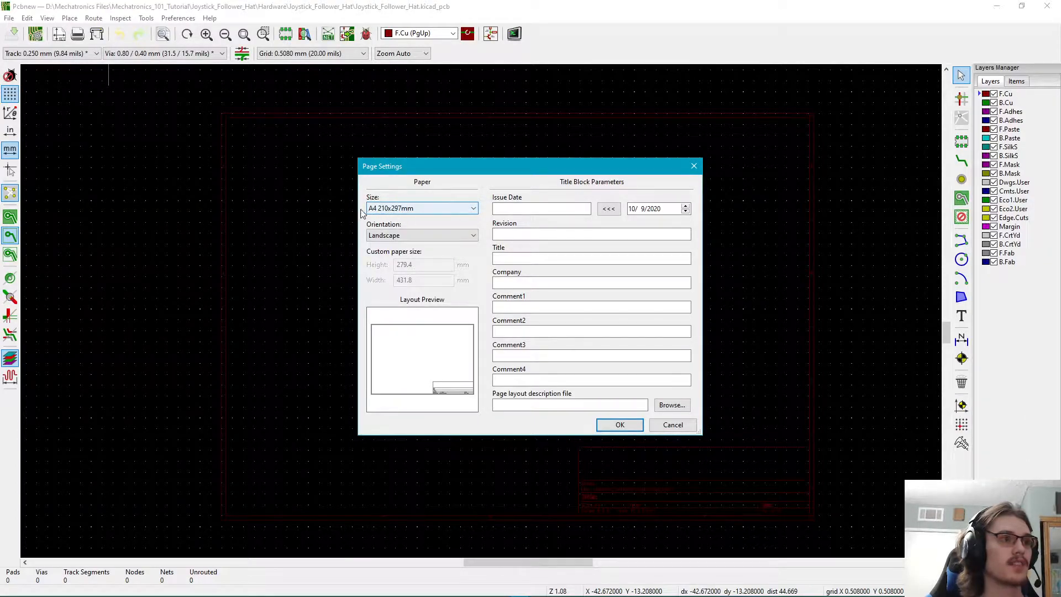
click(414, 210)
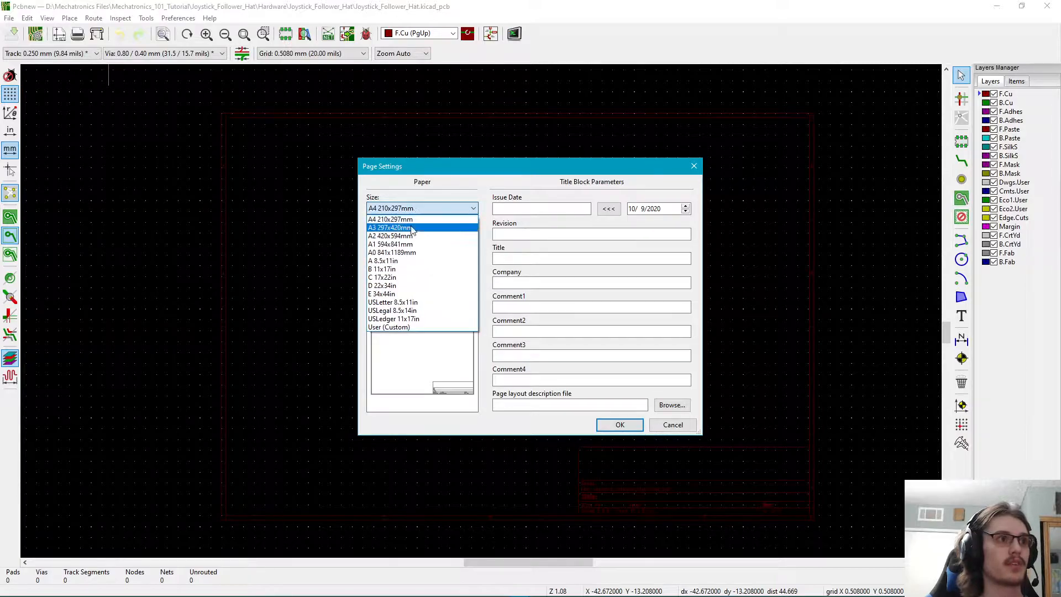
click(428, 266)
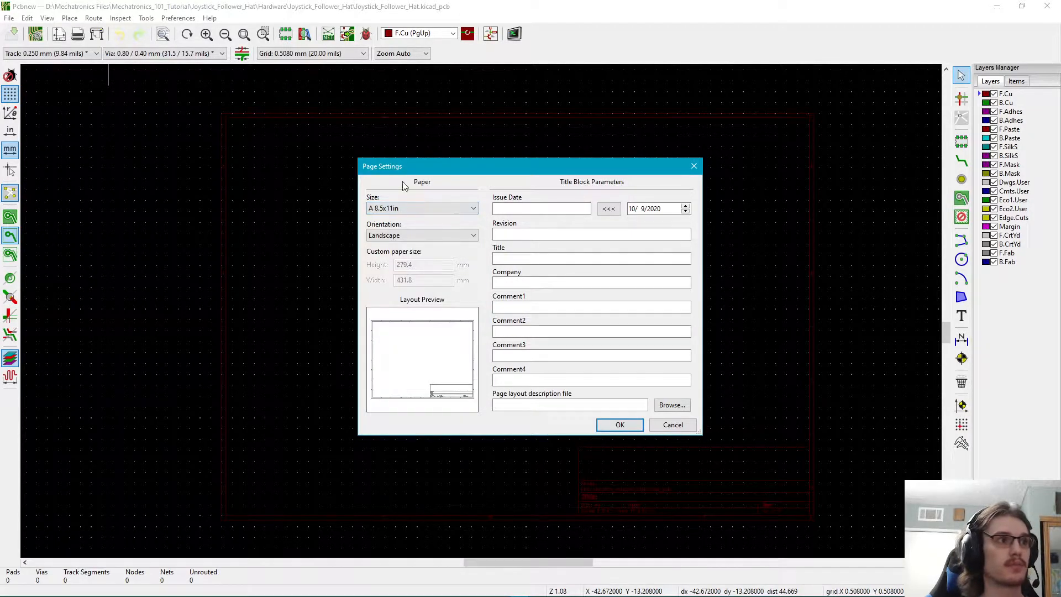
drag(474, 166, 457, 159)
click(505, 251)
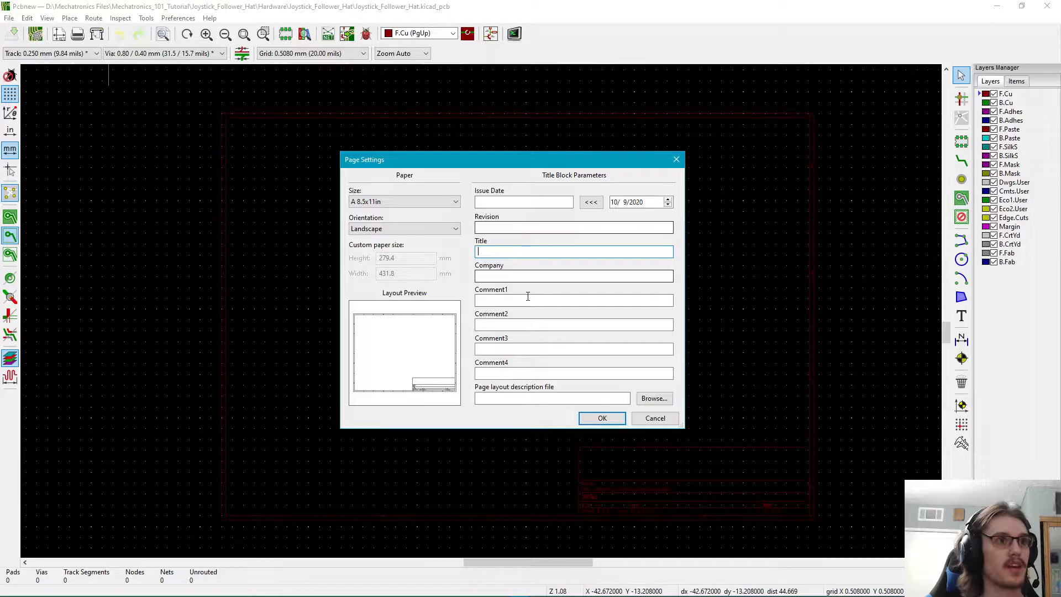
drag(542, 161, 424, 155)
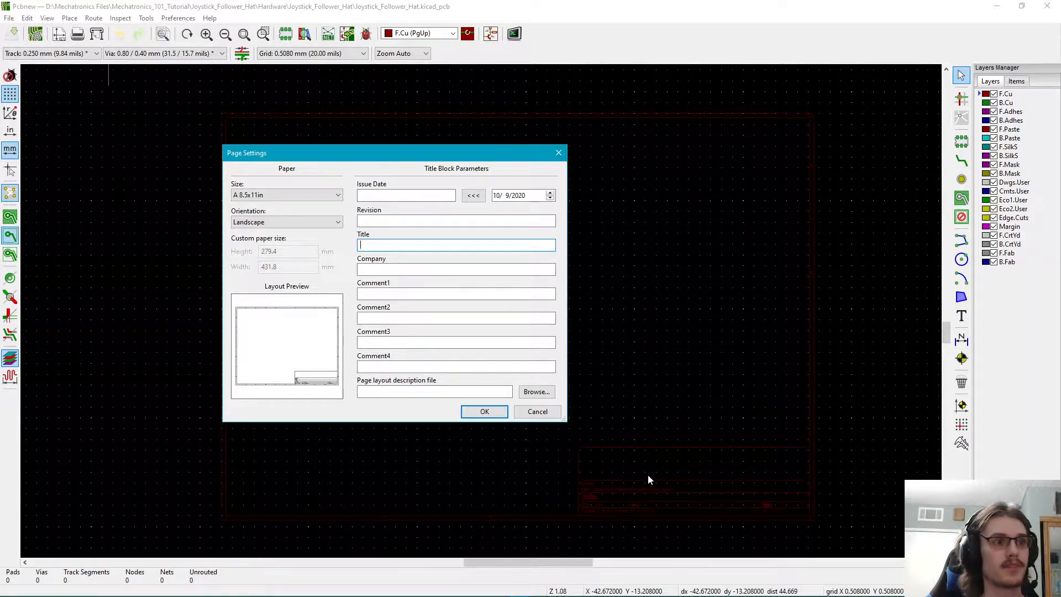
click(387, 220)
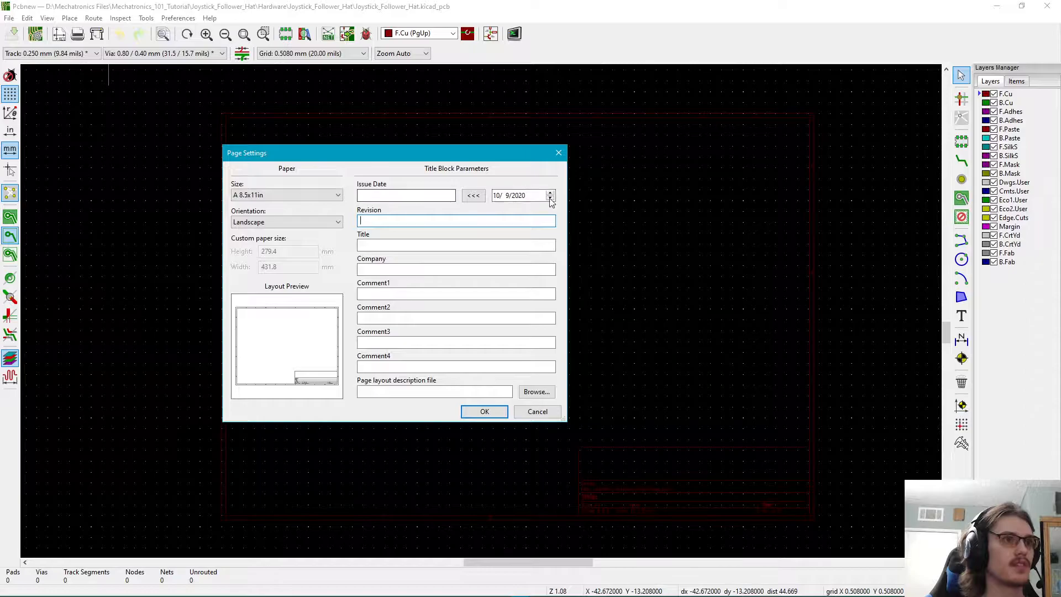
click(474, 196)
click(401, 220)
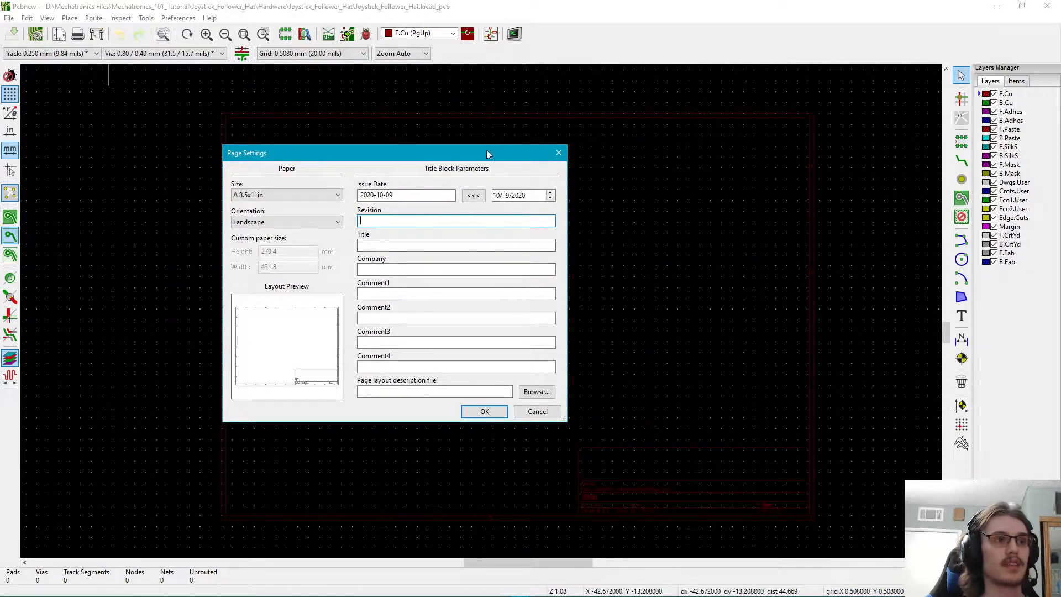
drag(489, 153, 575, 178)
drag(490, 173, 597, 154)
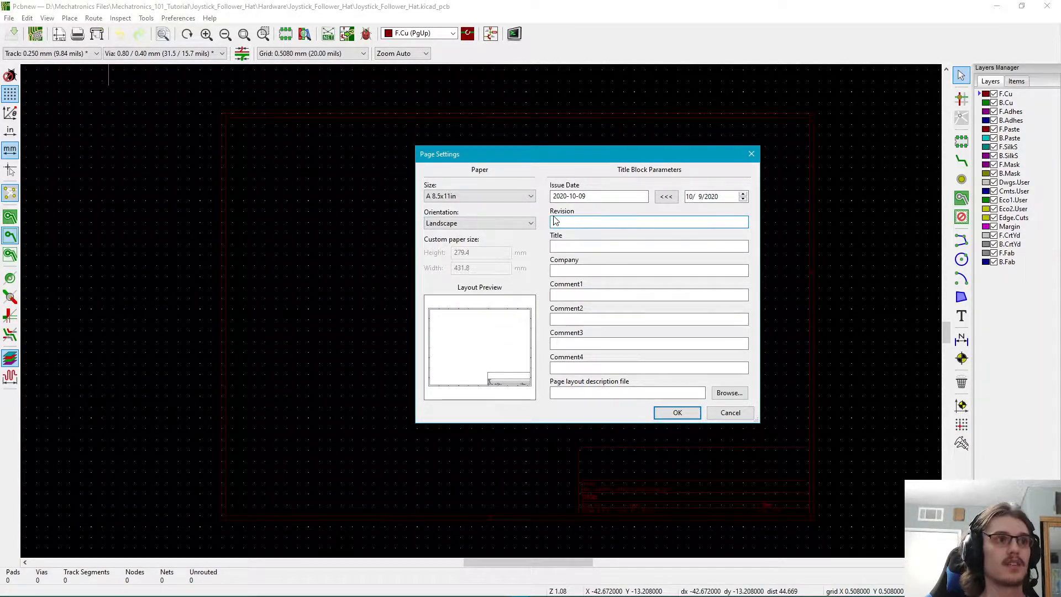
- Enter title 'Joystick Follower' and company 'SDSU Mechatronics' in the title block and apply
drag(596, 158, 515, 162)
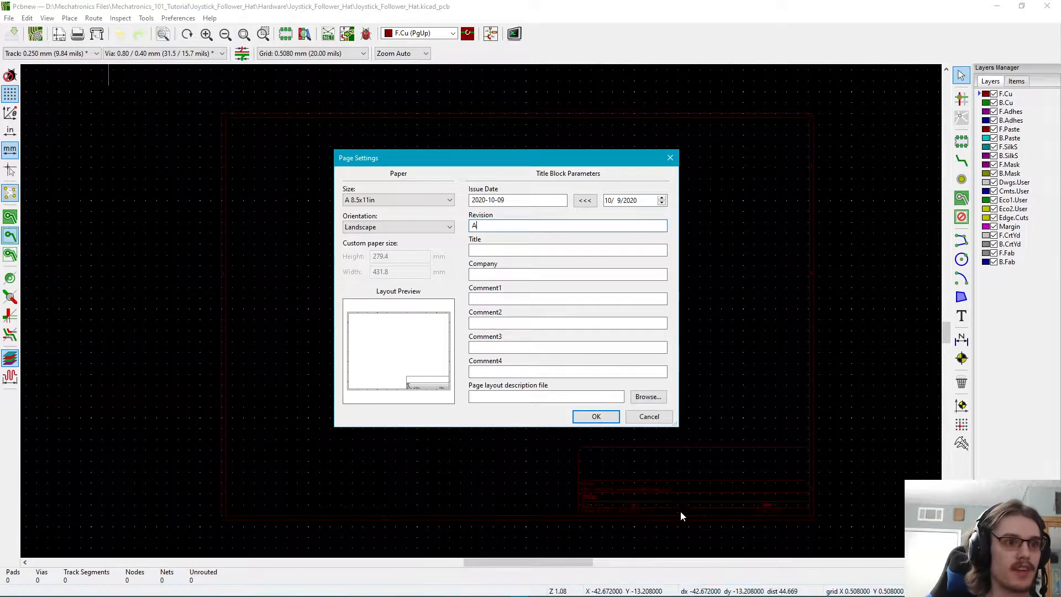
click(511, 248)
text(Jopy)
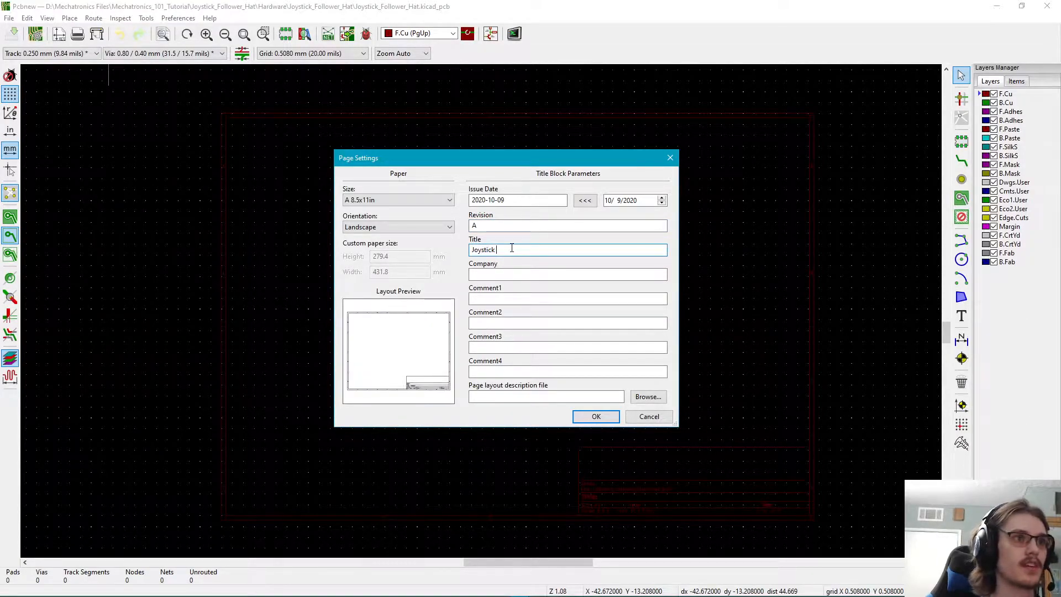
text(tick Follower)
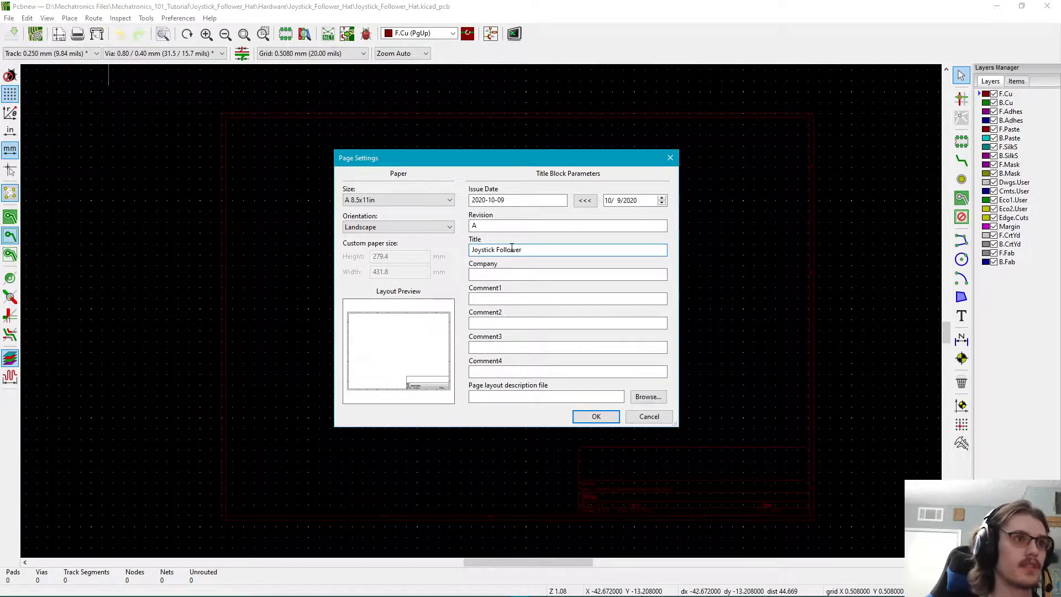
click(507, 274)
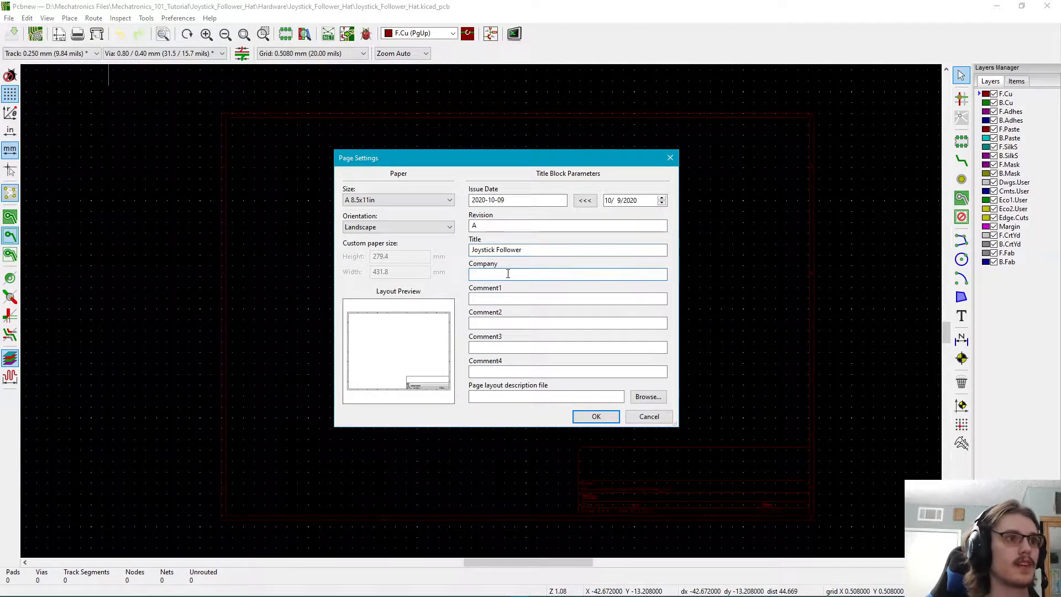
text(SDSU Mechatronics)
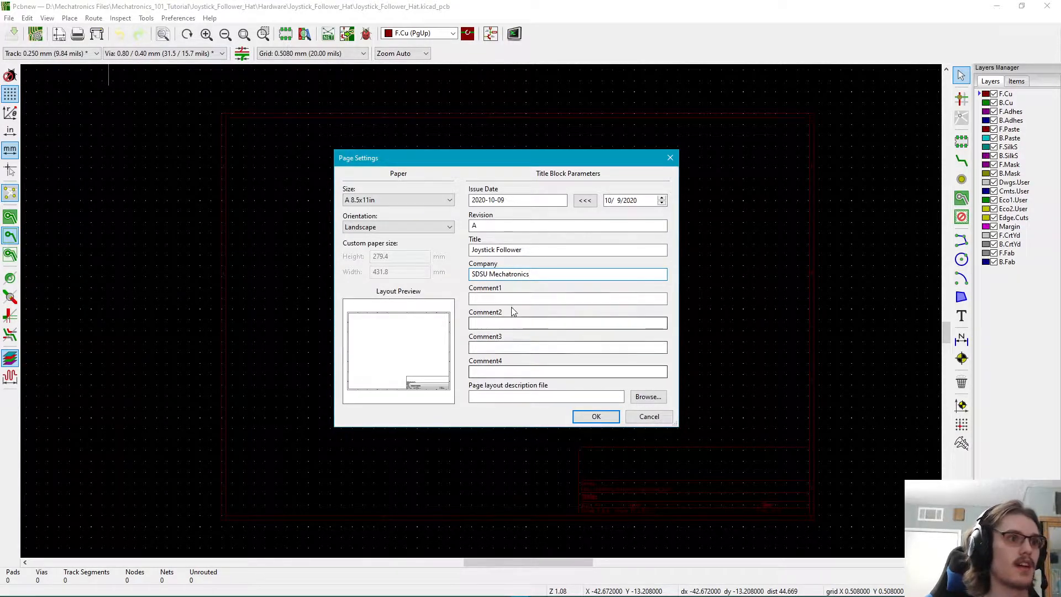
click(515, 298)
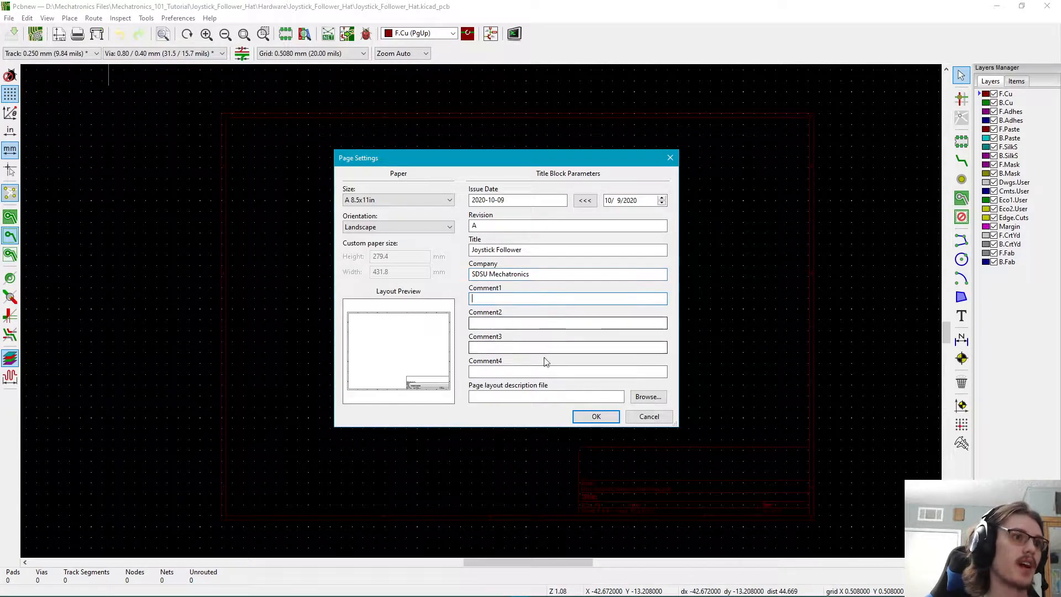
click(596, 416)
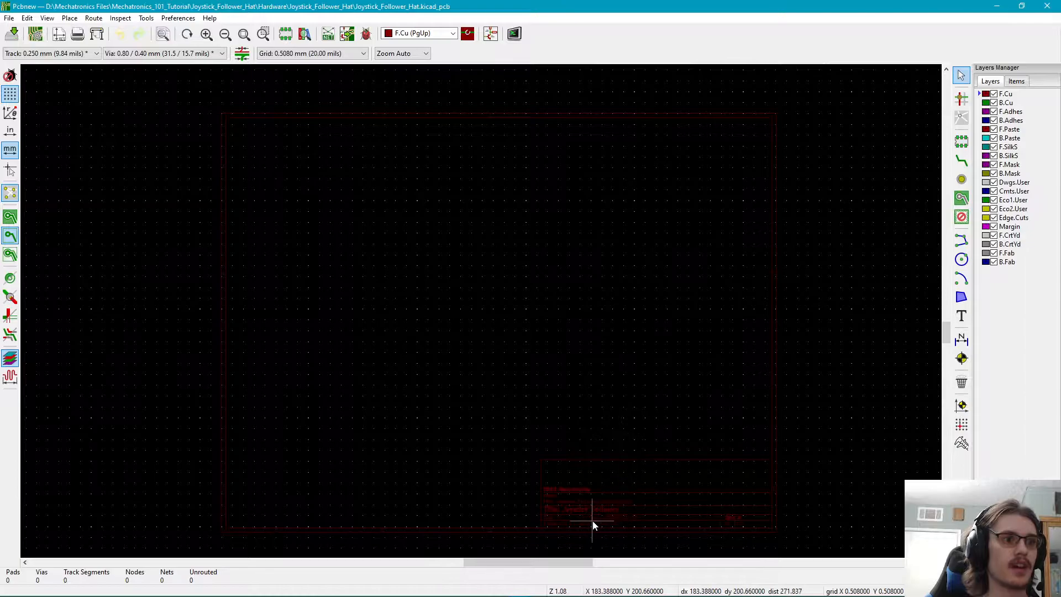
scroll(592, 520, up, 3)
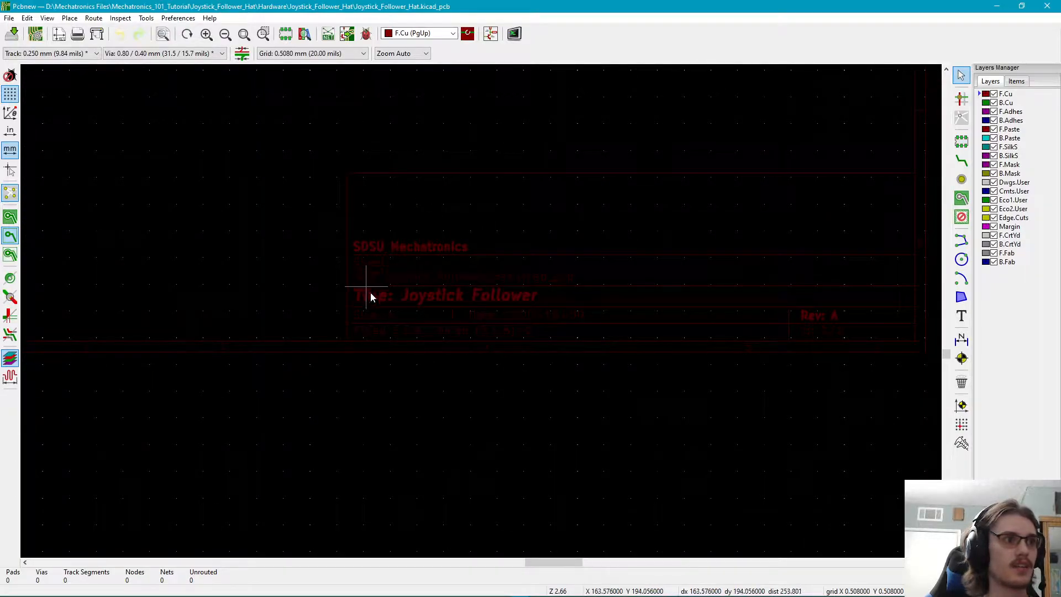
middle_drag(585, 295, 549, 330)
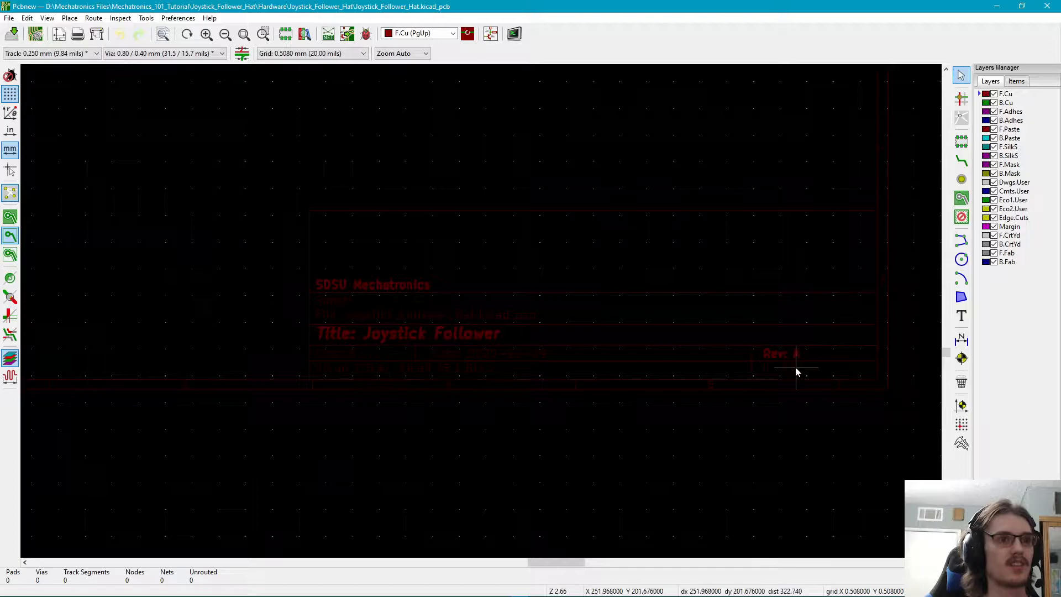
scroll(625, 325, down, 6)
scroll(390, 237, up, 1)
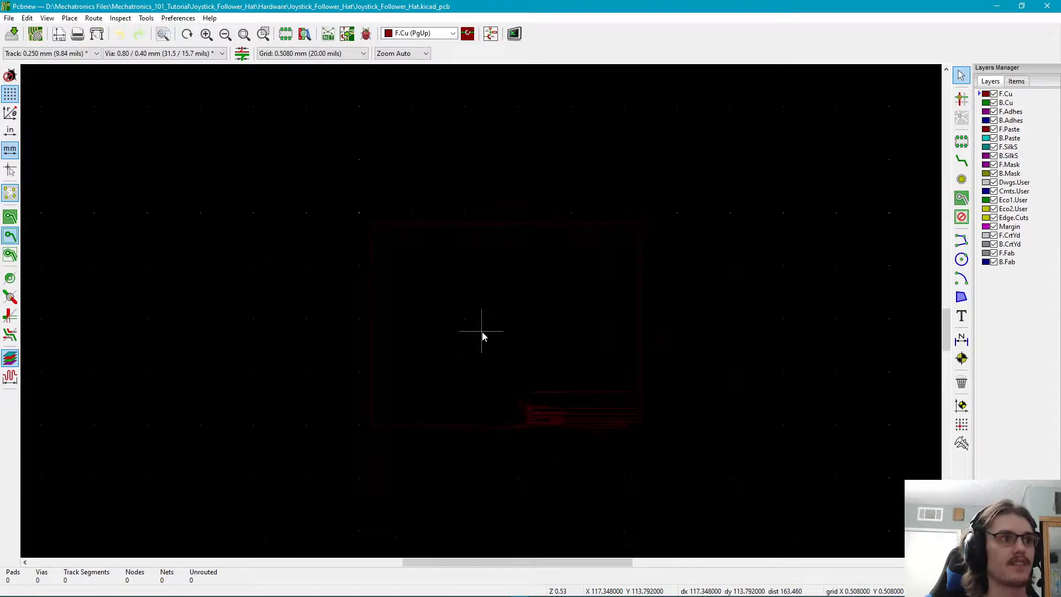
scroll(482, 314, up, 3)
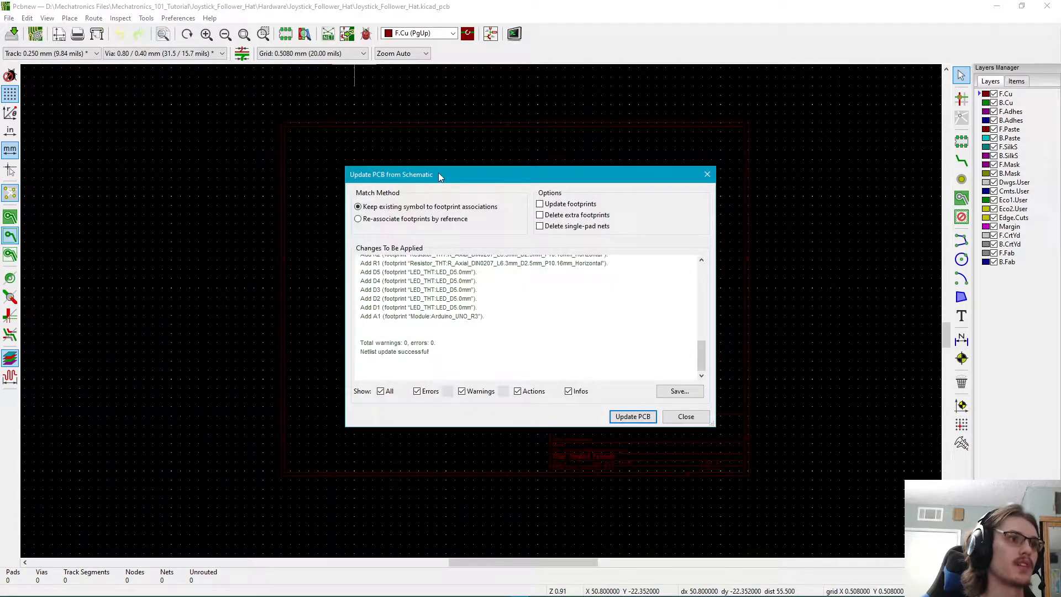
- Review the schematic changes list and apply the update, bringing 92 pads and 35 nets onto the board
drag(438, 174, 443, 161)
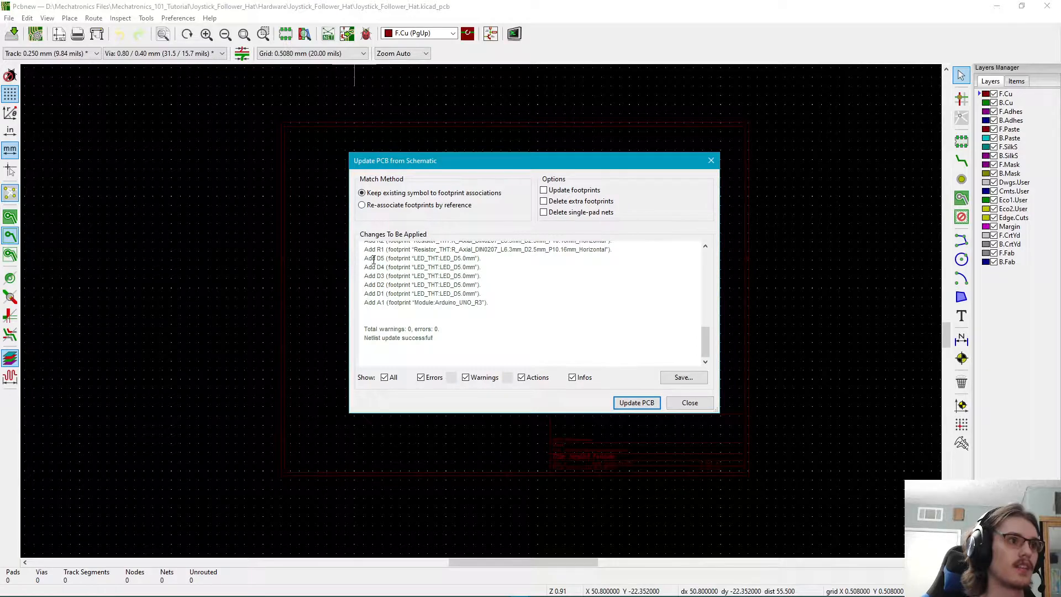
scroll(464, 262, up, 3)
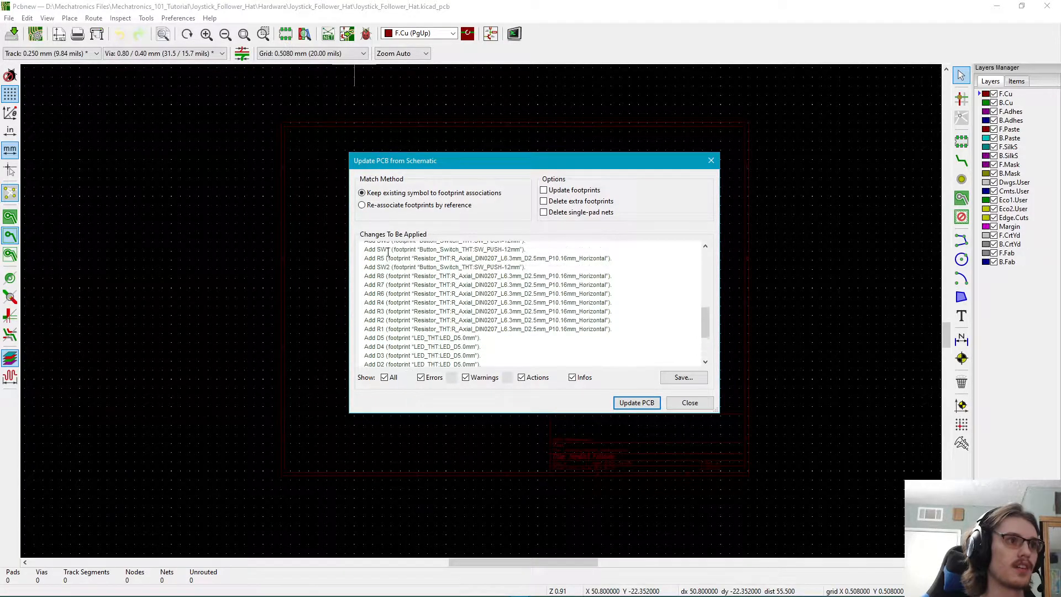
scroll(469, 268, down, 3)
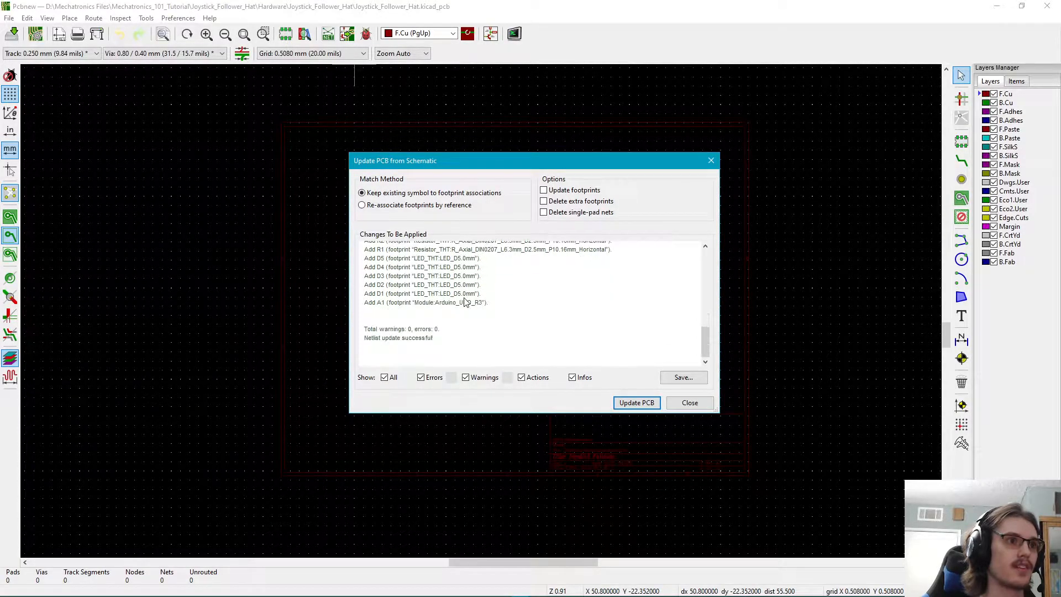
scroll(409, 321, up, 6)
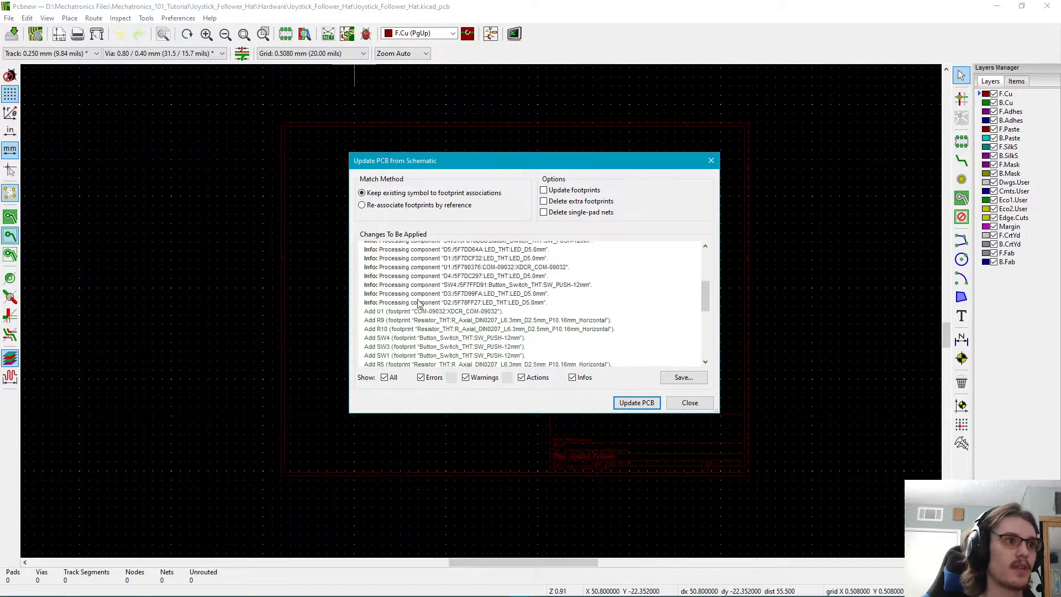
scroll(408, 293, down, 5)
scroll(463, 327, down, 1)
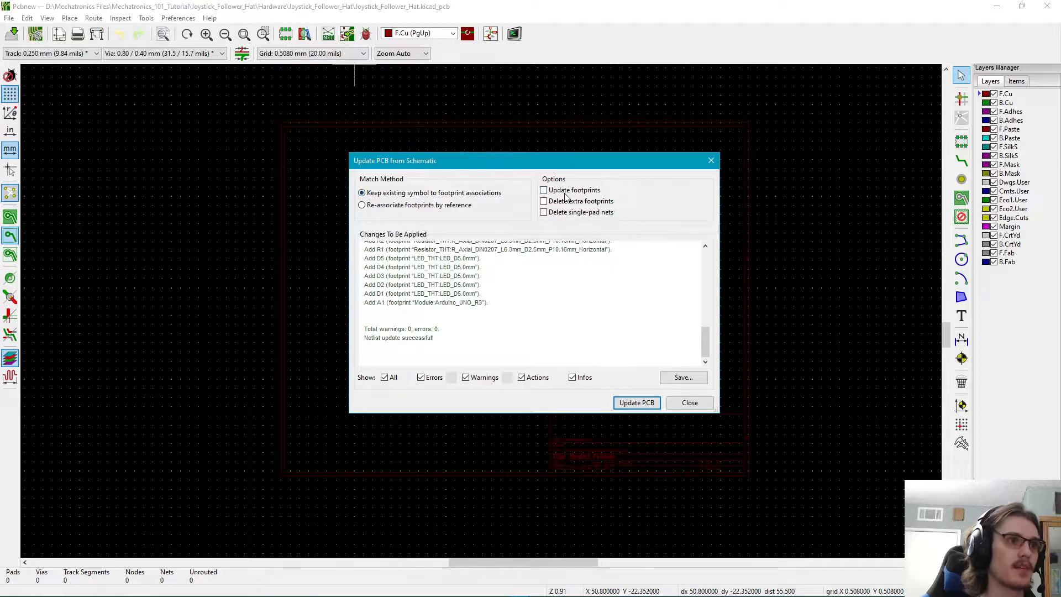
click(637, 403)
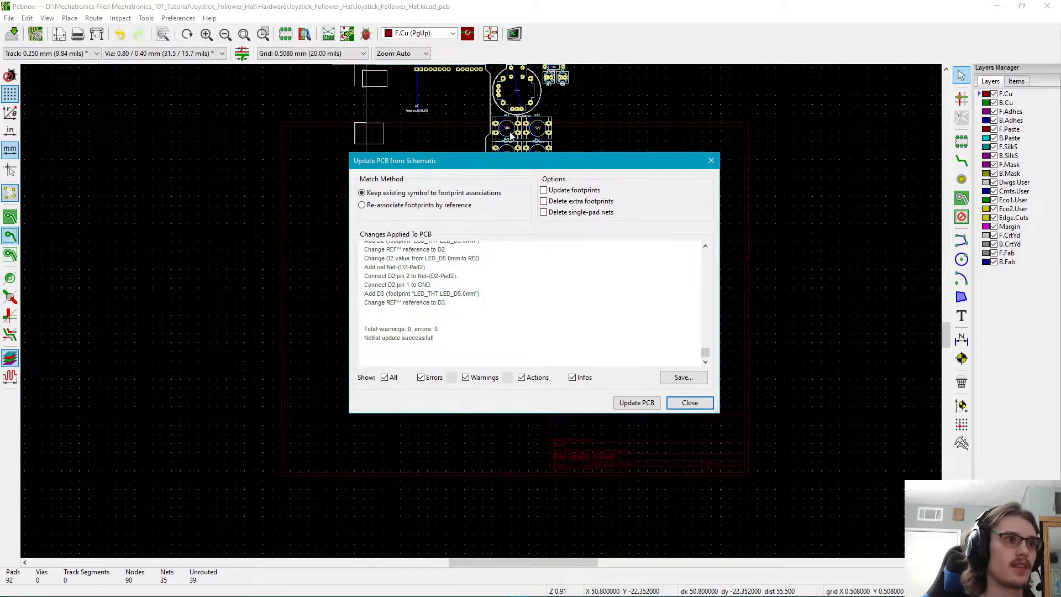
click(689, 406)
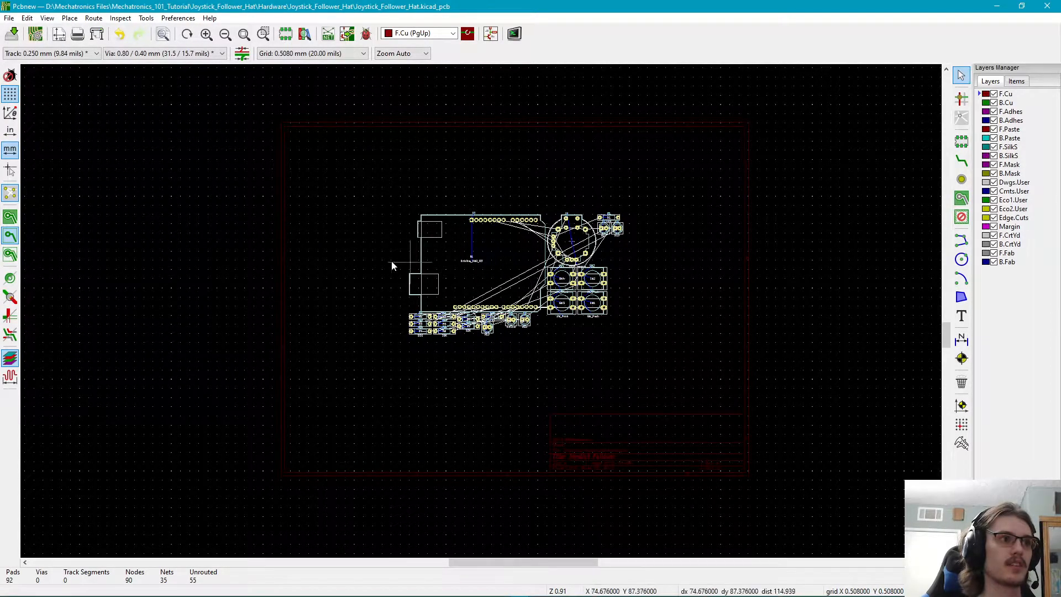
- Zoom in on the placed footprint group, then switch over to Eeschema
scroll(486, 309, up, 3)
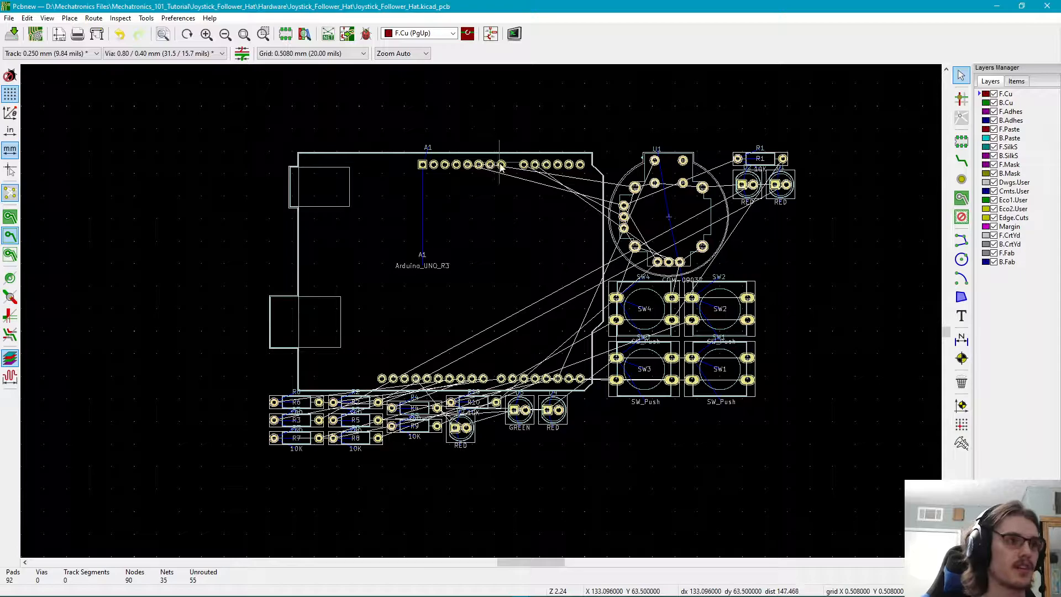
key(alt+Tab)
key(alt+Tab)
key(Tab)
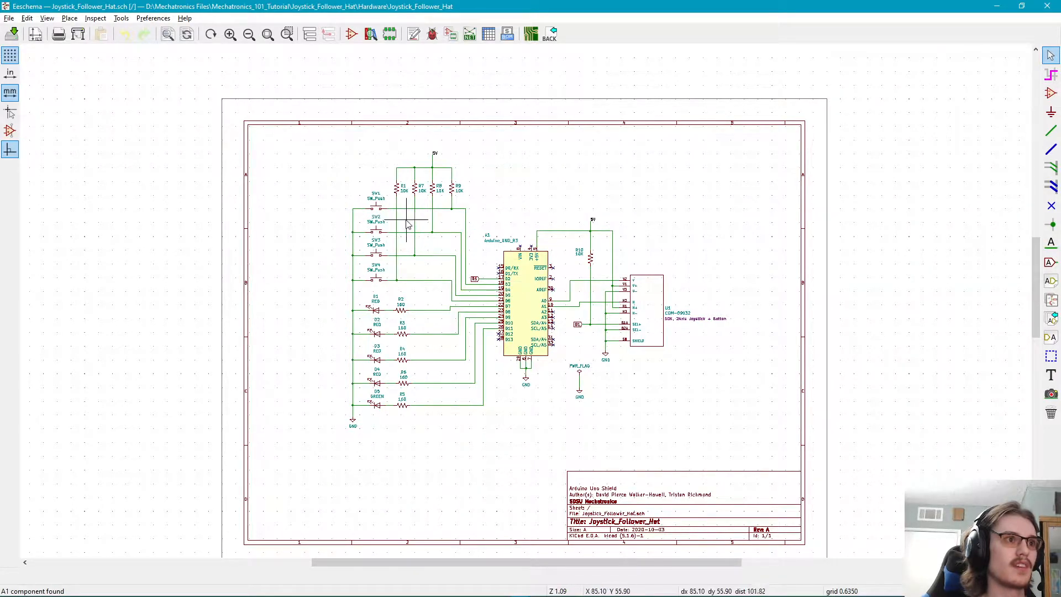
- Zoom in on joystick U1's V and H wiring to Arduino pins A0 and A1, then return to Pcbnew
scroll(548, 303, up, 5)
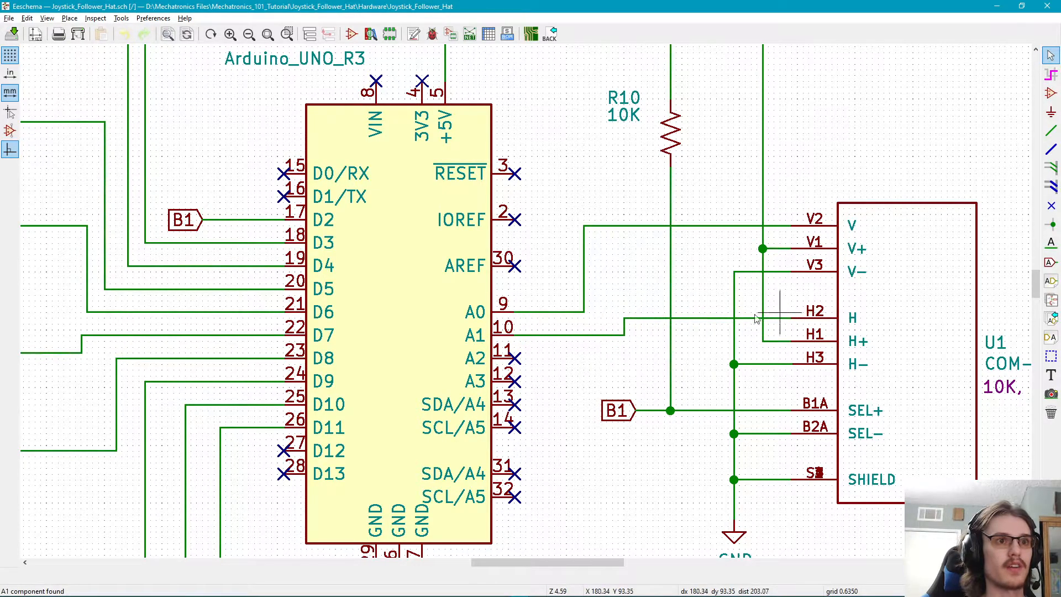
scroll(625, 341, down, 5)
key(alt+Tab)
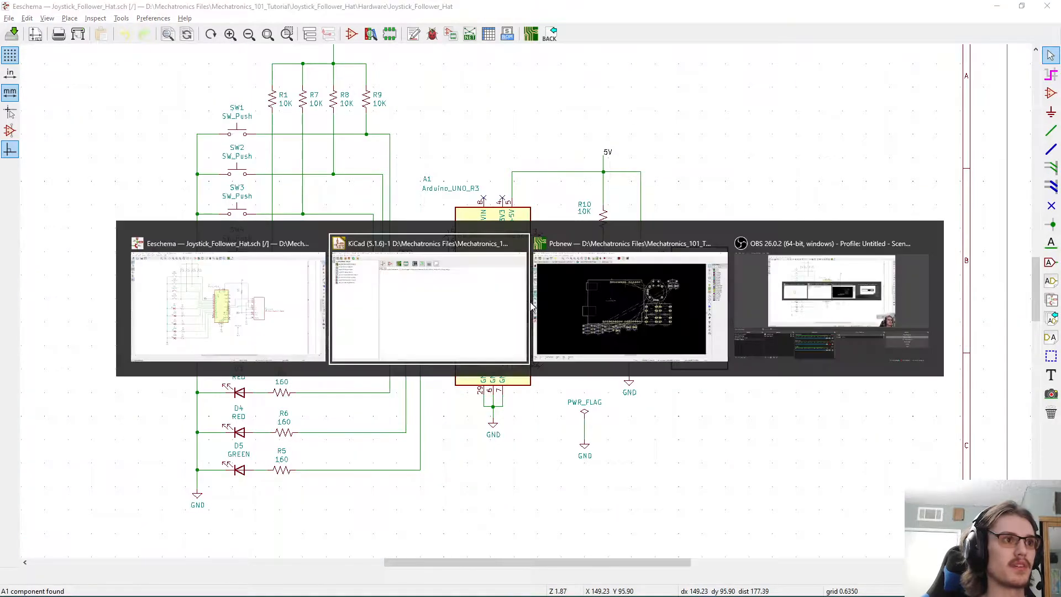
key(alt+Tab)
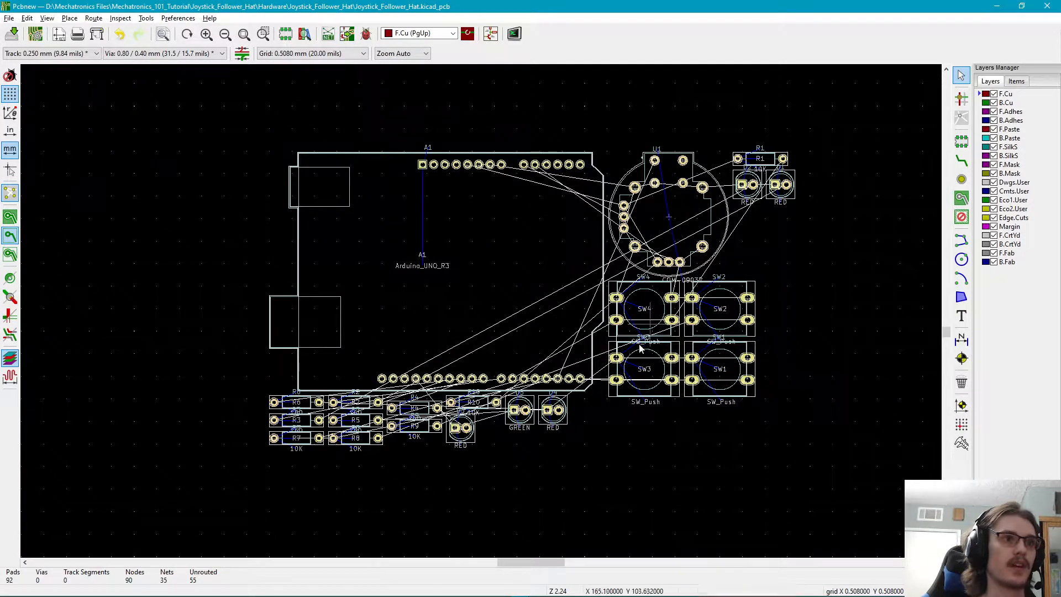
- Inspect the Arduino A1, joystick U1, and LEDs D1 and D3 footprints
scroll(528, 220, up, 1)
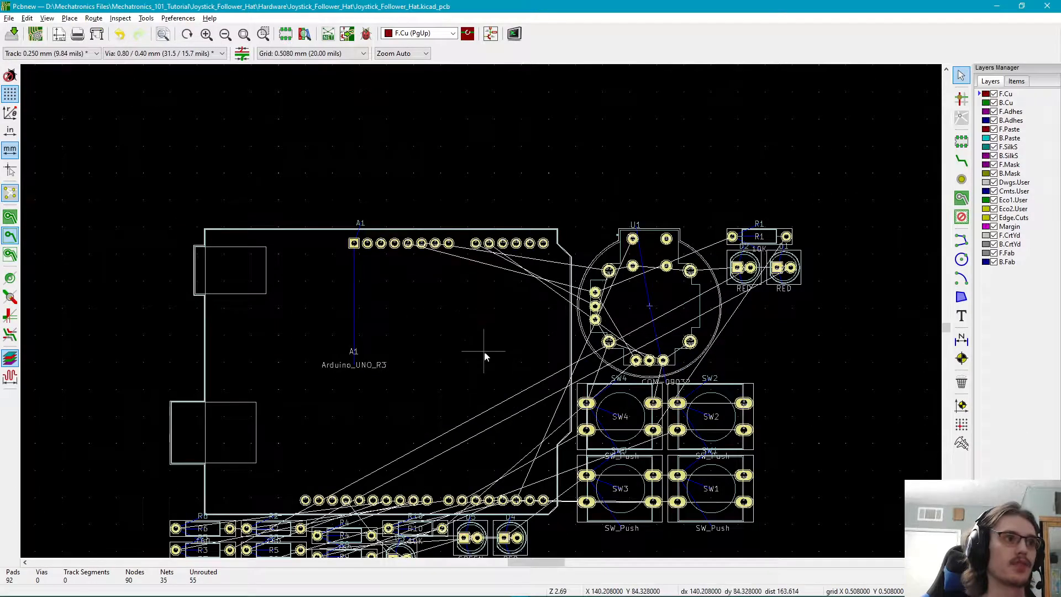
middle_drag(485, 350, 536, 294)
scroll(536, 293, down, 1)
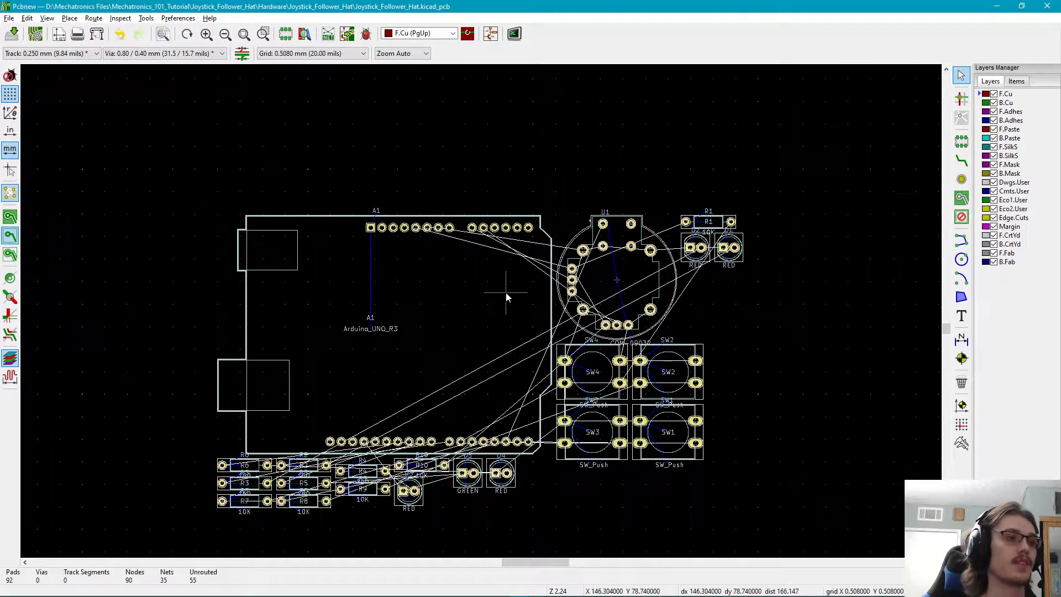
click(362, 301)
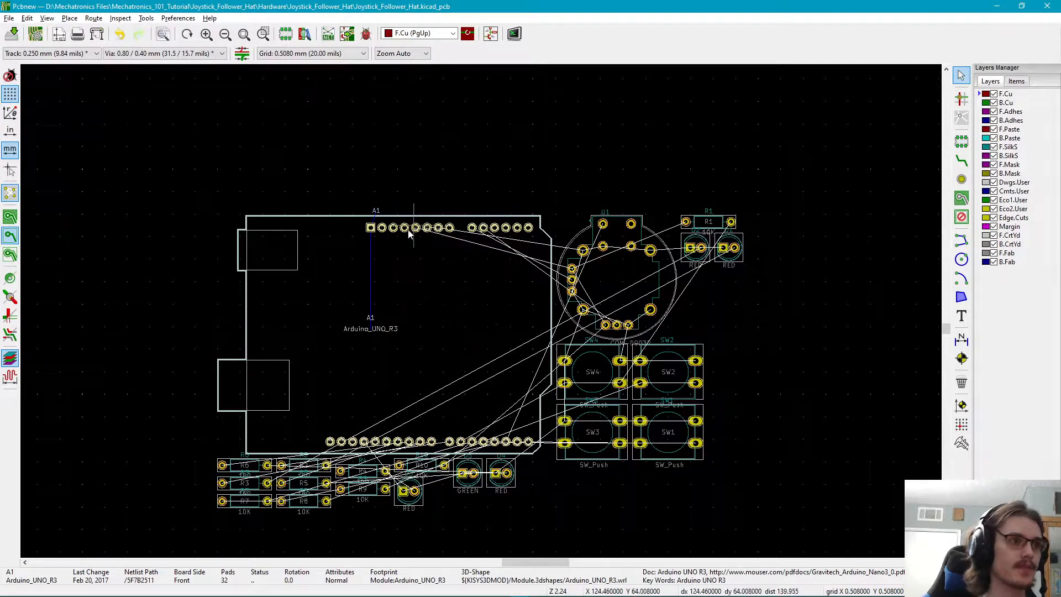
click(697, 496)
click(623, 279)
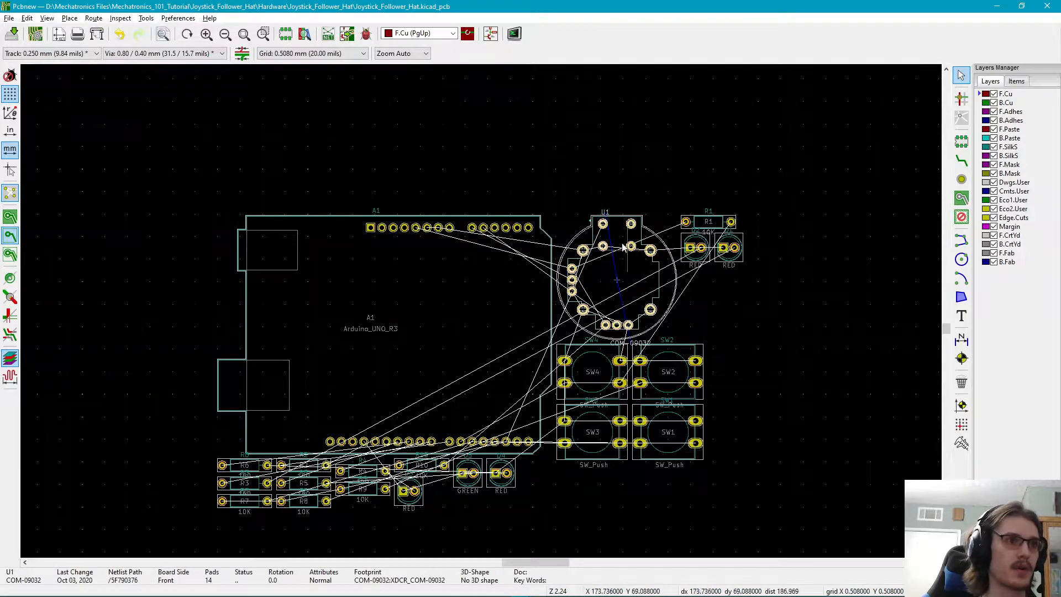
click(770, 308)
click(724, 252)
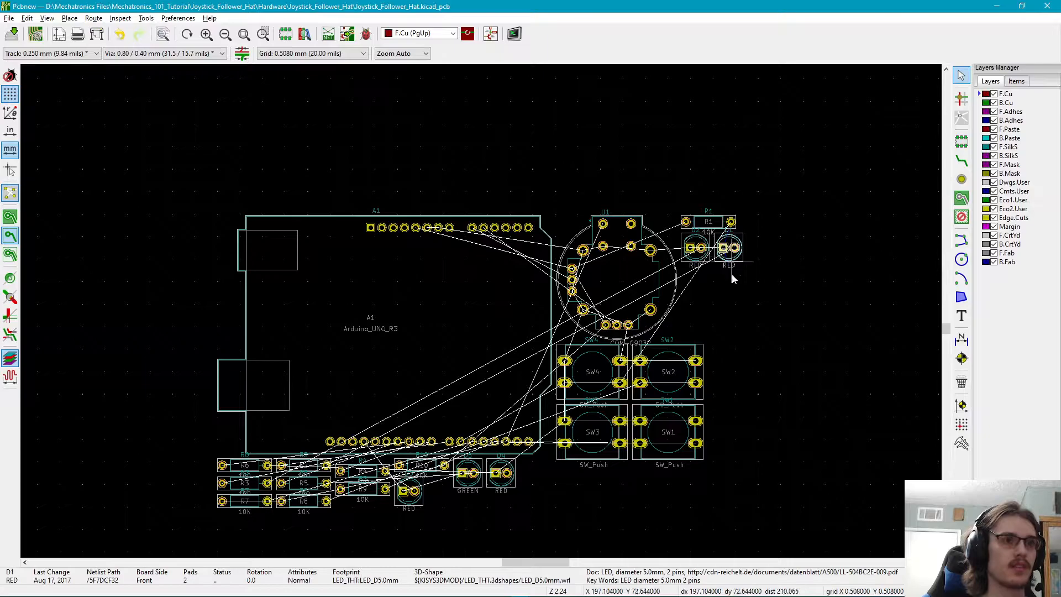
click(485, 497)
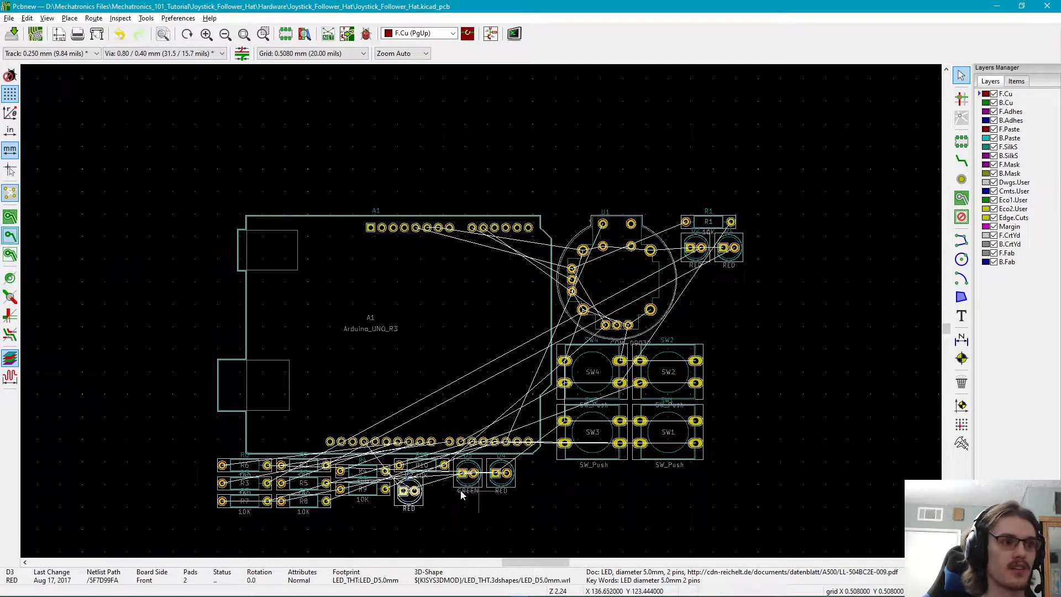
- Check switch SW1 and resistors R7, R2, R10, R1, then zoom out to frame the whole board
click(596, 453)
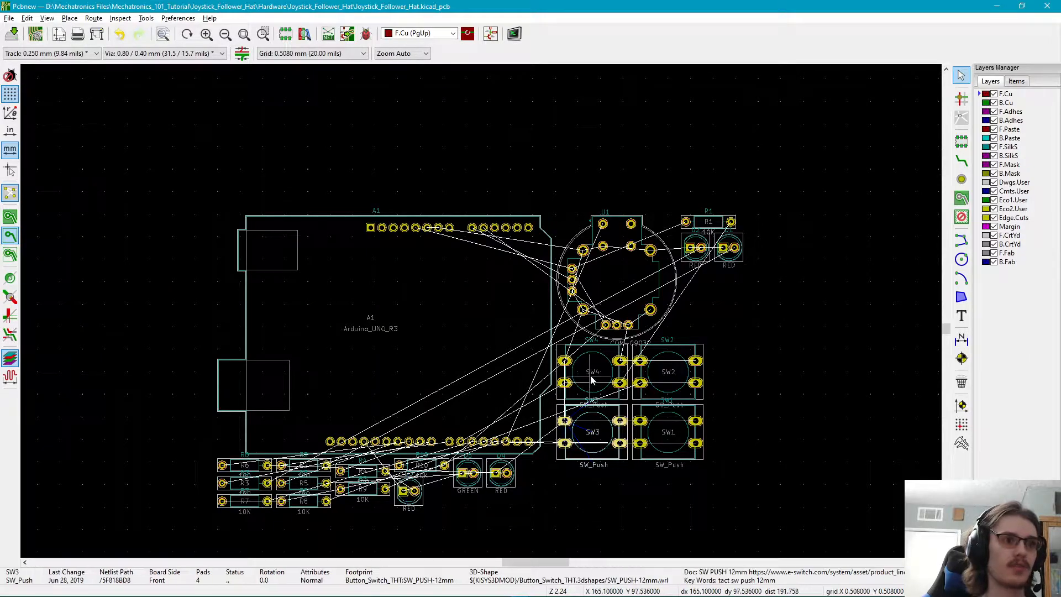
click(670, 366)
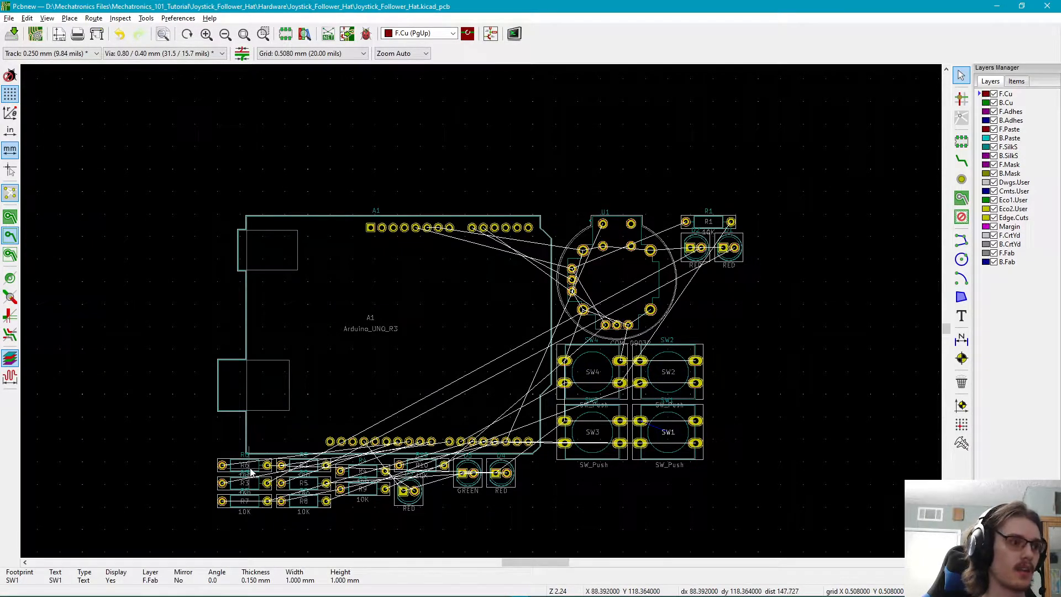
click(253, 501)
click(355, 471)
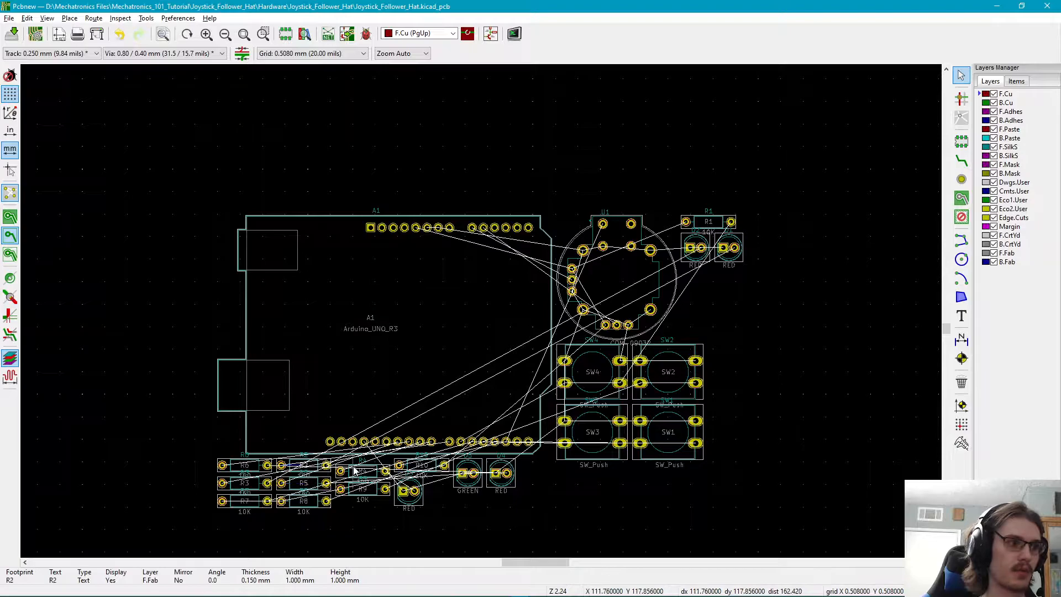
click(367, 487)
click(423, 467)
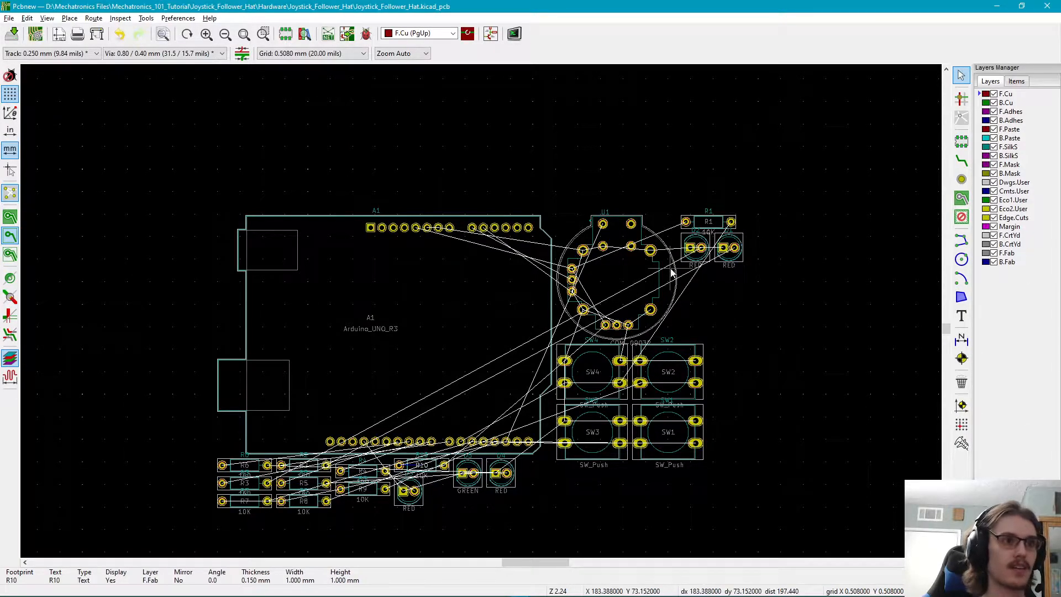
click(715, 223)
click(778, 327)
middle_drag(673, 369, 701, 369)
scroll(700, 369, down, 1)
middle_drag(498, 316, 711, 354)
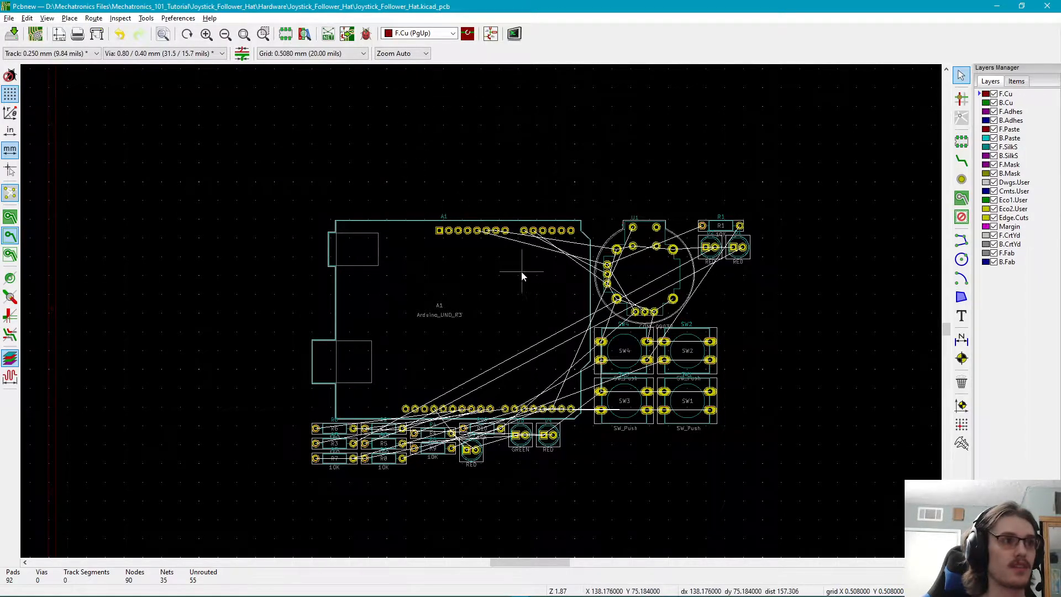
- Move the Arduino footprint A1 higher and further left on the sheet
click(455, 275)
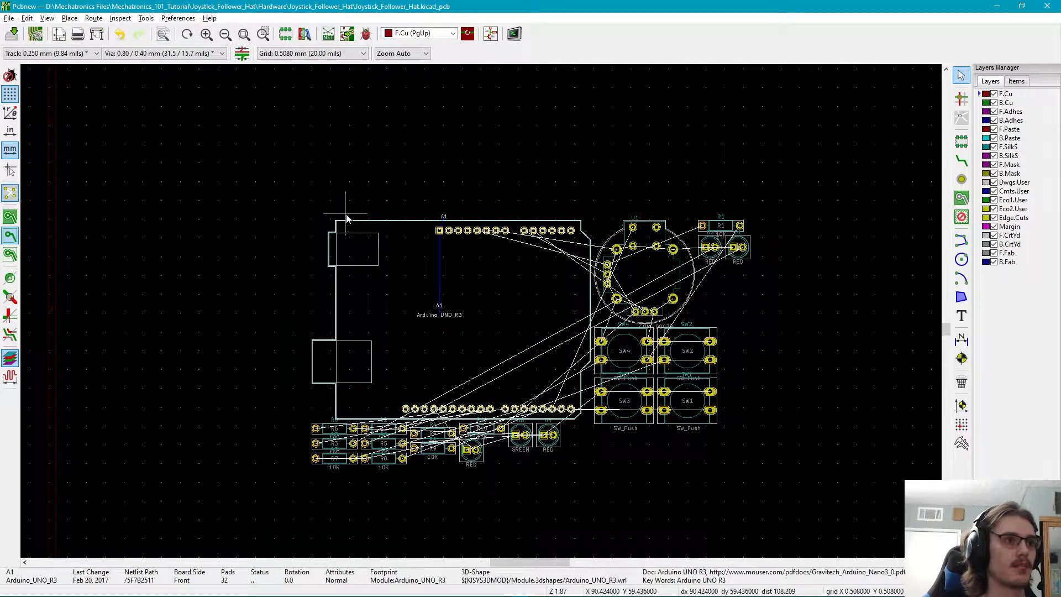
click(736, 309)
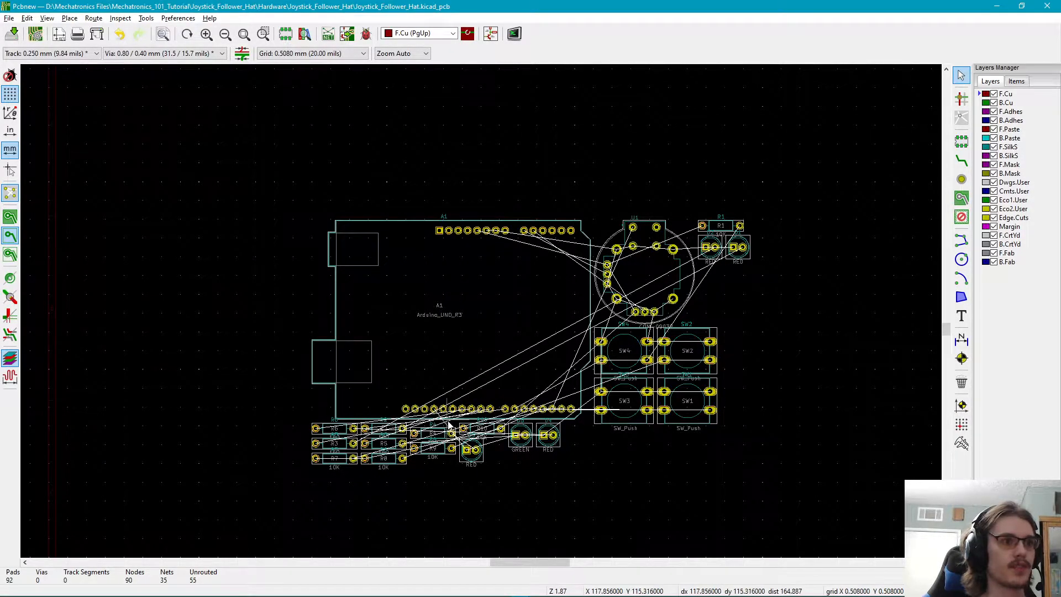
click(474, 284)
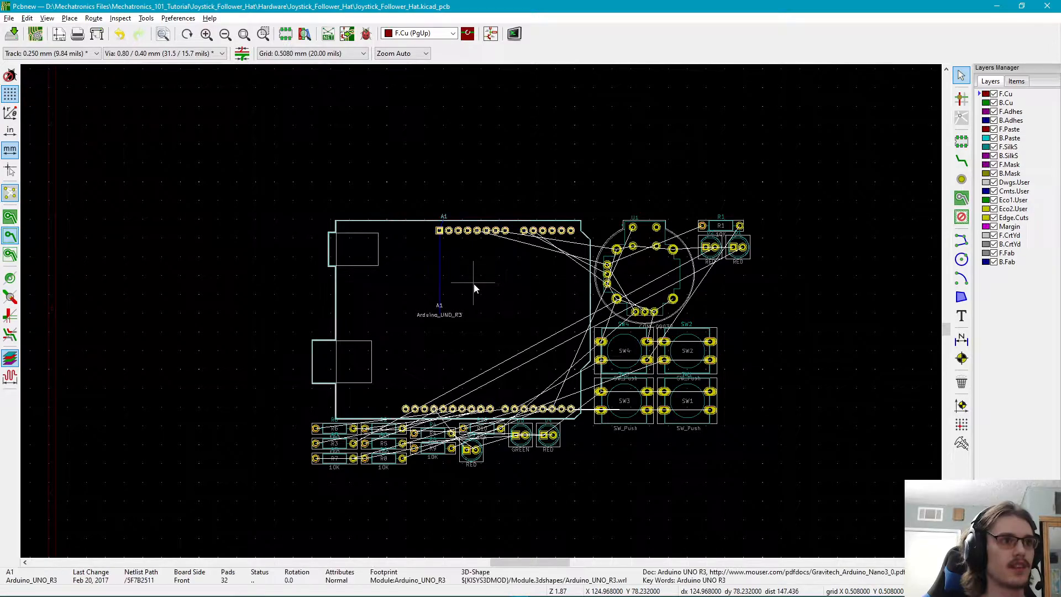
key(m)
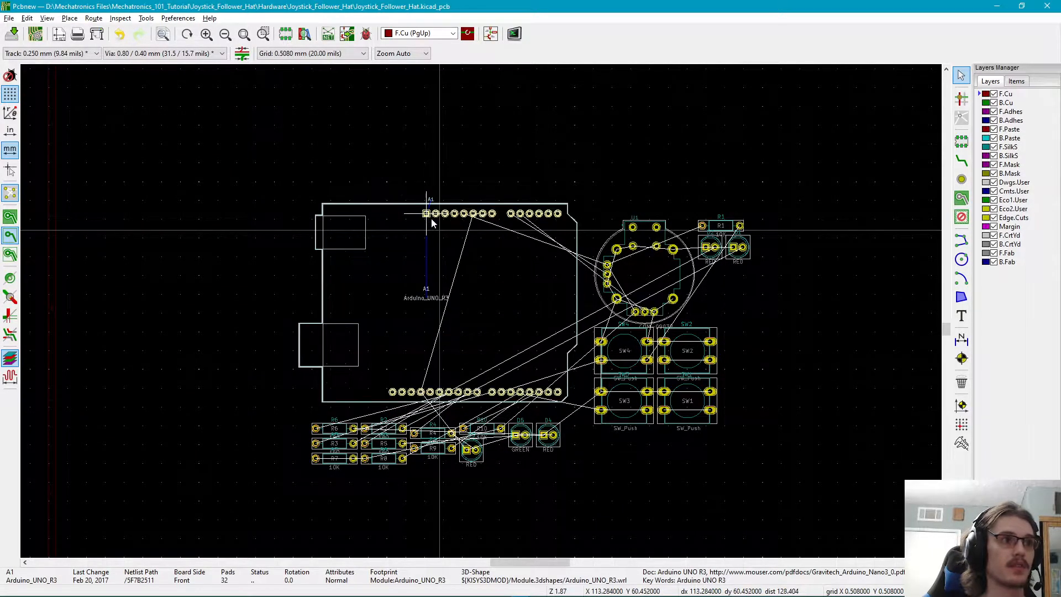
click(432, 236)
scroll(480, 295, up, 1)
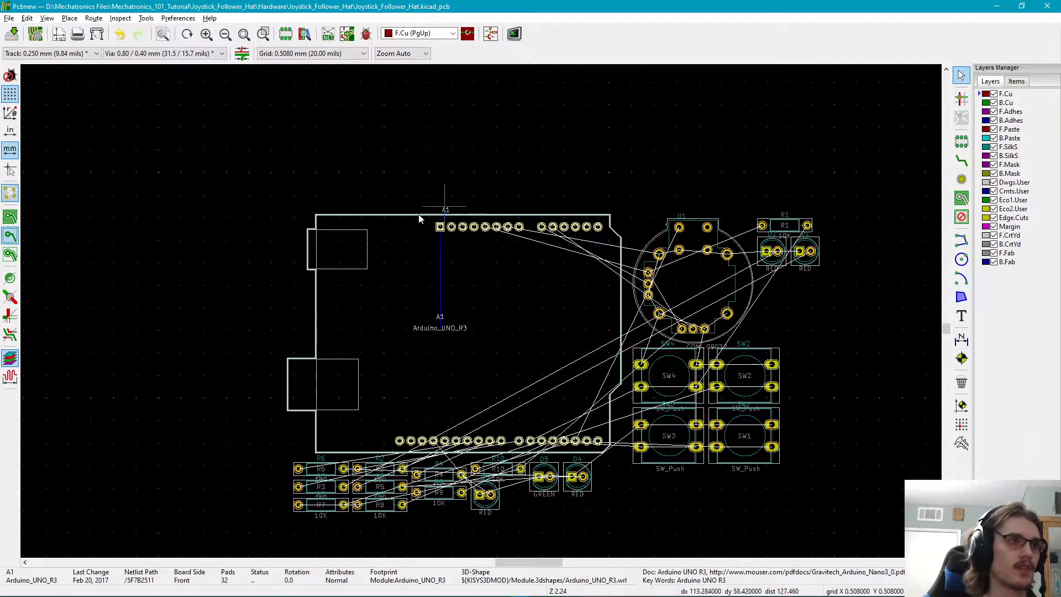
click(318, 479)
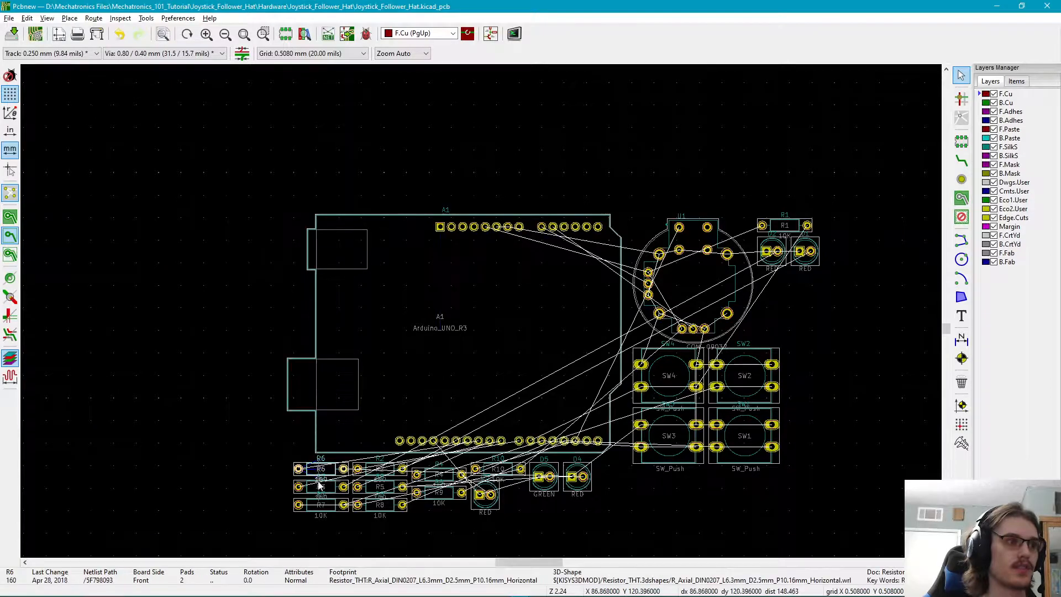
click(325, 489)
click(407, 378)
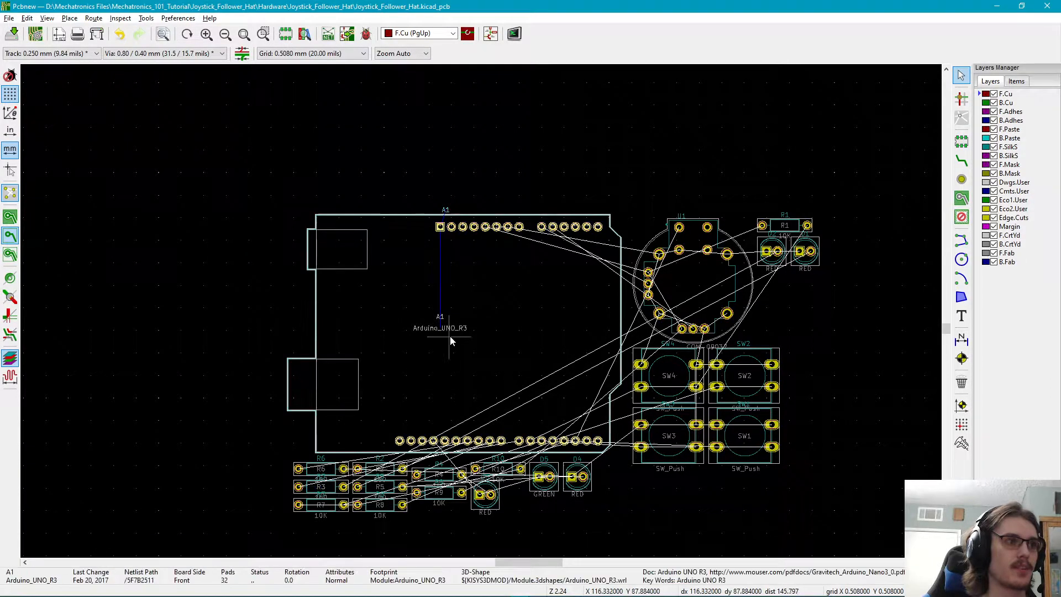
key(m)
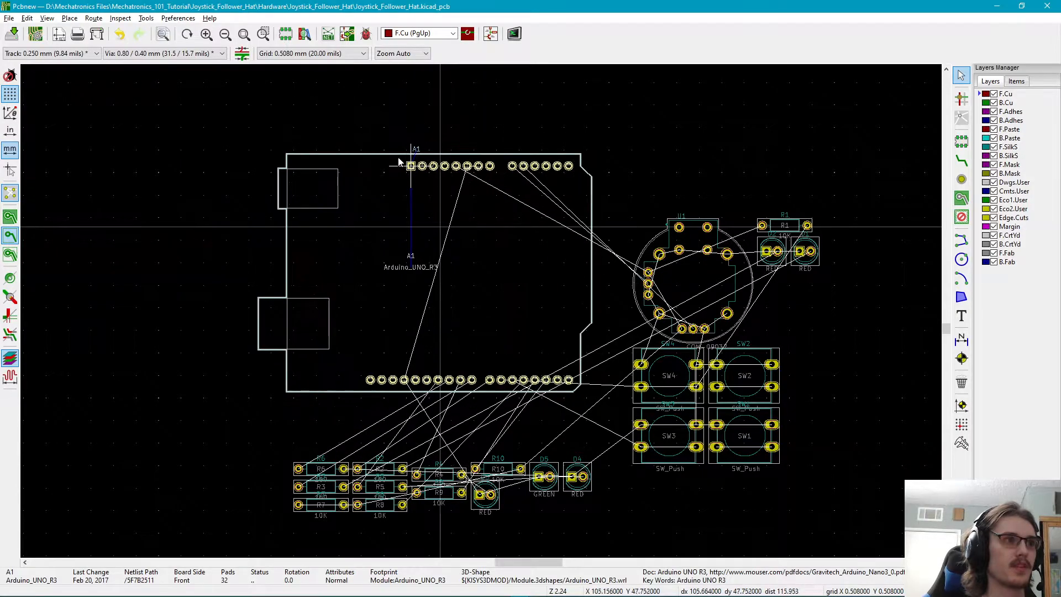
click(370, 144)
- Place joystick U1 at the top right beside the Arduino
click(685, 284)
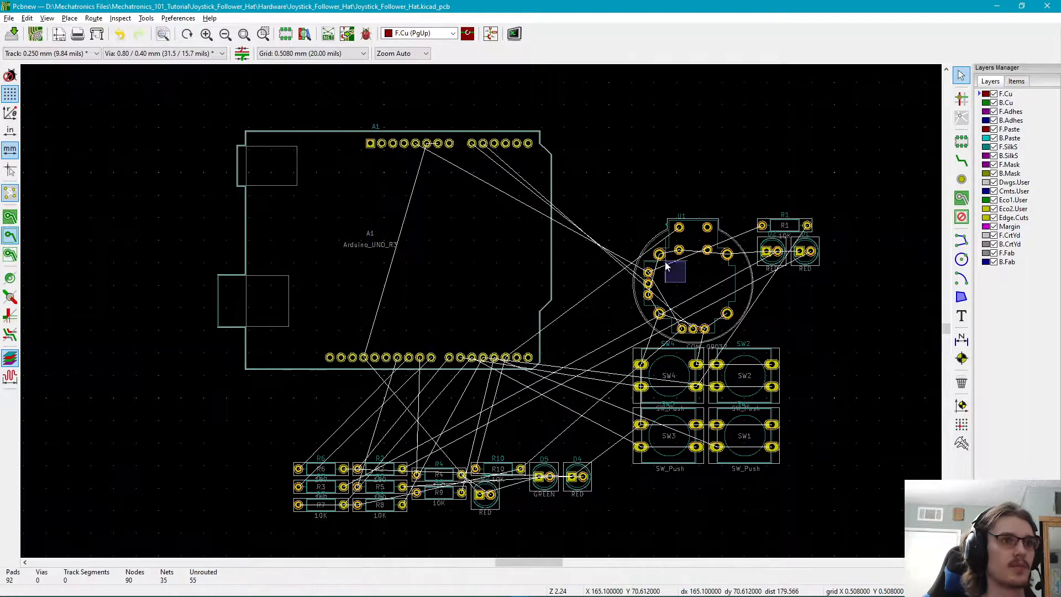
key(m)
click(656, 189)
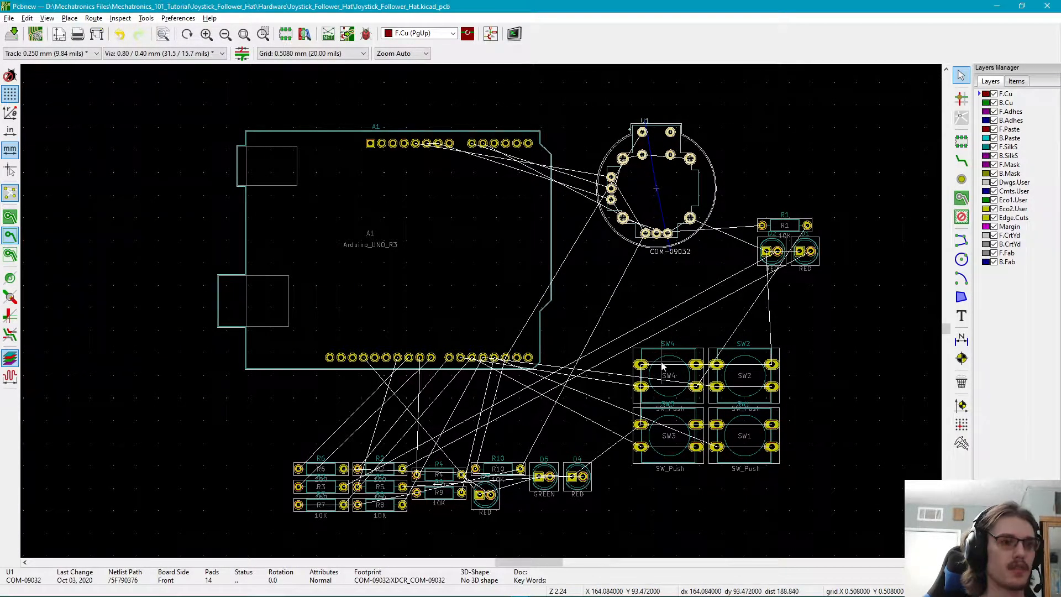
- Shift joystick U1 slightly left, then place SW4 over the Arduino's lower right corner
key(m)
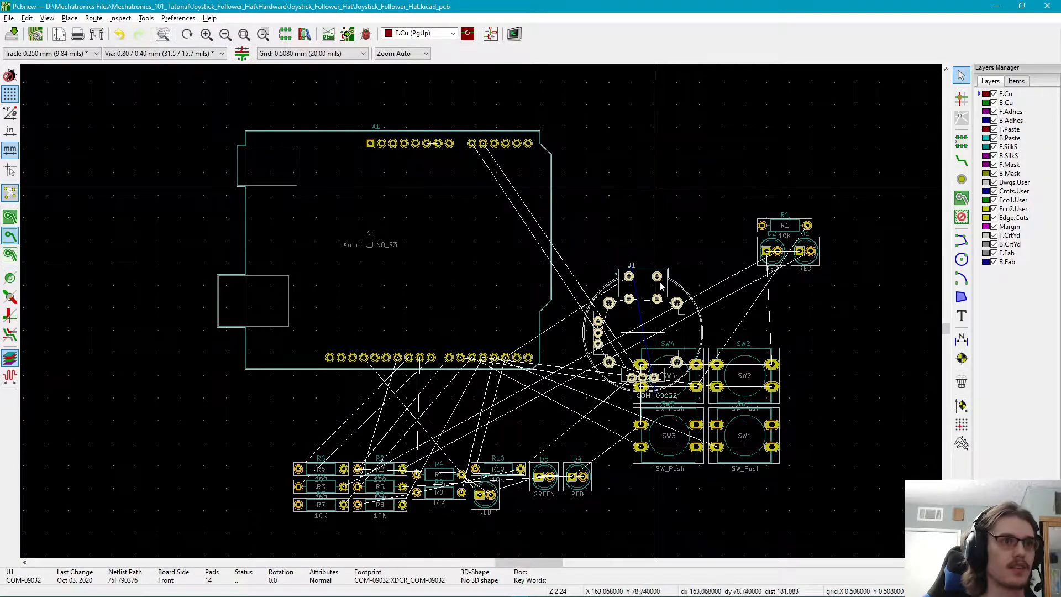
click(645, 189)
click(657, 361)
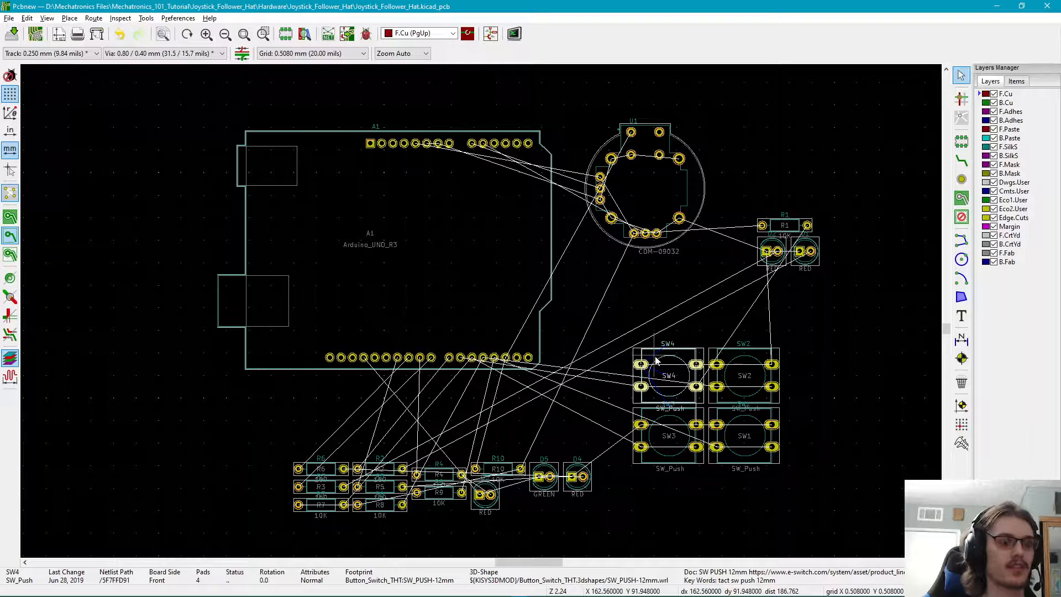
key(m)
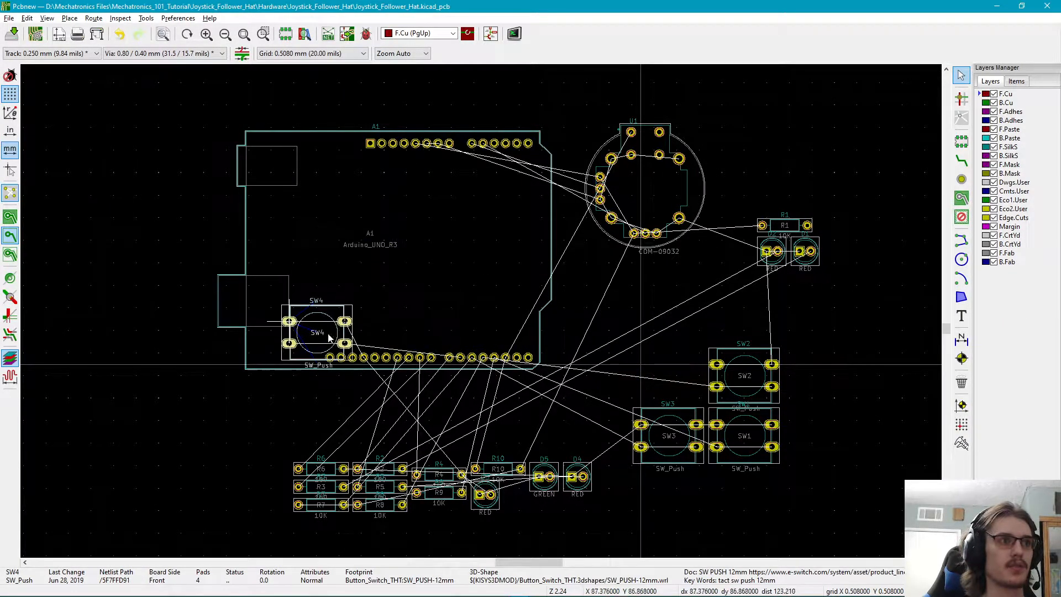
click(625, 314)
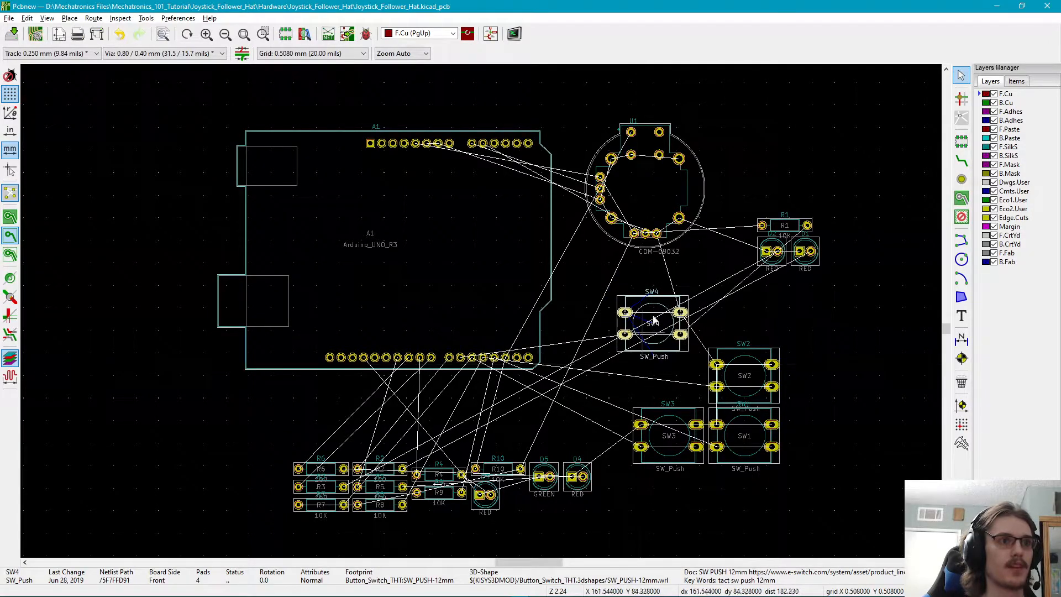
drag(632, 316, 513, 332)
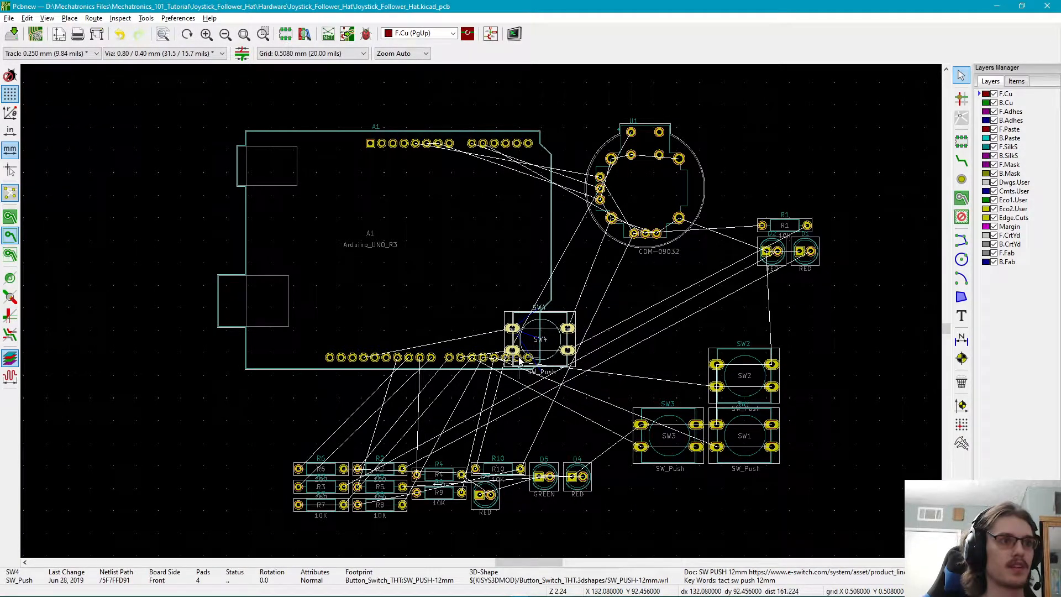
click(519, 360)
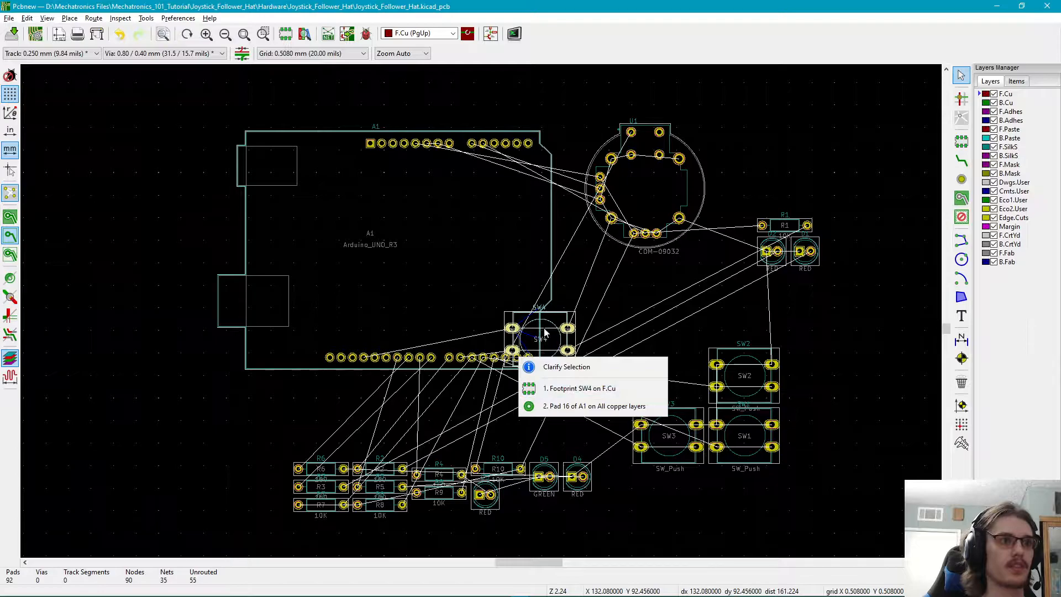
click(583, 389)
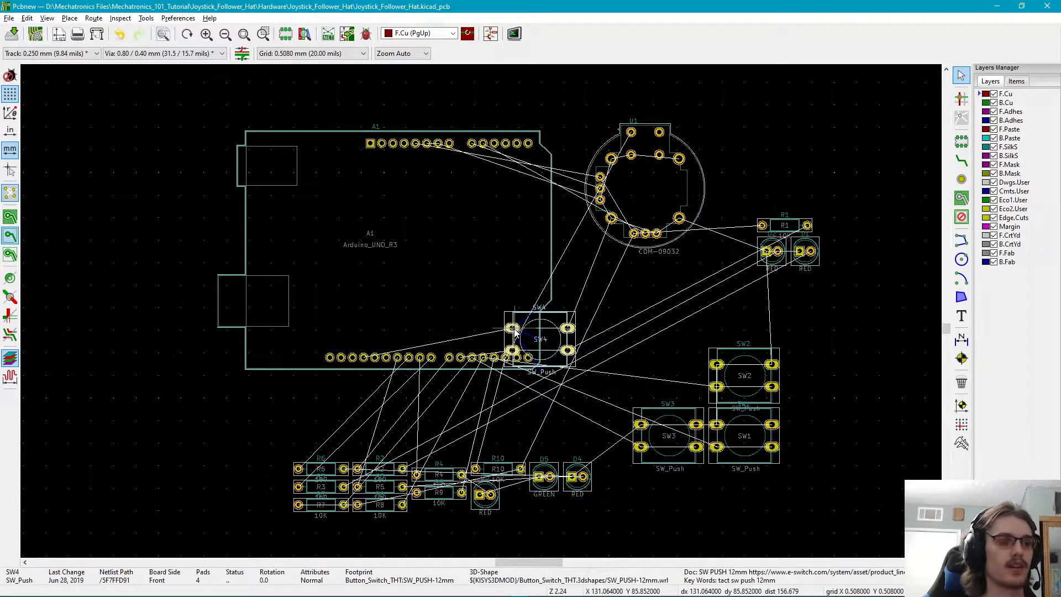
- Drop SW4, then stack switches SW3, SW2 and SW1 in a column at the far right
click(611, 320)
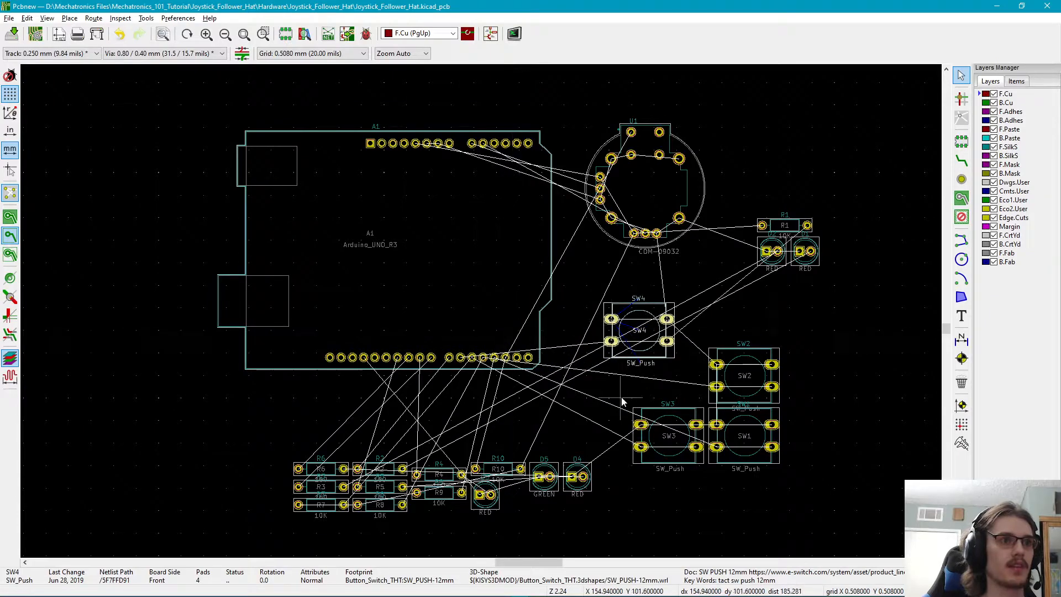
drag(647, 432, 819, 320)
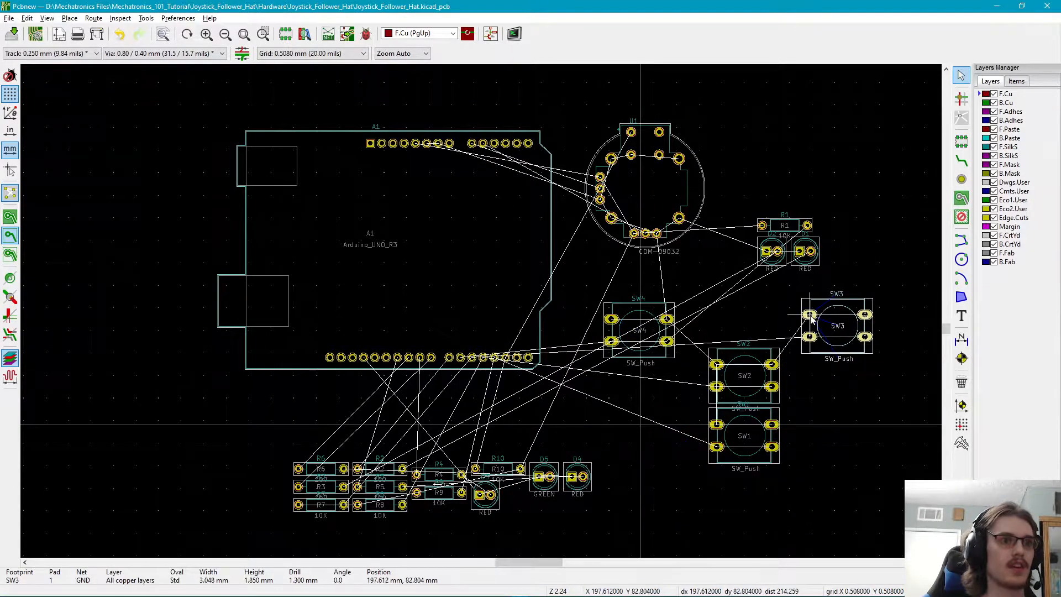
drag(718, 365, 804, 387)
drag(716, 425, 785, 458)
click(768, 253)
- Move LEDs D2 and D1 toward the switches, and D4 and green D5 down-right
drag(768, 253, 729, 270)
drag(799, 251, 779, 277)
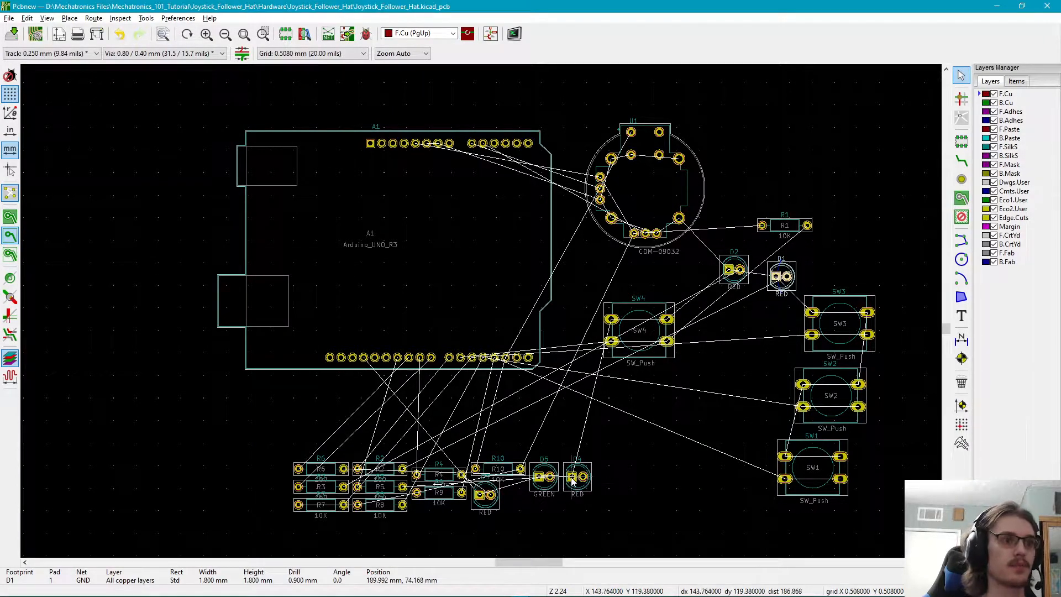
drag(572, 481, 701, 503)
drag(543, 482, 638, 515)
- Move R10 right, pull R4 up, put D3 beneath R4, and move R9 into the Arduino outline
drag(477, 473, 639, 471)
drag(416, 475, 456, 422)
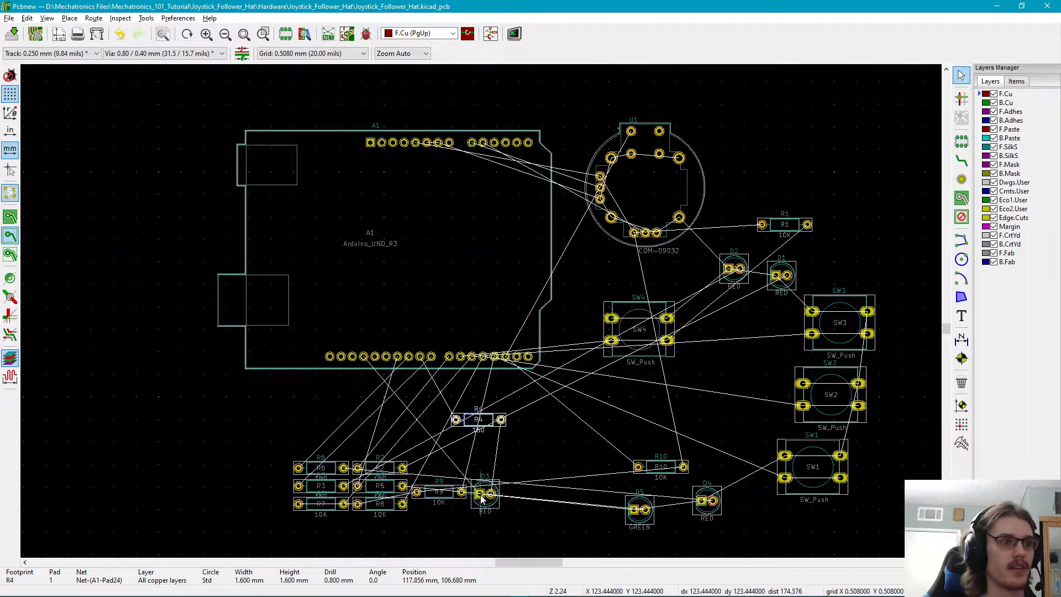
drag(491, 497, 500, 459)
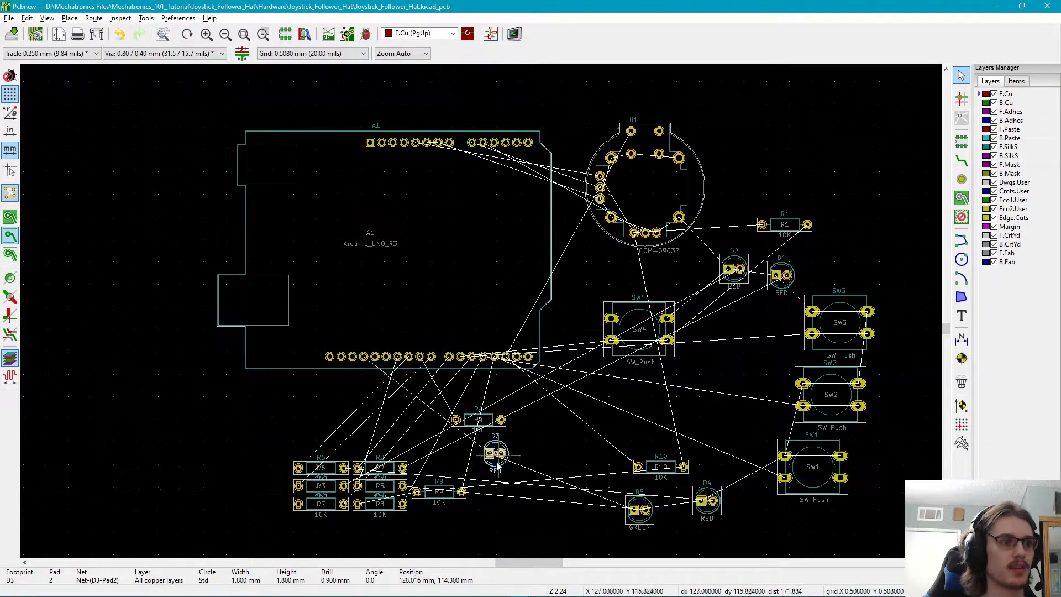
click(462, 494)
drag(463, 496, 493, 333)
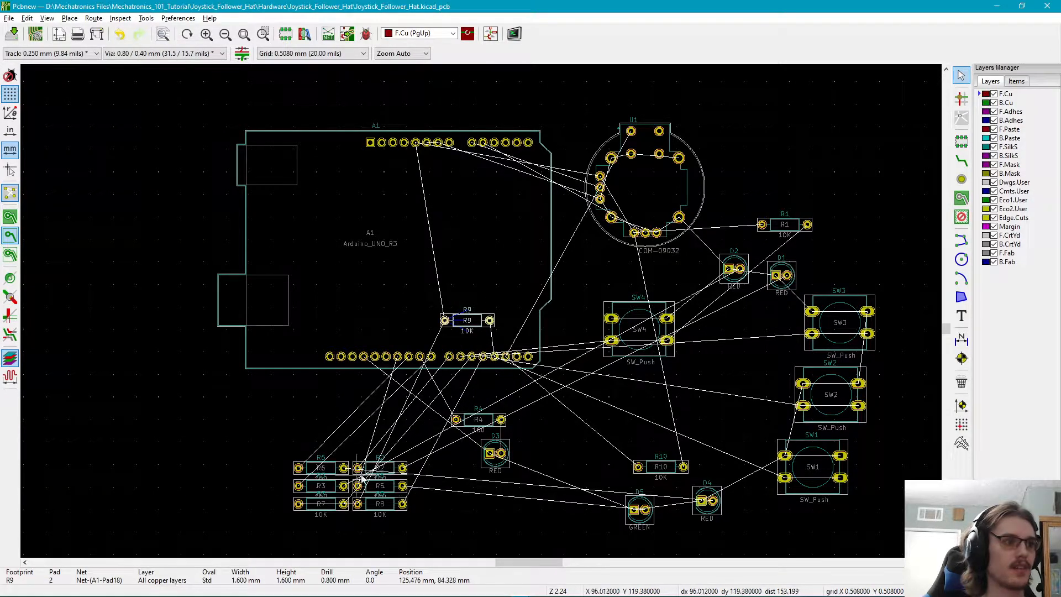
- Place green D5 beside D3, R10 below the joystick, and D4 up and left
drag(638, 515, 478, 498)
click(684, 463)
drag(674, 451, 617, 269)
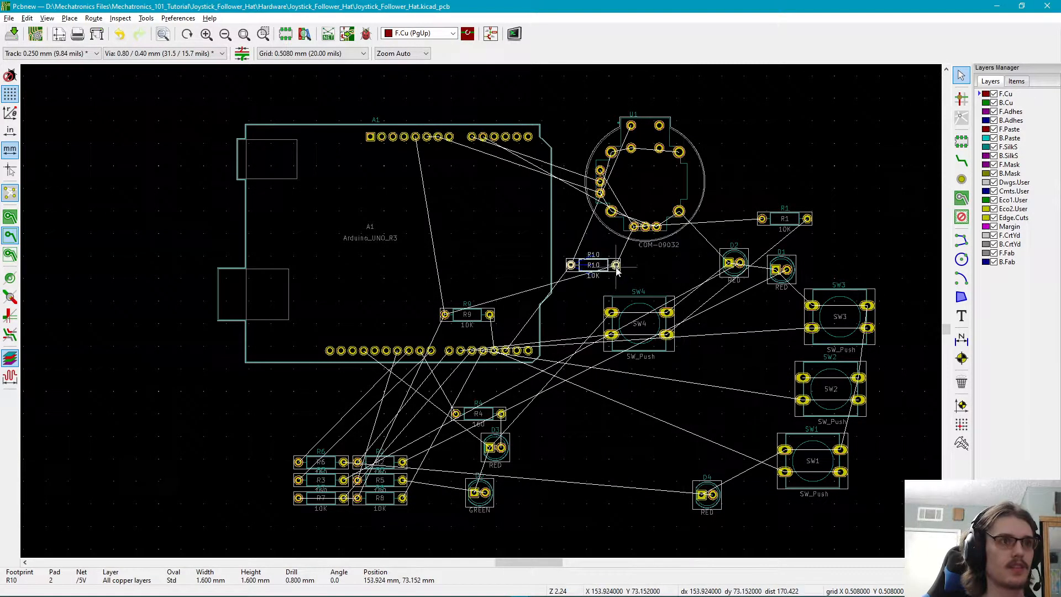
click(704, 500)
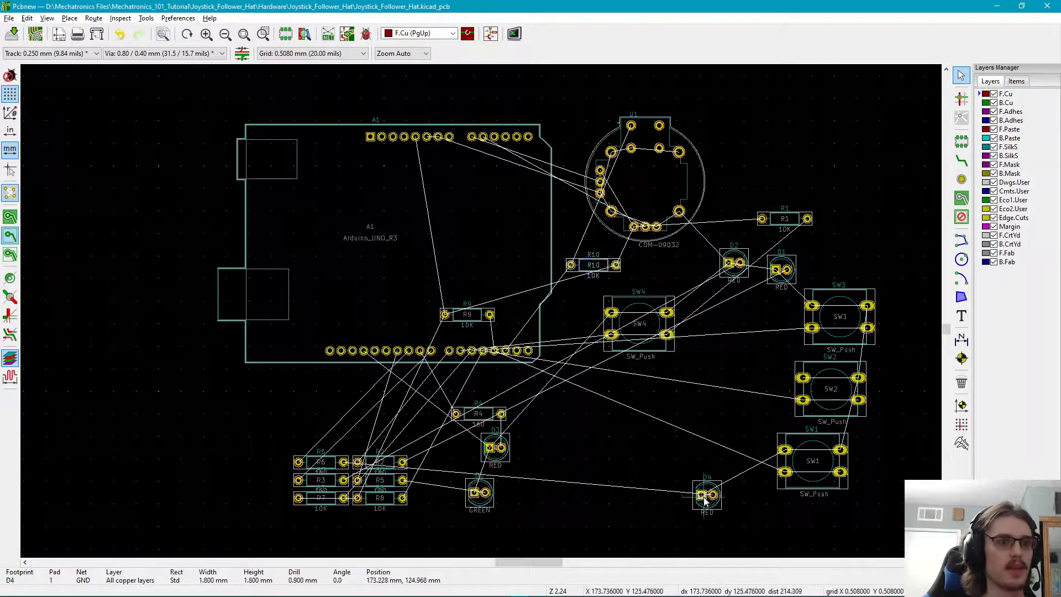
drag(705, 499, 606, 460)
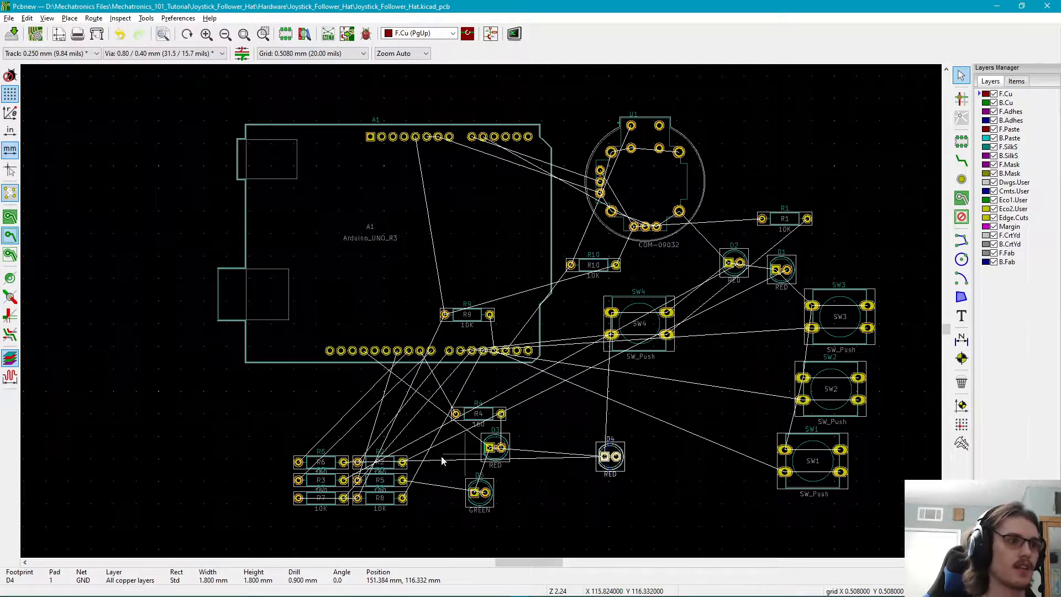
- Spread R6, R2, R3, R5, R7 and R8 out of the resistor block, and move SW4 beside R1
middle_drag(437, 458, 488, 466)
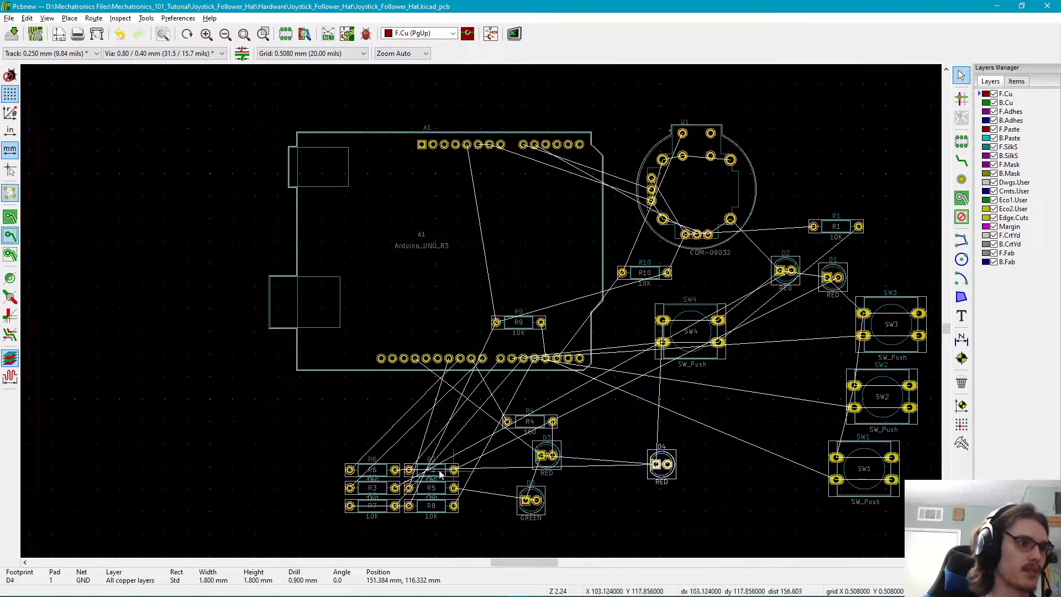
drag(399, 474, 372, 417)
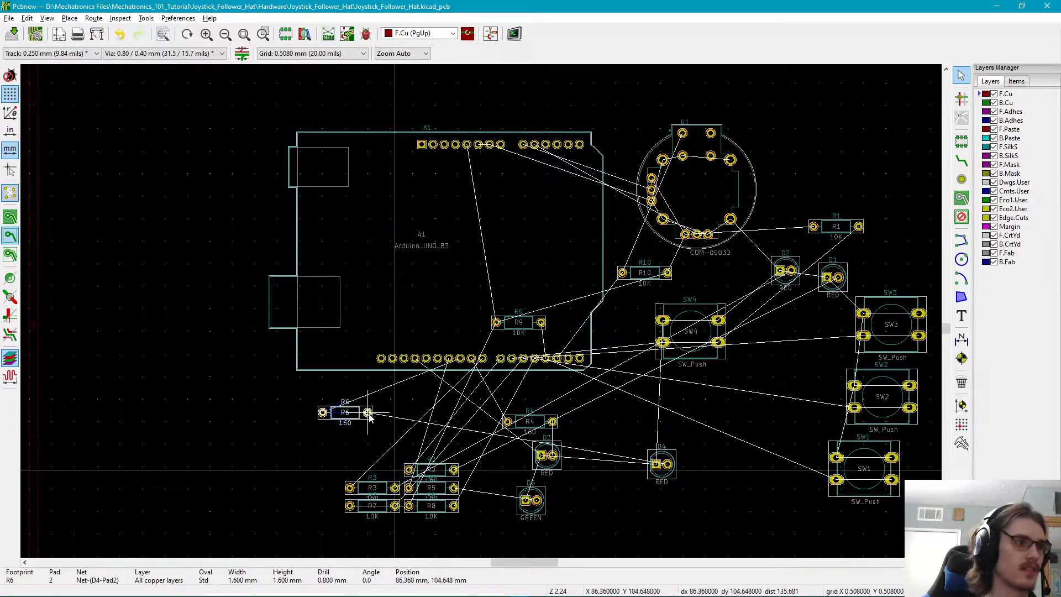
drag(411, 473, 699, 410)
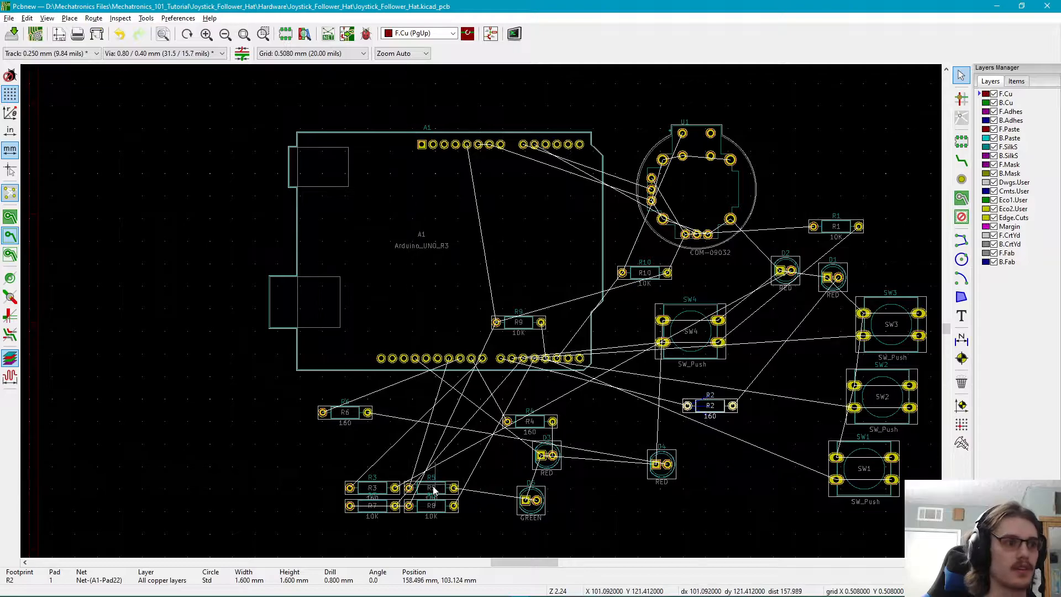
drag(350, 492, 545, 289)
drag(411, 495, 421, 416)
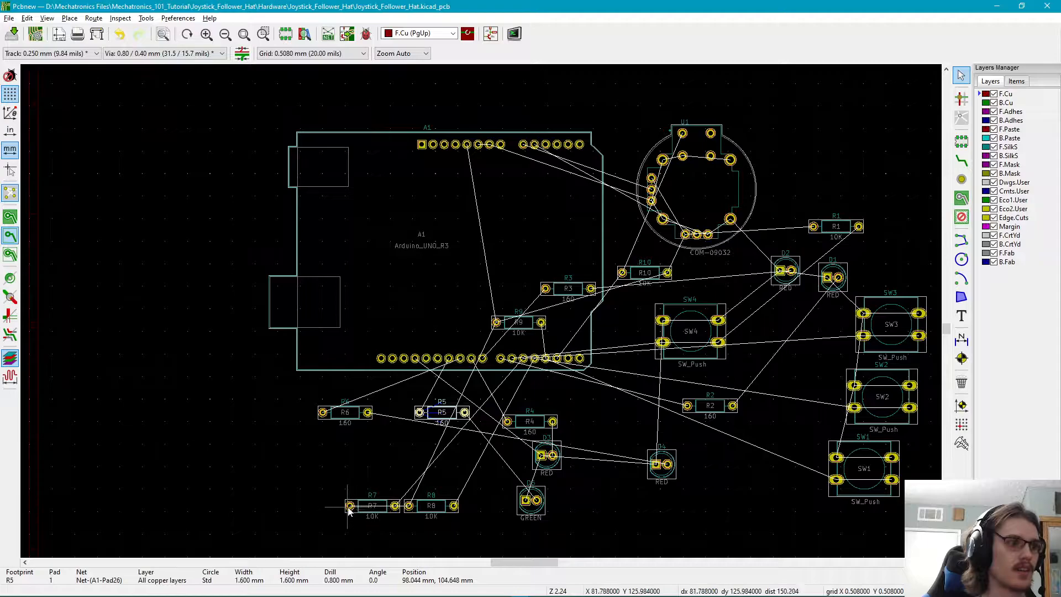
drag(349, 506, 439, 454)
drag(408, 513, 435, 463)
middle_drag(812, 483, 747, 501)
drag(601, 343, 828, 261)
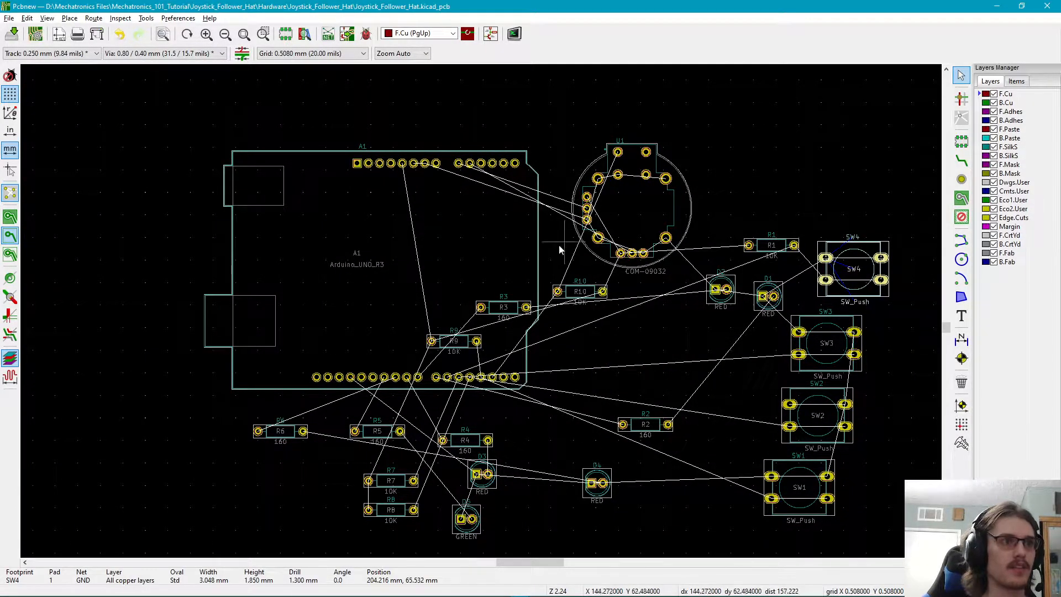
scroll(566, 245, down, 3)
click(565, 364)
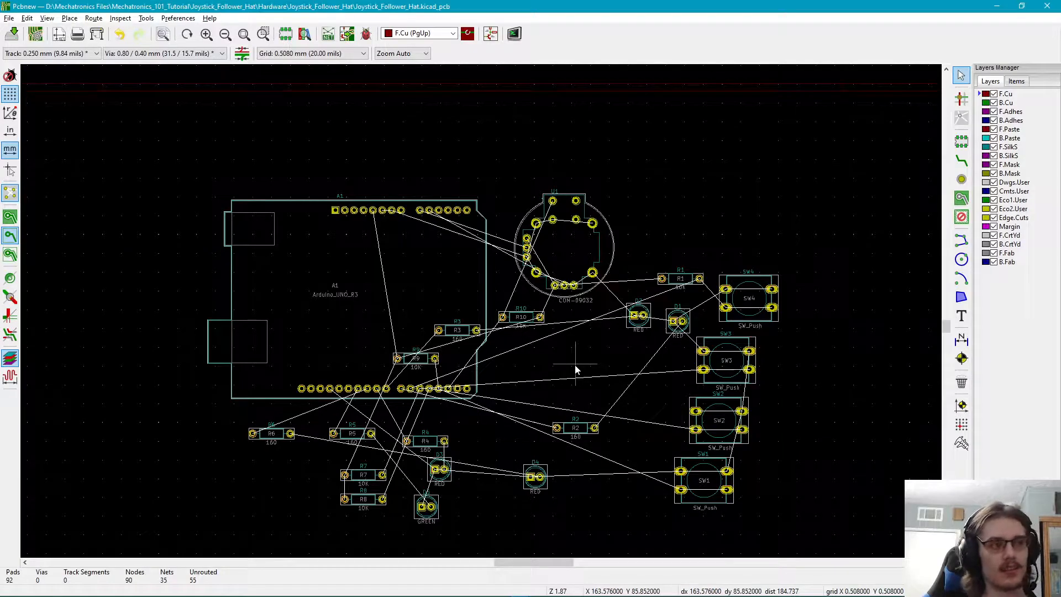
click(579, 240)
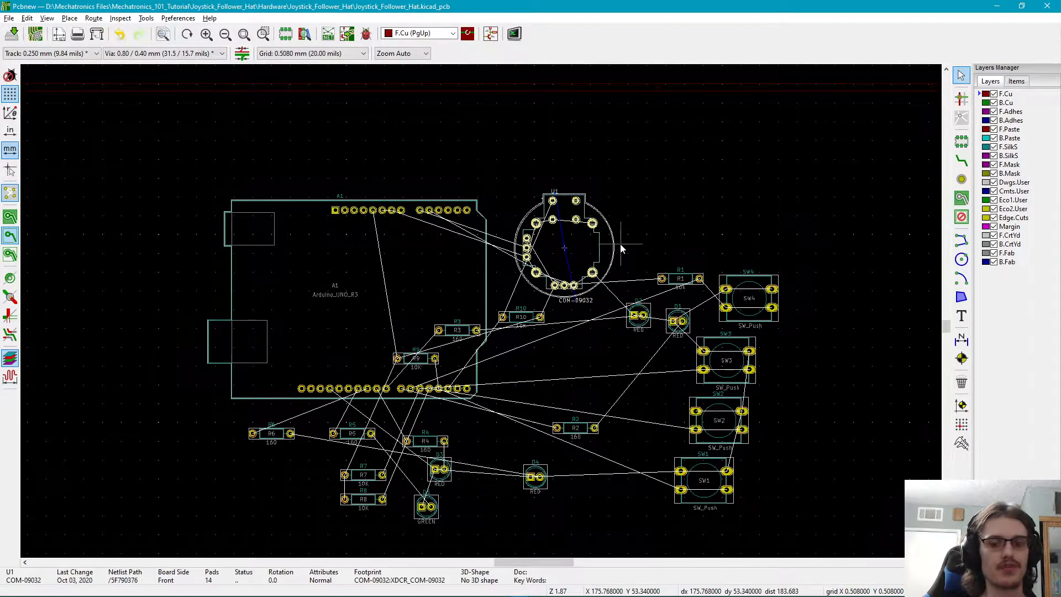
click(734, 295)
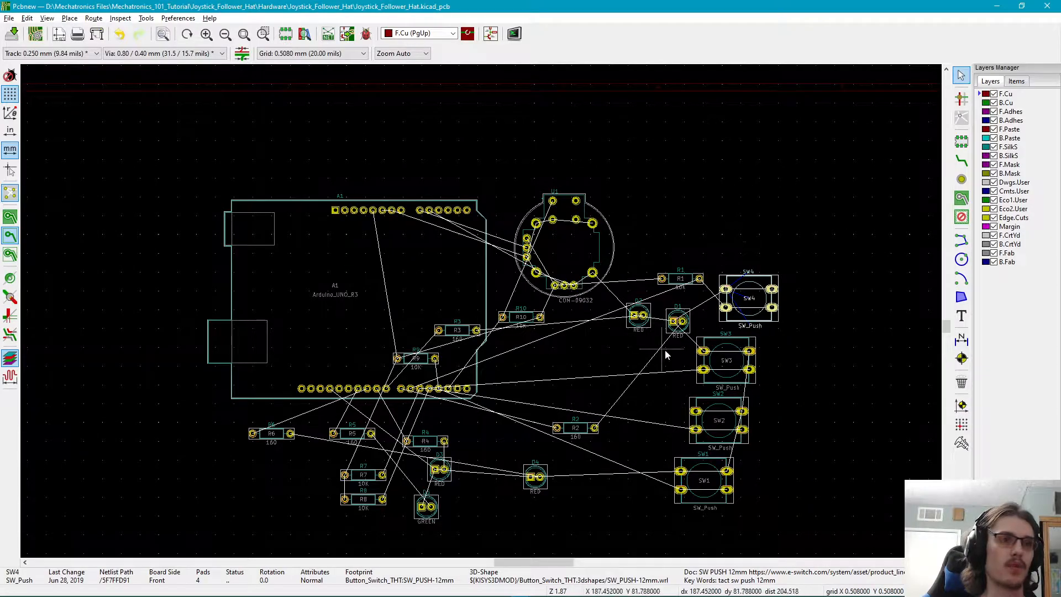
click(567, 250)
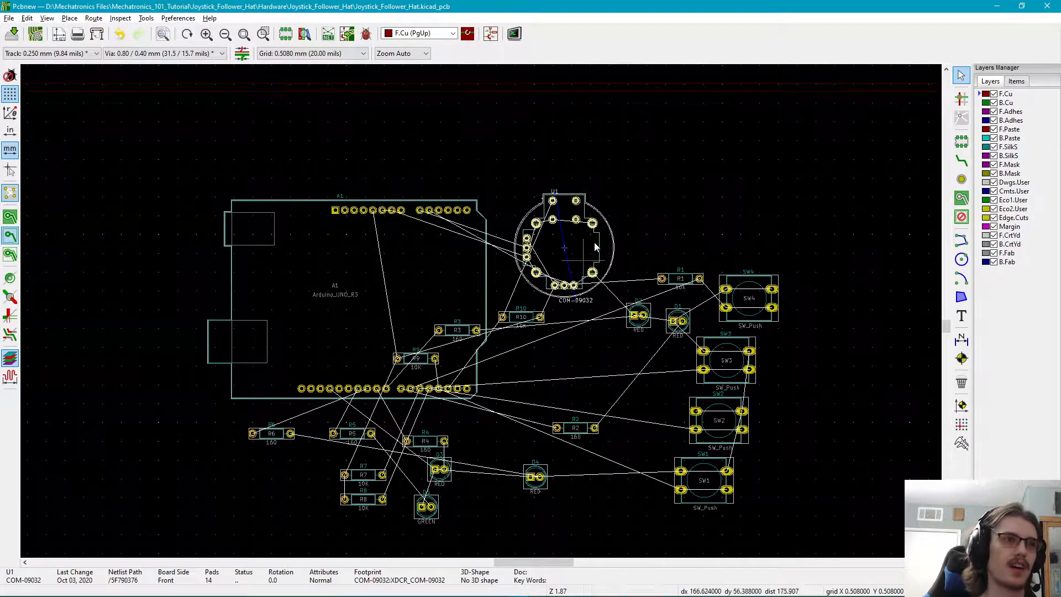
- Move joystick U1 onto the Arduino outline, with LEDs D2 and D1 below R10
drag(575, 250, 319, 299)
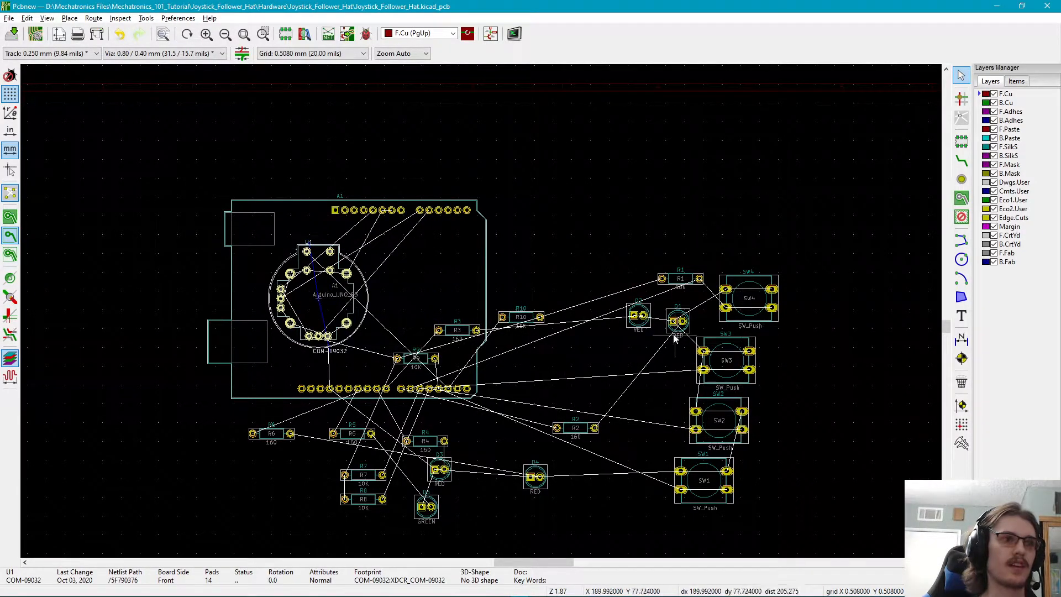
drag(634, 320, 533, 382)
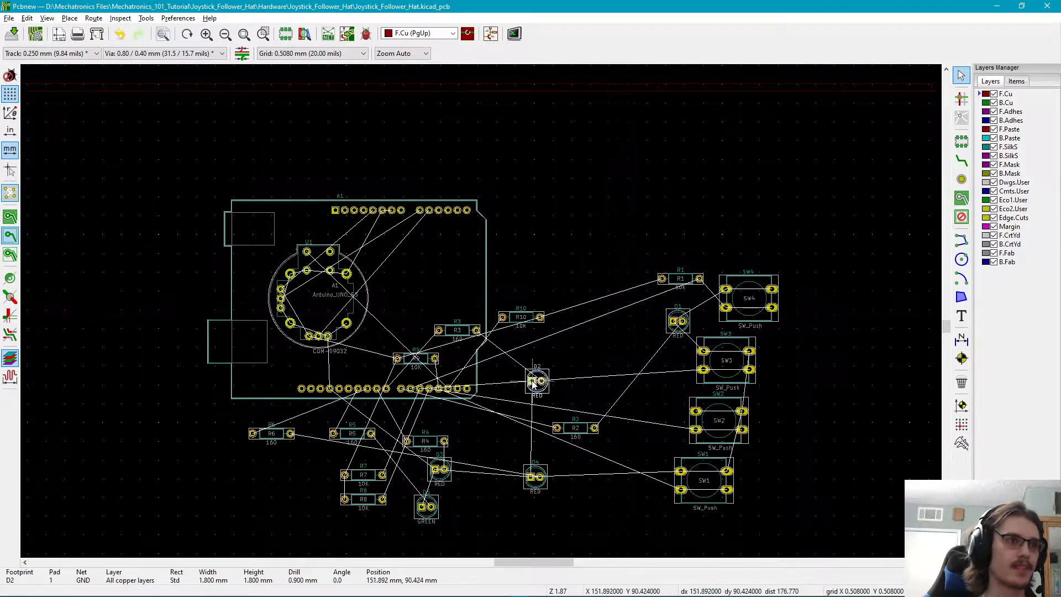
drag(680, 322, 593, 364)
- Arrange SW4, SW3, SW2 and SW1 into a cross, moving R1 up and right of it
drag(731, 313, 609, 236)
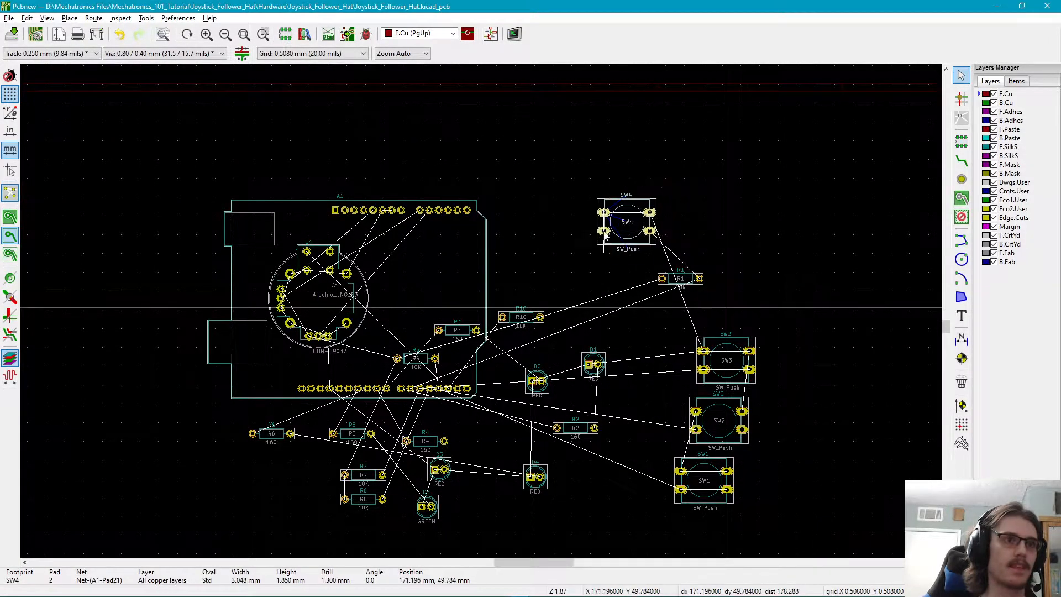
drag(704, 370, 570, 290)
drag(661, 280, 623, 423)
click(695, 414)
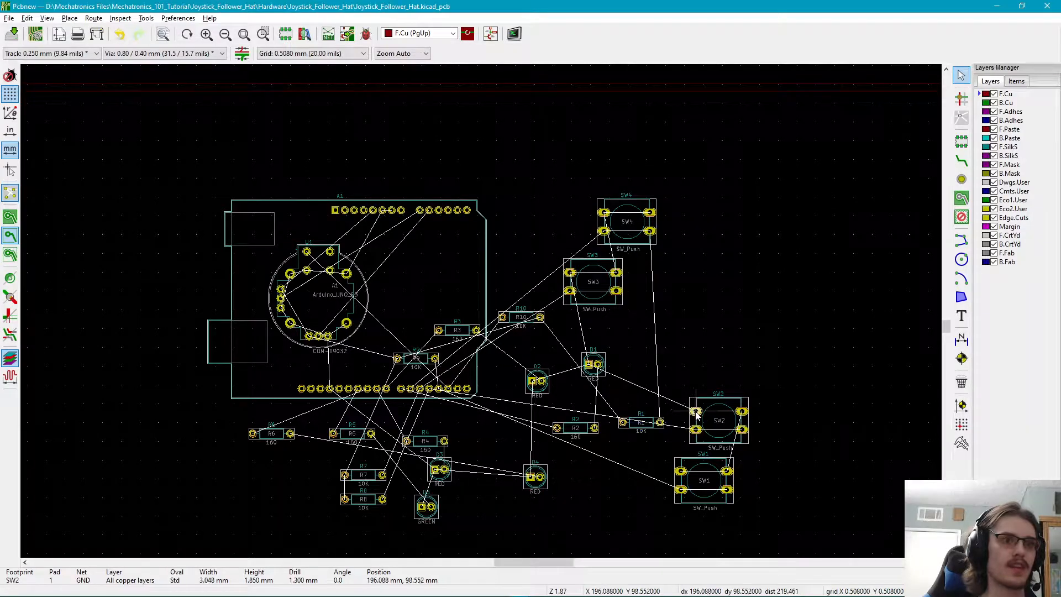
click(646, 275)
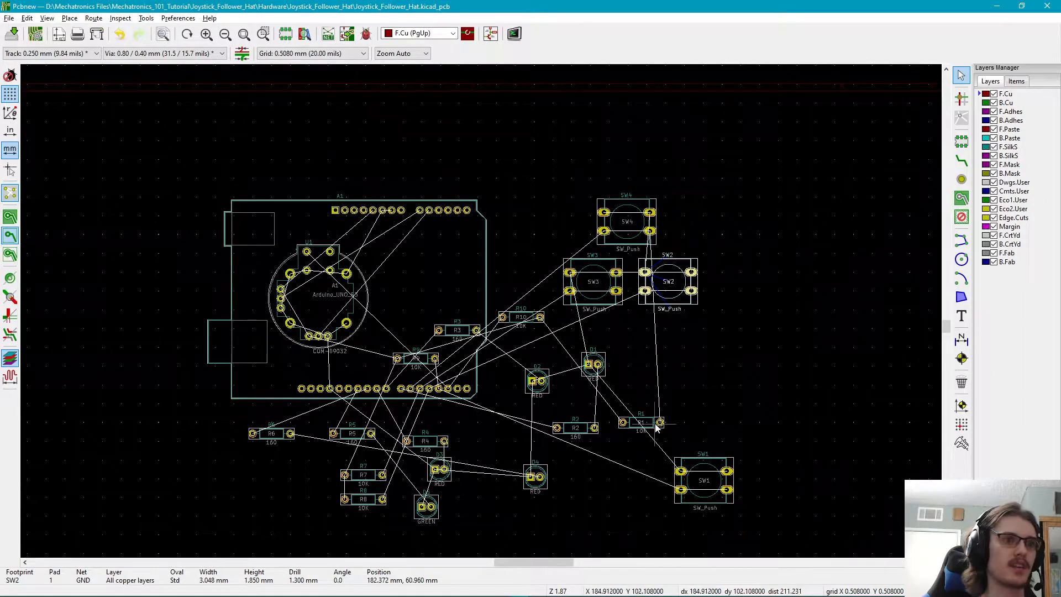
drag(660, 427, 707, 349)
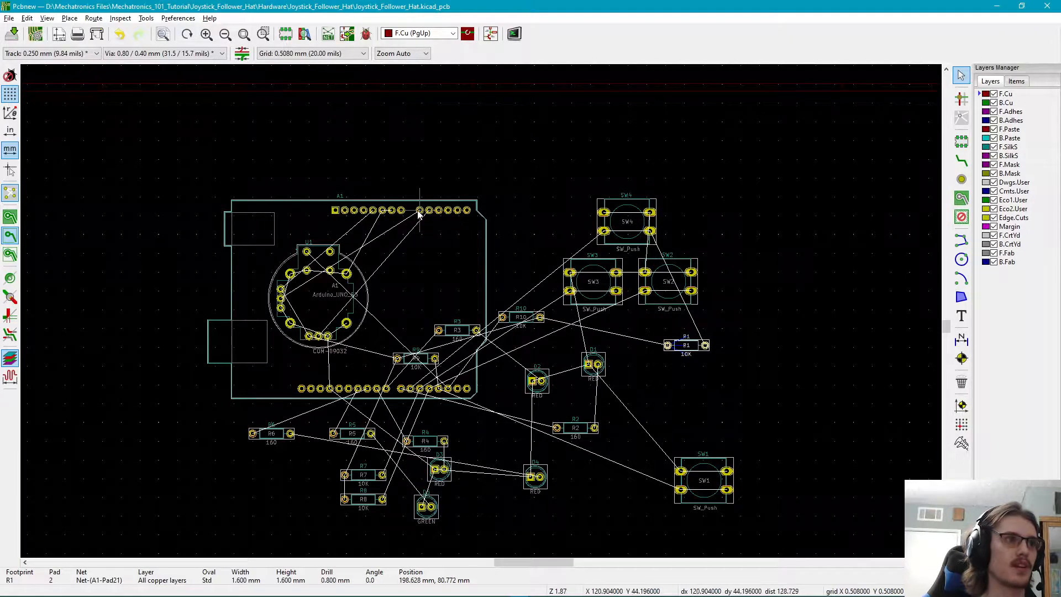
click(683, 470)
drag(683, 471, 641, 401)
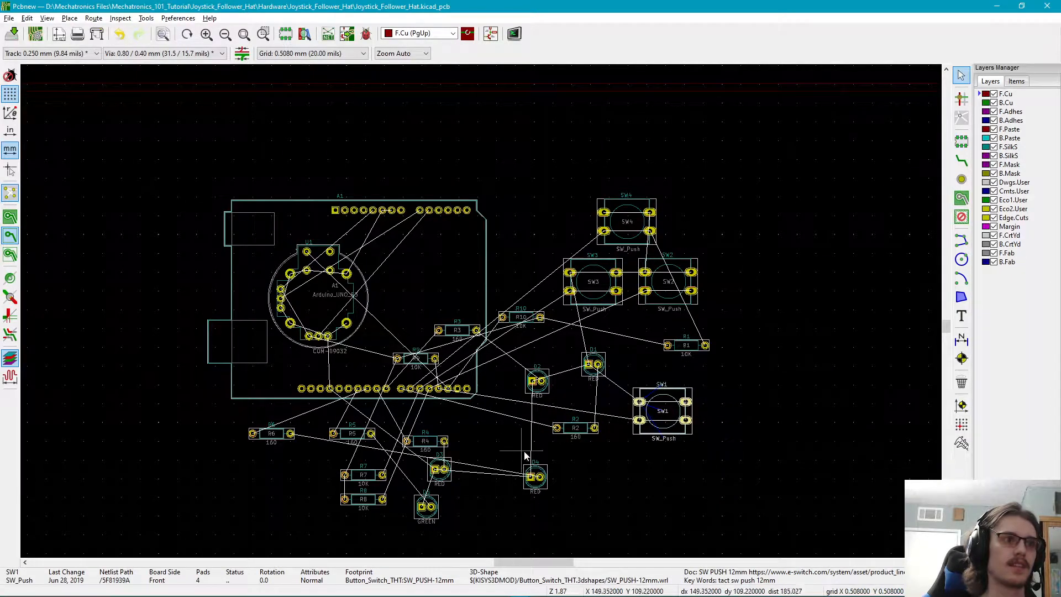
- Nudge R2 down-right, raise R5 slightly, and move LED D4 up beside R4
drag(557, 428, 565, 447)
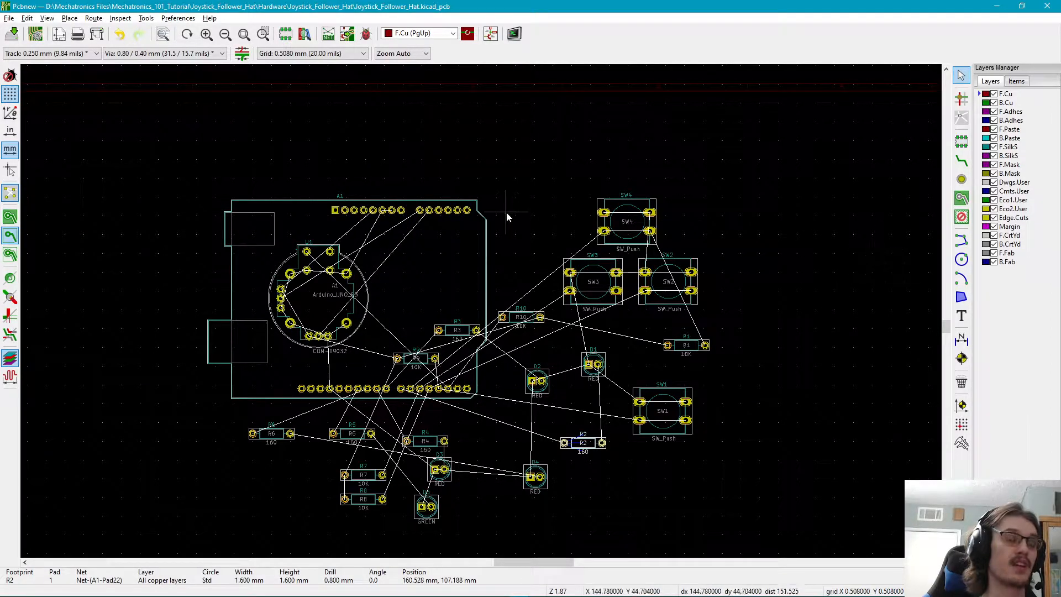
middle_drag(470, 410, 519, 389)
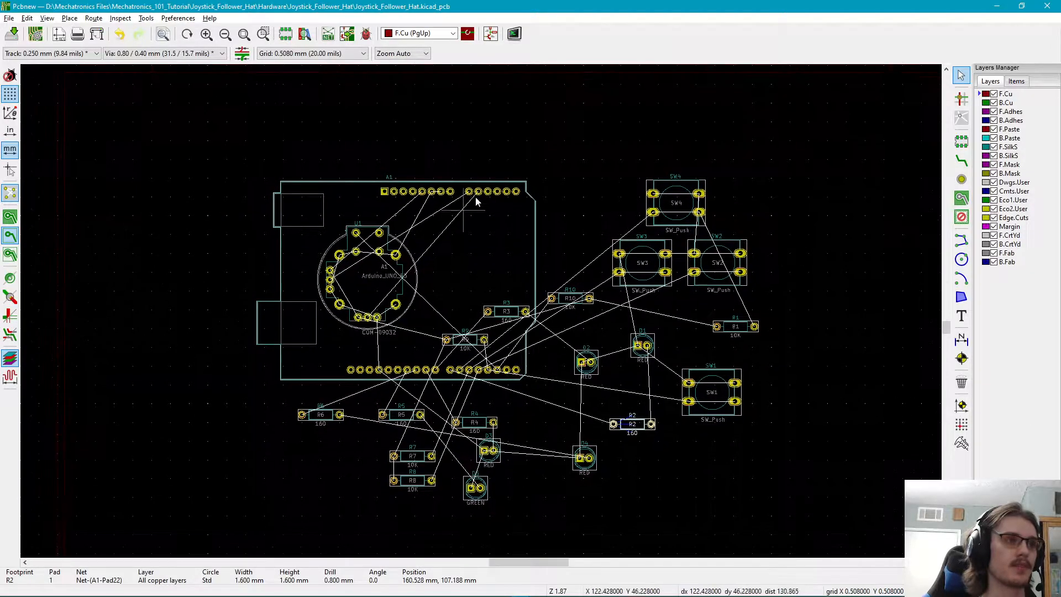
click(383, 416)
click(386, 408)
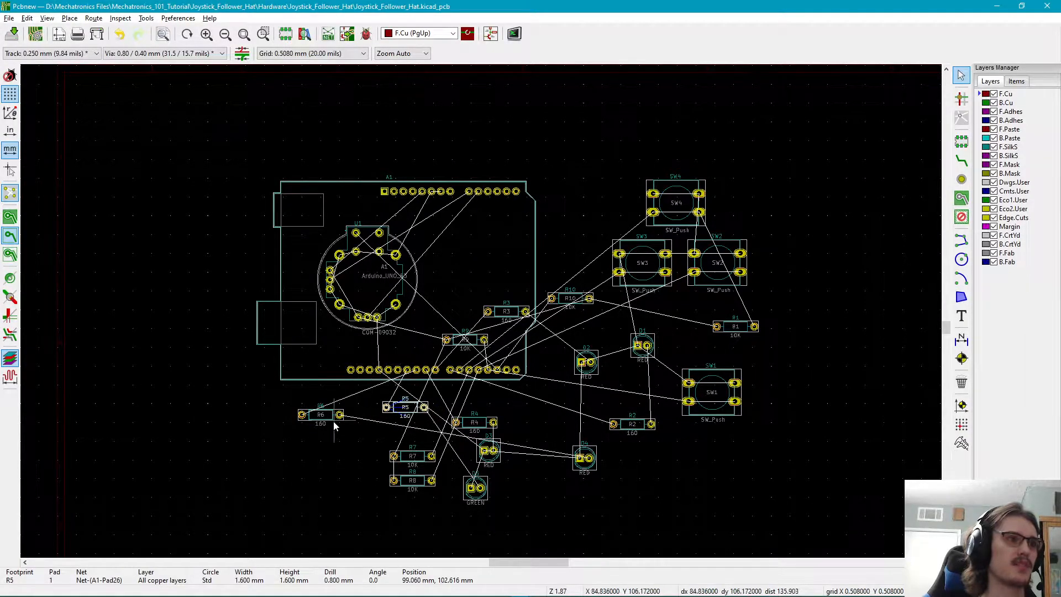
click(581, 458)
click(566, 430)
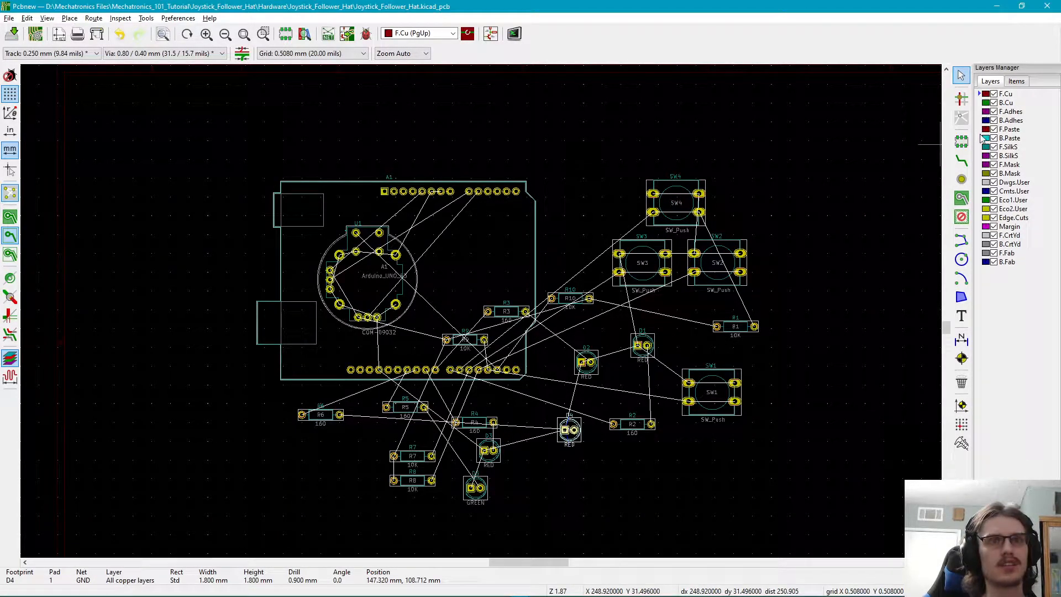
- Switch the active layer from F.SilkS to F.Fab, then clear the D4 selection
click(1006, 146)
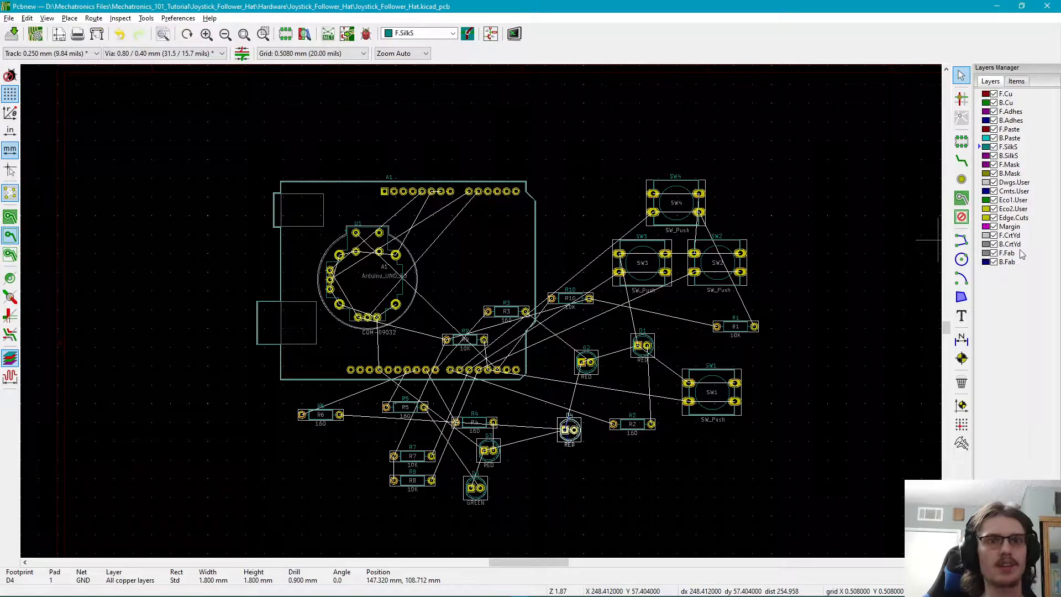
click(979, 256)
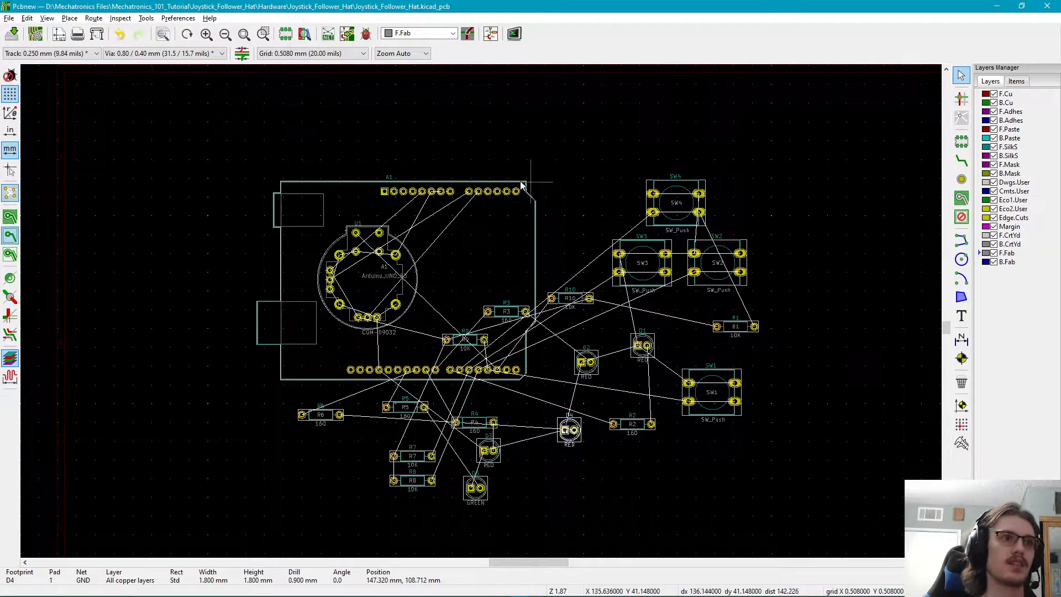
click(793, 219)
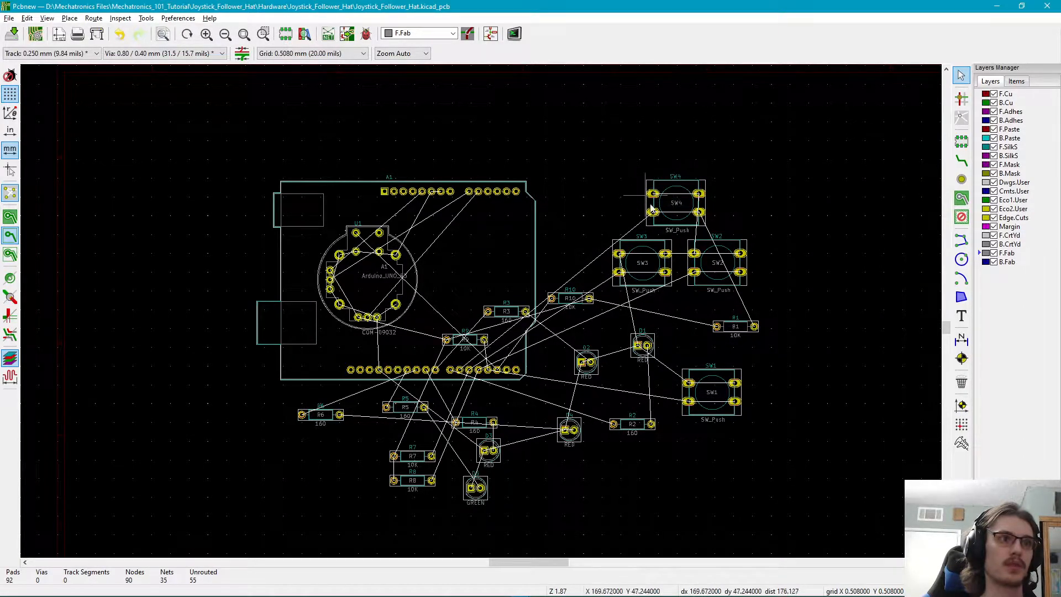
- Move green LED D5 above the Arduino outline near SW4, and shift R9 slightly left
middle_drag(542, 247, 561, 242)
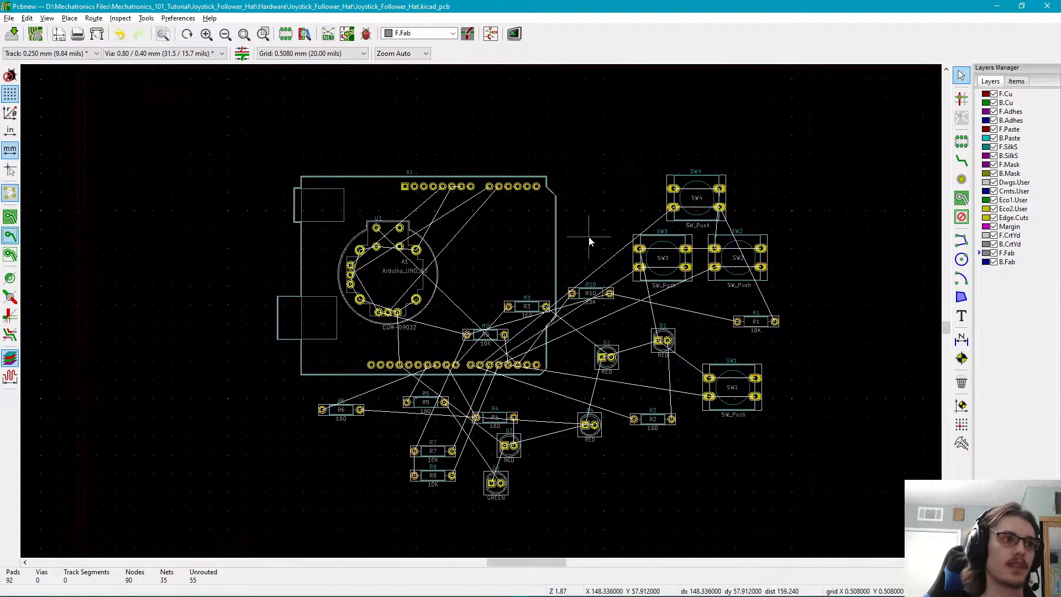
click(493, 487)
drag(493, 488, 587, 170)
click(467, 336)
drag(466, 336, 424, 340)
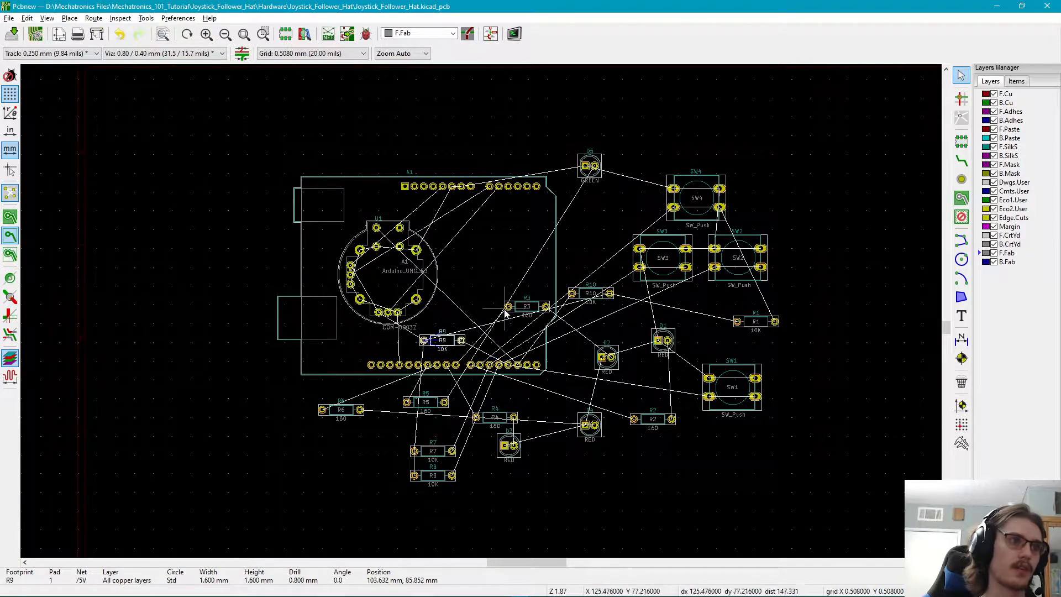
- Check the overlapping Arduino A1 and joystick U1 footprints using Clarify Selection
click(420, 405)
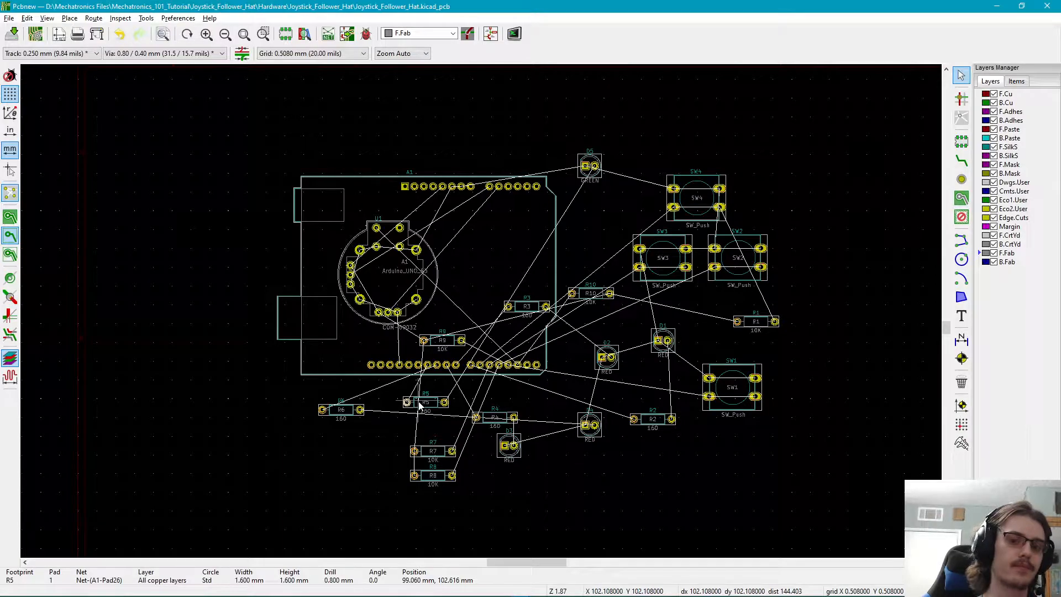
click(638, 474)
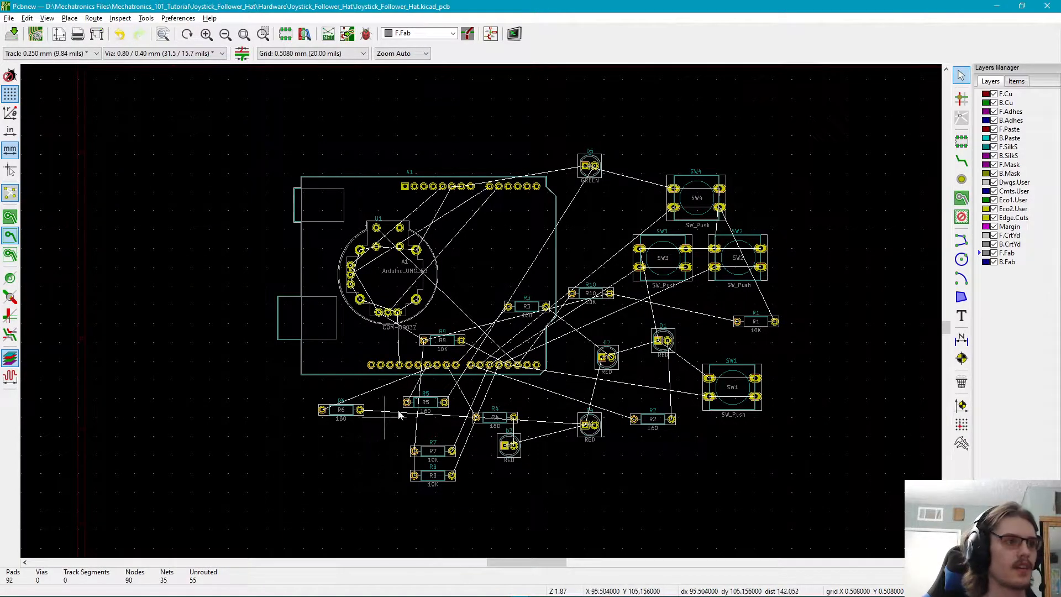
middle_drag(551, 267, 570, 296)
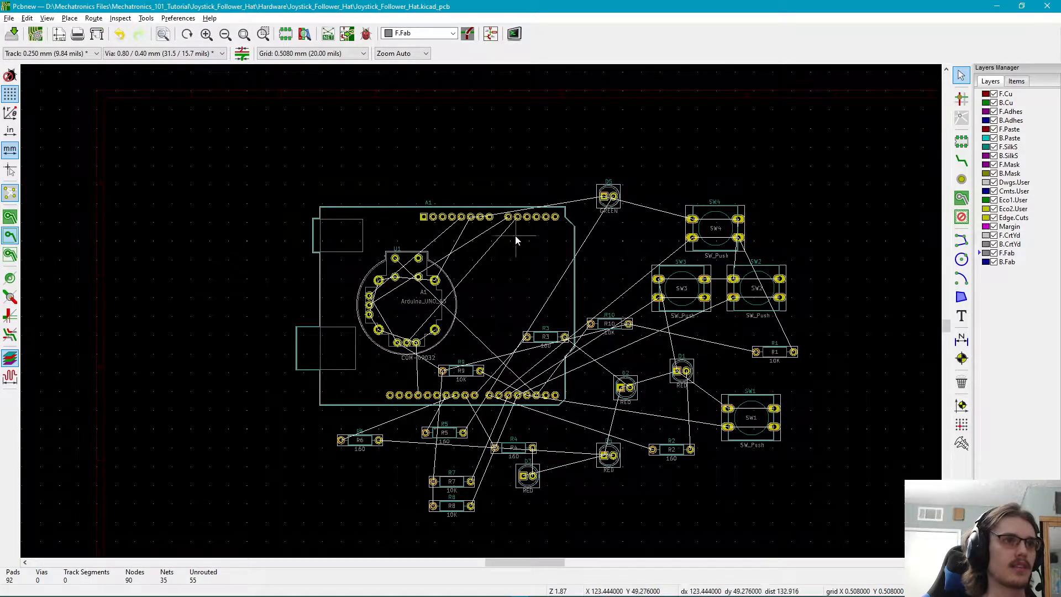
click(355, 229)
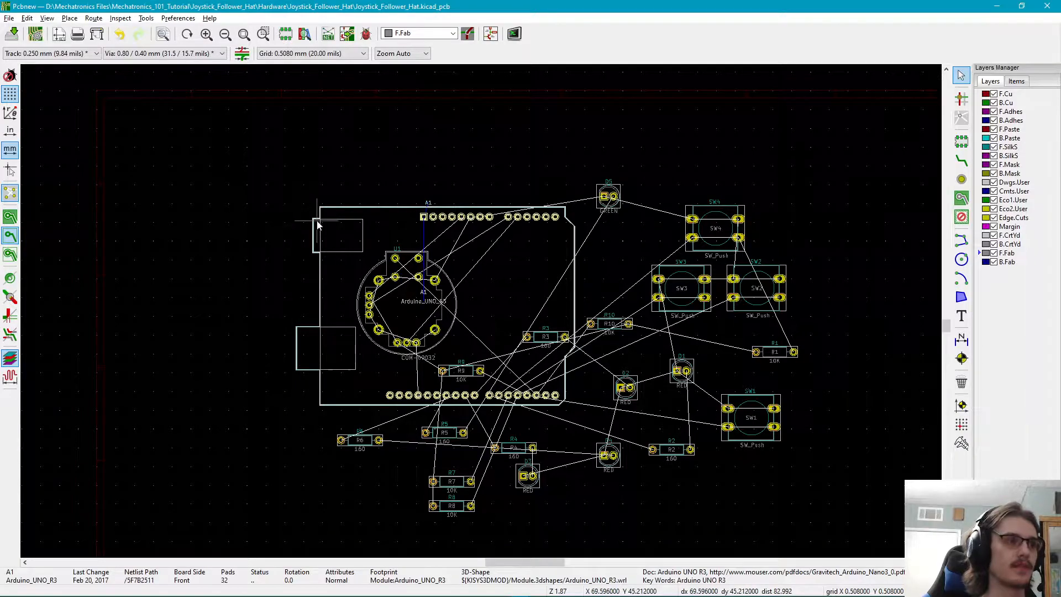
click(199, 257)
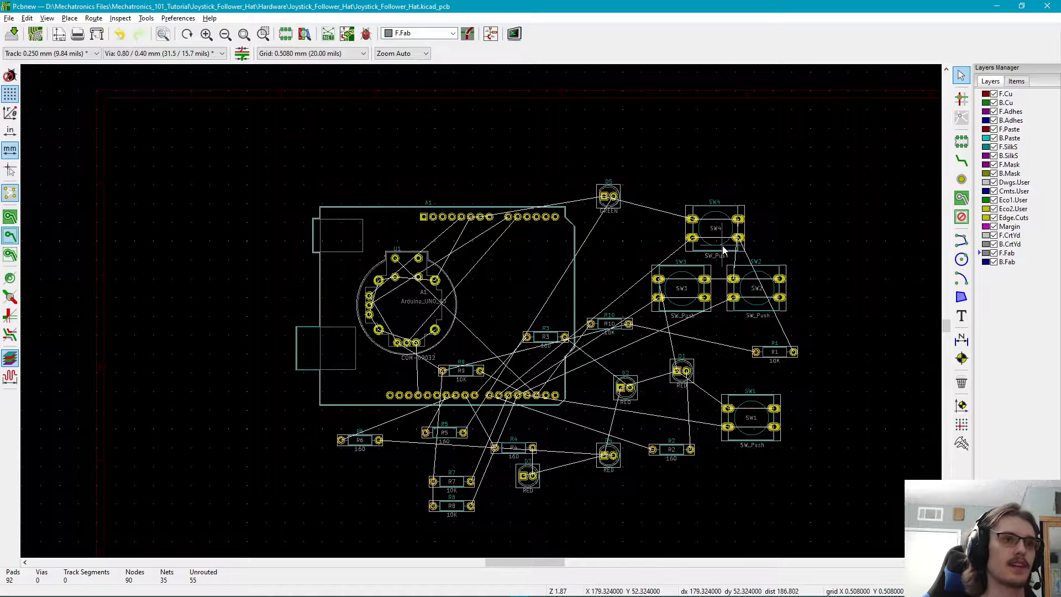
click(428, 293)
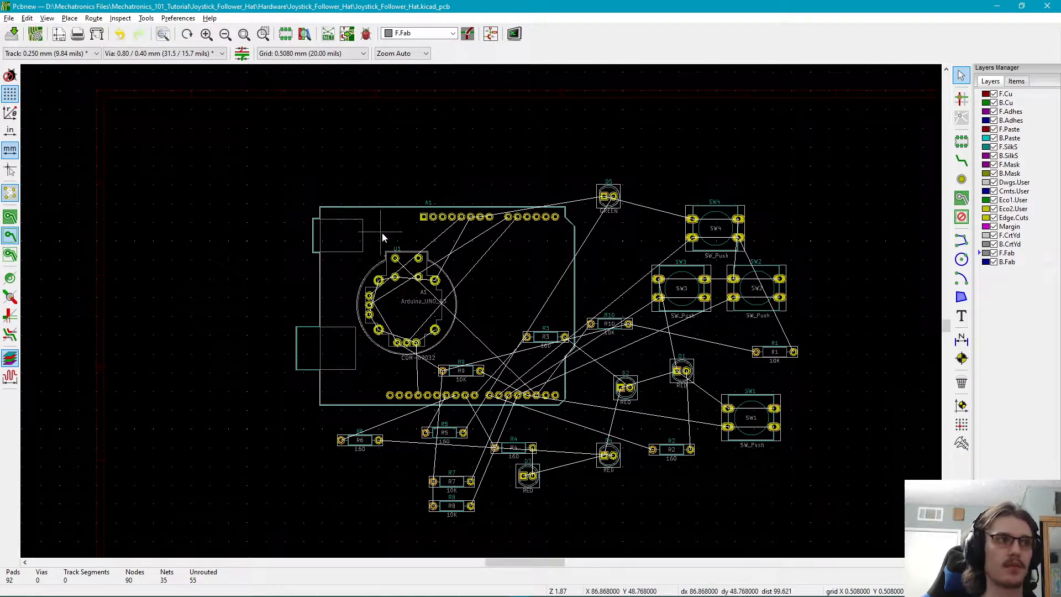
- Zoom out from the A1 header and recentre so the whole board and ratsnest show
scroll(381, 232, up, 6)
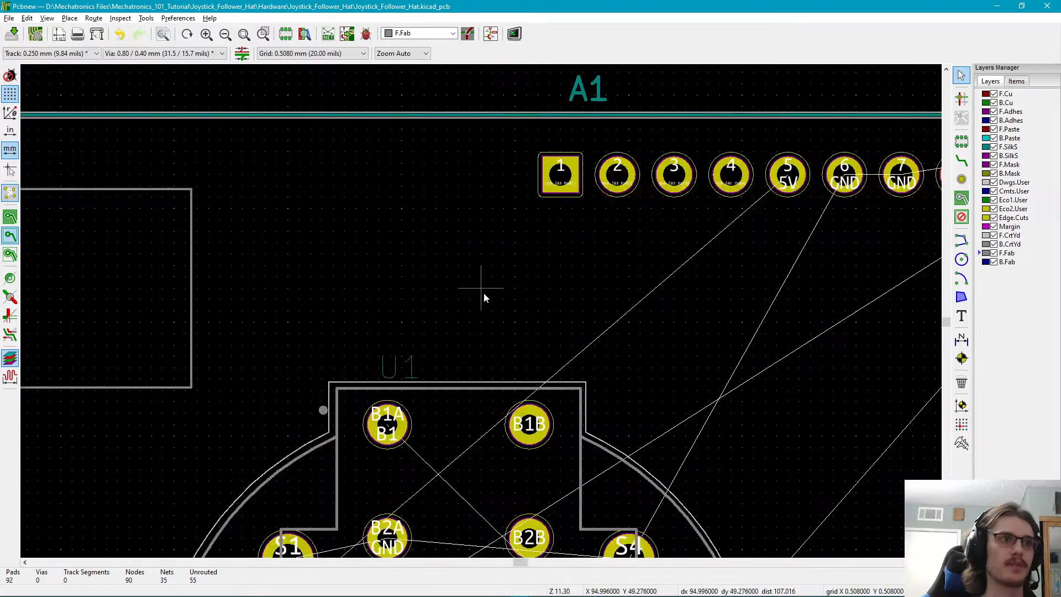
scroll(586, 253, up, 1)
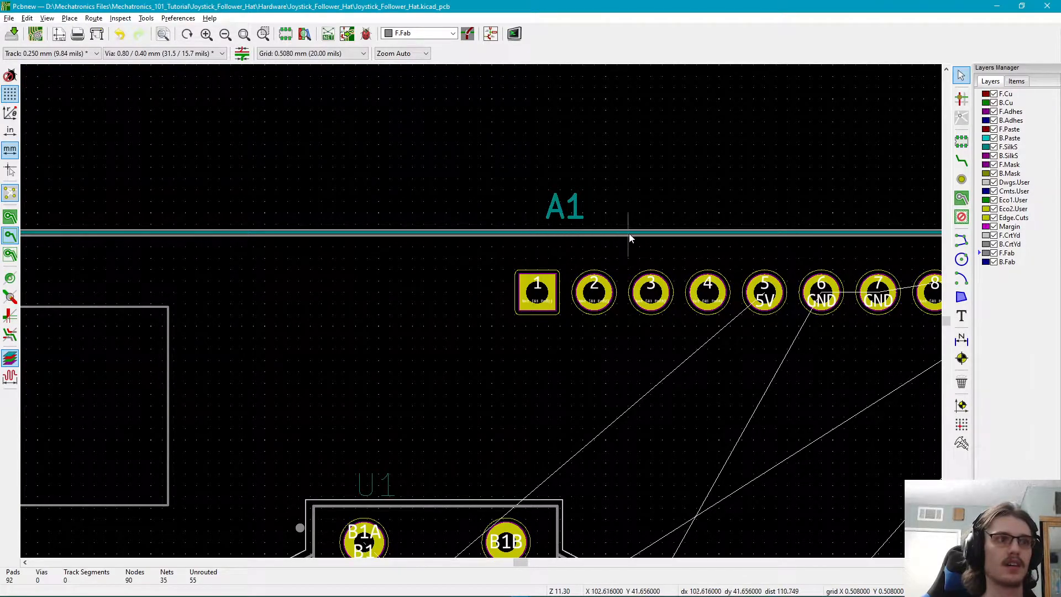
scroll(573, 237, down, 2)
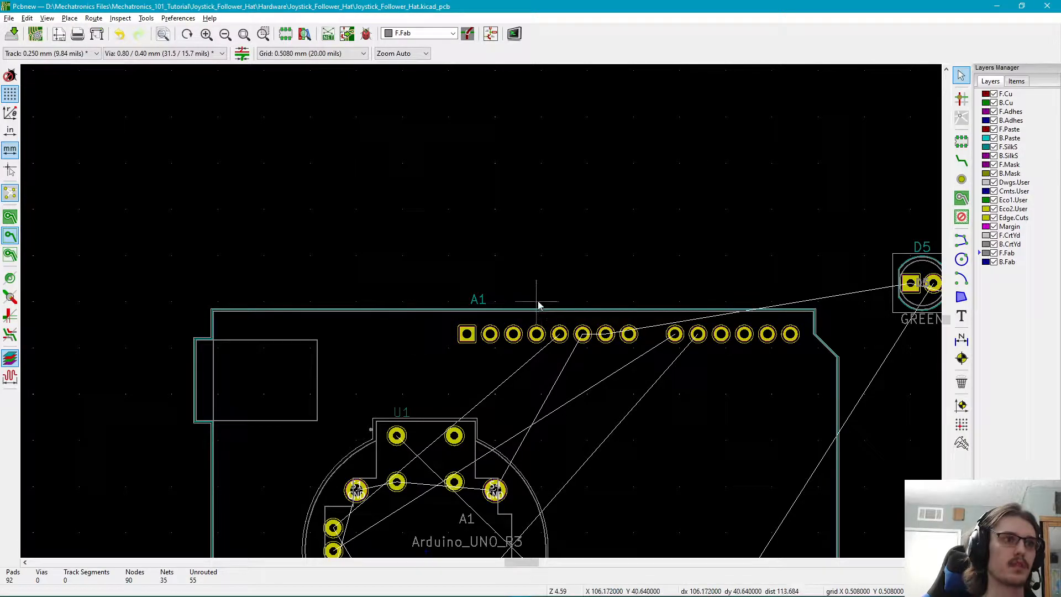
shift+scroll(538, 306, down, 3)
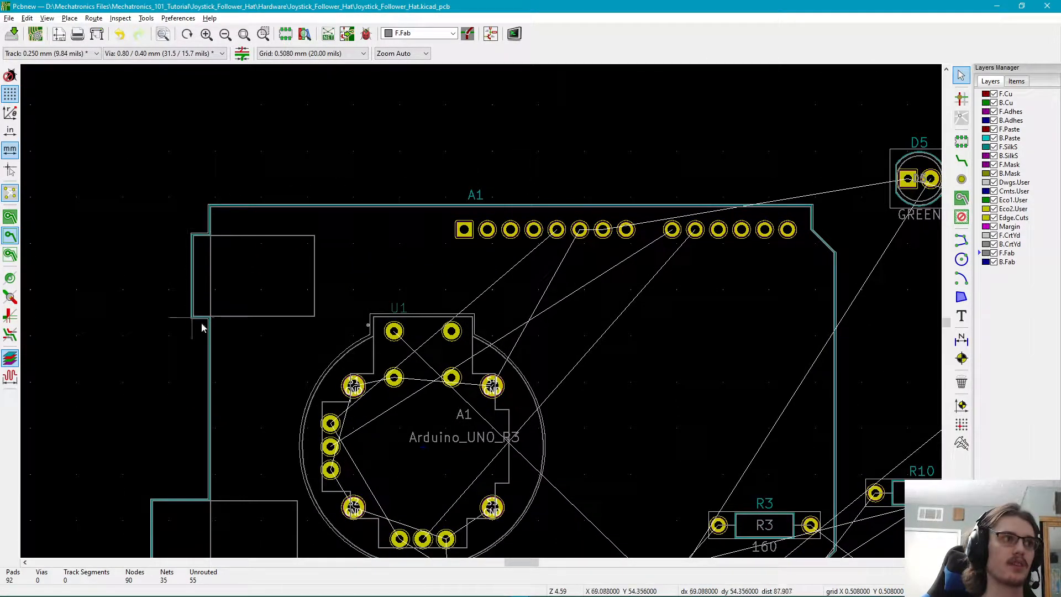
scroll(230, 379, down, 2)
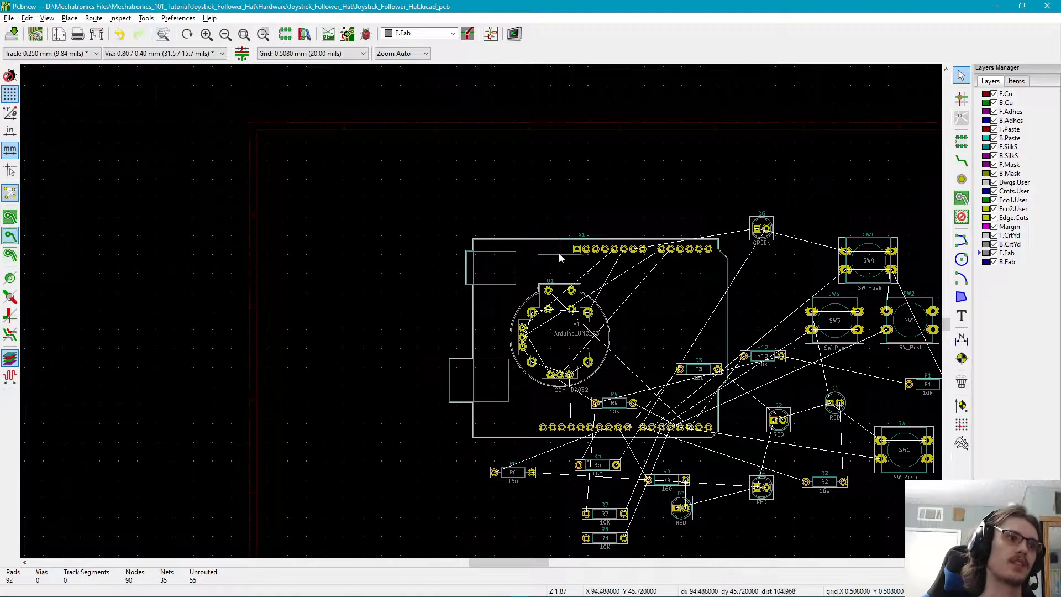
middle_drag(562, 246, 518, 243)
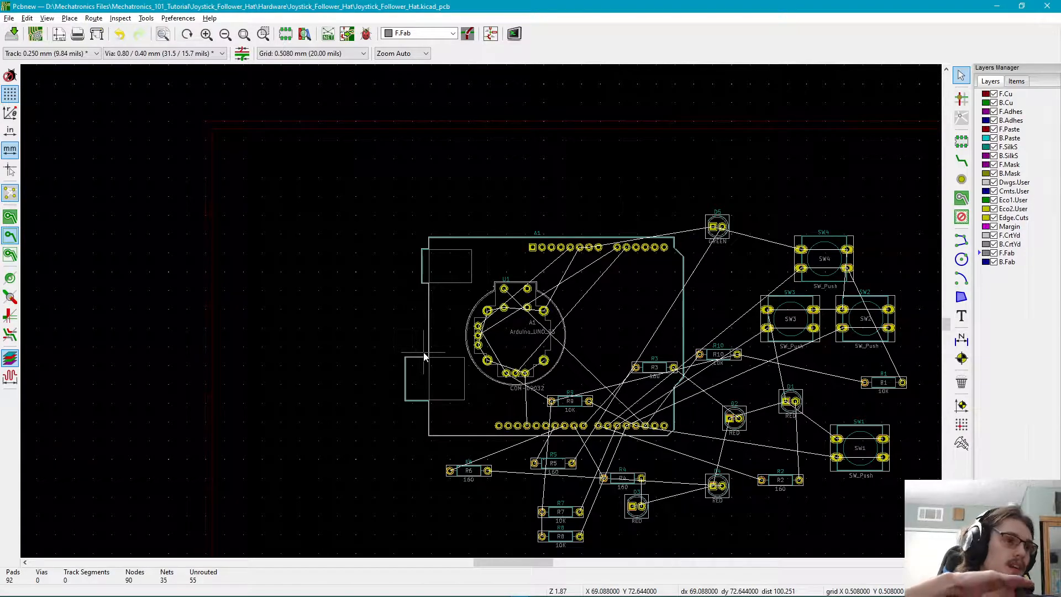
- Flip the Arduino A1 footprint to the back side of the board
click(457, 292)
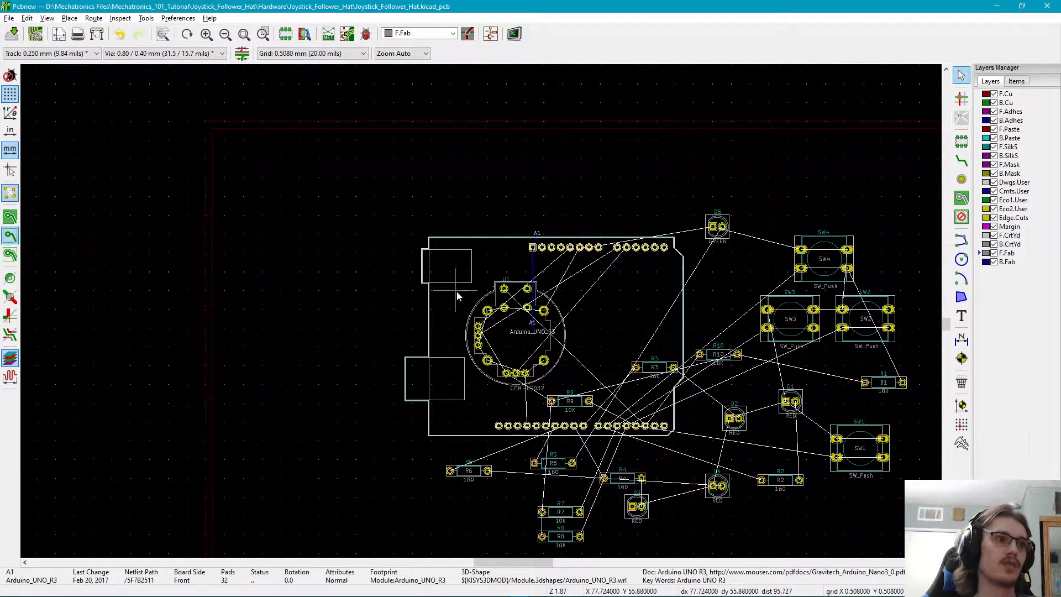
right_click(454, 292)
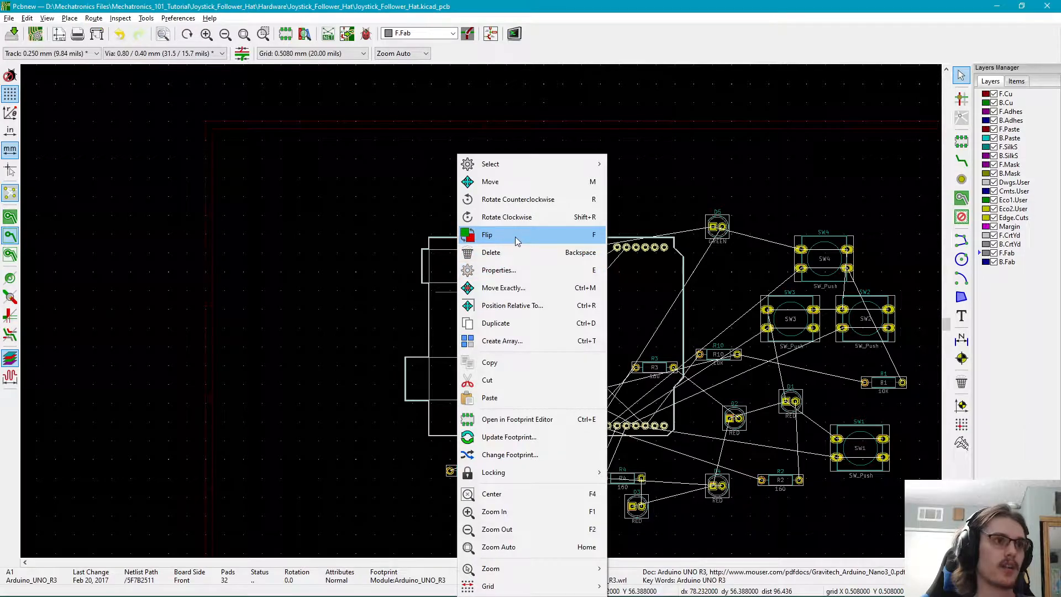
click(515, 235)
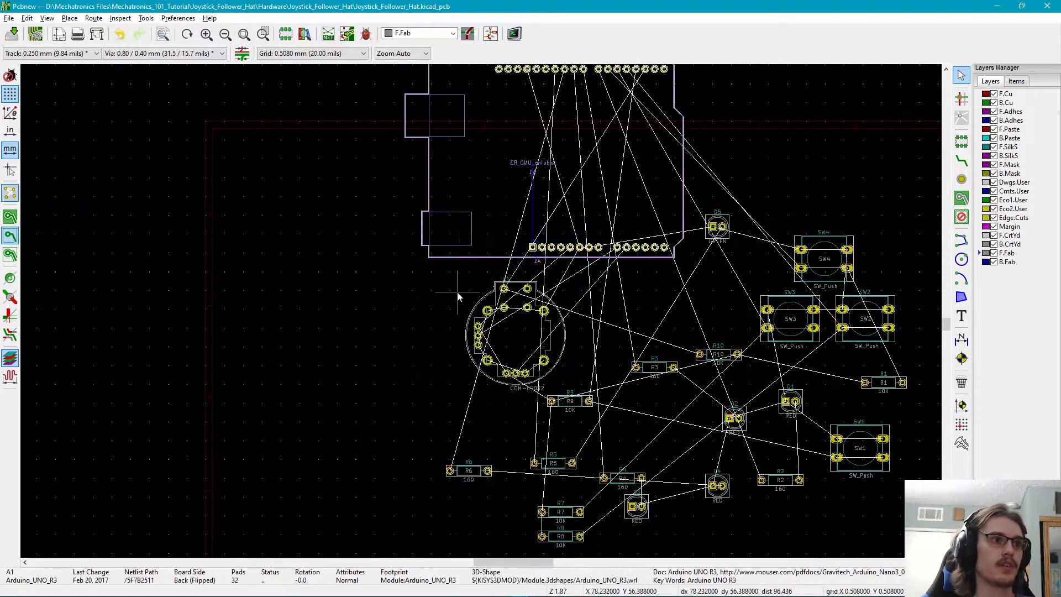
middle_drag(482, 219, 479, 251)
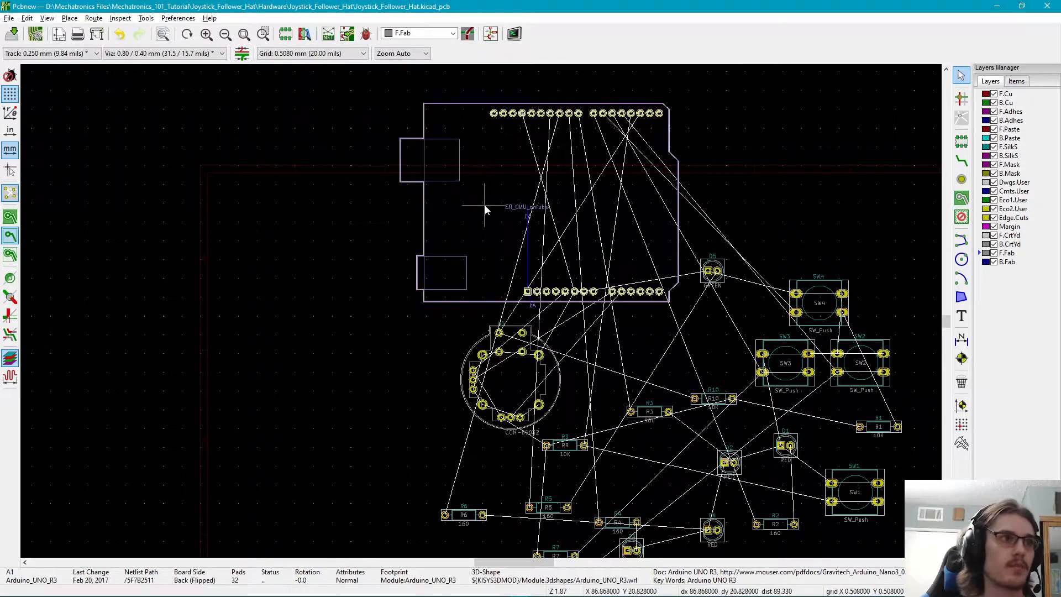
- Move the flipped Arduino A1 down over joystick U1, and make B.SilkS the active layer
key(m)
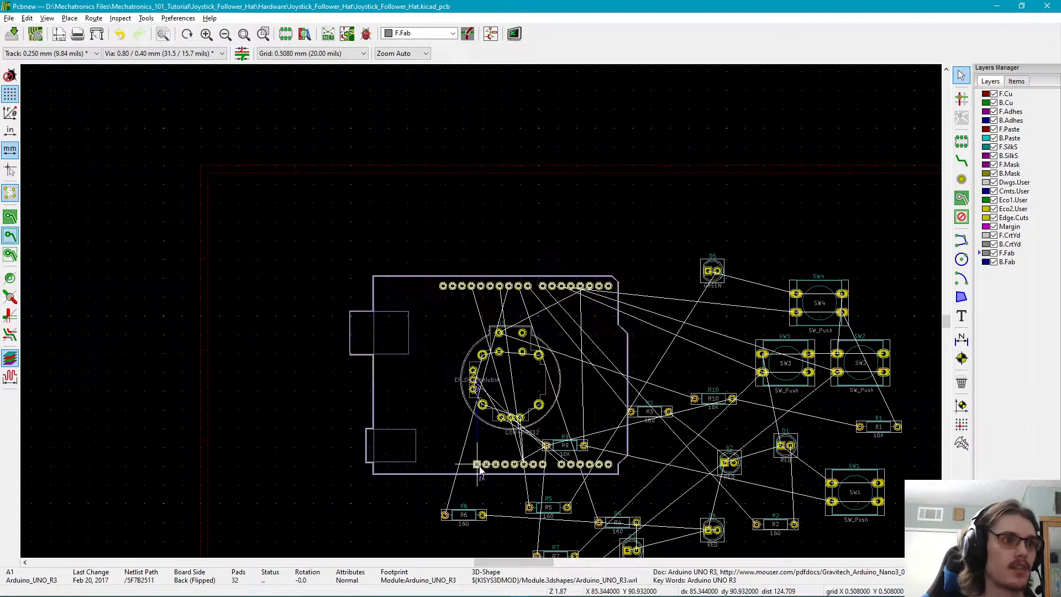
click(478, 466)
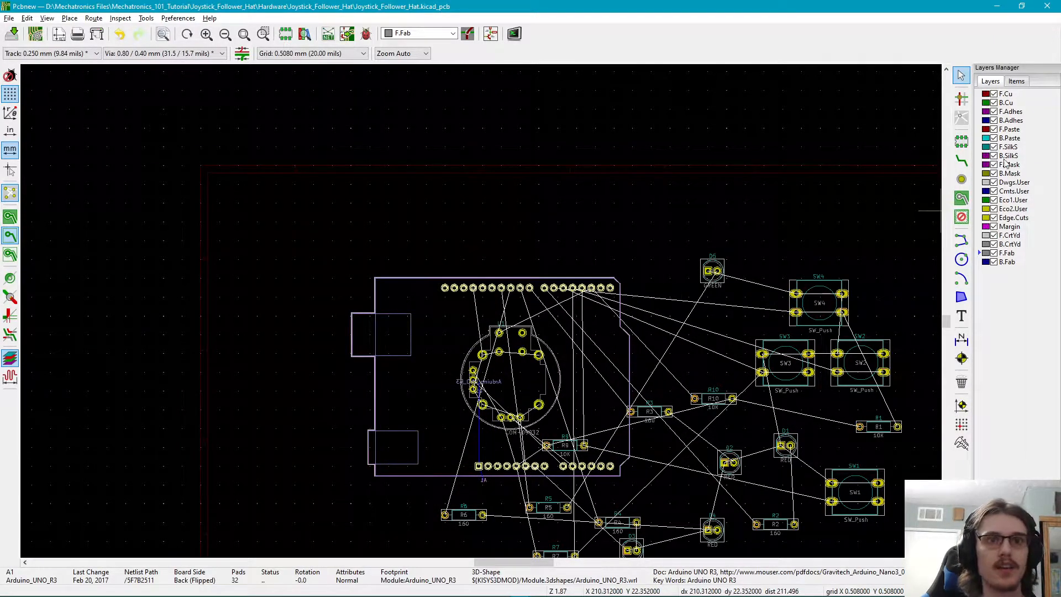
click(978, 158)
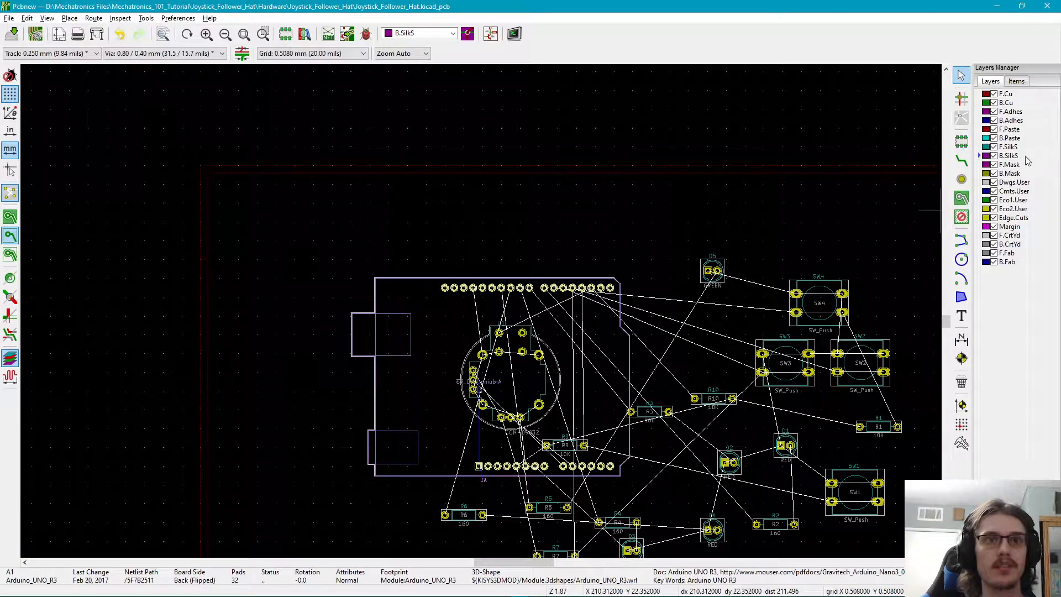
- Pick U1 out of the A1/U1 overlap and shift it left within the Arduino outline
scroll(411, 319, up, 1)
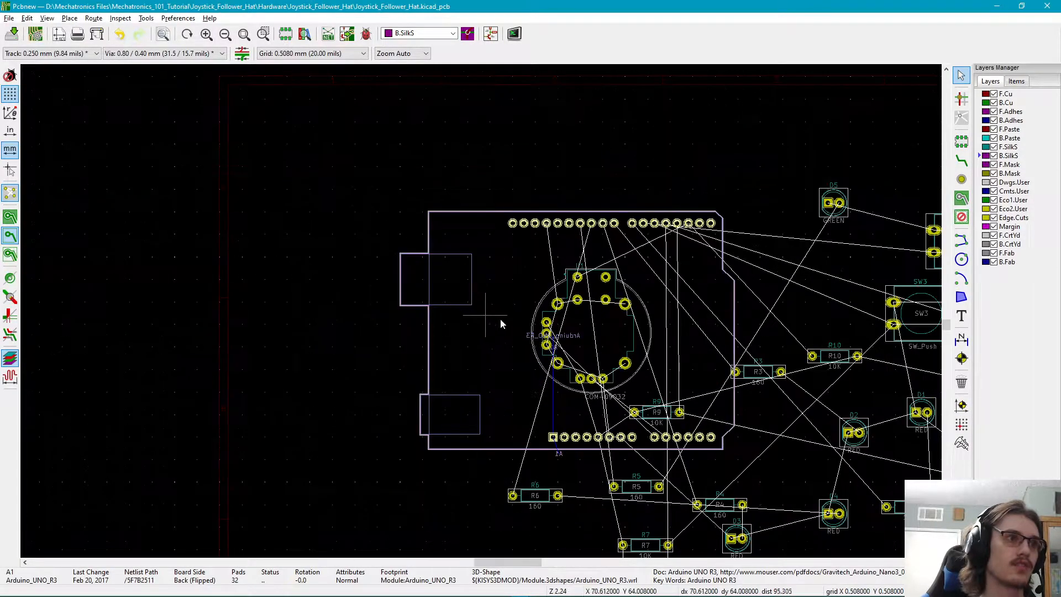
click(564, 304)
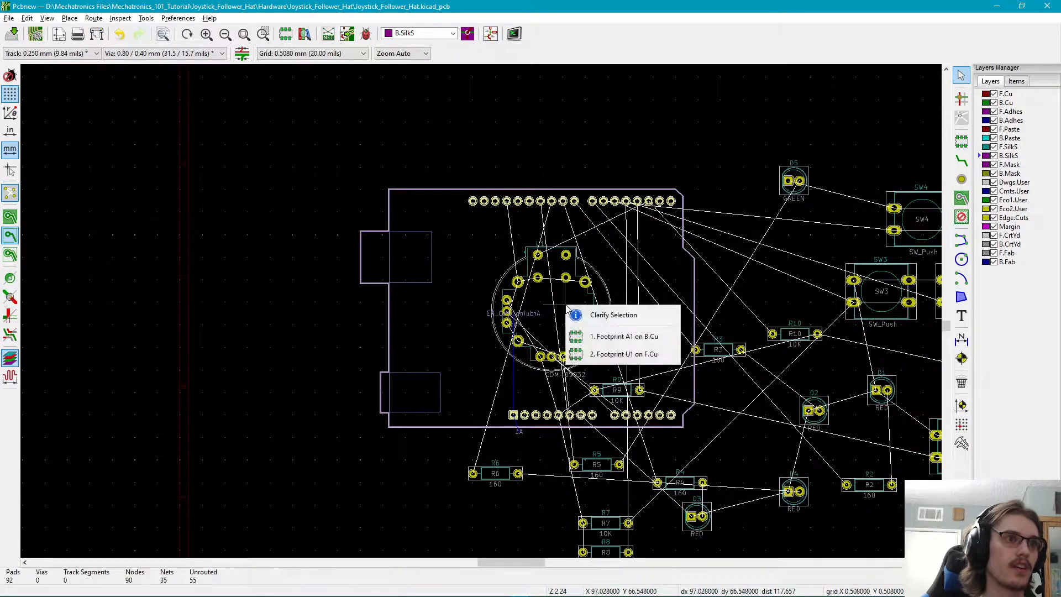
click(608, 354)
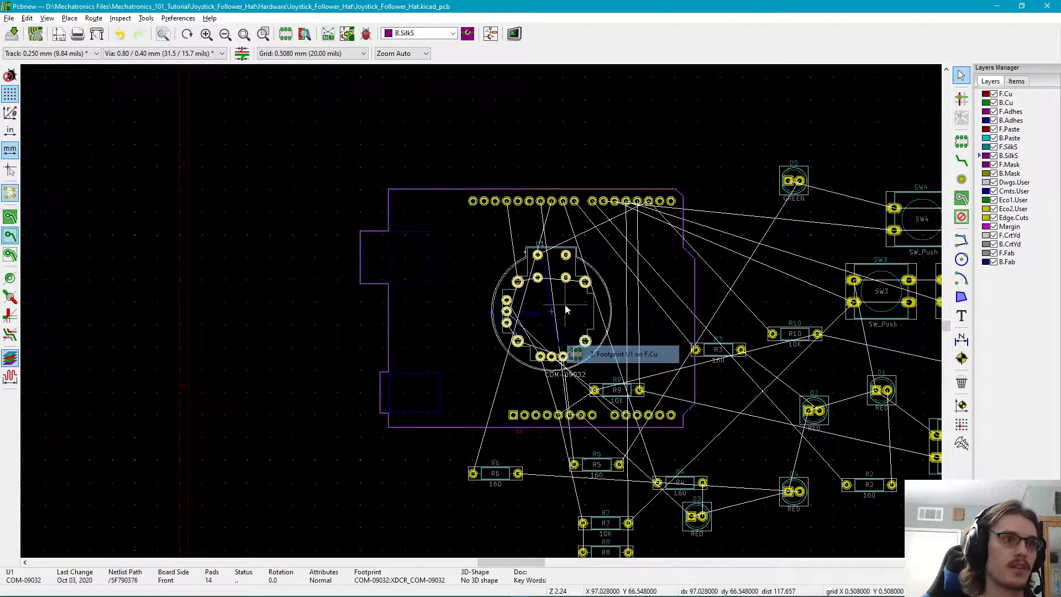
drag(552, 308, 493, 321)
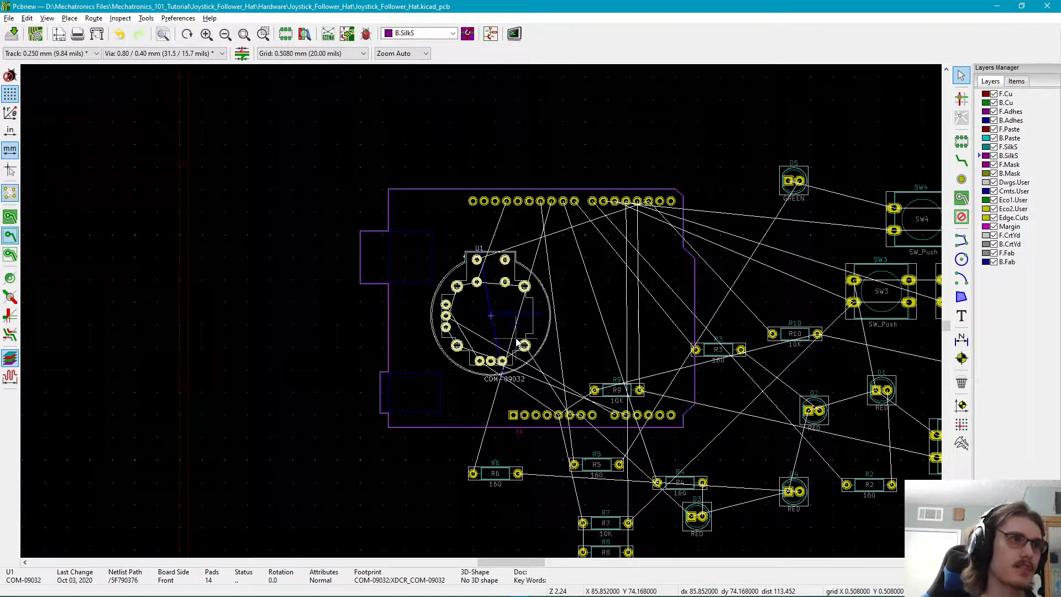
middle_drag(725, 311, 693, 310)
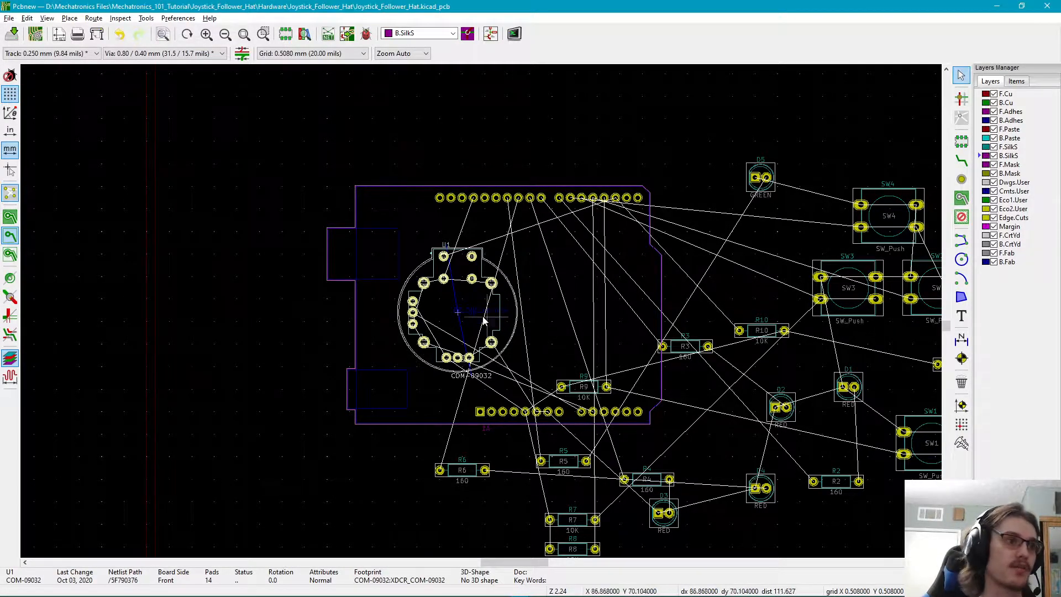
key(m)
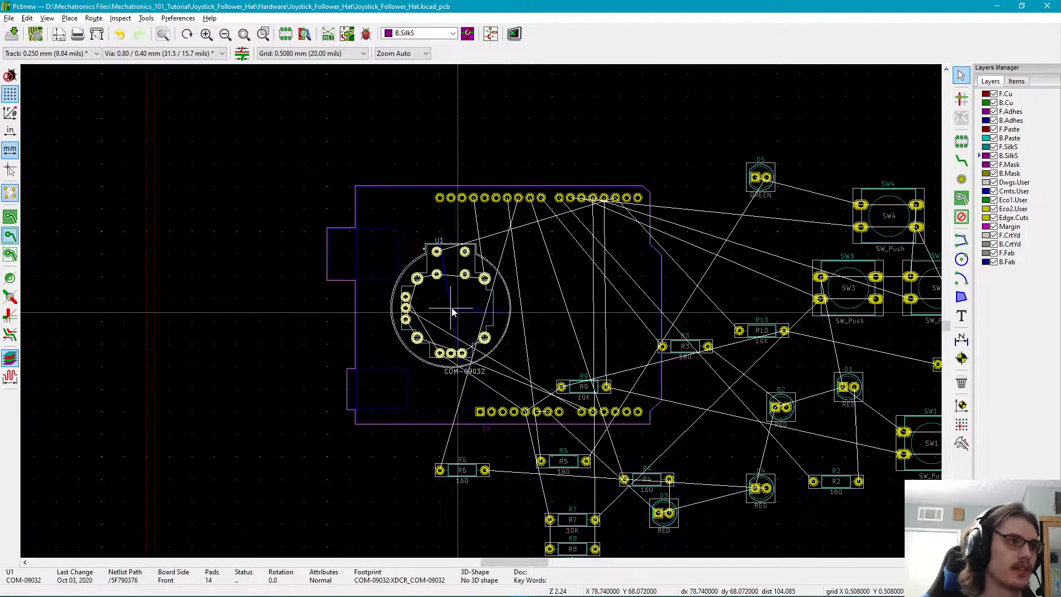
click(453, 308)
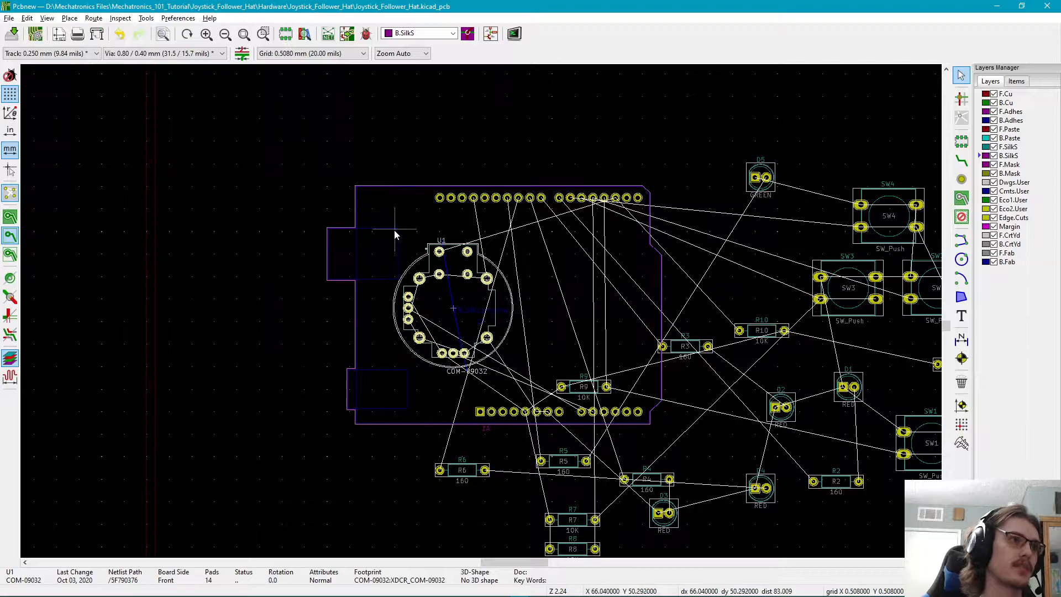
- Re-place joystick U1 a touch further left inside Arduino A1's outline
key(m)
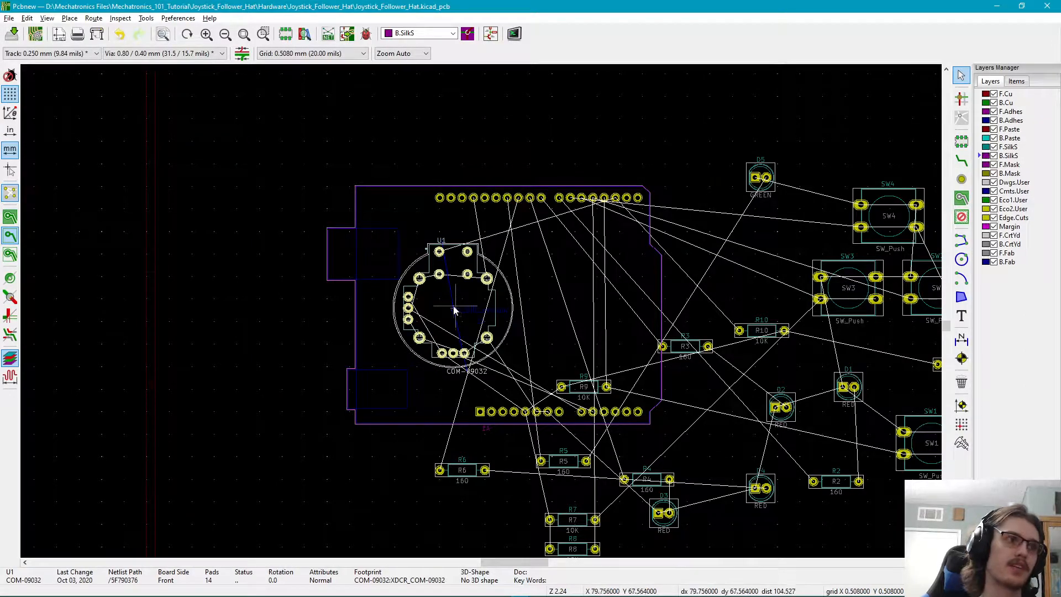
click(448, 325)
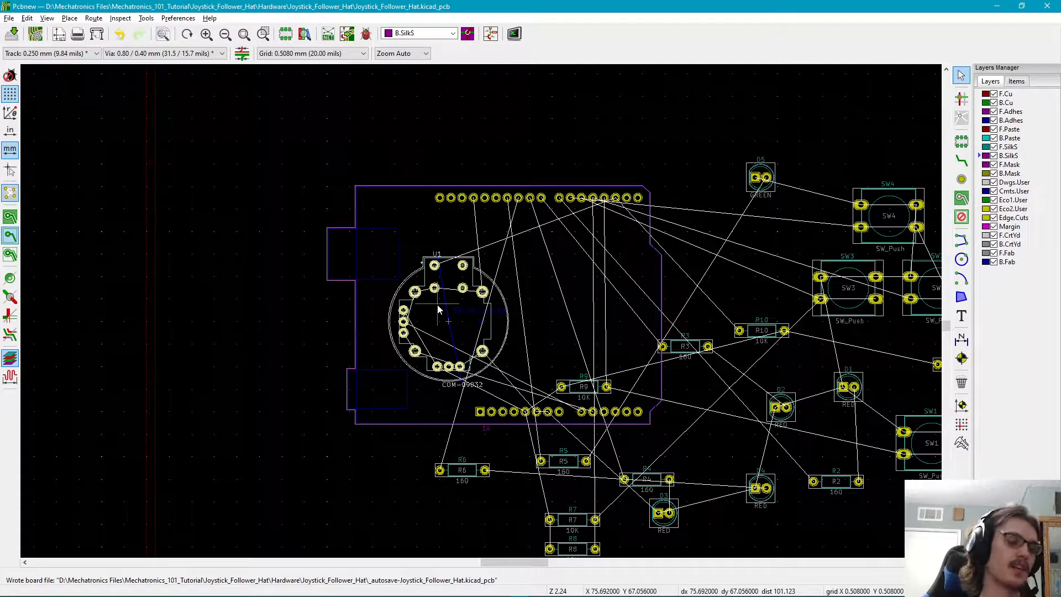
- Zoom in and re-place U1 three times, settling it left of centre inside A1's outline
scroll(434, 316, up, 1)
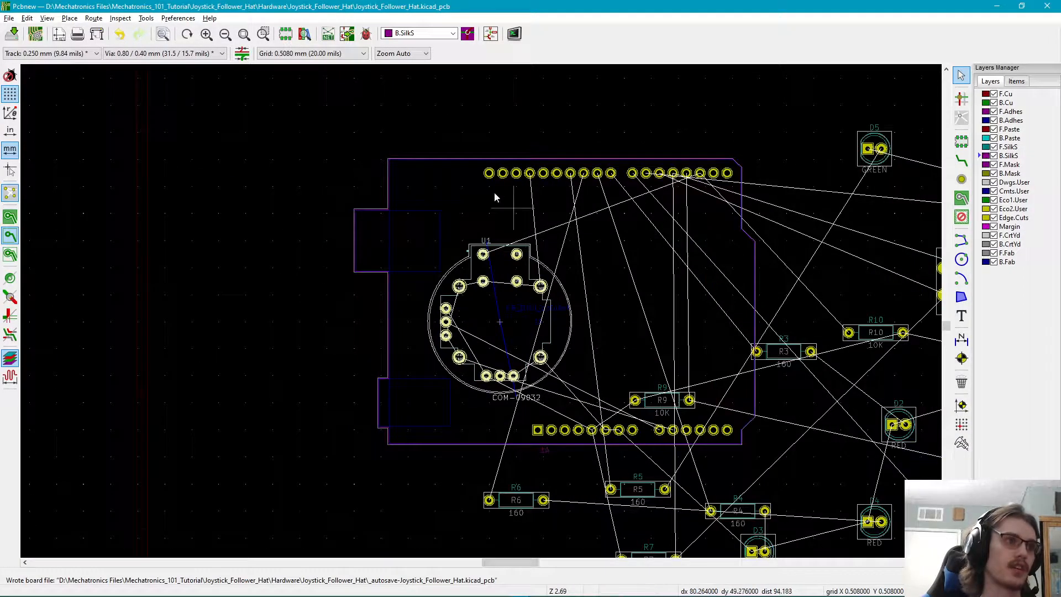
key(m)
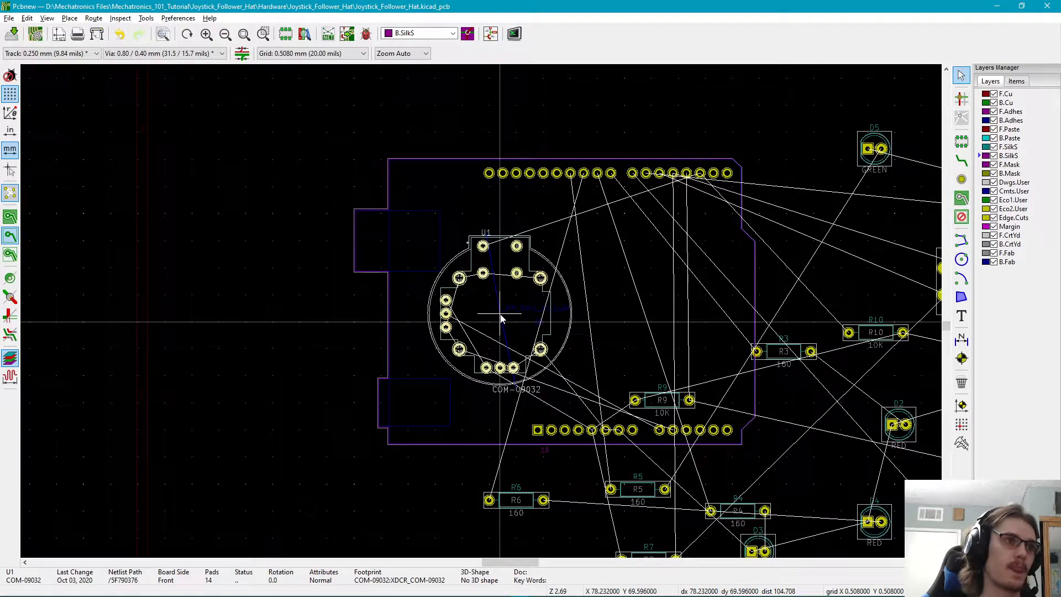
click(501, 319)
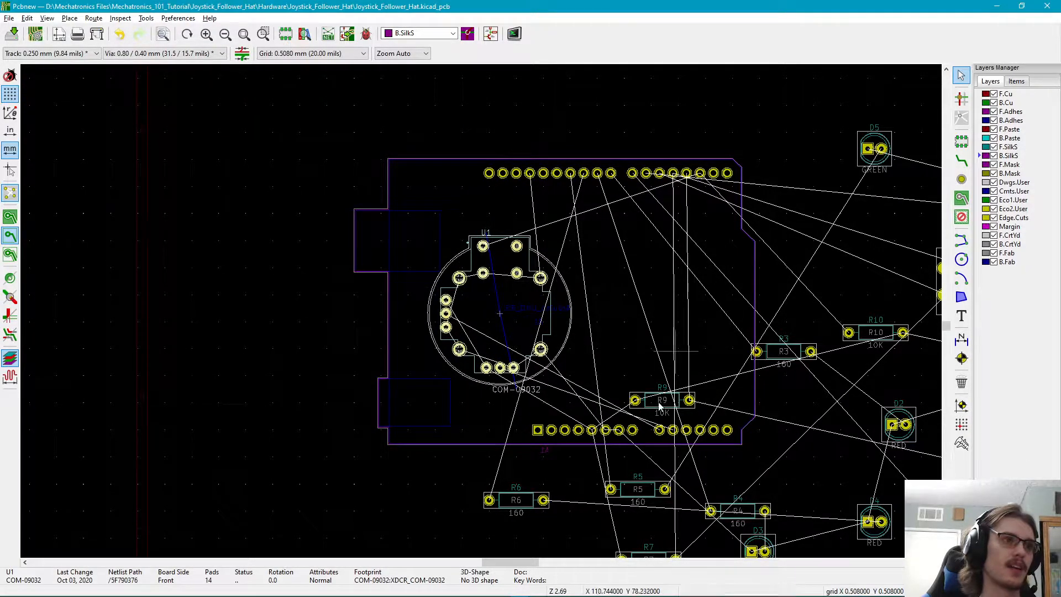
key(m)
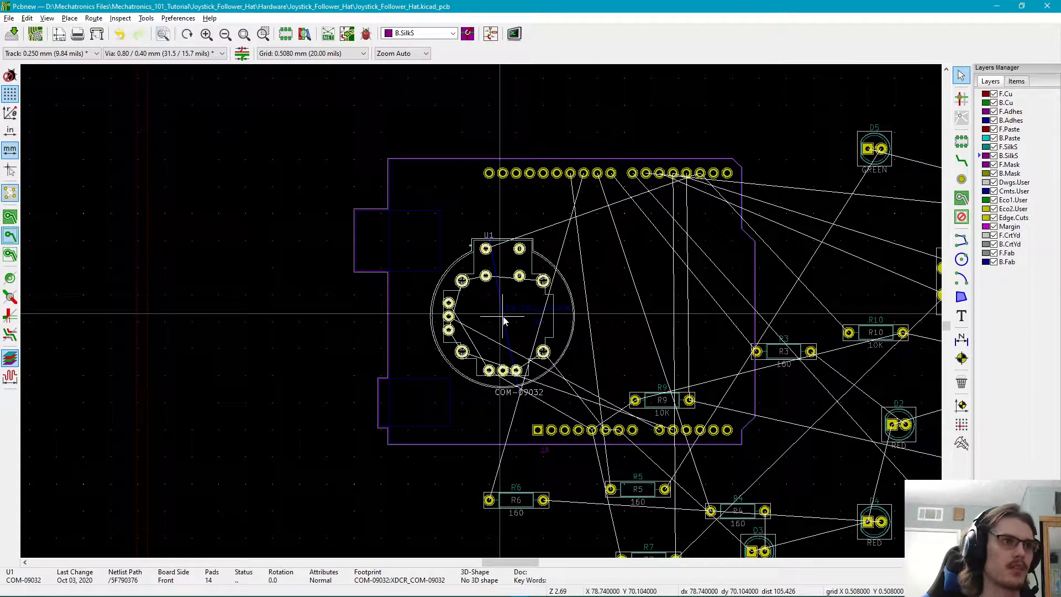
click(500, 321)
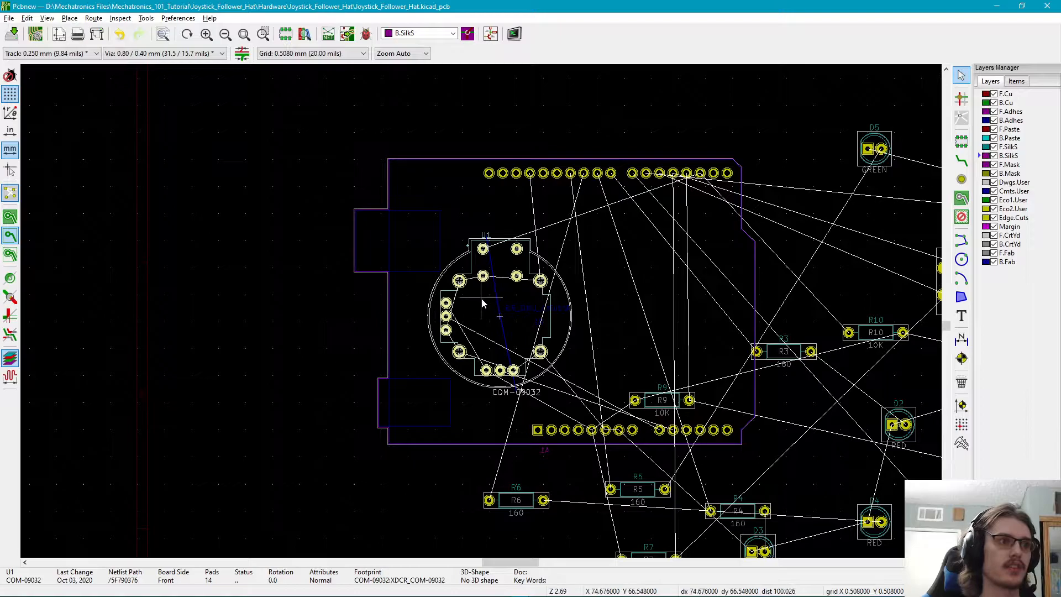
key(m)
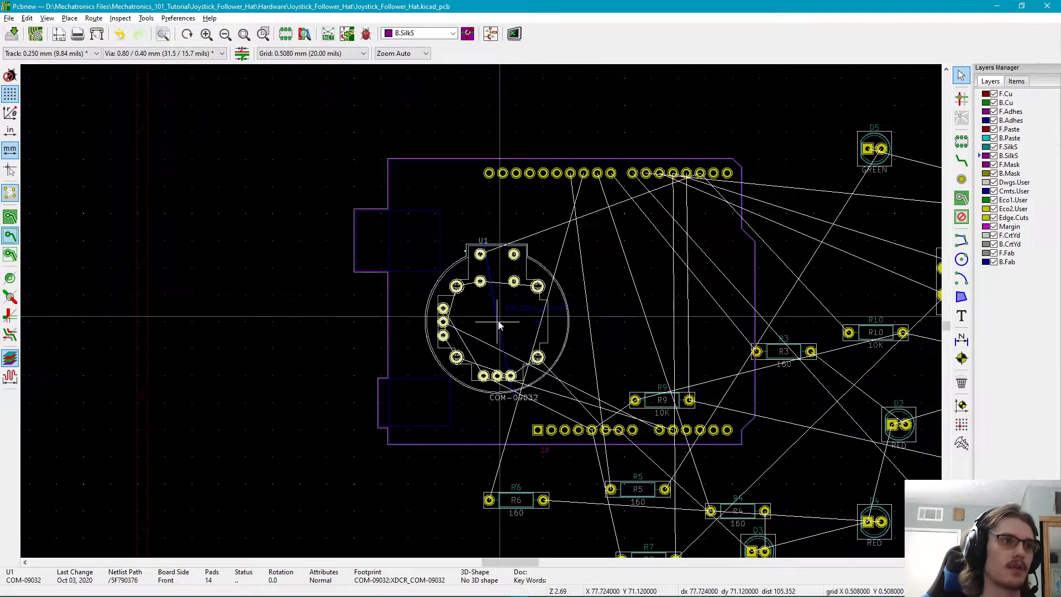
click(501, 325)
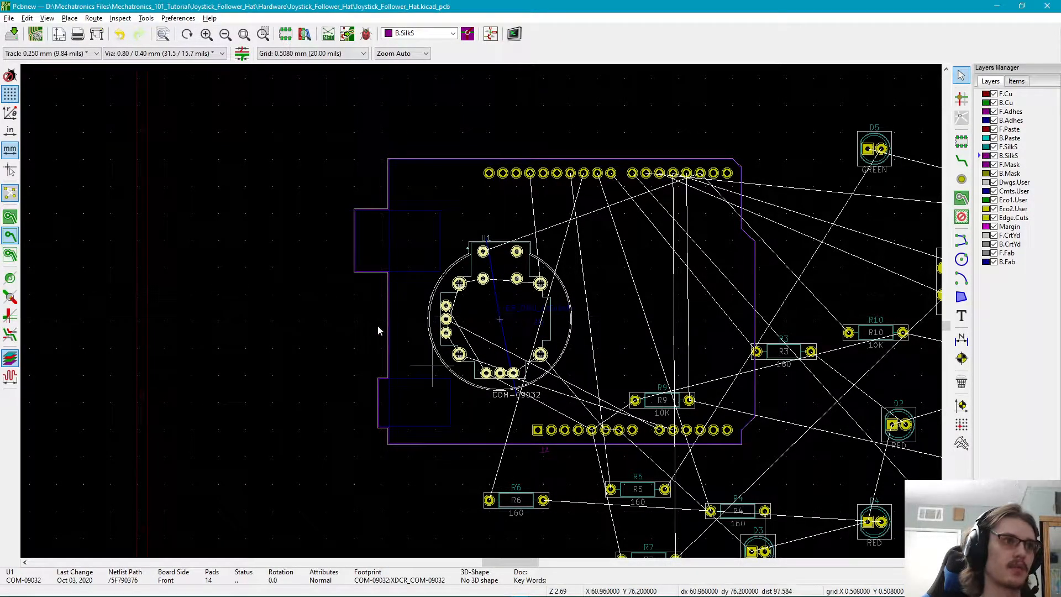
- Move R9 off the Arduino A1 header into the open area at the right
middle_drag(560, 321, 425, 326)
middle_drag(570, 272, 618, 246)
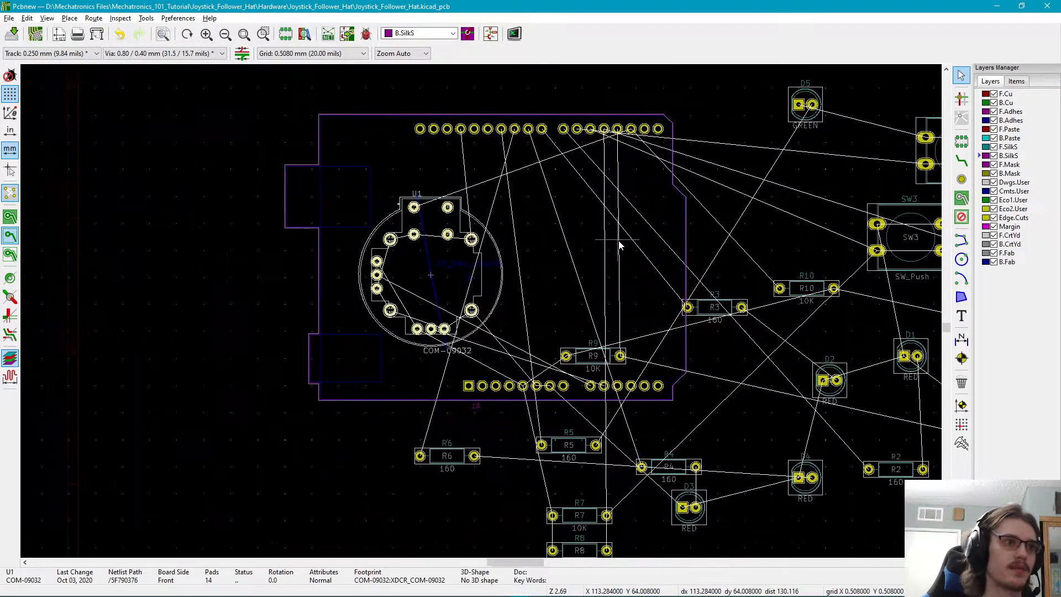
click(280, 496)
middle_drag(525, 307, 473, 313)
click(547, 392)
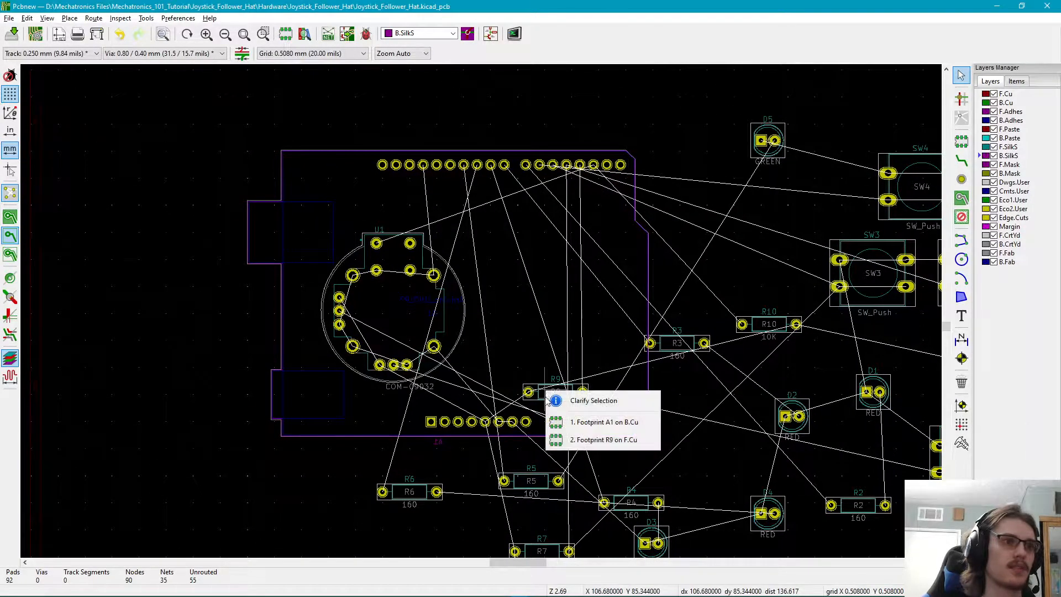
click(695, 252)
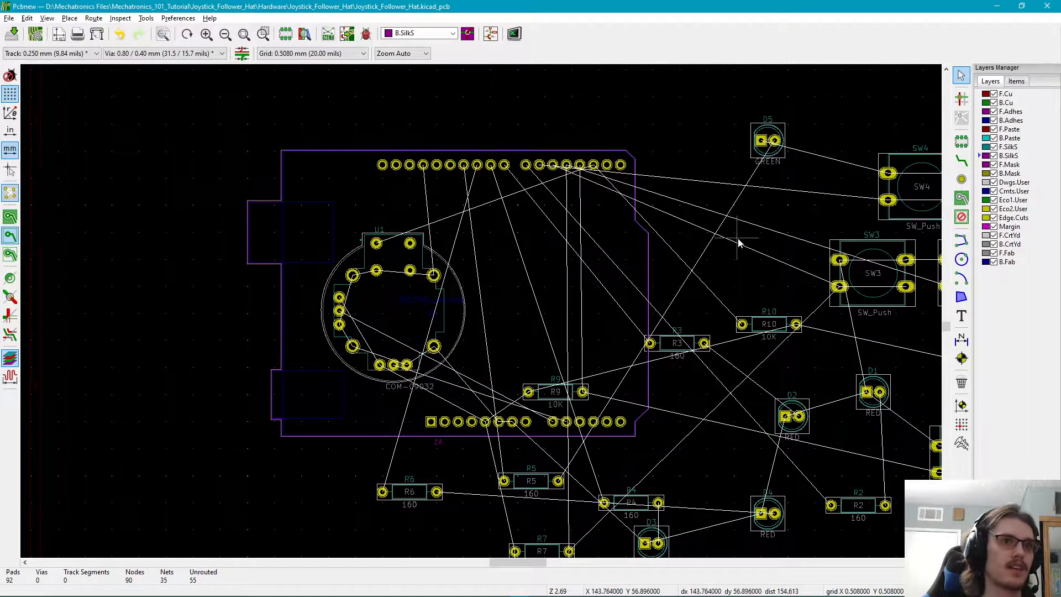
mouse_move(662, 257)
middle_down()
mouse_move(668, 243)
mouse_move(669, 253)
middle_up()
click(546, 388)
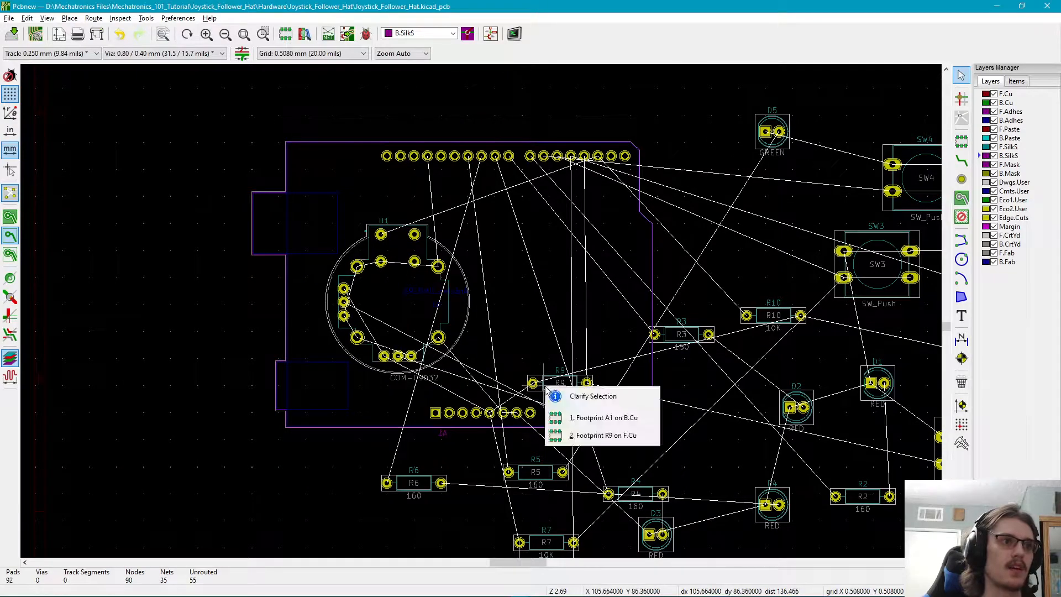
click(586, 435)
key(m)
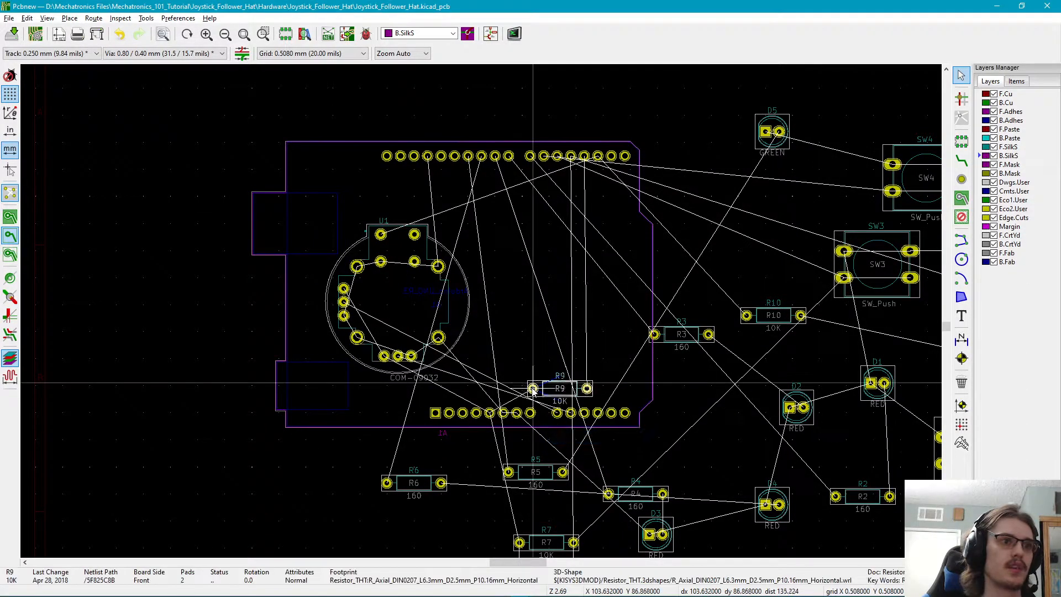
click(676, 434)
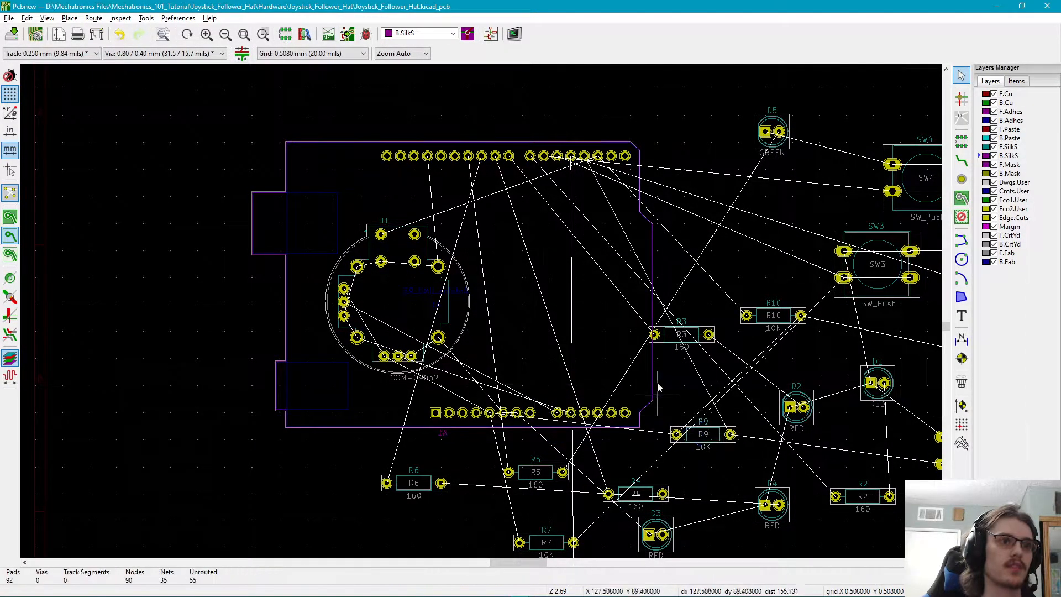
- Drag R3 right so it sits just beneath R10
click(656, 336)
drag(656, 336, 754, 357)
middle_drag(828, 303, 707, 303)
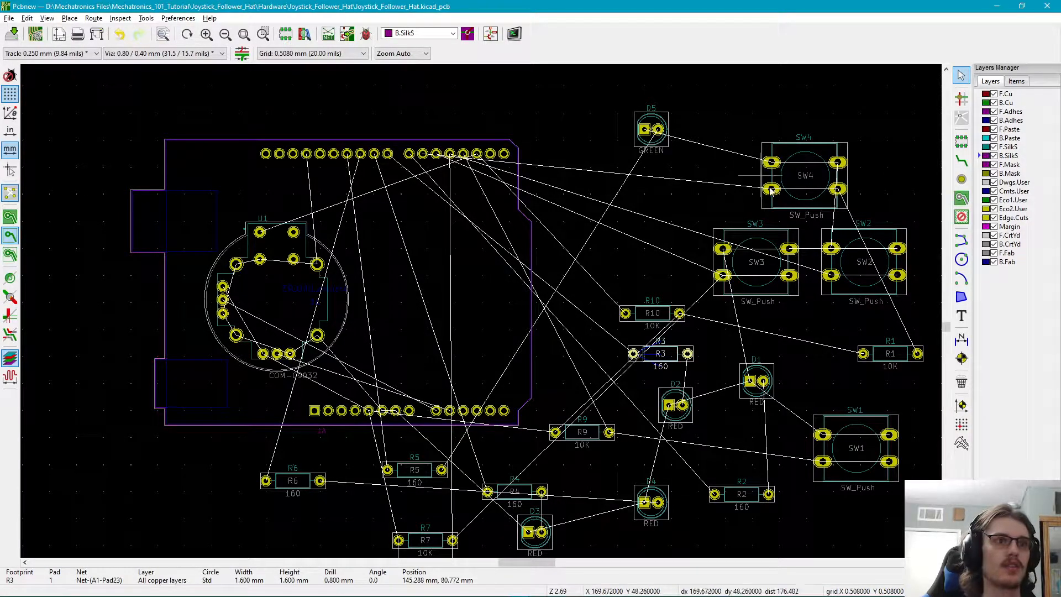
key(alt+Tab)
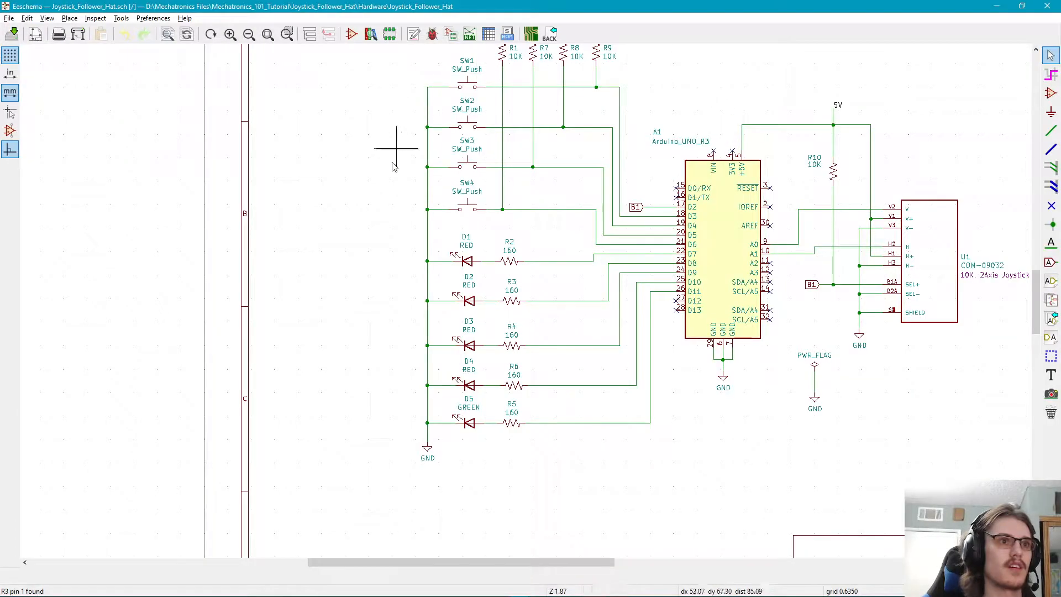
scroll(687, 484, down, 3)
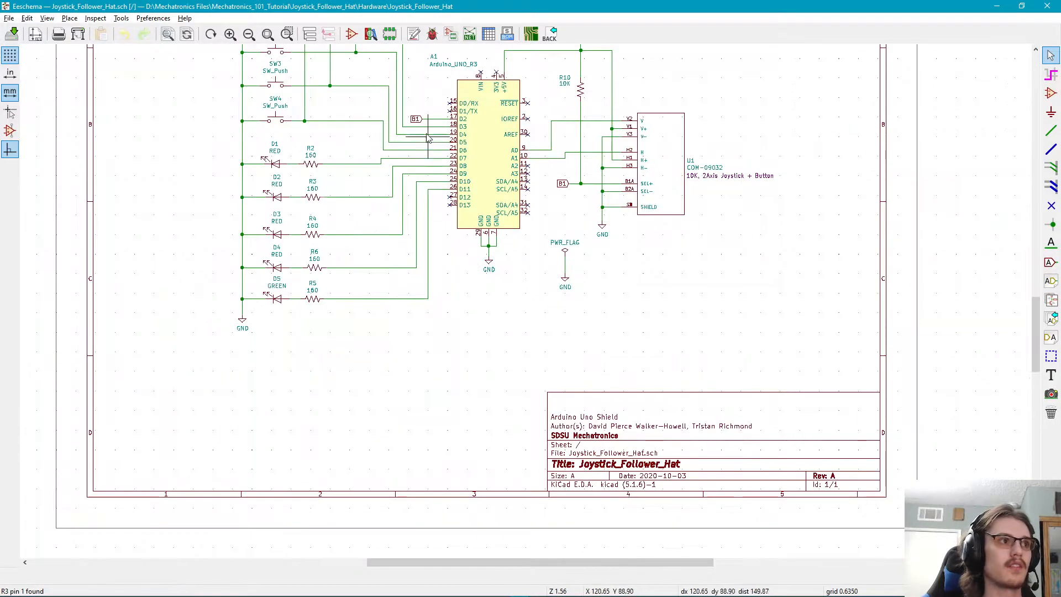
scroll(526, 311, up, 2)
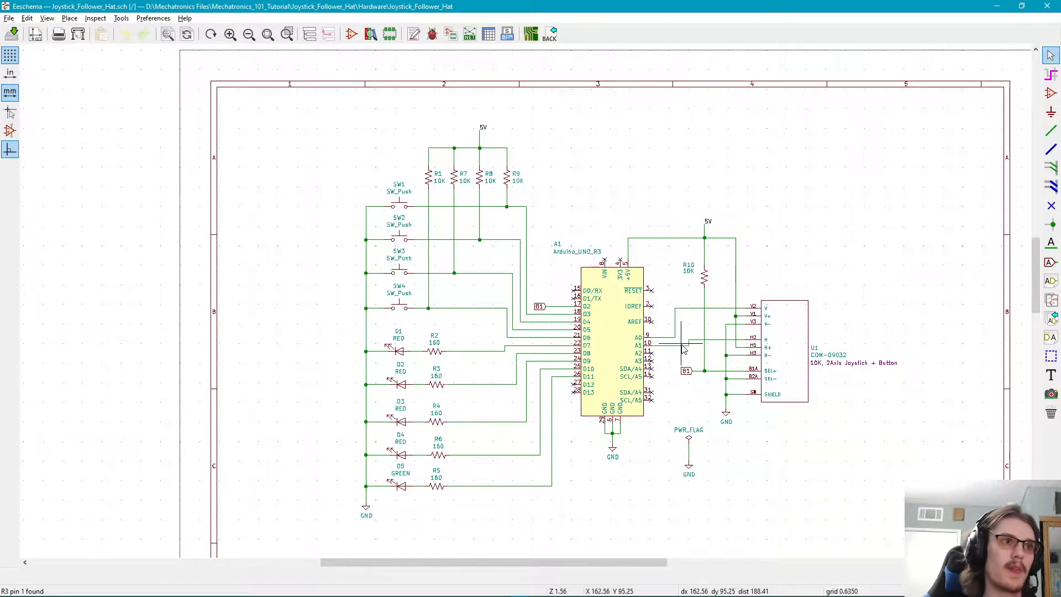
key(alt+Tab)
key(alt+Tab)
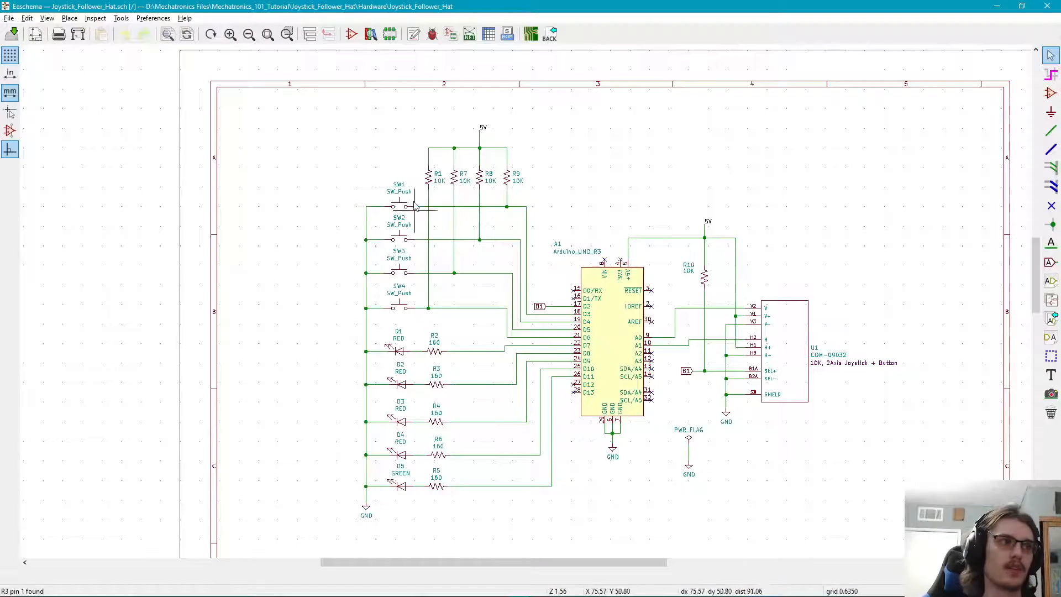
key(alt+Tab)
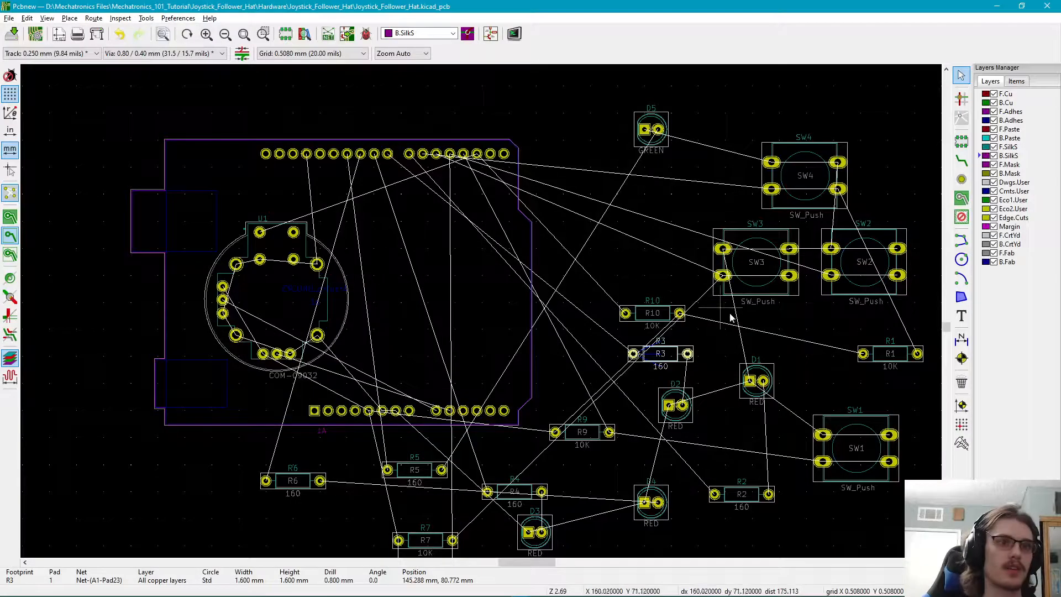
- Move SW1 from the lower right onto the upper middle of the board
click(829, 435)
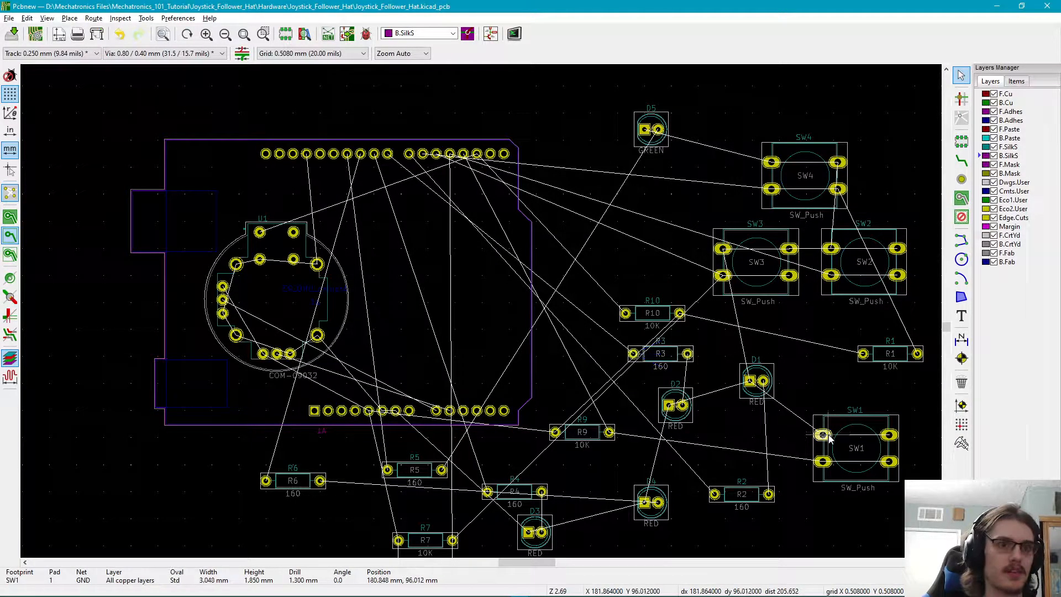
click(837, 428)
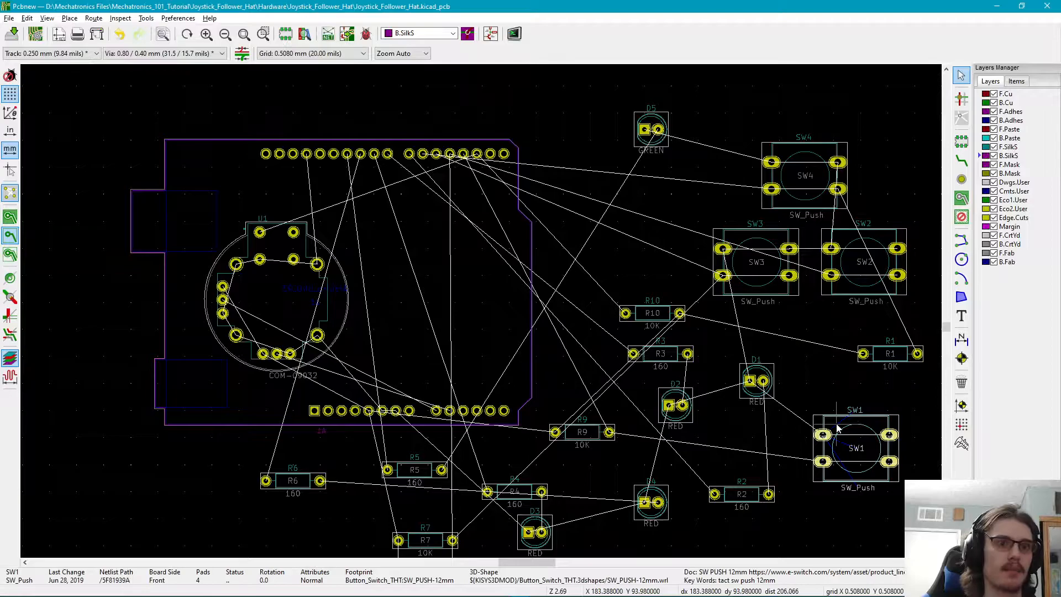
drag(818, 448, 482, 235)
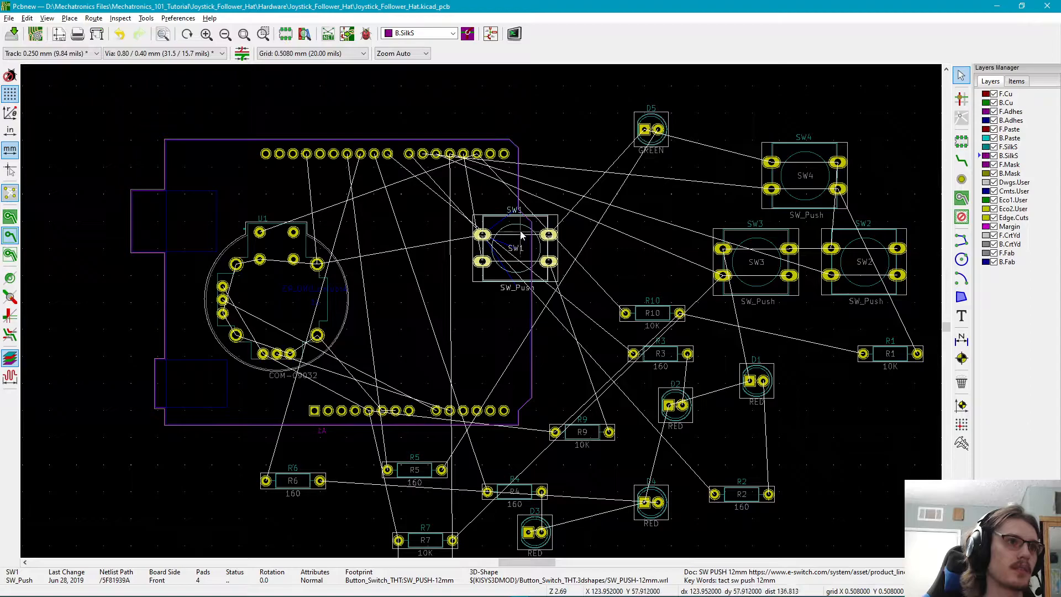
drag(483, 237, 483, 234)
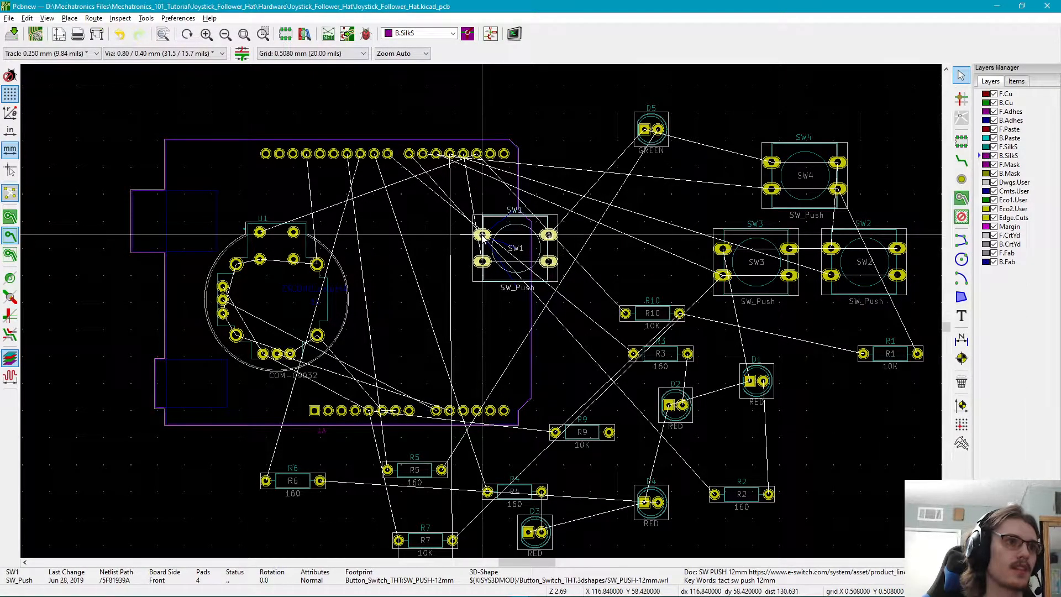
middle_drag(590, 246, 623, 234)
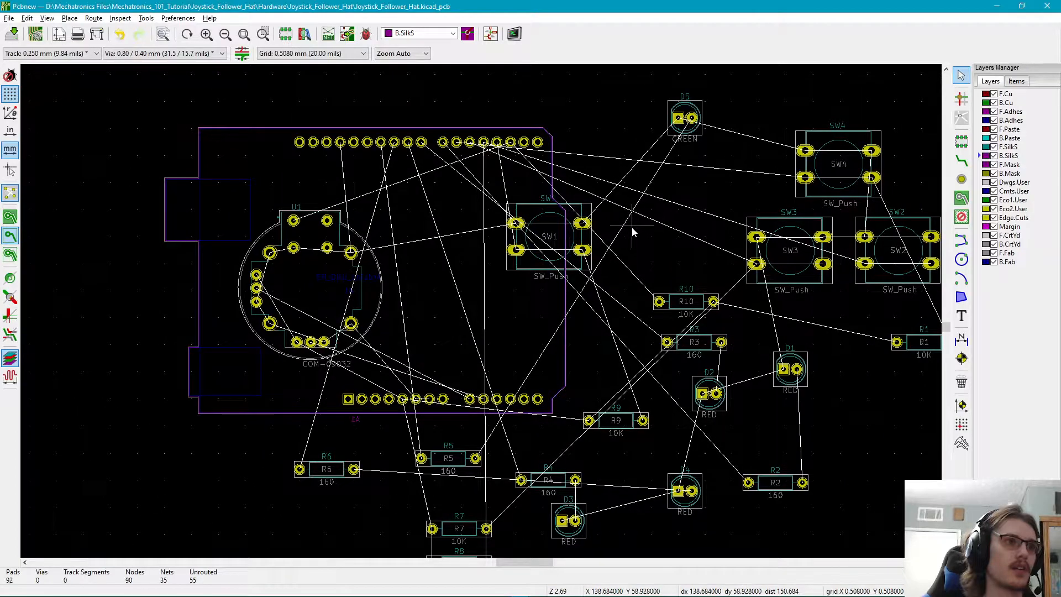
- Place SW3 below and left of SW1, then raise SW1 slightly
click(755, 237)
drag(756, 238, 456, 294)
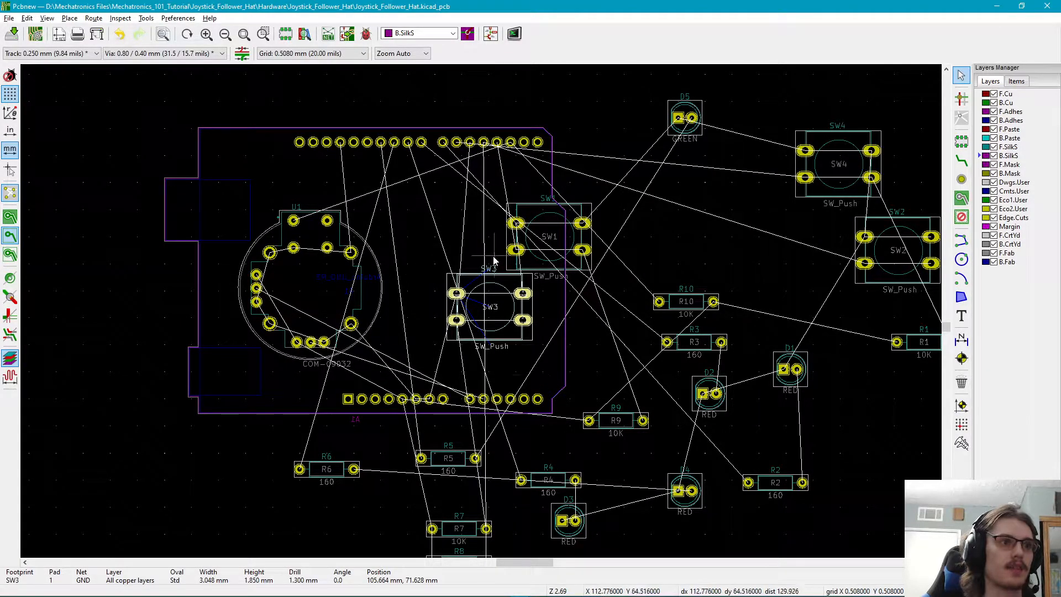
click(529, 206)
click(515, 224)
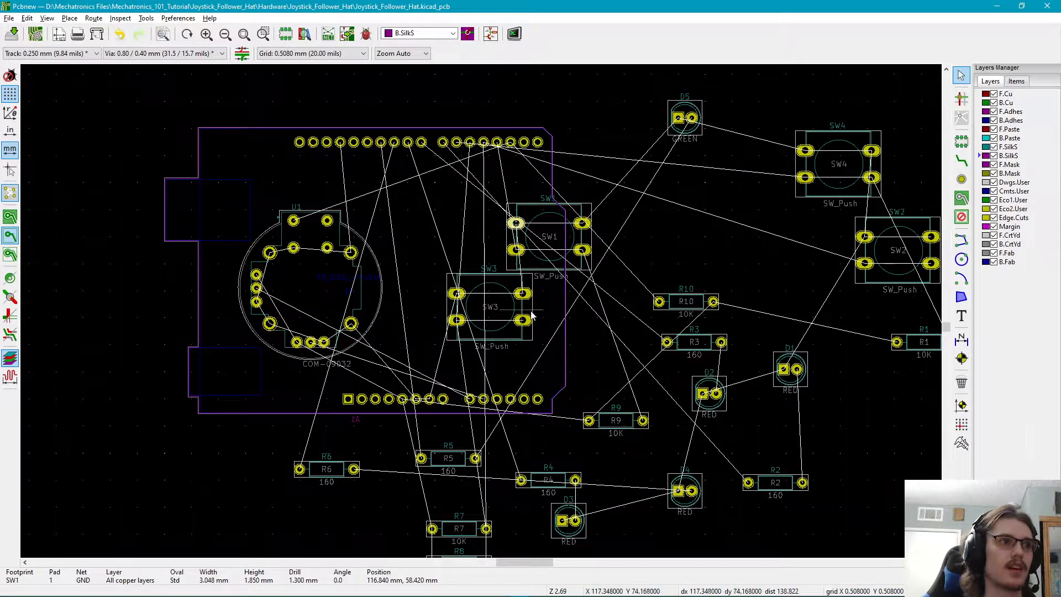
drag(523, 228, 521, 196)
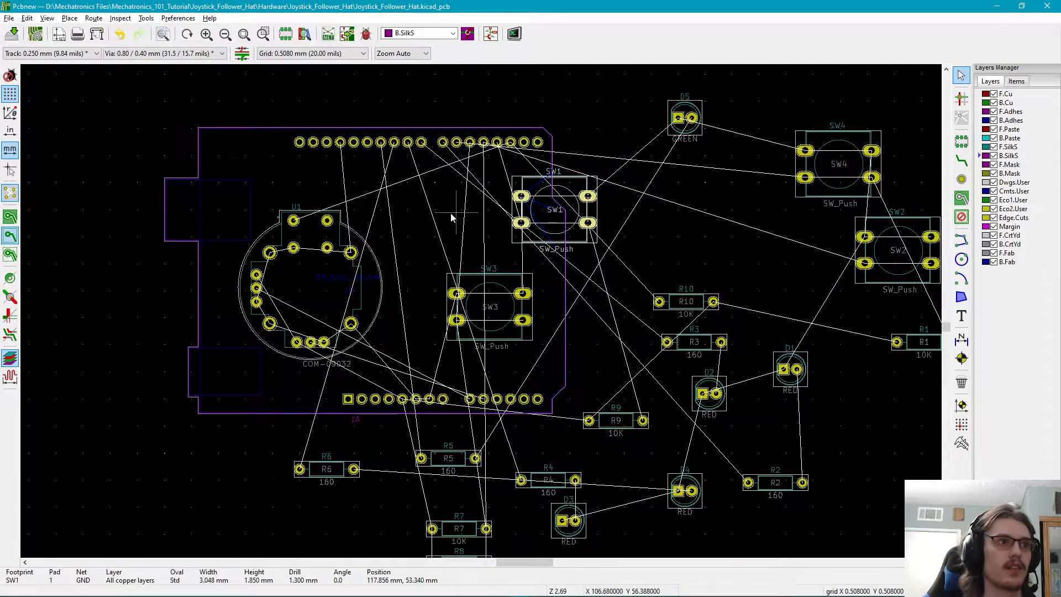
- Position SW3 left of centre, SW2 to its right, and SW4 below SW1
click(455, 297)
drag(454, 297, 471, 277)
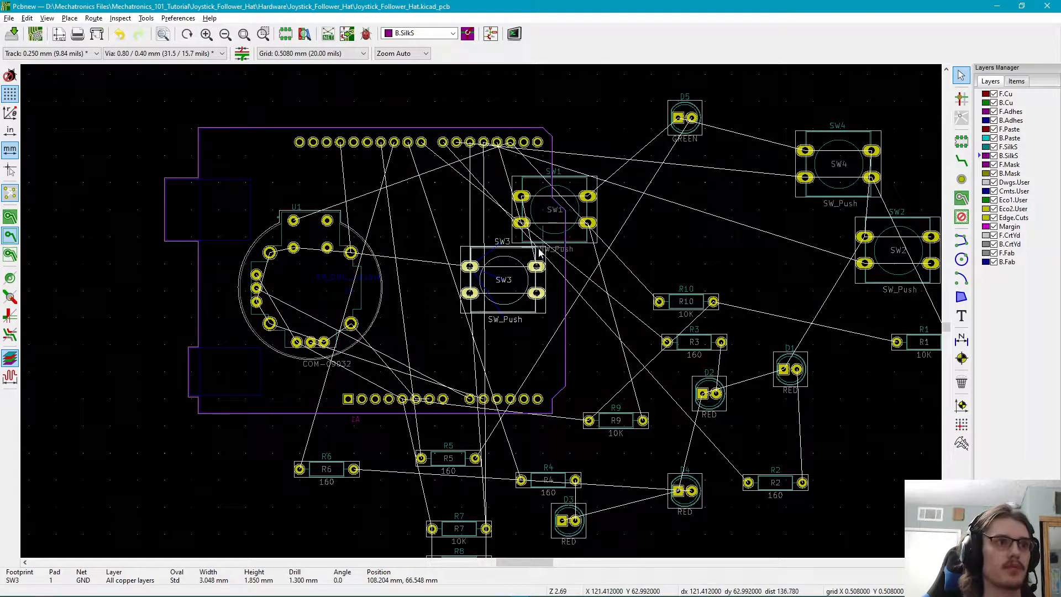
drag(867, 247, 544, 270)
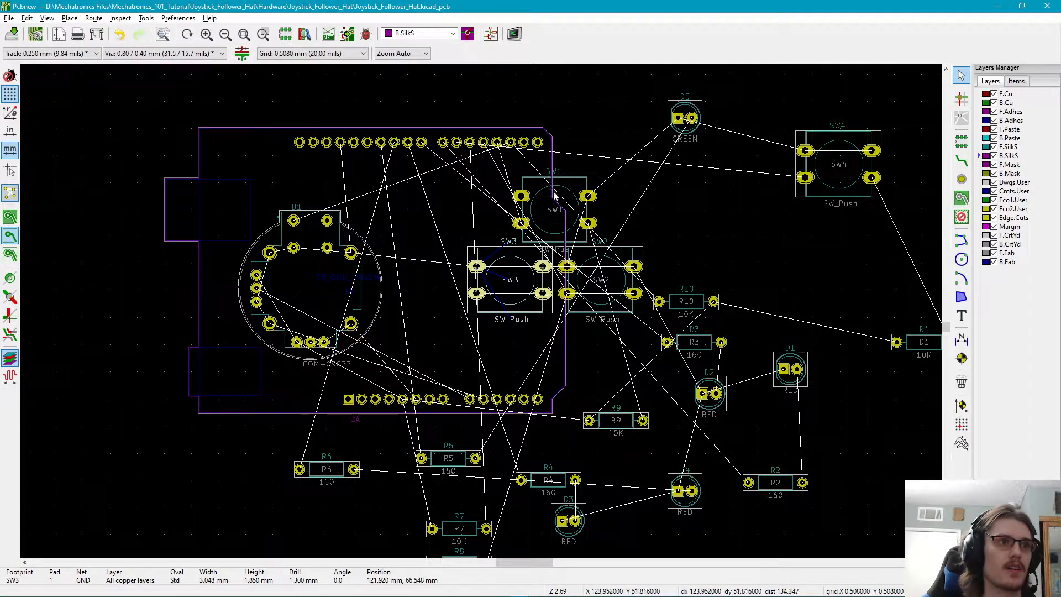
click(570, 269)
drag(570, 269, 567, 269)
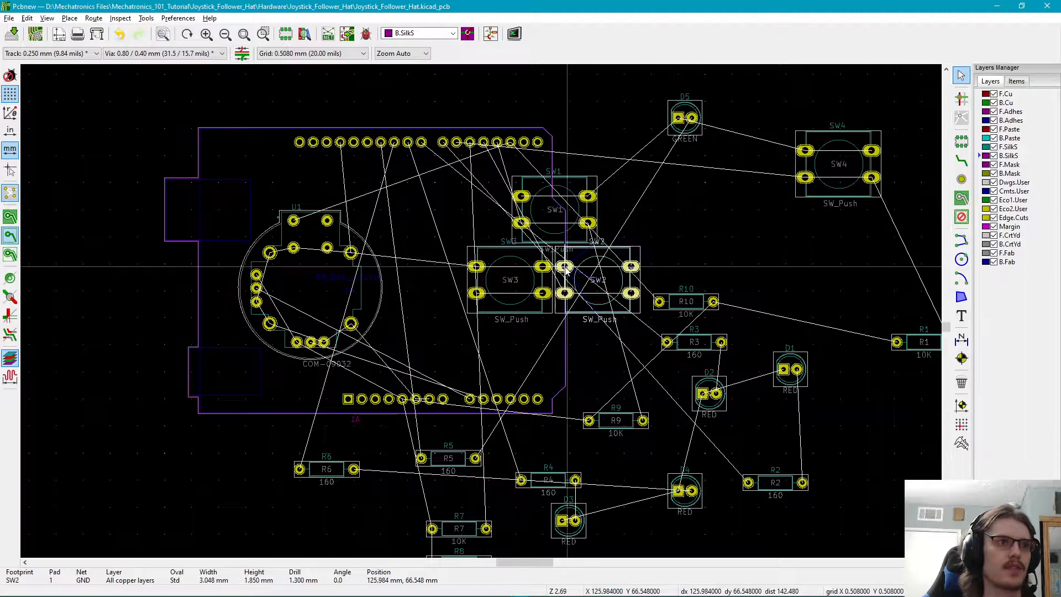
drag(482, 269, 473, 269)
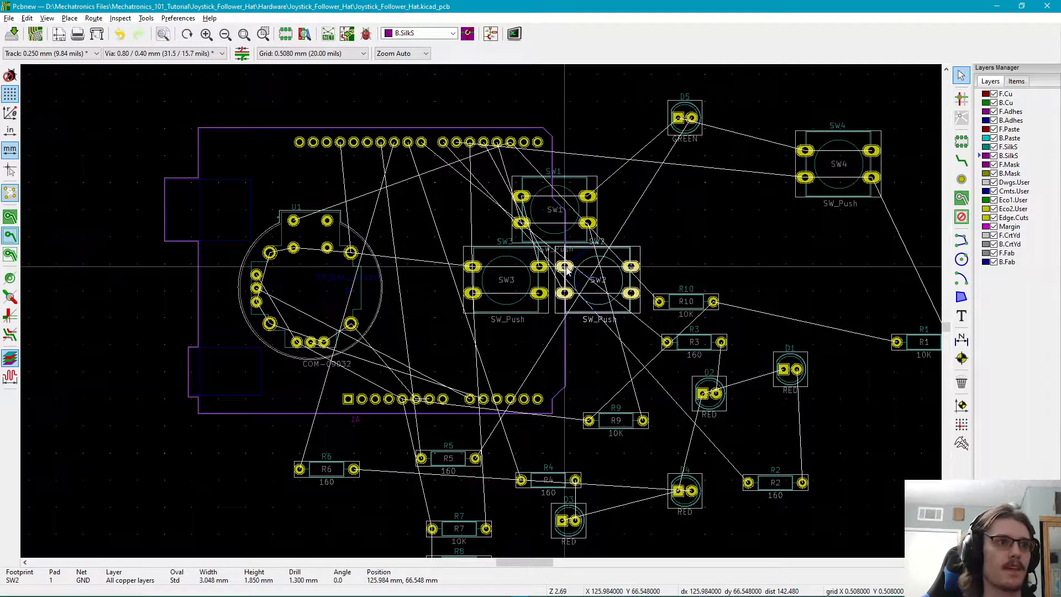
drag(564, 269, 570, 269)
click(672, 242)
click(804, 152)
drag(804, 152, 522, 348)
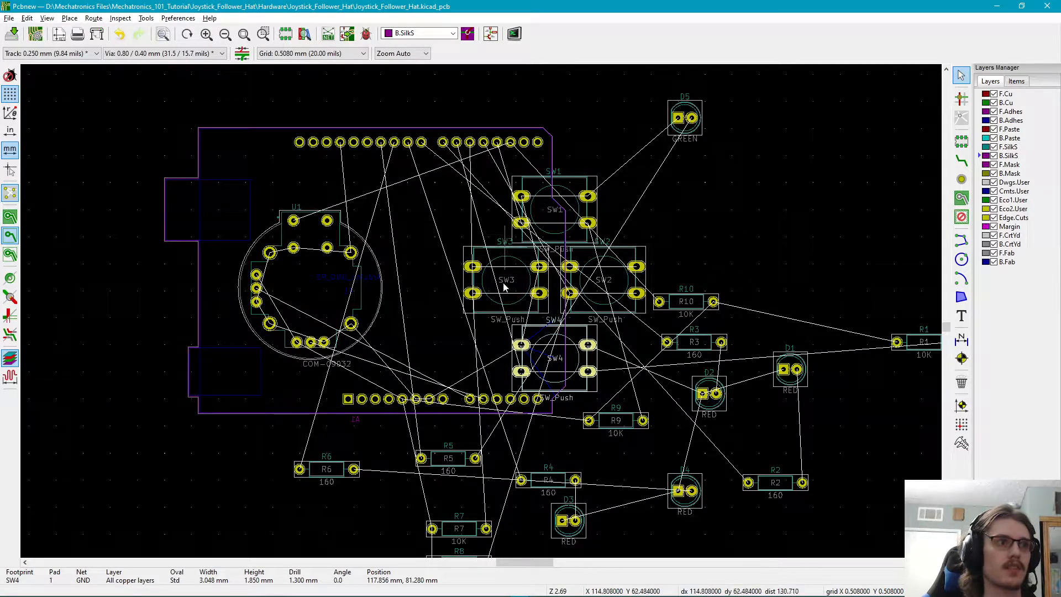
- Nudge SW3, SW2 and SW1 on the grid to square up the button cross
click(475, 297)
drag(474, 299, 474, 298)
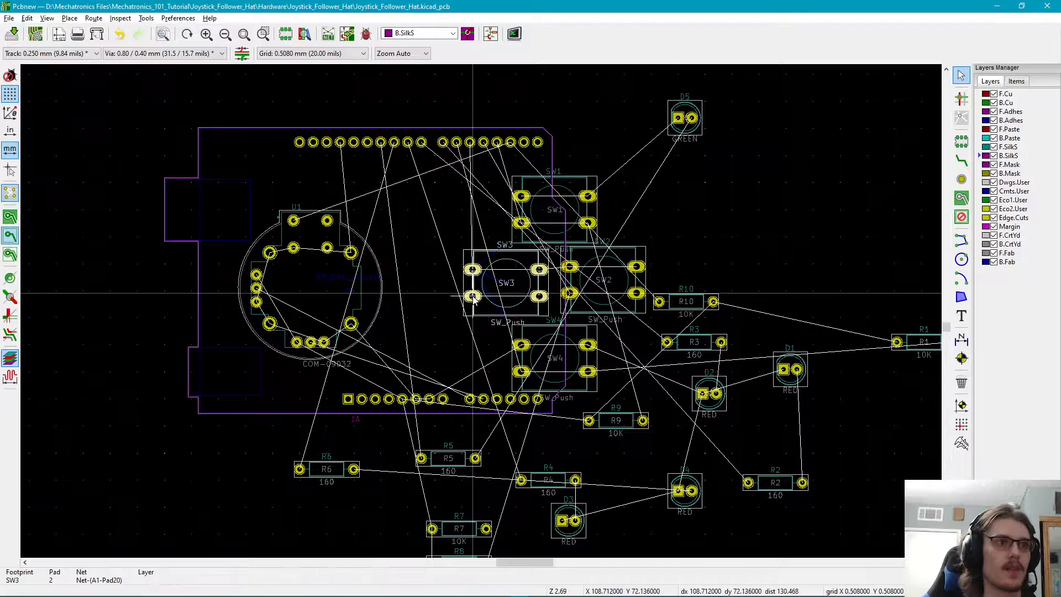
click(473, 297)
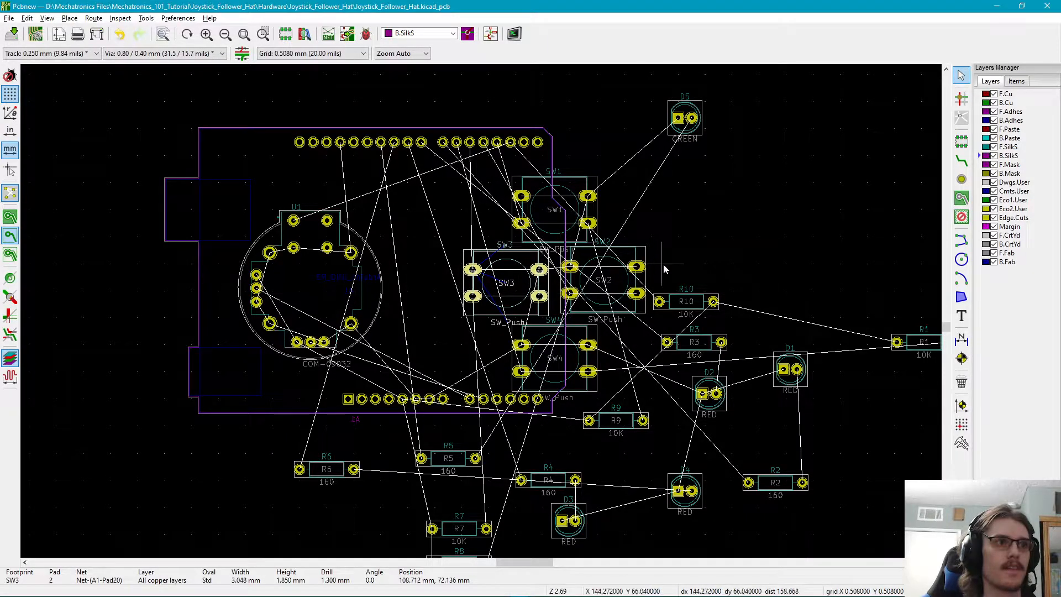
drag(574, 269, 570, 271)
click(570, 272)
drag(523, 211, 523, 198)
click(521, 195)
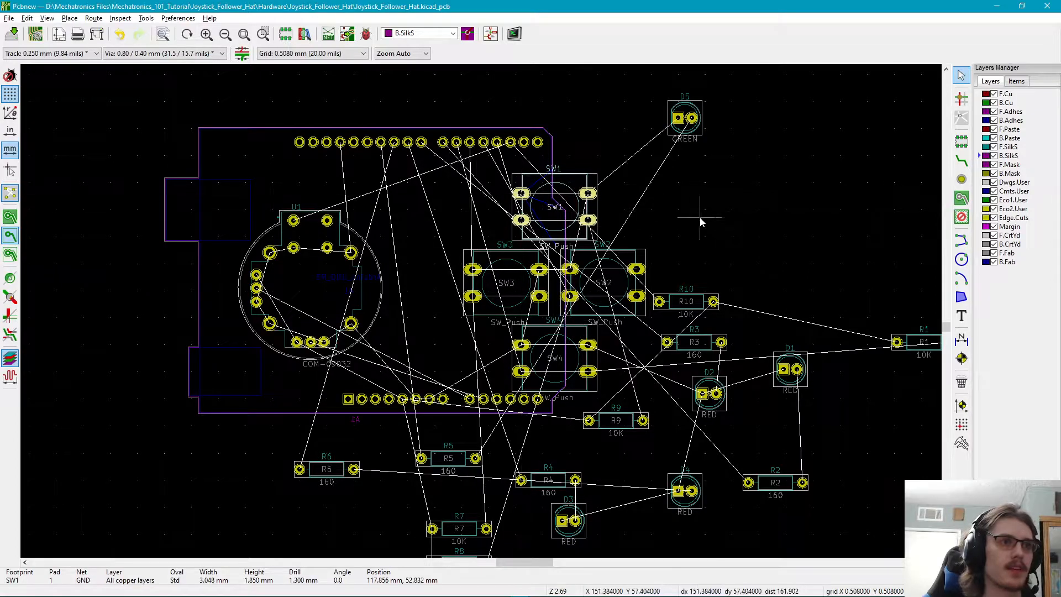
click(699, 218)
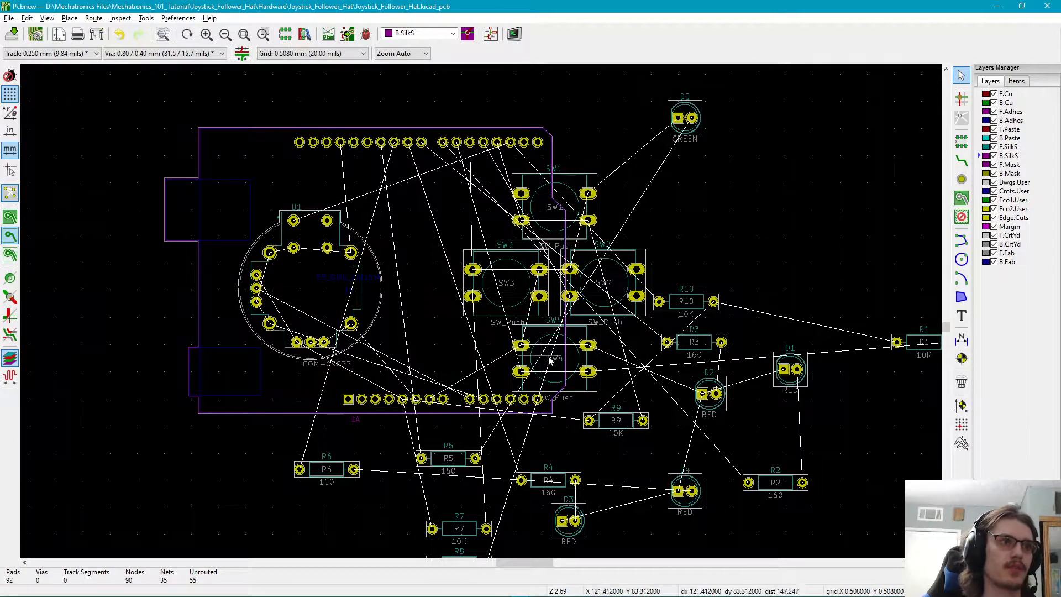
scroll(790, 227, up, 2)
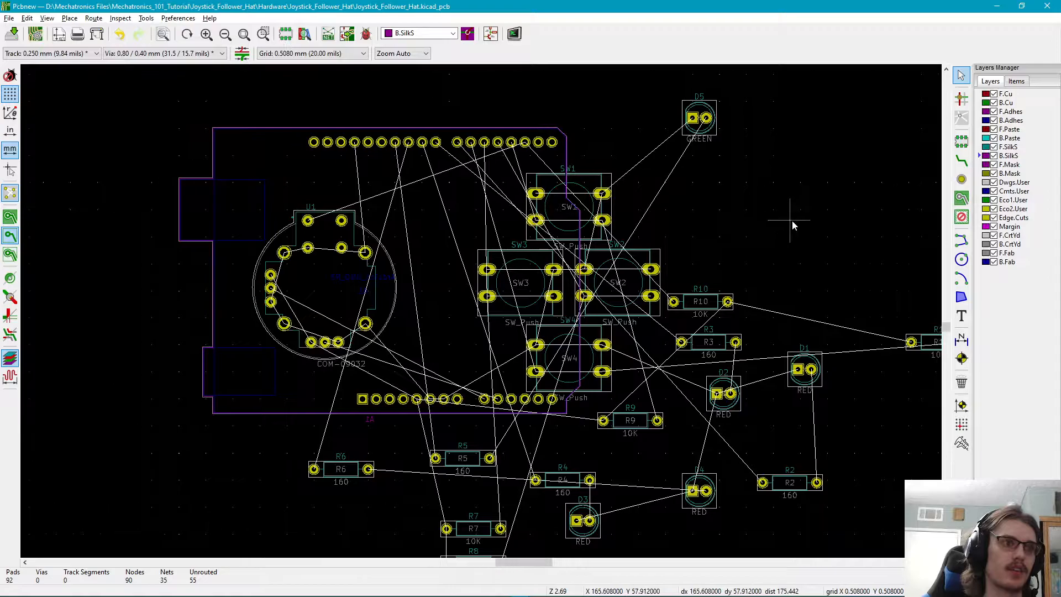
scroll(748, 199, up, 2)
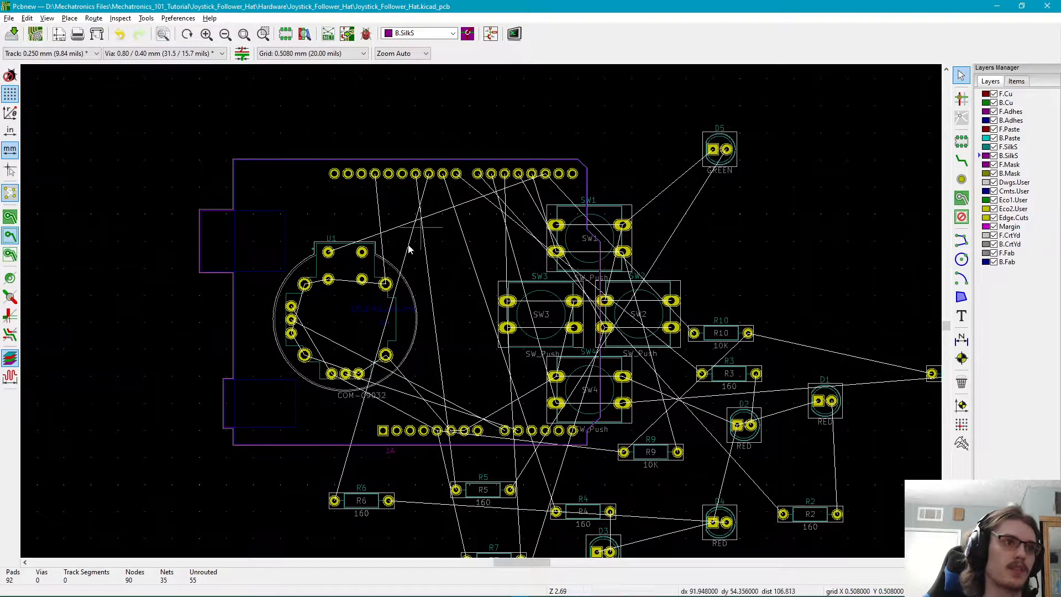
- Shift the Arduino A1 footprint slightly down
click(454, 298)
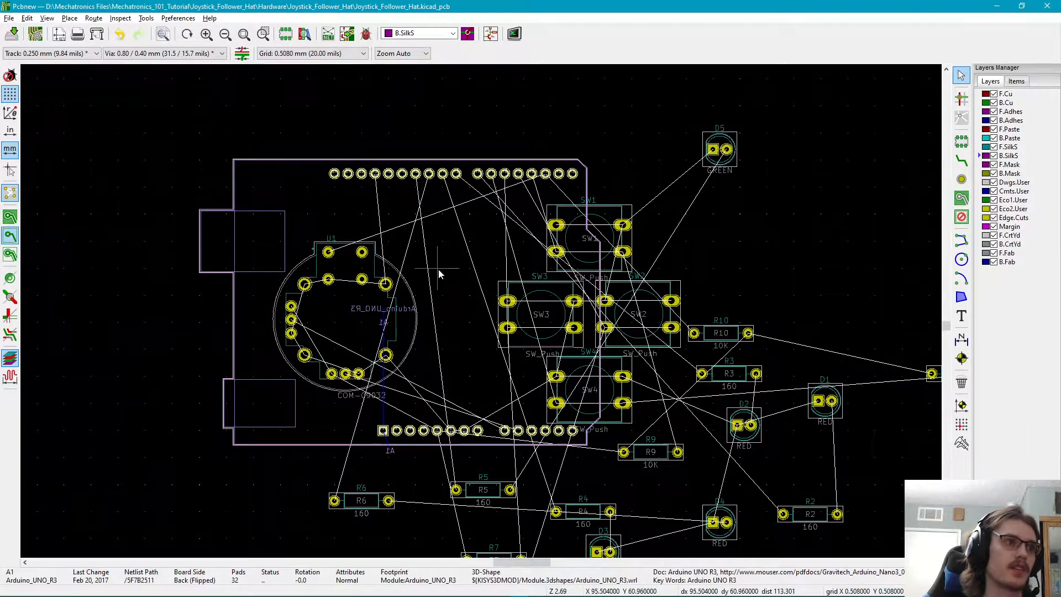
key(m)
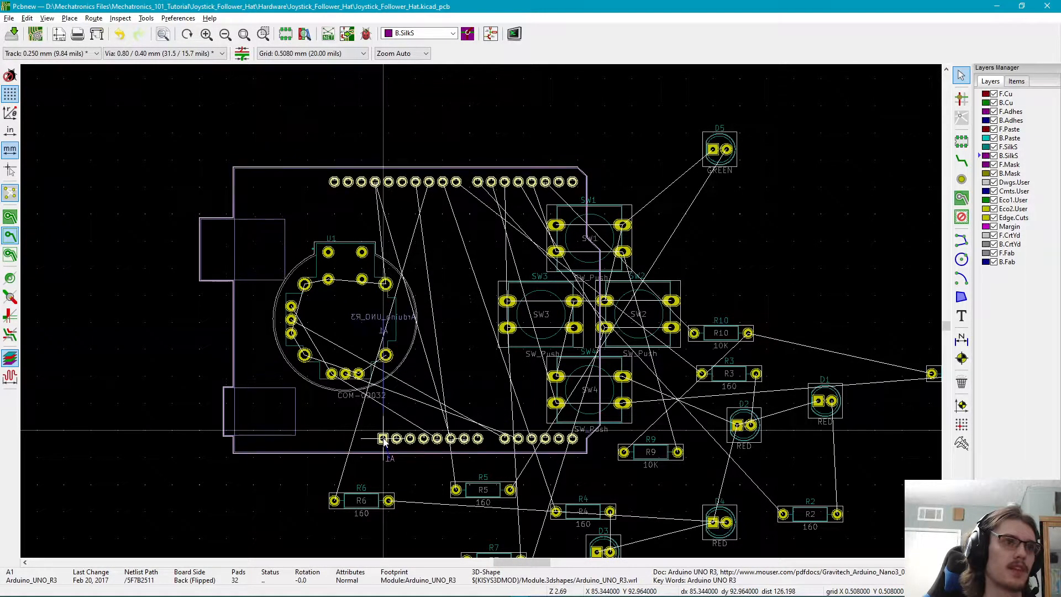
click(383, 445)
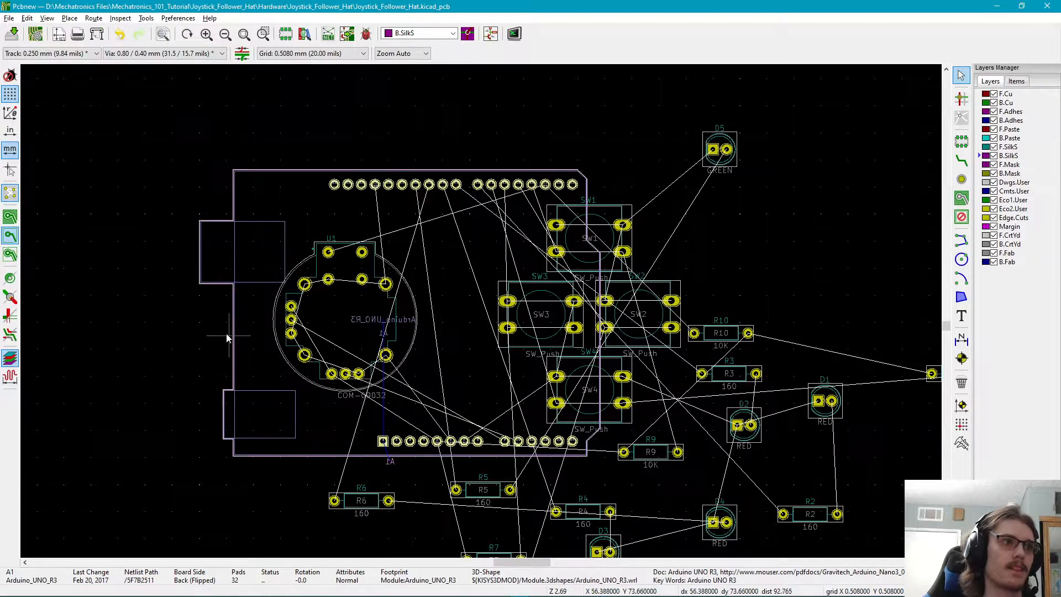
- Nudge joystick footprint U1 slightly right within its outline
click(330, 312)
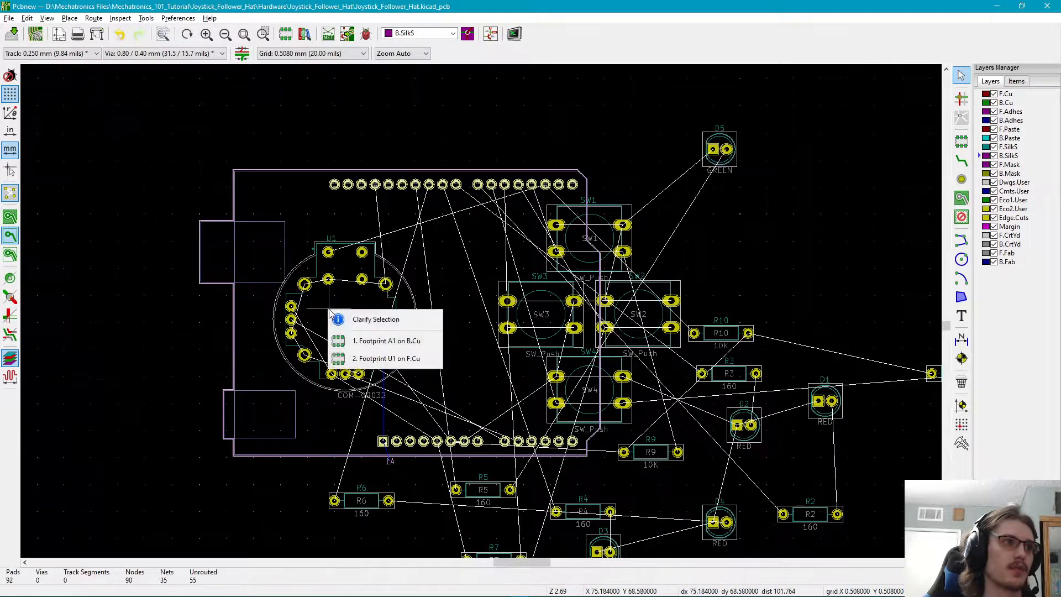
click(364, 358)
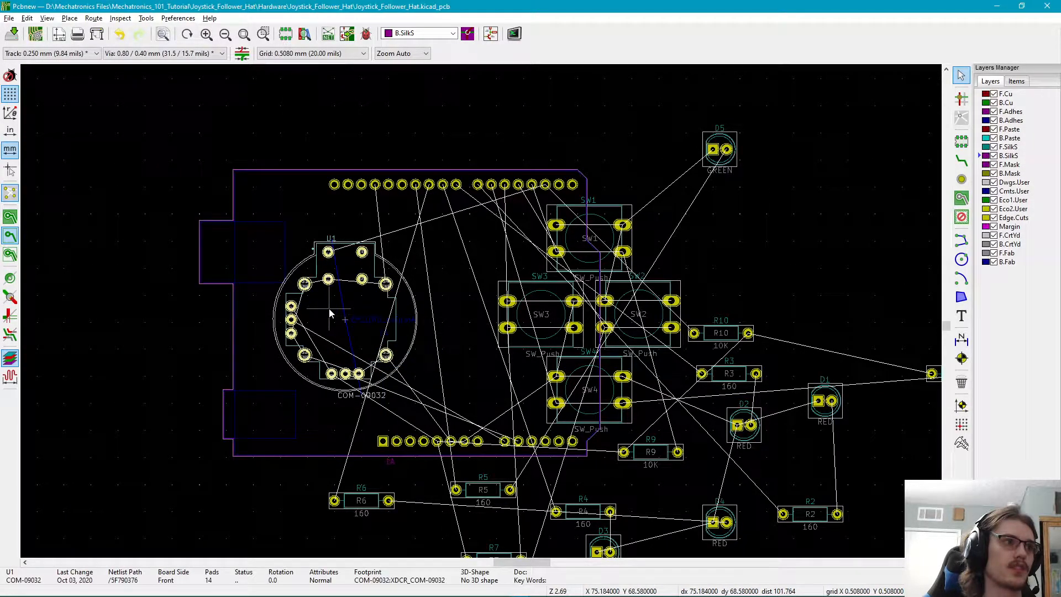
key(m)
click(352, 325)
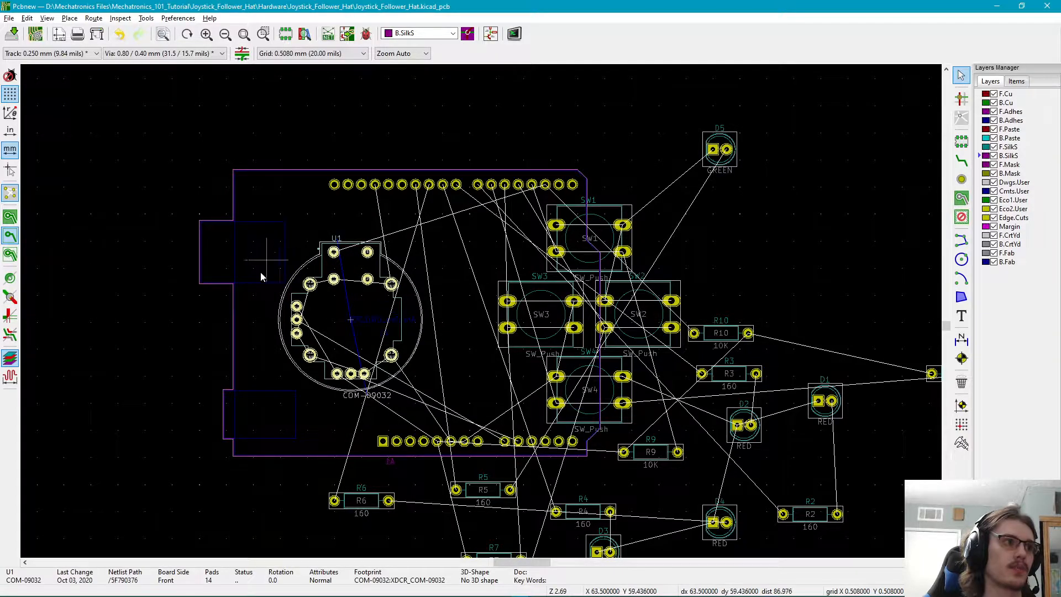
click(89, 240)
- Move green LED D5 out to the right and R10 above the board's top-right corner
middle_drag(740, 220, 685, 148)
middle_drag(638, 122, 643, 144)
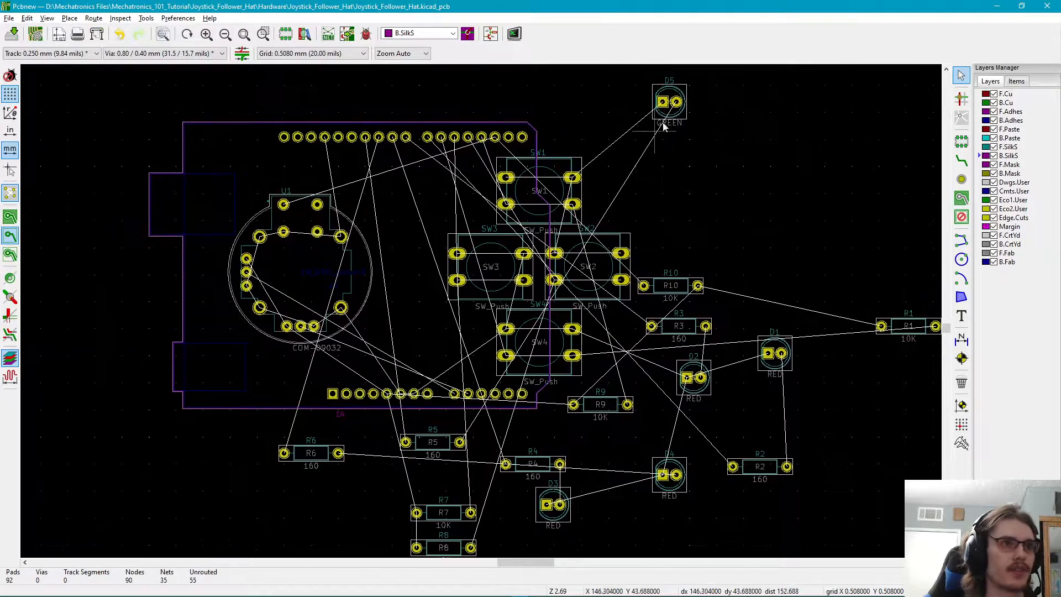
drag(664, 105, 813, 183)
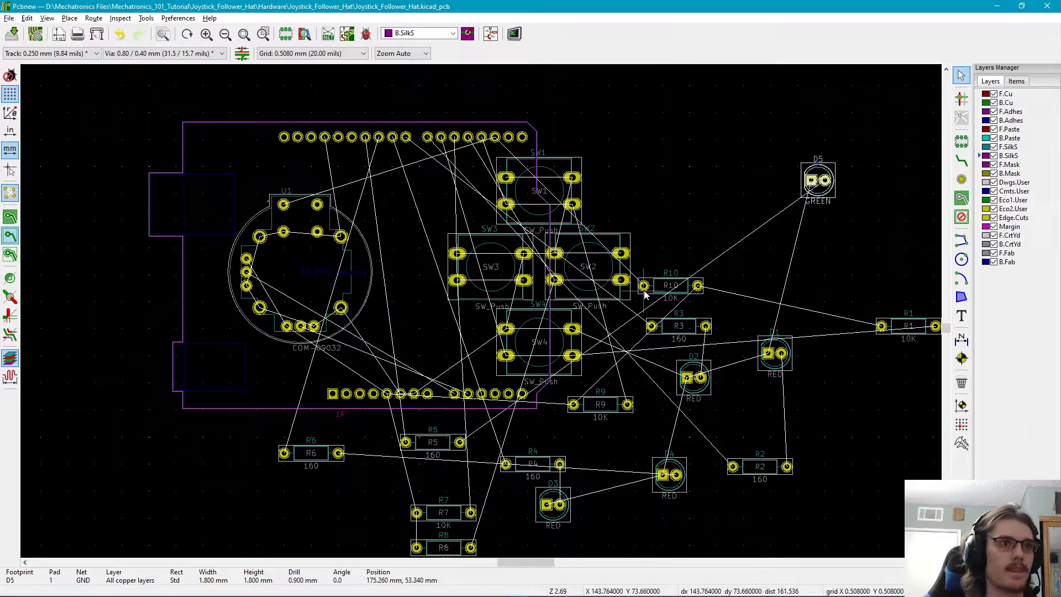
drag(642, 288, 695, 109)
middle_drag(656, 263, 677, 240)
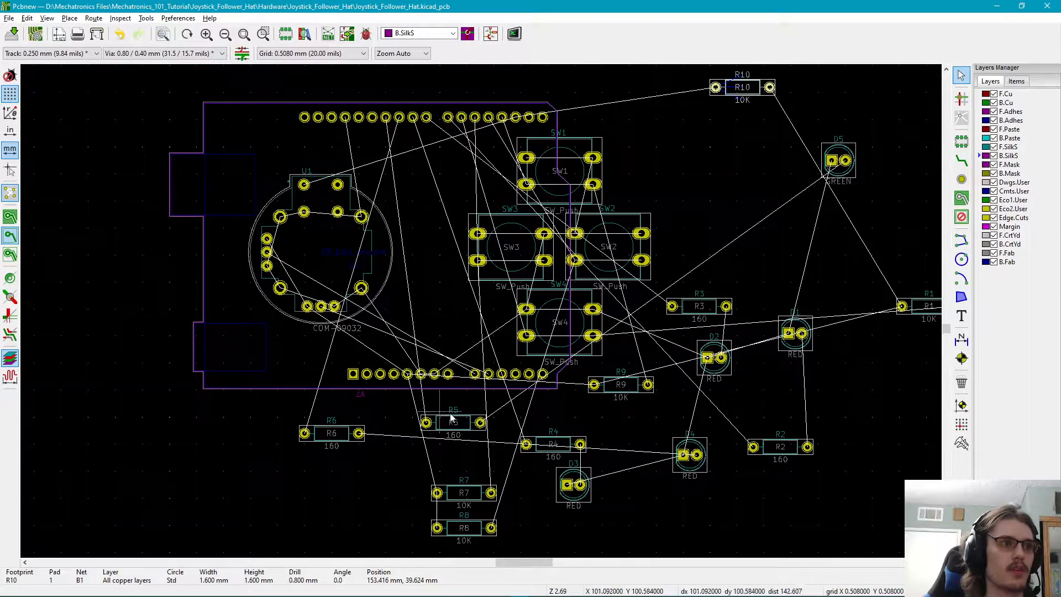
- Zoom and pan around joystick U1, the header pads, R3 and R10
scroll(500, 261, up, 4)
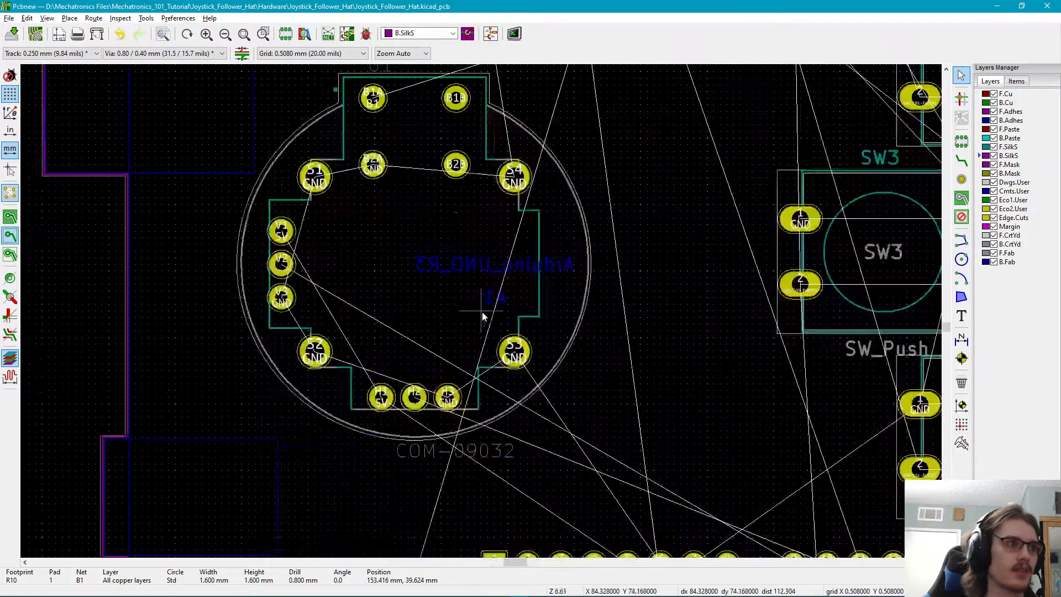
scroll(538, 310, down, 1)
scroll(492, 314, up, 1)
middle_drag(426, 385, 412, 398)
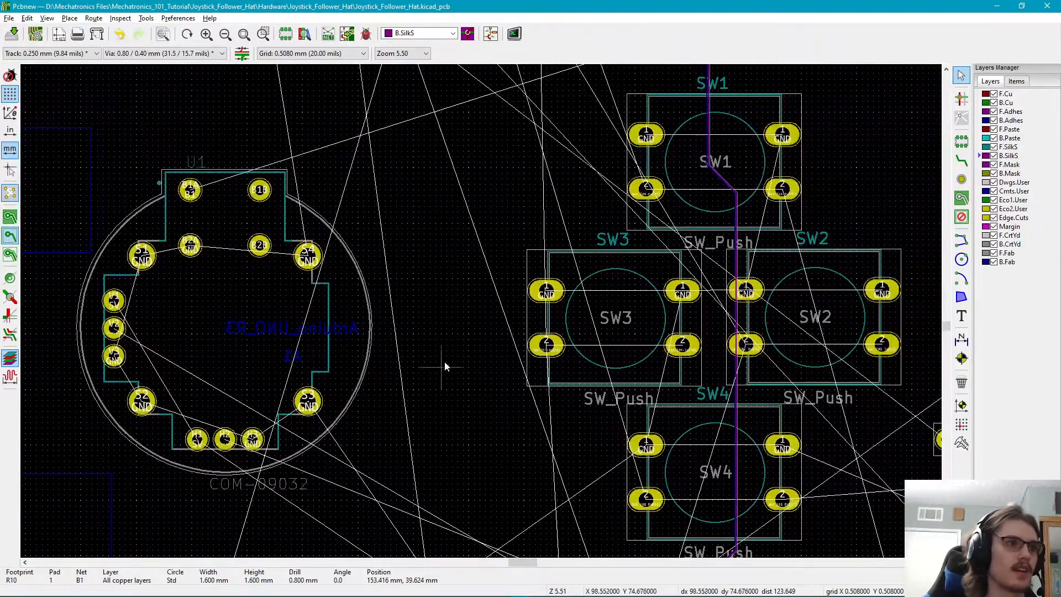
middle_drag(456, 343, 315, 396)
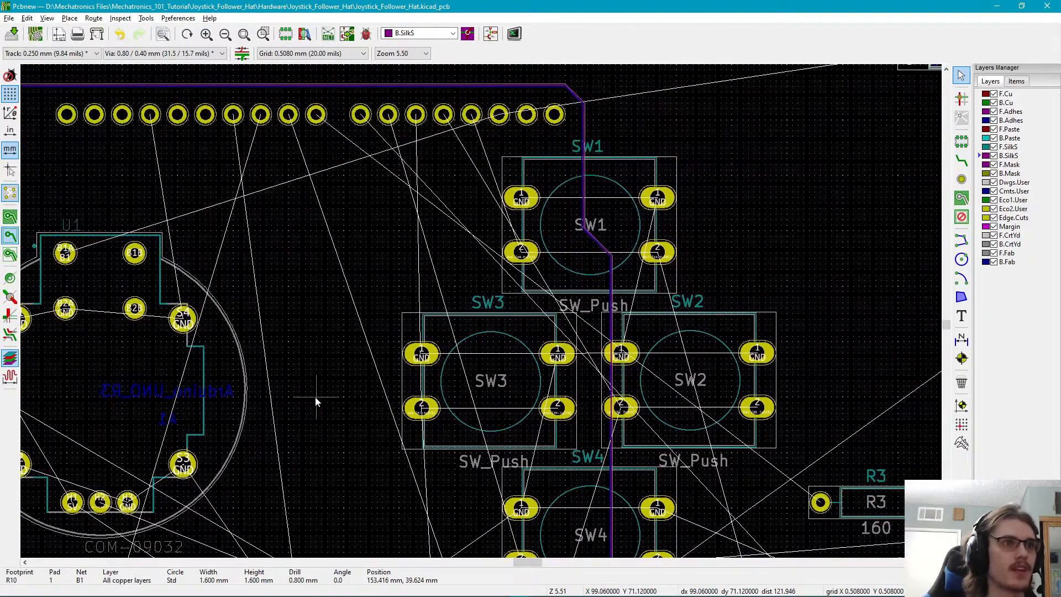
scroll(329, 394, down, 1)
middle_drag(483, 317, 427, 286)
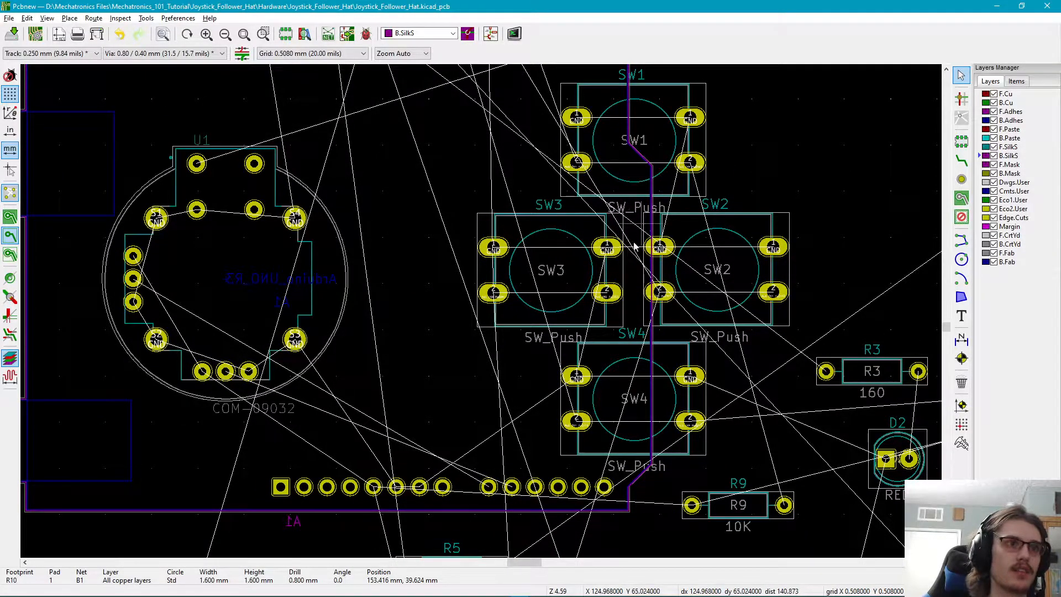
middle_drag(639, 237, 607, 342)
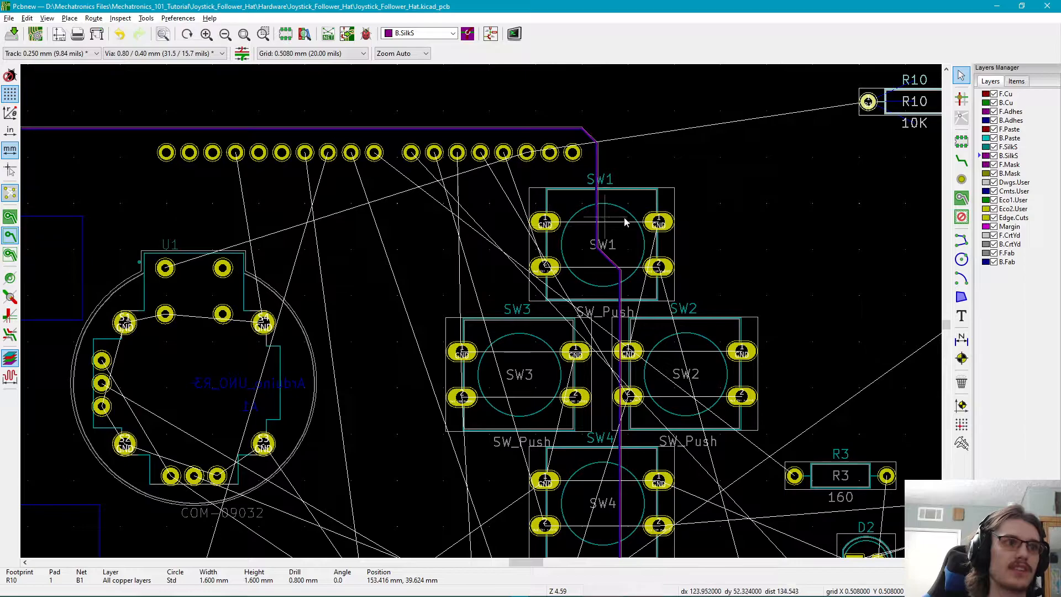
mouse_move(716, 221)
middle_down()
mouse_move(628, 265)
mouse_move(678, 228)
mouse_move(736, 222)
middle_up()
- Survey the switch and header area, then bring the Eeschema schematic to the front
scroll(736, 222, down, 1)
middle_drag(469, 345, 631, 232)
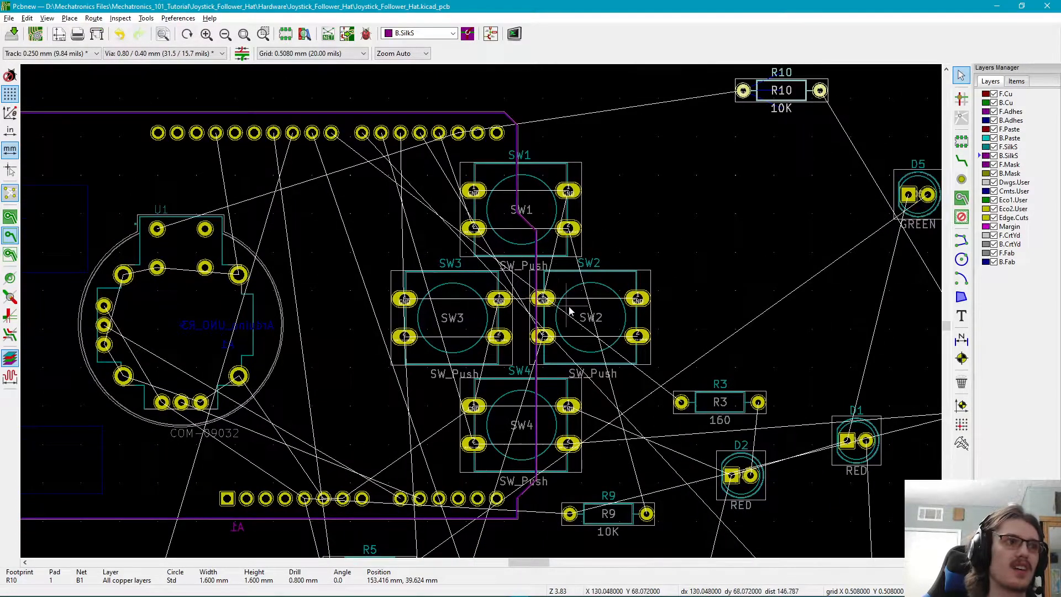
scroll(569, 311, down, 1)
middle_drag(472, 315, 598, 275)
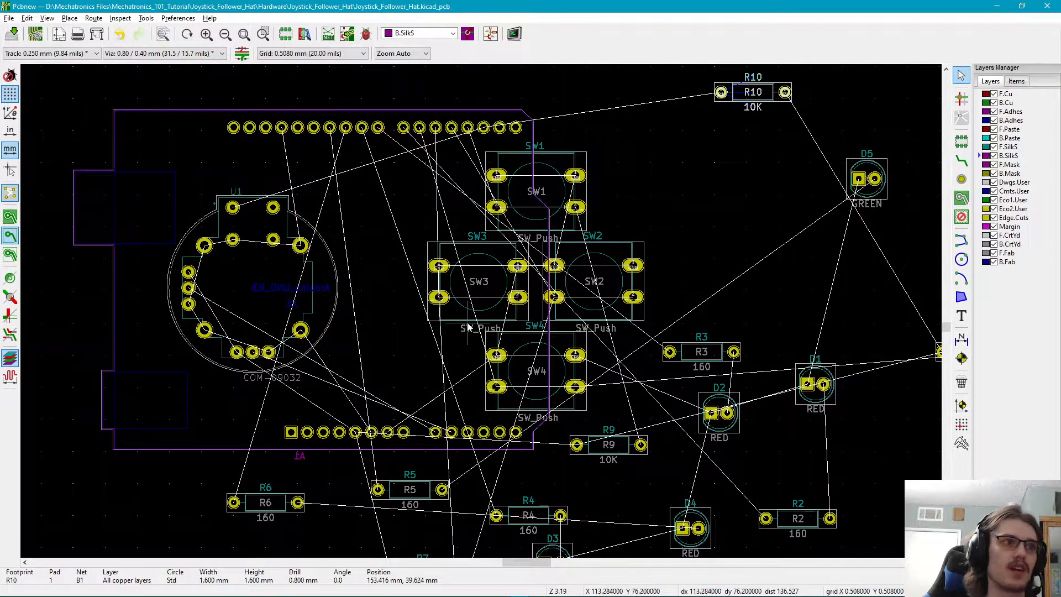
middle_drag(689, 262, 681, 230)
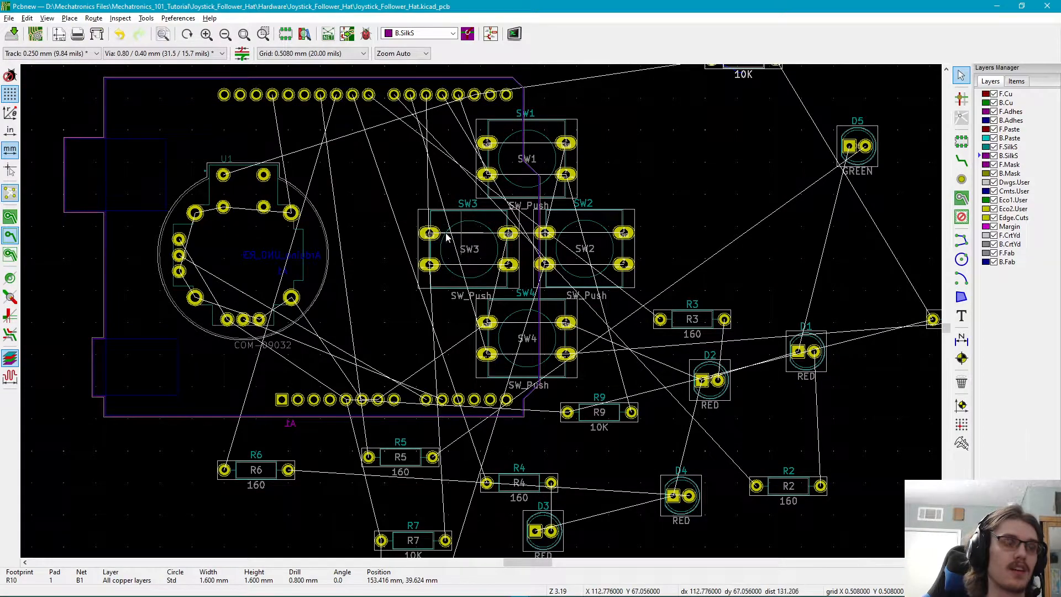
mouse_move(639, 247)
middle_down()
mouse_move(641, 199)
mouse_move(635, 232)
middle_up()
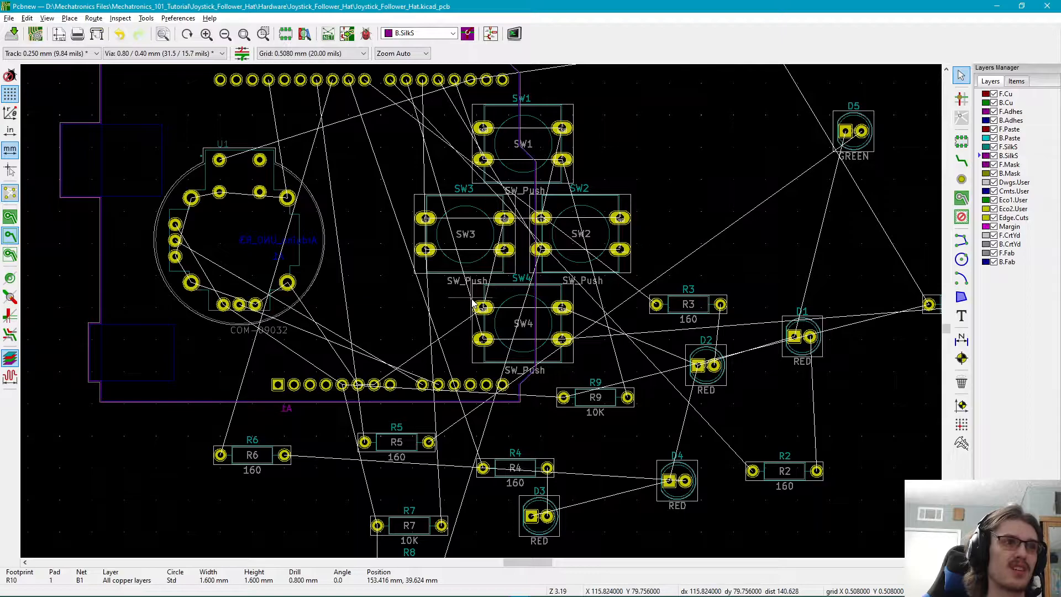
scroll(465, 290, up, 3)
middle_drag(379, 330, 325, 235)
middle_drag(182, 249, 555, 295)
scroll(555, 294, down, 5)
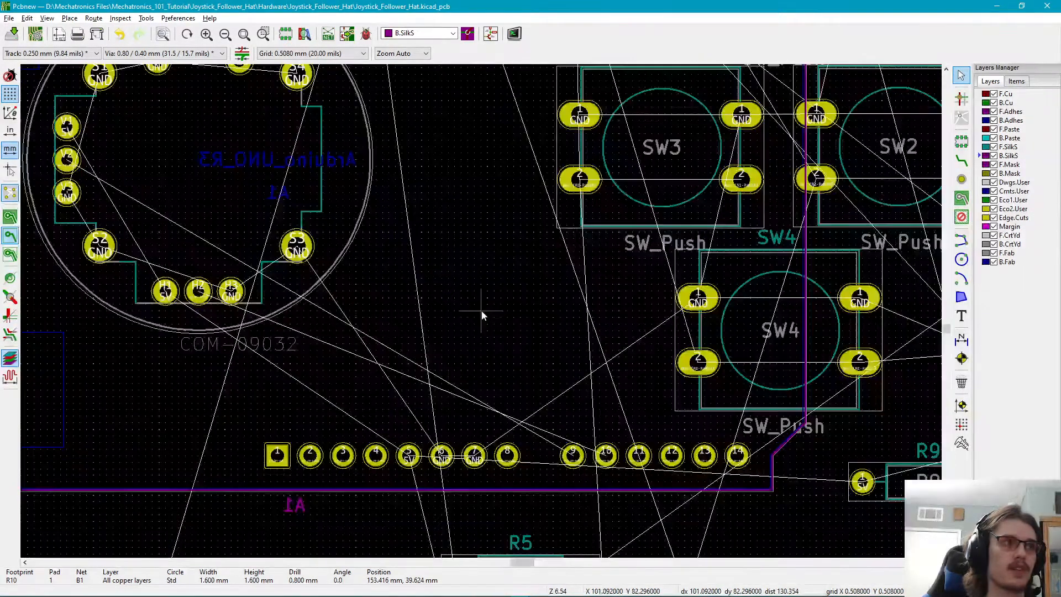
key(alt+Tab)
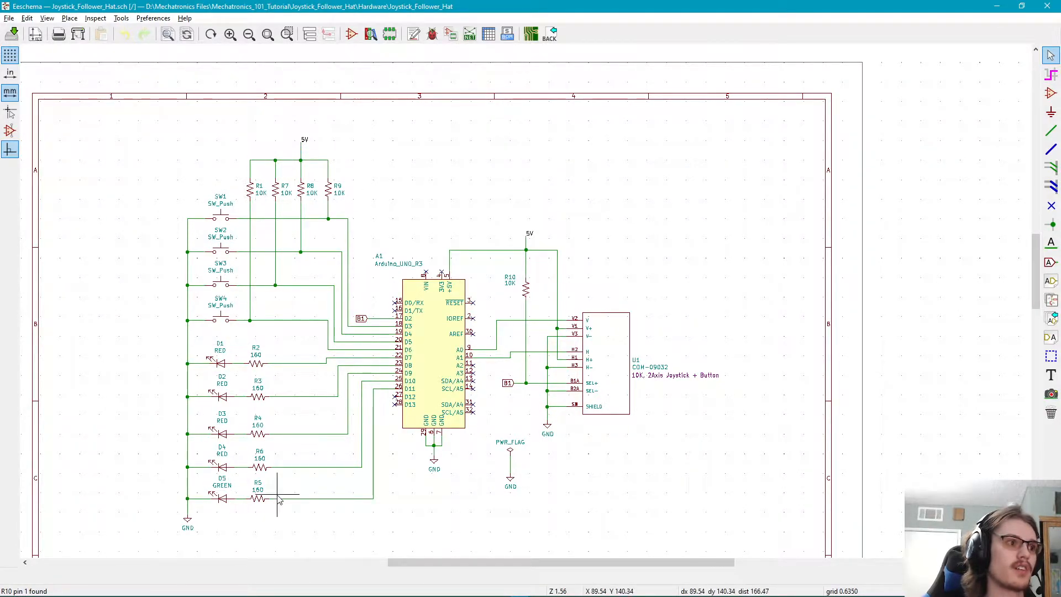
- Return from the schematic to the Pcbnew board layout and zoom in
key(alt+Tab)
scroll(464, 353, up, 5)
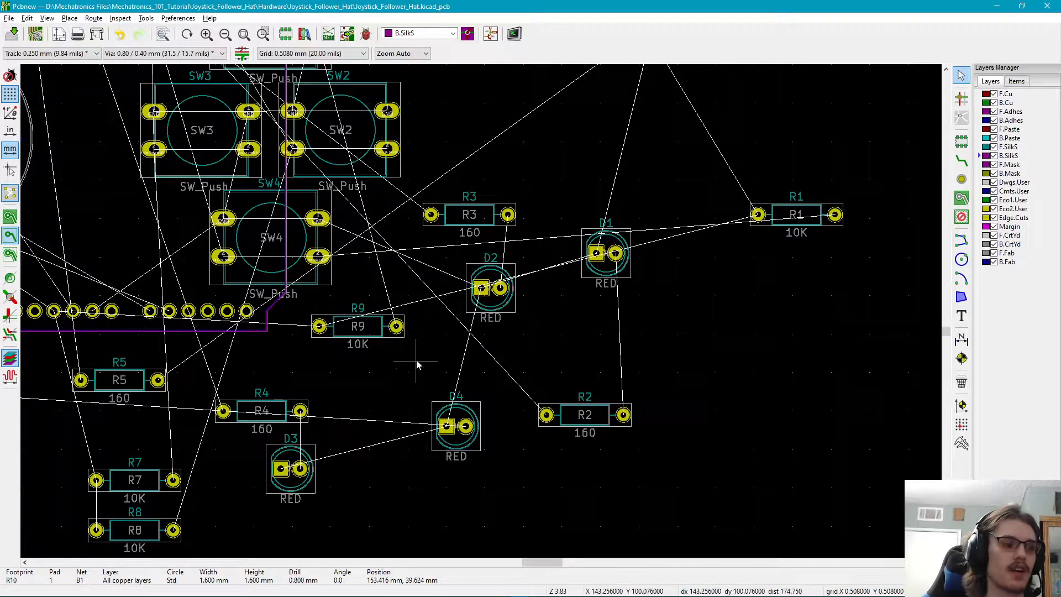
- Drag resistor R1 up from beside LED D1 to just below R10, next to green LED D5
scroll(417, 364, up, 2)
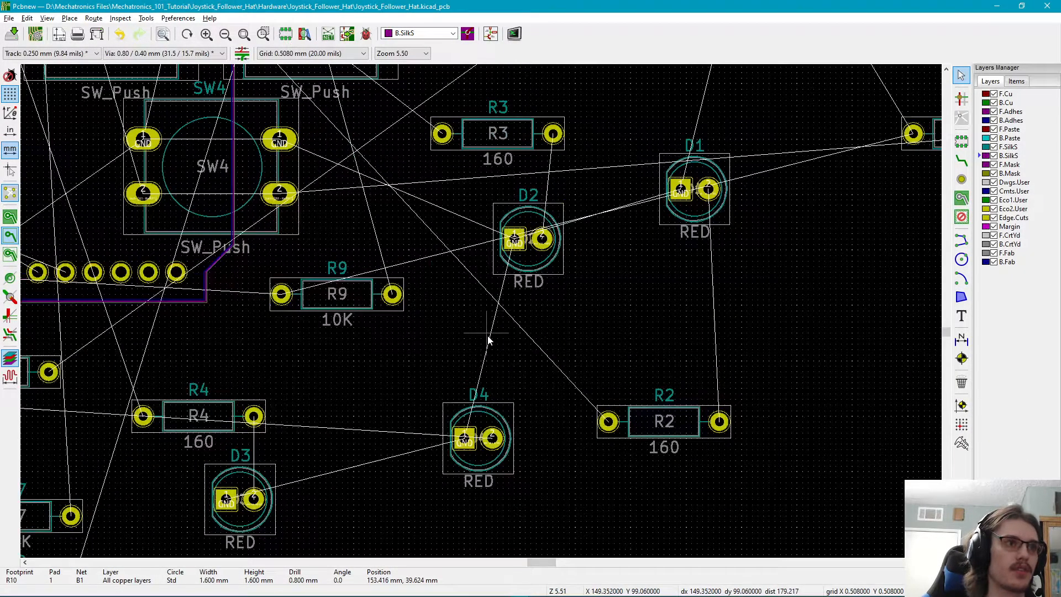
scroll(482, 329, down, 1)
scroll(563, 272, up, 3)
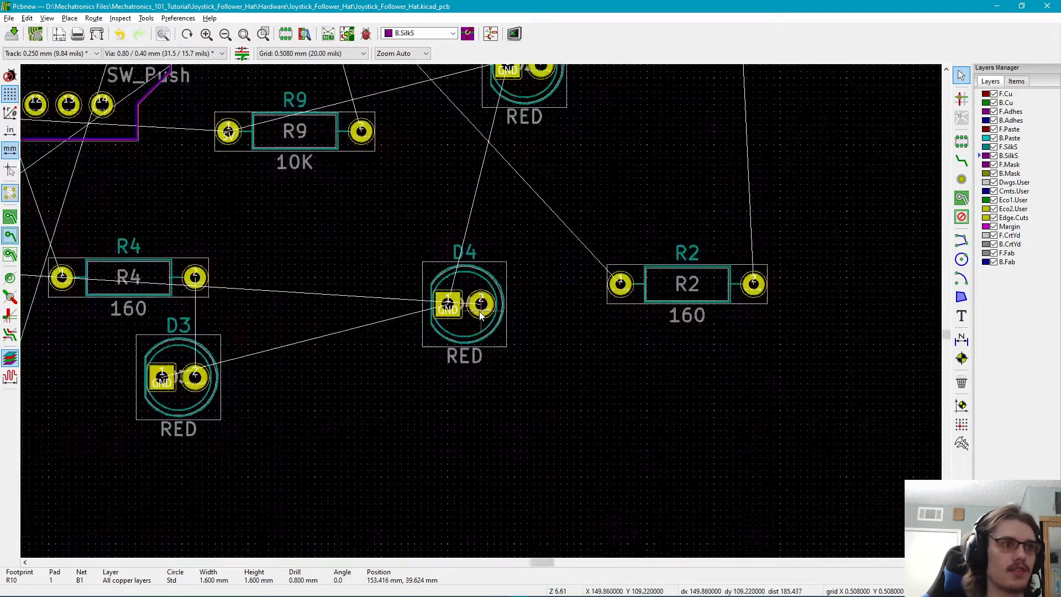
scroll(501, 329, down, 2)
scroll(411, 429, up, 3)
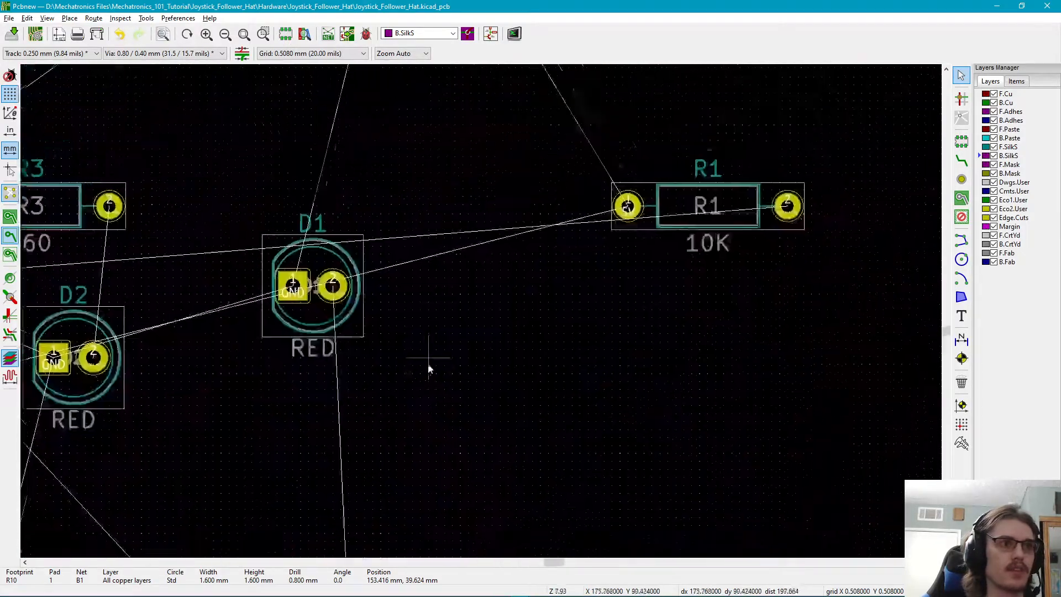
scroll(605, 215, down, 3)
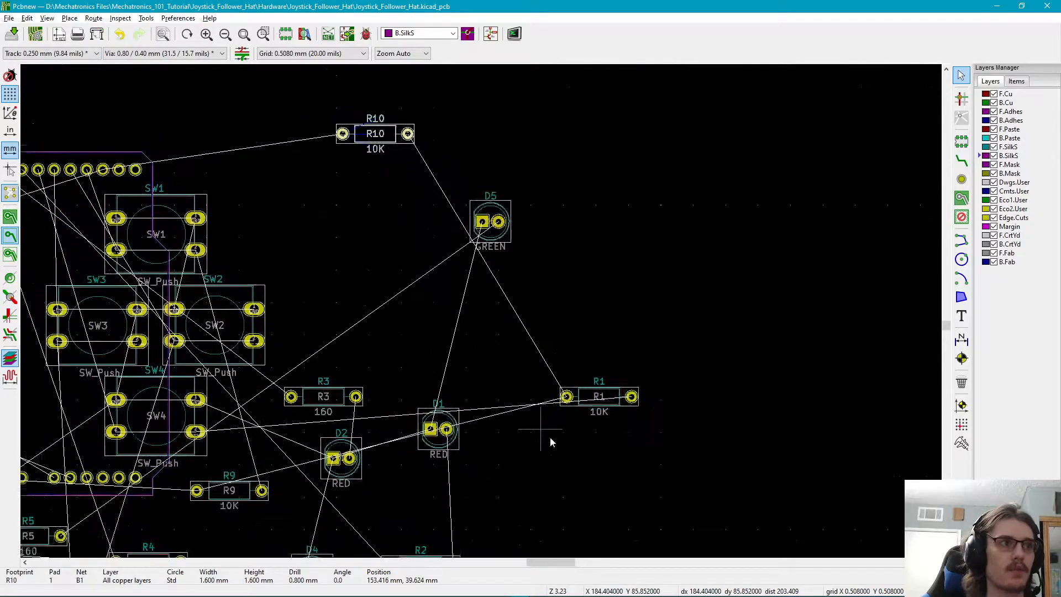
drag(627, 431, 408, 235)
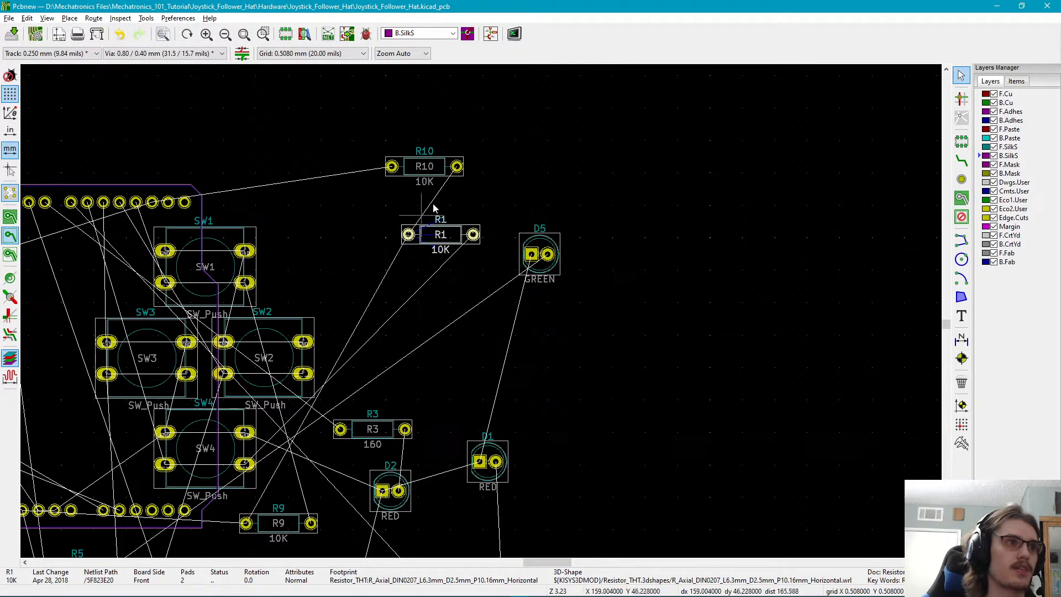
scroll(483, 315, up, 1)
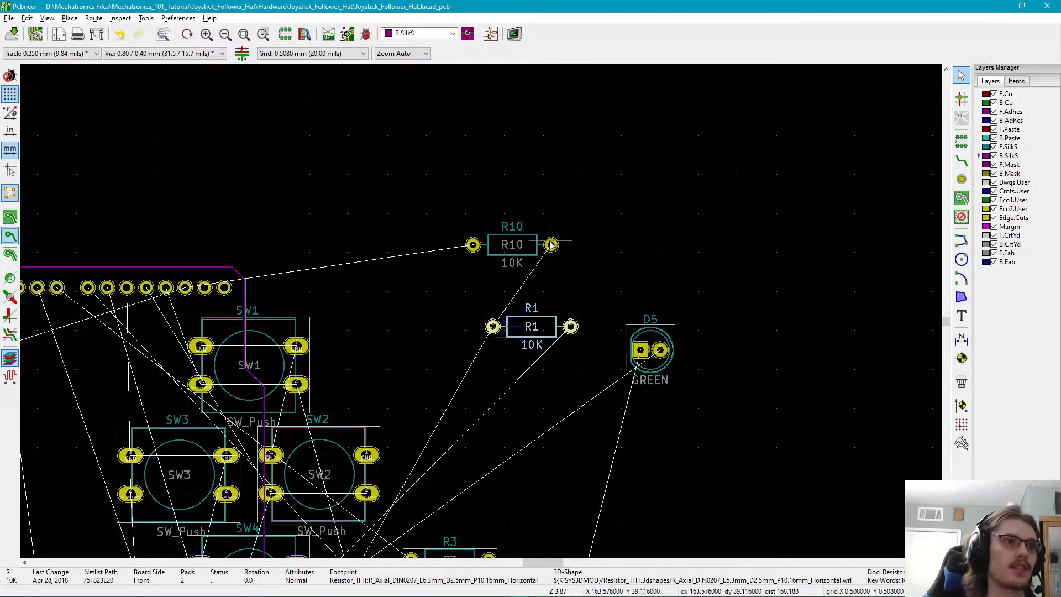
scroll(551, 245, up, 4)
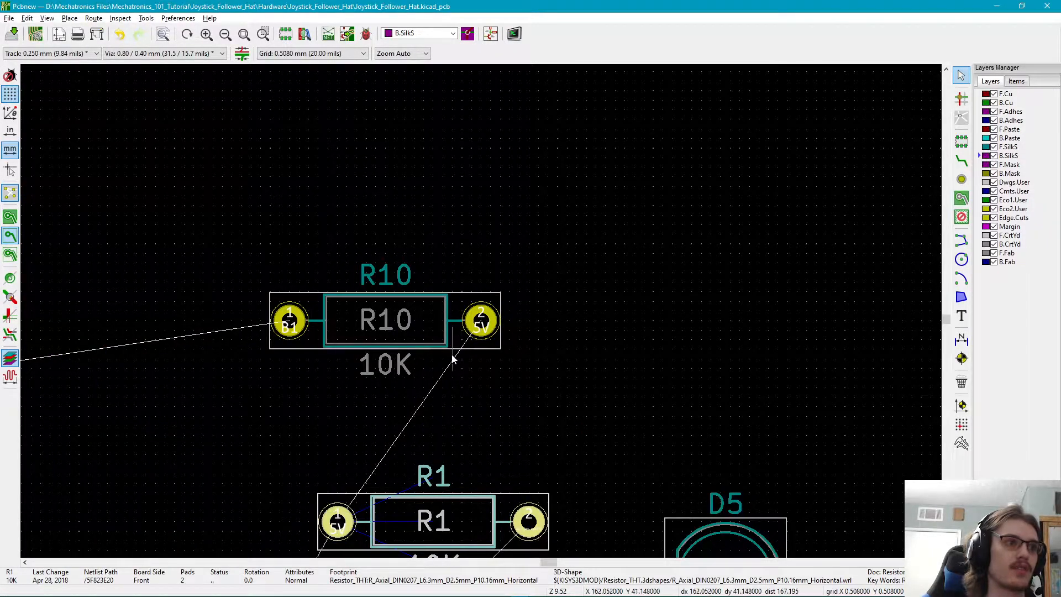
scroll(452, 358, down, 7)
- Move R10 down beside R1
click(522, 303)
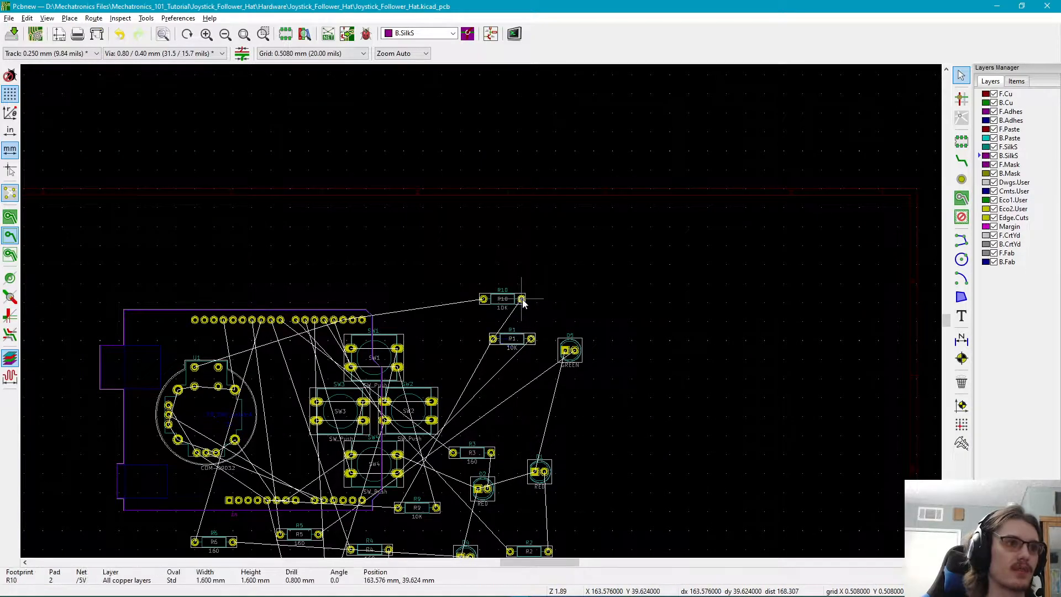
drag(523, 303, 476, 339)
click(478, 338)
middle_drag(469, 401, 547, 347)
scroll(478, 451, up, 4)
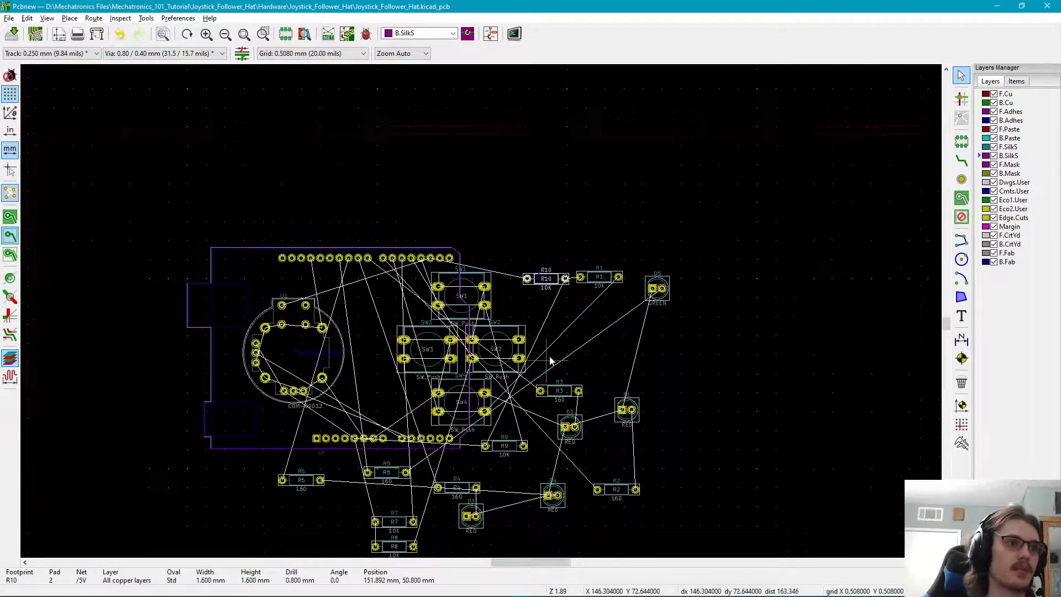
- Move R9 up to the right side of the board near R10
click(478, 328)
key(m)
scroll(544, 223, down, 7)
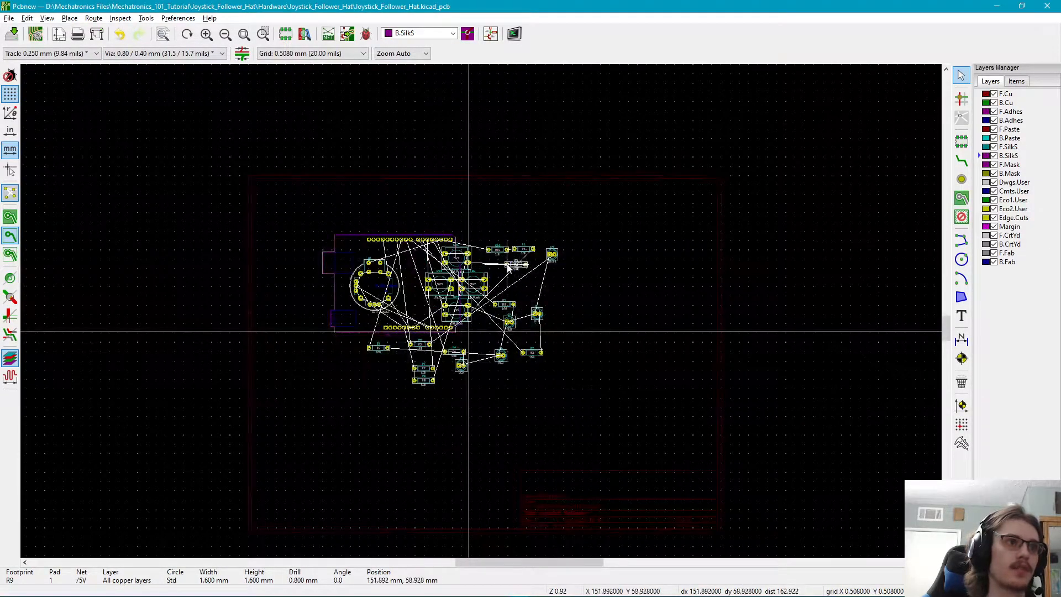
click(507, 263)
scroll(428, 332, up, 7)
scroll(487, 310, down, 3)
middle_drag(484, 316, 508, 403)
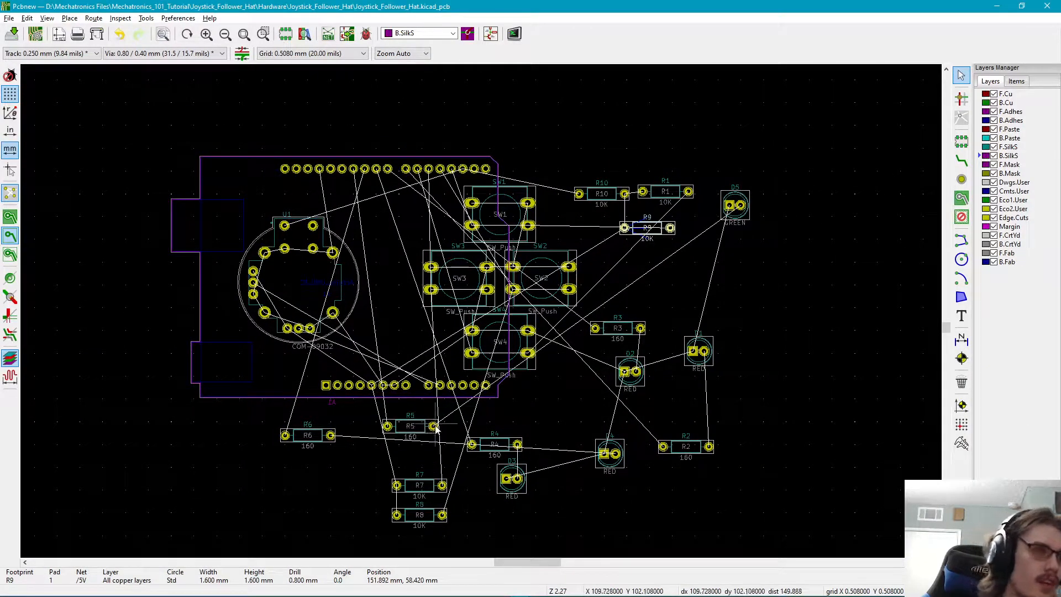
scroll(497, 310, up, 3)
scroll(486, 314, down, 5)
scroll(480, 316, up, 2)
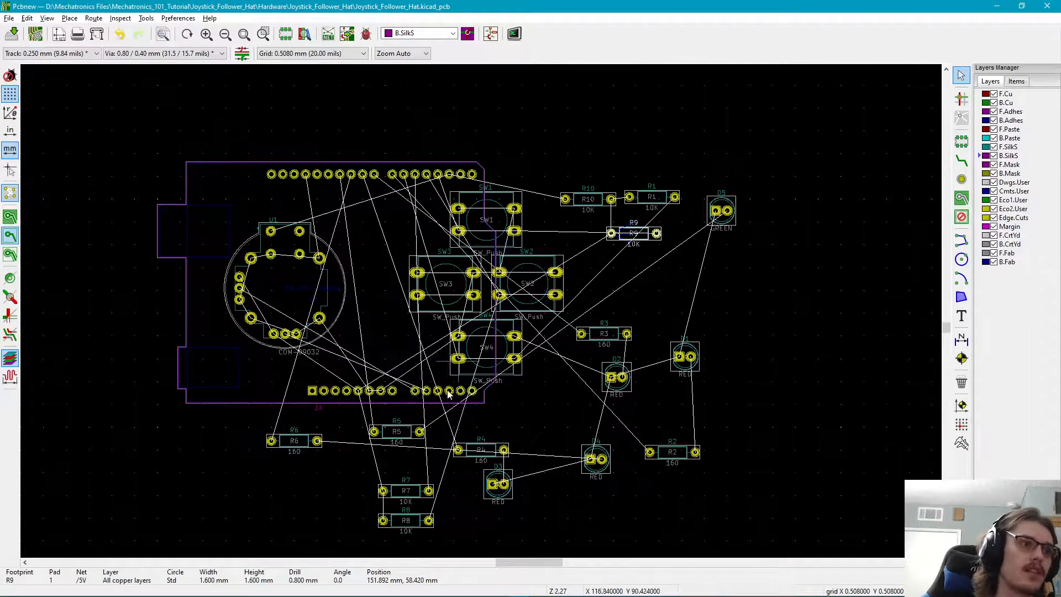
scroll(422, 434, up, 3)
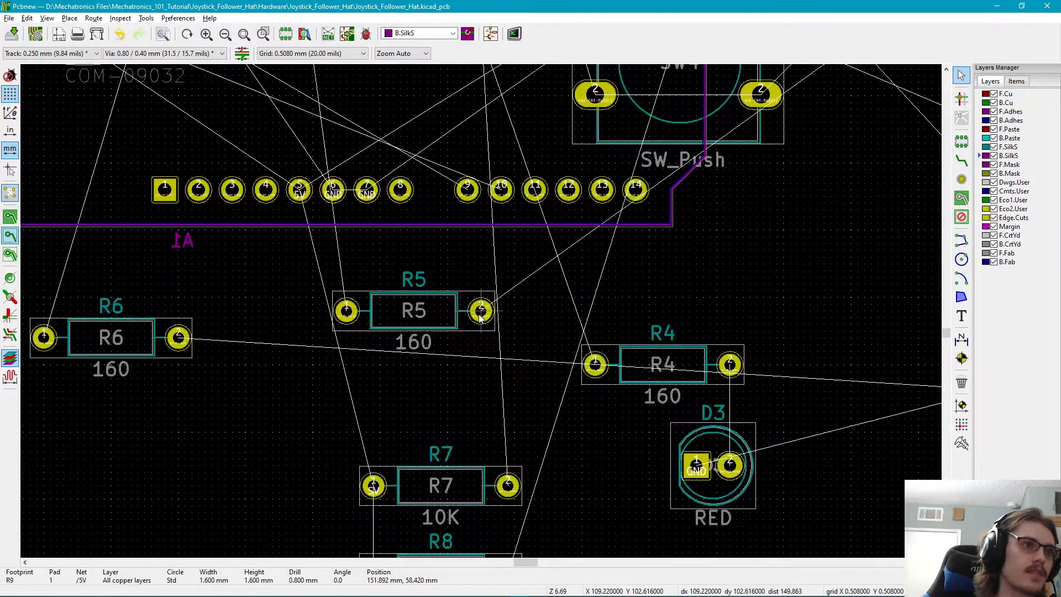
scroll(432, 323, down, 4)
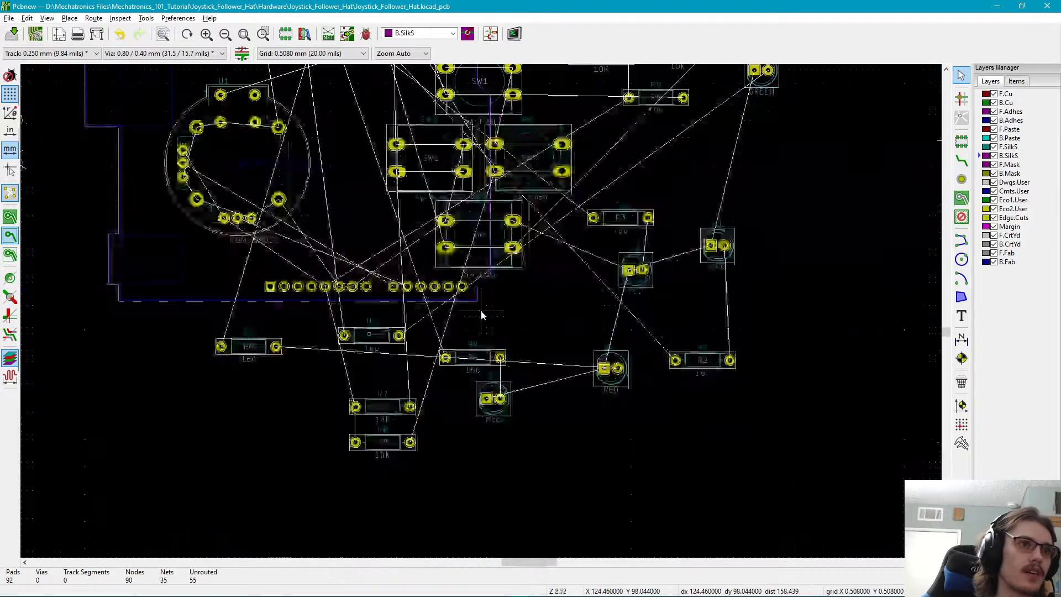
- Stack R7 directly below R9 and R8 directly below R7 on the right
middle_drag(654, 252, 637, 303)
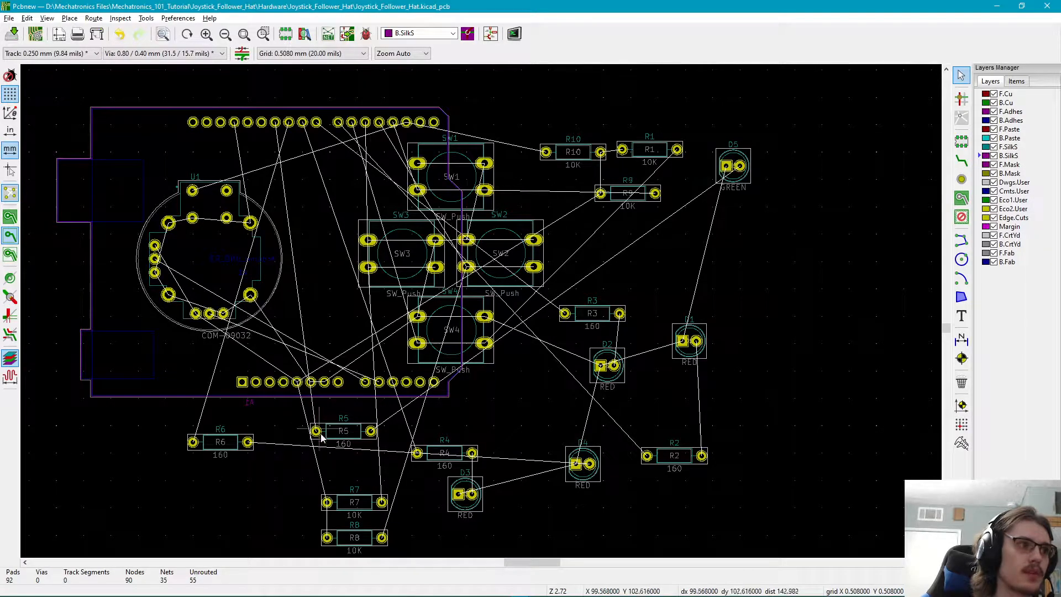
scroll(327, 508, up, 8)
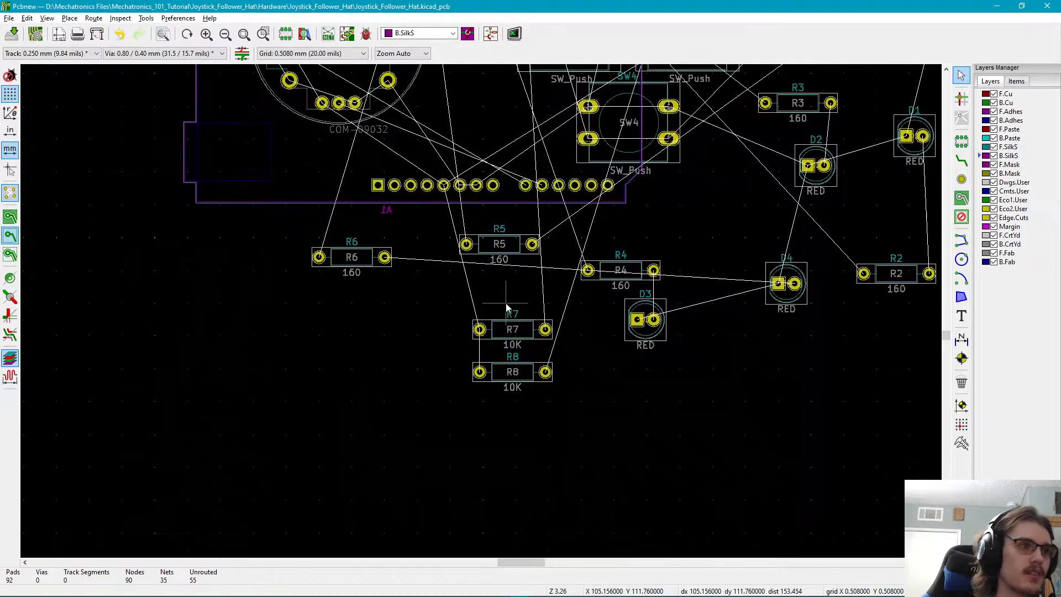
scroll(481, 330, down, 1)
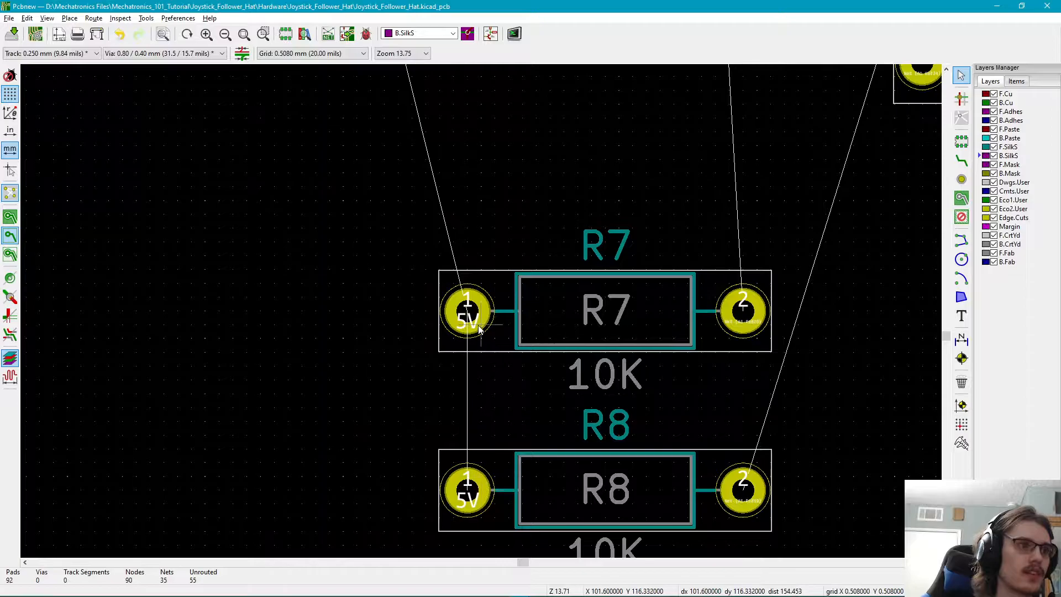
scroll(480, 330, down, 9)
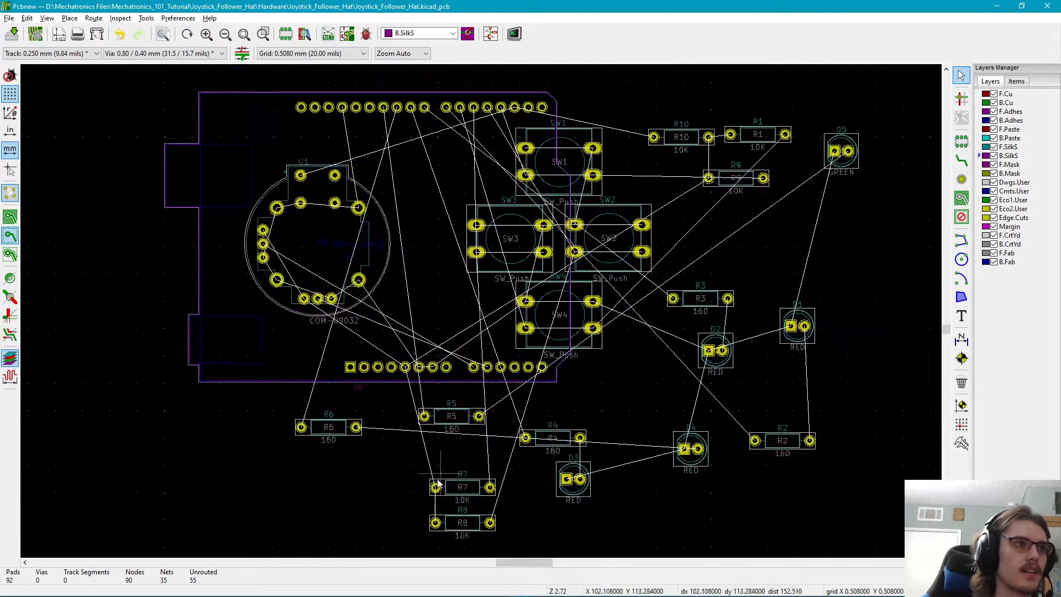
click(440, 479)
key(m)
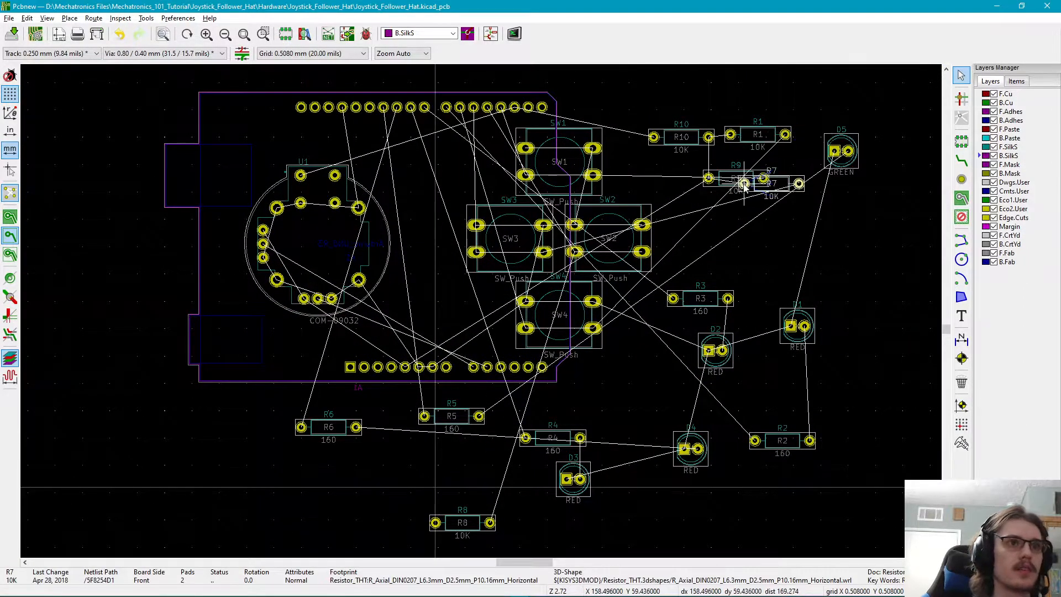
click(705, 216)
click(436, 522)
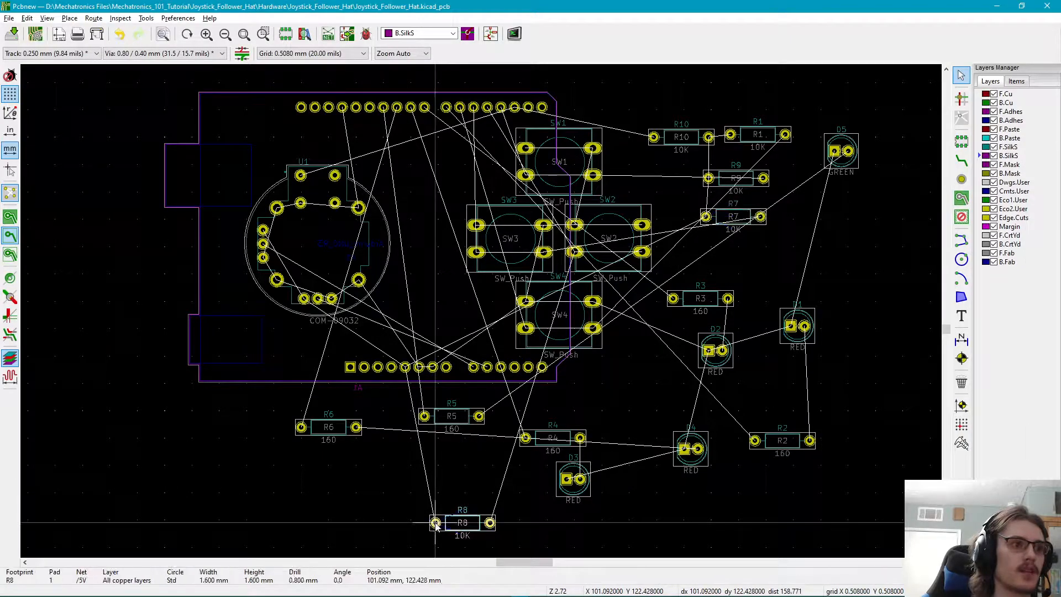
key(m)
click(705, 243)
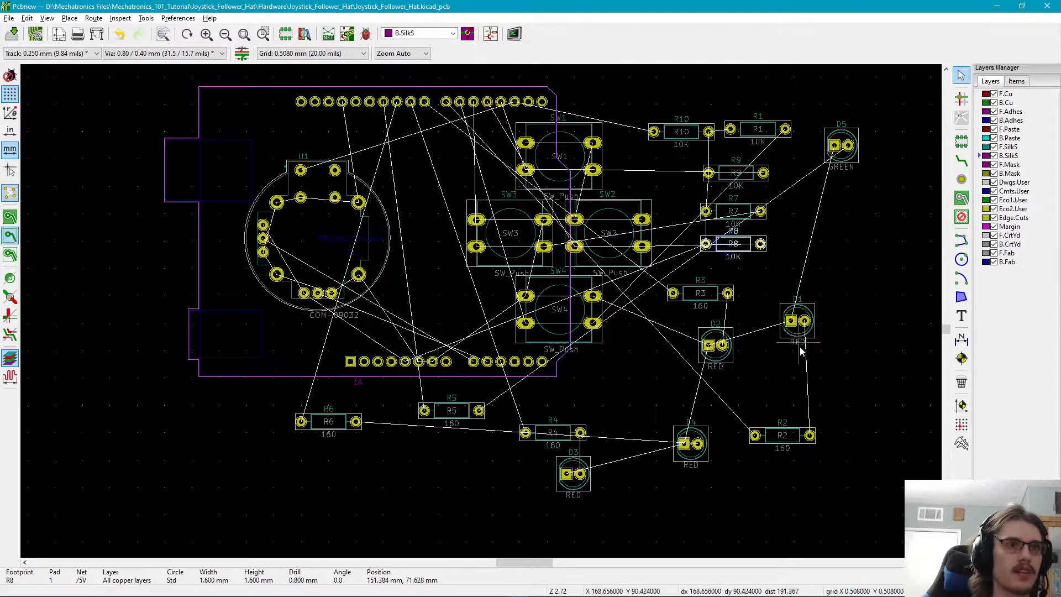
- Review R5, D3, R6 and the joystick, then view the whole board outline
scroll(718, 371, up, 3)
middle_drag(505, 376, 591, 292)
middle_drag(264, 339, 694, 305)
middle_drag(303, 380, 596, 406)
scroll(595, 402, down, 3)
middle_drag(416, 285, 414, 408)
scroll(422, 394, up, 1)
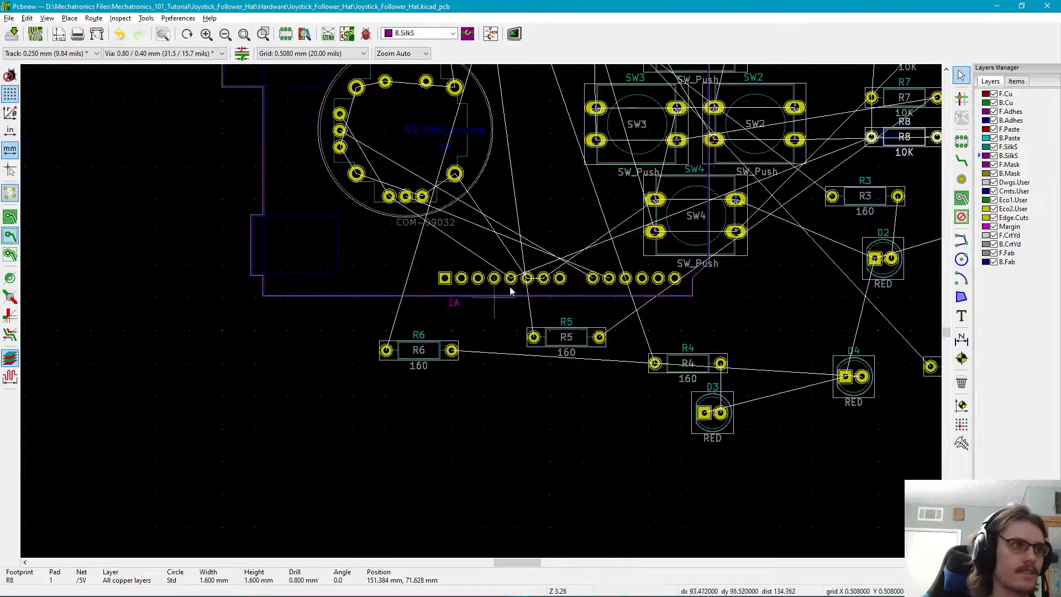
middle_drag(519, 287, 429, 464)
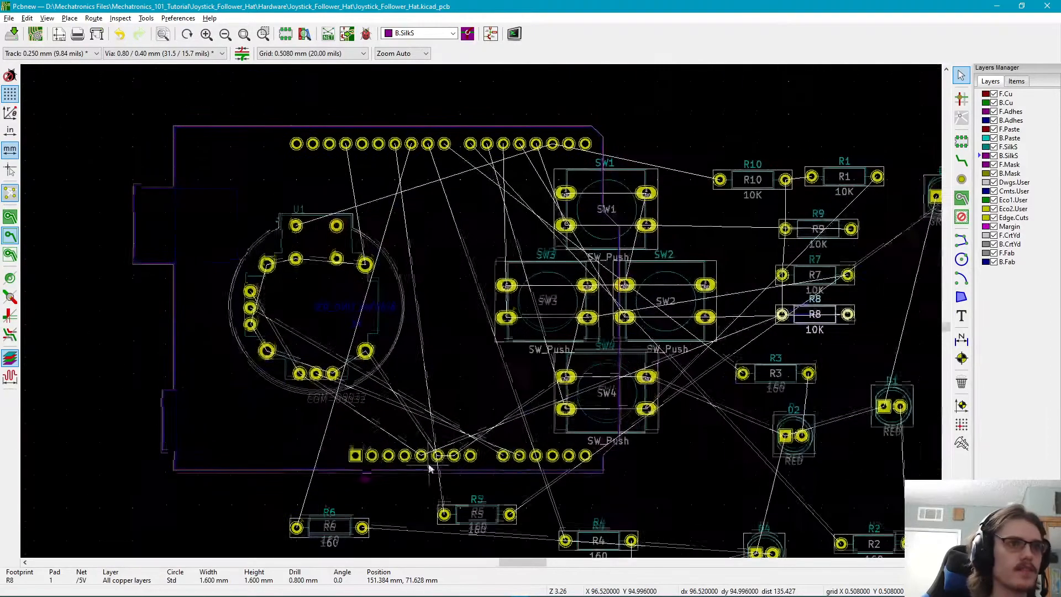
double_click(782, 317)
click(750, 453)
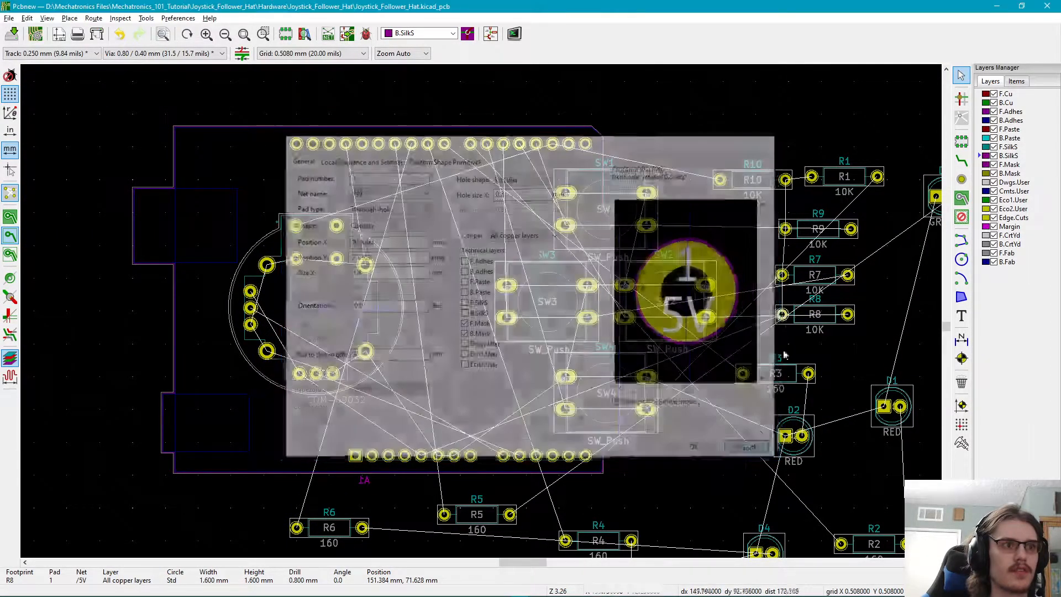
scroll(846, 354, up, 1)
scroll(475, 327, down, 1)
middle_drag(475, 327, 635, 397)
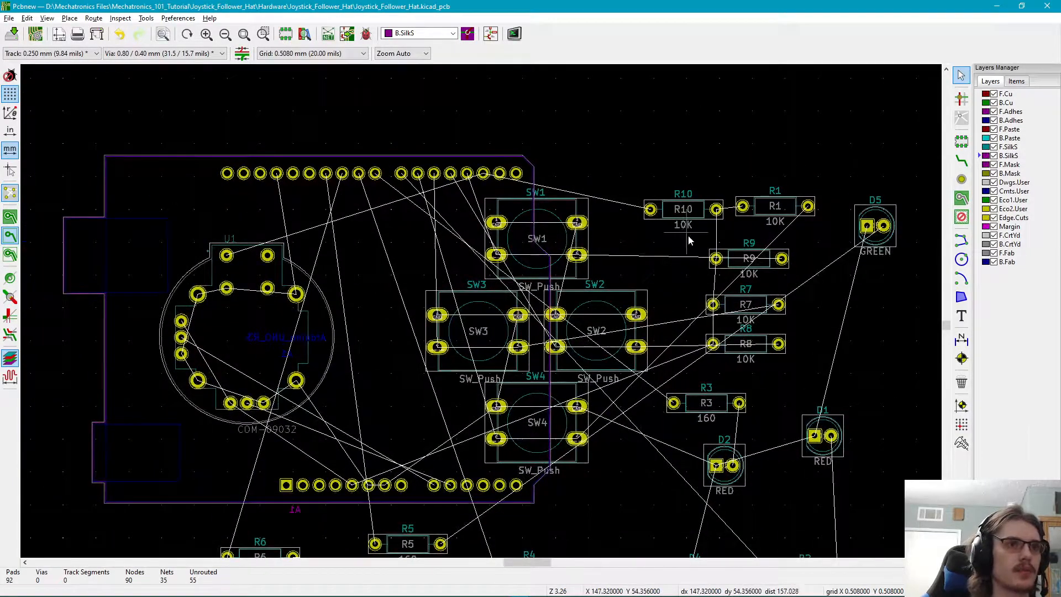
click(716, 260)
click(482, 174)
scroll(482, 174, up, 4)
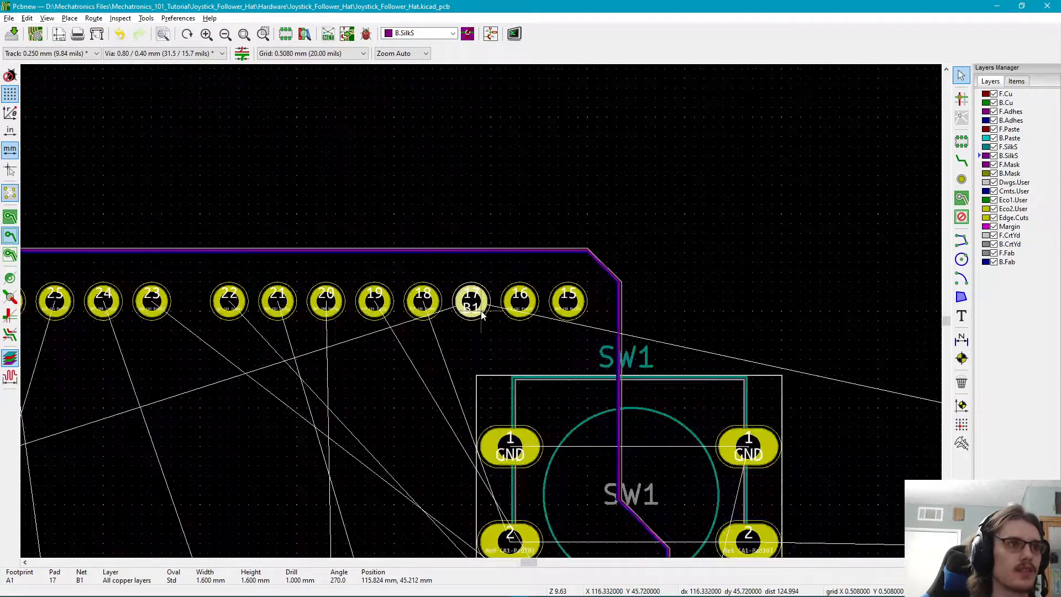
scroll(482, 315, down, 2)
middle_drag(705, 342, 584, 310)
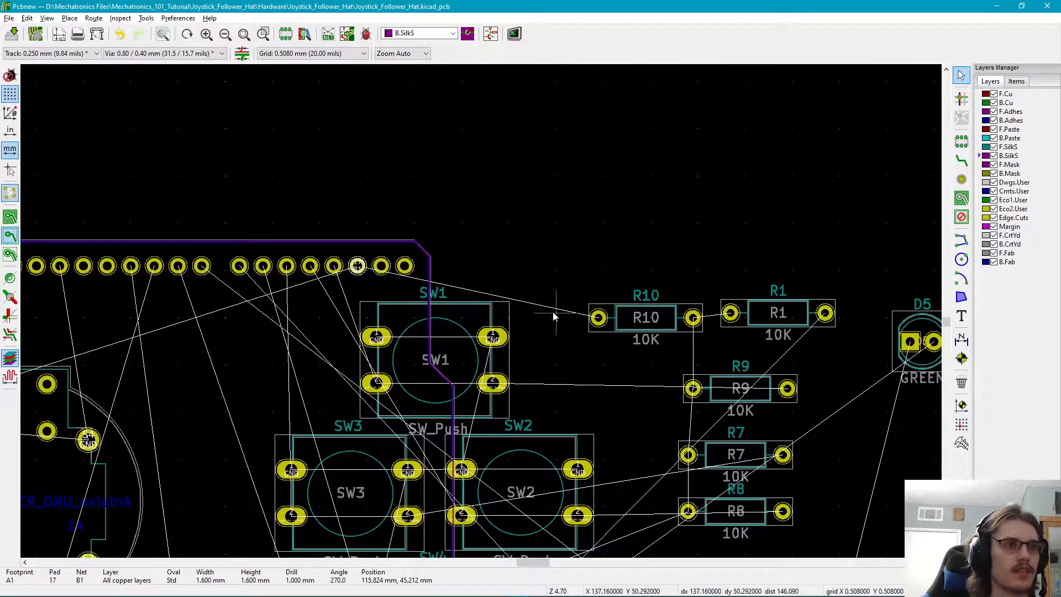
middle_drag(301, 316, 393, 274)
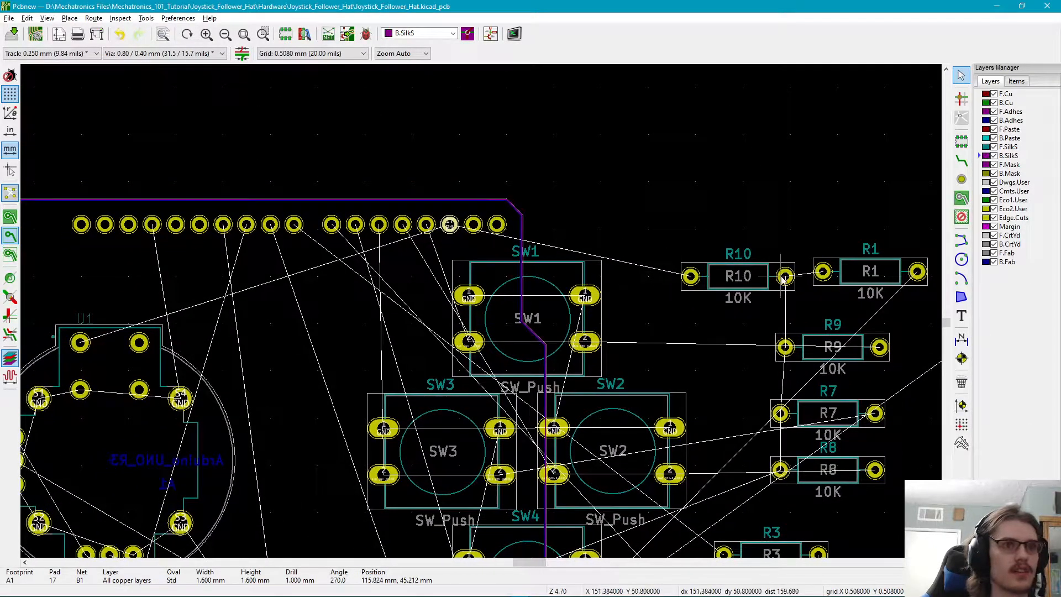
middle_drag(608, 341, 592, 178)
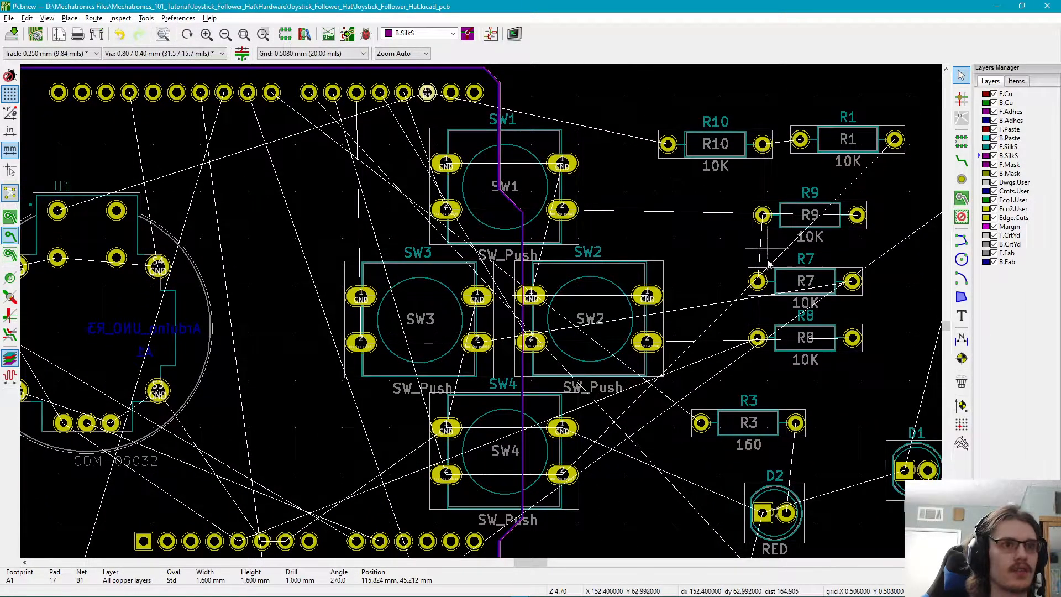
middle_drag(384, 480, 589, 357)
click(484, 401)
scroll(484, 401, up, 3)
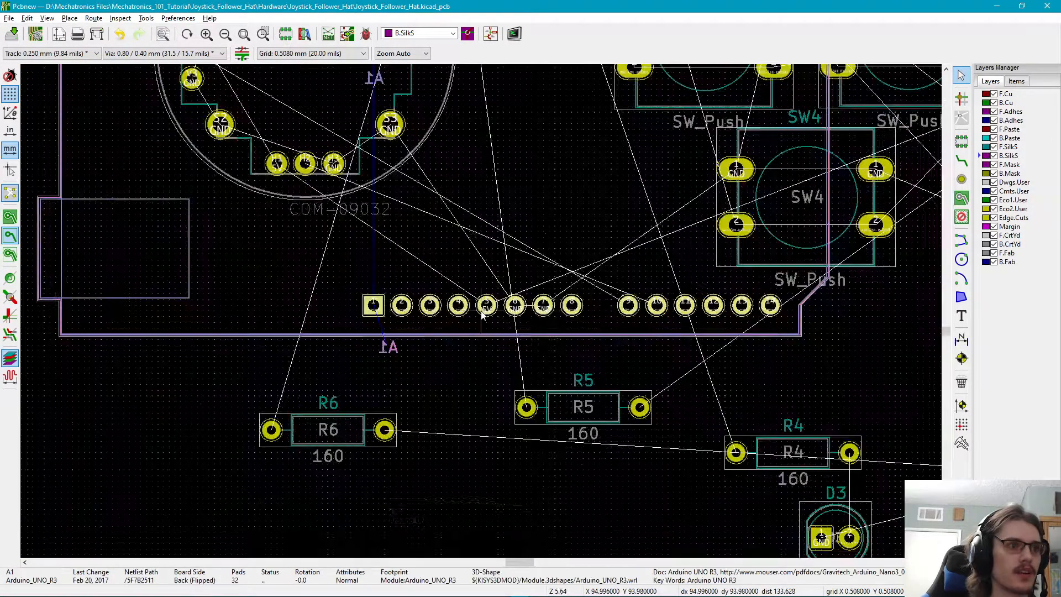
key(Escape)
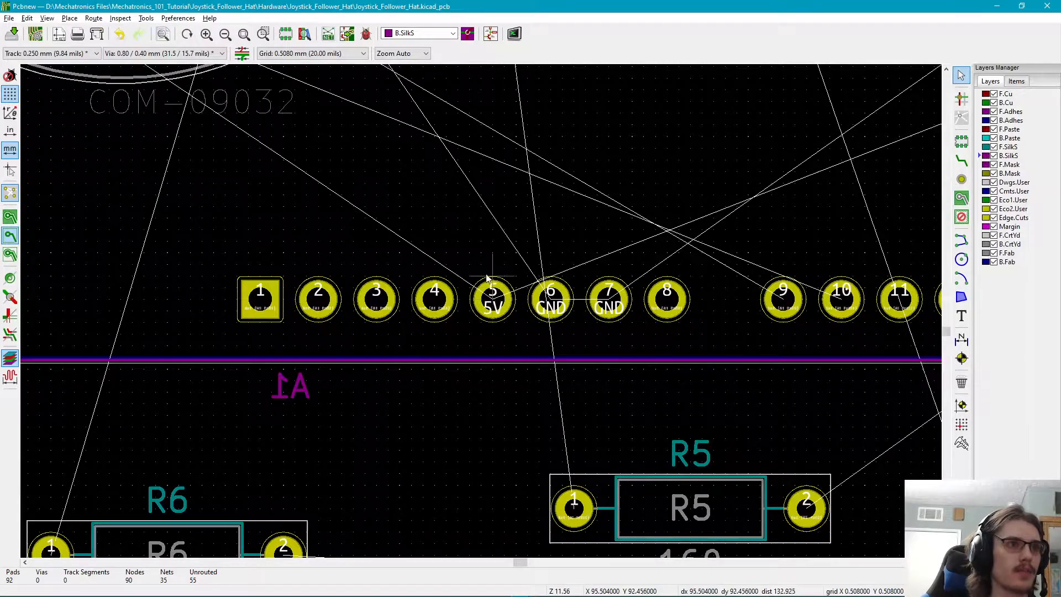
scroll(493, 295, down, 3)
middle_drag(481, 313, 482, 406)
scroll(295, 290, up, 1)
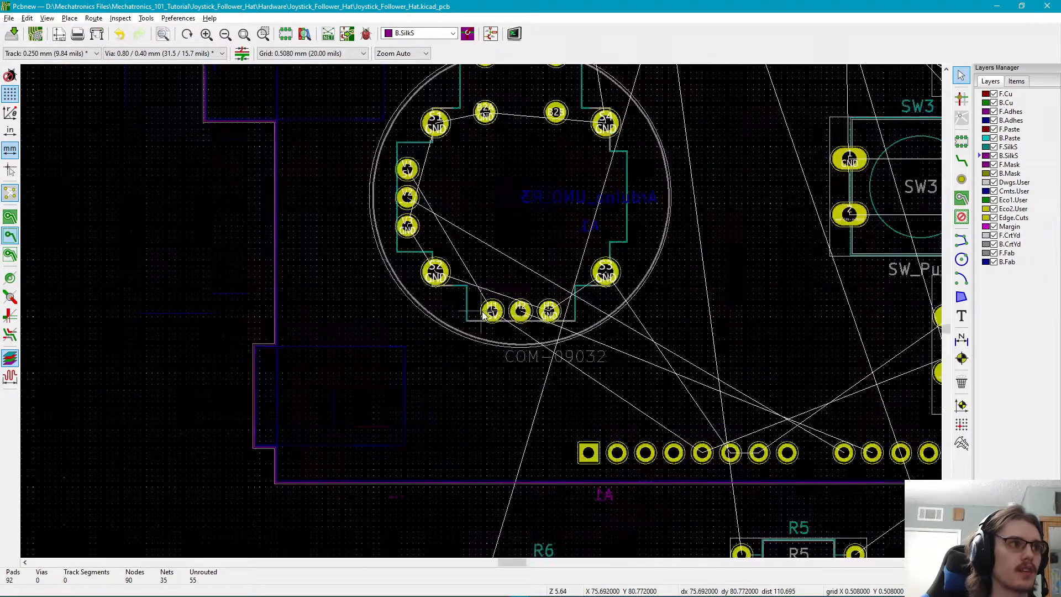
scroll(482, 313, up, 4)
scroll(464, 303, down, 5)
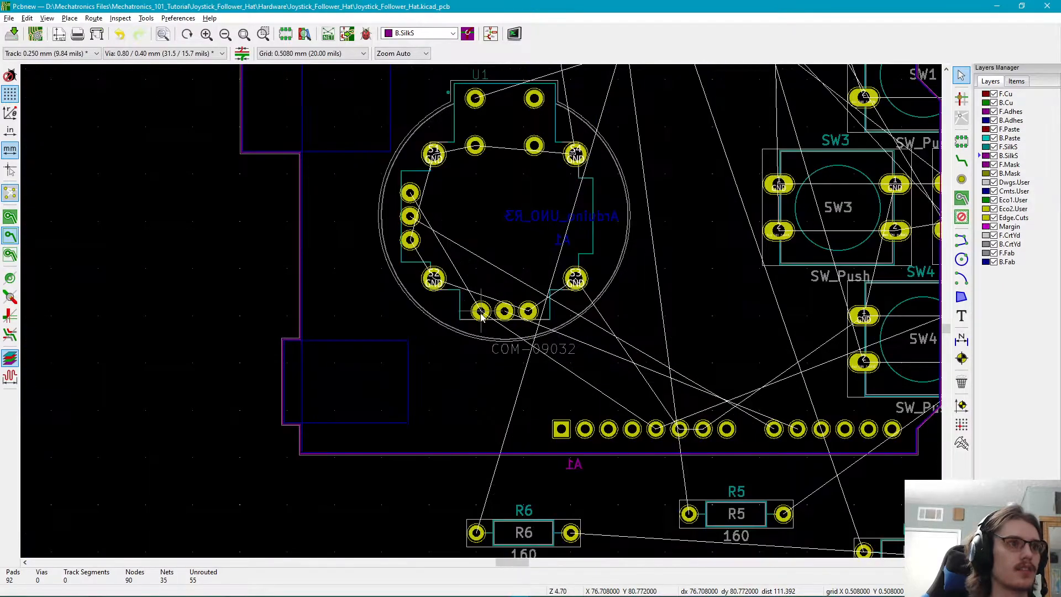
middle_drag(518, 330, 511, 331)
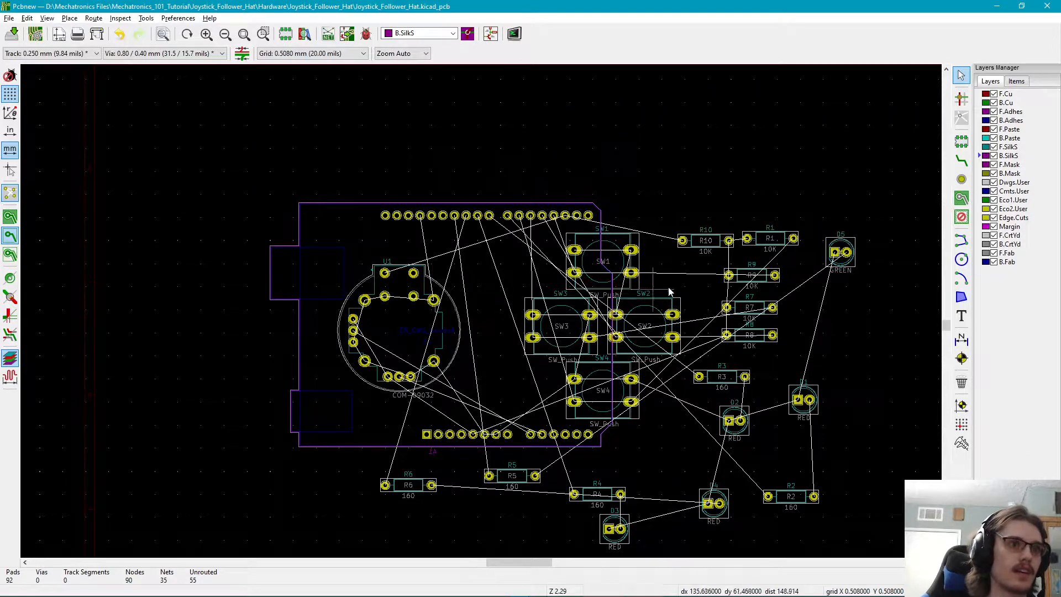
click(731, 279)
click(697, 279)
scroll(731, 286, up, 4)
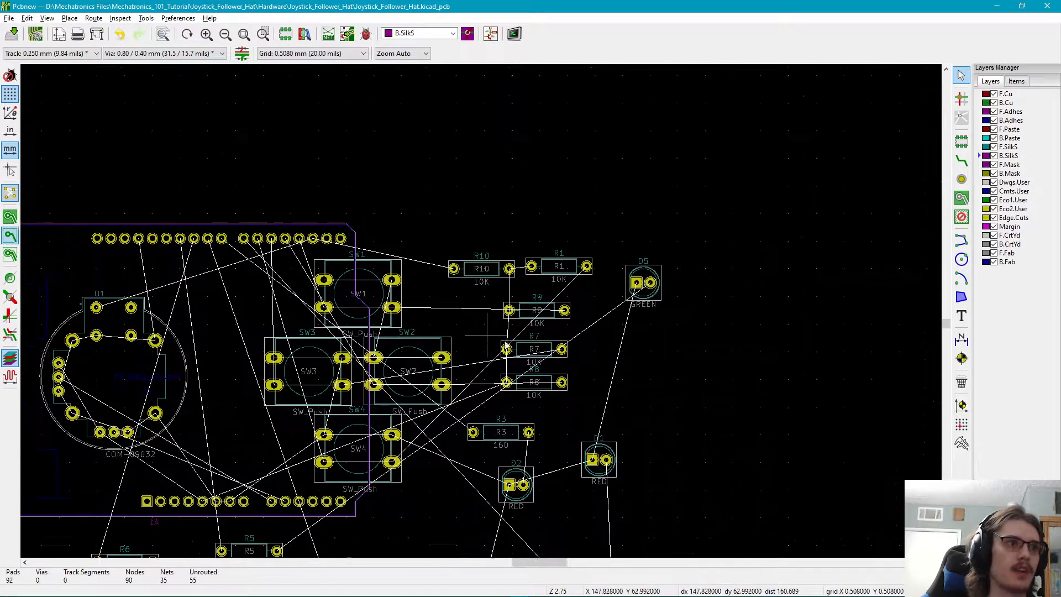
scroll(483, 314, up, 4)
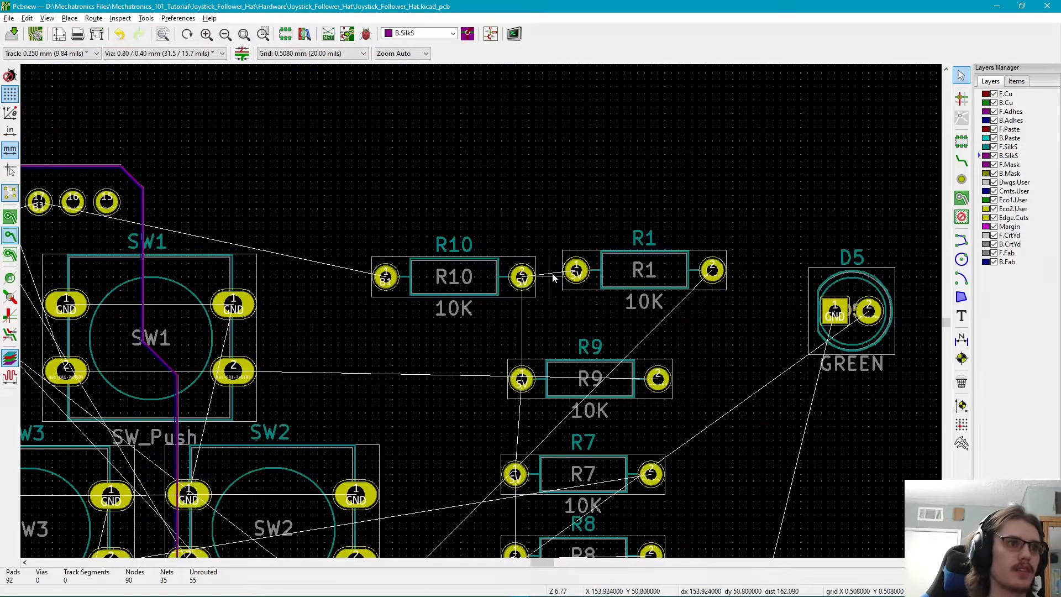
drag(581, 269, 526, 221)
click(532, 282)
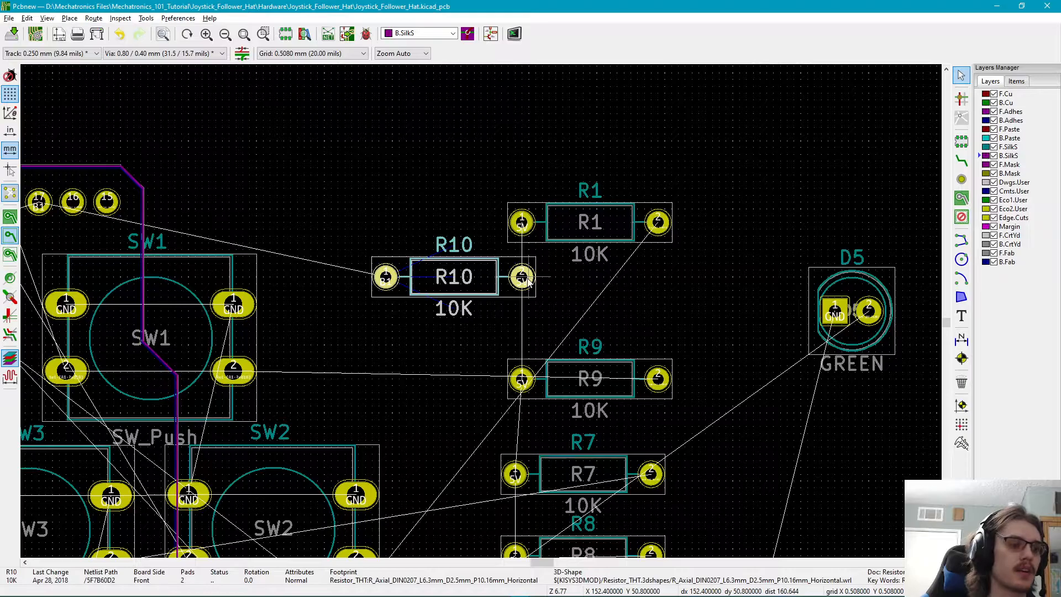
drag(528, 280, 529, 303)
key(r)
key(r)
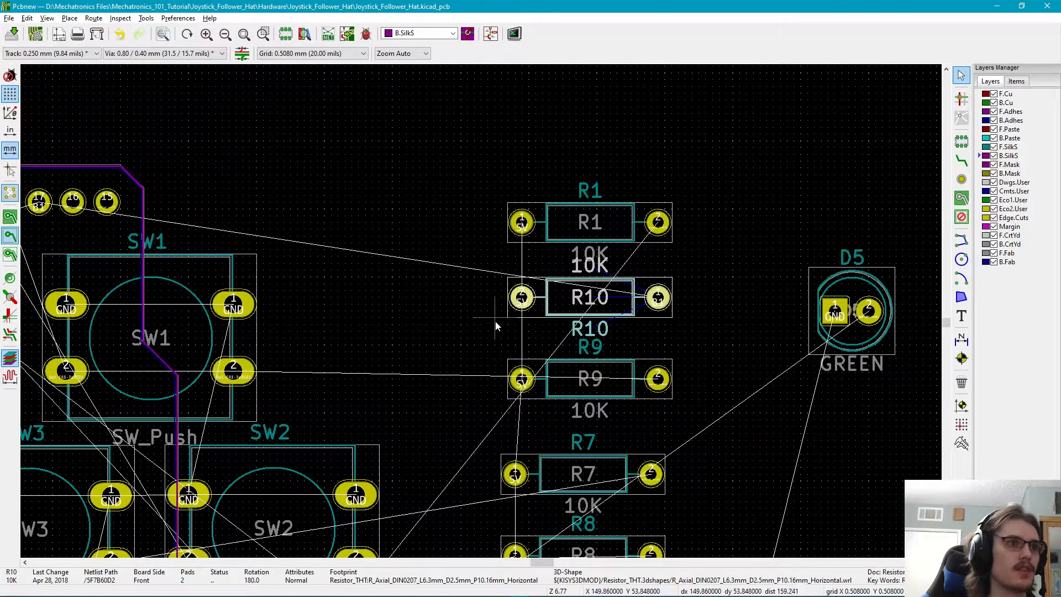
scroll(496, 318, down, 2)
middle_drag(481, 337, 666, 100)
middle_drag(446, 327, 608, 380)
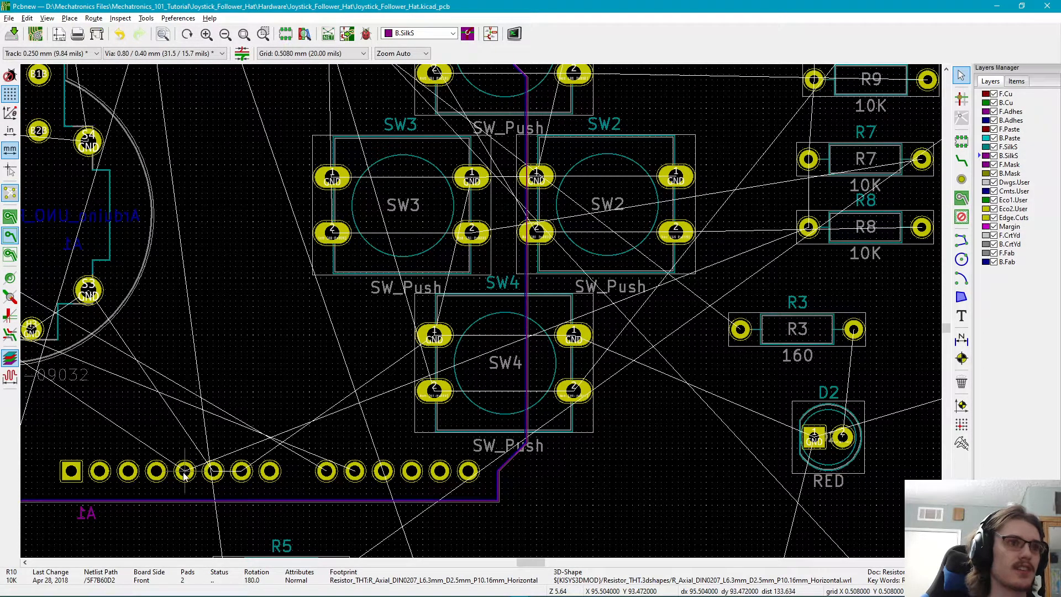
middle_drag(816, 233, 759, 362)
middle_drag(786, 225, 751, 240)
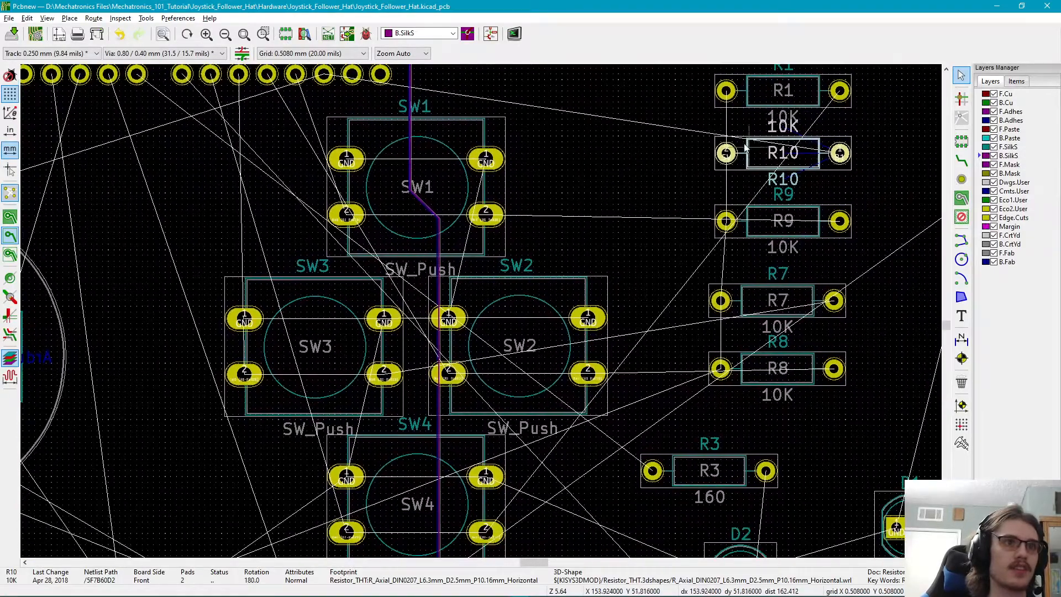
middle_drag(316, 527, 532, 263)
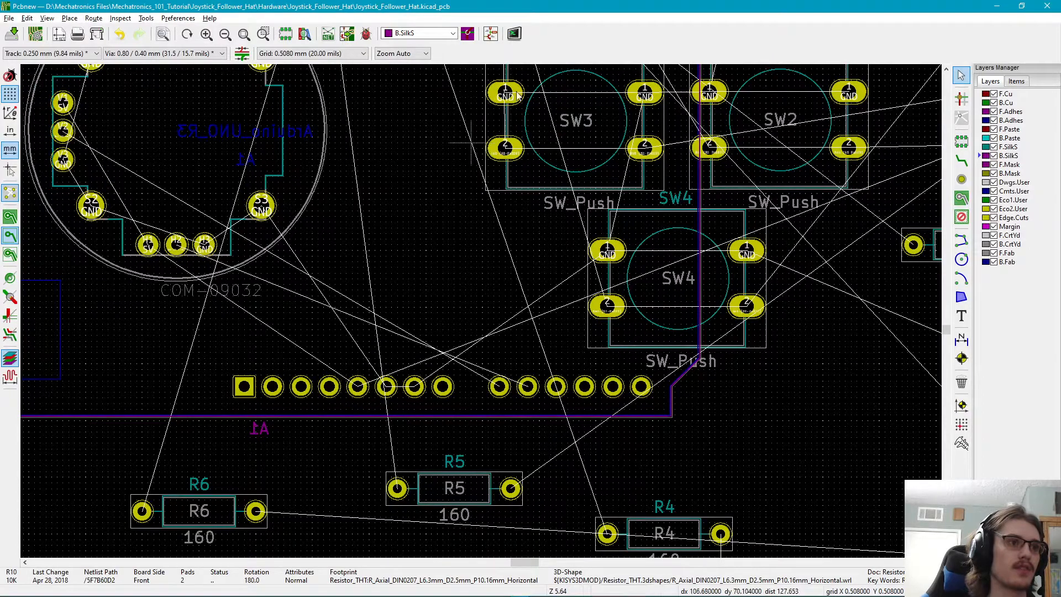
middle_drag(604, 249, 455, 356)
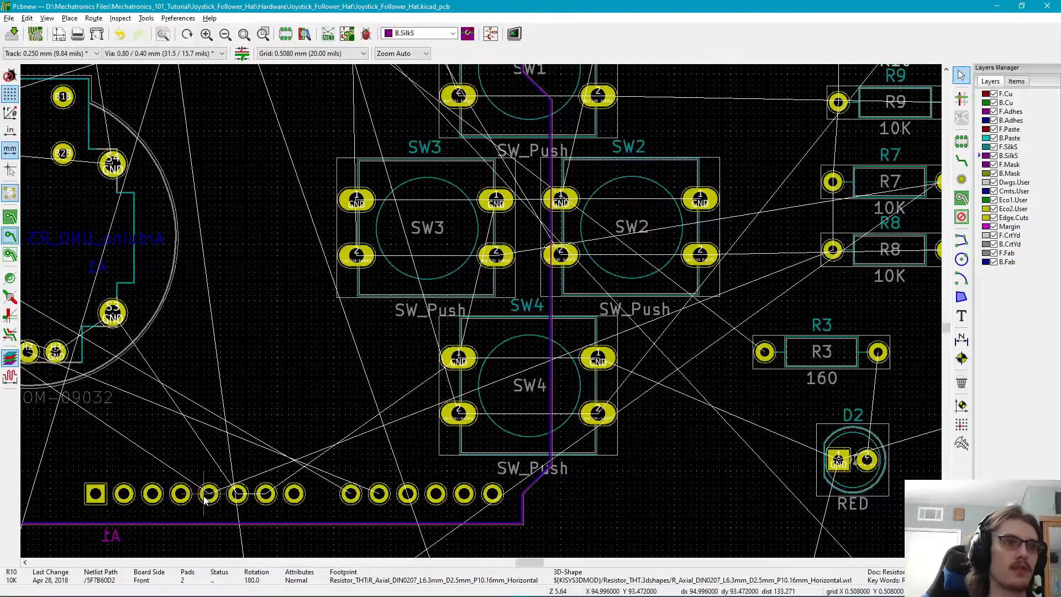
middle_drag(832, 251, 616, 424)
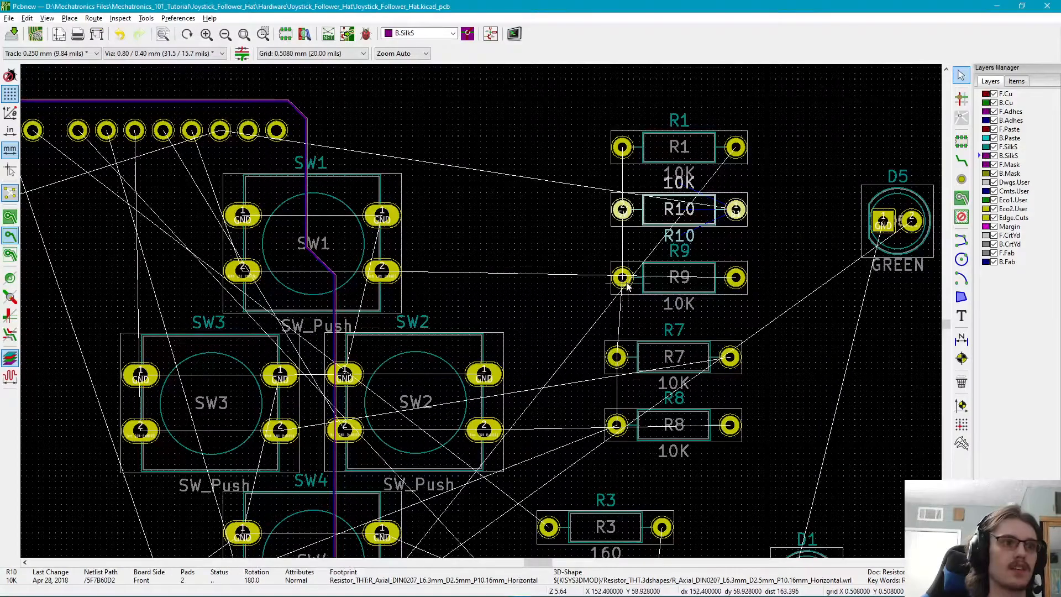
middle_drag(649, 199, 601, 189)
click(803, 264)
middle_drag(566, 451, 653, 334)
- Pan and zoom the board to bring U1, the switches, R1–R10, D1 and D2 into view
middle_drag(295, 471, 483, 369)
scroll(483, 373, down, 3)
scroll(483, 315, up, 2)
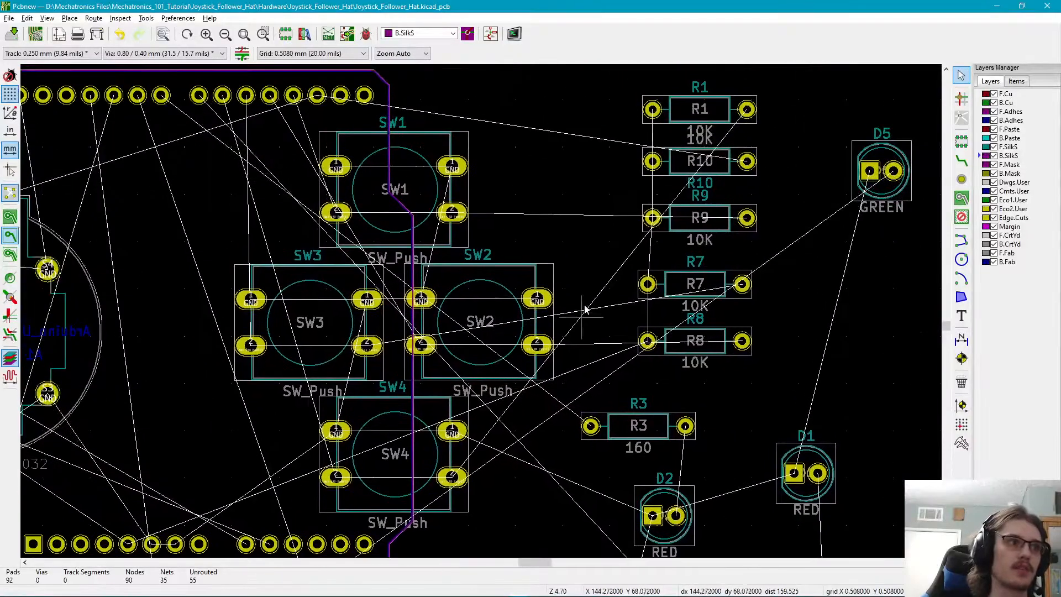
middle_drag(396, 241, 643, 167)
scroll(345, 295, down, 1)
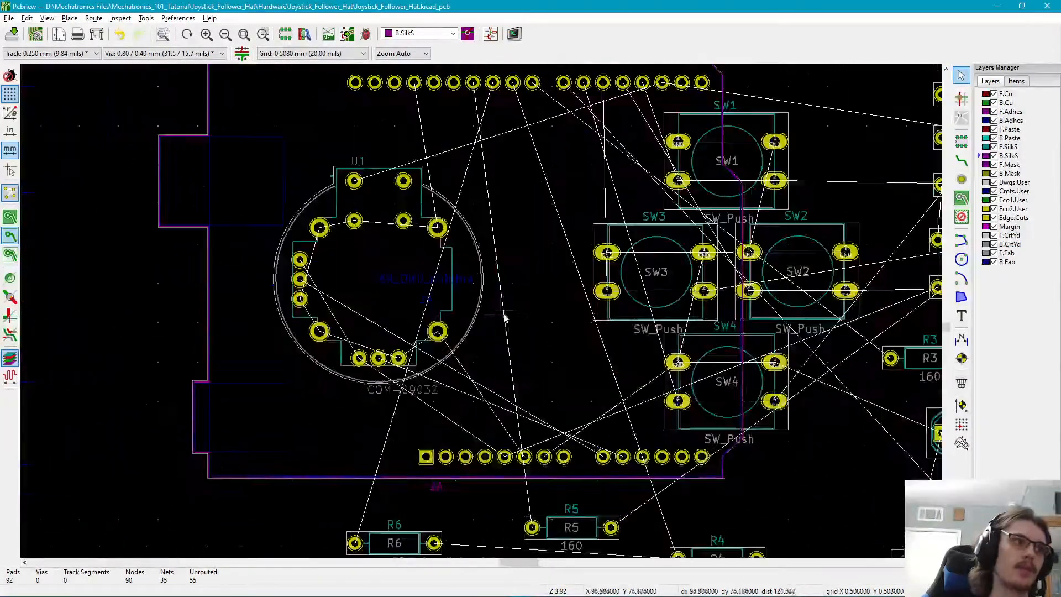
middle_drag(711, 219, 519, 277)
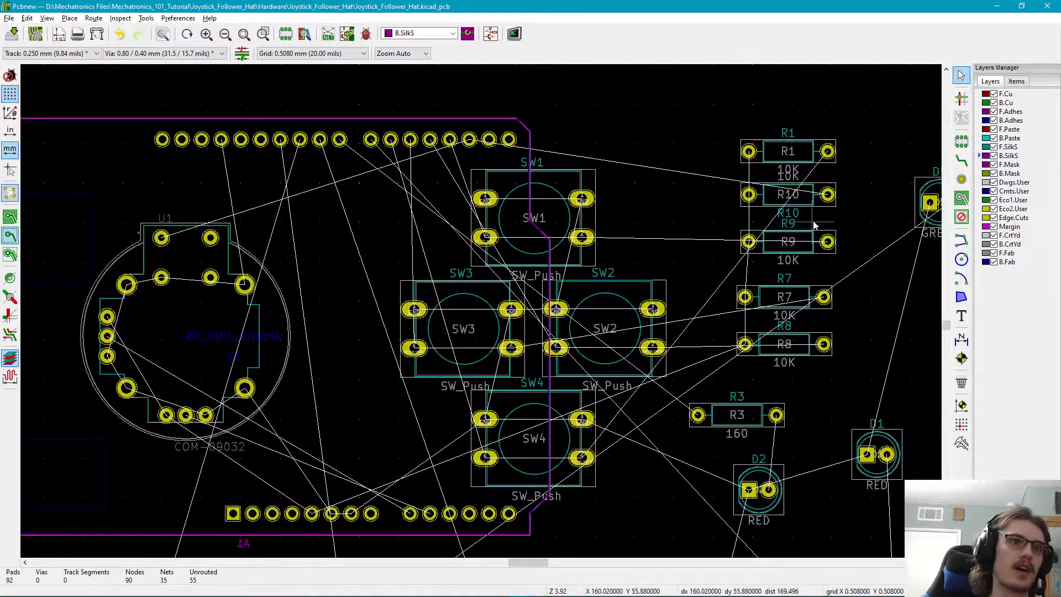
shift+scroll(689, 248, down, 5)
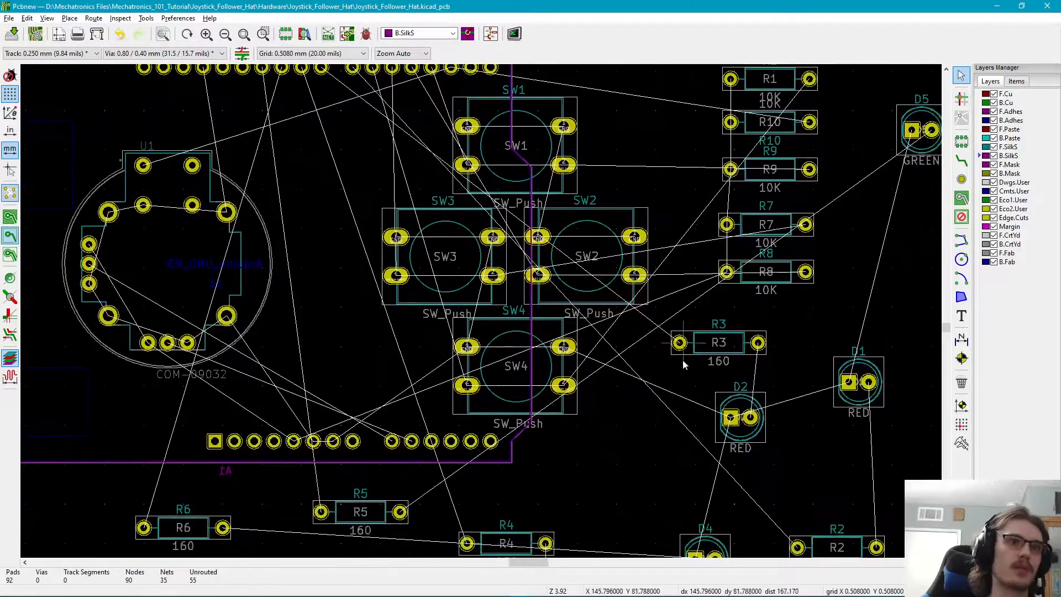
scroll(758, 254, down, 4)
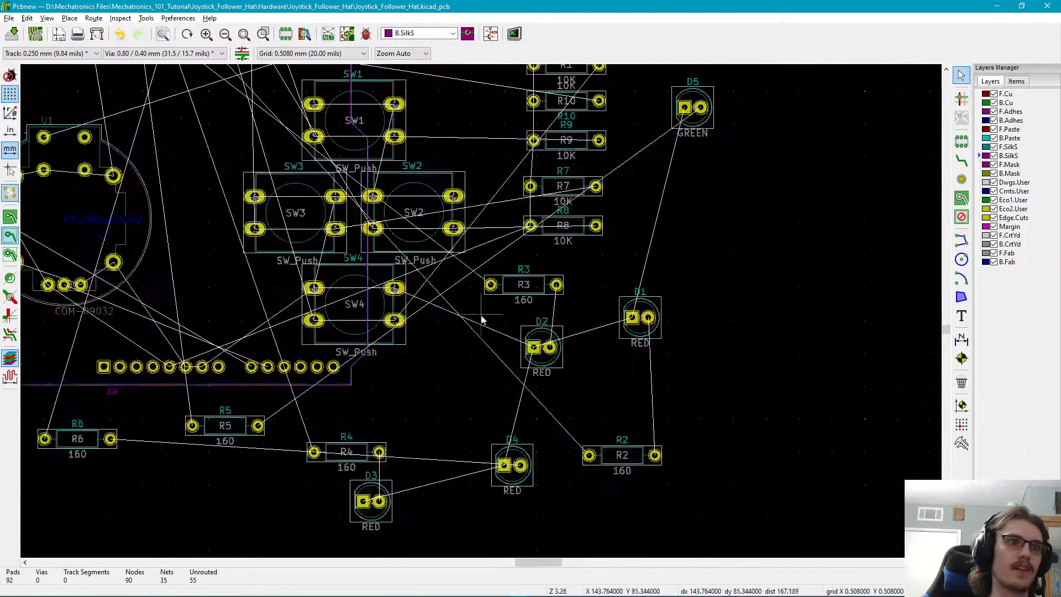
middle_drag(466, 311, 622, 335)
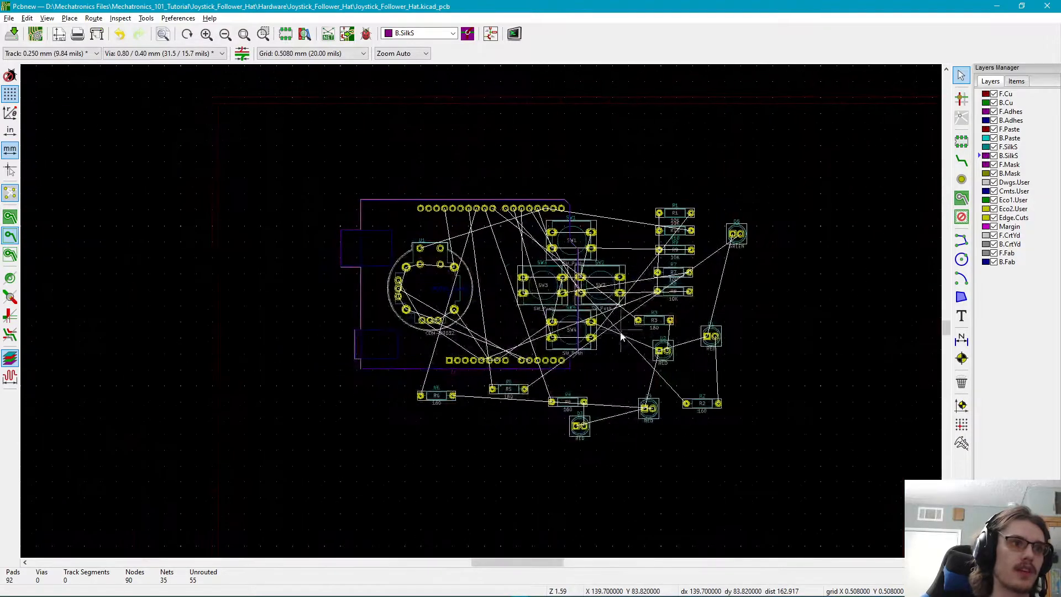
- Move the green LED D5 straight down beside the red LEDs near R2
click(733, 237)
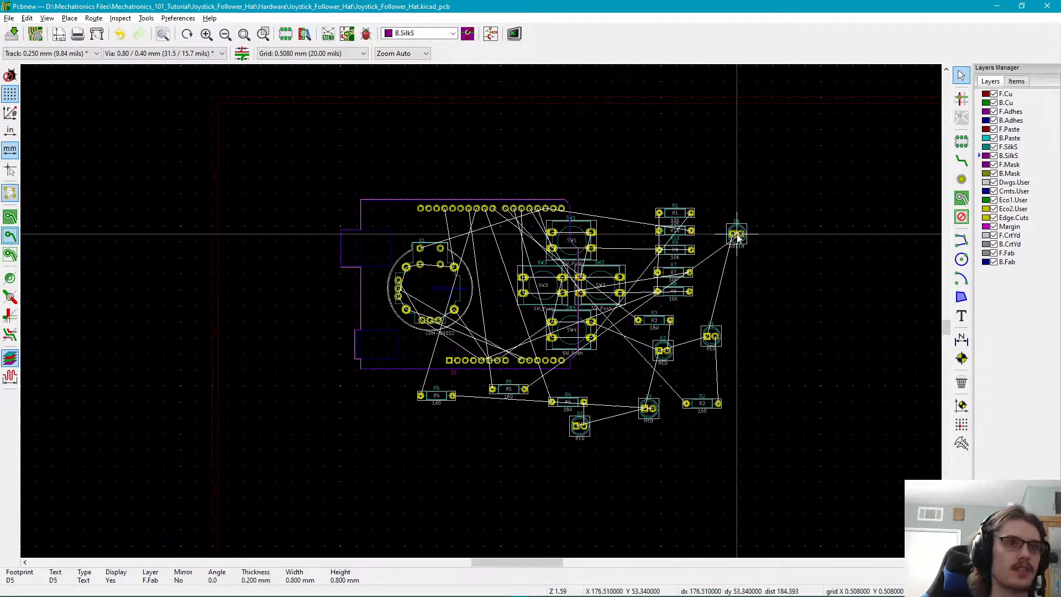
click(738, 261)
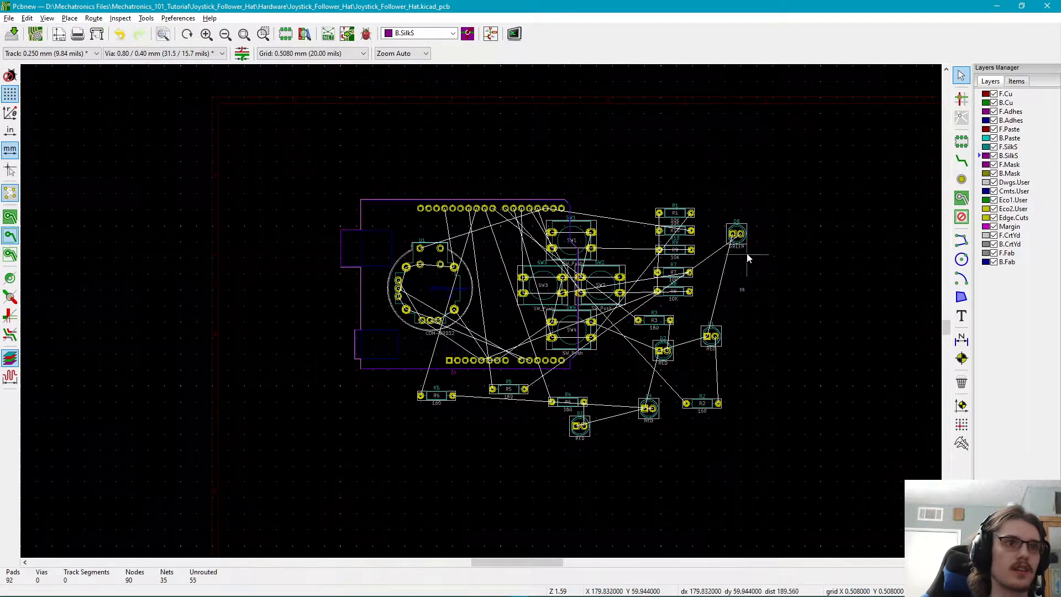
scroll(731, 234, up, 1)
click(485, 311)
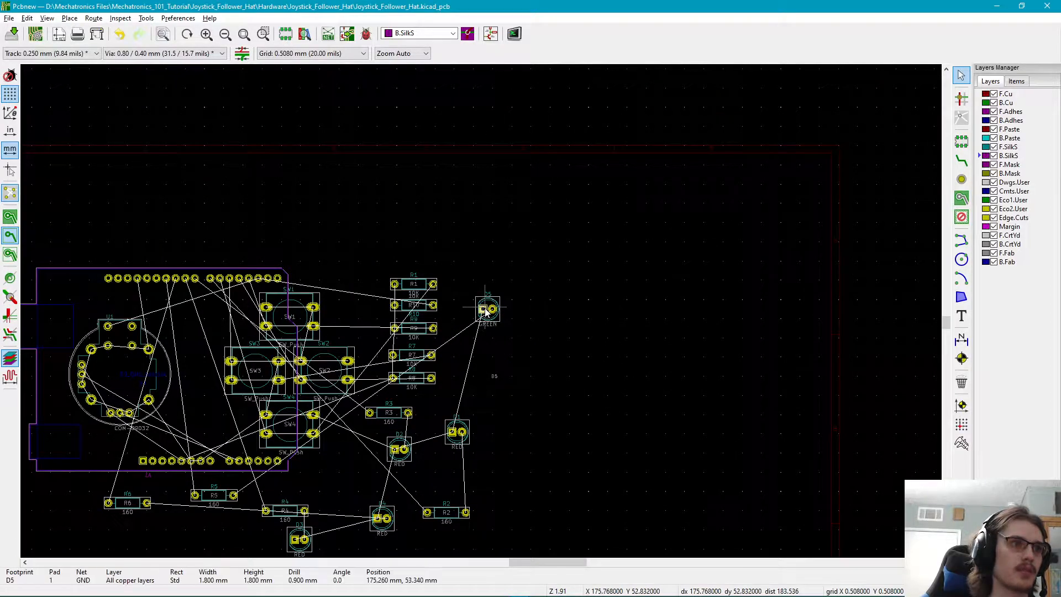
drag(485, 312, 486, 473)
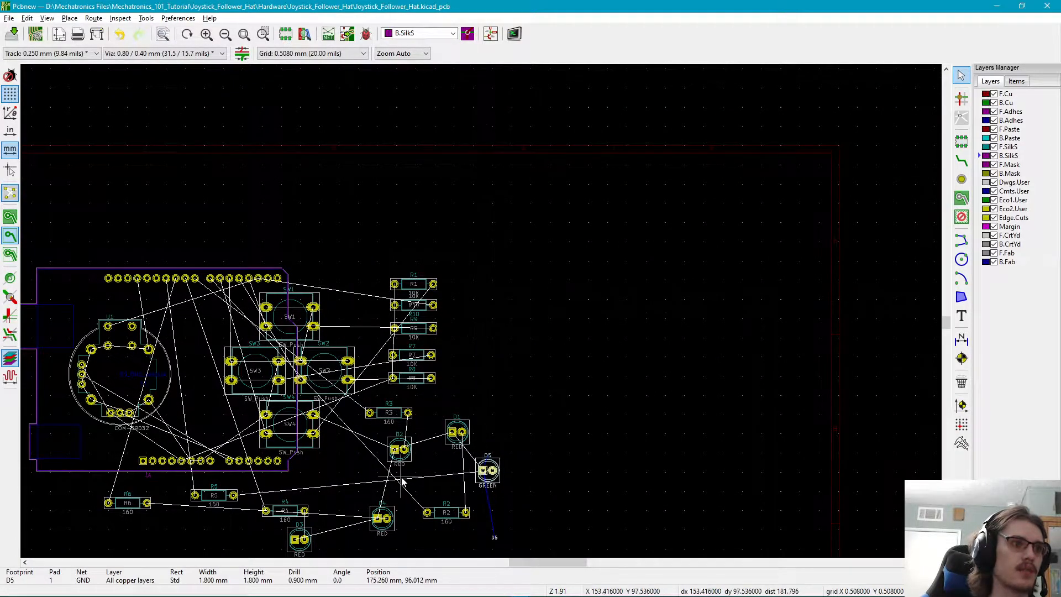
middle_drag(454, 536, 515, 474)
- Place D5's reference label right beside the green LED
scroll(515, 474, up, 4)
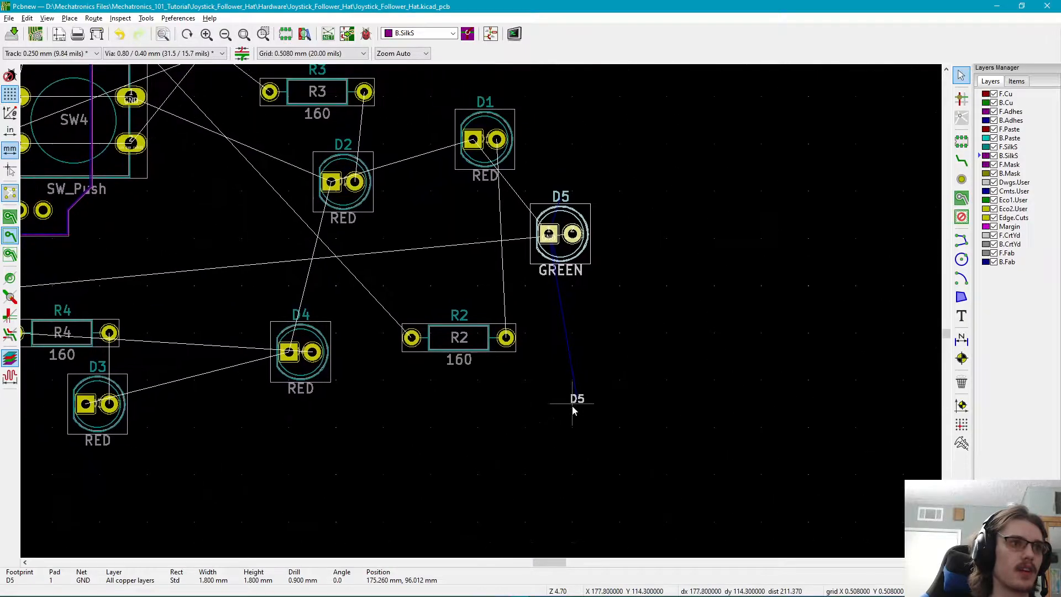
drag(577, 399, 516, 239)
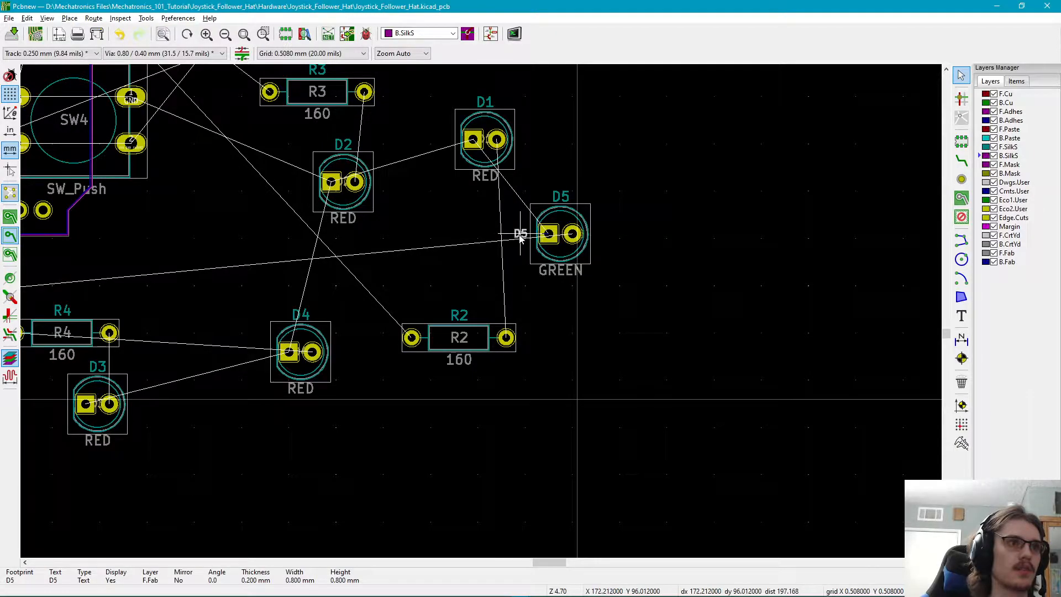
click(520, 238)
- Stack red LEDs D4 and D3 in a column directly below D2, between R4 and R2
middle_drag(547, 315, 645, 417)
scroll(482, 313, down, 2)
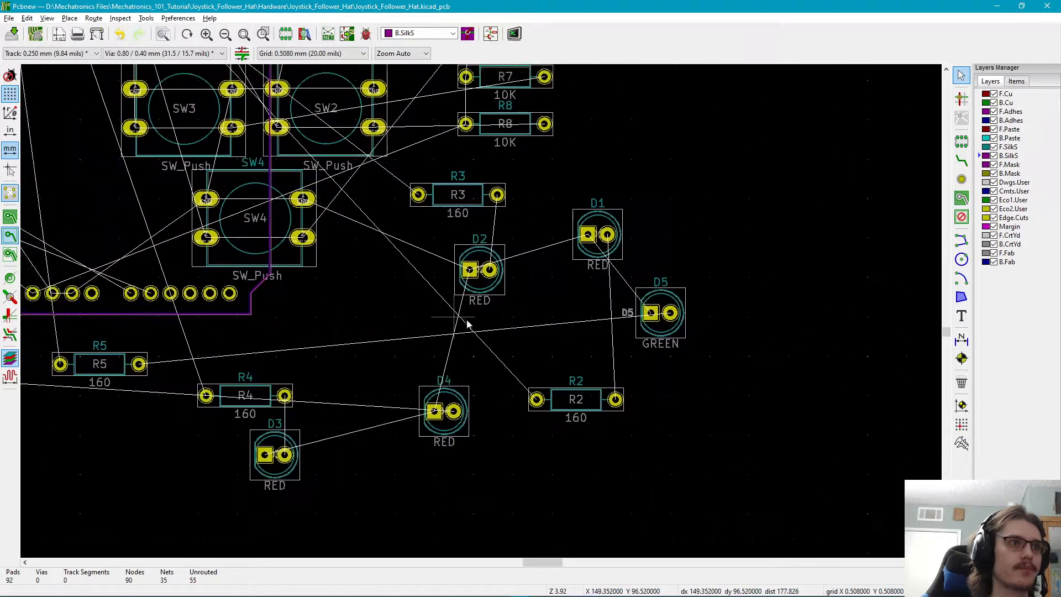
middle_drag(452, 319, 657, 355)
key(m)
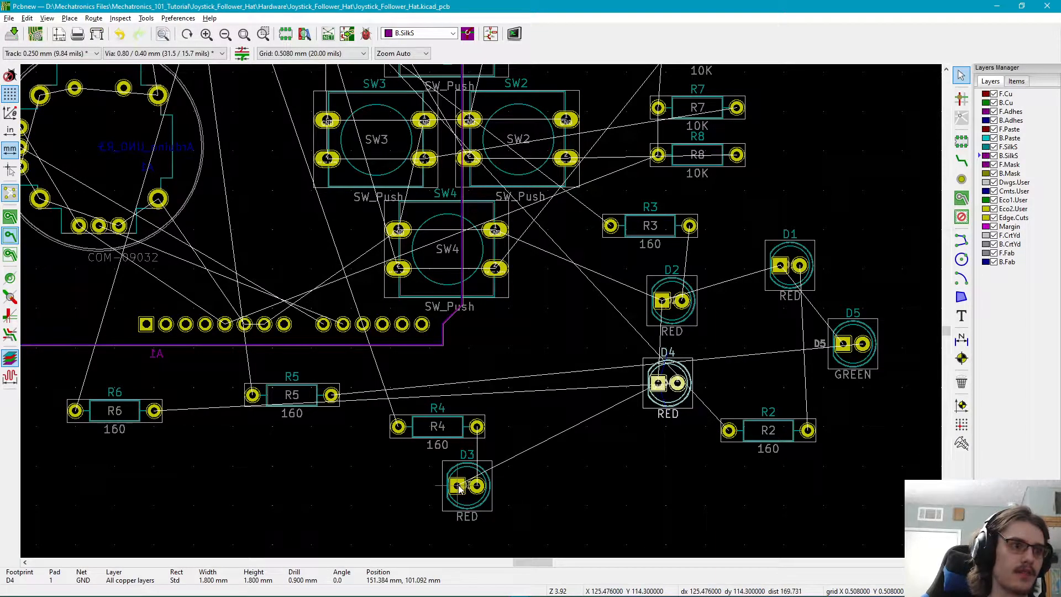
key(m)
click(654, 458)
scroll(480, 315, down, 4)
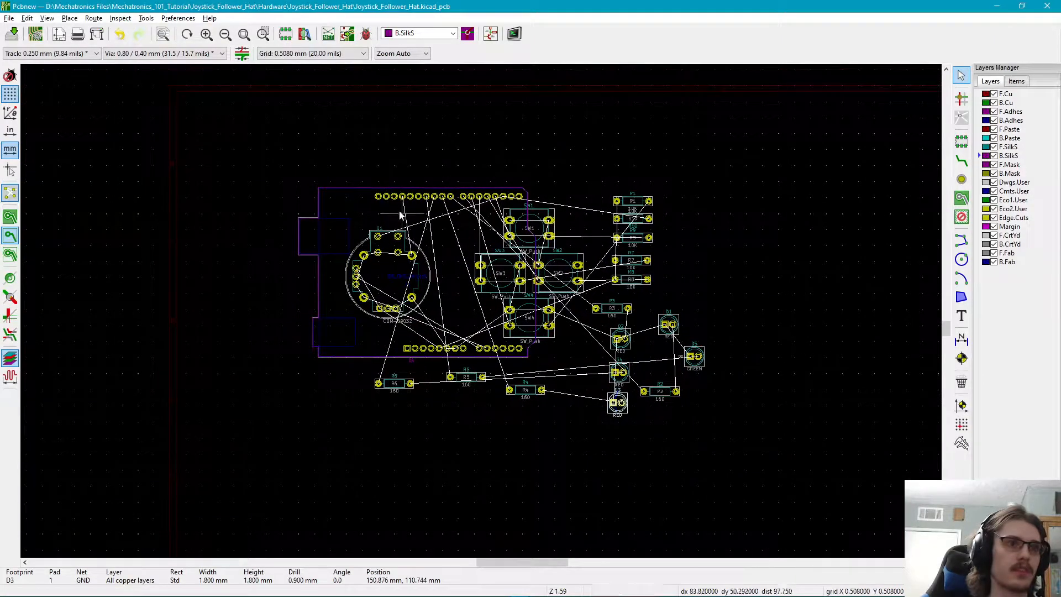
click(540, 401)
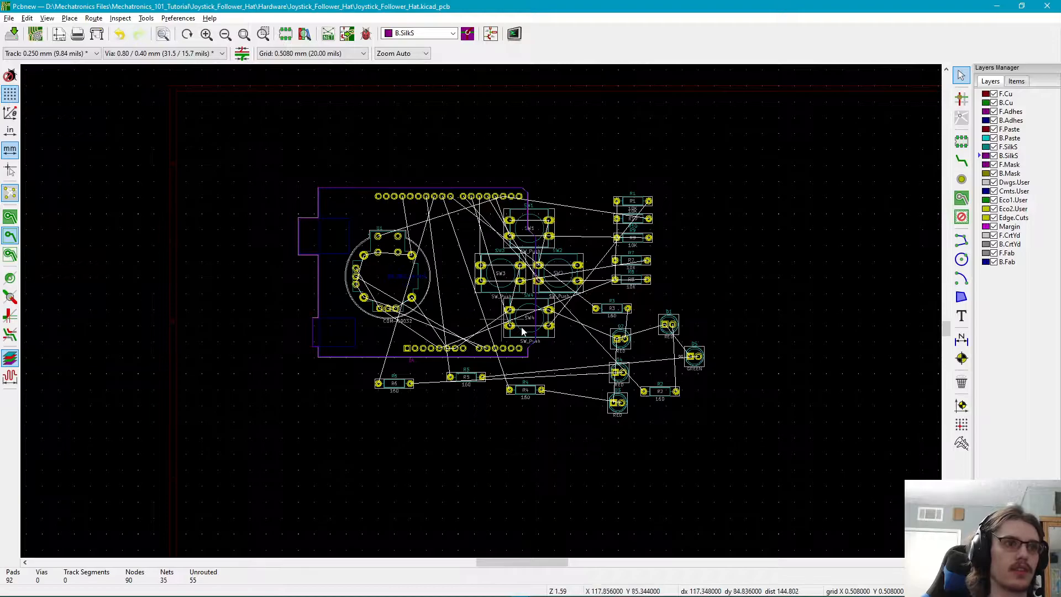
scroll(623, 371, up, 3)
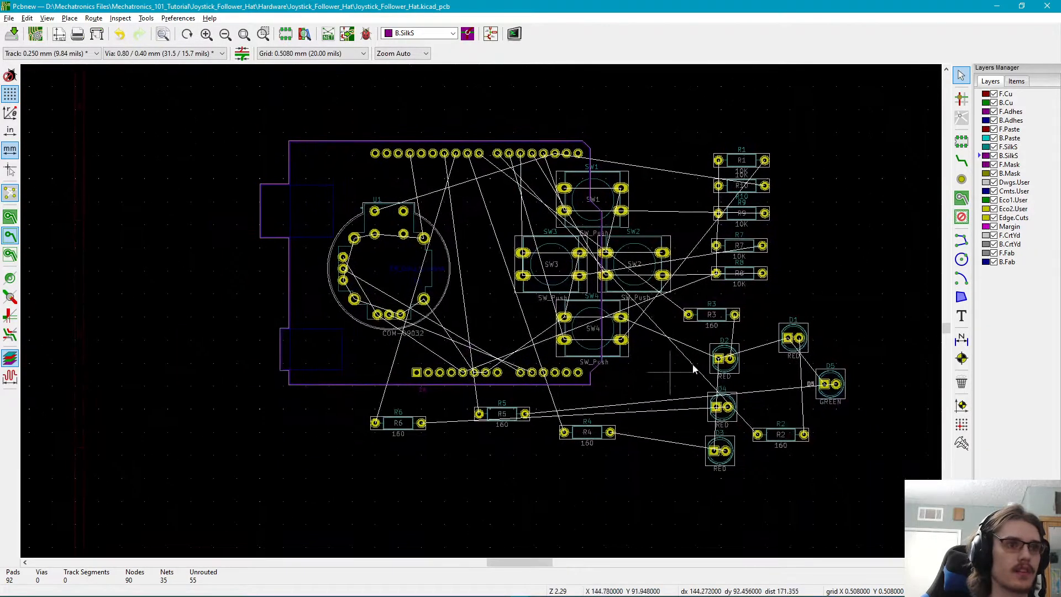
scroll(485, 318, up, 2)
middle_drag(678, 365, 657, 319)
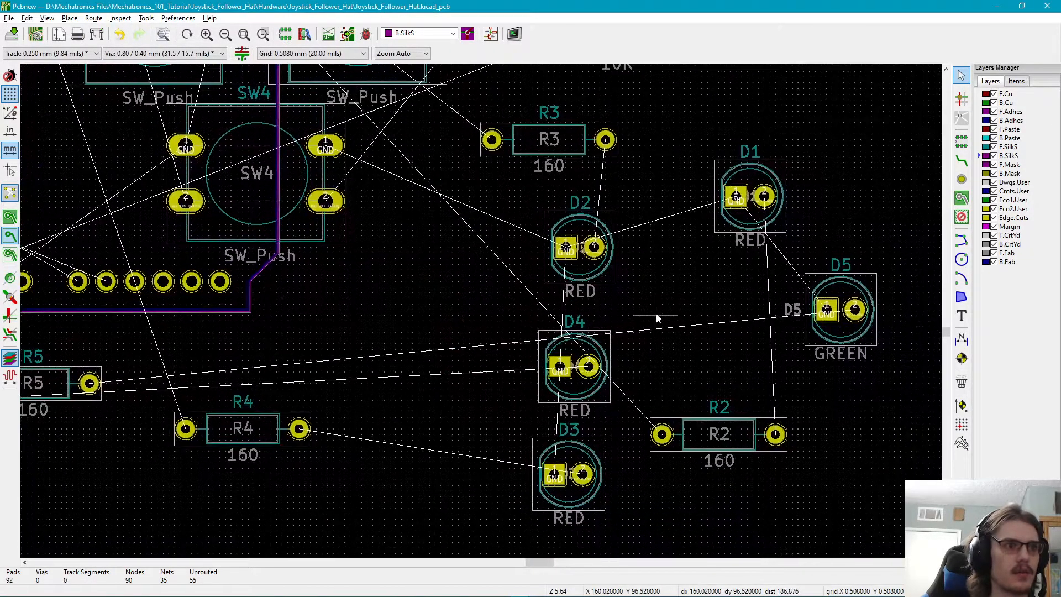
- Switch to Eeschema and zoom onto the Joystick_Follower_Hat schematic's LED and resistor section
key(alt+Tab)
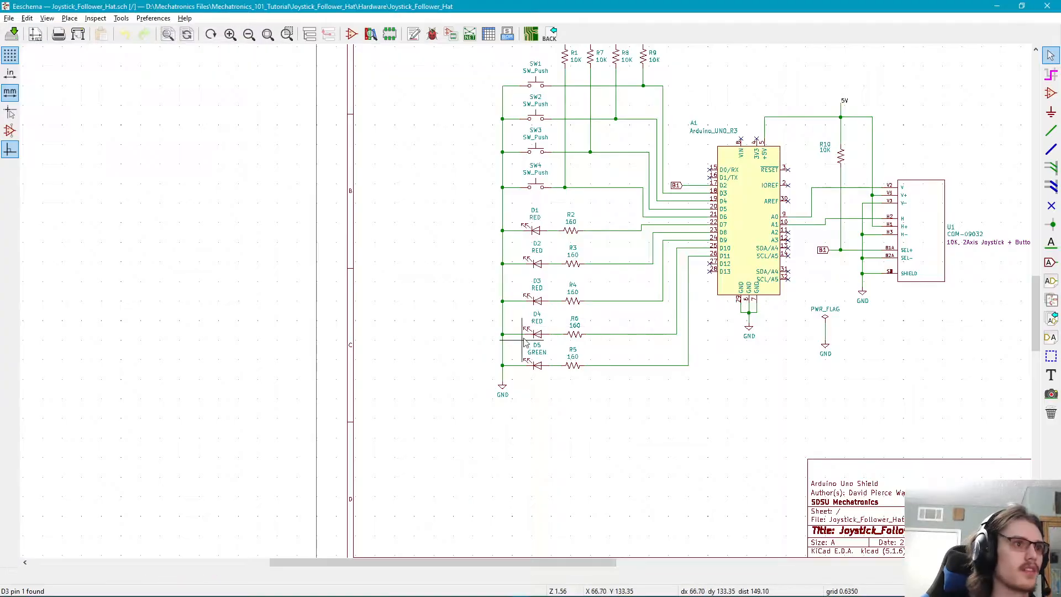
scroll(567, 243, up, 1)
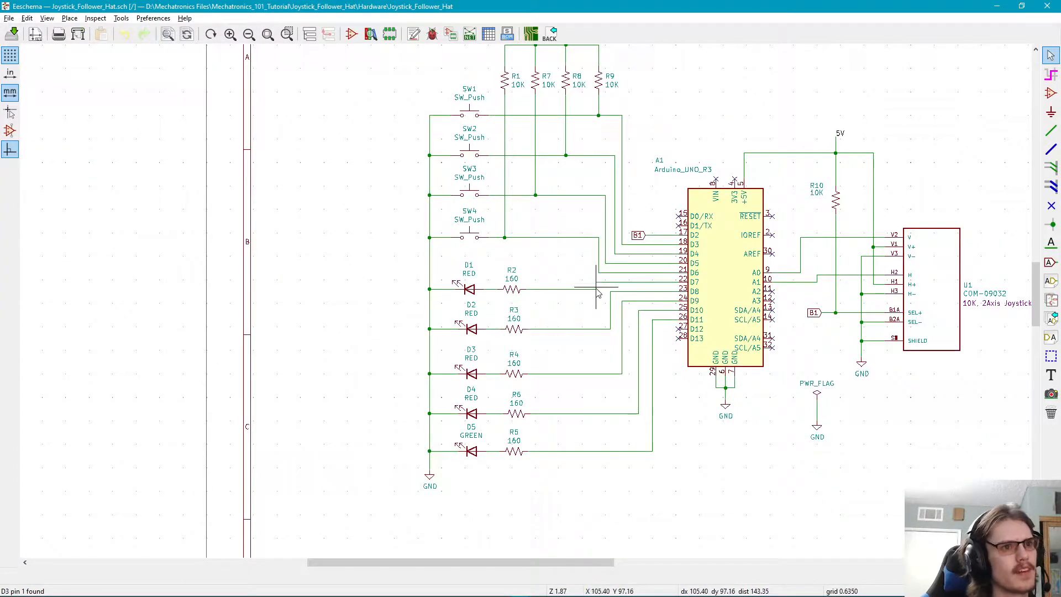
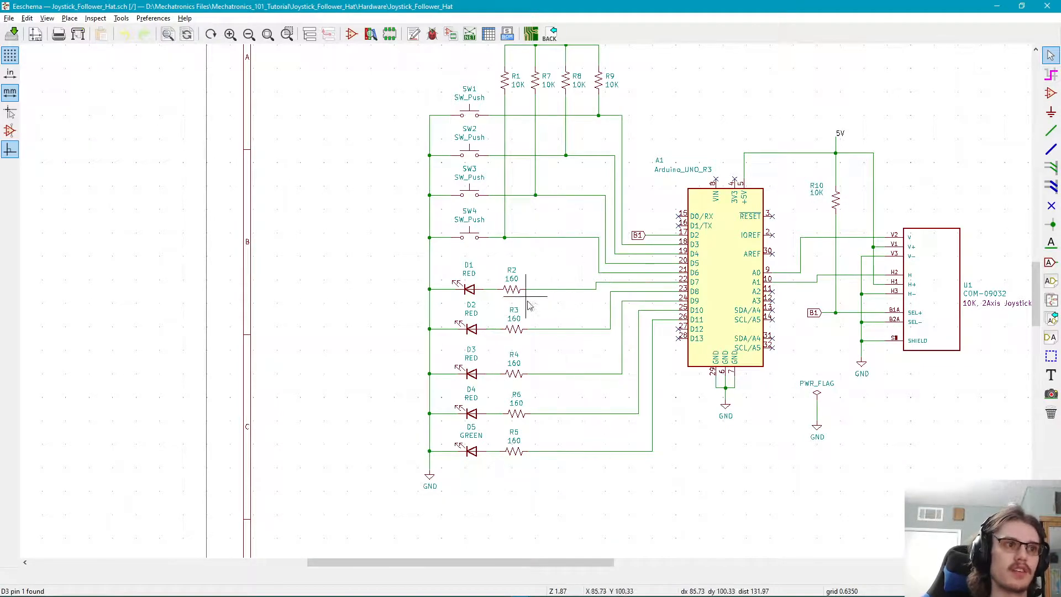
- Return from the schematic to the Joystick_Follower_Hat board layout in Pcbnew
key(alt+Tab)
- Zoom out to the whole board and check D1's pad net against the schematic wiring
scroll(479, 315, down, 4)
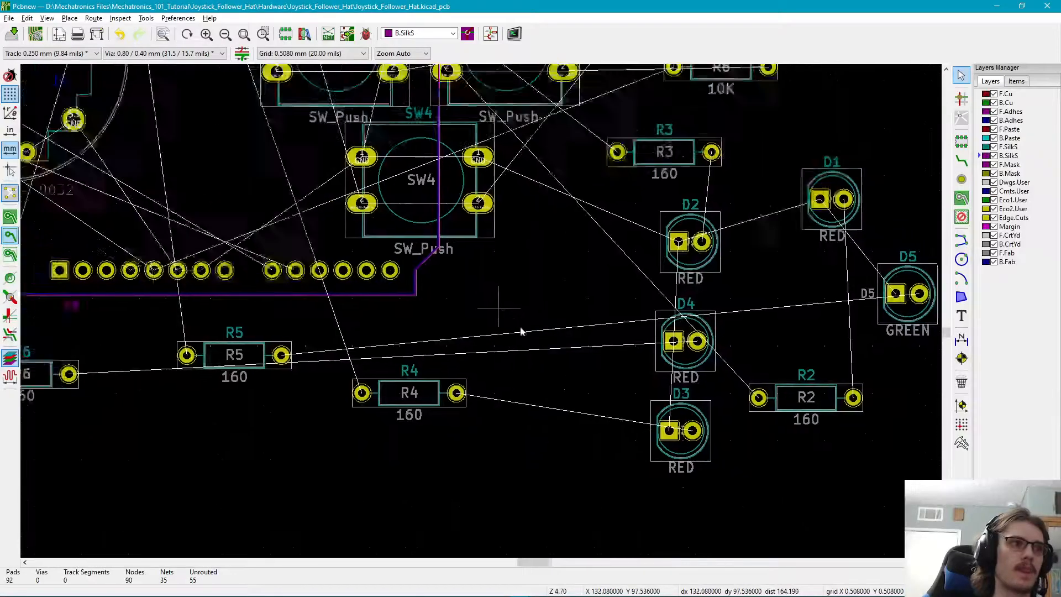
scroll(522, 343, down, 1)
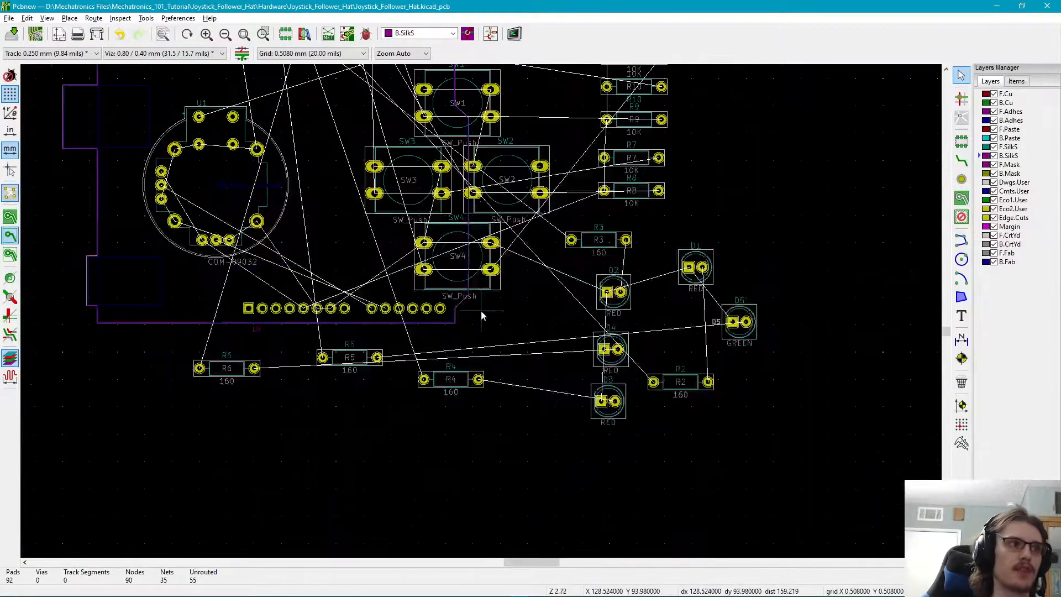
middle_drag(509, 300, 567, 359)
click(746, 328)
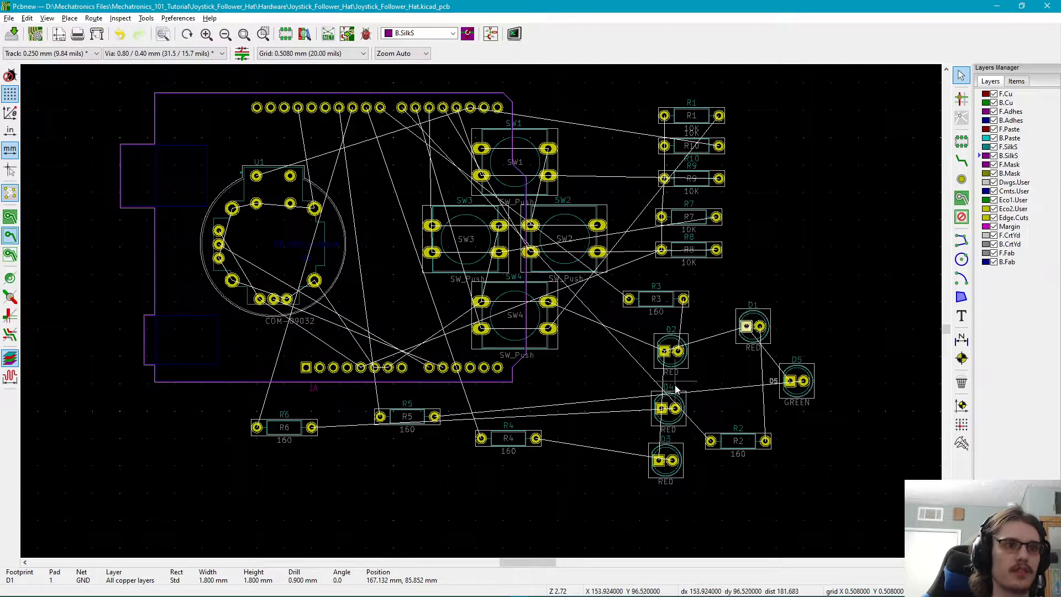
key(alt+Tab)
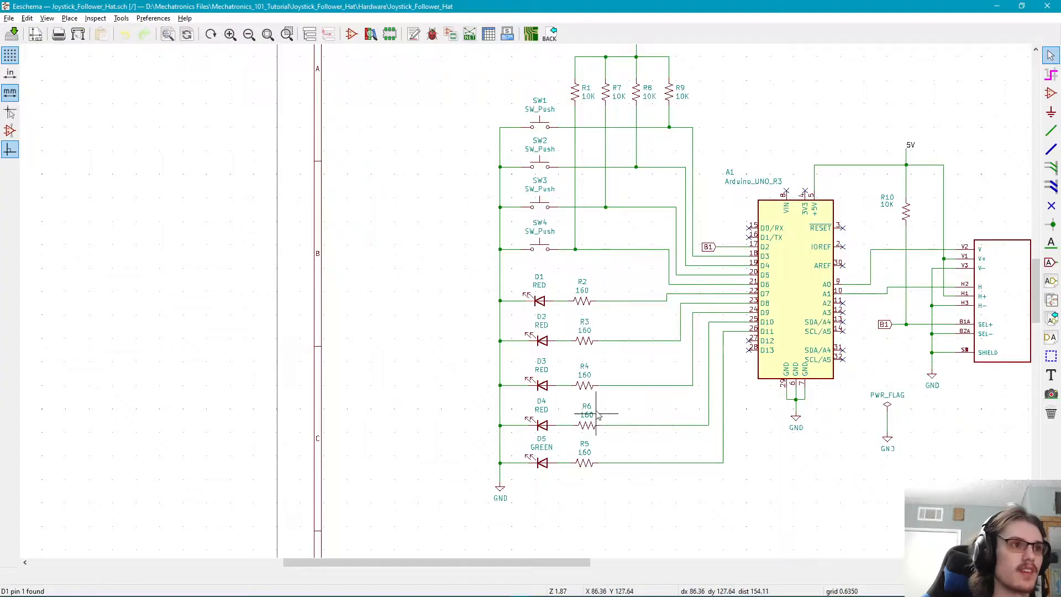
key(alt+Tab)
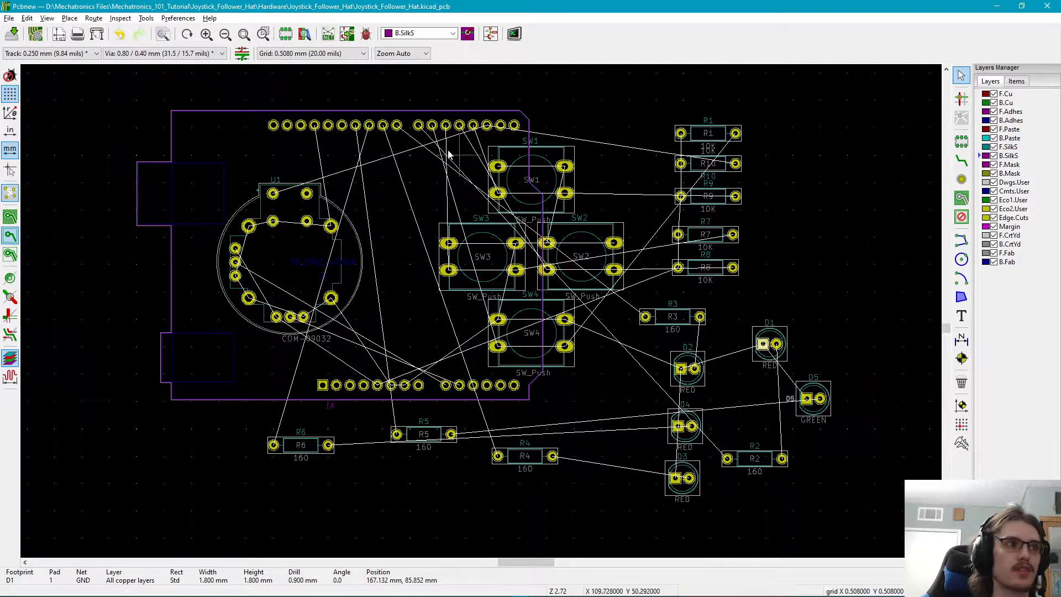
- Drag LED D1 onto the board above the joystick and LED D2 beside SW3
drag(768, 348, 288, 157)
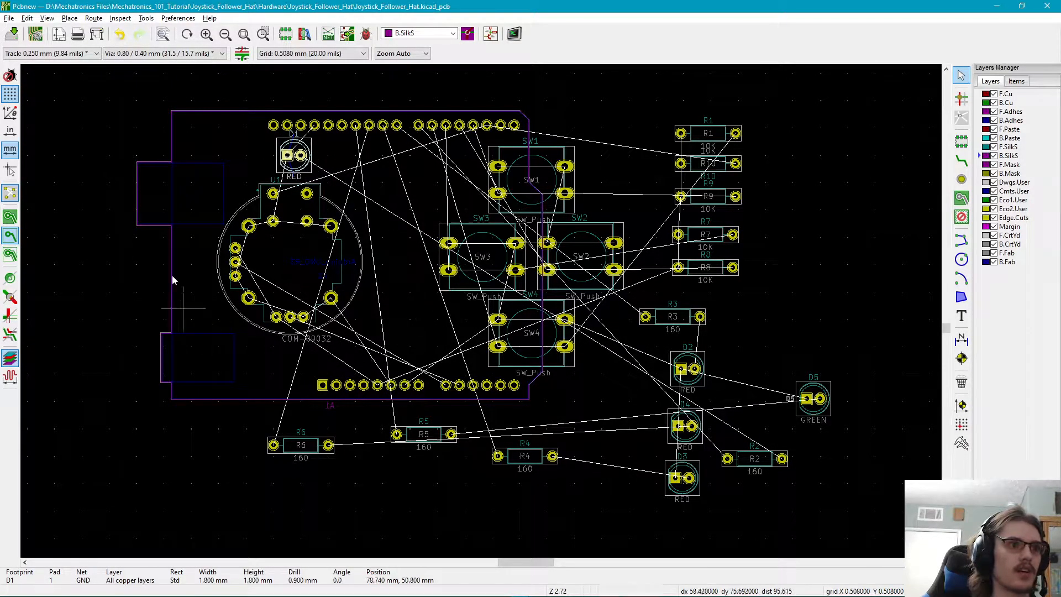
scroll(685, 425, up, 3)
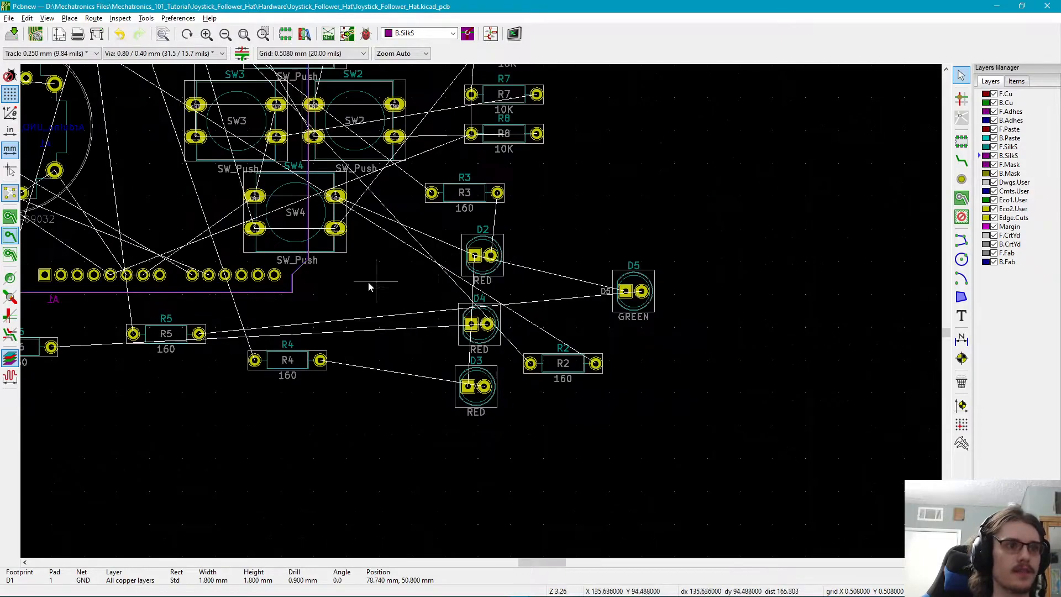
scroll(535, 341, down, 4)
scroll(541, 357, up, 1)
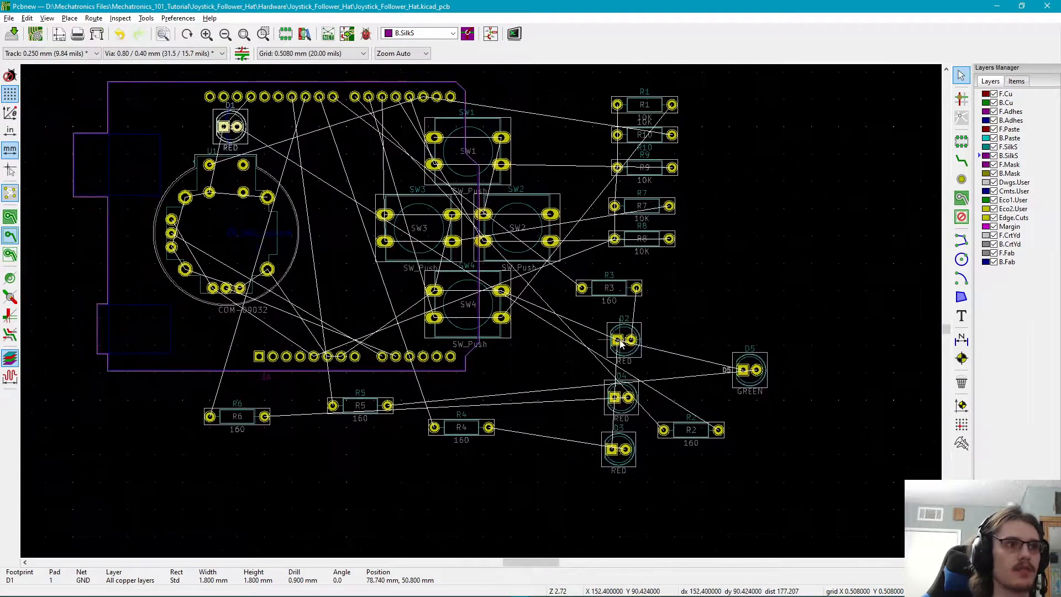
drag(617, 344, 316, 234)
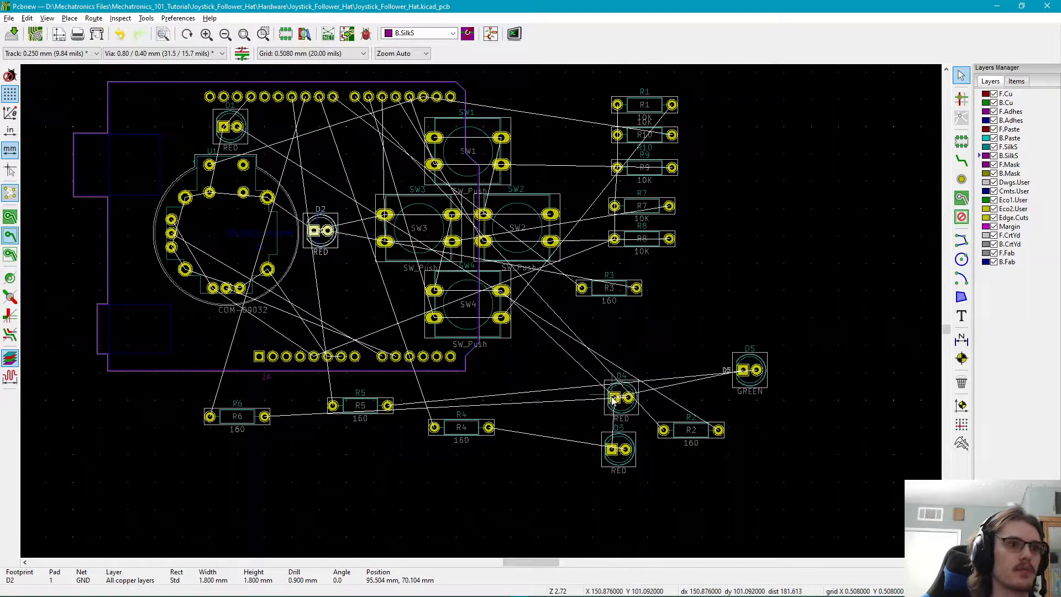
click(612, 451)
- Place LED D3 on the board's lower left and LED D4 left of the joystick
drag(612, 451, 218, 335)
middle_drag(593, 423, 686, 467)
click(705, 439)
drag(704, 439, 212, 277)
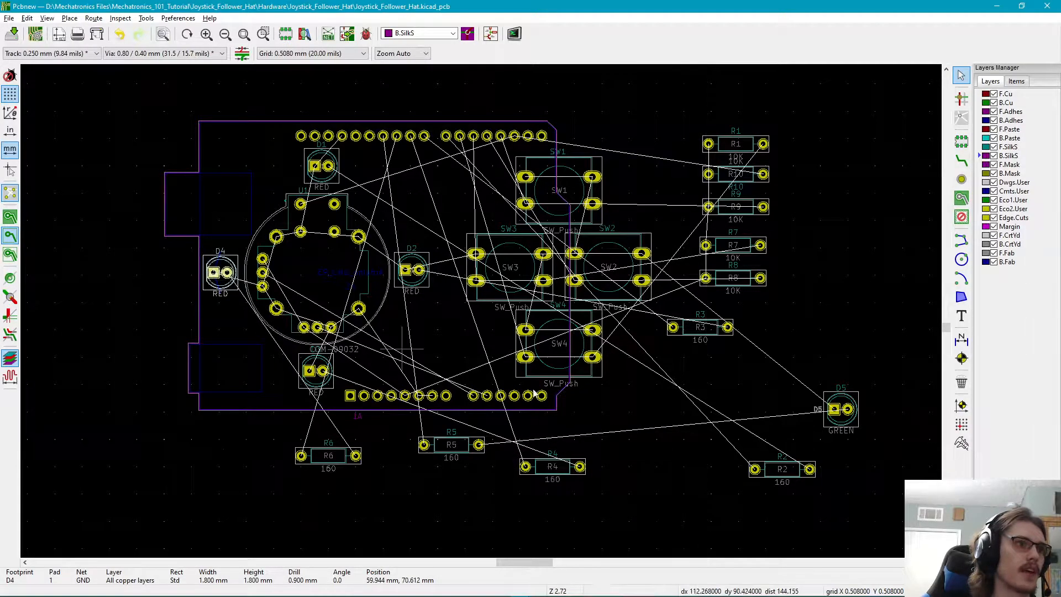
- Bring green LED D5 onto the board and drop it just left of D1
click(834, 415)
drag(834, 415, 401, 172)
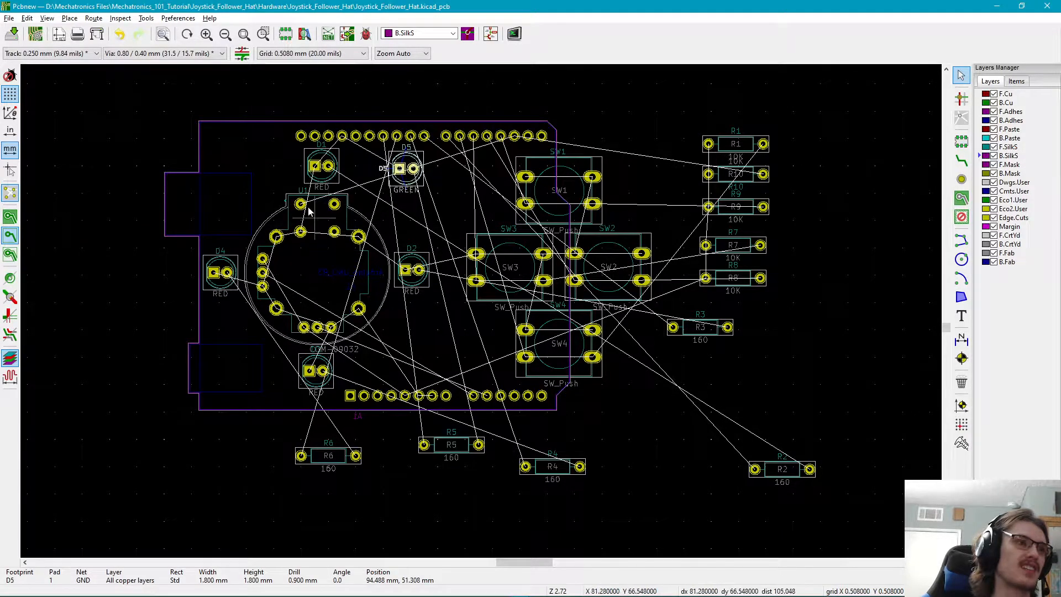
key(F4)
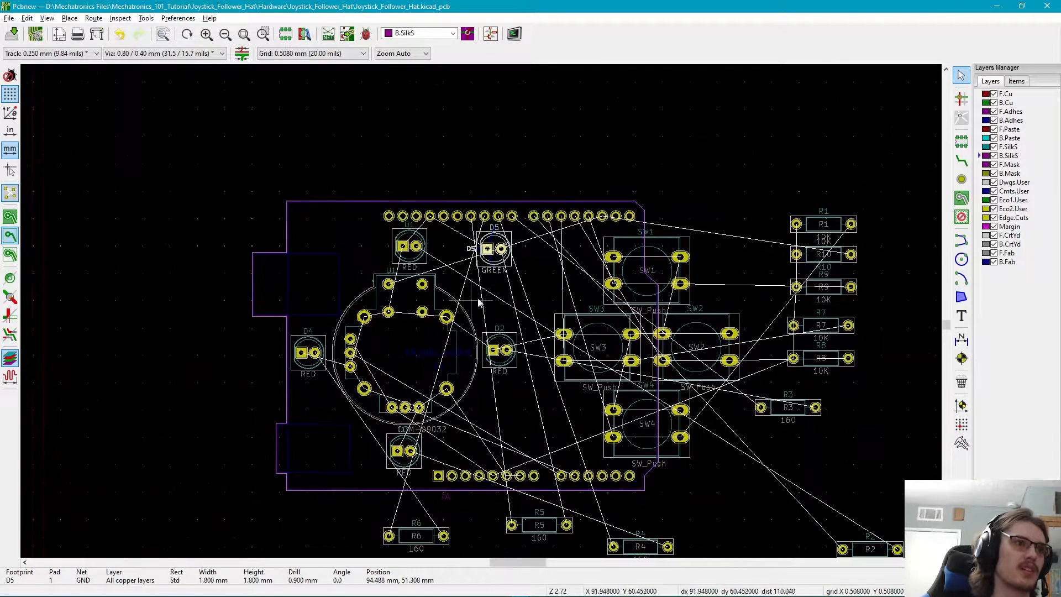
key(m)
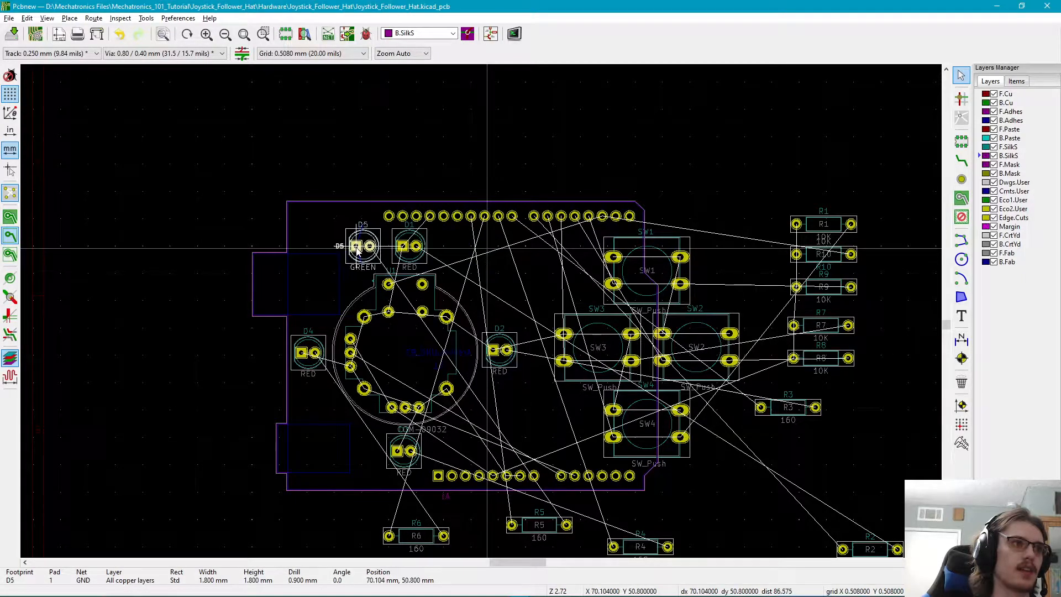
click(357, 248)
click(521, 248)
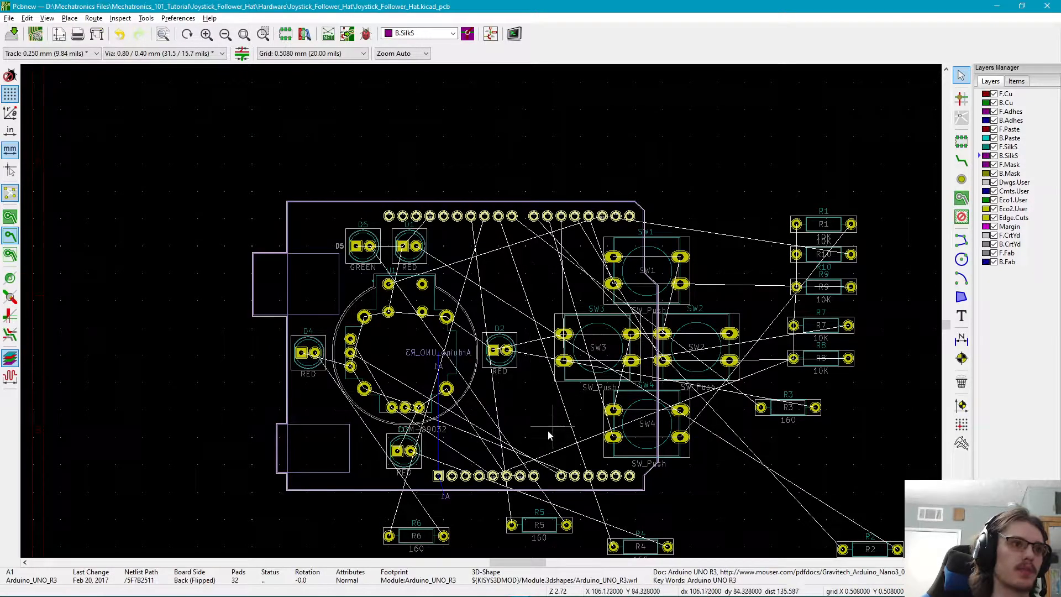
middle_drag(506, 367, 548, 336)
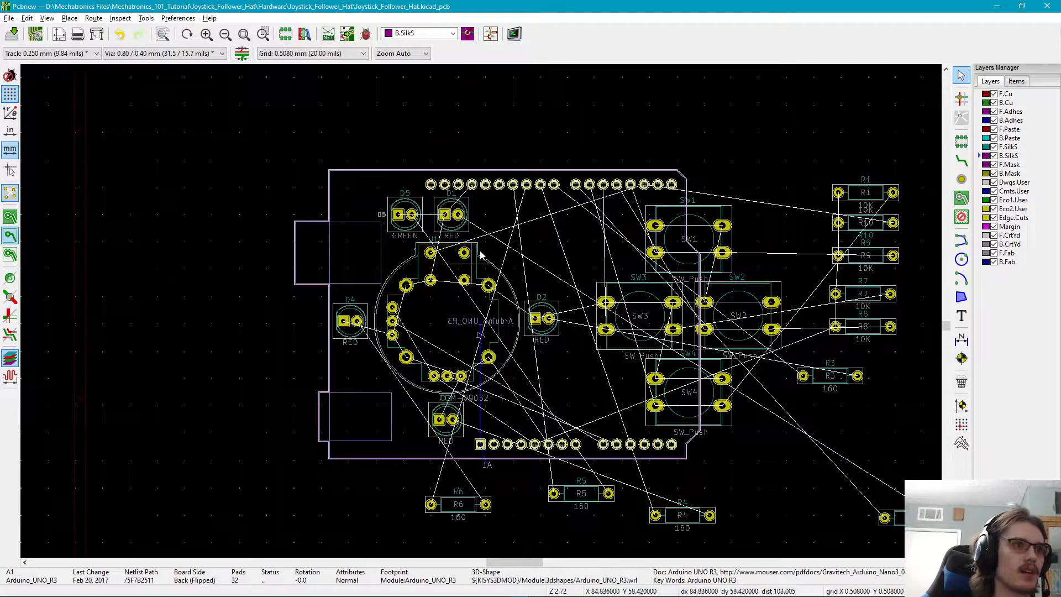
middle_drag(458, 345, 501, 256)
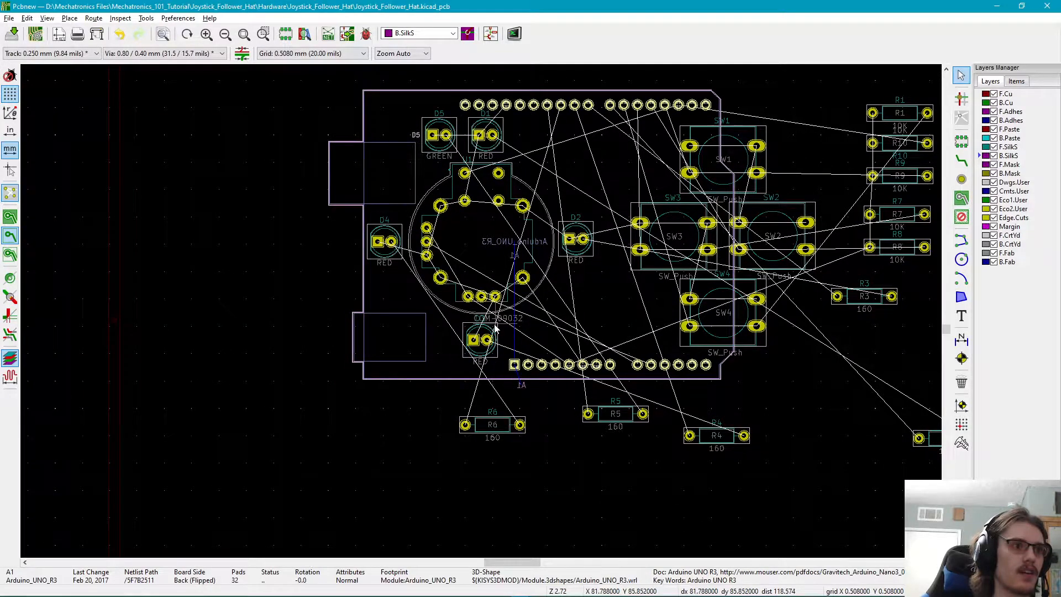
middle_drag(628, 450, 533, 485)
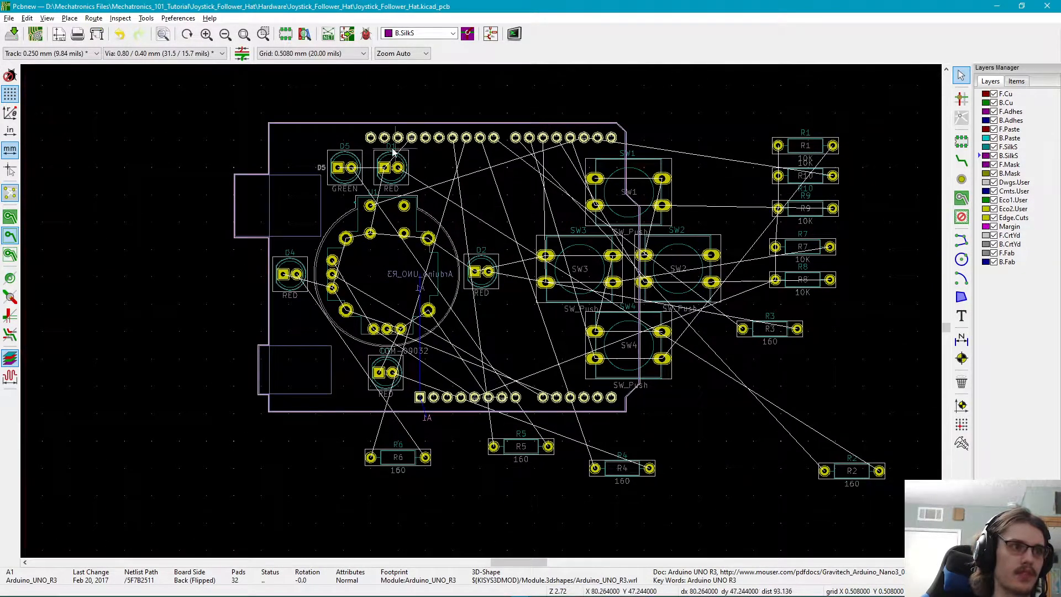
middle_drag(463, 356, 638, 443)
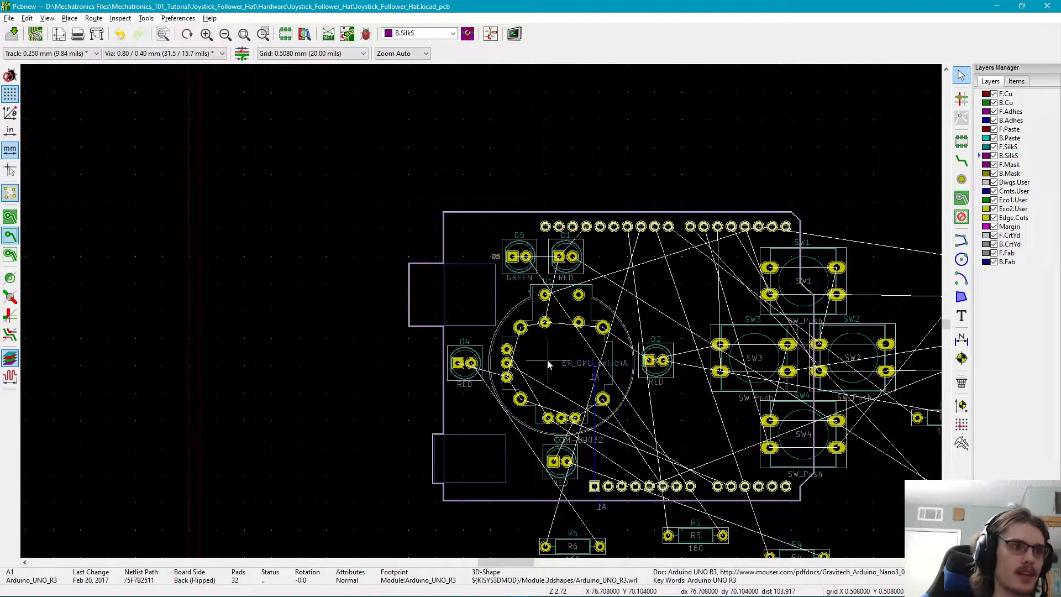
scroll(549, 361, up, 4)
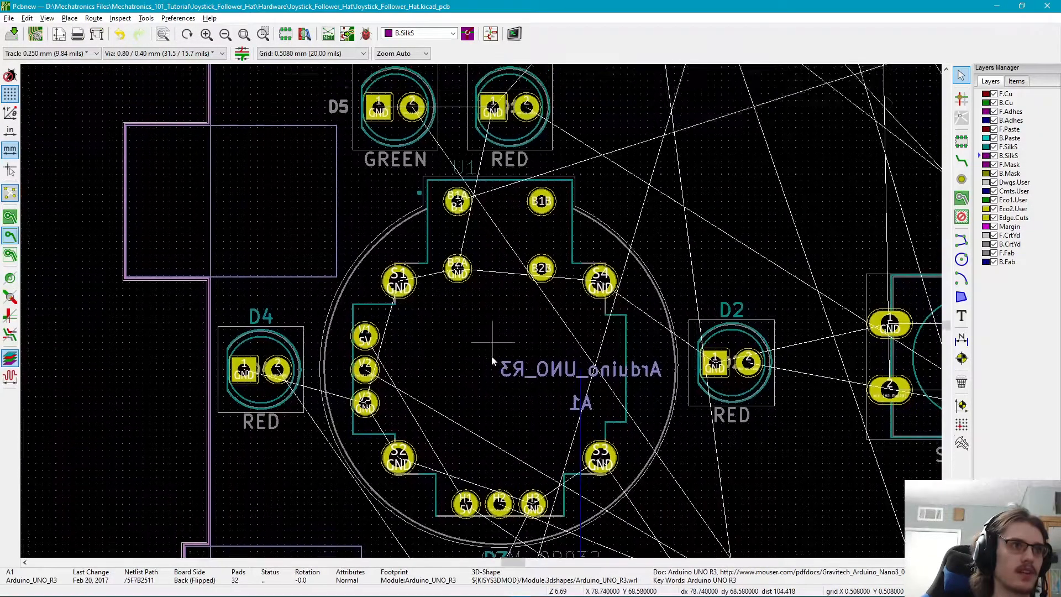
middle_drag(492, 353, 500, 452)
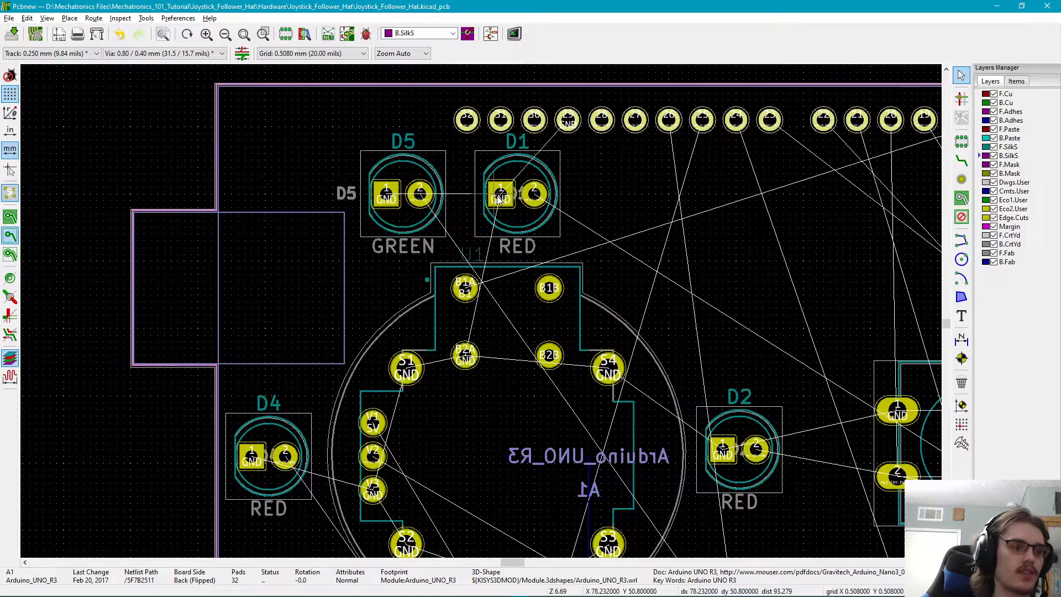
middle_drag(296, 451, 382, 346)
middle_drag(518, 352, 510, 329)
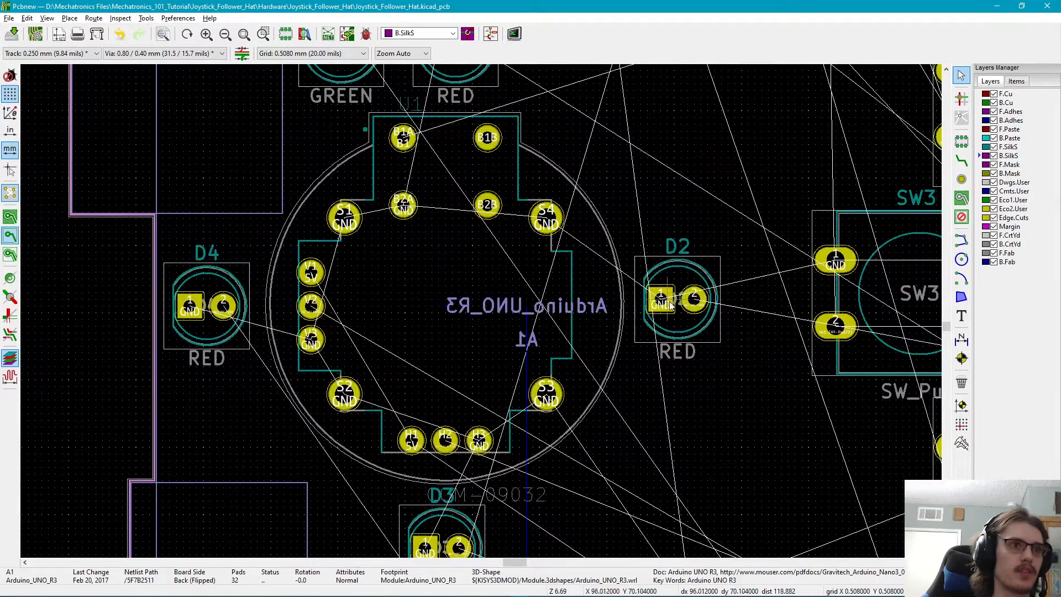
click(695, 301)
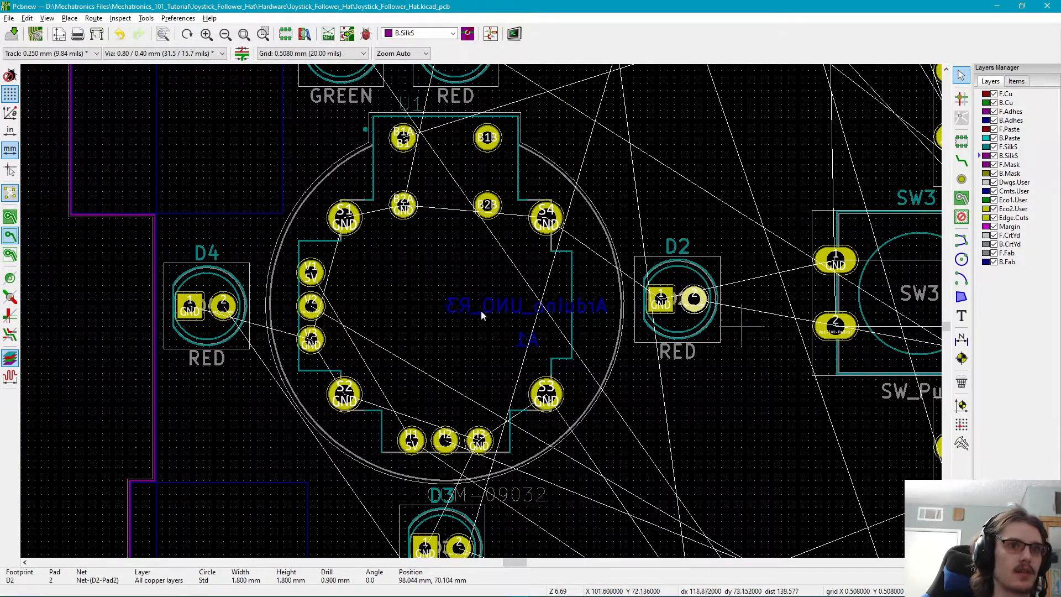
scroll(752, 326, up, 1)
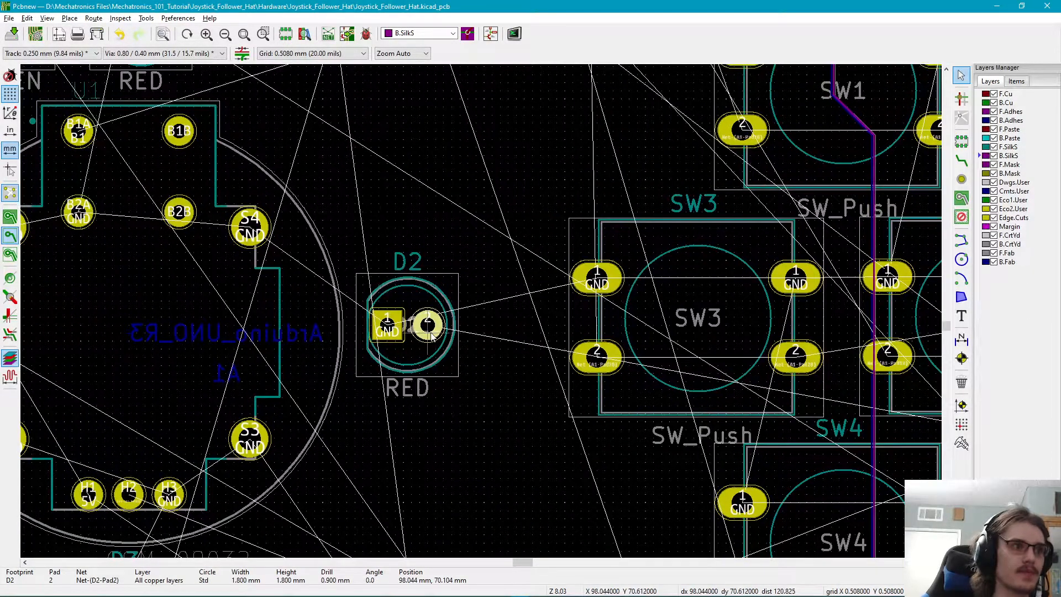
middle_drag(430, 313, 490, 290)
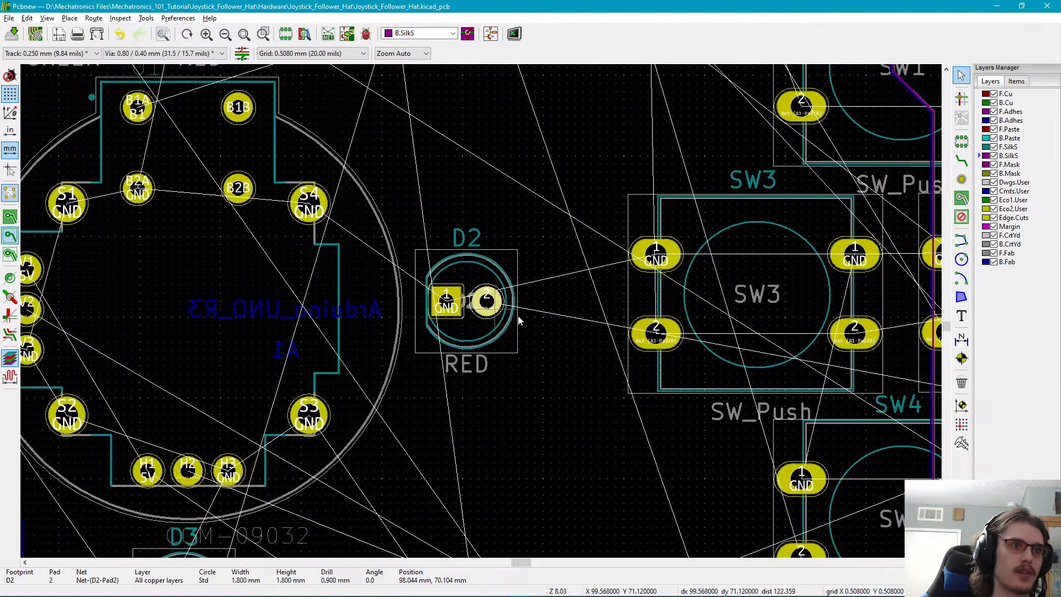
click(656, 335)
scroll(482, 314, down, 1)
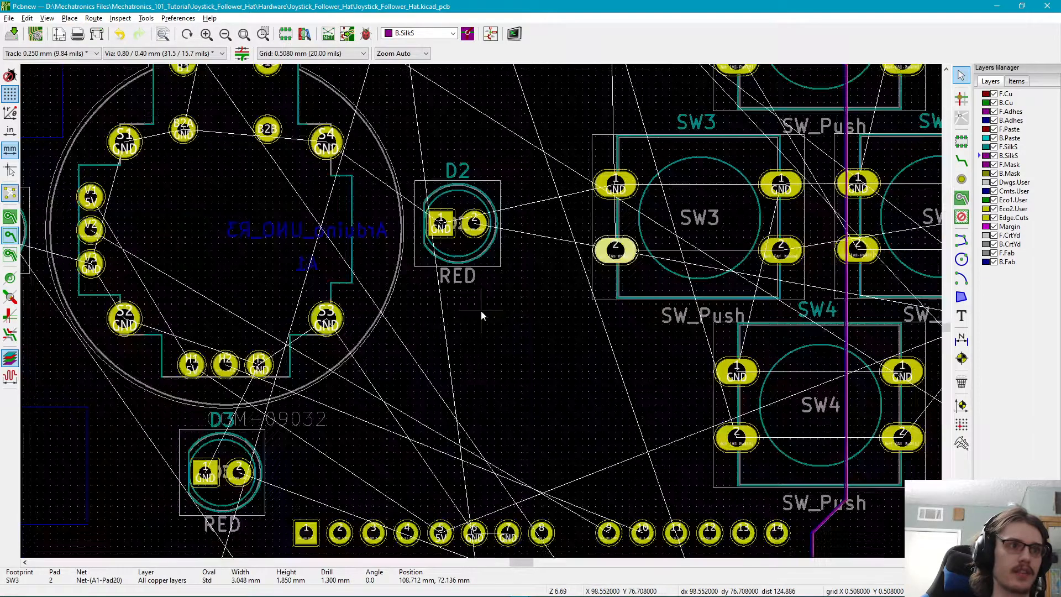
middle_drag(428, 308, 594, 323)
scroll(562, 362, down, 1)
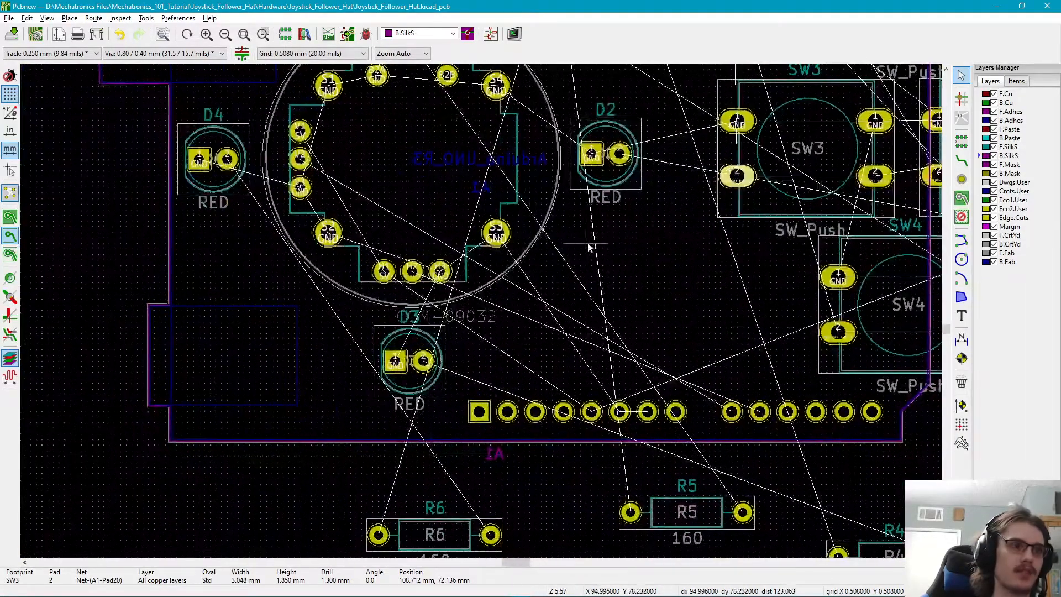
click(424, 361)
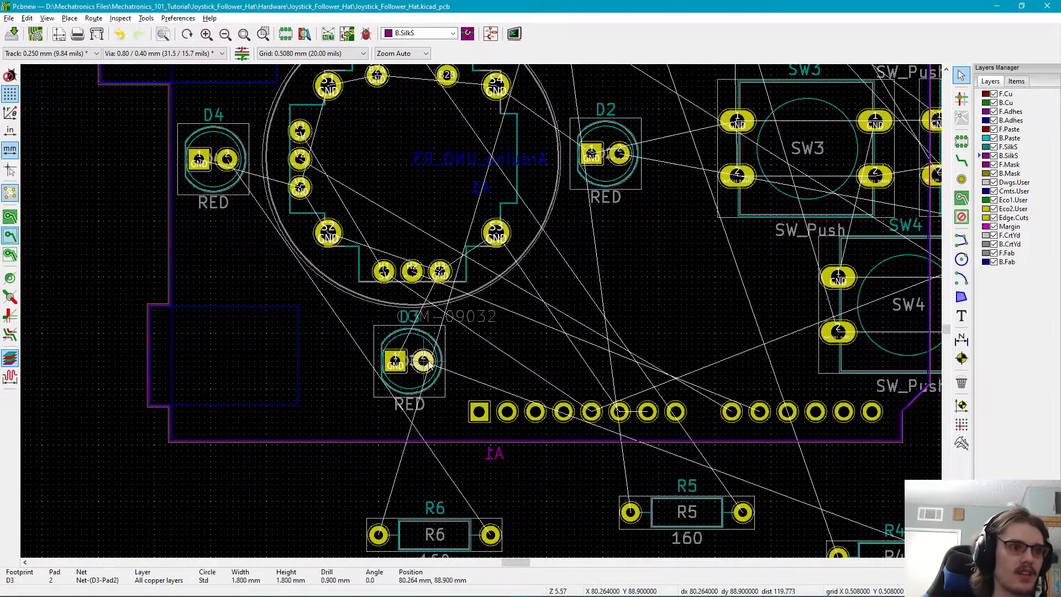
middle_drag(517, 395, 383, 274)
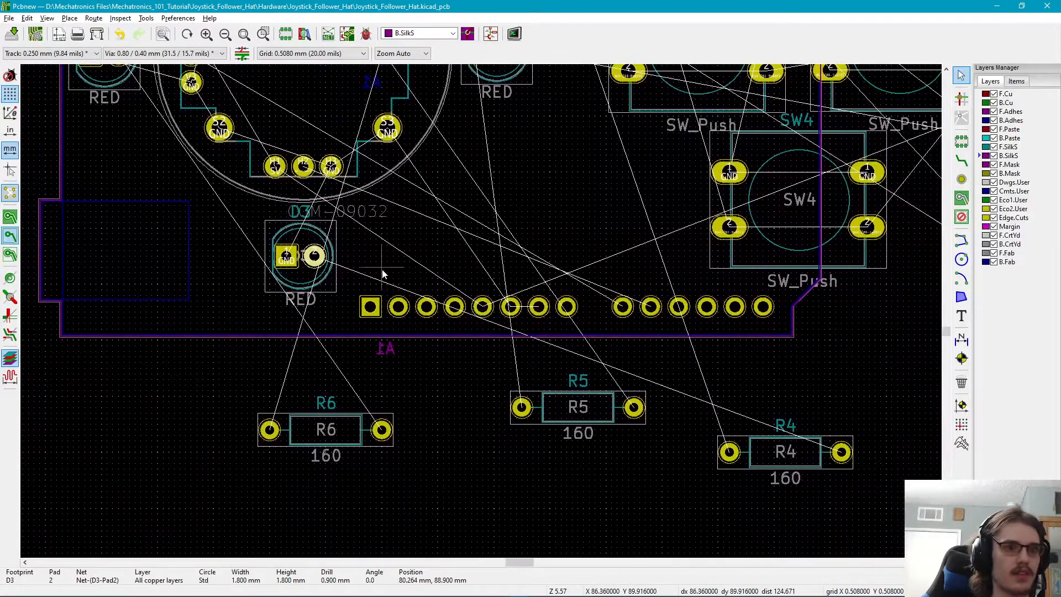
click(850, 462)
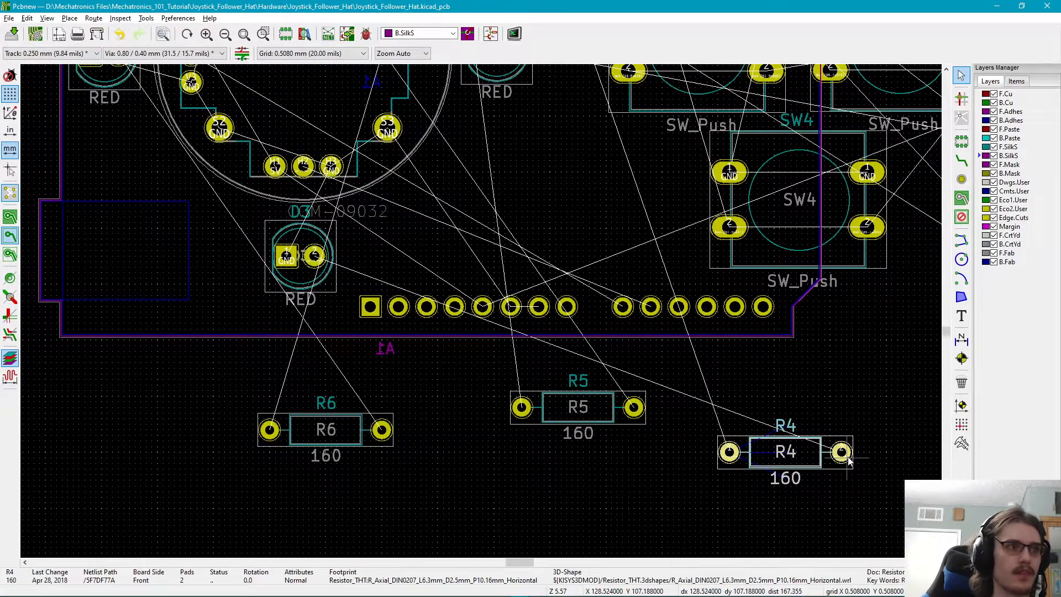
key(m)
click(139, 389)
middle_drag(263, 268, 417, 362)
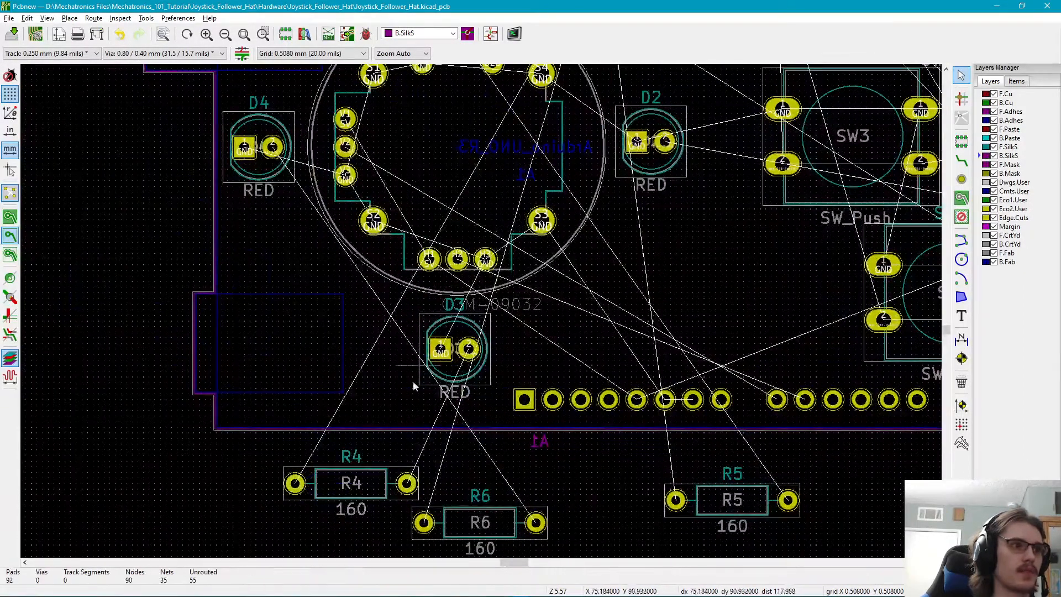
middle_drag(687, 269, 691, 464)
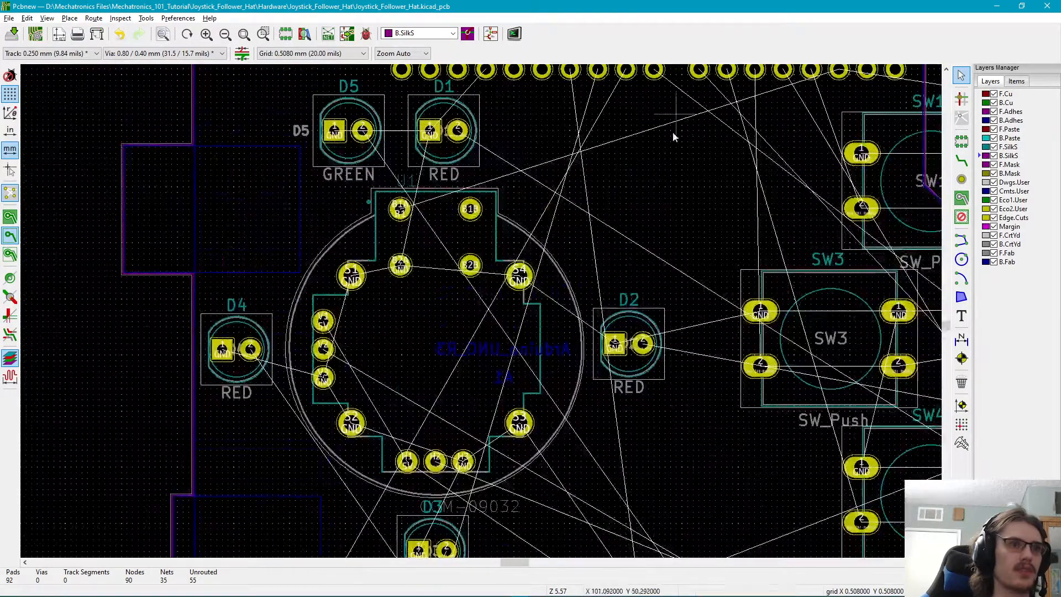
middle_drag(706, 354, 709, 254)
middle_drag(328, 267, 480, 324)
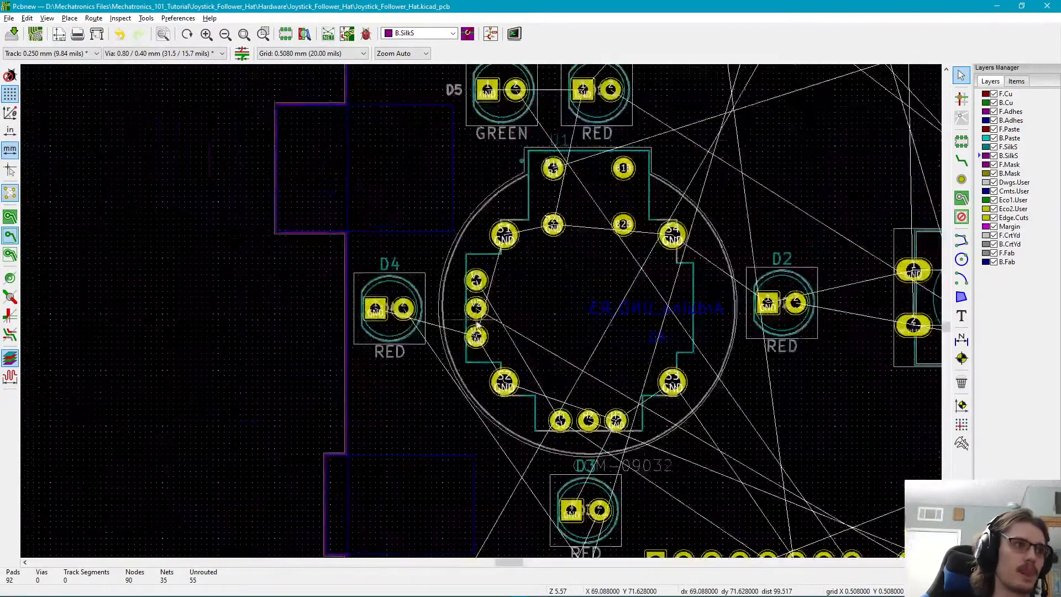
click(402, 307)
middle_drag(426, 357, 390, 416)
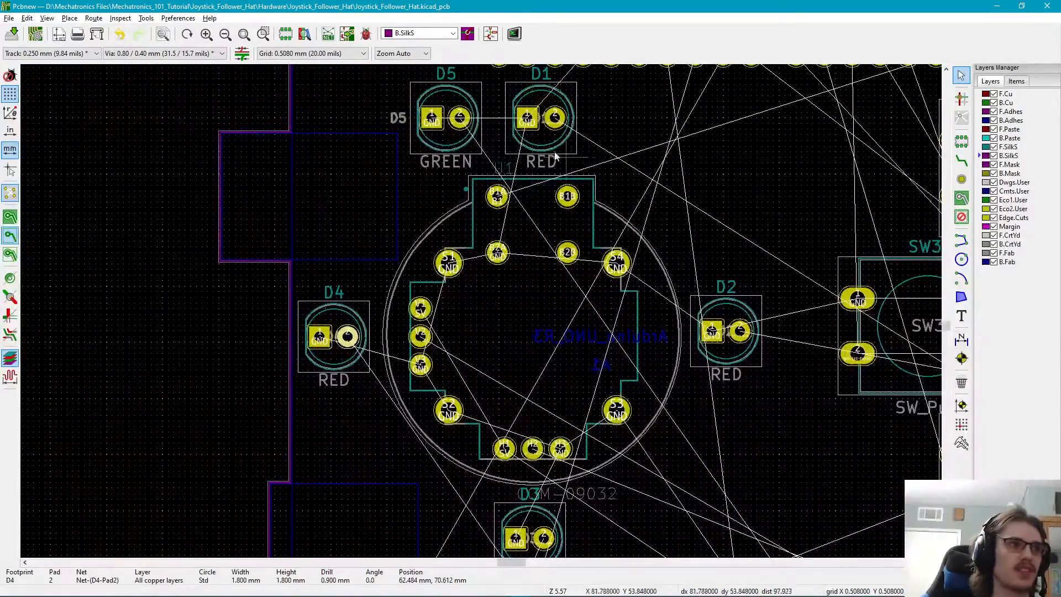
middle_drag(523, 164, 496, 320)
click(433, 273)
middle_drag(610, 323, 542, 286)
scroll(542, 287, down, 3)
middle_drag(480, 365, 502, 353)
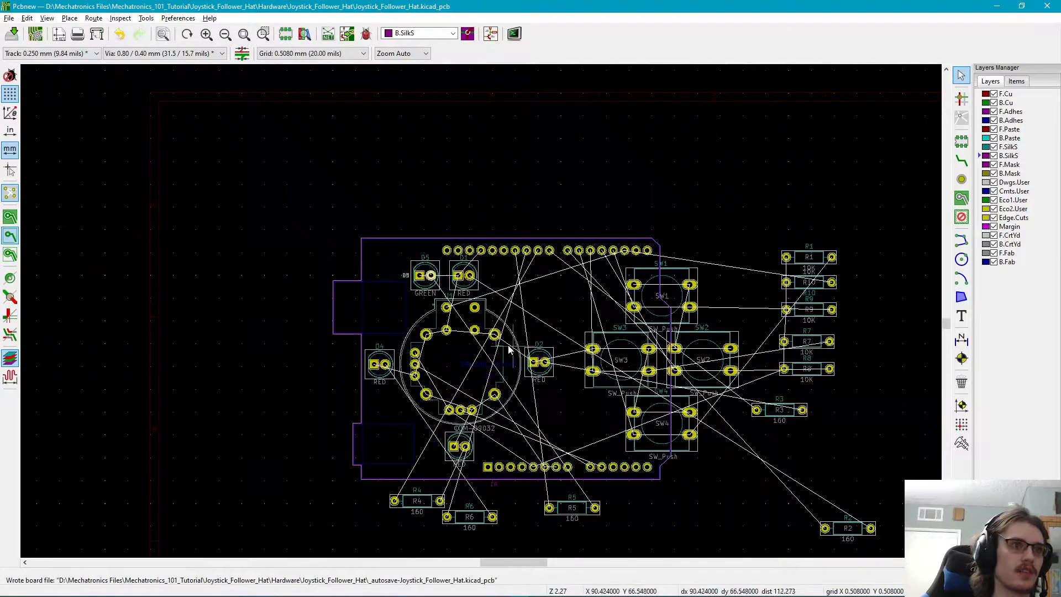
- Pan to the far-right resistors and move R2 left to sit below R5
scroll(585, 464, up, 1)
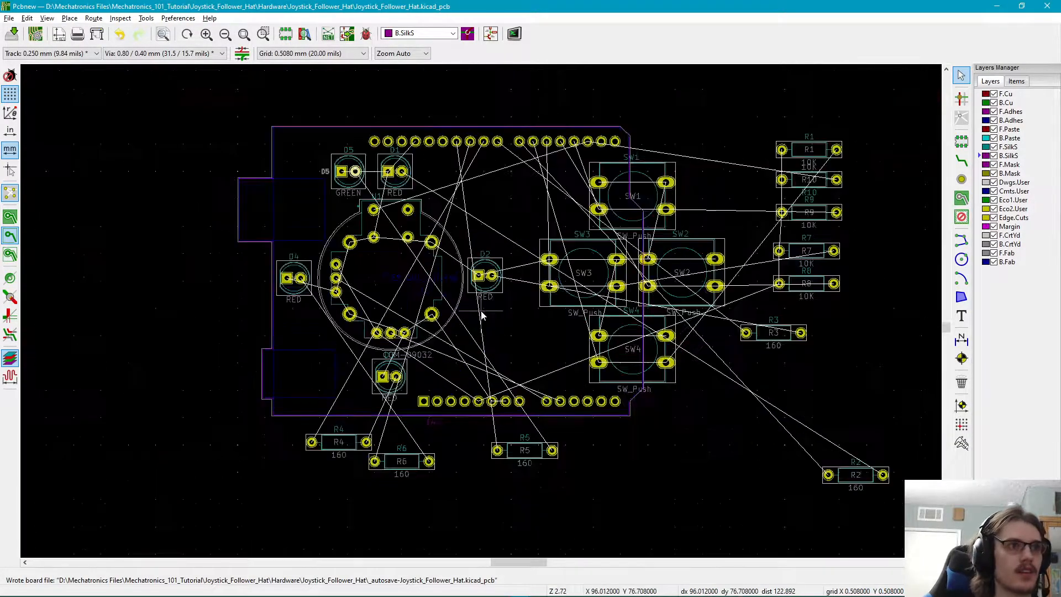
click(620, 450)
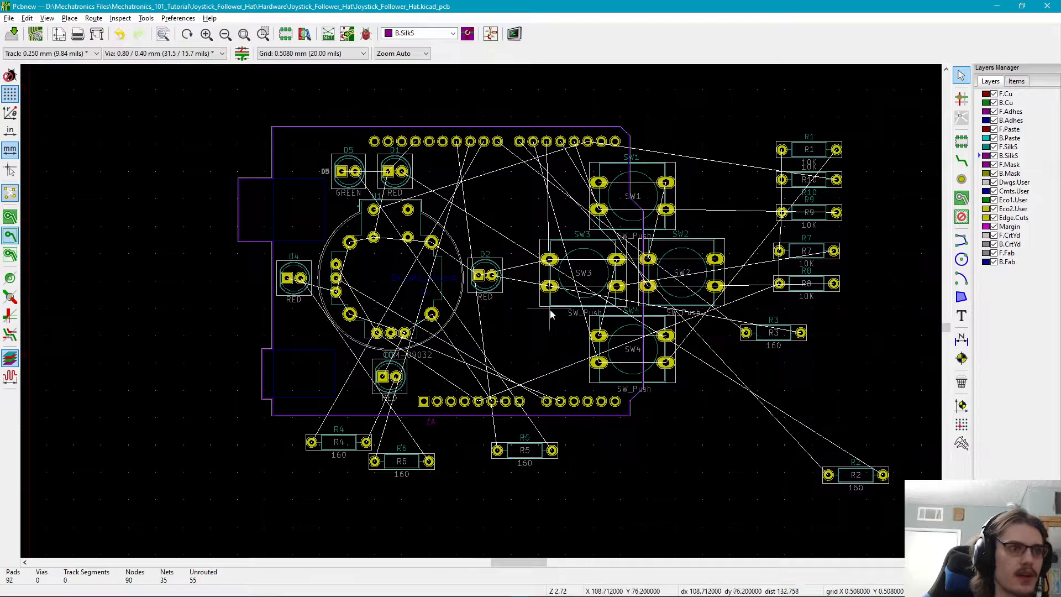
middle_drag(608, 303, 705, 378)
middle_drag(430, 345, 508, 265)
middle_drag(684, 348, 560, 346)
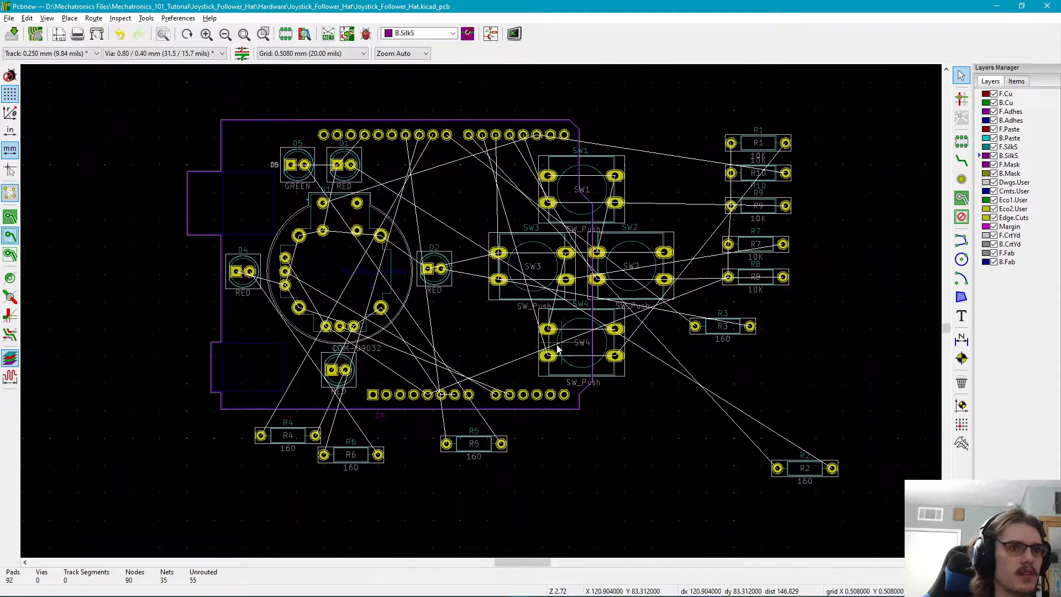
click(779, 470)
drag(779, 471, 492, 488)
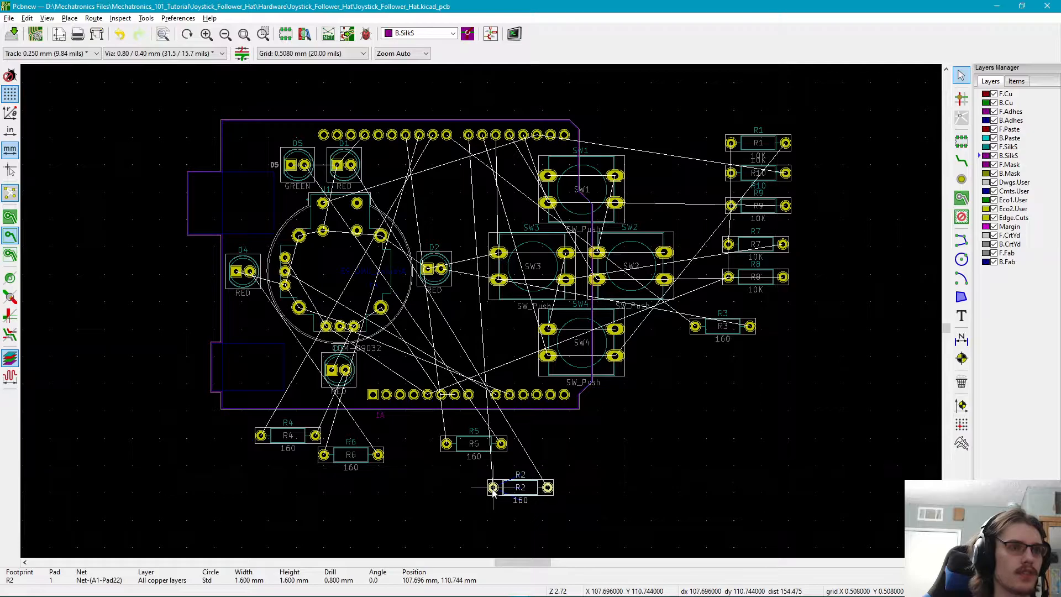
- Move resistor R3 to just below the board outline beside R5
scroll(695, 333, up, 3)
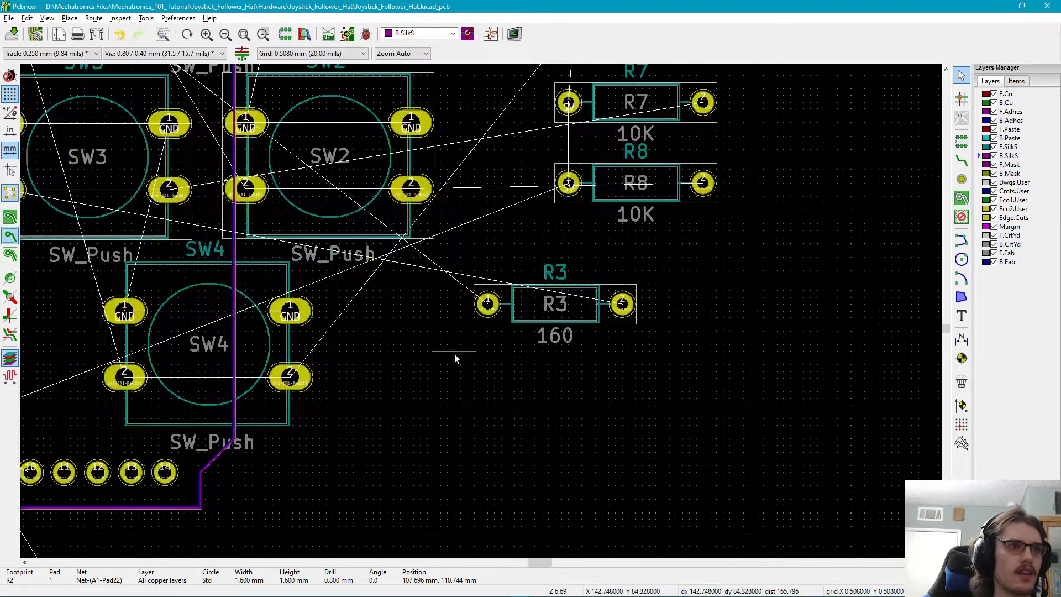
click(489, 307)
scroll(485, 309, down, 1)
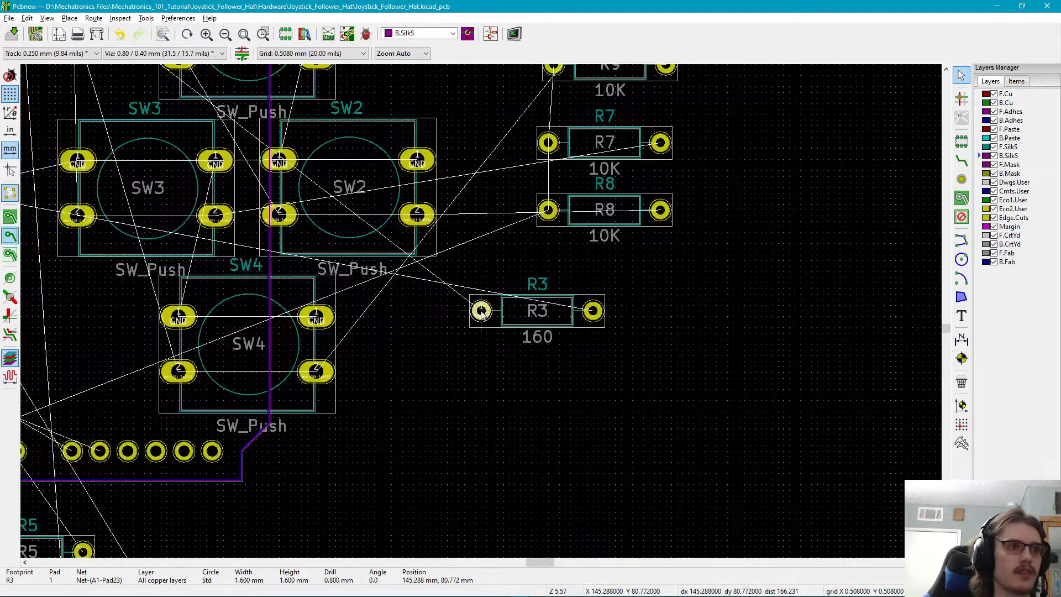
drag(481, 310, 428, 352)
scroll(363, 428, down, 5)
middle_drag(491, 390, 662, 462)
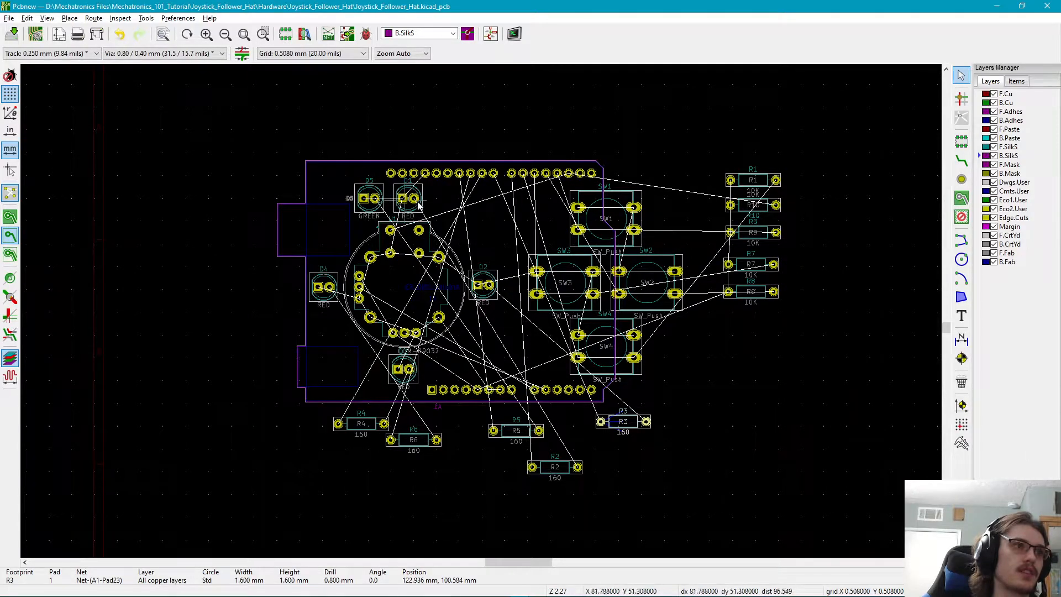
scroll(443, 439, up, 4)
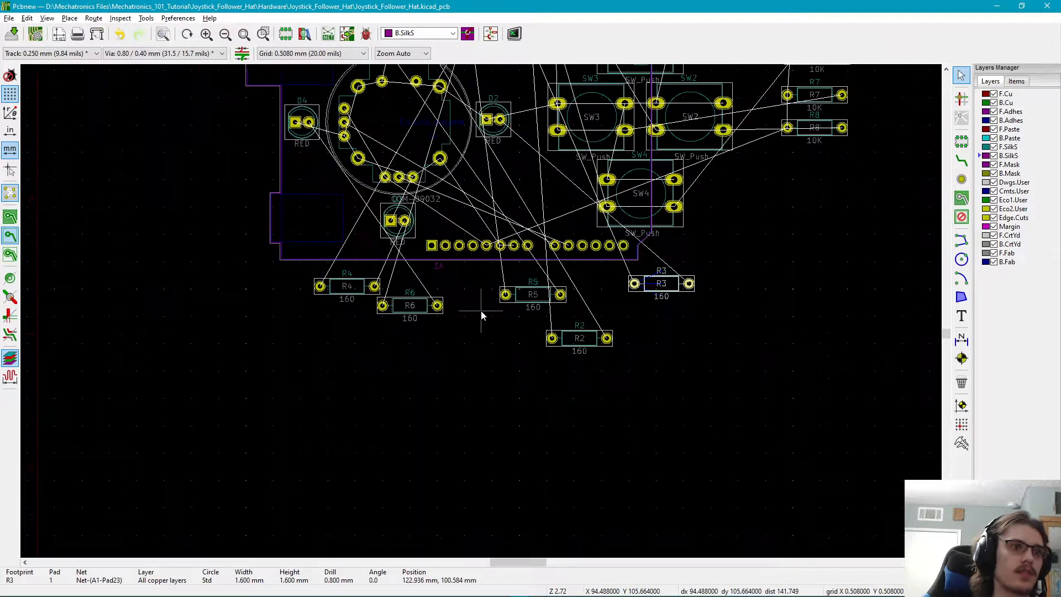
shift+scroll(476, 308, up, 2)
scroll(492, 365, down, 1)
shift+scroll(481, 315, up, 3)
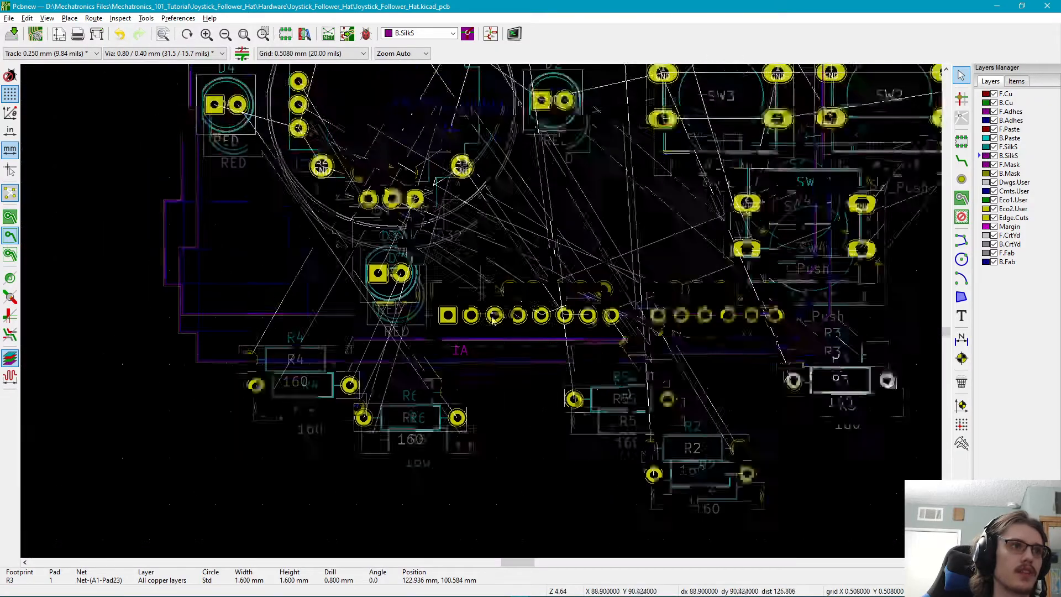
scroll(509, 374, down, 1)
middle_drag(434, 151, 443, 317)
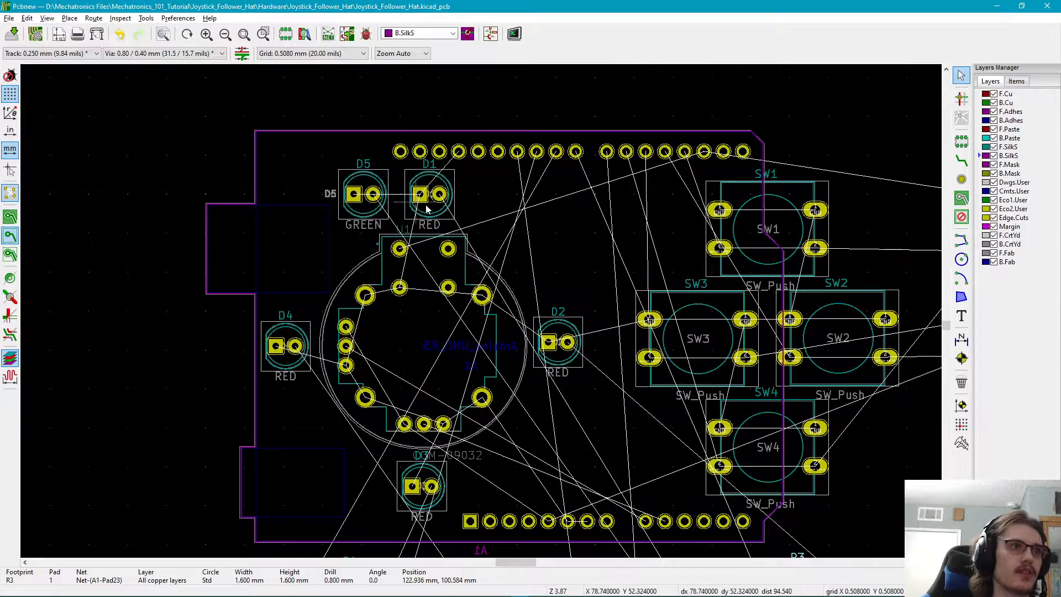
shift+scroll(453, 127, down, 3)
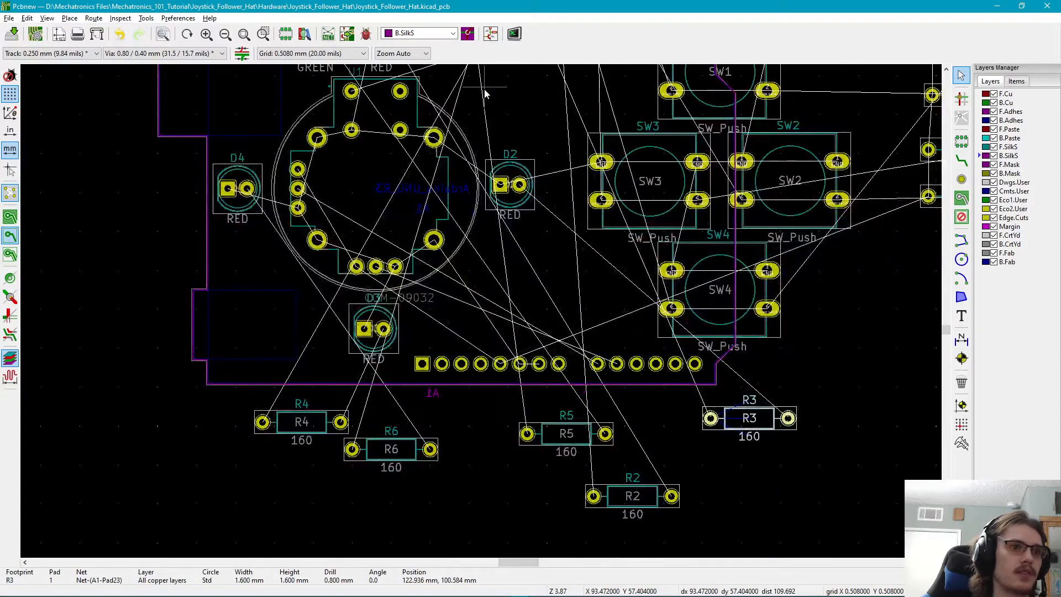
middle_drag(485, 94, 446, 138)
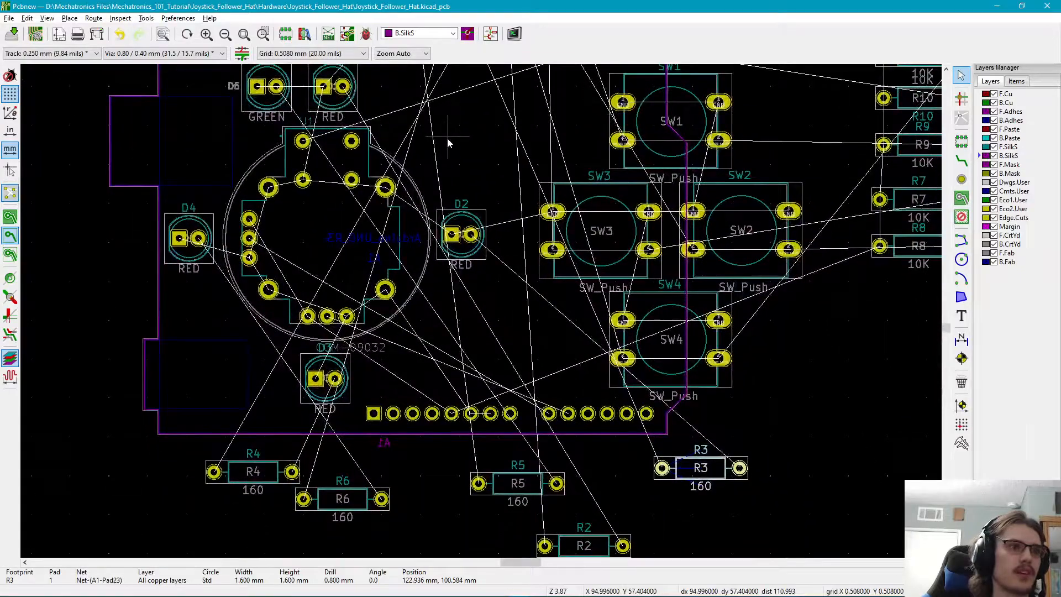
middle_drag(691, 484, 676, 345)
scroll(676, 345, up, 1)
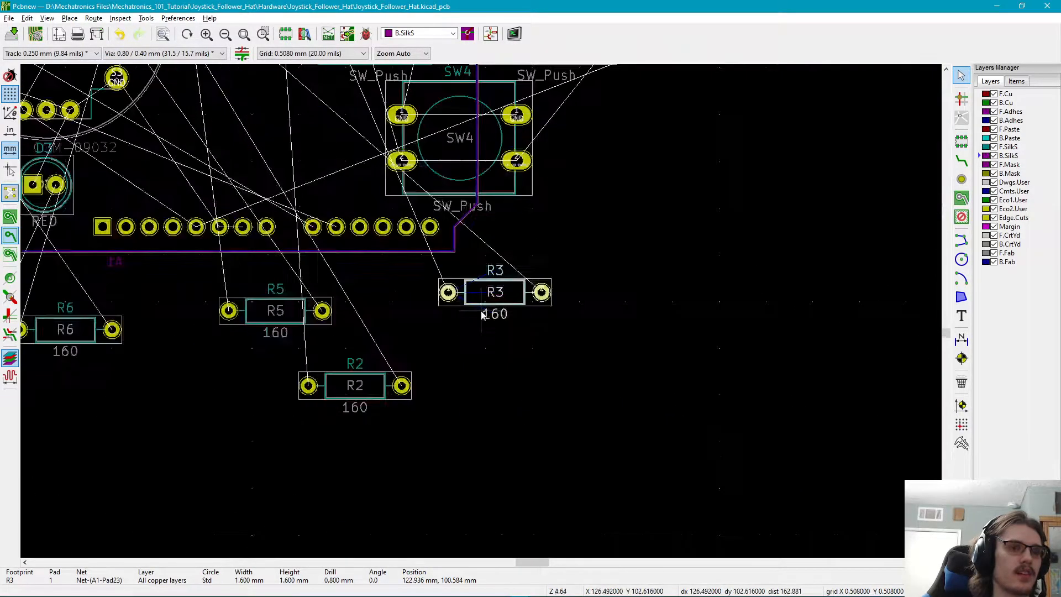
scroll(482, 315, up, 1)
scroll(503, 303, down, 1)
middle_drag(469, 303, 553, 455)
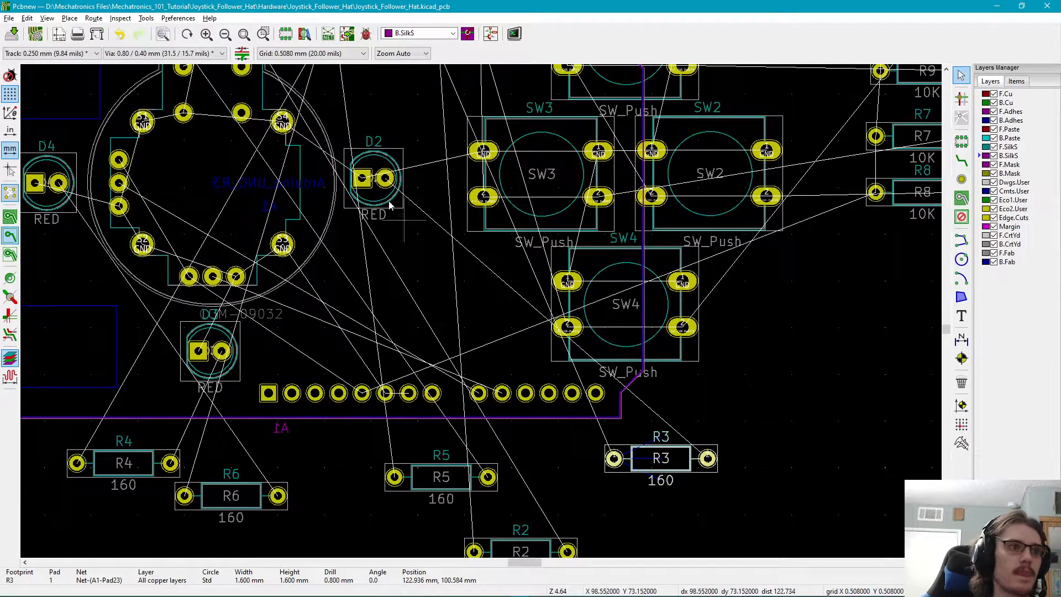
scroll(610, 457, up, 1)
scroll(505, 317, down, 1)
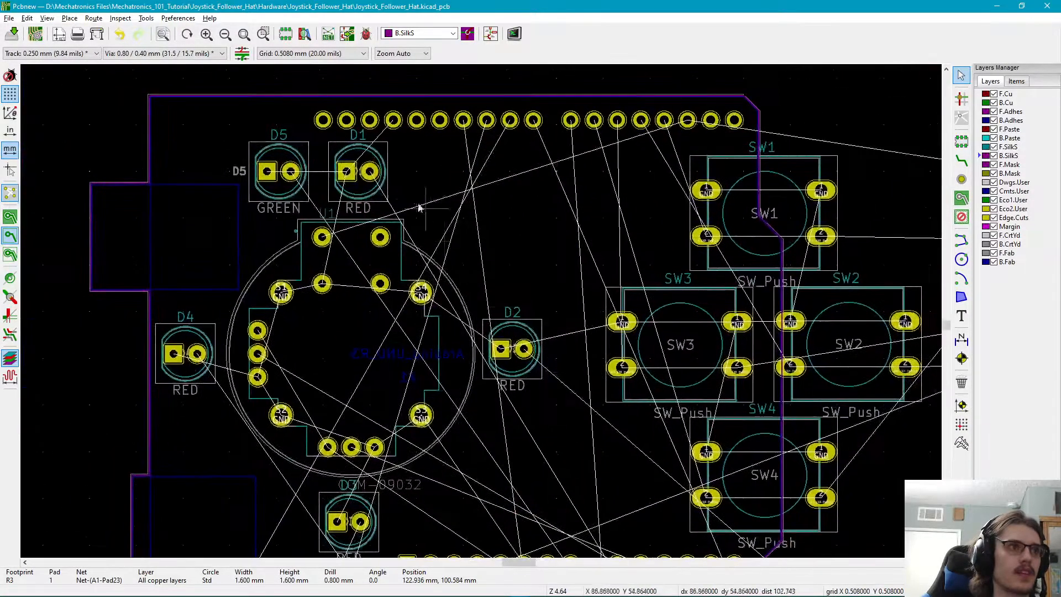
click(373, 172)
middle_drag(416, 261, 356, 135)
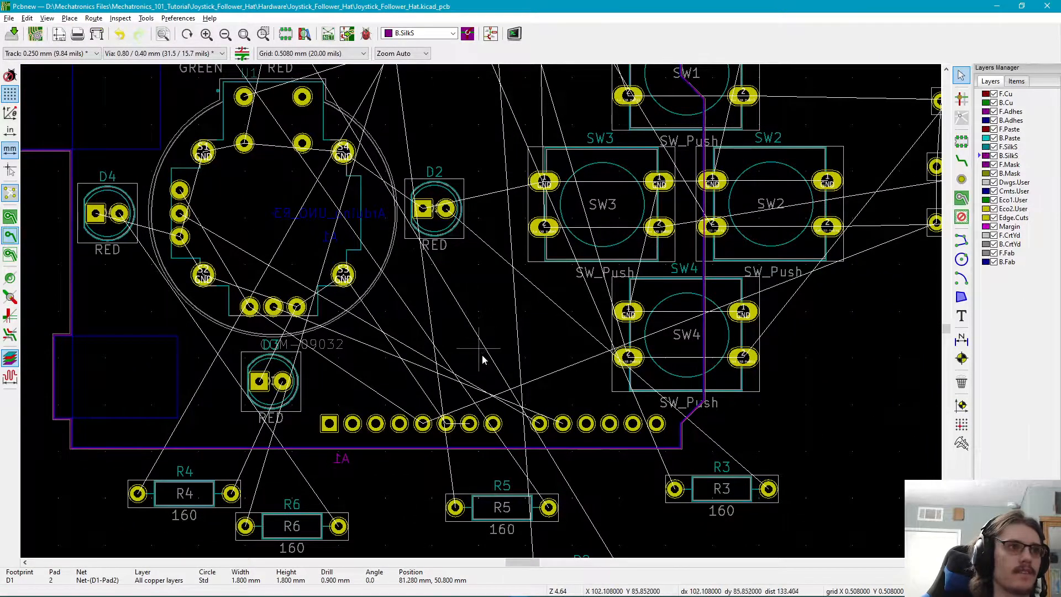
scroll(562, 461, up, 1)
scroll(510, 360, down, 1)
scroll(511, 360, up, 1)
scroll(510, 360, down, 1)
- Drag resistor R2 up onto the board beside LED D1
click(536, 385)
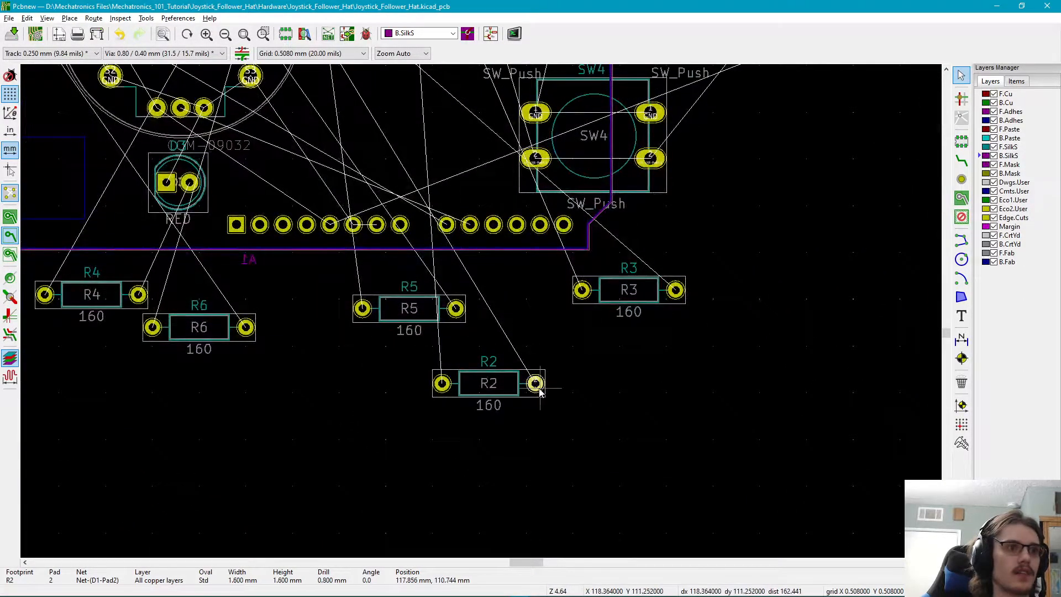
drag(536, 385, 451, 175)
scroll(450, 221, down, 3)
scroll(450, 175, up, 1)
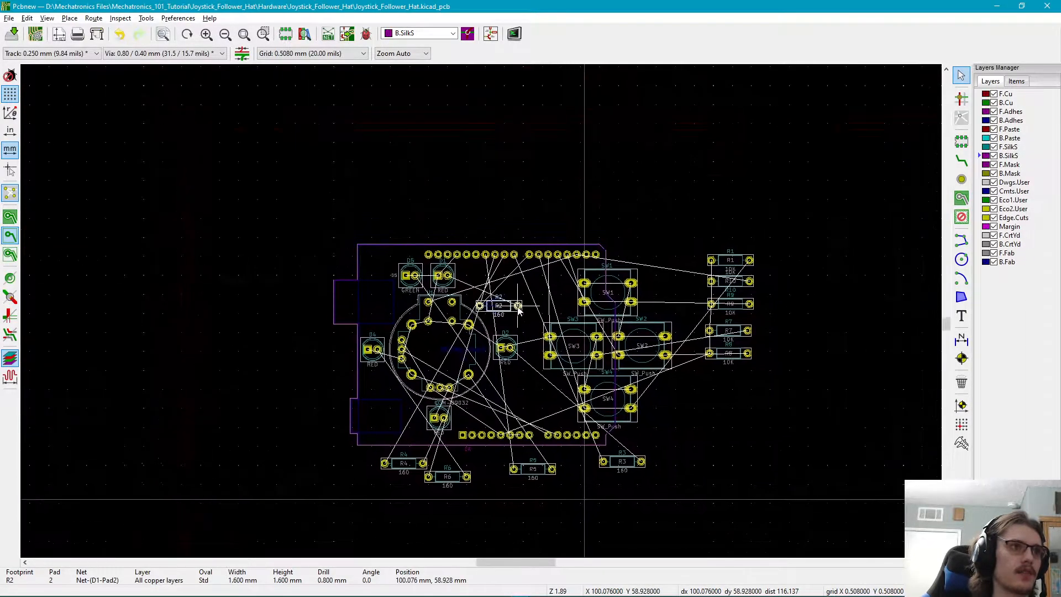
scroll(482, 313, up, 4)
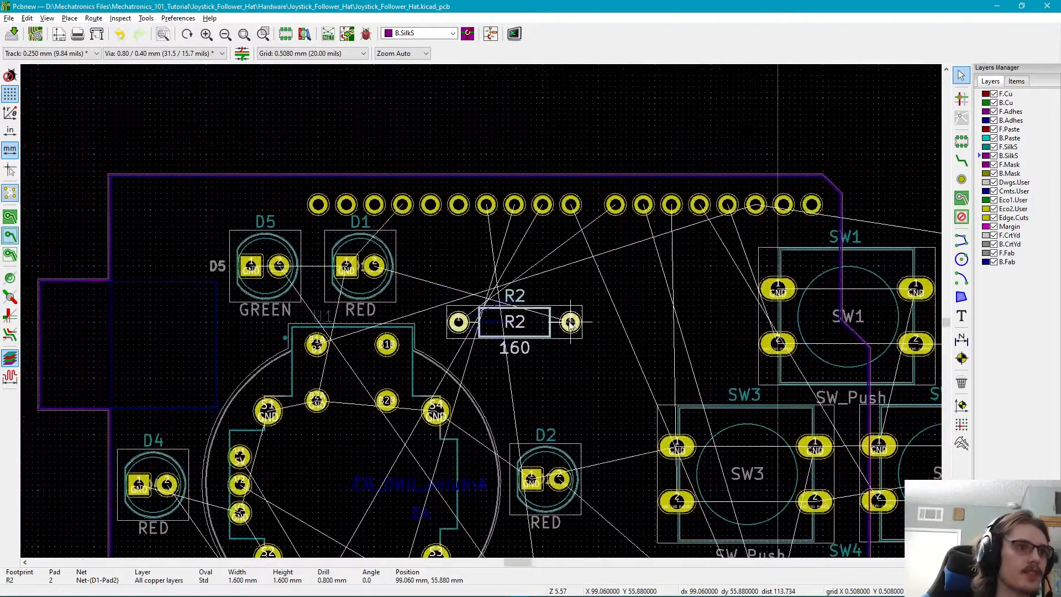
mouse_move(559, 323)
mouse_down()
mouse_move(569, 334)
mouse_move(569, 313)
mouse_move(562, 326)
mouse_up()
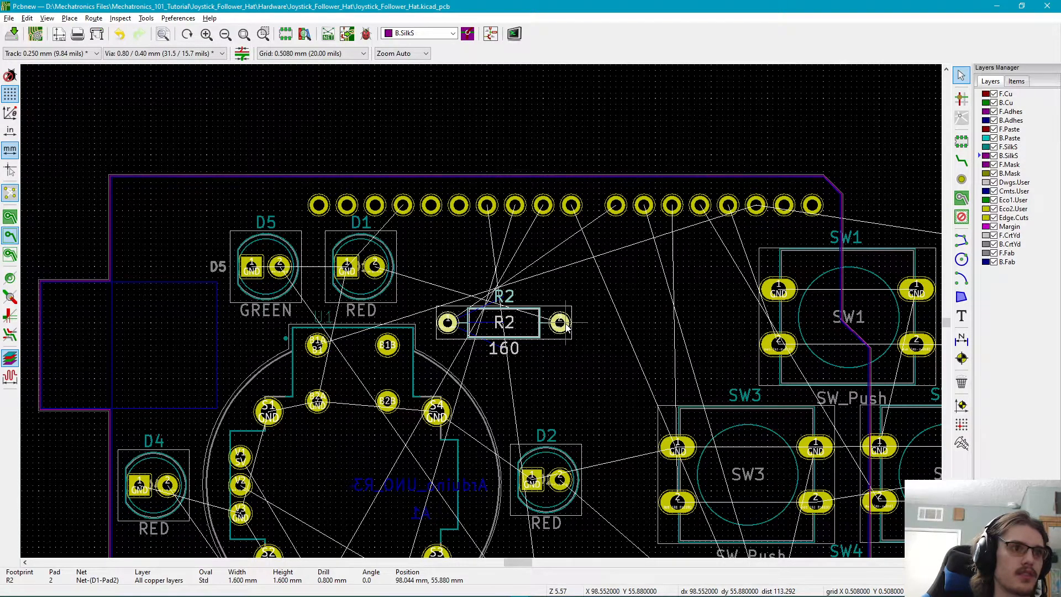
key(Escape)
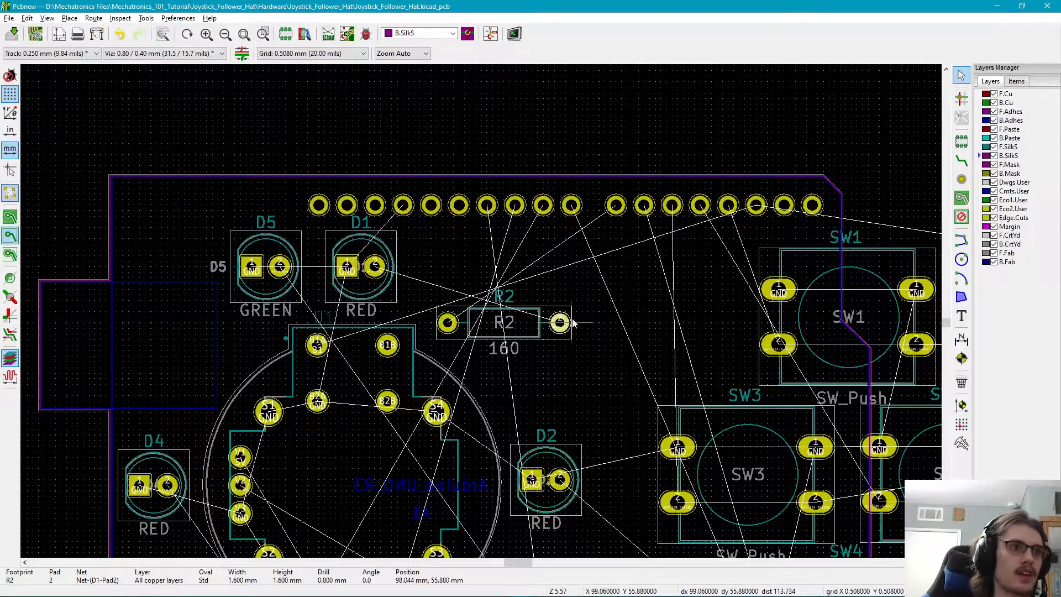
- Pick R2 out of the overlapping footprints, turn it 180° and set it above the joystick
click(524, 323)
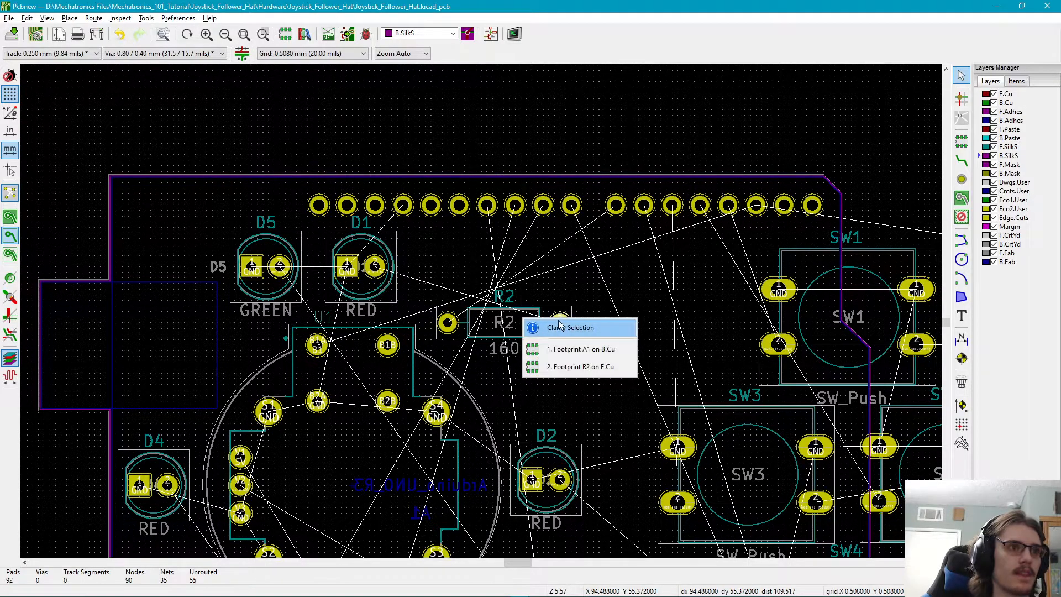
click(557, 369)
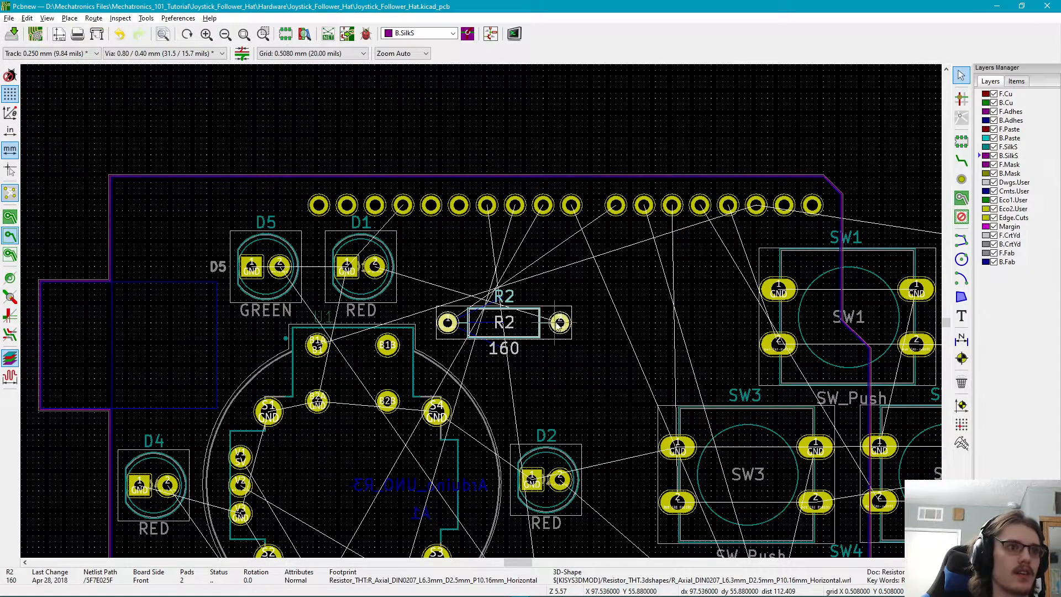
key(m)
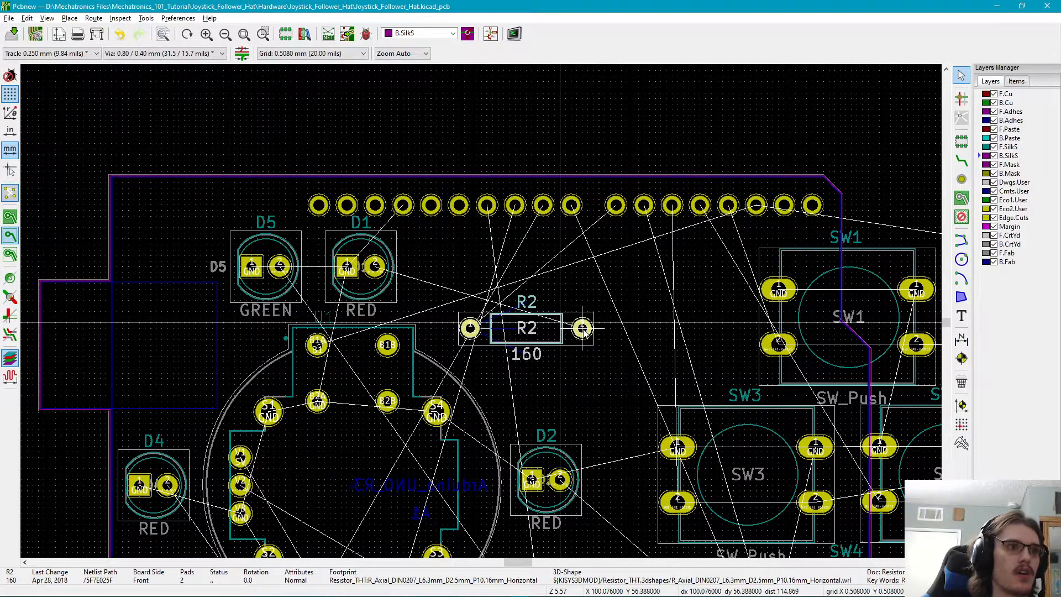
key(r)
key(r)
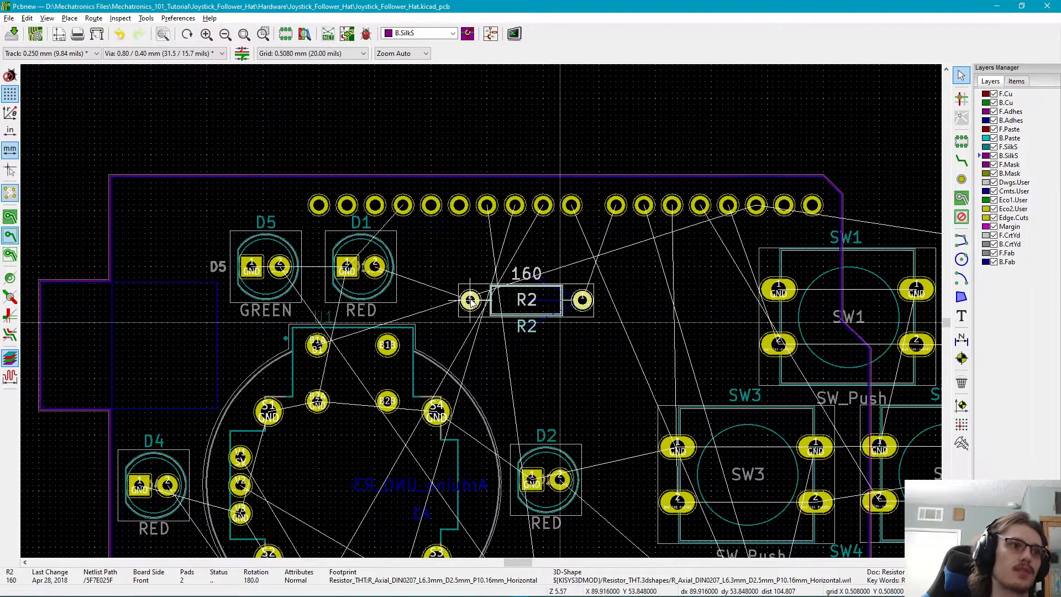
click(471, 300)
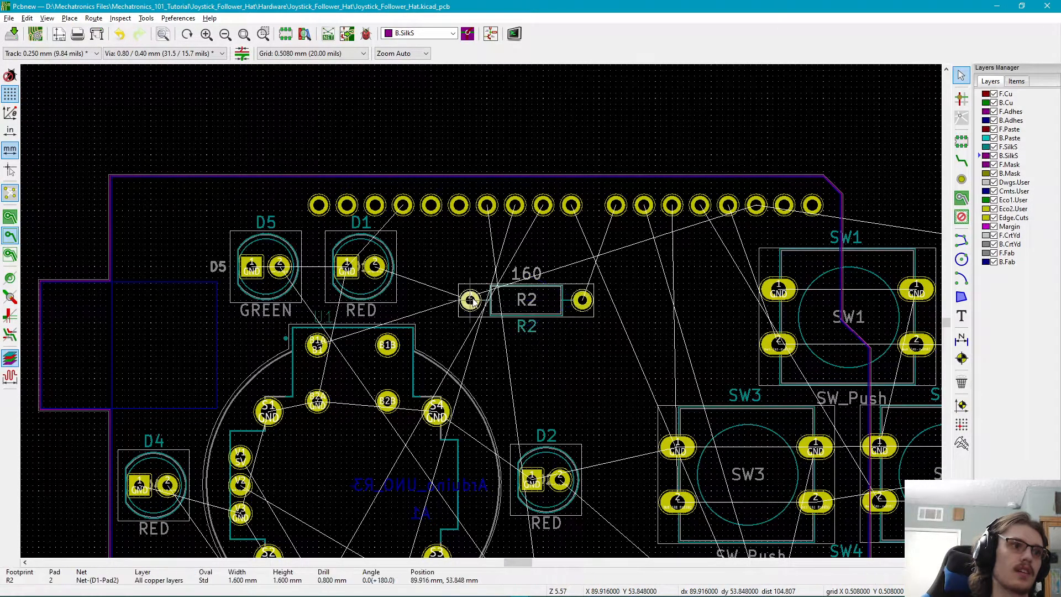
- Rotate R2 with the counterclockwise/clockwise menu commands and R until it lies horizontal
right_click(471, 300)
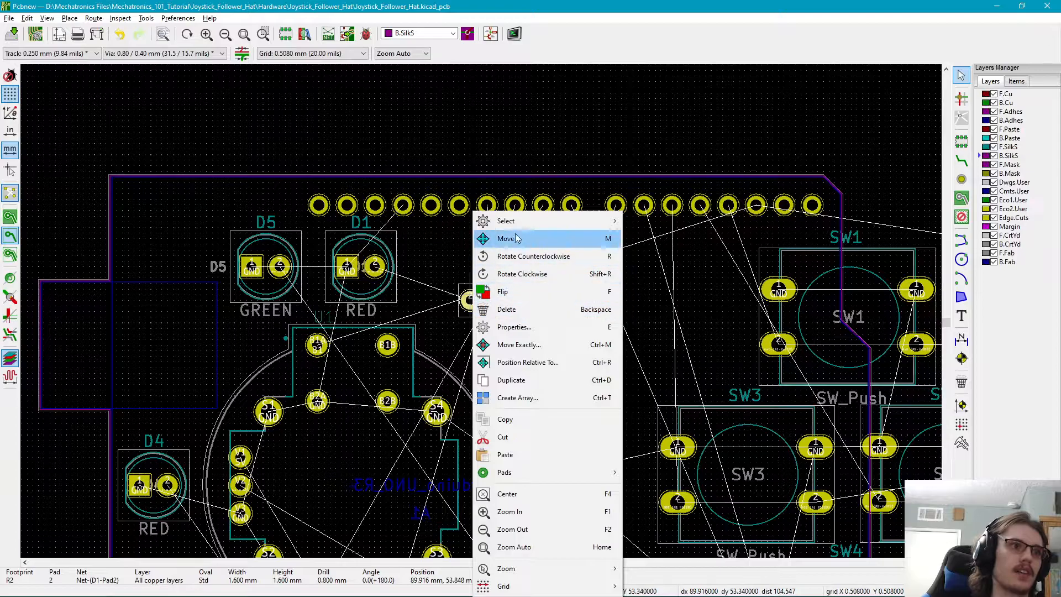
click(557, 257)
right_click(584, 301)
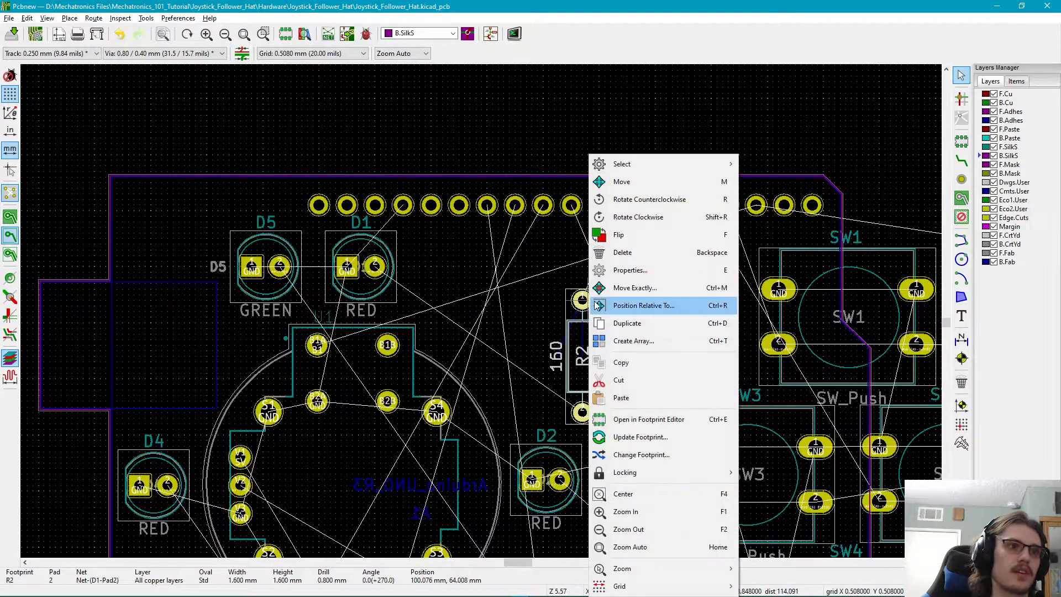
click(648, 200)
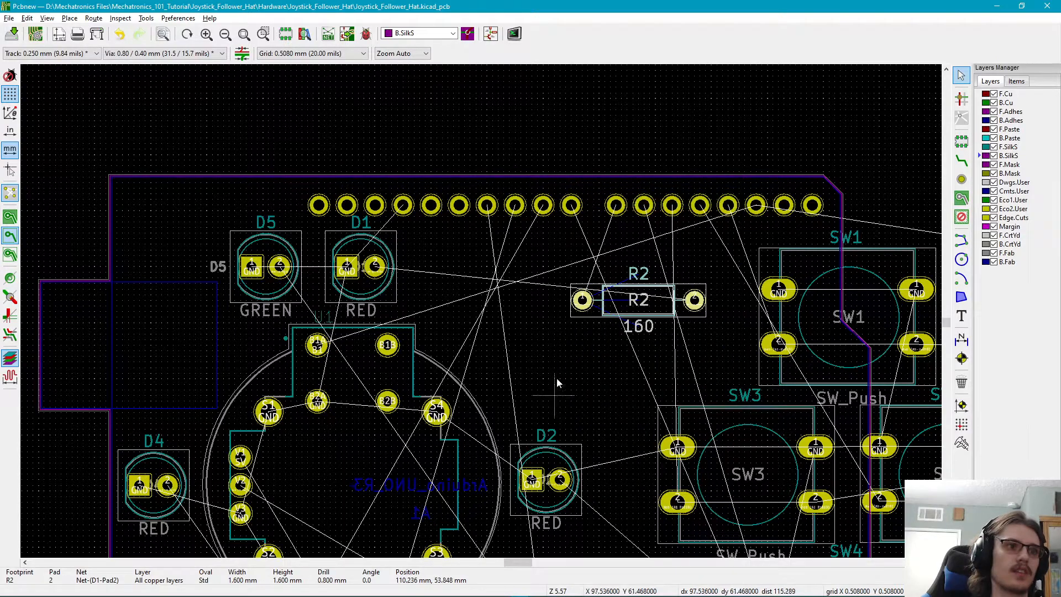
right_click(580, 300)
click(642, 200)
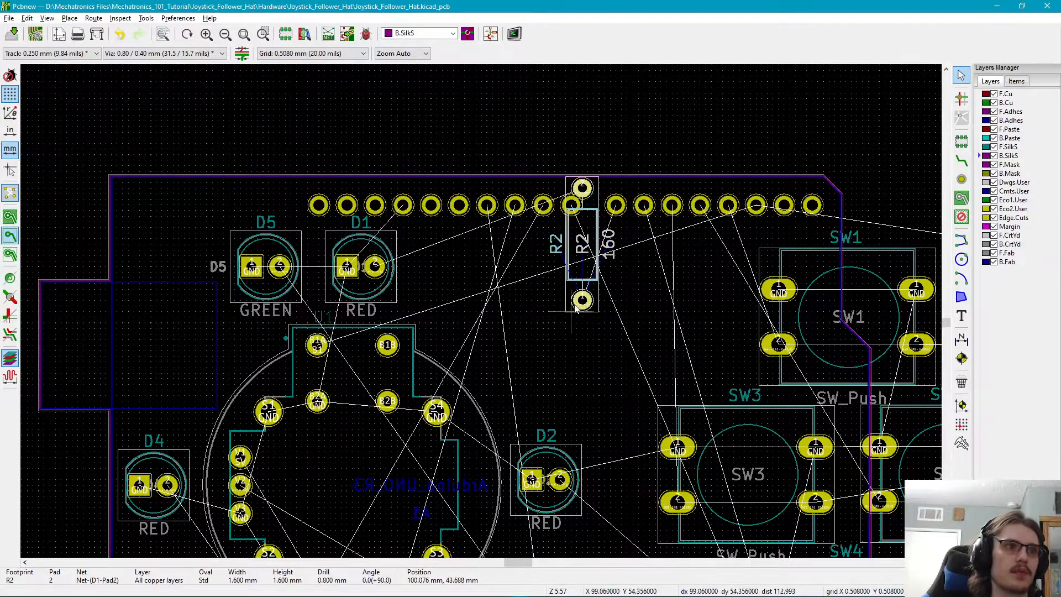
key(r)
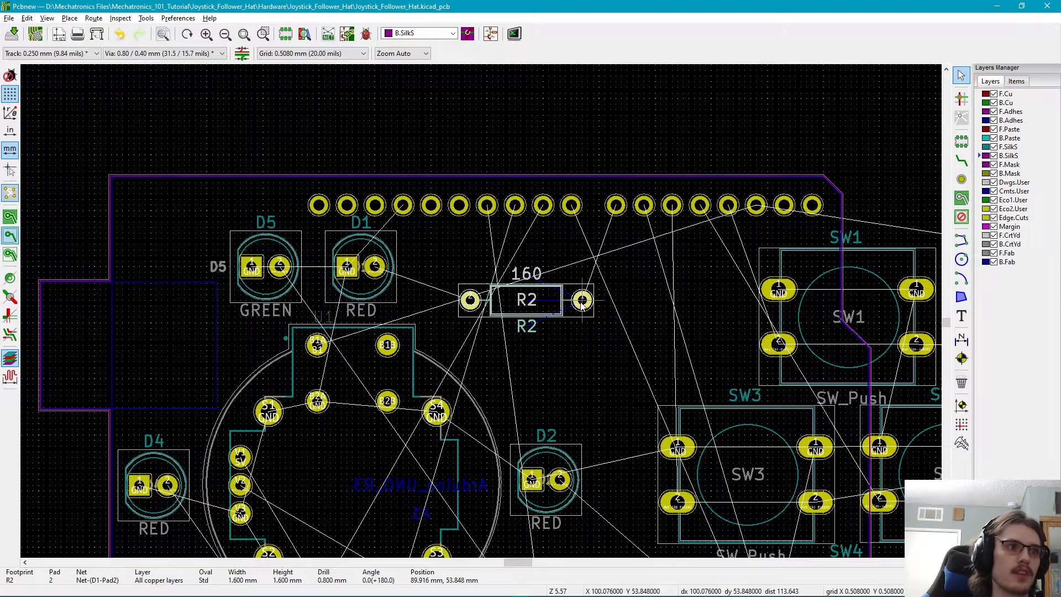
- Move R2 right beneath header pin 22 and rotate it to stand vertically at 270°
drag(580, 301, 526, 267)
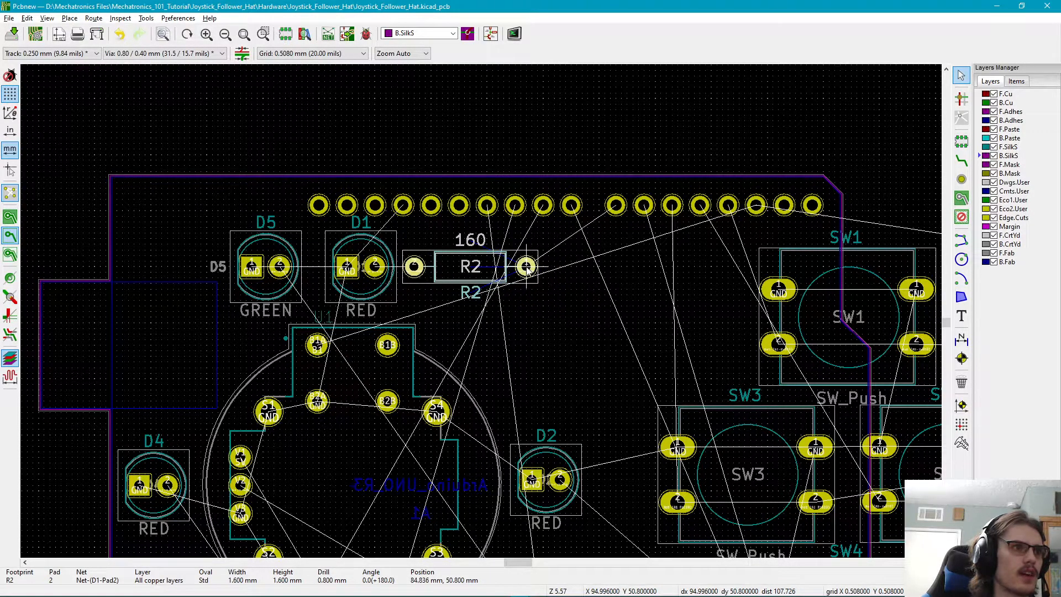
scroll(526, 268, up, 3)
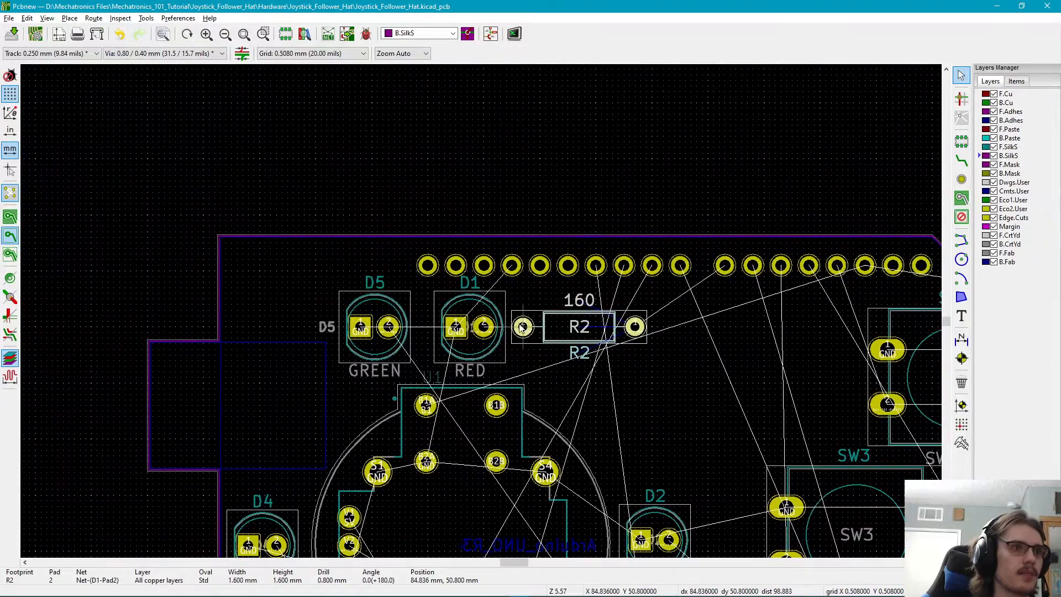
scroll(490, 332, down, 3)
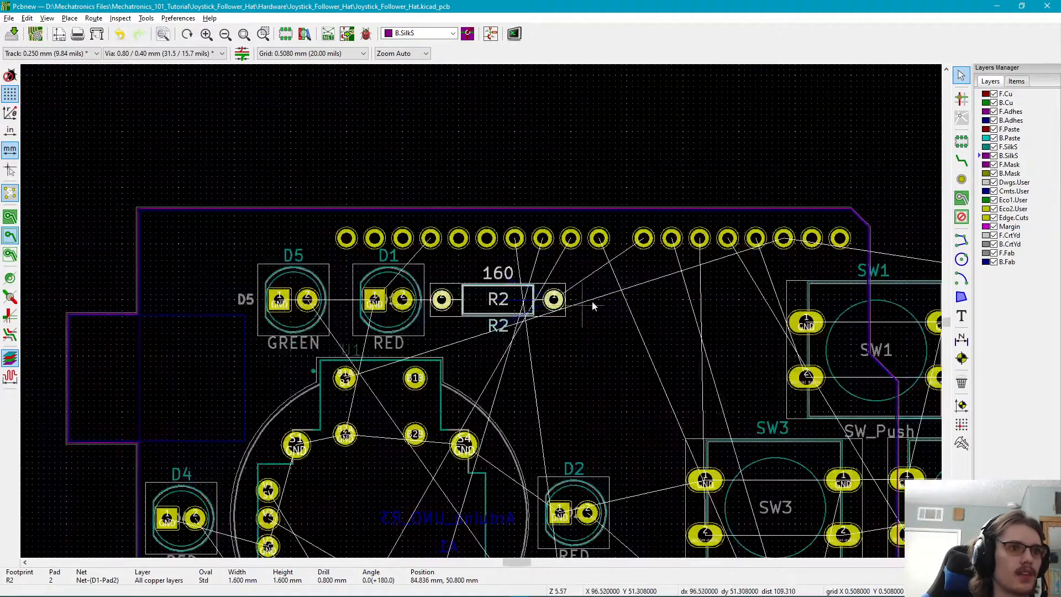
shift+scroll(569, 286, down, 1)
mouse_move(568, 282)
middle_down()
mouse_move(556, 214)
mouse_move(569, 291)
middle_up()
scroll(434, 293, up, 3)
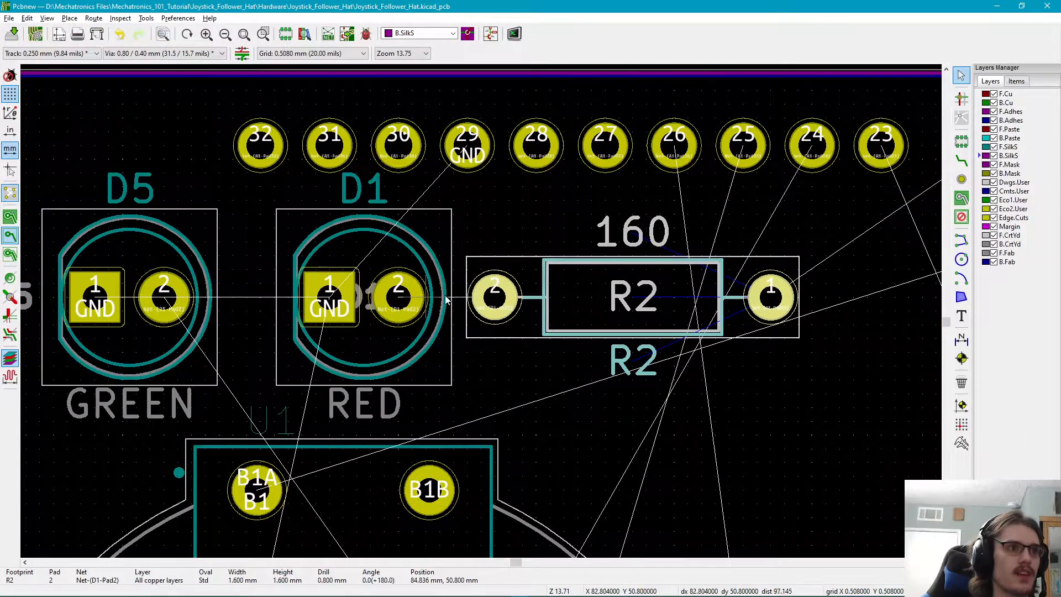
scroll(427, 299, down, 3)
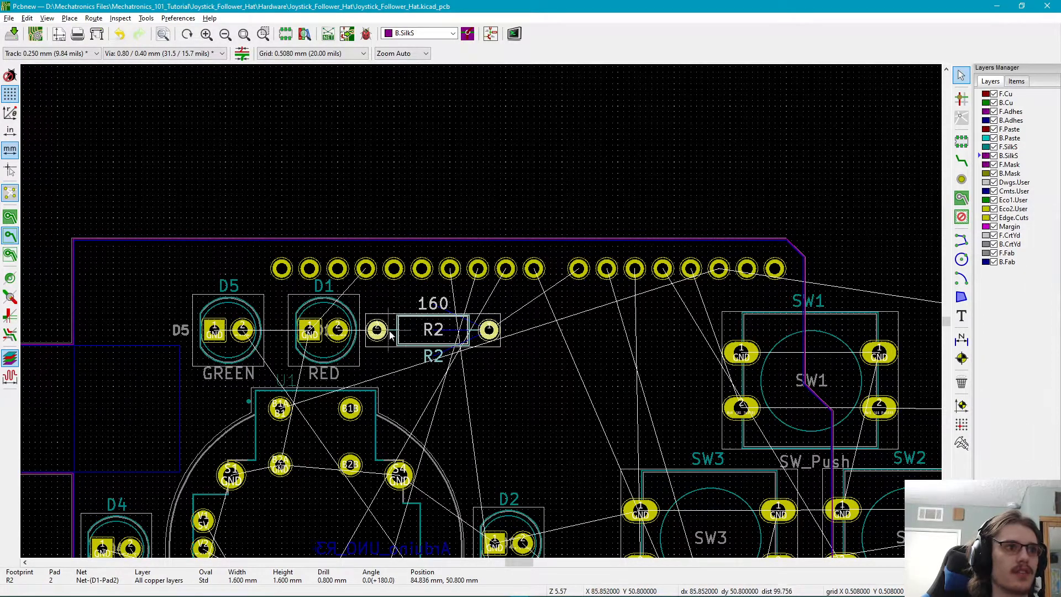
middle_drag(377, 329, 436, 330)
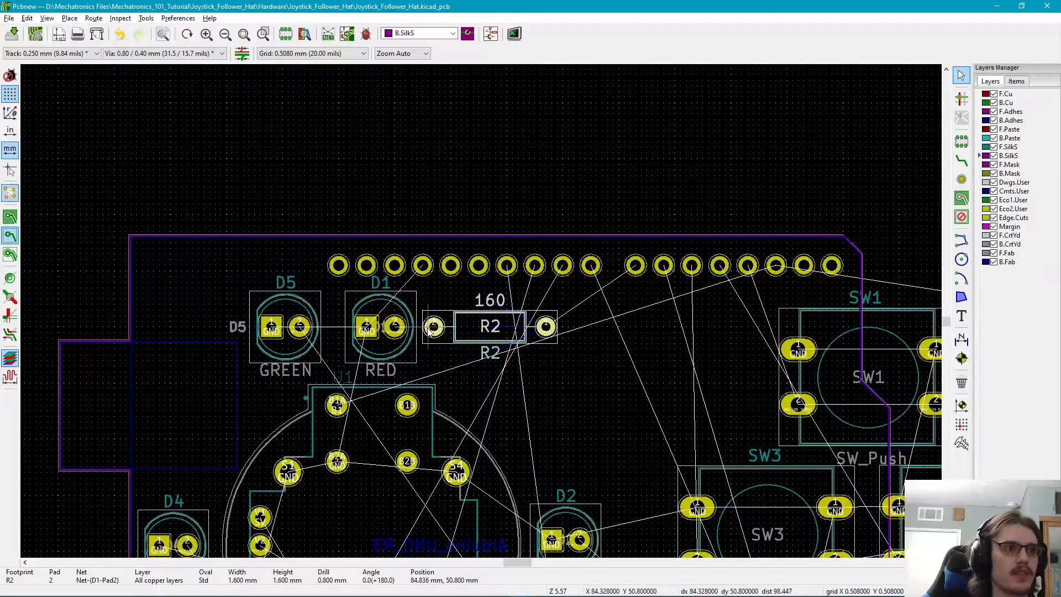
drag(430, 328, 635, 405)
key(r)
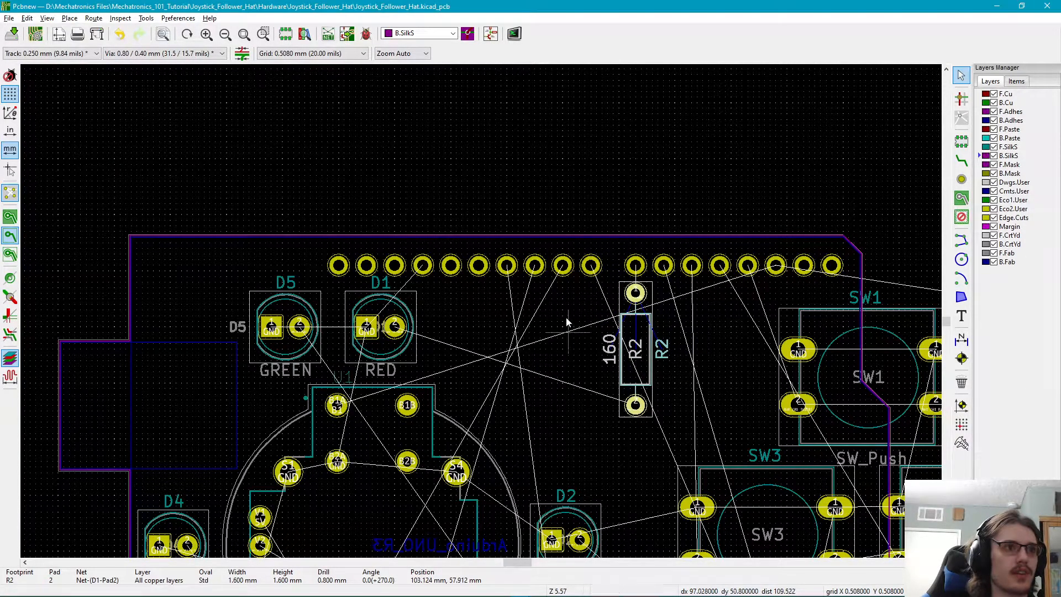
- Pan down to the resistors below the board and select R3
middle_drag(574, 423, 526, 237)
scroll(523, 248, down, 1)
mouse_move(535, 434)
middle_down()
mouse_move(517, 267)
mouse_move(519, 433)
middle_up()
scroll(540, 432, down, 1)
middle_drag(512, 385, 472, 285)
click(724, 480)
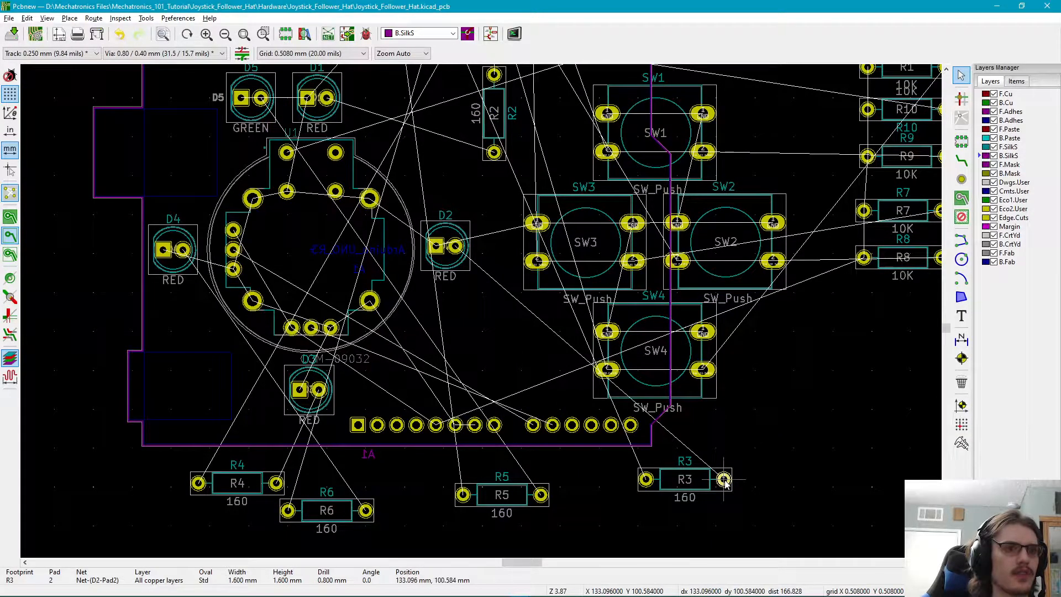
- Carry R3 up beside R2, rotate it vertical and line it up under pin 23
middle_drag(438, 228, 478, 246)
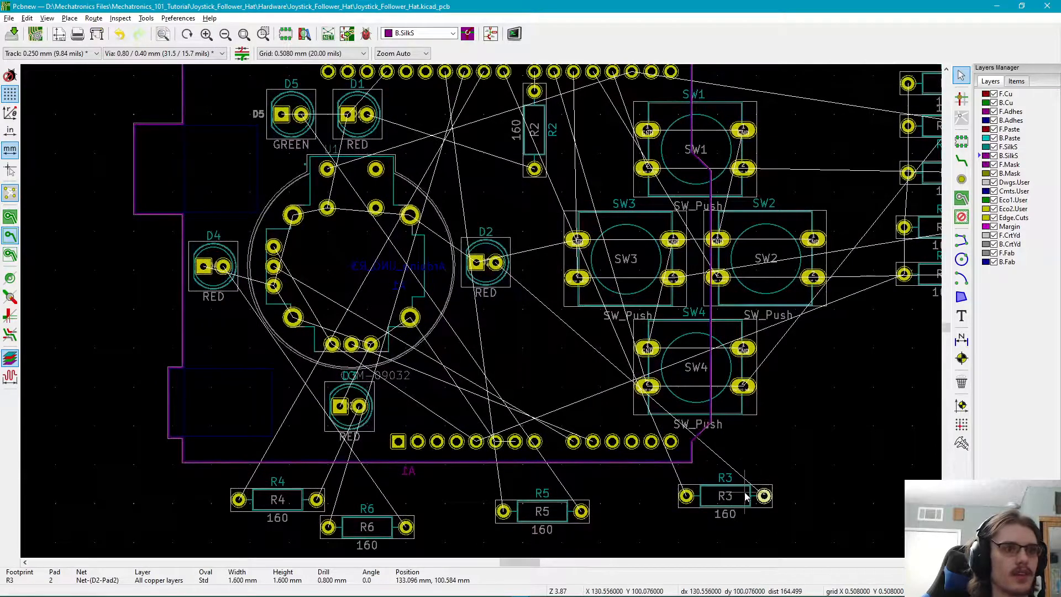
drag(765, 498, 516, 215)
drag(549, 318, 561, 346)
key(r)
scroll(560, 345, up, 4)
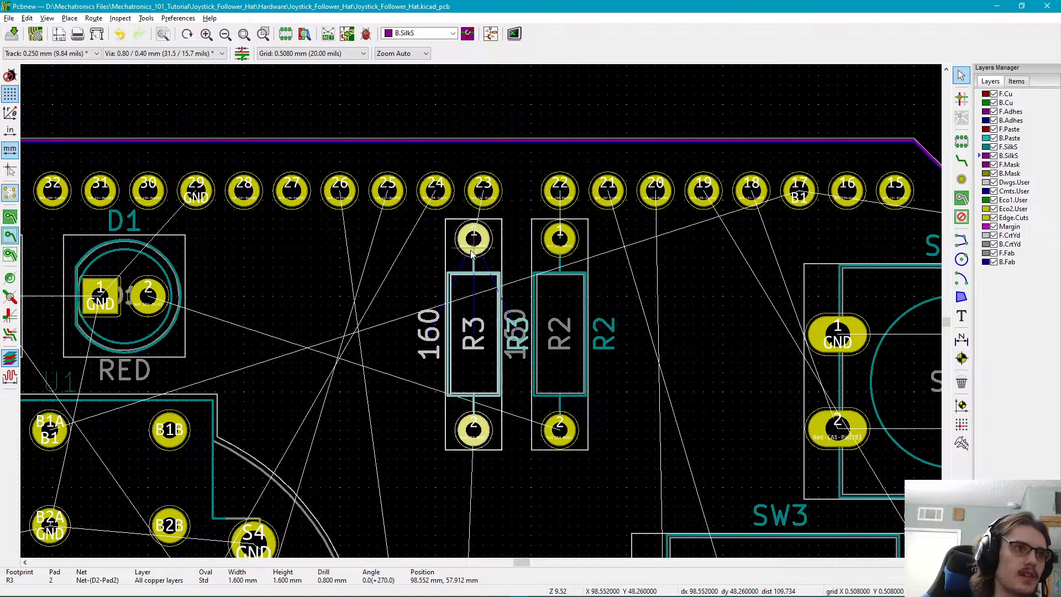
drag(471, 248, 480, 249)
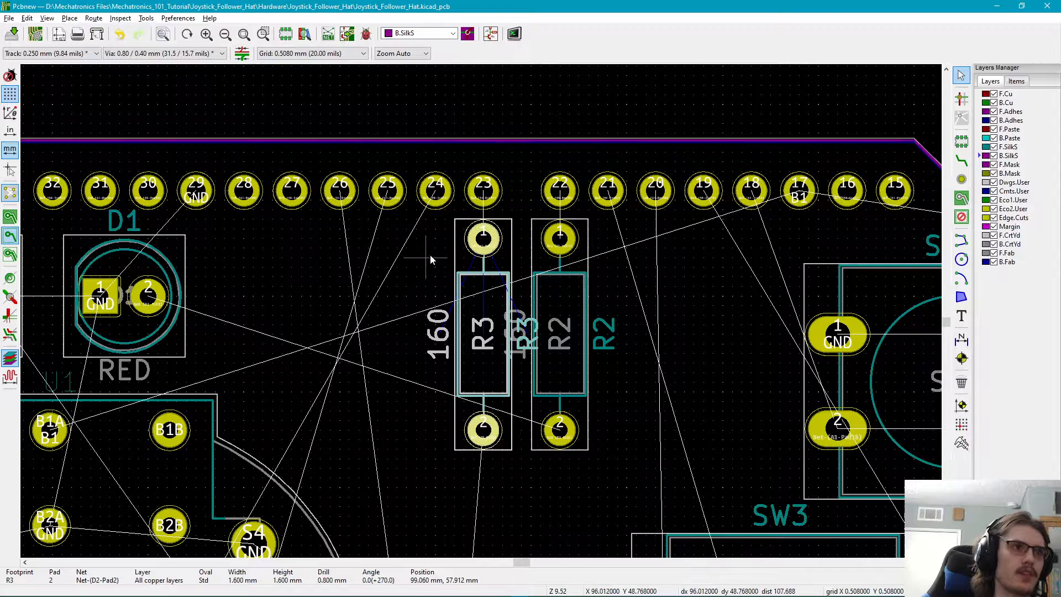
- Pull R3's reference label out of the overlap and place it horizontally below R3
key(F4)
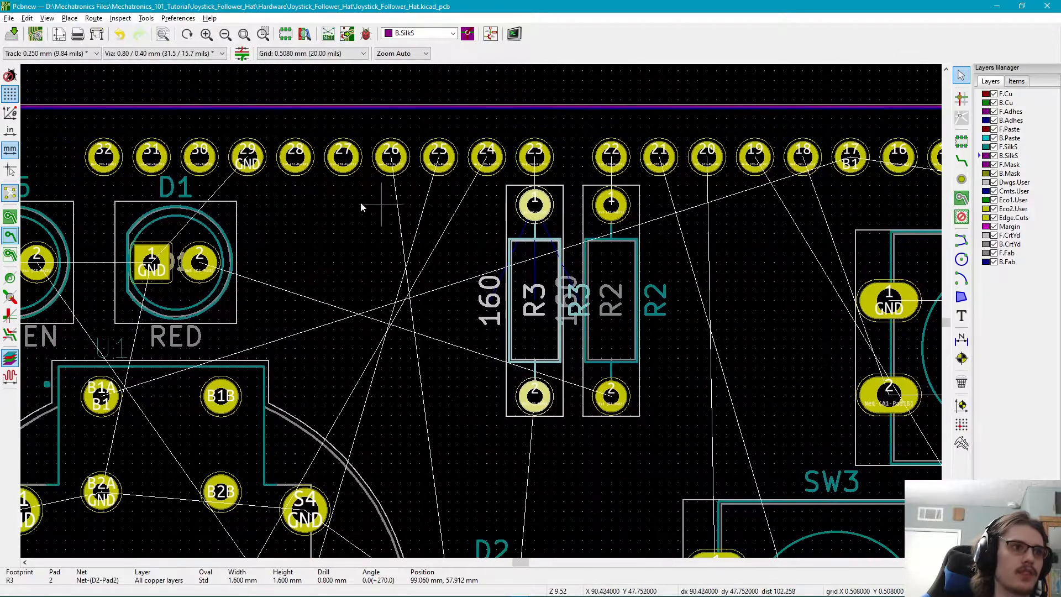
right_click(574, 308)
right_click(540, 309)
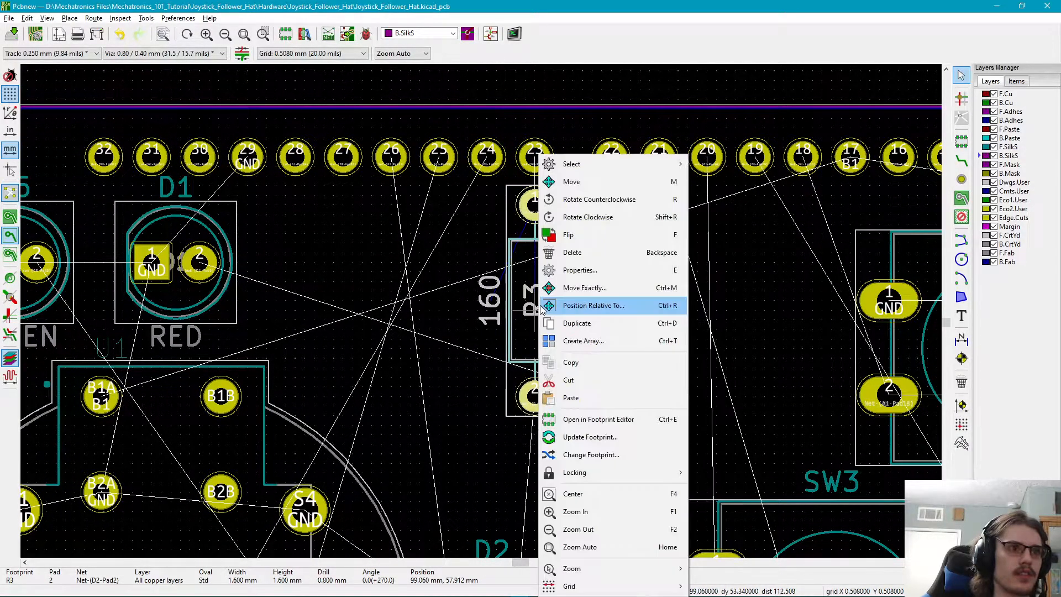
key(Escape)
click(578, 313)
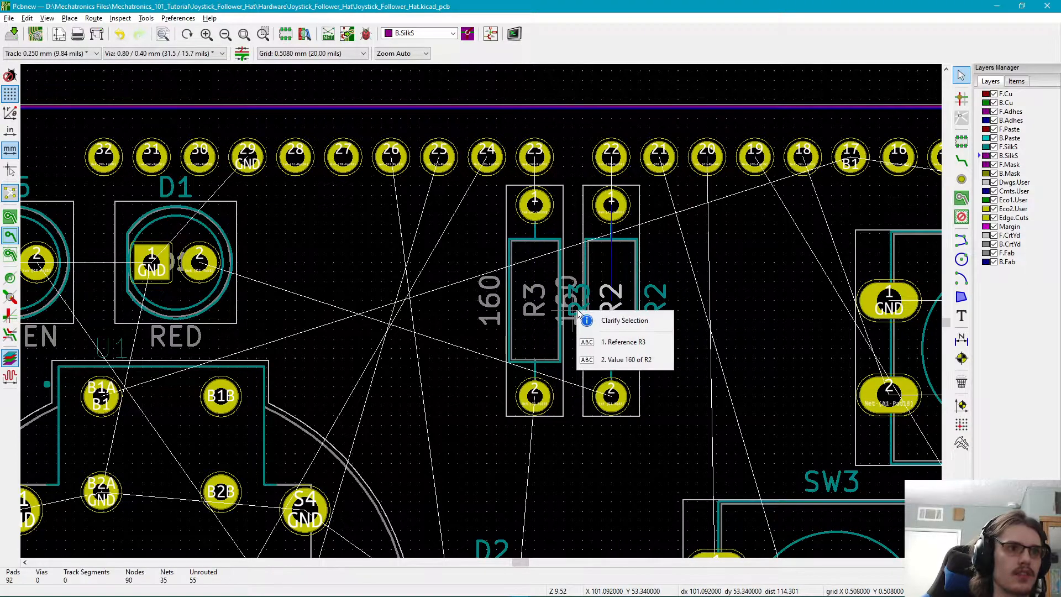
click(626, 343)
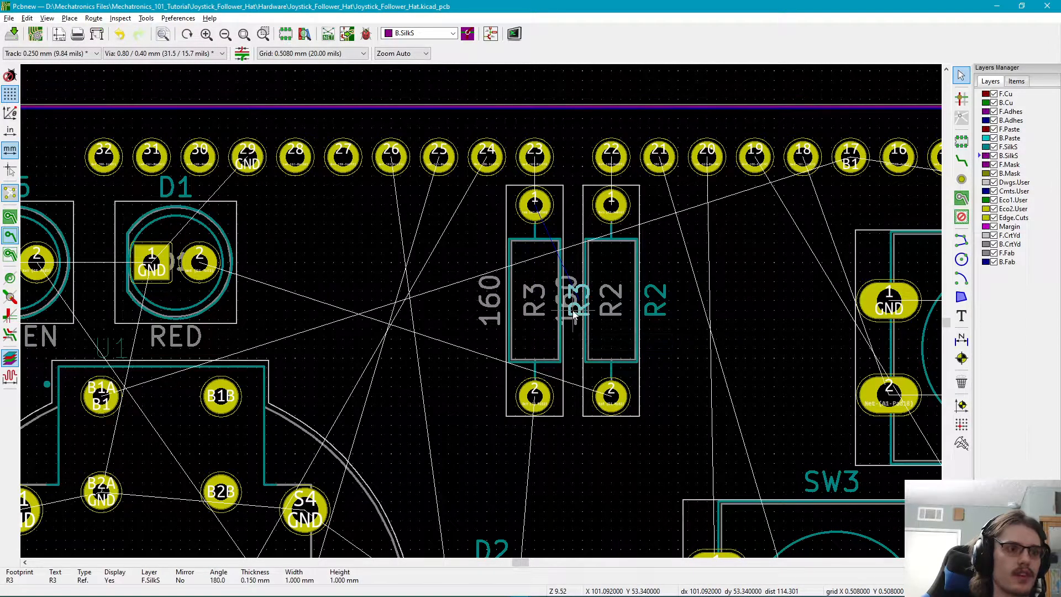
key(m)
key(r)
click(539, 442)
click(490, 452)
- Place R2's reference label horizontally beneath R2's lower pad, level with R3's label
middle_drag(553, 460, 572, 400)
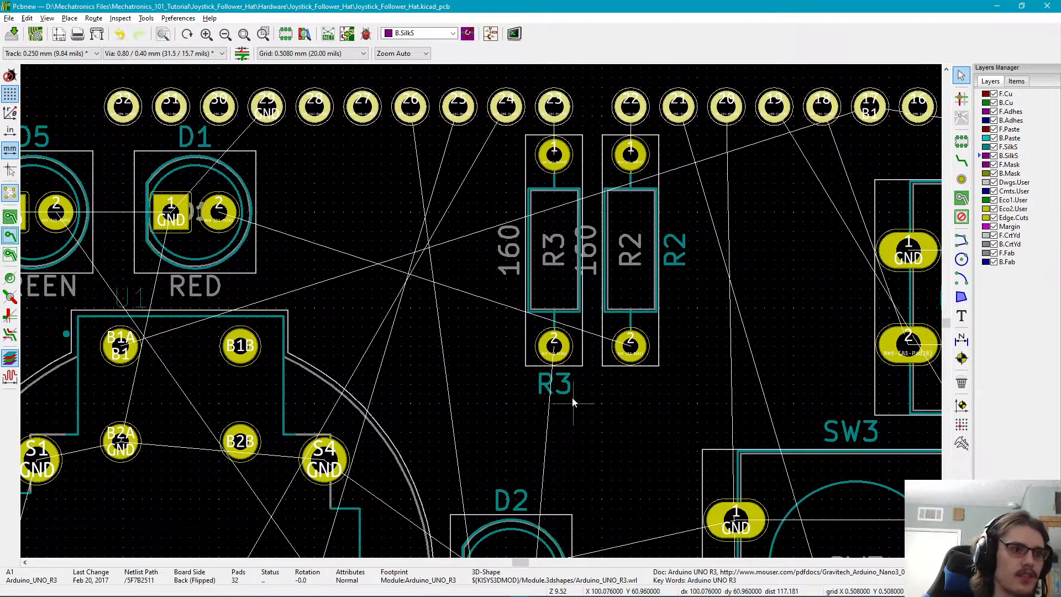
click(673, 265)
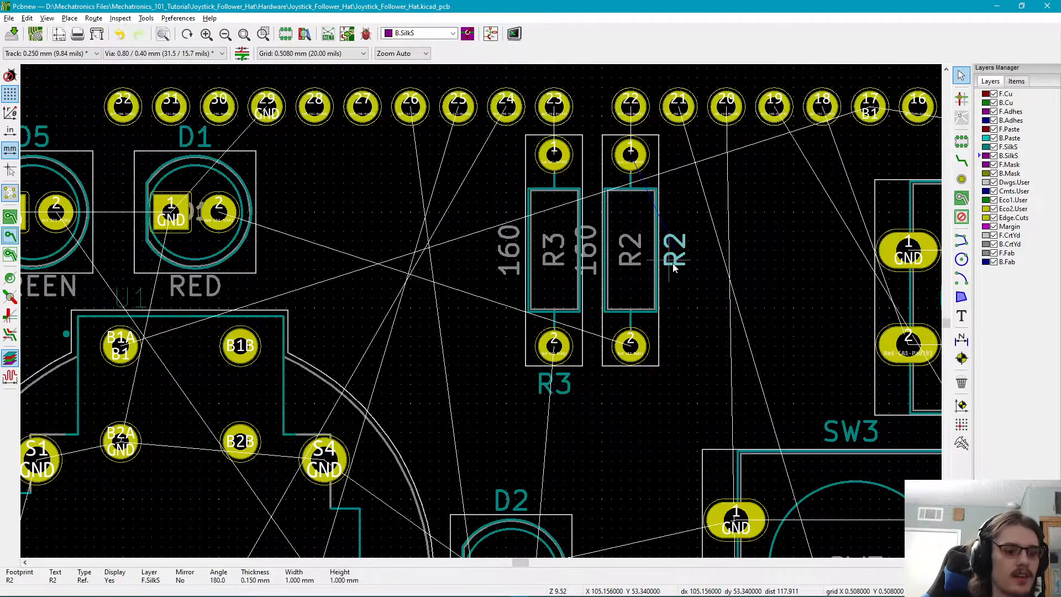
key(m)
key(r)
key(r)
click(634, 391)
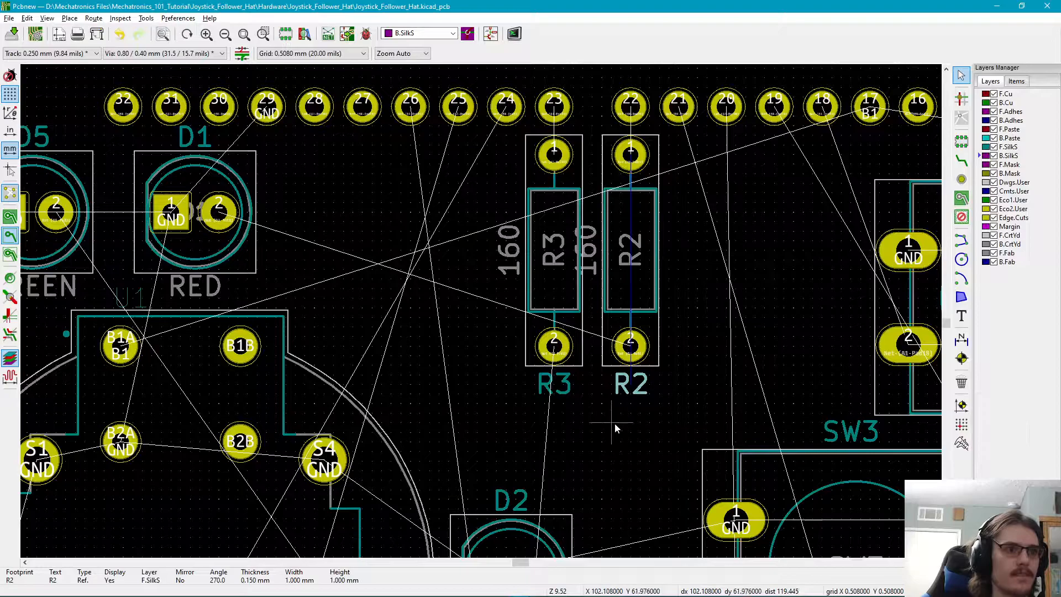
click(618, 255)
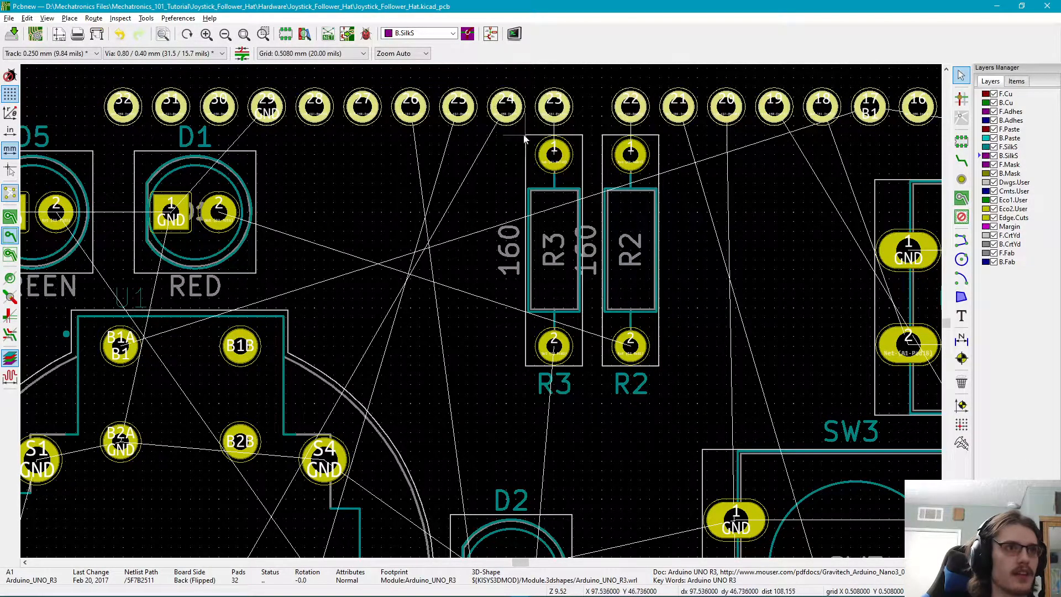
scroll(539, 293, down, 3)
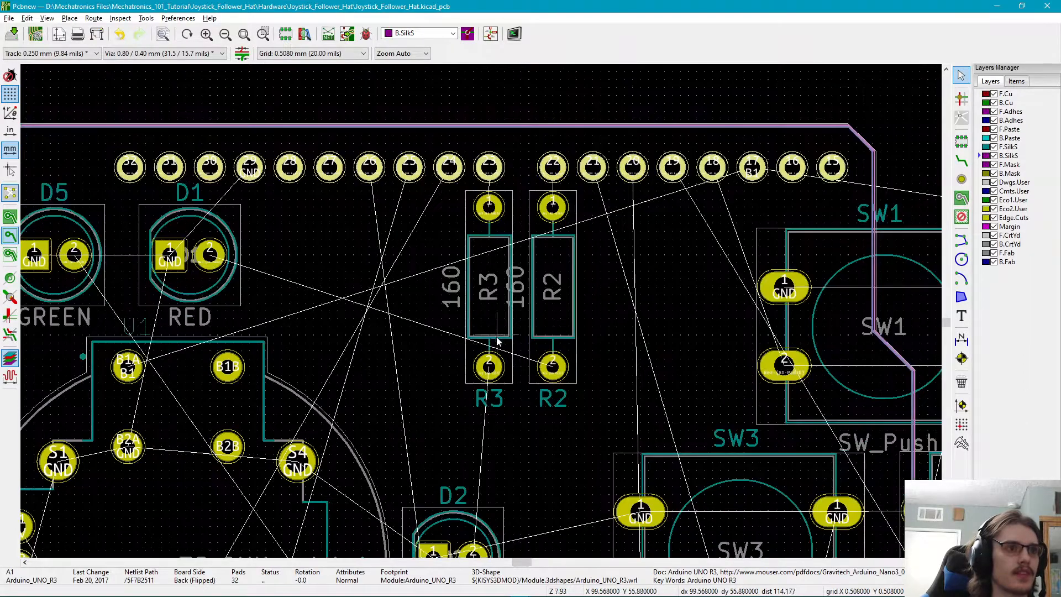
middle_drag(529, 199, 536, 176)
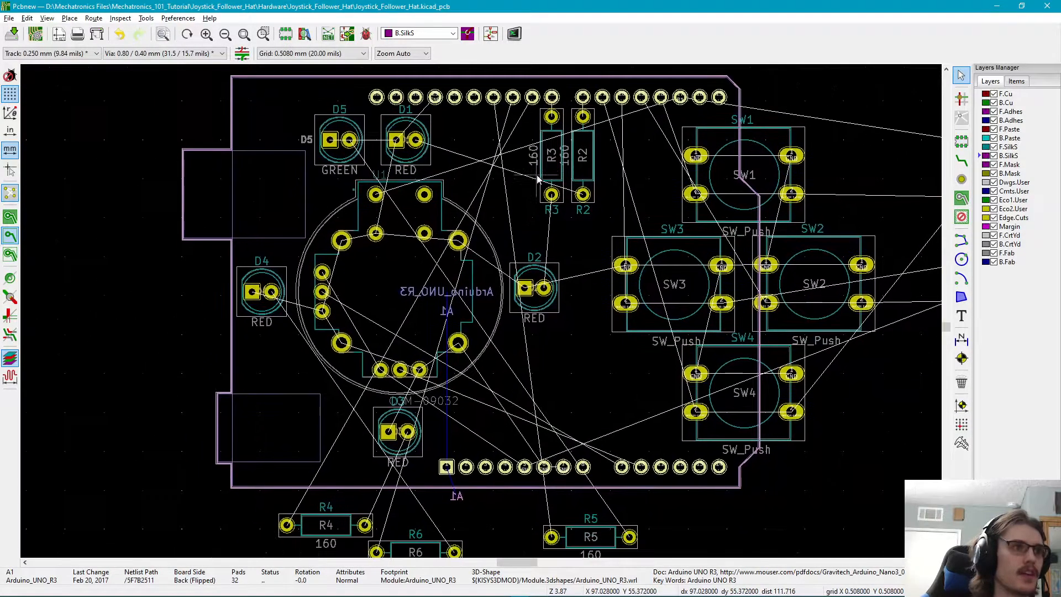
- Bring resistor R4 up, rotated vertical, and drop it beside R3 under header pin 24
click(291, 531)
key(m)
key(r)
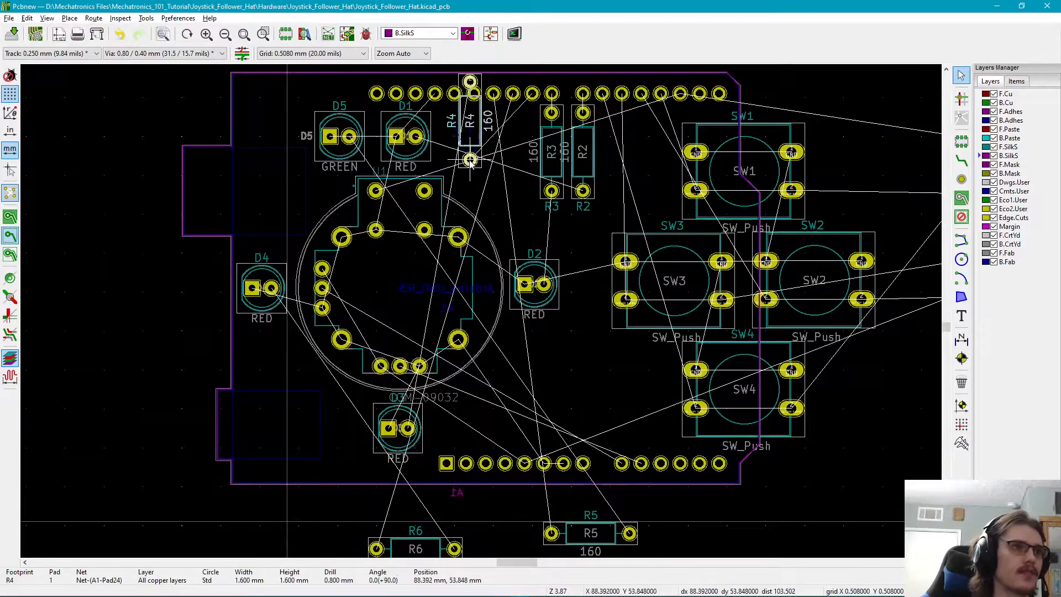
scroll(524, 121, up, 4)
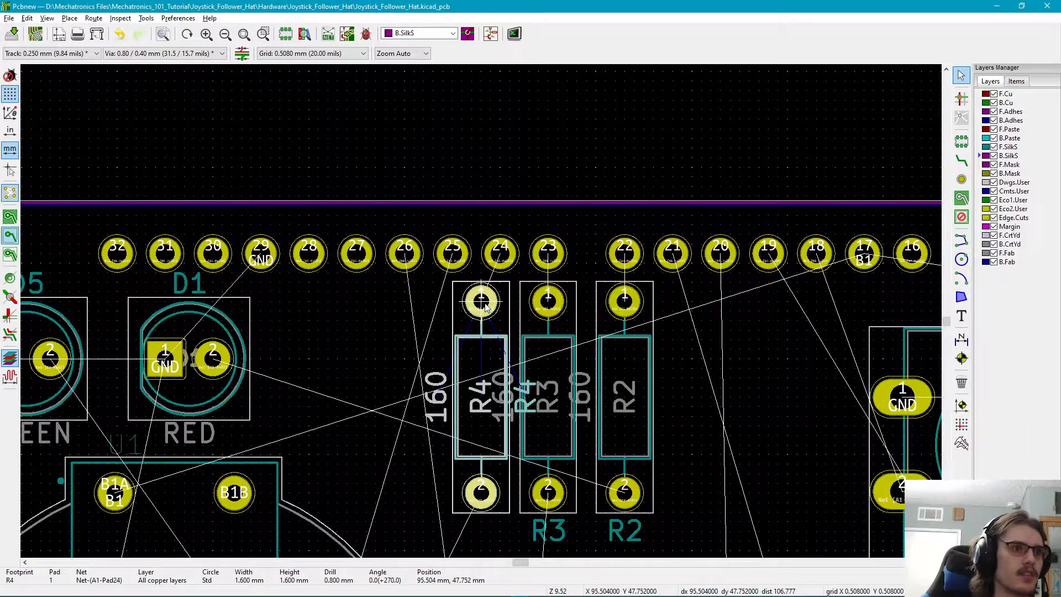
click(534, 312)
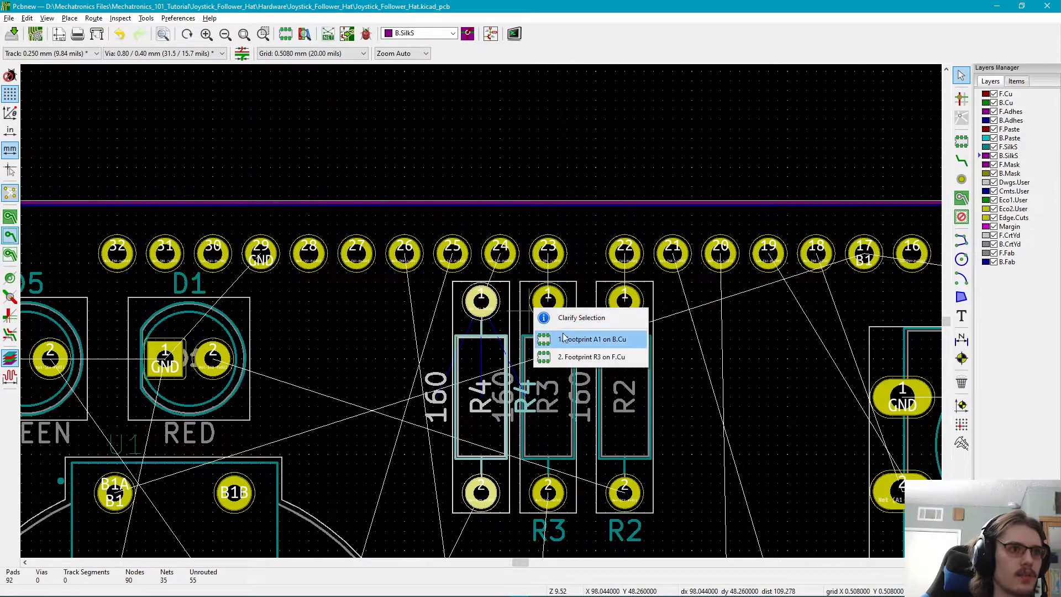
- Nudge R3, R2 and R4 so each lines up under its header pin
click(696, 363)
click(557, 308)
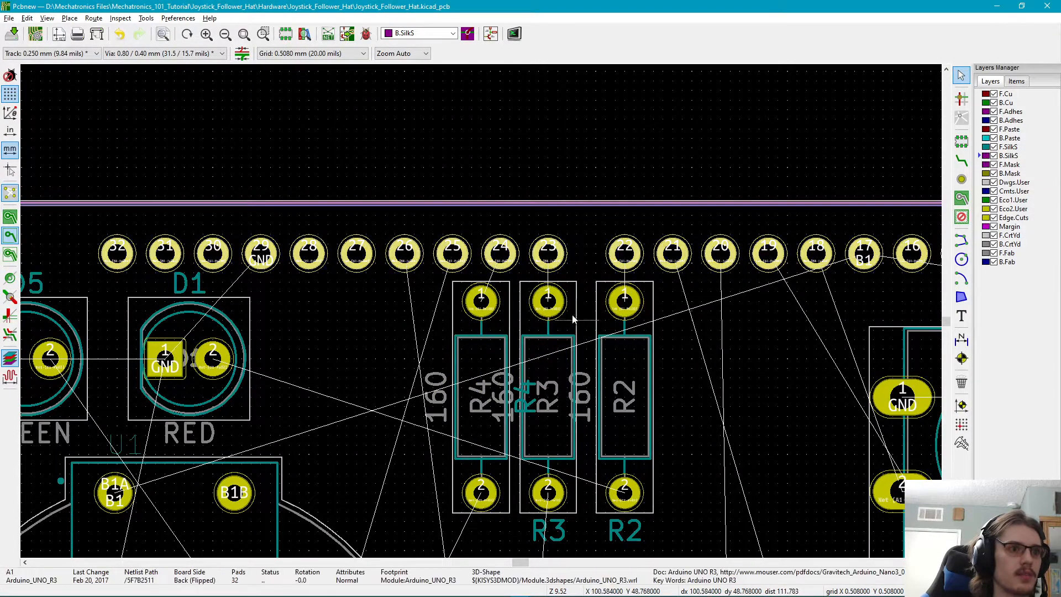
key(m)
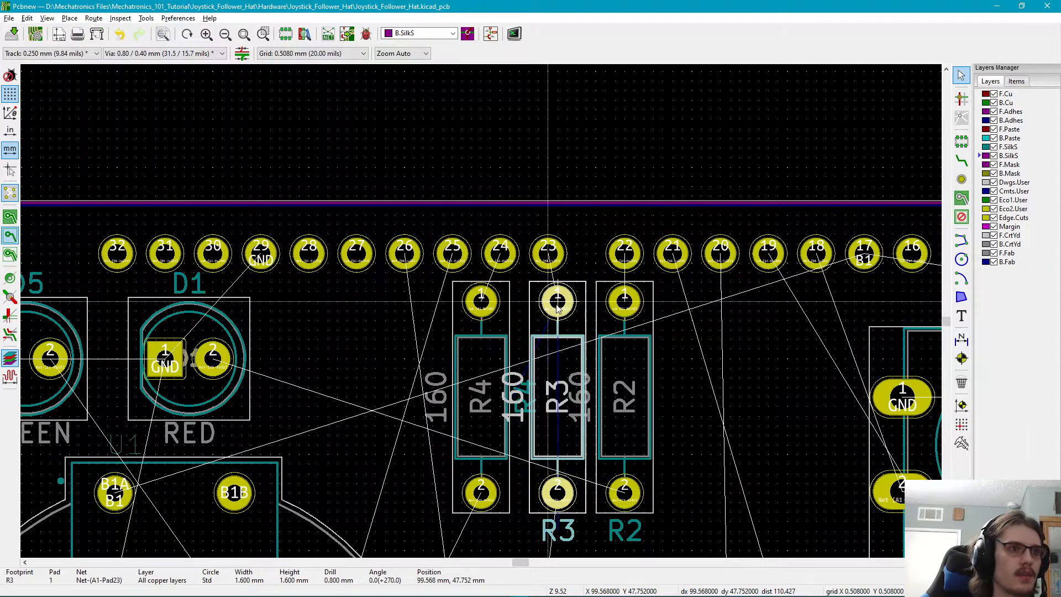
click(557, 308)
click(623, 313)
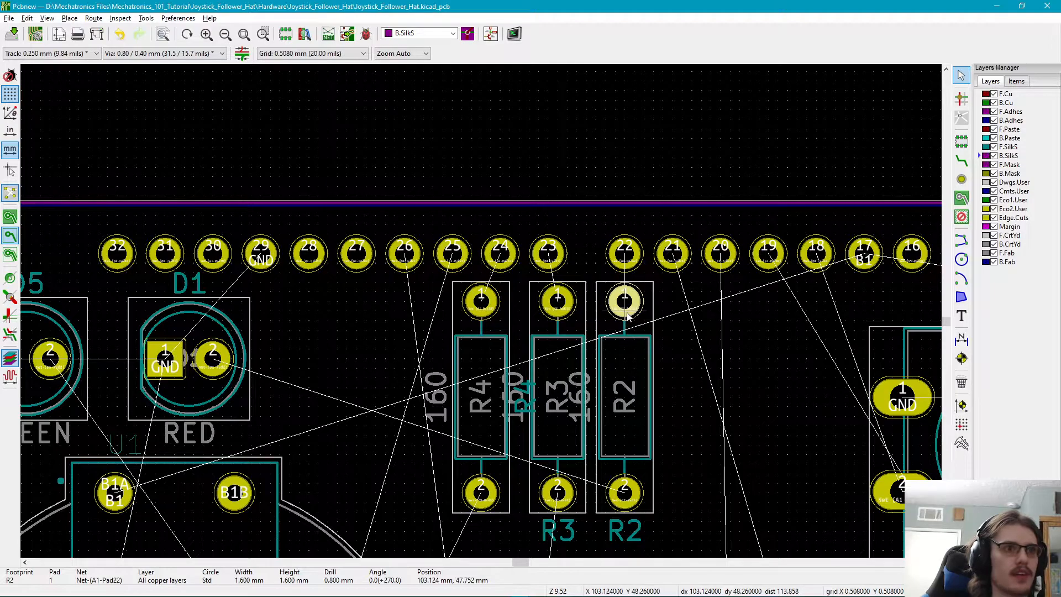
key(m)
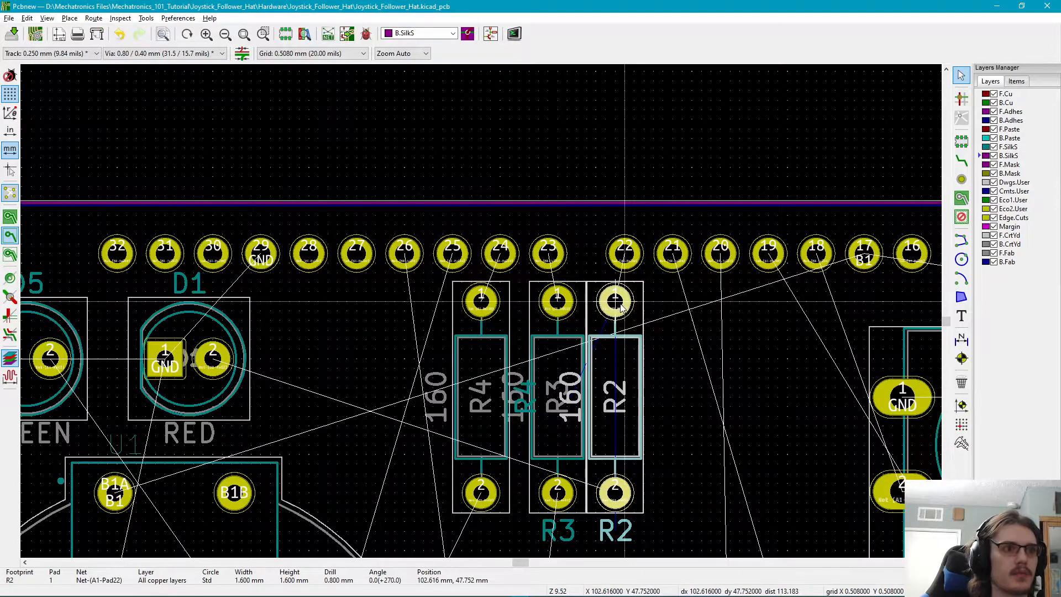
click(623, 306)
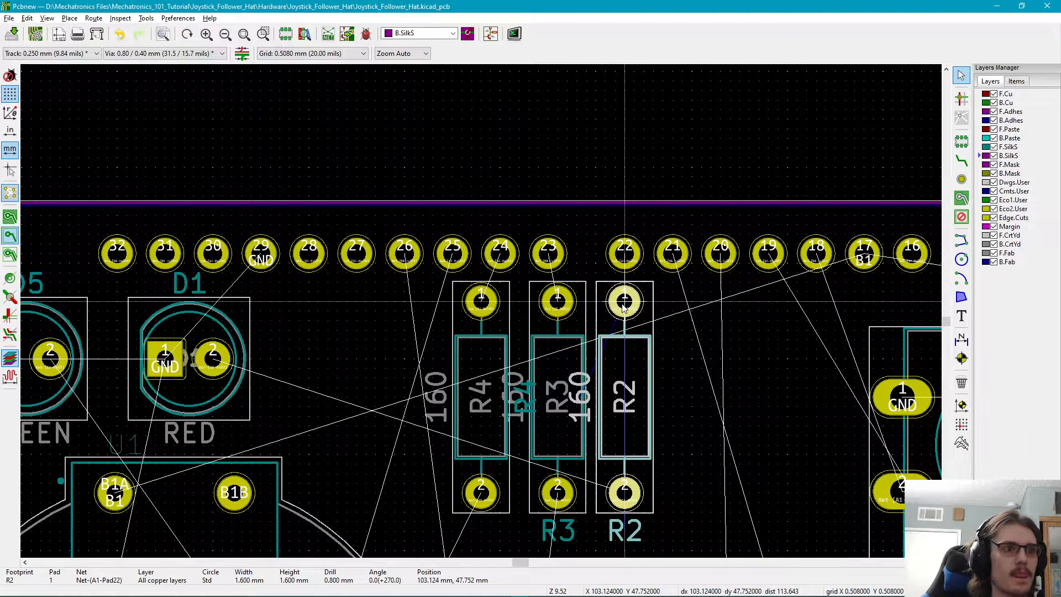
click(488, 309)
key(m)
click(492, 307)
- Place R4's reference label horizontally beneath its footprint
right_click(498, 427)
click(480, 422)
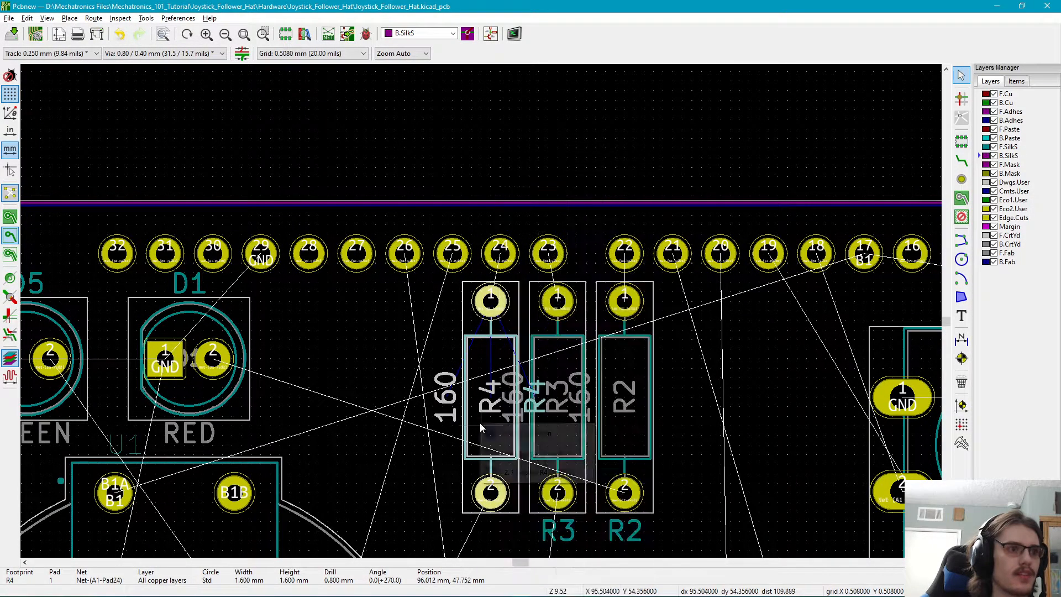
click(479, 422)
click(534, 409)
click(535, 409)
key(m)
key(r)
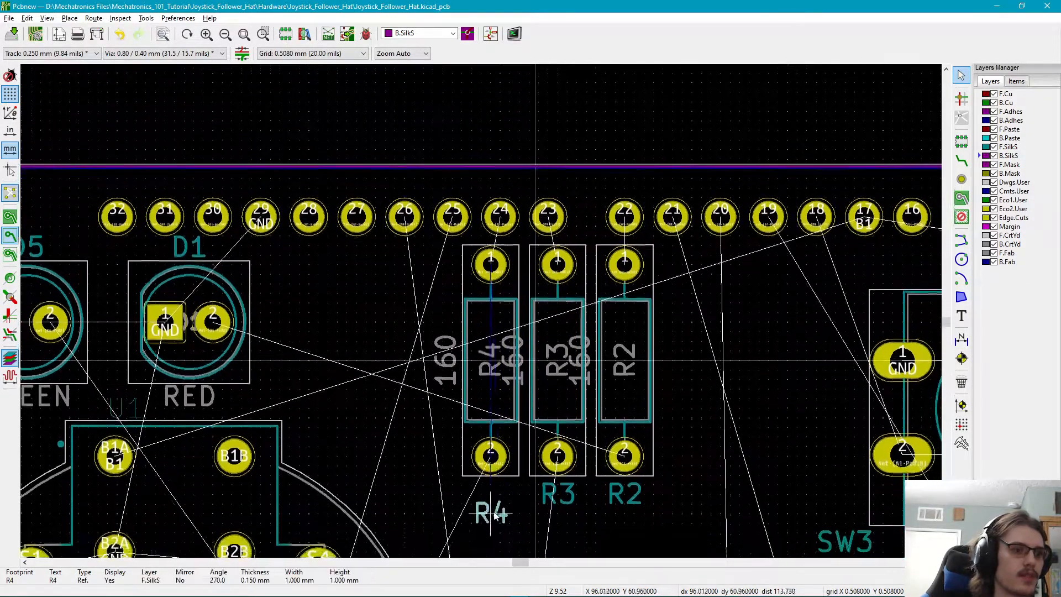
click(491, 495)
middle_drag(524, 509, 539, 453)
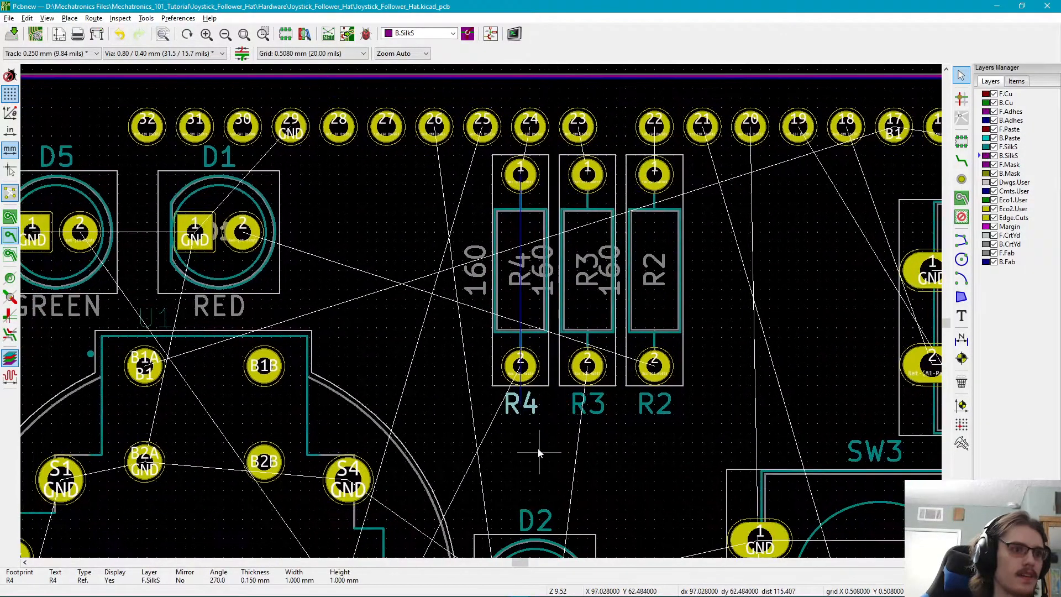
scroll(538, 453, down, 5)
scroll(482, 311, up, 2)
middle_drag(531, 265, 529, 359)
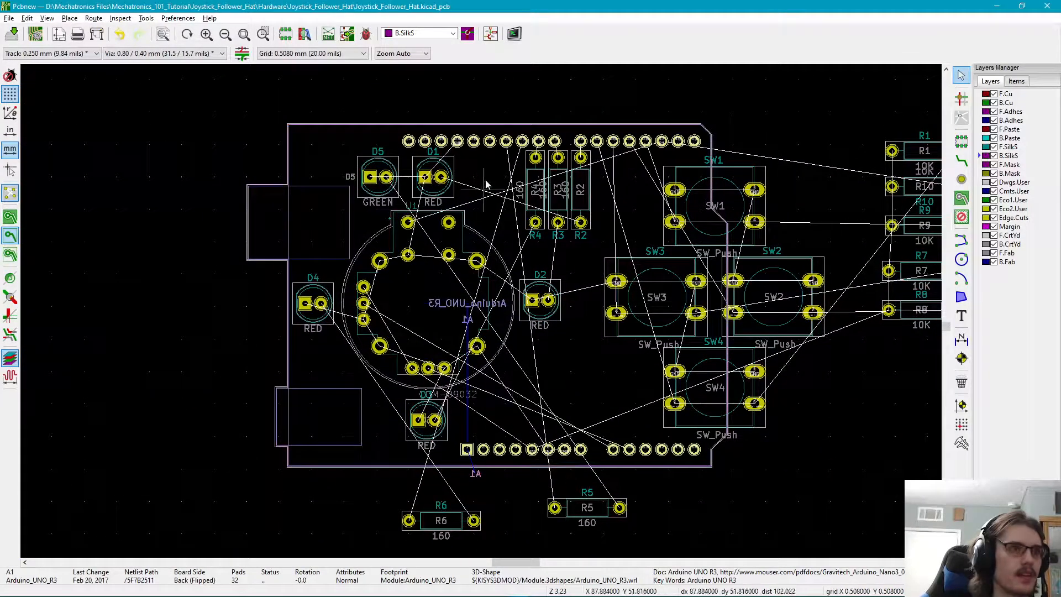
- Rotate R6 to 270° and place it upright in the resistor row beside R4
click(409, 525)
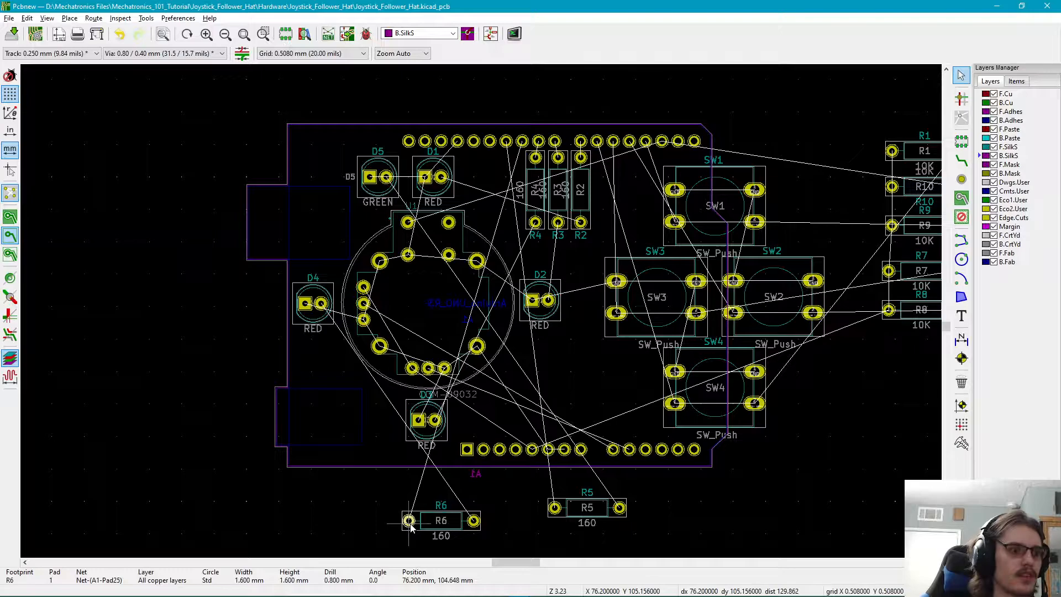
key(m)
key(r)
key(r)
key(r)
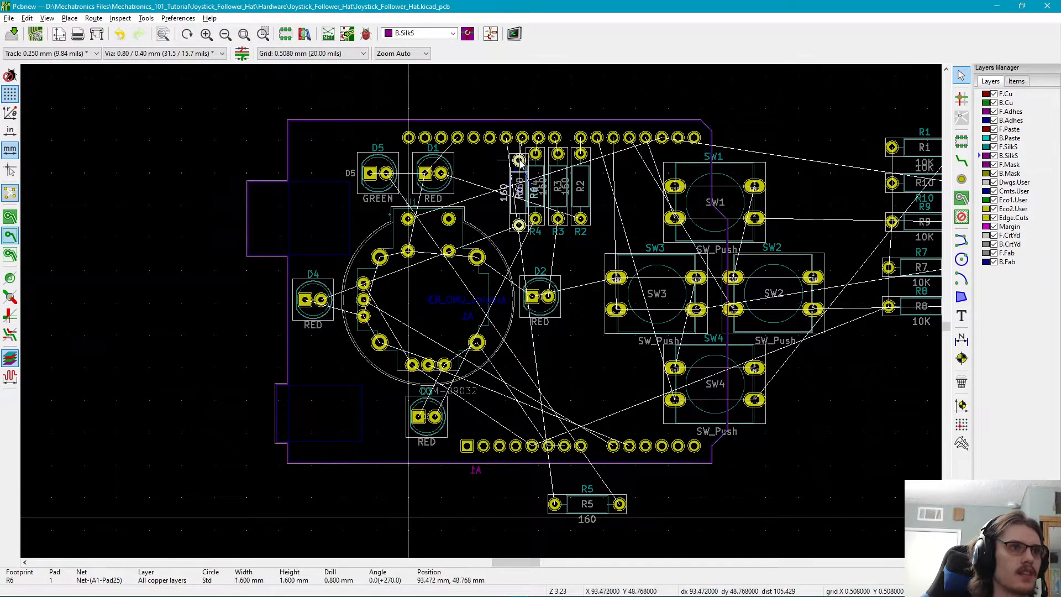
scroll(520, 160, up, 7)
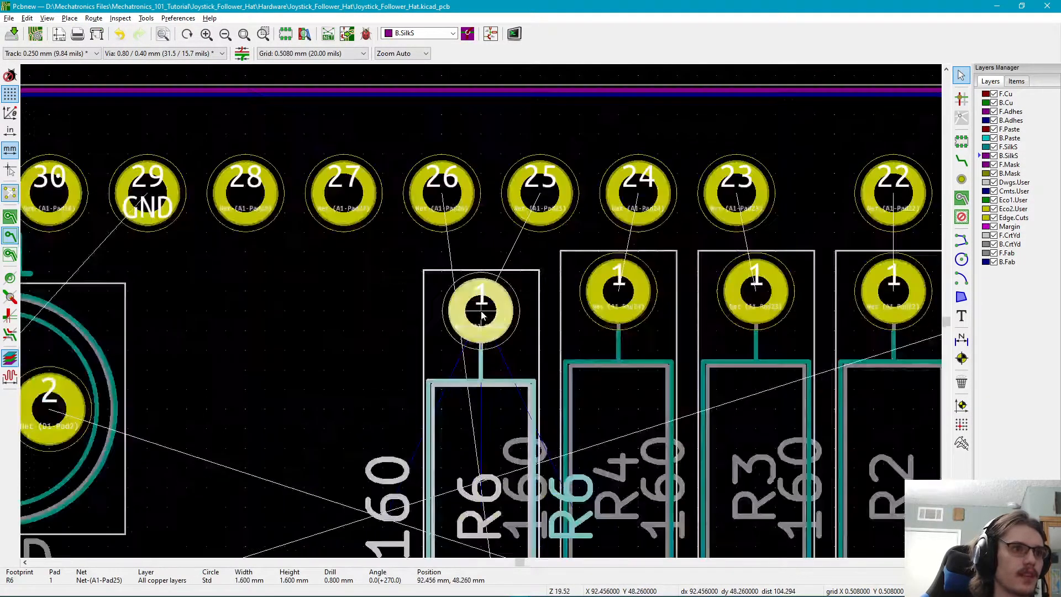
scroll(558, 425, down, 4)
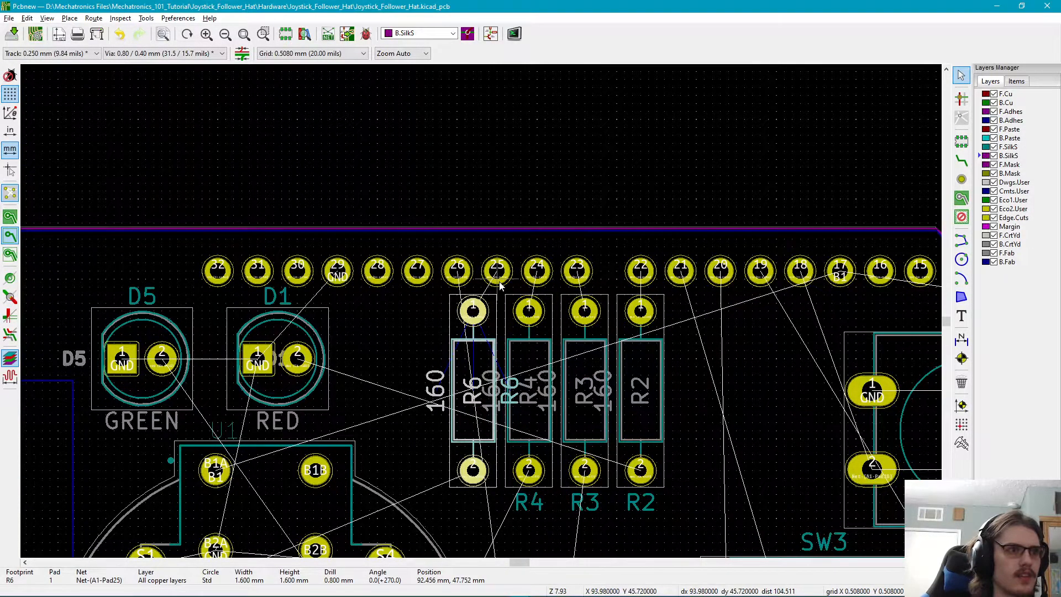
middle_drag(492, 399, 579, 346)
scroll(581, 347, up, 1)
key(m)
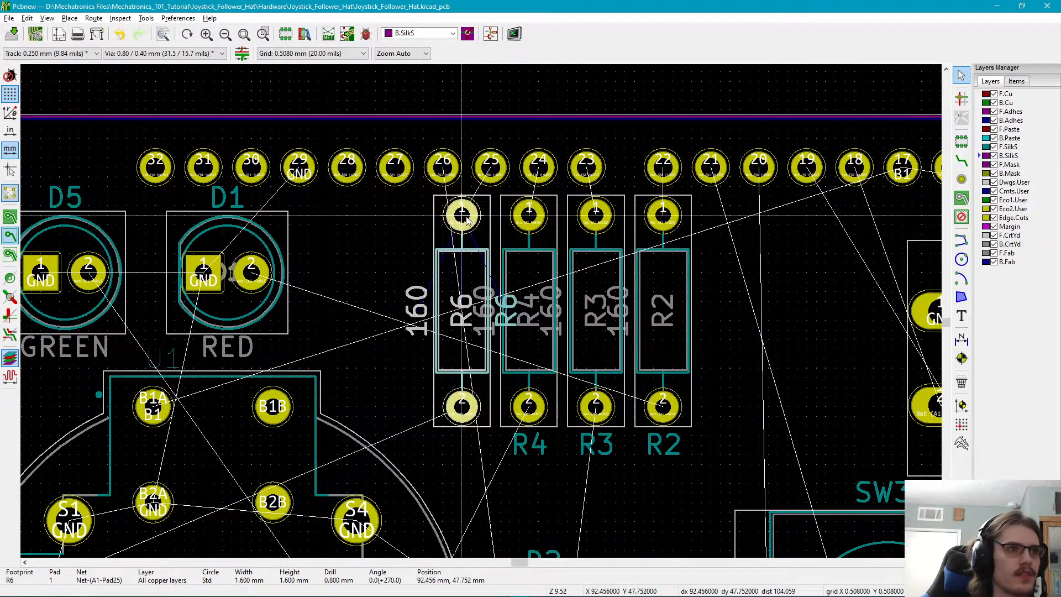
click(467, 220)
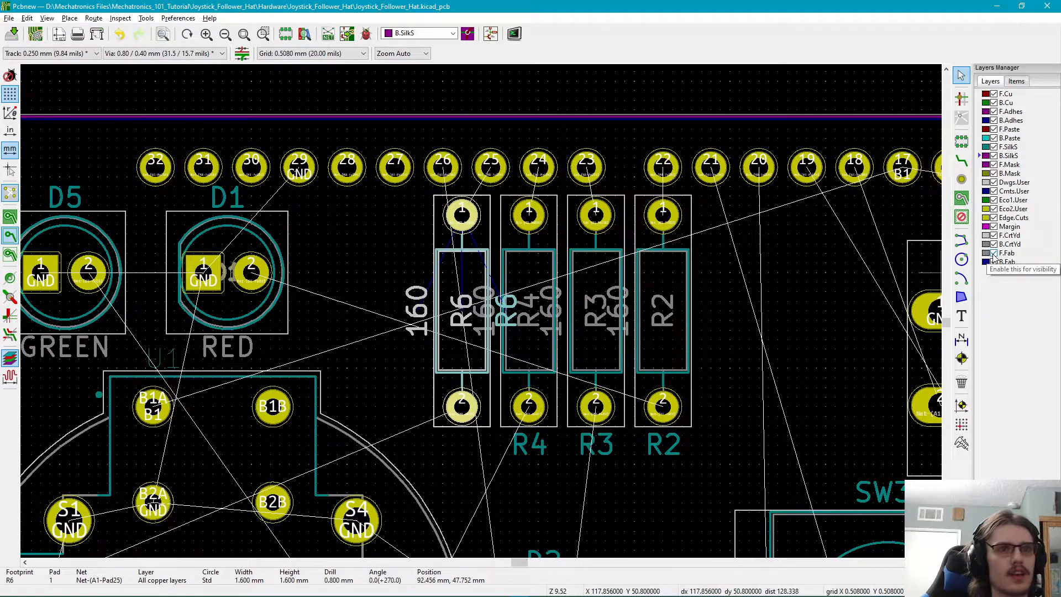
- Hide the F.Fab layer drawings in the Layers Manager
click(993, 253)
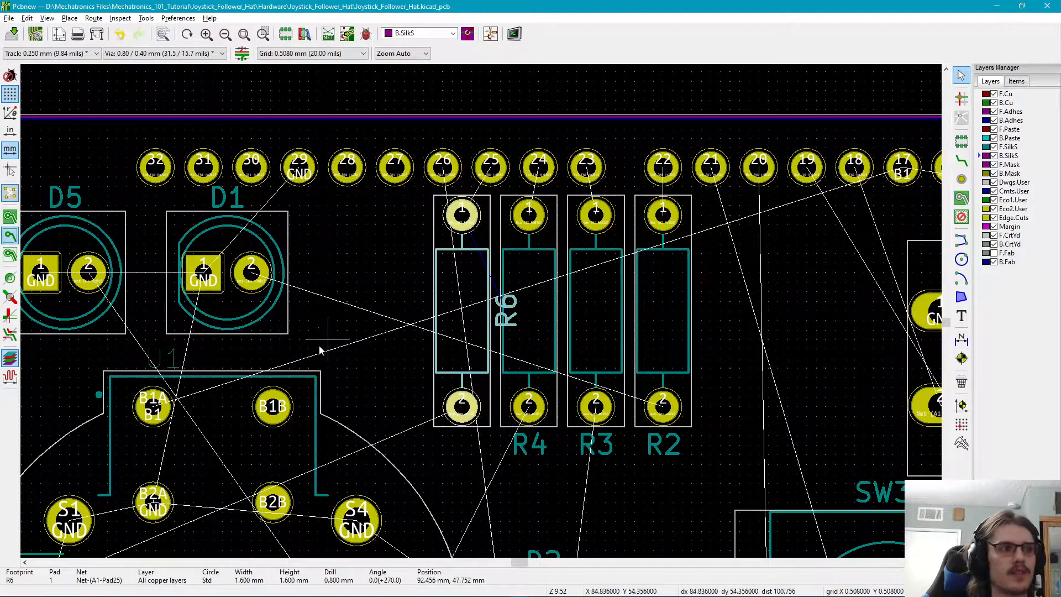
scroll(467, 315, down, 5)
scroll(482, 316, down, 5)
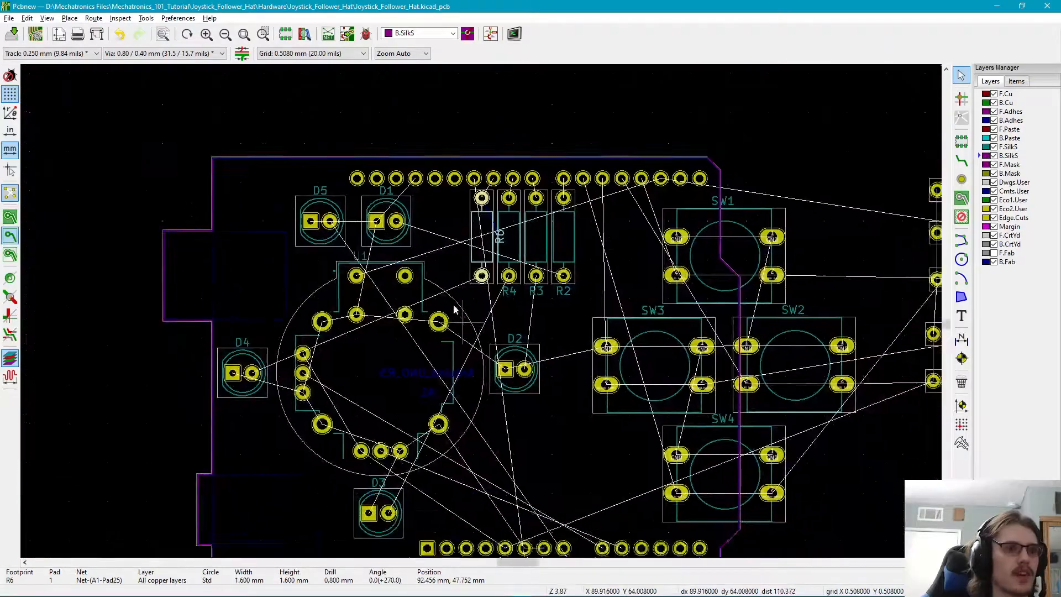
scroll(474, 362, up, 4)
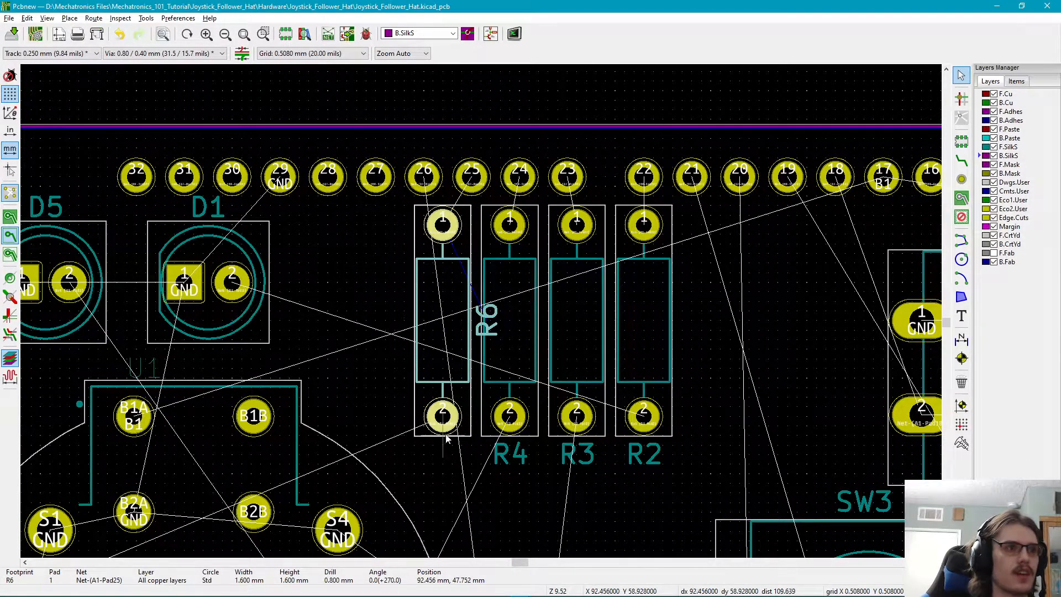
scroll(491, 327, up, 1)
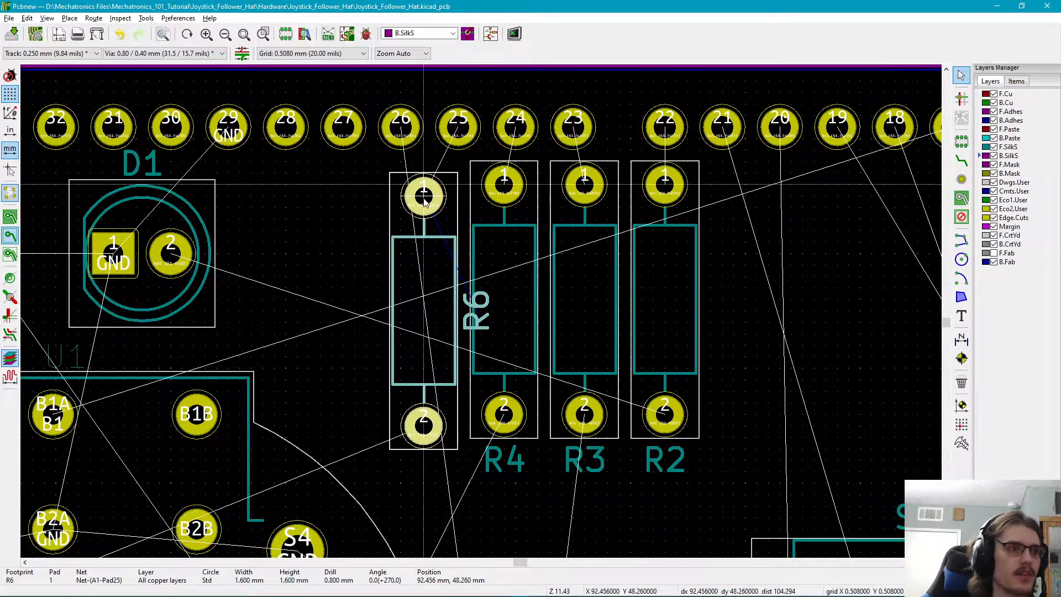
- Turn R6's reference label horizontal and place it beneath R6
right_click(468, 297)
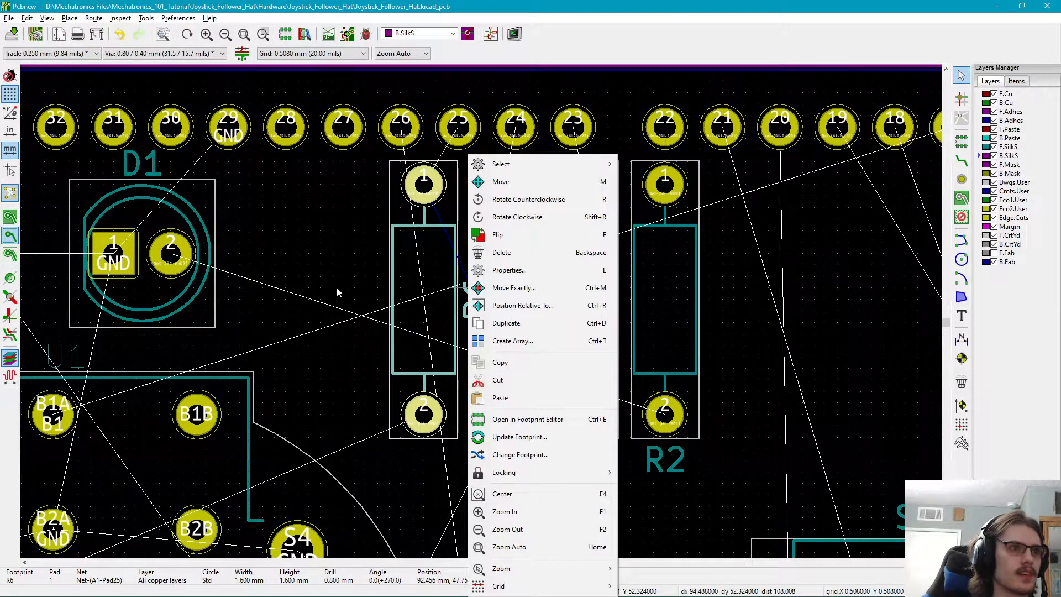
click(358, 295)
key(m)
key(r)
click(431, 460)
click(426, 482)
scroll(426, 482, down, 1)
scroll(482, 312, down, 6)
scroll(481, 314, up, 2)
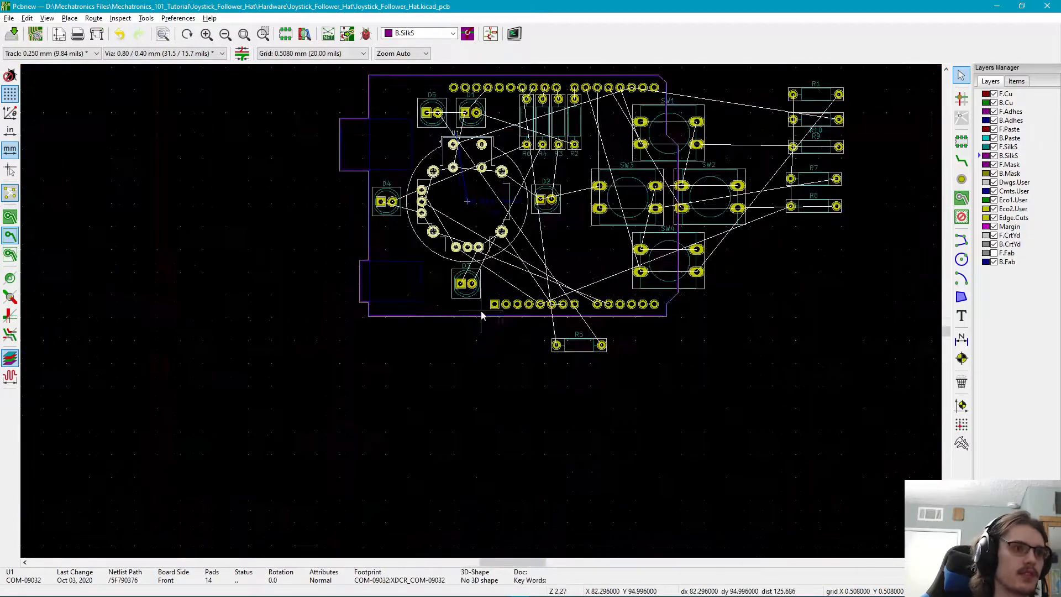
- Bring R5 onto the board, rotated upright at the left end of the resistor row
scroll(481, 311, up, 2)
click(588, 377)
key(m)
scroll(543, 182, down, 1)
middle_drag(502, 439, 508, 453)
key(r)
key(r)
key(r)
scroll(490, 269, up, 6)
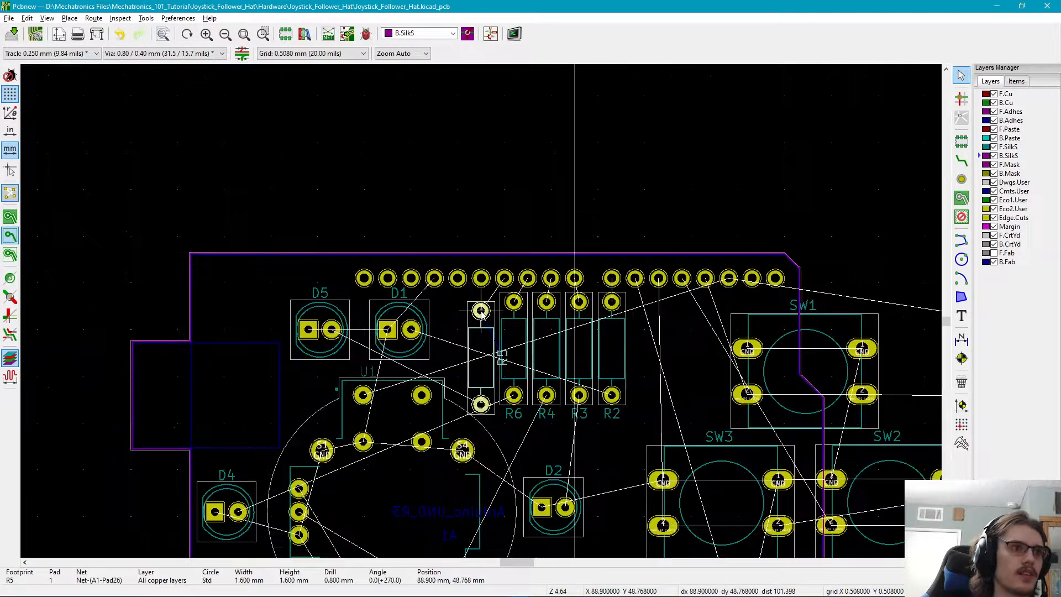
scroll(484, 282, down, 3)
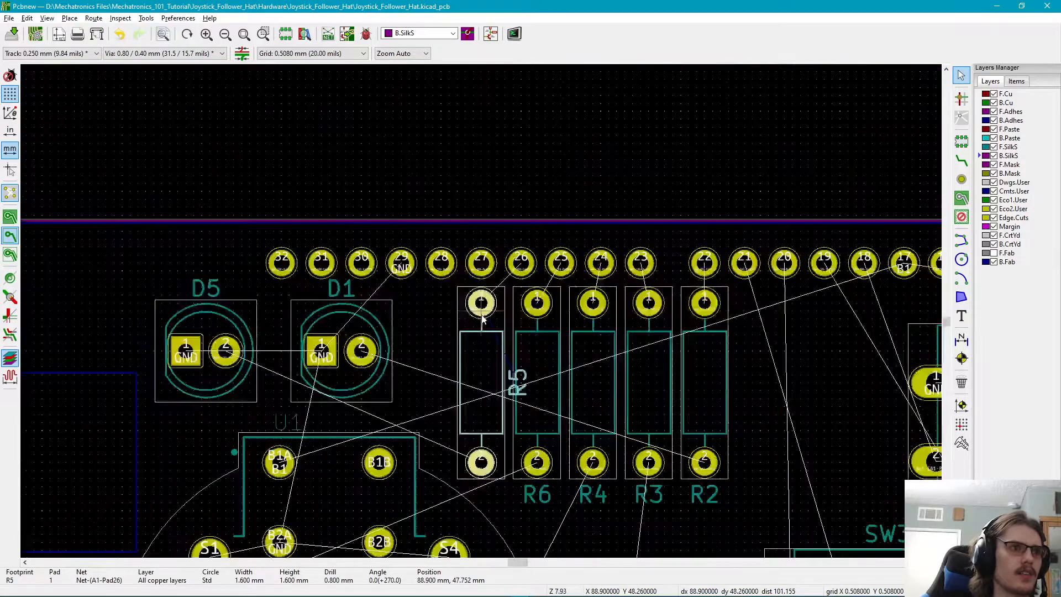
- Turn R5's reference label horizontal and place it below the footprint
click(512, 390)
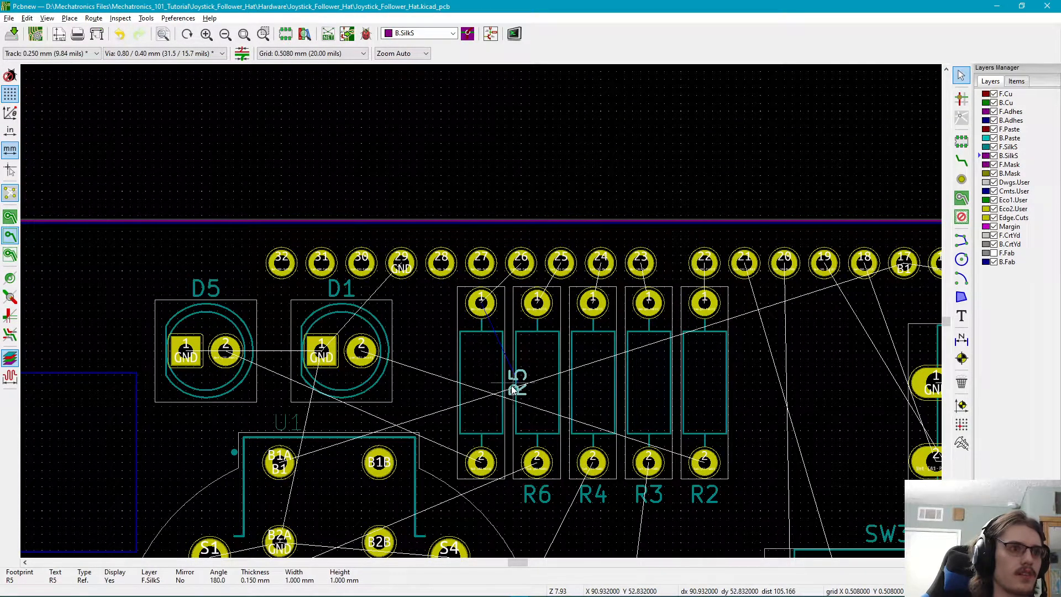
scroll(512, 391, up, 3)
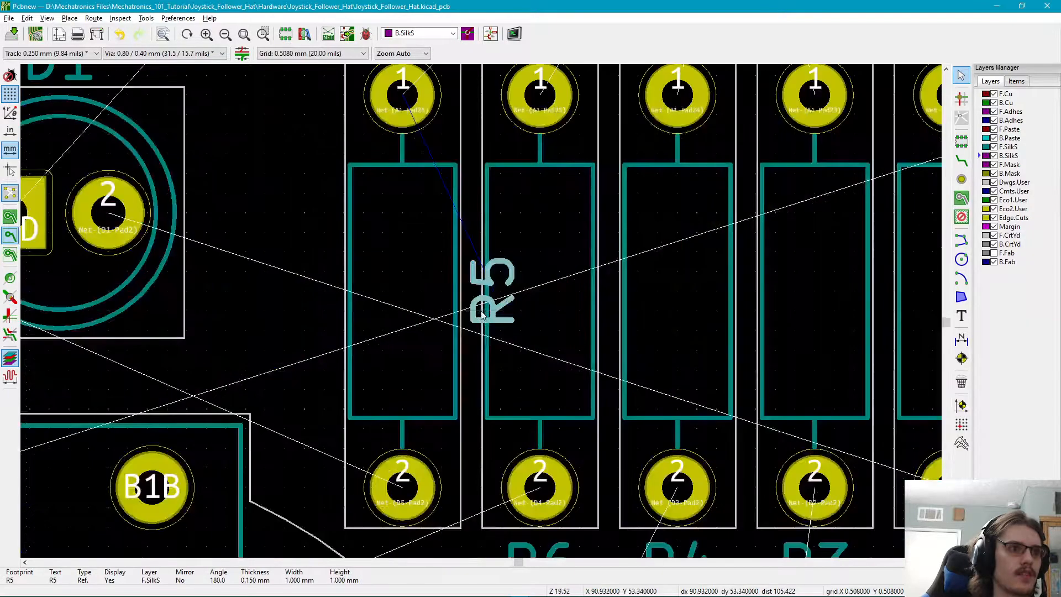
double_click(471, 280)
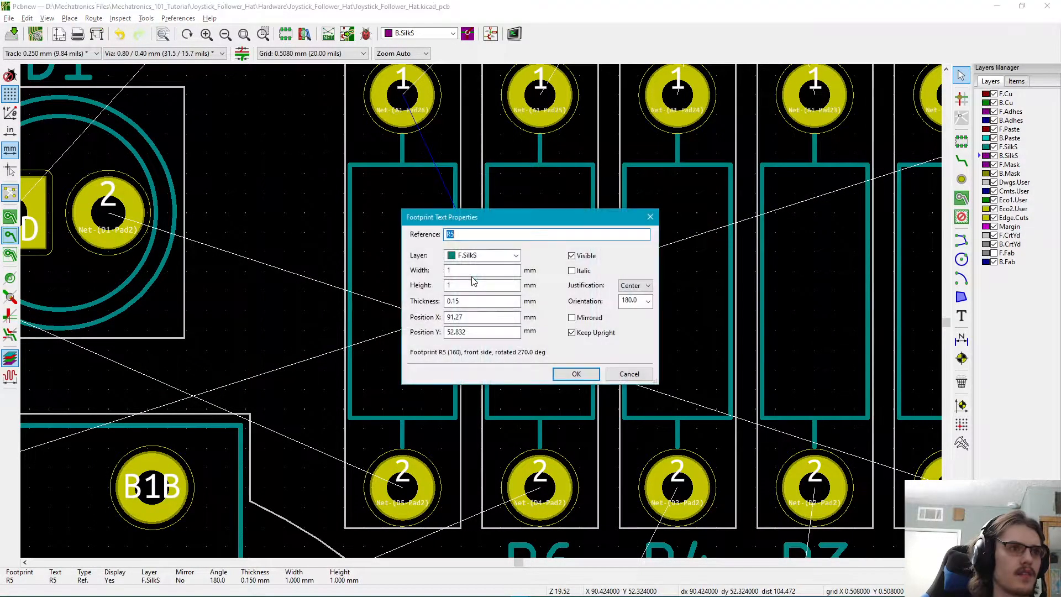
key(Escape)
key(m)
scroll(439, 402, down, 1)
key(r)
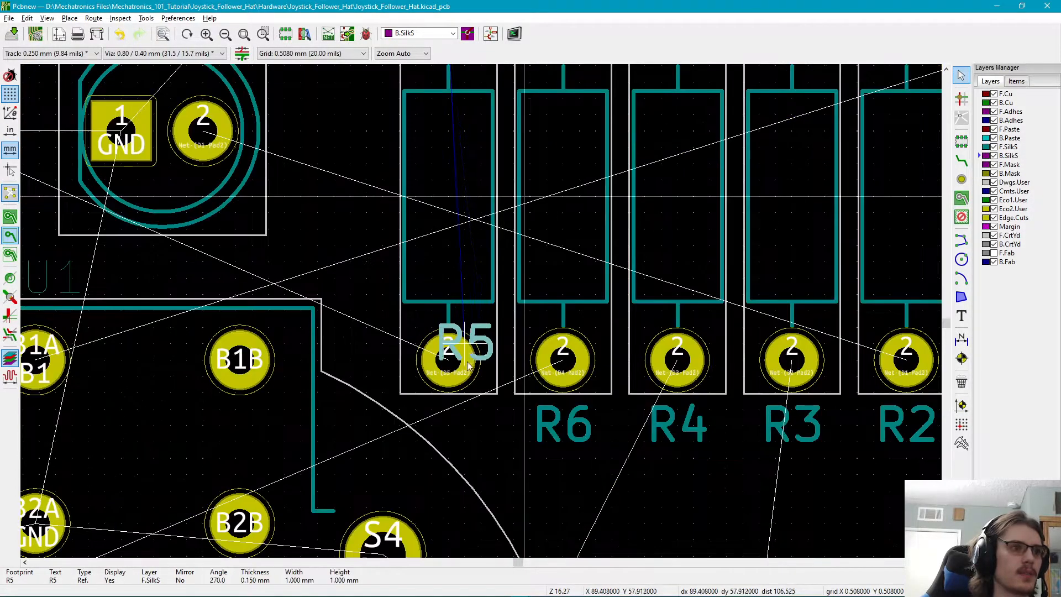
click(482, 437)
scroll(483, 436, down, 1)
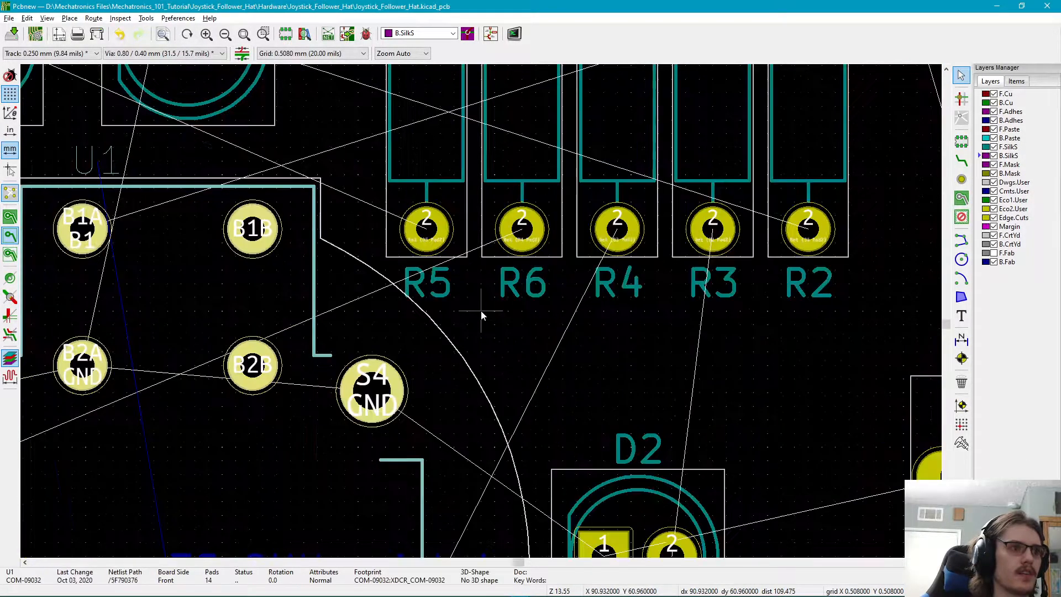
scroll(481, 316, down, 9)
scroll(483, 315, up, 6)
- Check the net on R2's first pad and recentre the view on the resistor row
middle_drag(494, 382, 508, 437)
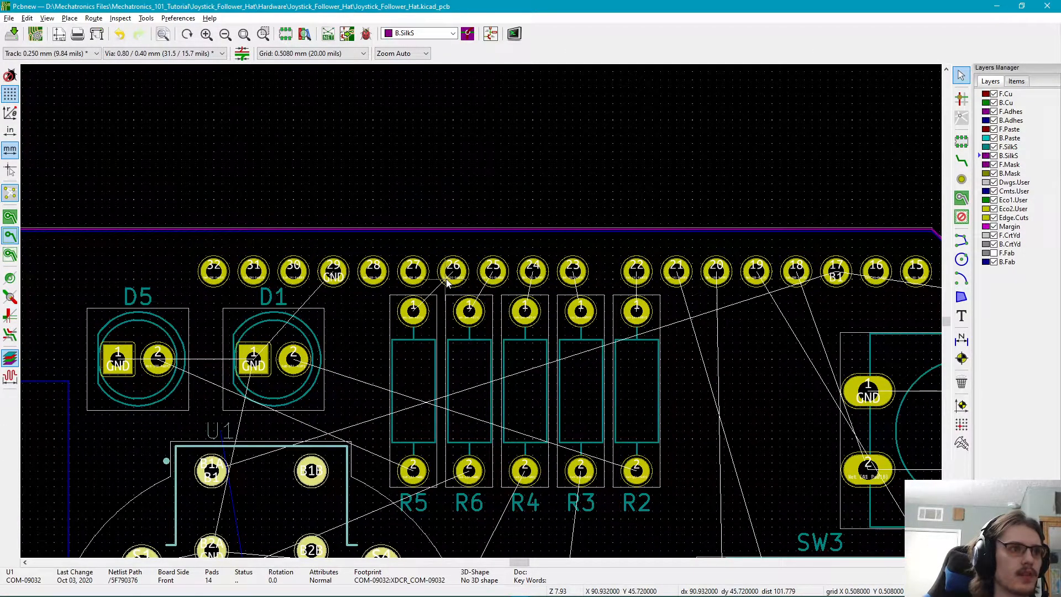
click(637, 312)
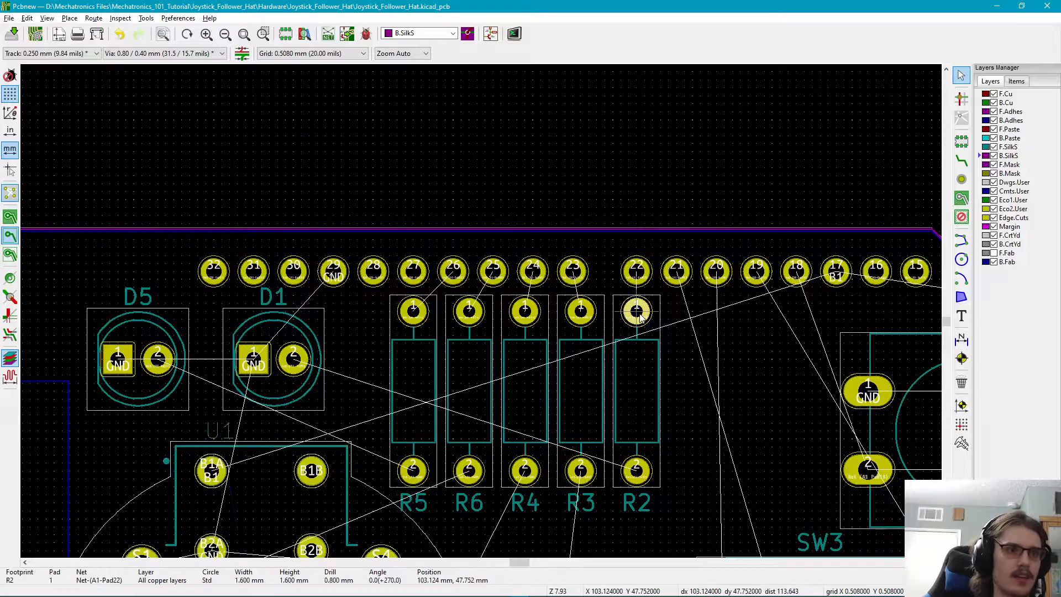
scroll(646, 325, down, 1)
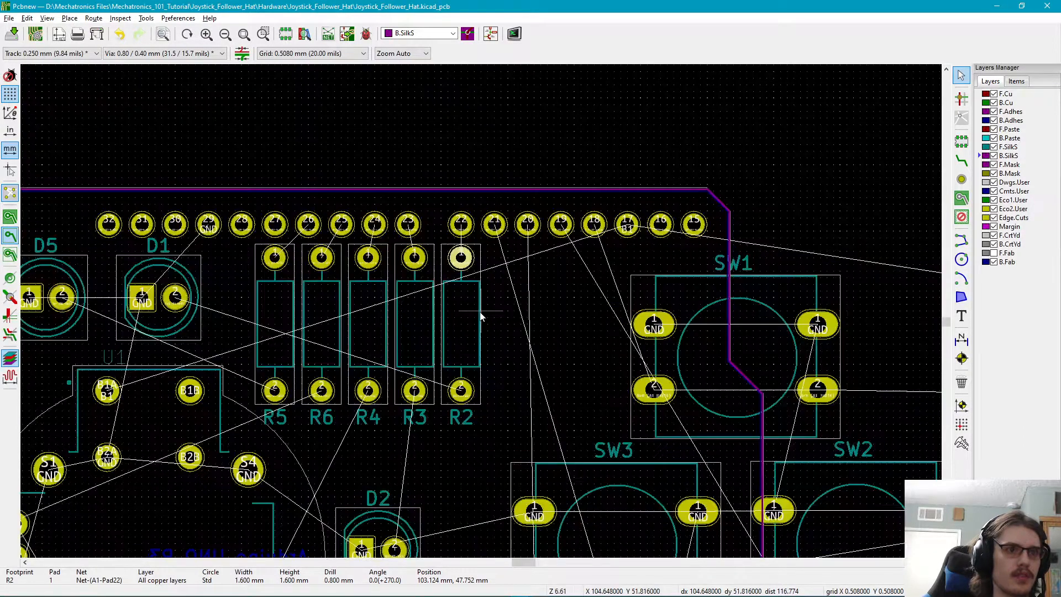
click(519, 293)
click(428, 120)
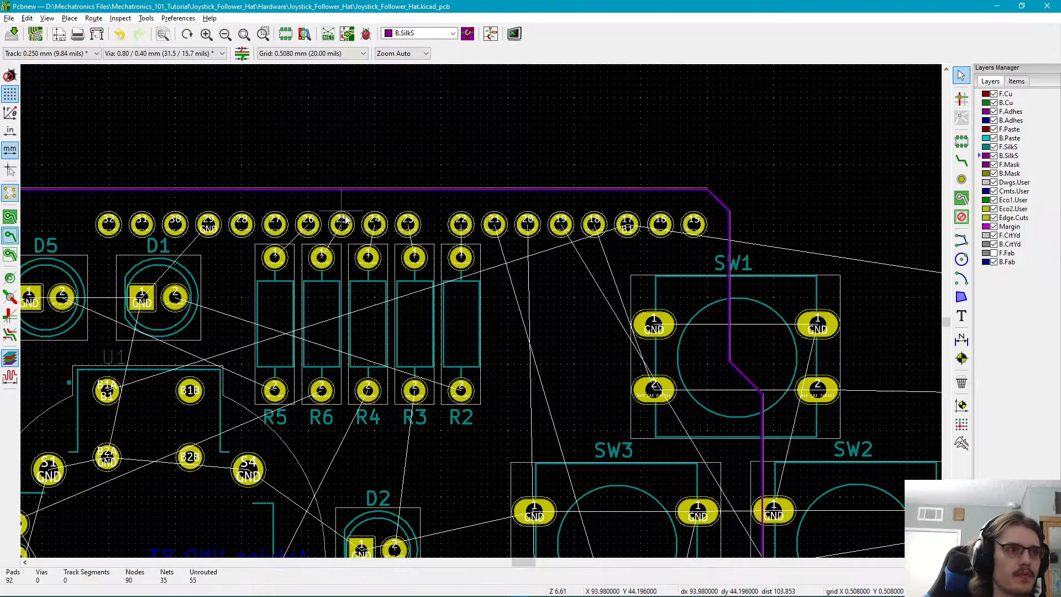
middle_drag(343, 213, 465, 229)
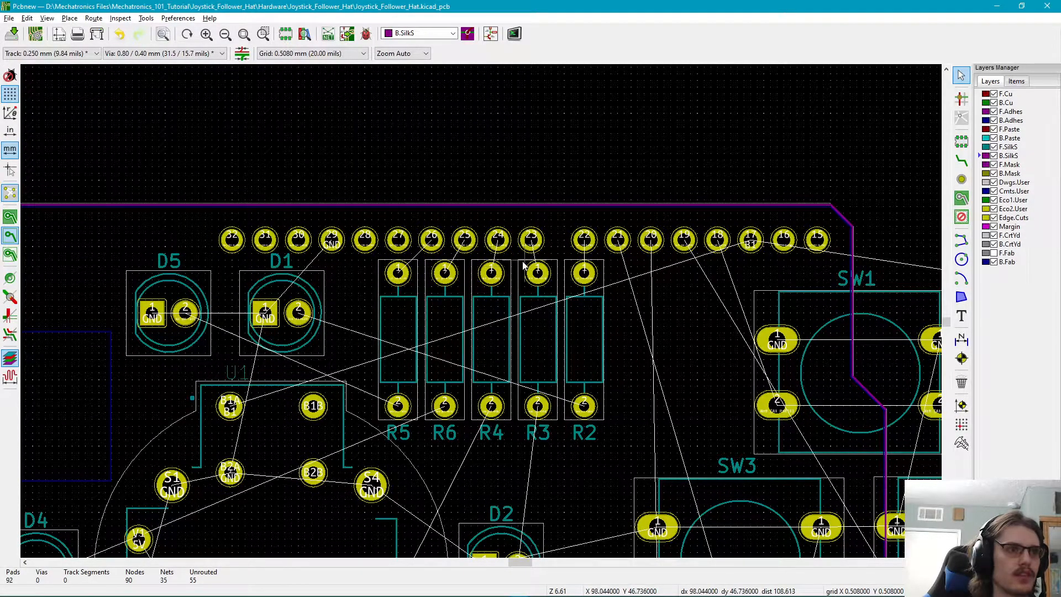
middle_drag(508, 363, 399, 211)
scroll(399, 199, down, 1)
middle_drag(539, 379, 535, 360)
scroll(535, 360, down, 1)
scroll(483, 319, down, 3)
scroll(488, 304, up, 5)
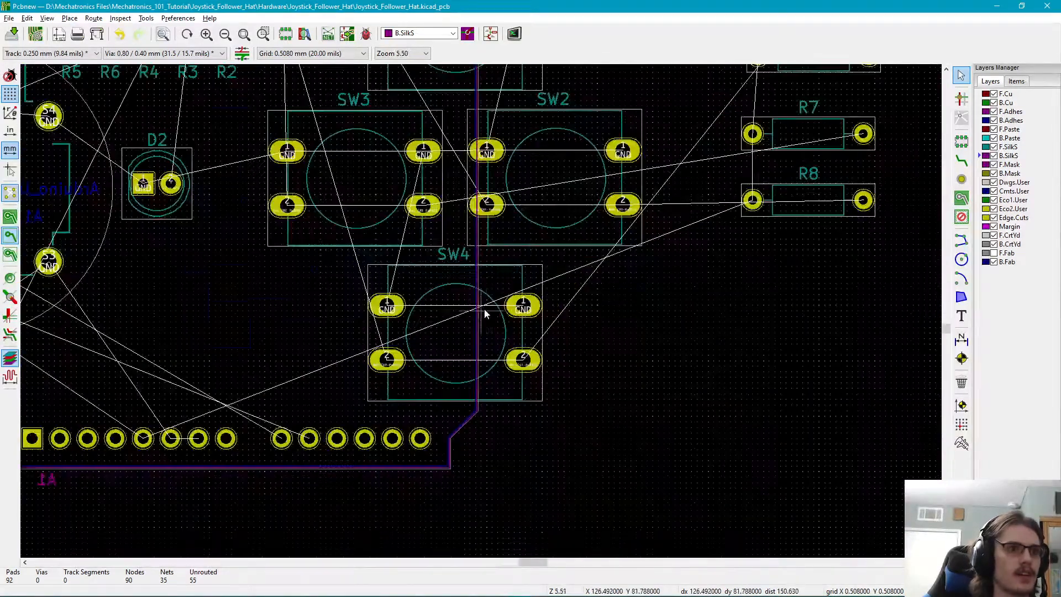
middle_drag(857, 391, 708, 401)
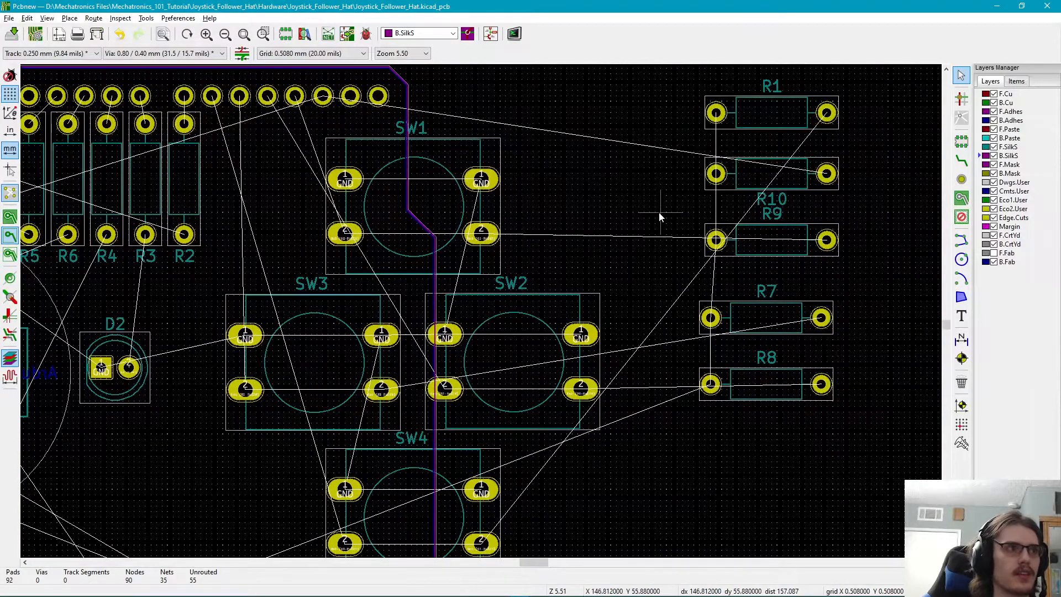
middle_drag(762, 427, 796, 382)
click(762, 429)
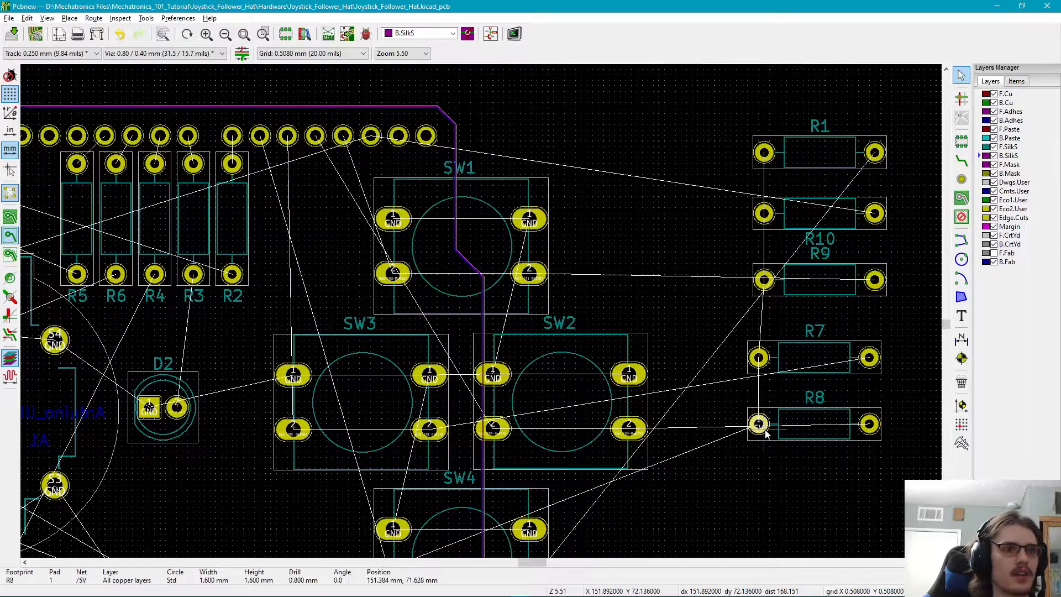
click(763, 213)
click(873, 213)
click(875, 160)
click(874, 279)
middle_drag(881, 326, 857, 270)
click(847, 305)
click(845, 369)
middle_drag(850, 418, 895, 207)
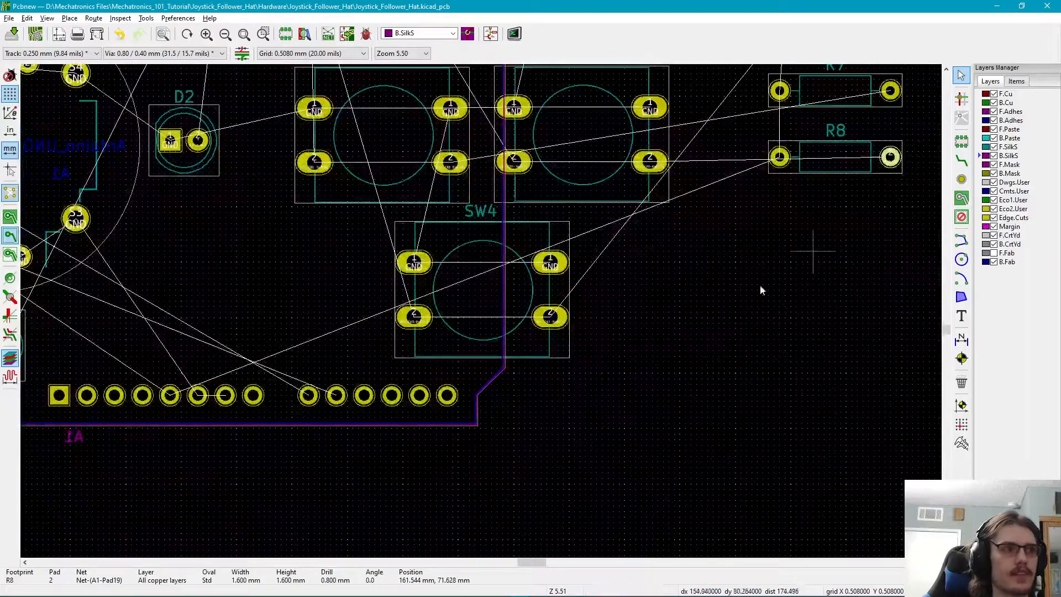
scroll(721, 331, up, 4)
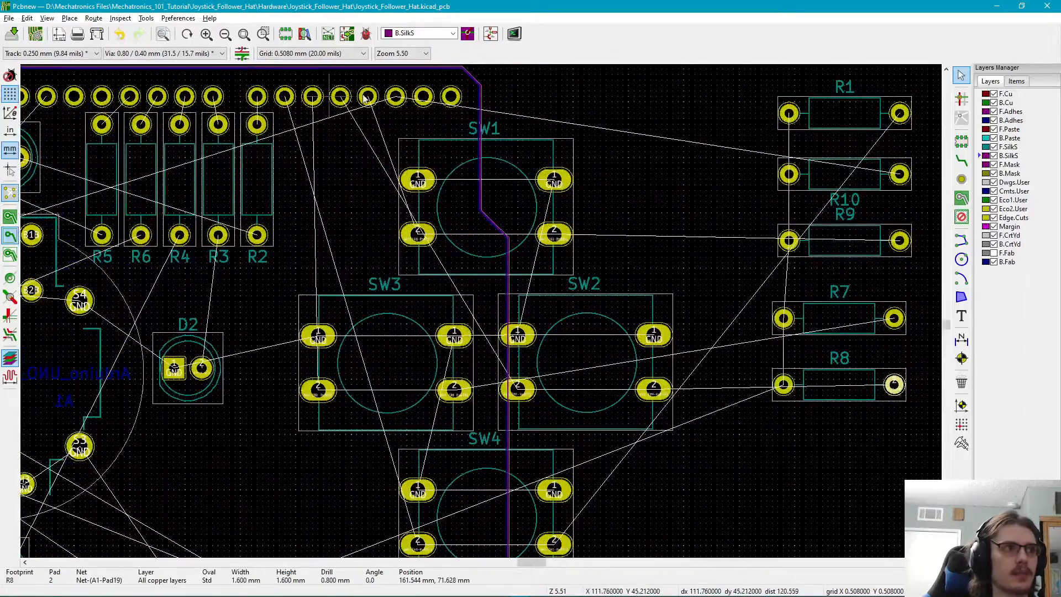
scroll(395, 253, down, 5)
middle_drag(428, 245, 413, 514)
scroll(414, 511, up, 3)
click(431, 230)
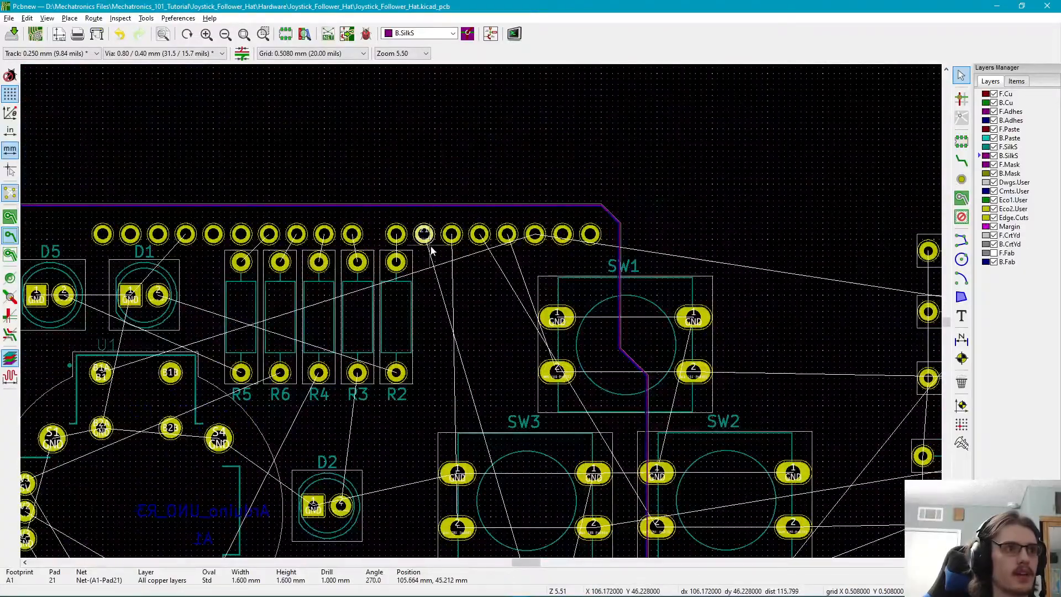
scroll(480, 181, down, 3)
scroll(479, 181, up, 1)
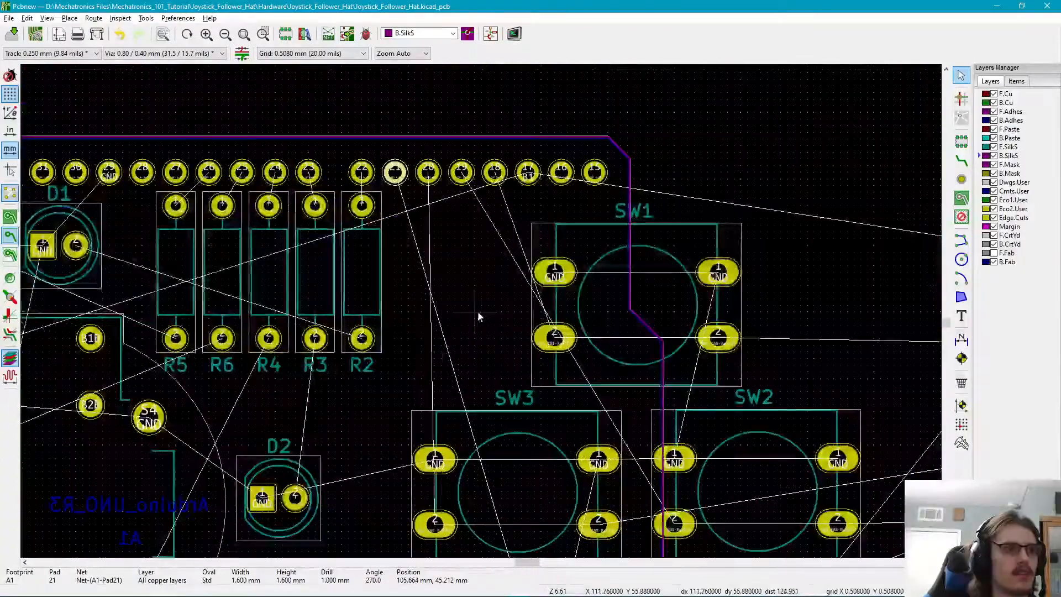
scroll(432, 270, down, 3)
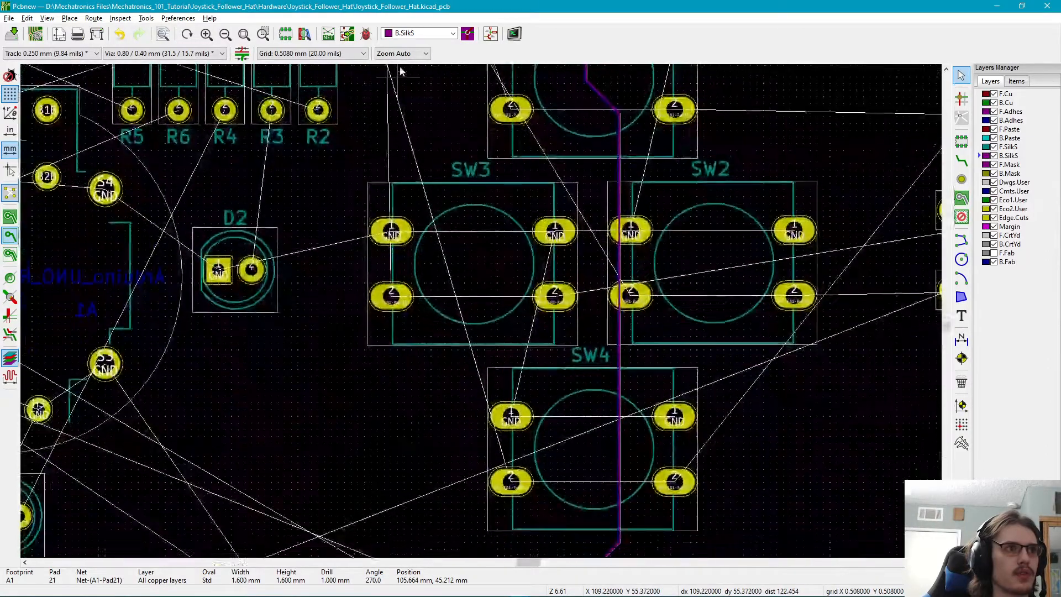
scroll(515, 488, up, 3)
scroll(503, 431, down, 4)
click(541, 430)
click(695, 423)
middle_drag(805, 357, 465, 548)
- Carry R1 down and set it horizontally left of SW4, beside its pad 2
click(780, 92)
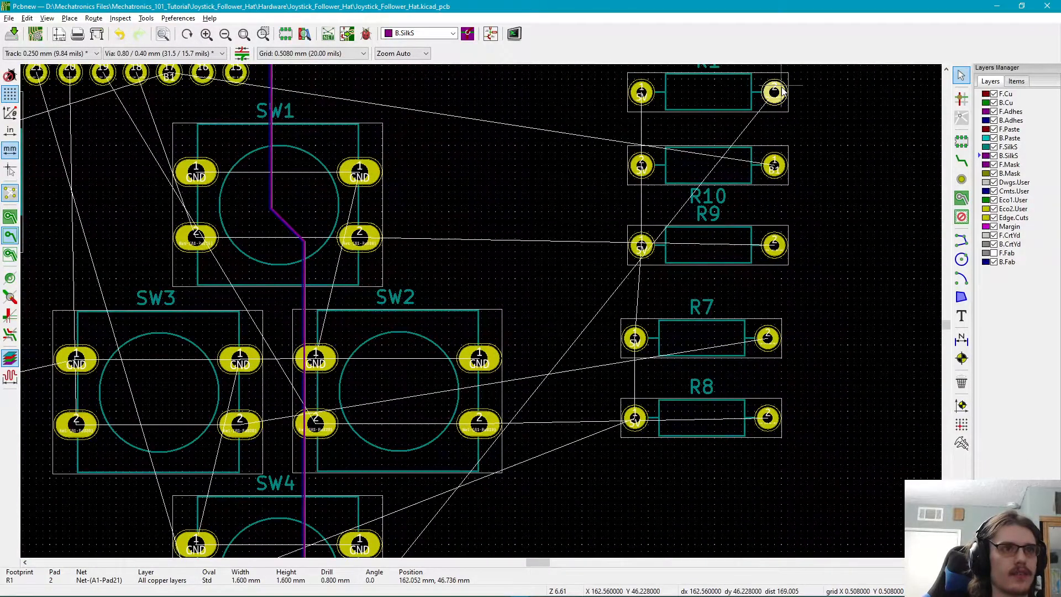
key(m)
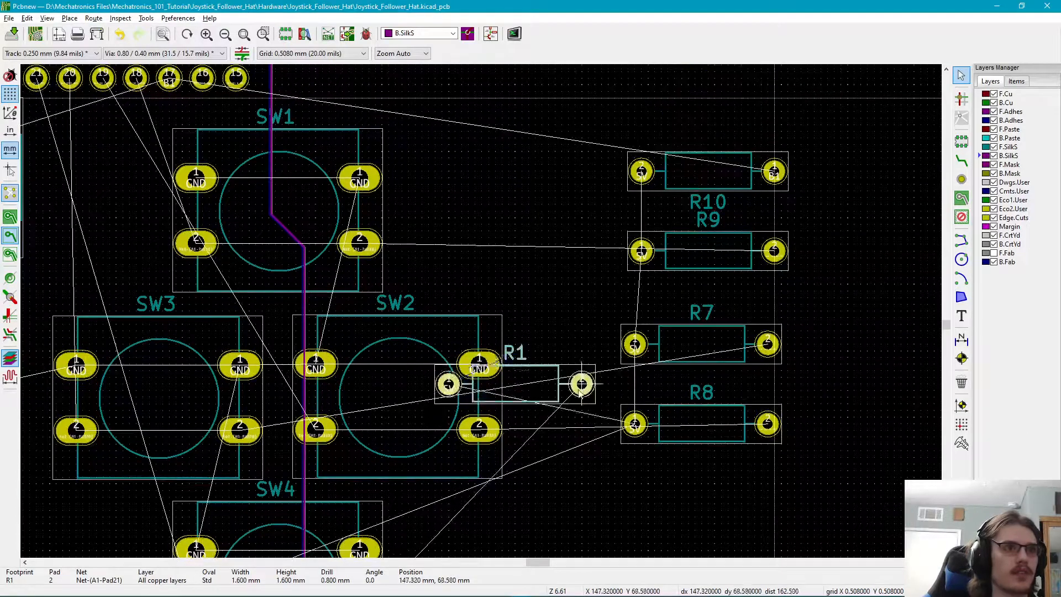
middle_drag(549, 449, 817, 233)
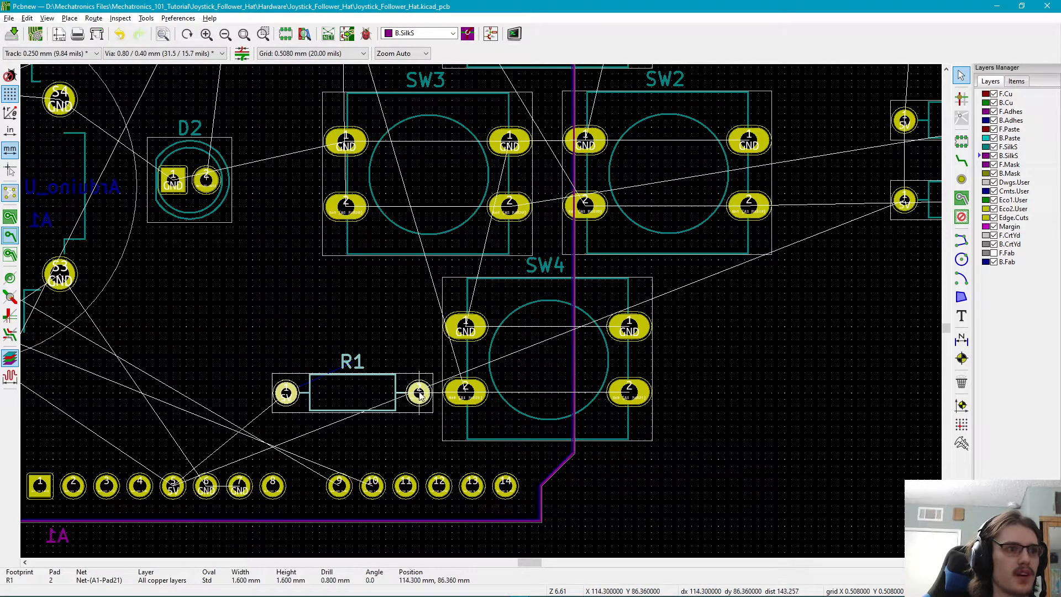
click(419, 393)
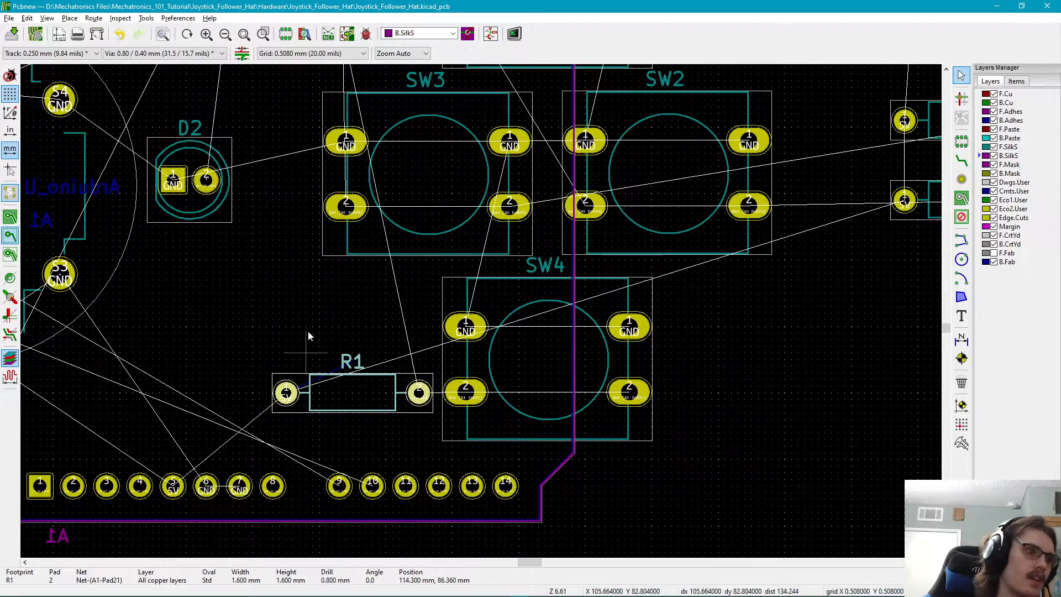
scroll(505, 433, up, 2)
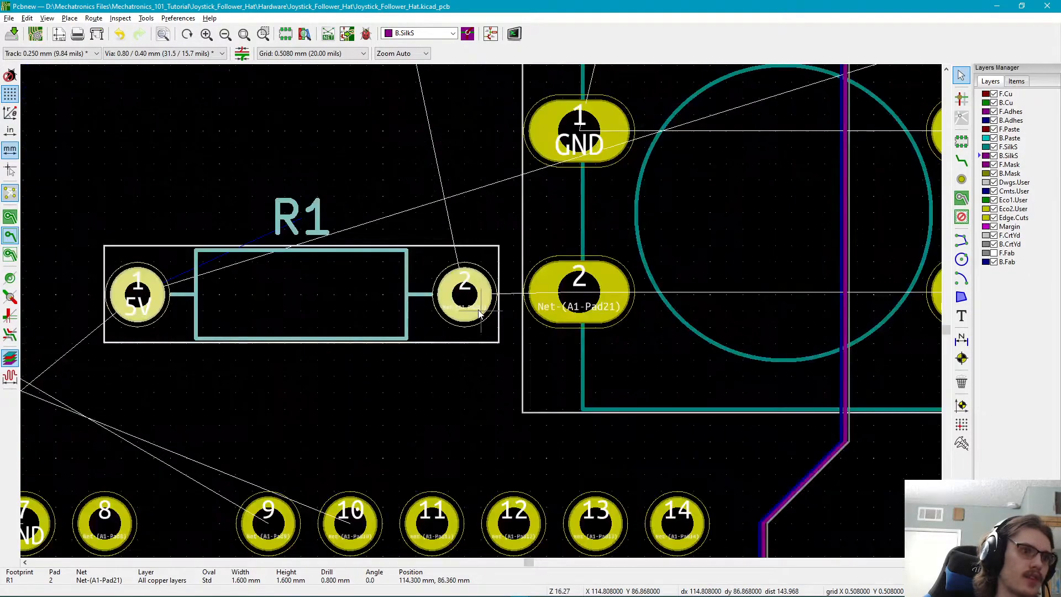
scroll(483, 261, down, 4)
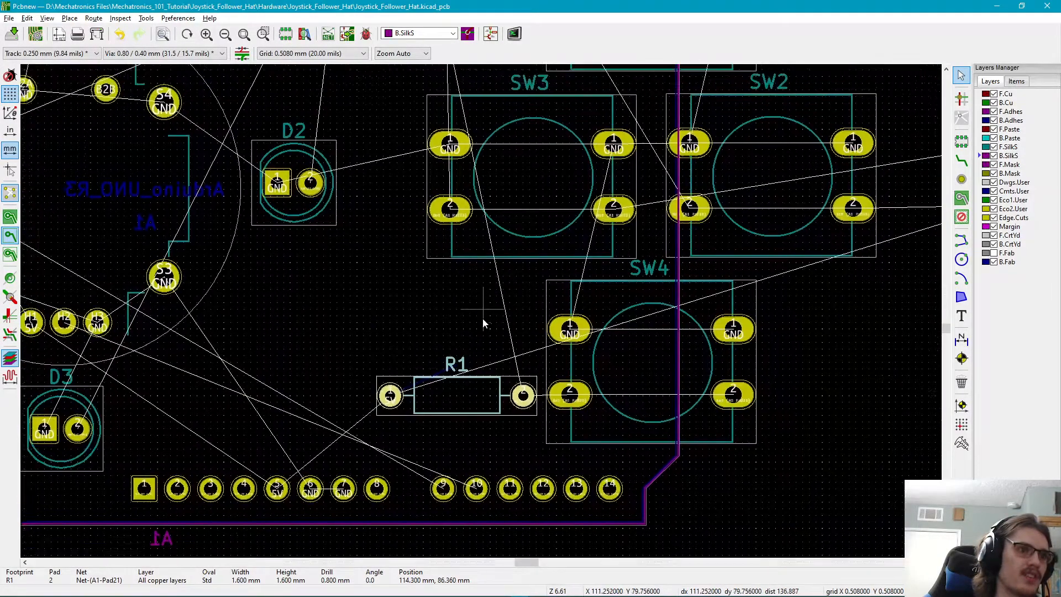
key(alt+Tab)
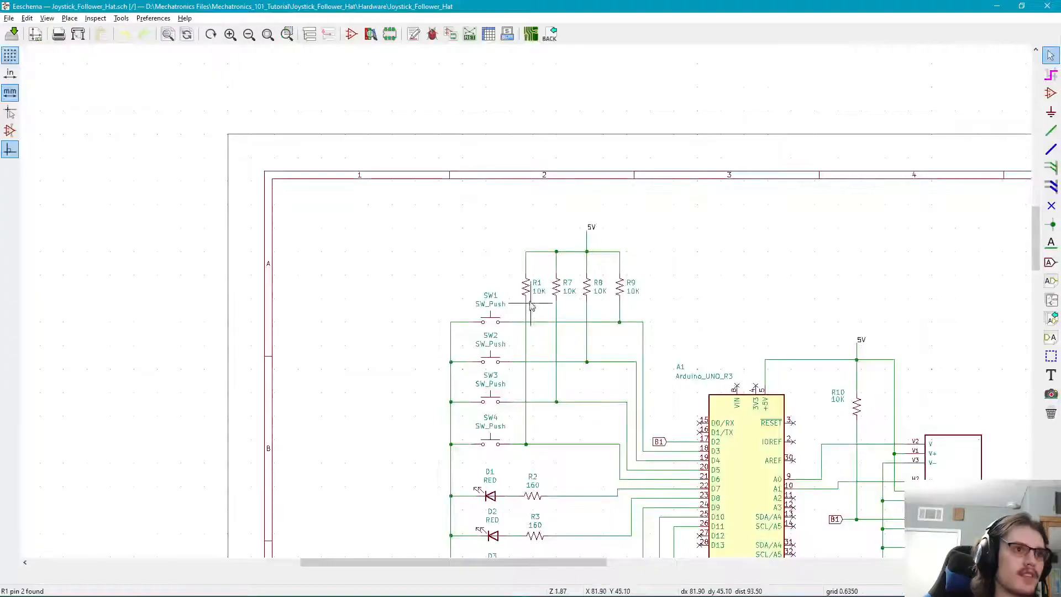
middle_drag(633, 190, 571, 126)
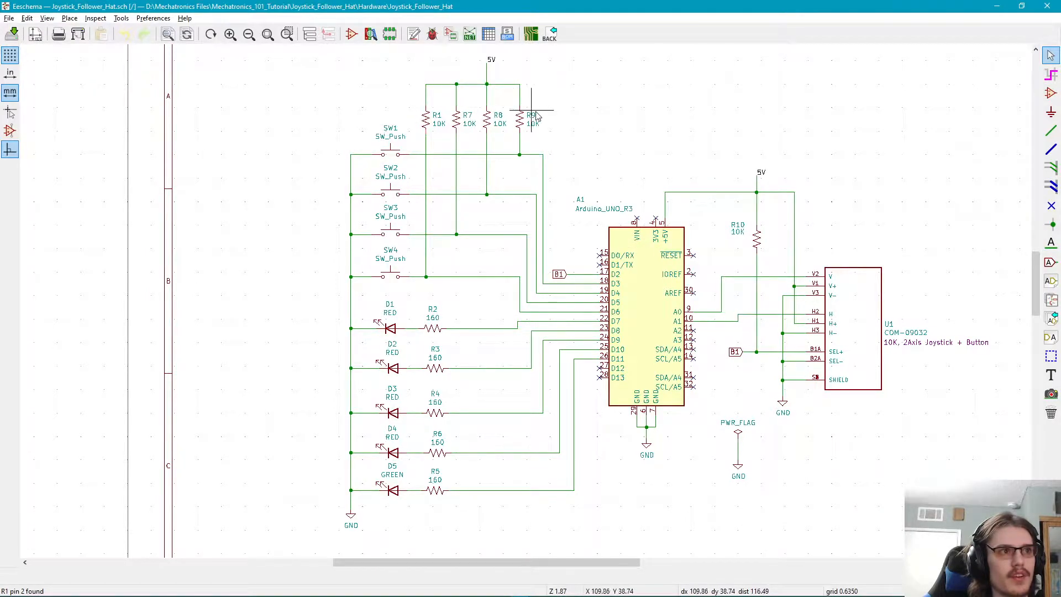
key(alt+Tab)
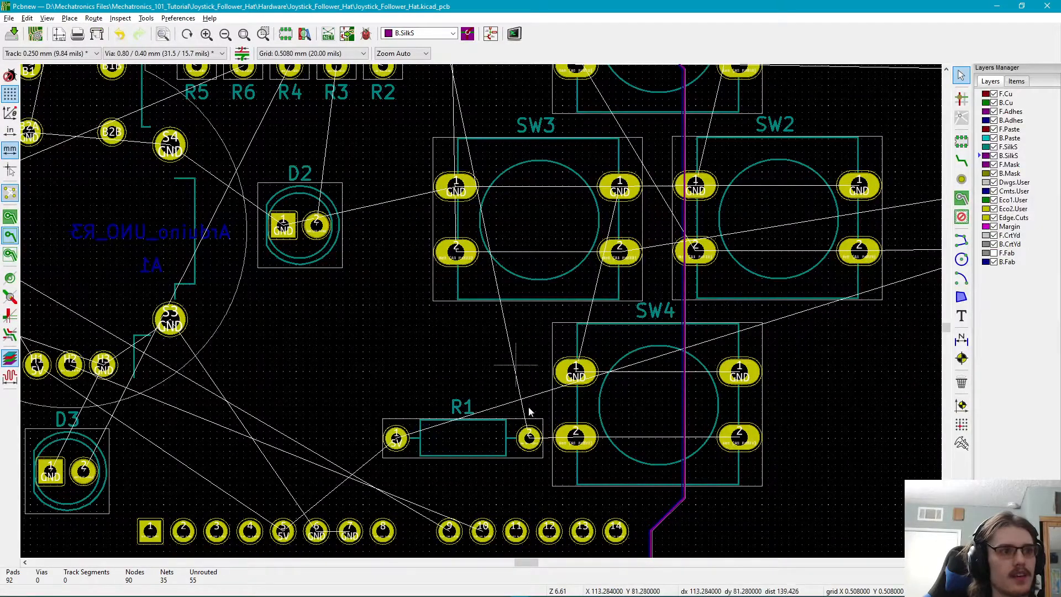
key(alt+Tab)
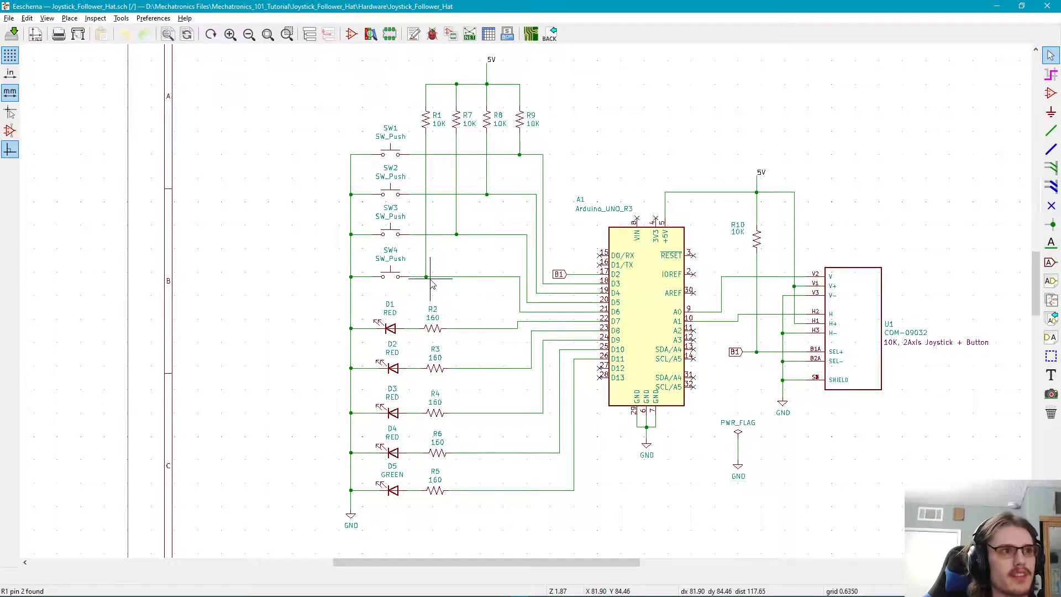
key(alt+Tab)
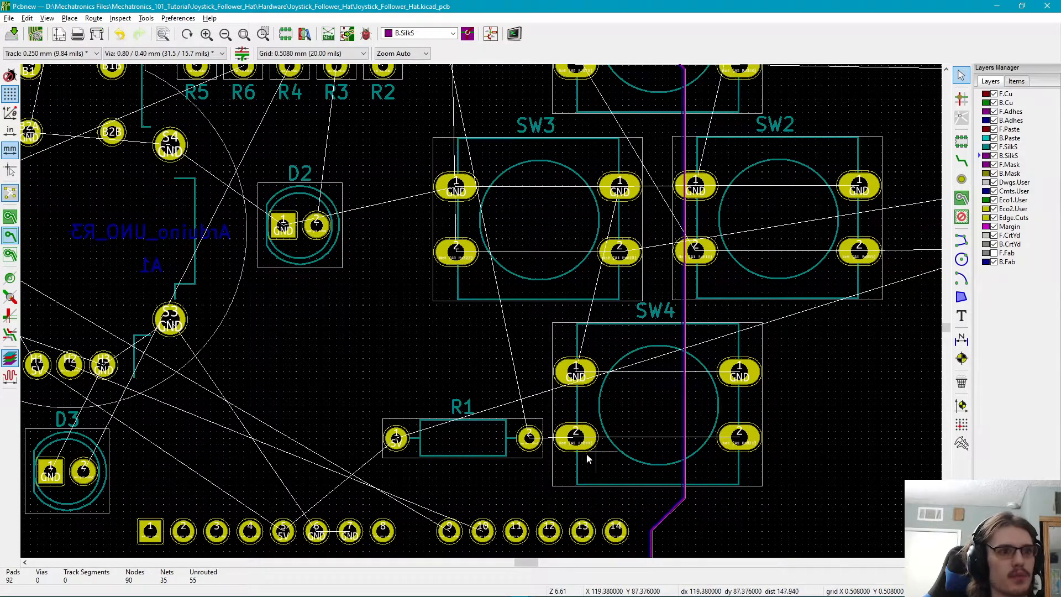
- Carry R8 from outside the outline over to the left of SW4
middle_drag(808, 422, 810, 319)
scroll(811, 319, down, 1)
middle_drag(492, 319, 670, 372)
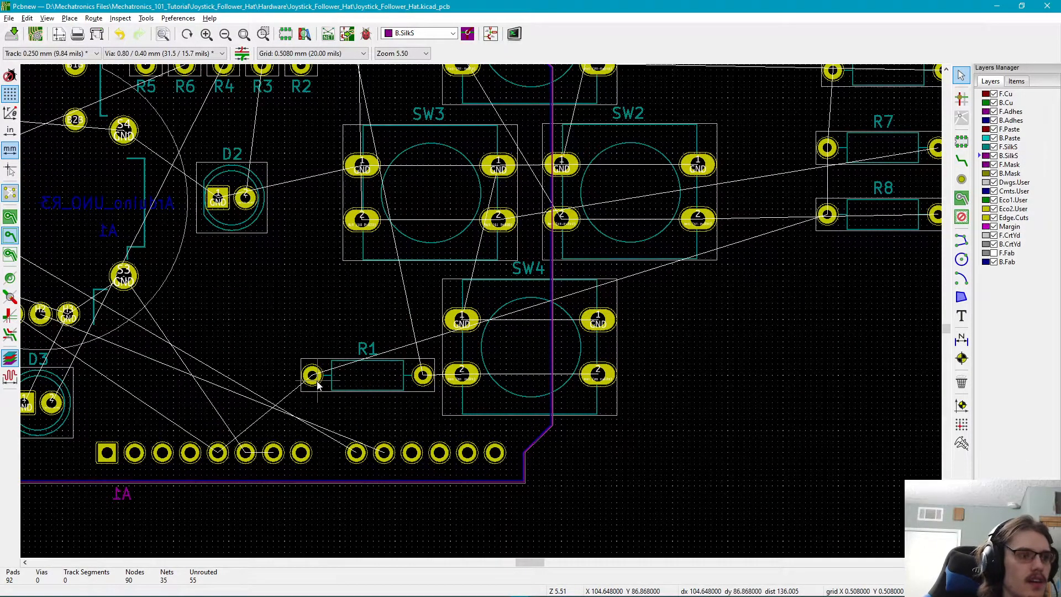
scroll(413, 380, up, 5)
middle_drag(481, 315, 483, 420)
scroll(536, 397, down, 1)
scroll(482, 314, down, 4)
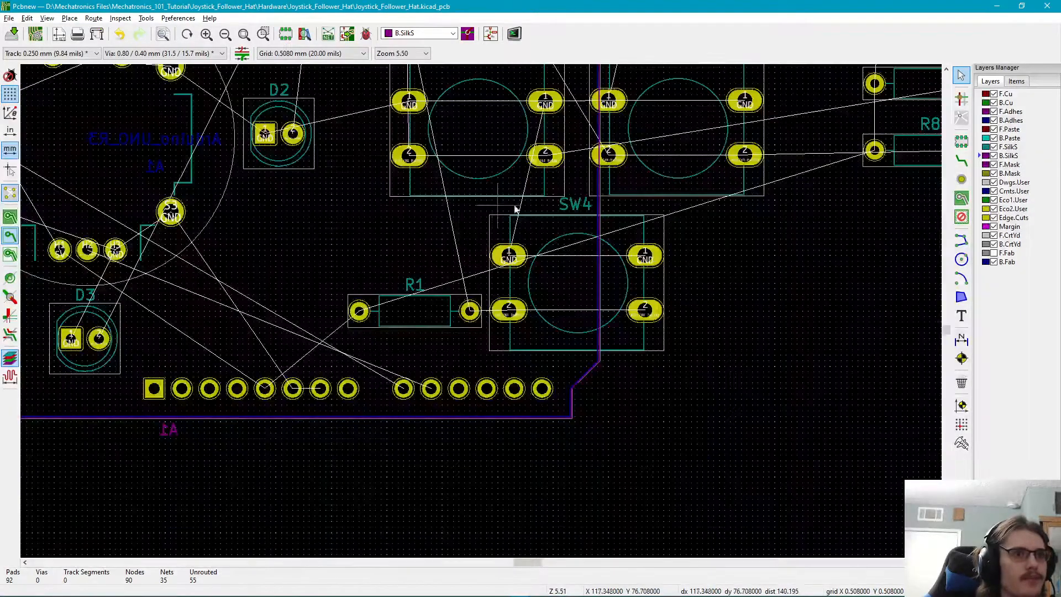
middle_drag(902, 151, 743, 359)
click(714, 359)
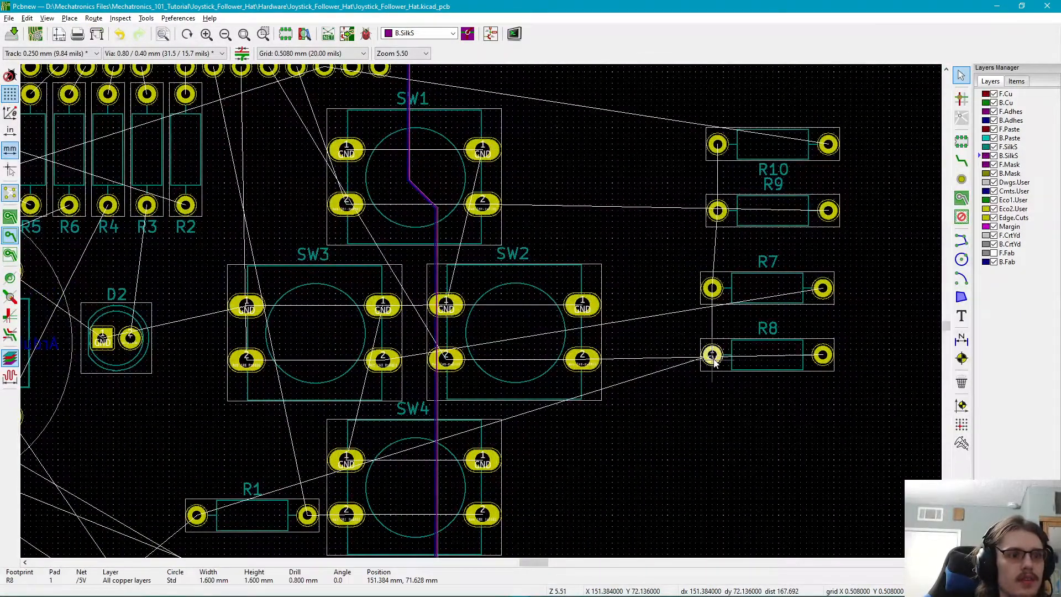
drag(714, 359, 186, 432)
middle_drag(186, 432, 284, 480)
drag(284, 481, 369, 262)
- Settle R8 horizontally directly above R1 beside SW4
key(r)
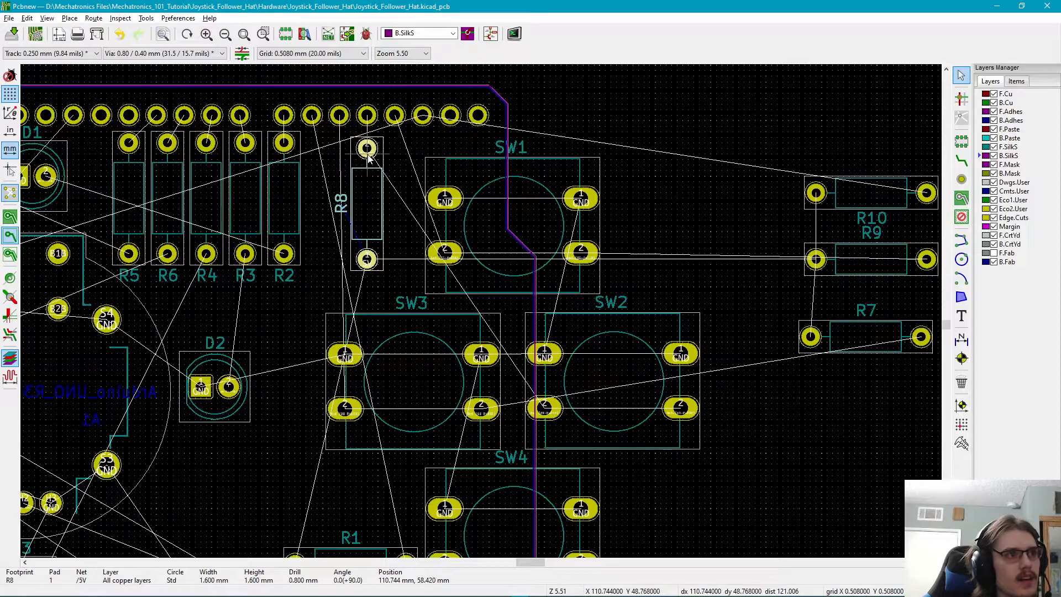
drag(367, 158, 406, 485)
key(r)
key(r)
key(r)
scroll(416, 489, down, 1)
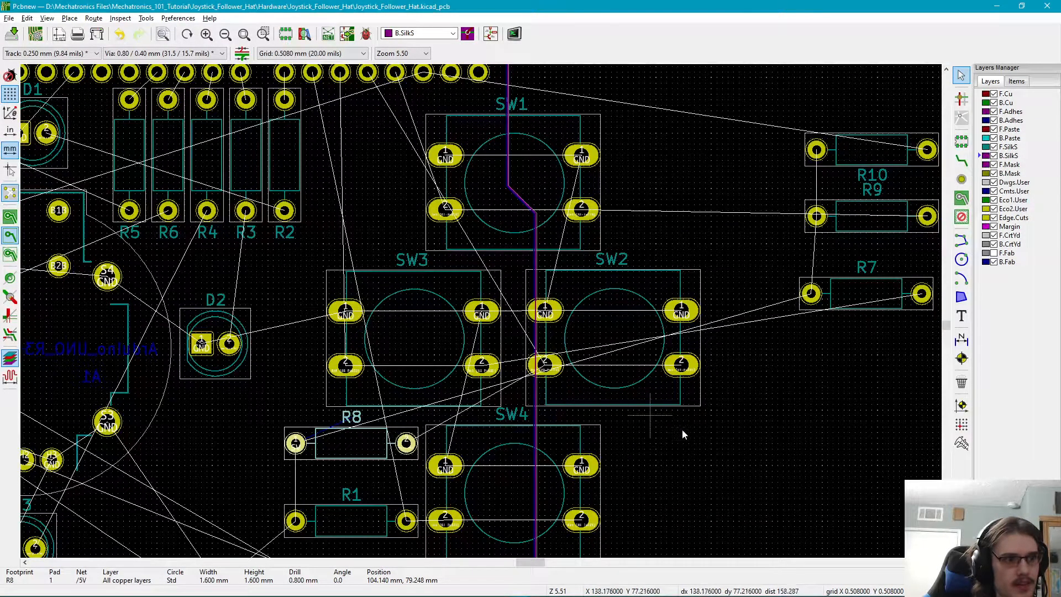
scroll(663, 436, right, 1)
- Rotate R7 vertical and place it just left of R8 and R1
click(718, 387)
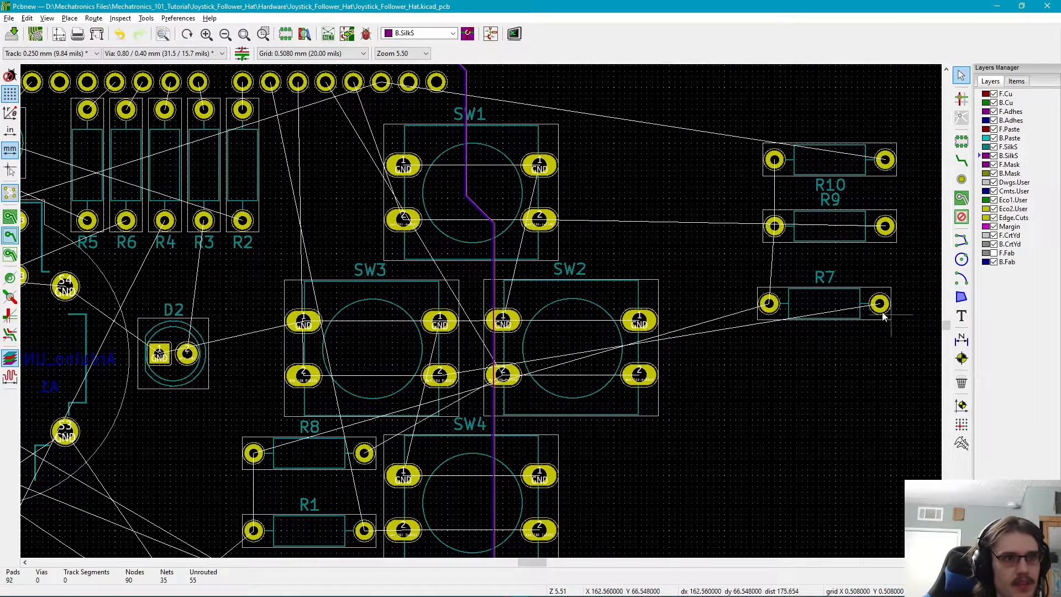
click(775, 309)
scroll(778, 322, up, 1)
middle_drag(458, 336, 768, 286)
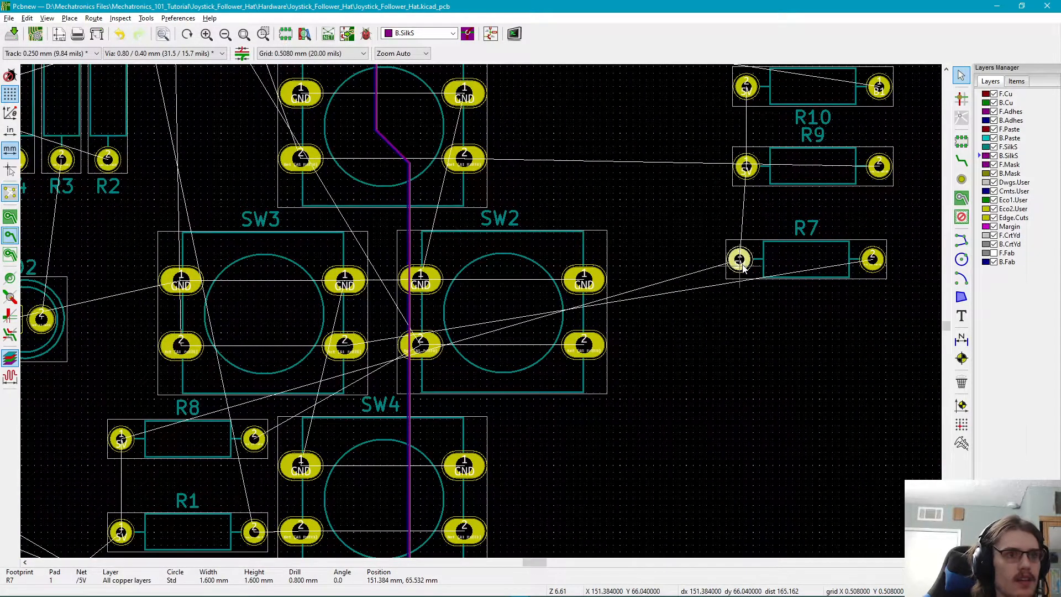
key(m)
key(r)
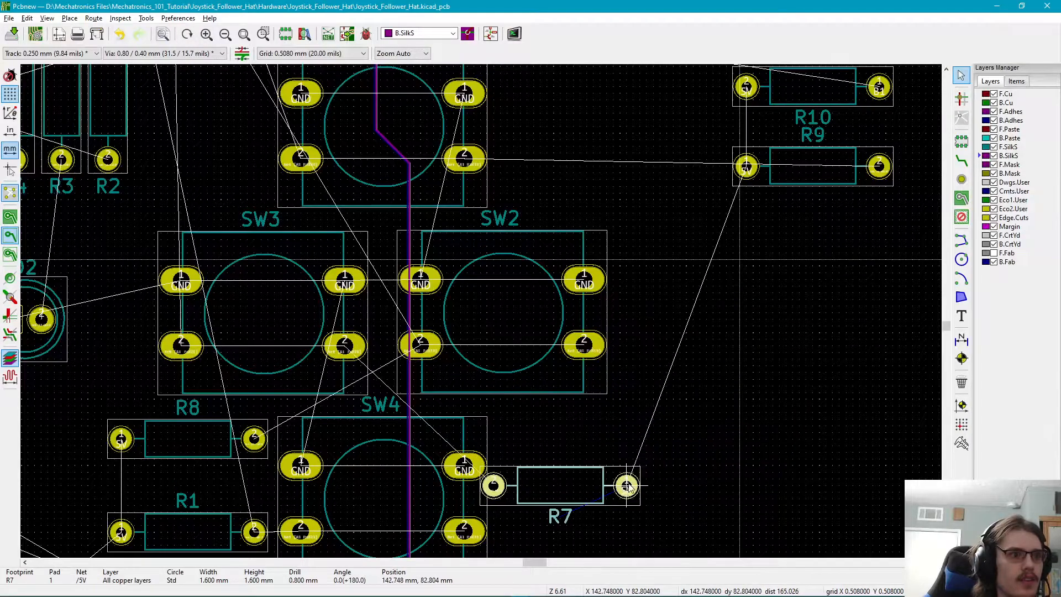
middle_drag(187, 367, 548, 356)
scroll(548, 356, up, 1)
key(r)
key(r)
key(r)
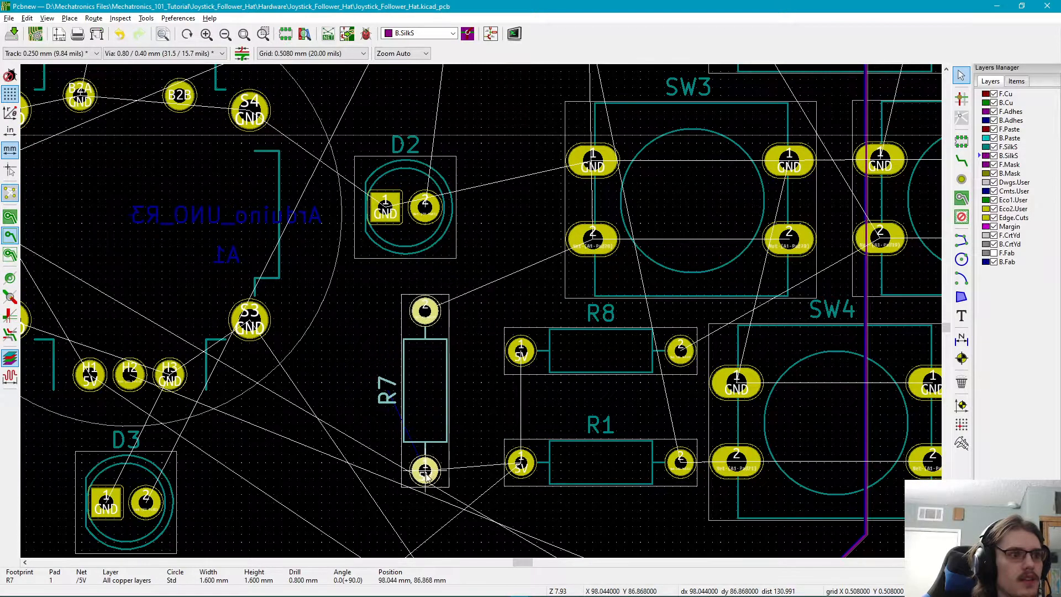
click(441, 468)
scroll(441, 467, down, 3)
middle_drag(638, 134, 652, 249)
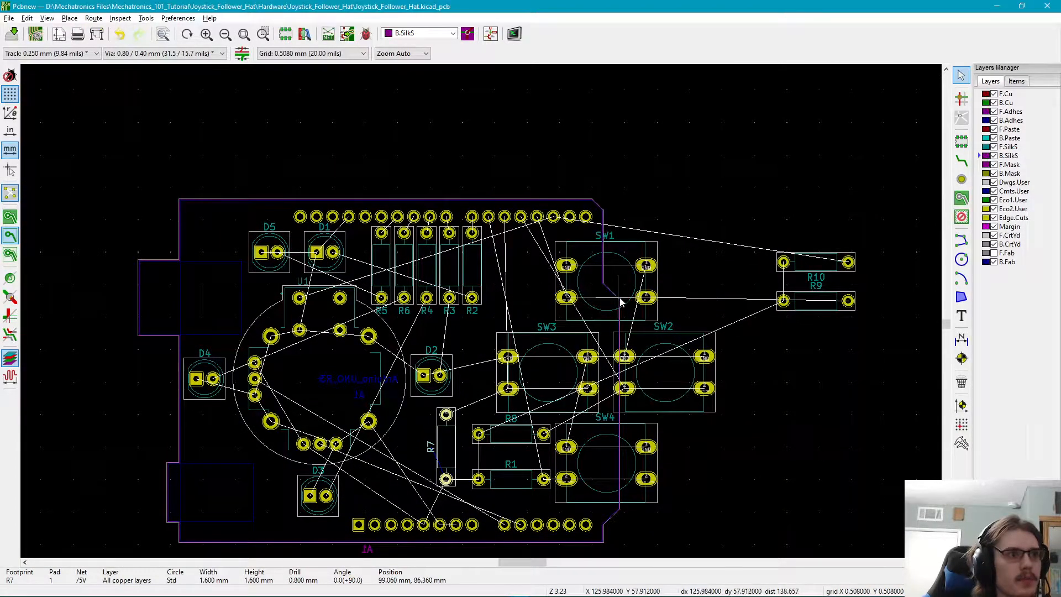
- Rotate R10 vertical and place it just right of R2
scroll(724, 334, up, 5)
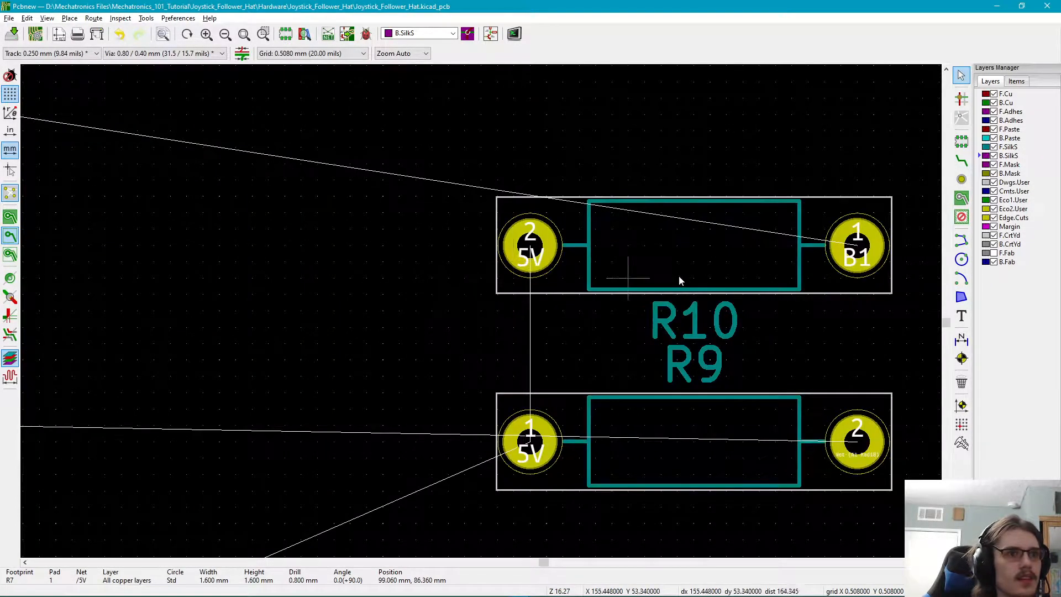
scroll(832, 255, down, 2)
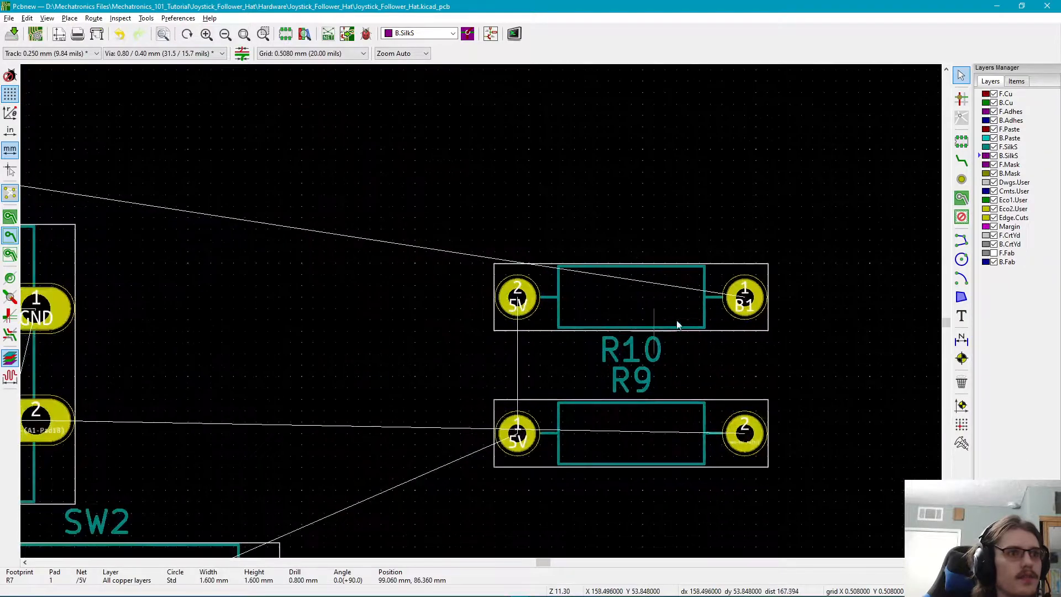
drag(745, 302, 711, 310)
scroll(711, 310, down, 5)
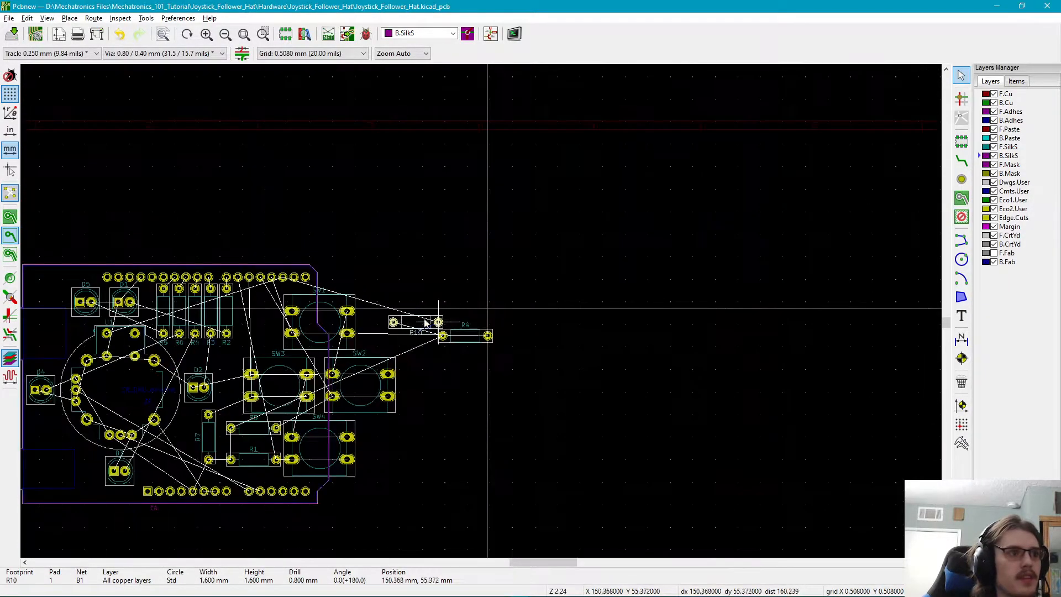
scroll(609, 294, up, 2)
key(m)
click(332, 309)
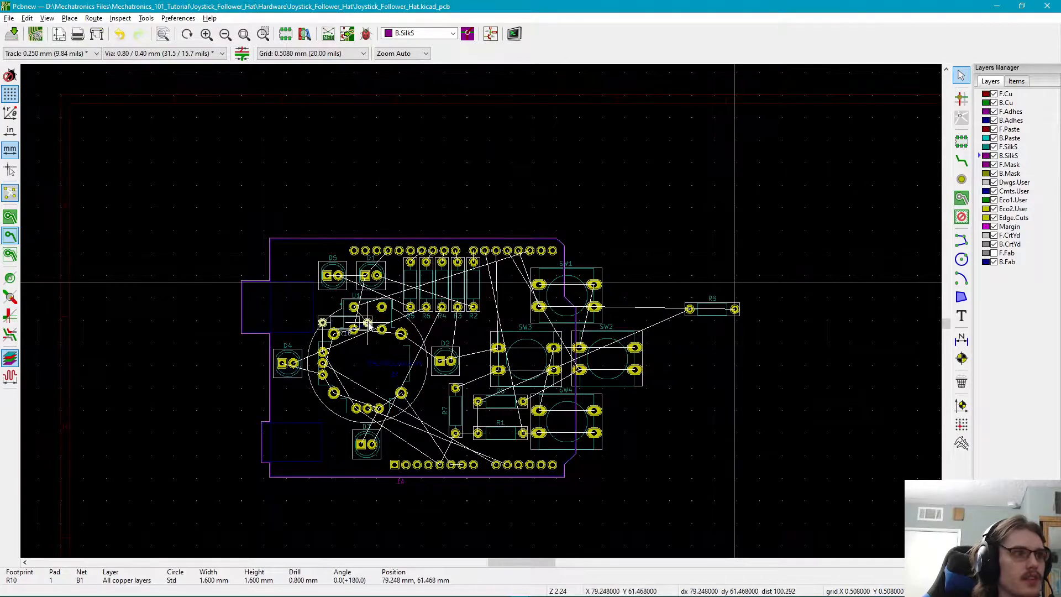
scroll(521, 301, up, 1)
key(m)
middle_drag(525, 301, 439, 354)
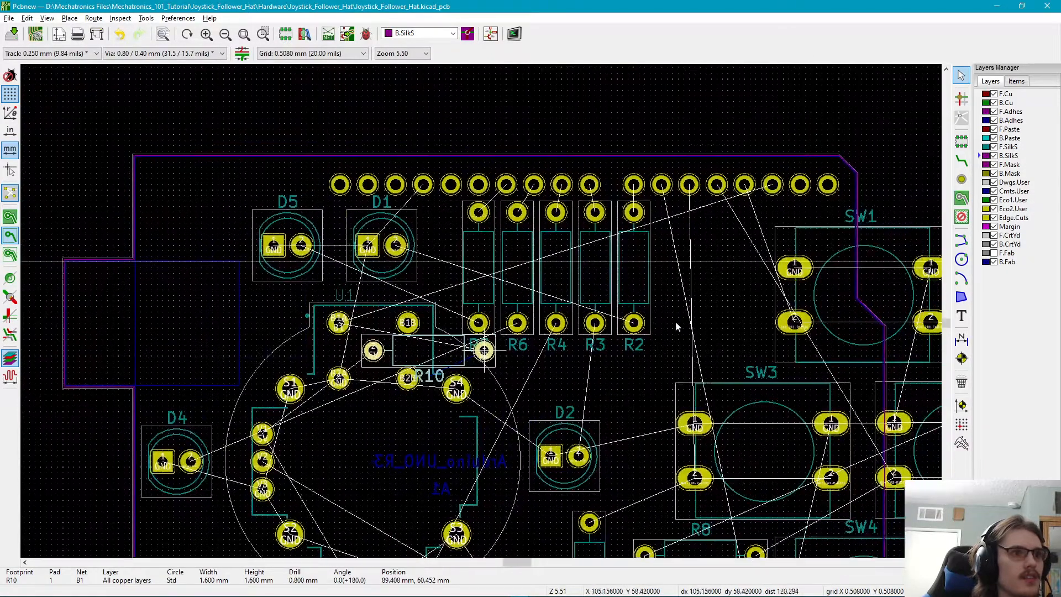
key(r)
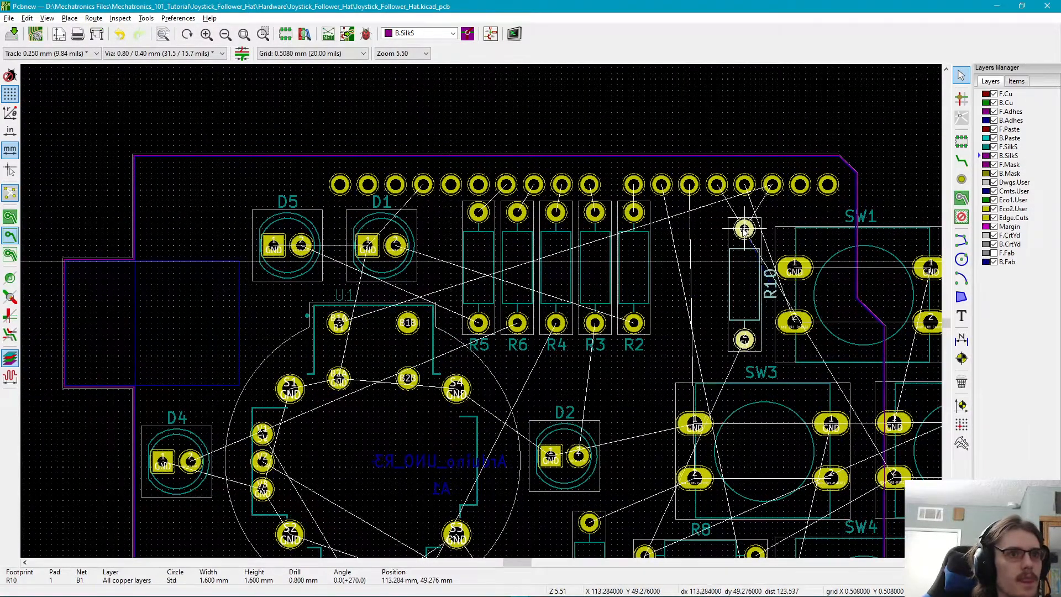
click(733, 234)
- Rotate R9 upright and place it beside R10
middle_drag(751, 309, 606, 210)
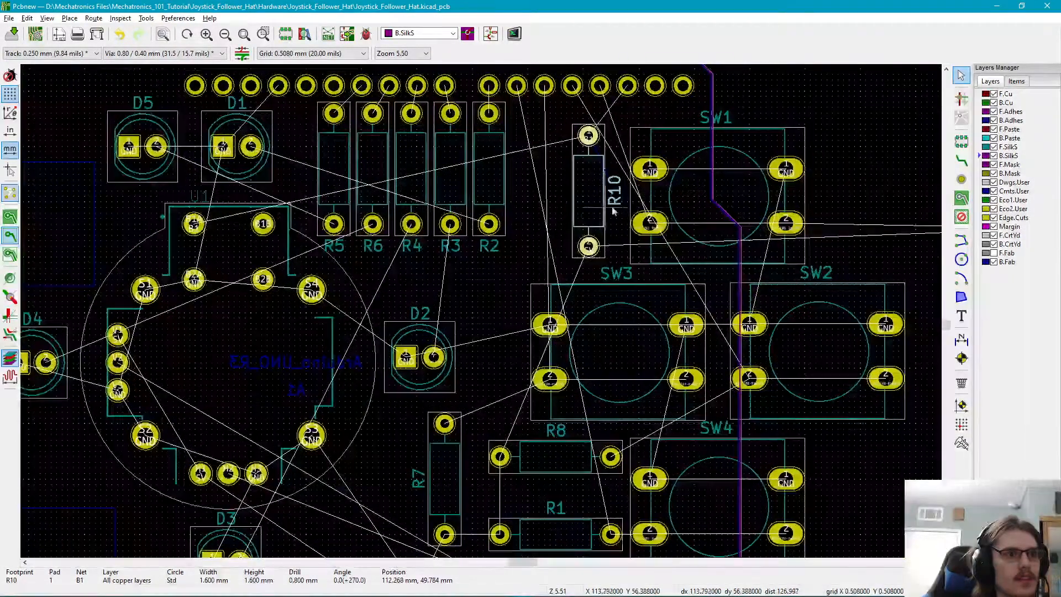
middle_drag(877, 174, 497, 284)
click(685, 306)
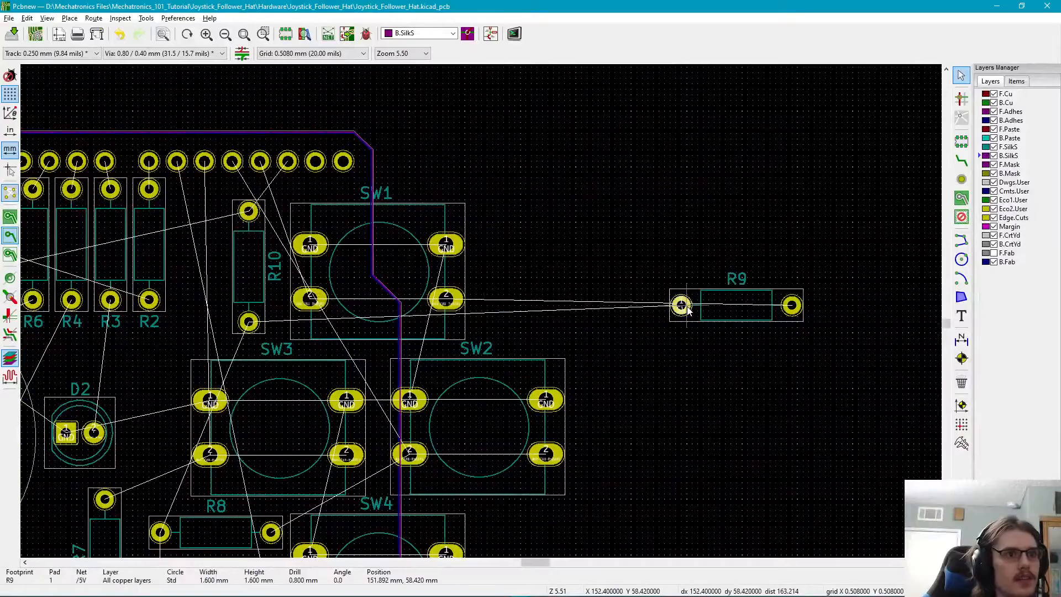
key(m)
middle_drag(210, 315, 576, 316)
key(r)
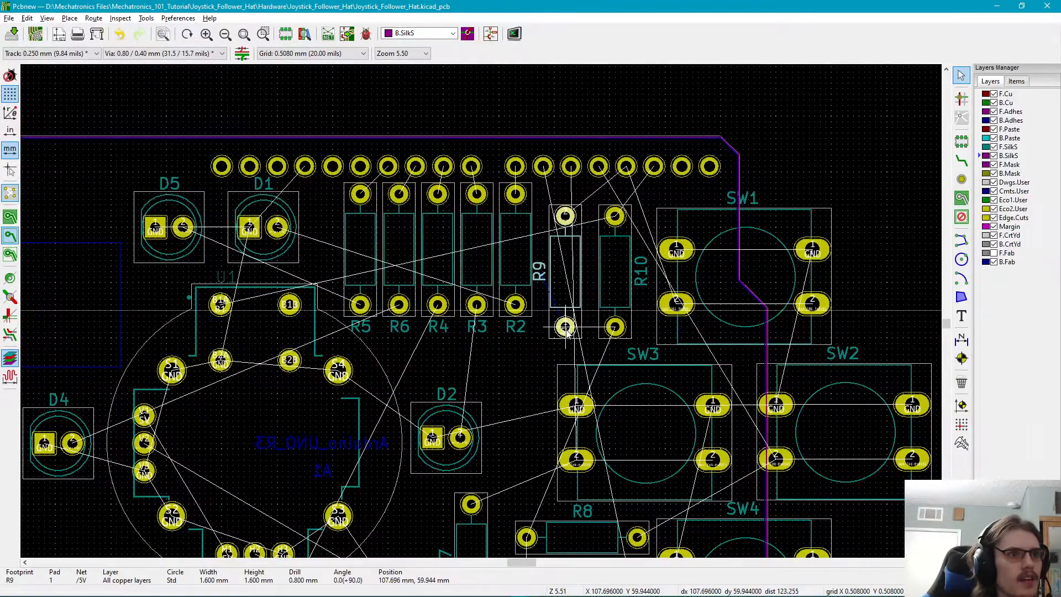
scroll(575, 325, down, 1)
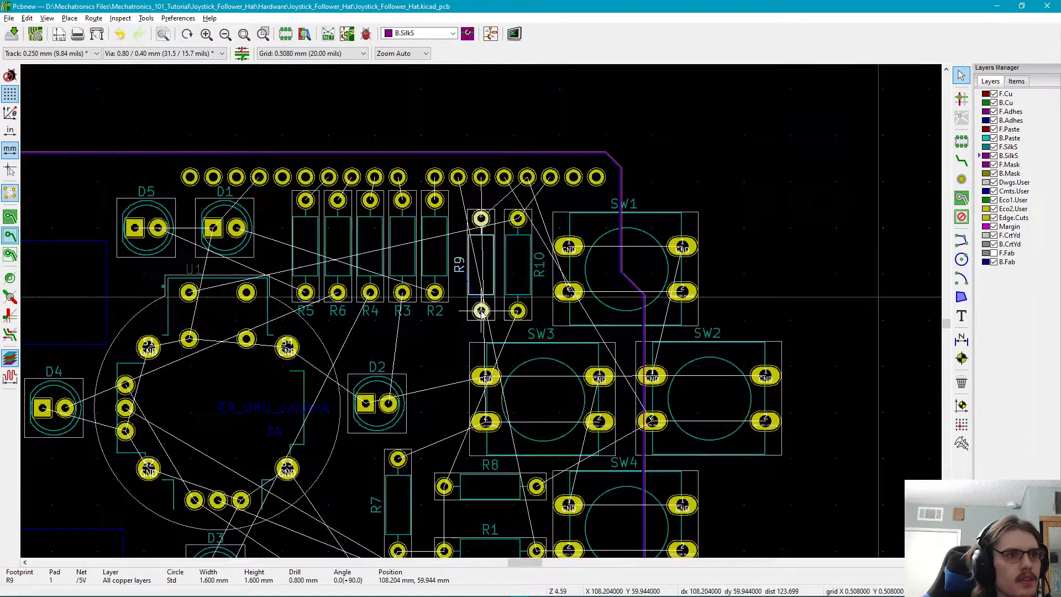
scroll(481, 312, down, 1)
scroll(522, 294, up, 1)
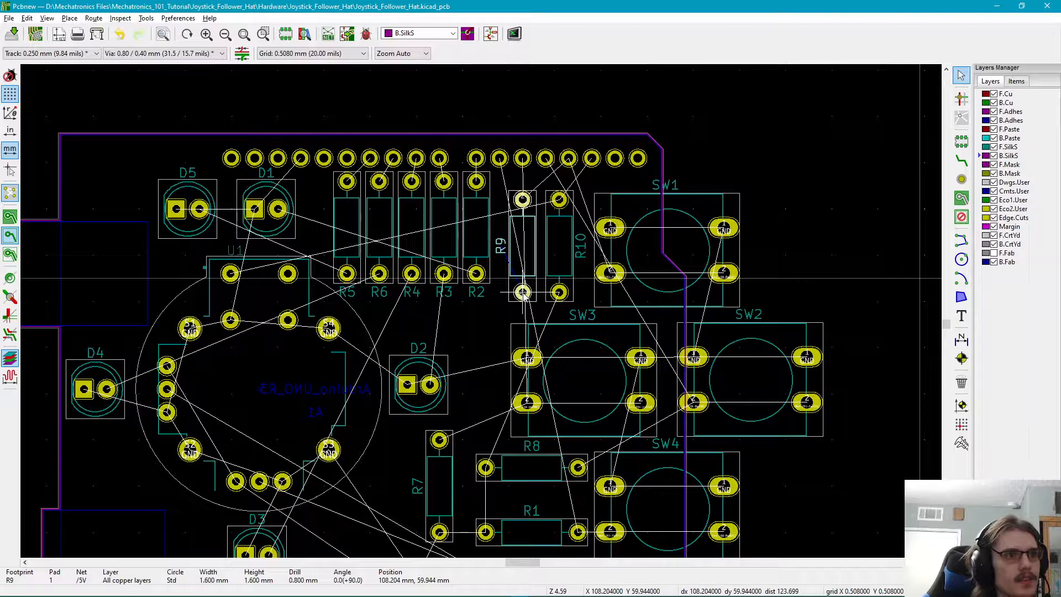
click(522, 295)
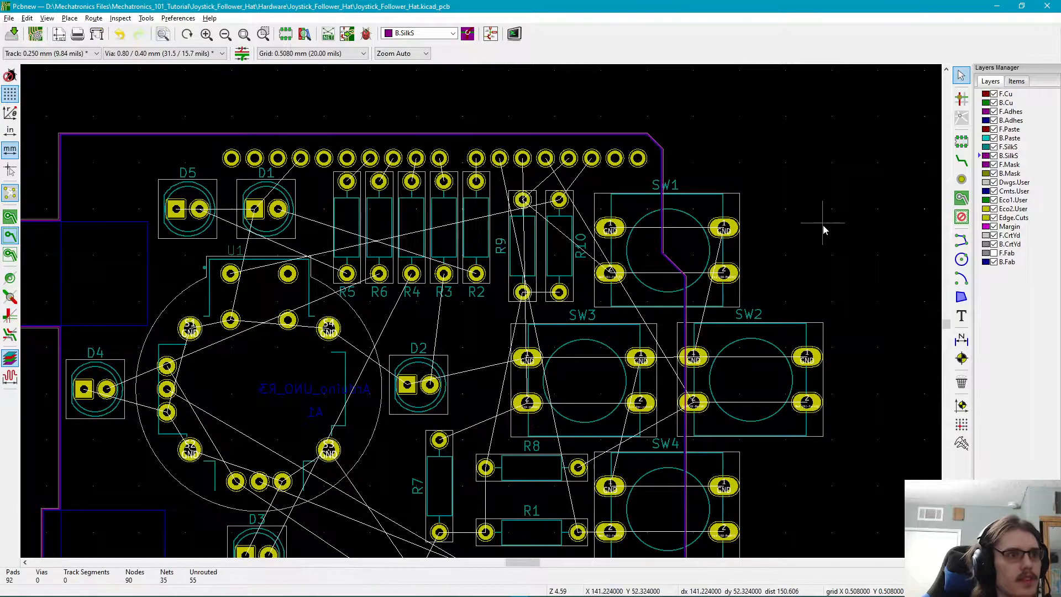
scroll(776, 315, down, 1)
scroll(482, 312, up, 1)
scroll(481, 312, down, 1)
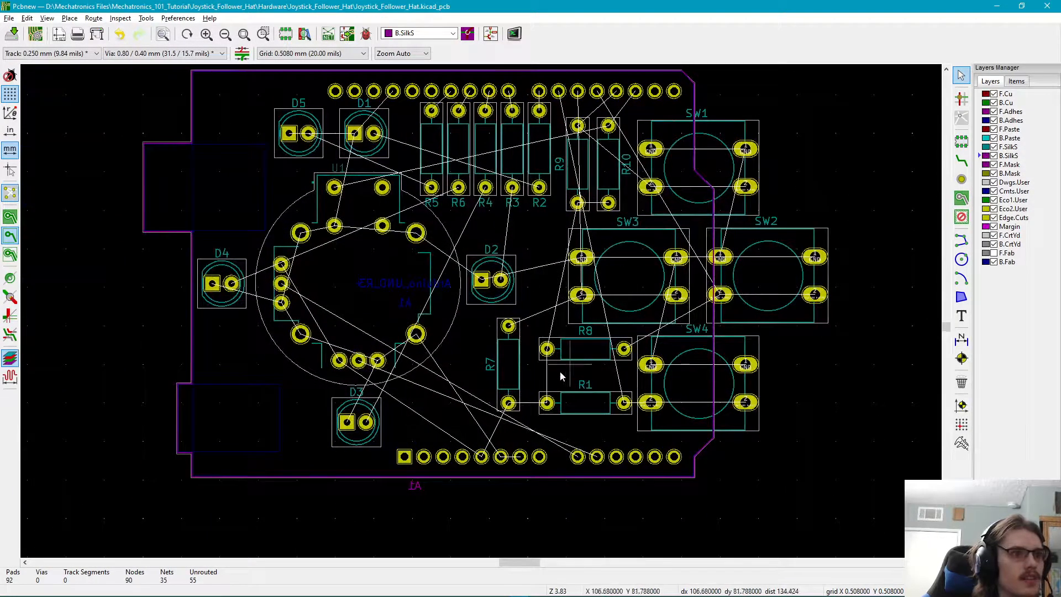
- Nudge R7 slightly left and down
scroll(481, 316, up, 2)
scroll(486, 312, down, 2)
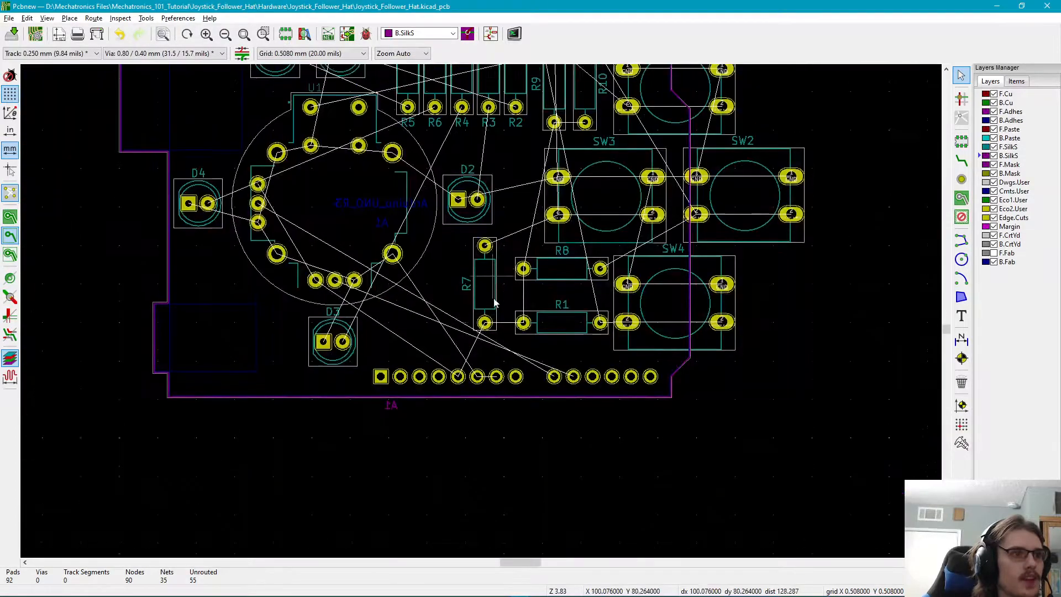
click(487, 303)
drag(487, 303, 458, 324)
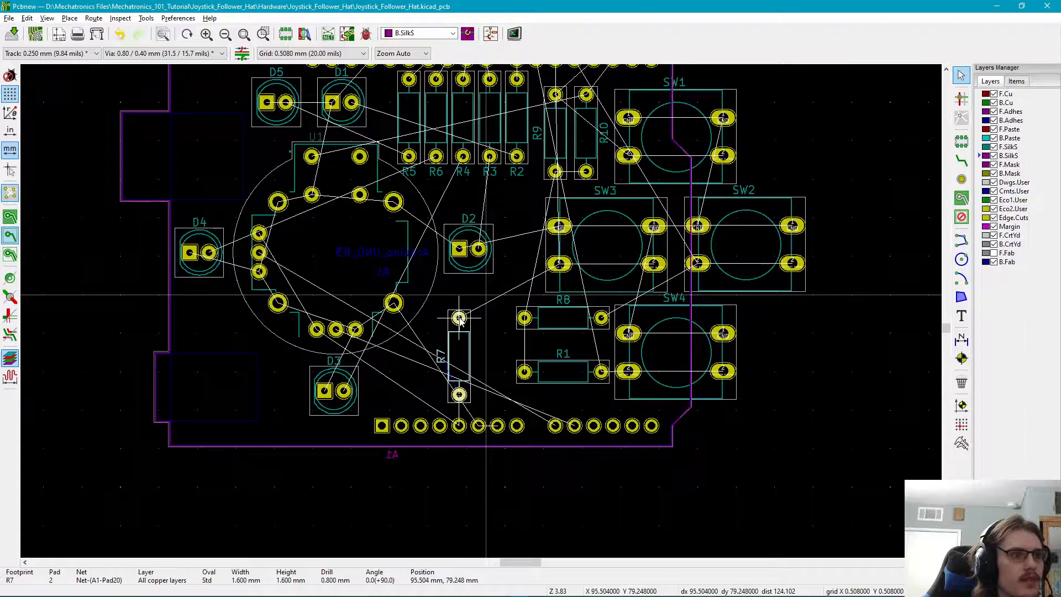
scroll(447, 364, up, 1)
scroll(481, 315, up, 4)
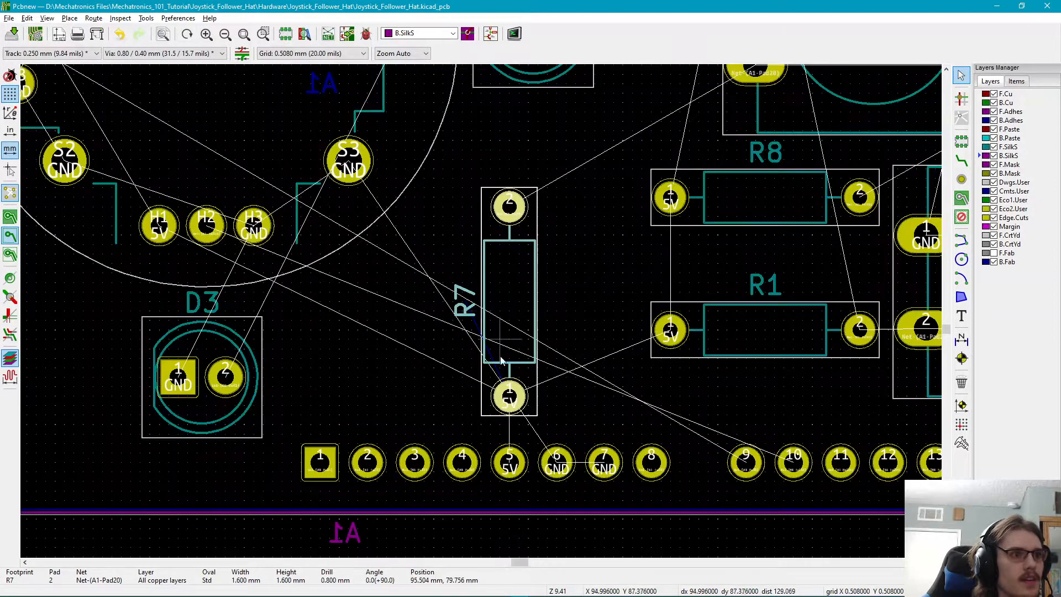
- Shift R8 down-left and R1 left so they stack neatly beside R7
click(677, 347)
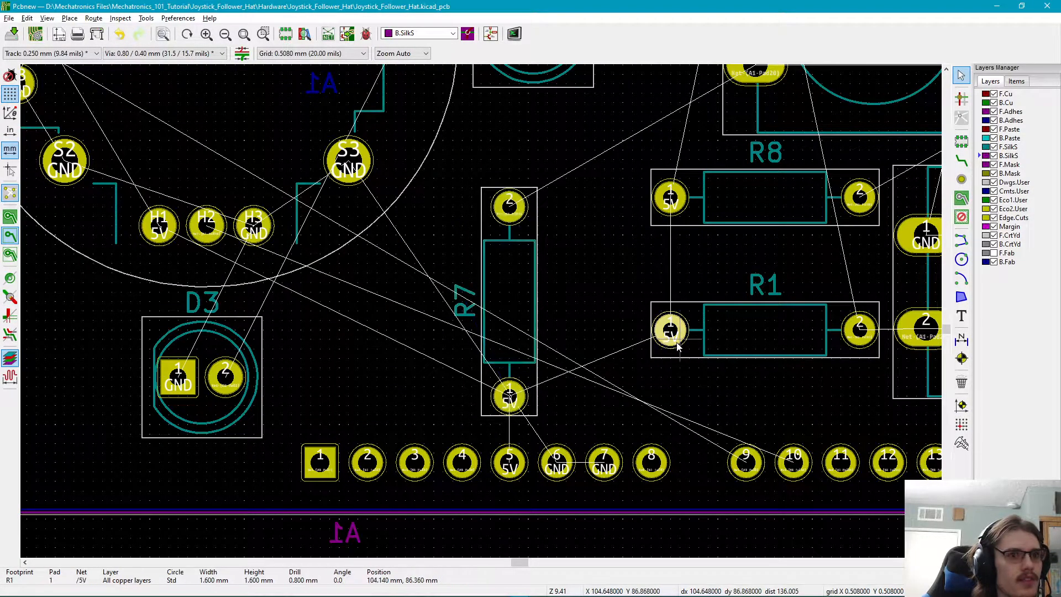
middle_drag(722, 265, 516, 352)
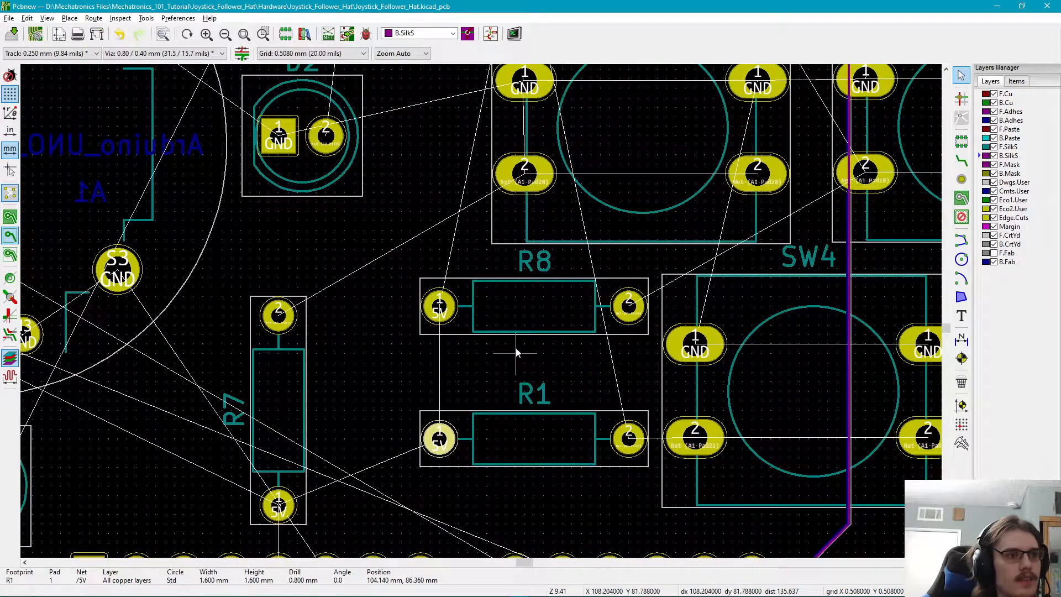
click(446, 309)
drag(447, 309, 373, 324)
click(440, 441)
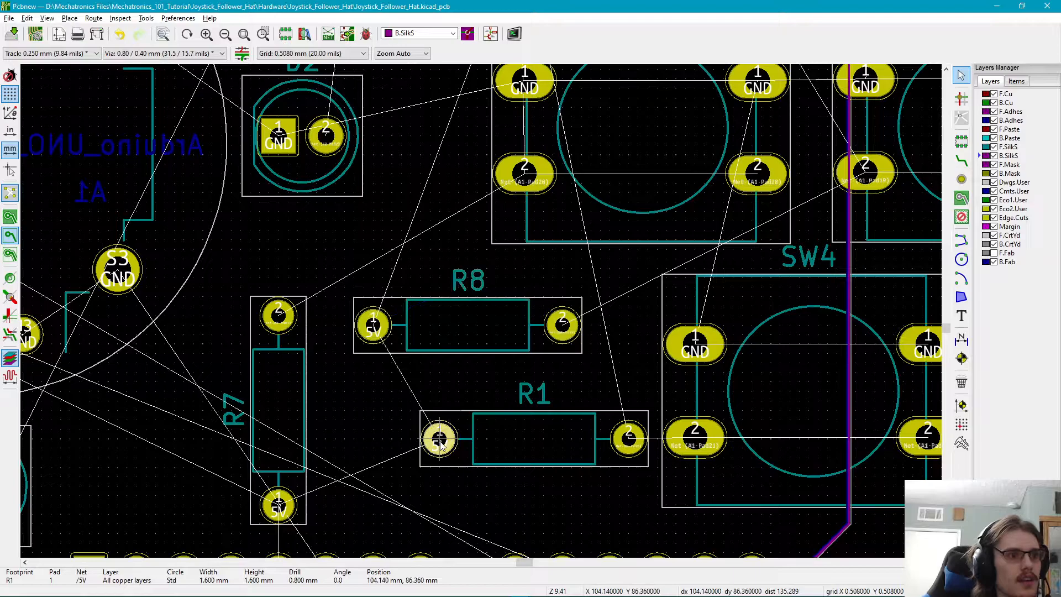
drag(440, 442, 376, 445)
click(586, 395)
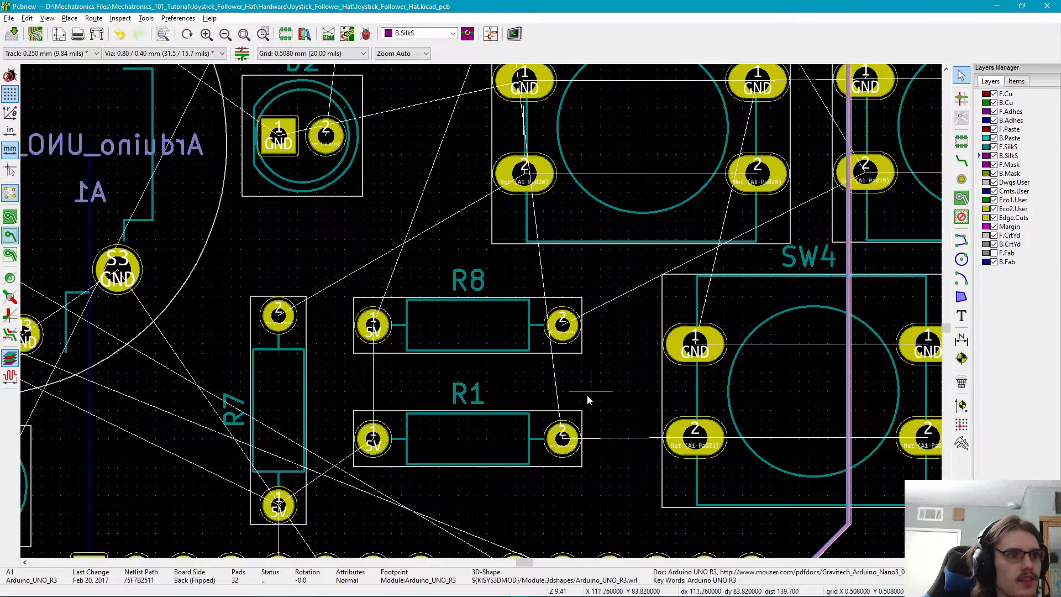
scroll(485, 307, down, 2)
scroll(486, 325, down, 3)
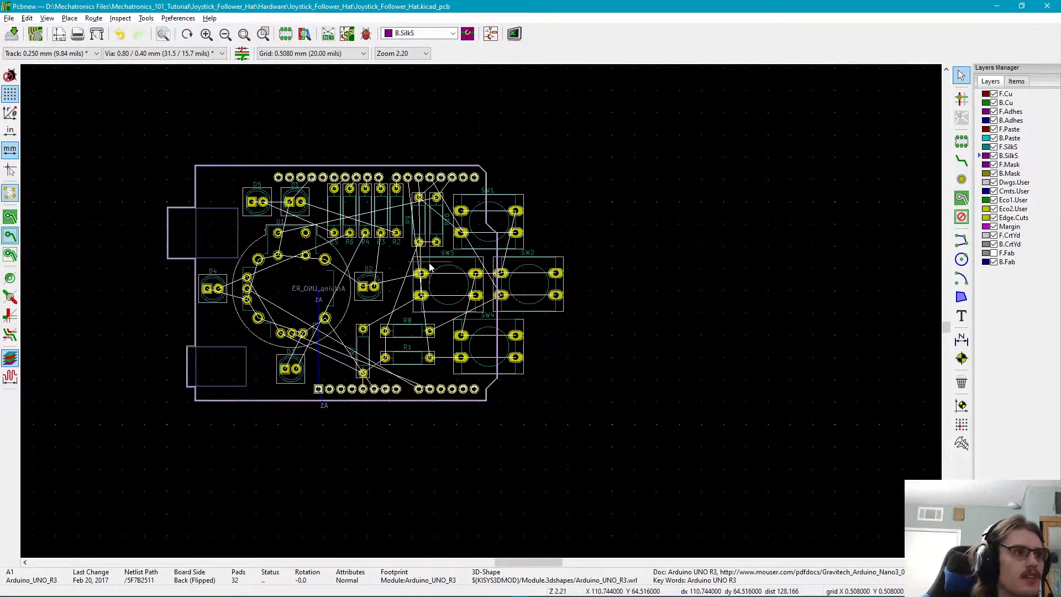
middle_drag(363, 288, 529, 326)
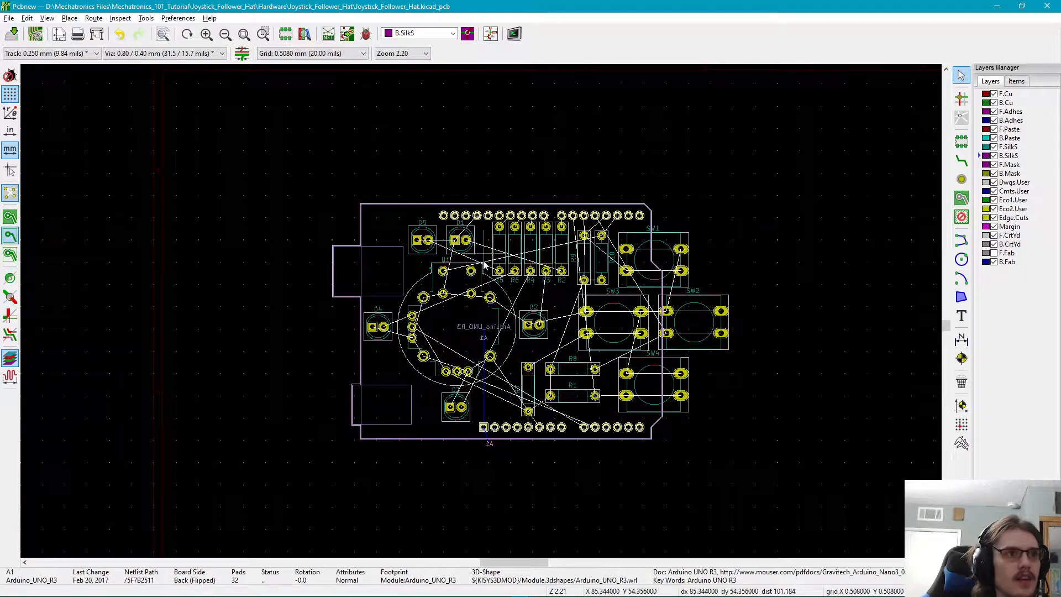
- Nudge LEDs D1 and D5 slightly to the left near the top header
scroll(524, 237, up, 3)
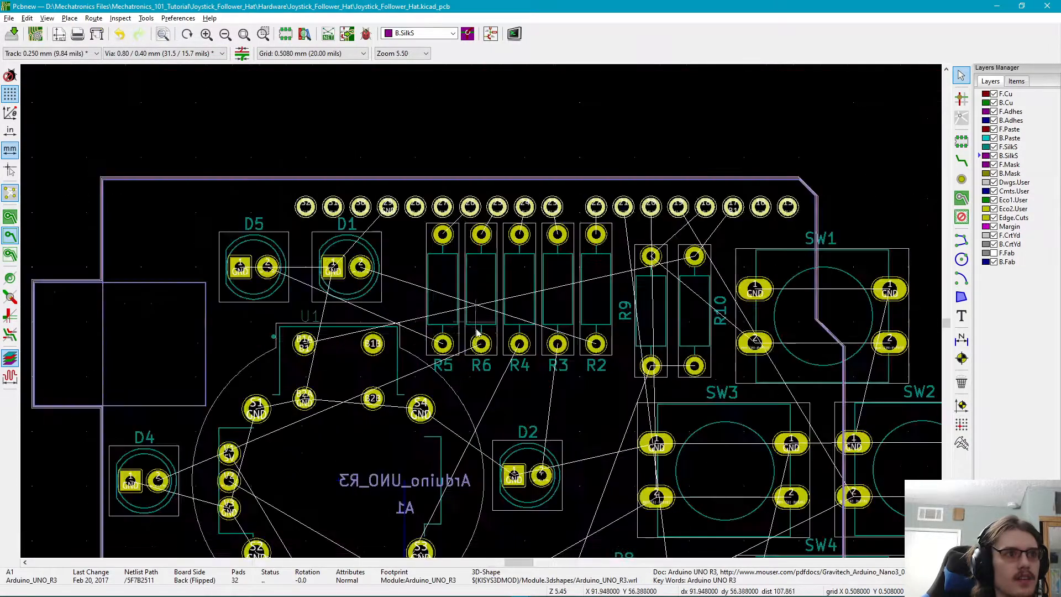
middle_drag(397, 340, 409, 336)
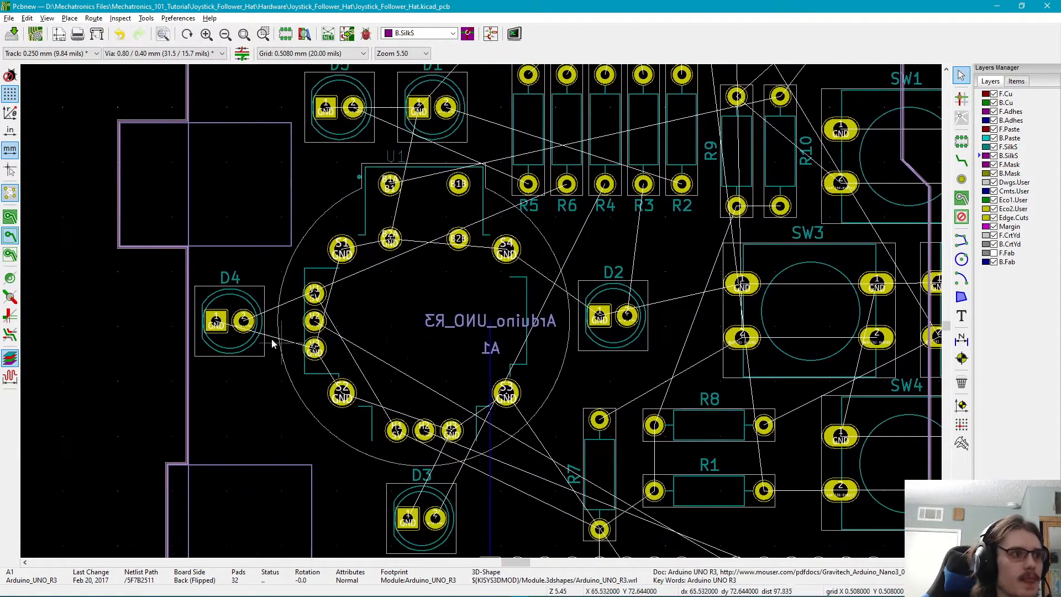
middle_drag(334, 200, 315, 305)
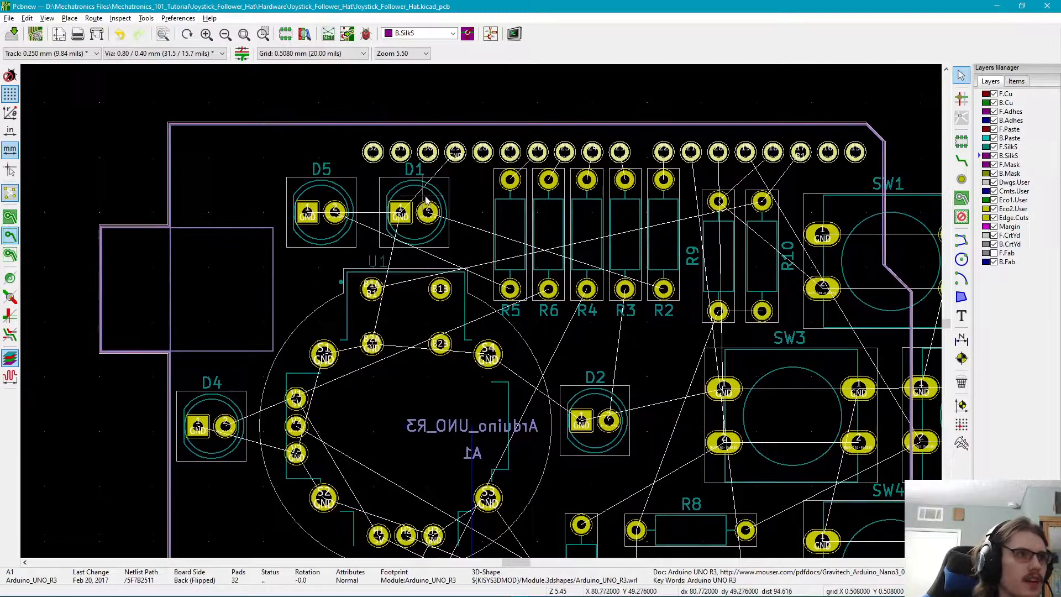
click(409, 215)
key(m)
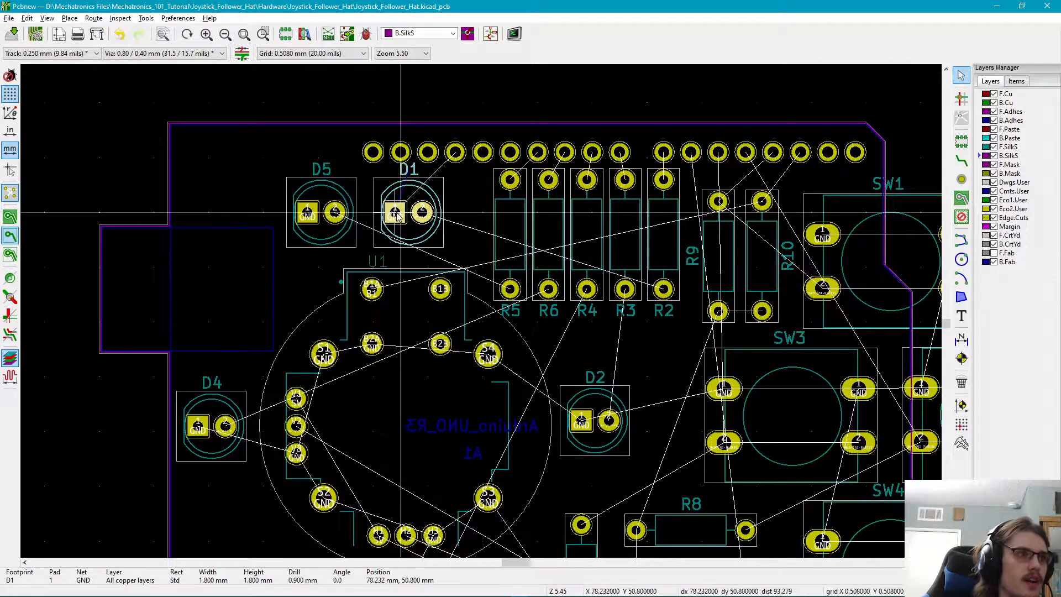
click(390, 215)
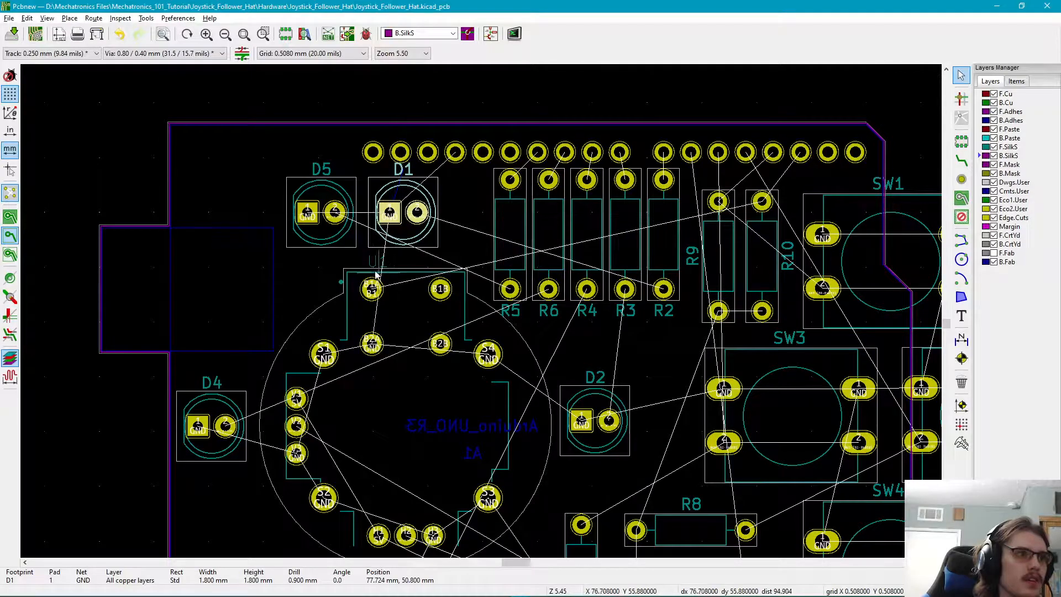
click(310, 215)
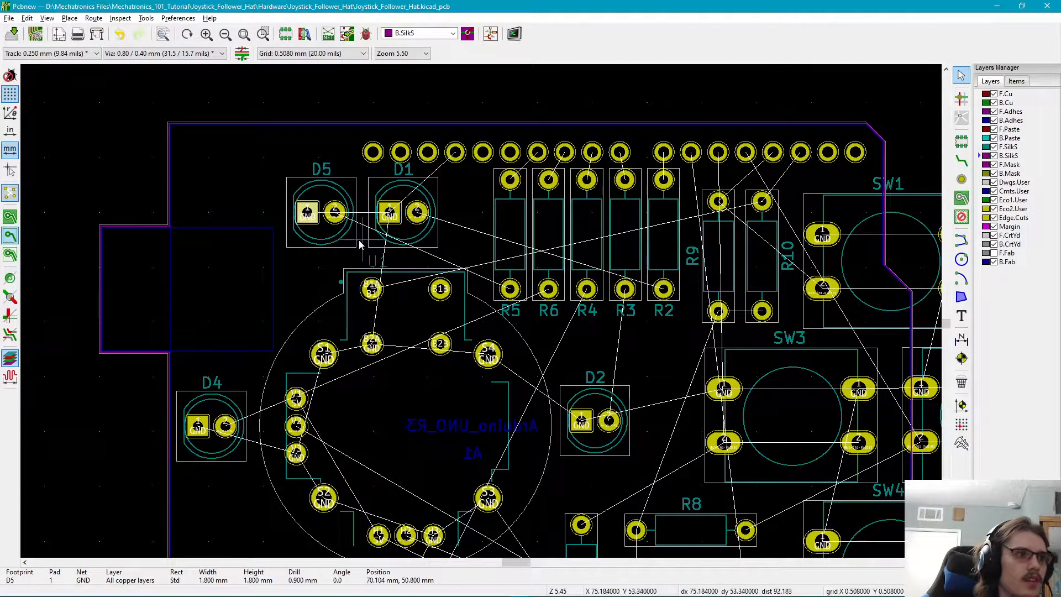
key(m)
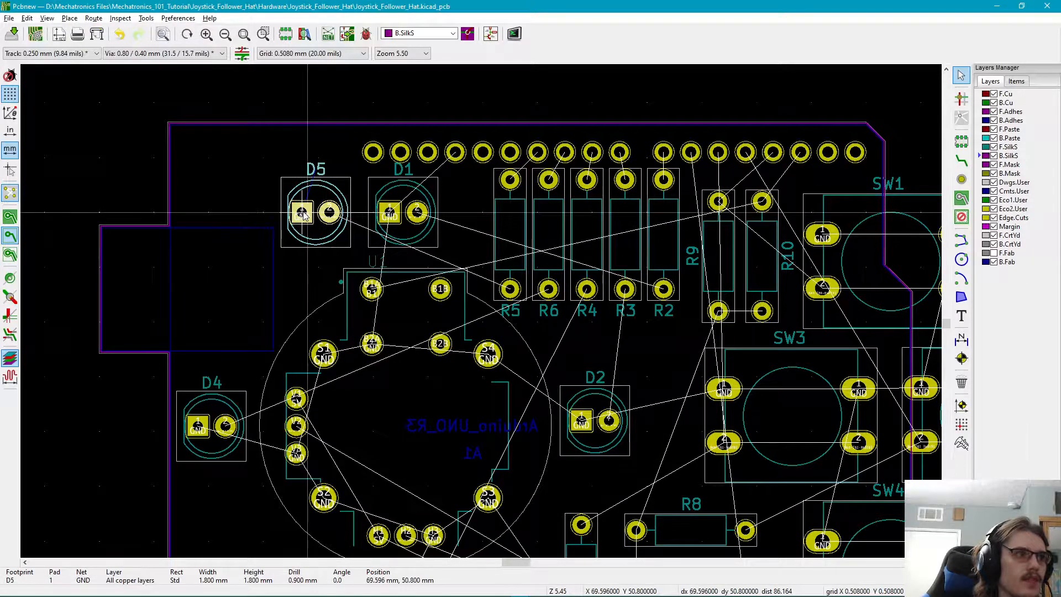
click(303, 214)
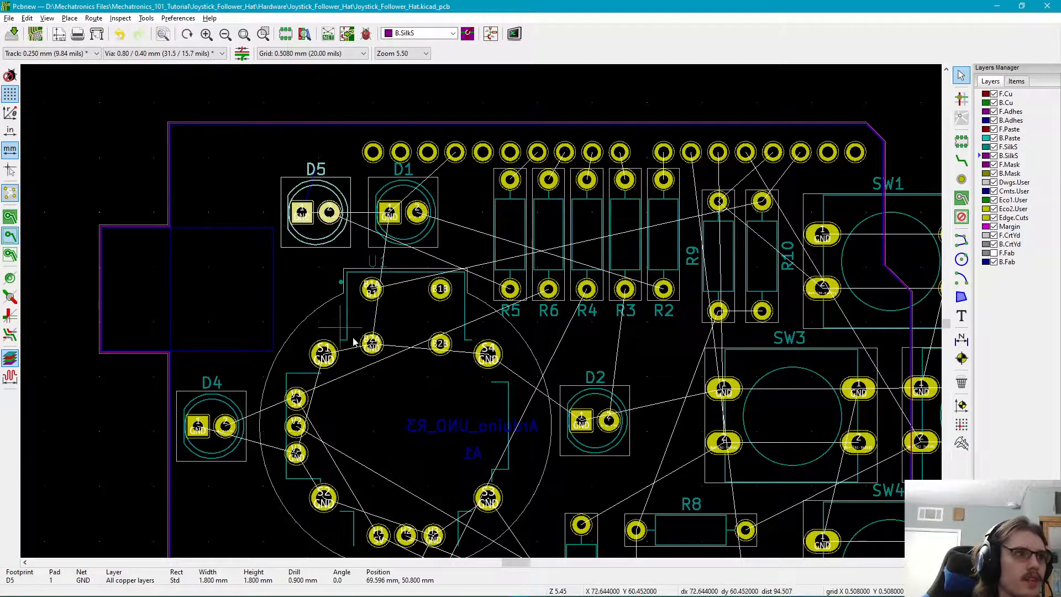
- Shift LED D2 over by one grid step
middle_drag(413, 373, 420, 317)
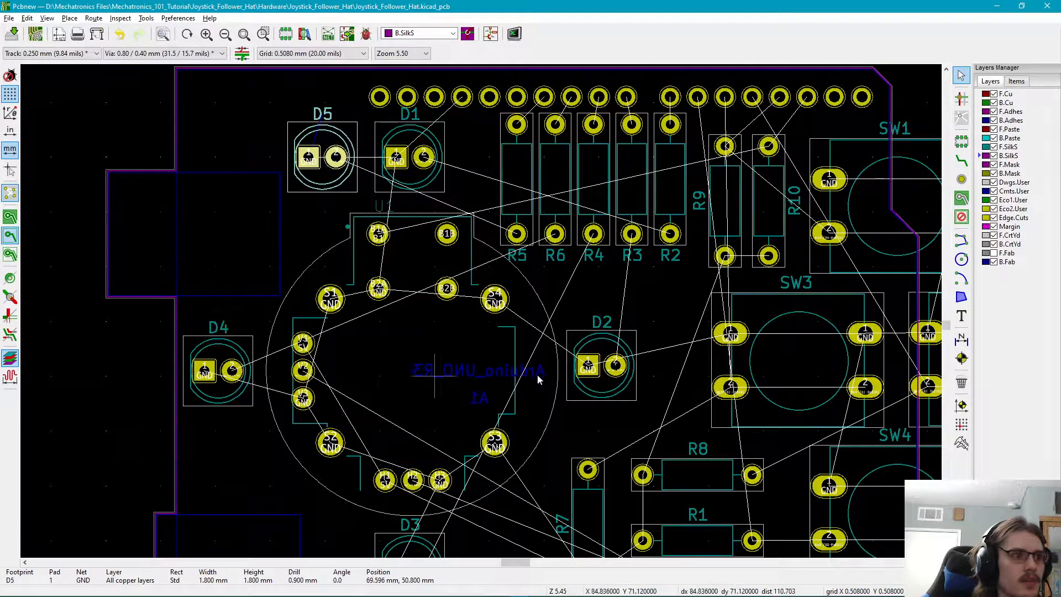
click(593, 371)
key(m)
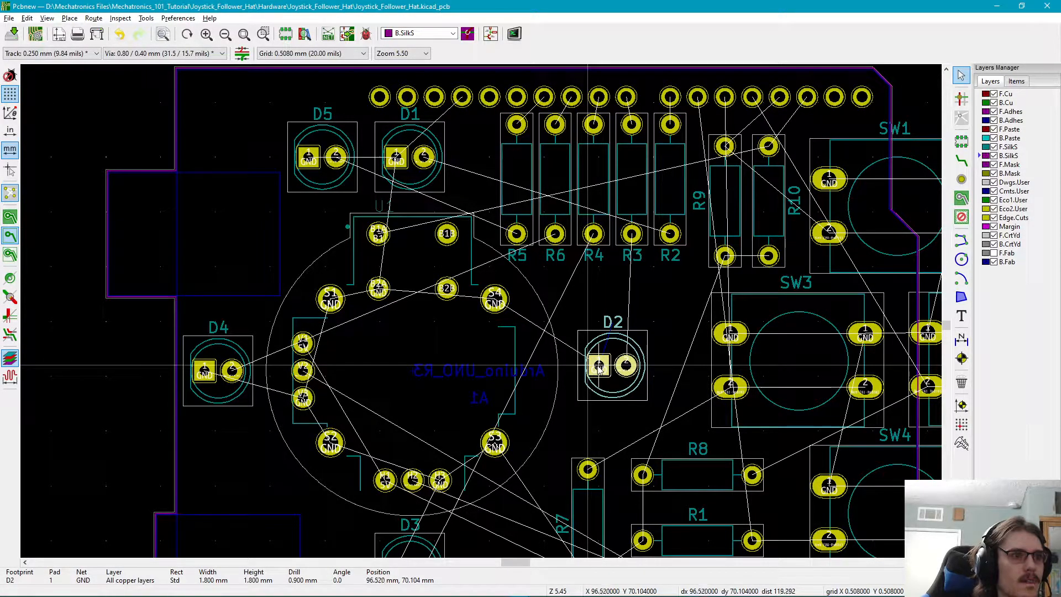
click(576, 372)
- Move footprint D3 one grid step to the left
middle_drag(576, 371, 606, 289)
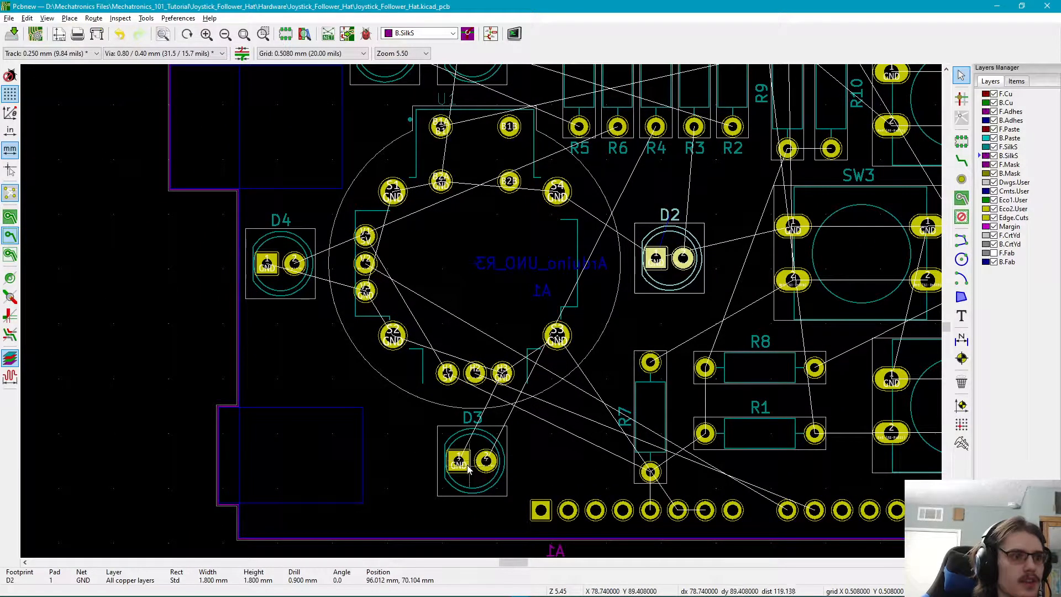
click(470, 421)
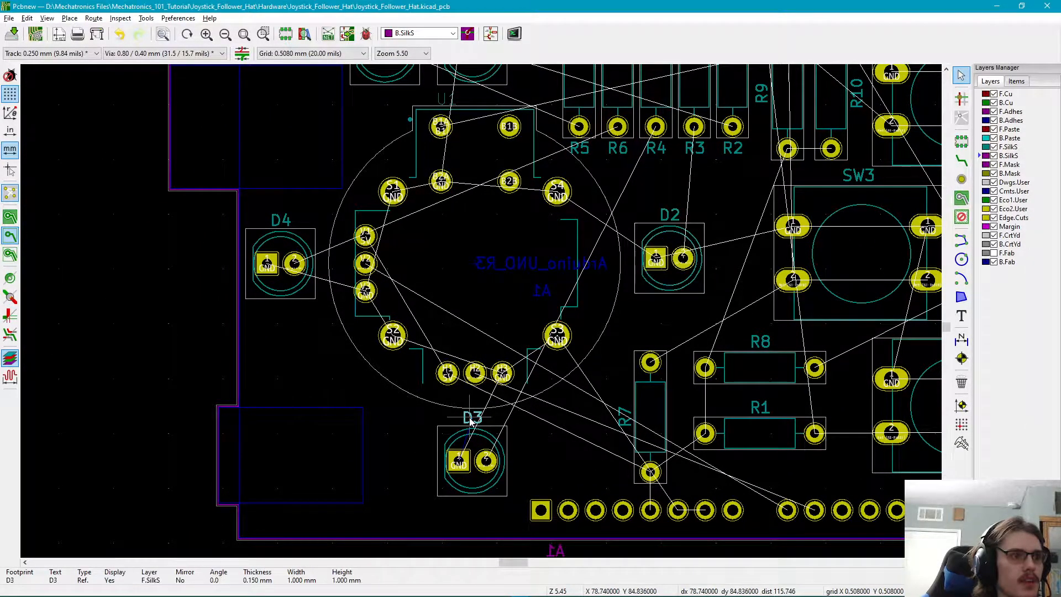
click(458, 459)
key(Escape)
click(458, 459)
key(m)
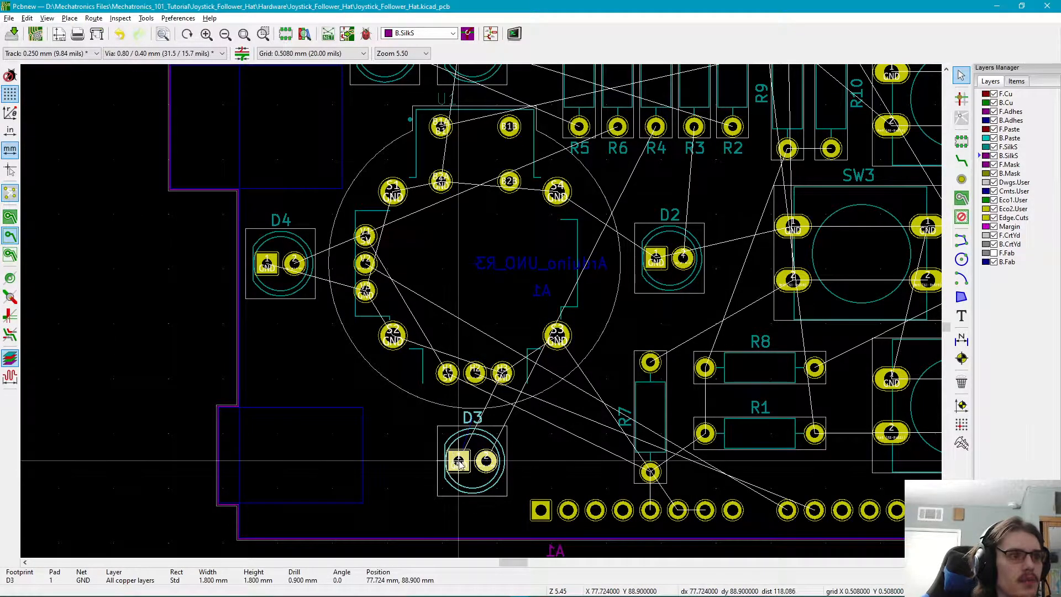
click(459, 461)
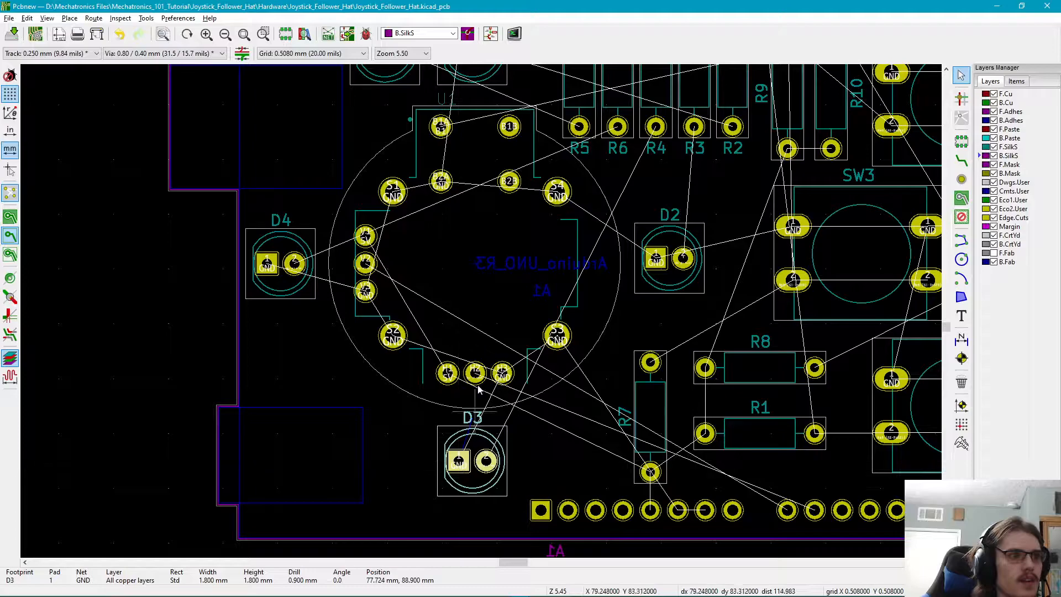
scroll(608, 343, up, 2)
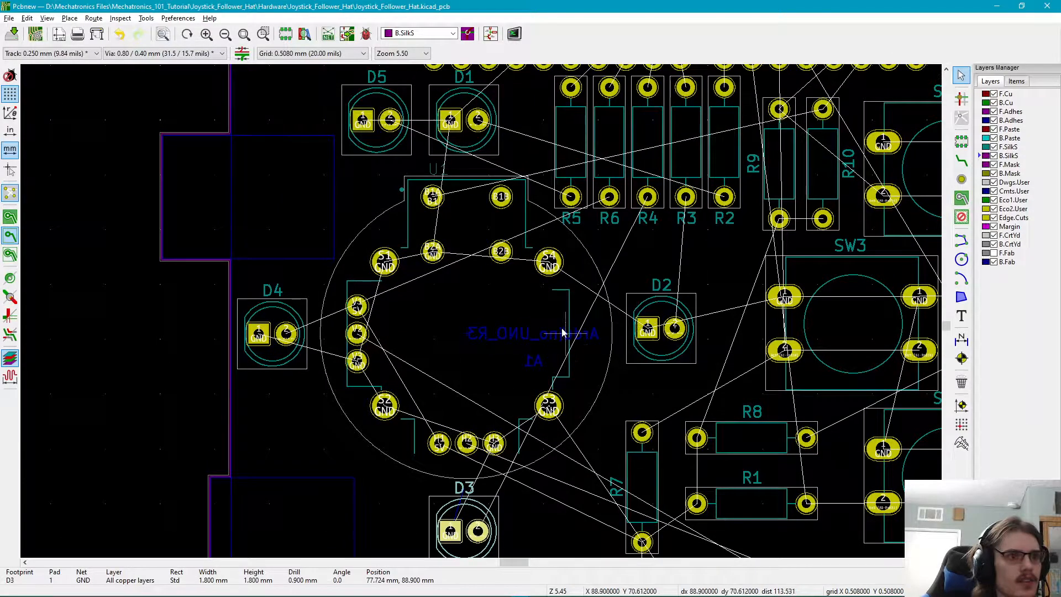
scroll(440, 484, up, 5)
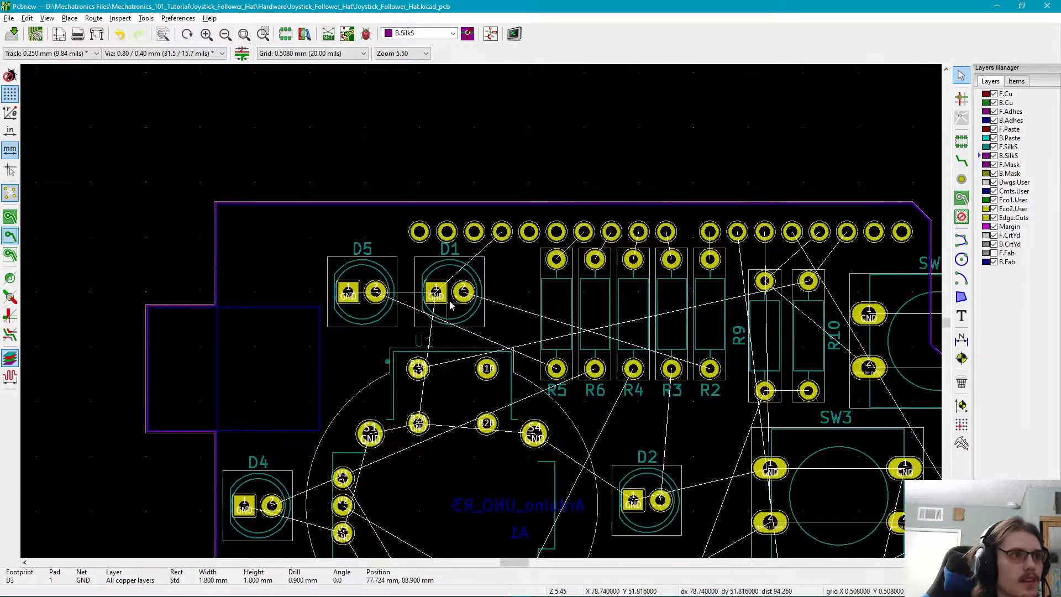
scroll(497, 331, down, 2)
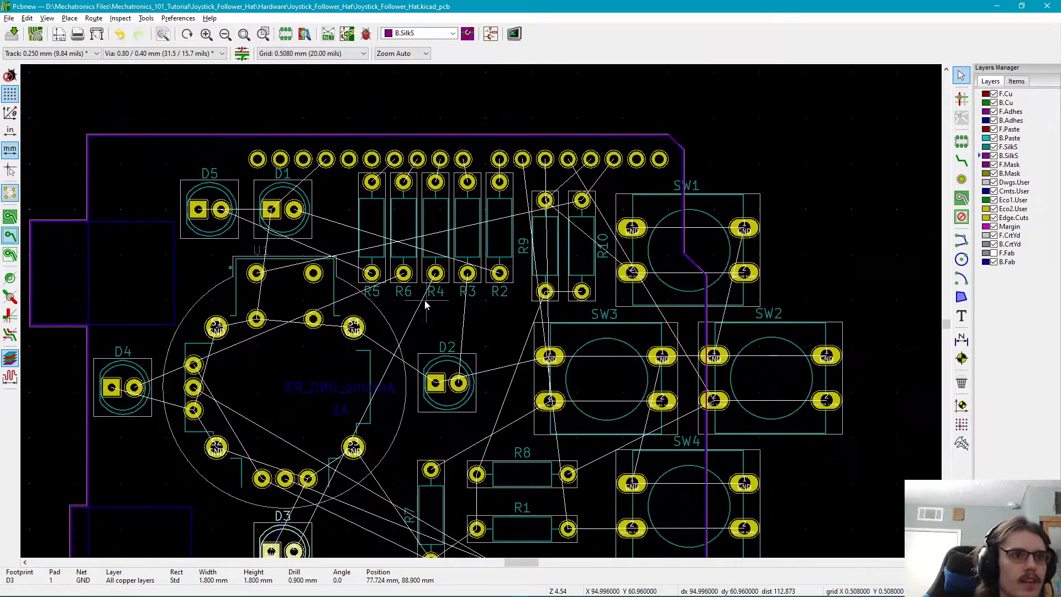
scroll(776, 367, down, 2)
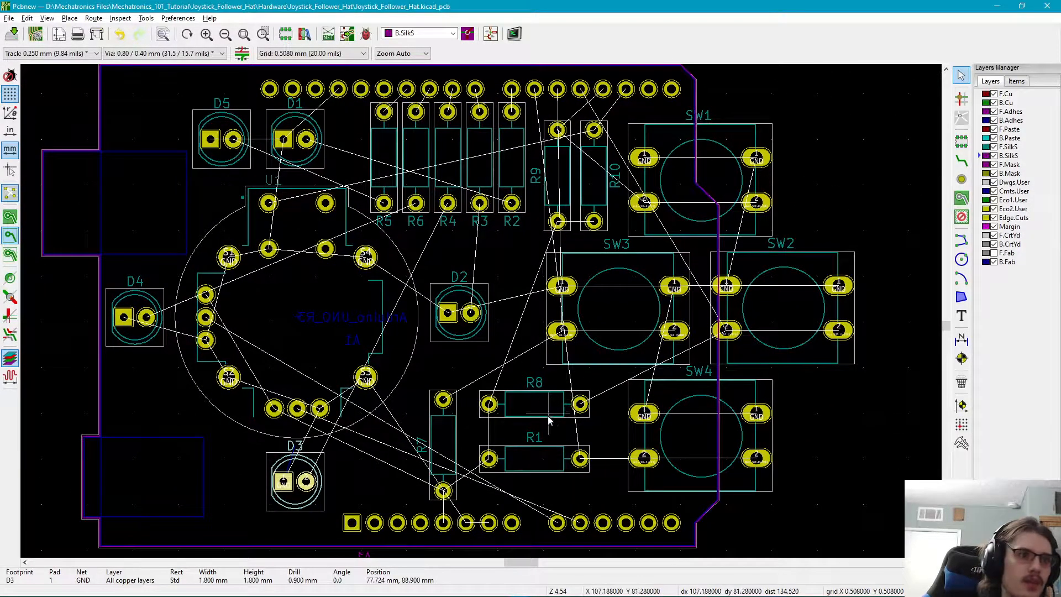
scroll(543, 393, down, 1)
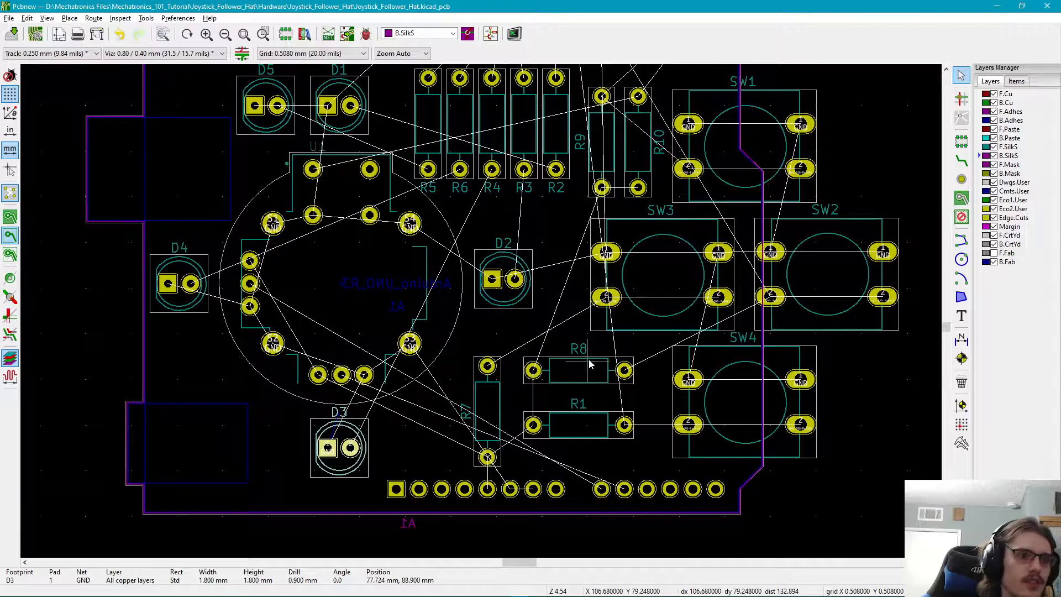
click(425, 453)
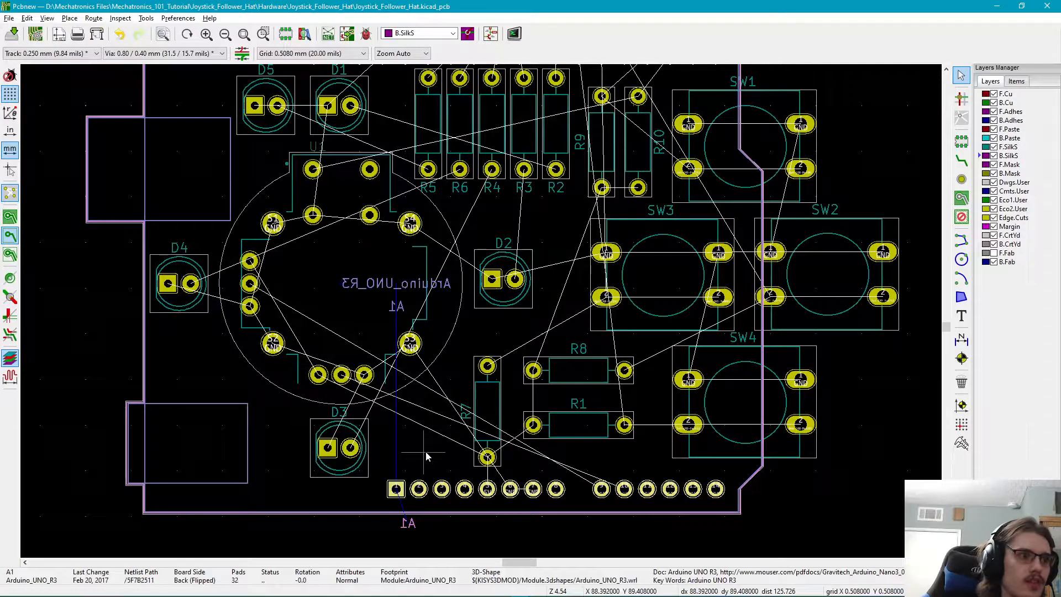
click(810, 486)
scroll(851, 495, up, 2)
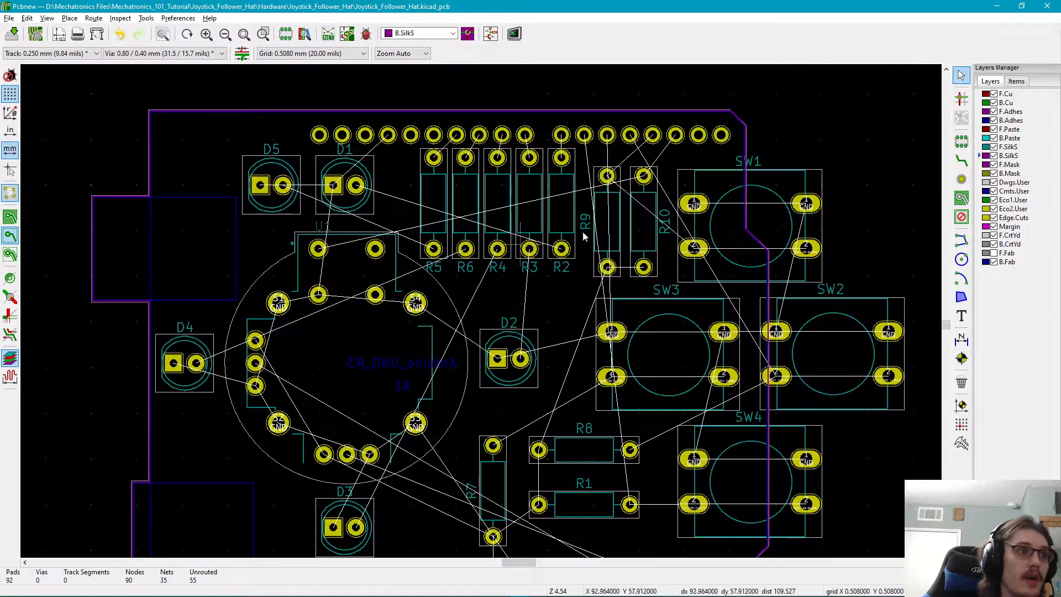
middle_drag(895, 239, 856, 229)
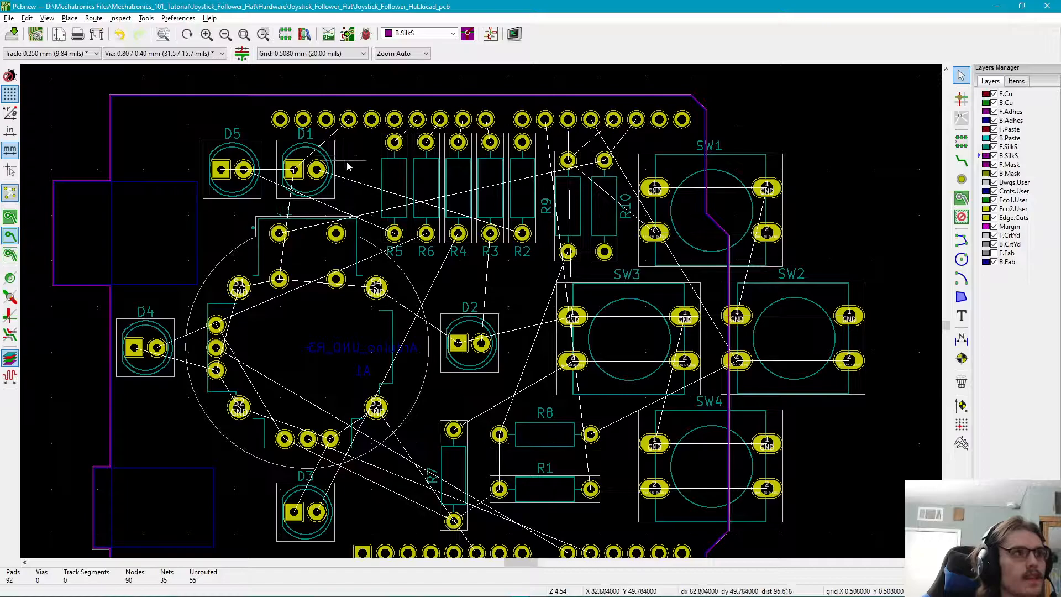
- Activate the Route tracks tool with F.Cu as the active layer
click(961, 161)
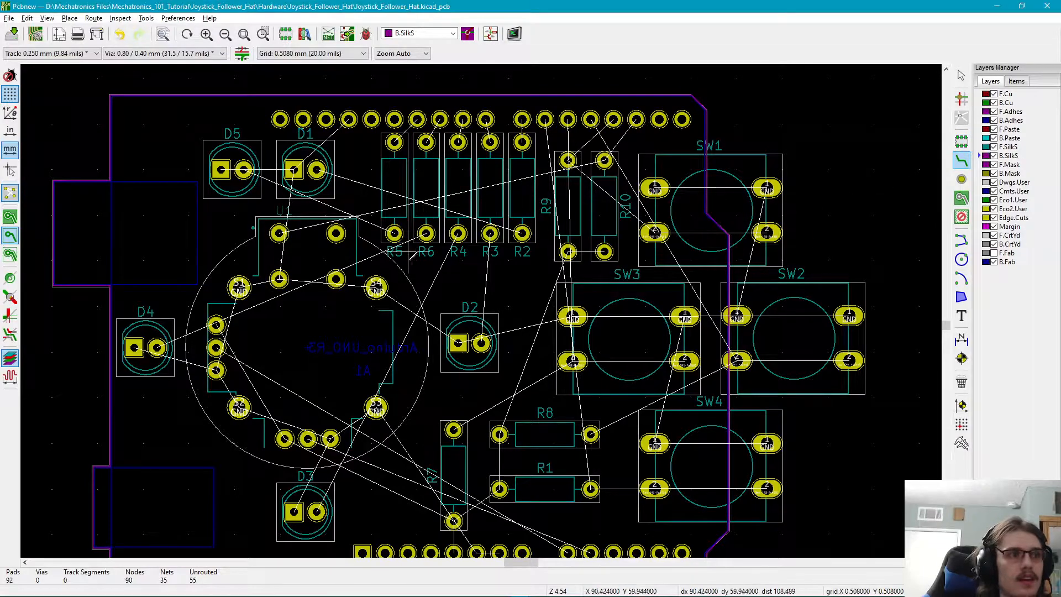
middle_drag(532, 295, 576, 217)
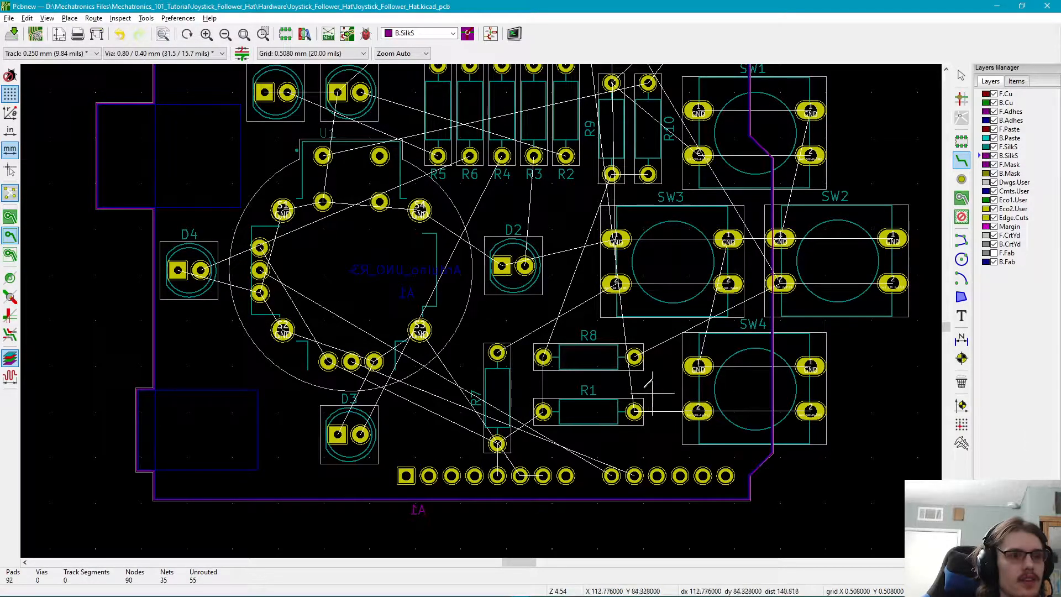
middle_drag(685, 304, 601, 429)
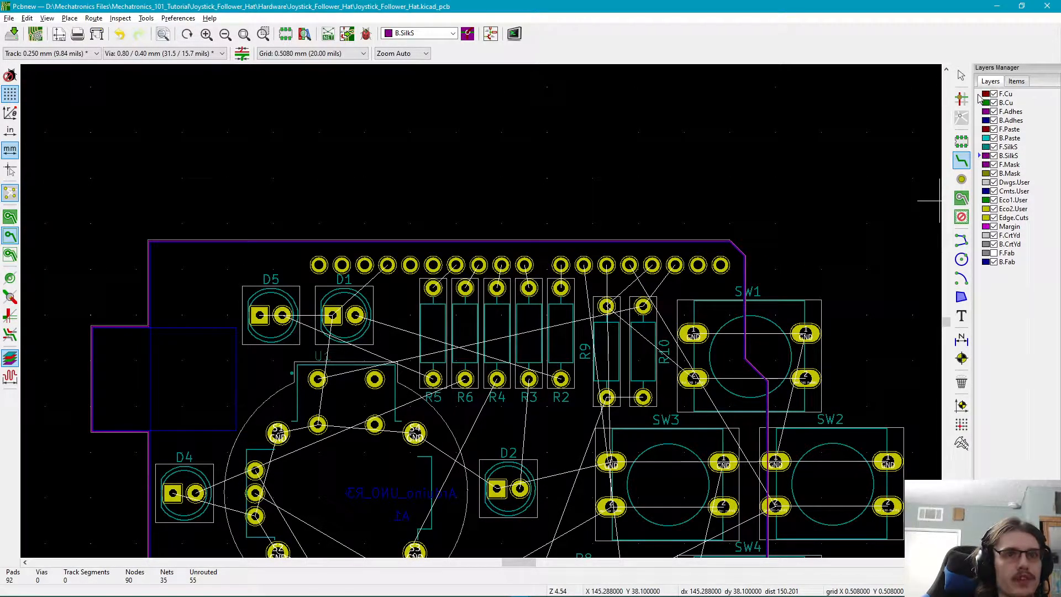
click(979, 95)
click(978, 104)
click(978, 96)
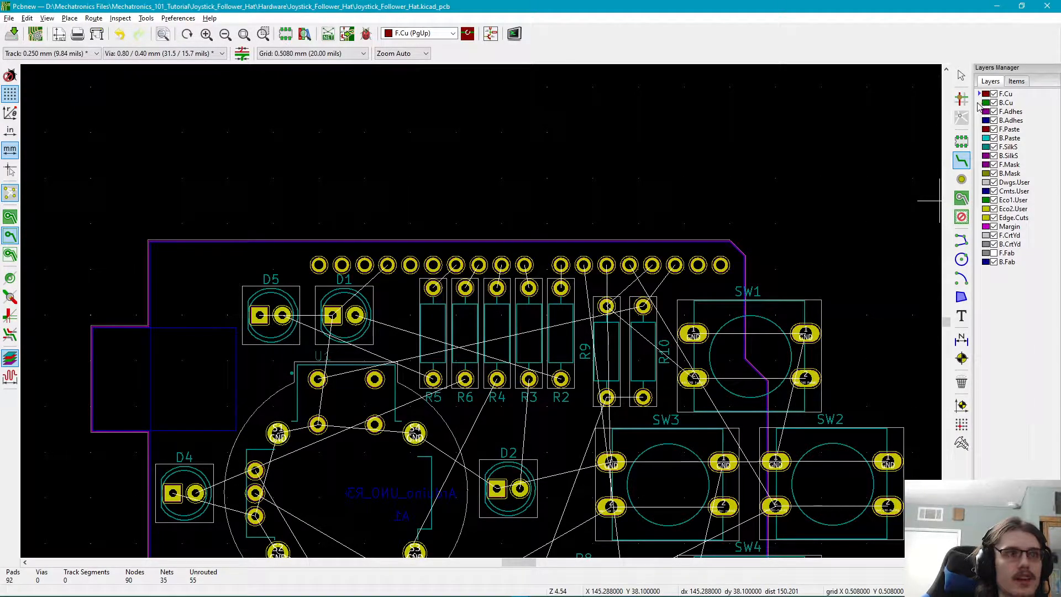
- Route a front-copper track from R5 pad 1 to header pin 26
middle_drag(432, 295, 487, 215)
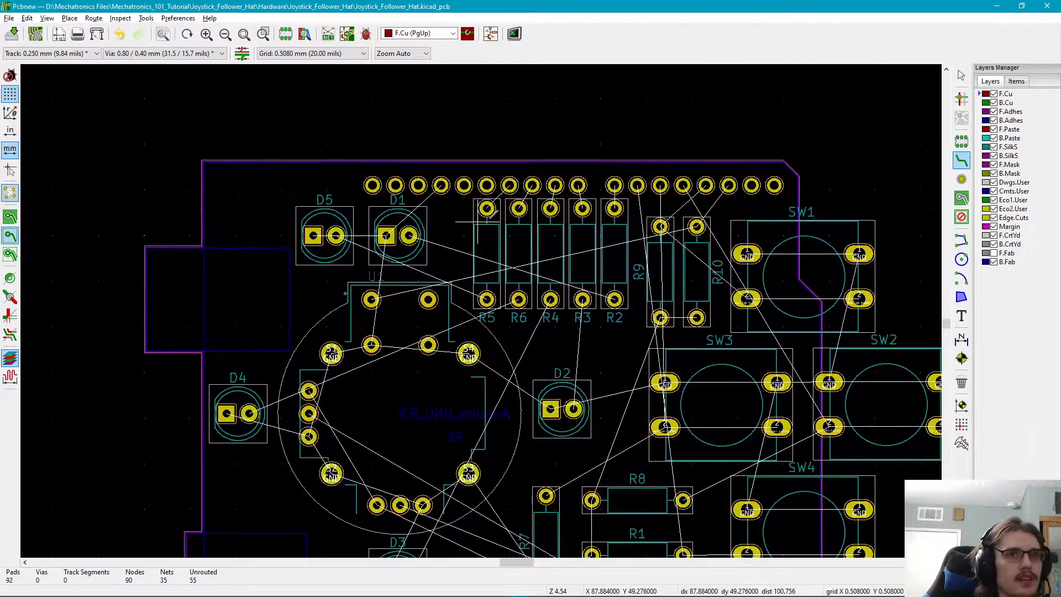
scroll(487, 216, up, 3)
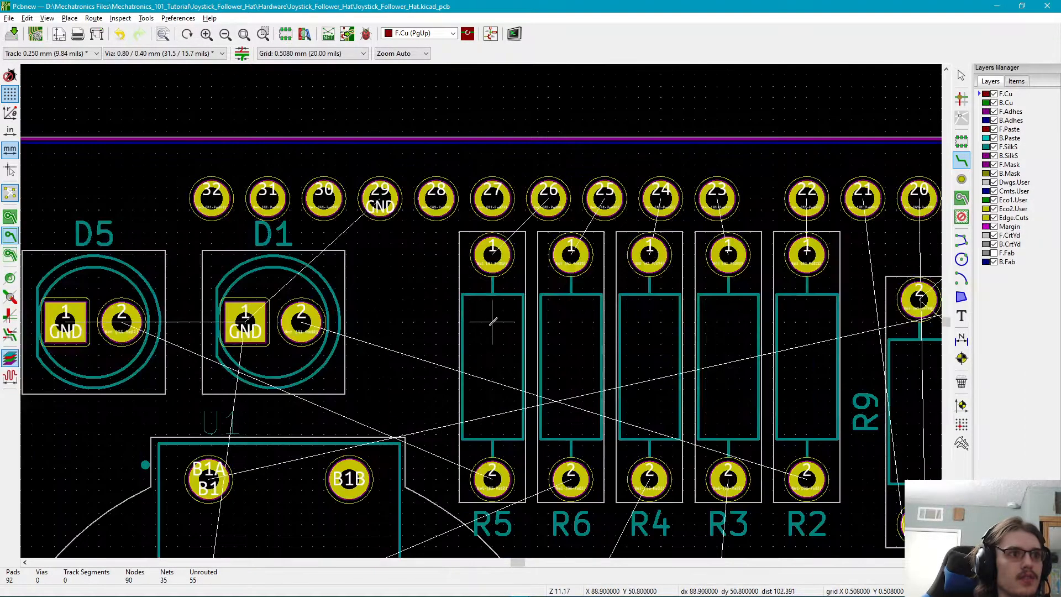
scroll(492, 321, down, 4)
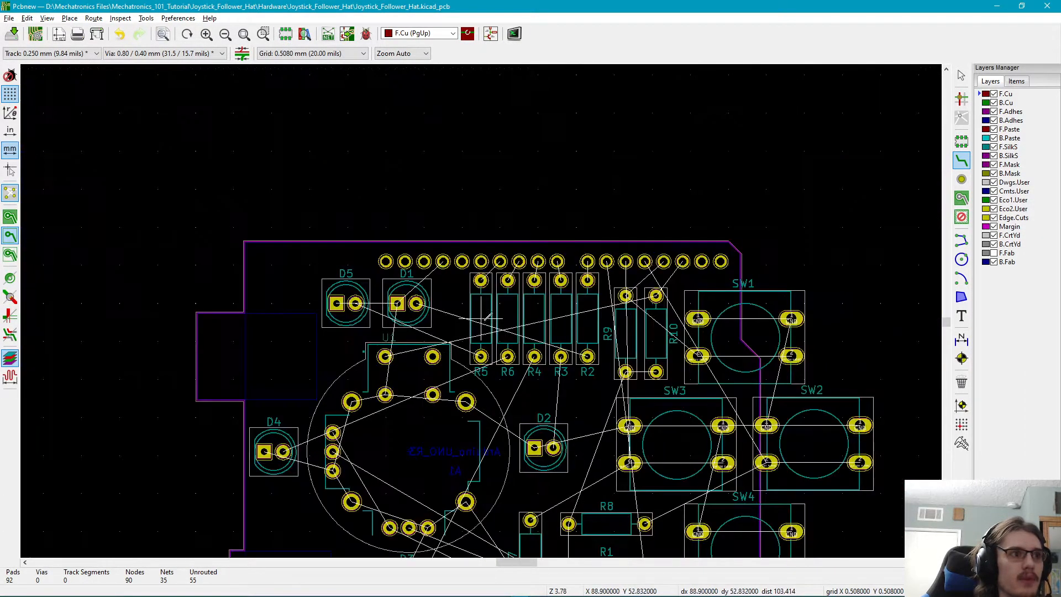
middle_drag(473, 271, 417, 191)
scroll(418, 189, up, 3)
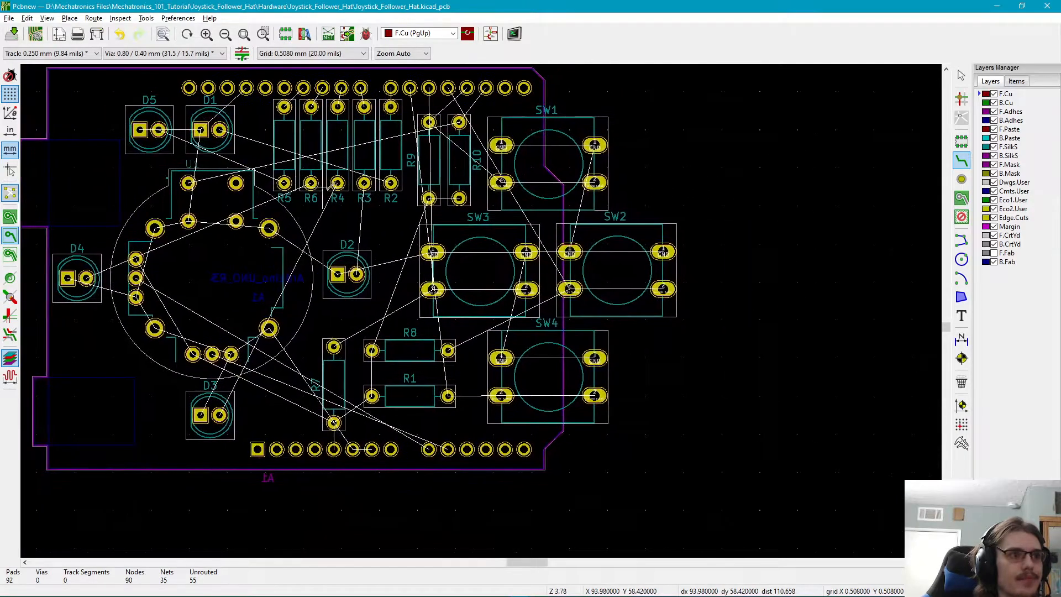
middle_drag(469, 317, 474, 365)
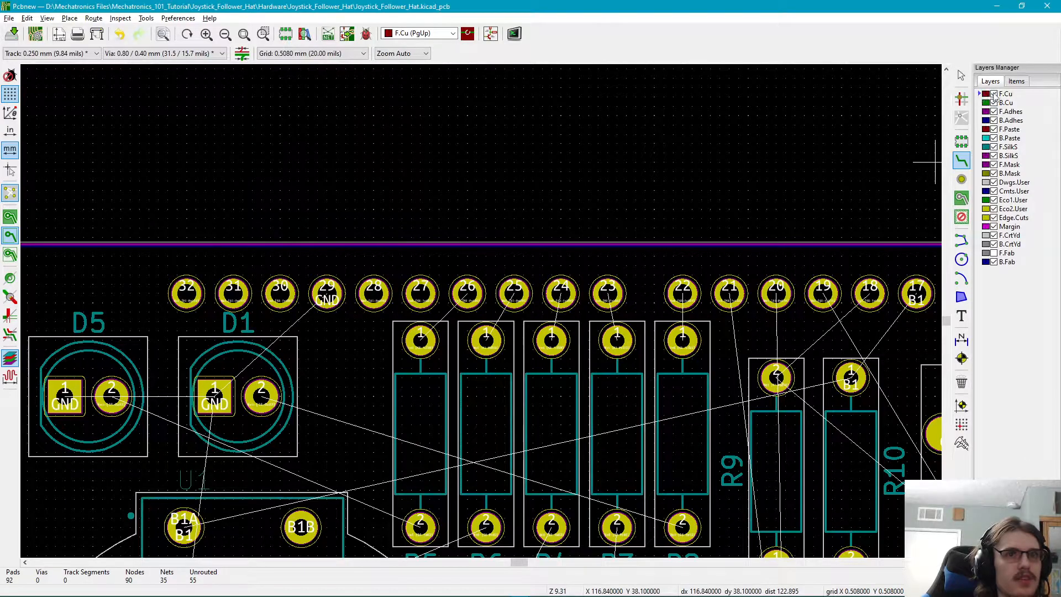
middle_drag(420, 405, 519, 383)
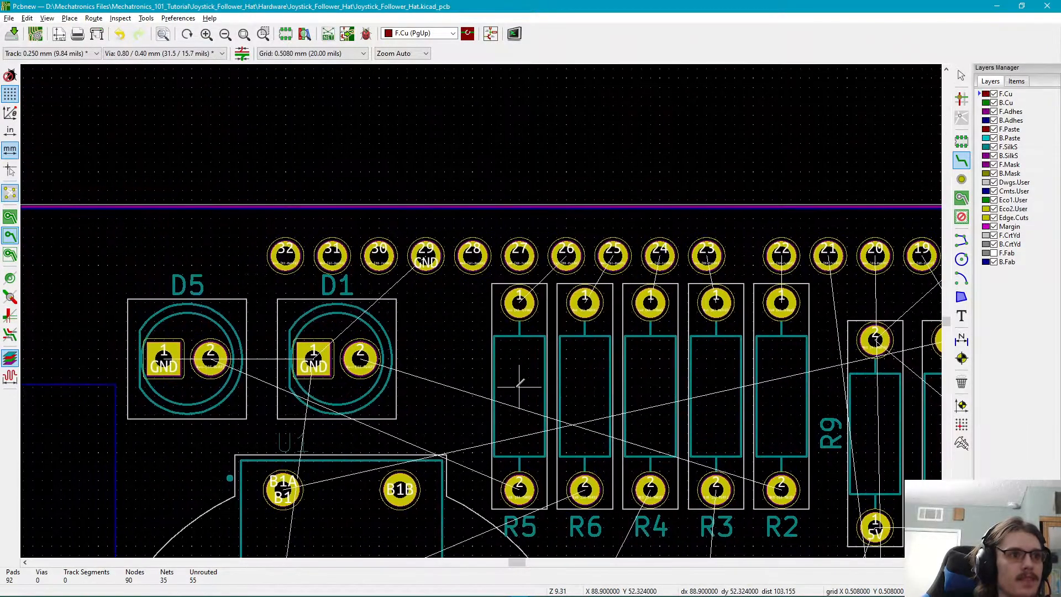
scroll(519, 302, up, 3)
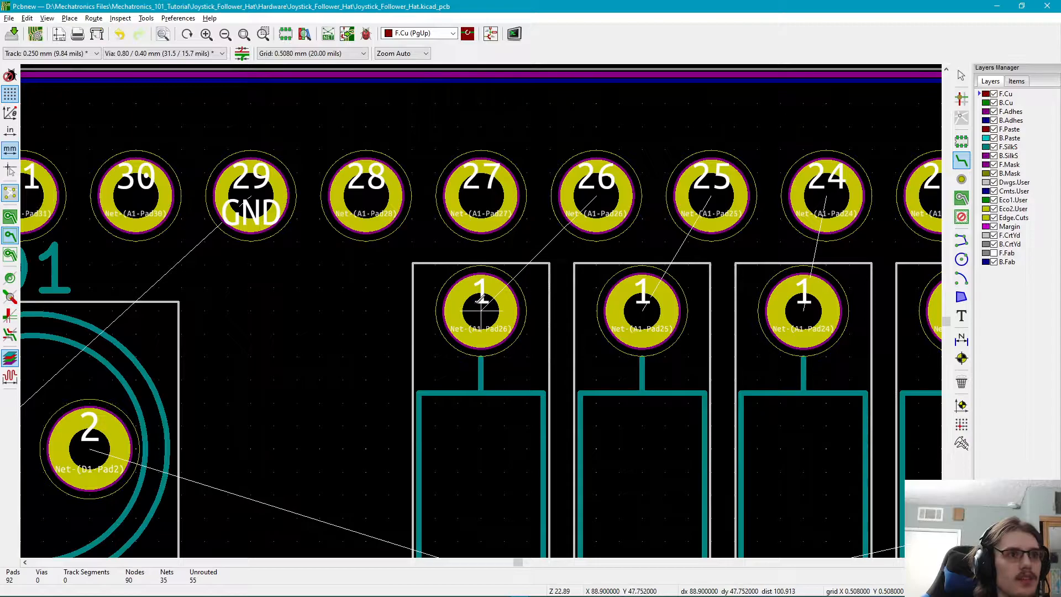
click(481, 300)
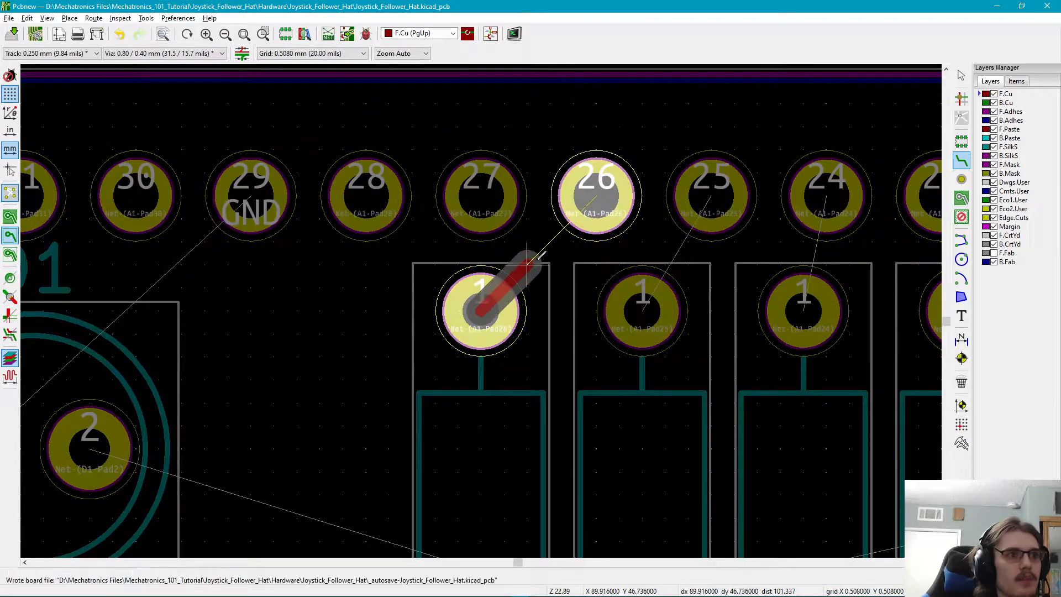
click(597, 194)
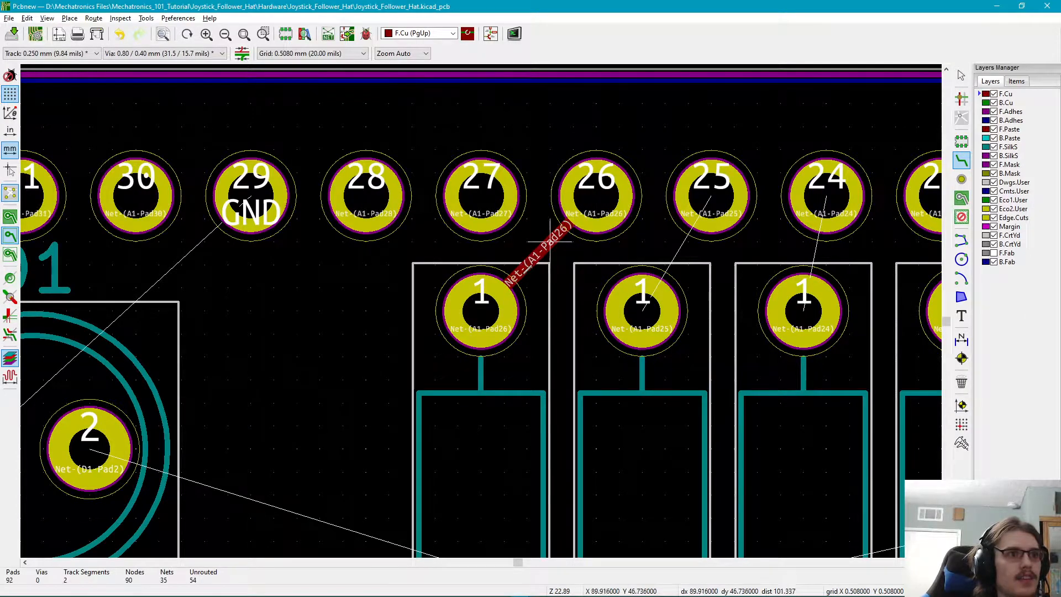
- Route a front-copper track from R6 pad 1 to header pin 25
scroll(531, 309, down, 3)
middle_drag(471, 334, 519, 243)
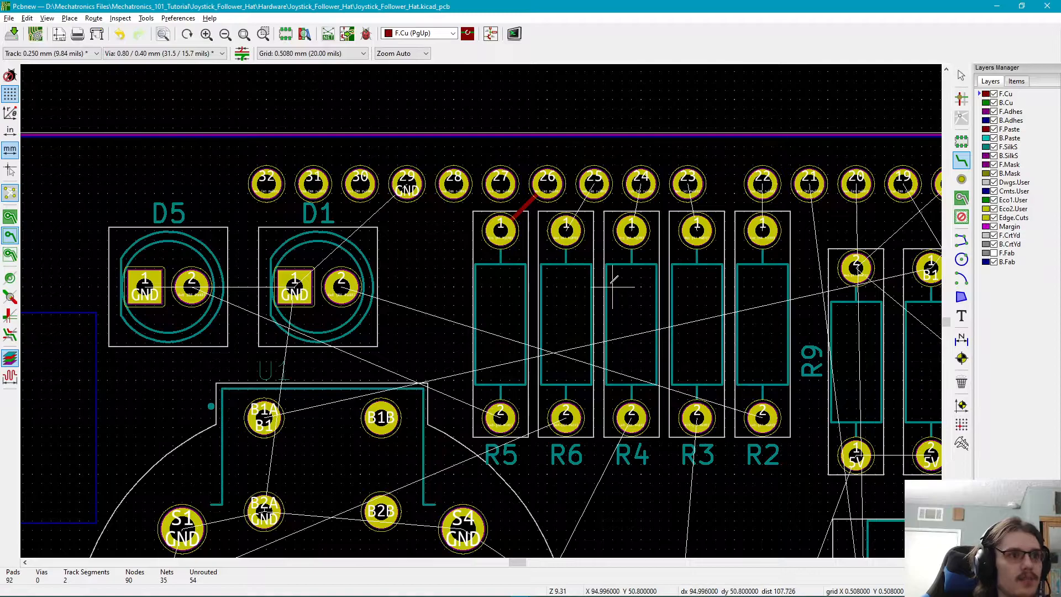
middle_drag(611, 282, 563, 402)
scroll(547, 407, up, 3)
middle_drag(482, 263, 473, 345)
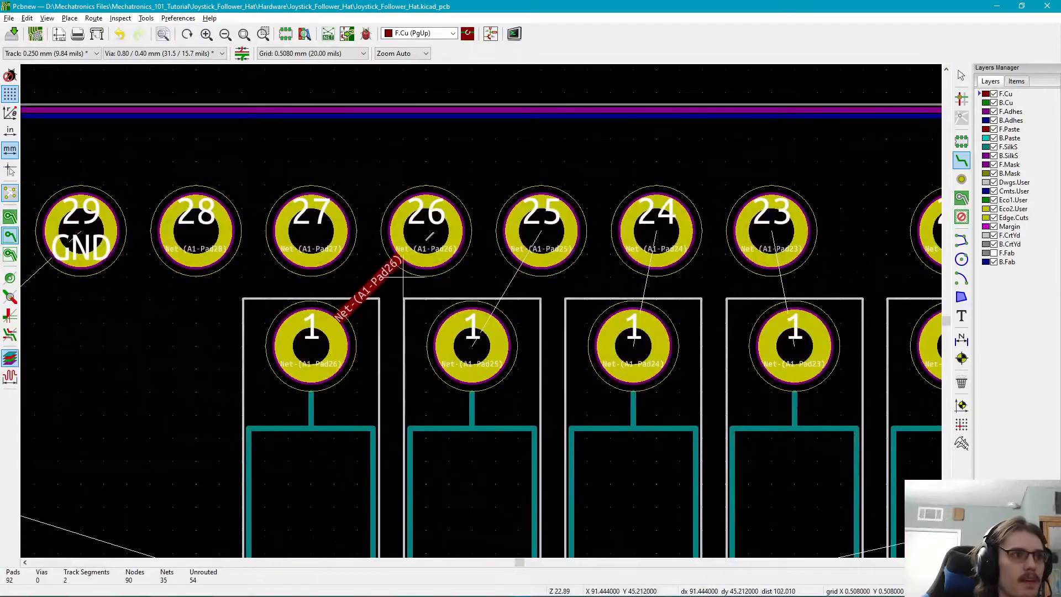
click(473, 346)
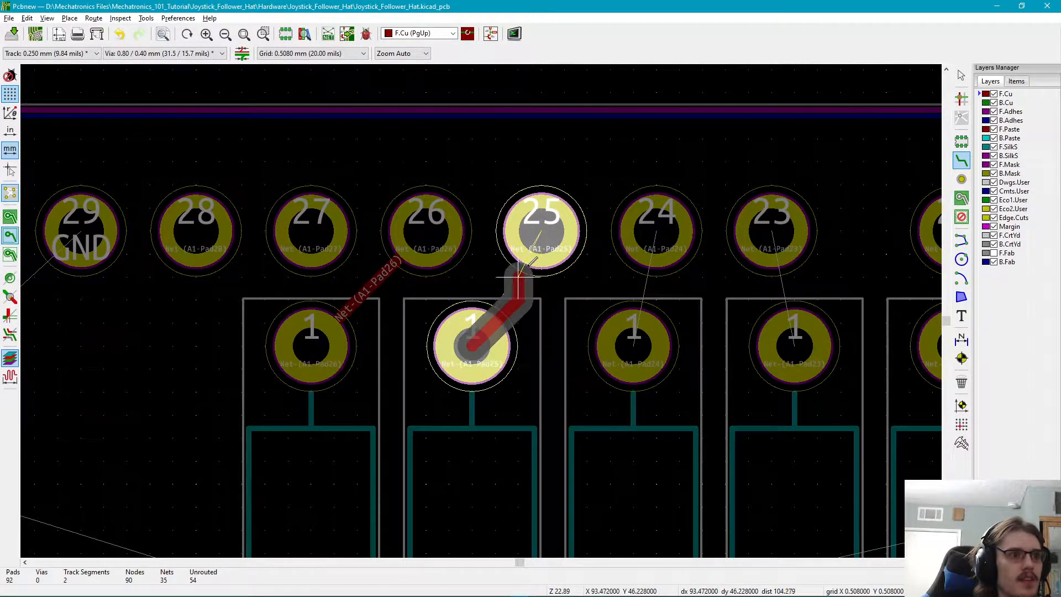
click(546, 246)
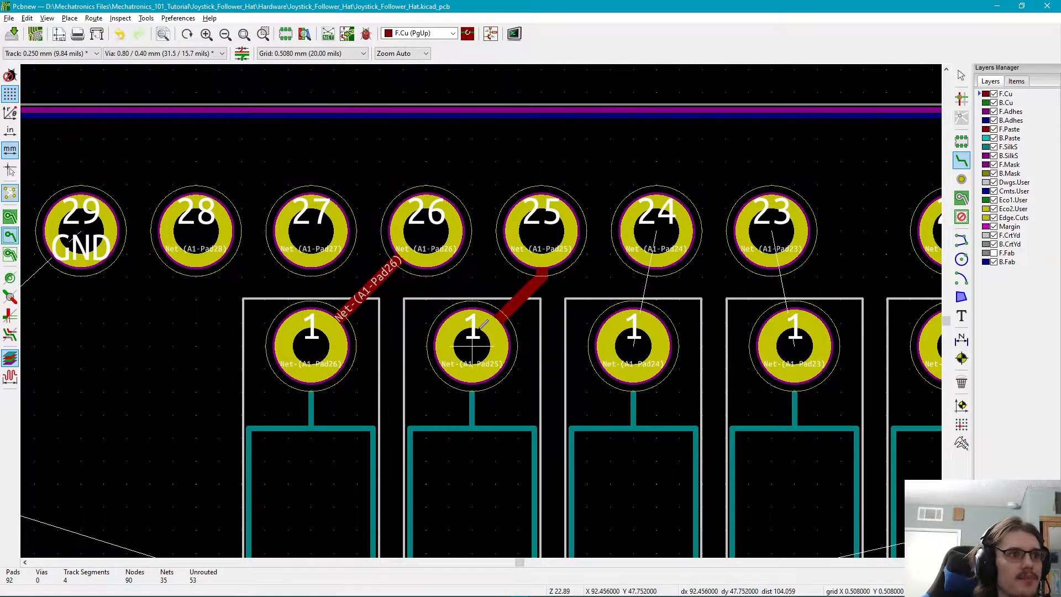
scroll(484, 323, down, 3)
scroll(484, 348, down, 2)
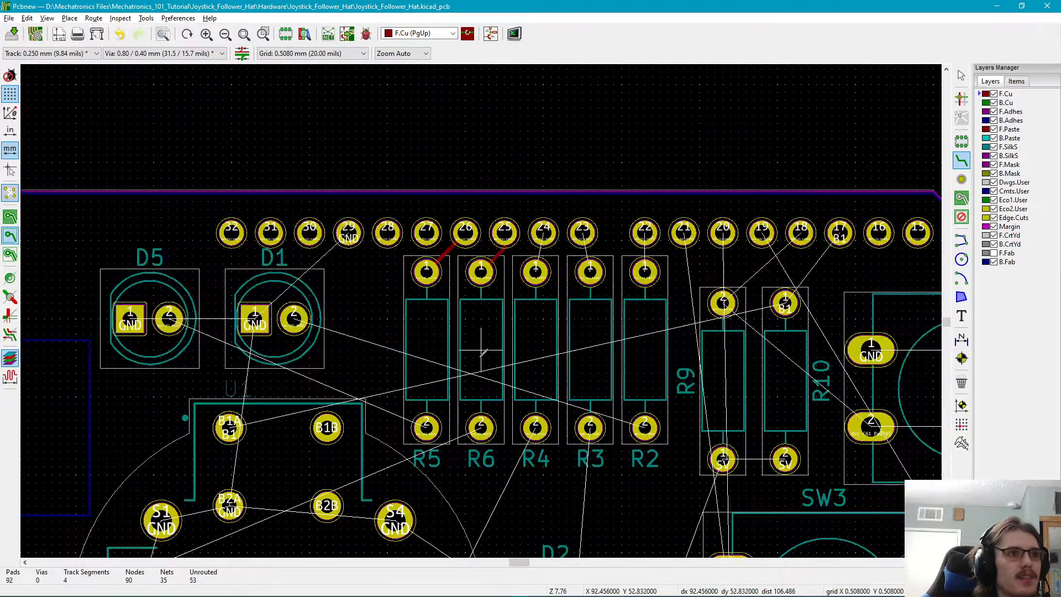
middle_drag(507, 305, 467, 384)
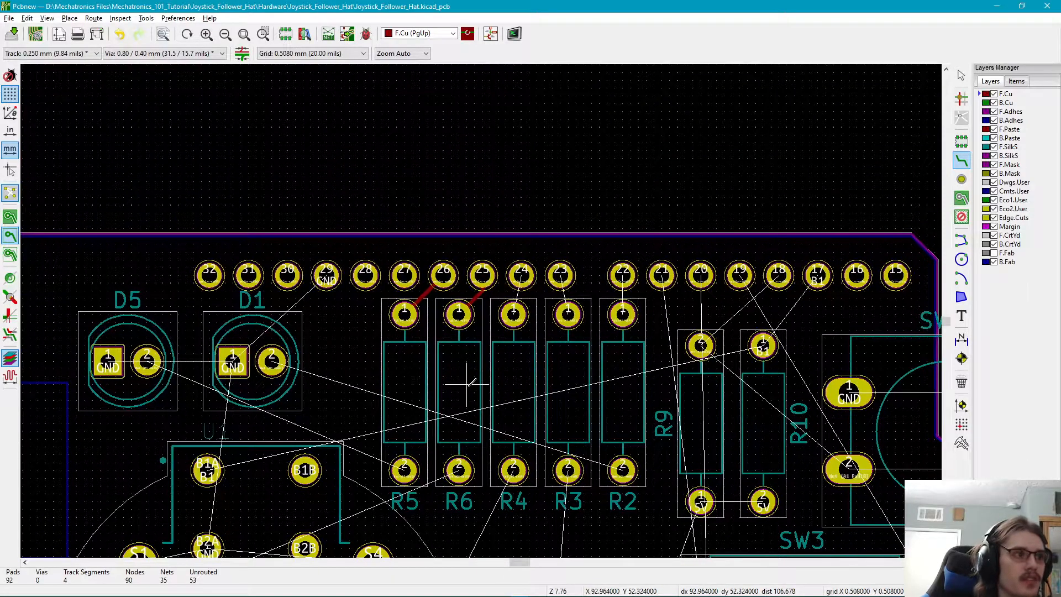
scroll(467, 384, down, 2)
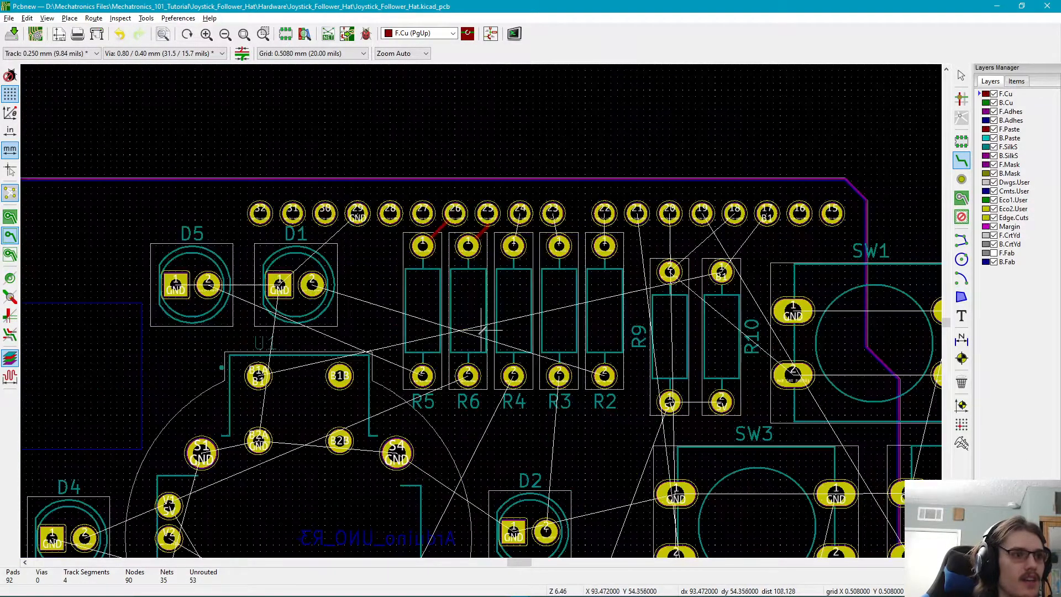
middle_drag(467, 384, 508, 237)
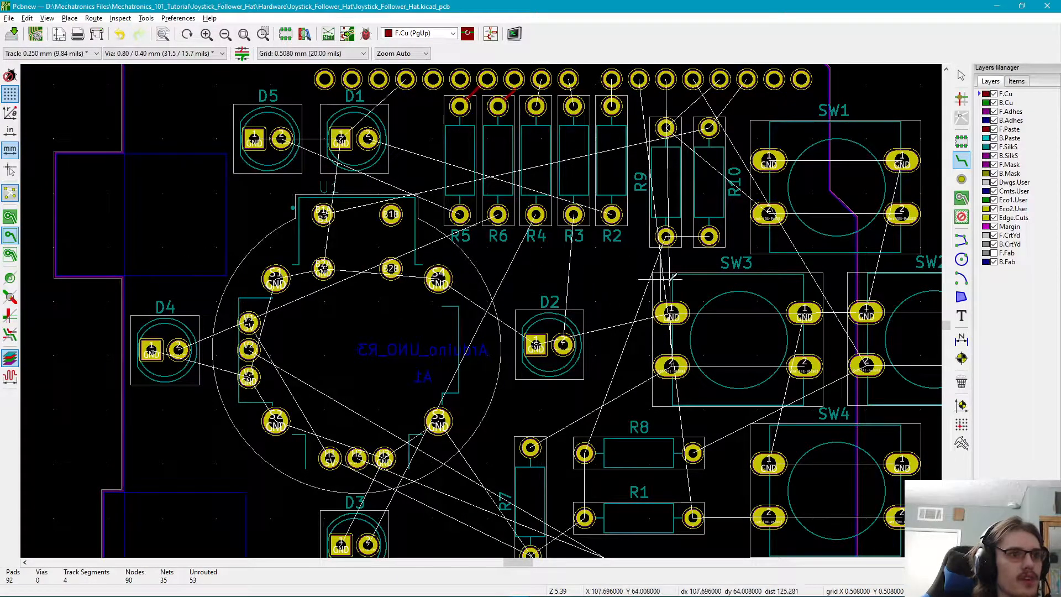
middle_drag(773, 287, 442, 320)
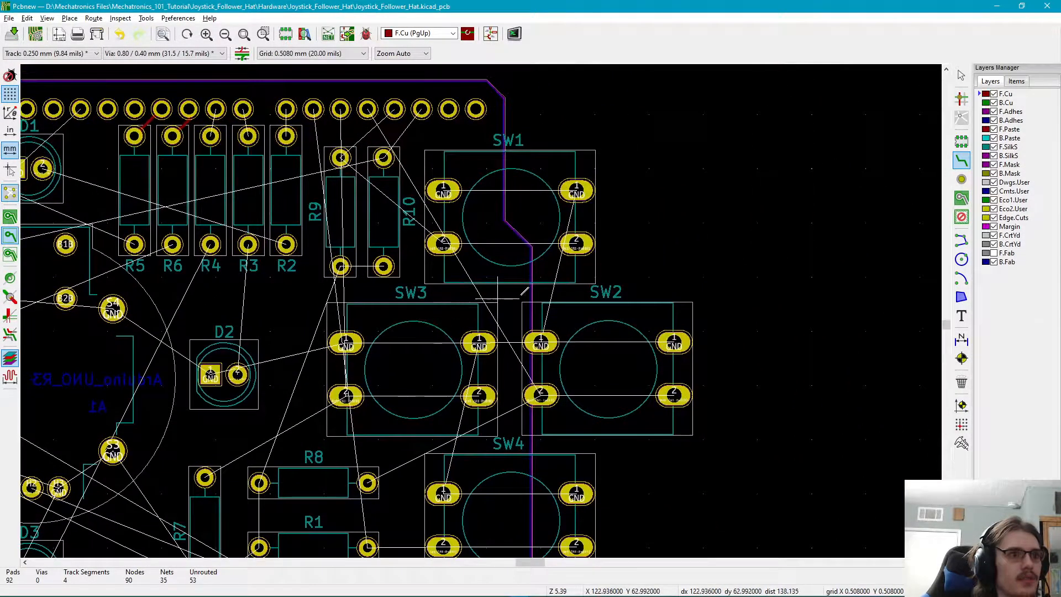
middle_drag(710, 284, 871, 311)
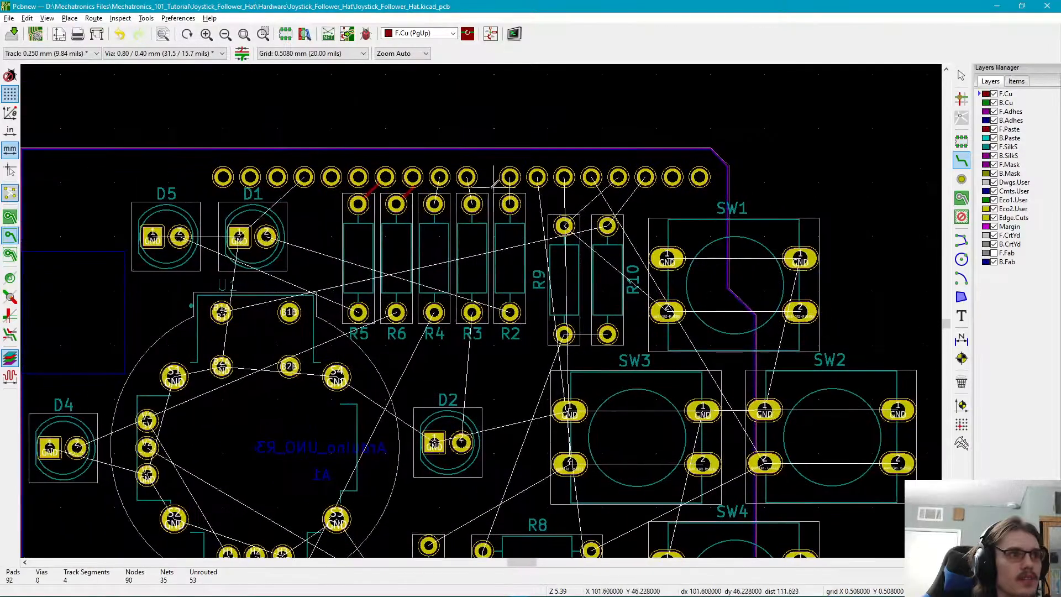
scroll(323, 172, up, 3)
scroll(323, 171, up, 2)
scroll(481, 307, down, 3)
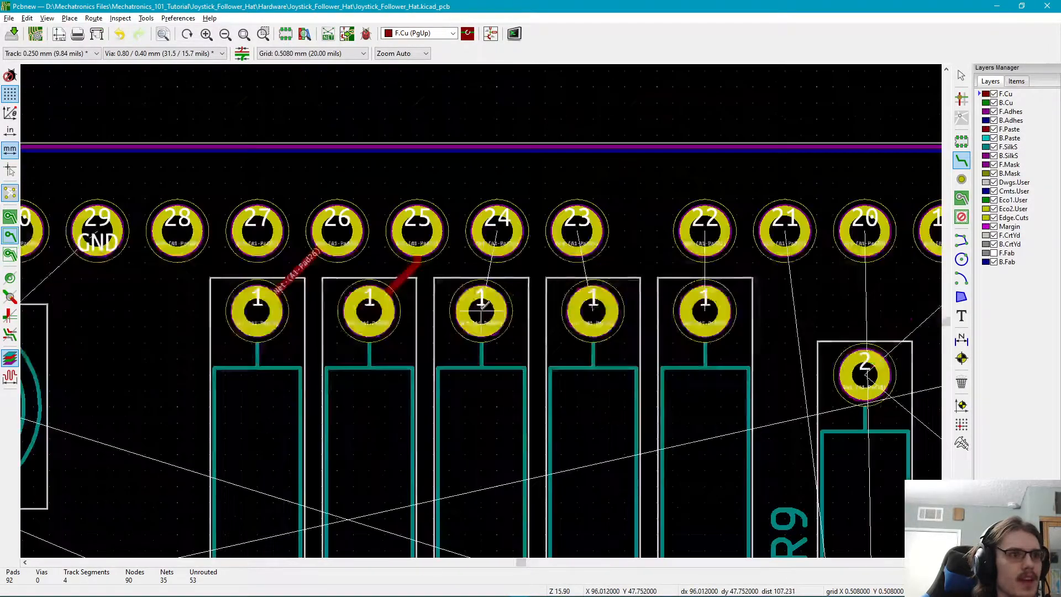
scroll(482, 309, up, 4)
middle_drag(482, 309, 557, 396)
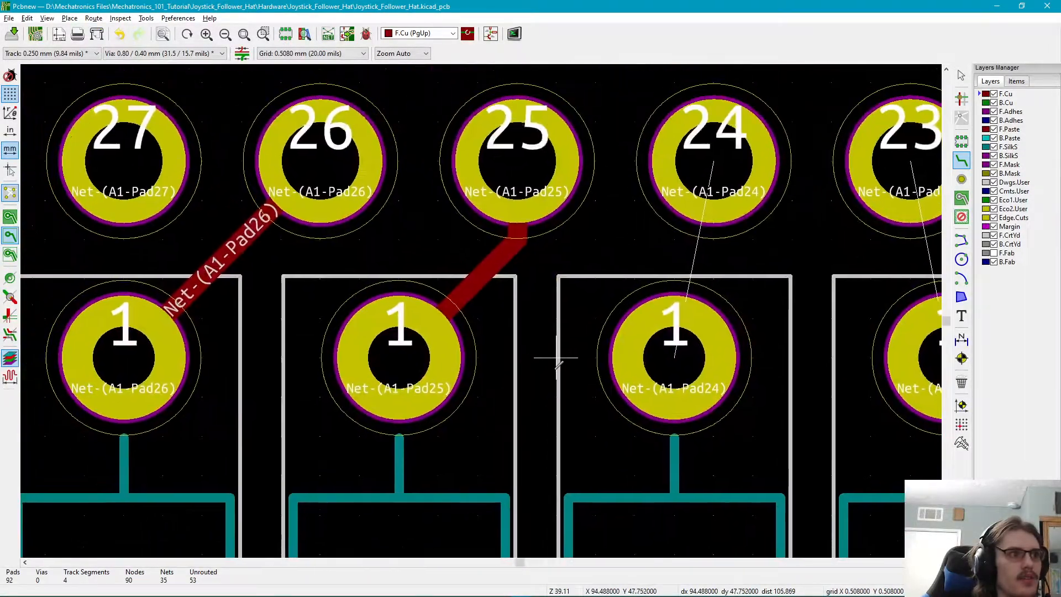
scroll(497, 259, down, 1)
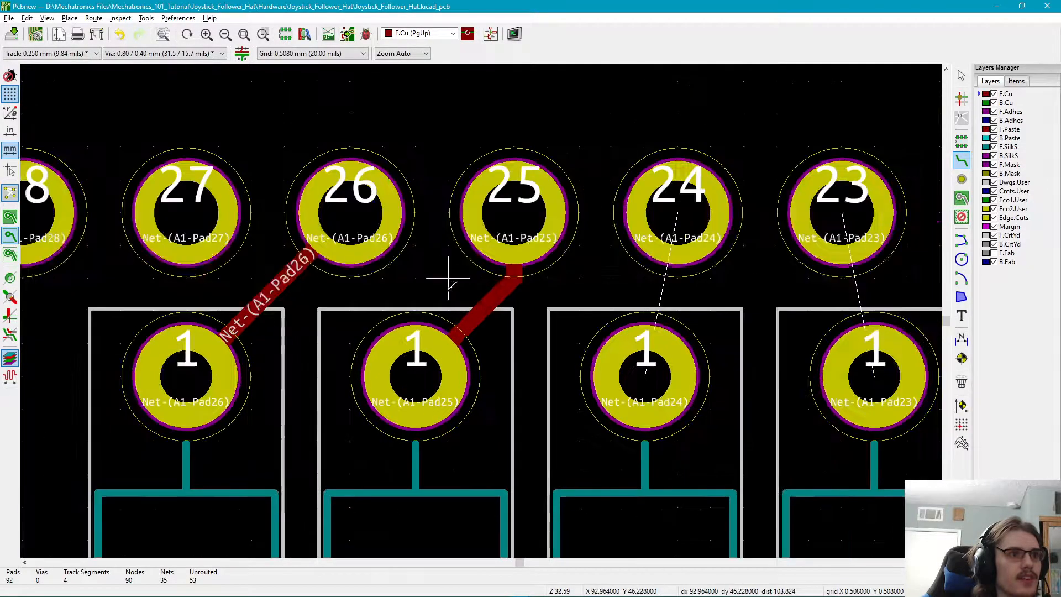
click(64, 53)
click(47, 82)
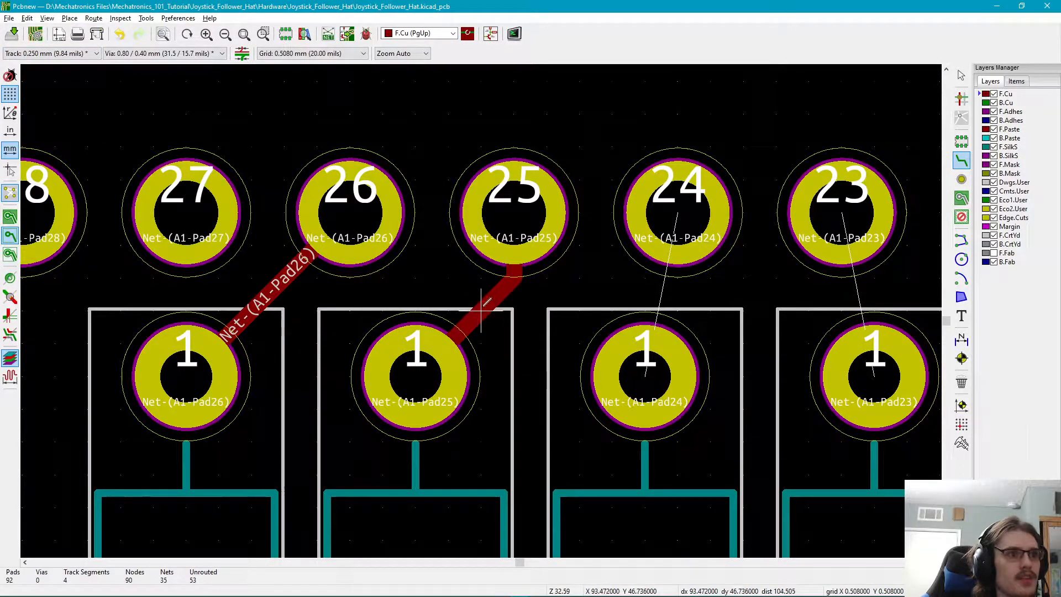
scroll(482, 298, down, 1)
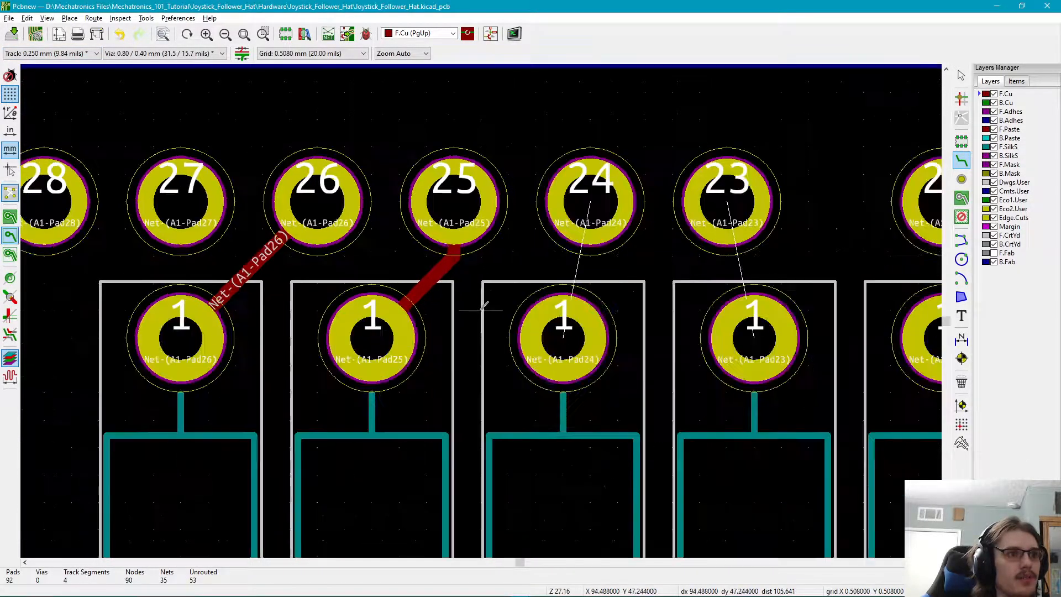
scroll(482, 310, down, 4)
shift+scroll(457, 348, down, 1)
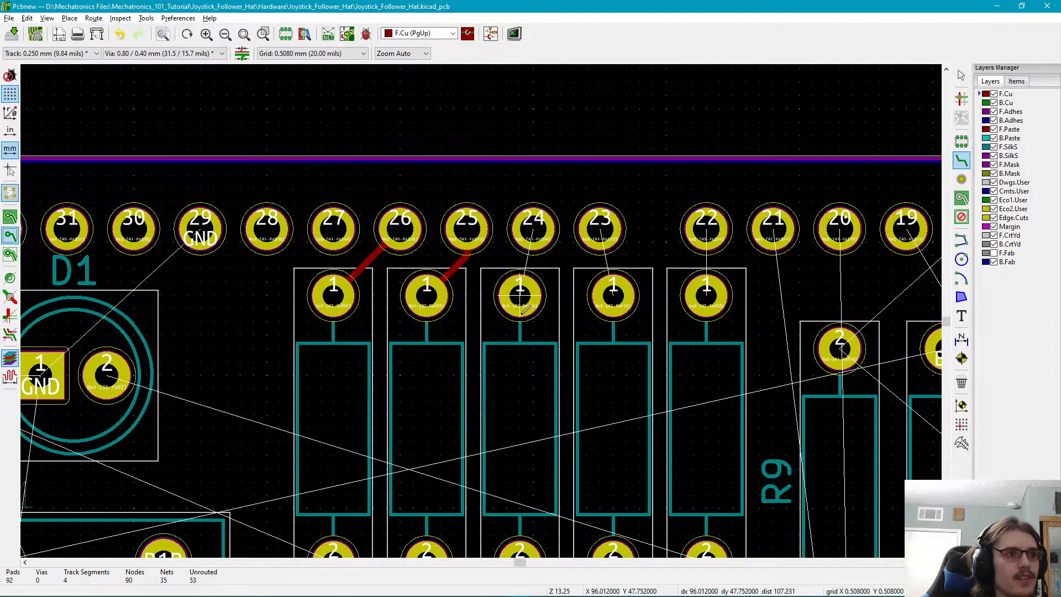
scroll(427, 341, down, 3)
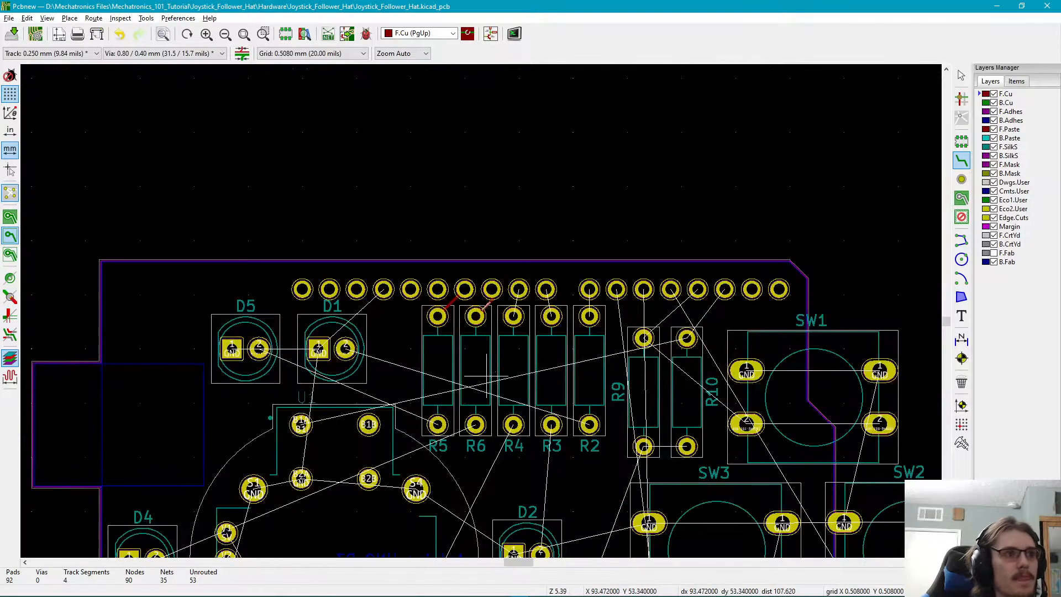
scroll(503, 361, up, 2)
scroll(502, 361, up, 4)
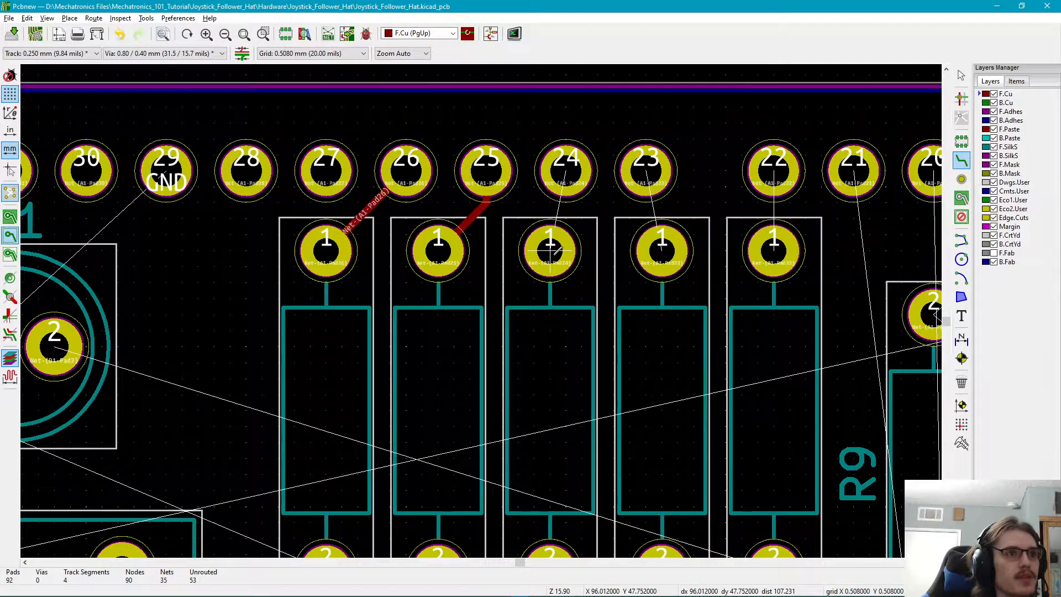
- Route a front-copper track from R4 pad 1 to header pin 24, redoing it once
click(550, 251)
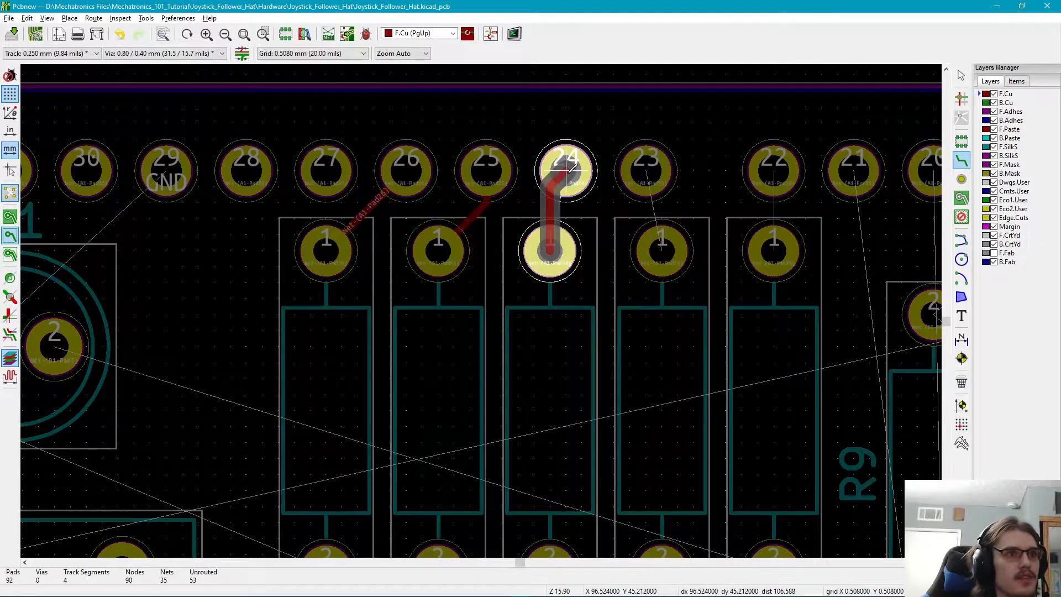
click(570, 166)
scroll(570, 165, up, 4)
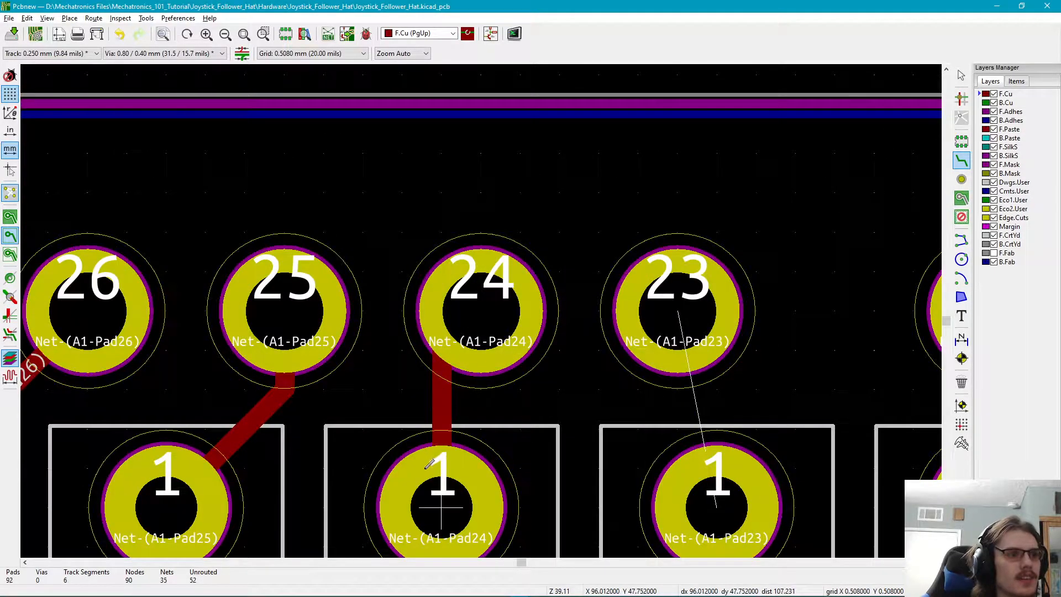
scroll(428, 464, down, 2)
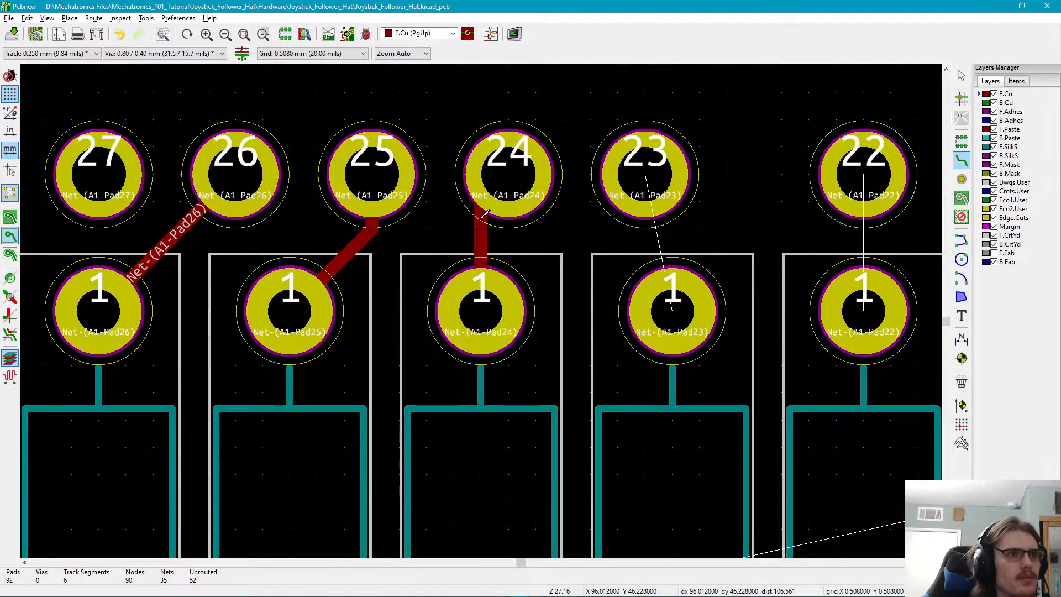
key(ctrl+z)
click(501, 300)
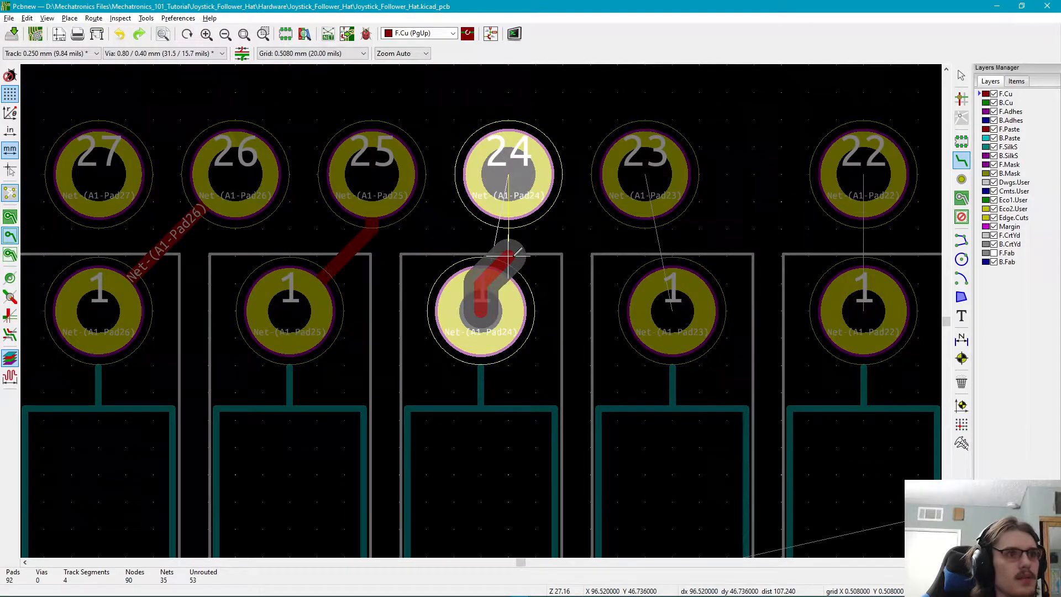
click(508, 190)
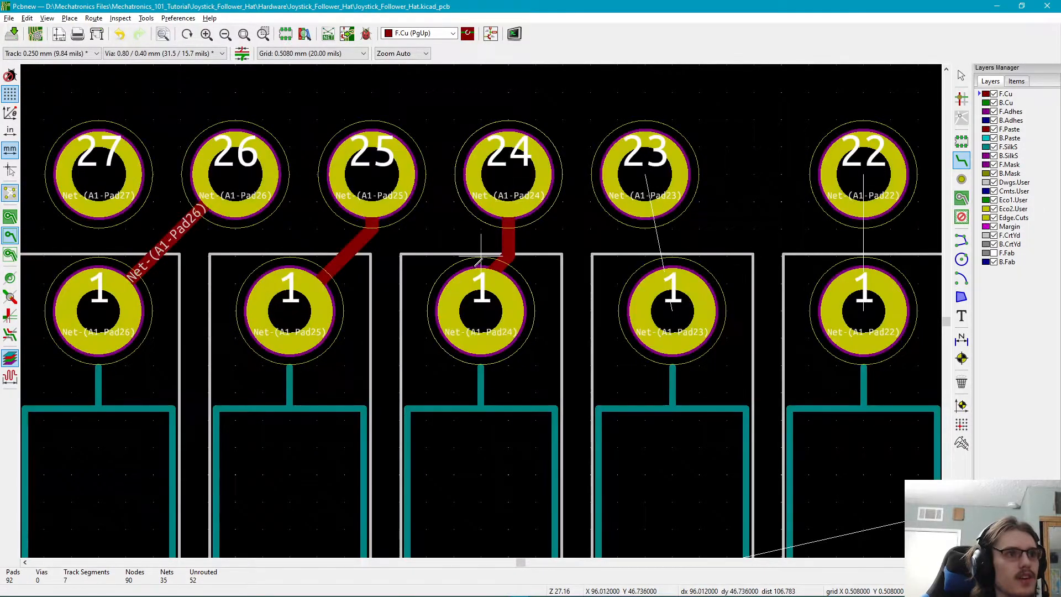
- Route a front-copper track from header pin 23 to R3 pad 1
middle_drag(343, 274, 433, 292)
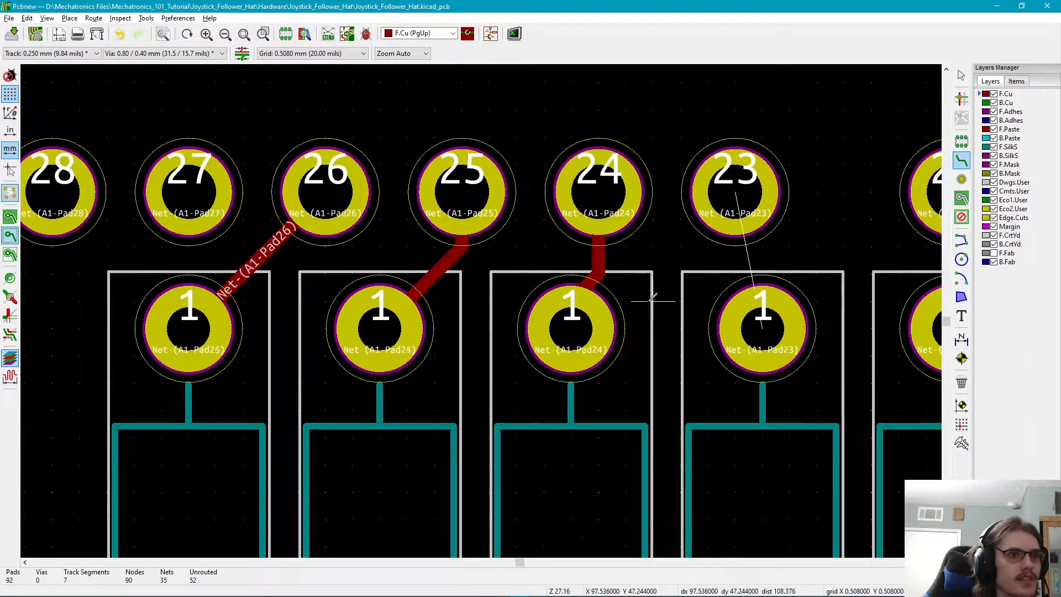
middle_drag(660, 287, 565, 352)
scroll(564, 354, down, 4)
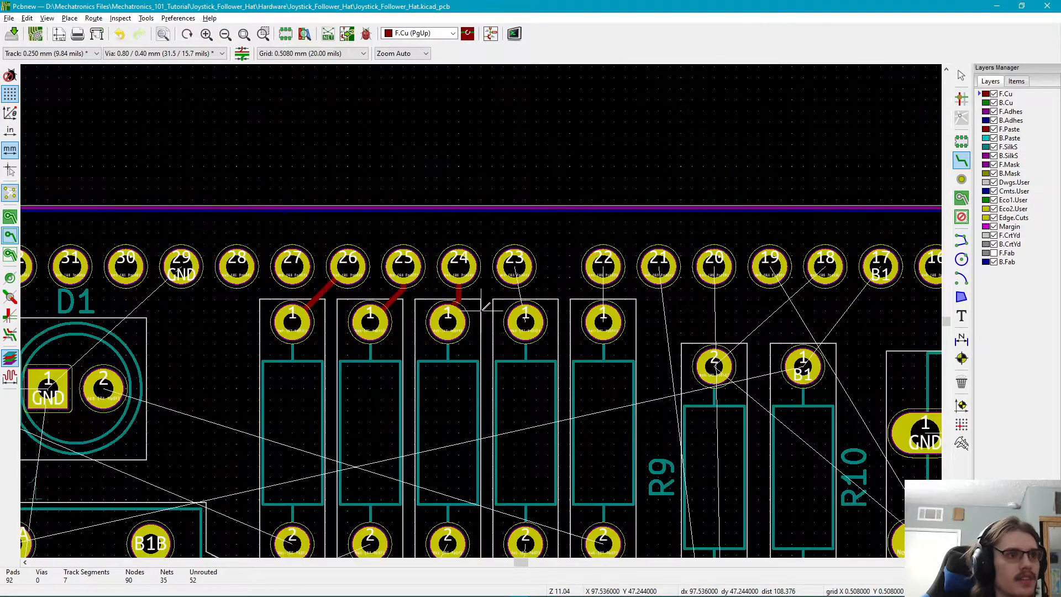
scroll(481, 305, up, 1)
scroll(482, 306, up, 3)
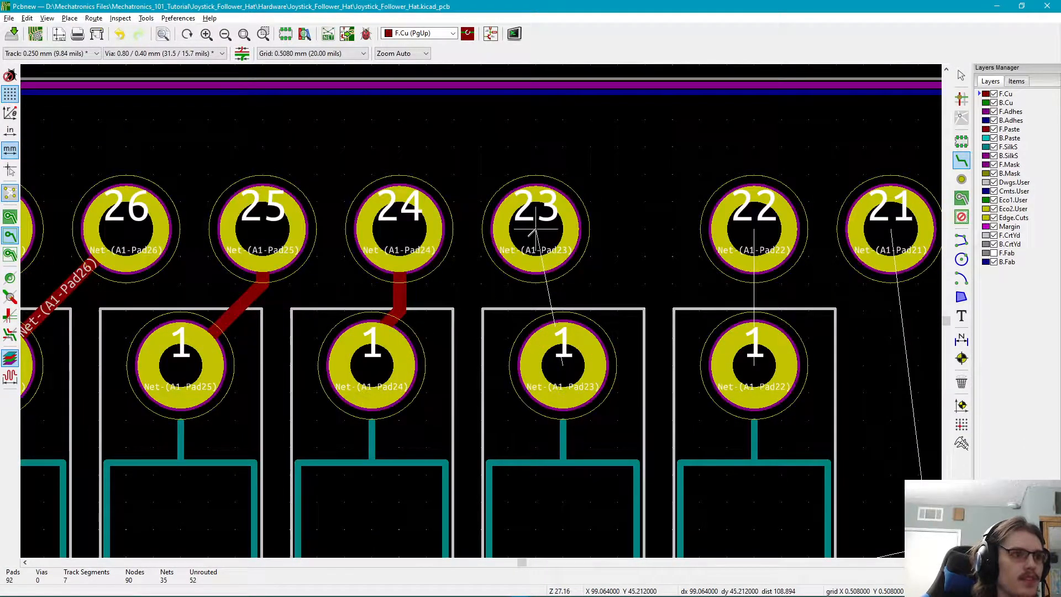
click(535, 231)
click(564, 343)
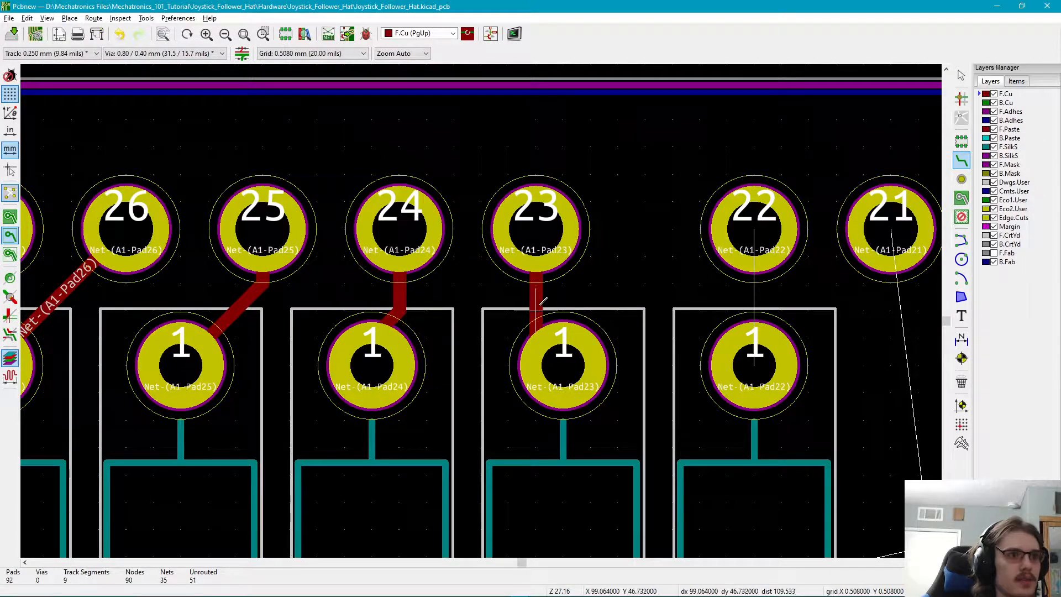
middle_drag(436, 316, 503, 319)
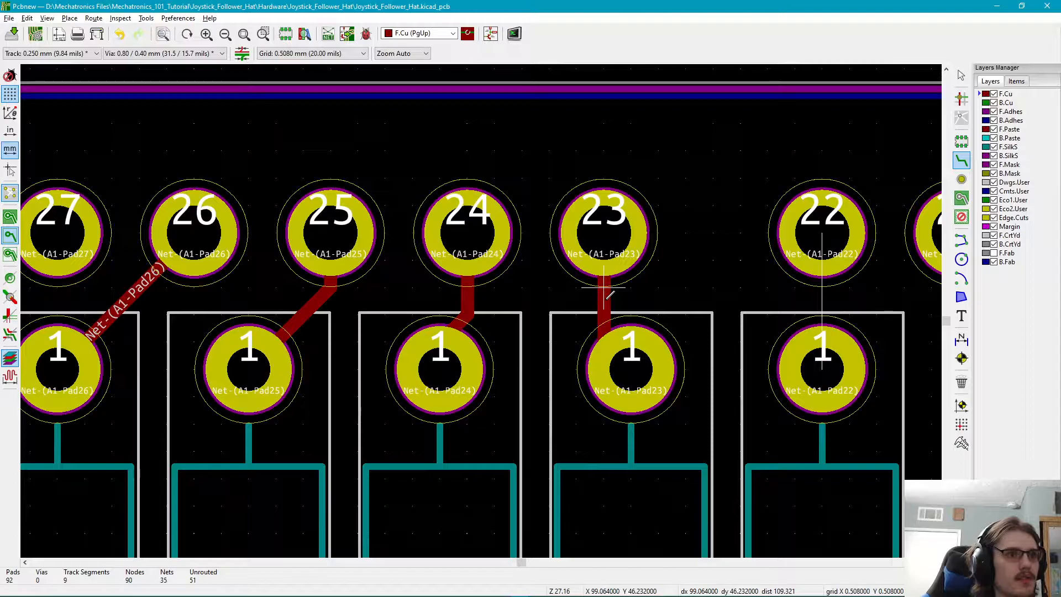
- Undo the pin 23 track and re-route it from R3 pad 1 to pin 23
key(ctrl+z)
click(632, 369)
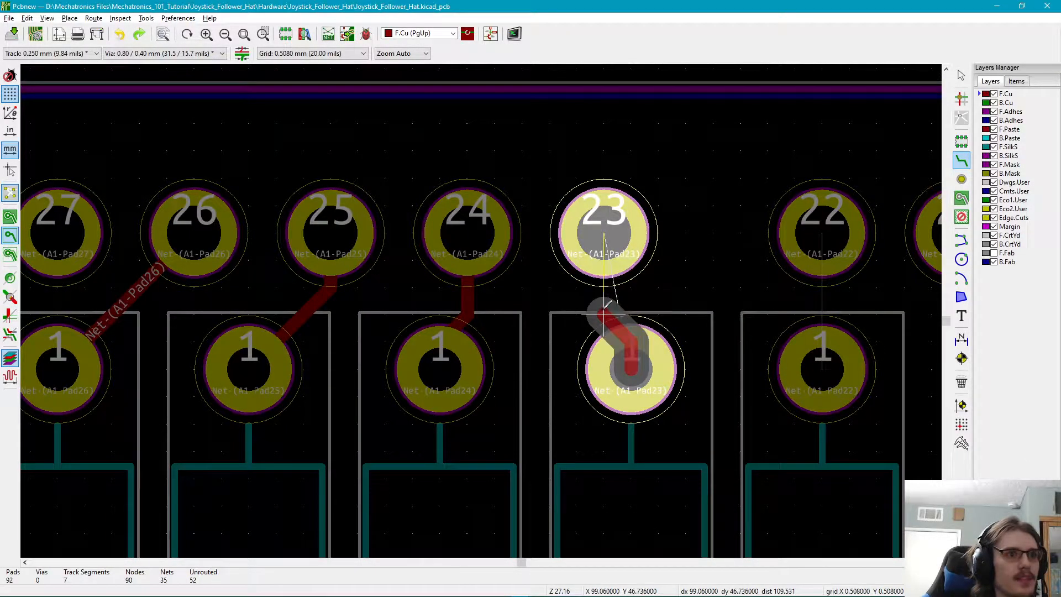
click(604, 237)
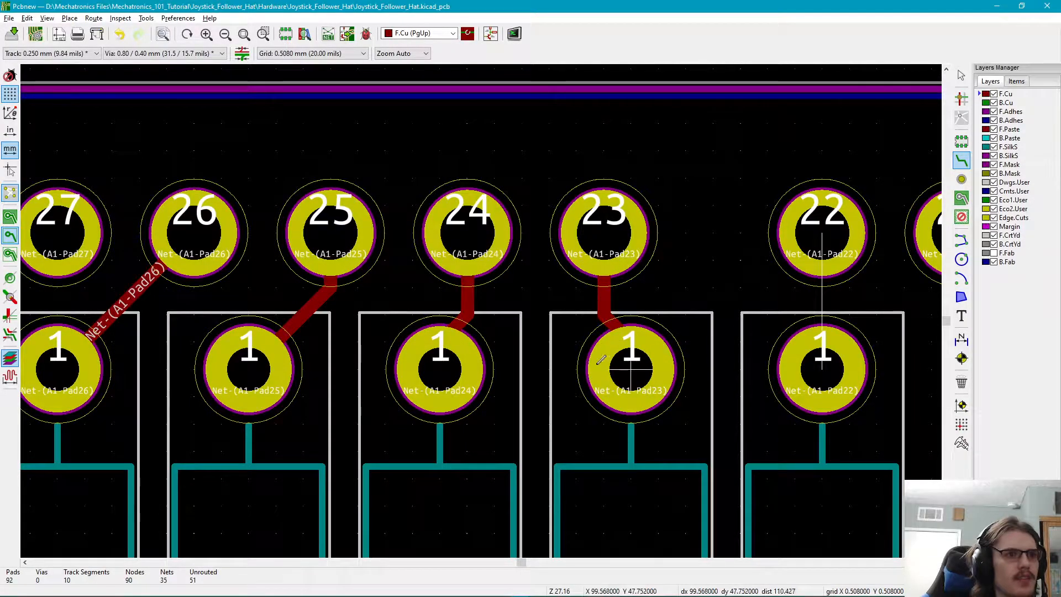
scroll(578, 367, down, 1)
scroll(482, 309, down, 1)
middle_drag(482, 310, 563, 388)
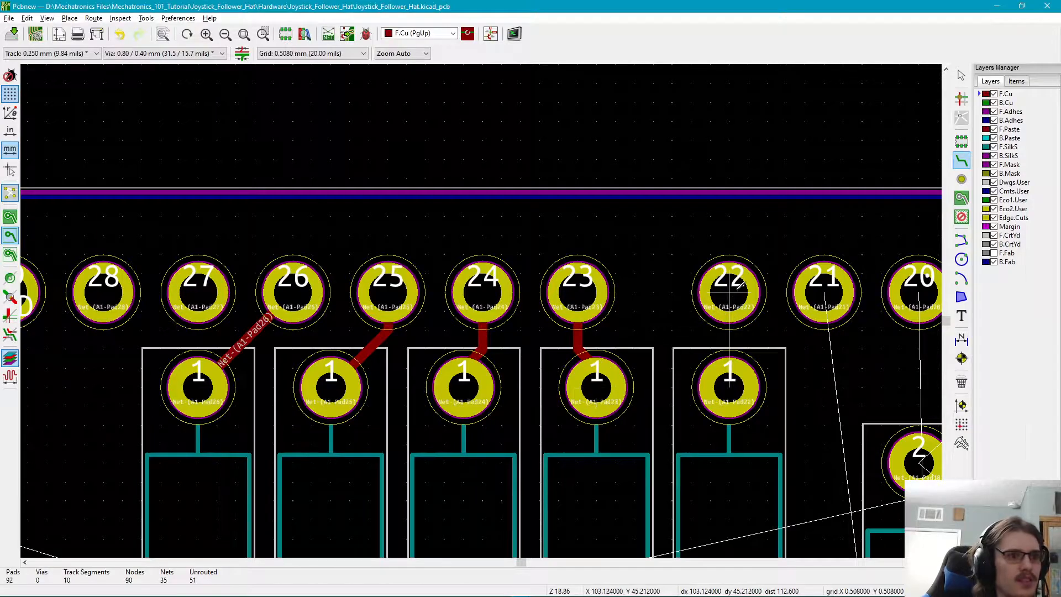
- Route a front-copper track from header pin 22 down to R2 pad 1
click(730, 292)
click(729, 381)
scroll(718, 381, down, 1)
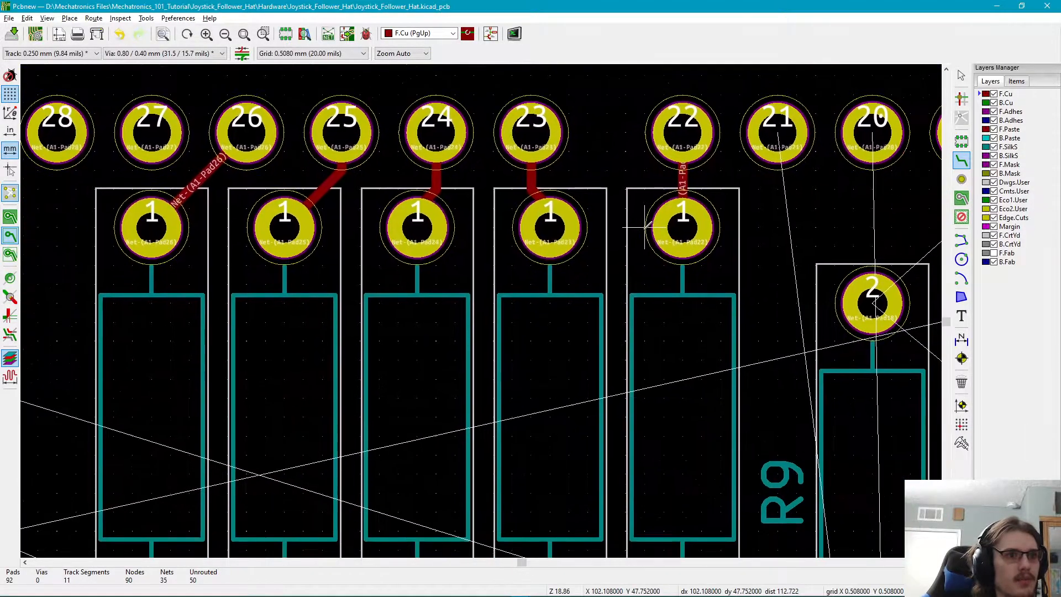
scroll(479, 327, down, 4)
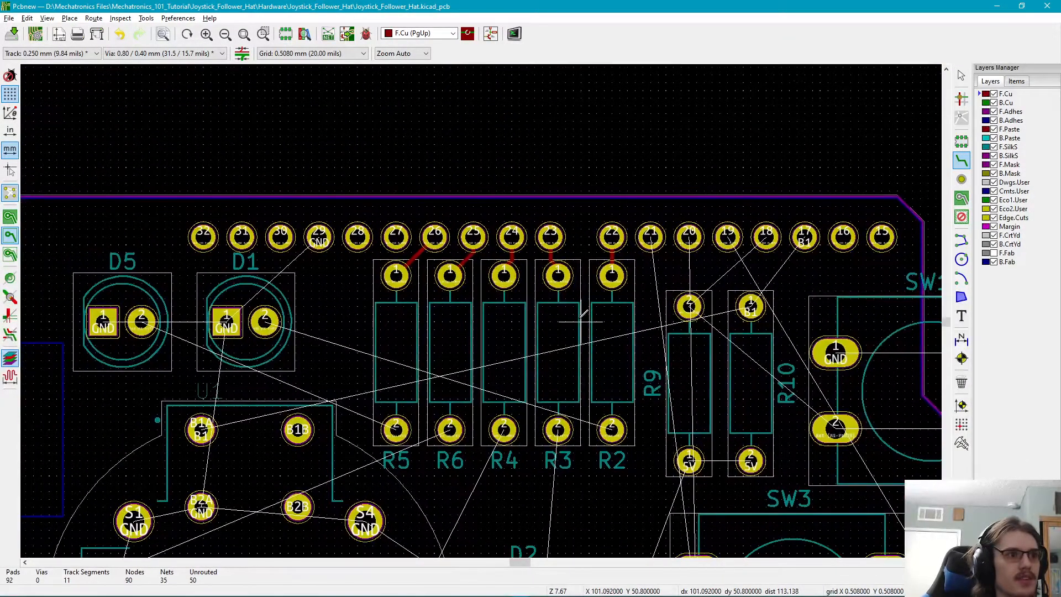
scroll(475, 312, down, 1)
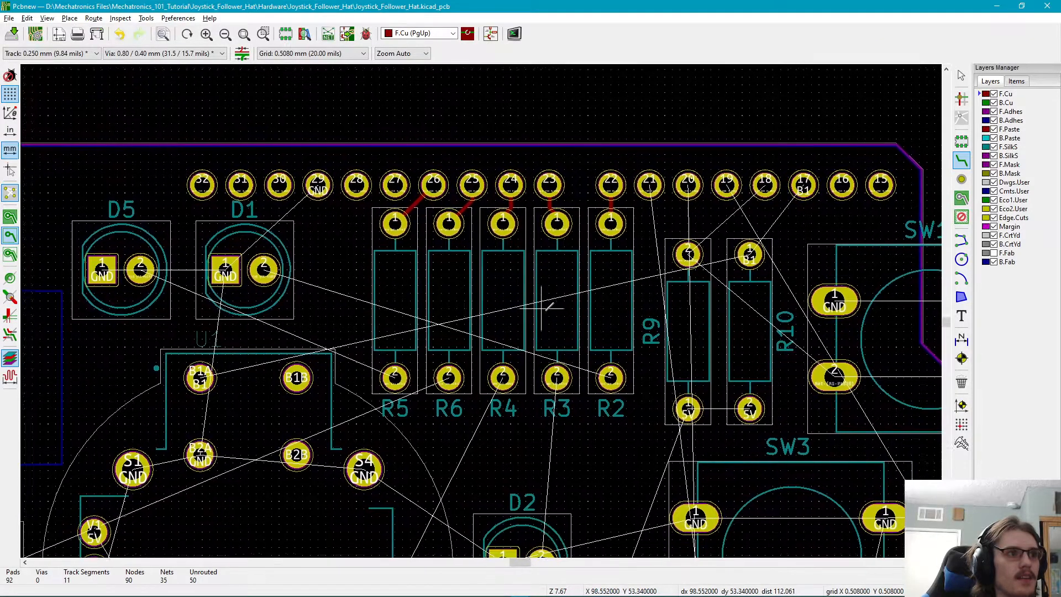
middle_drag(462, 317, 525, 281)
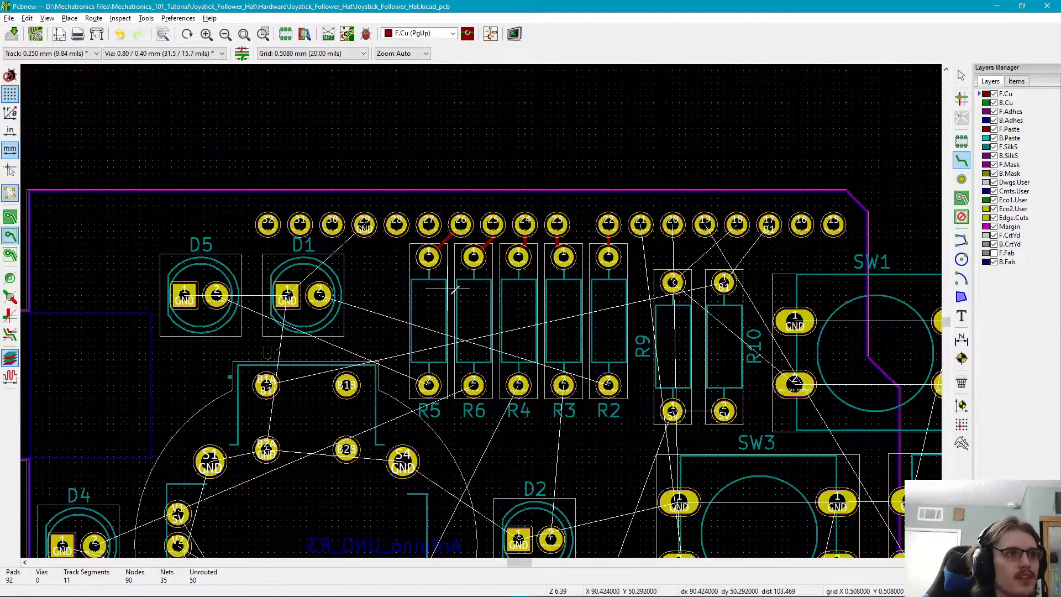
scroll(467, 261, up, 5)
scroll(481, 311, up, 8)
scroll(481, 311, down, 4)
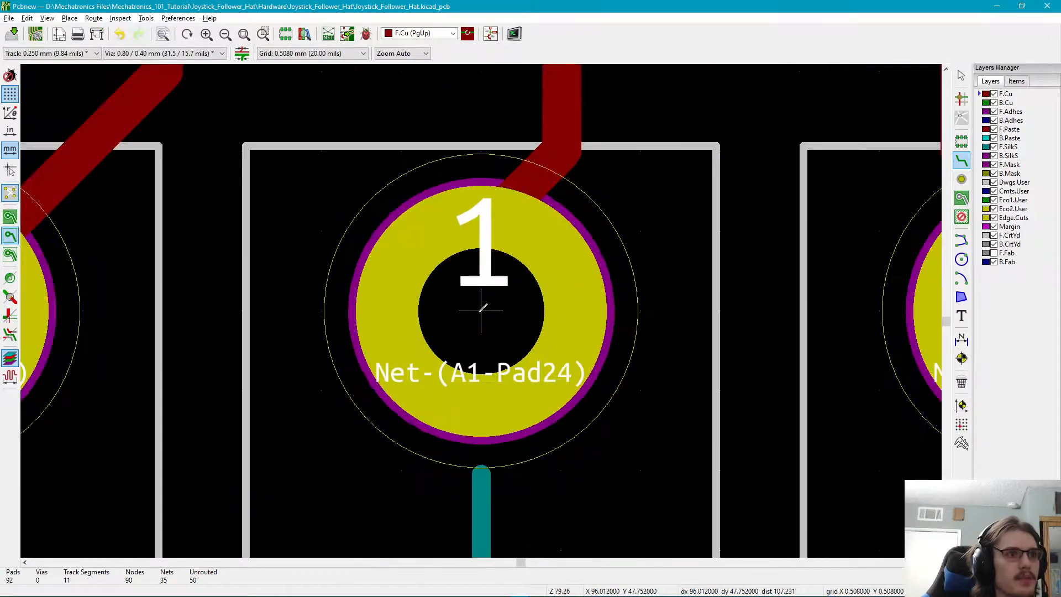
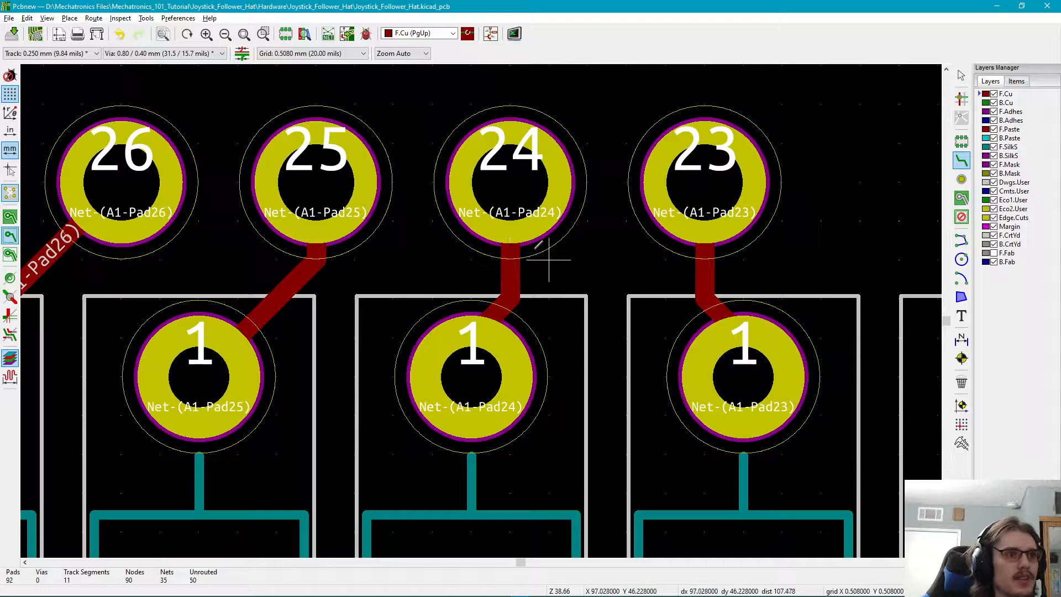
- Route a front-copper track from R9 pad 2 up and across to header pad 18
scroll(492, 338, down, 2)
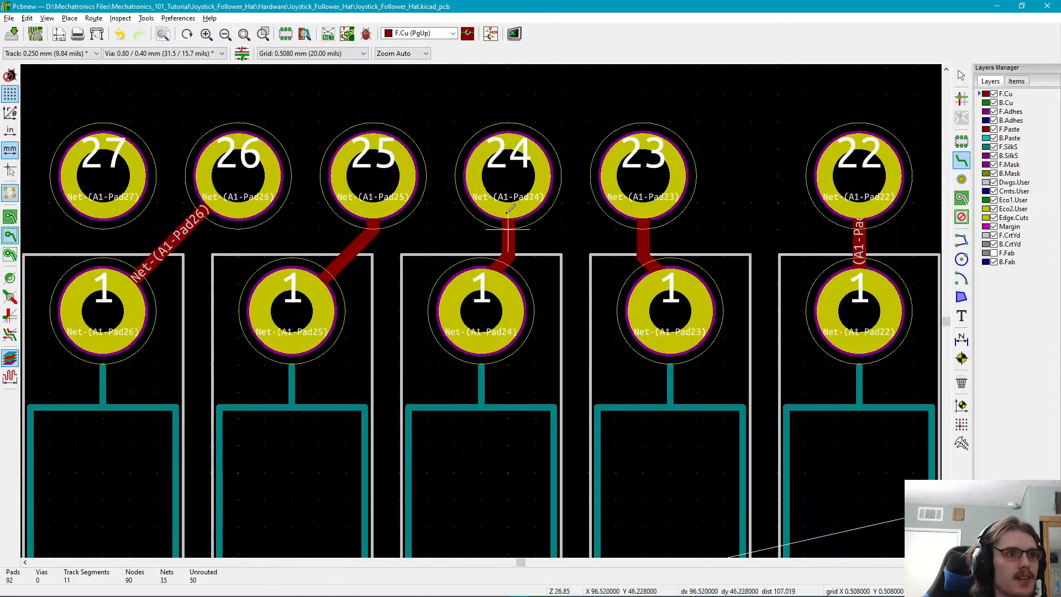
mouse_move(508, 283)
middle_down()
mouse_move(451, 337)
mouse_move(516, 276)
middle_up()
scroll(490, 354, down, 5)
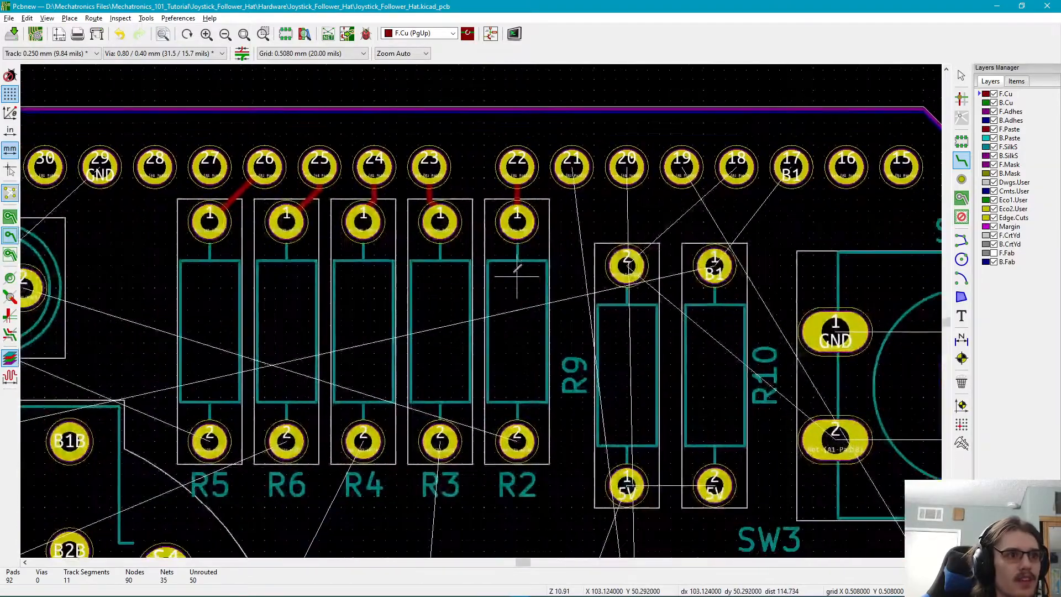
middle_drag(625, 264, 543, 290)
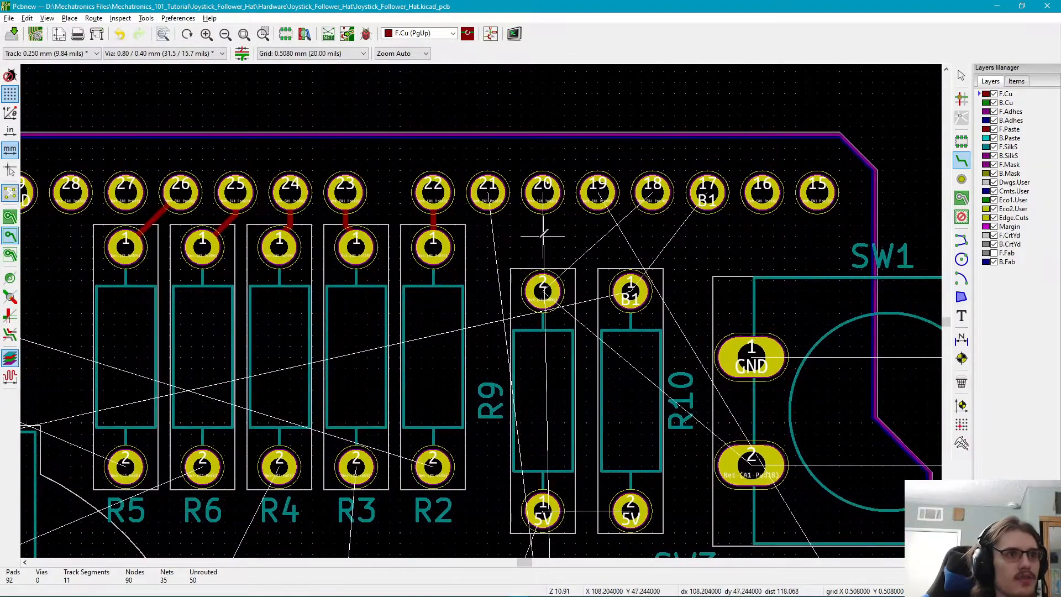
middle_drag(553, 330, 514, 342)
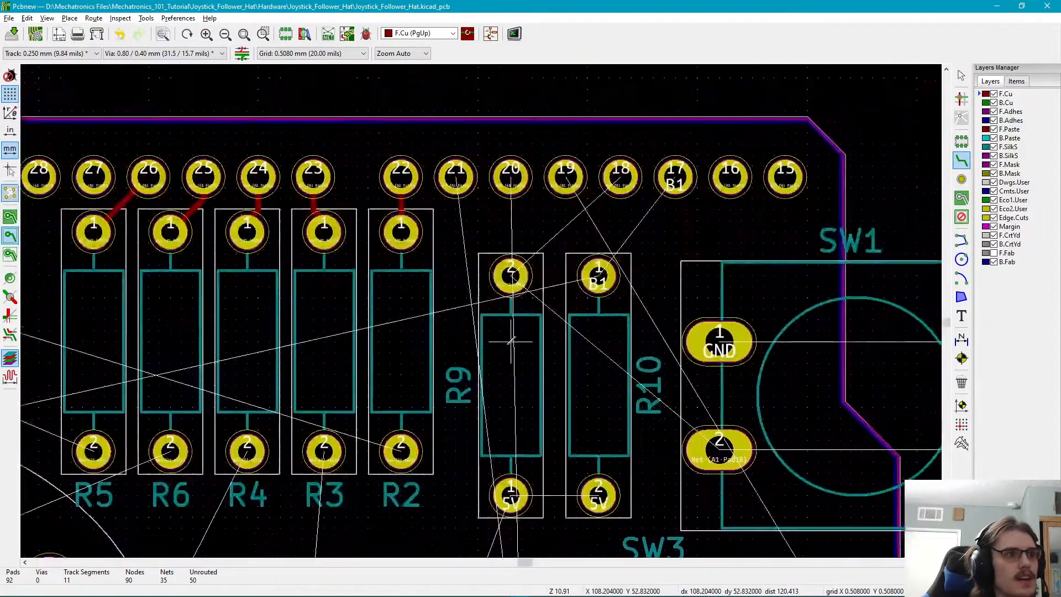
scroll(452, 231, up, 3)
middle_drag(588, 311, 487, 343)
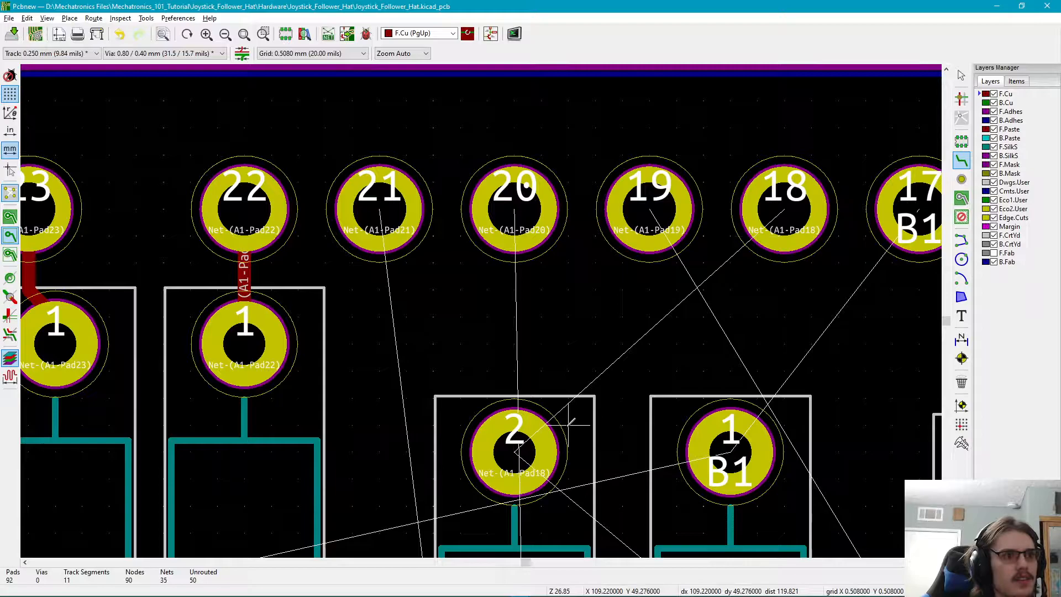
middle_drag(566, 409, 605, 290)
scroll(551, 352, down, 1)
scroll(480, 310, down, 4)
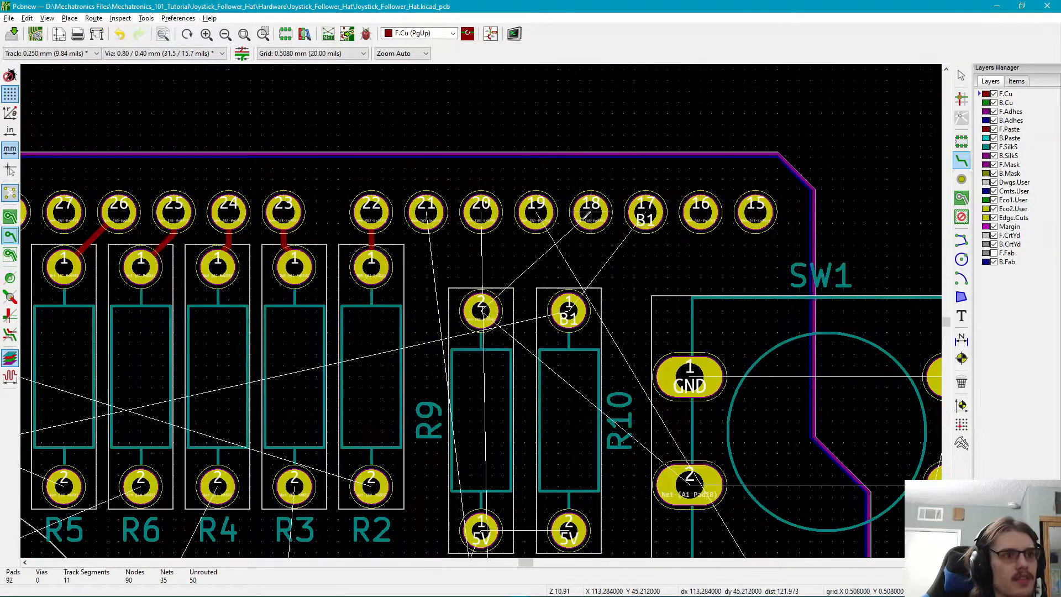
click(482, 310)
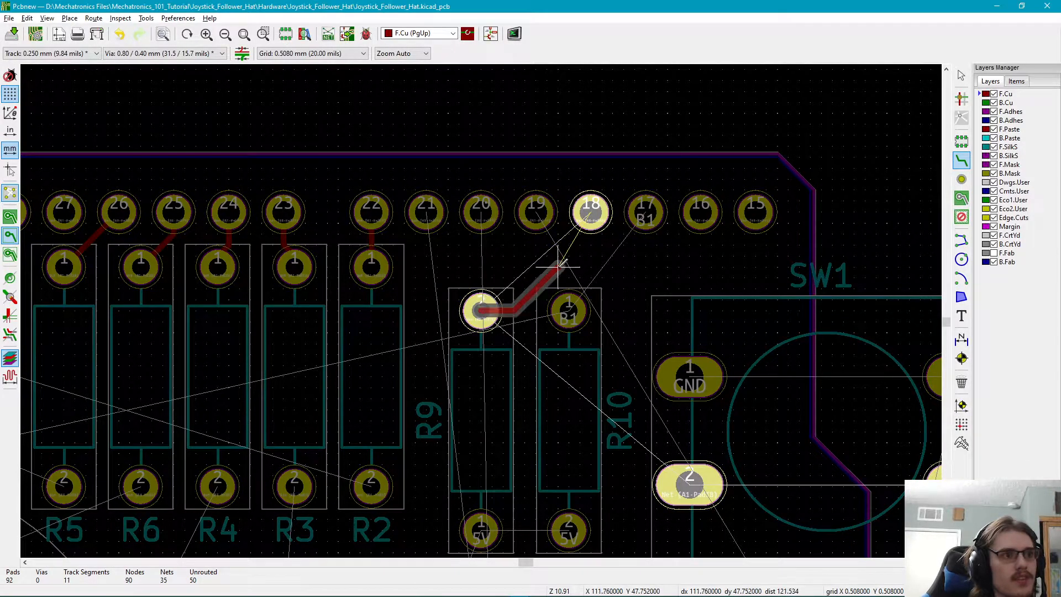
click(494, 261)
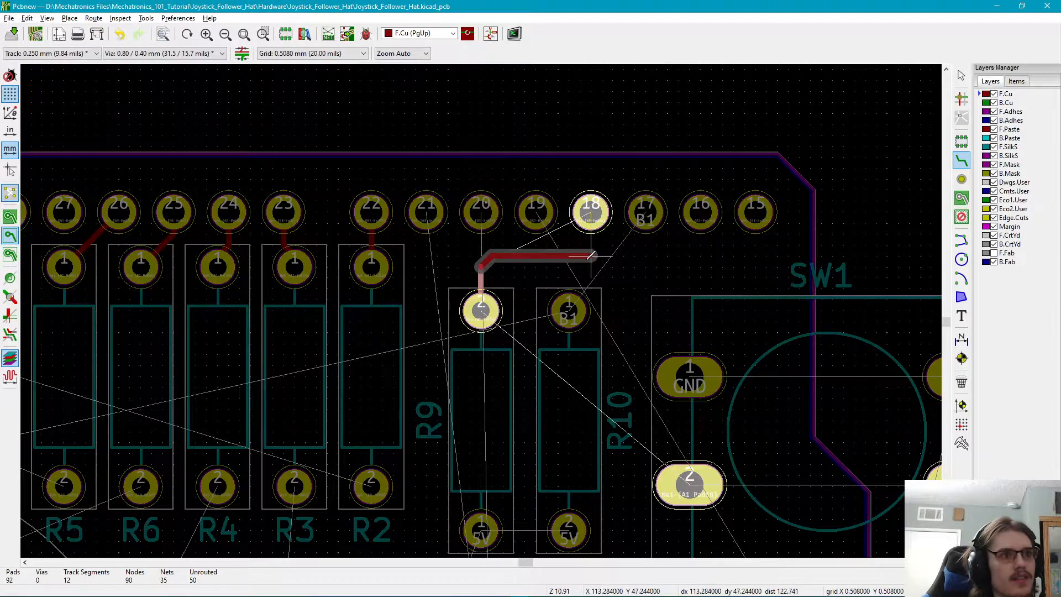
click(591, 215)
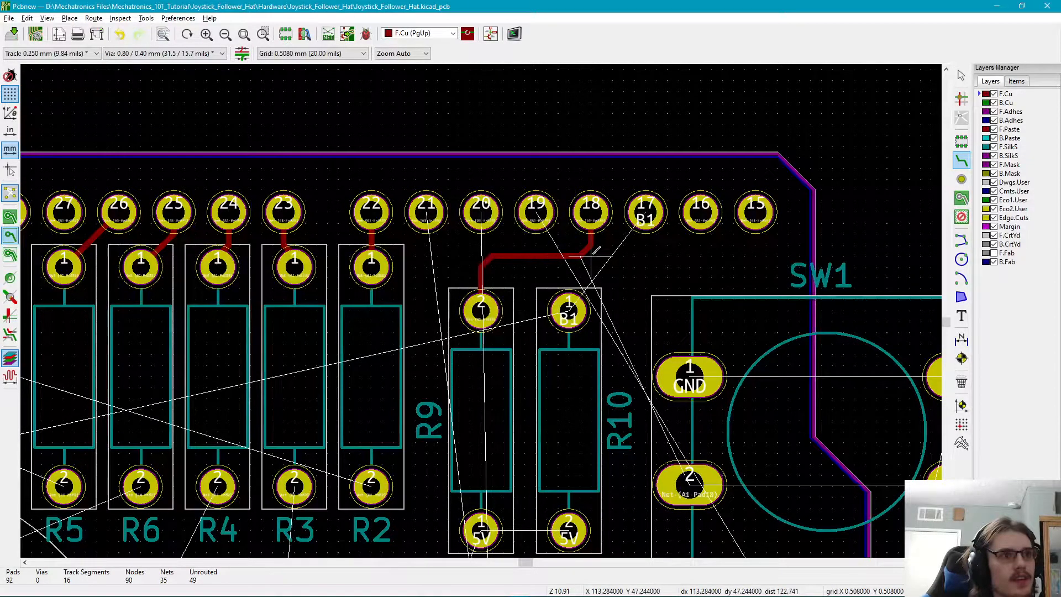
- Add a vertical track up from R9 pad 2 and a 45° diagonal across the corner
scroll(474, 254, up, 1)
scroll(486, 310, up, 4)
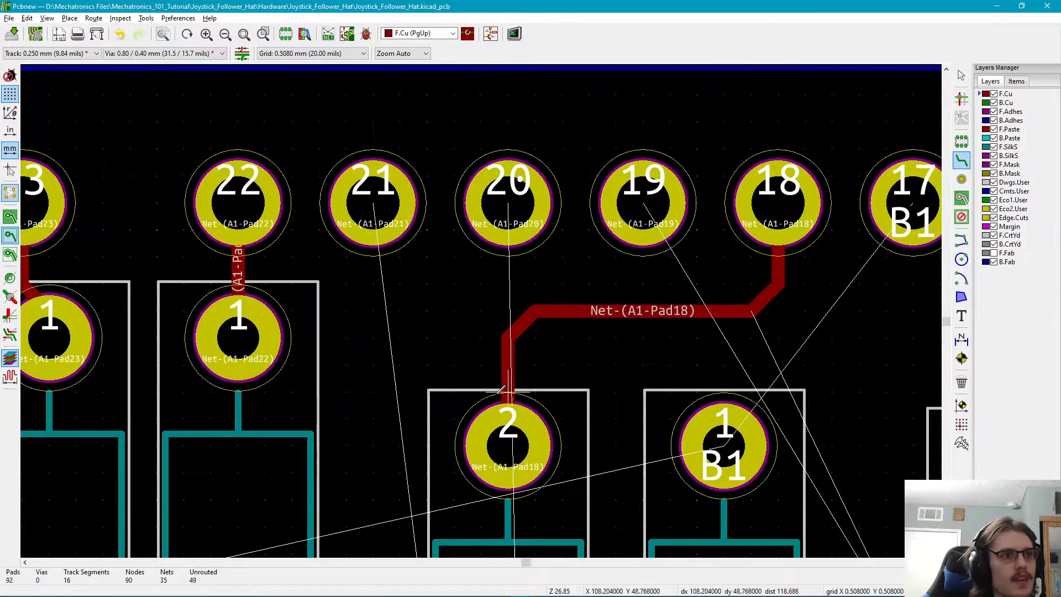
click(508, 446)
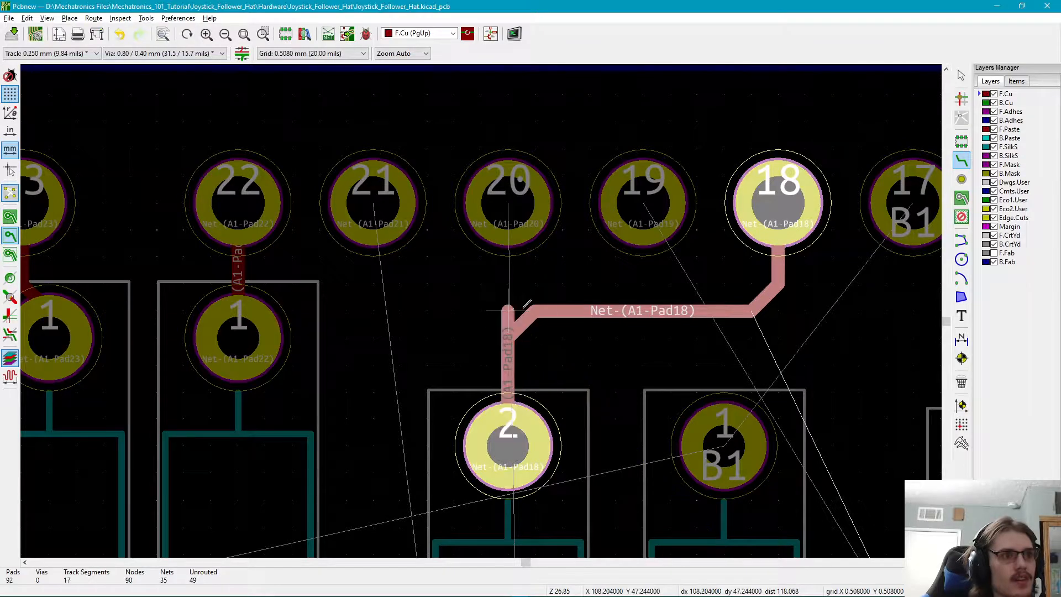
click(509, 310)
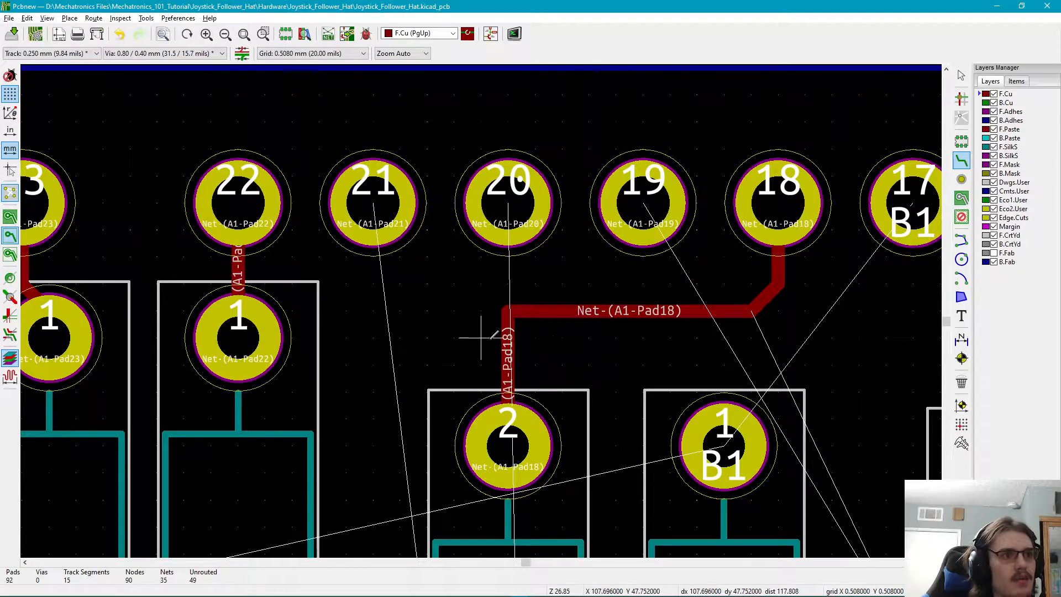
scroll(508, 337, up, 3)
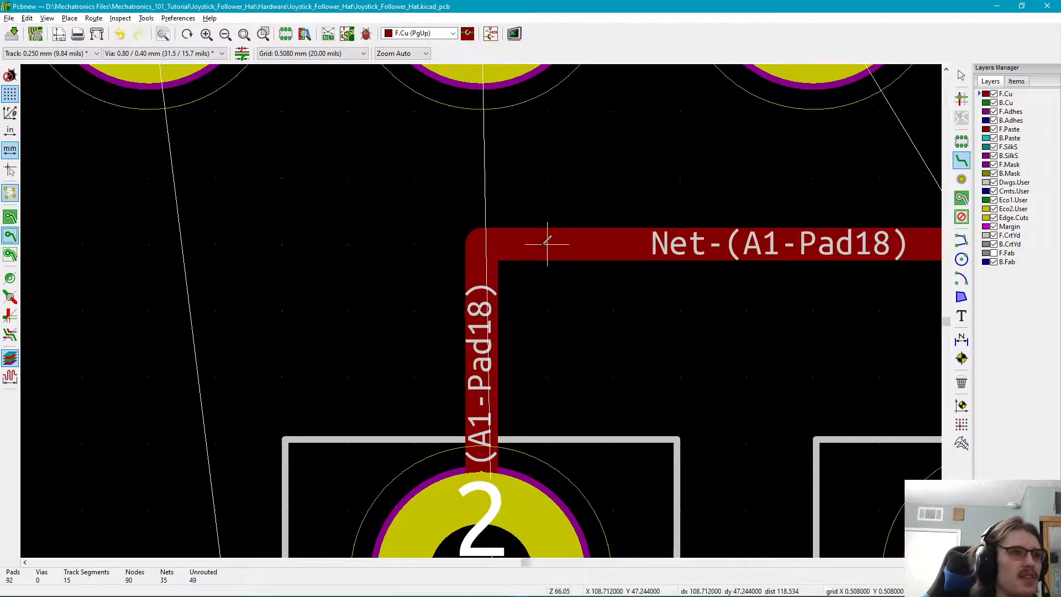
click(485, 311)
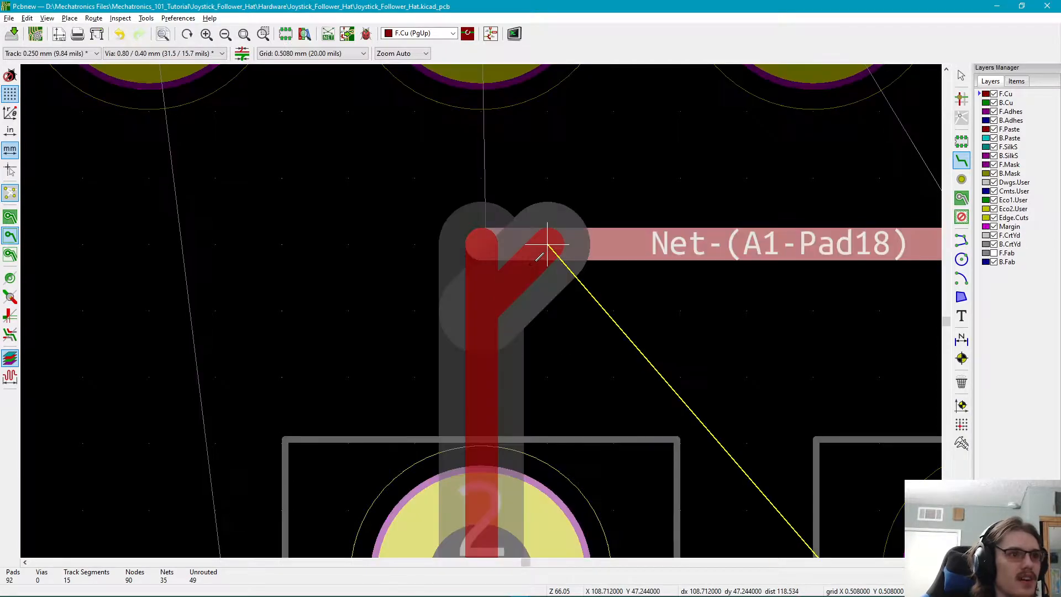
click(547, 245)
- Delete the leftover short vertical and horizontal track segments
key(Escape)
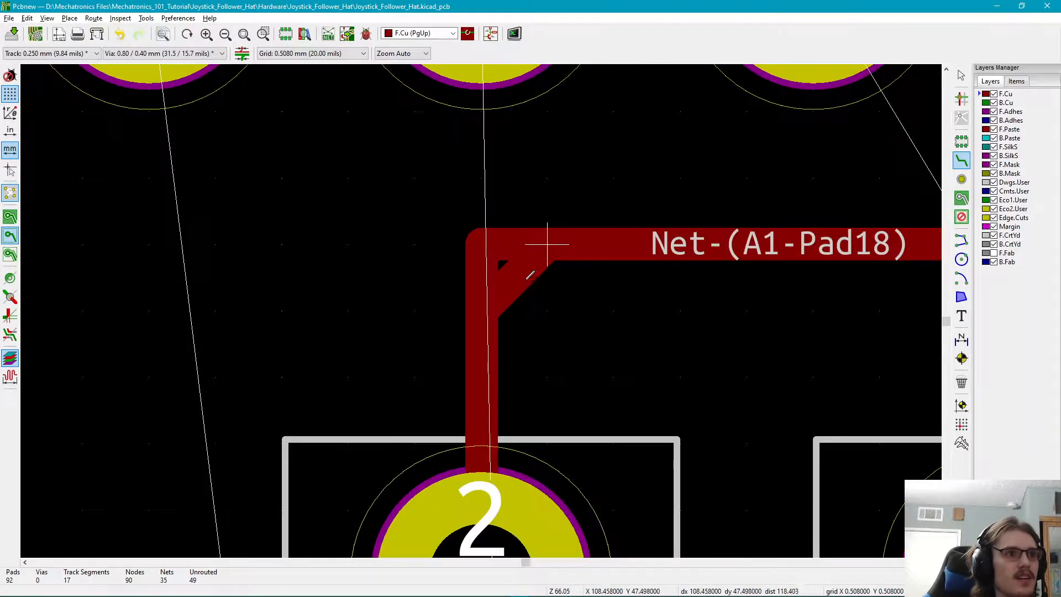
key(Escape)
click(488, 253)
click(503, 247)
click(470, 274)
key(Delete)
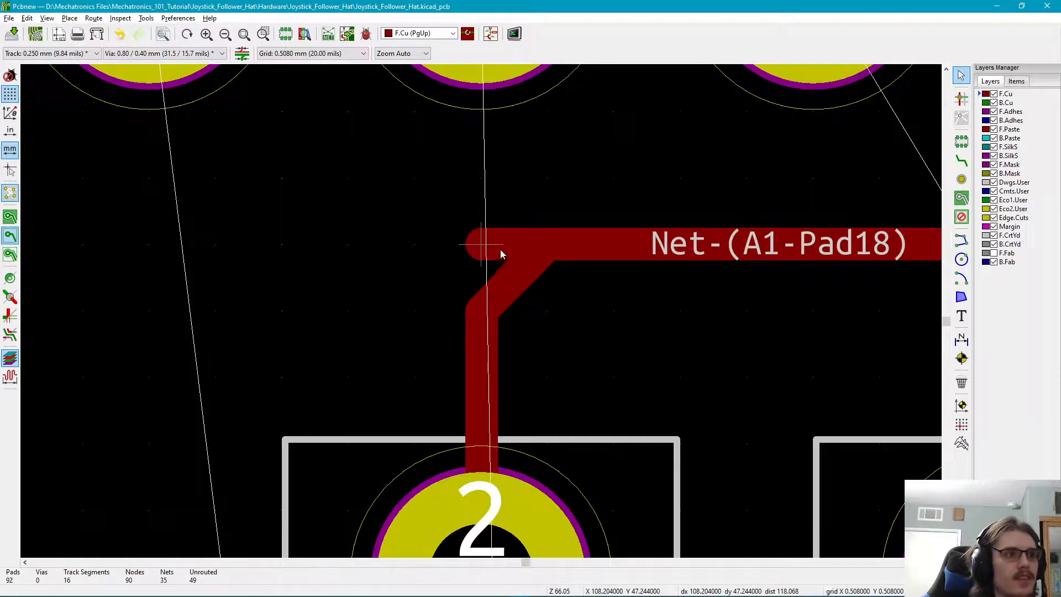
key(Delete)
scroll(499, 251, down, 3)
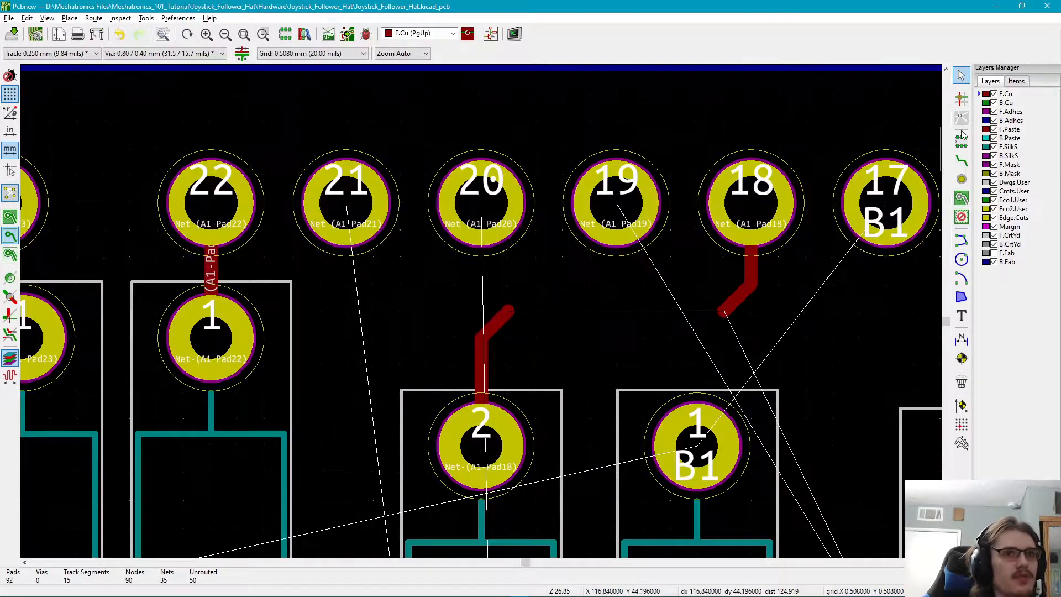
- Re-route from the remaining track end to join the pad 18 track
click(962, 161)
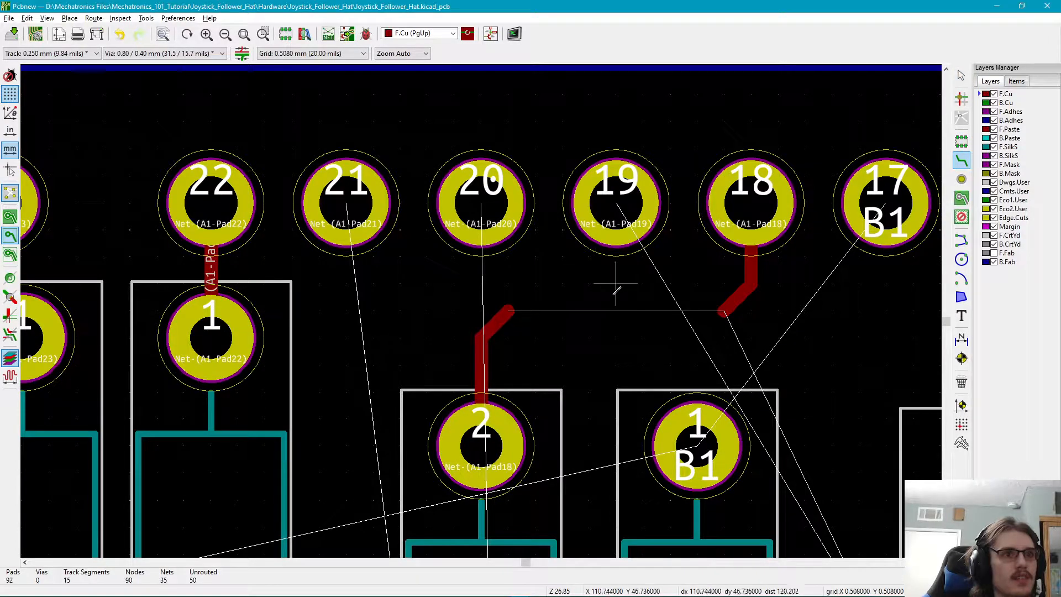
click(508, 311)
click(726, 310)
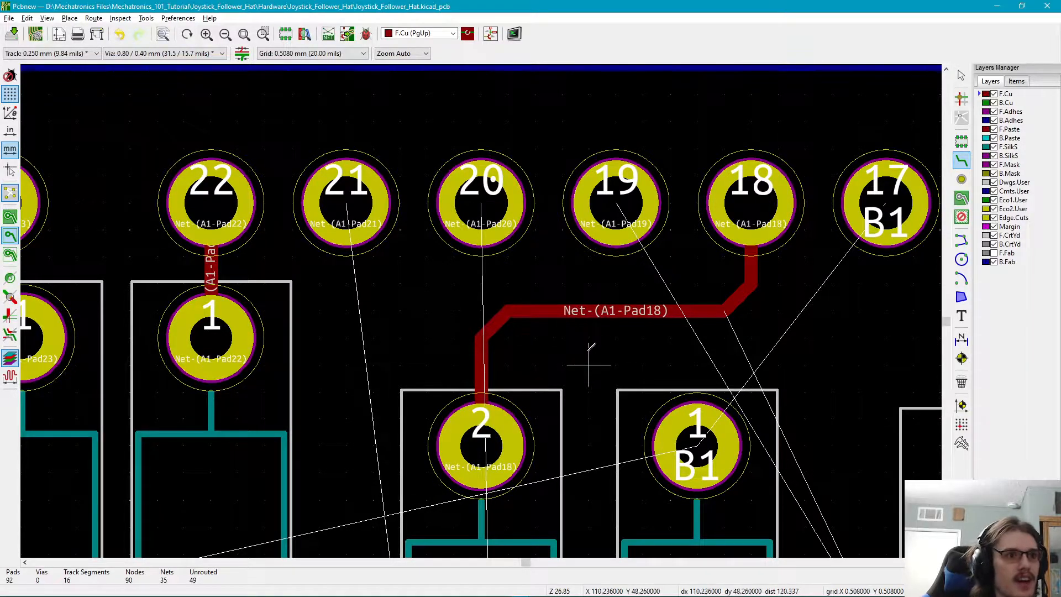
scroll(587, 355, down, 4)
- Route a front-copper B1 track diagonally from header pad 17 to R10 pad 1
middle_drag(441, 233, 445, 316)
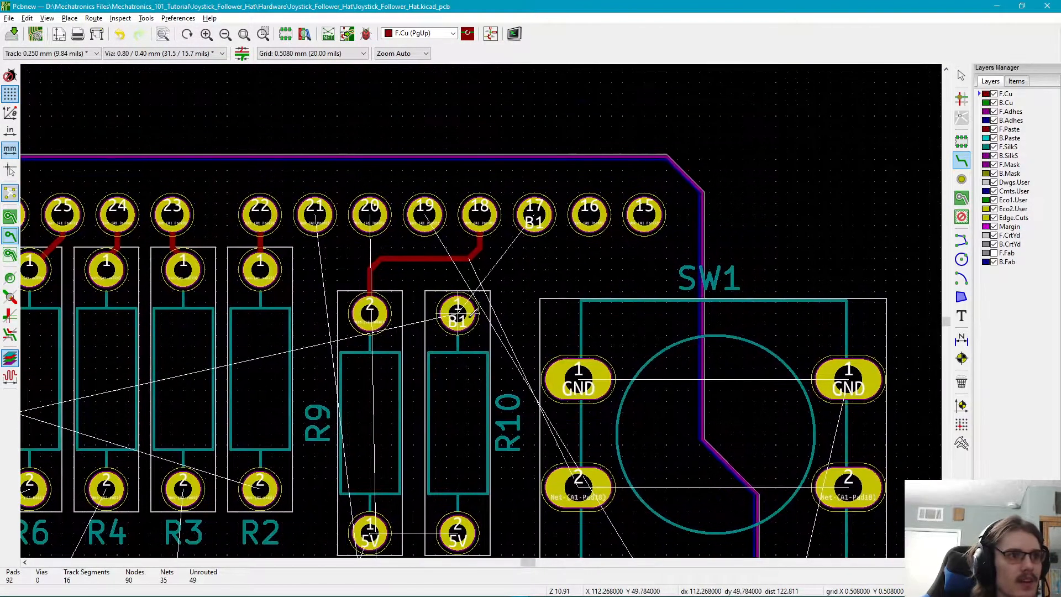
click(534, 214)
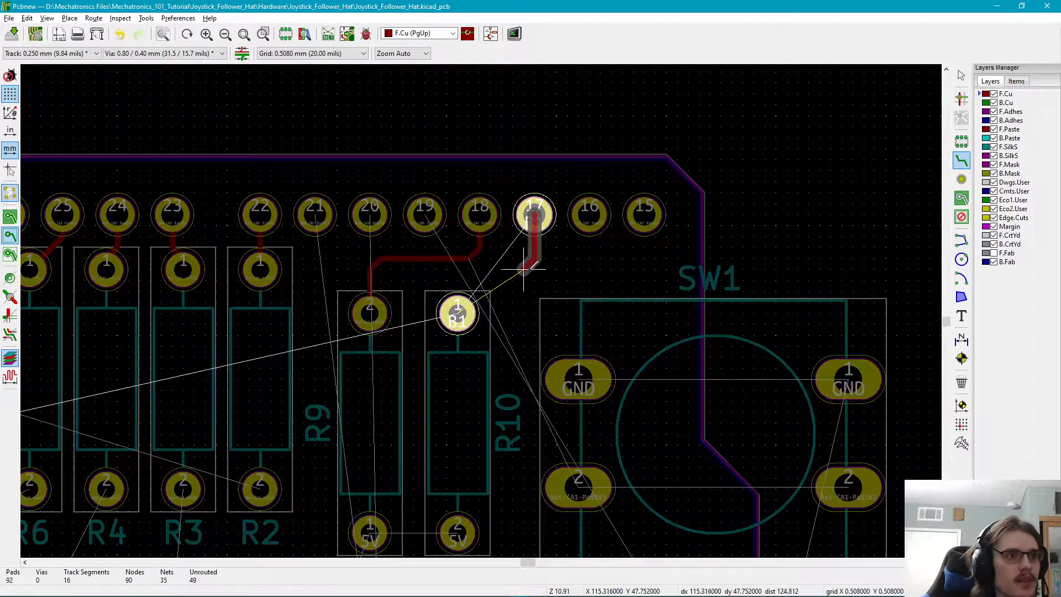
click(473, 316)
- Pan and zoom to show R2–R10, SW1 and SW3 together
middle_drag(469, 393, 471, 243)
scroll(456, 180, down, 5)
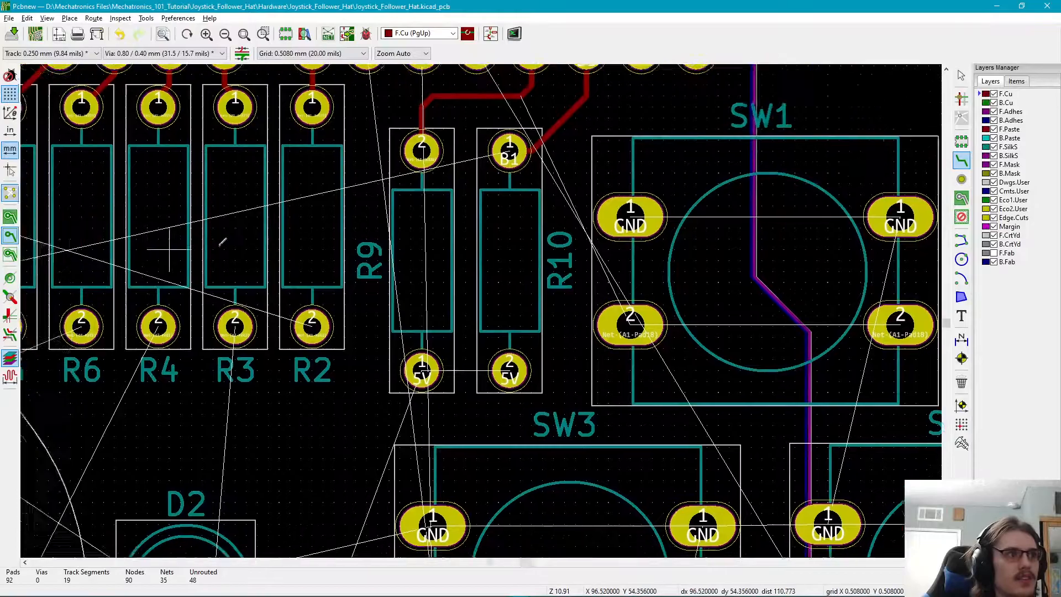
middle_drag(689, 346, 608, 384)
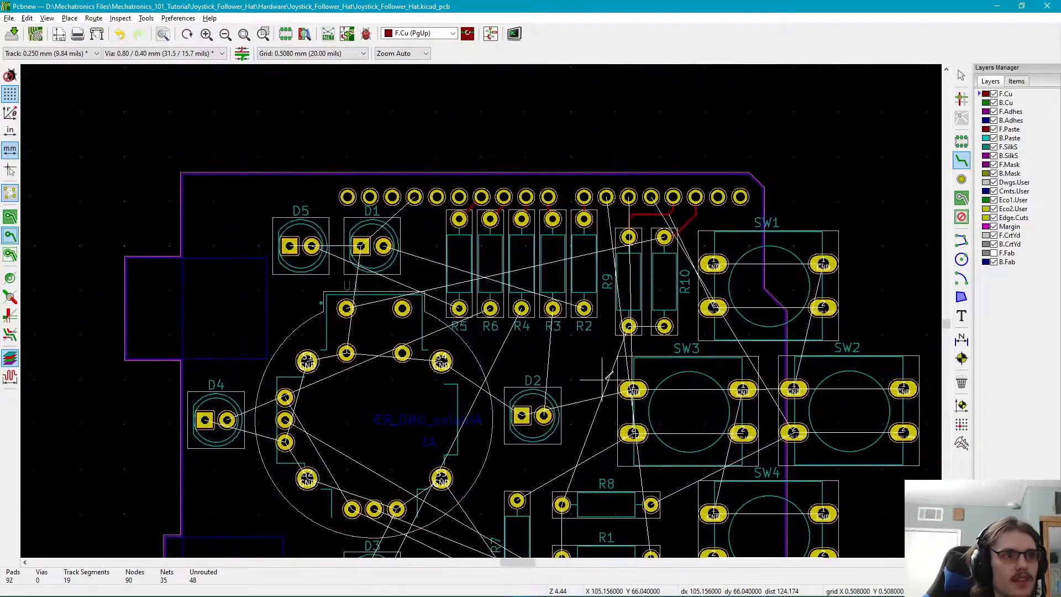
scroll(677, 334, down, 1)
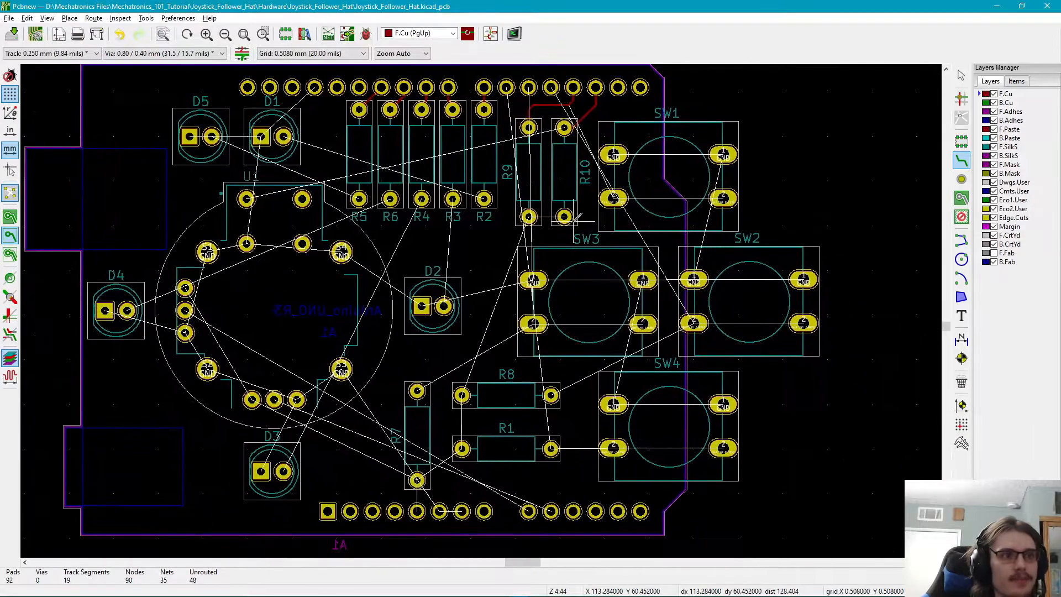
scroll(480, 310, up, 1)
scroll(481, 311, up, 1)
scroll(453, 321, up, 1)
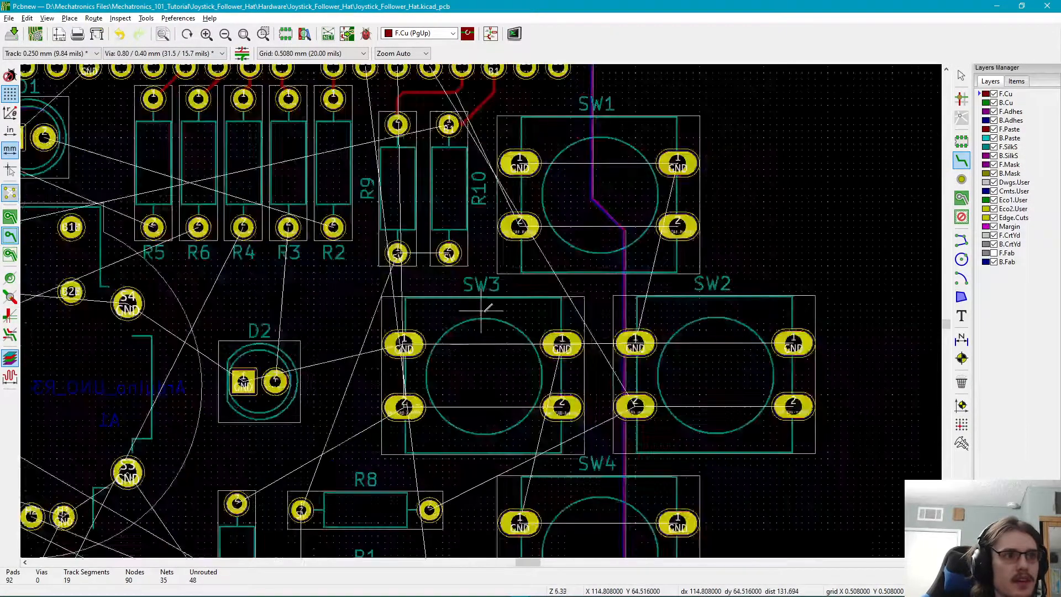
middle_drag(491, 221, 500, 330)
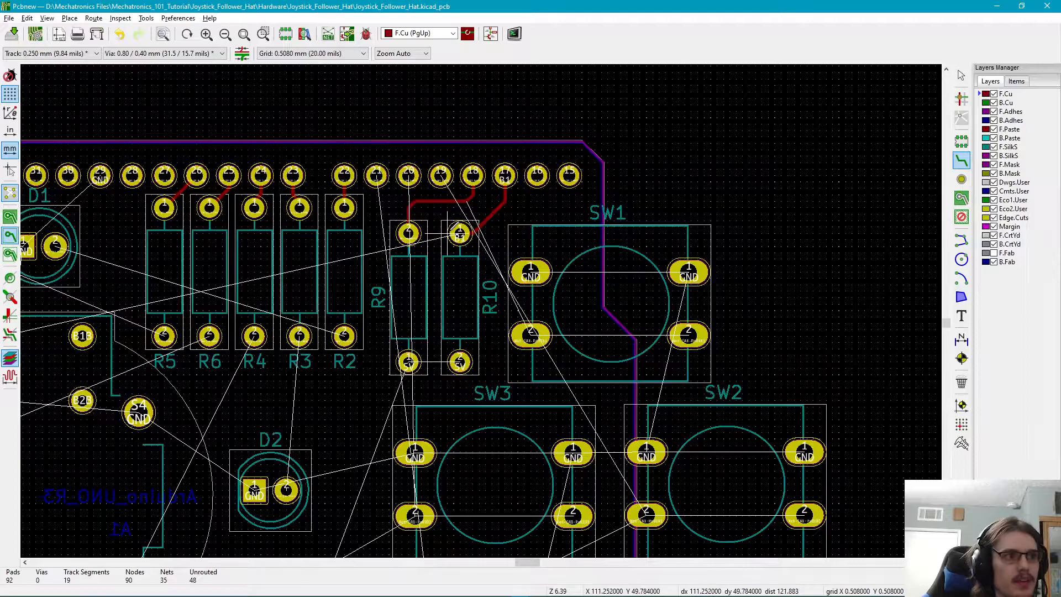
scroll(460, 231, up, 5)
middle_drag(543, 386, 551, 205)
scroll(465, 264, down, 2)
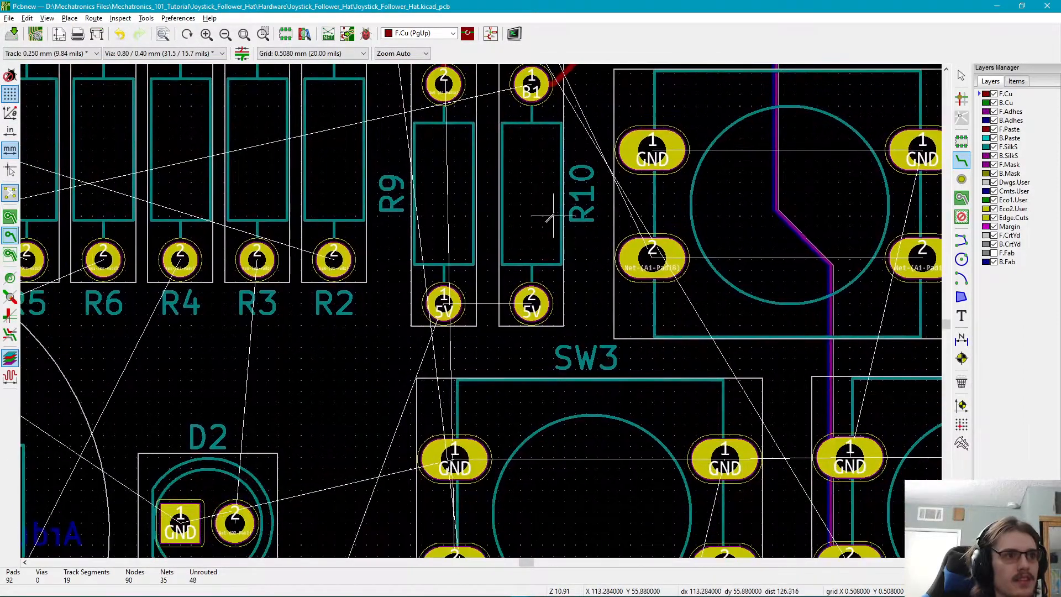
scroll(473, 317, down, 1)
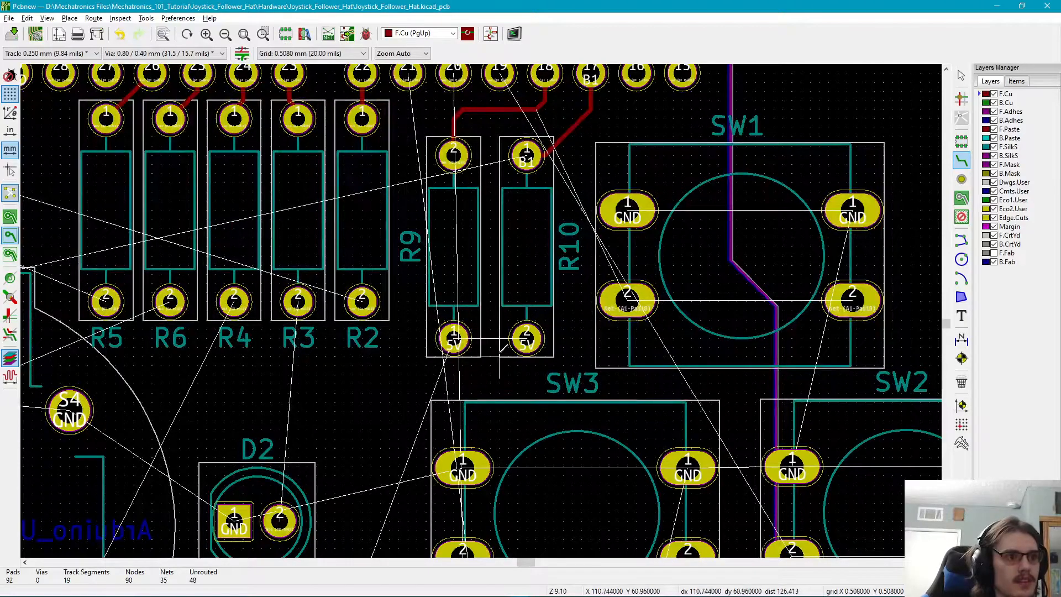
shift+scroll(529, 338, down, 5)
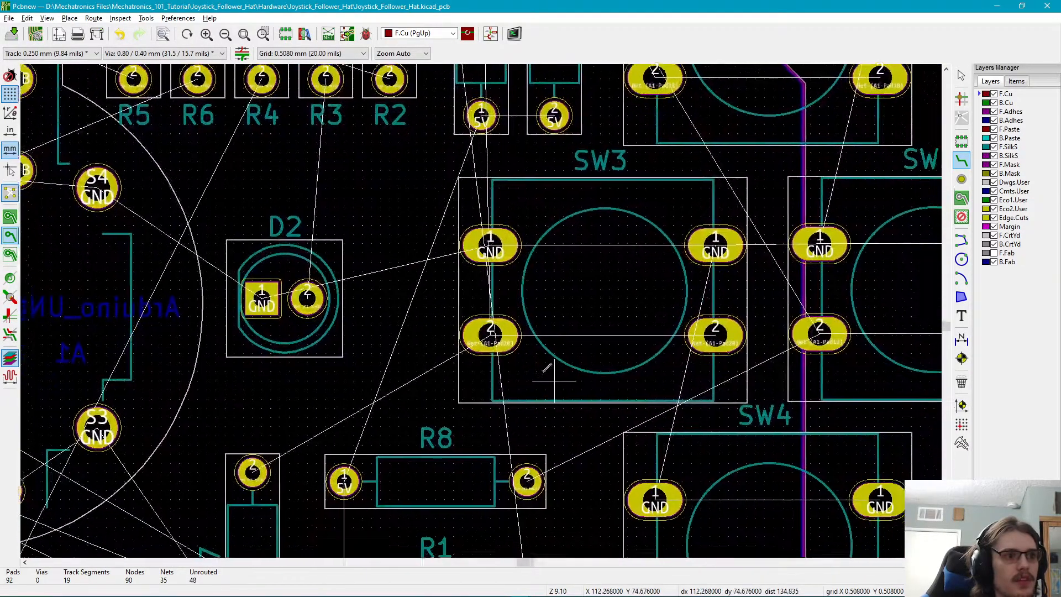
ctrl+scroll(480, 340, right, 3)
shift+scroll(388, 308, up, 6)
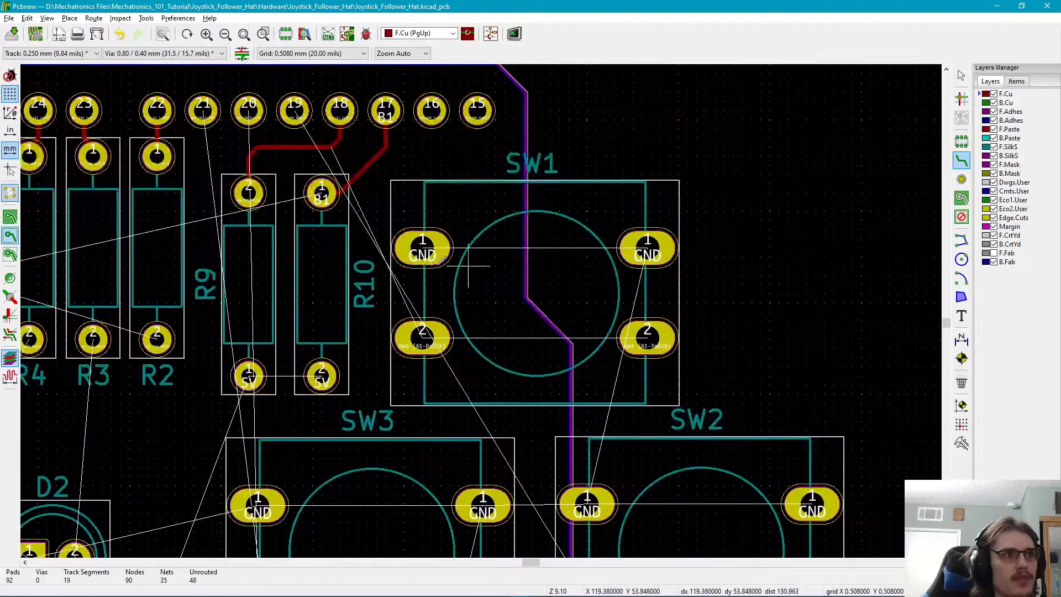
- Join the two pad 2s of each switch SW1, SW2, SW4 and SW3 with front-copper tracks
click(649, 333)
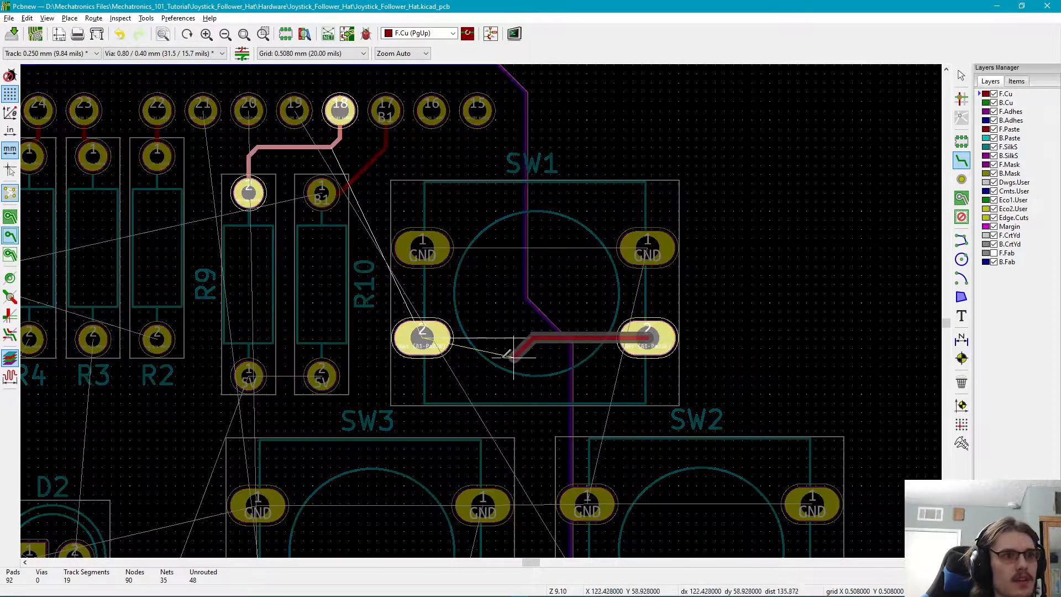
click(421, 334)
shift+scroll(492, 362, down, 5)
ctrl+scroll(492, 362, right, 2)
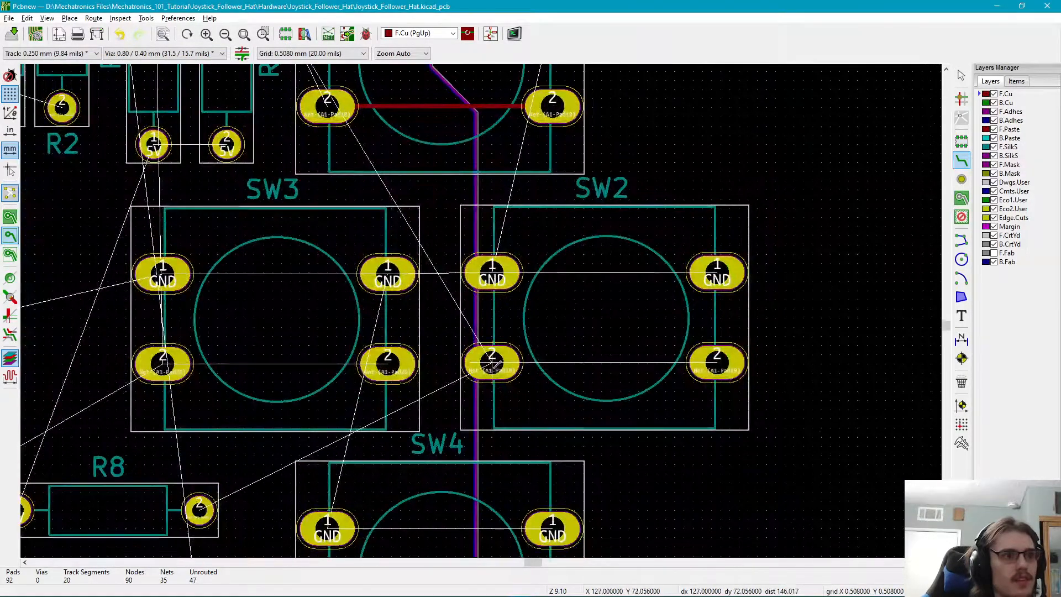
click(717, 362)
click(492, 362)
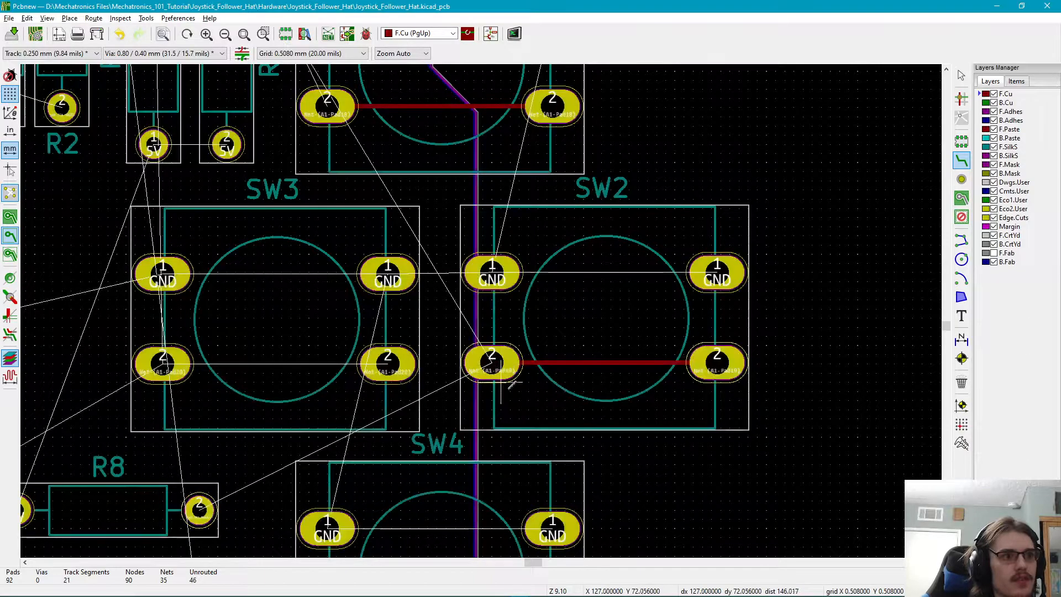
shift+scroll(492, 361, down, 5)
ctrl+scroll(492, 362, left, 2)
click(397, 438)
click(619, 440)
shift+scroll(489, 389, up, 3)
ctrl+scroll(489, 390, left, 2)
click(435, 291)
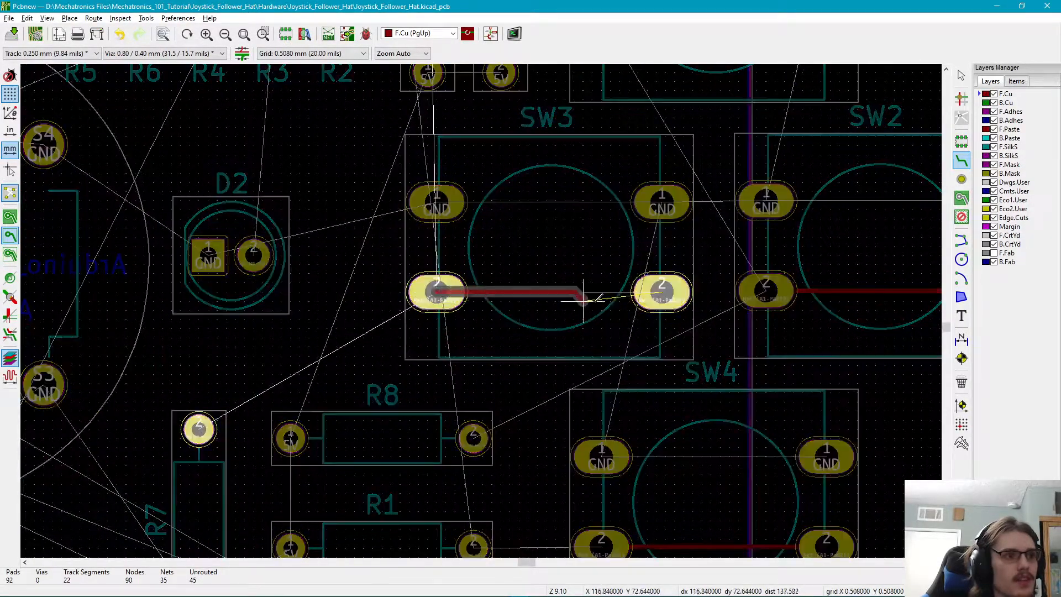
click(660, 291)
- Route a front-copper track from SW4 pad 2 to R1 pad 2
shift+scroll(588, 266, down, 3)
ctrl+scroll(588, 266, right, 1)
shift+scroll(587, 266, down, 3)
ctrl+scroll(588, 267, right, 1)
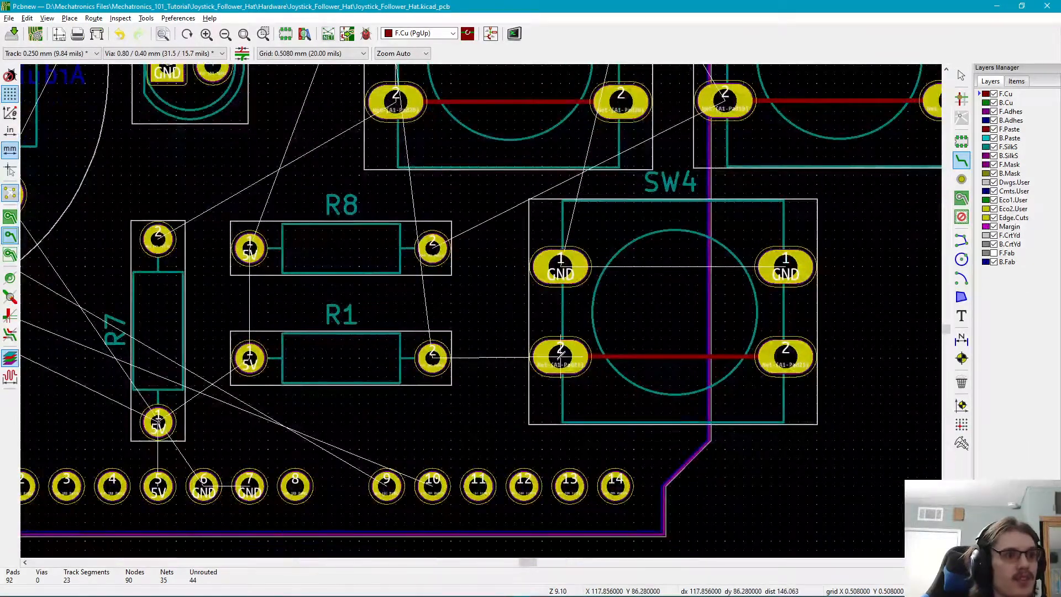
click(560, 357)
click(432, 358)
- Route a track from R8 pad 2 up and diagonally to SW2 pad 2
middle_drag(396, 393, 587, 475)
middle_drag(746, 274, 569, 405)
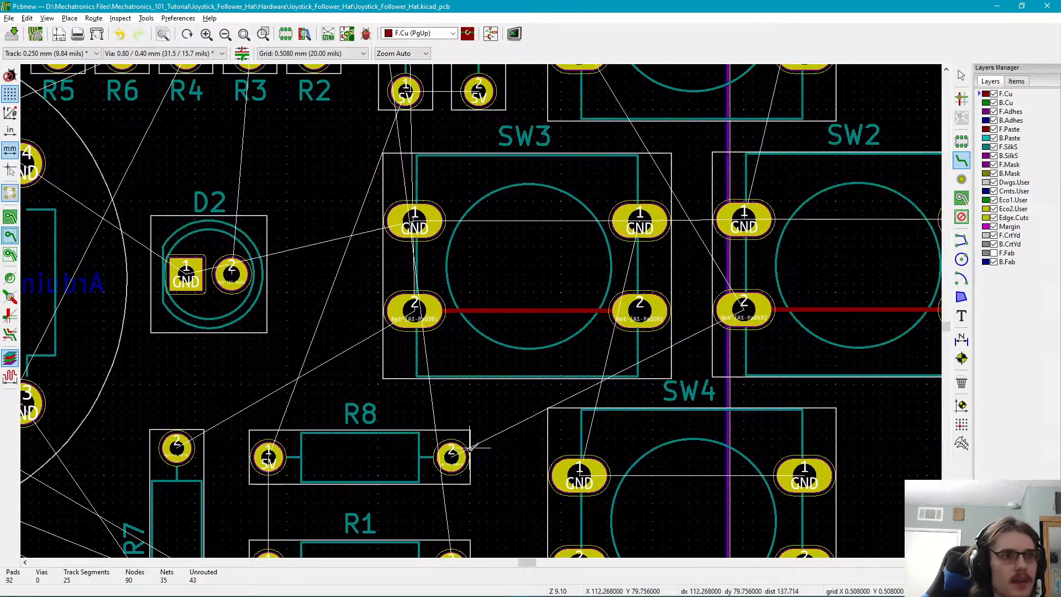
click(451, 456)
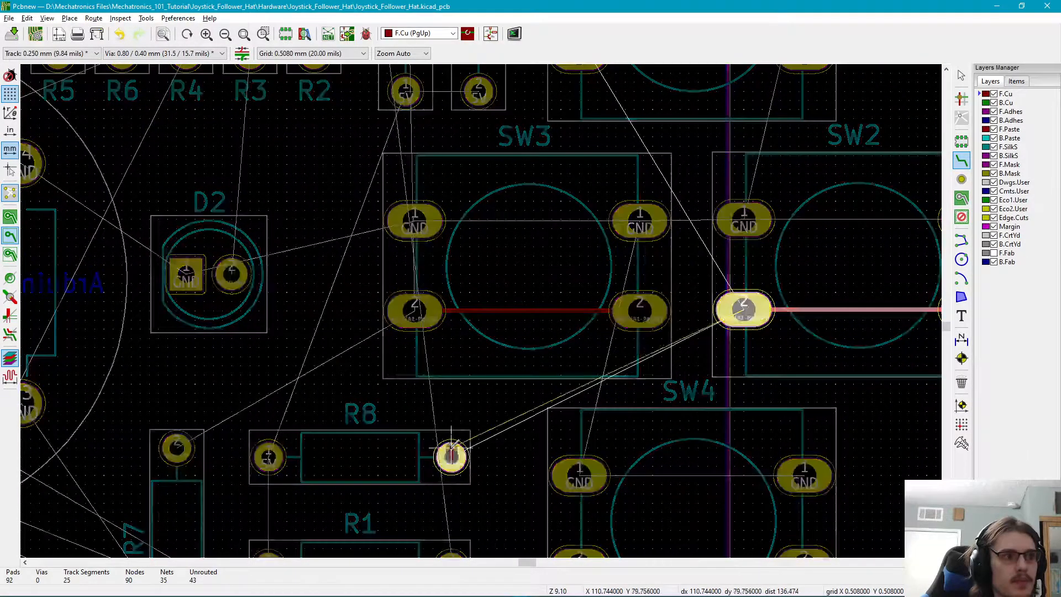
click(470, 396)
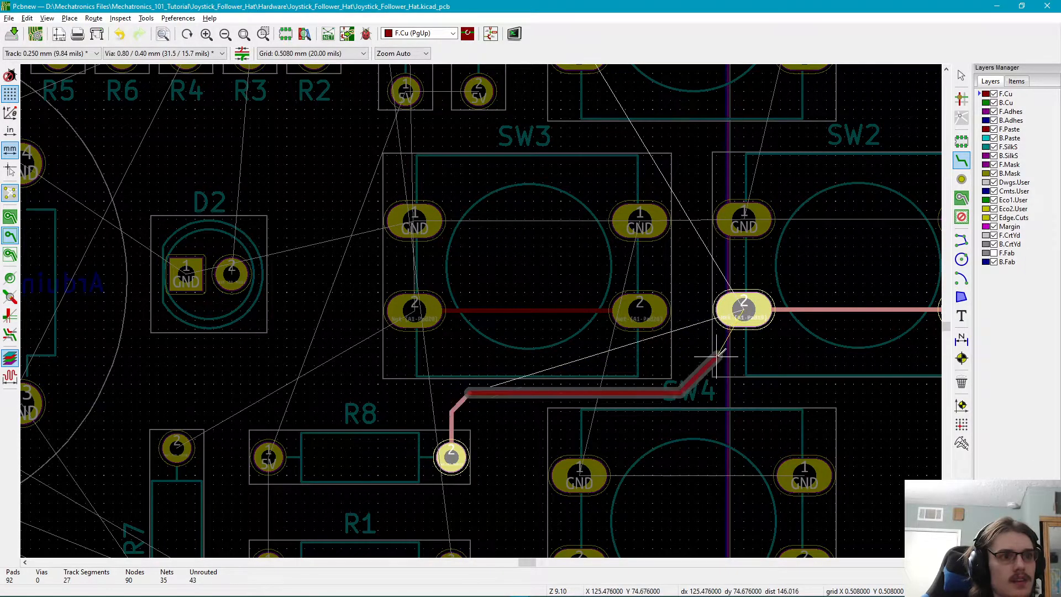
click(744, 311)
click(744, 311)
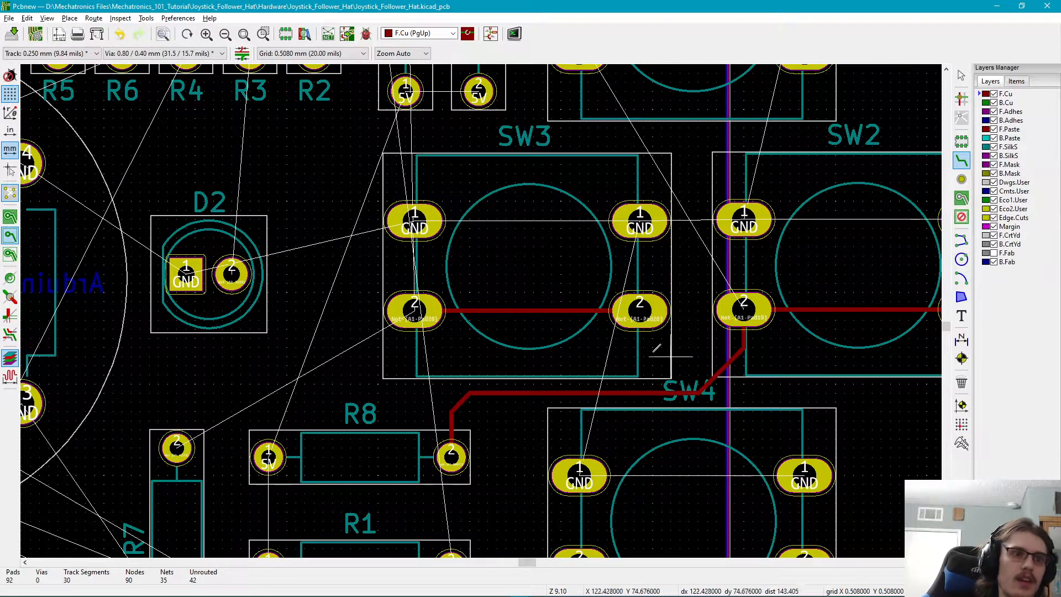
- Route a front-copper track from header pin 21 straight down to R1 pad 2
scroll(707, 363, down, 1)
middle_drag(449, 307, 614, 304)
middle_drag(360, 258, 400, 373)
middle_drag(309, 299, 358, 164)
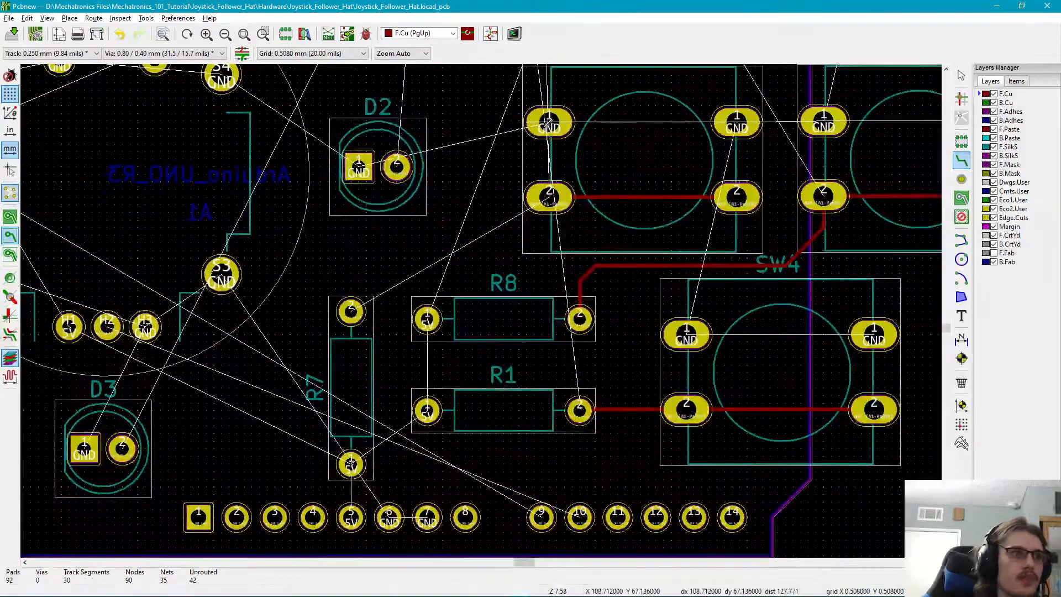
middle_drag(466, 253, 540, 221)
middle_drag(619, 356, 497, 399)
middle_drag(462, 211, 455, 319)
middle_drag(510, 214, 505, 375)
click(505, 199)
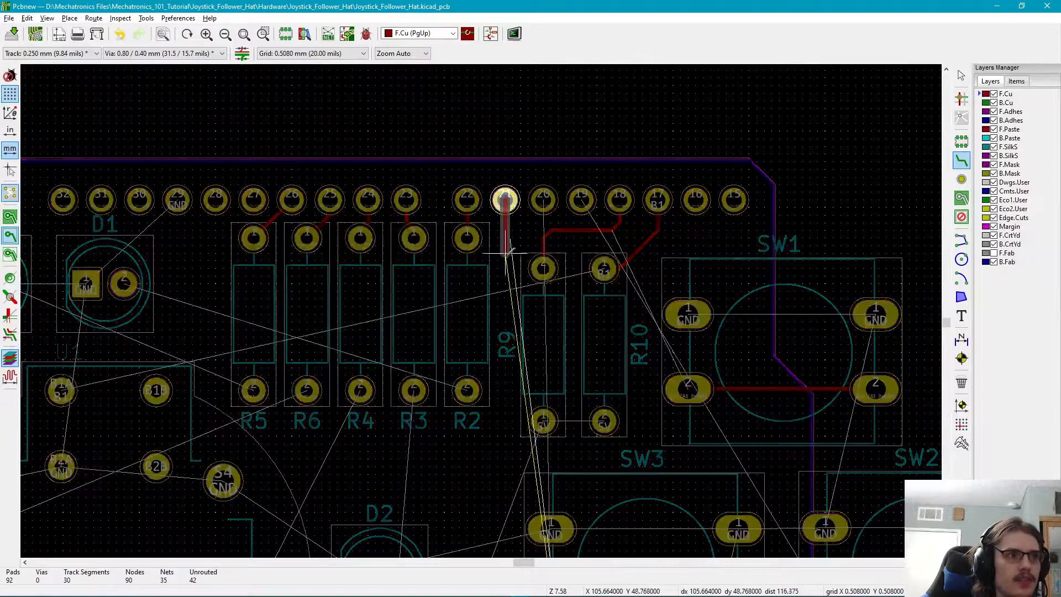
middle_drag(500, 442, 533, 119)
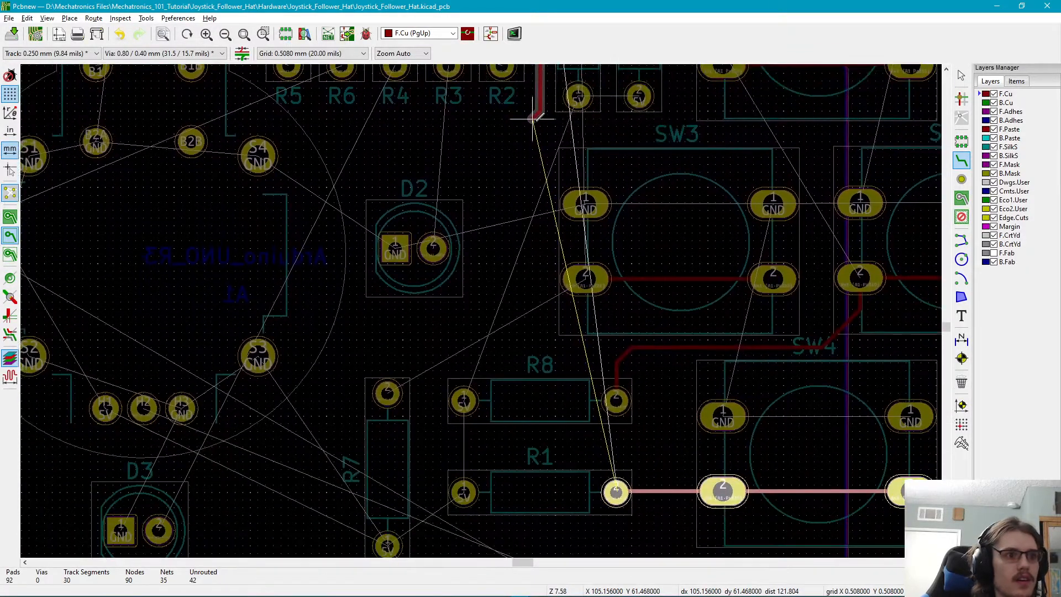
click(616, 491)
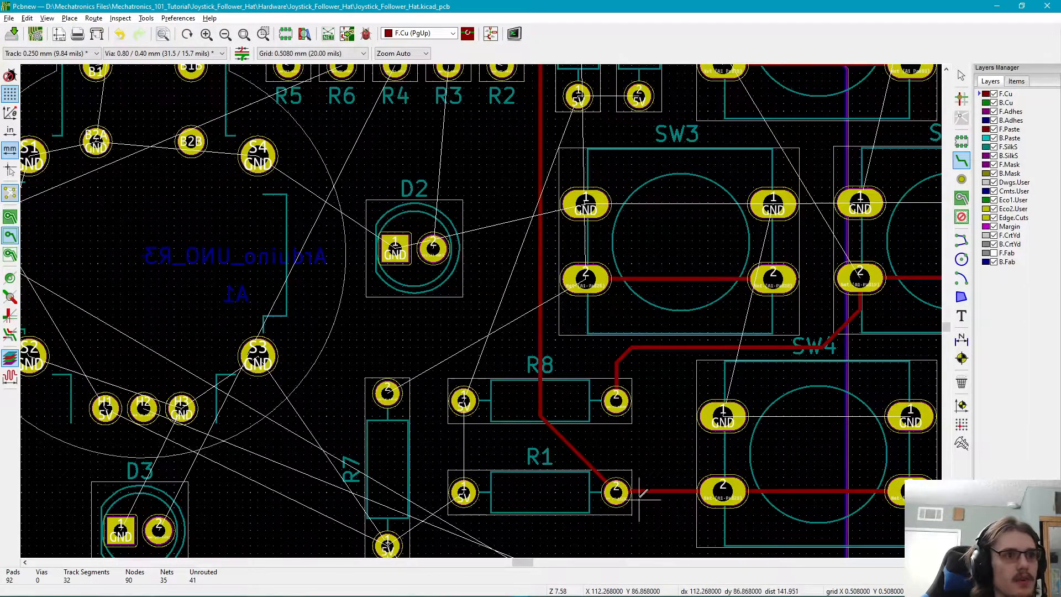
- Pan around the board to review the routing, ending on resistors R5–R2
middle_drag(517, 232, 470, 319)
middle_drag(439, 381, 469, 223)
middle_drag(430, 311, 596, 483)
middle_drag(489, 237, 430, 314)
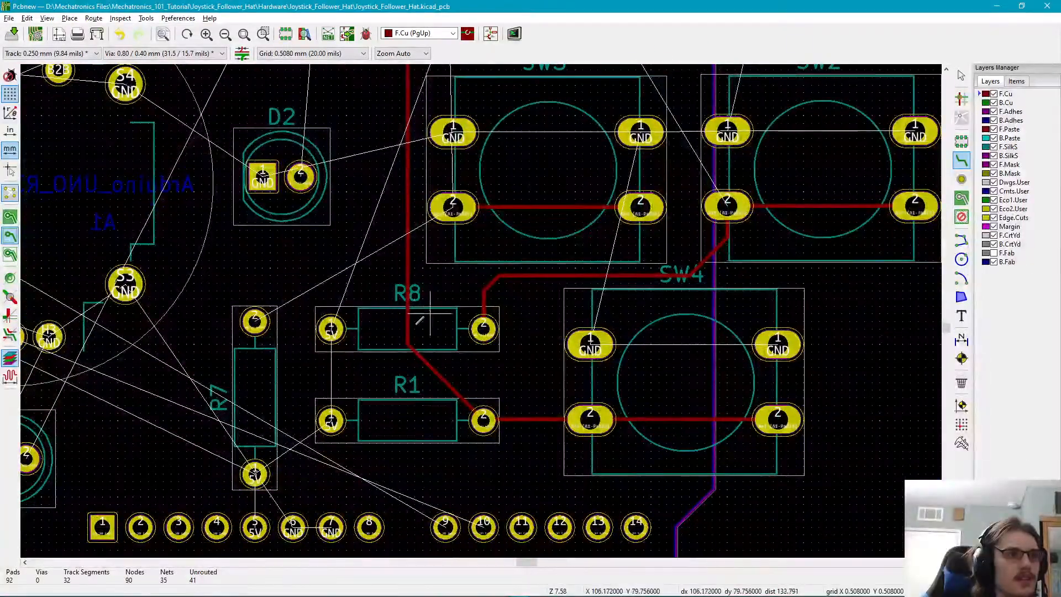
middle_drag(347, 191, 587, 482)
middle_drag(553, 216, 490, 142)
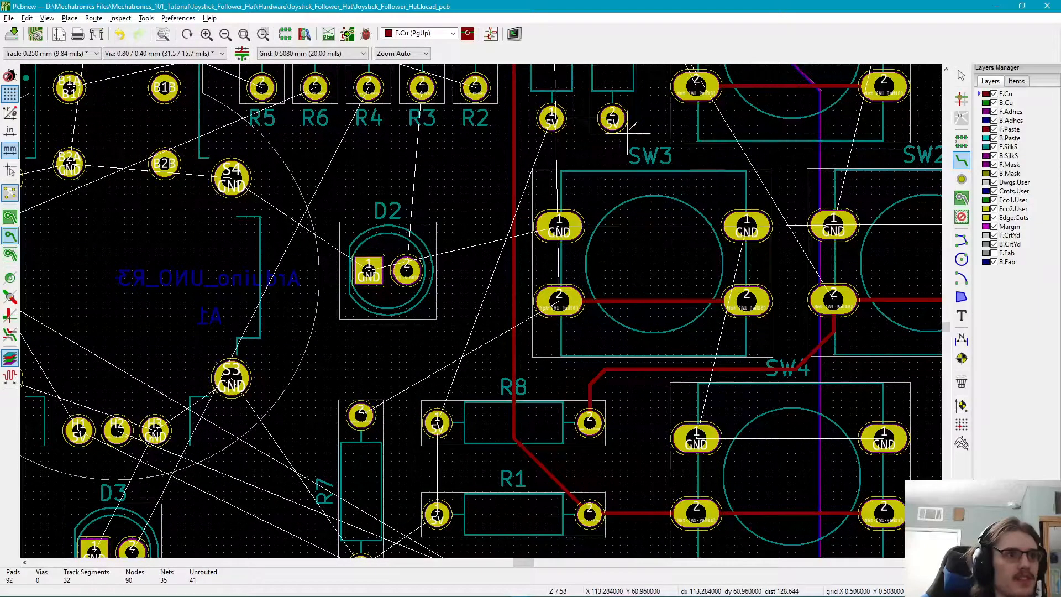
middle_drag(476, 243, 497, 310)
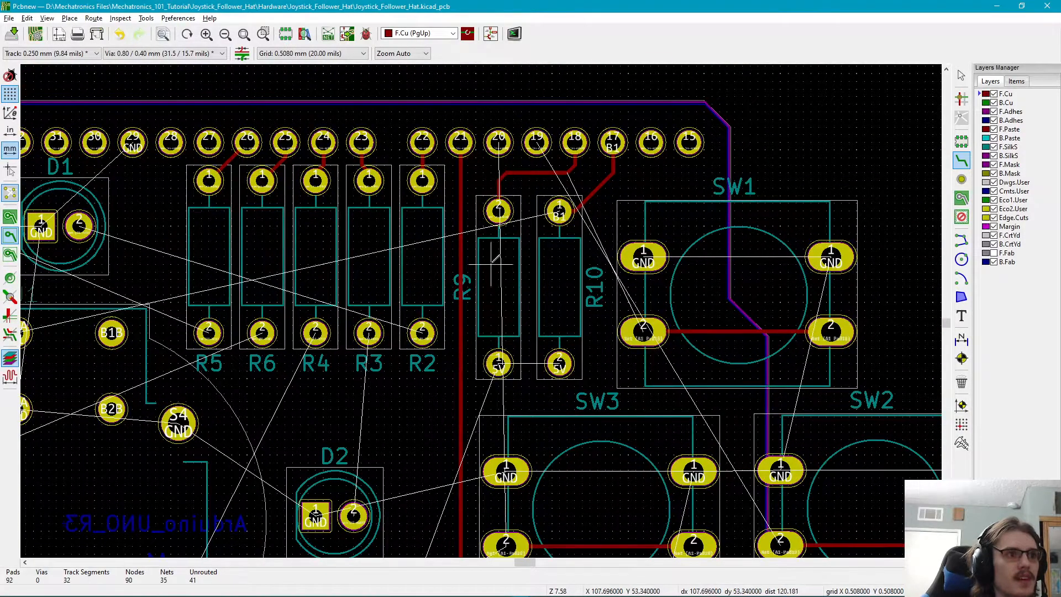
middle_drag(468, 402, 495, 303)
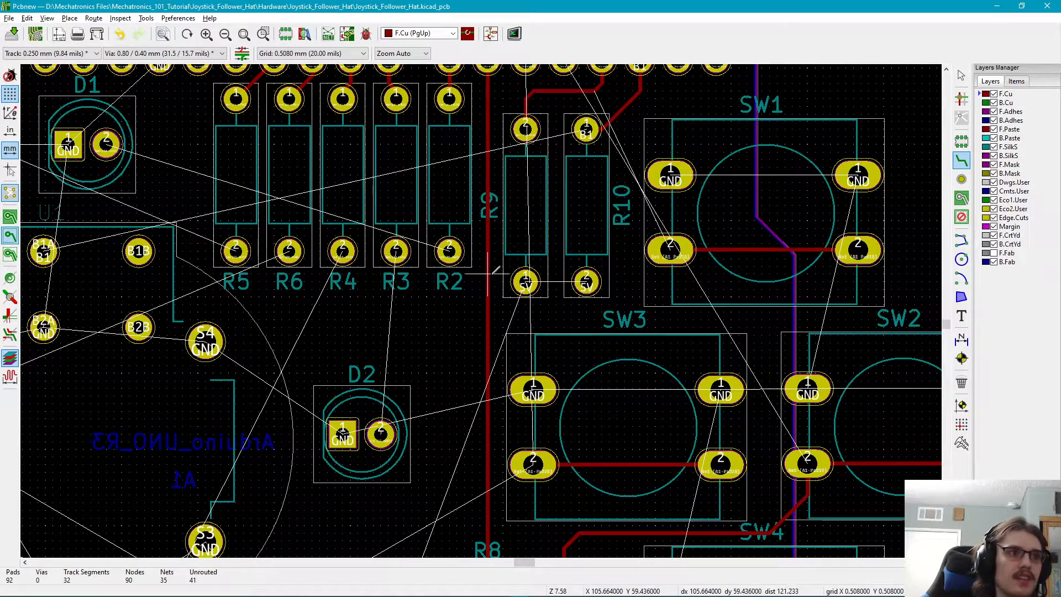
middle_drag(497, 197, 494, 308)
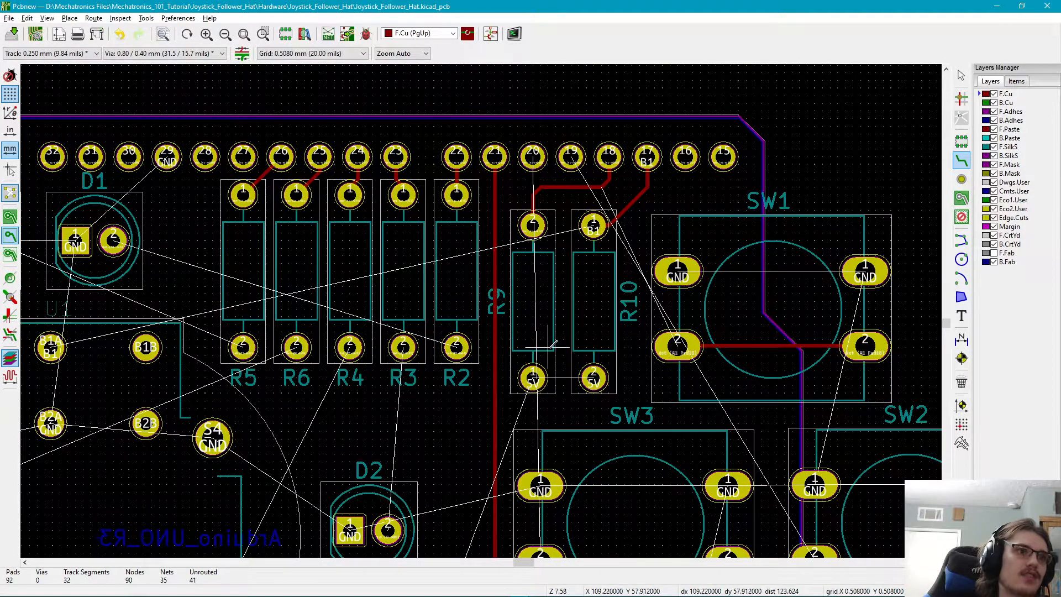
middle_drag(495, 362, 554, 266)
scroll(554, 266, down, 3)
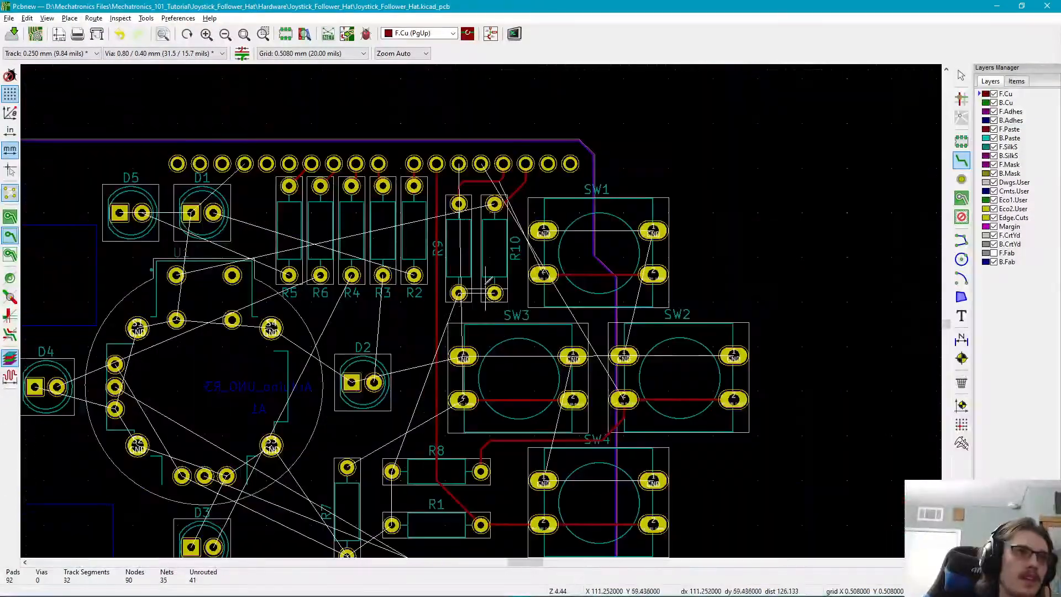
middle_drag(462, 250, 526, 181)
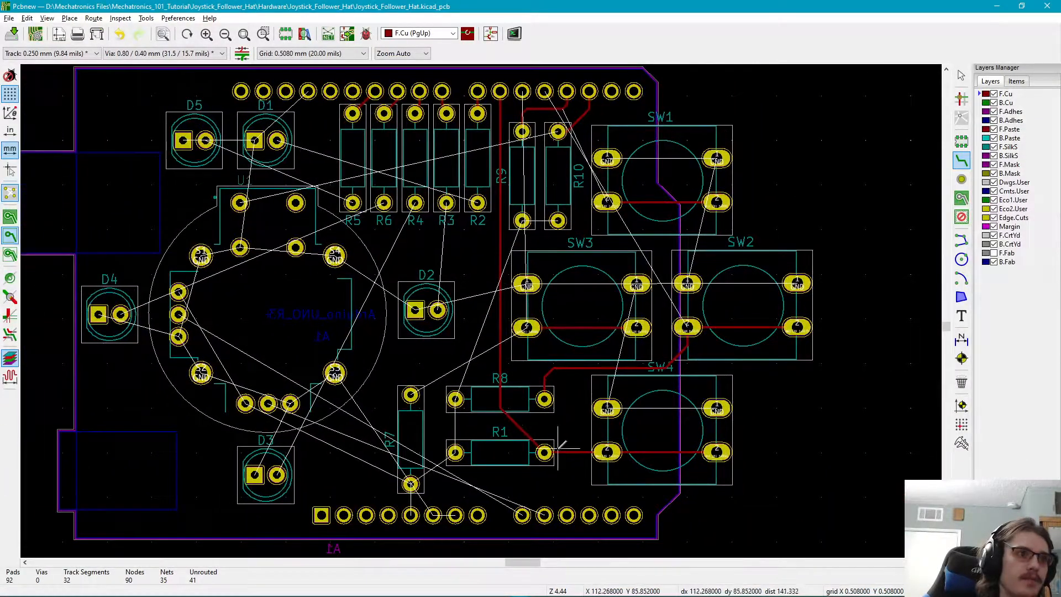
middle_drag(496, 313, 588, 391)
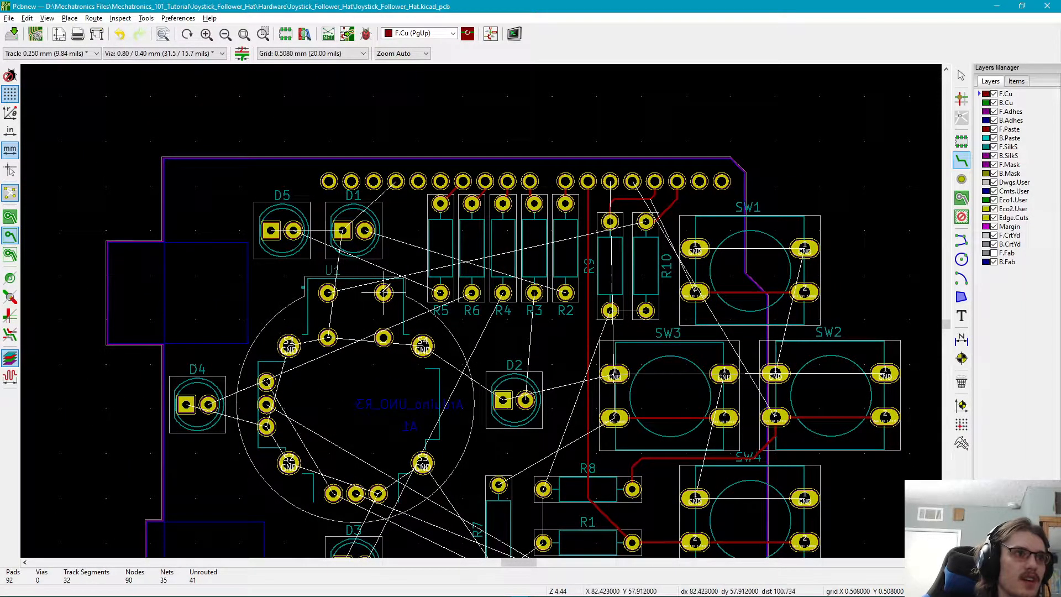
scroll(385, 291, up, 3)
middle_drag(626, 273, 482, 309)
- Route front-copper tracks from D1 pad 2 to R2 pad 2 and D5 pad 2 to R5 pad 2
middle_drag(297, 301, 556, 255)
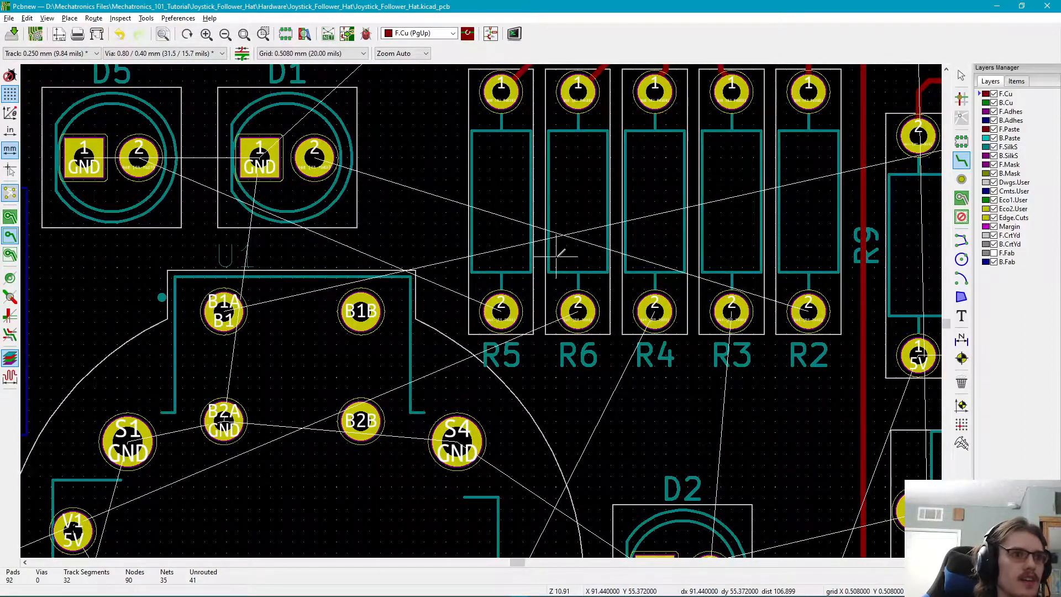
click(314, 159)
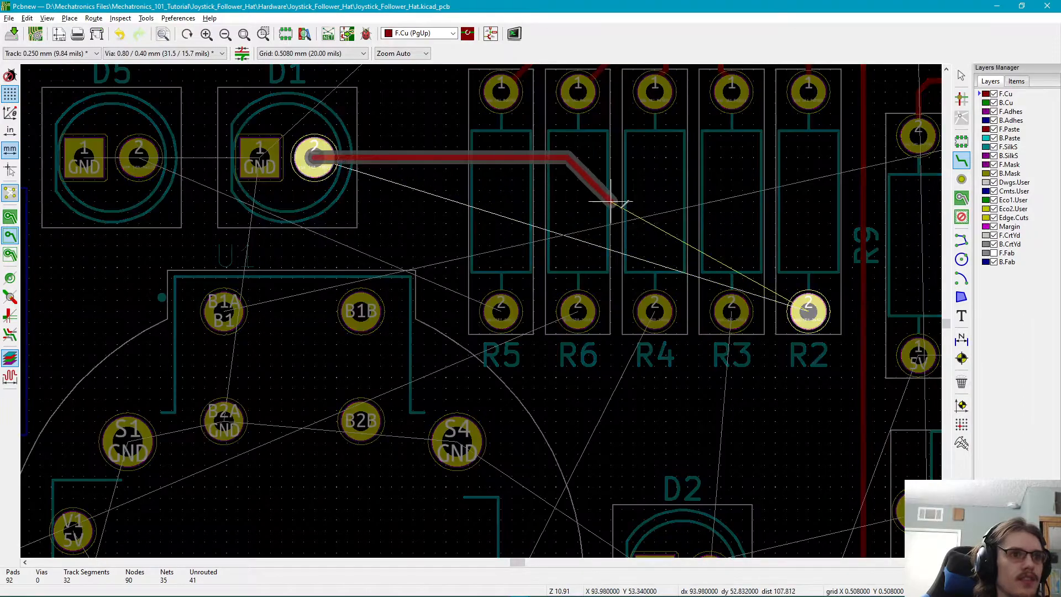
click(808, 311)
middle_drag(308, 227, 468, 214)
click(325, 162)
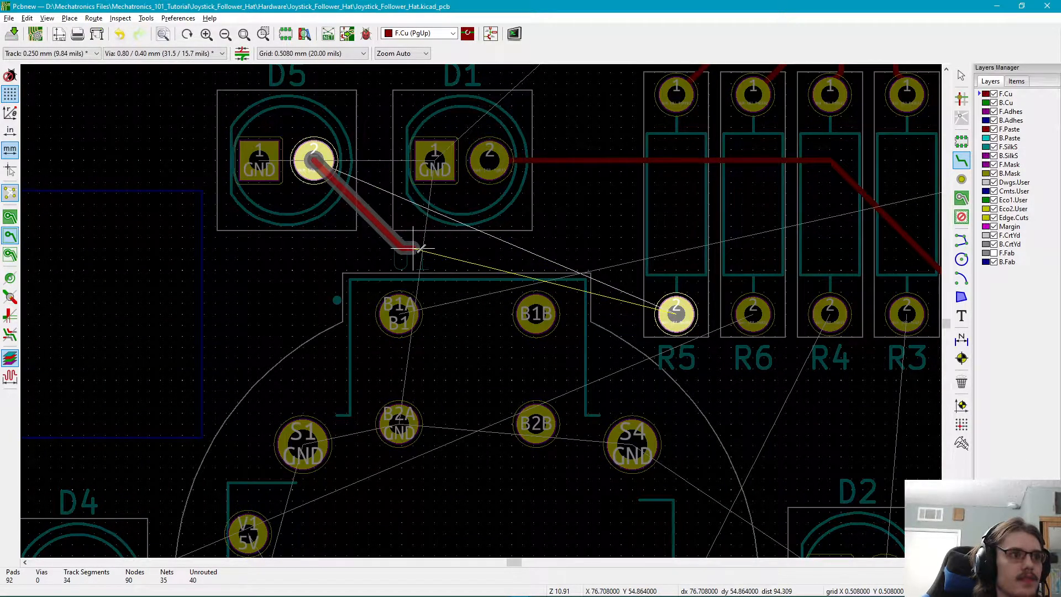
click(675, 313)
- Pan and zoom to bring D3, R7 and the bottom headers into view
scroll(516, 289, down, 2)
middle_drag(352, 310, 364, 388)
scroll(489, 340, down, 1)
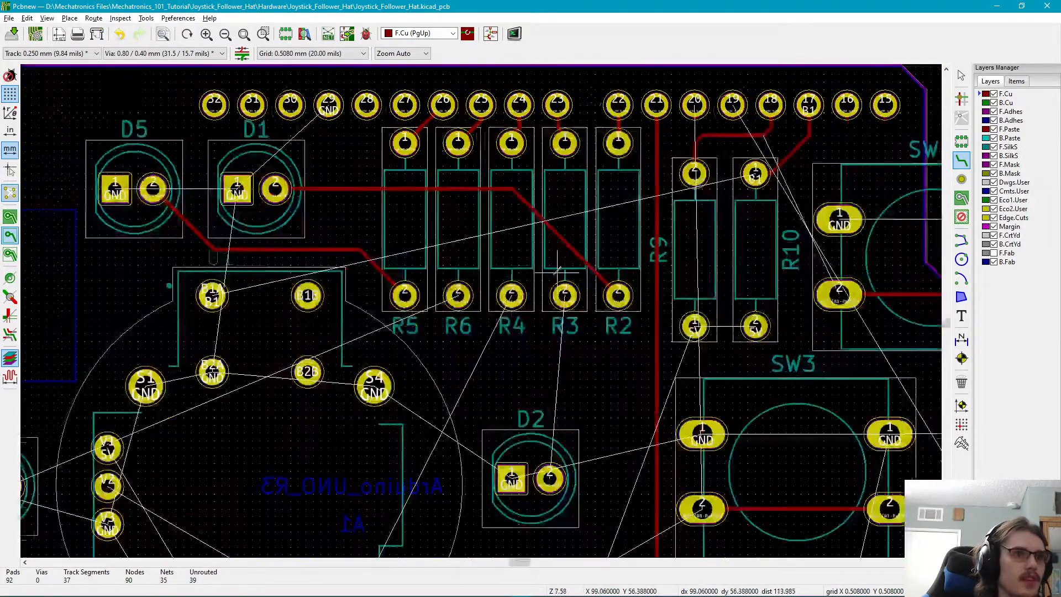
middle_drag(556, 268, 425, 354)
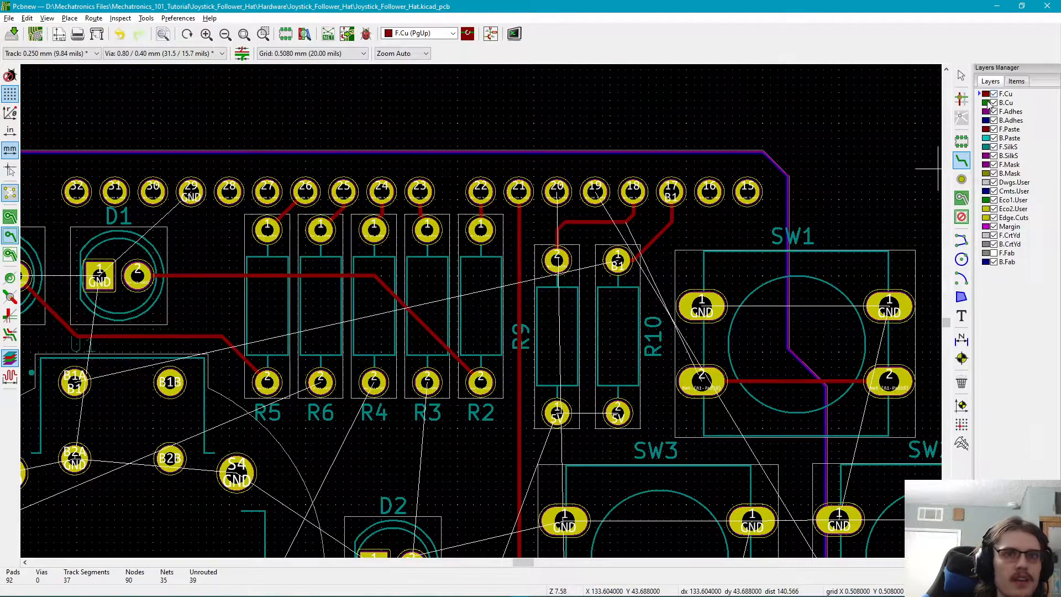
middle_drag(544, 349, 619, 154)
middle_drag(476, 326, 549, 149)
middle_drag(510, 378, 460, 258)
scroll(464, 388, up, 1)
scroll(481, 309, up, 2)
scroll(480, 252, down, 1)
scroll(418, 278, down, 3)
middle_drag(480, 306, 581, 382)
scroll(571, 382, up, 5)
scroll(486, 307, down, 1)
scroll(455, 315, up, 1)
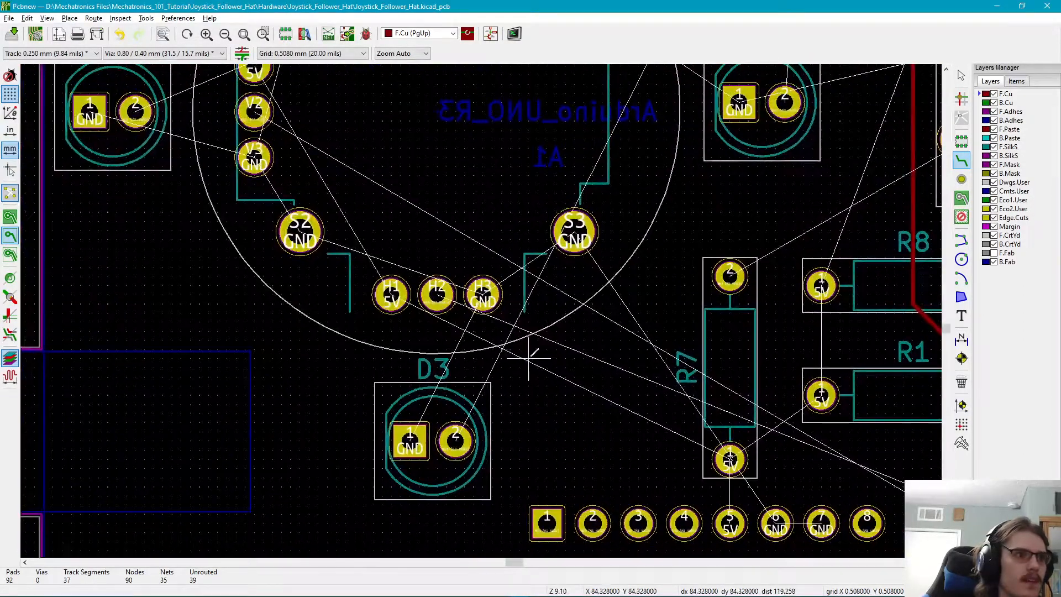
- Route a track from the H2 pad diagonally, then past R7 to bottom header pad 10
click(436, 294)
middle_drag(657, 405, 359, 327)
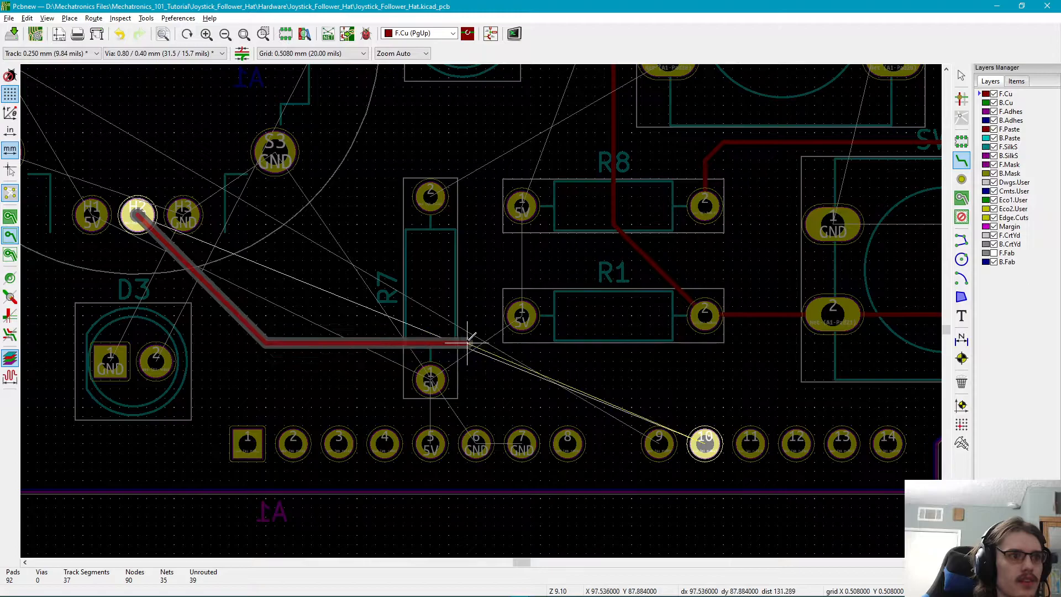
click(486, 343)
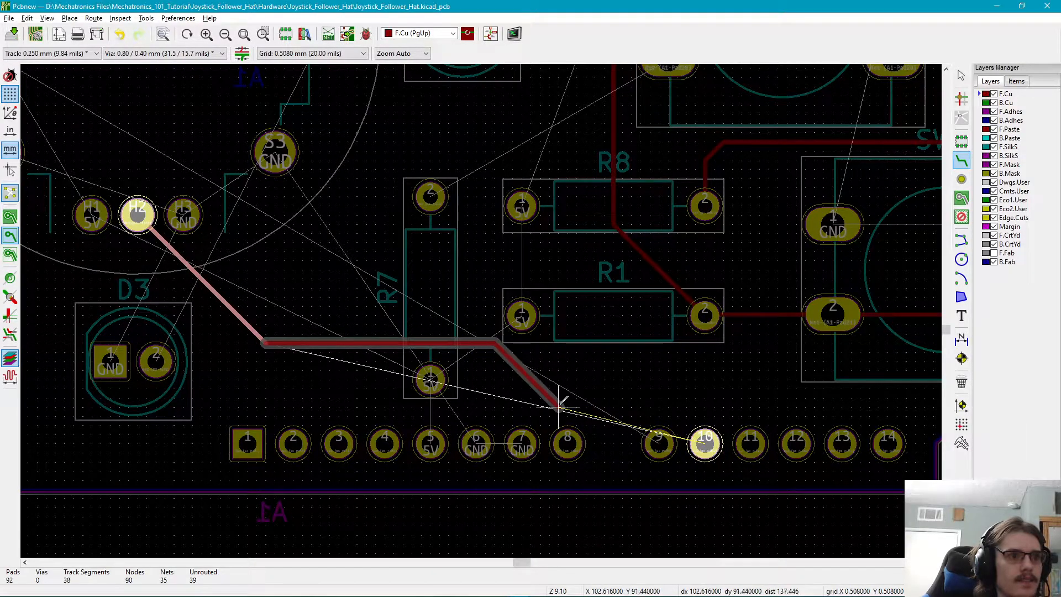
click(560, 406)
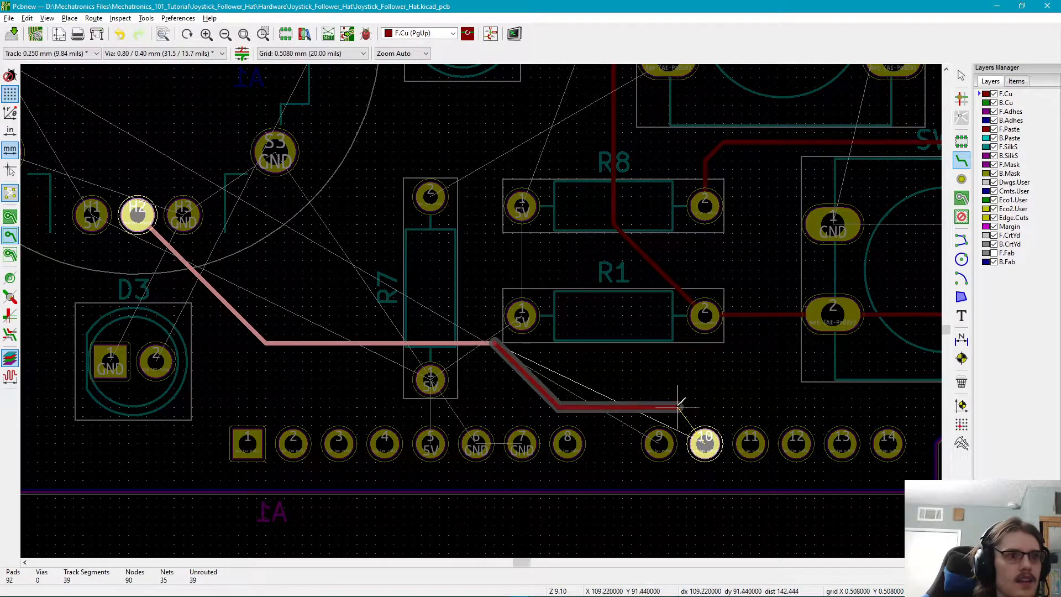
click(705, 442)
- Pan the view to centre D4 and the R2–R6 resistor row
middle_drag(201, 251, 573, 399)
middle_drag(438, 308, 528, 393)
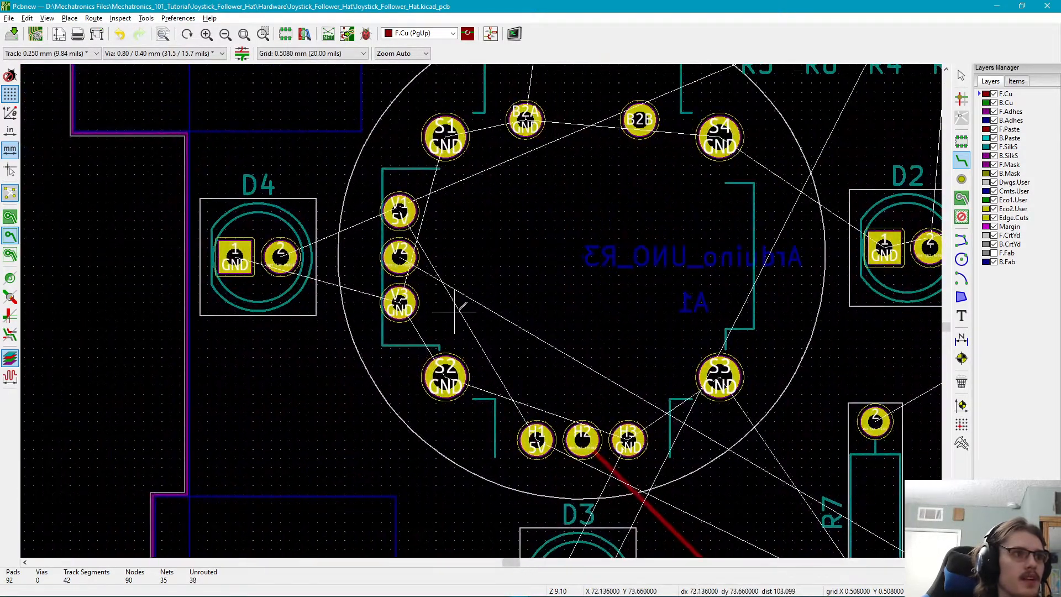
middle_drag(528, 302, 260, 183)
scroll(261, 182, down, 1)
middle_drag(571, 355, 387, 279)
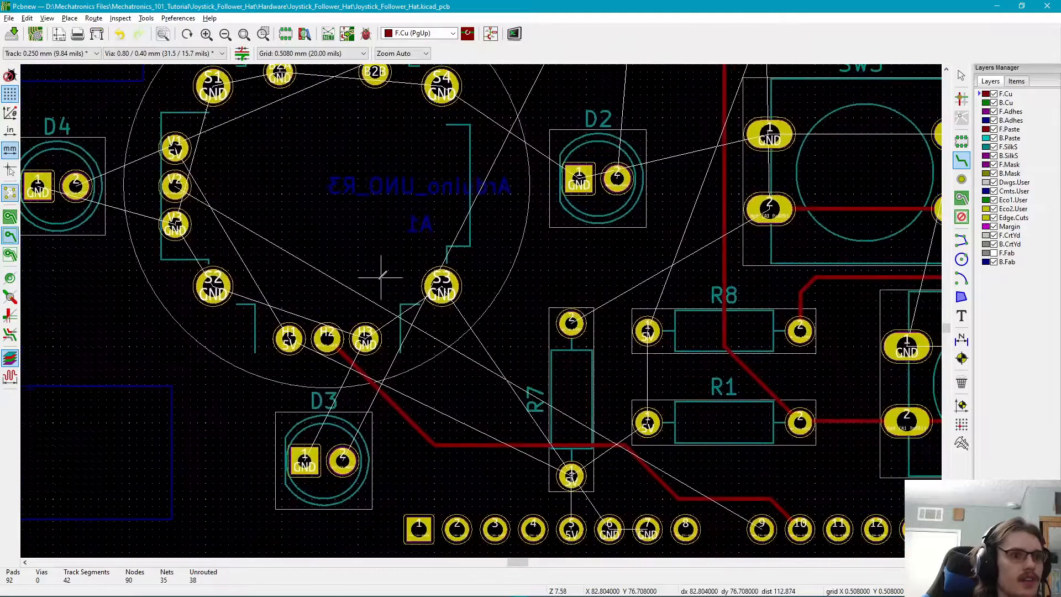
middle_drag(749, 521, 688, 453)
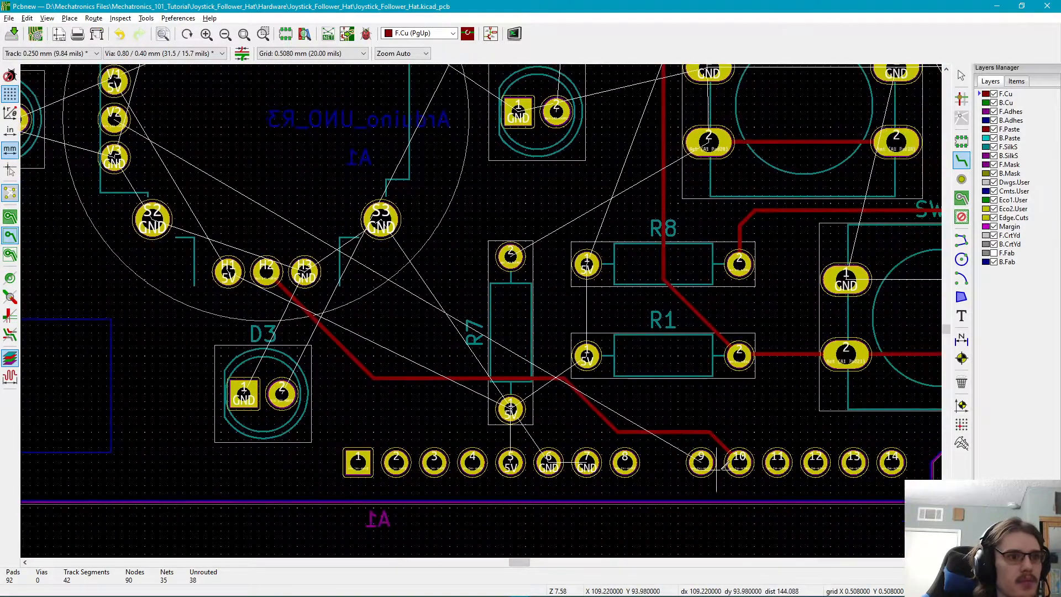
middle_drag(305, 270, 585, 440)
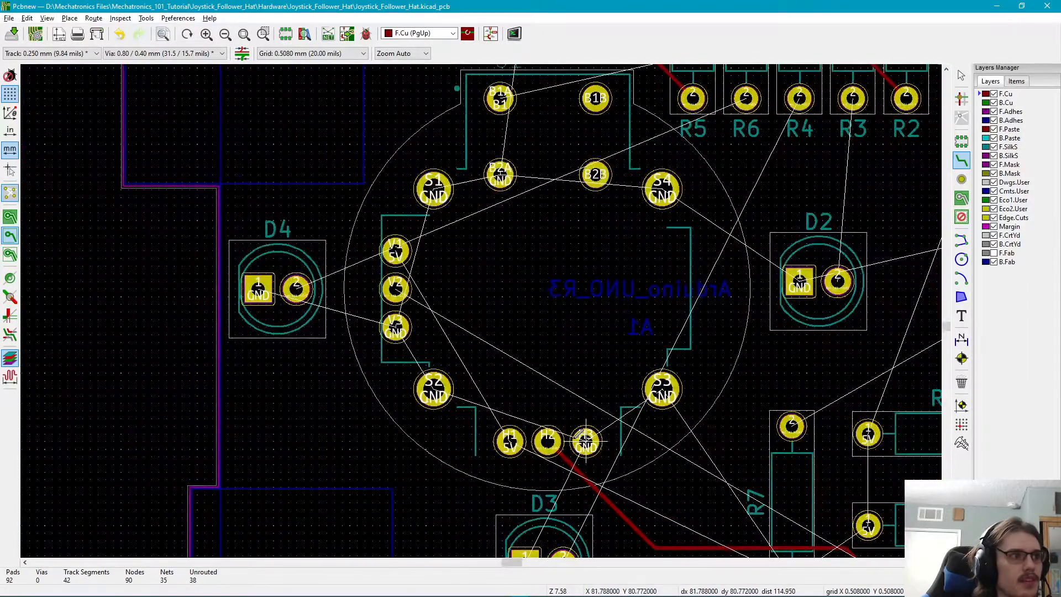
middle_drag(585, 380, 324, 449)
middle_drag(366, 360, 543, 325)
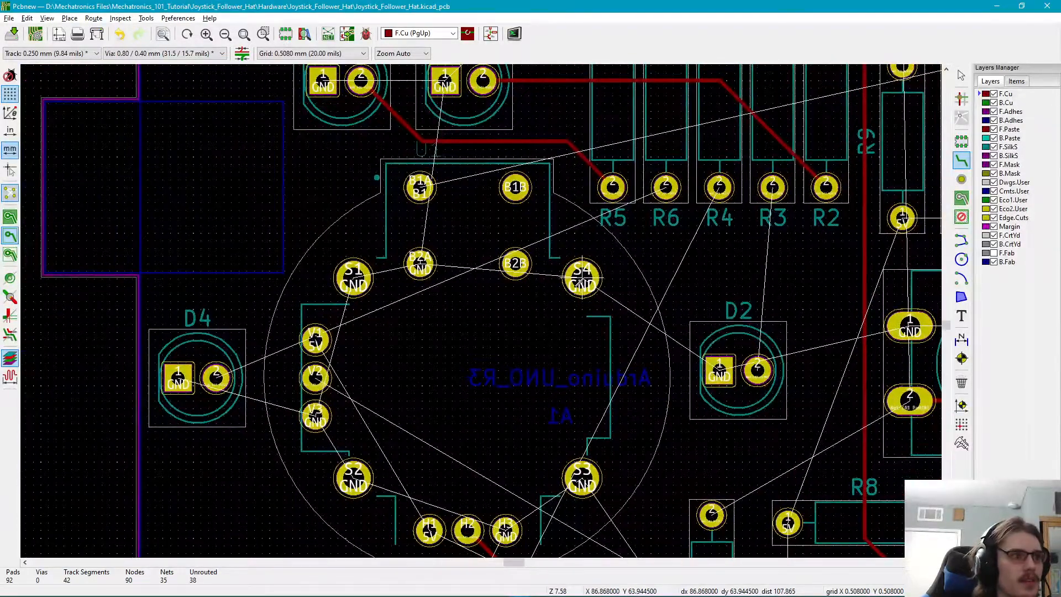
- Route a front-copper track with one bend from D4 pad 2 to R6 pad 2
click(216, 377)
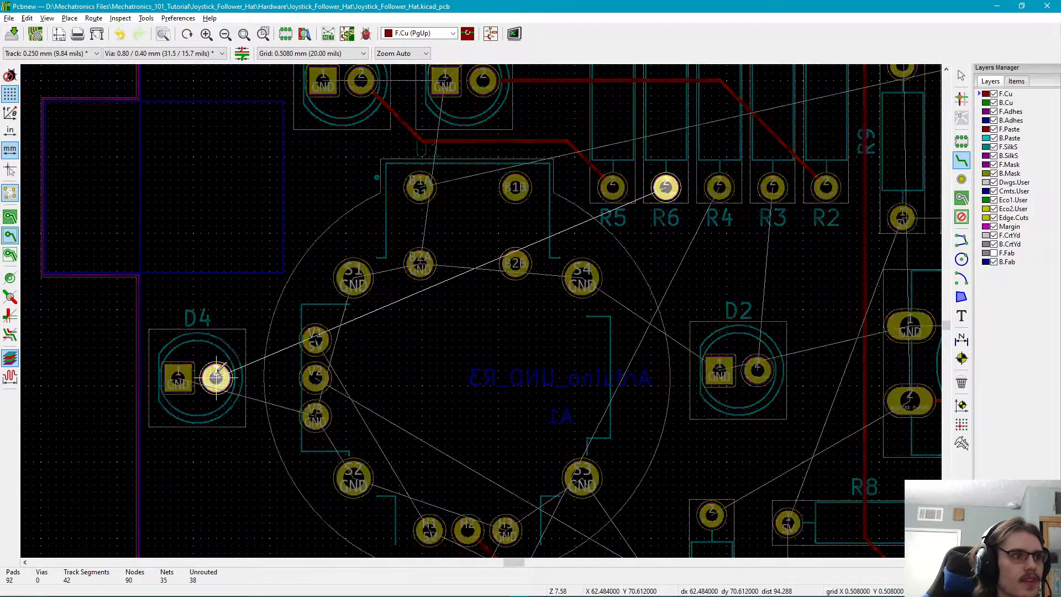
click(300, 232)
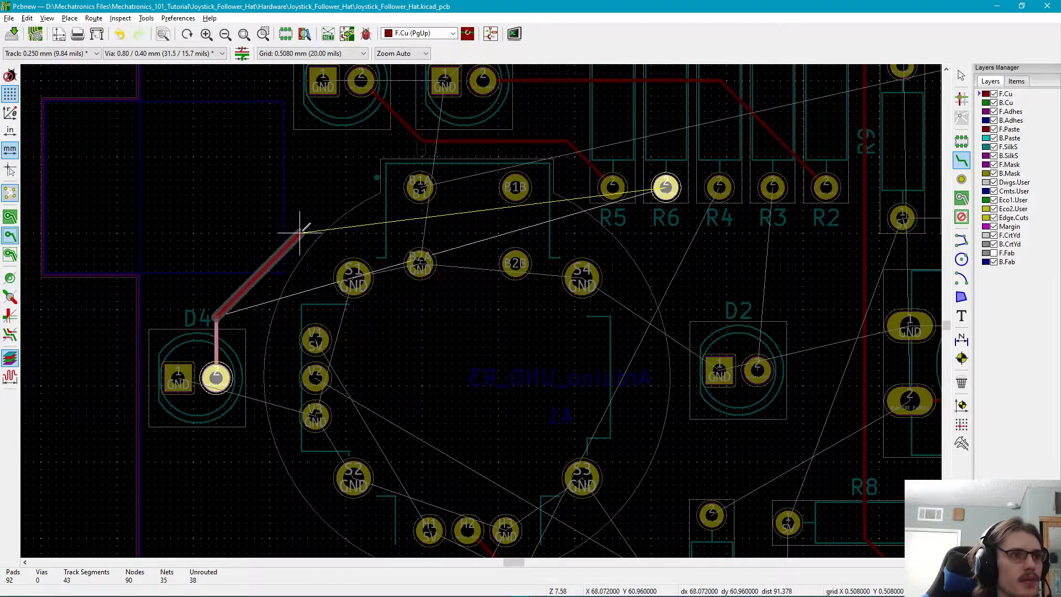
click(665, 187)
- Route a front-copper track from D2 pad 2 to R3 pad 2, then survey the resistors and switches
middle_drag(681, 286, 588, 307)
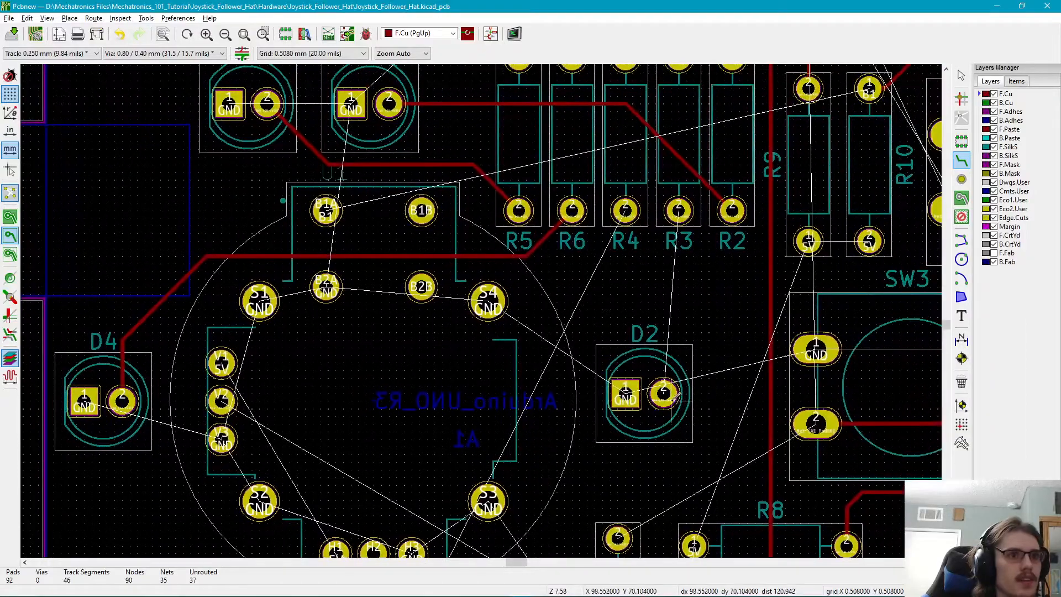
click(663, 392)
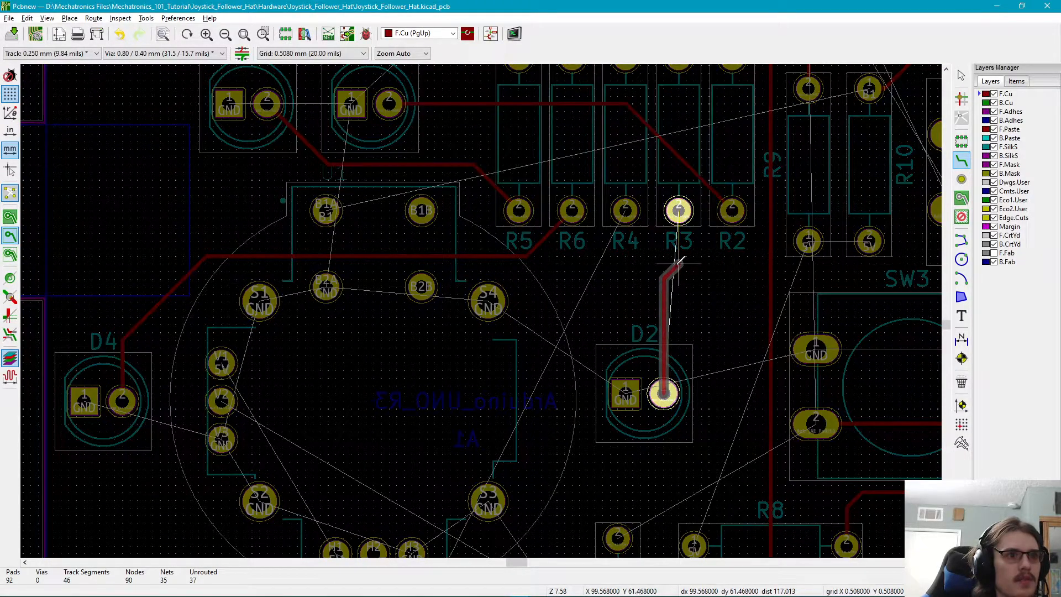
click(678, 210)
middle_drag(618, 307, 633, 134)
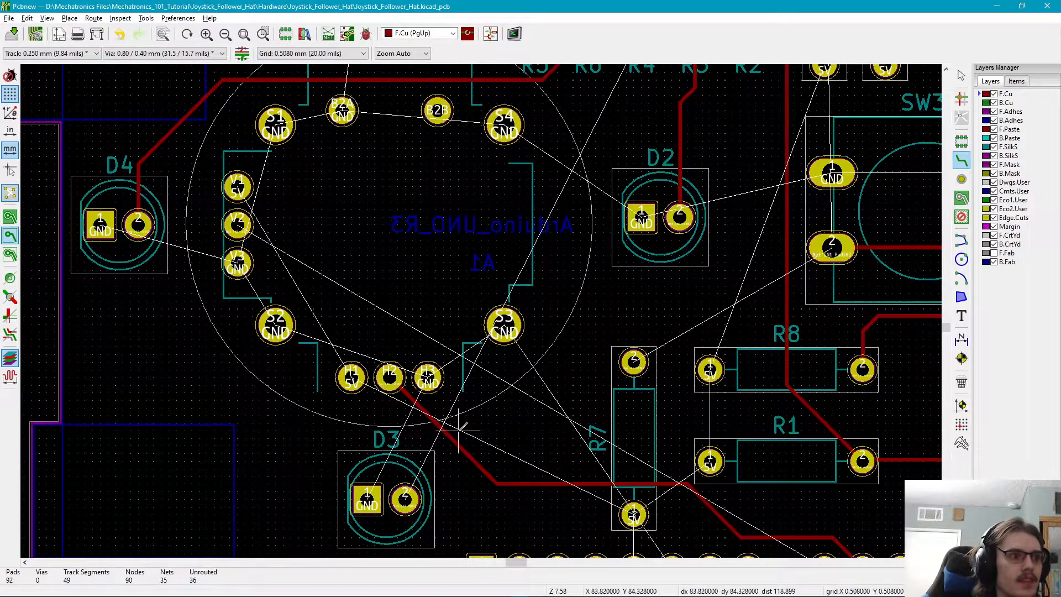
middle_drag(466, 384, 469, 355)
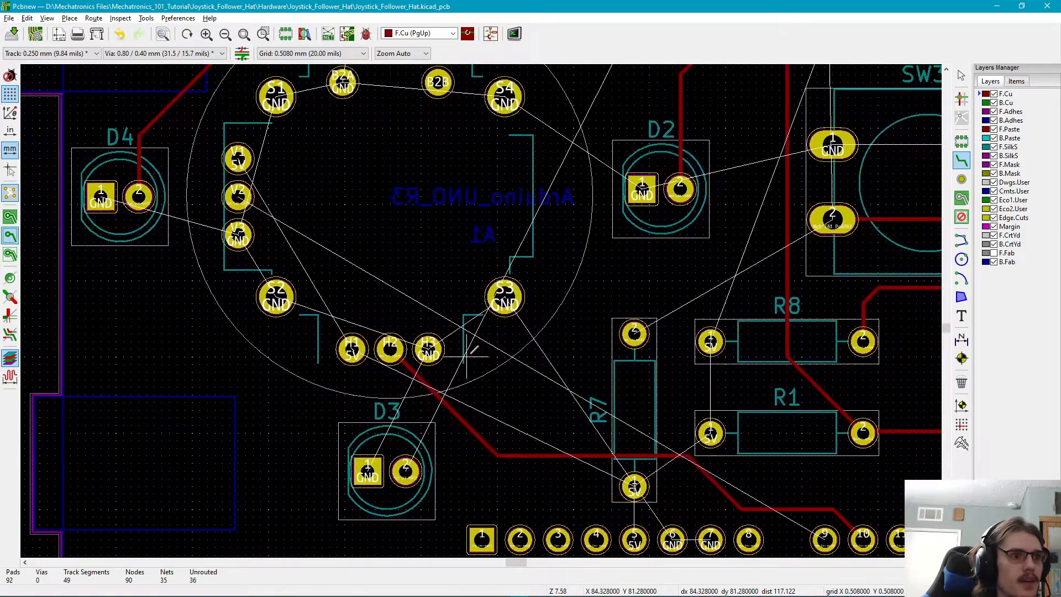
middle_drag(564, 303, 434, 420)
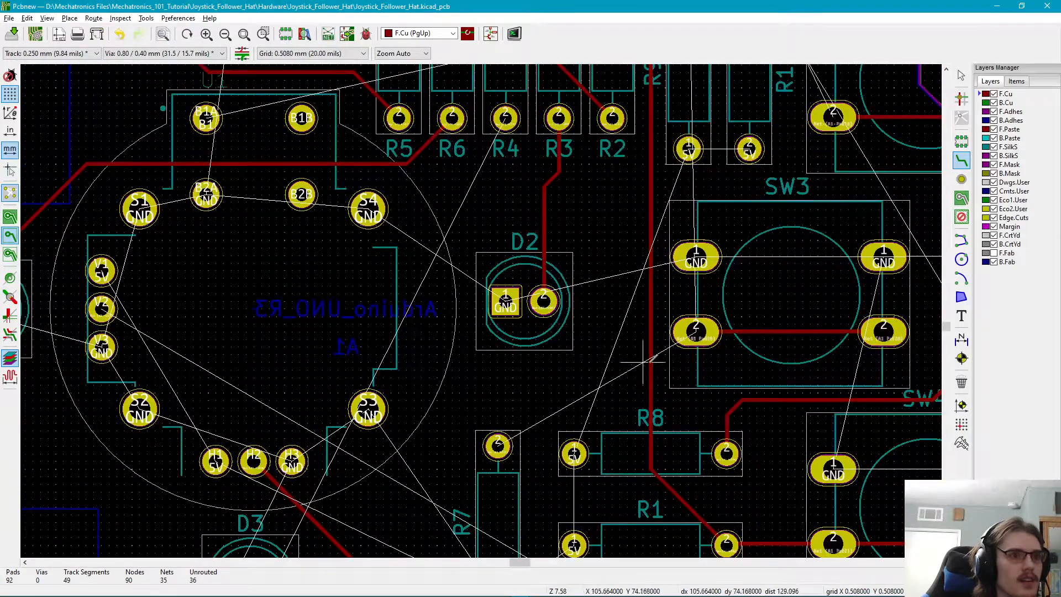
middle_drag(630, 391, 554, 339)
middle_drag(698, 307, 506, 459)
middle_drag(468, 337, 479, 469)
middle_drag(356, 268, 434, 272)
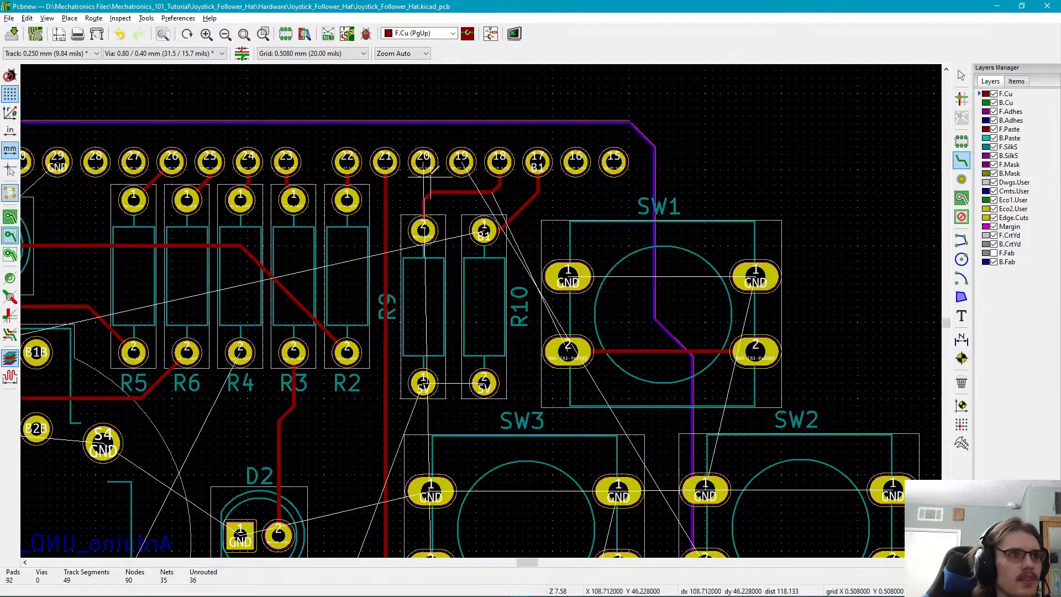
- Switch to B.Cu and route from header pad 19 down and diagonally past R10
click(983, 103)
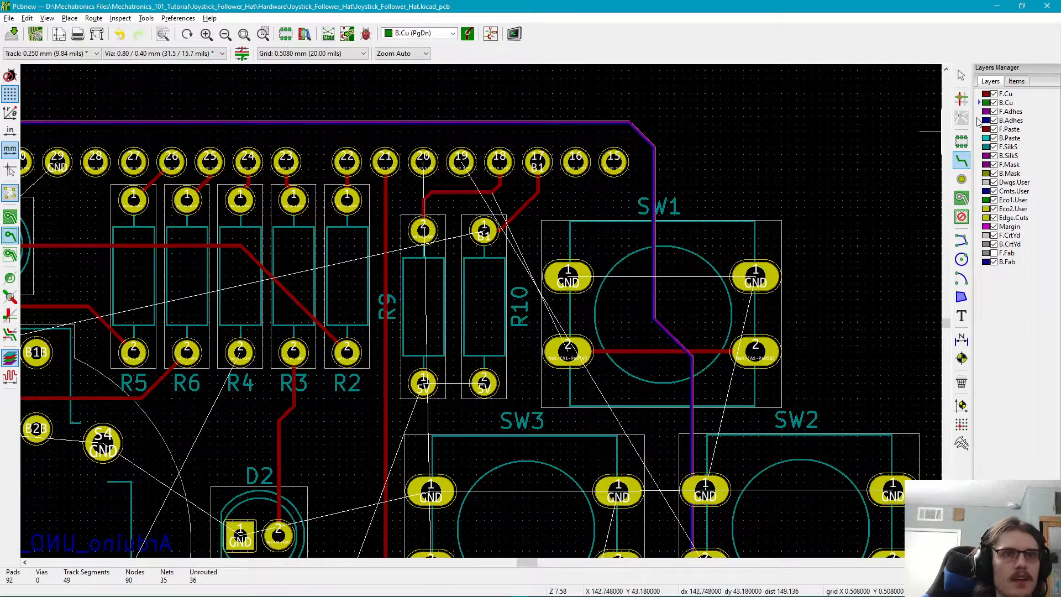
mouse_move(899, 179)
middle_down()
mouse_move(919, 132)
mouse_move(899, 172)
middle_up()
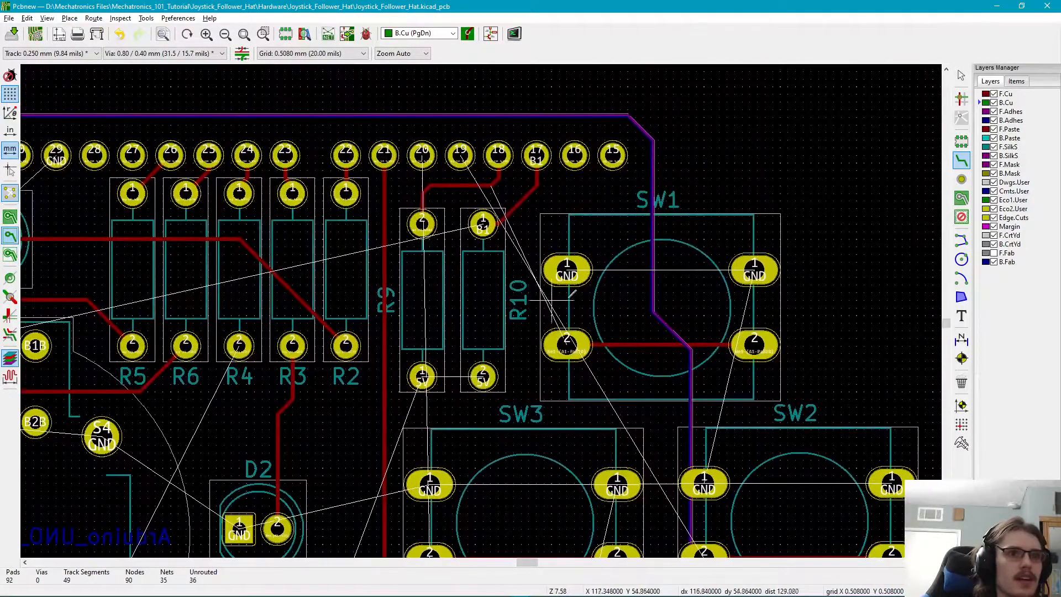
click(460, 155)
middle_drag(521, 336, 438, 216)
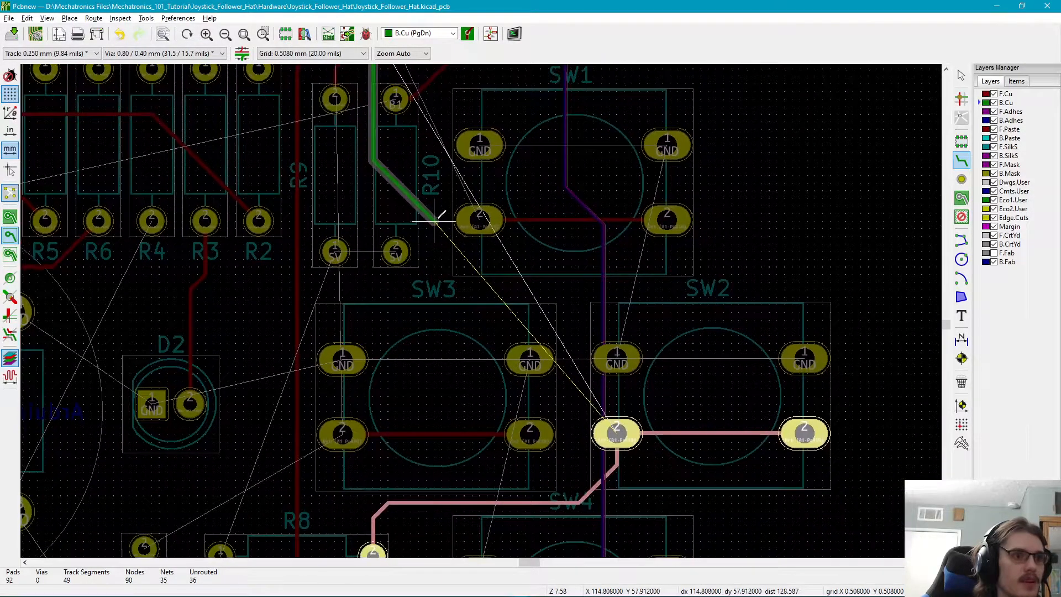
click(482, 281)
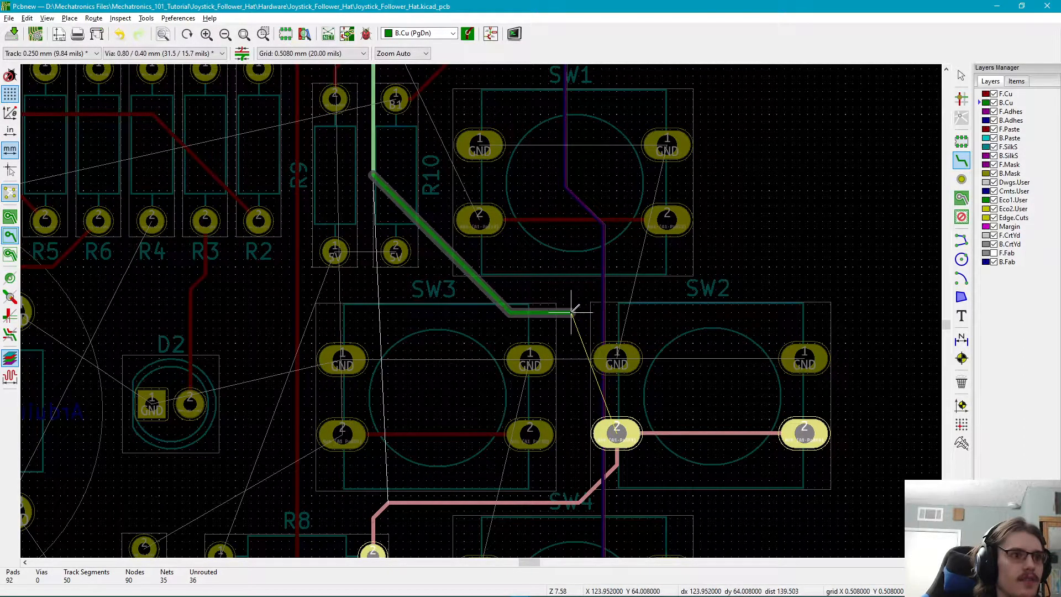
click(571, 313)
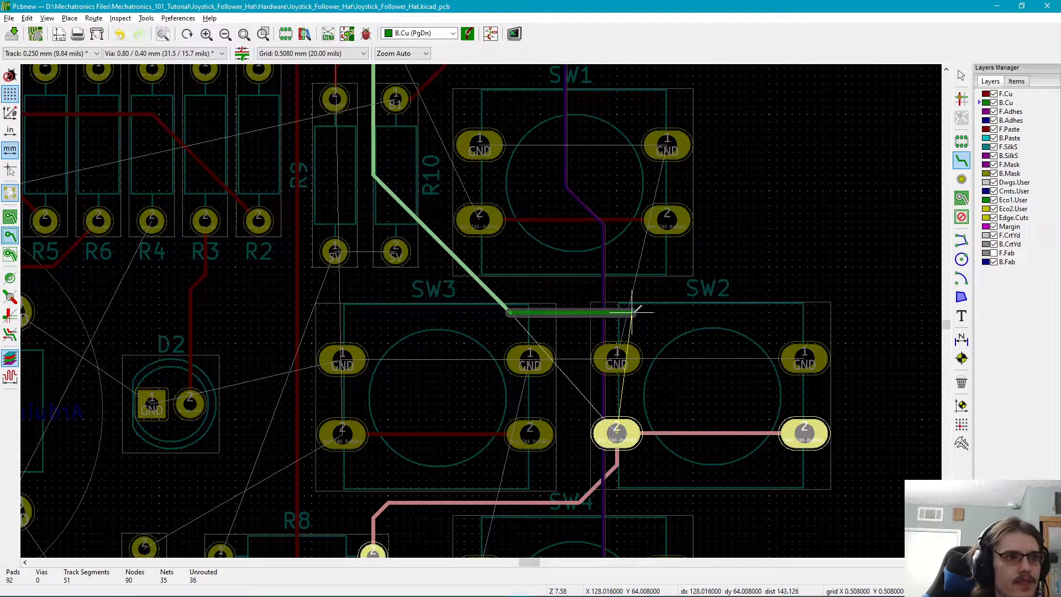
- Redo a shorter leg beside SW3 and finish the track on SW2 pad 2
key(Escape)
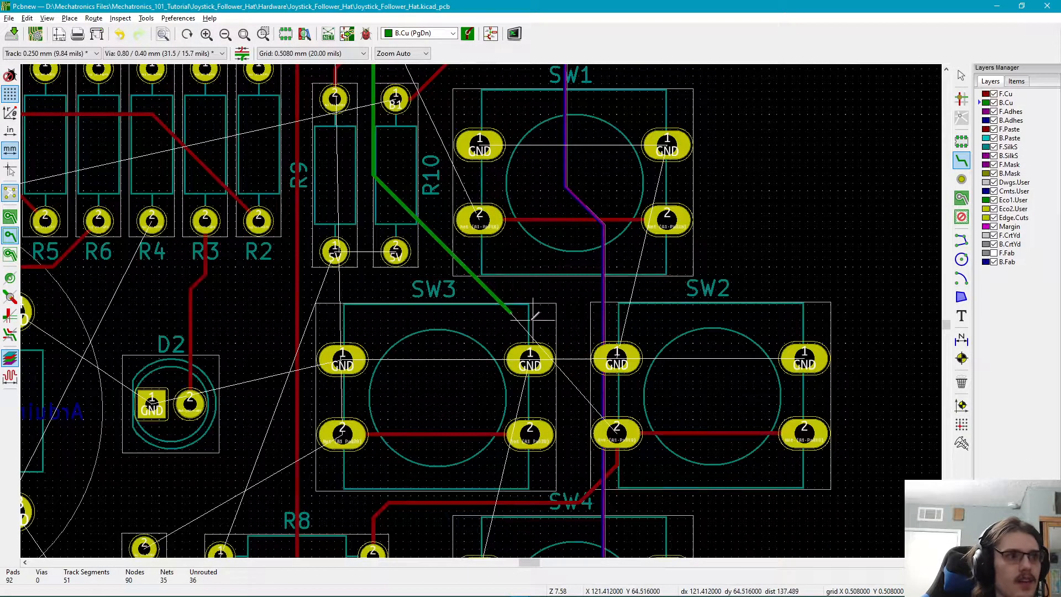
click(572, 331)
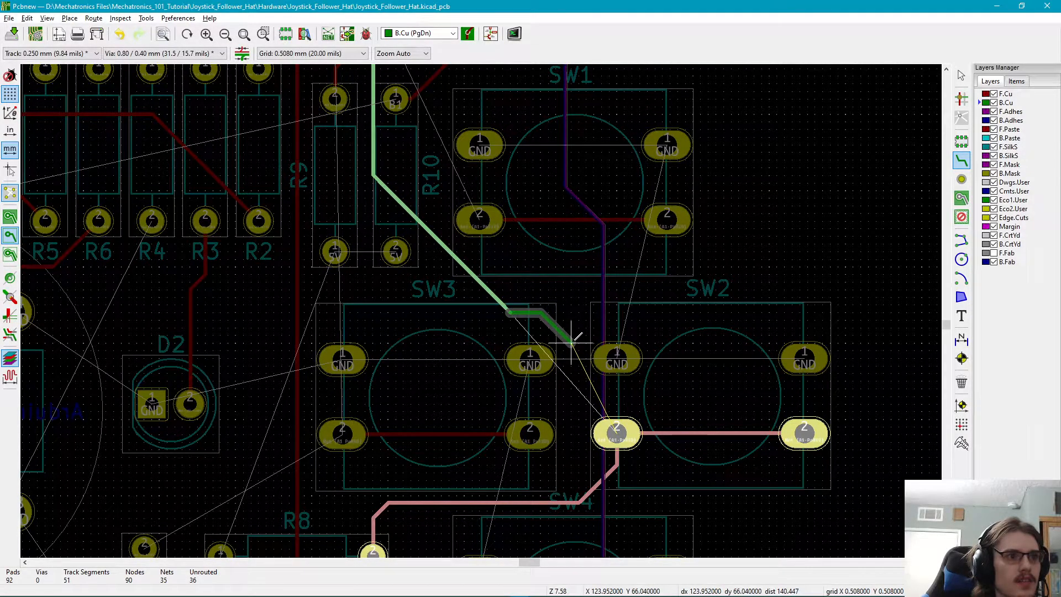
click(572, 410)
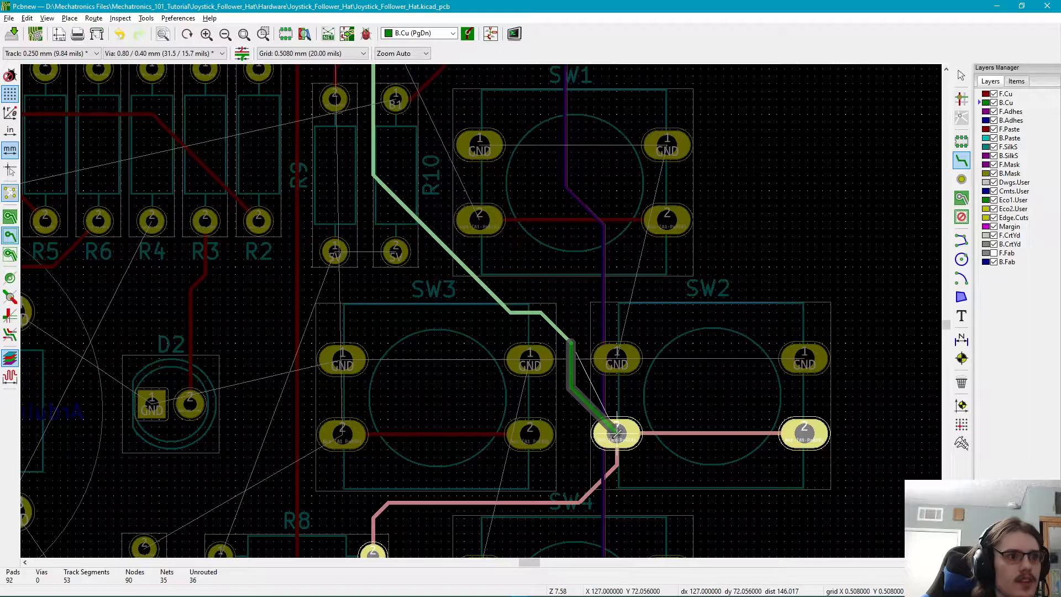
click(579, 431)
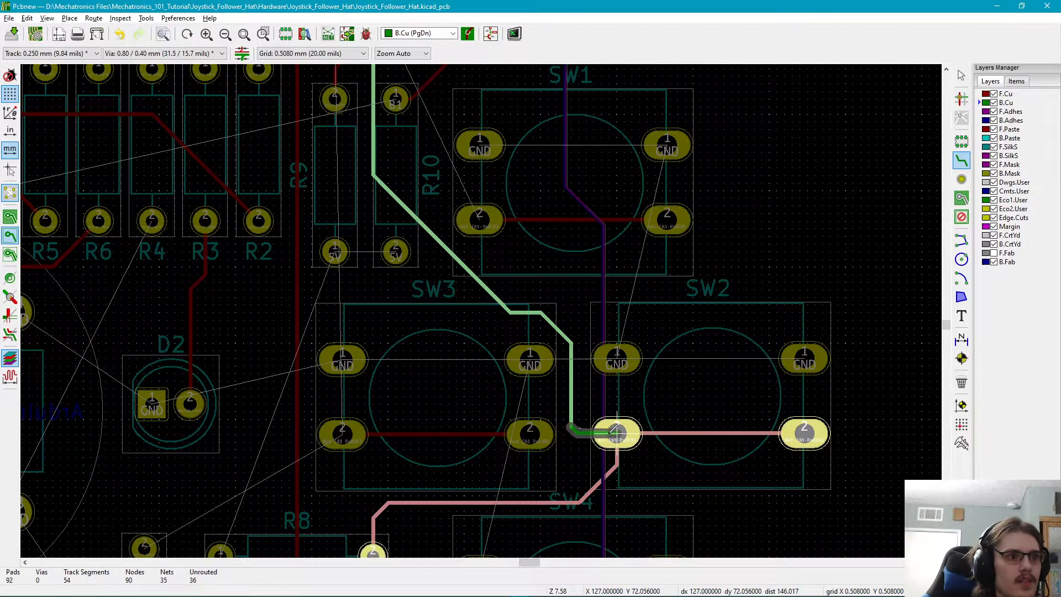
scroll(575, 436, up, 4)
scroll(500, 409, down, 3)
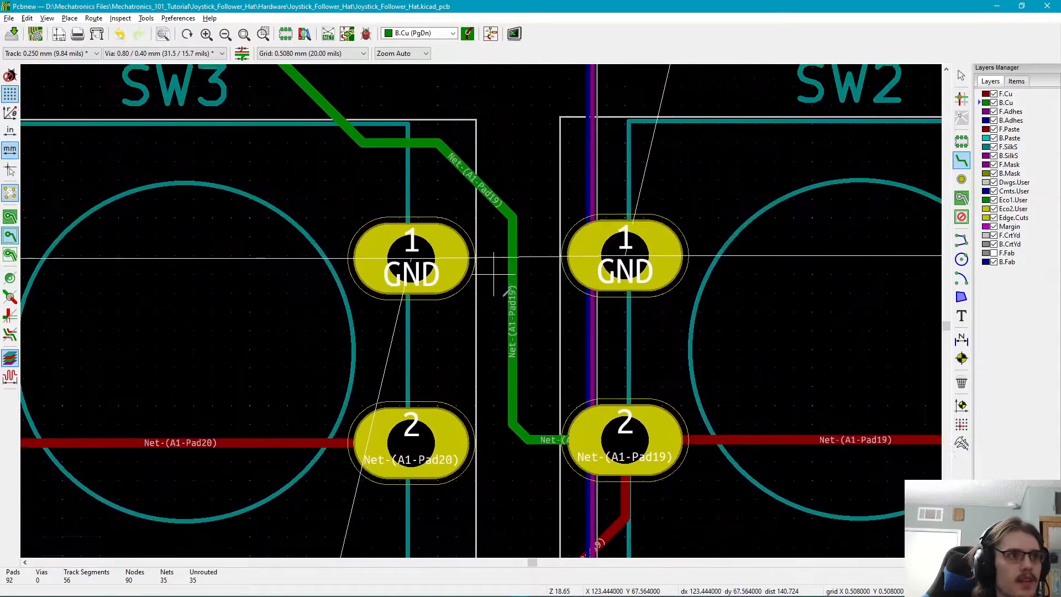
scroll(483, 303, down, 5)
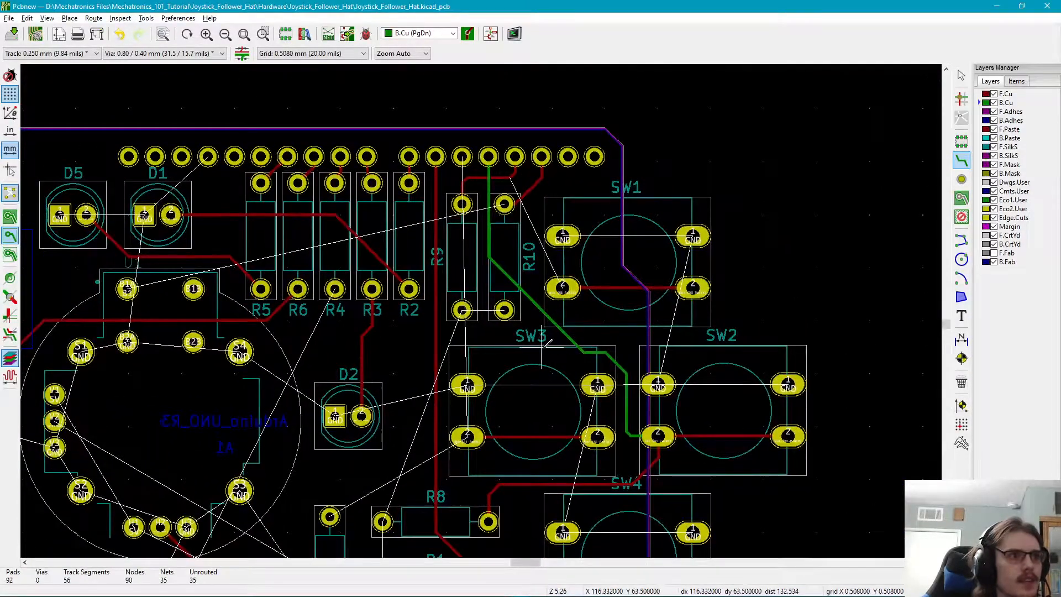
scroll(532, 301, up, 4)
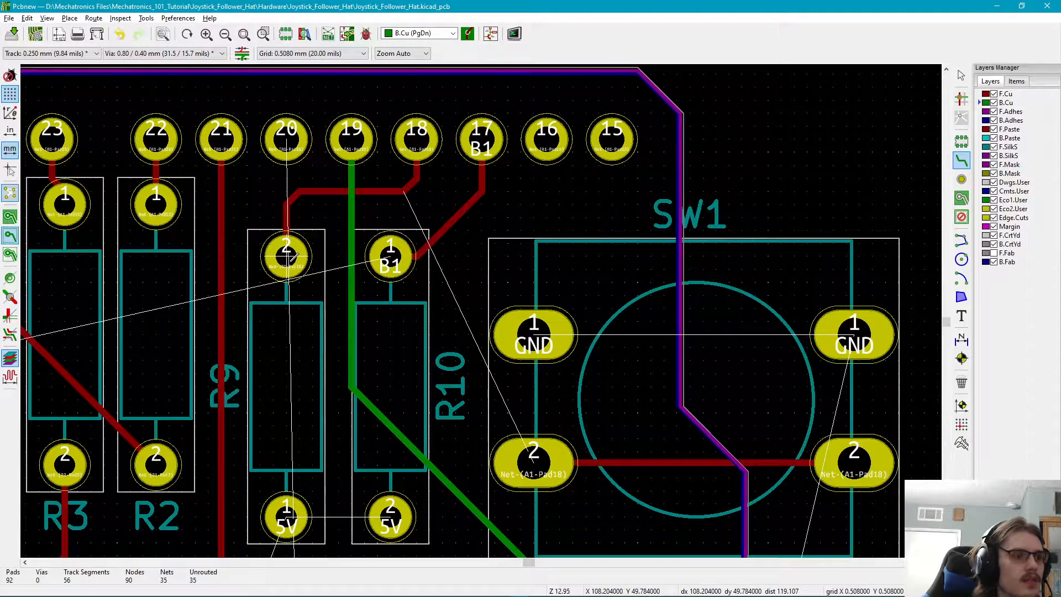
- On F.Cu, route a track from R9 pad 2 to SW1 pad 2
middle_drag(445, 331, 447, 322)
click(982, 94)
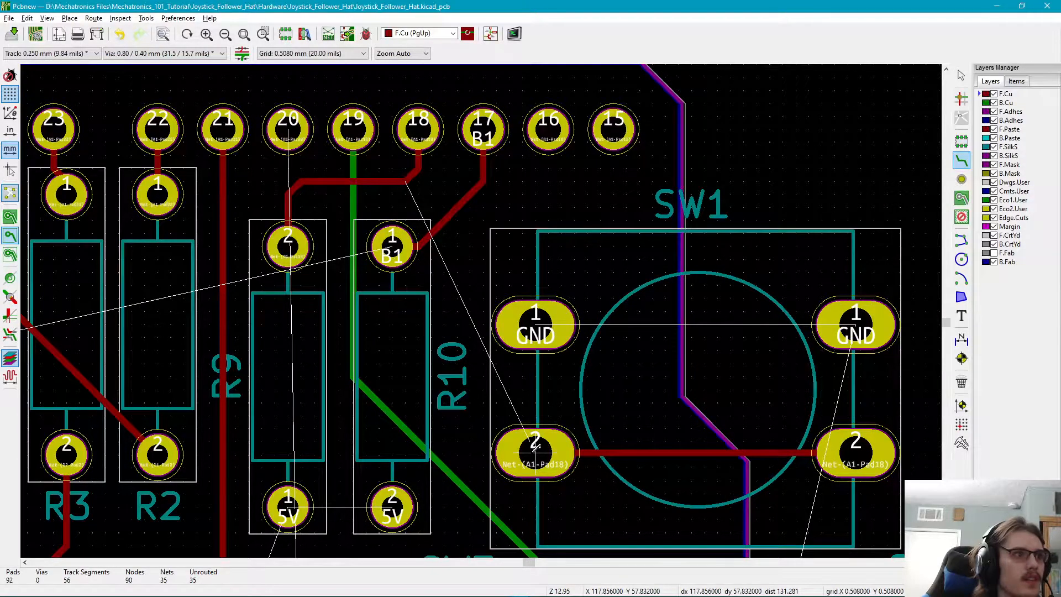
click(288, 248)
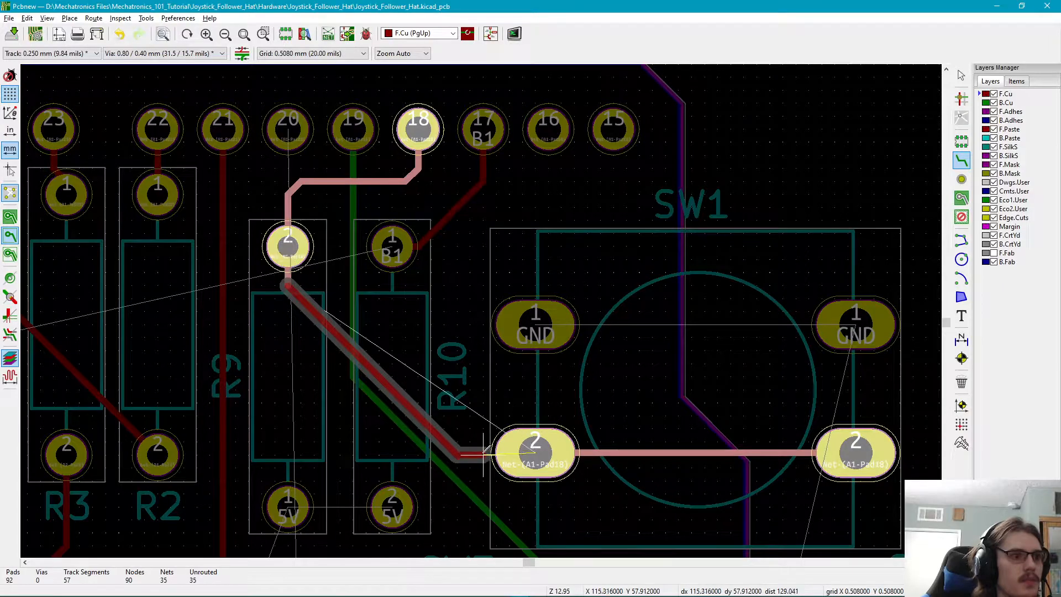
click(528, 452)
- Pan and zoom around the header pins, R9, R10, SW1 and the D5/D1 area
middle_drag(335, 414, 411, 311)
scroll(380, 373, down, 1)
middle_drag(492, 218, 606, 270)
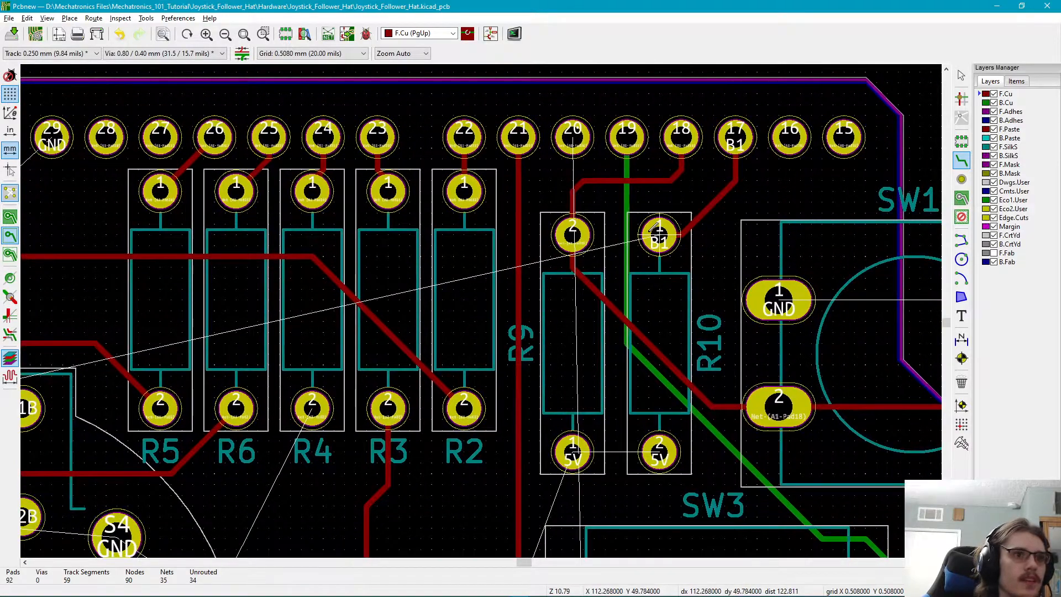
scroll(657, 232, up, 5)
scroll(403, 166, down, 5)
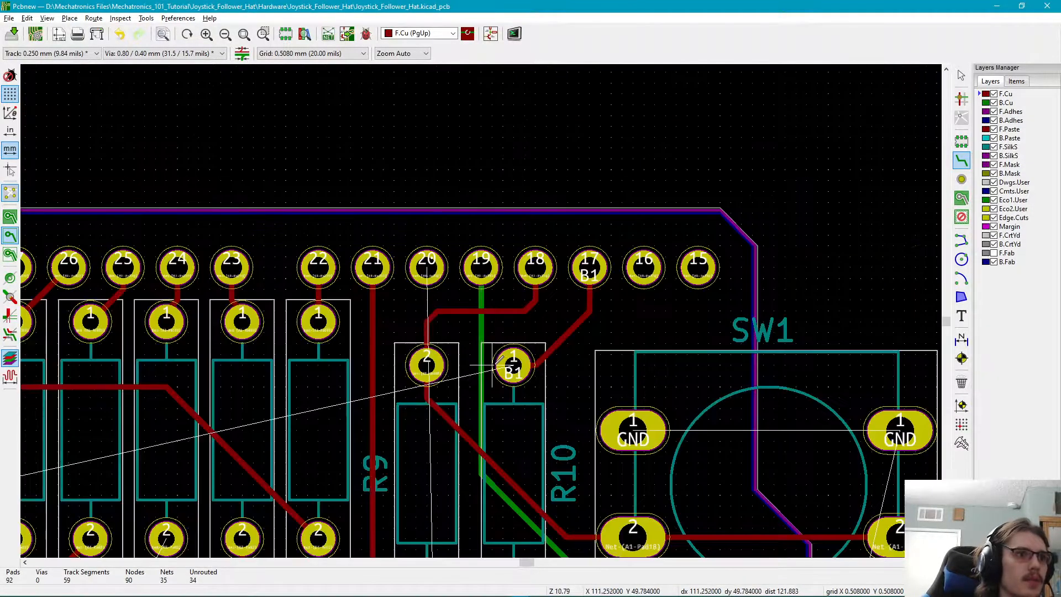
middle_drag(500, 357, 512, 326)
scroll(485, 303, up, 1)
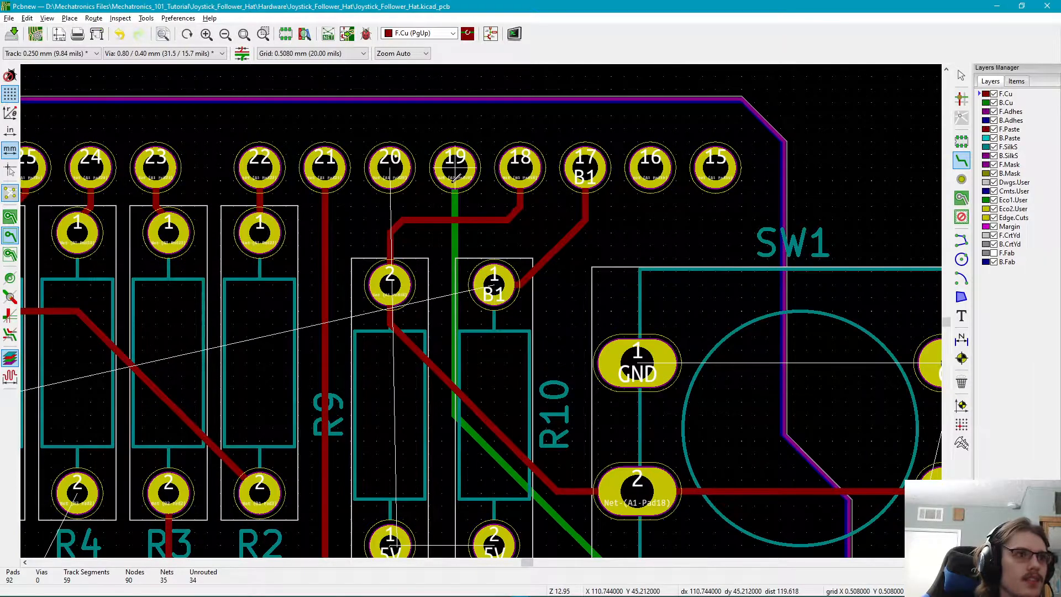
middle_drag(416, 324, 530, 281)
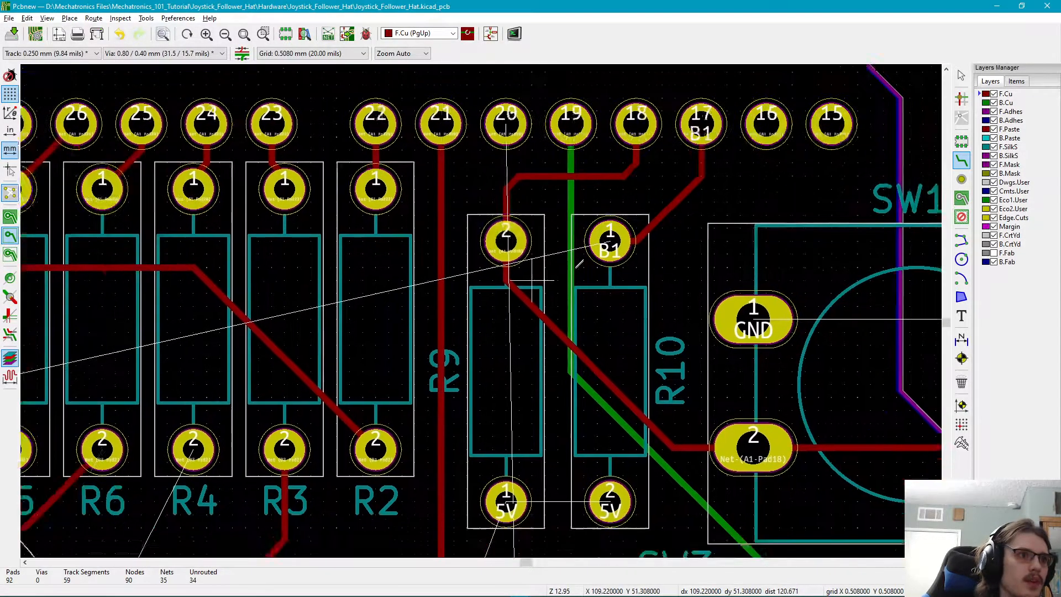
middle_drag(94, 349, 478, 293)
middle_drag(231, 358, 619, 343)
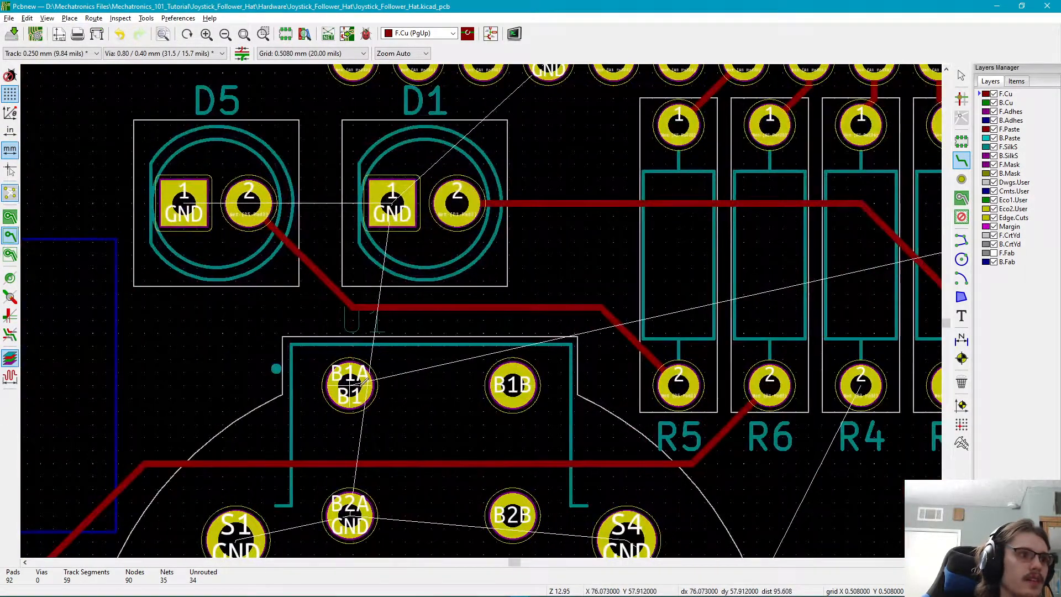
middle_drag(829, 238, 333, 380)
middle_drag(653, 380, 492, 418)
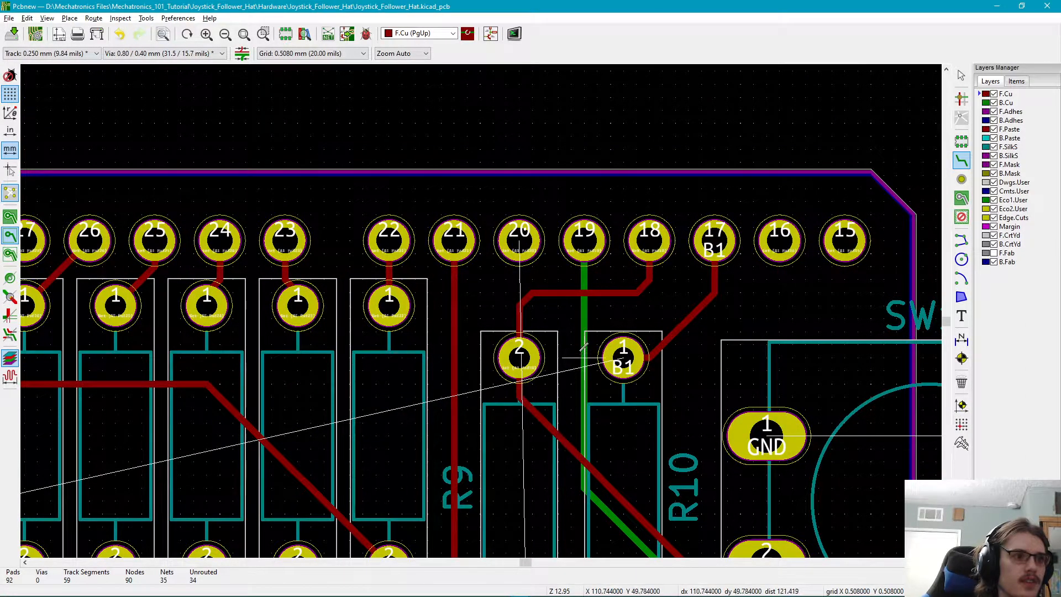
scroll(519, 396, up, 1)
scroll(497, 293, down, 3)
middle_drag(160, 338, 511, 356)
middle_drag(829, 263, 540, 303)
scroll(539, 303, up, 4)
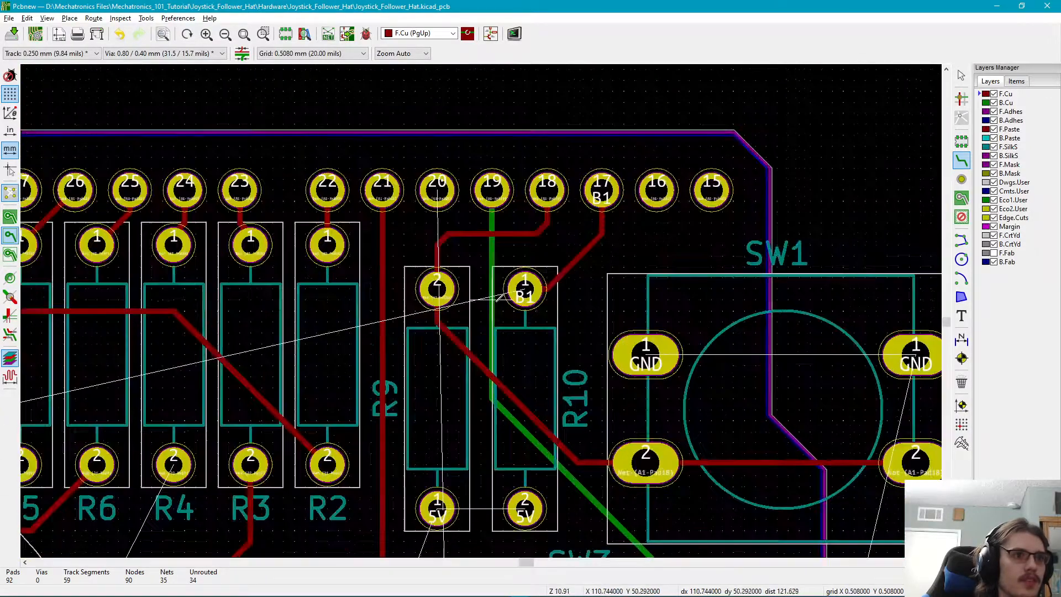
- Delete the old green back-copper track running from header pin 19
key(Escape)
click(480, 219)
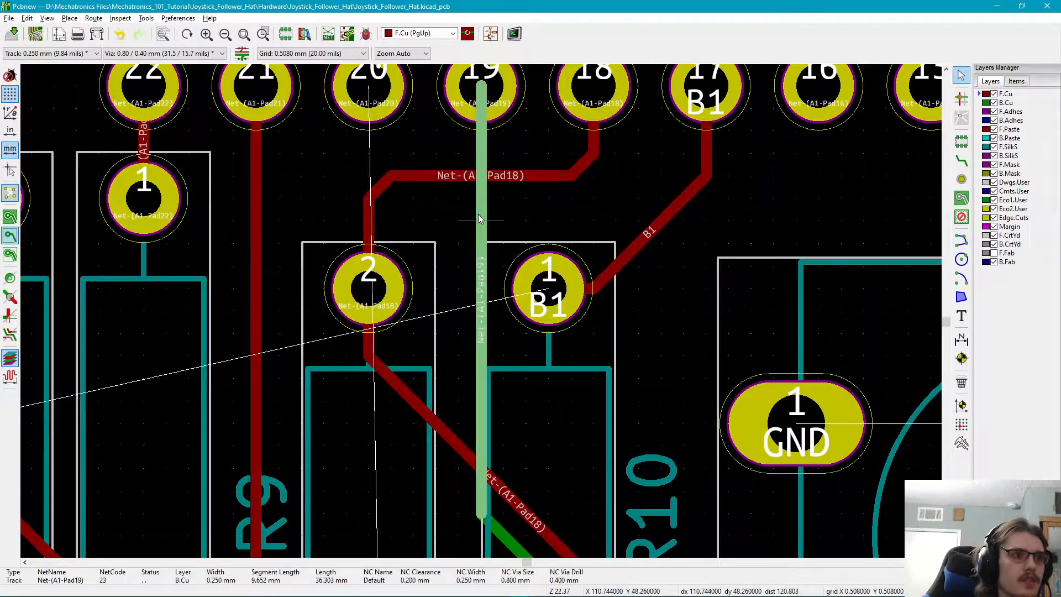
key(Escape)
scroll(443, 325, down, 2)
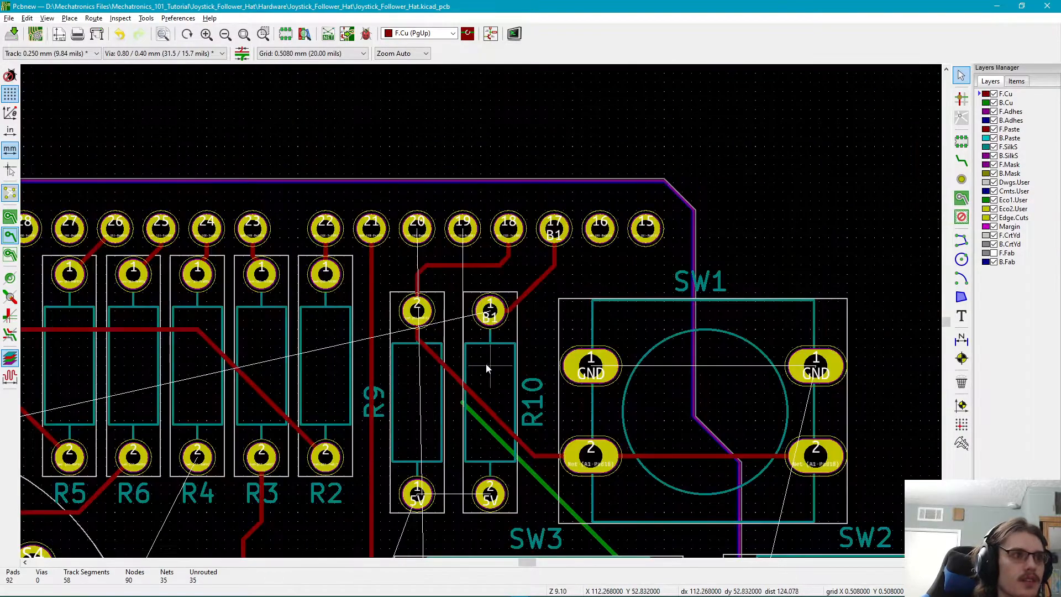
middle_drag(486, 364, 484, 350)
click(528, 464)
key(Delete)
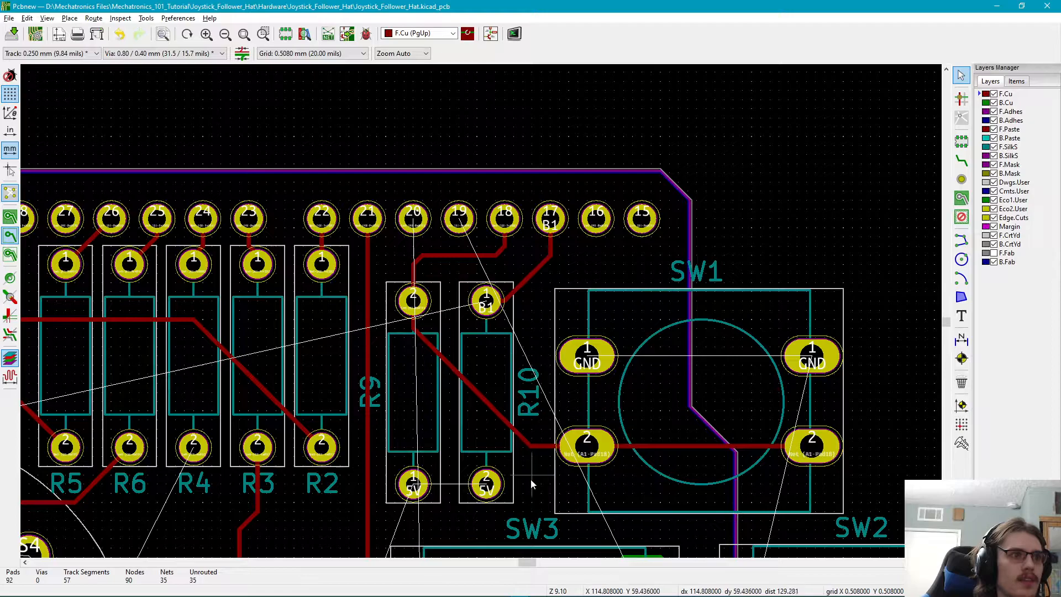
- Make B.Cu active and route a short vertical stub down from header pin 19
click(981, 104)
click(962, 159)
click(459, 219)
click(458, 255)
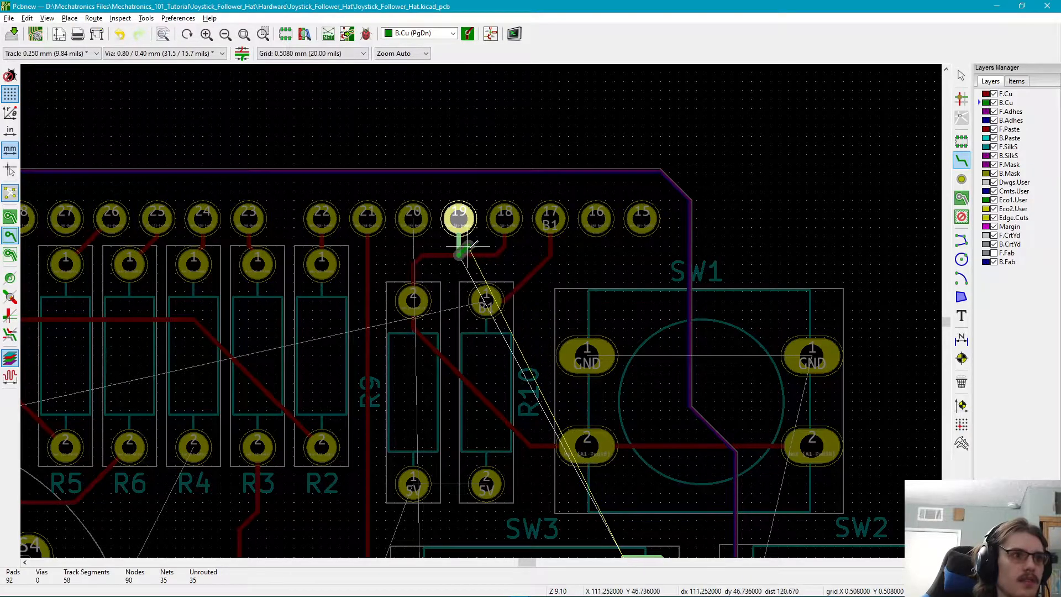
- Clear away the trial short segments below header pin 19
key(Escape)
key(Escape)
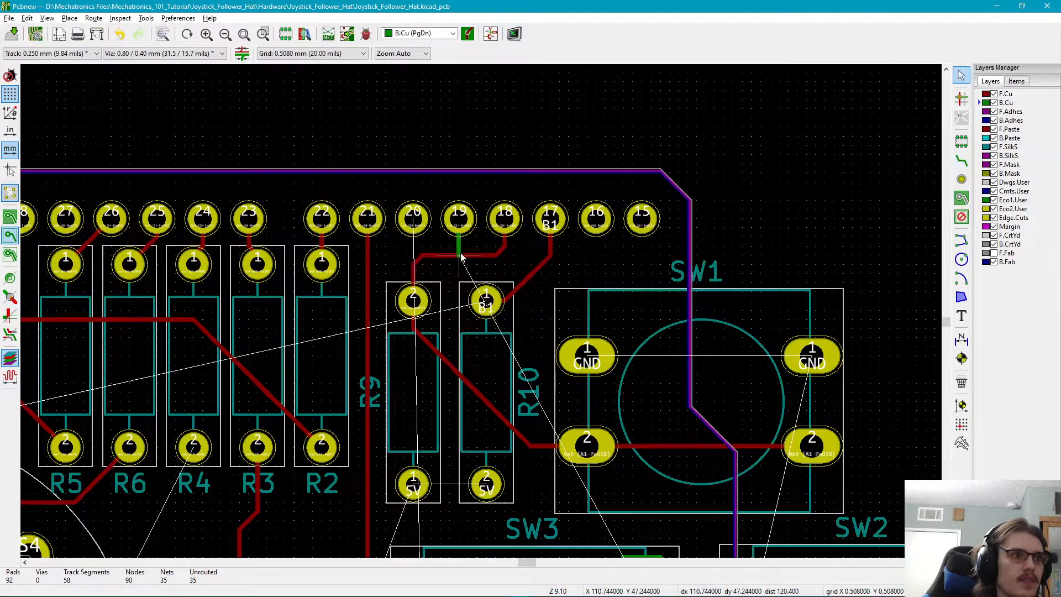
click(458, 252)
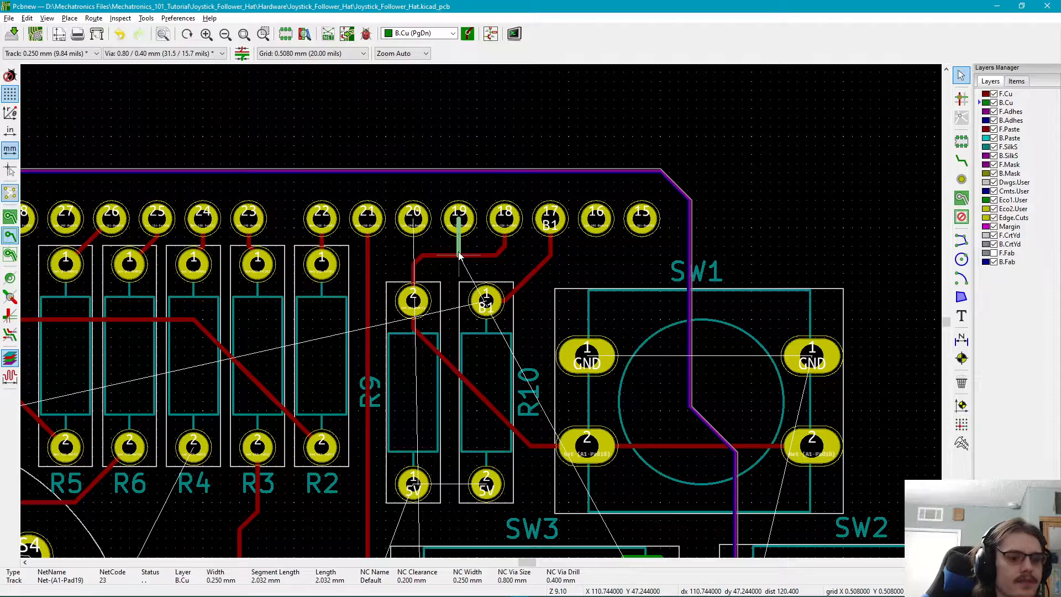
key(Delete)
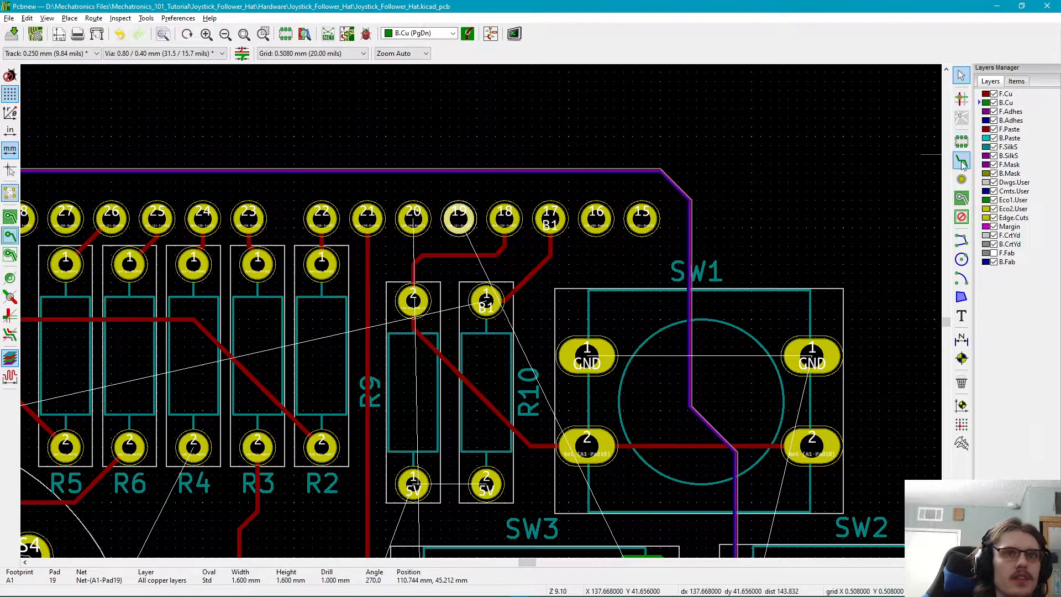
click(961, 160)
click(458, 218)
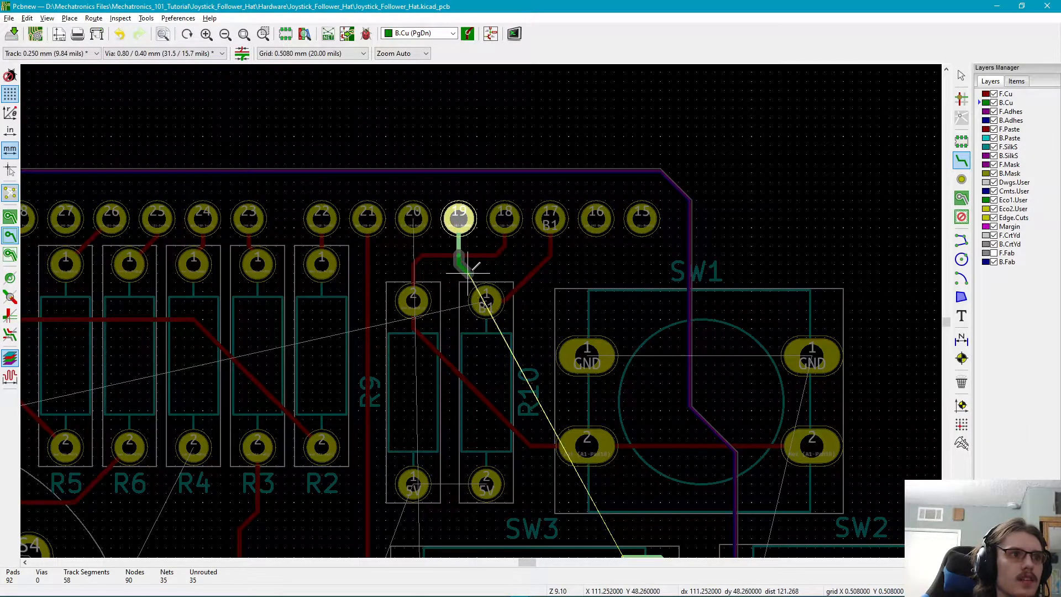
click(468, 270)
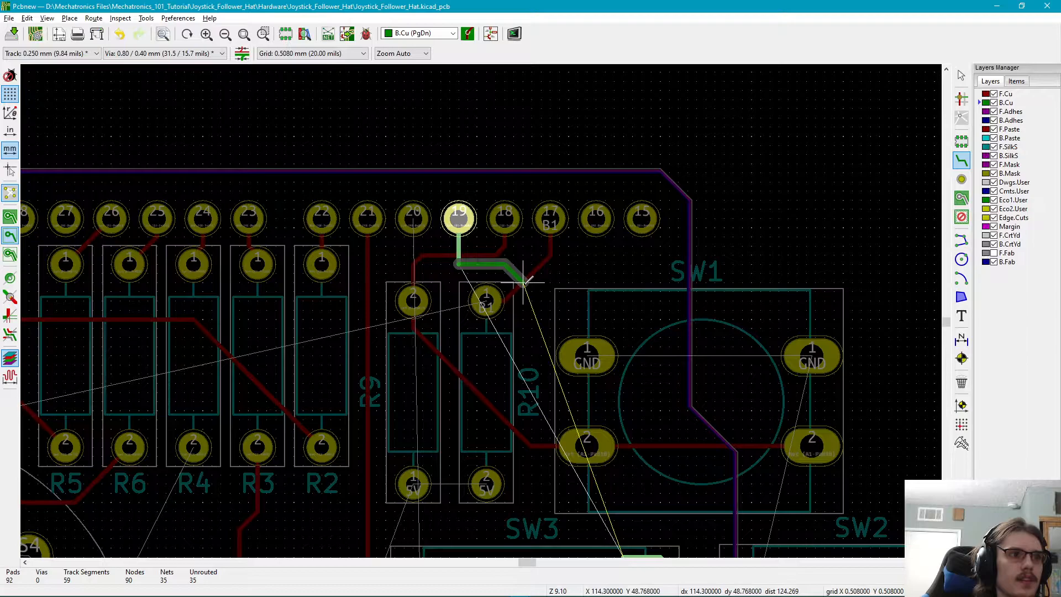
key(Escape)
key(Escape)
click(458, 260)
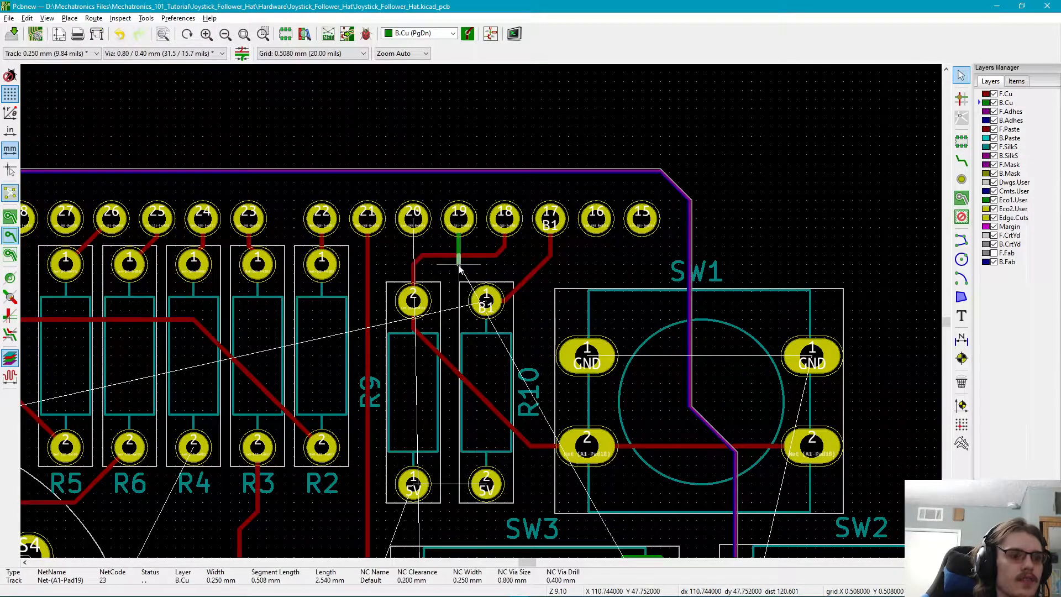
key(Delete)
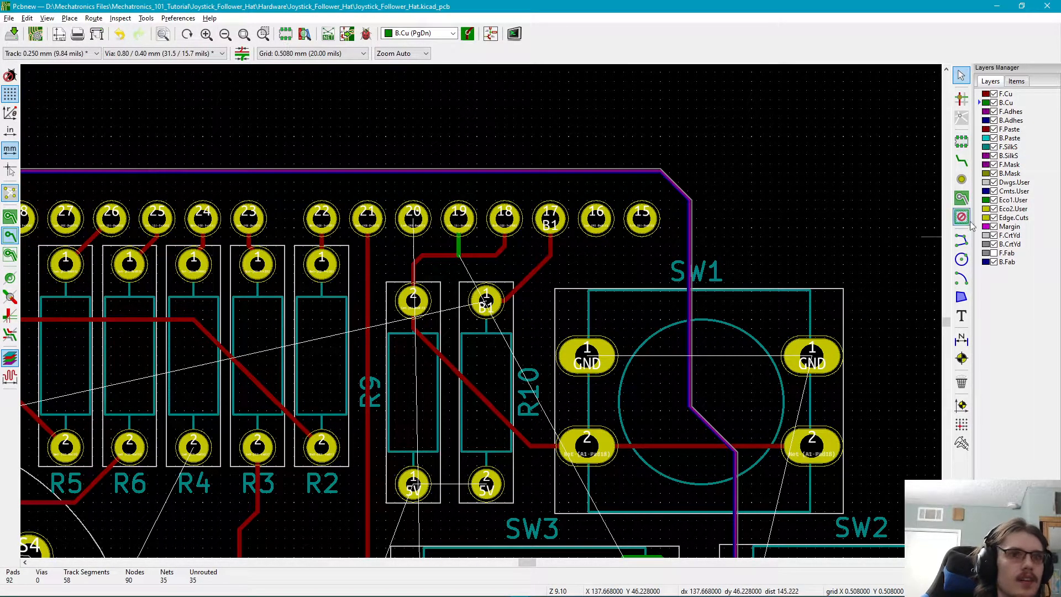
- Reroute pin 19 on B.Cu right, diagonally across SW1, and down to the SW3 track
click(962, 160)
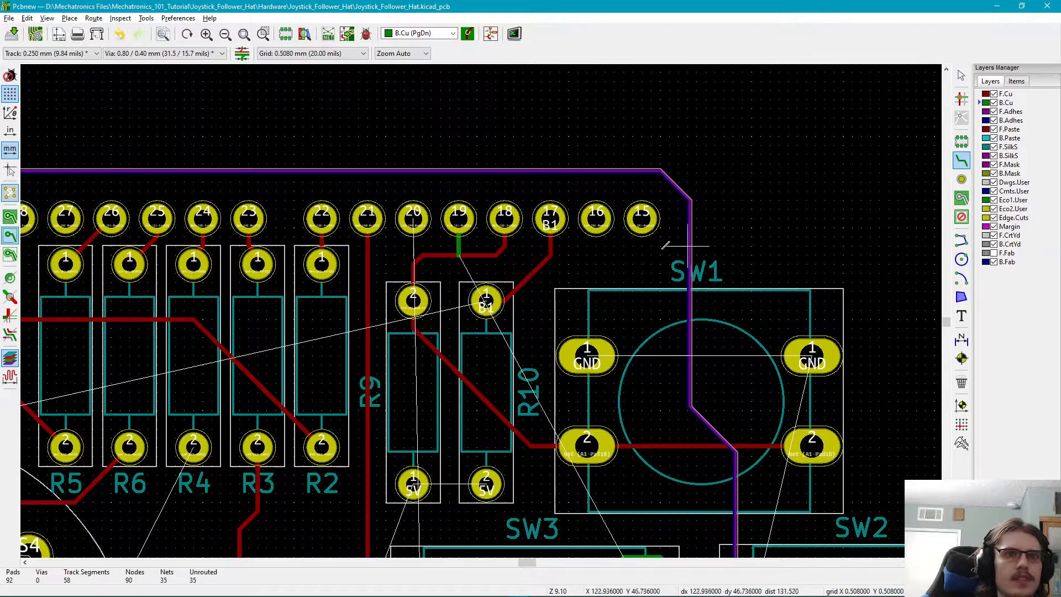
click(459, 253)
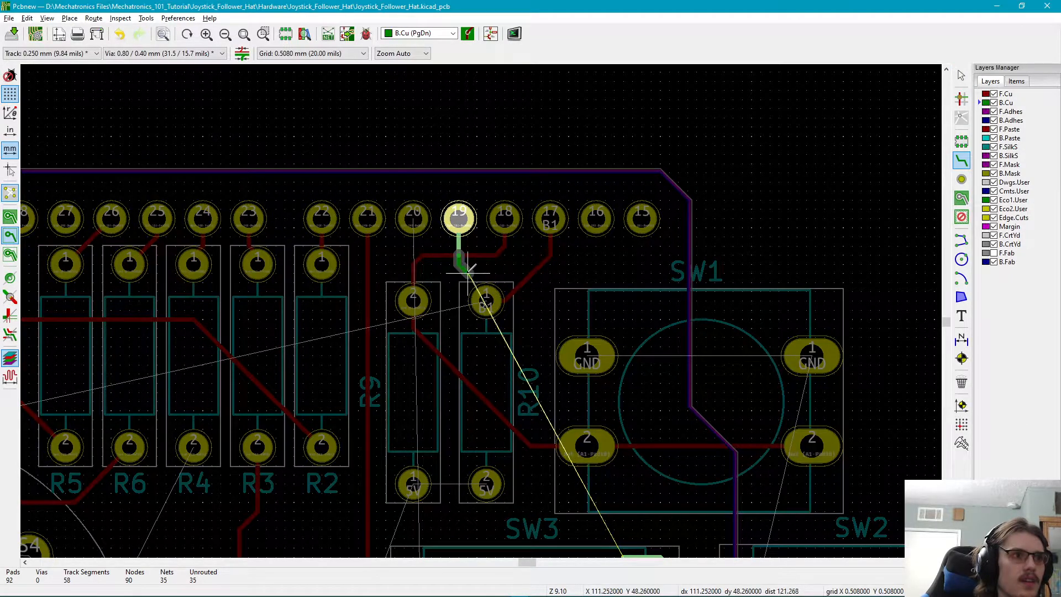
click(469, 265)
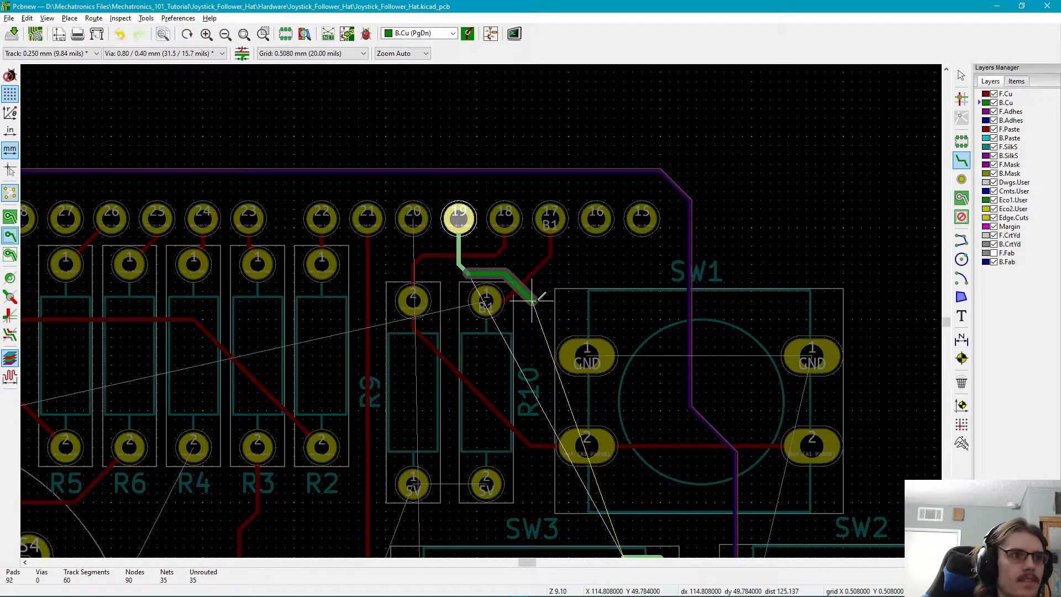
click(533, 296)
middle_drag(514, 237, 480, 173)
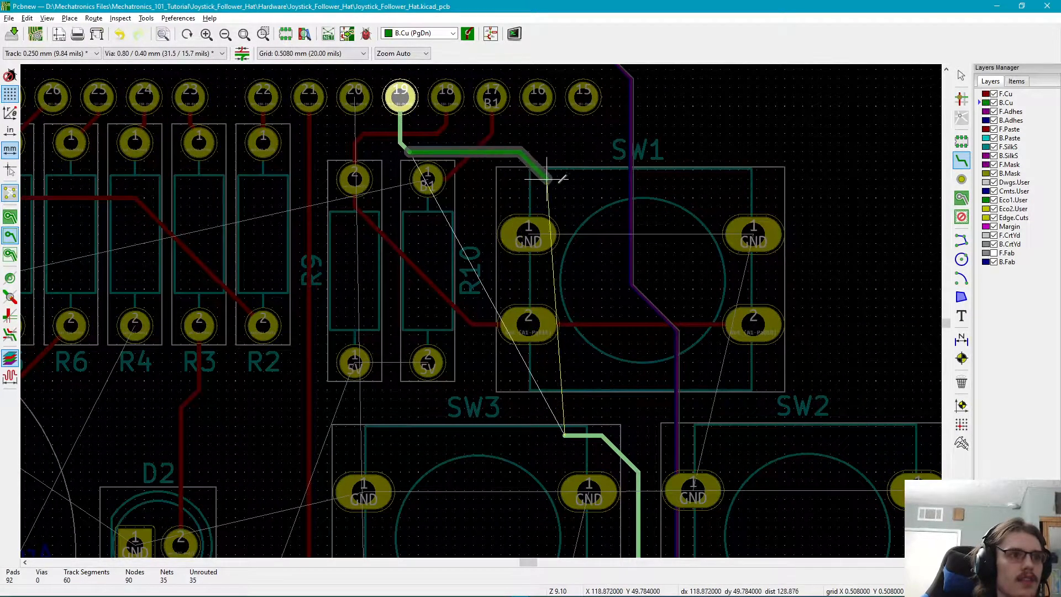
click(631, 225)
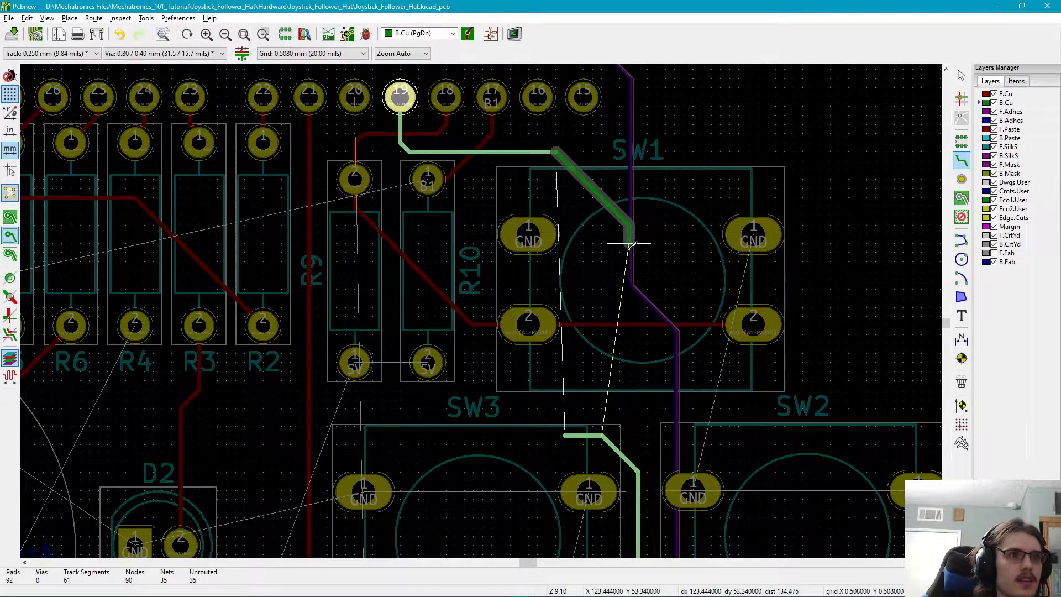
click(639, 469)
key(Escape)
key(Escape)
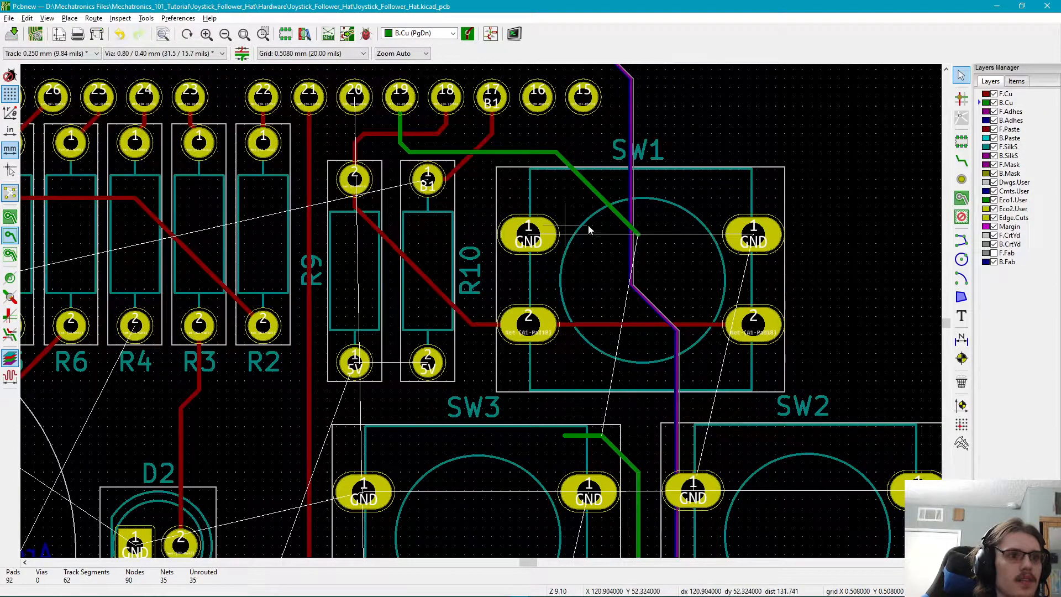
click(961, 162)
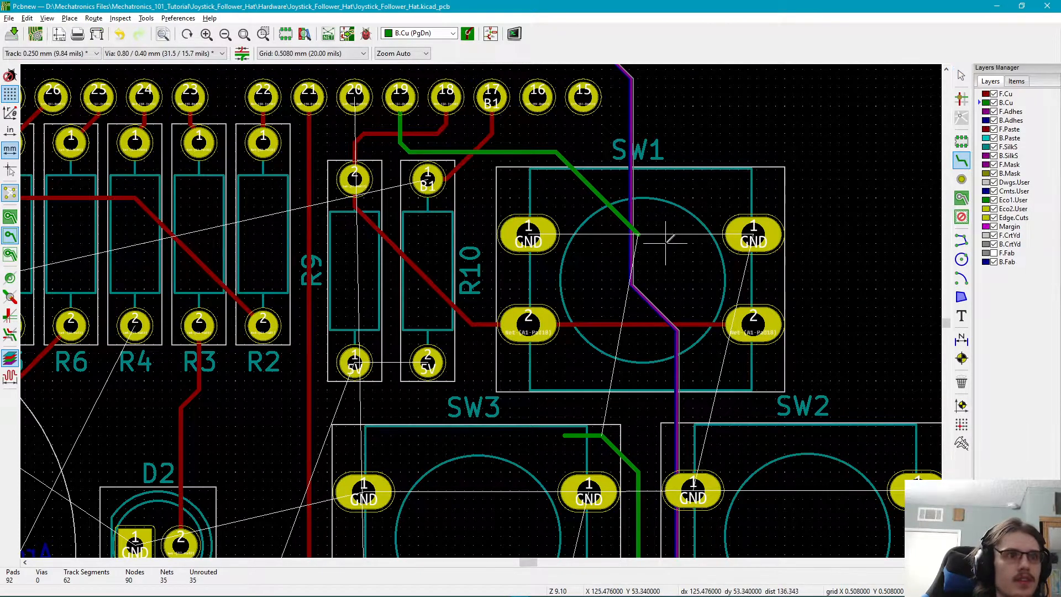
click(639, 233)
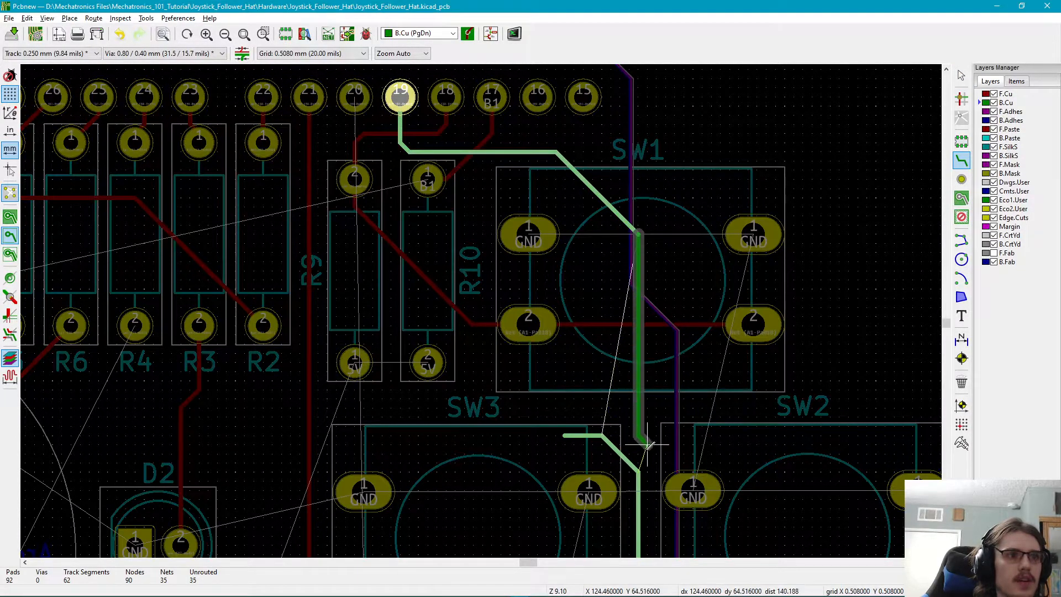
click(639, 470)
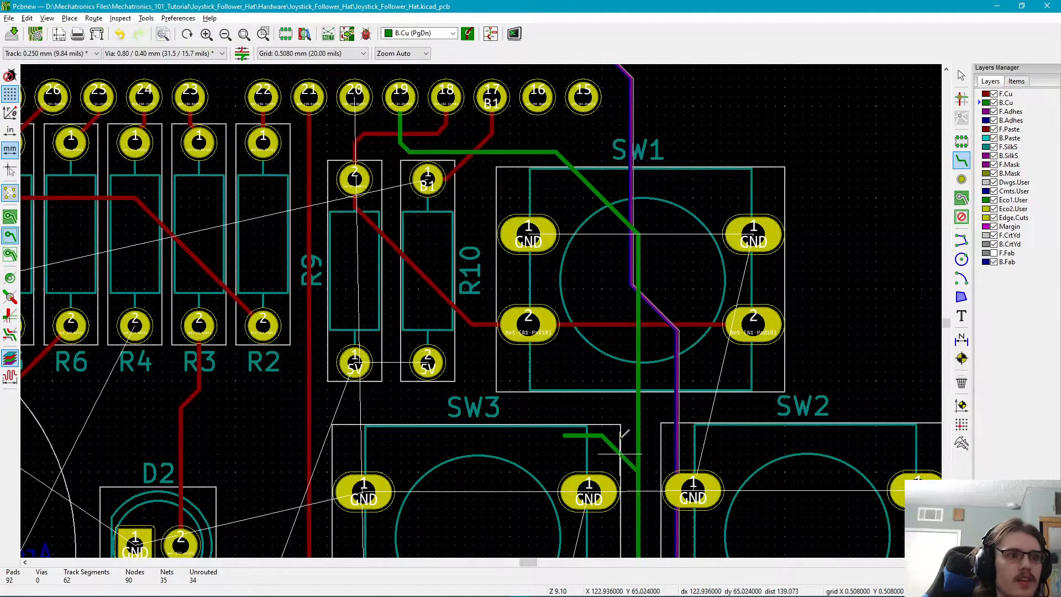
- Delete the leftover short horizontal and diagonal track stubs near SW3
key(Escape)
click(591, 440)
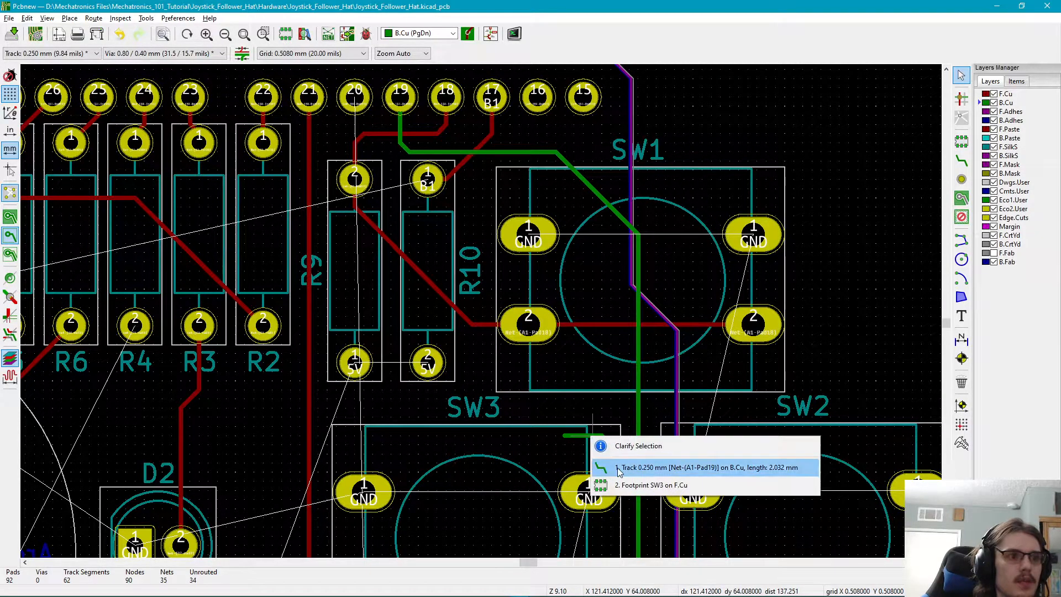
click(619, 467)
key(Delete)
click(612, 450)
click(652, 476)
key(Delete)
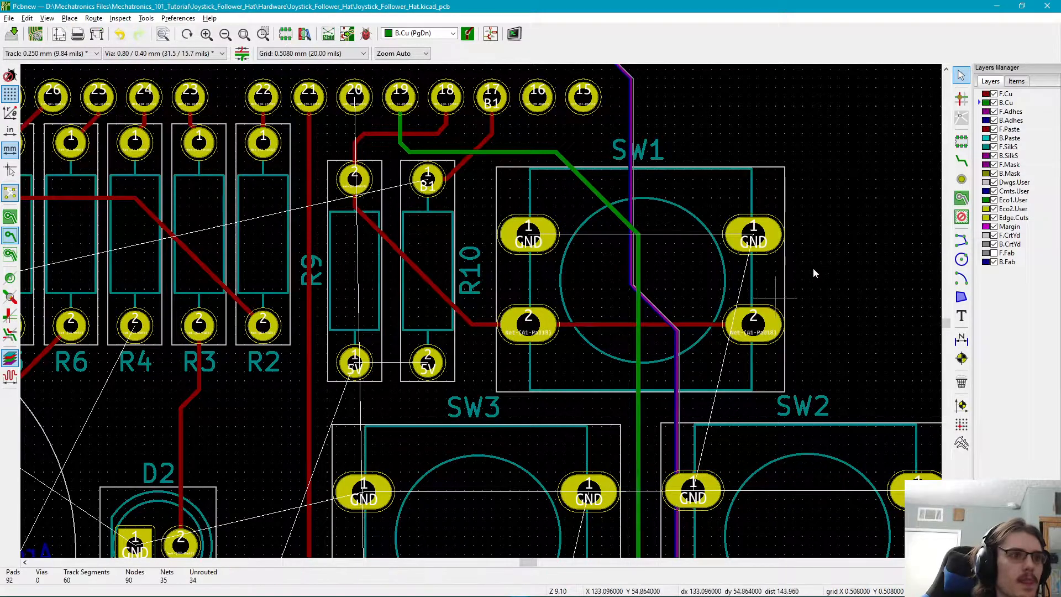
- Route a back-copper track from R10 pad 1 left to joystick pad B1A
middle_drag(526, 231, 688, 184)
middle_drag(587, 241, 621, 289)
click(962, 160)
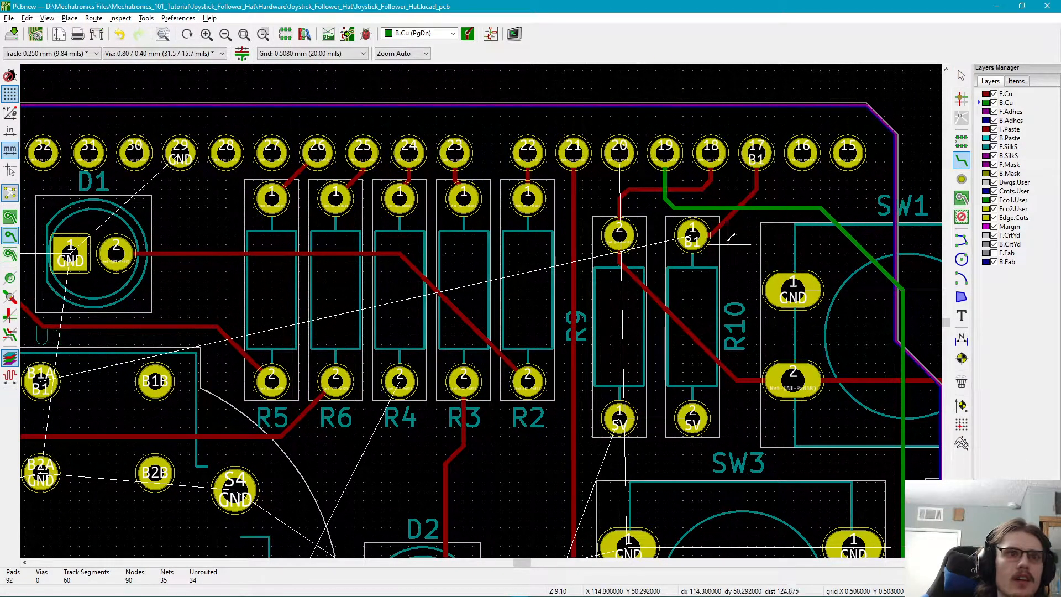
click(692, 235)
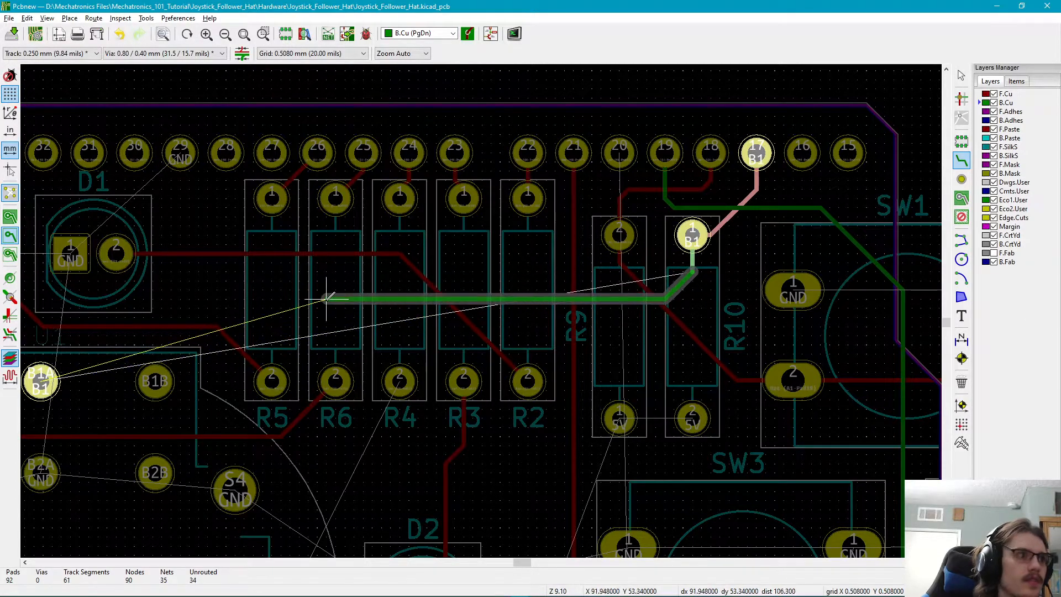
middle_drag(327, 298, 661, 281)
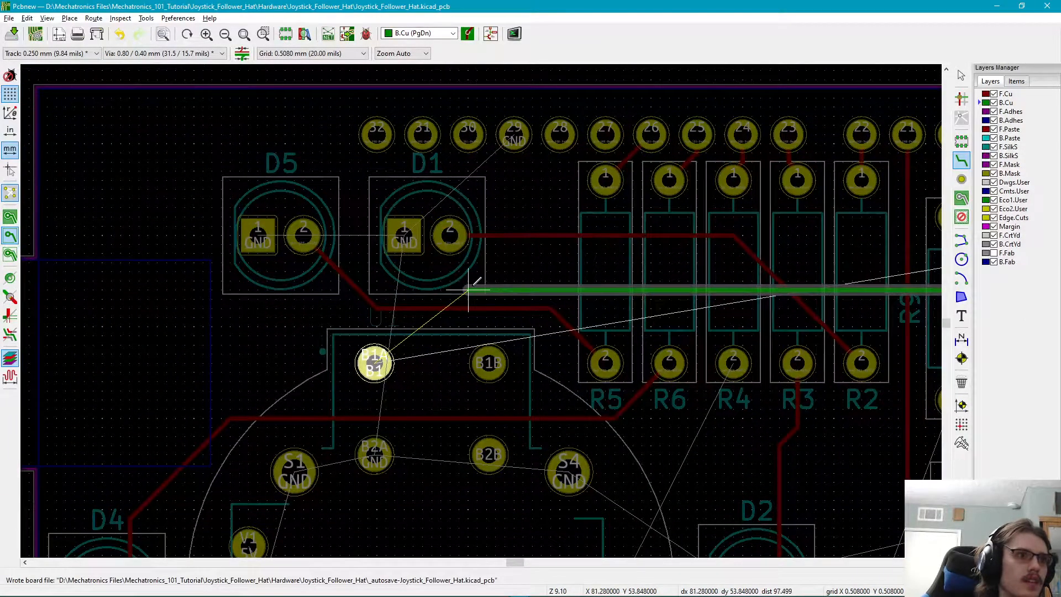
click(375, 360)
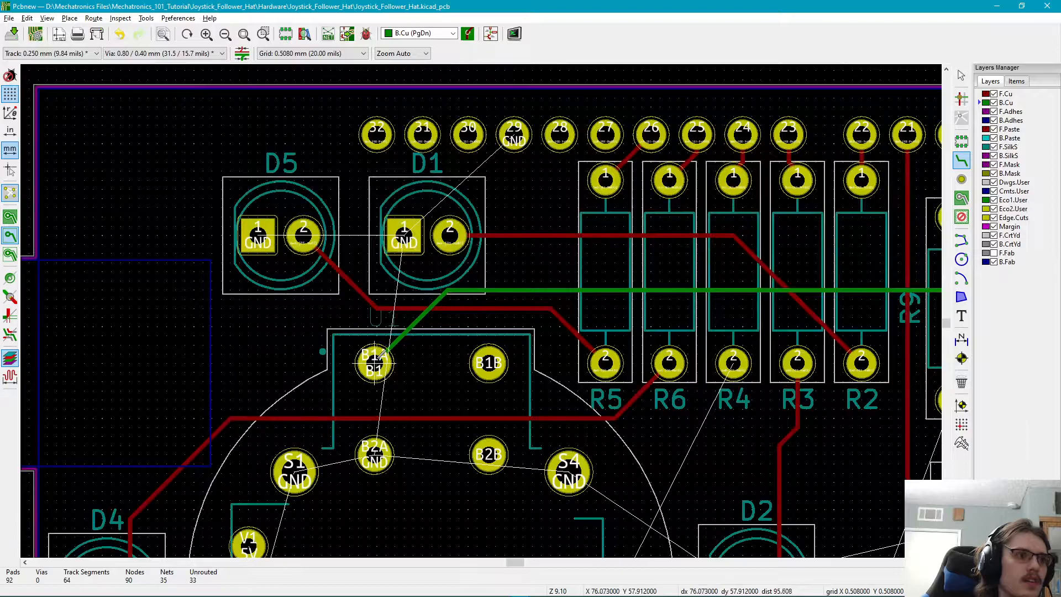
- Draw a short test track in empty space at the board's top-left, ending it via End Track
middle_drag(464, 300, 666, 333)
middle_drag(690, 281, 656, 293)
click(171, 192)
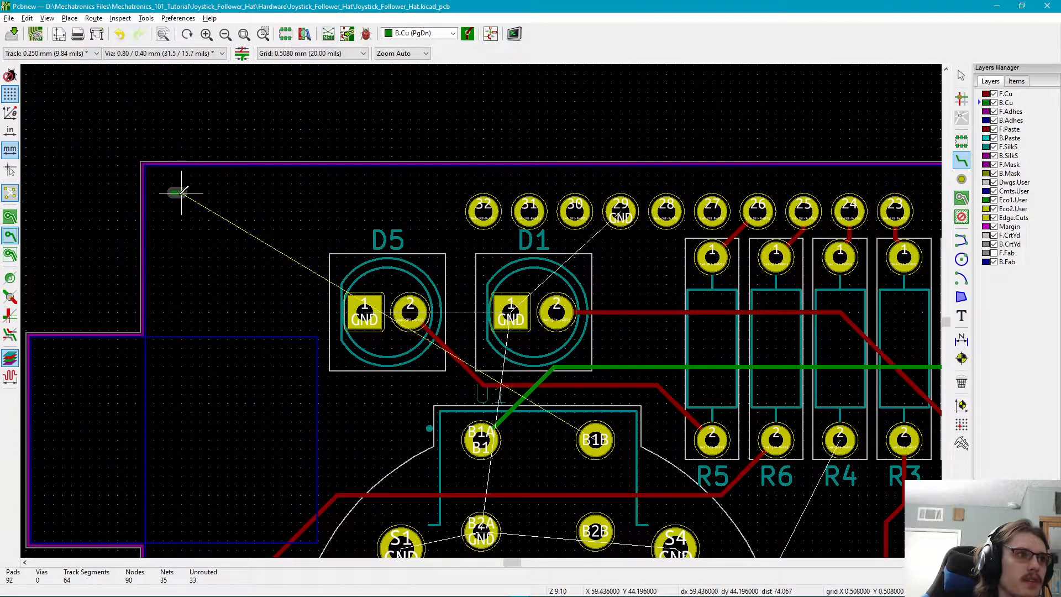
right_click(258, 193)
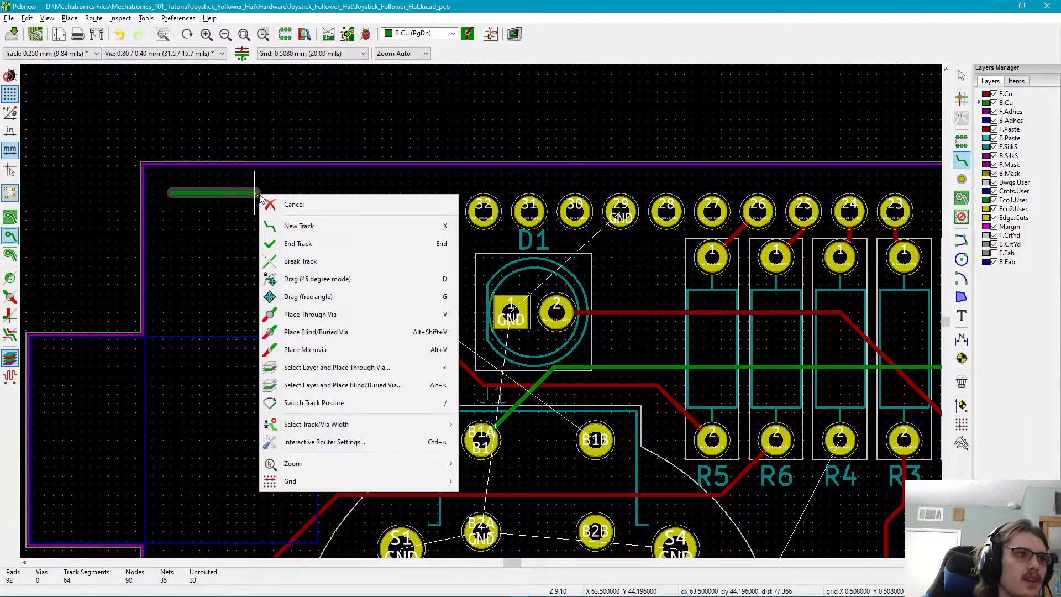
click(308, 245)
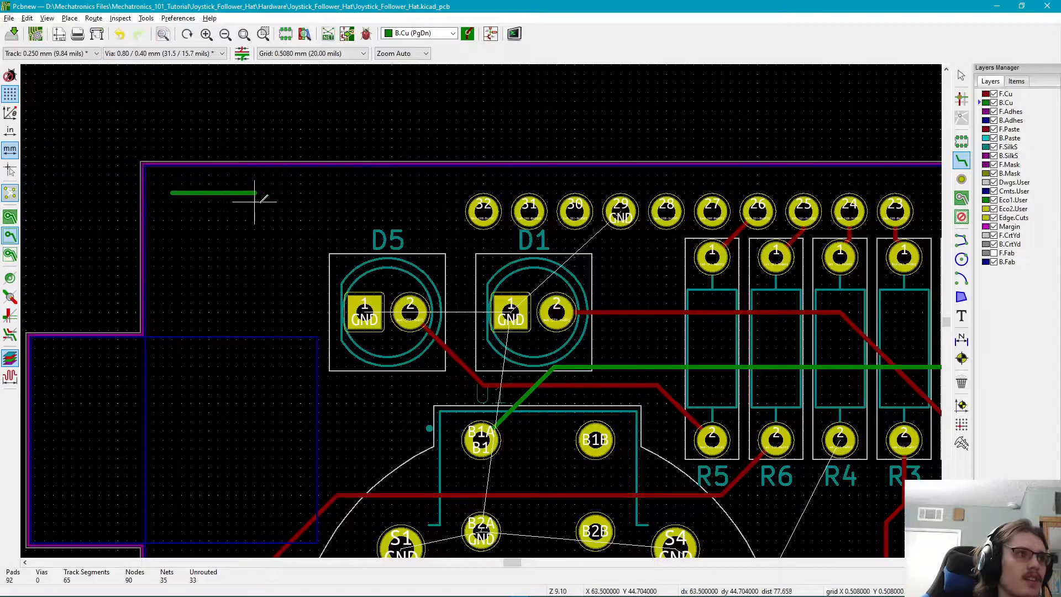
key(Escape)
click(238, 195)
- Delete the short test track, then look over the joystick, D5/D1 and resistor area
key(Delete)
middle_drag(421, 235, 526, 278)
middle_drag(572, 238, 525, 186)
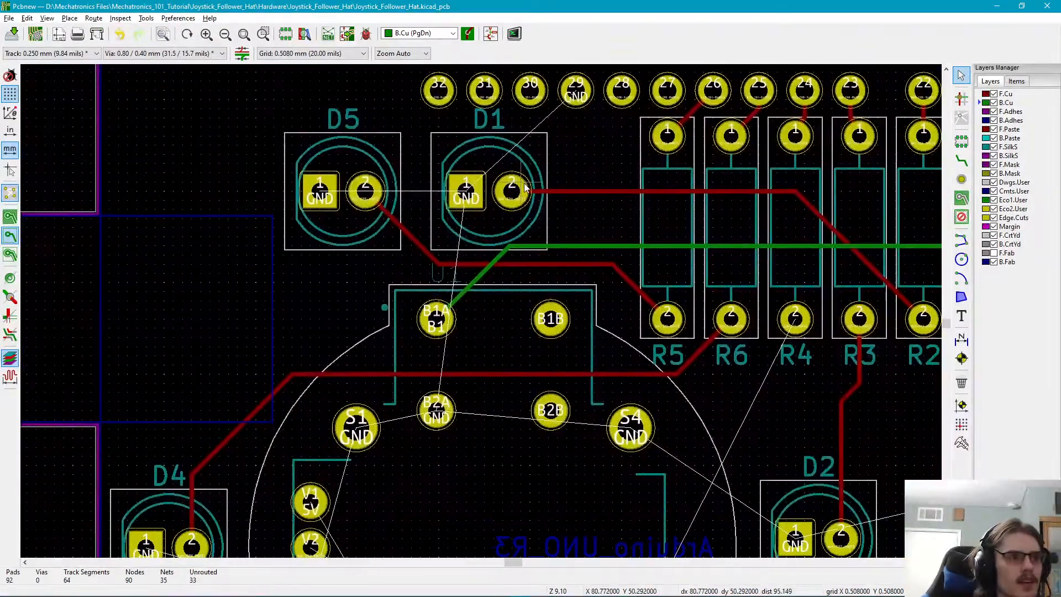
middle_drag(481, 309, 594, 297)
middle_drag(635, 413, 592, 228)
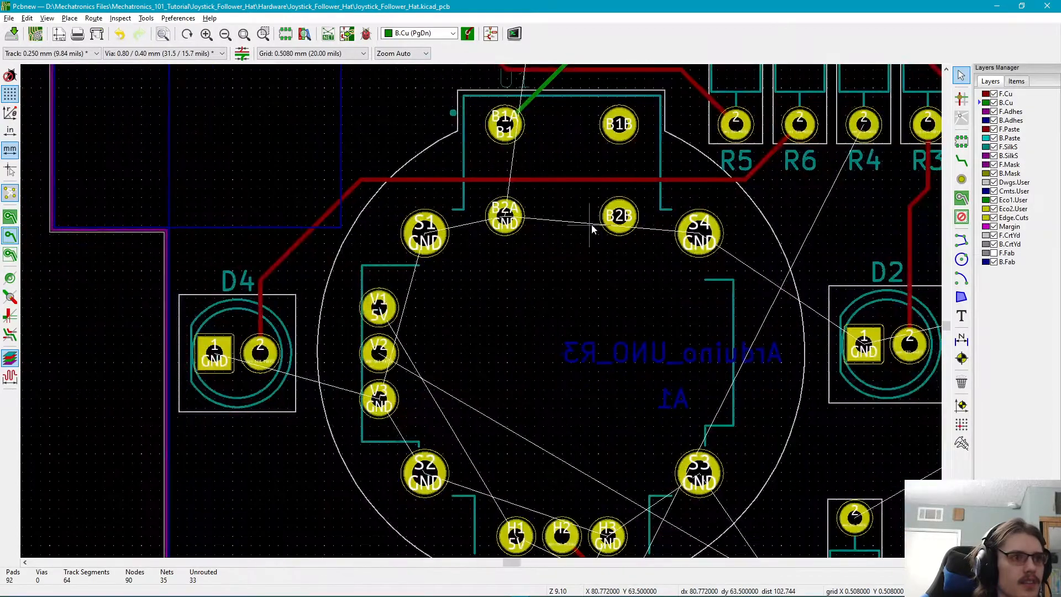
middle_drag(638, 405, 317, 167)
middle_drag(655, 352, 443, 231)
middle_drag(480, 381, 683, 415)
middle_drag(575, 325, 699, 338)
middle_drag(466, 212, 260, 208)
scroll(609, 210, down, 1)
middle_drag(483, 281, 408, 416)
middle_drag(368, 384, 565, 389)
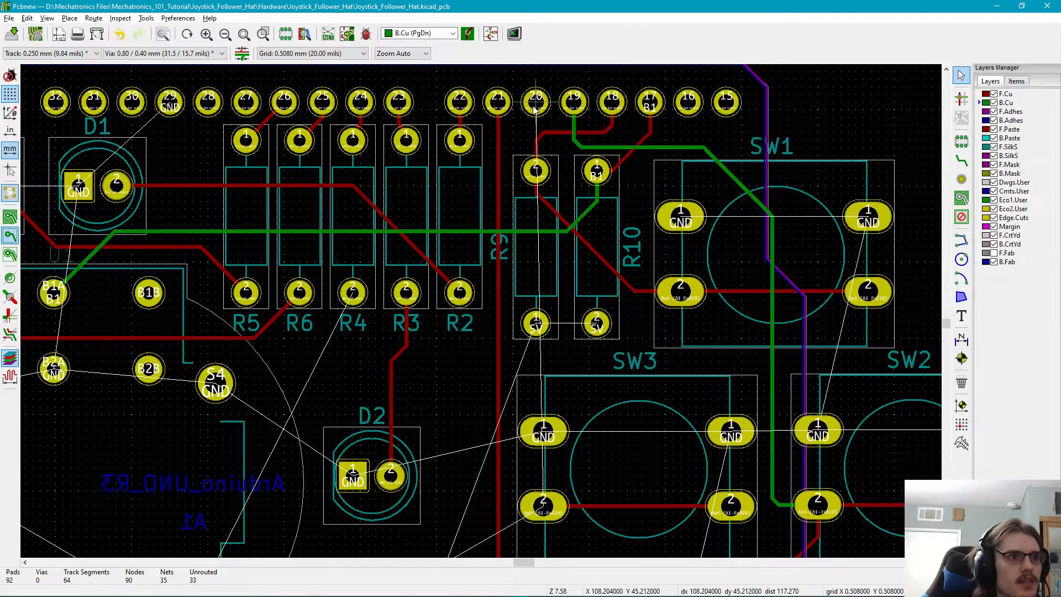
middle_drag(513, 473, 548, 320)
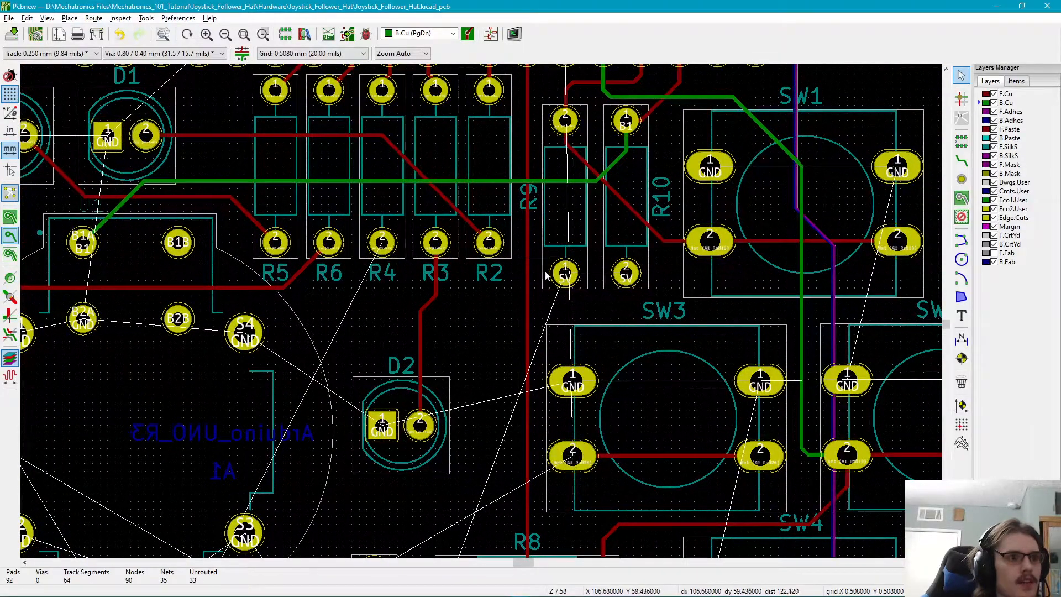
- Select the vertical front-copper track from header pad 21 and pick it up with M
click(529, 323)
scroll(529, 320, down, 3)
scroll(481, 311, up, 2)
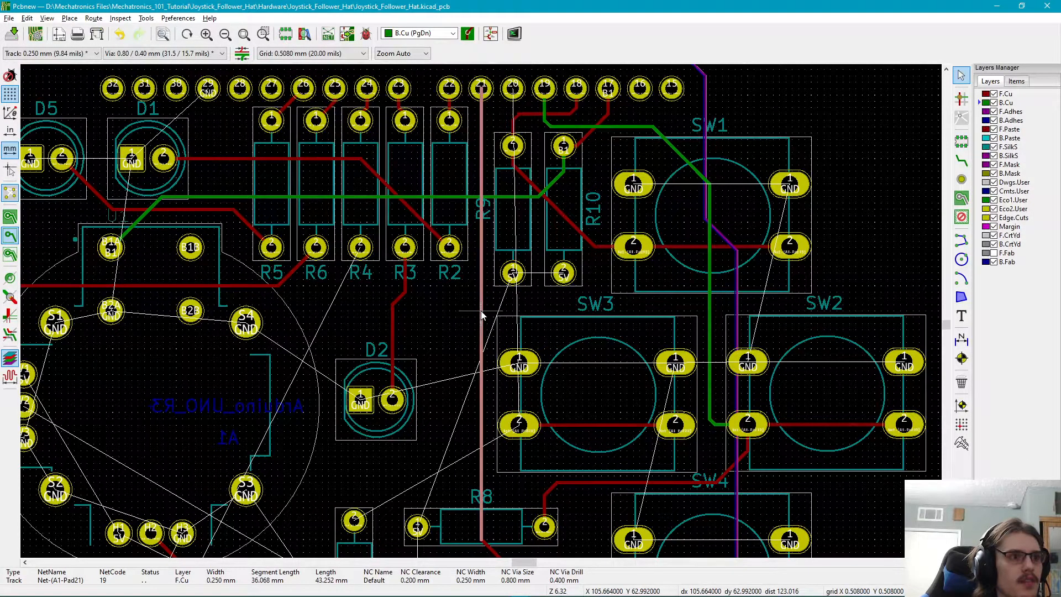
key(m)
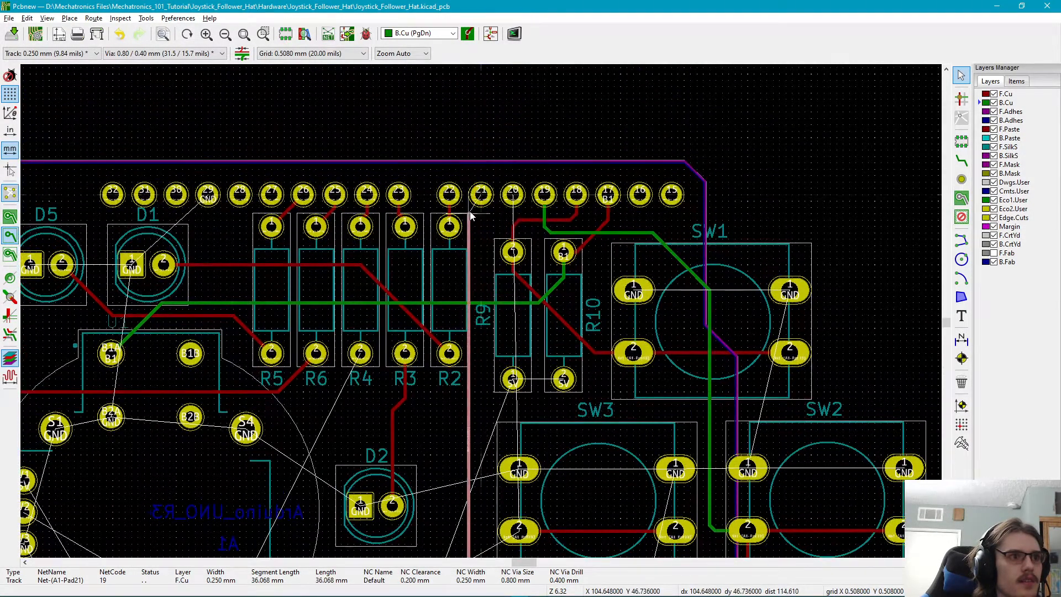
scroll(471, 216, down, 2)
scroll(482, 303, up, 3)
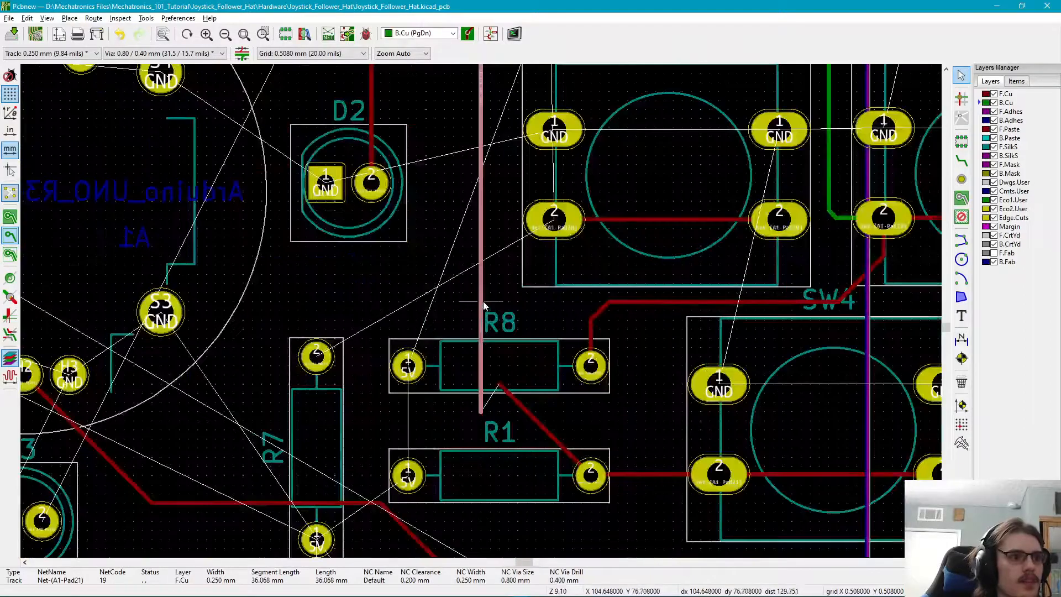
key(Delete)
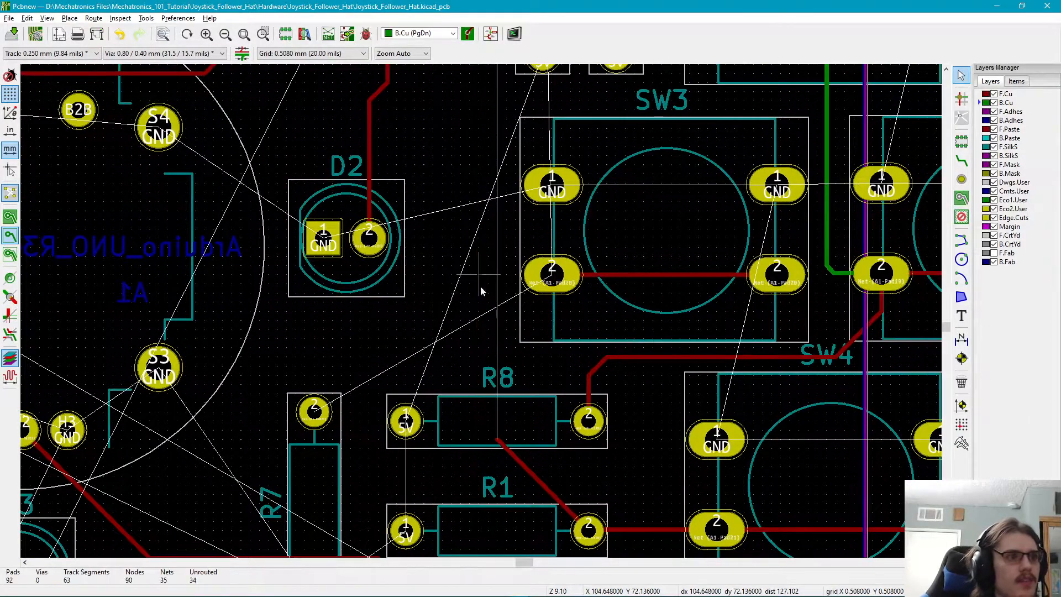
click(961, 161)
click(983, 95)
click(500, 439)
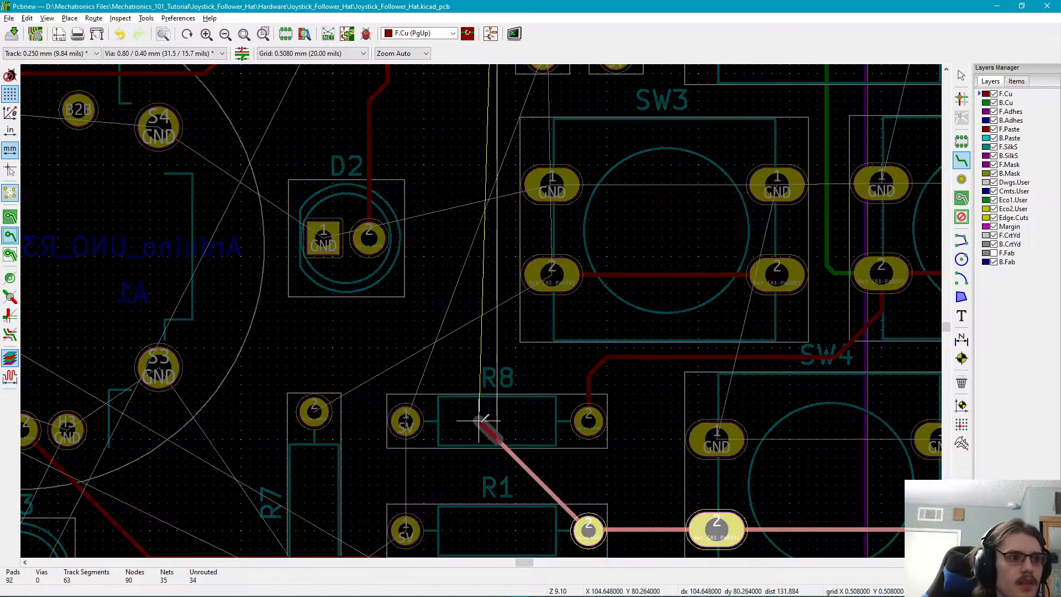
click(479, 420)
scroll(485, 415, up, 2)
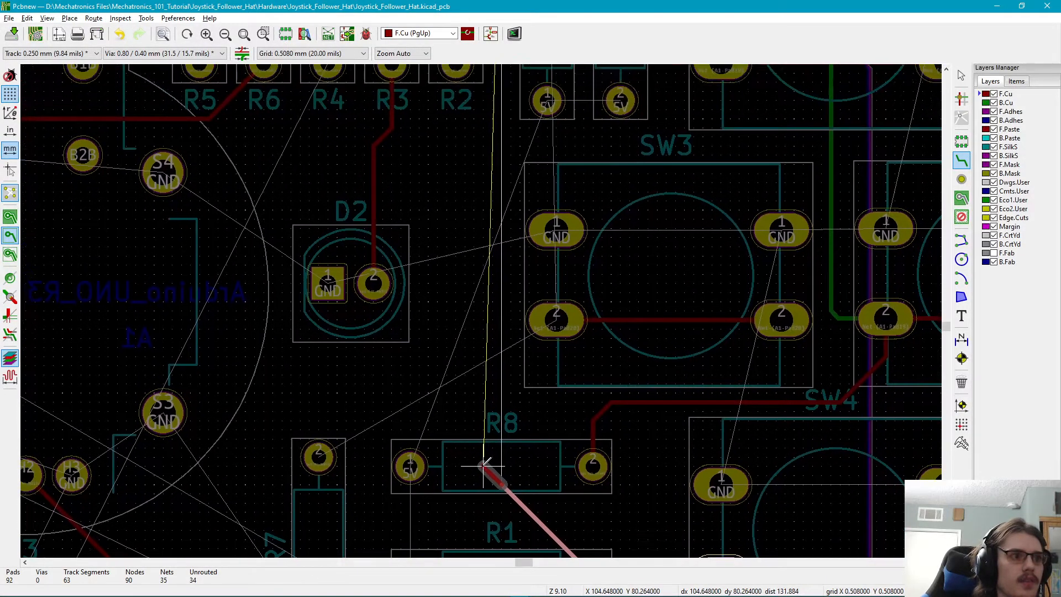
scroll(490, 221, up, 1)
scroll(490, 221, up, 4)
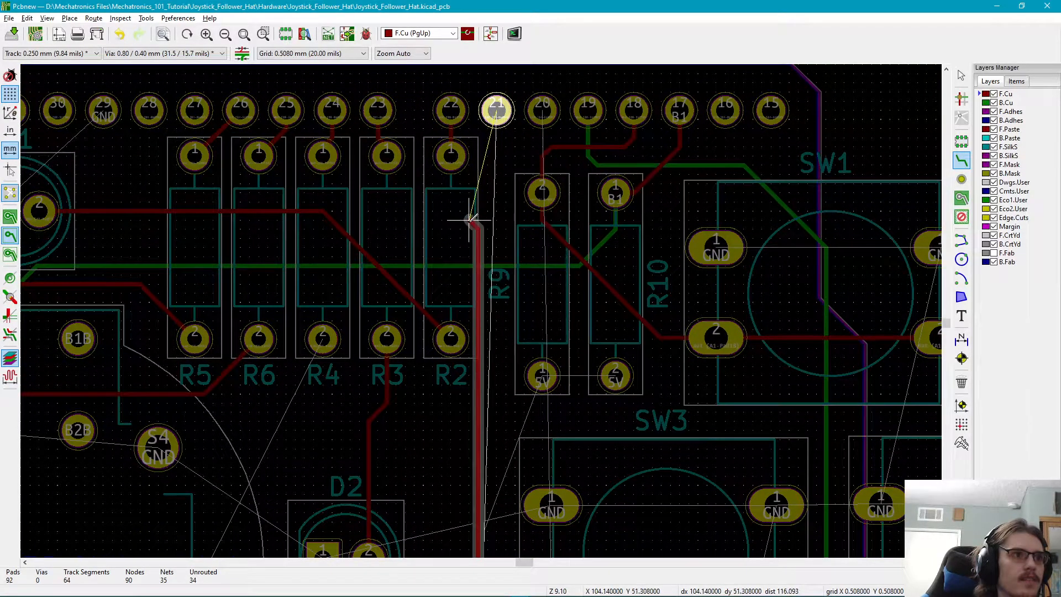
click(479, 172)
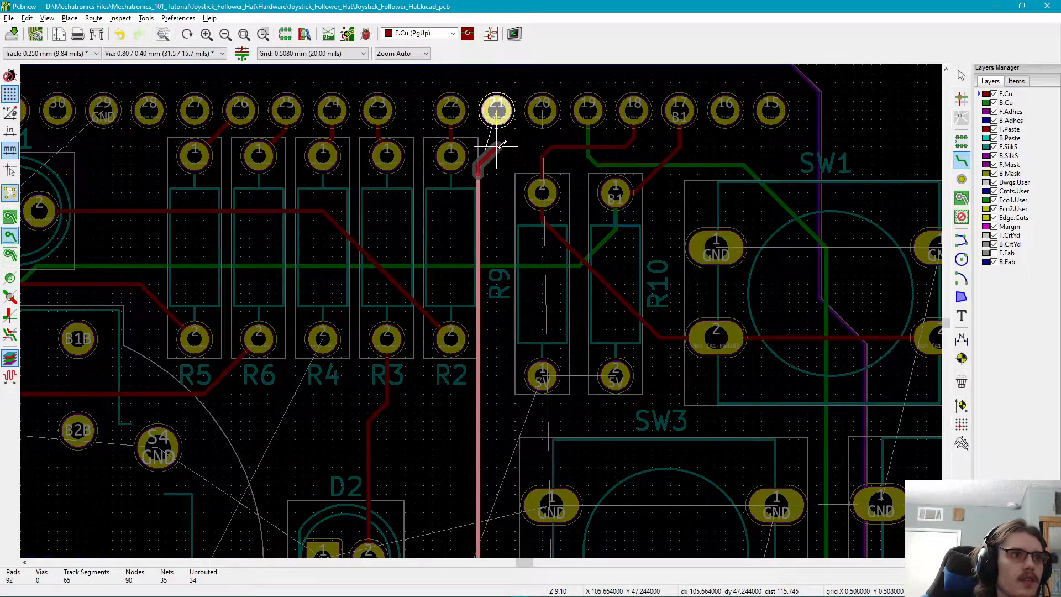
click(496, 111)
scroll(493, 183, down, 5)
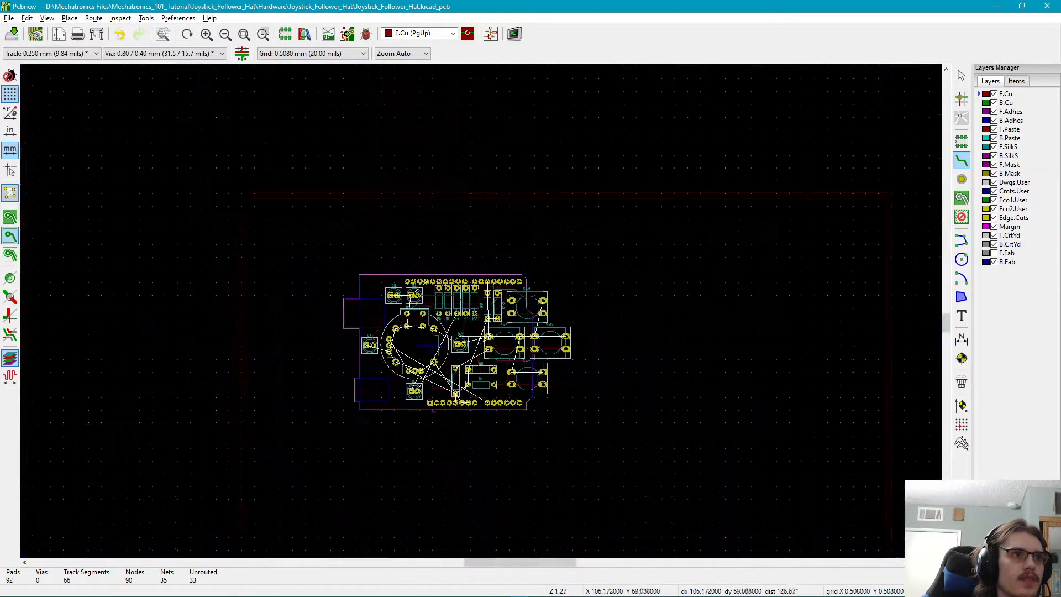
scroll(483, 310, up, 4)
scroll(479, 271, up, 1)
middle_drag(480, 287, 454, 161)
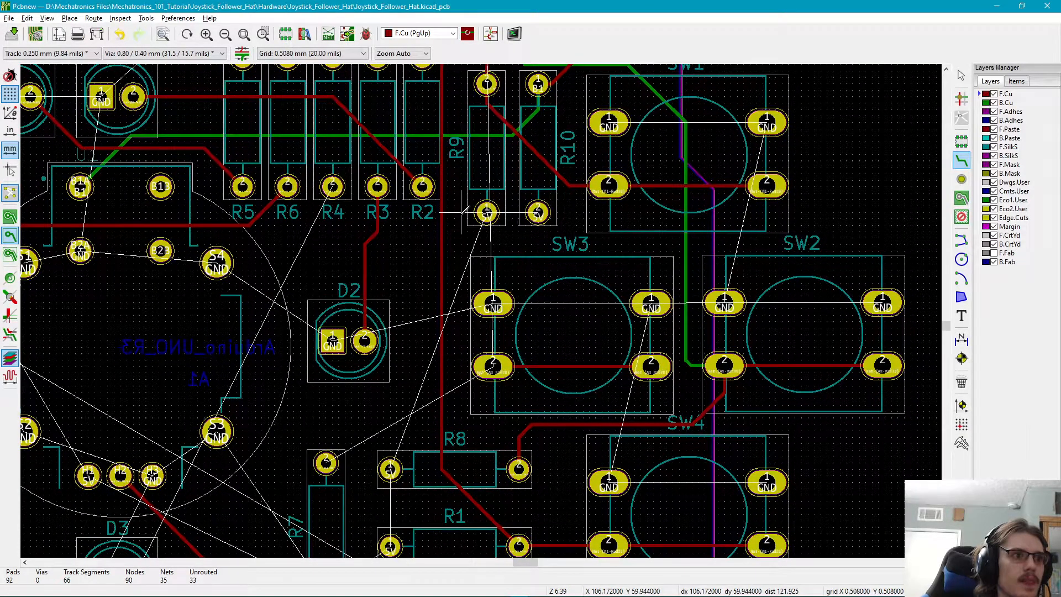
scroll(461, 211, up, 1)
click(503, 98)
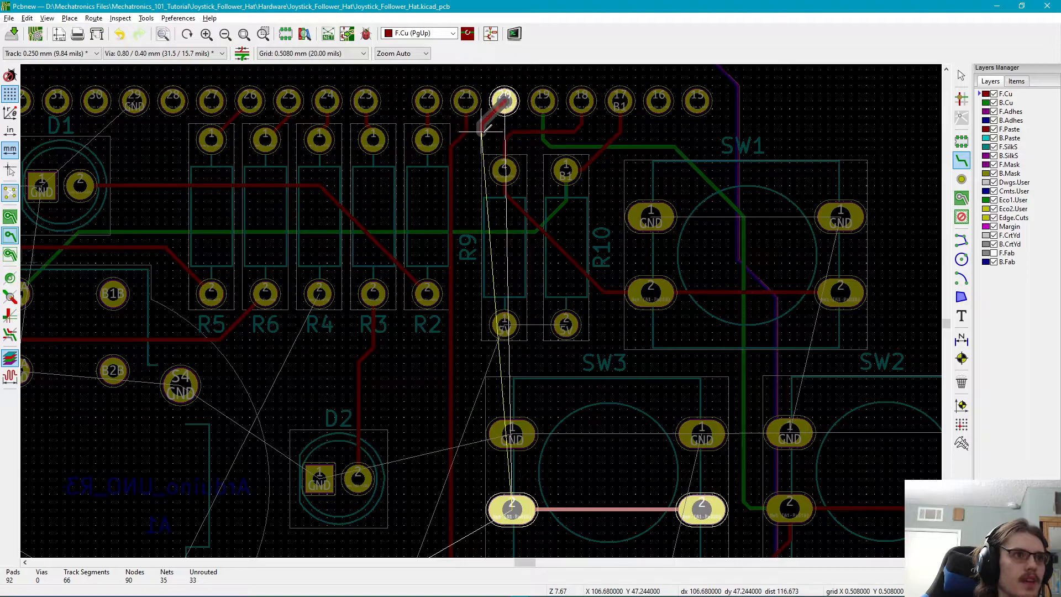
click(482, 154)
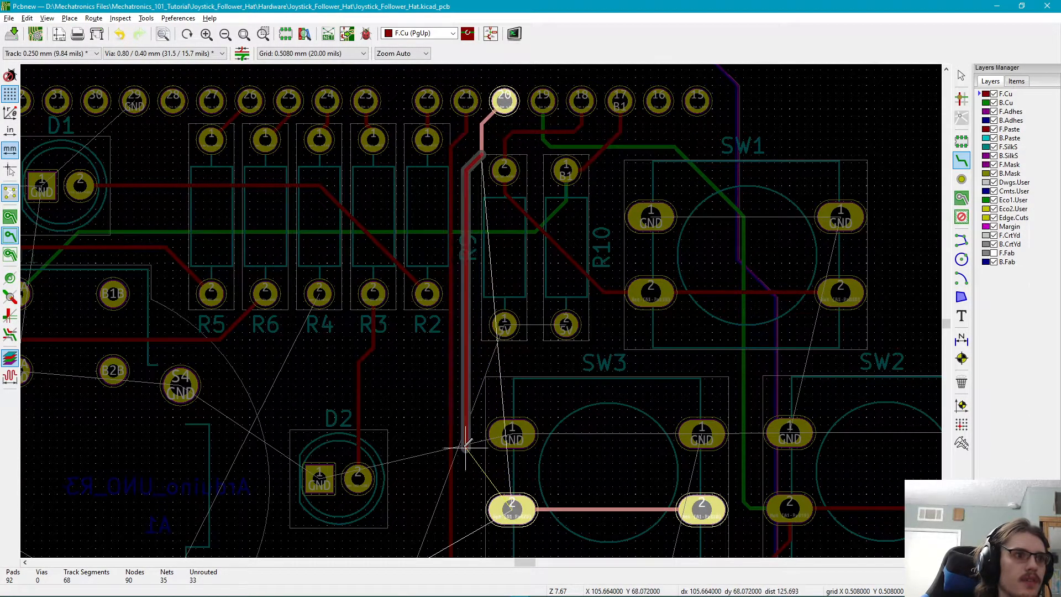
click(507, 506)
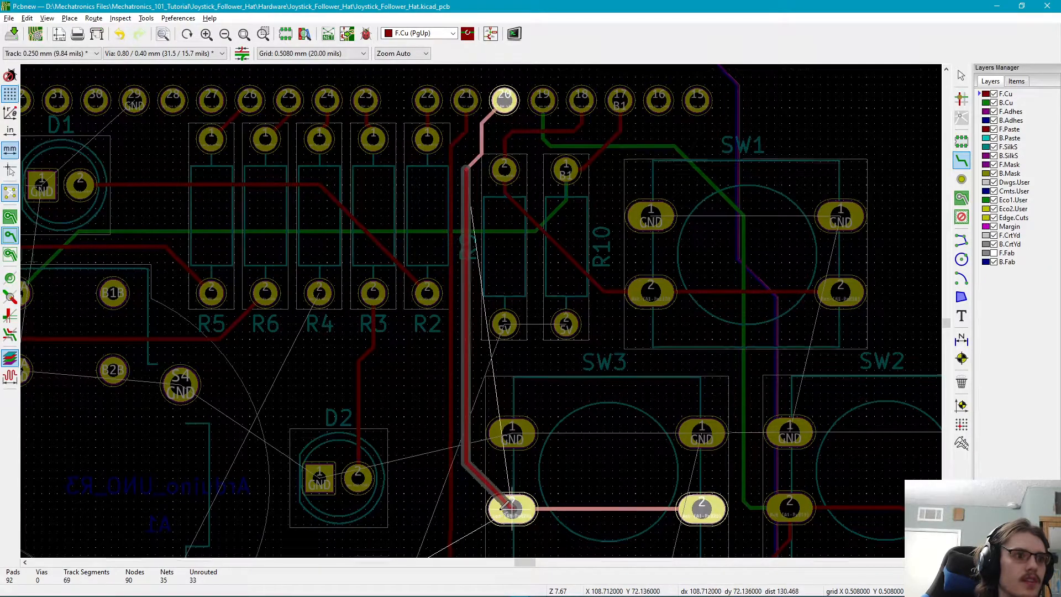
click(512, 502)
middle_drag(474, 379, 483, 421)
middle_drag(483, 341, 486, 330)
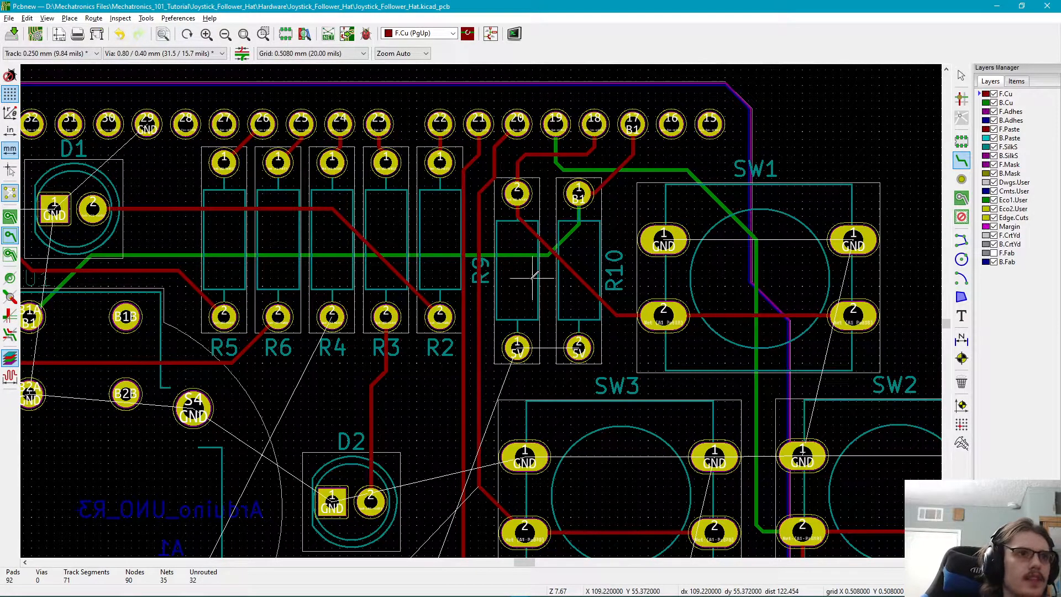
middle_drag(518, 415, 522, 199)
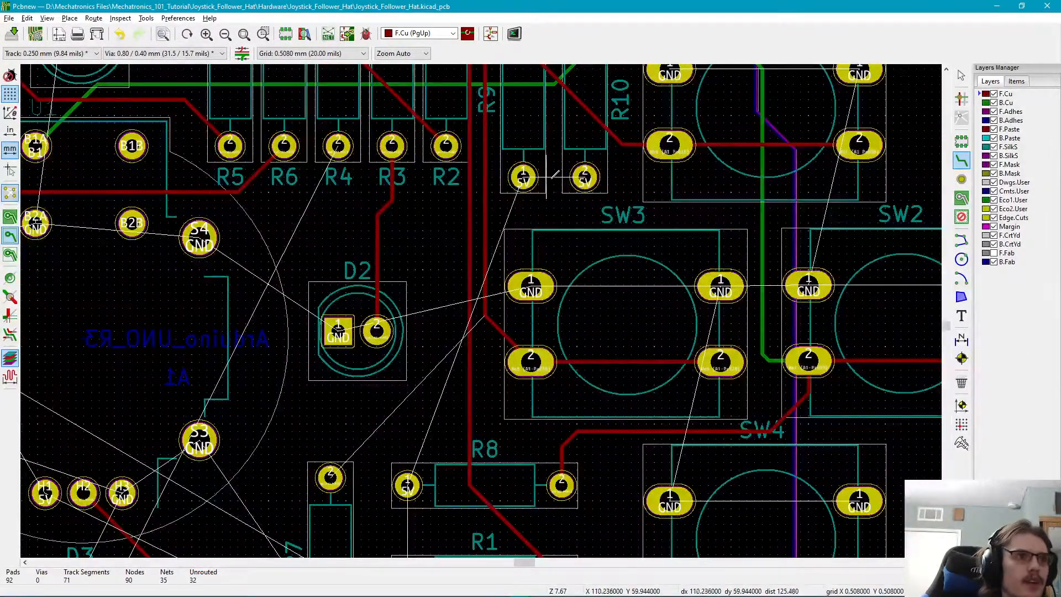
middle_drag(478, 331, 514, 298)
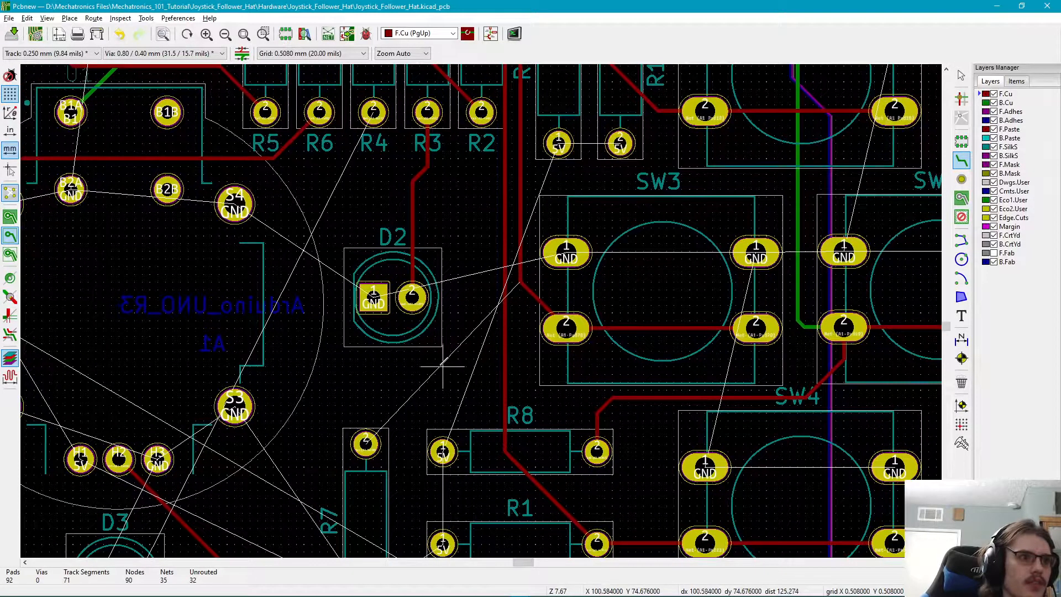
scroll(442, 365, up, 4)
middle_drag(480, 310, 472, 403)
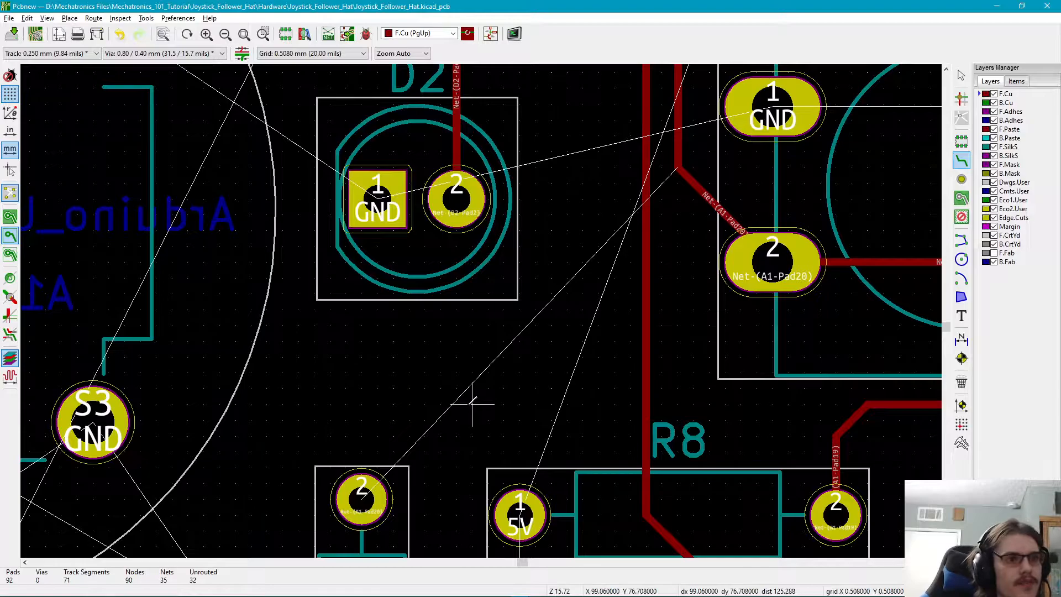
middle_drag(521, 331, 449, 414)
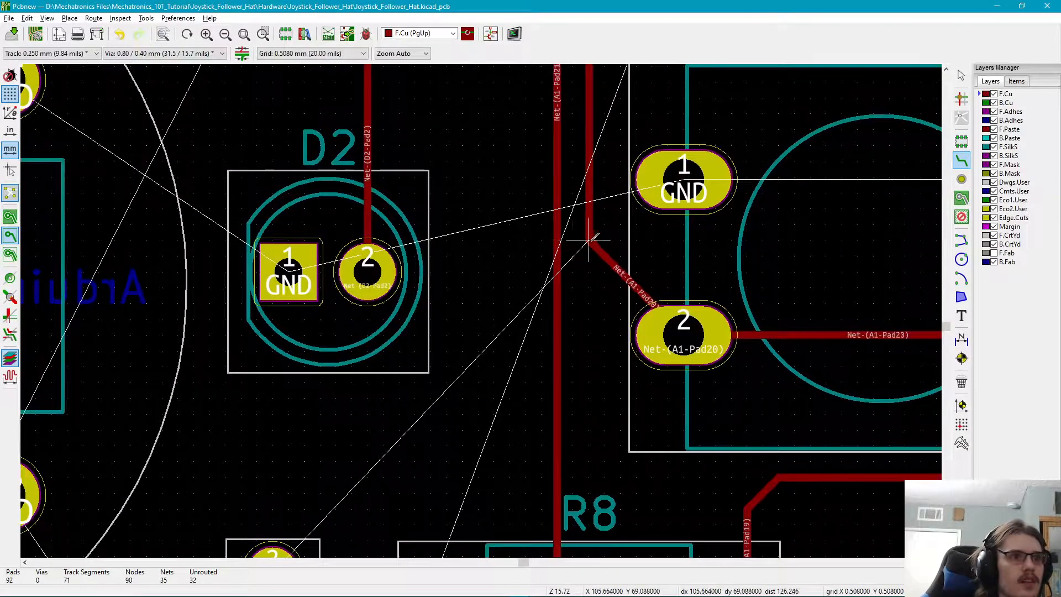
middle_drag(681, 340, 641, 235)
scroll(486, 425, down, 2)
middle_drag(486, 425, 522, 429)
scroll(449, 326, down, 1)
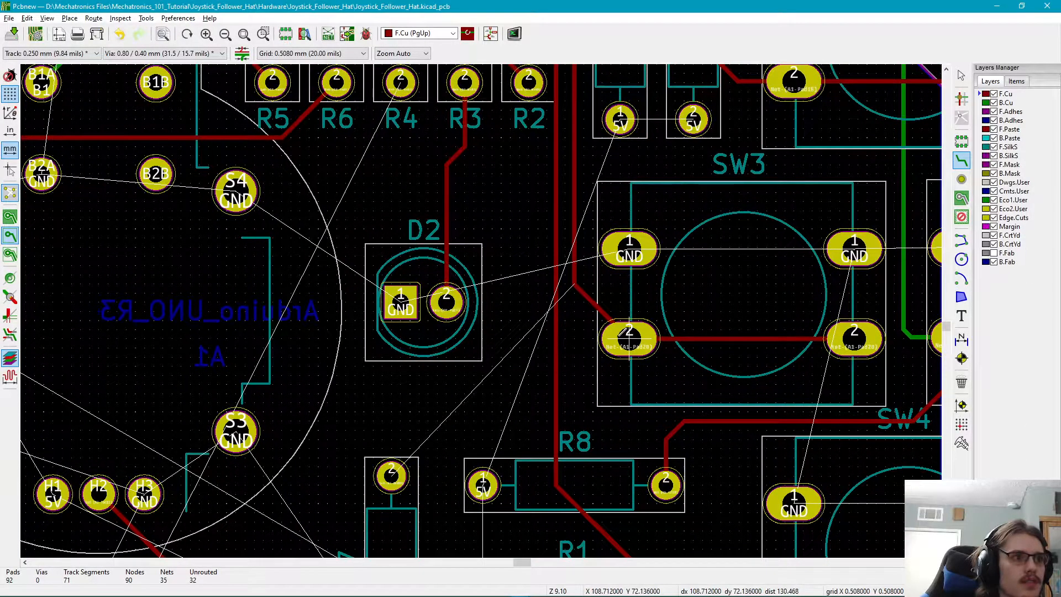
middle_drag(394, 438, 429, 451)
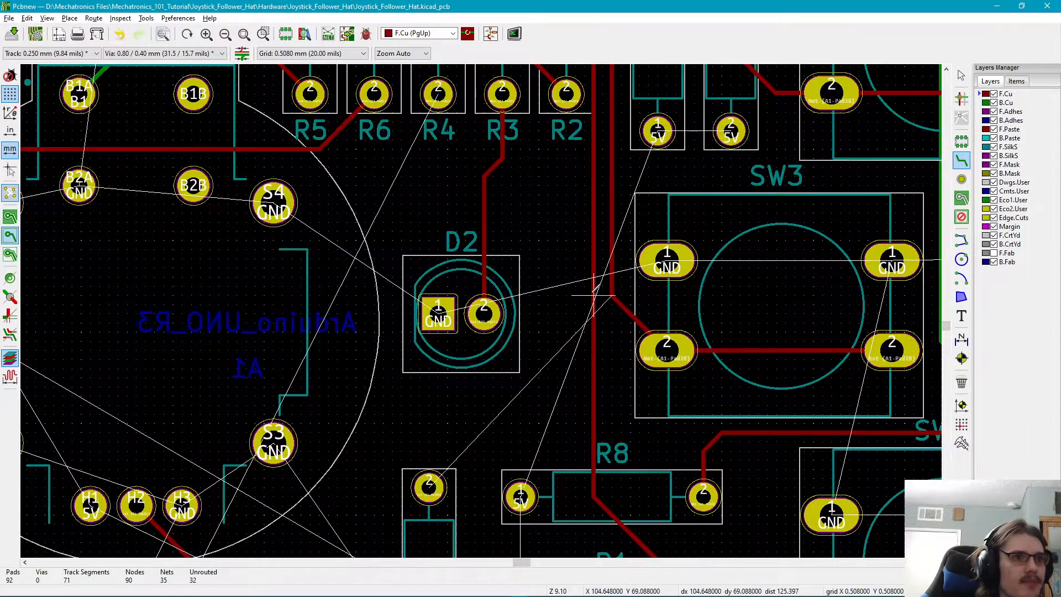
middle_drag(586, 295, 530, 406)
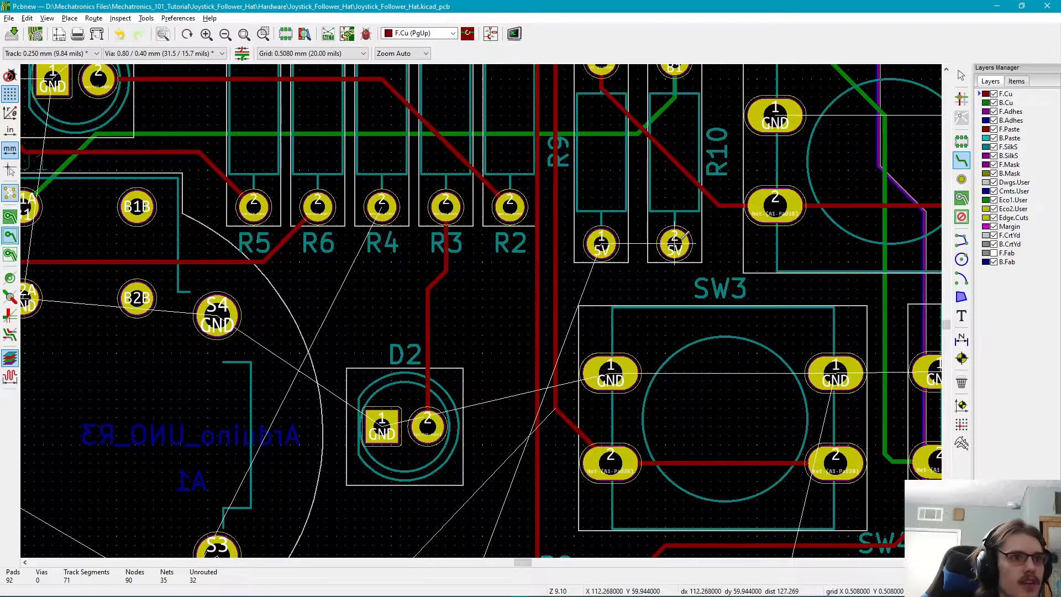
middle_drag(564, 320, 553, 366)
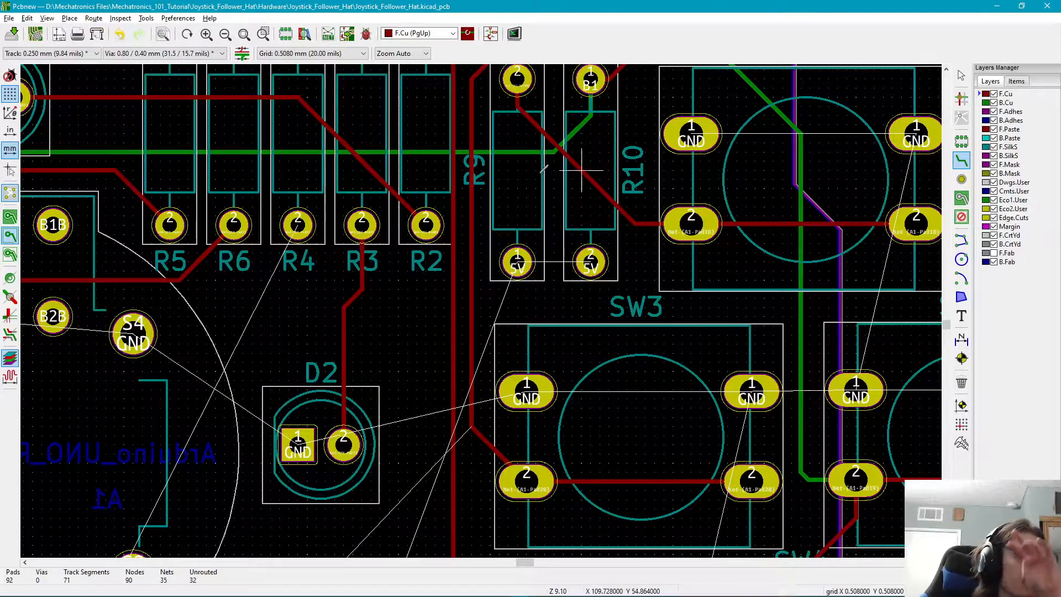
scroll(580, 168, down, 1)
middle_drag(481, 326, 652, 273)
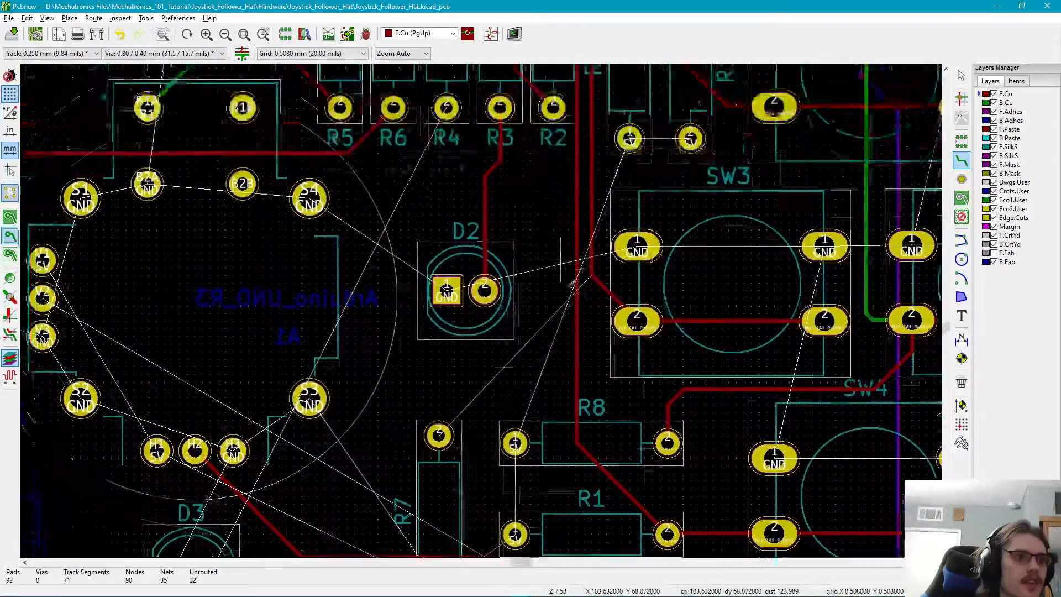
scroll(474, 182, up, 1)
key(alt+Tab)
key(alt+Tab)
key(alt+Tab)
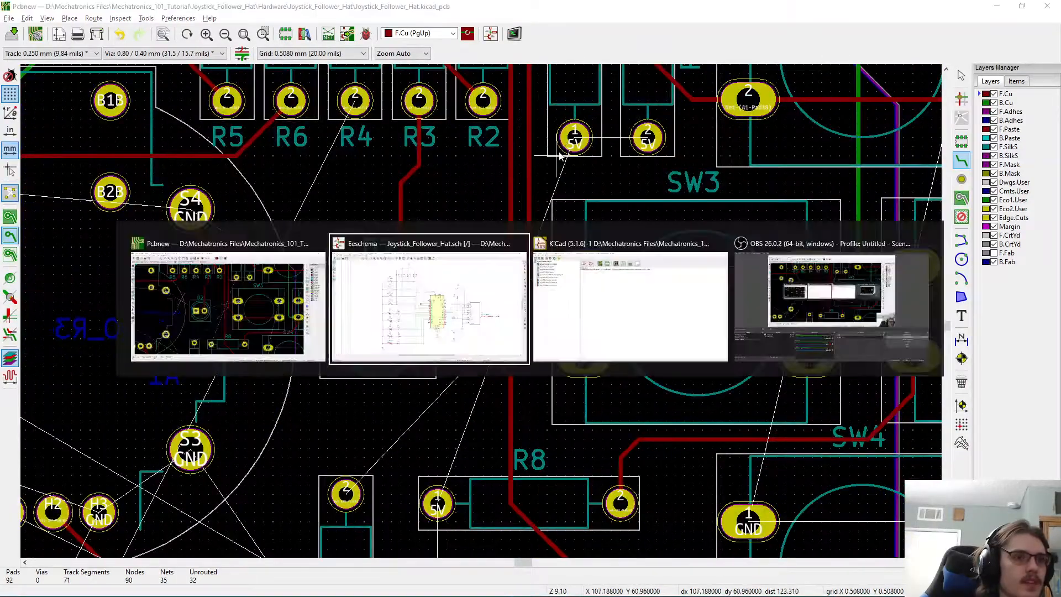
key(alt+Tab)
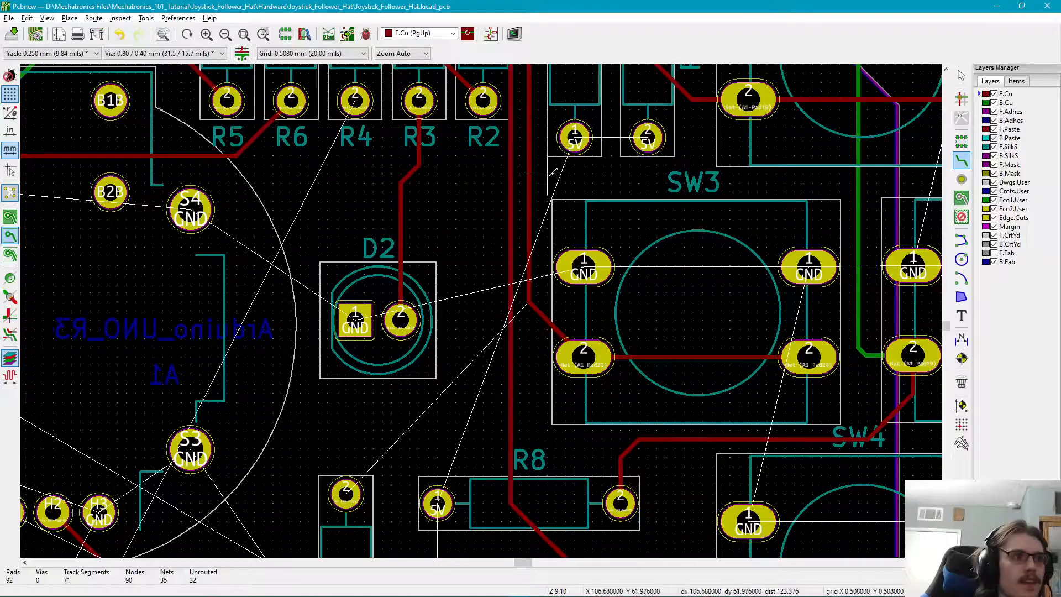
middle_drag(438, 230, 562, 301)
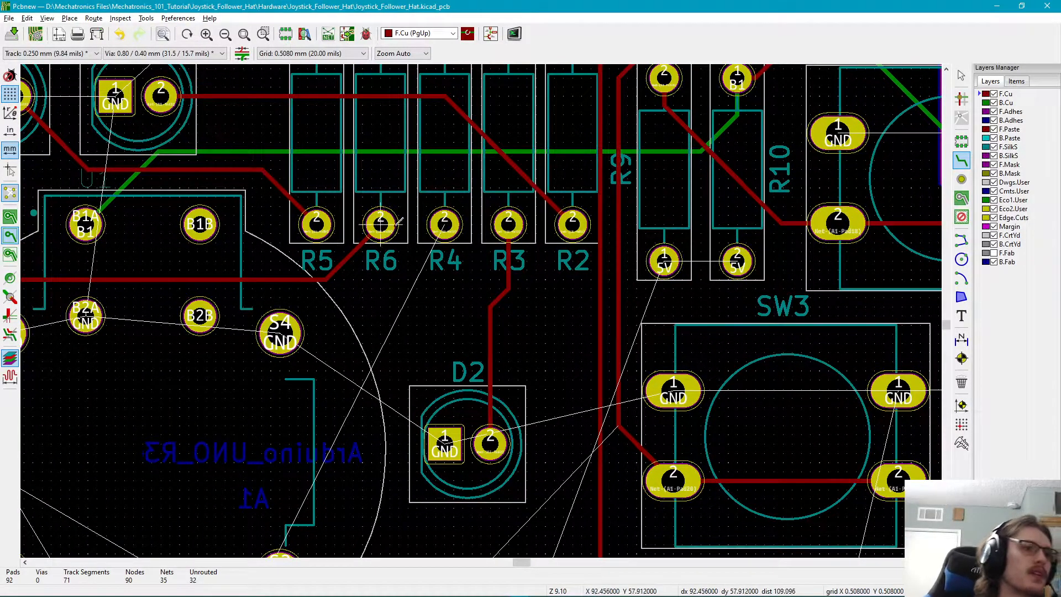
scroll(535, 270, down, 1)
middle_drag(481, 340, 467, 401)
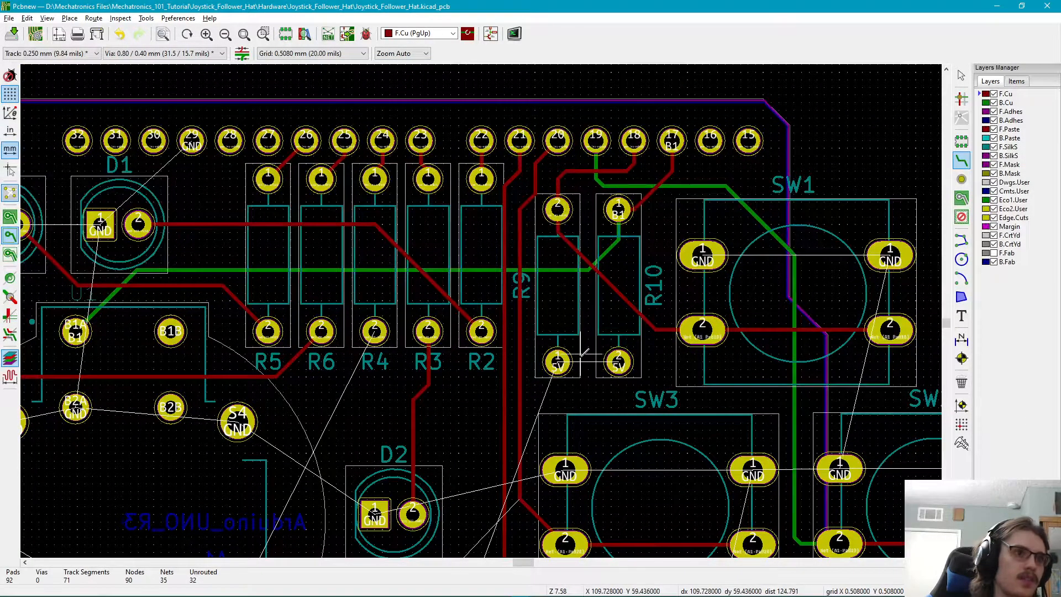
middle_drag(519, 395, 642, 315)
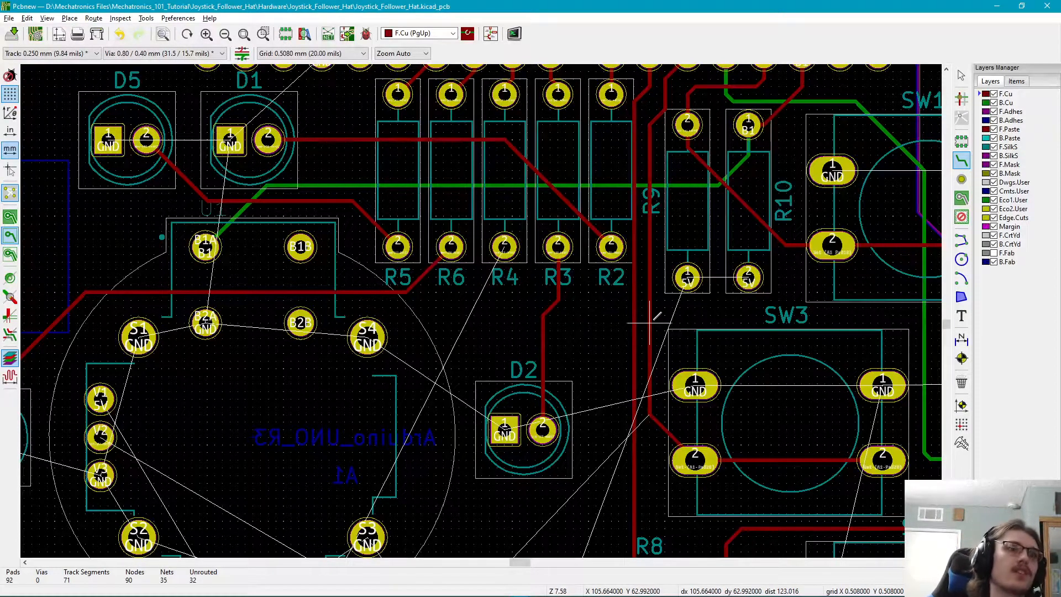
- In Board Setup's pre-defined sizes, add a 1 mm track width and confirm with OK
click(64, 54)
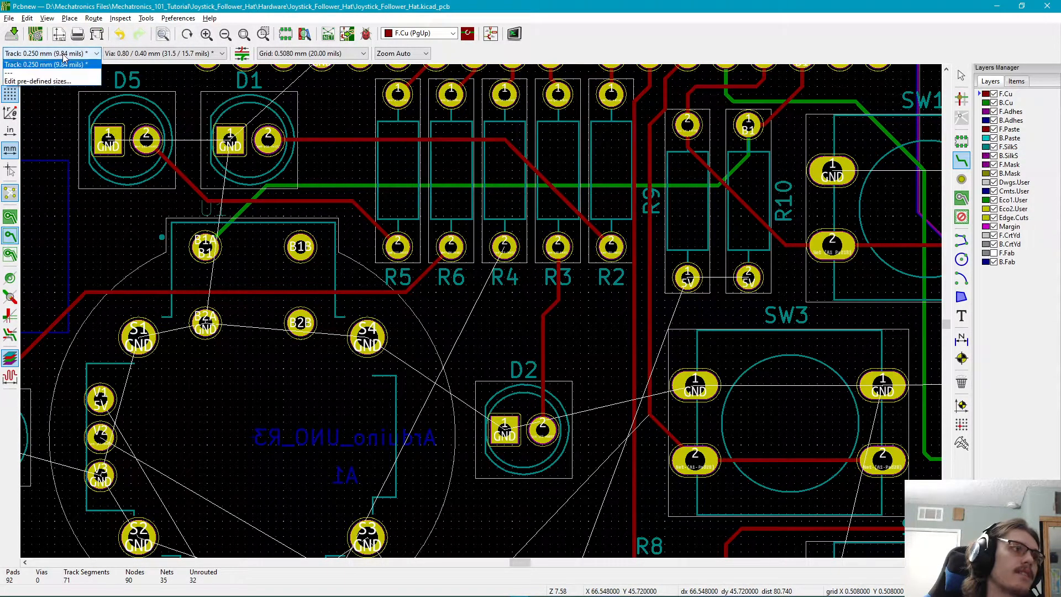
click(49, 81)
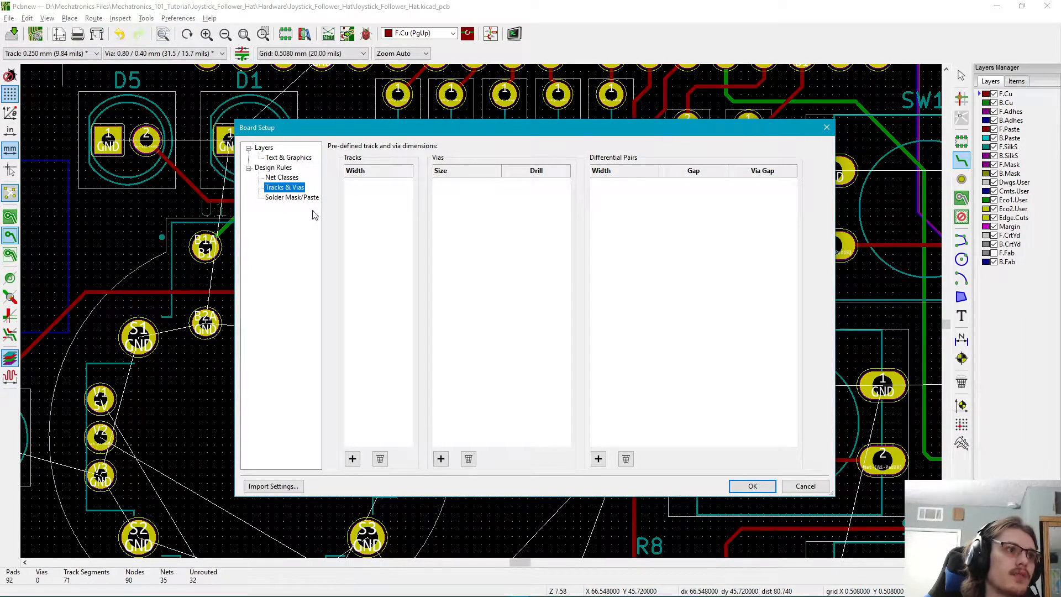
mouse_move(347, 134)
mouse_down()
mouse_move(313, 138)
mouse_move(345, 141)
mouse_up()
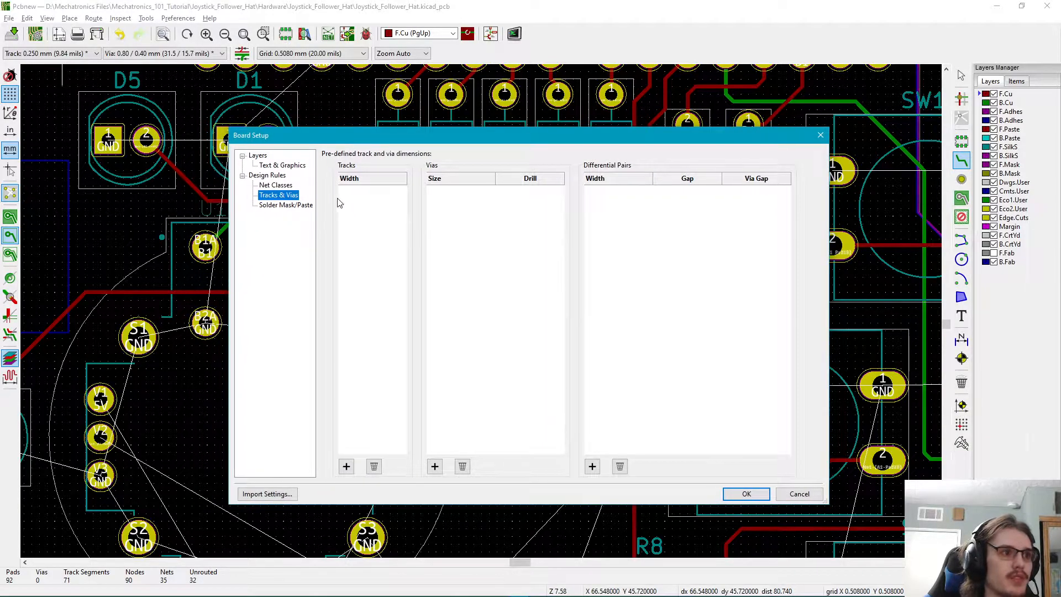
click(362, 200)
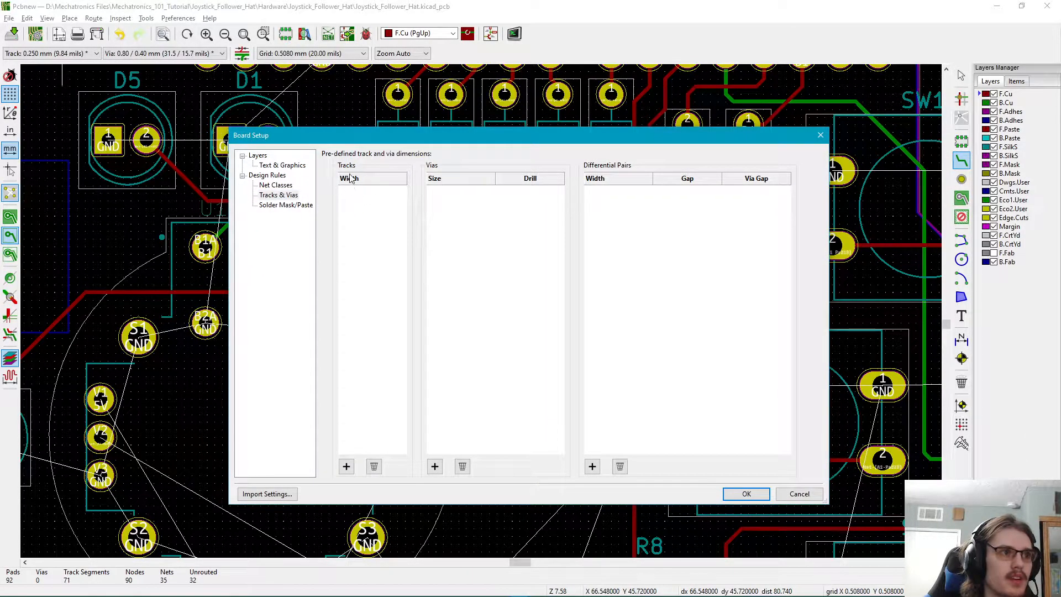
click(345, 467)
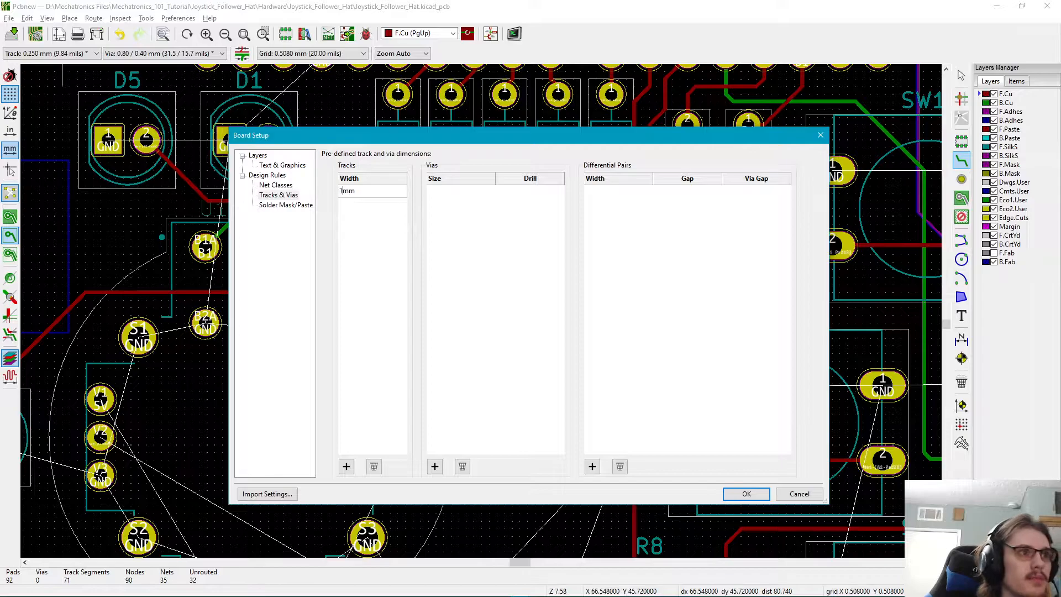
text(1)
click(737, 497)
click(740, 496)
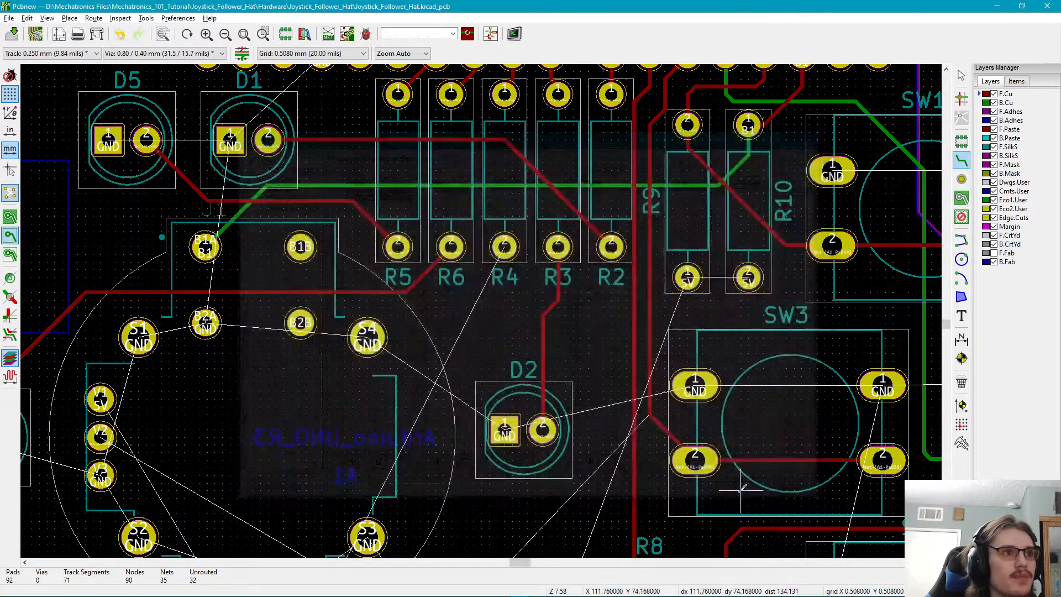
- Uncheck F.Fab in the Layers Manager and recentre the board view
middle_drag(343, 255, 444, 336)
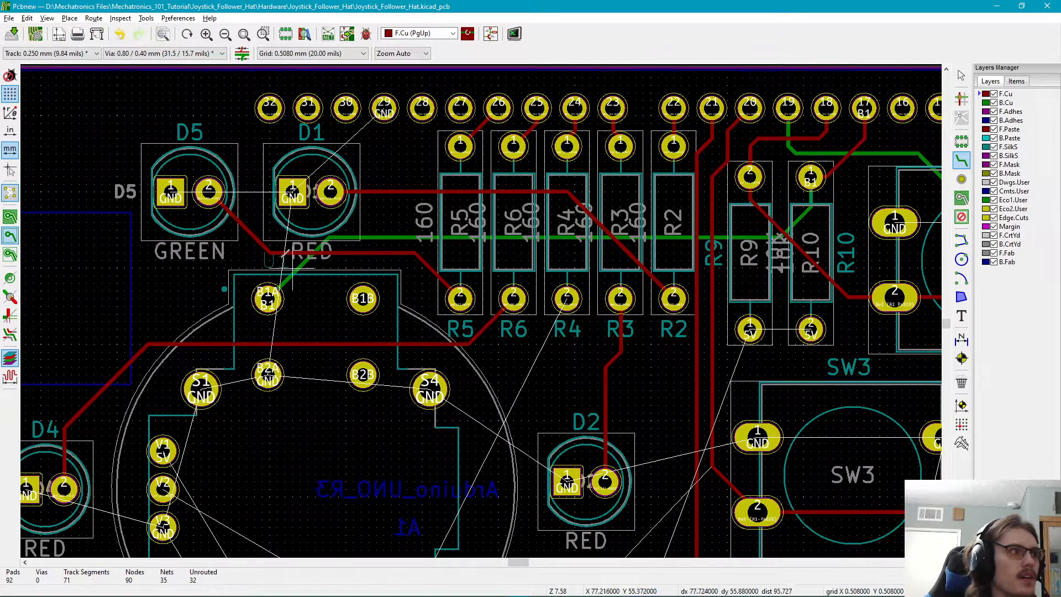
middle_drag(553, 253, 483, 311)
middle_drag(470, 365, 584, 284)
scroll(647, 337, up, 1)
scroll(481, 320, down, 4)
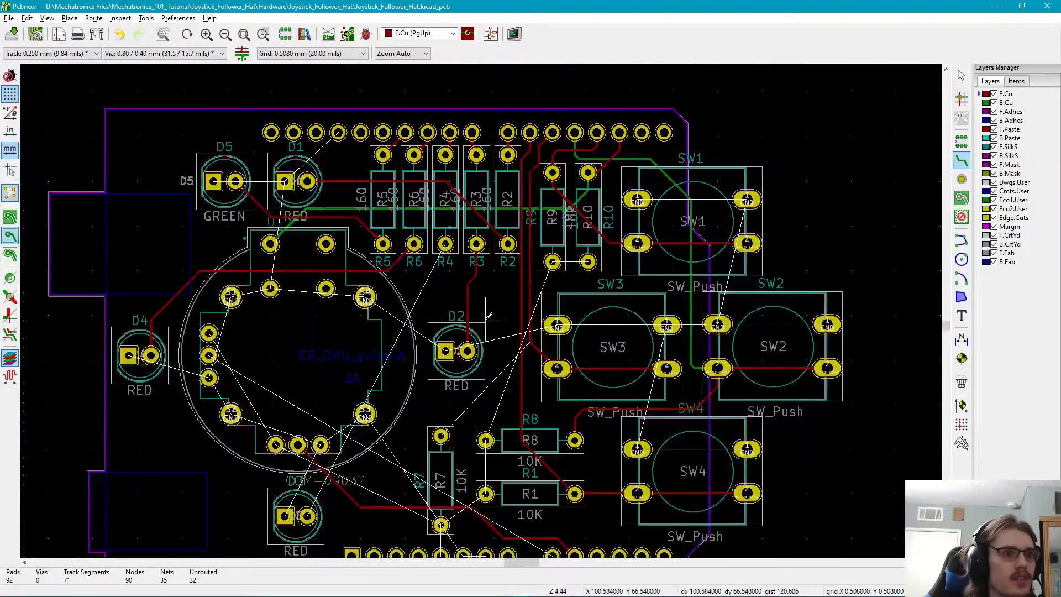
scroll(496, 282, up, 1)
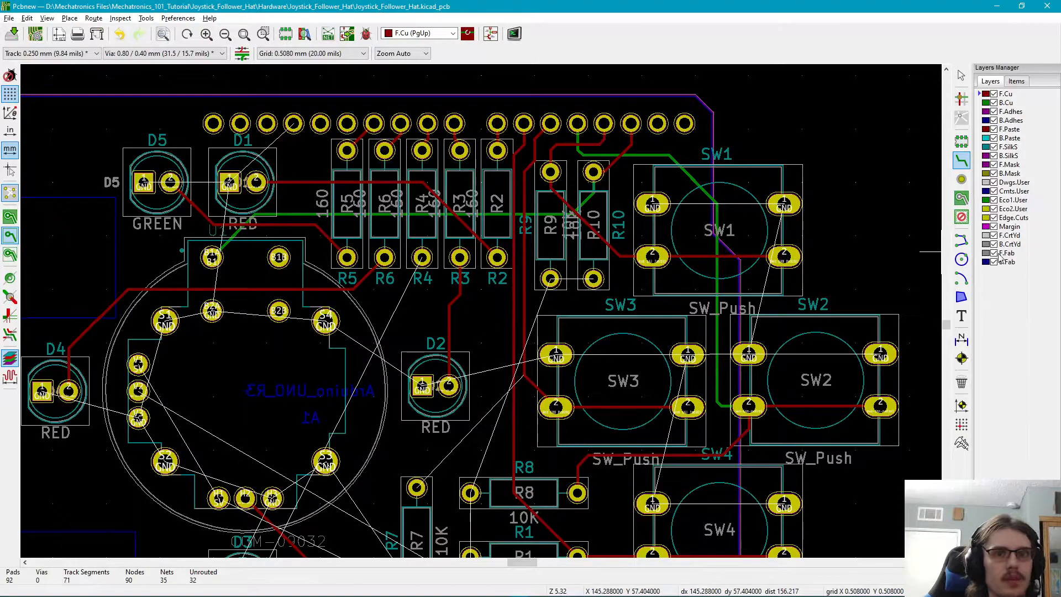
click(995, 254)
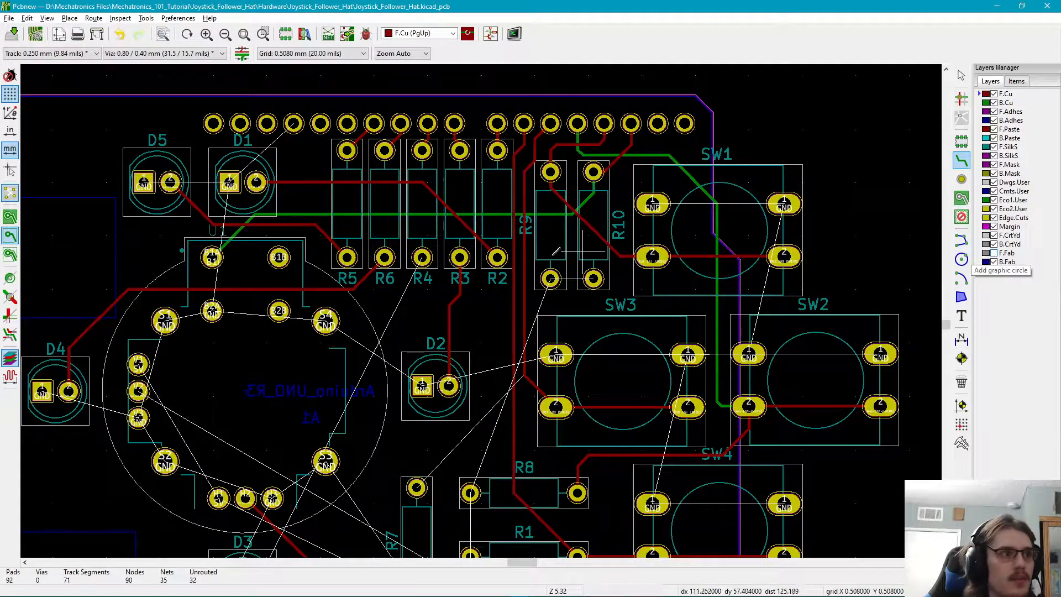
key(F4)
middle_drag(465, 314, 439, 327)
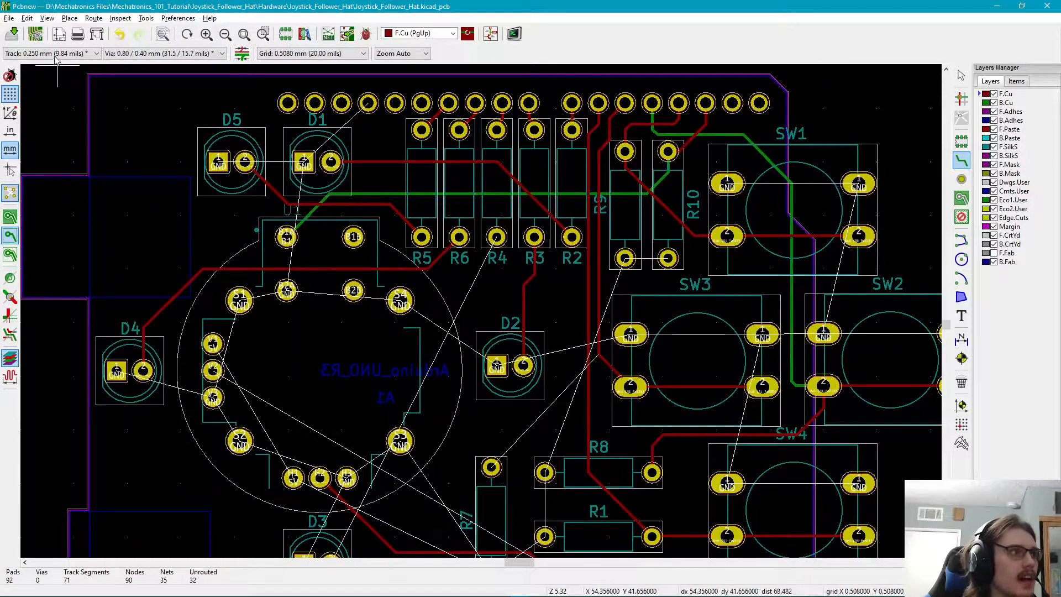
- Review the track width list, which offers 1.000 mm beside the active 0.250 mm
click(55, 54)
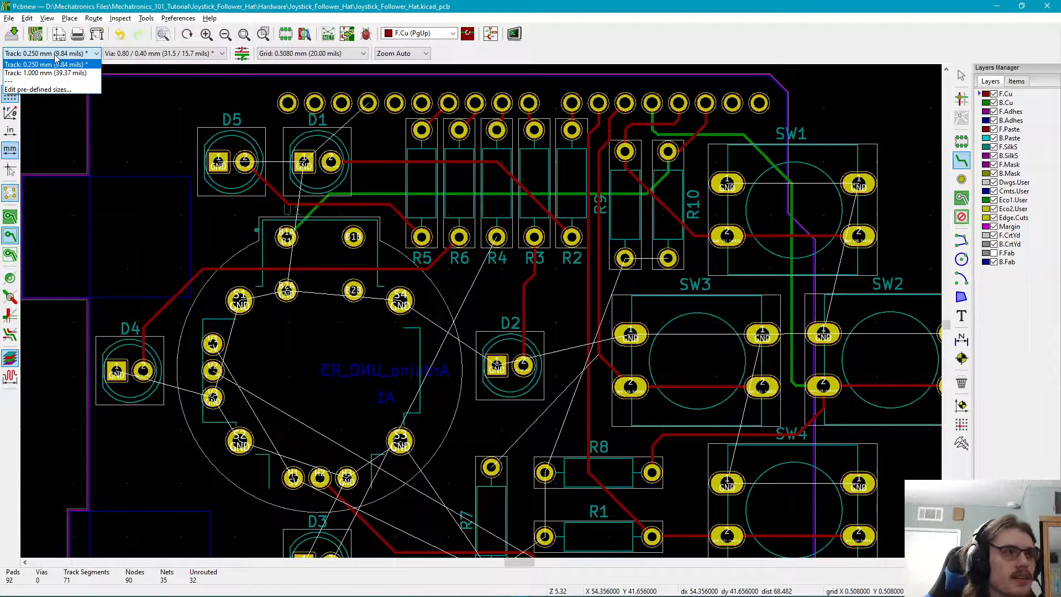
click(55, 56)
middle_drag(556, 299, 454, 319)
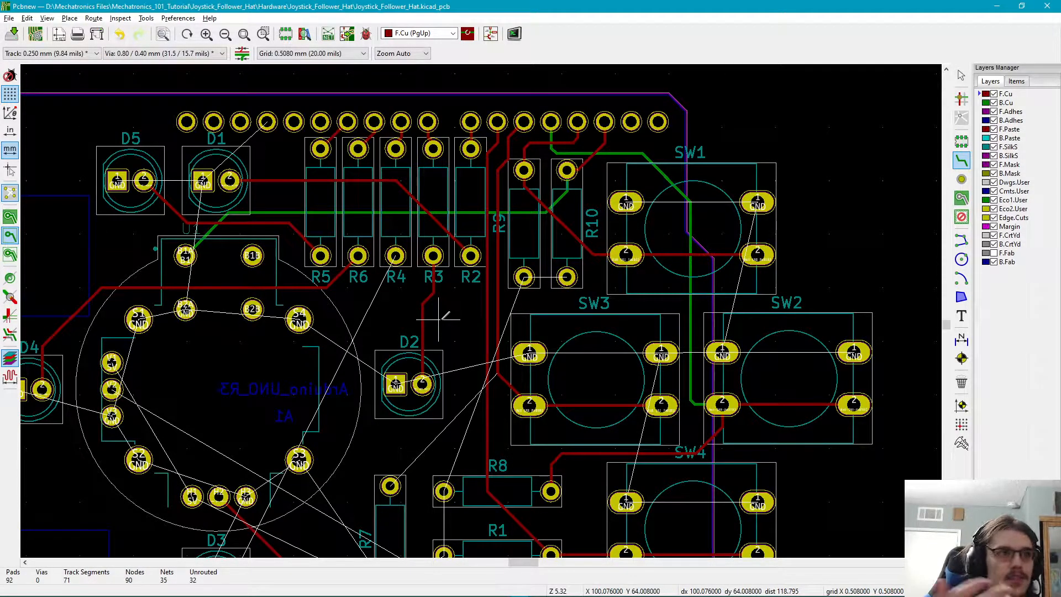
middle_drag(411, 313, 495, 342)
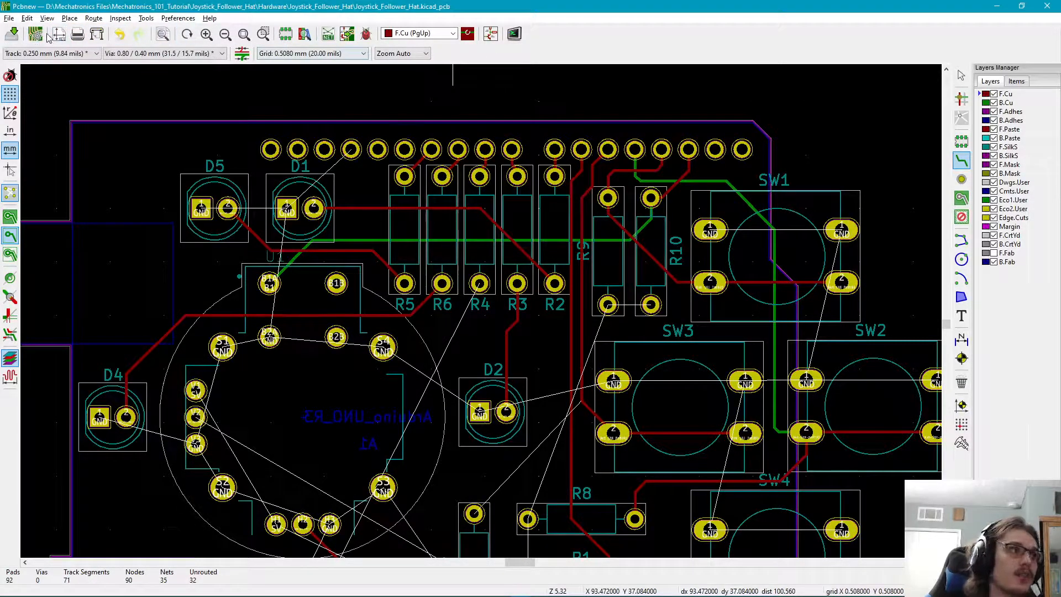
click(47, 53)
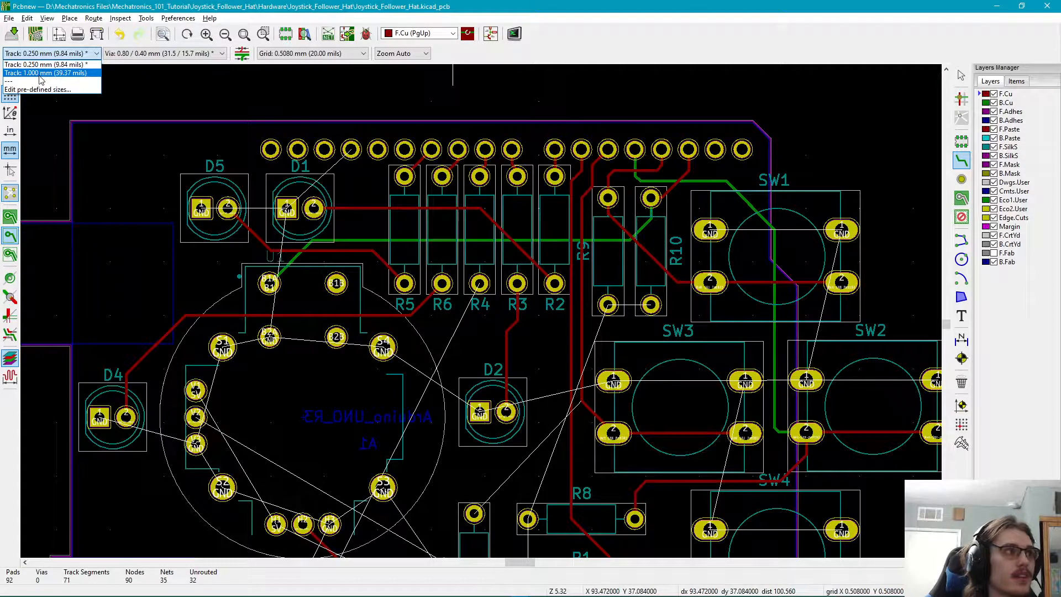
click(66, 51)
click(32, 53)
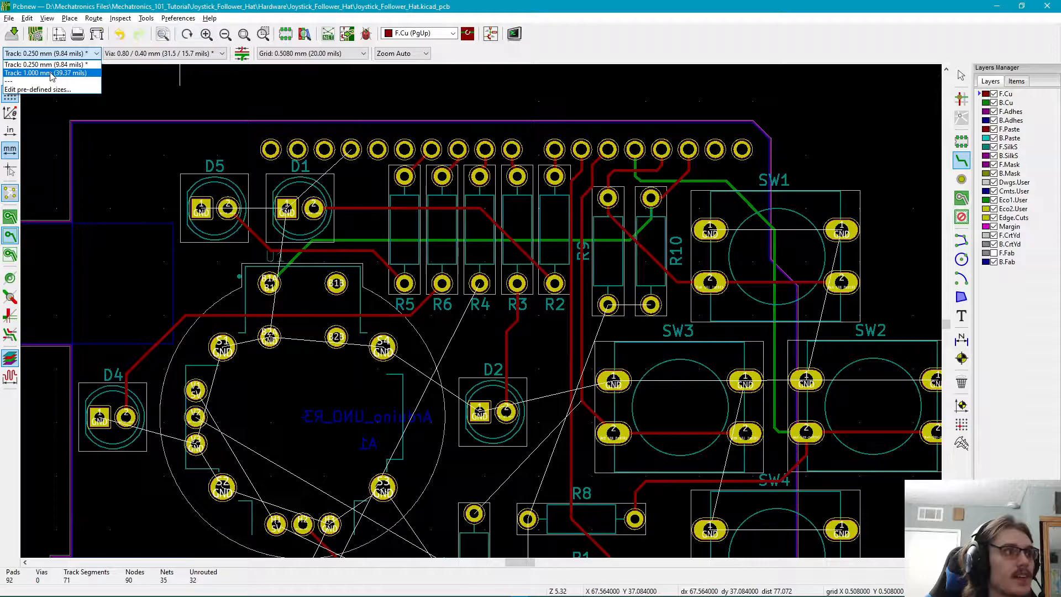
- Set the track width to 1.000 mm and make B.Cu the routing layer
click(43, 75)
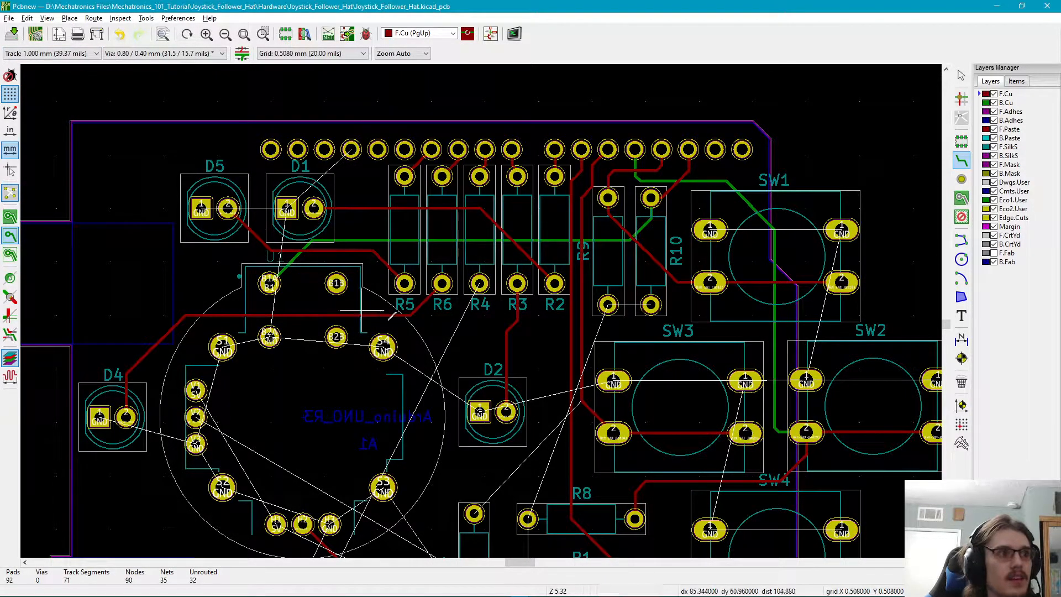
middle_drag(431, 331, 400, 281)
click(986, 103)
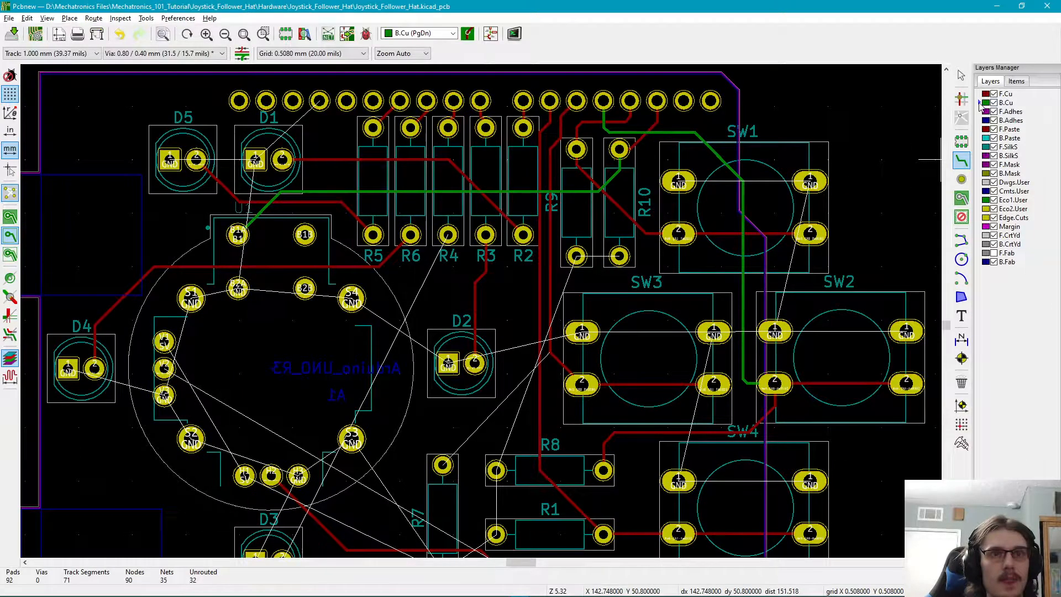
middle_drag(558, 370, 669, 276)
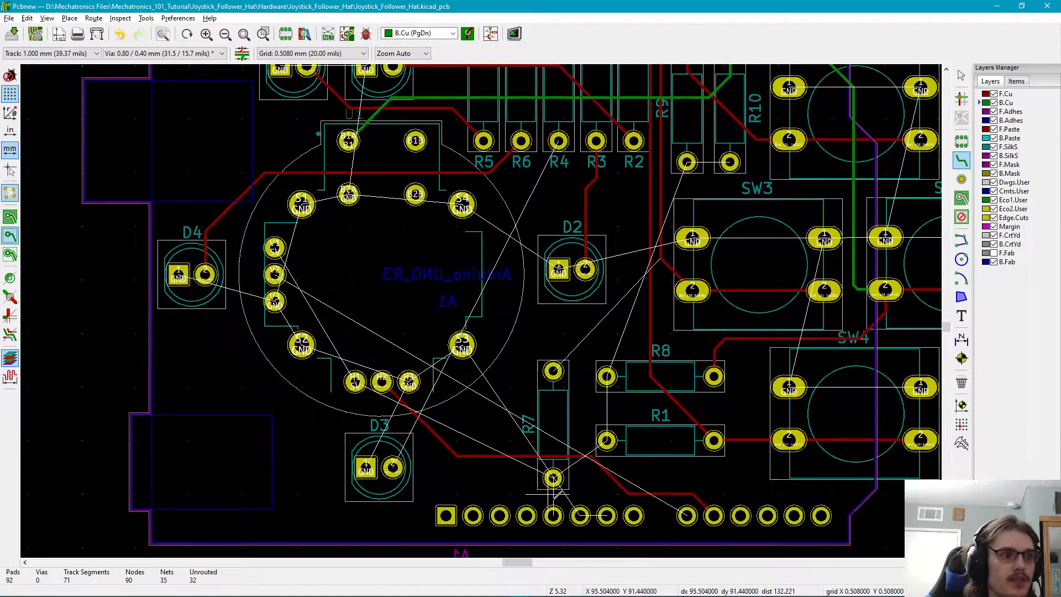
scroll(554, 482, up, 4)
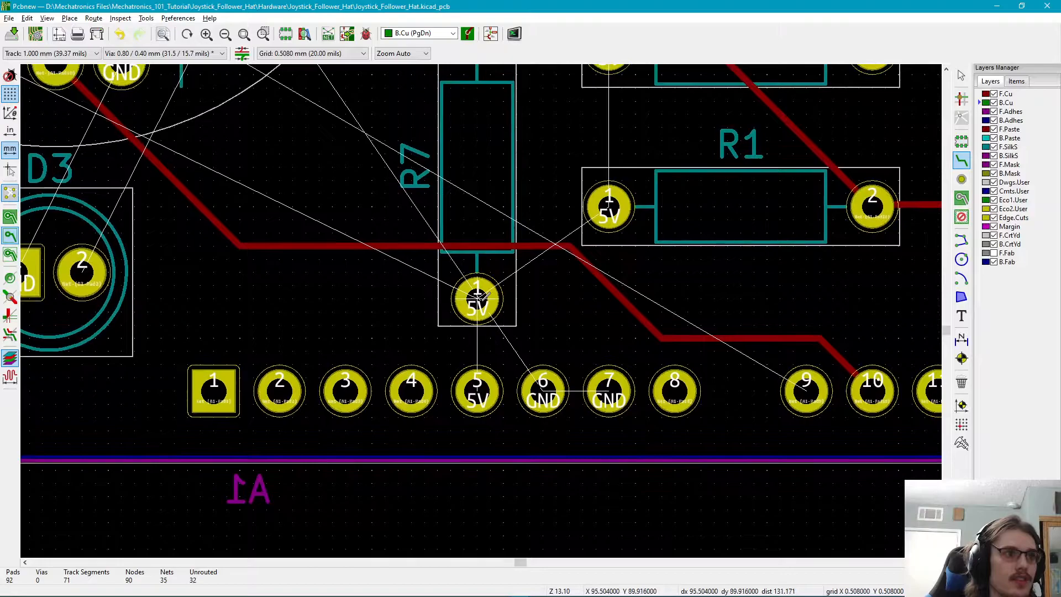
- Route 1 mm 5V tracks from R7 pad 1 to connector pad 5 and to R1 pad 1
click(479, 298)
click(477, 390)
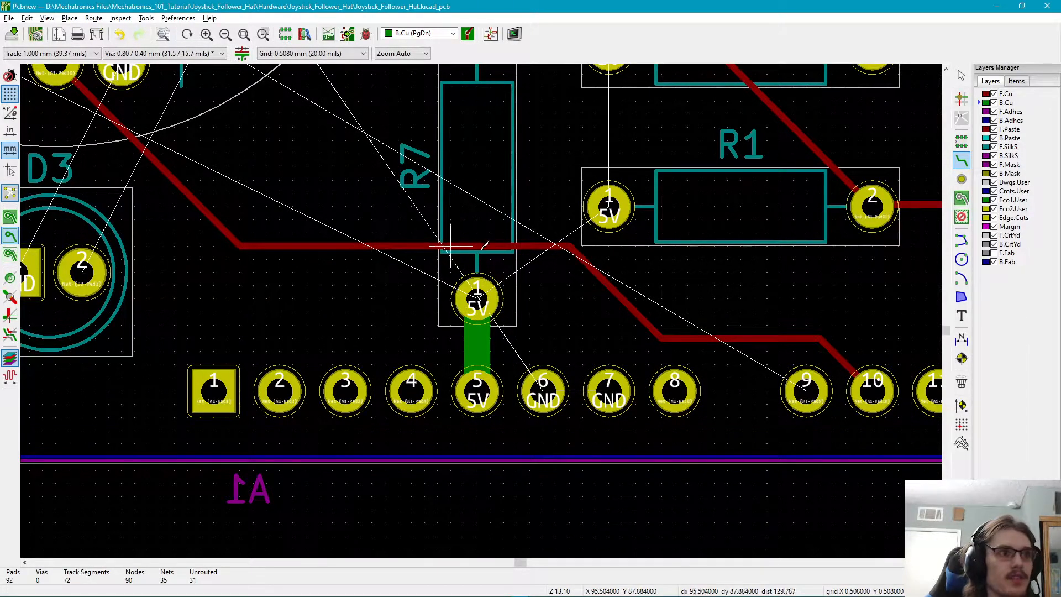
middle_drag(756, 338, 760, 404)
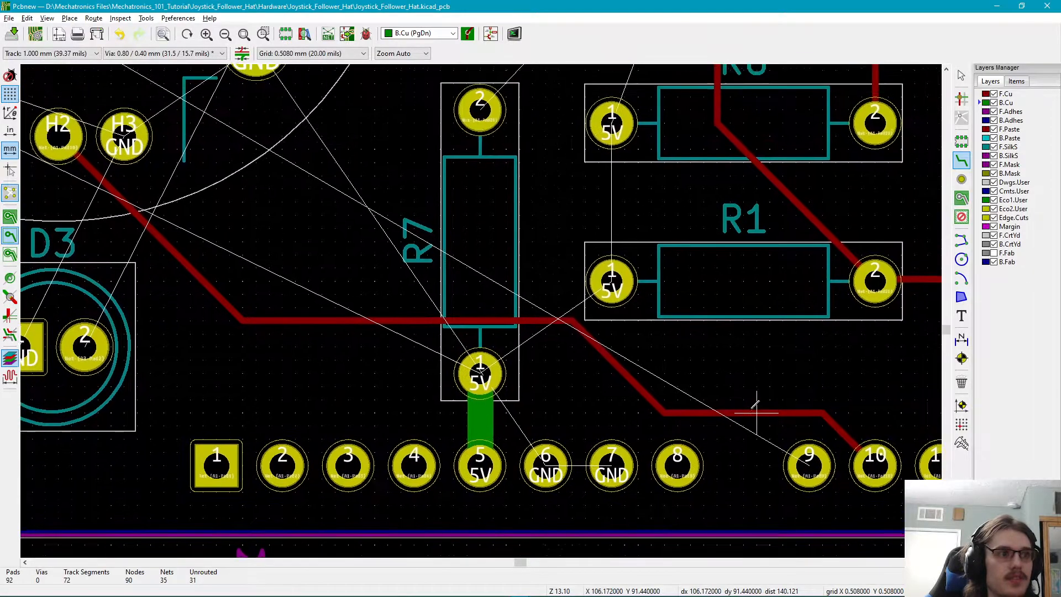
middle_drag(505, 360, 482, 399)
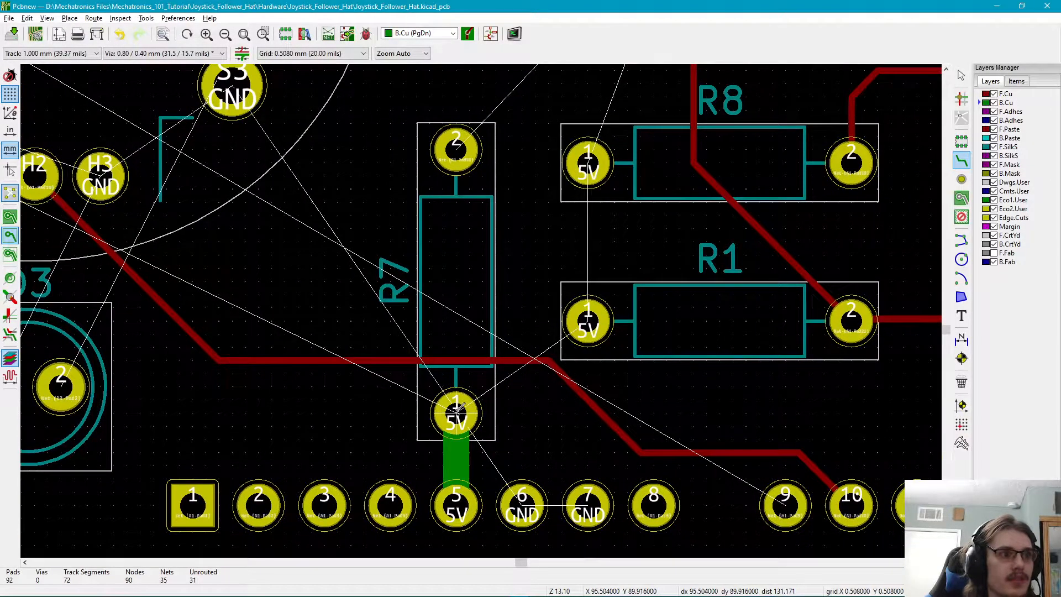
click(456, 412)
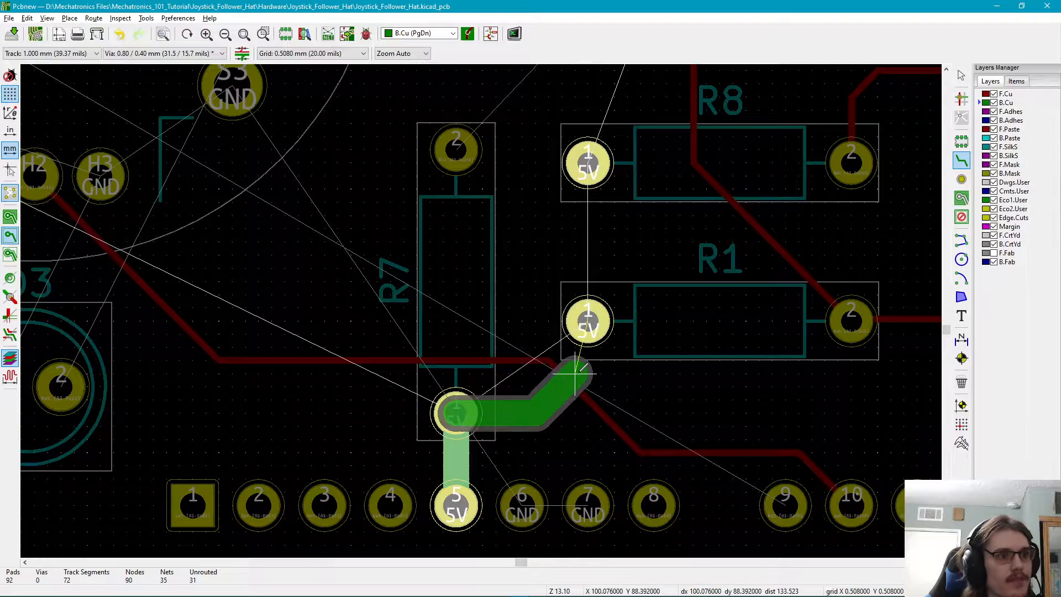
click(589, 330)
click(589, 323)
middle_drag(589, 323, 548, 438)
- Route a 1 mm 5V track from R8 pad 1 to R1 pad 1
click(559, 297)
click(547, 448)
middle_drag(628, 243, 565, 461)
scroll(566, 461, down, 1)
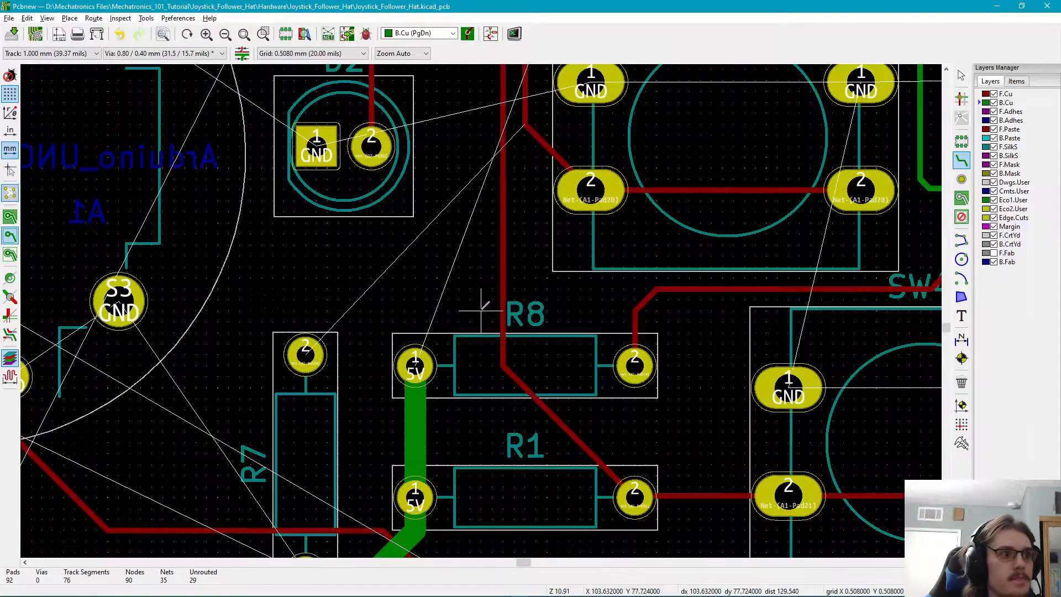
shift+scroll(491, 273, up, 3)
middle_drag(436, 318, 500, 116)
scroll(453, 357, down, 1)
middle_drag(453, 357, 411, 496)
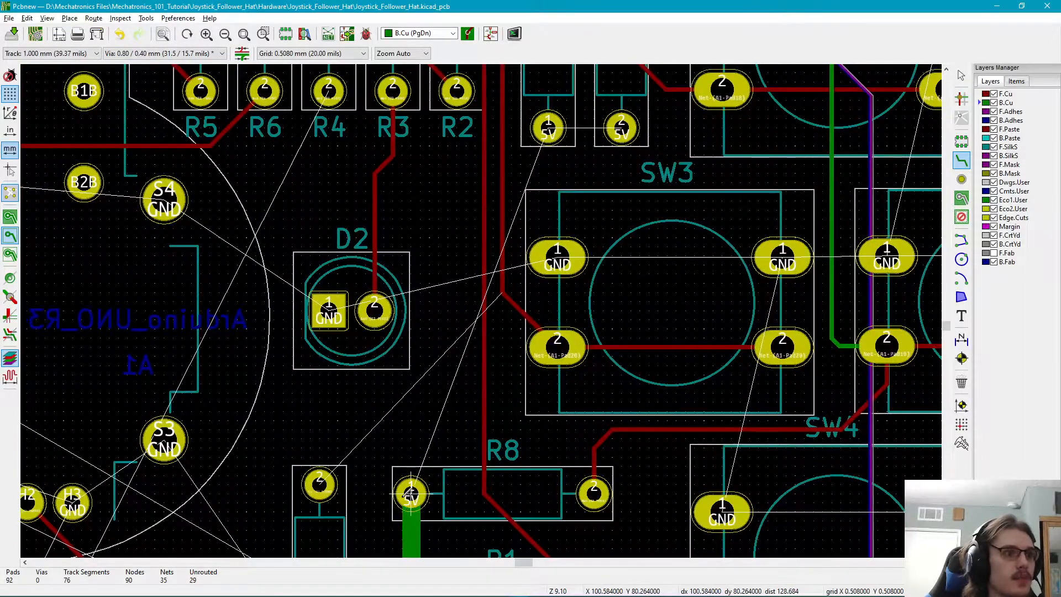
- Run the 5V track from R8 up to the upper 5V pad and link the R10 and R9 pads
click(411, 494)
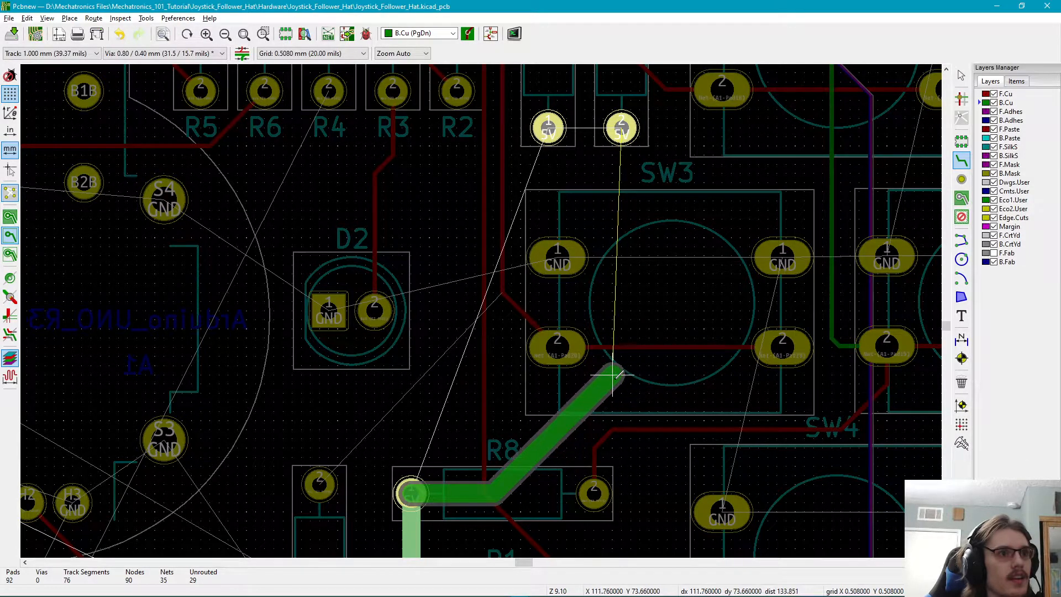
click(620, 374)
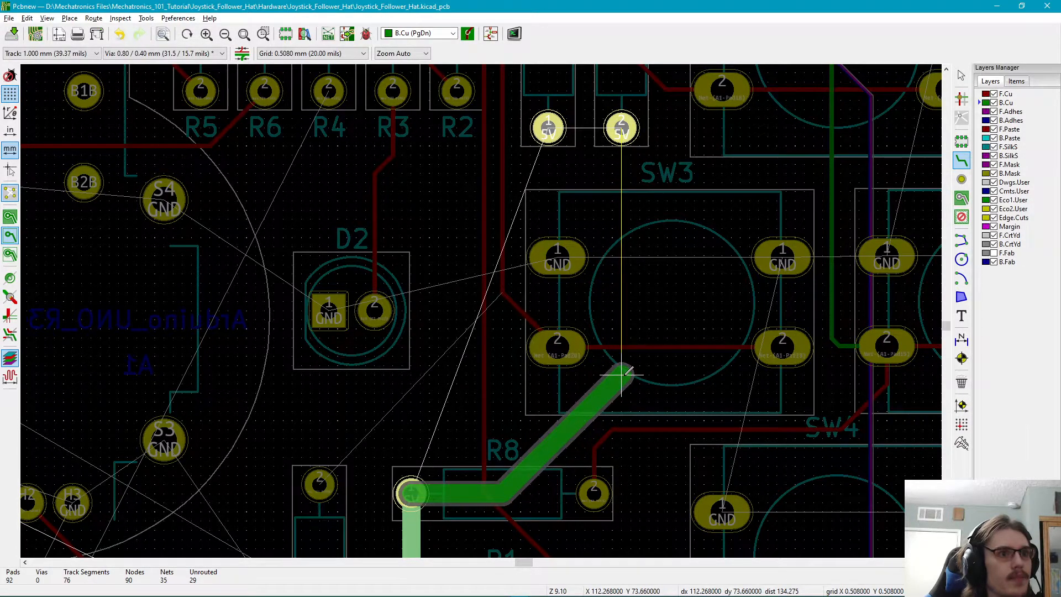
click(621, 128)
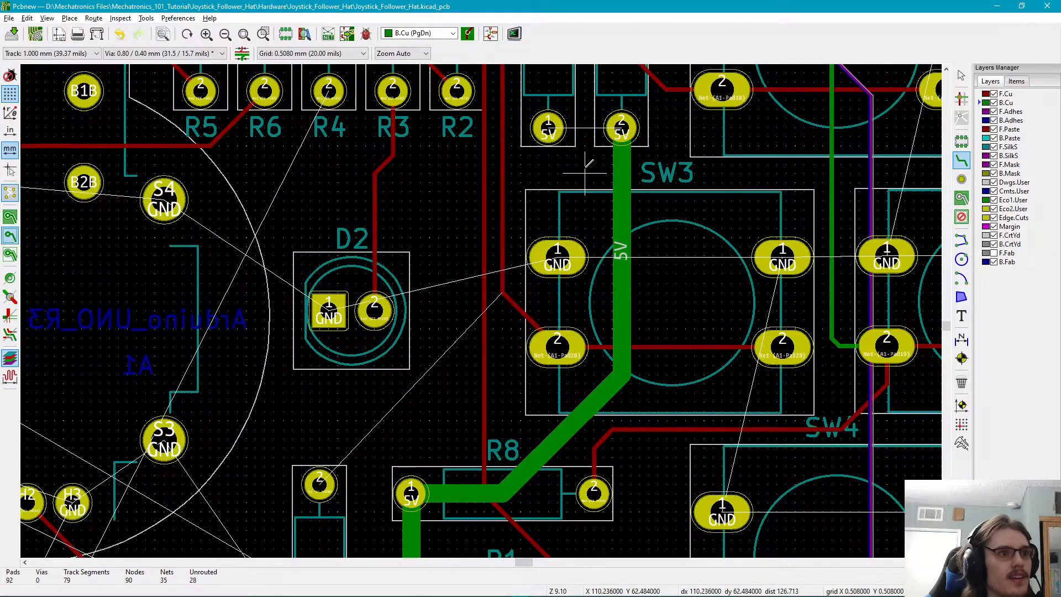
middle_drag(585, 168, 581, 291)
click(618, 251)
click(545, 251)
middle_drag(541, 362, 597, 213)
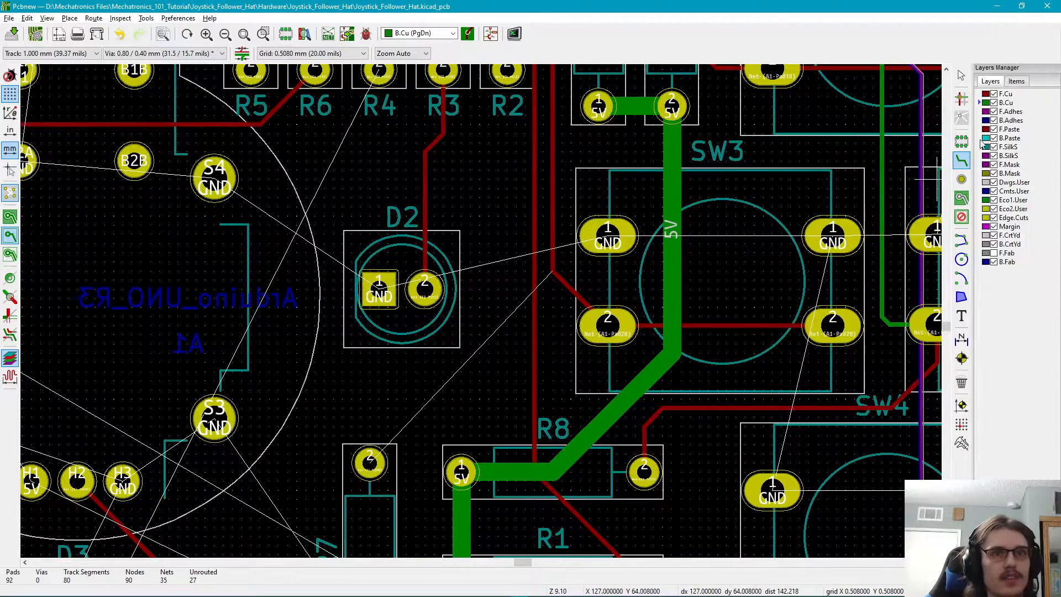
- Switch the track width to 0.250 mm, cancel the accidental track, and centre on SW3, D2 and R8
click(962, 162)
middle_drag(498, 384, 546, 423)
scroll(546, 423, down, 1)
middle_drag(495, 350, 409, 434)
scroll(409, 434, down, 2)
middle_drag(495, 210, 539, 258)
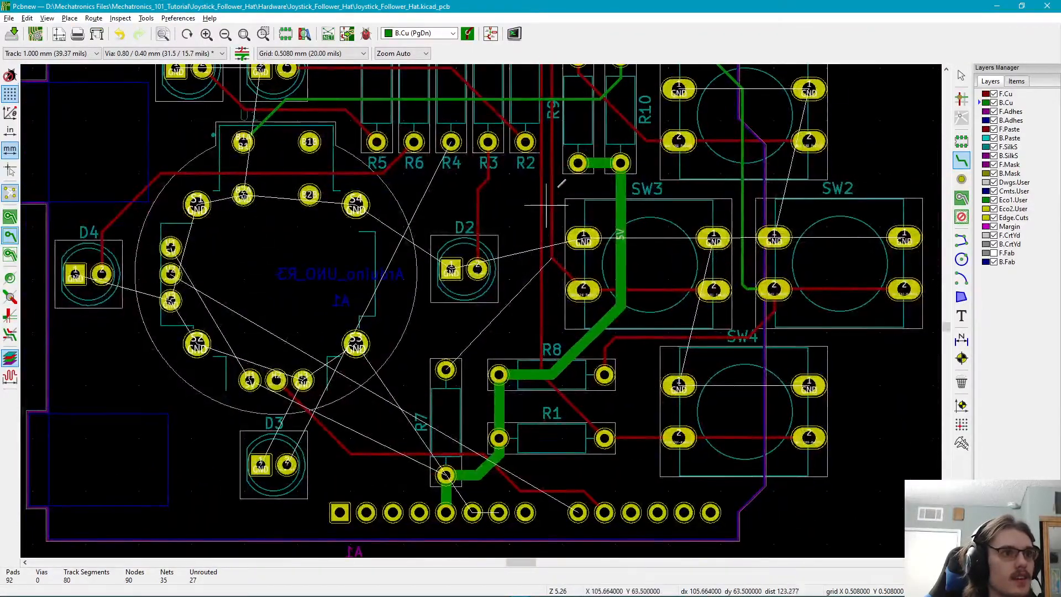
middle_drag(456, 475, 510, 450)
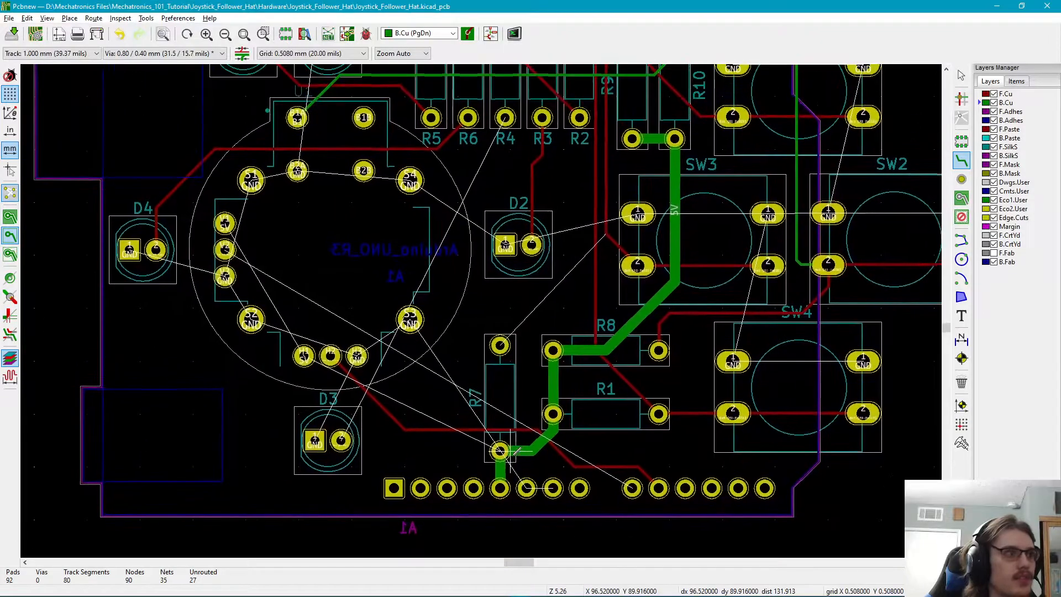
click(62, 54)
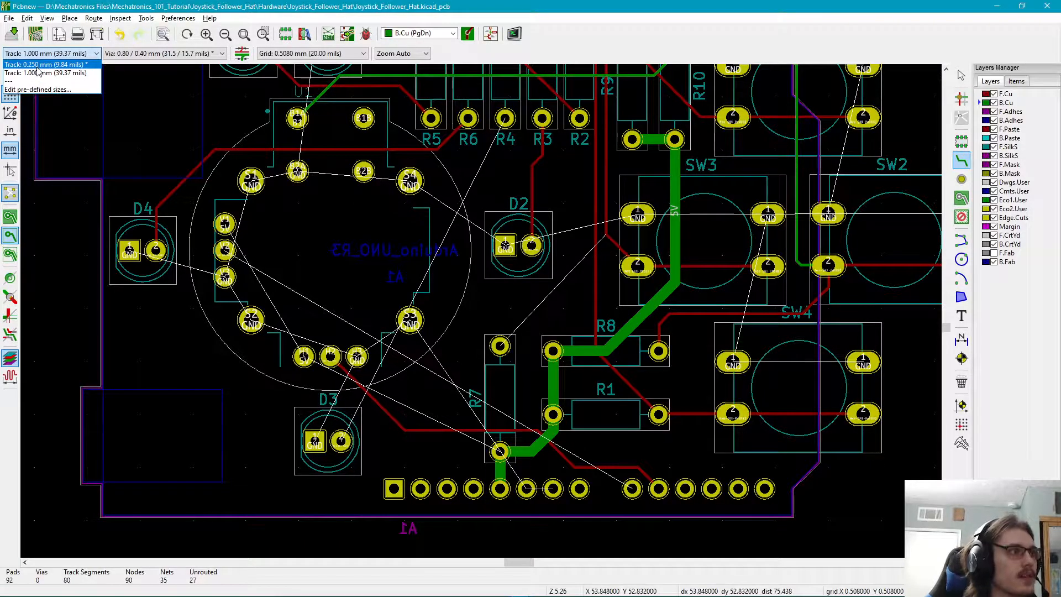
click(38, 65)
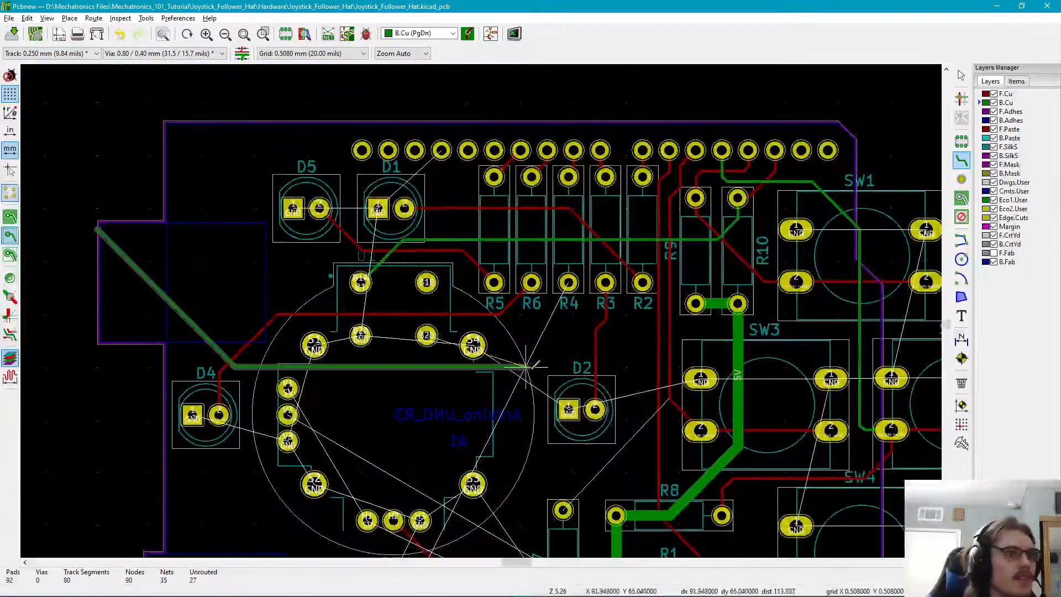
key(Escape)
key(Escape)
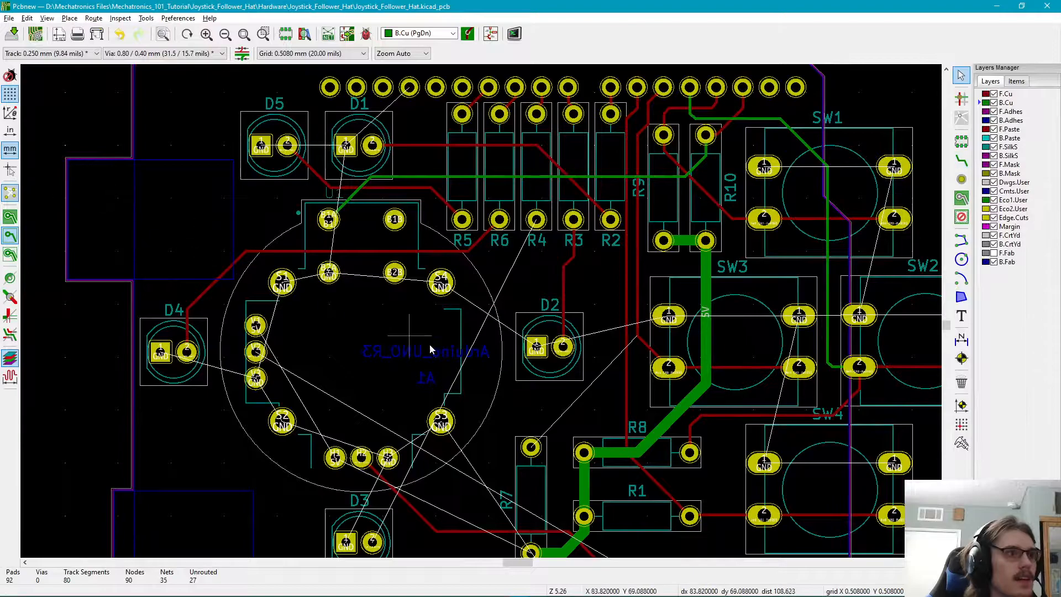
middle_drag(687, 317, 672, 257)
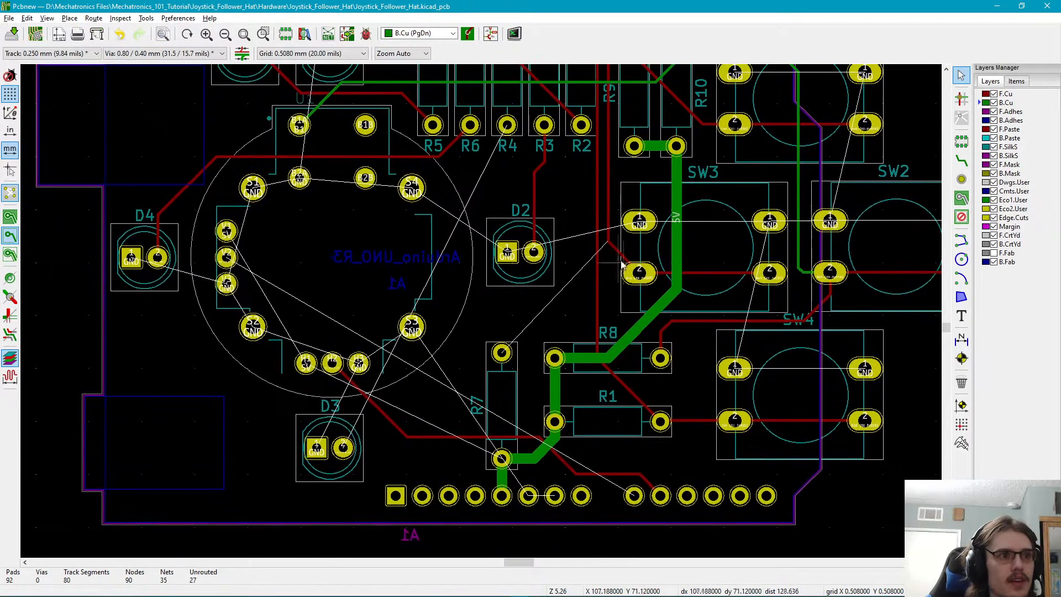
scroll(617, 257, up, 3)
middle_drag(471, 327, 706, 253)
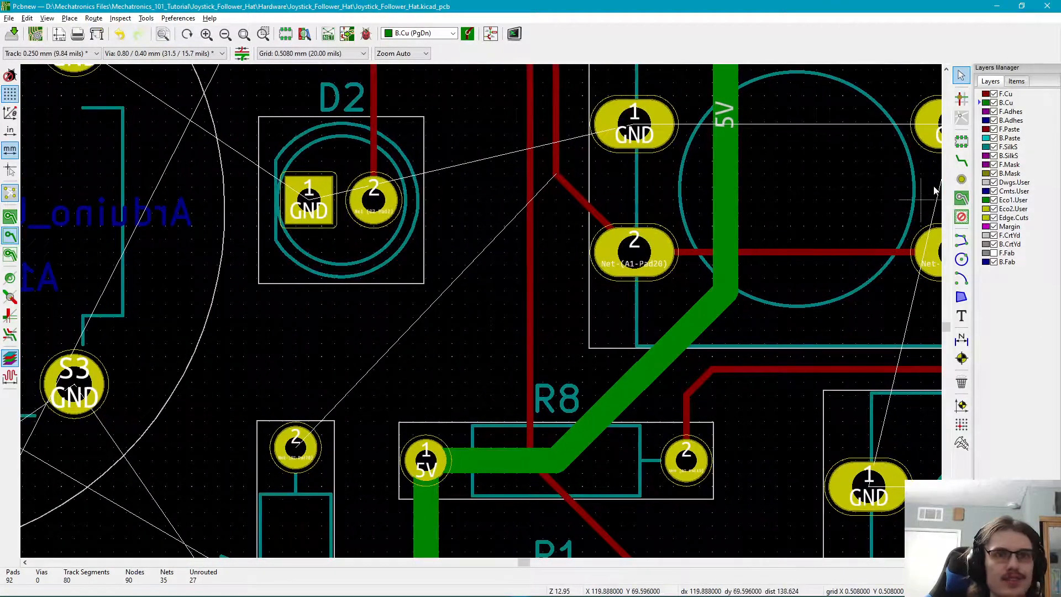
- Attempt a front-copper track from SW3 pad 2, then cancel it
key(Page_Up)
click(961, 160)
click(634, 251)
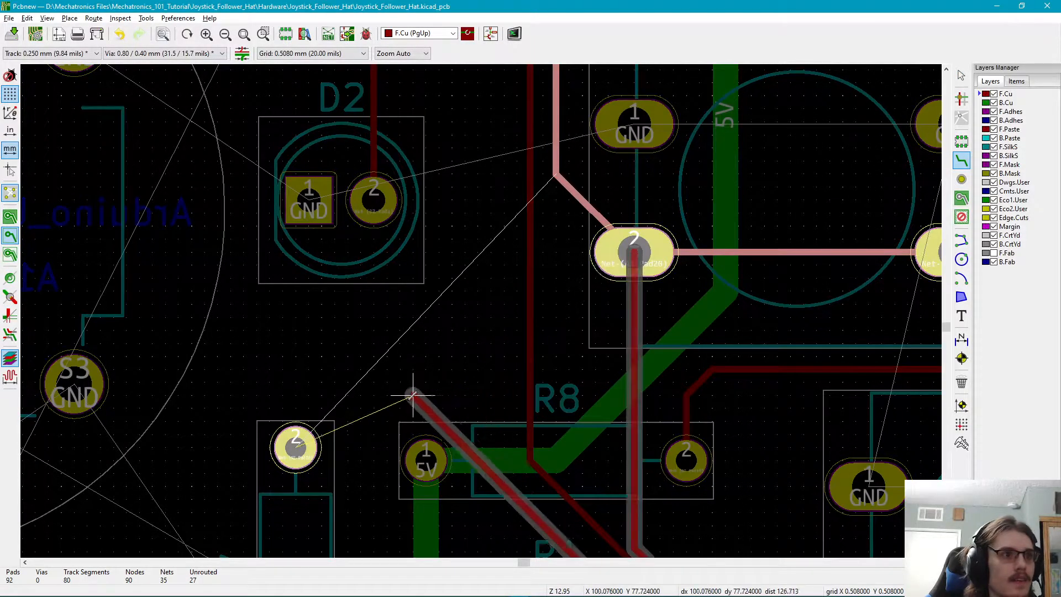
middle_drag(549, 398, 525, 428)
key(Escape)
key(Escape)
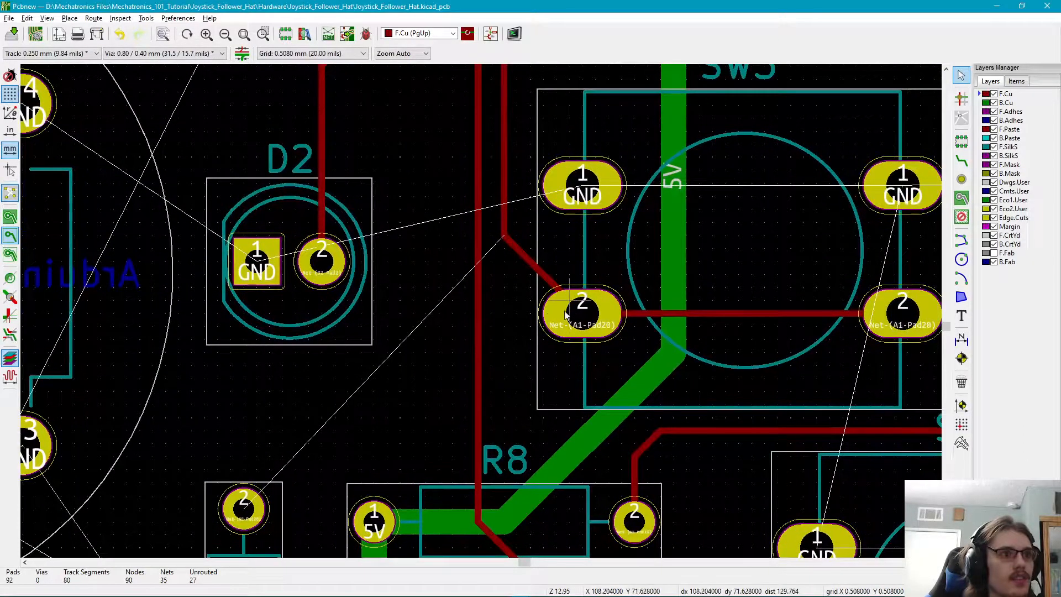
middle_drag(481, 393, 604, 321)
click(971, 105)
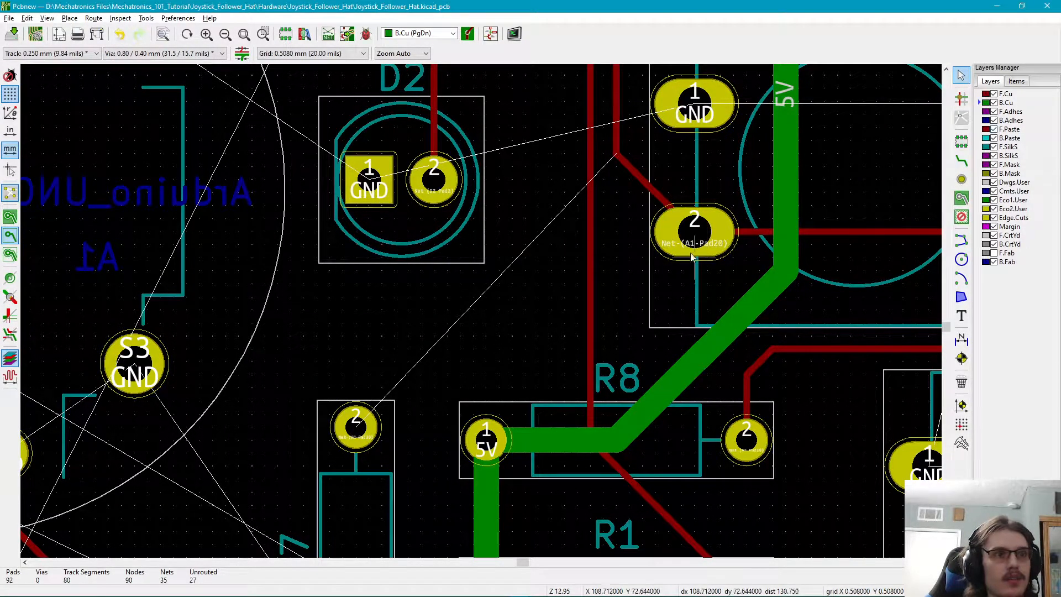
click(980, 95)
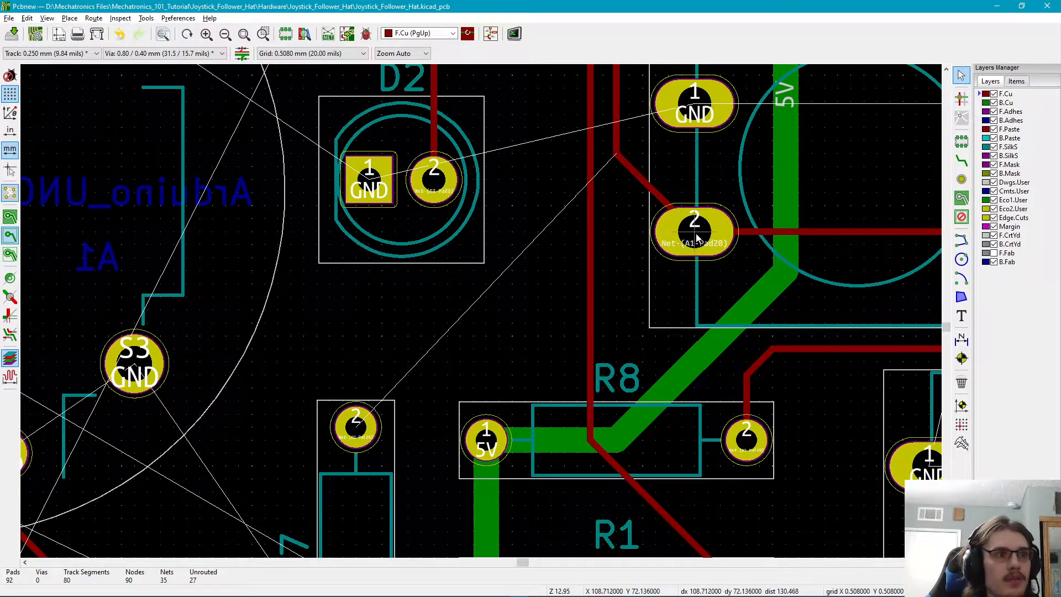
click(962, 162)
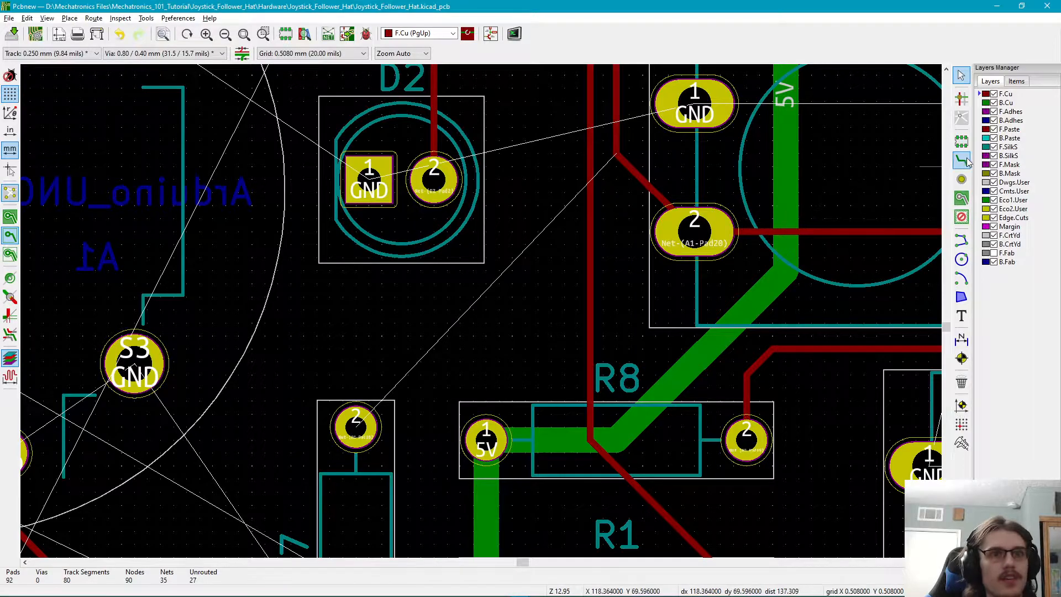
click(694, 232)
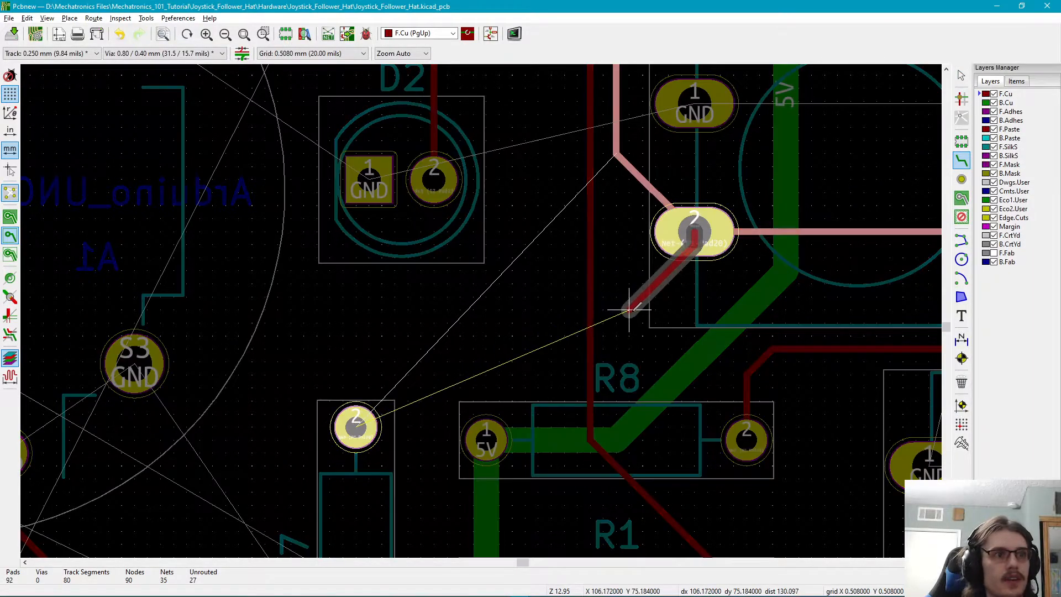
key(Escape)
key(Escape)
- Route a 0.250 mm B.Cu track from SW3 pad 2, bending down and left to R7 pad 2
click(981, 104)
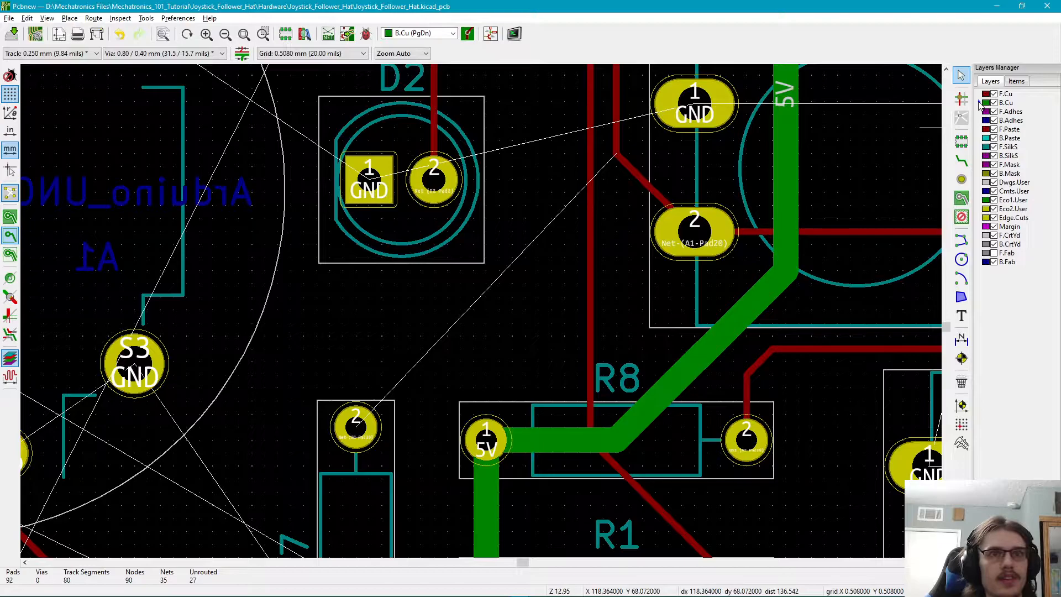
click(962, 161)
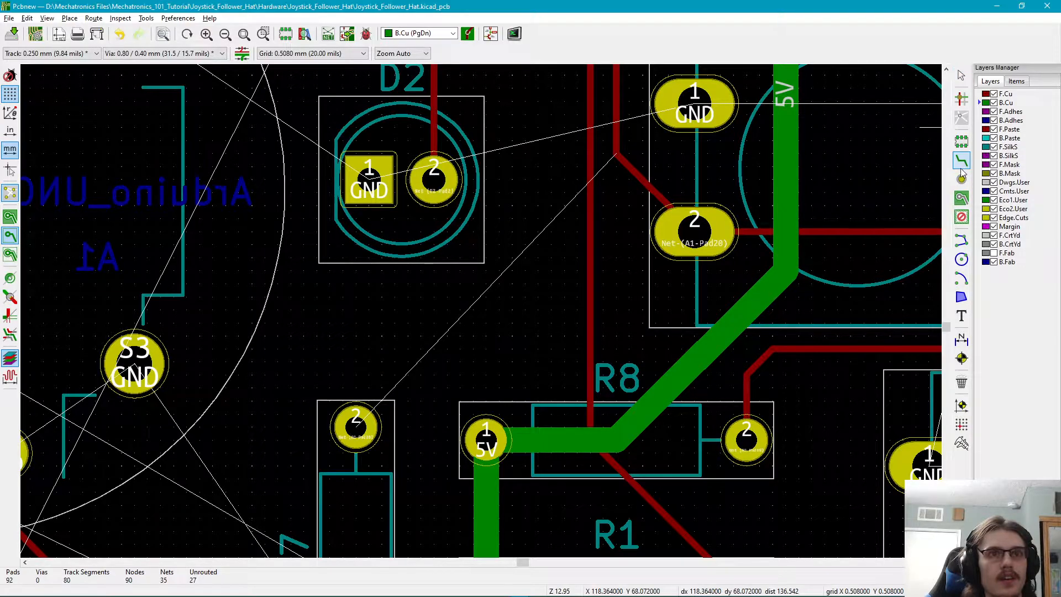
click(694, 235)
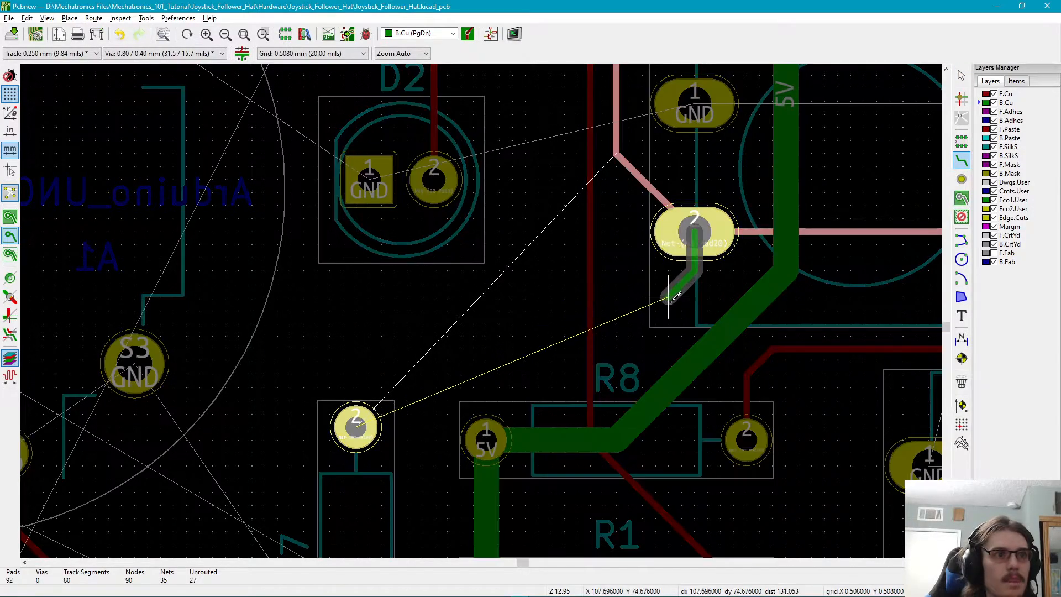
click(628, 333)
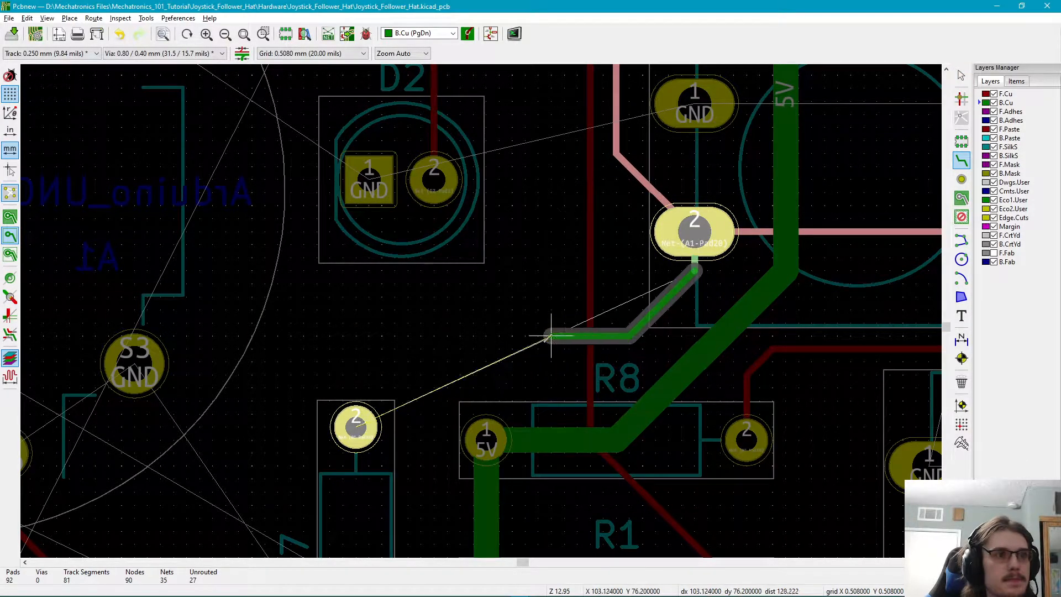
click(422, 348)
click(355, 426)
scroll(485, 303, down, 5)
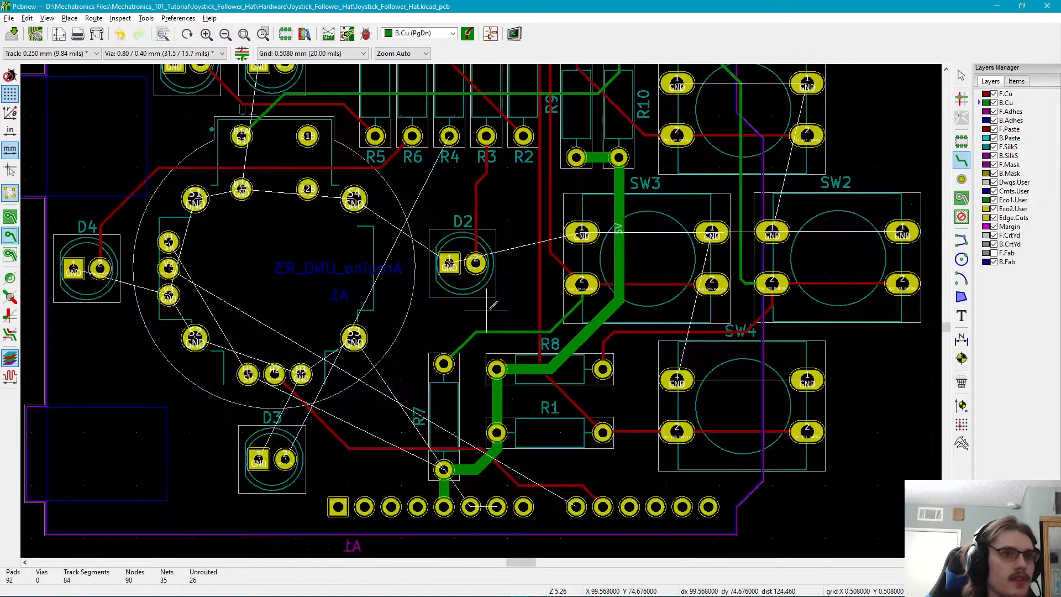
- Zoom to R7 and the bottom header pins and start a thin B.Cu track from pin 9
middle_drag(434, 321, 558, 308)
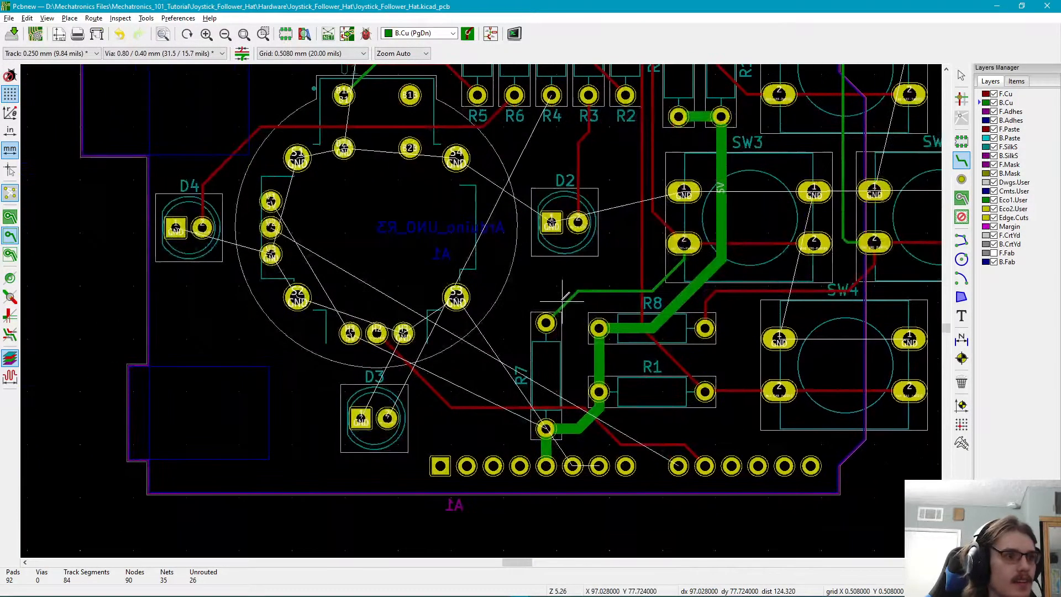
scroll(658, 459, up, 5)
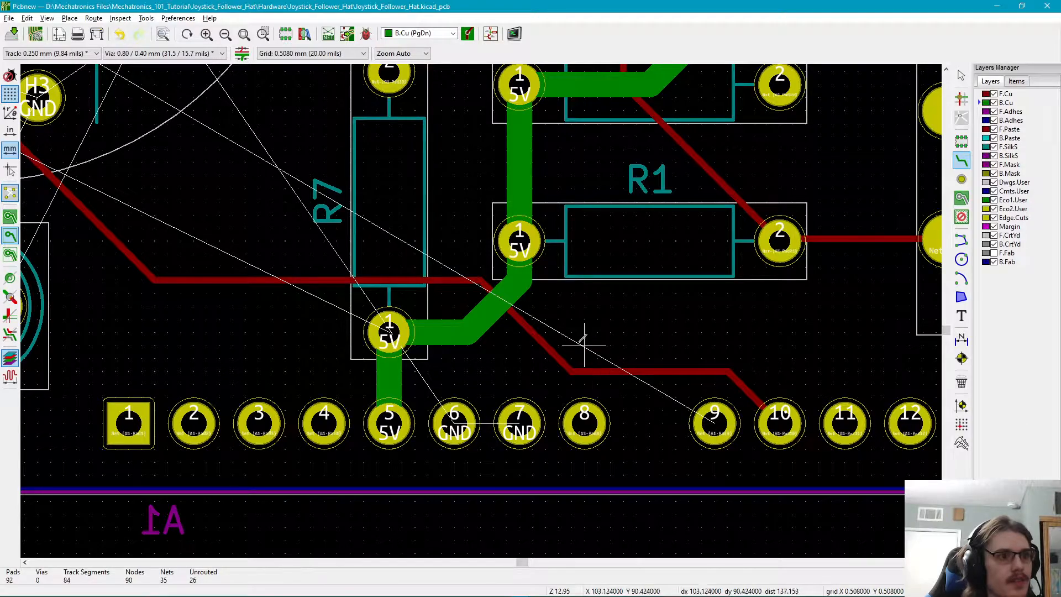
key(F4)
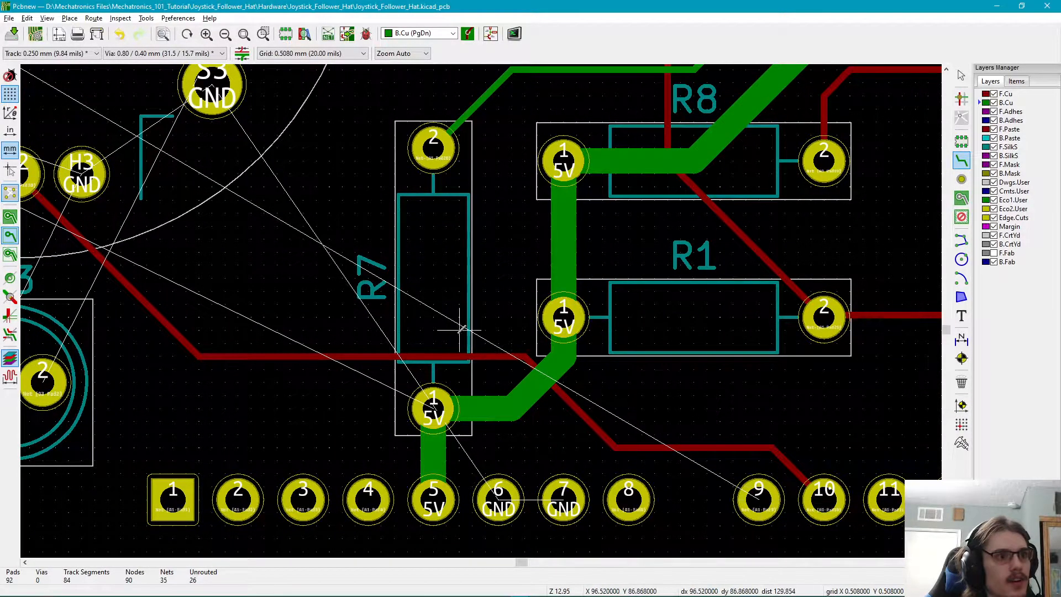
key(F4)
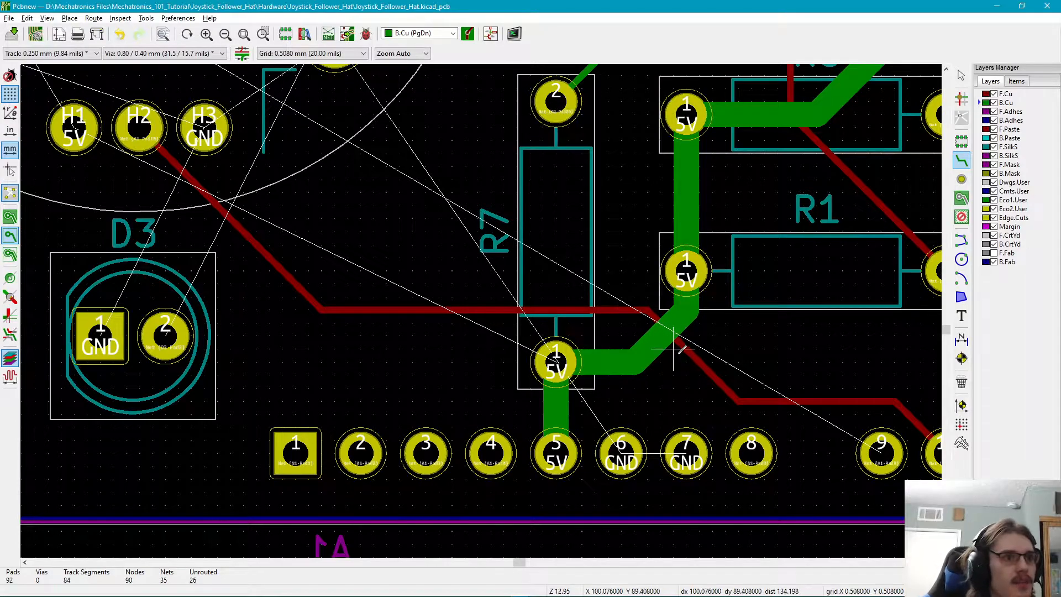
scroll(675, 339, down, 1)
middle_drag(469, 299, 584, 354)
scroll(417, 318, down, 1)
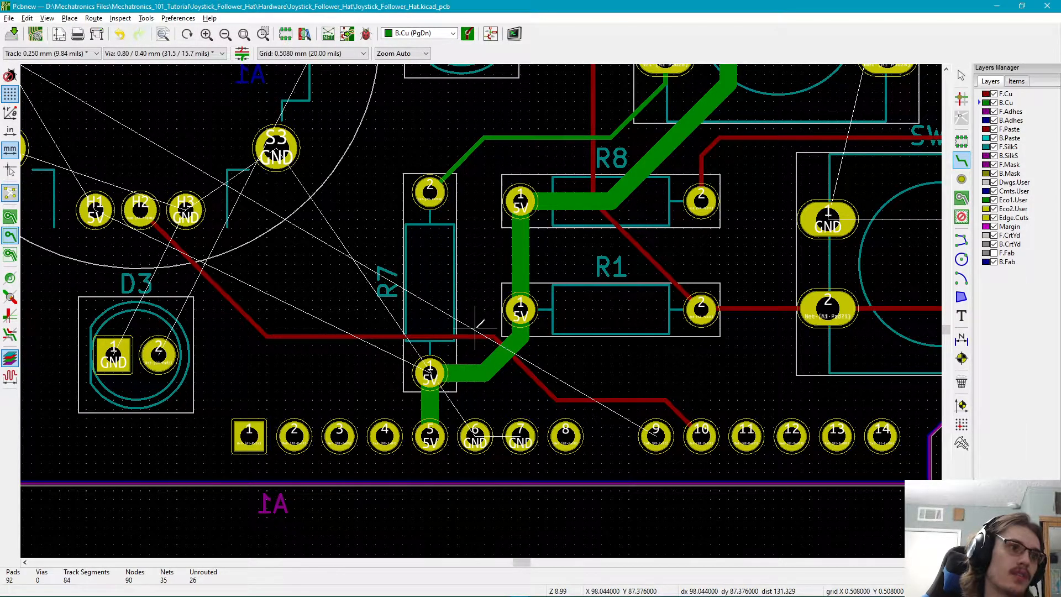
middle_drag(555, 363, 593, 413)
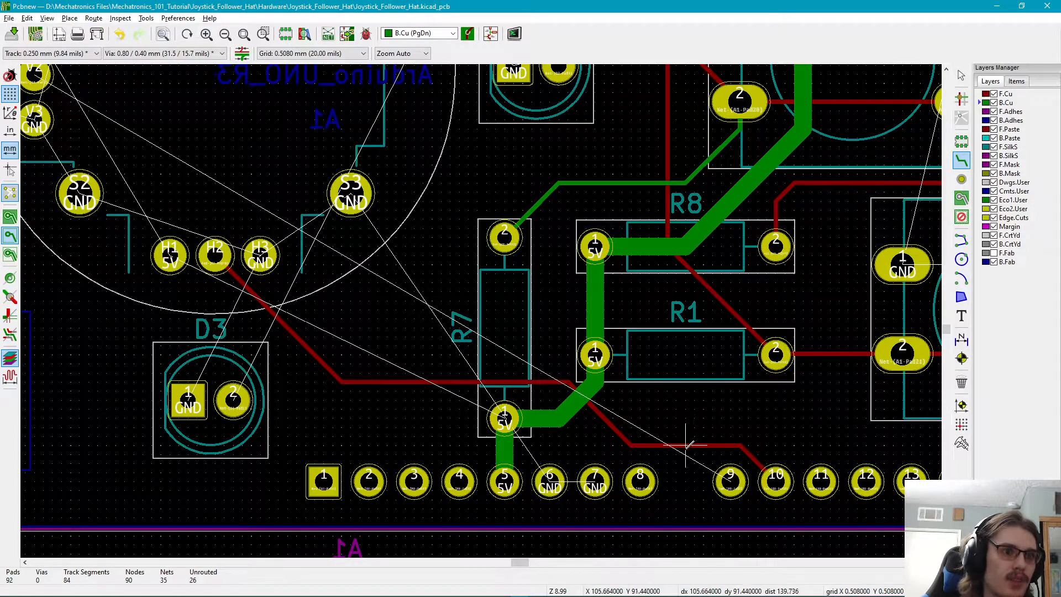
click(730, 480)
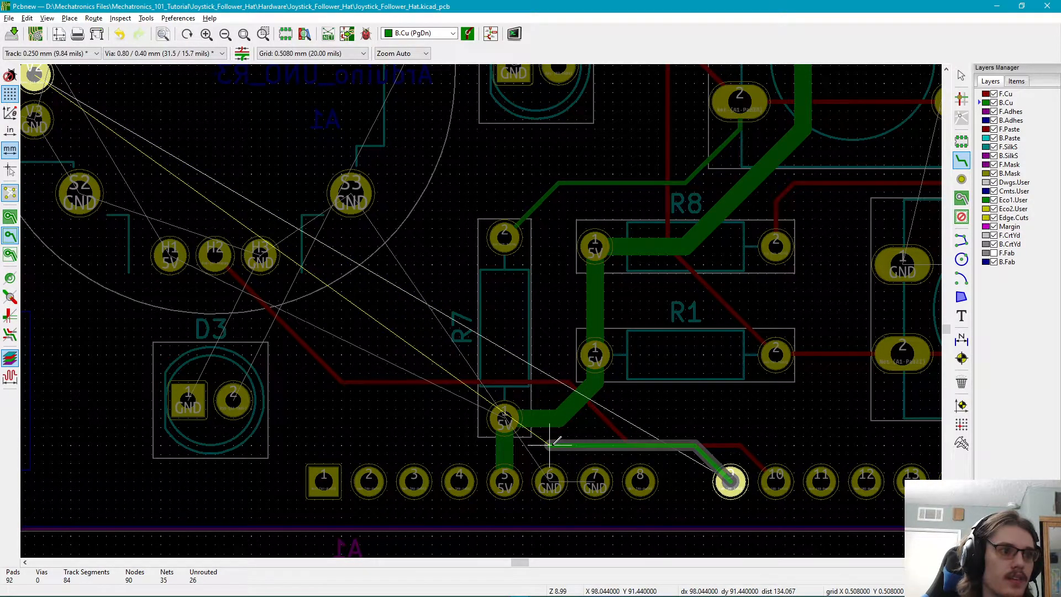
- End the pad 9 track above header pad 6 and place a via at its end
click(553, 441)
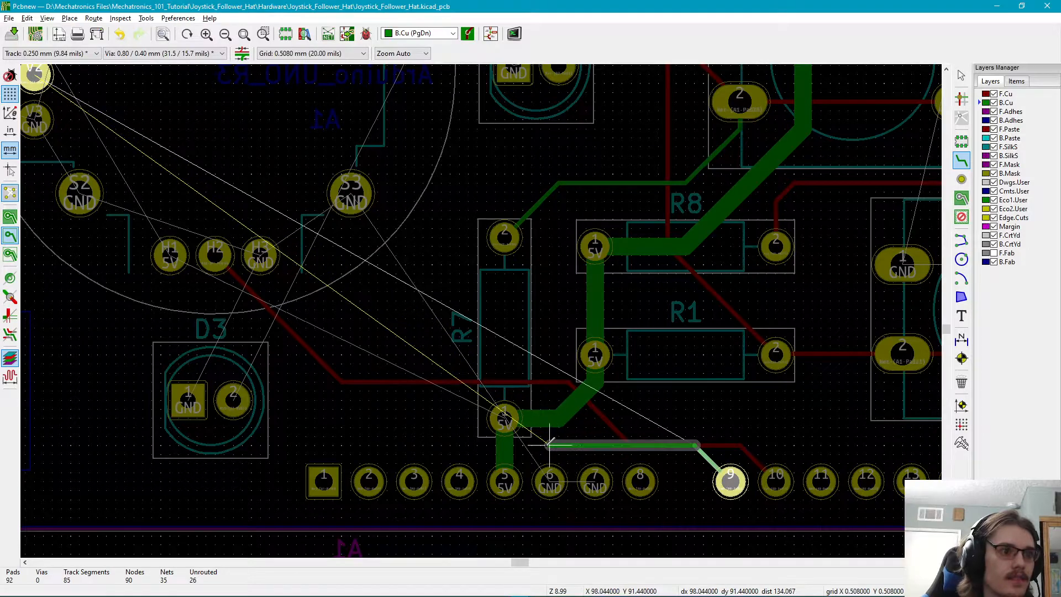
click(549, 443)
key(Escape)
key(Escape)
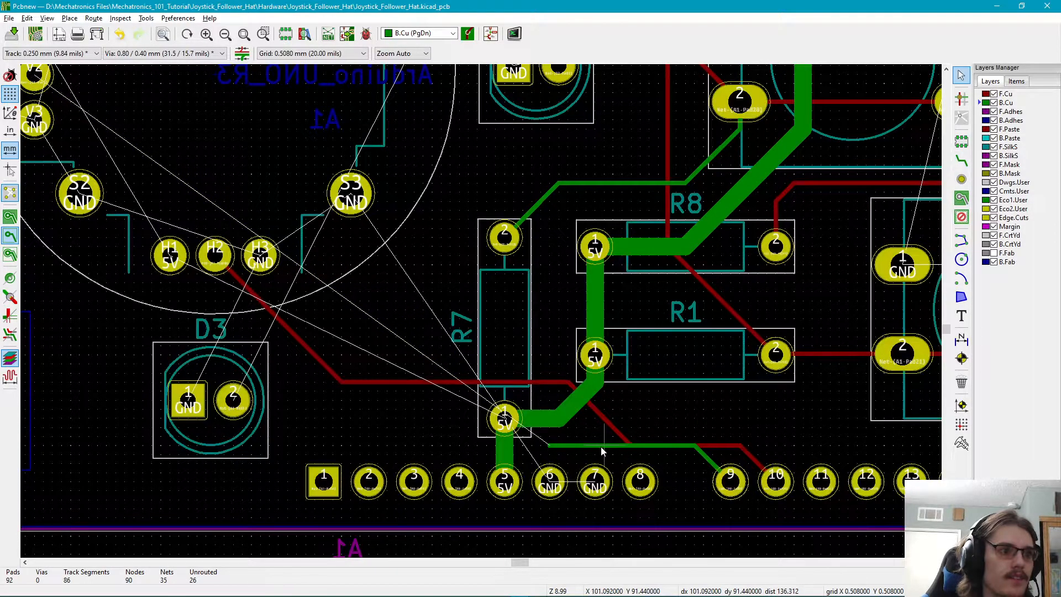
click(959, 184)
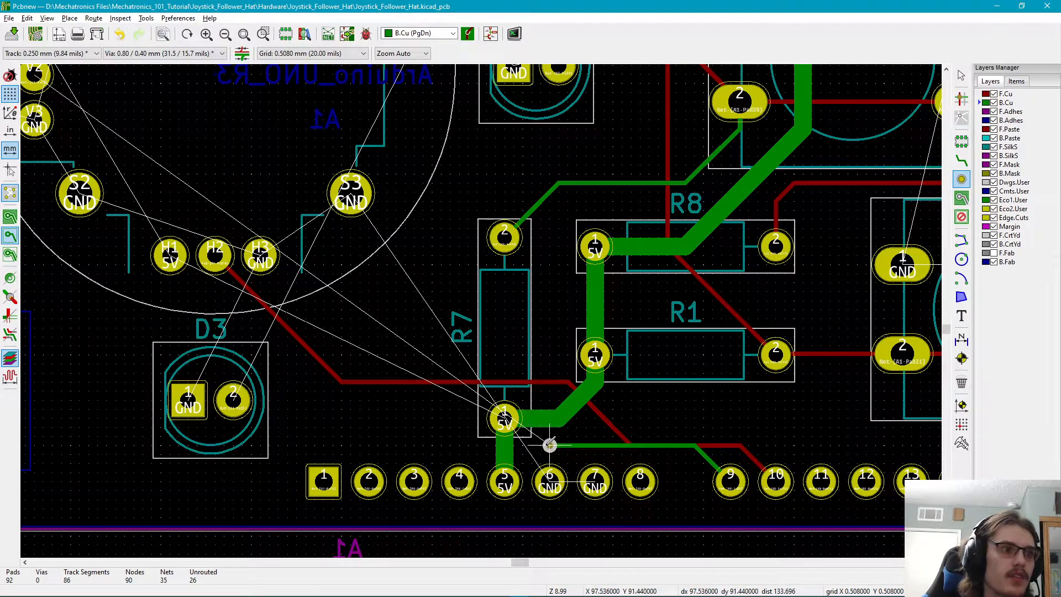
click(550, 446)
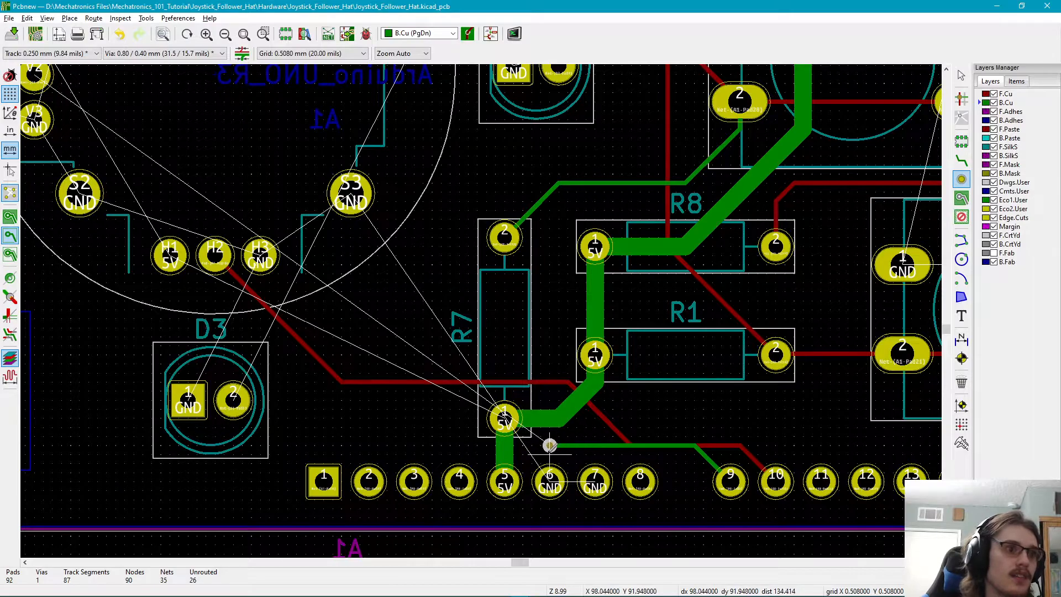
scroll(550, 454, up, 3)
scroll(482, 304, up, 2)
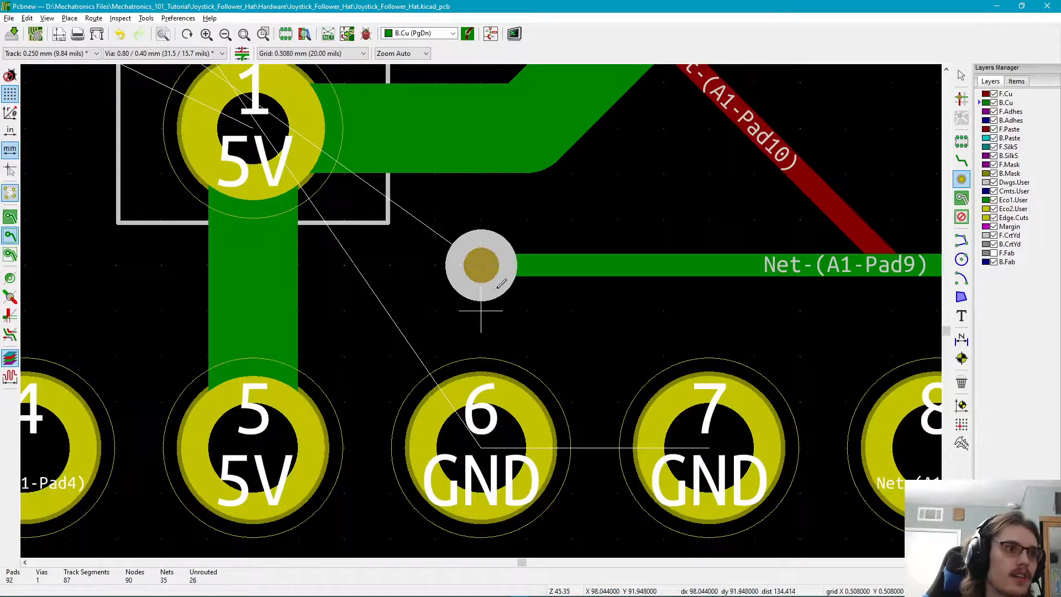
scroll(522, 264, down, 3)
shift+scroll(481, 309, up, 2)
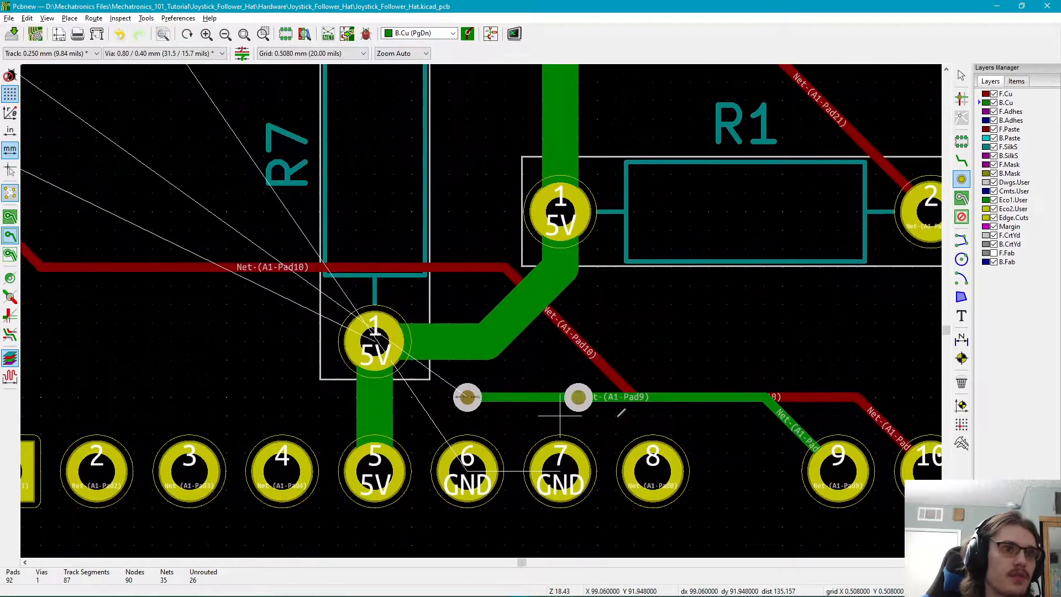
scroll(469, 397, down, 1)
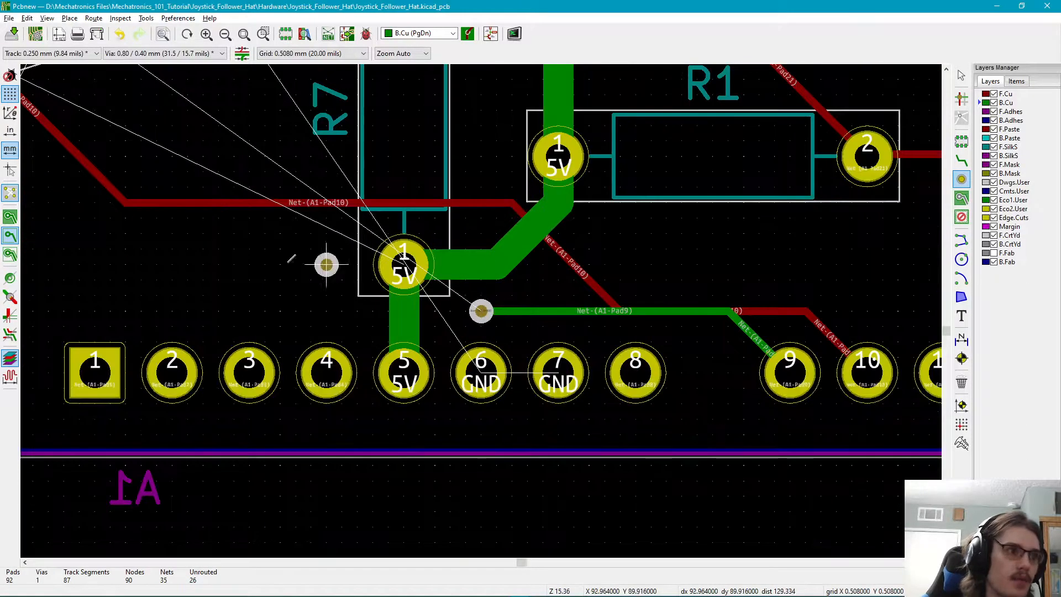
- Check the net of the accidental via left of R7's 5V pad, then delete it
click(234, 249)
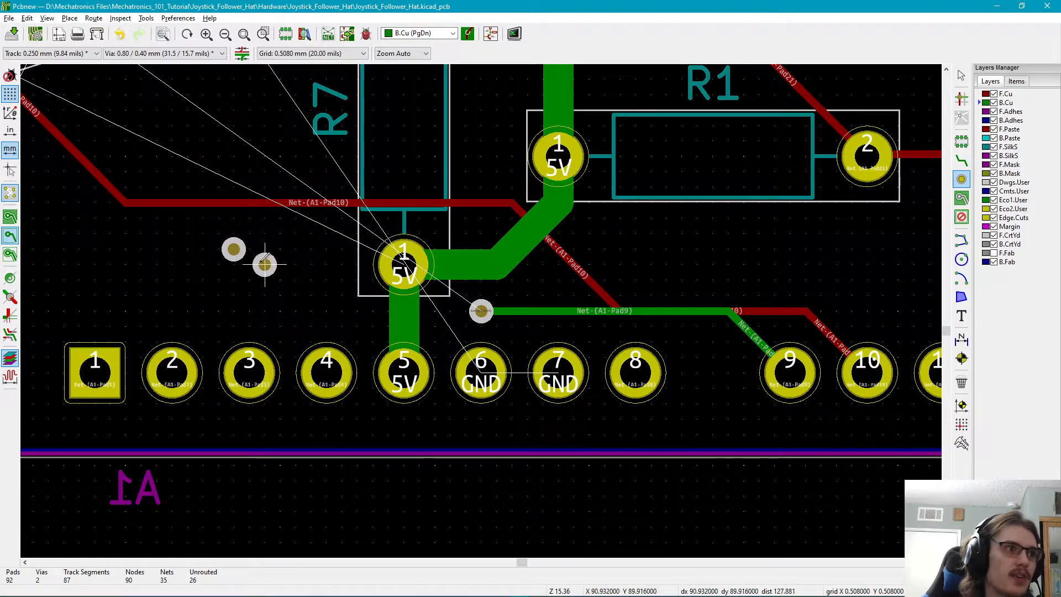
key(Escape)
click(232, 249)
right_click(231, 250)
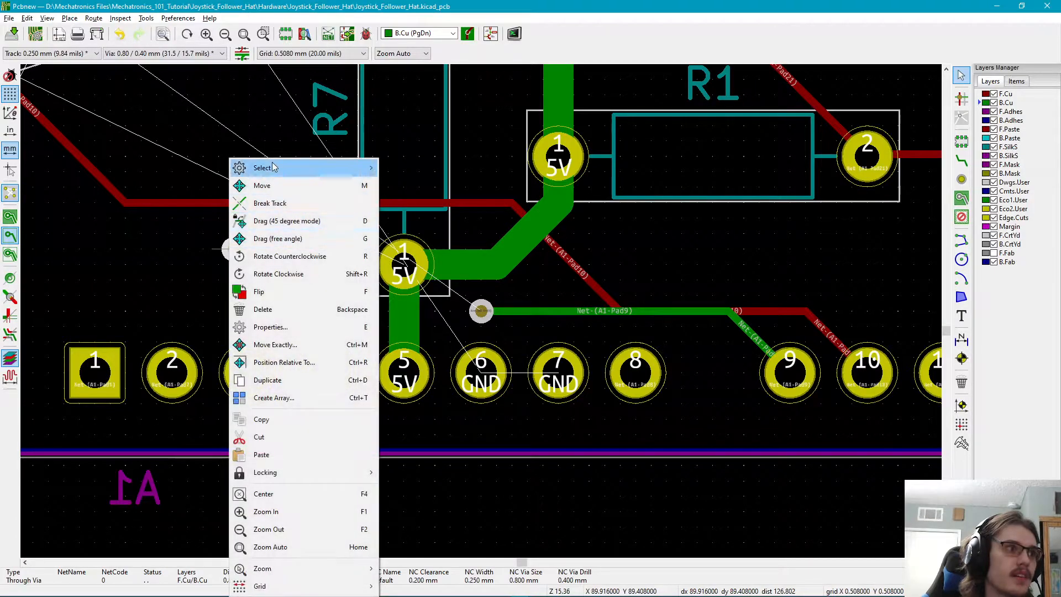
click(270, 329)
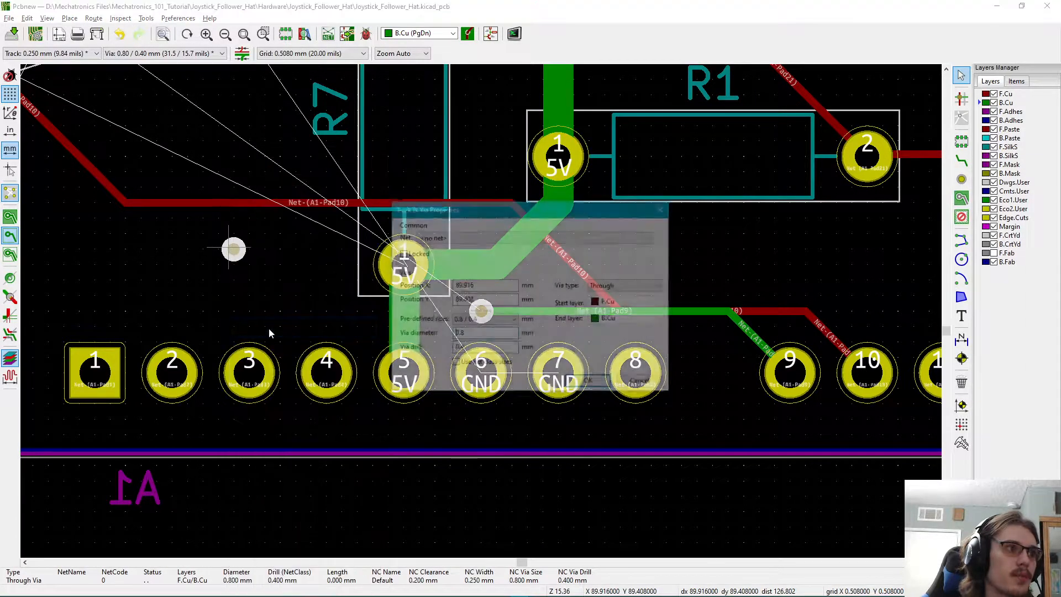
click(453, 237)
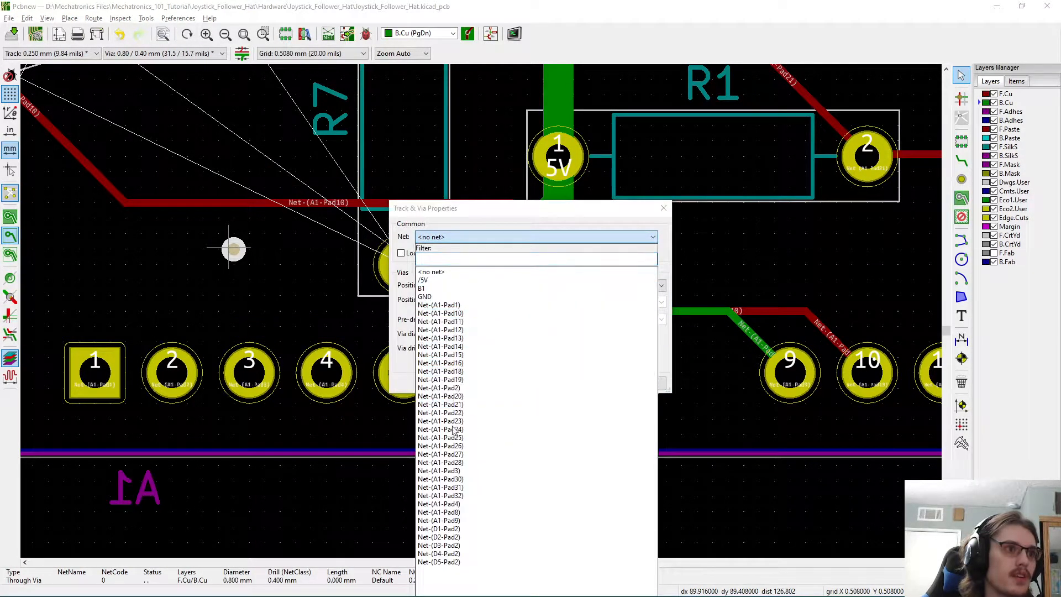
click(664, 209)
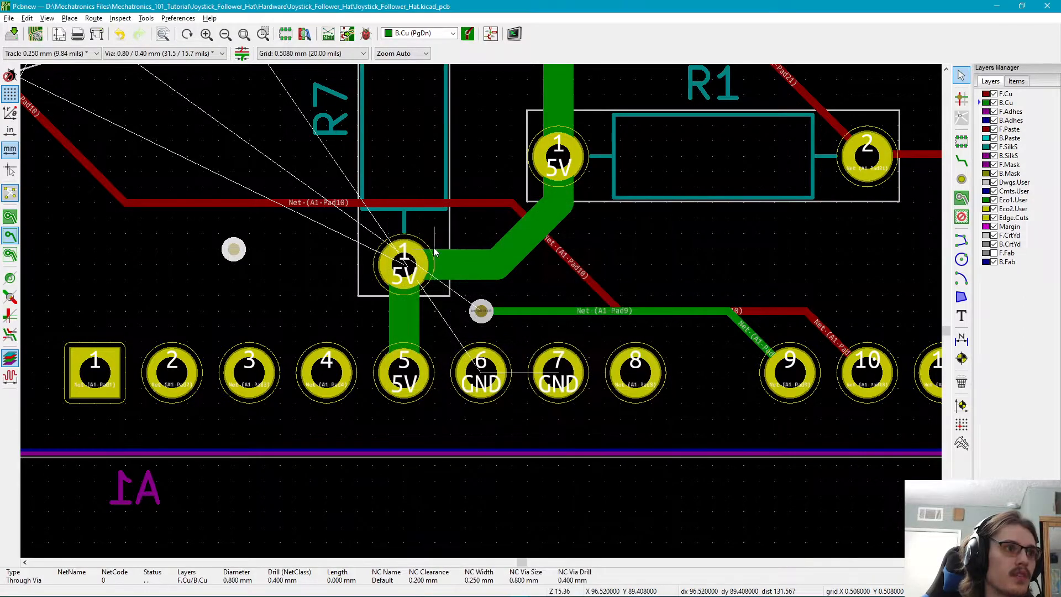
middle_drag(253, 267, 327, 357)
right_click(265, 317)
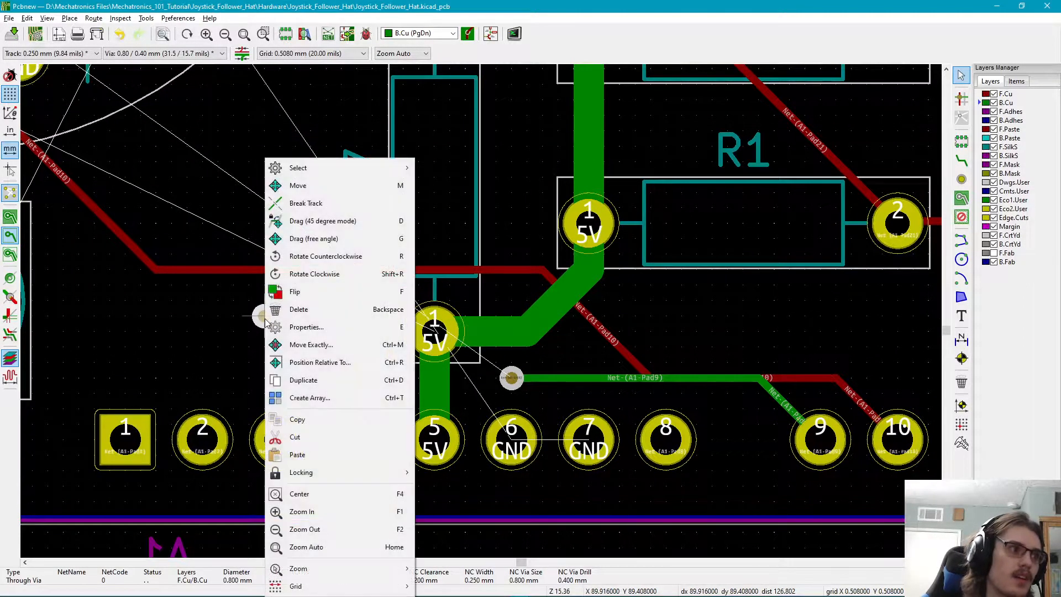
click(281, 324)
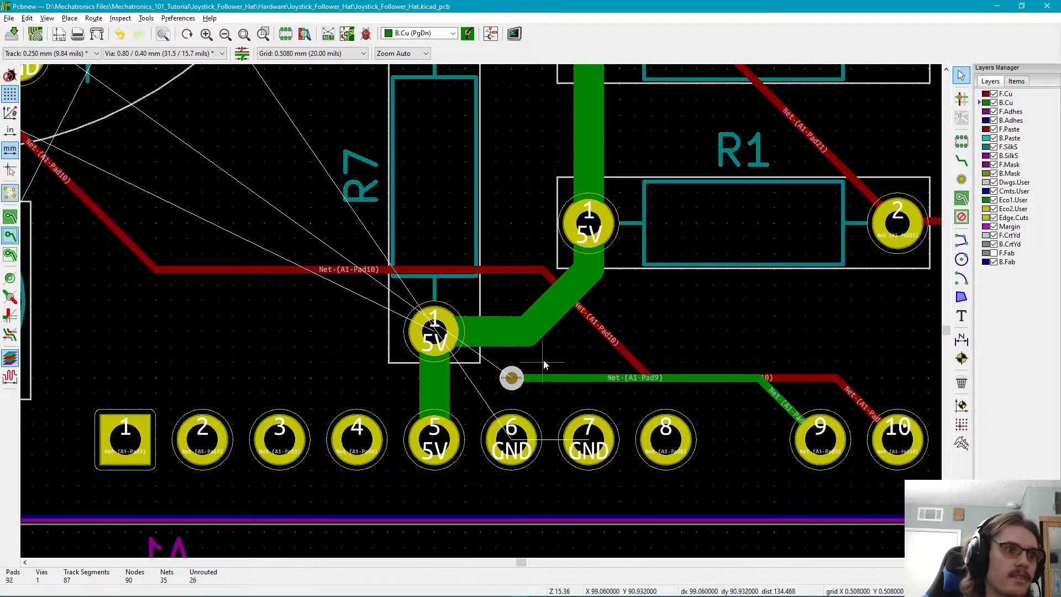
middle_drag(544, 364, 539, 414)
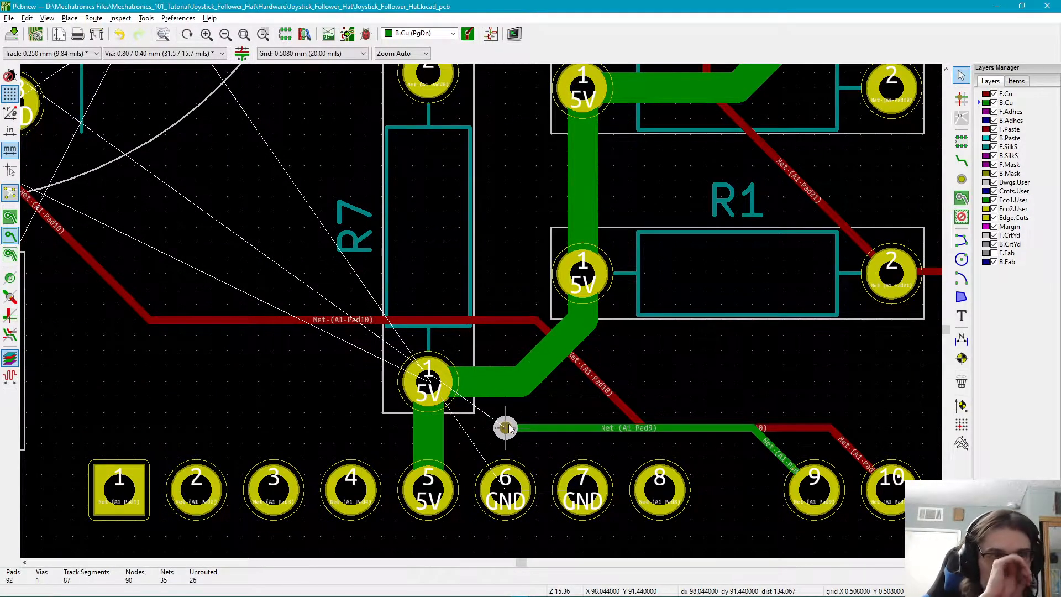
middle_drag(675, 379, 665, 437)
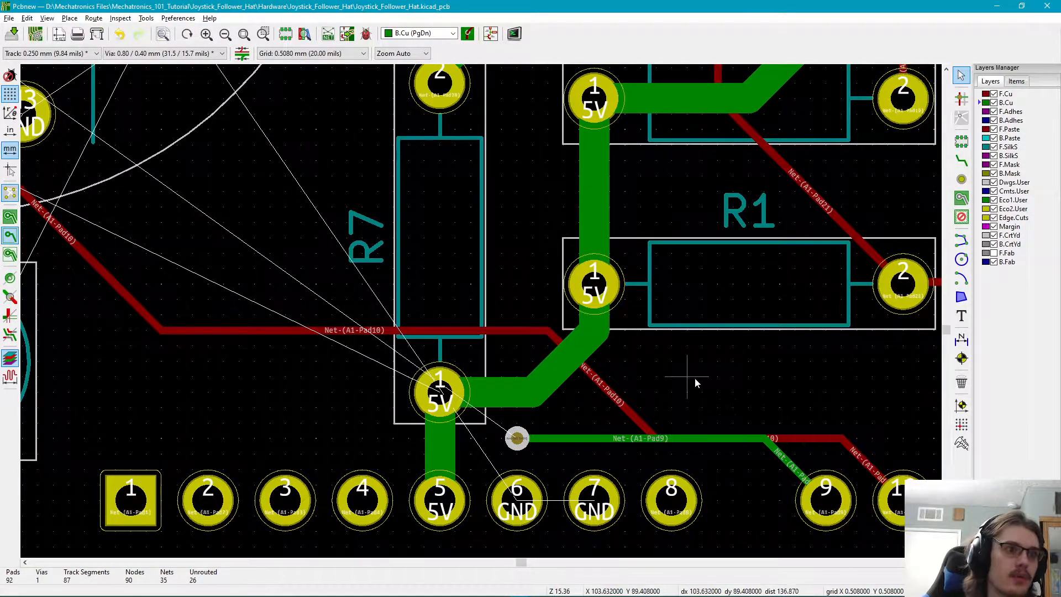
scroll(695, 377, down, 1)
- Route an F.Cu track from the via leftward, passing beneath the 5V trace
middle_drag(410, 308, 608, 417)
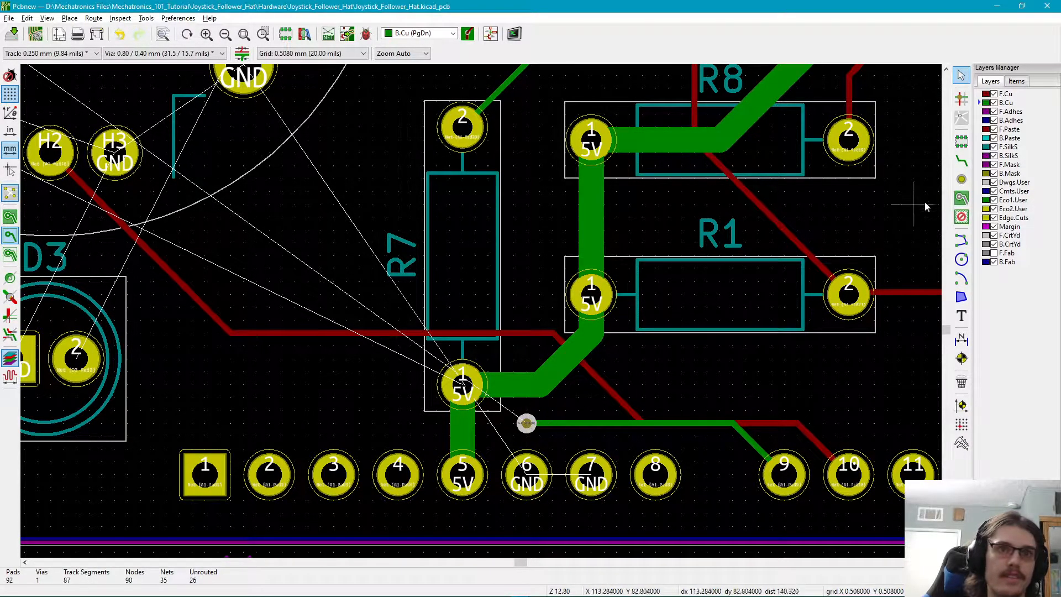
click(980, 95)
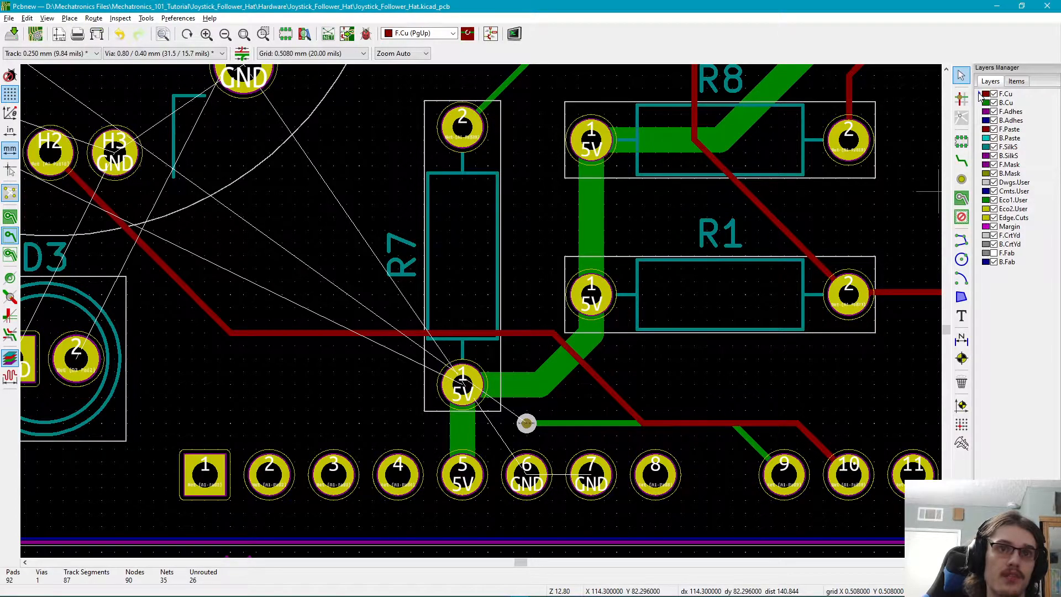
click(962, 161)
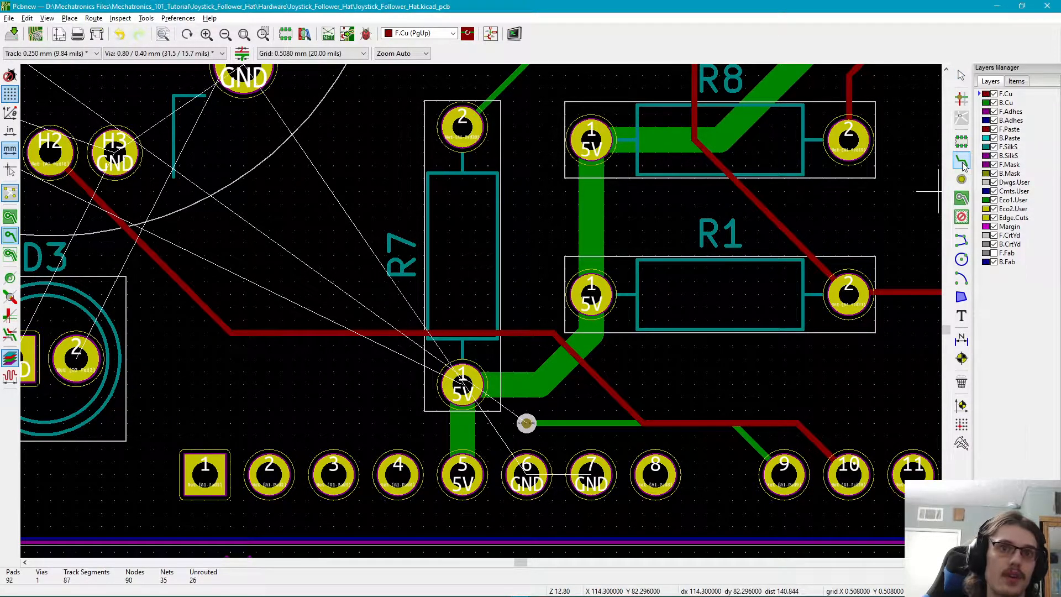
click(526, 423)
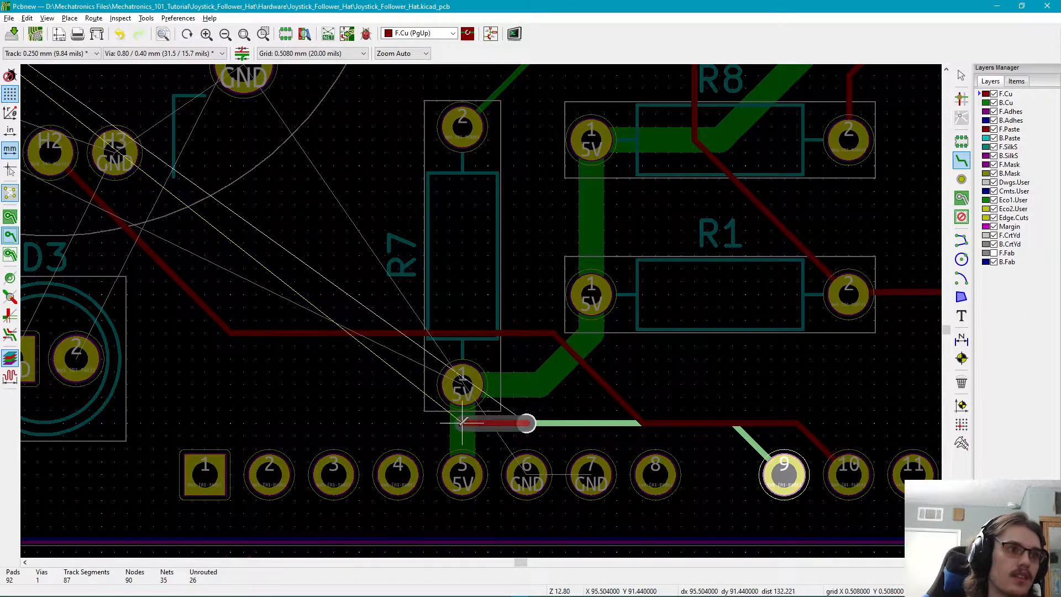
double_click(385, 423)
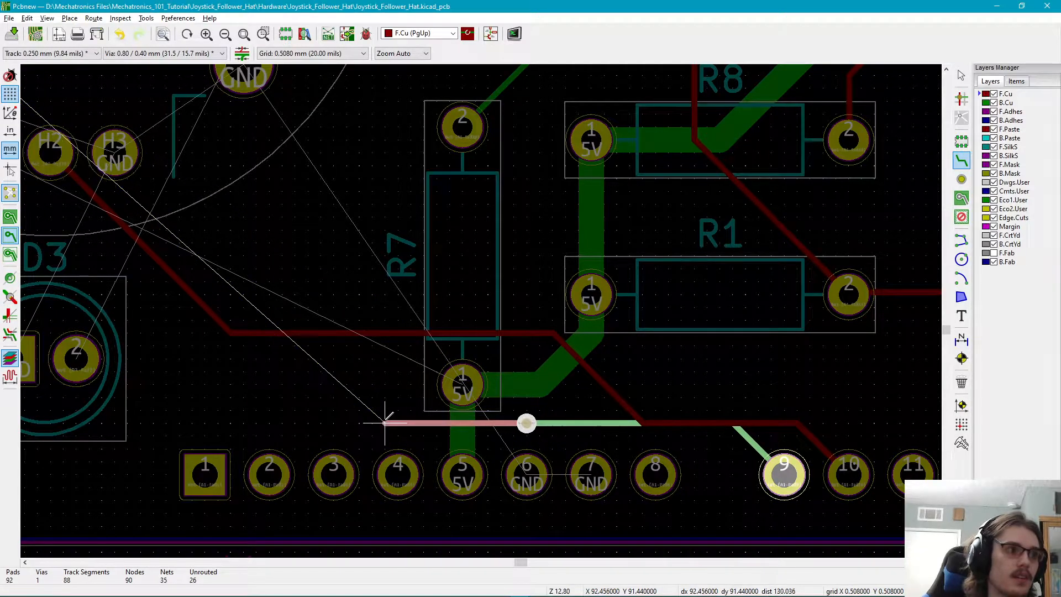
key(Escape)
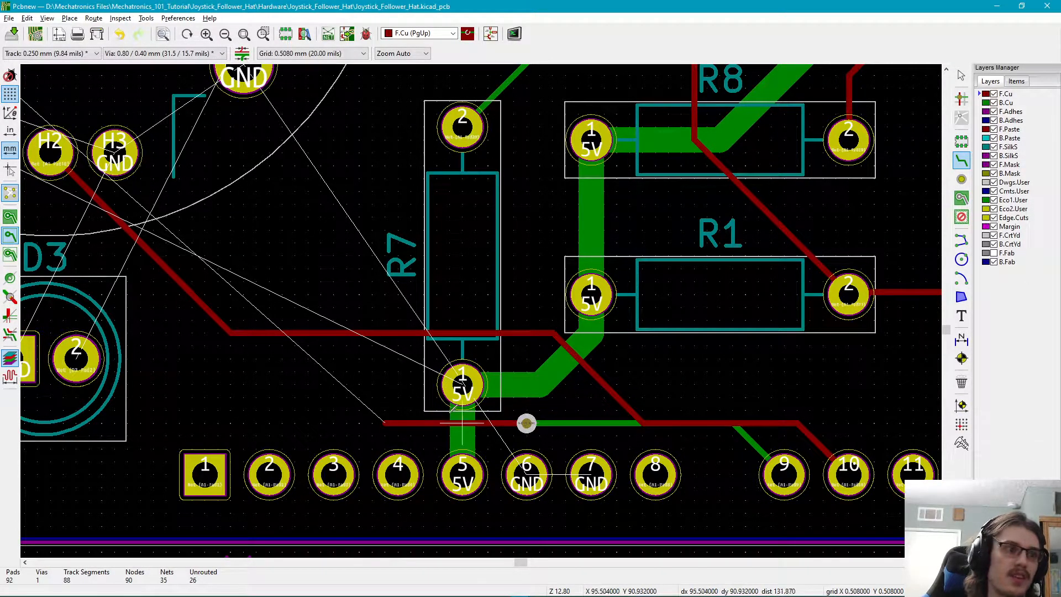
- Place a second via at the track's left end and start a bottom-layer track from it
click(962, 180)
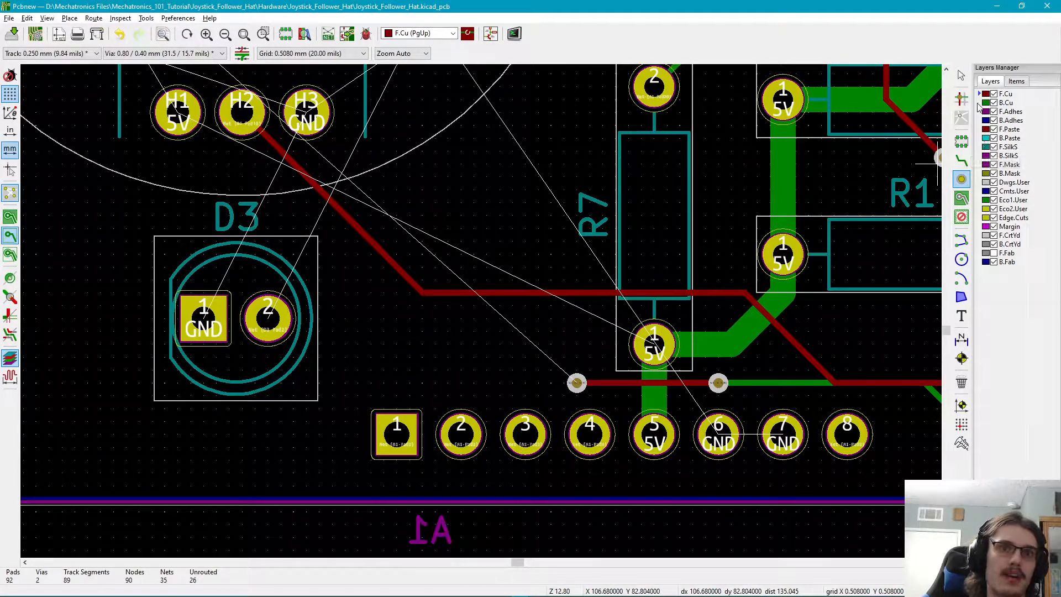
click(977, 103)
click(961, 160)
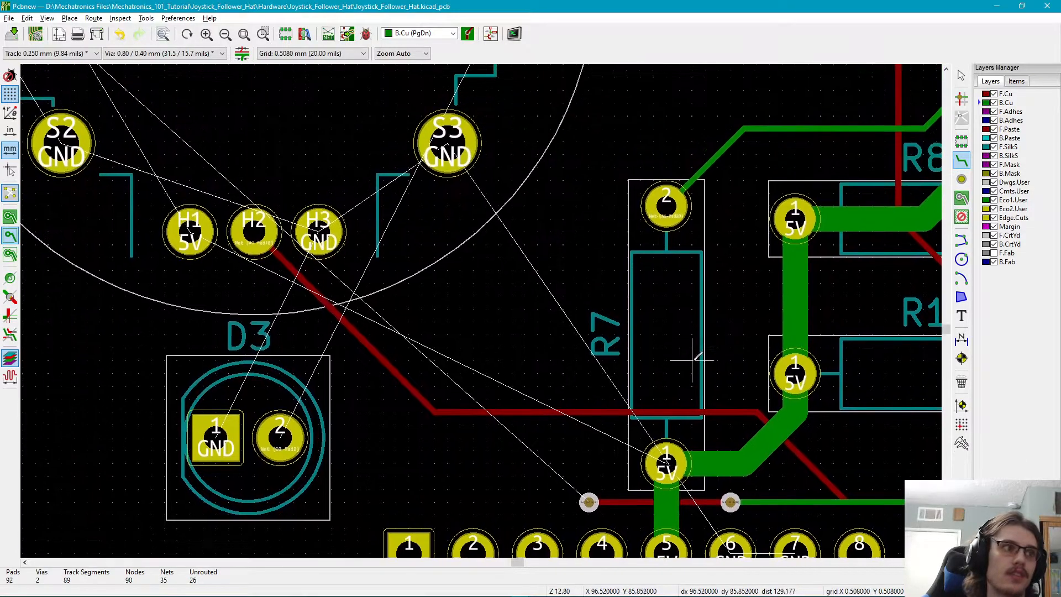
click(588, 502)
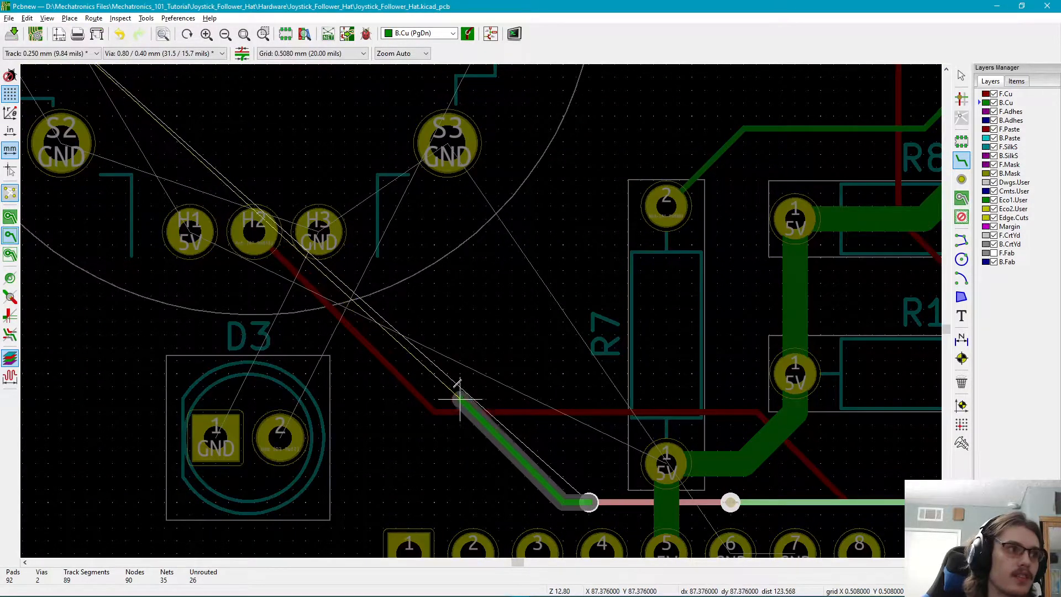
scroll(460, 396, down, 4)
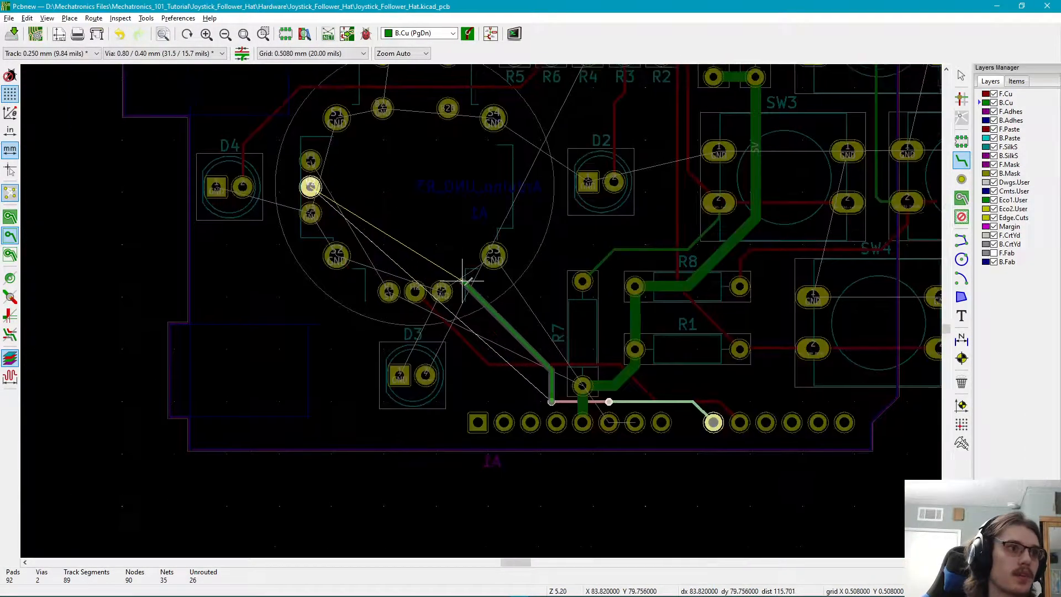
middle_drag(459, 275, 492, 337)
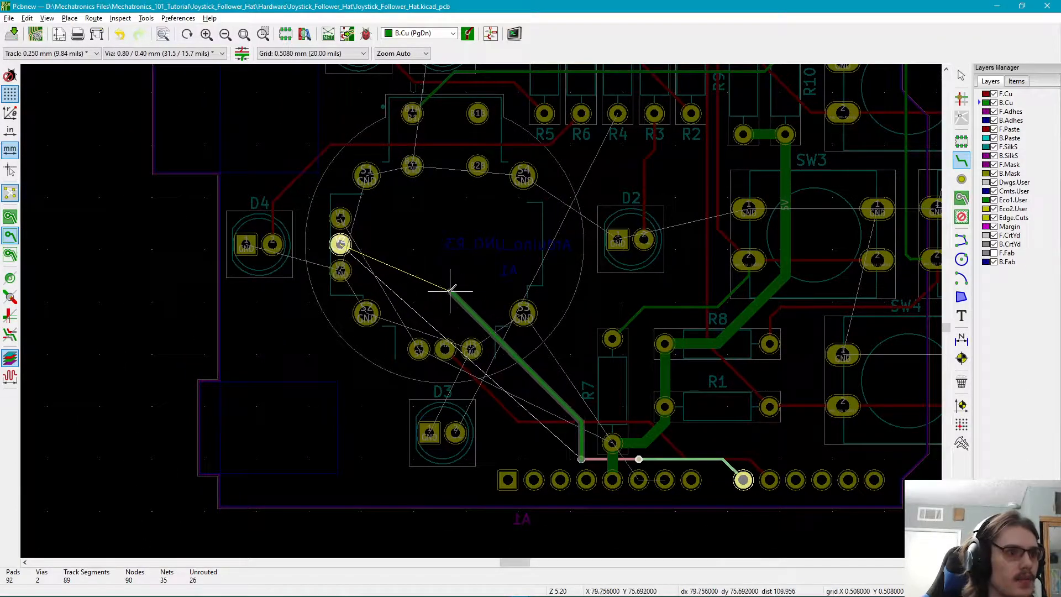
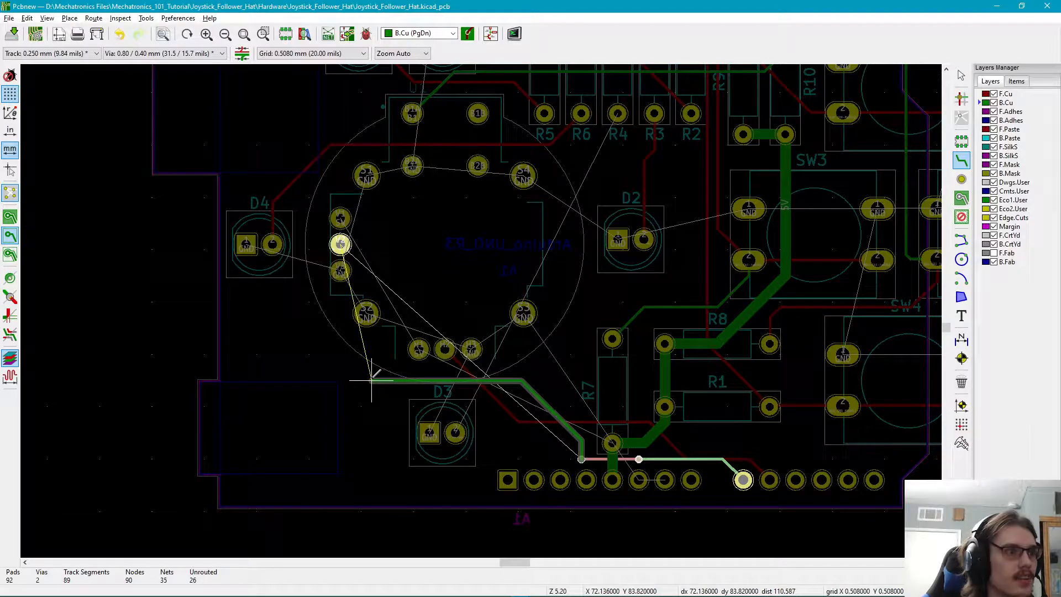
- Lay the B.Cu track from the header pin with corners around the Arduino outline to its pad beside D4
click(372, 375)
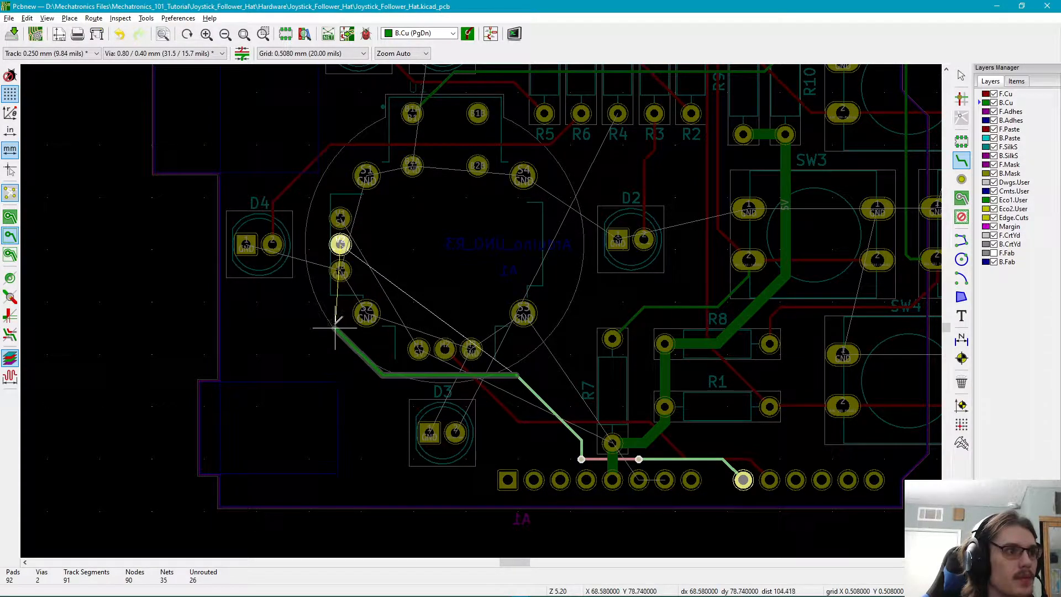
click(299, 281)
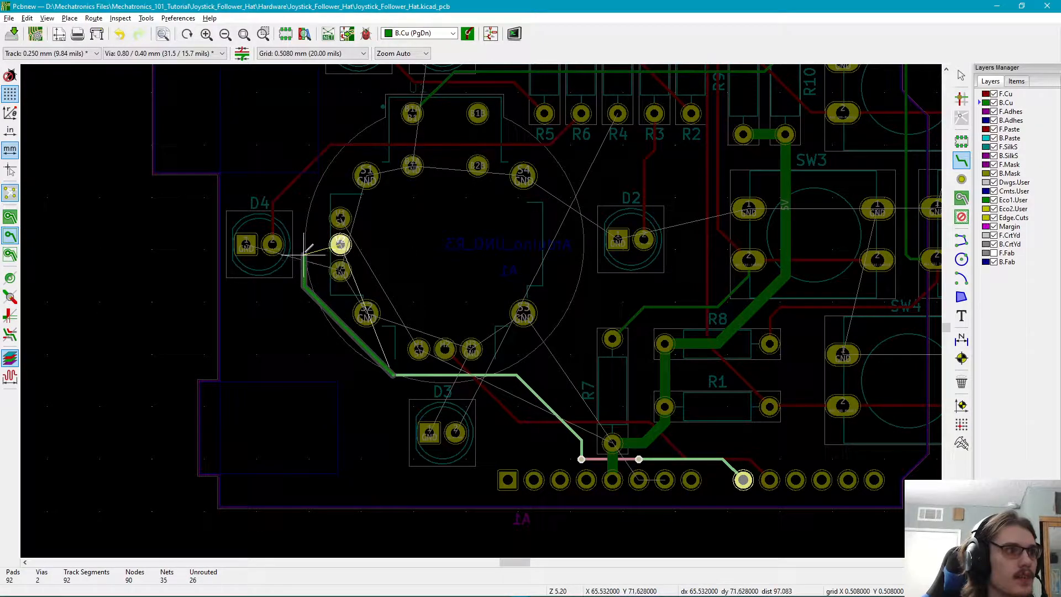
click(305, 259)
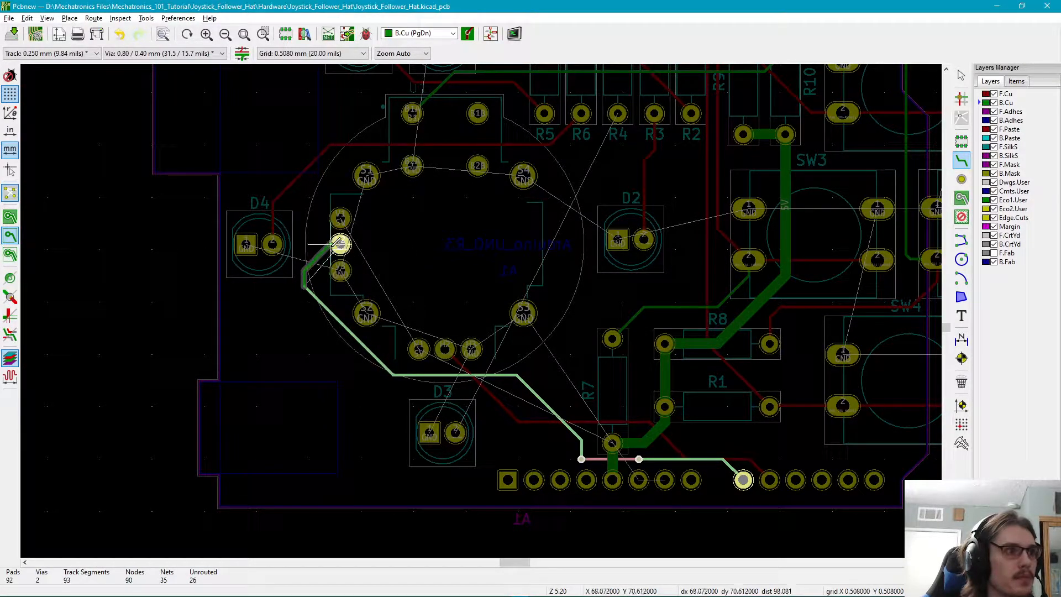
click(319, 243)
click(341, 243)
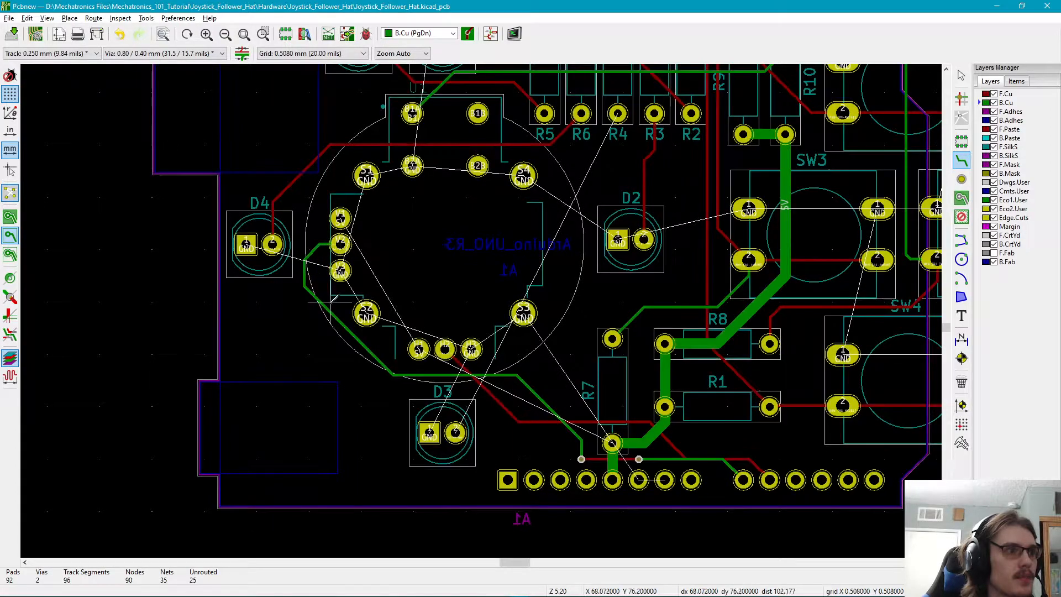
scroll(329, 311, up, 4)
scroll(481, 309, down, 4)
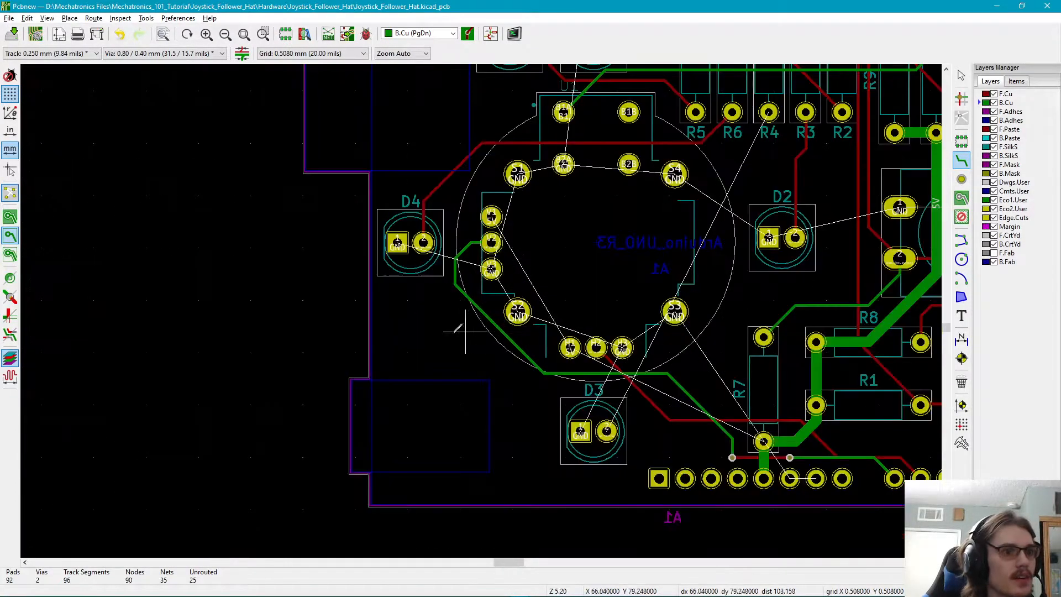
scroll(386, 327, up, 4)
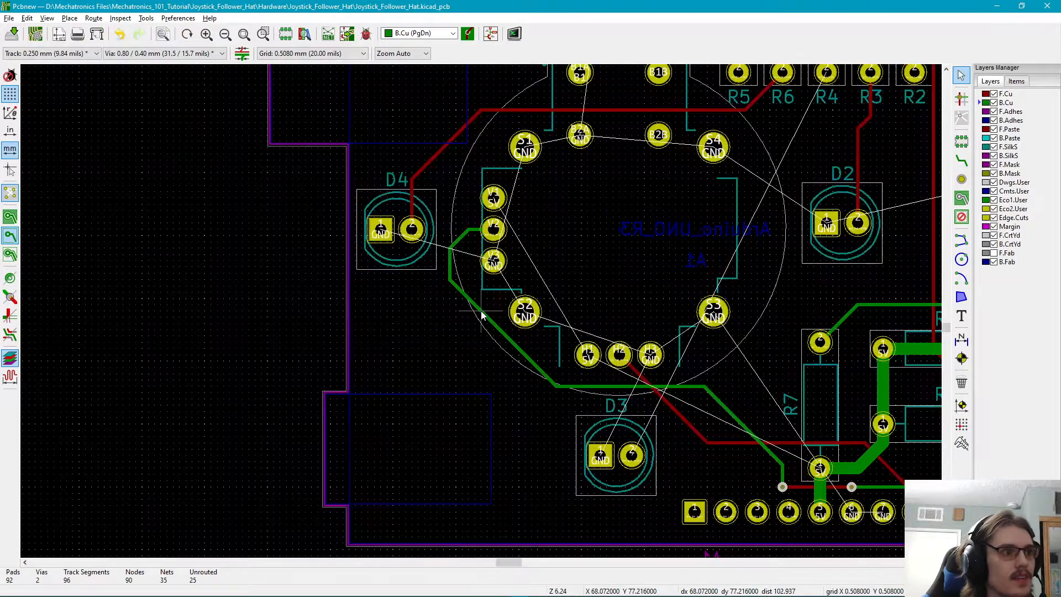
- Delete the diagonal track segment near S2 and check the vertical segment's properties
click(489, 326)
click(500, 347)
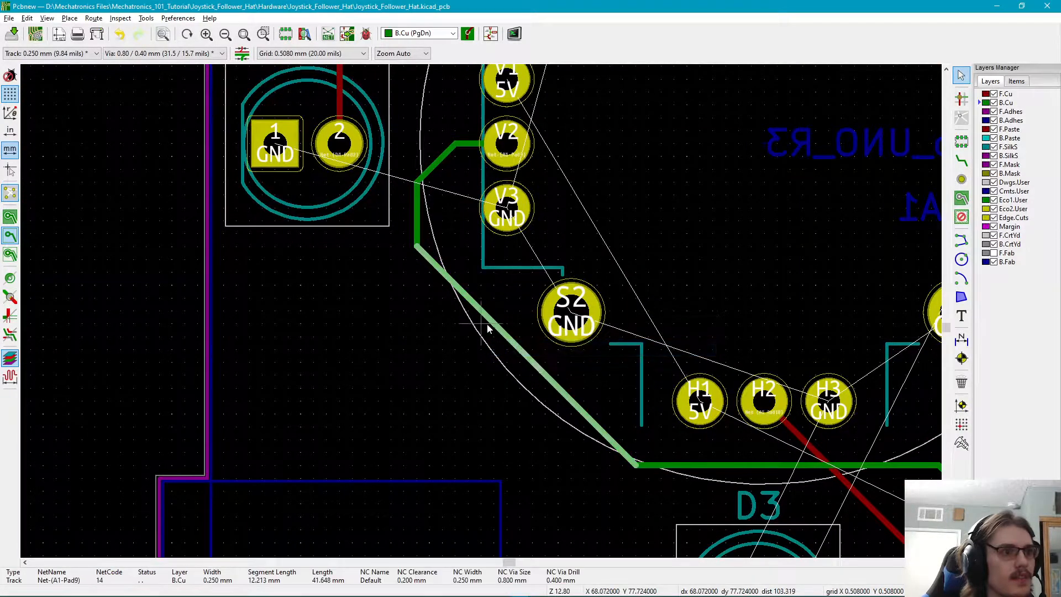
key(Delete)
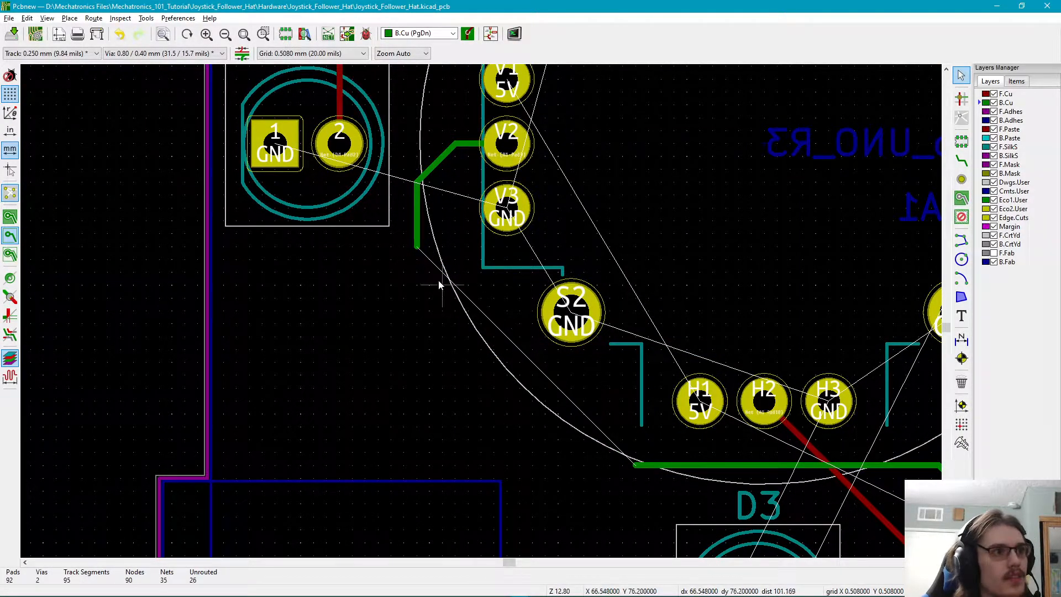
click(416, 247)
key(e)
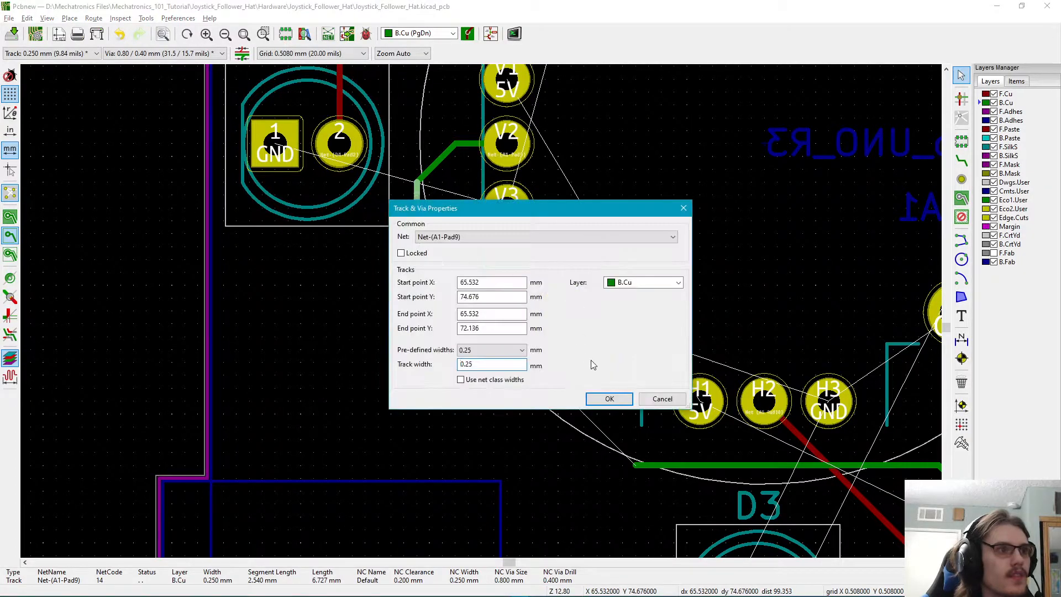
click(662, 400)
- Route a new track from the vertical segment's end down to the horizontal track
click(962, 160)
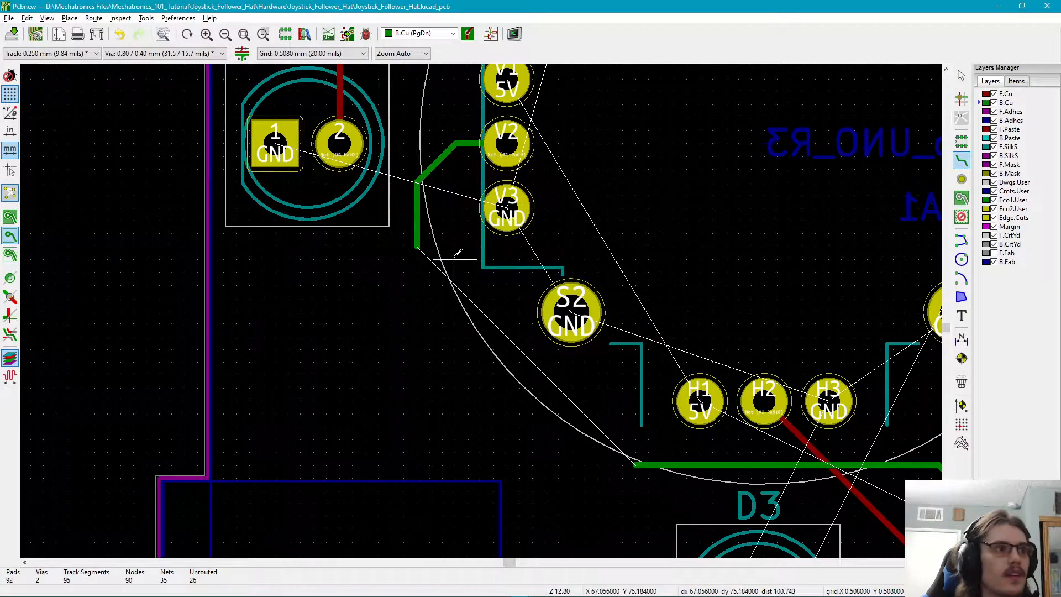
click(417, 246)
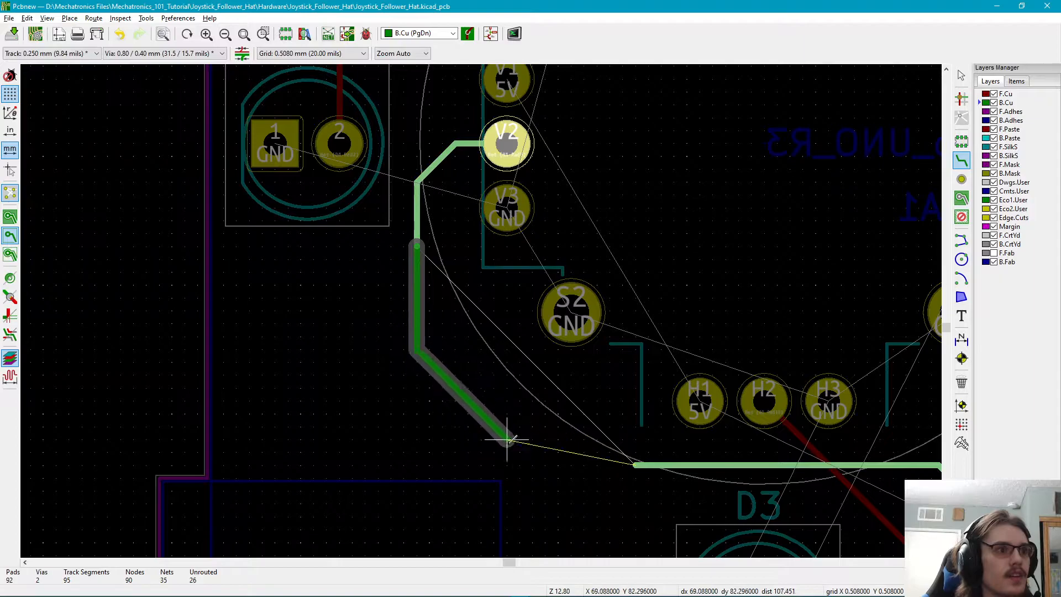
click(636, 465)
middle_drag(814, 478, 577, 325)
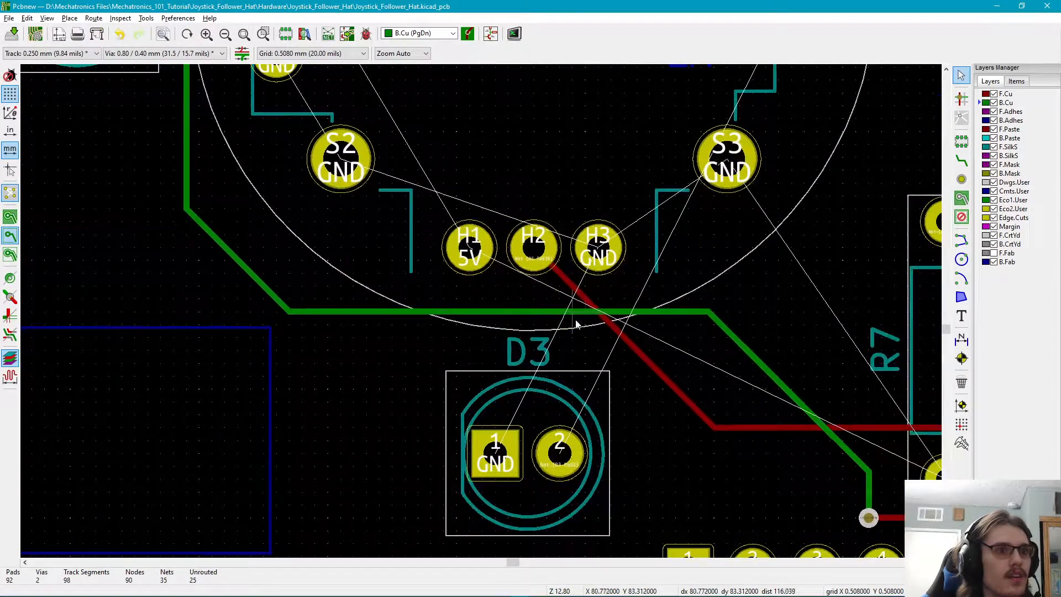
- Delete the old horizontal track segments running above D3
click(516, 316)
click(557, 347)
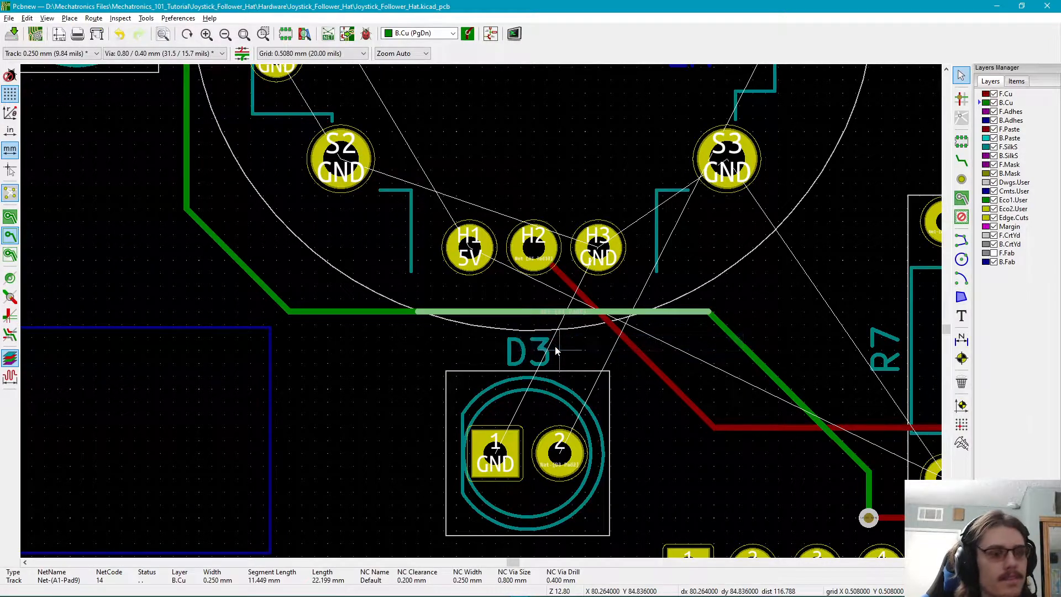
key(Delete)
click(719, 324)
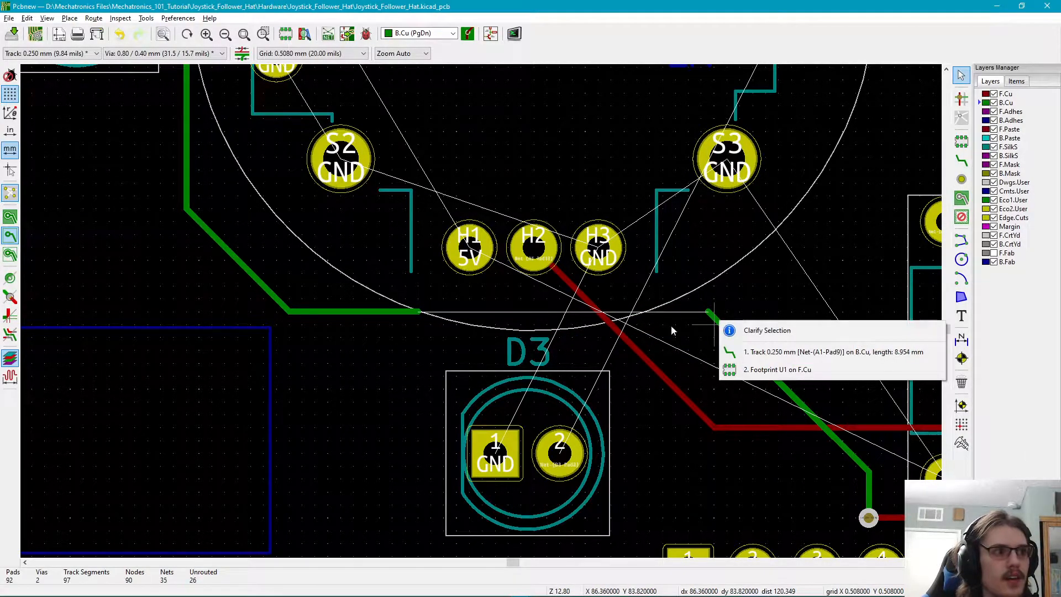
click(394, 319)
click(420, 345)
key(Delete)
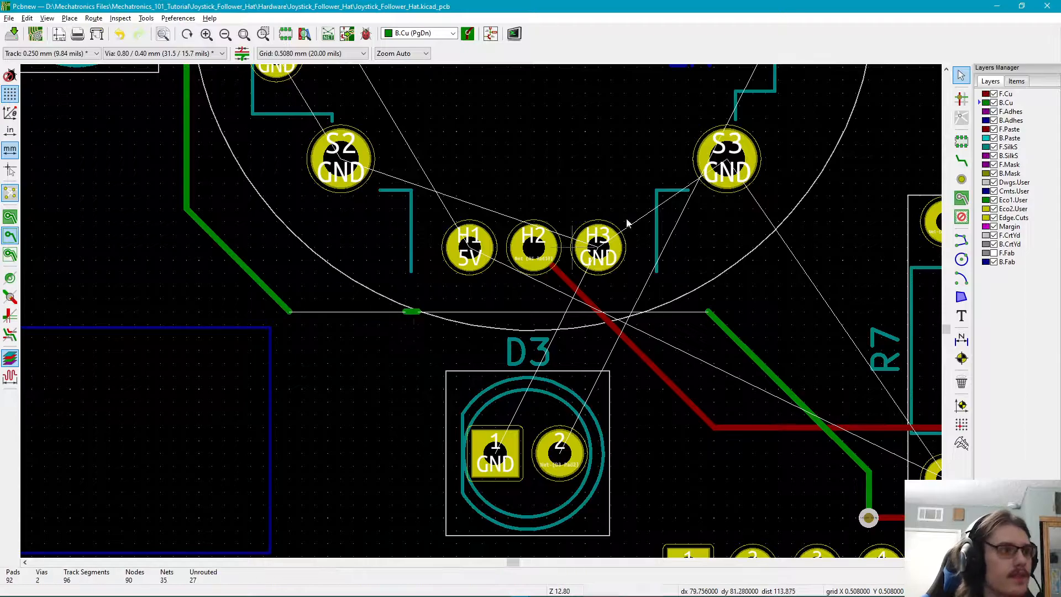
- Route the lower horizontal run to the right diagonal track and delete the two leftover stubs
click(961, 160)
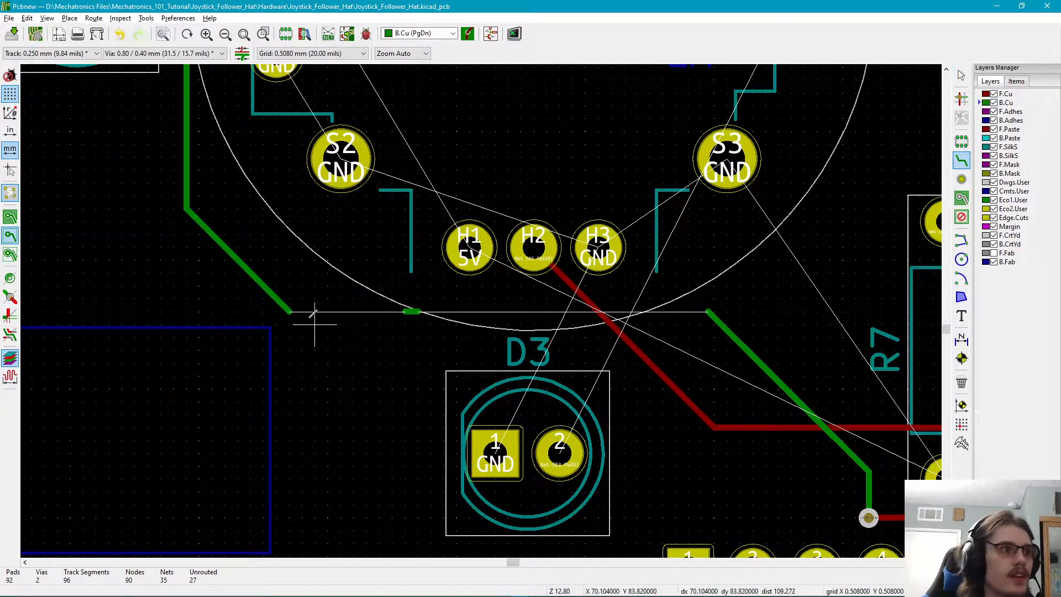
click(289, 311)
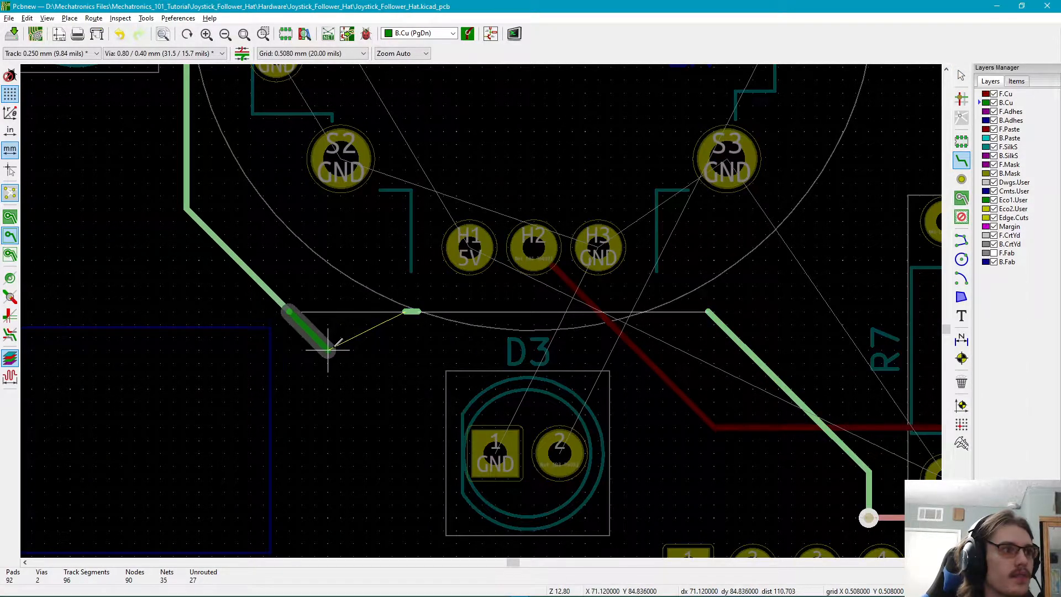
click(751, 353)
key(Escape)
click(714, 328)
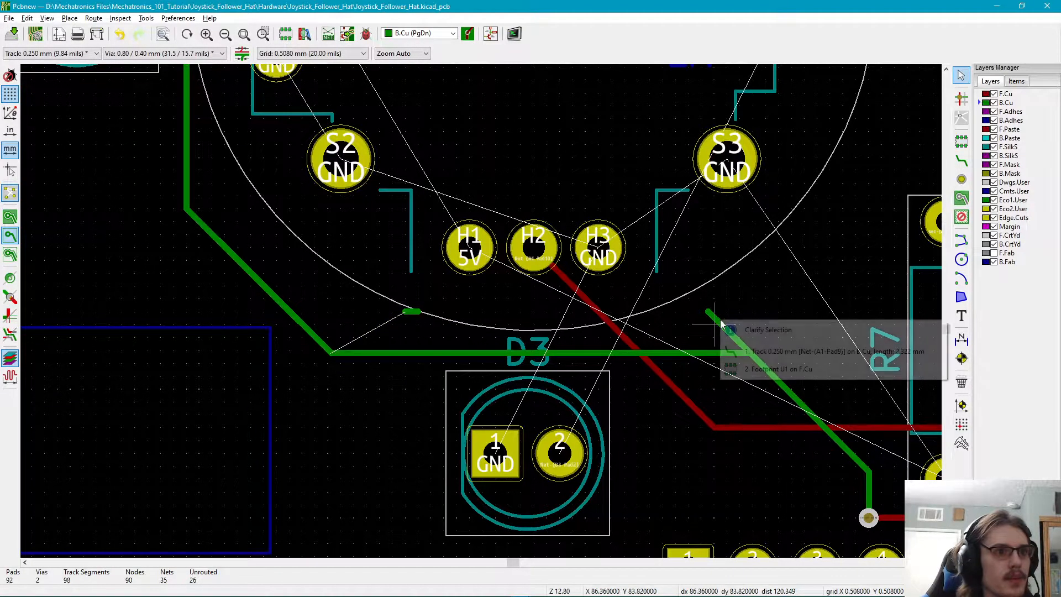
key(1)
key(Delete)
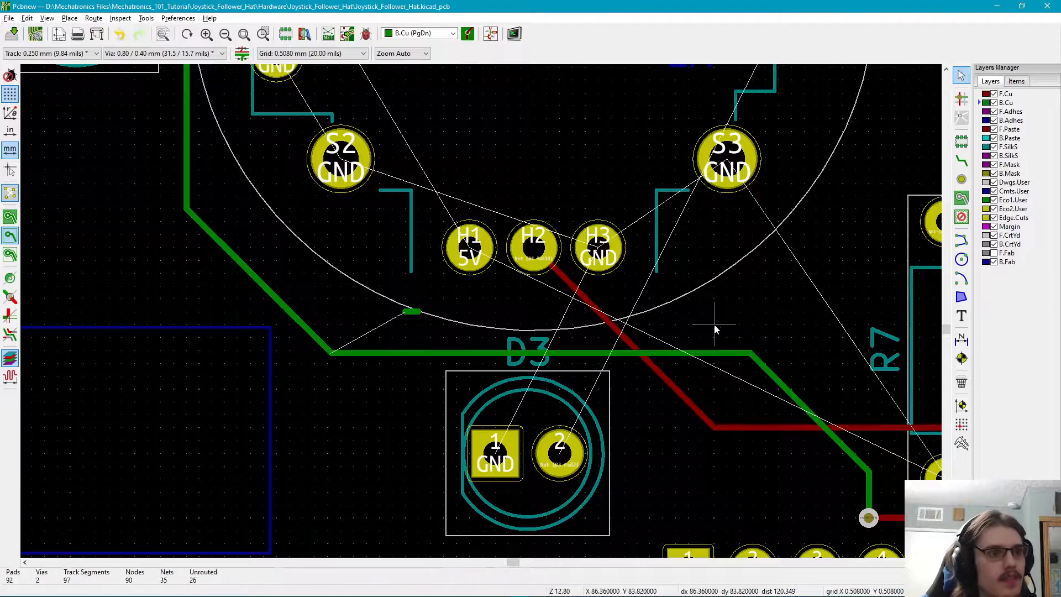
click(413, 314)
key(1)
key(Delete)
- Pan and zoom around the Arduino label, D2–D4, R7 and resistors R2–R6
click(727, 464)
scroll(727, 459, down, 2)
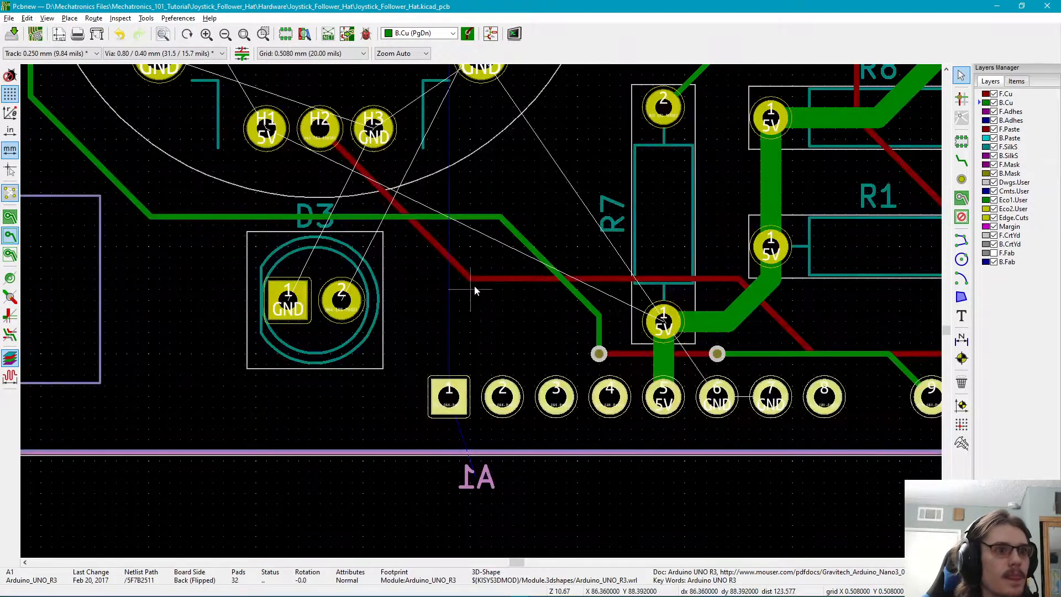
scroll(474, 285, up, 2)
middle_drag(466, 212, 534, 325)
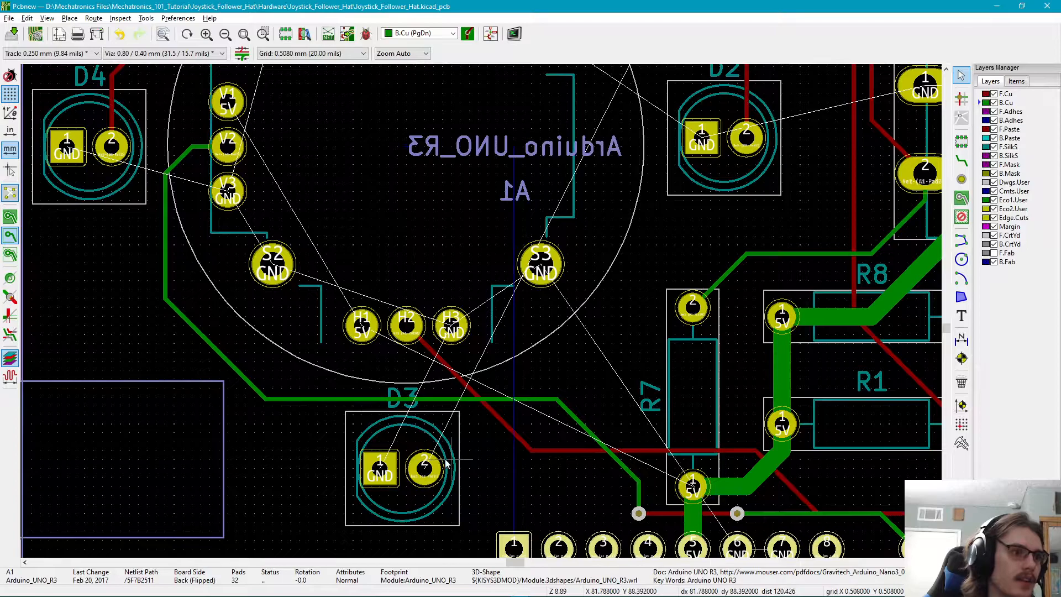
middle_drag(433, 478, 548, 326)
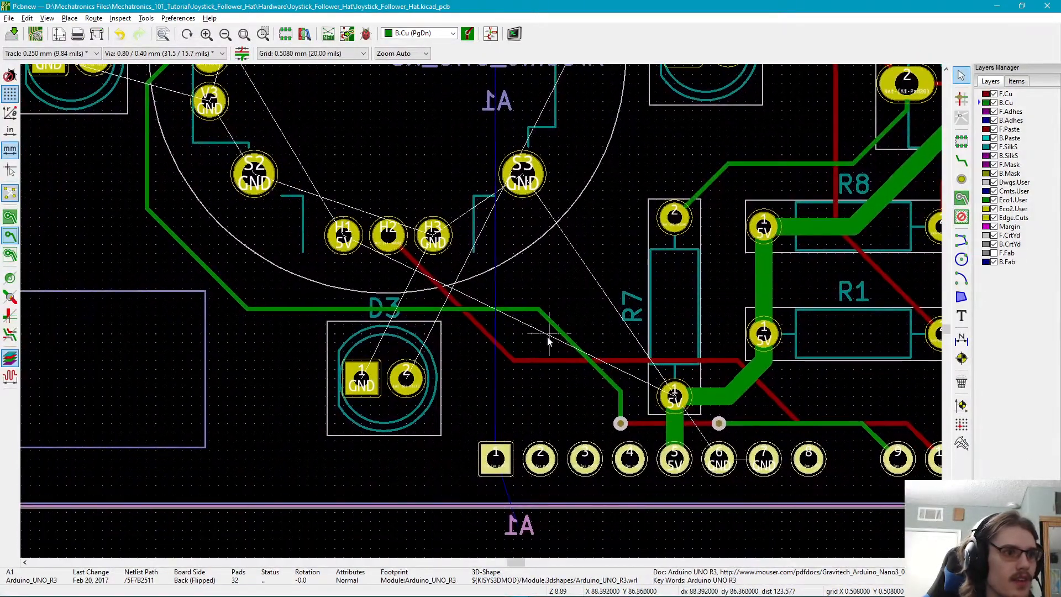
middle_drag(523, 379, 525, 482)
scroll(641, 191, up, 1)
middle_drag(463, 366, 435, 398)
scroll(436, 397, down, 1)
mouse_move(509, 192)
middle_down()
mouse_move(488, 335)
mouse_move(515, 202)
middle_up()
- Route an F.Cu track from R4's pad down past R7 toward D3, ending in a via
click(981, 94)
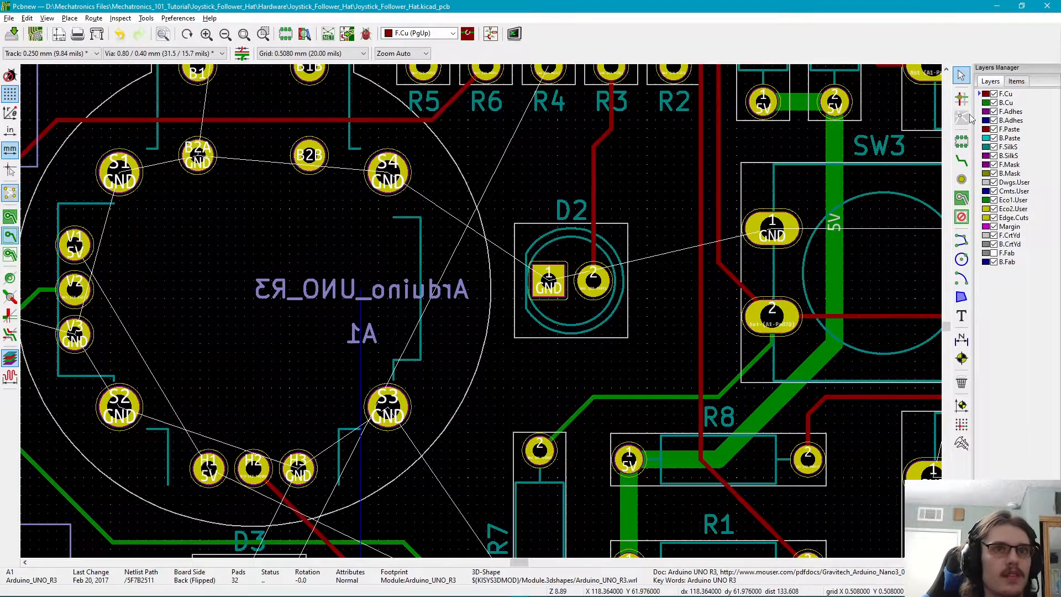
click(961, 160)
middle_drag(571, 253, 640, 297)
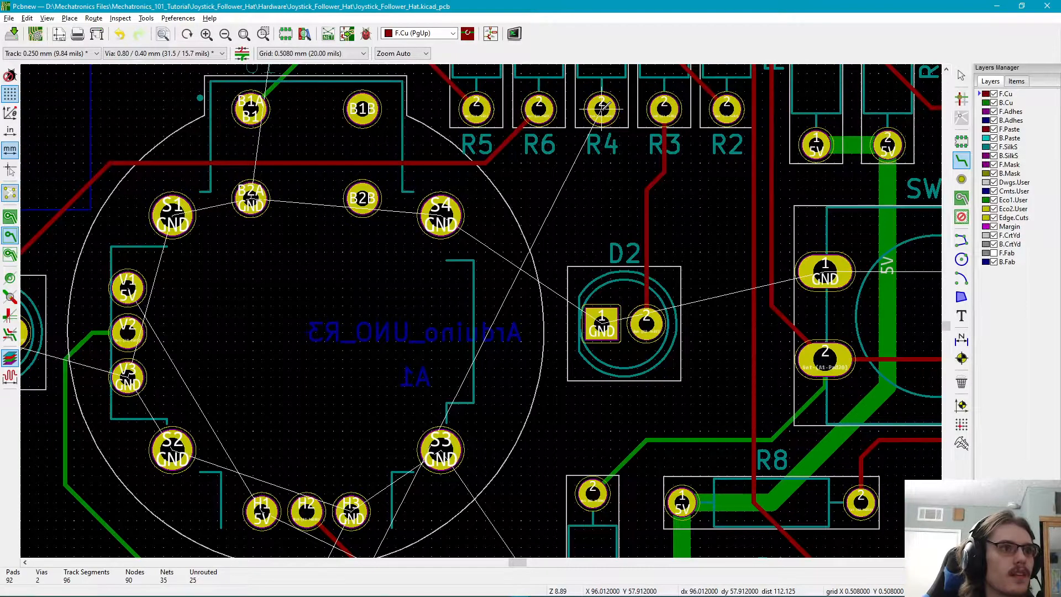
click(601, 108)
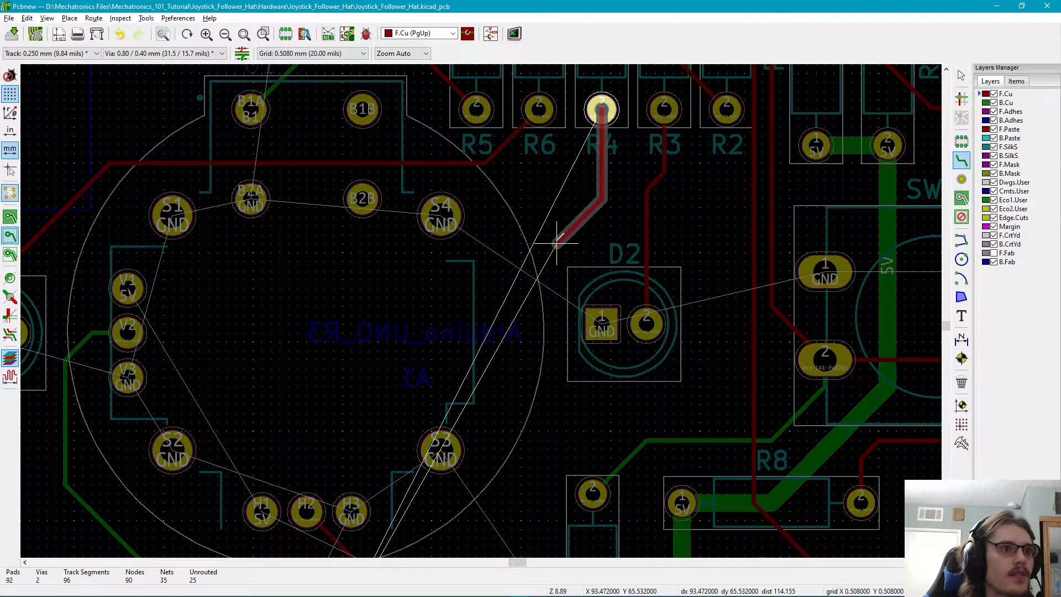
click(558, 241)
middle_drag(549, 414, 579, 174)
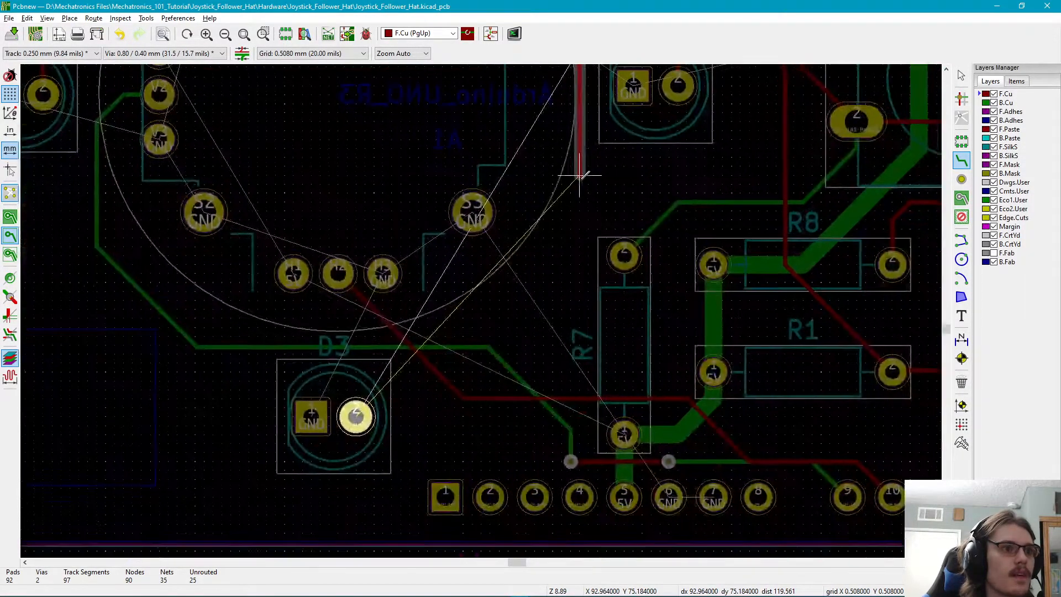
click(588, 195)
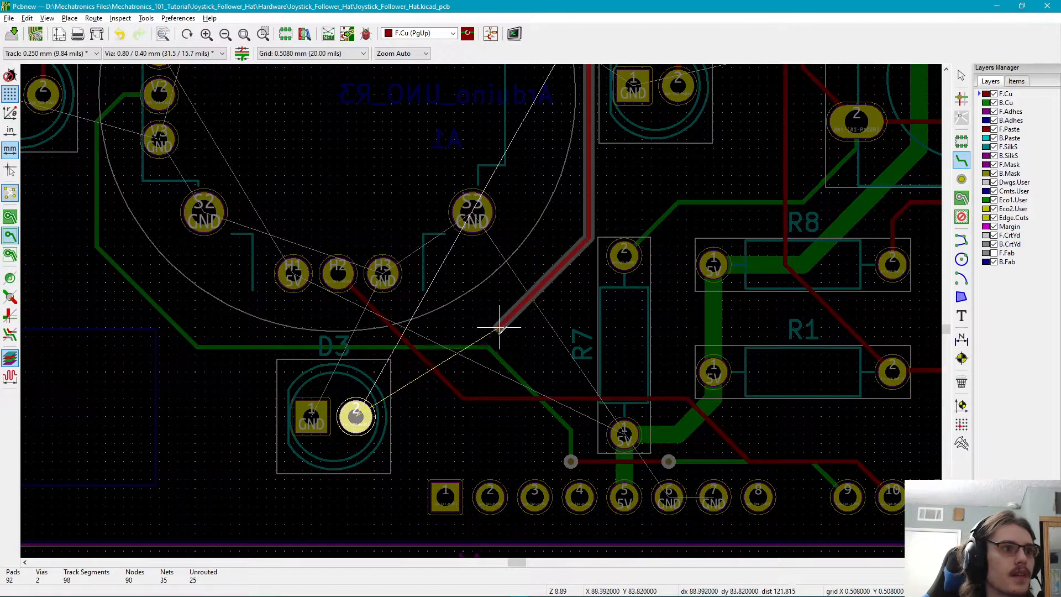
click(480, 381)
double_click(481, 380)
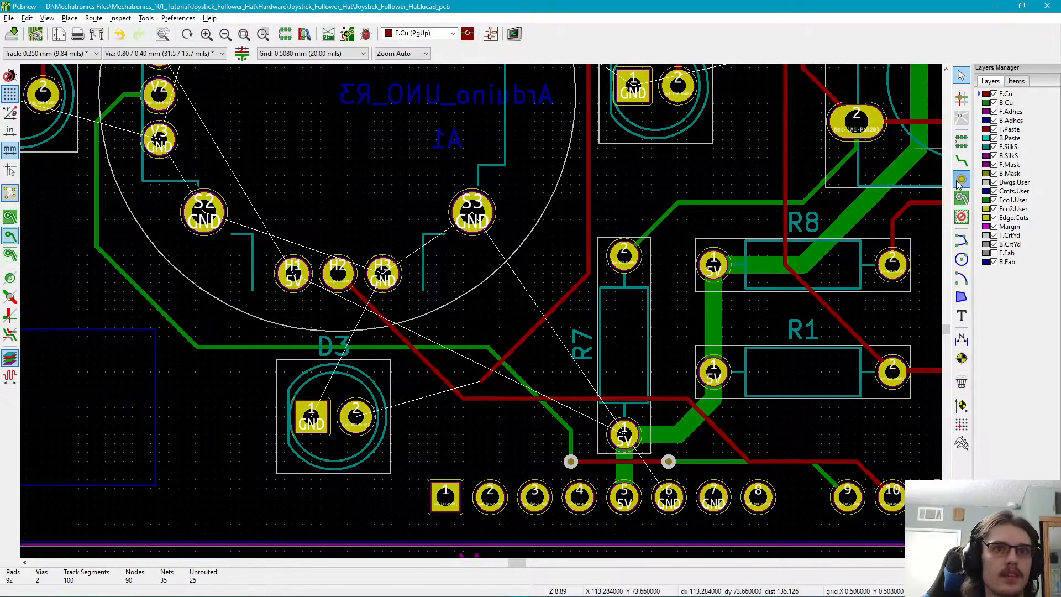
click(960, 180)
click(481, 380)
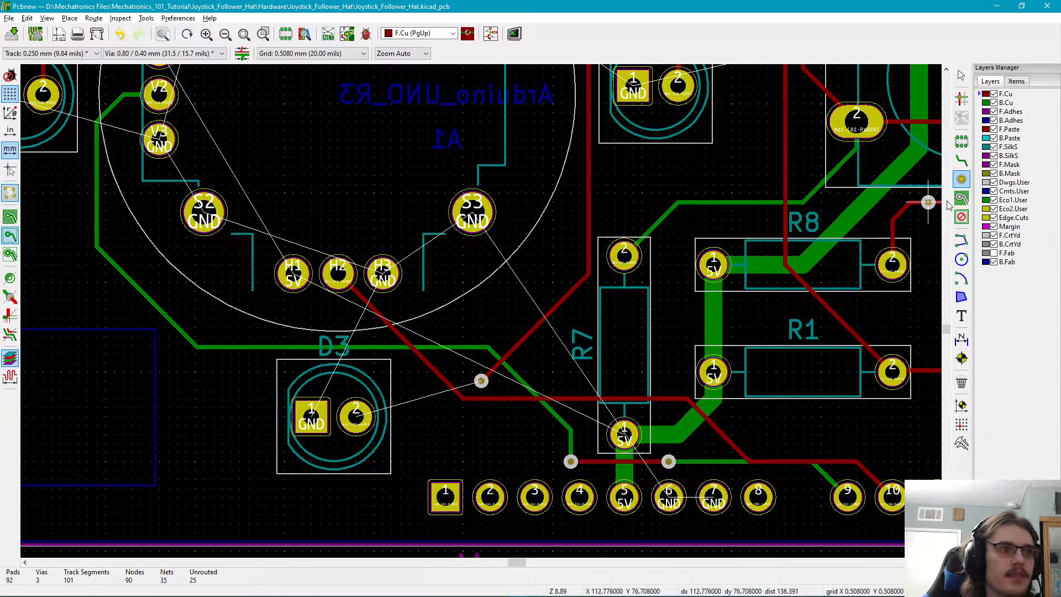
- Run a short B.Cu track from the via toward D3 and end it with a new via
key(Page_Down)
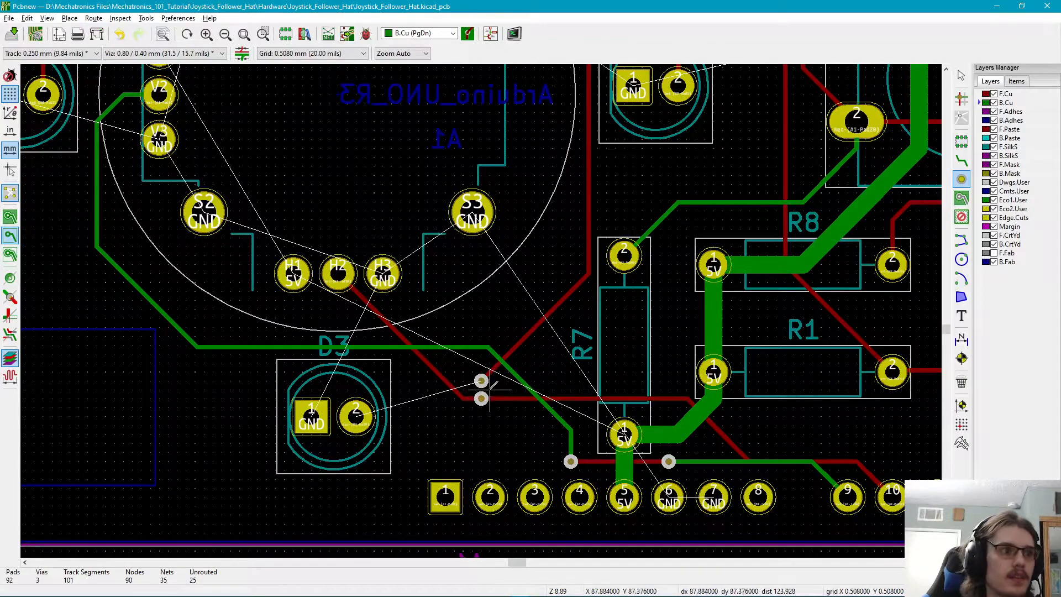
click(956, 163)
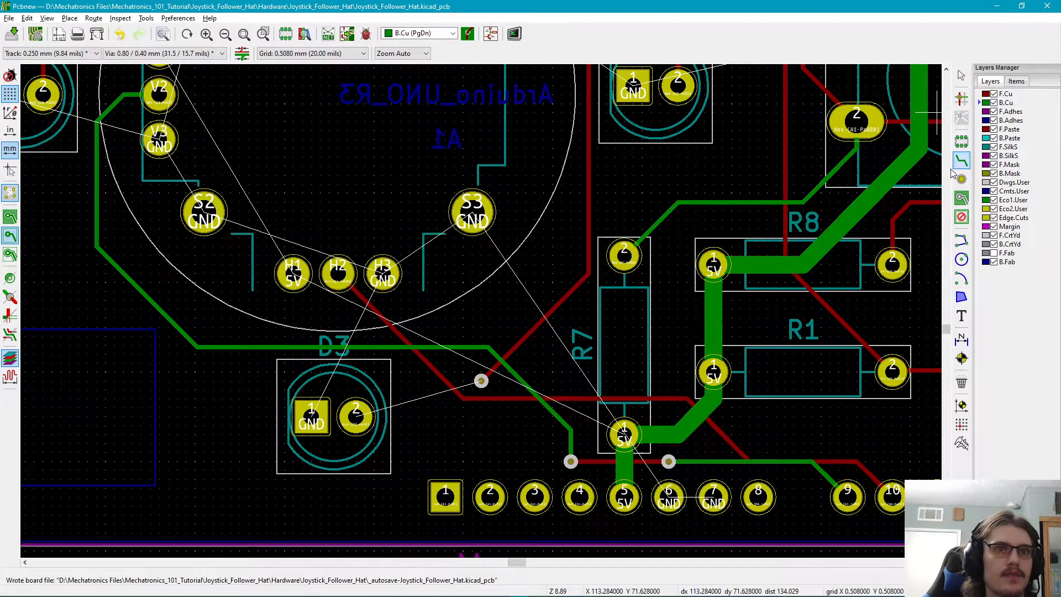
click(480, 381)
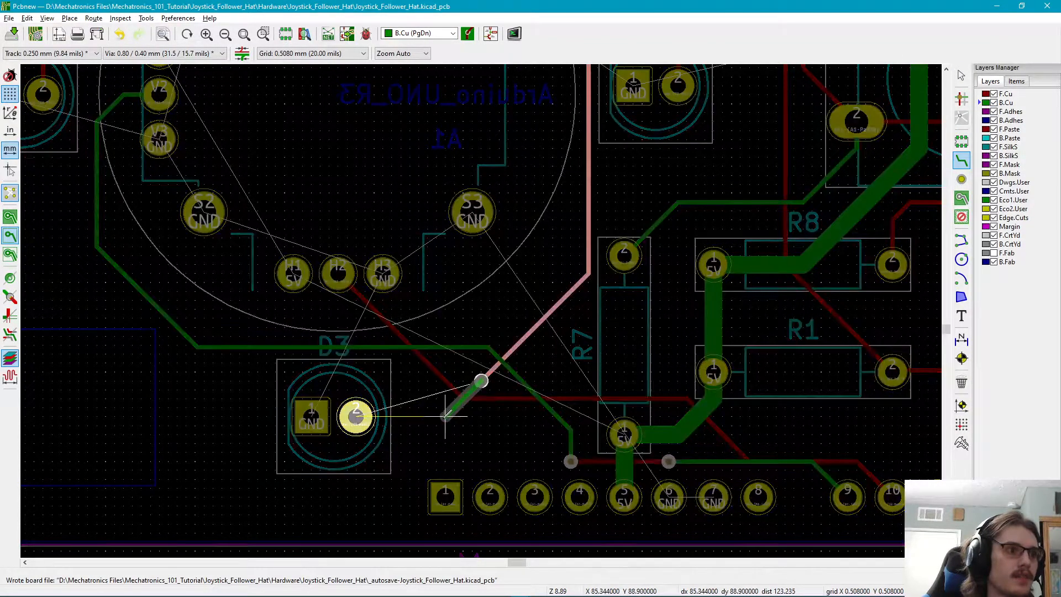
click(445, 416)
right_click(446, 415)
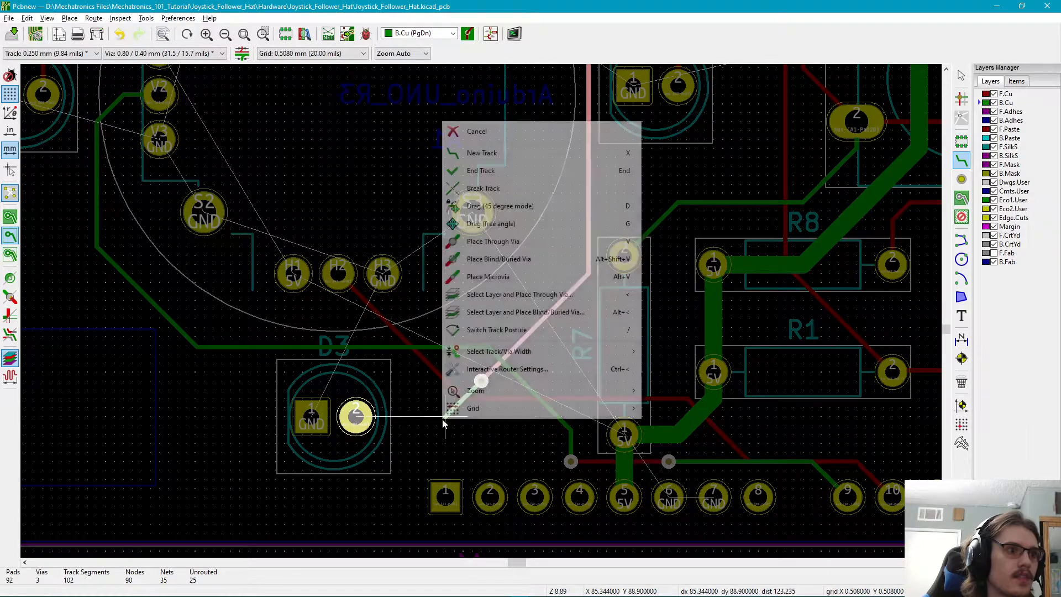
click(478, 171)
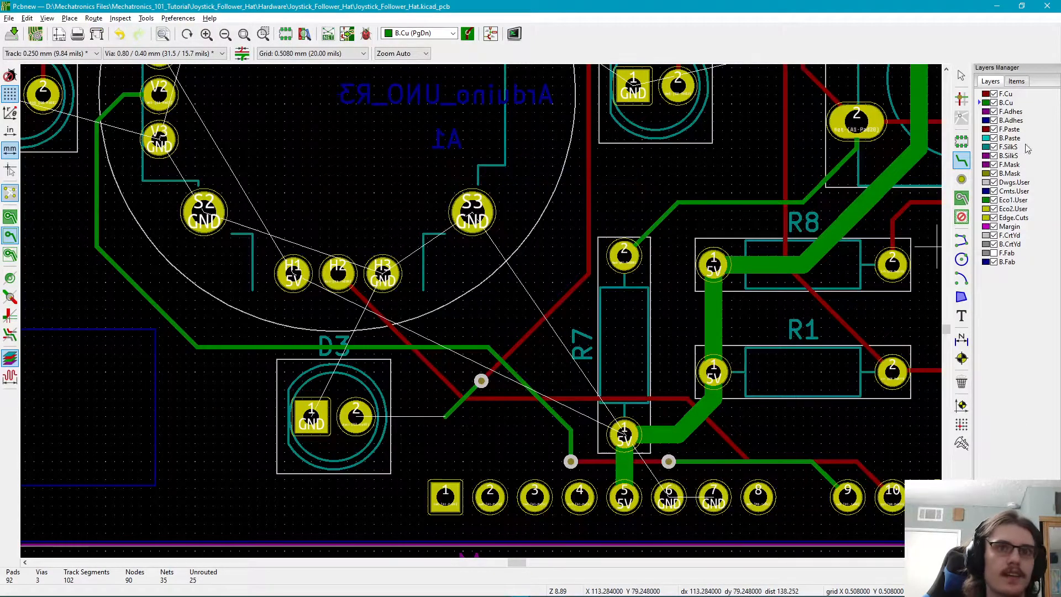
click(961, 180)
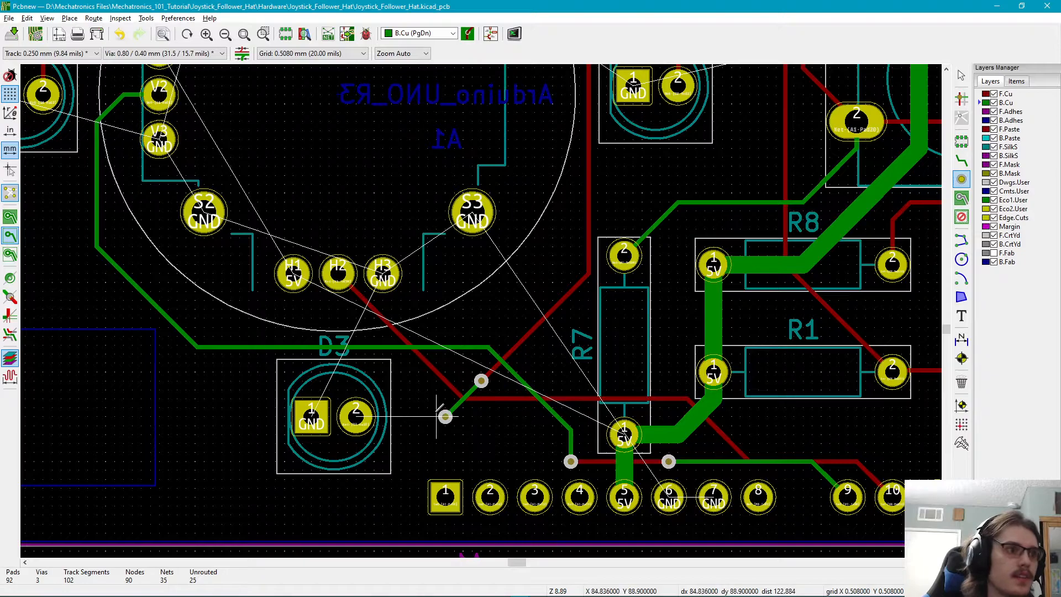
key(Escape)
click(979, 94)
- Route an F.Cu track from the new via to D3 pad 2
click(961, 160)
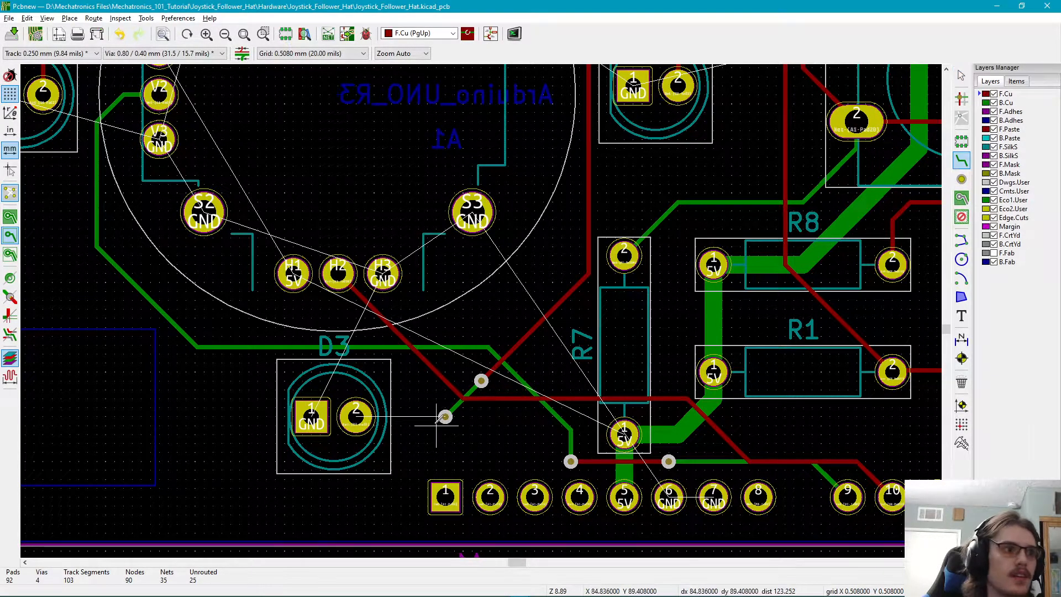
click(445, 416)
click(355, 416)
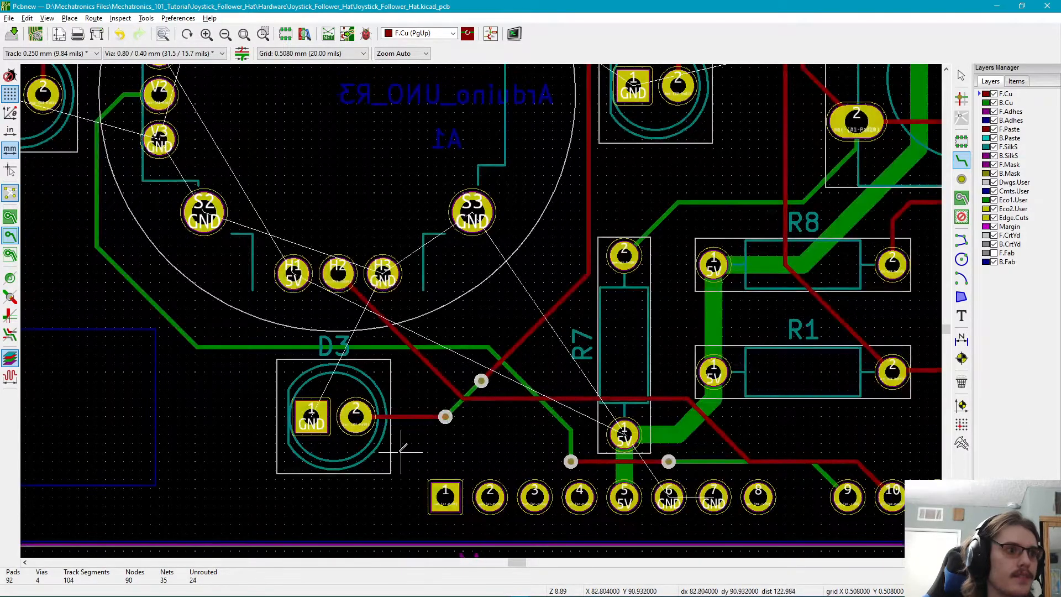
key(Escape)
middle_drag(486, 453, 436, 348)
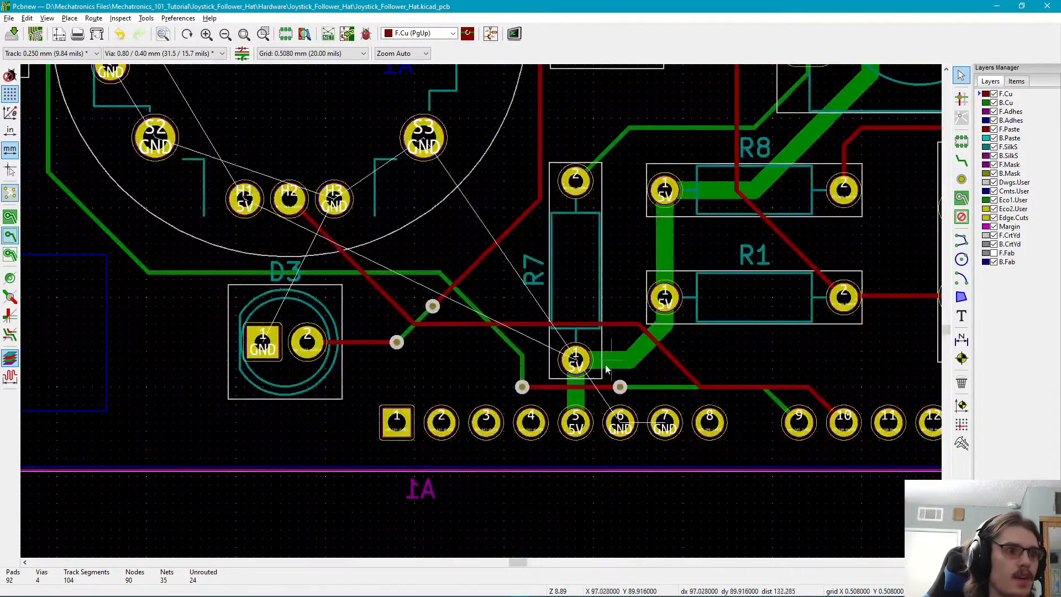
middle_drag(575, 359, 602, 394)
middle_drag(285, 225, 464, 464)
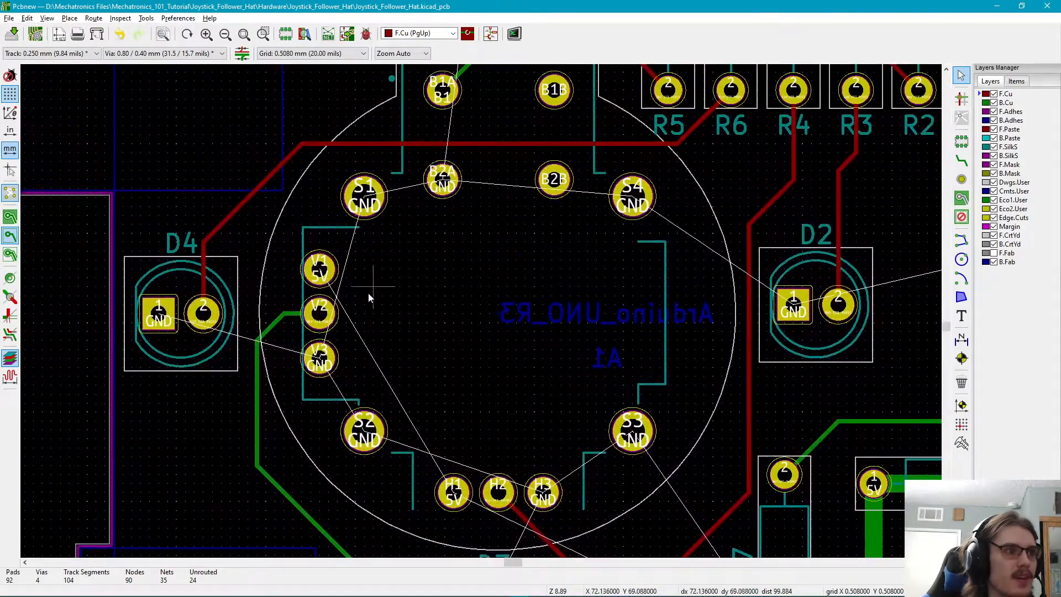
- Set the track width to 1.000 mm
click(66, 53)
click(50, 87)
scroll(519, 290, down, 1)
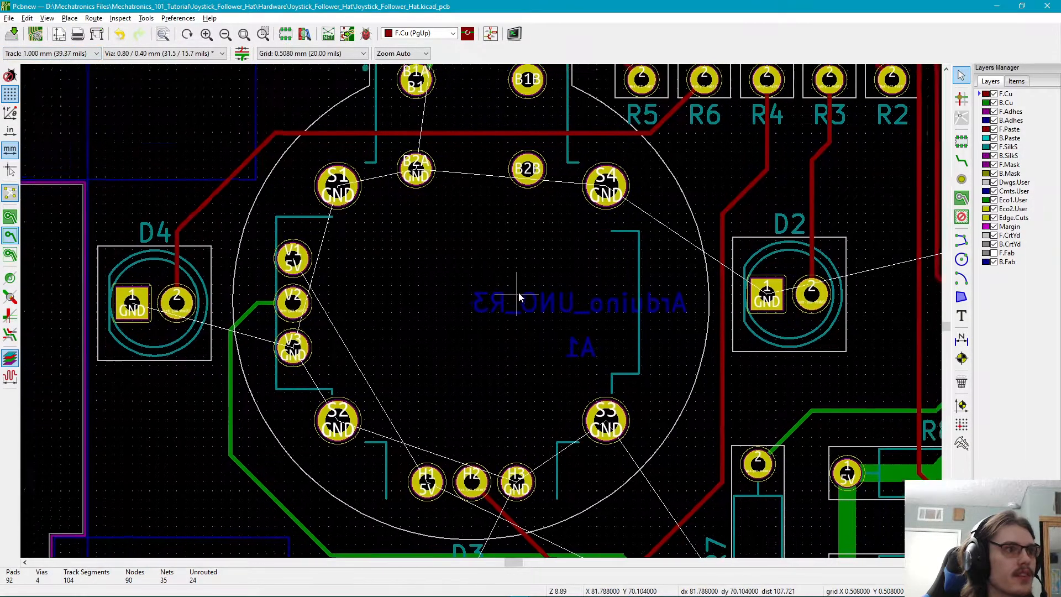
scroll(519, 291, up, 1)
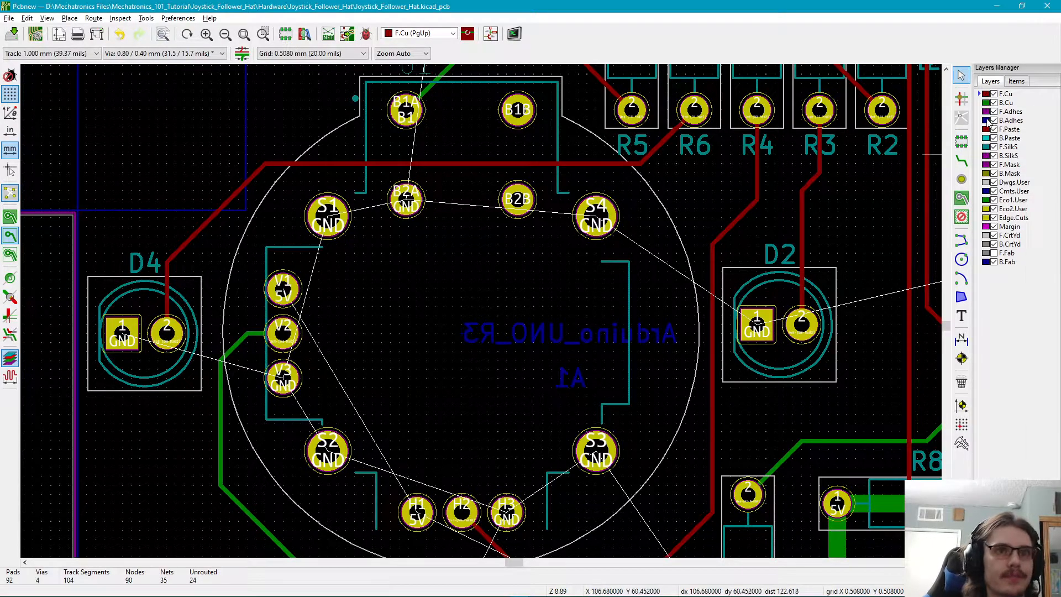
- Route a B.Cu track from the V1 5V pad to the H1 5V pad
click(980, 104)
click(959, 161)
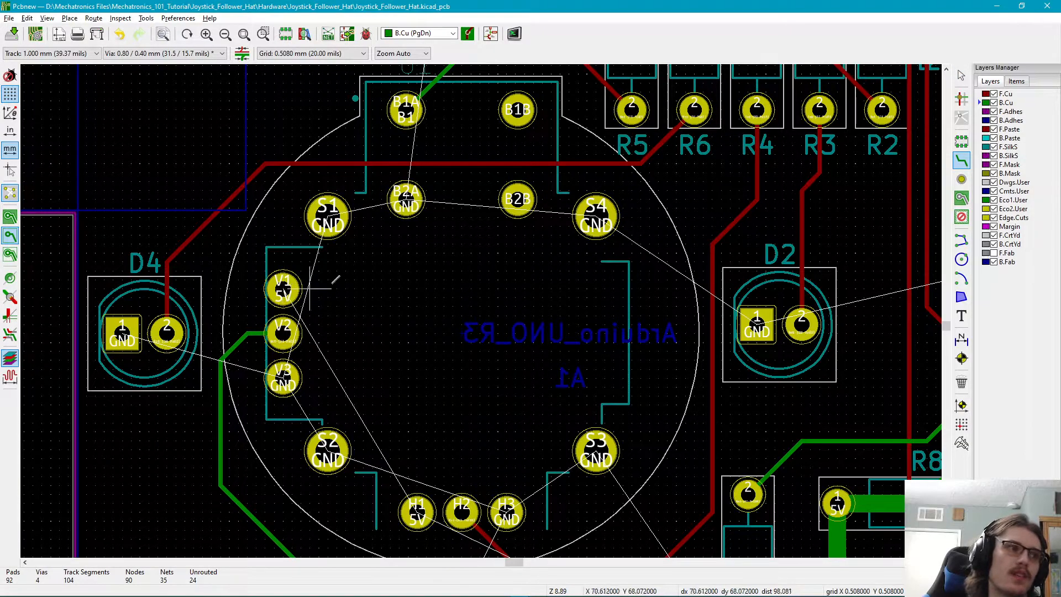
click(283, 288)
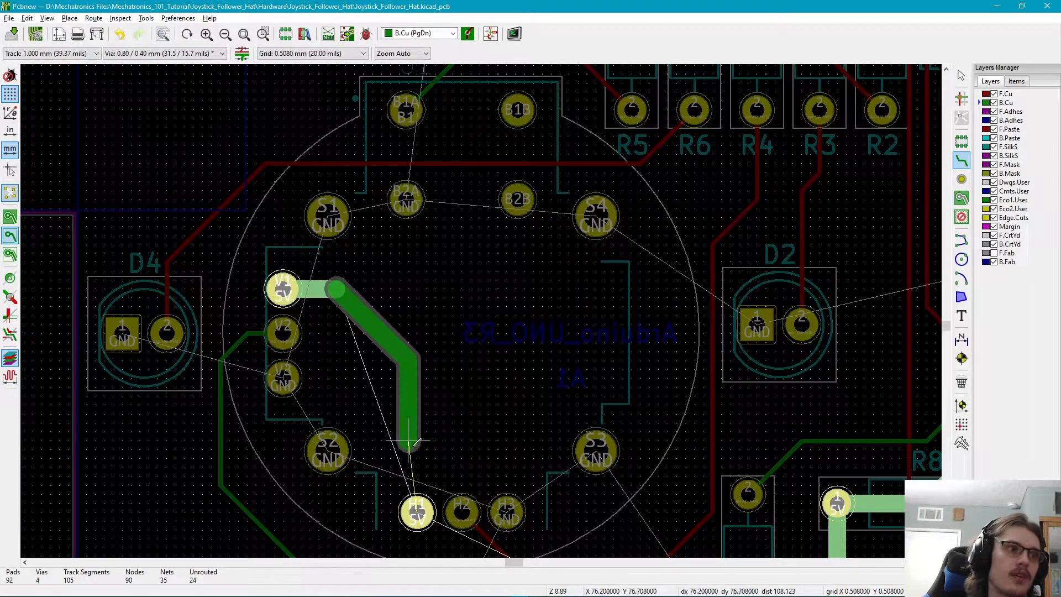
click(417, 509)
scroll(521, 315, down, 1)
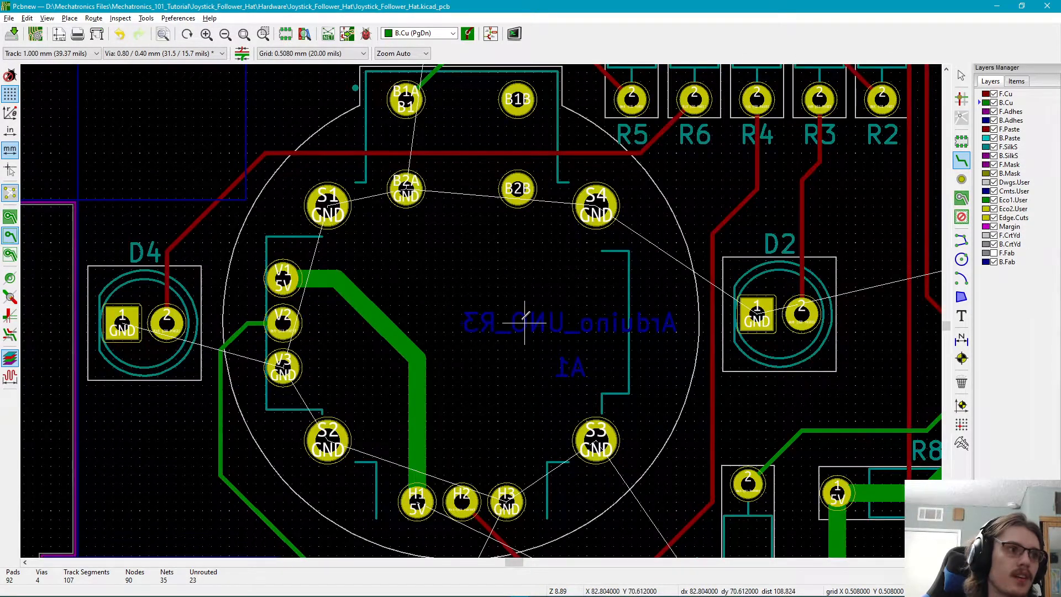
scroll(456, 273, up, 1)
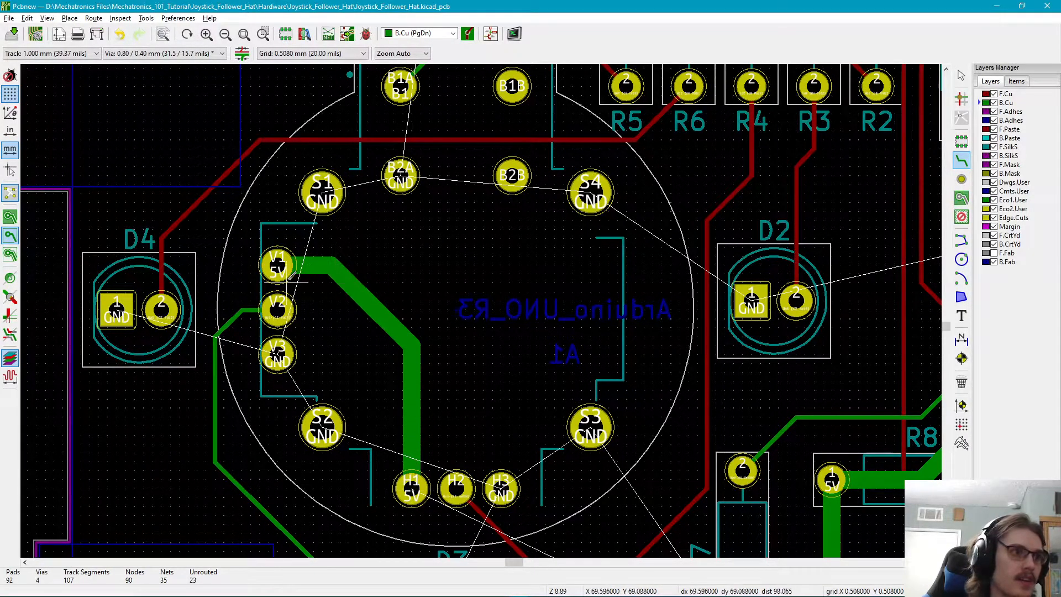
scroll(408, 392, down, 1)
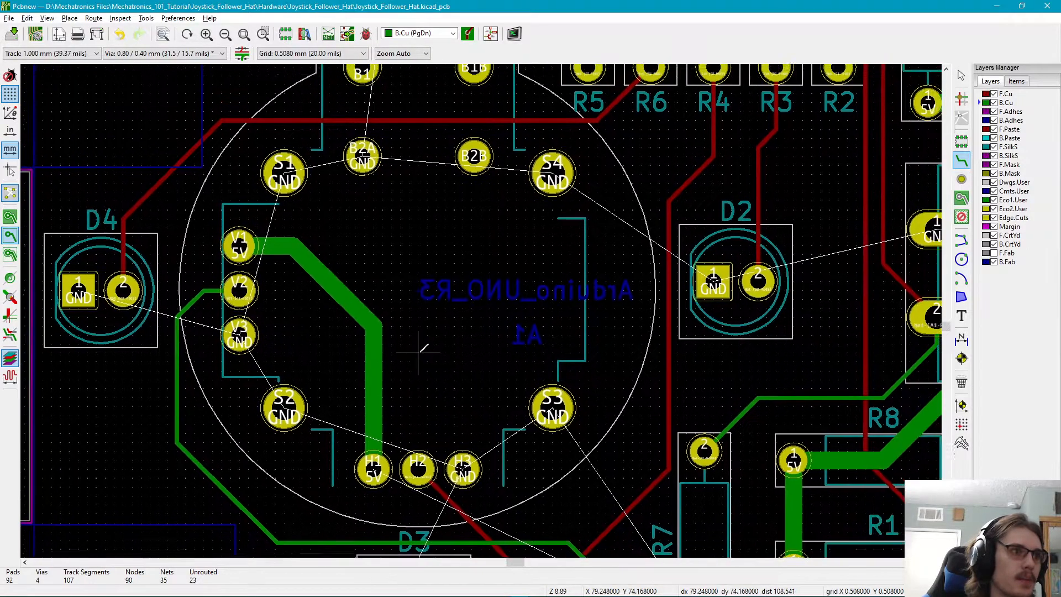
scroll(437, 324, up, 1)
scroll(553, 350, up, 1)
scroll(347, 225, down, 1)
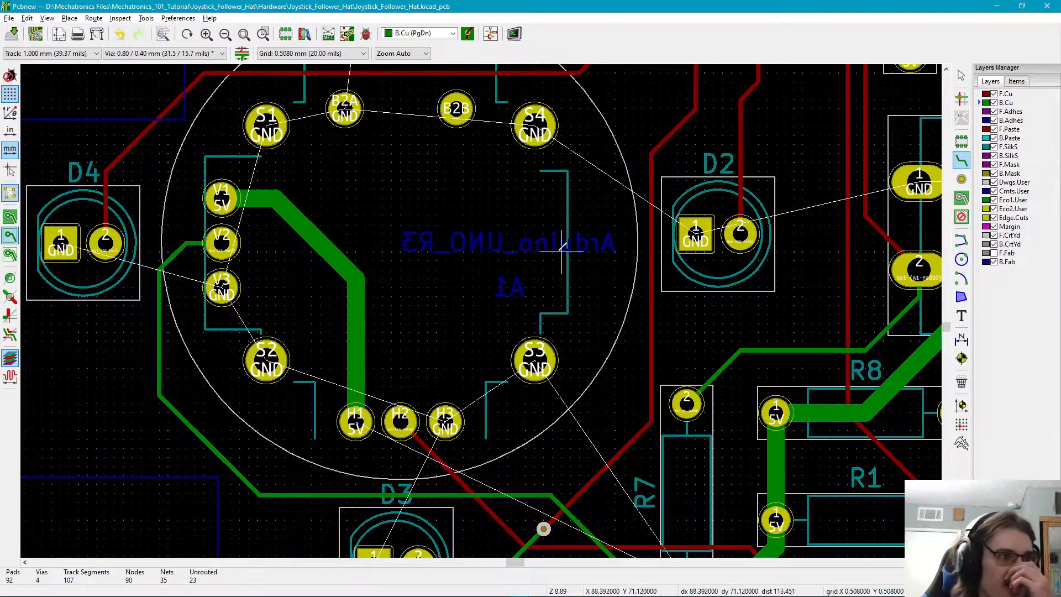
scroll(534, 352, up, 1)
scroll(402, 173, down, 1)
scroll(564, 299, up, 1)
scroll(469, 240, down, 1)
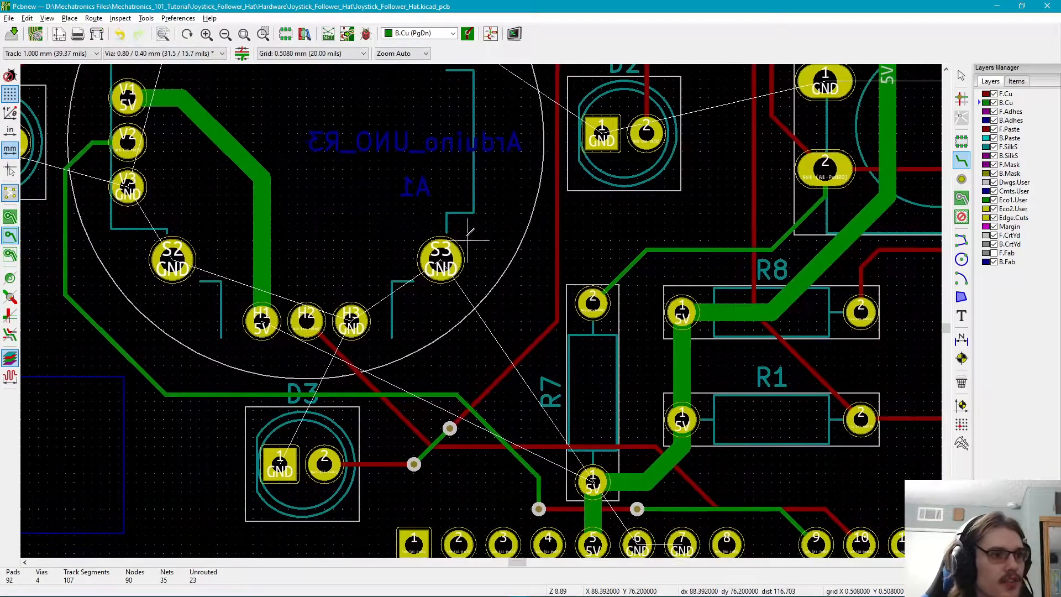
scroll(445, 445, up, 1)
scroll(509, 351, down, 1)
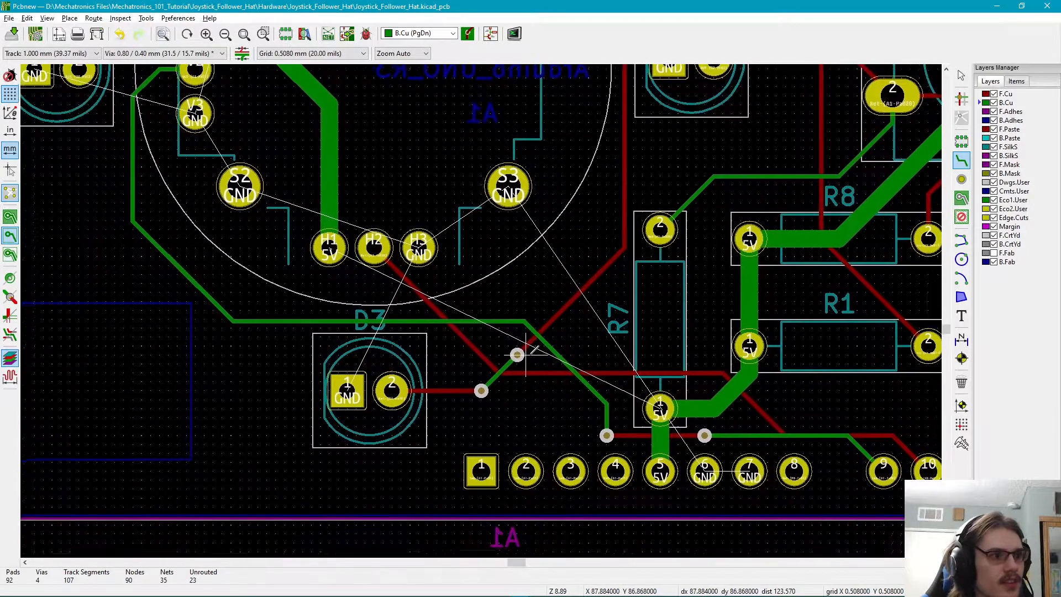
scroll(508, 227, up, 2)
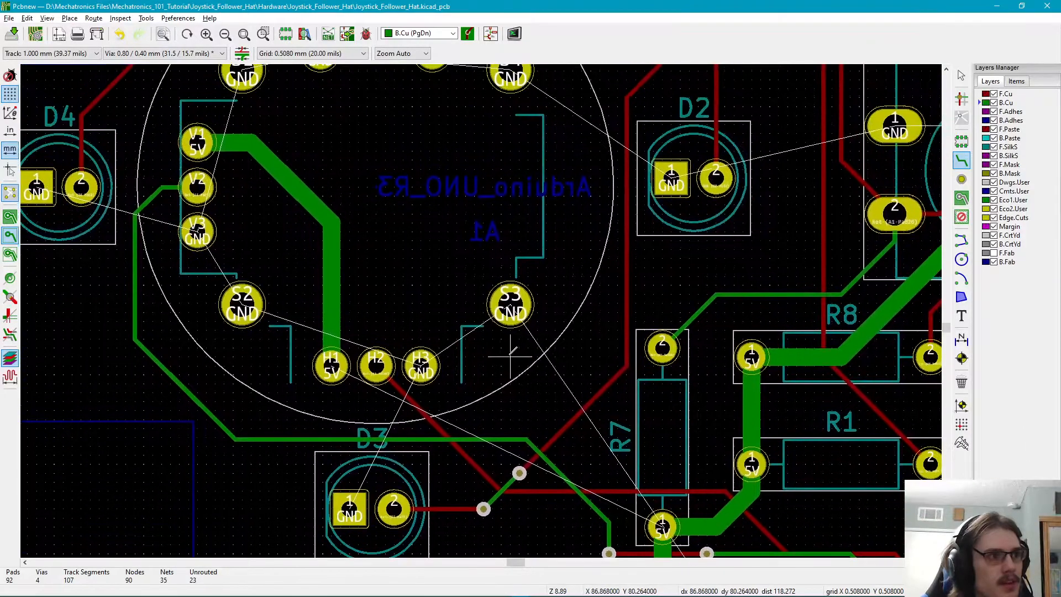
scroll(616, 473, down, 1)
scroll(584, 378, down, 1)
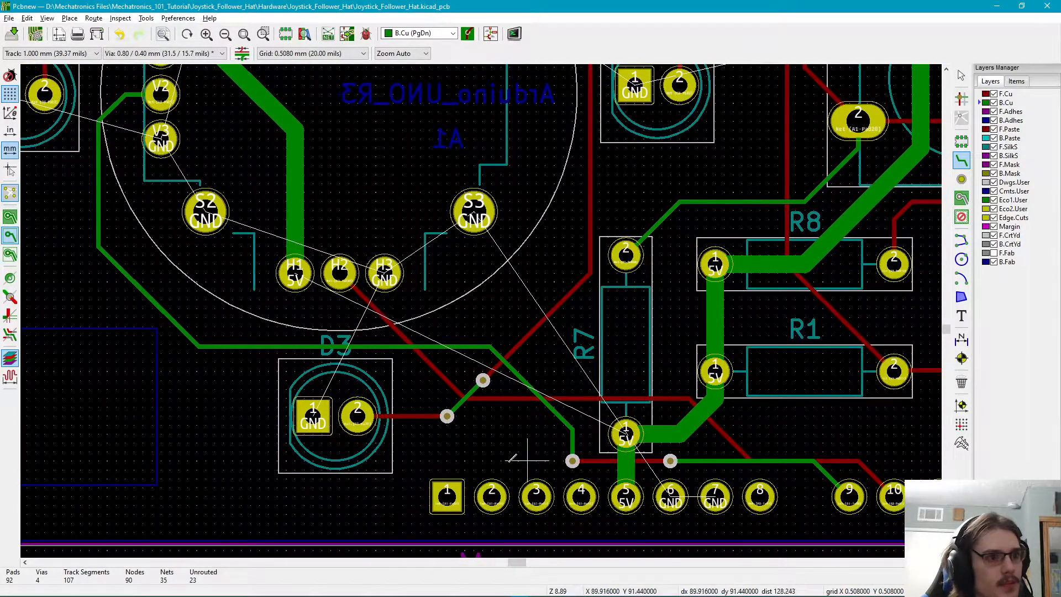
middle_drag(546, 327, 561, 393)
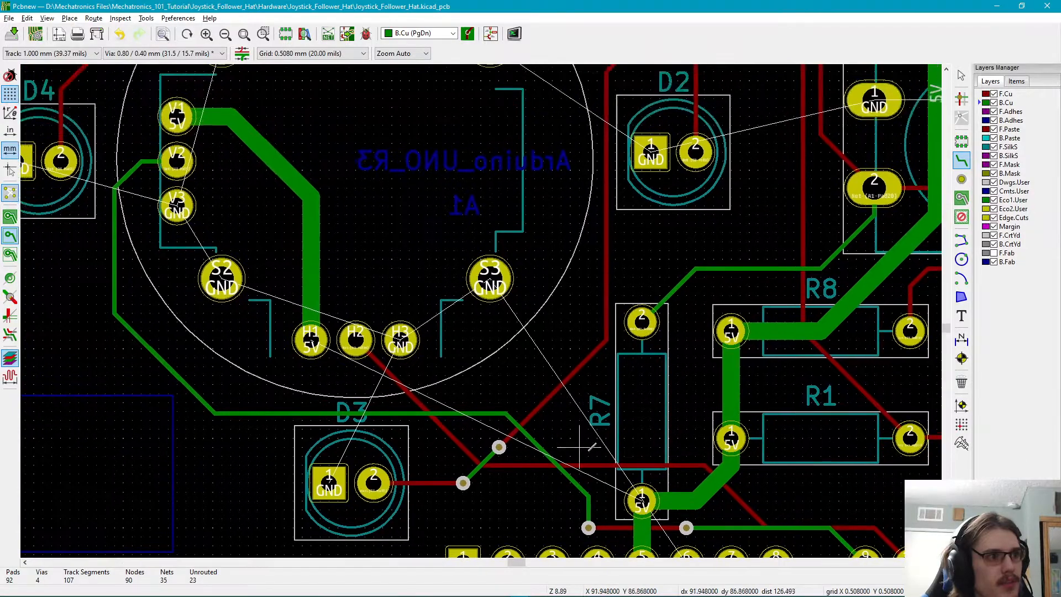
- Route the 1 mm 5V track from R7's 5V pad diagonally to pad H1
click(641, 500)
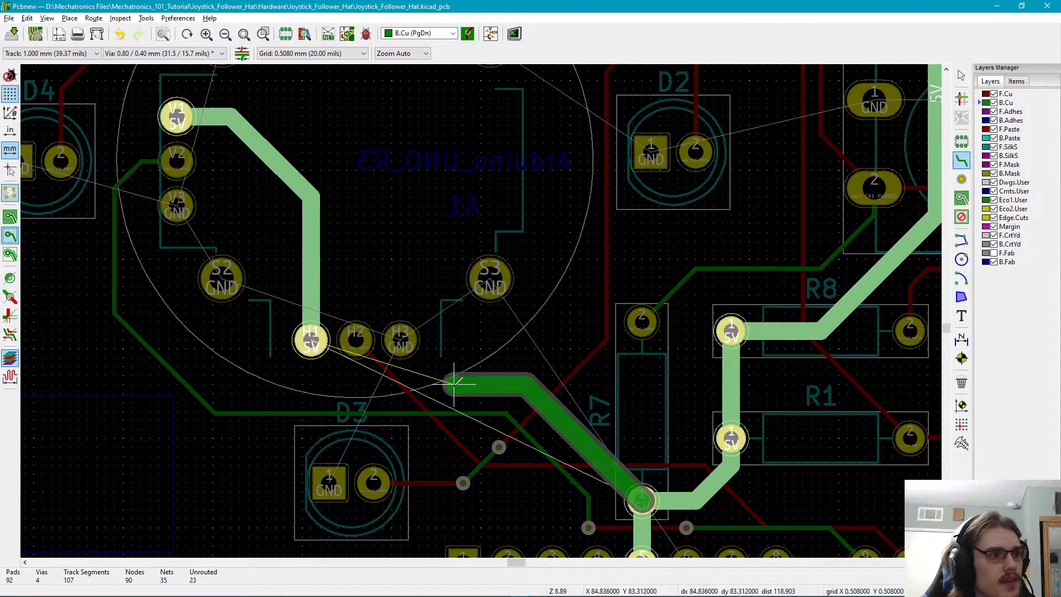
click(445, 383)
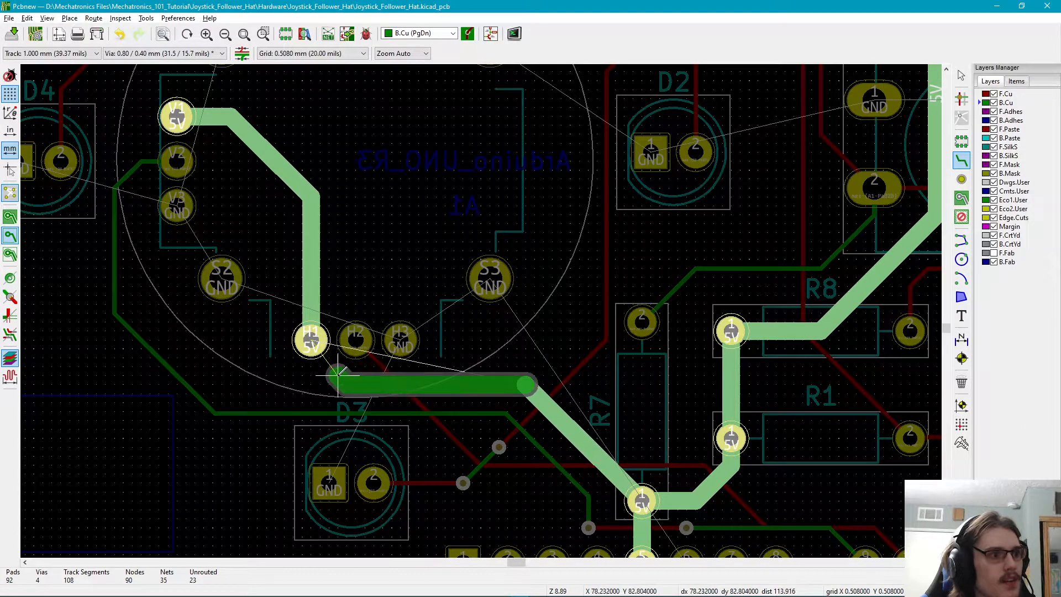
click(310, 340)
scroll(303, 375, up, 3)
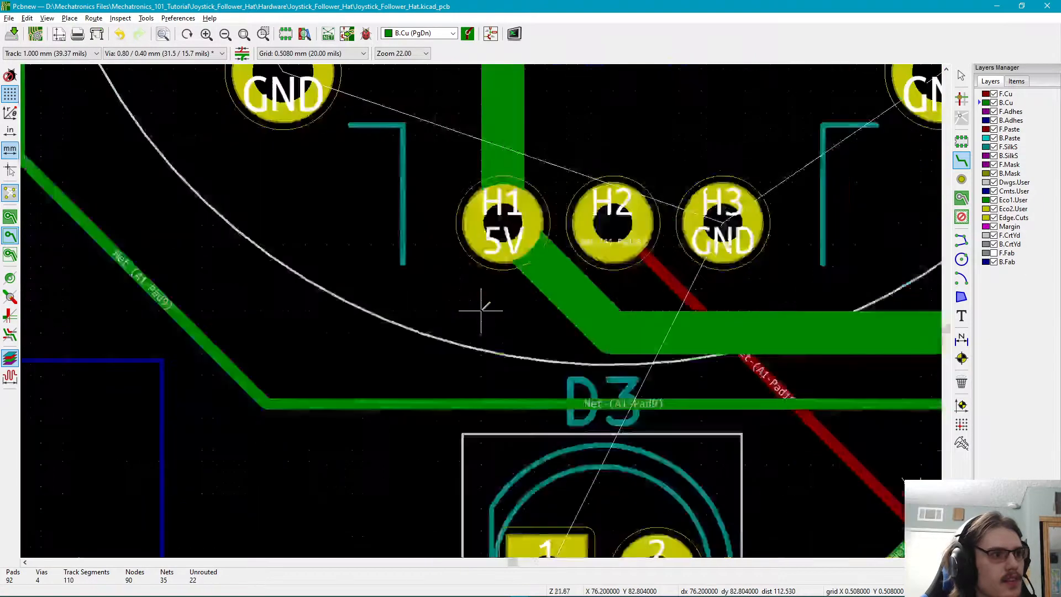
scroll(580, 266, down, 3)
middle_drag(499, 284, 497, 396)
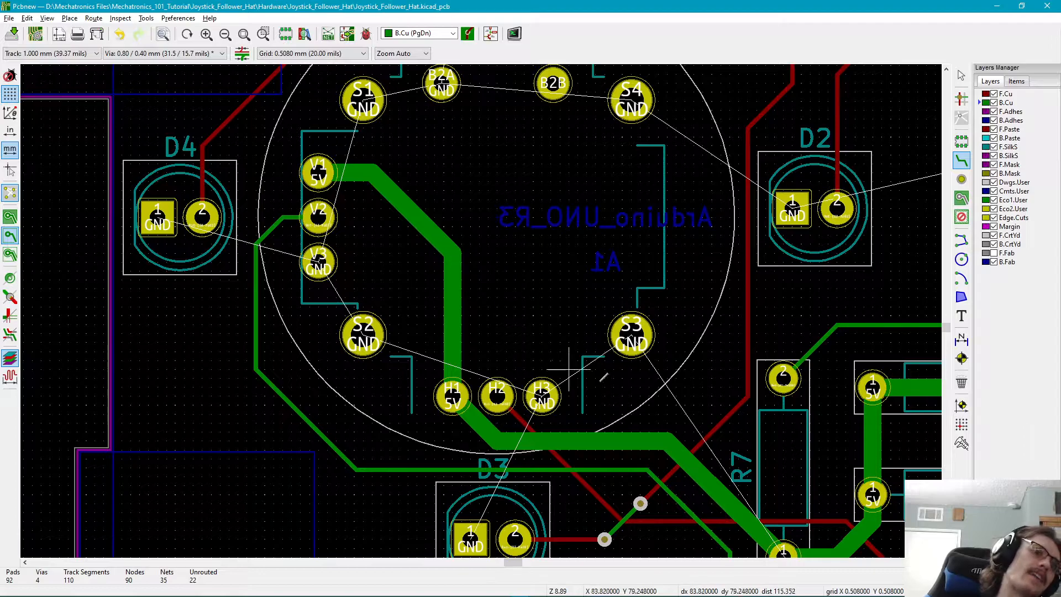
- Add a branch from the existing 5V track onto the new 5V track near the H pads
click(452, 252)
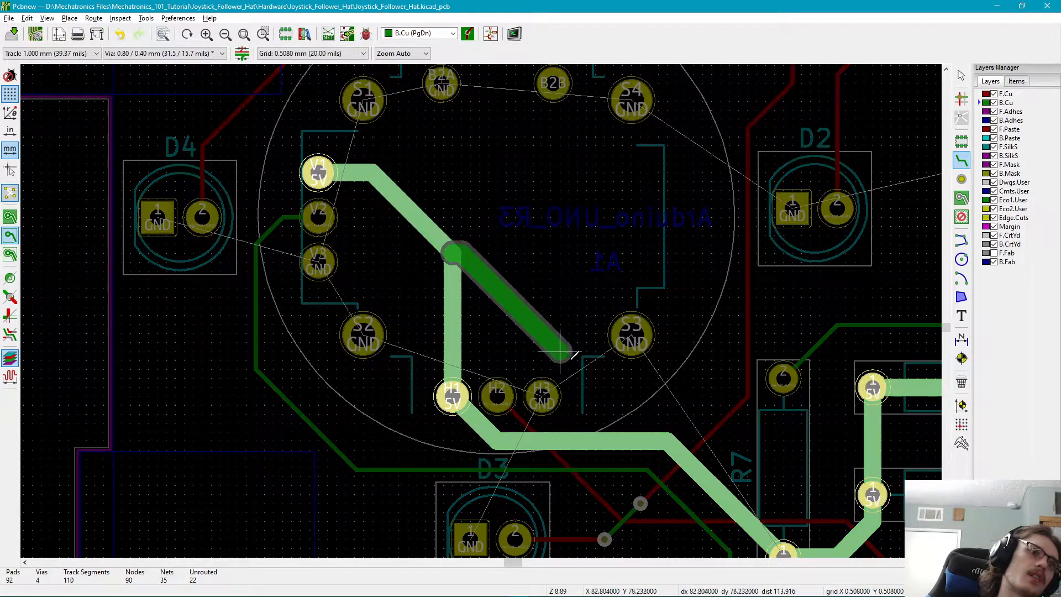
click(668, 440)
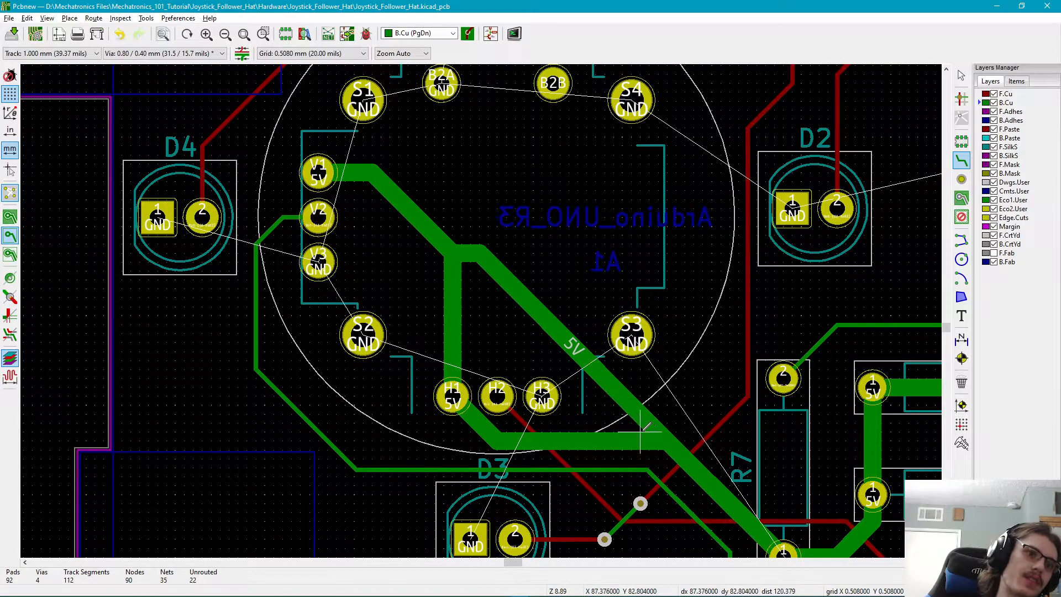
scroll(631, 431, up, 3)
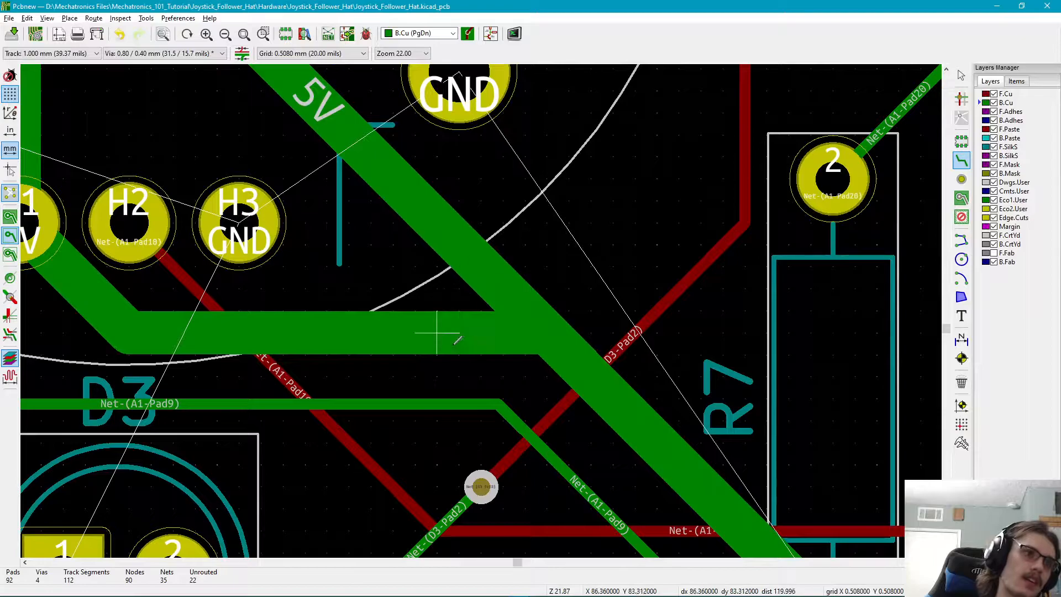
middle_drag(473, 287, 504, 347)
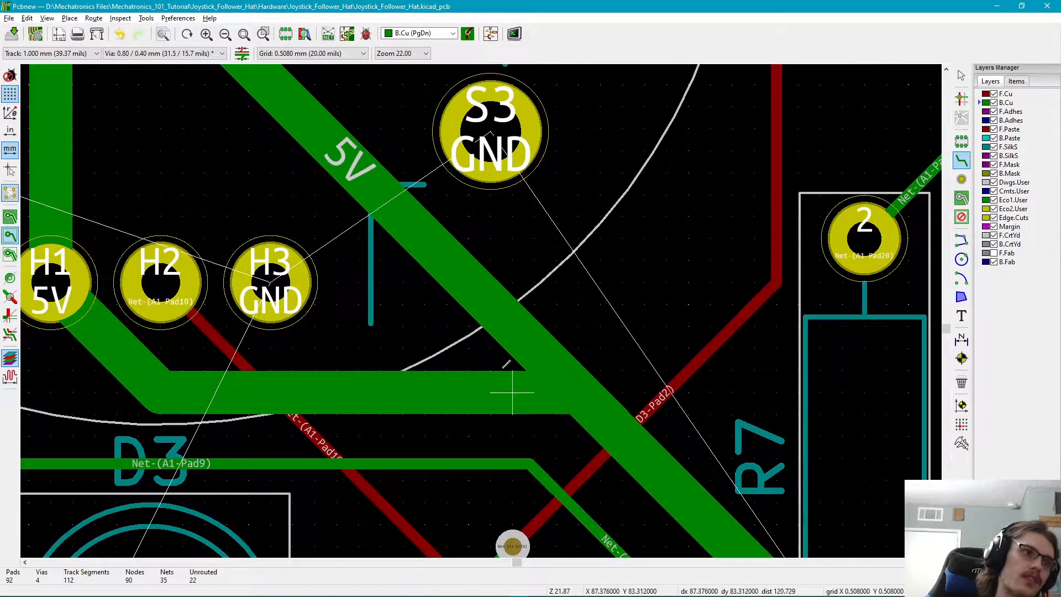
scroll(469, 348, down, 4)
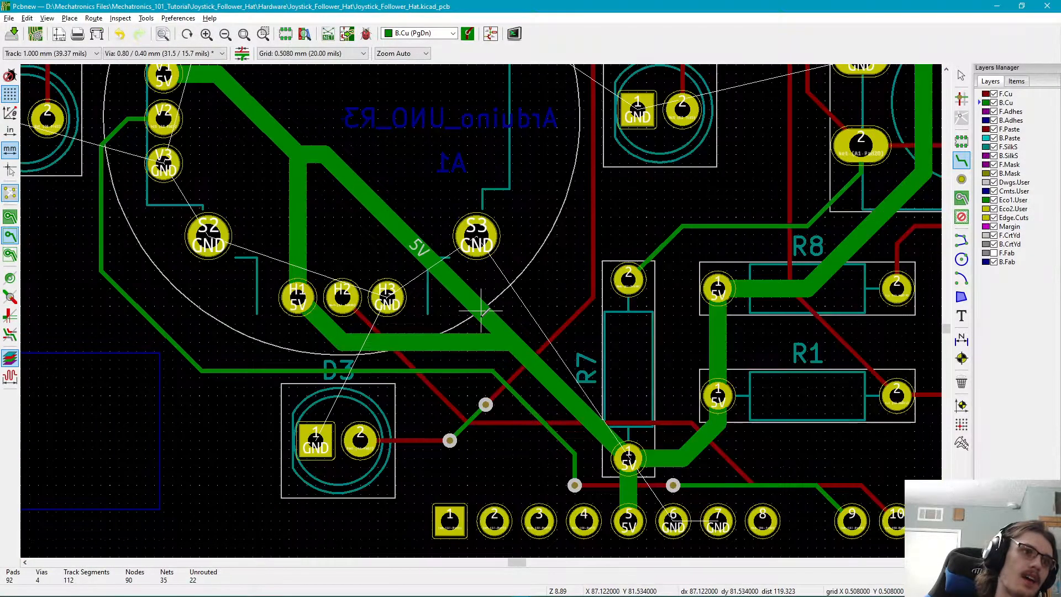
scroll(514, 365, up, 6)
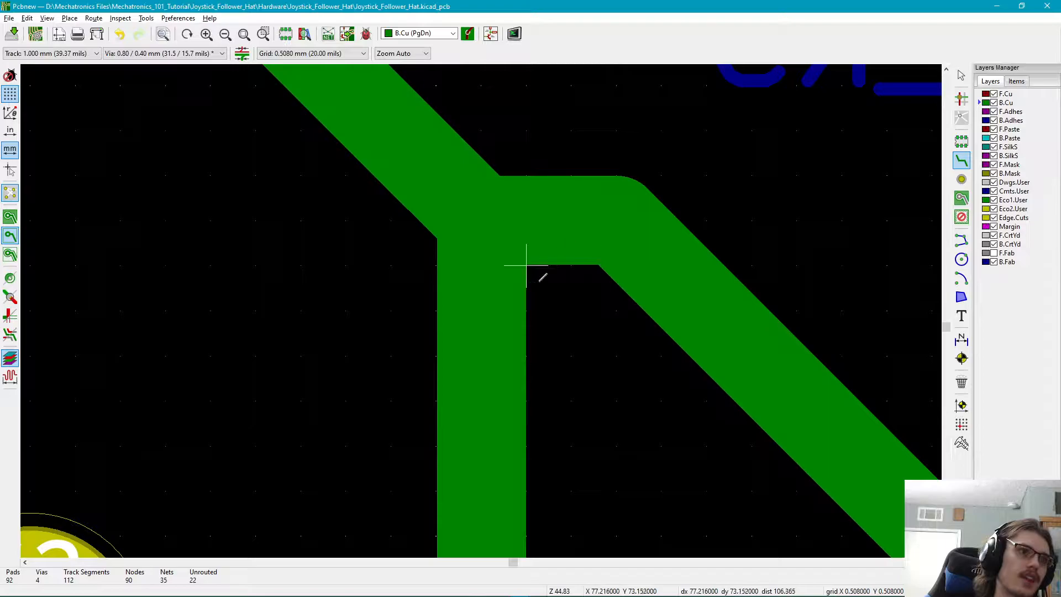
scroll(540, 280, down, 6)
scroll(489, 329, up, 2)
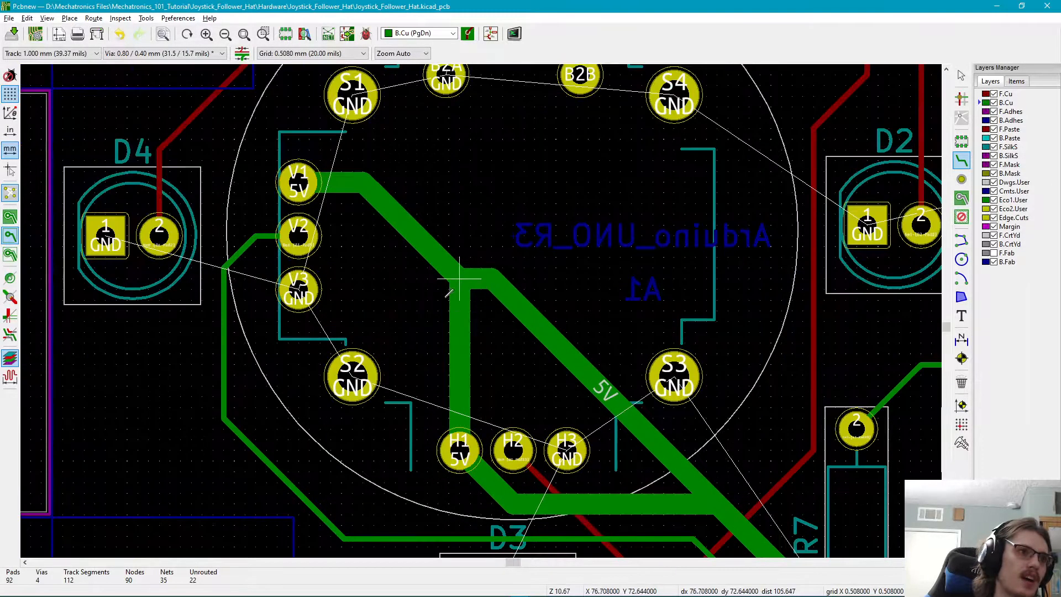
- Undo the diagonal 5V segment and check the H pads and D3 area
key(ctrl+z)
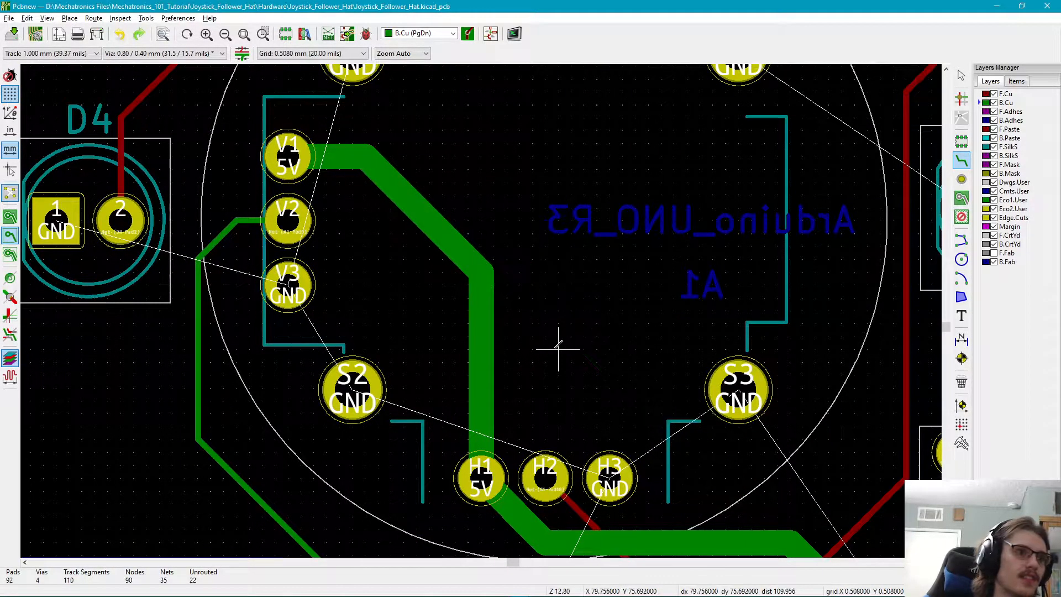
middle_drag(597, 376, 464, 208)
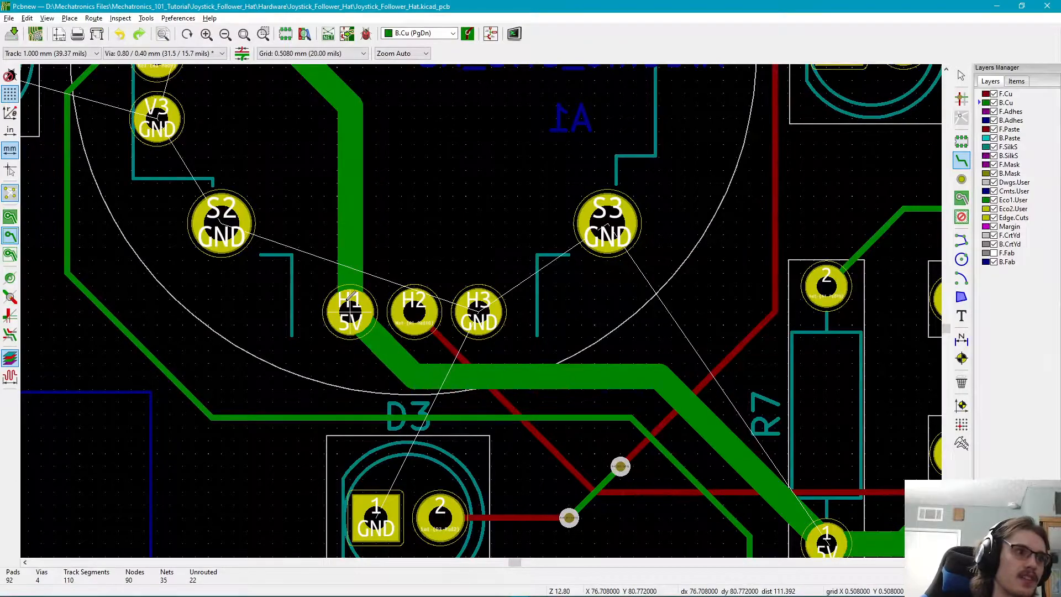
middle_drag(349, 298, 382, 374)
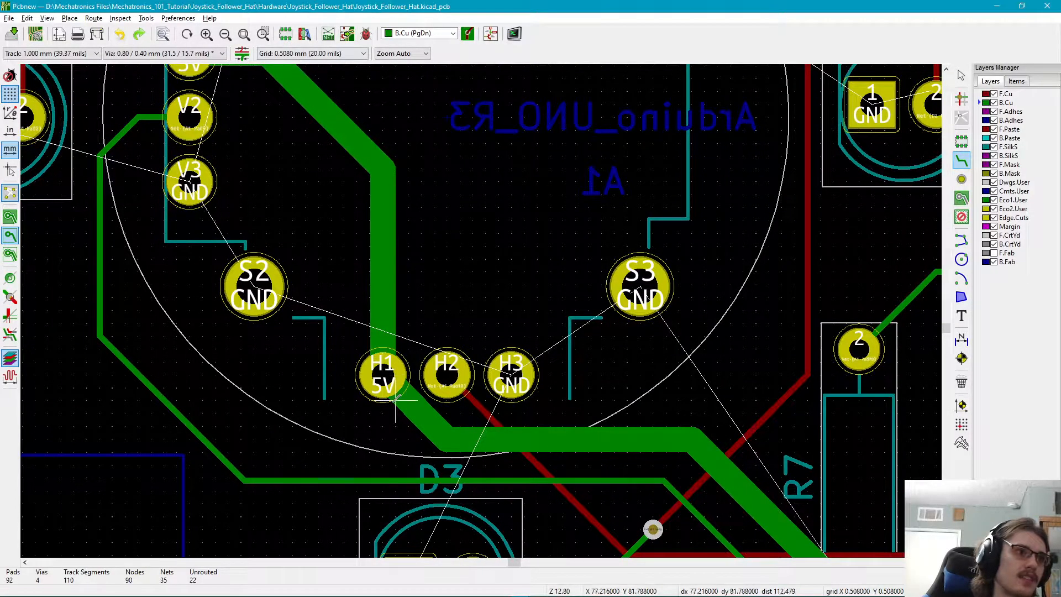
scroll(500, 311, down, 4)
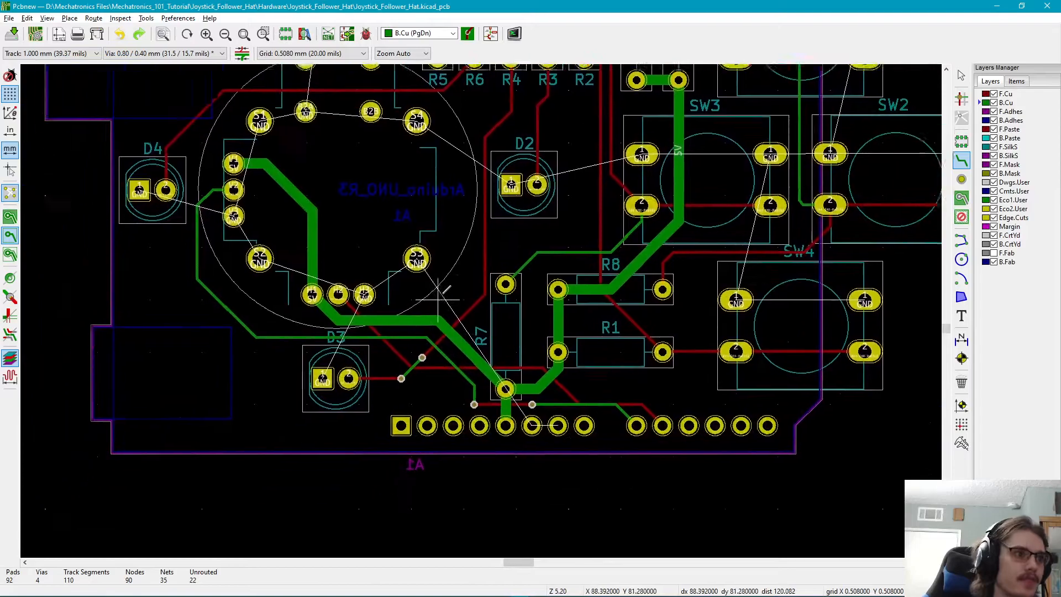
scroll(560, 435, up, 4)
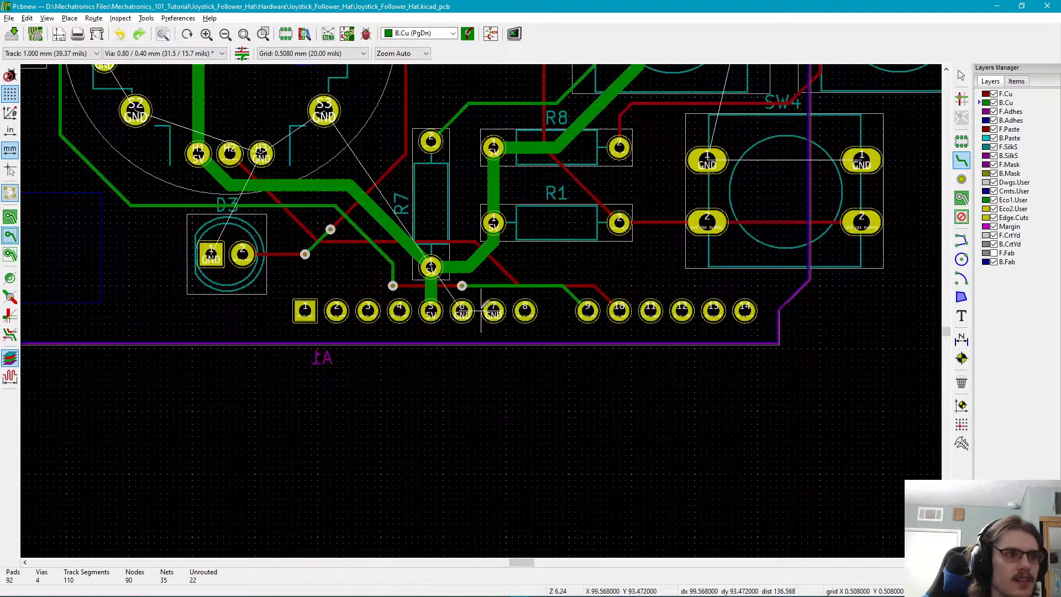
scroll(671, 272, down, 3)
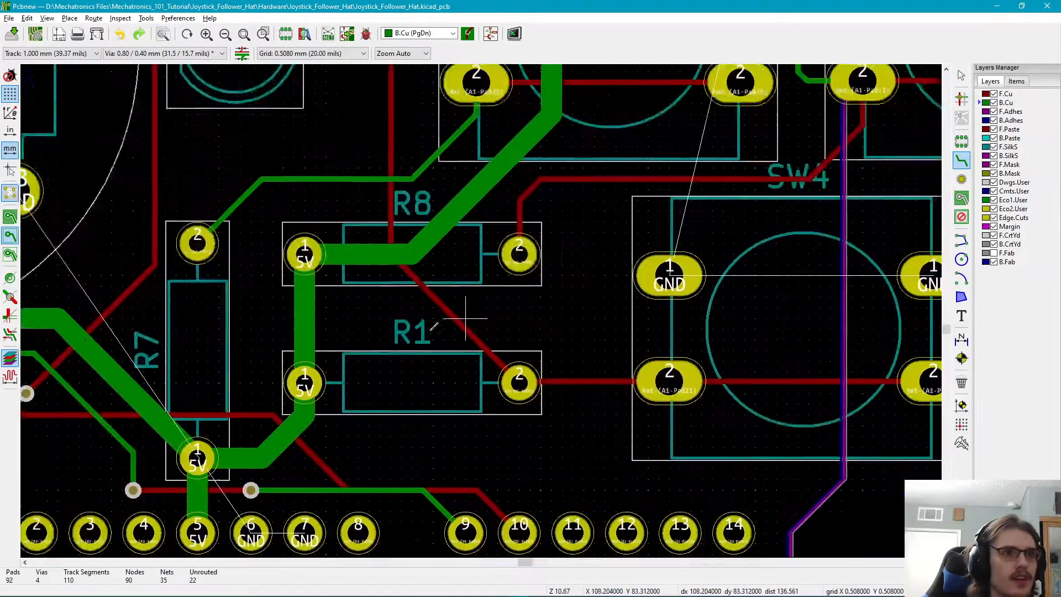
scroll(519, 103, down, 3)
scroll(408, 379, up, 2)
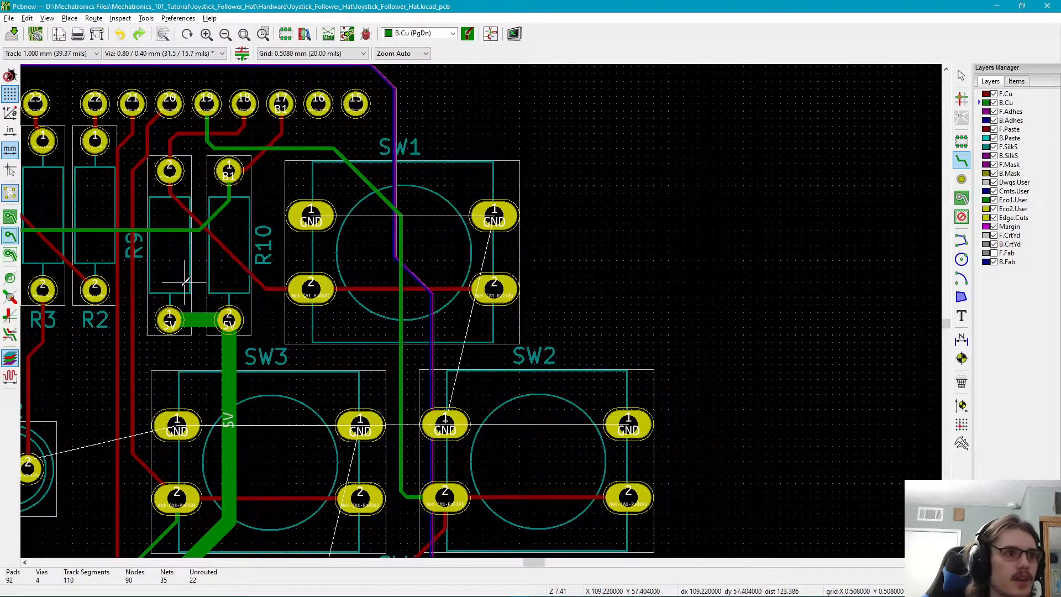
scroll(575, 232, left, 6)
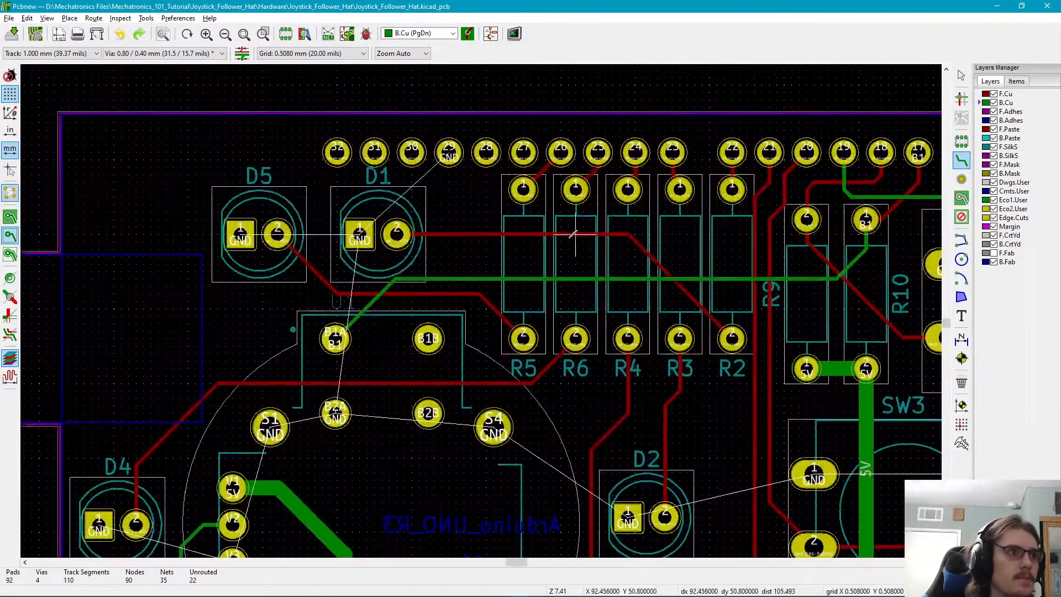
scroll(307, 336, down, 1)
scroll(308, 336, left, 1)
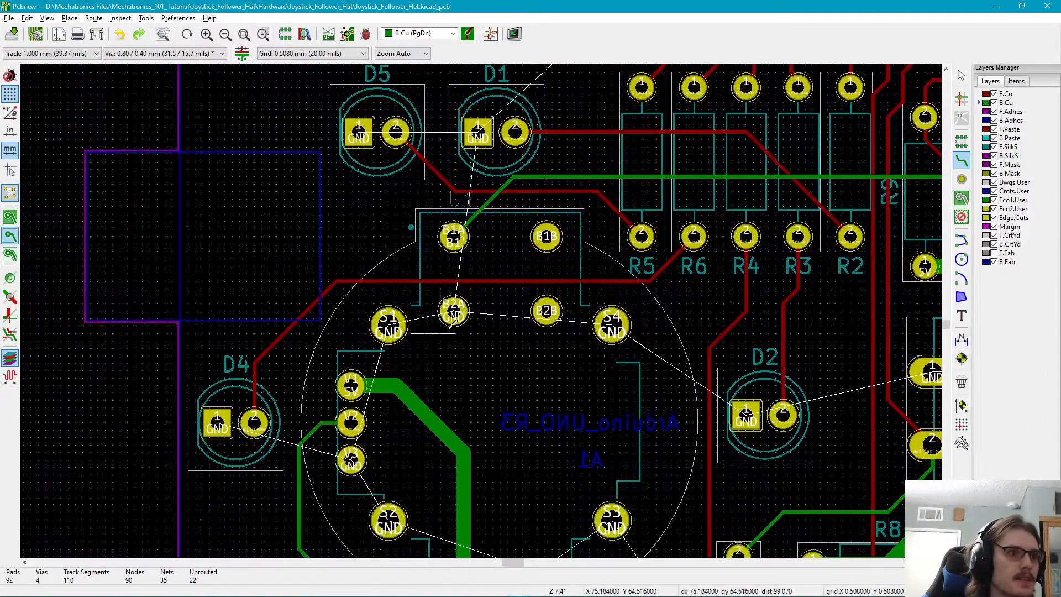
scroll(382, 413, down, 1)
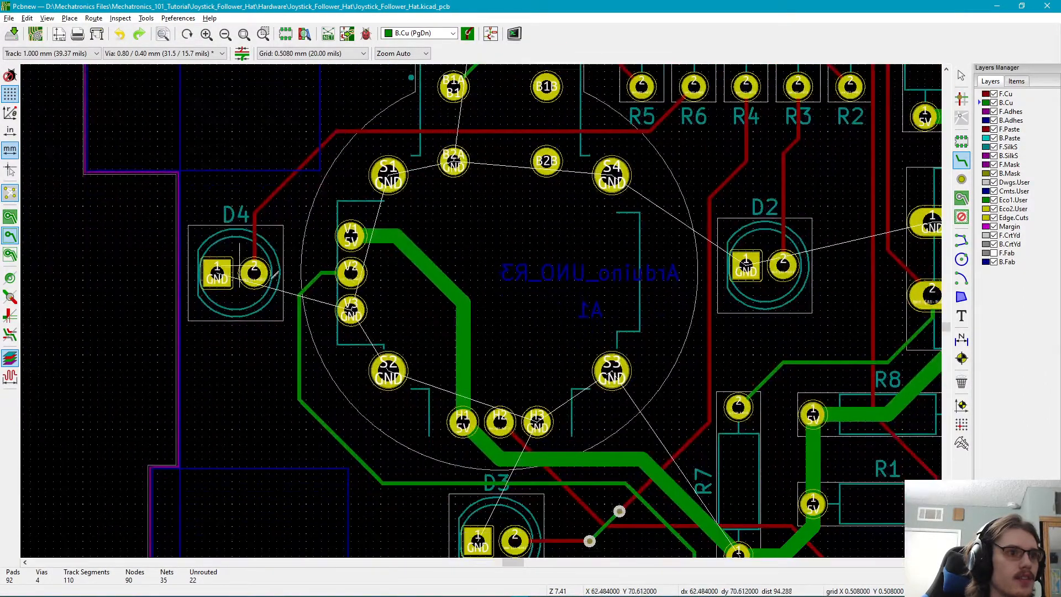
scroll(388, 378, down, 1)
scroll(388, 377, right, 1)
scroll(391, 242, down, 2)
scroll(391, 241, right, 1)
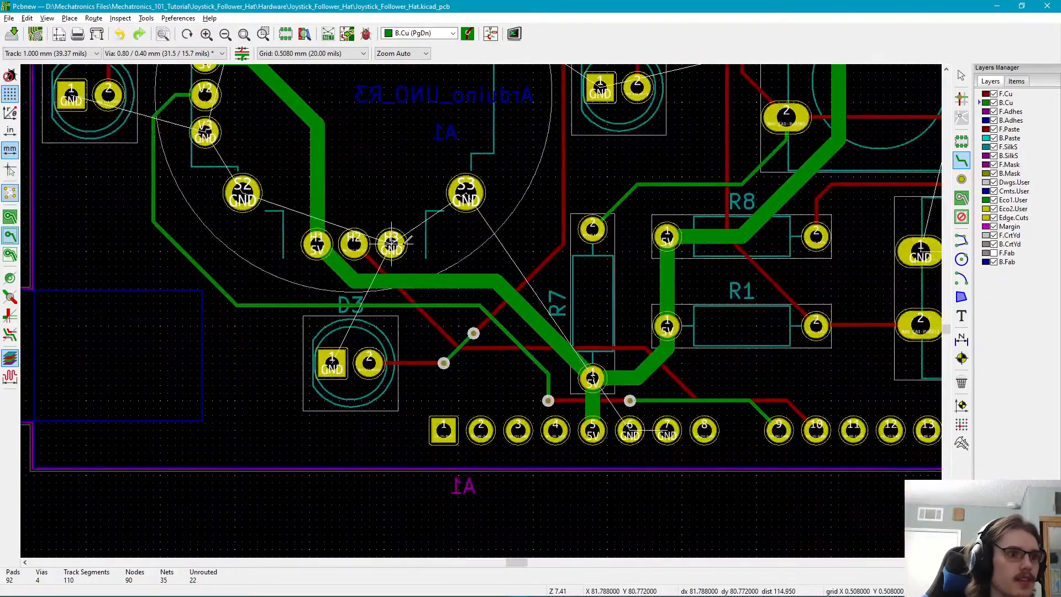
scroll(630, 431, down, 4)
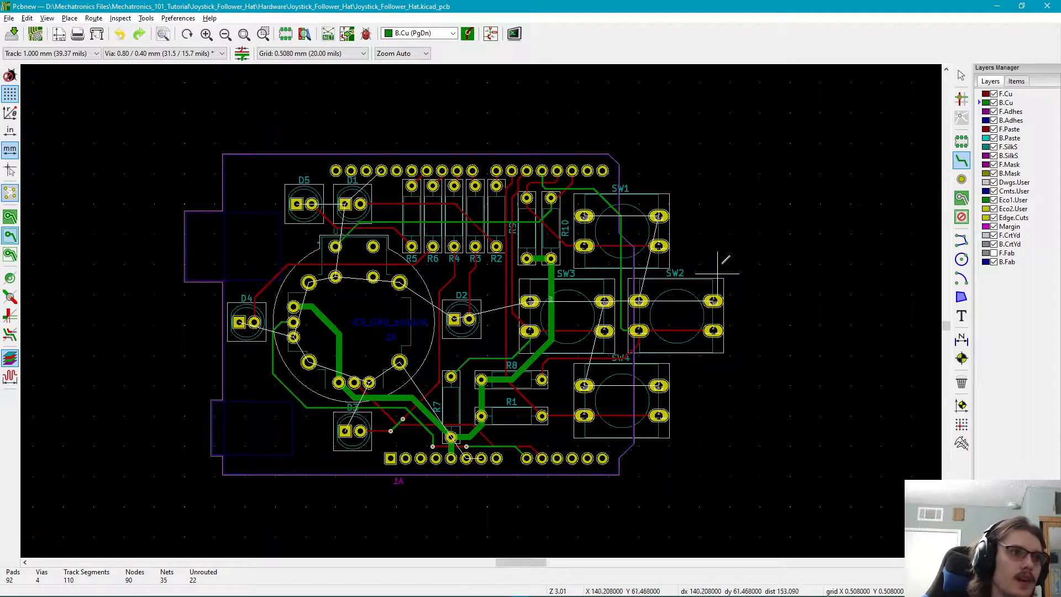
click(960, 76)
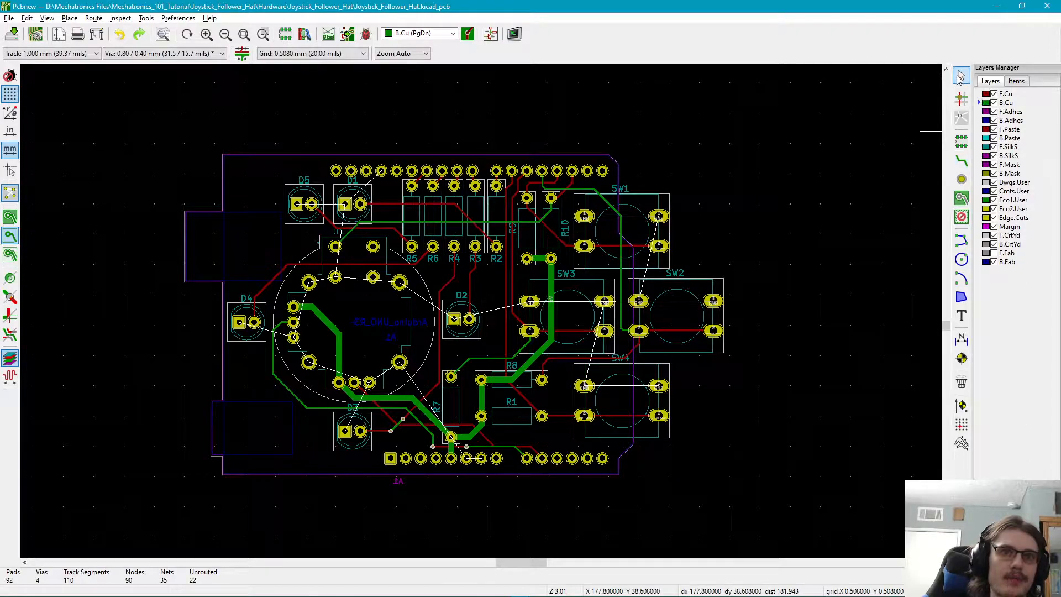
scroll(807, 327, up, 1)
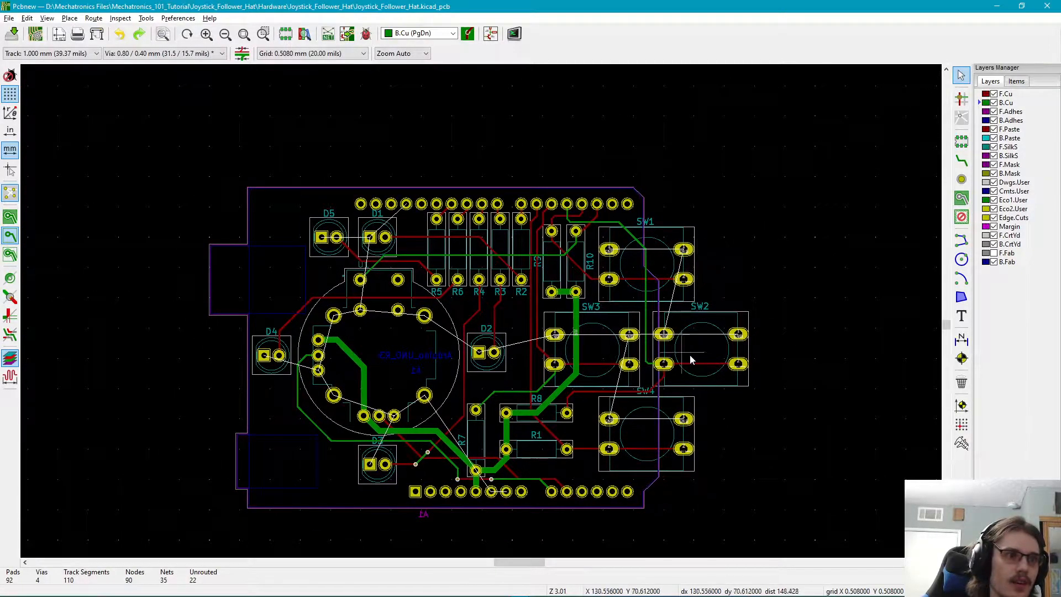
scroll(697, 283, down, 1)
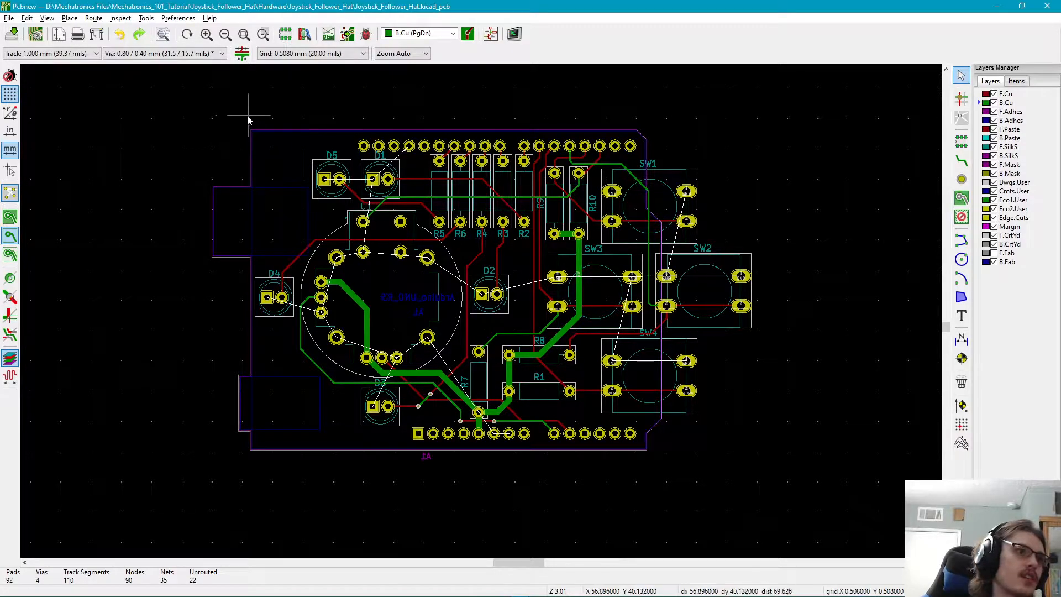
- Begin an F.Cu filled zone above-left of the board and assign it to the GND net
click(962, 199)
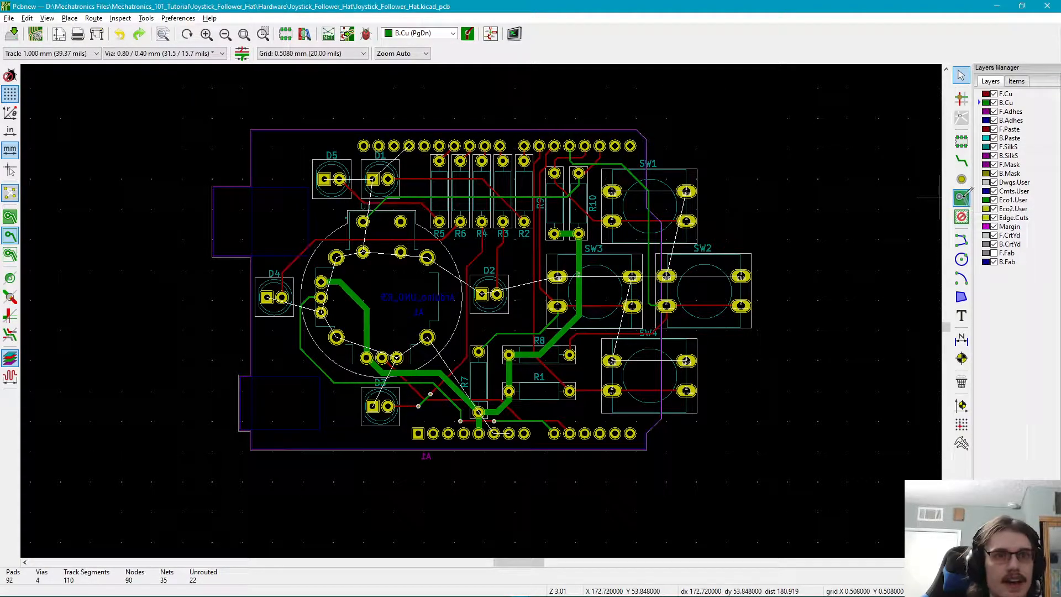
middle_drag(215, 121, 286, 172)
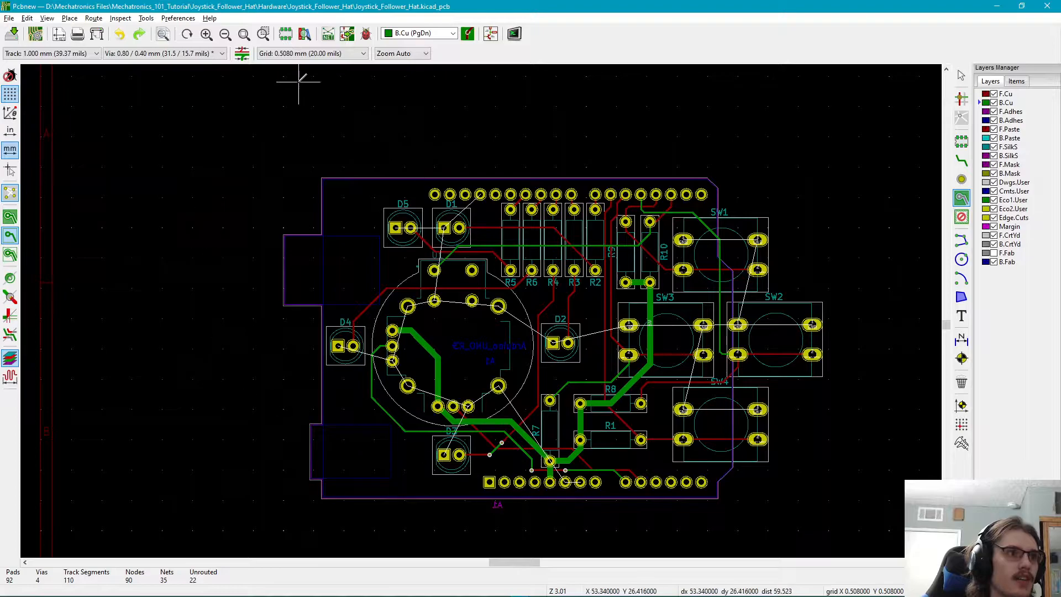
click(978, 95)
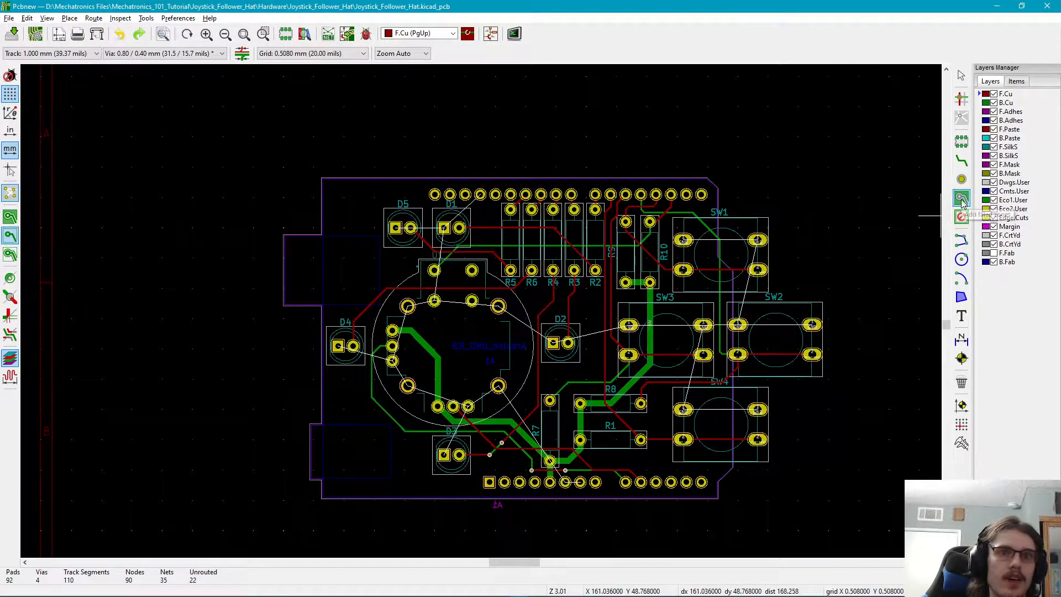
click(961, 200)
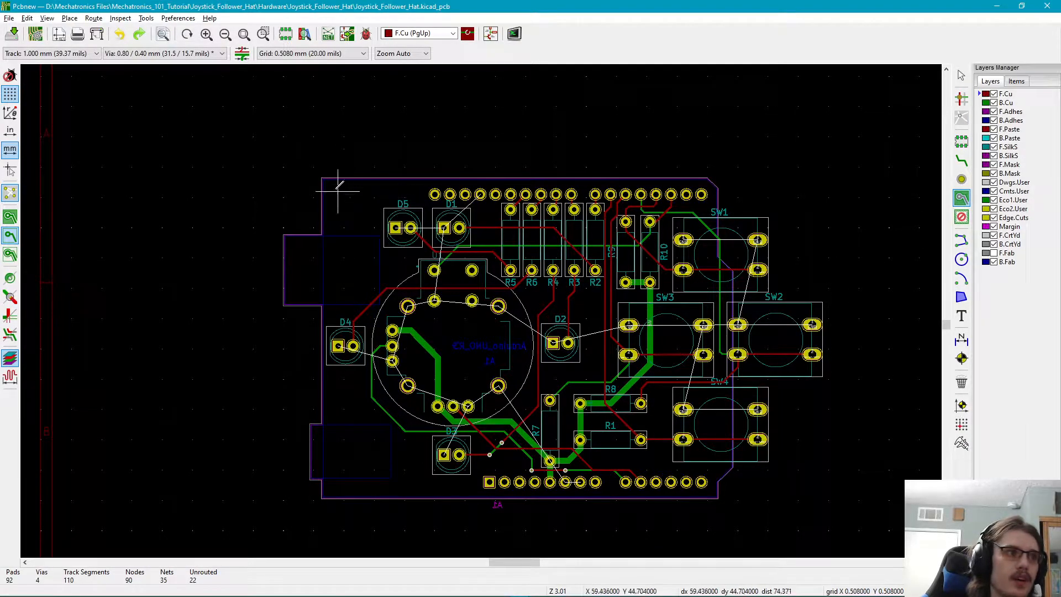
click(283, 176)
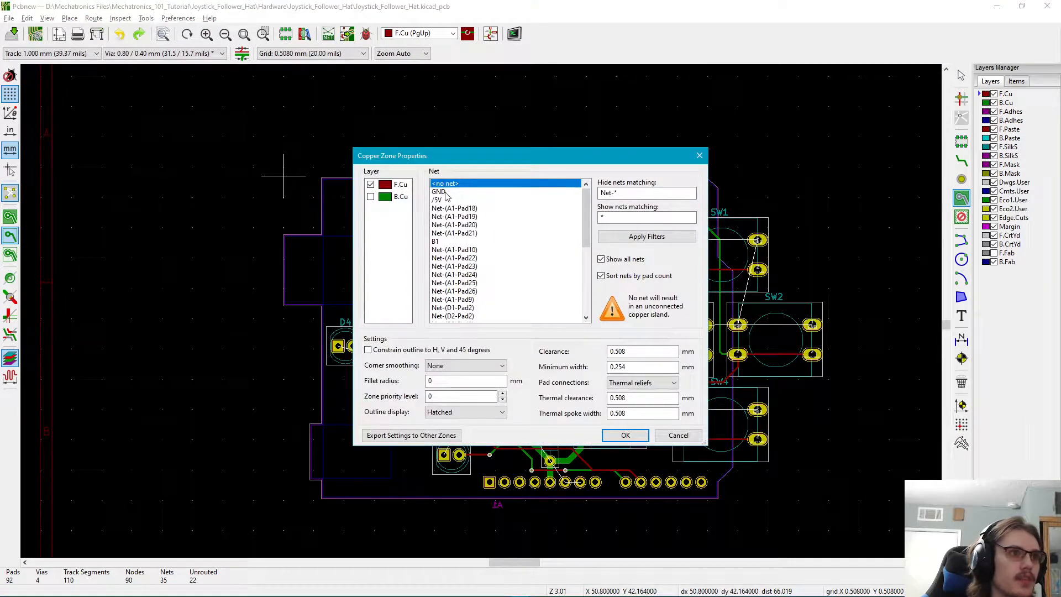
click(442, 191)
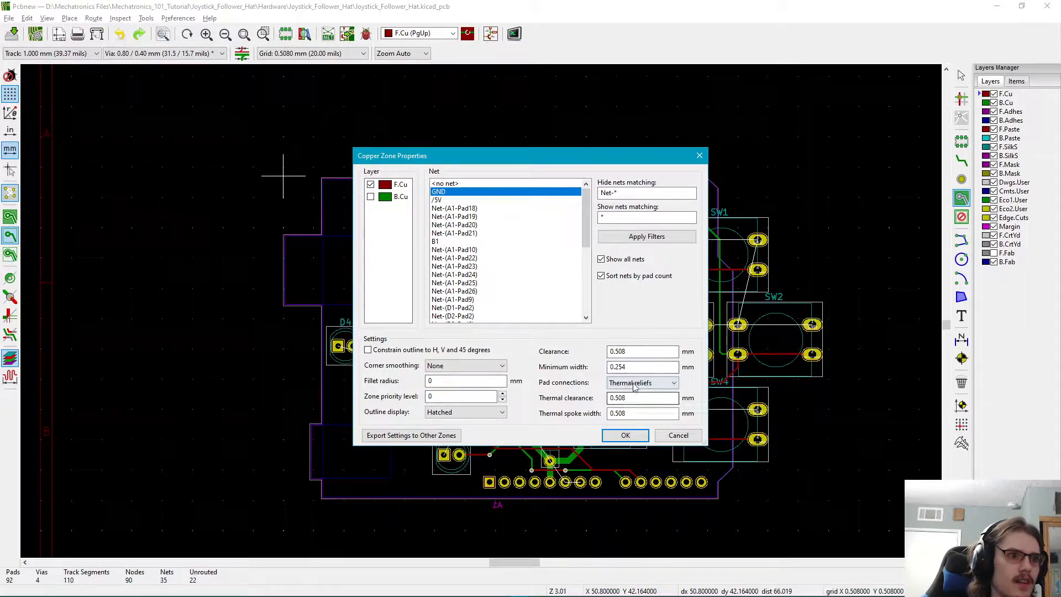
click(624, 435)
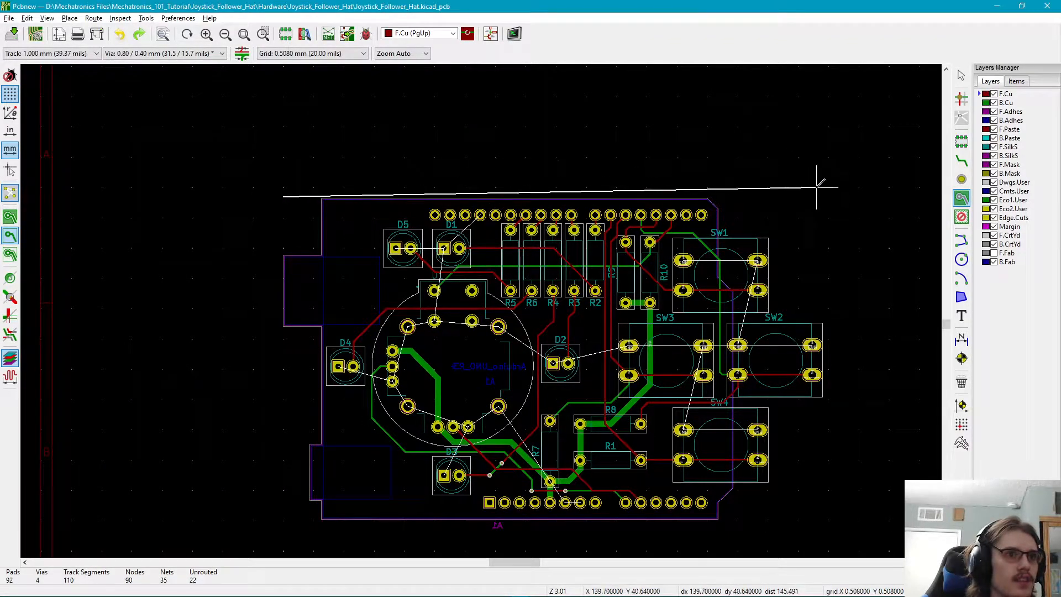
- Place the zone's top-right and bottom-right corners outside the board edges
middle_drag(575, 131, 570, 275)
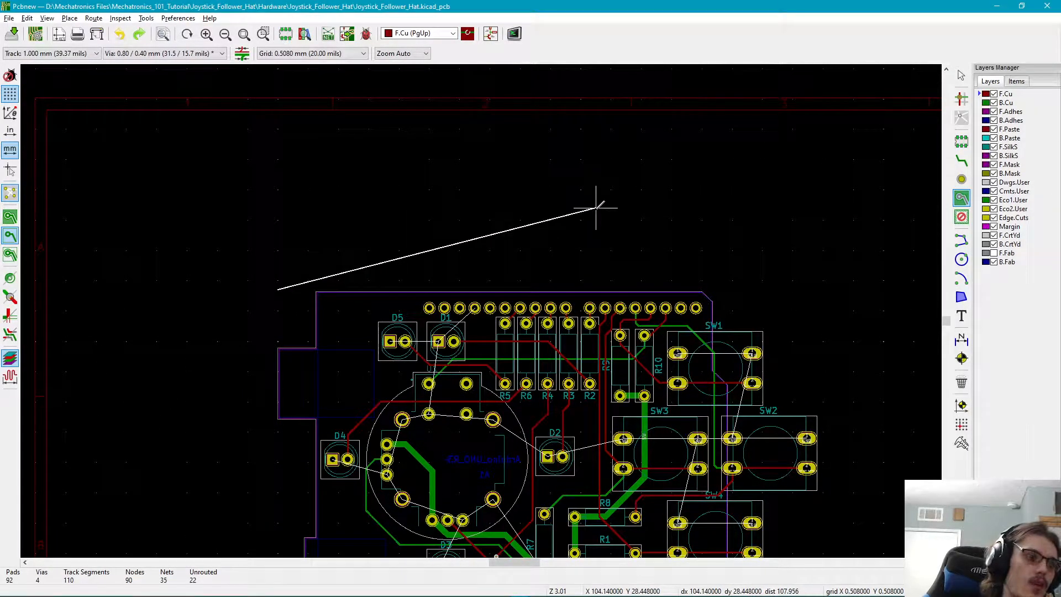
key(ctrl)
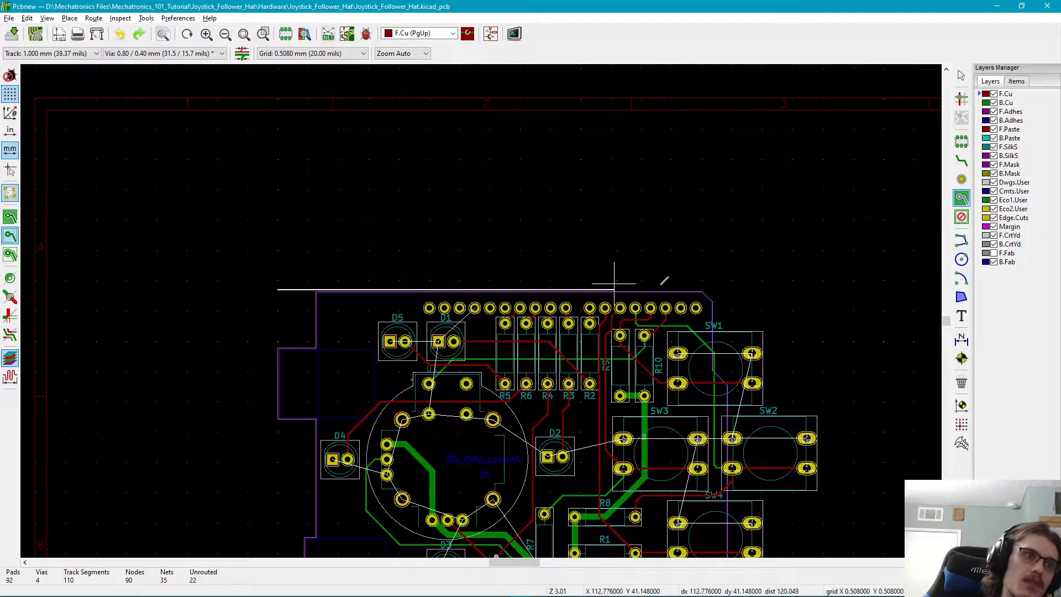
middle_drag(765, 287, 594, 227)
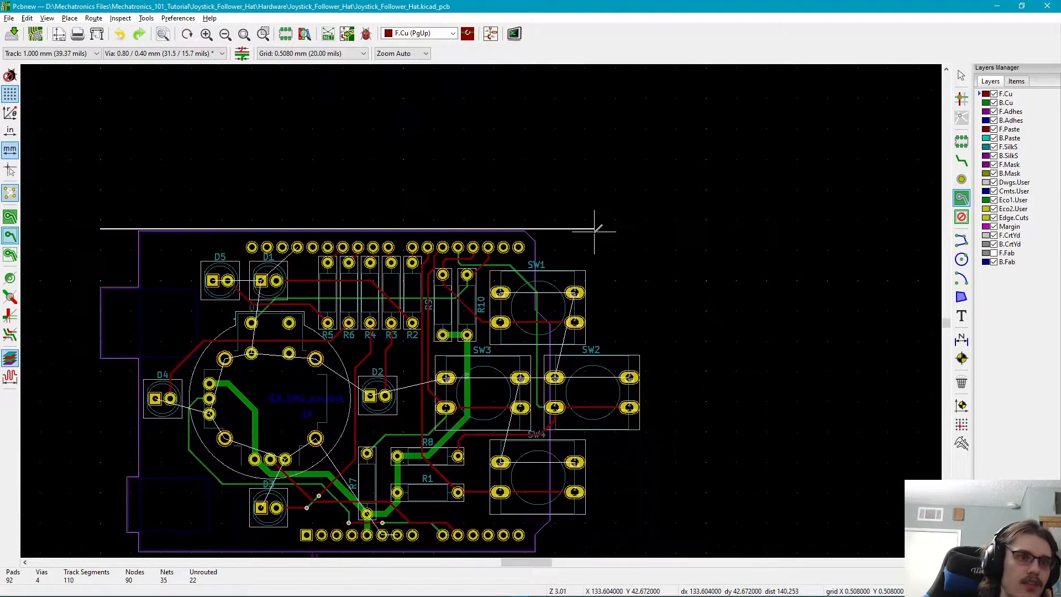
click(652, 228)
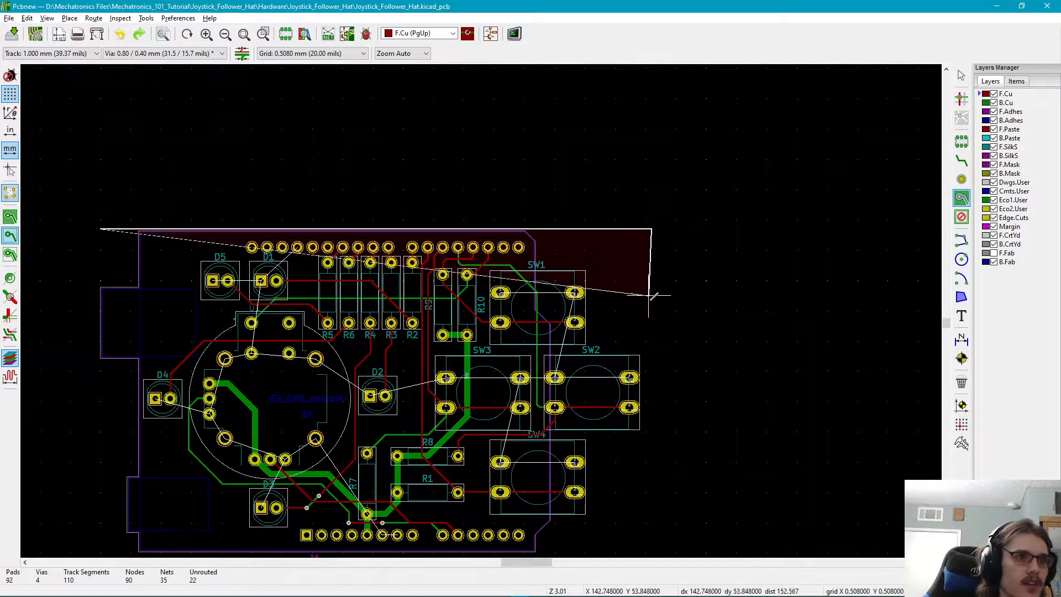
middle_drag(675, 516, 658, 403)
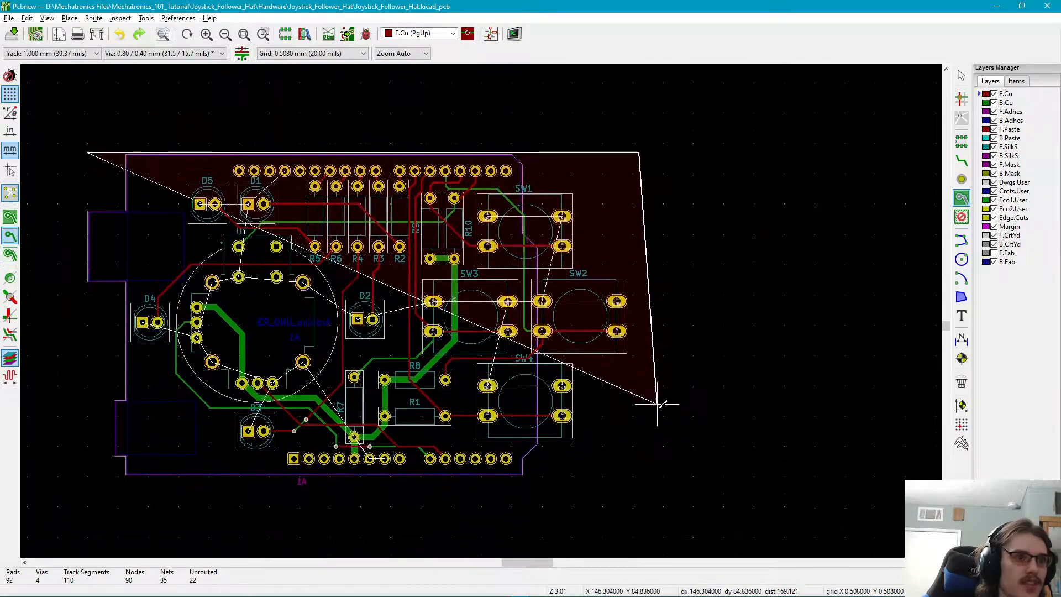
click(638, 489)
- Close the GND zone outline back at the top-left so it fills
middle_drag(206, 486, 528, 473)
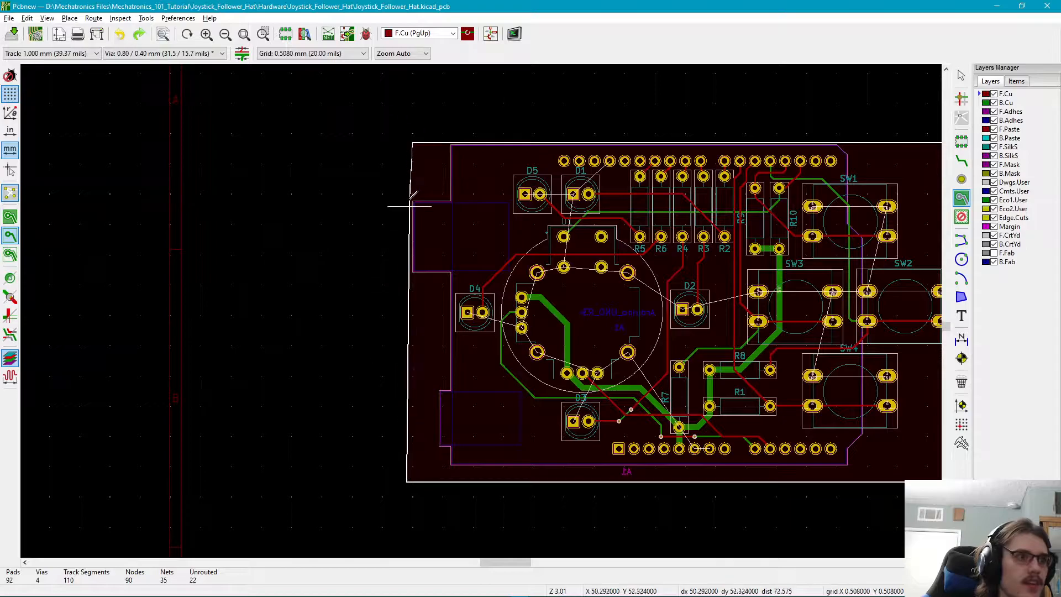
scroll(407, 142, up, 1)
scroll(482, 310, up, 6)
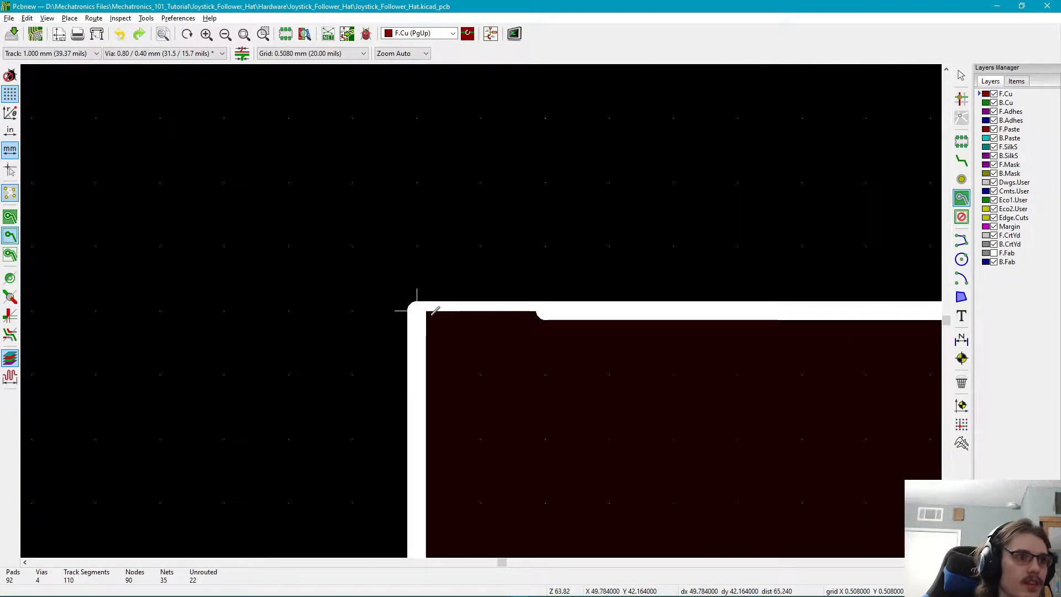
right_click(422, 311)
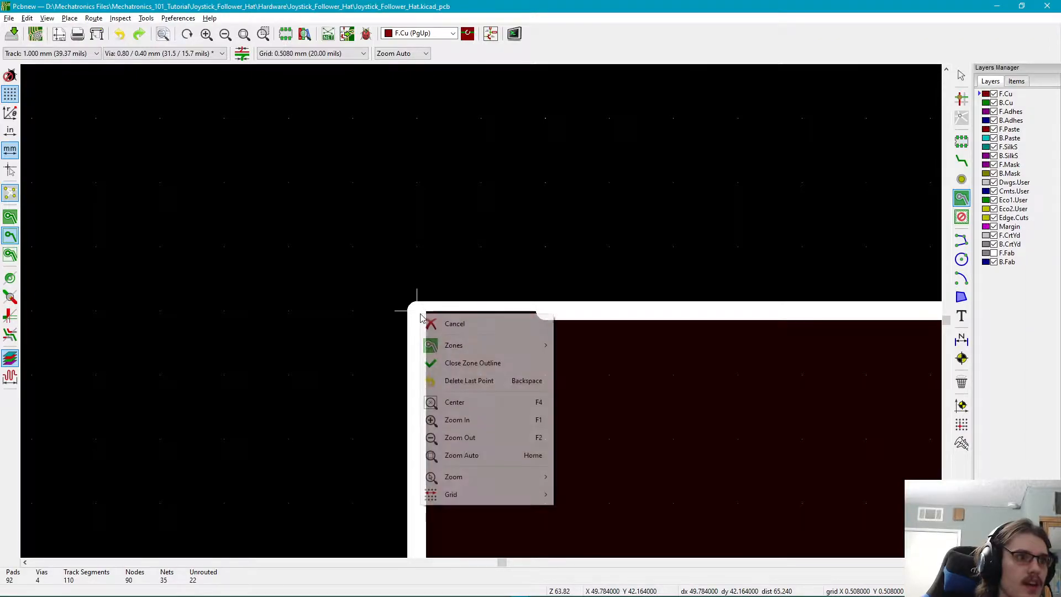
click(478, 362)
- Leave the zone tool and bring the A1 reference text below the board into view
scroll(485, 305, down, 10)
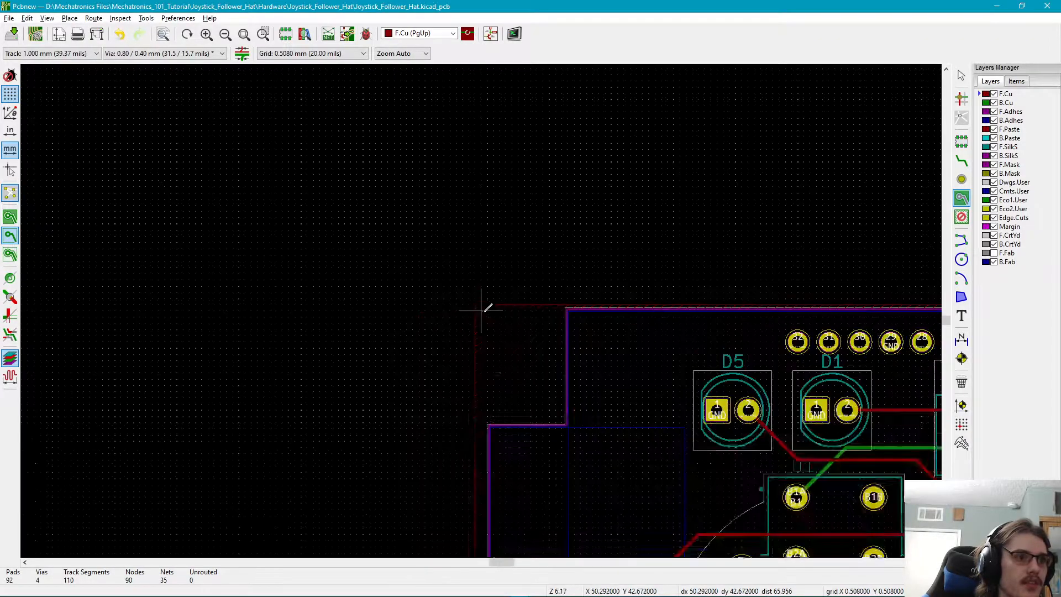
scroll(485, 304, up, 3)
scroll(485, 306, right, 5)
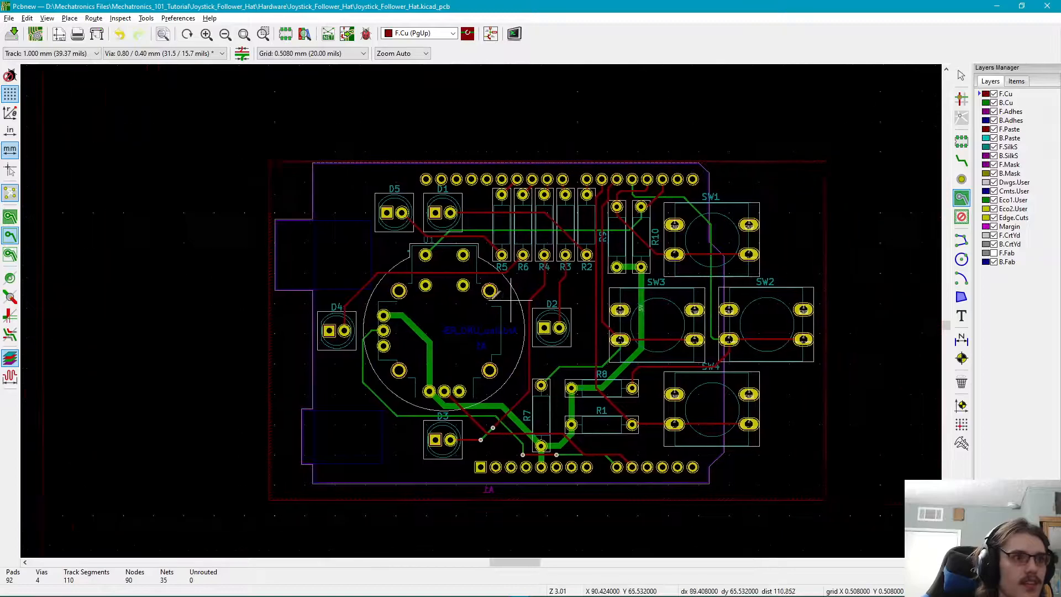
key(Escape)
scroll(605, 393, left, 2)
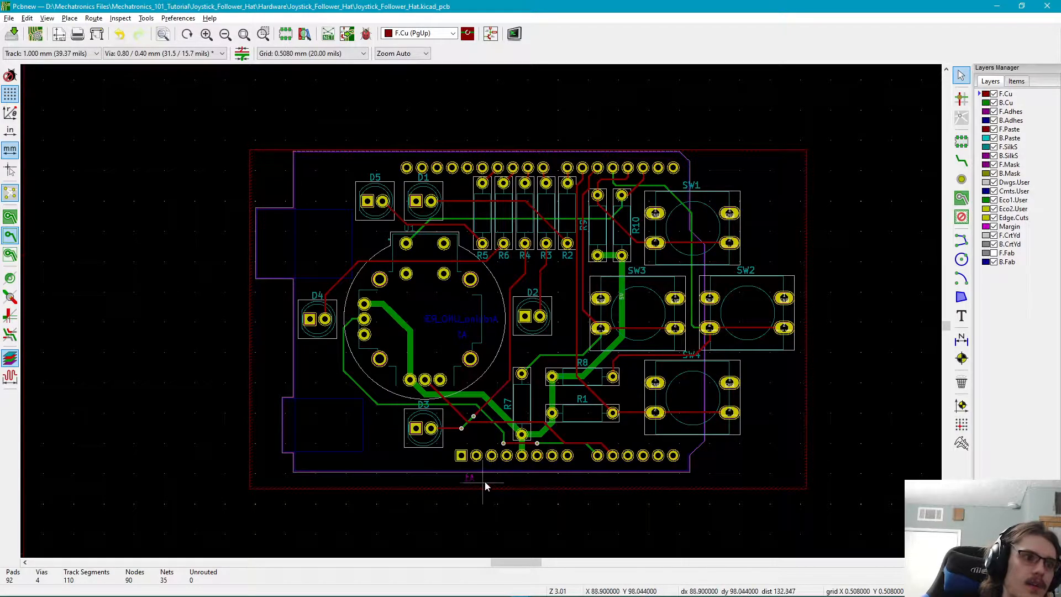
scroll(488, 486, up, 3)
scroll(482, 314, down, 2)
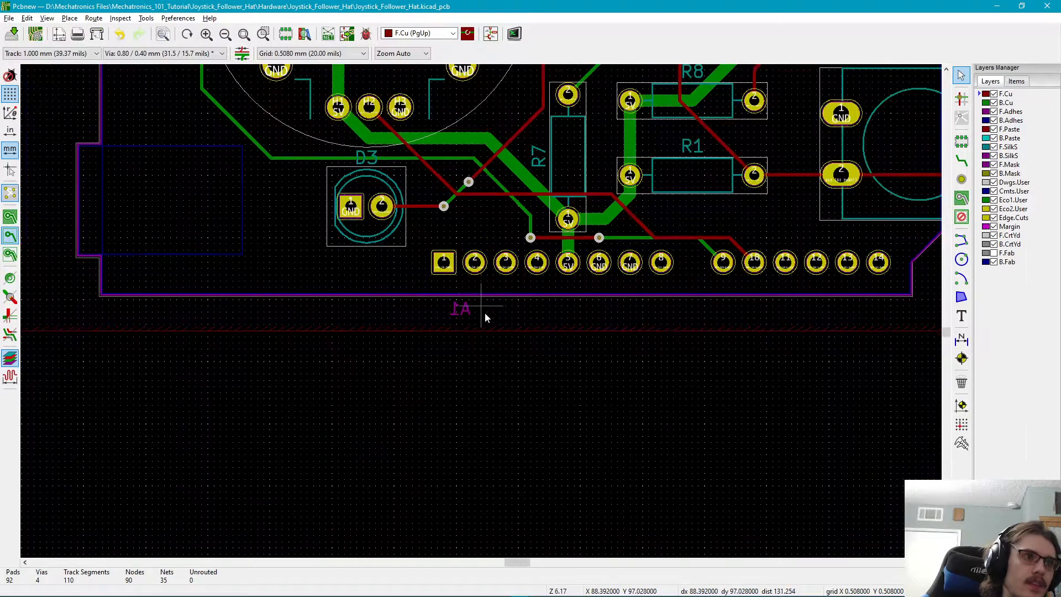
- Move the A1 reference text to the board's top-right corner beside SW1
click(473, 371)
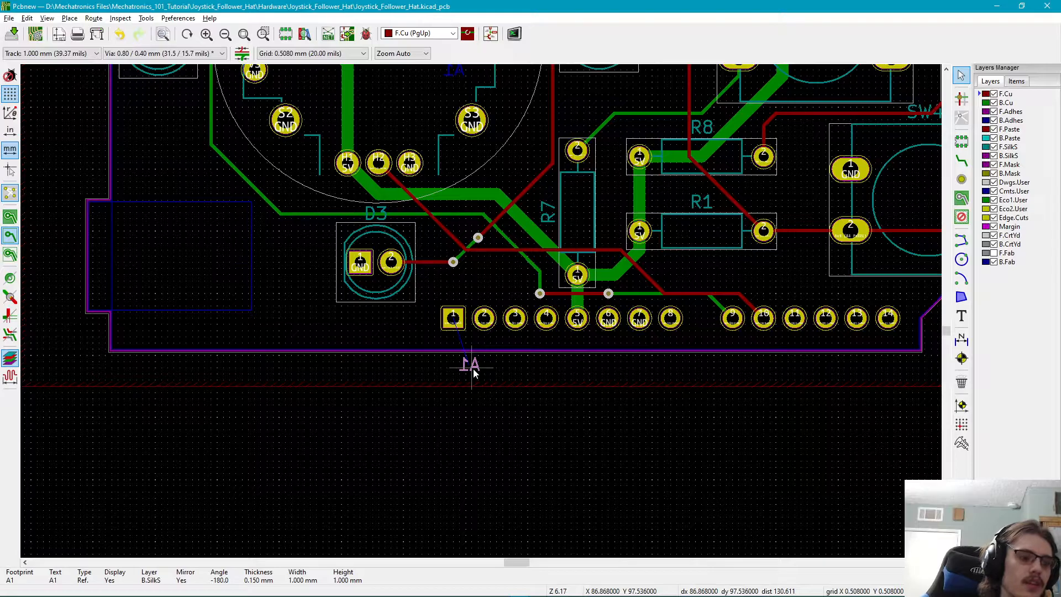
middle_drag(298, 334, 265, 398)
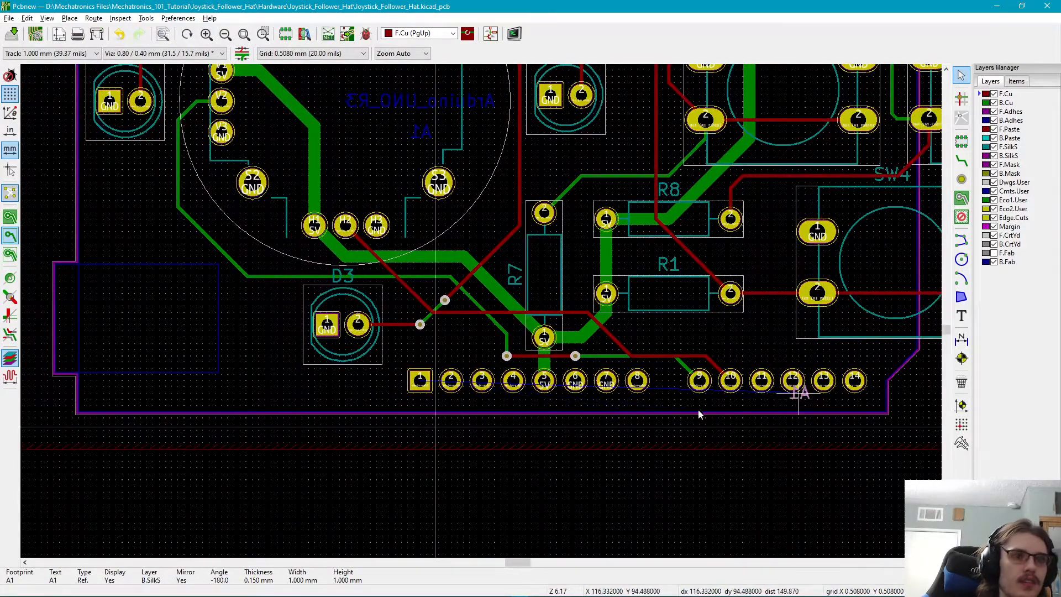
middle_drag(717, 412, 416, 443)
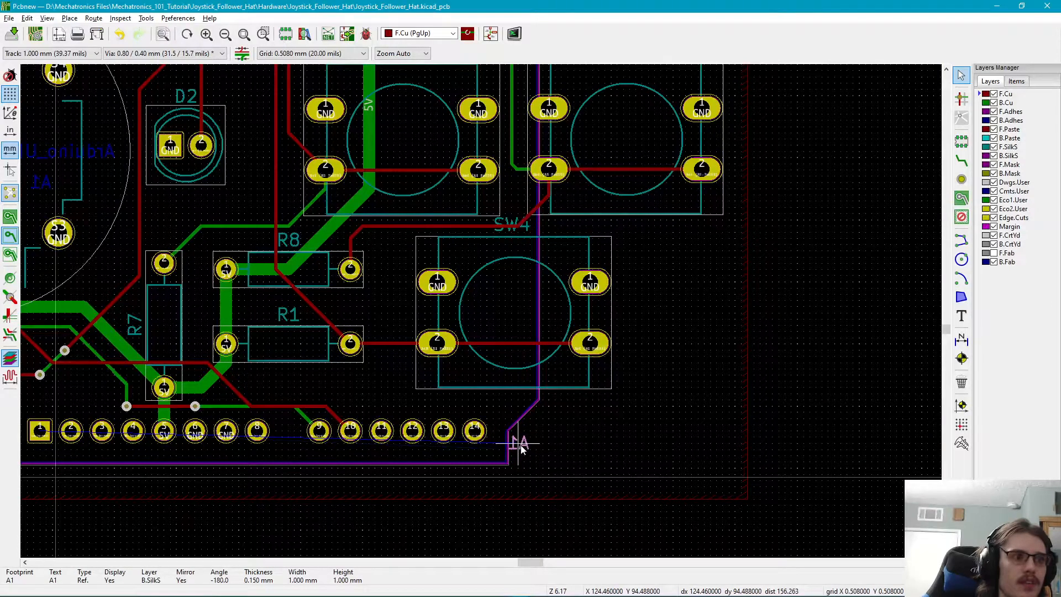
scroll(524, 333, down, 4)
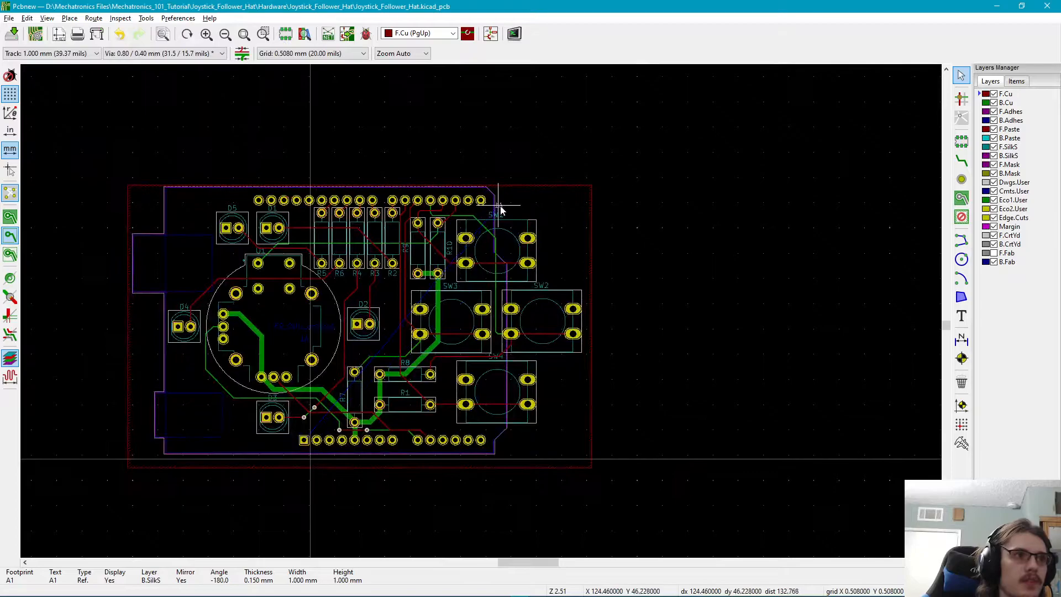
scroll(495, 204, up, 7)
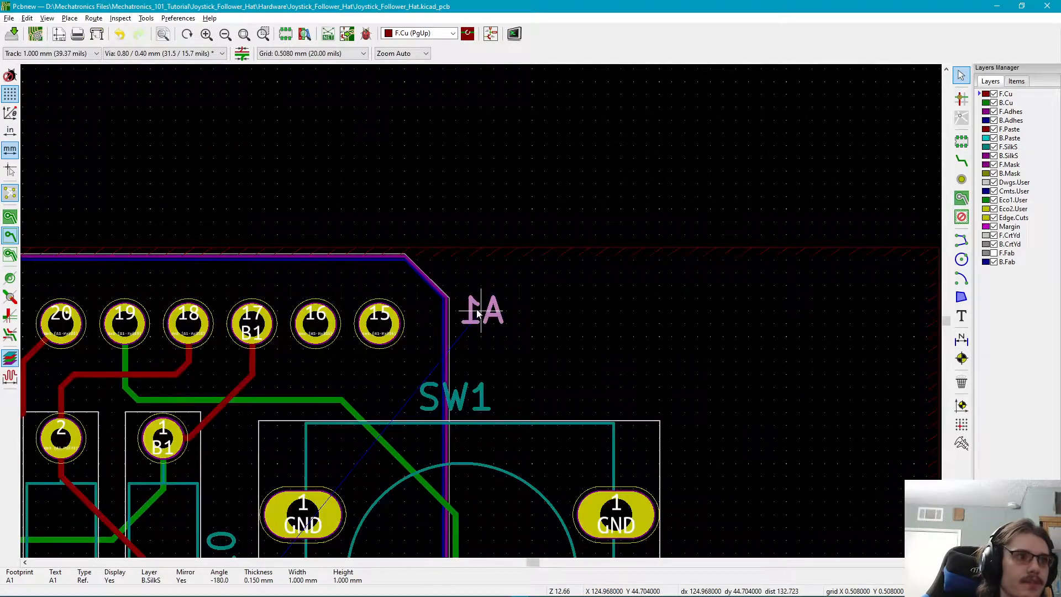
click(592, 327)
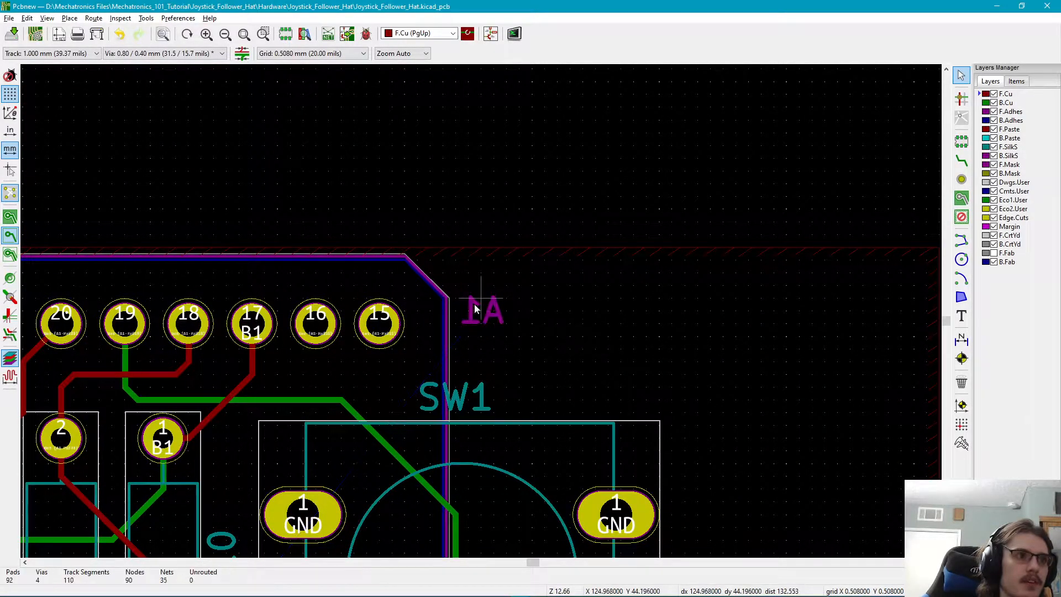
scroll(479, 306, down, 5)
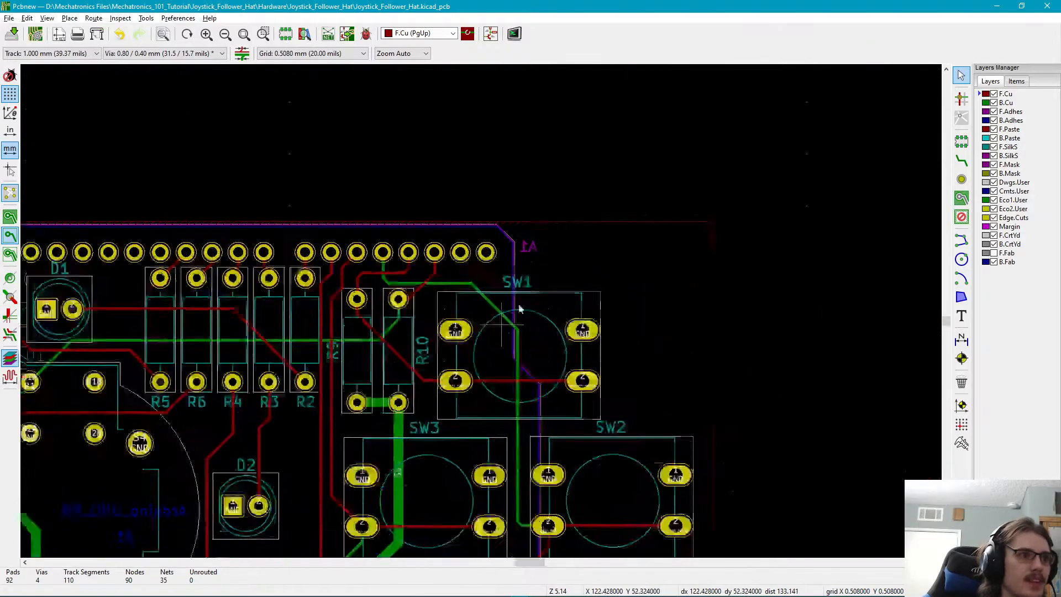
middle_drag(333, 362, 473, 151)
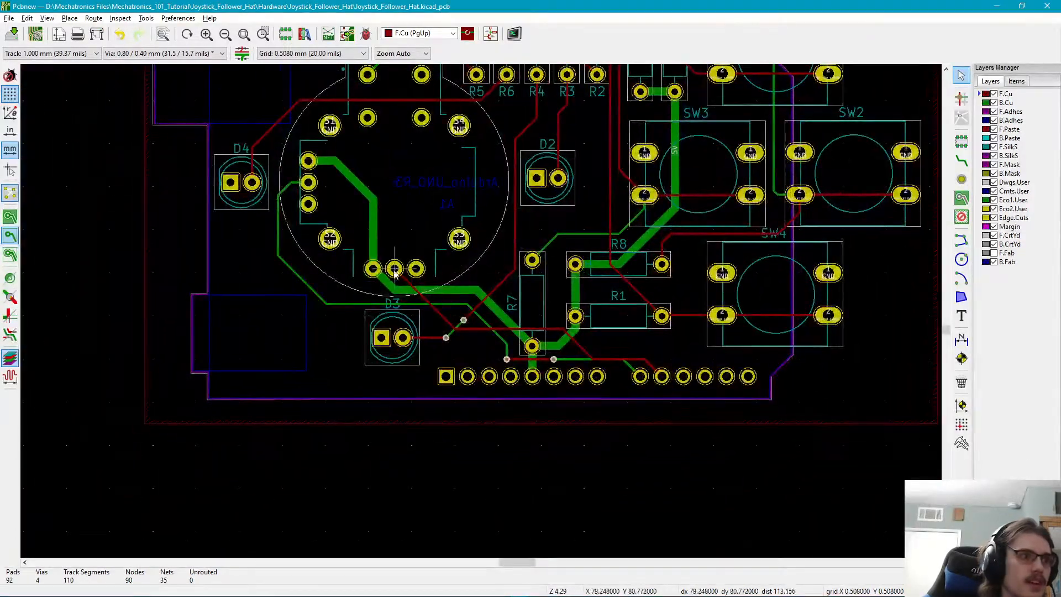
middle_drag(393, 273, 380, 385)
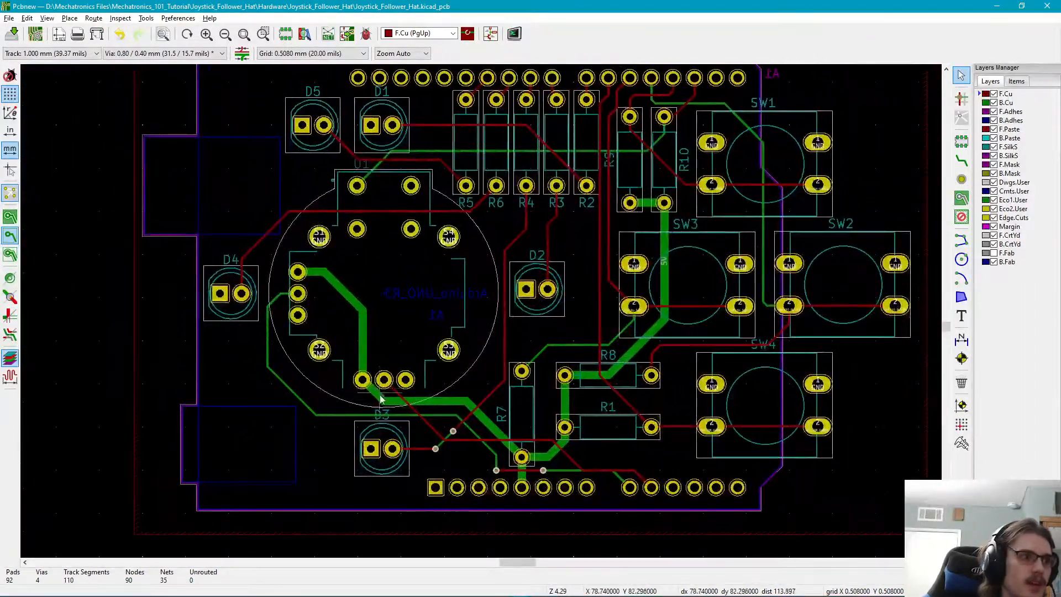
click(135, 362)
middle_drag(190, 215, 244, 328)
middle_drag(663, 211, 228, 179)
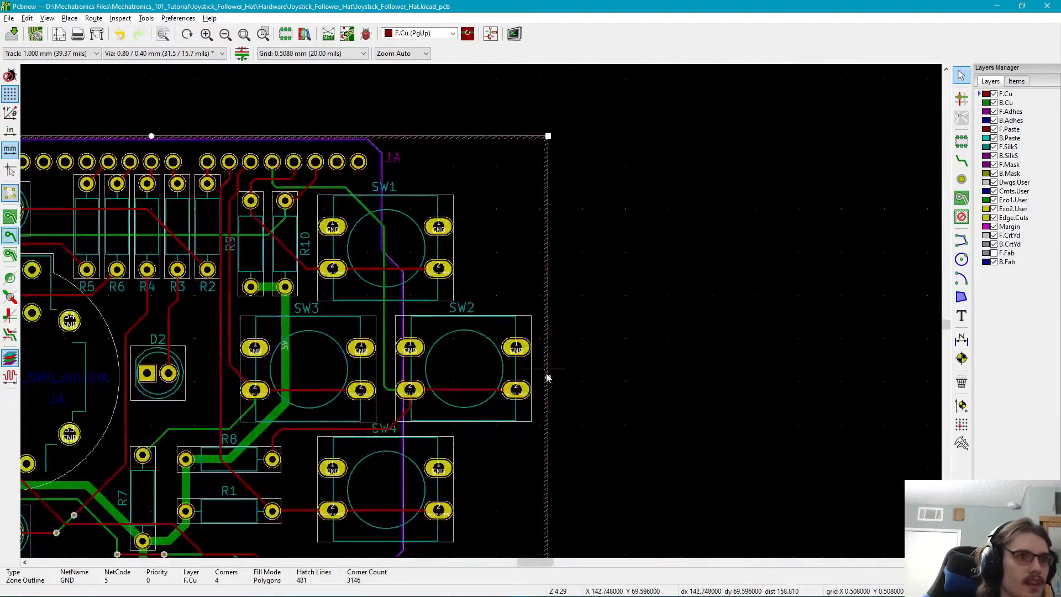
scroll(547, 378, up, 4)
drag(481, 313, 419, 313)
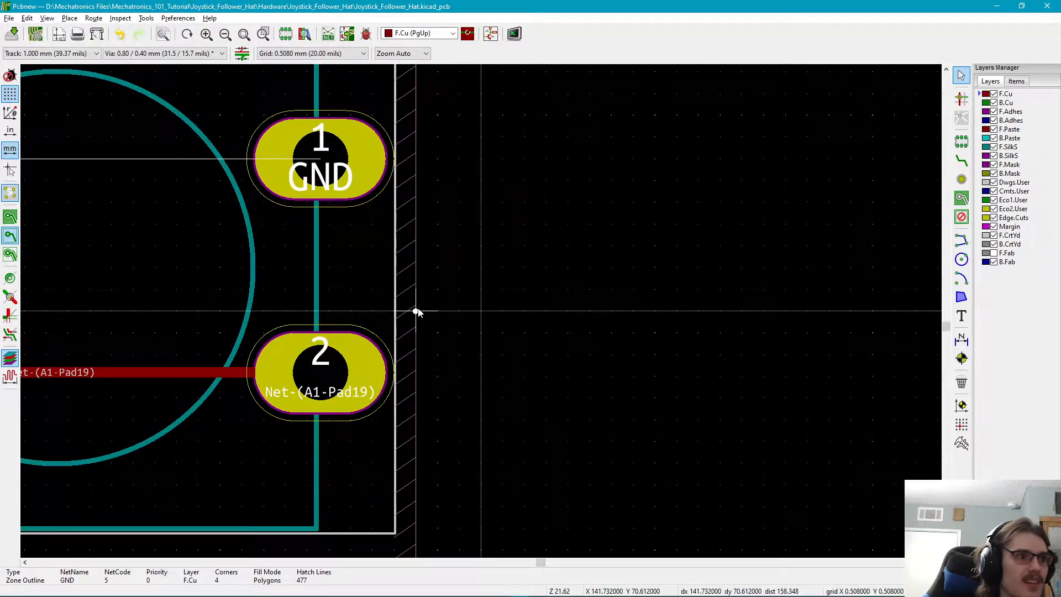
scroll(562, 277, down, 6)
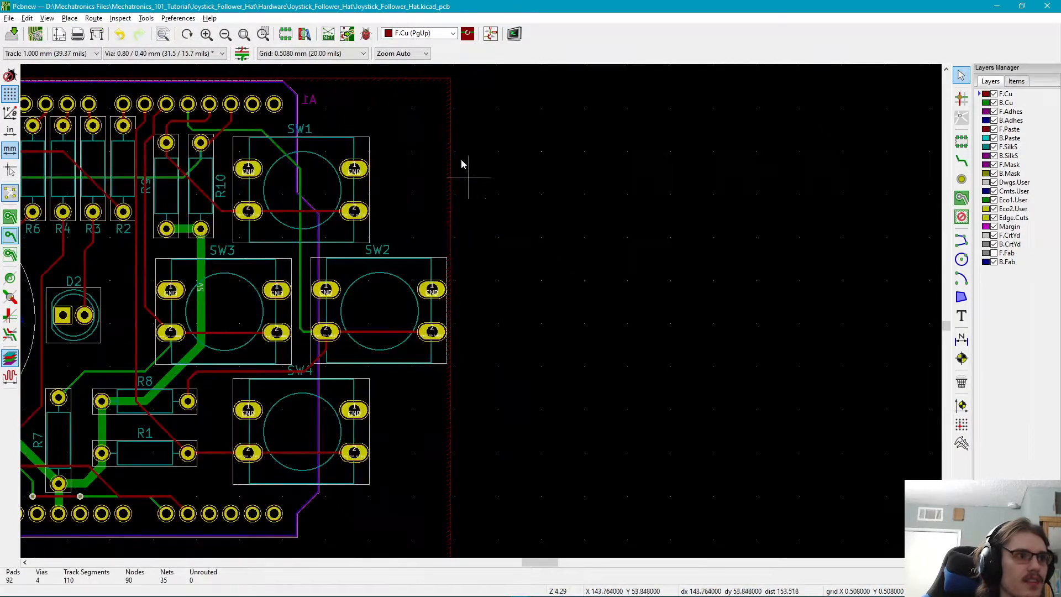
middle_drag(448, 385, 628, 169)
middle_drag(262, 294, 641, 332)
click(618, 376)
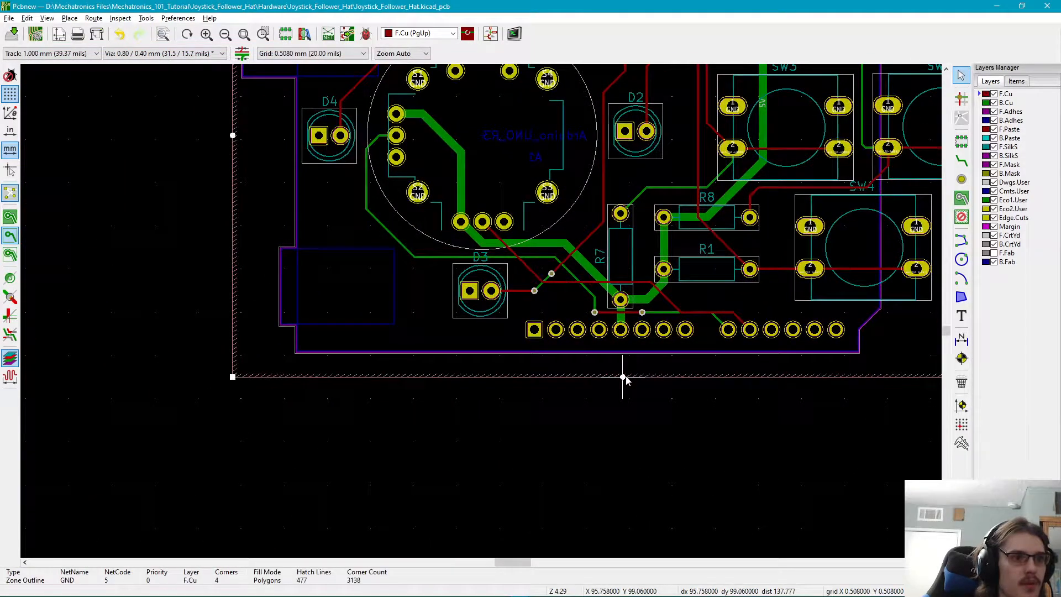
drag(622, 377, 625, 362)
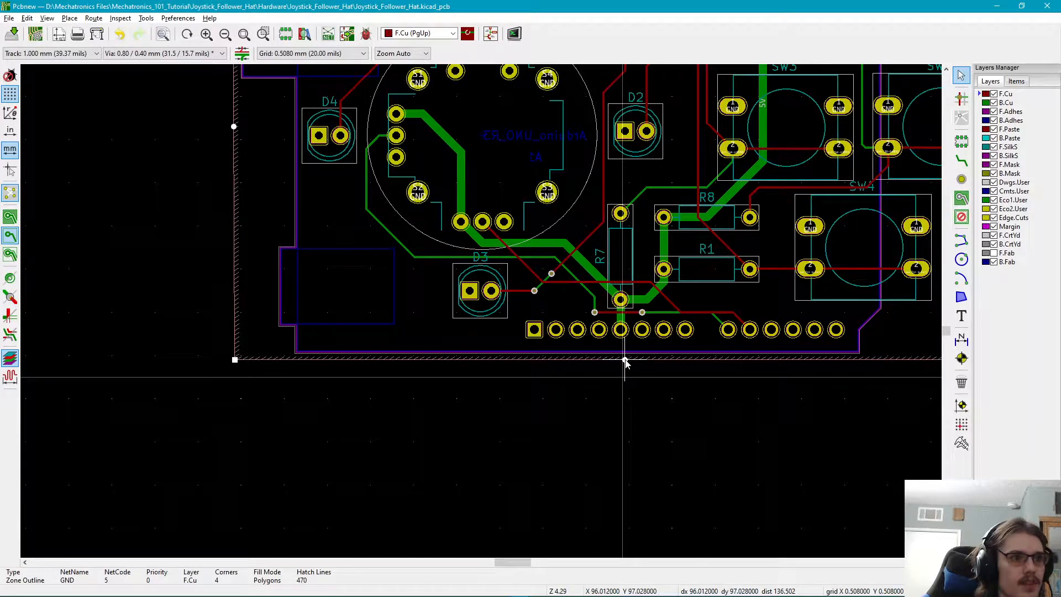
key(ctrl+b)
click(589, 386)
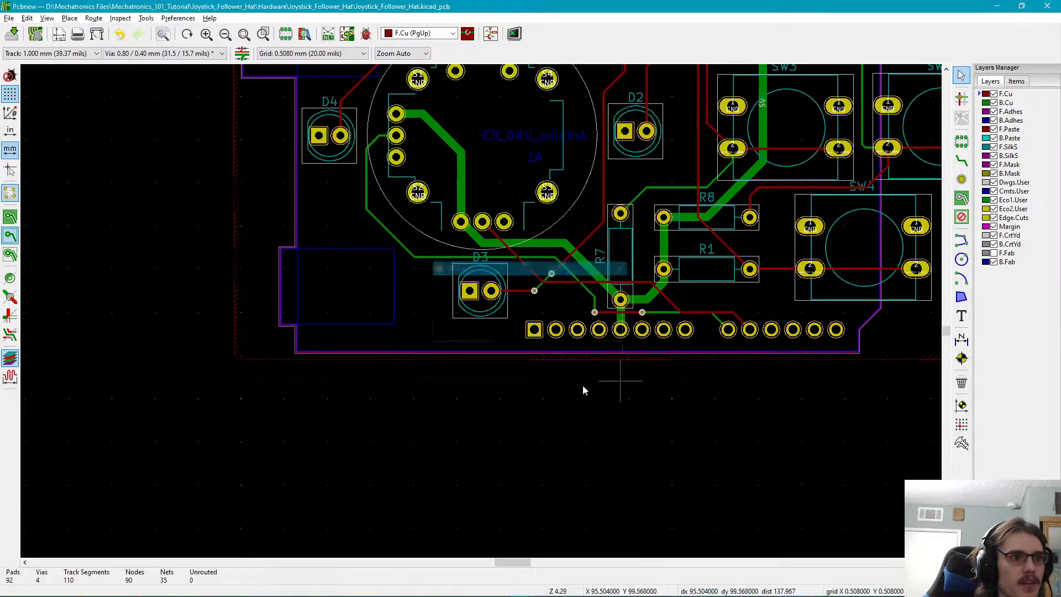
scroll(502, 362, down, 4)
scroll(406, 311, up, 4)
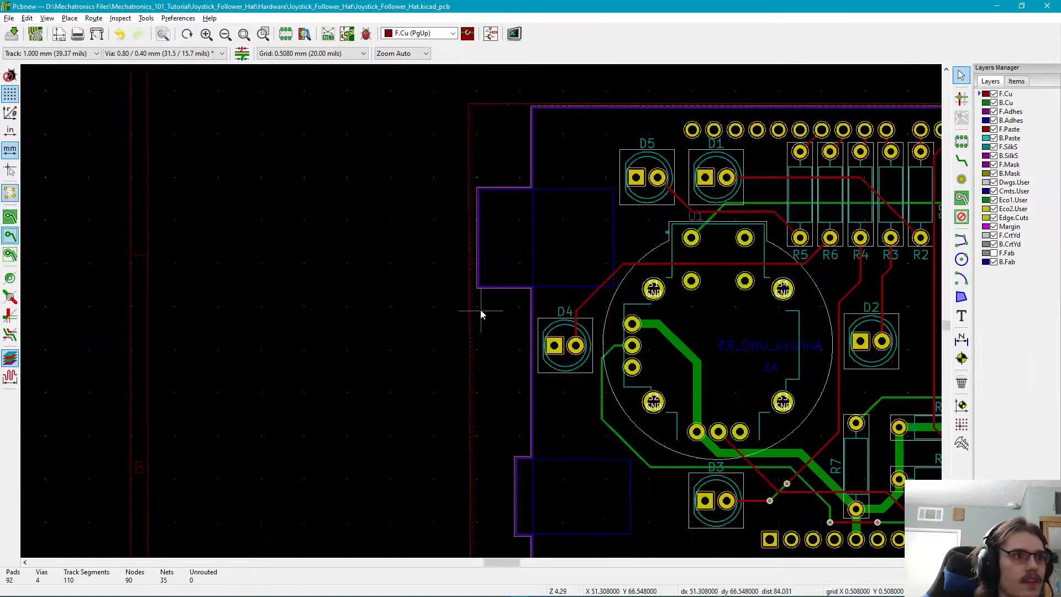
middle_drag(526, 274, 311, 376)
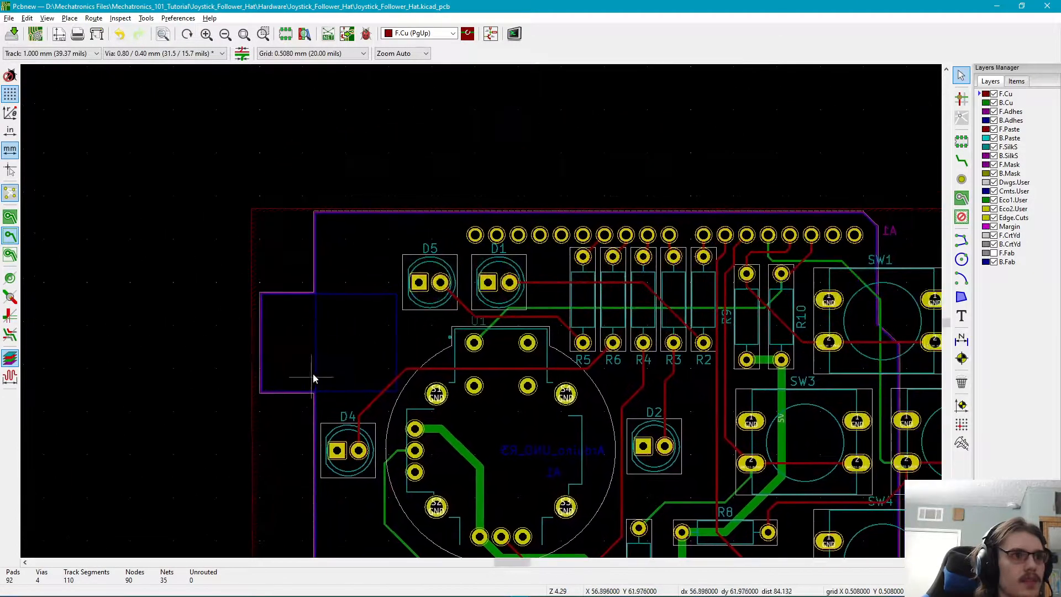
scroll(408, 279, down, 2)
scroll(481, 310, up, 5)
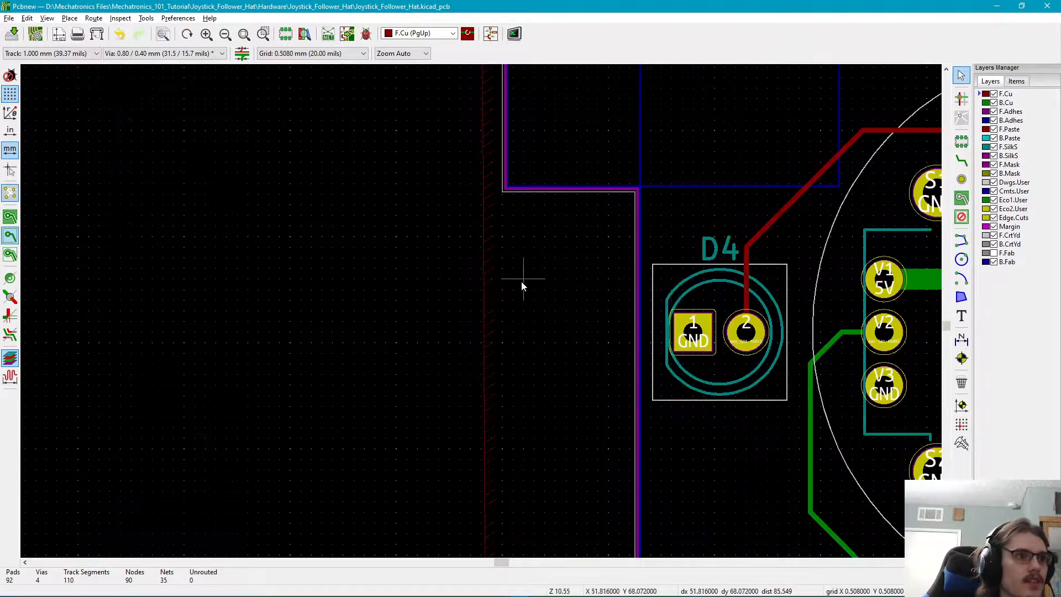
click(487, 287)
mouse_move(484, 311)
mouse_down()
mouse_move(502, 311)
mouse_move(492, 311)
mouse_up()
click(545, 337)
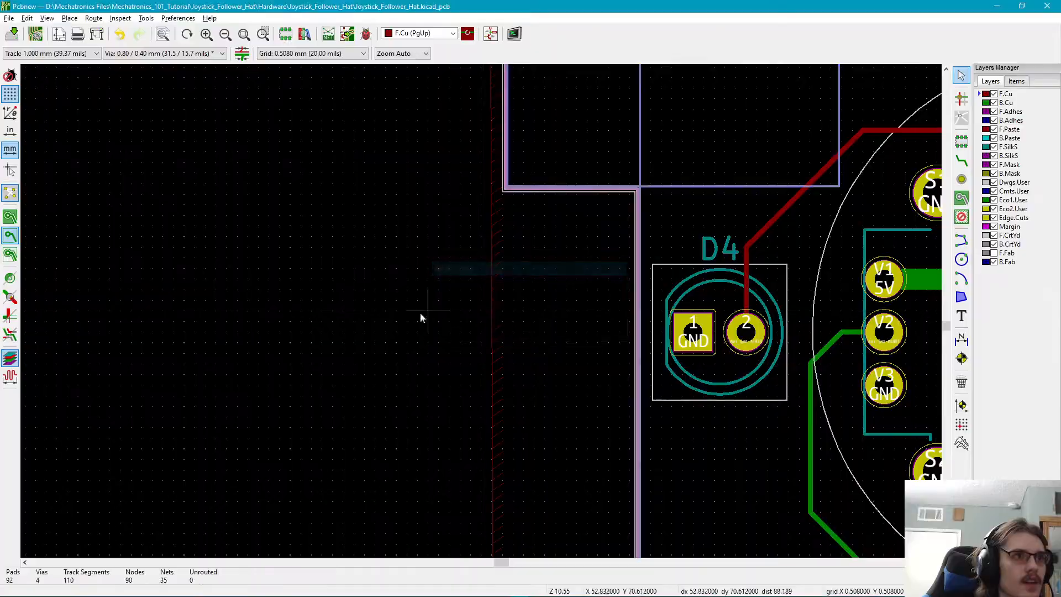
click(487, 225)
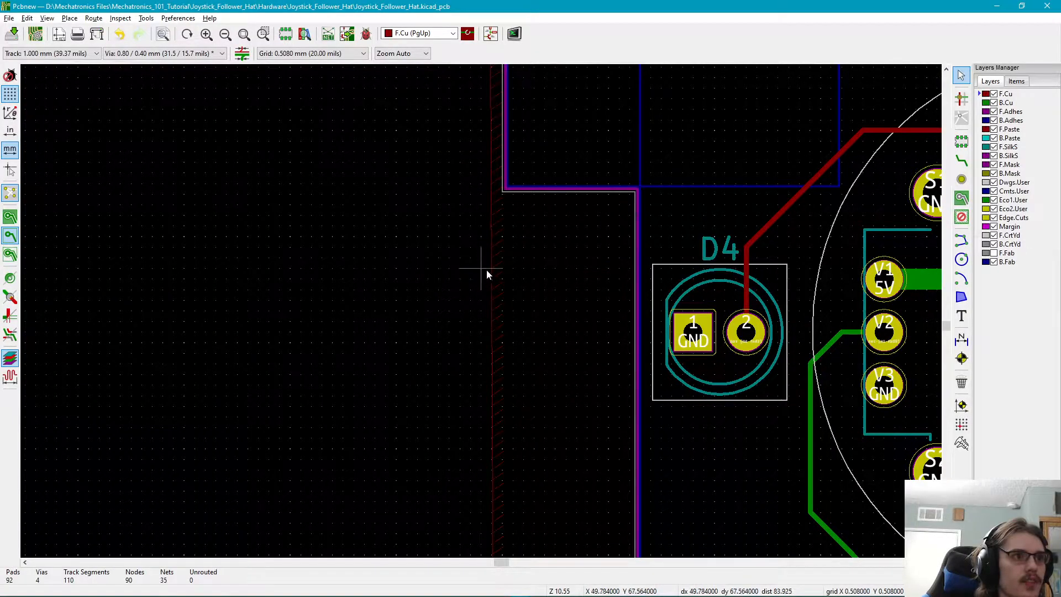
scroll(502, 279, down, 3)
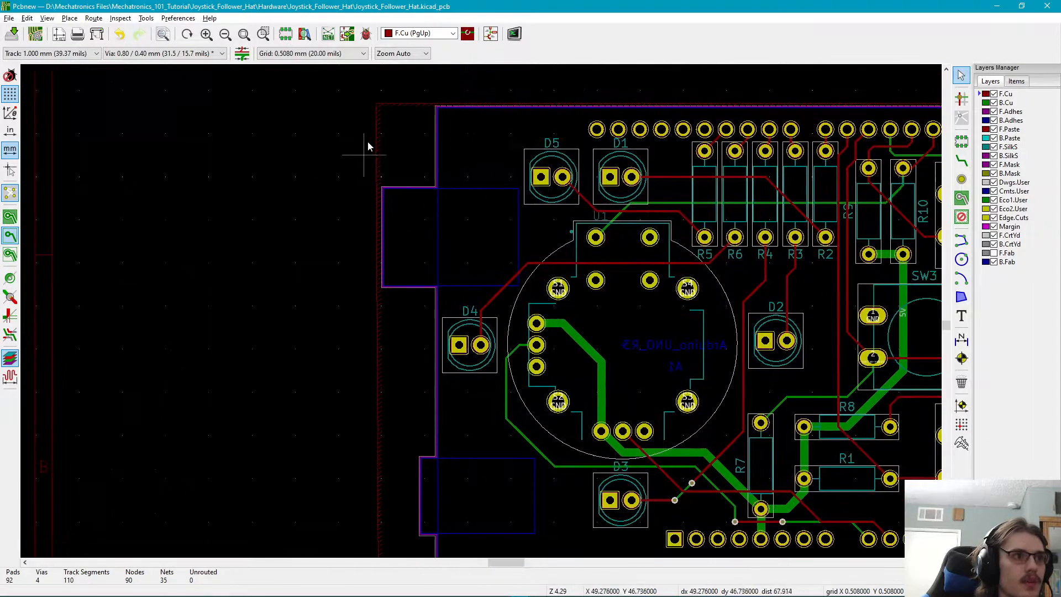
ctrl+scroll(402, 159, right, 5)
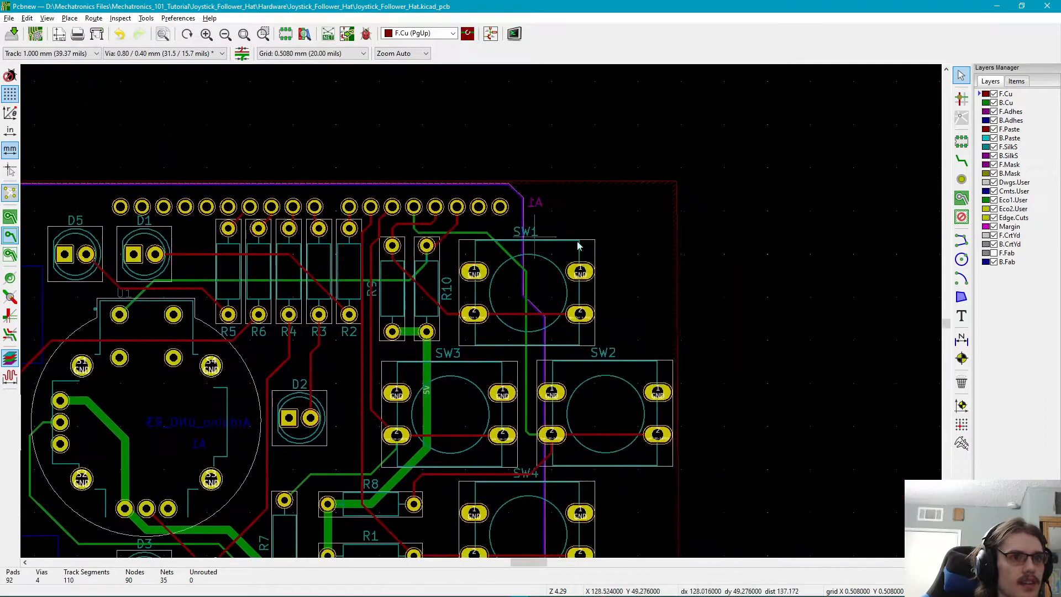
scroll(695, 213, down, 2)
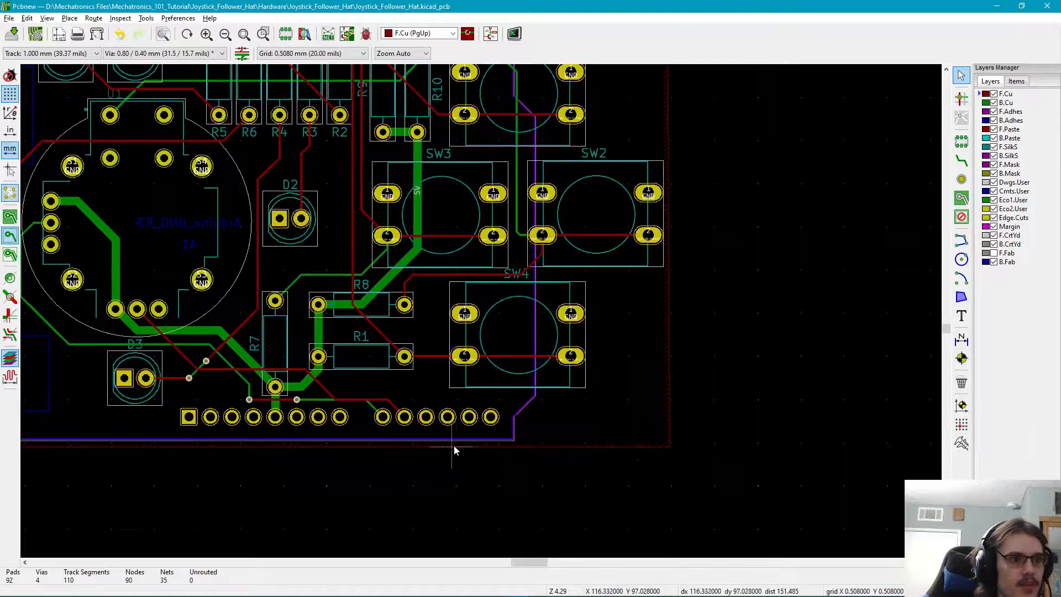
middle_drag(630, 224, 781, 512)
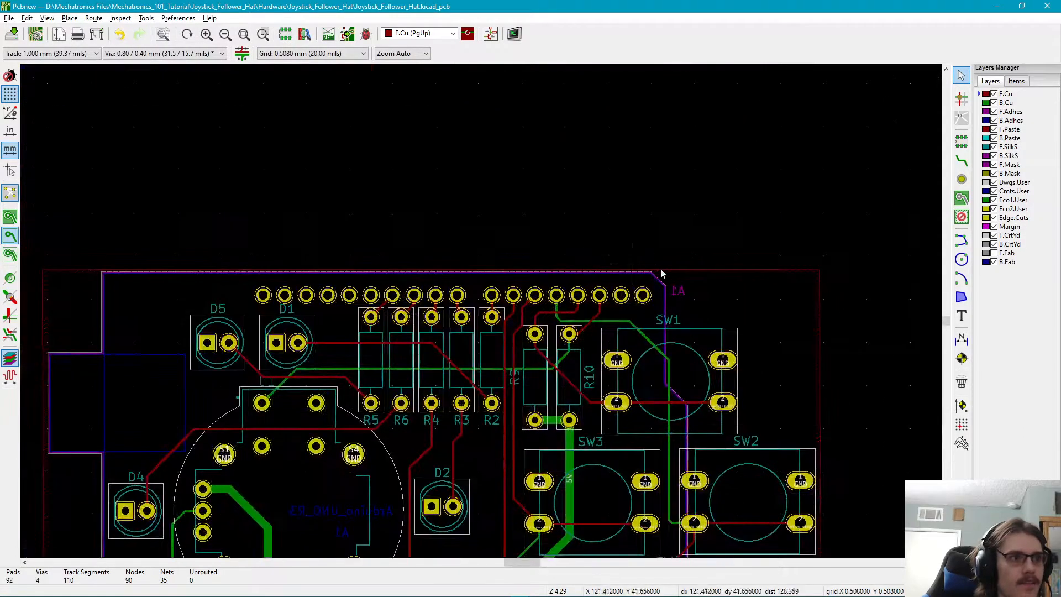
middle_drag(765, 324, 668, 197)
ctrl+scroll(703, 114, down, 2)
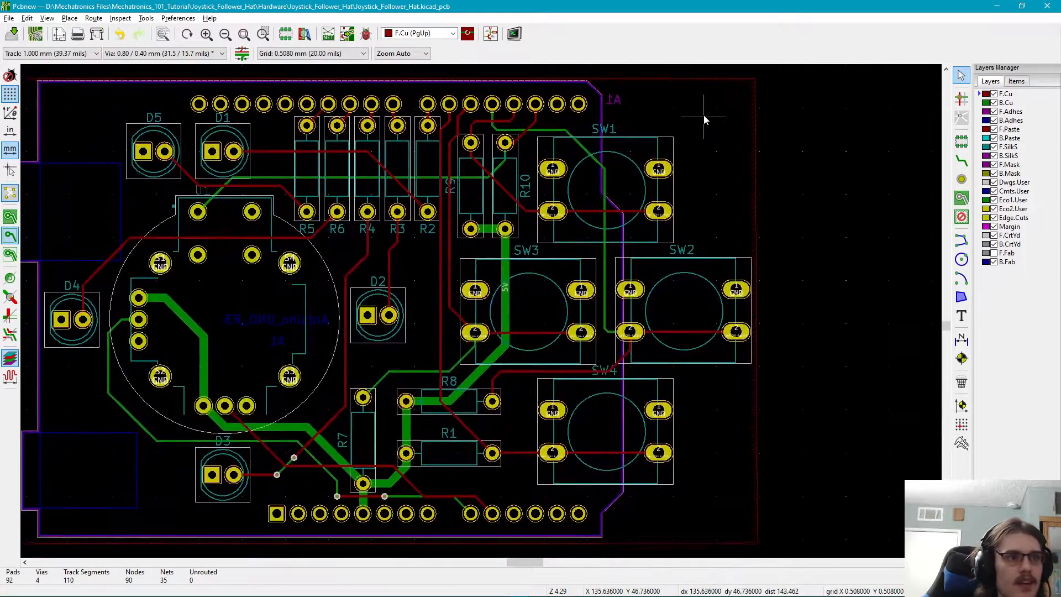
ctrl+scroll(503, 283, up, 1)
middle_drag(424, 340, 666, 273)
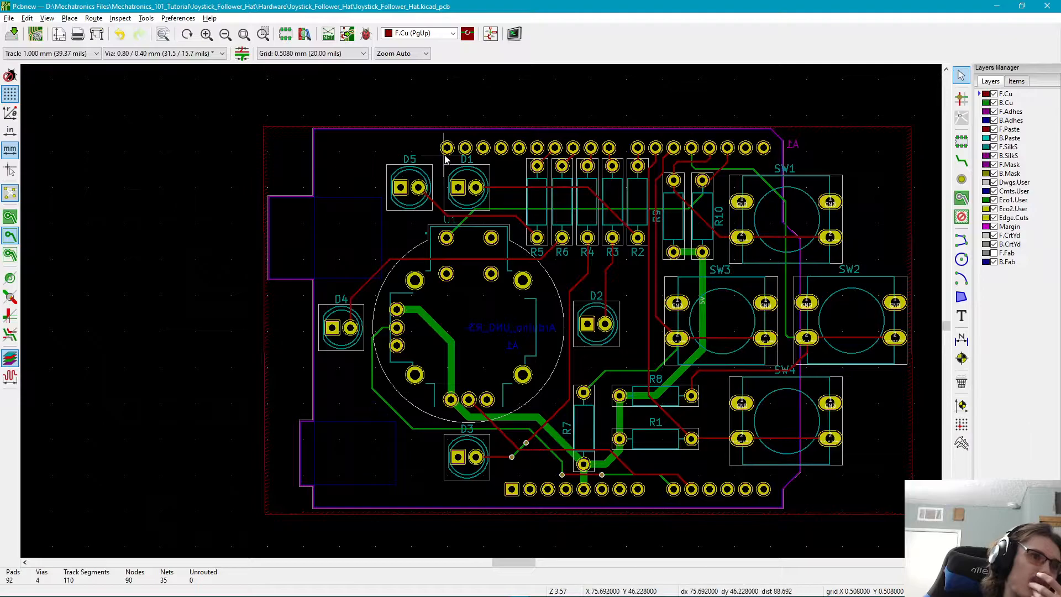
middle_drag(866, 177, 755, 202)
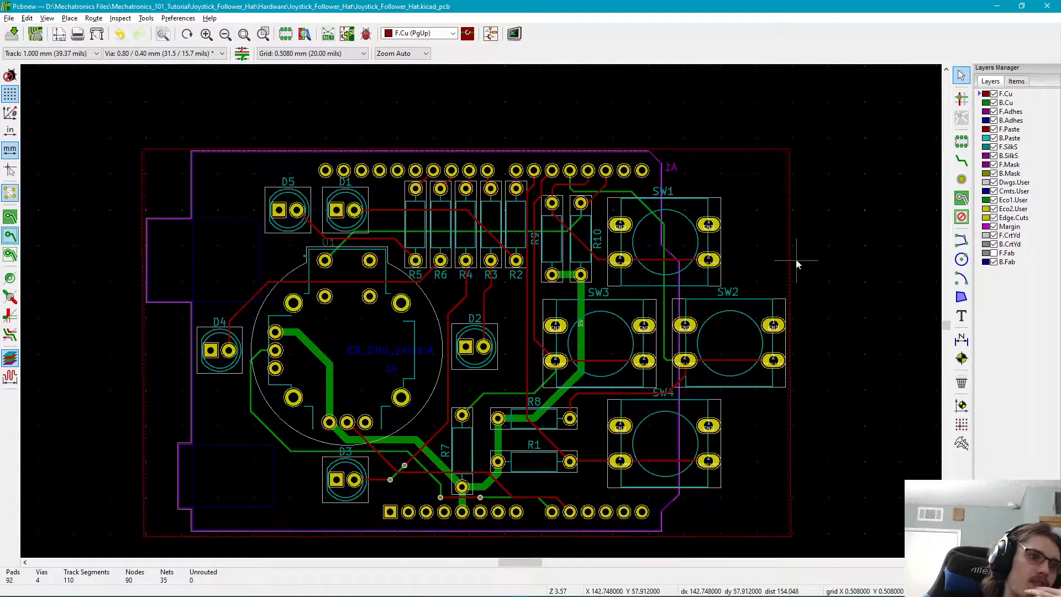
click(789, 158)
- Copy the GND zone and paste it at the same reference point, exactly over the original
right_click(789, 157)
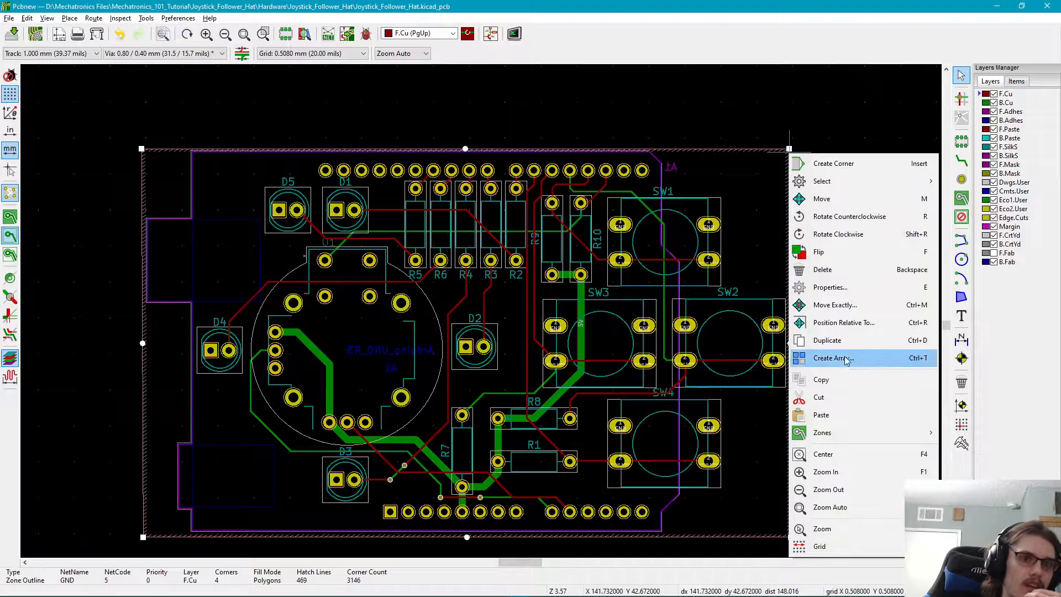
click(851, 381)
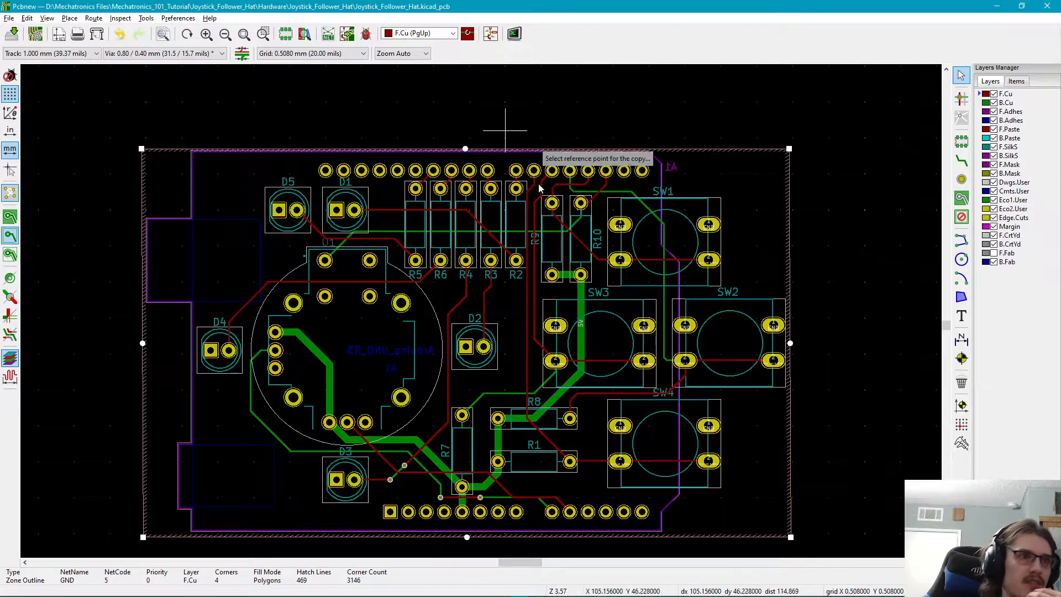
click(728, 190)
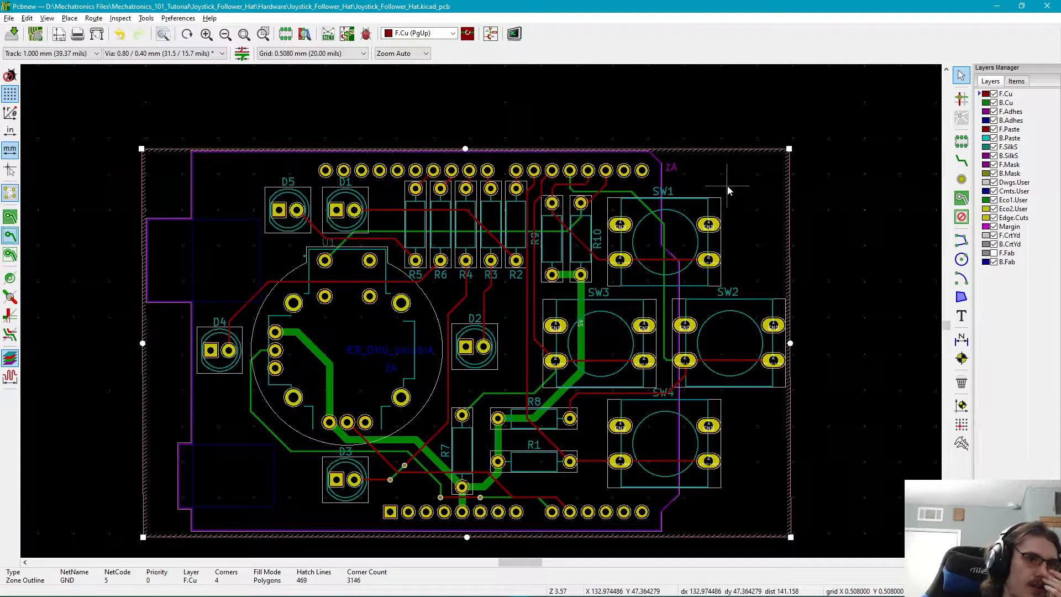
right_click(728, 191)
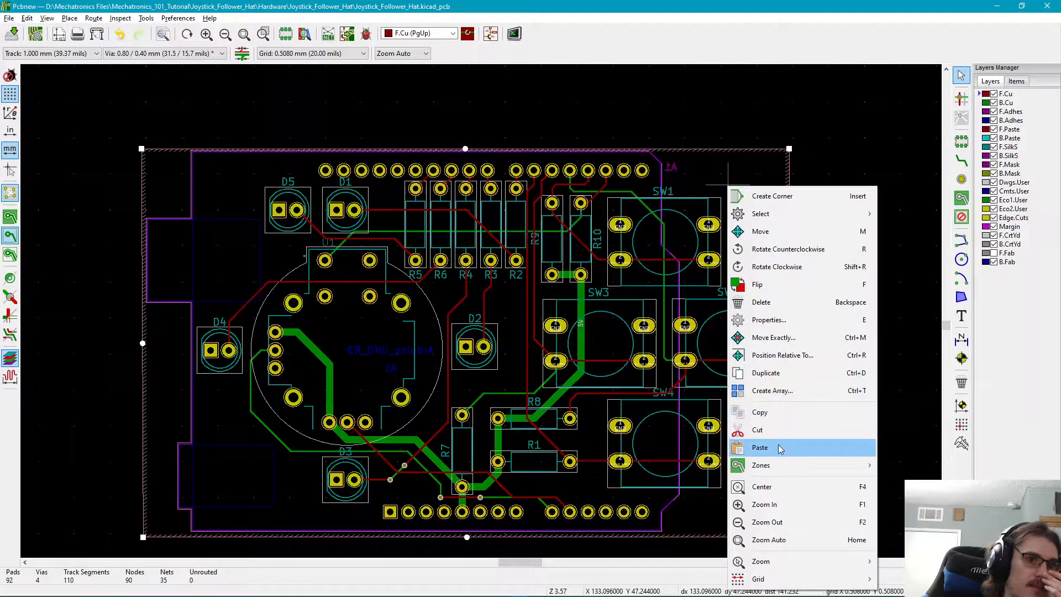
click(759, 447)
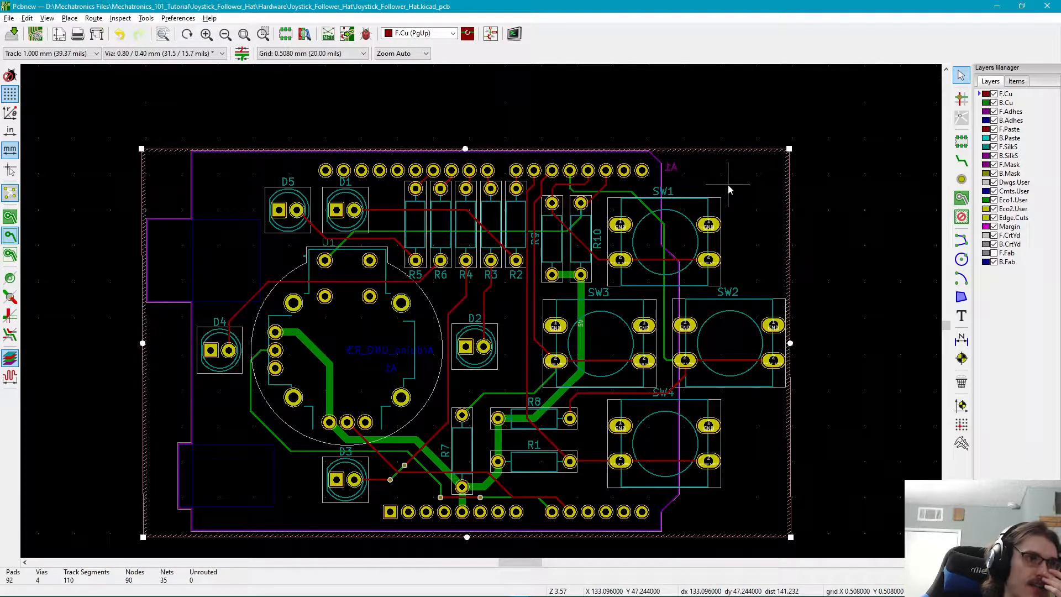
click(729, 189)
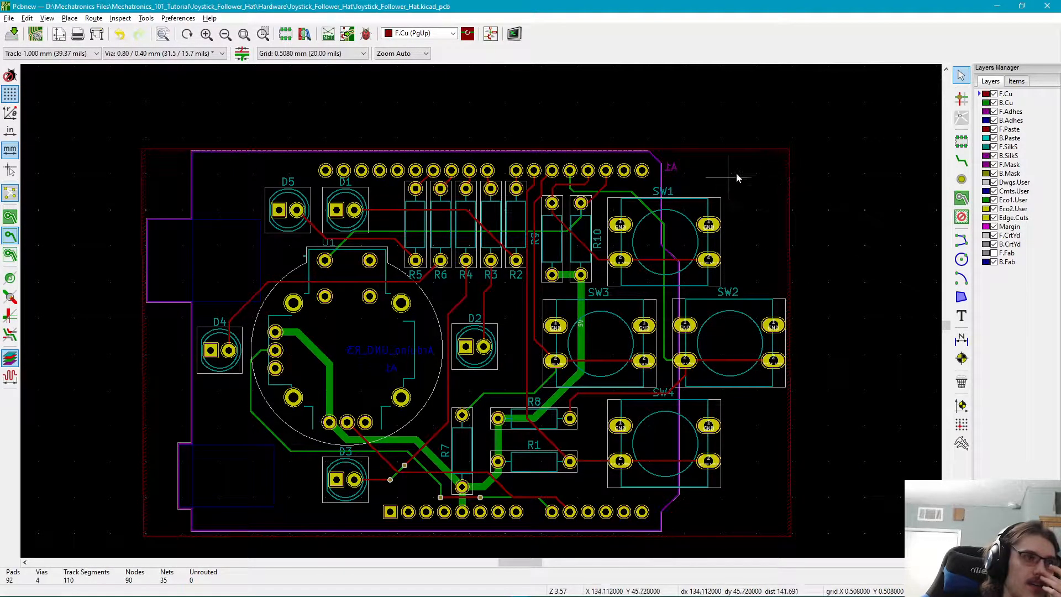
scroll(734, 182, up, 1)
scroll(481, 316, up, 4)
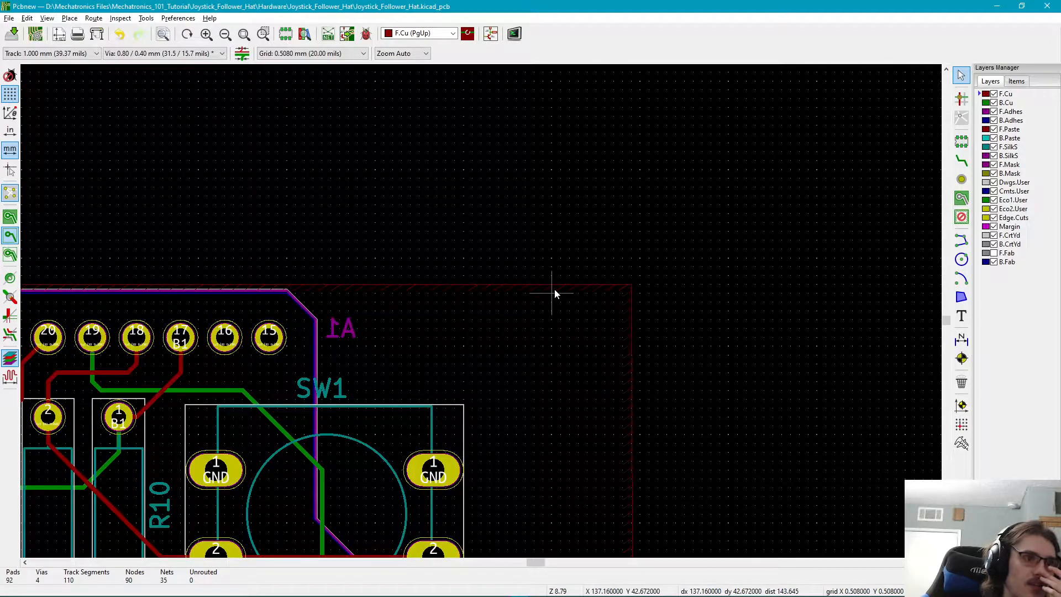
click(616, 288)
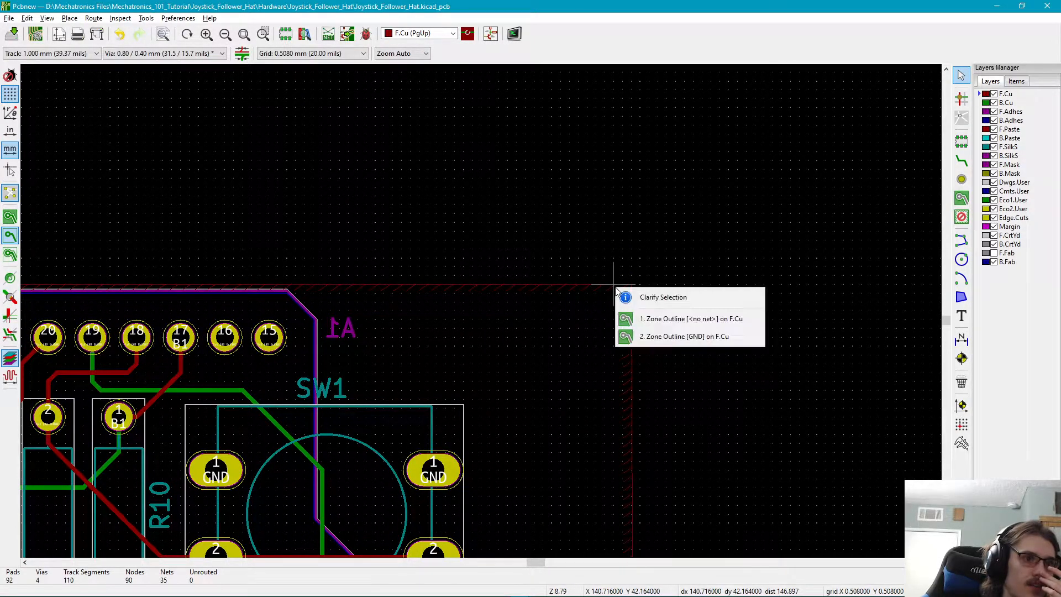
- In its Properties, assign the no-net duplicate zone to GND on B.Cu instead of F.Cu
click(703, 320)
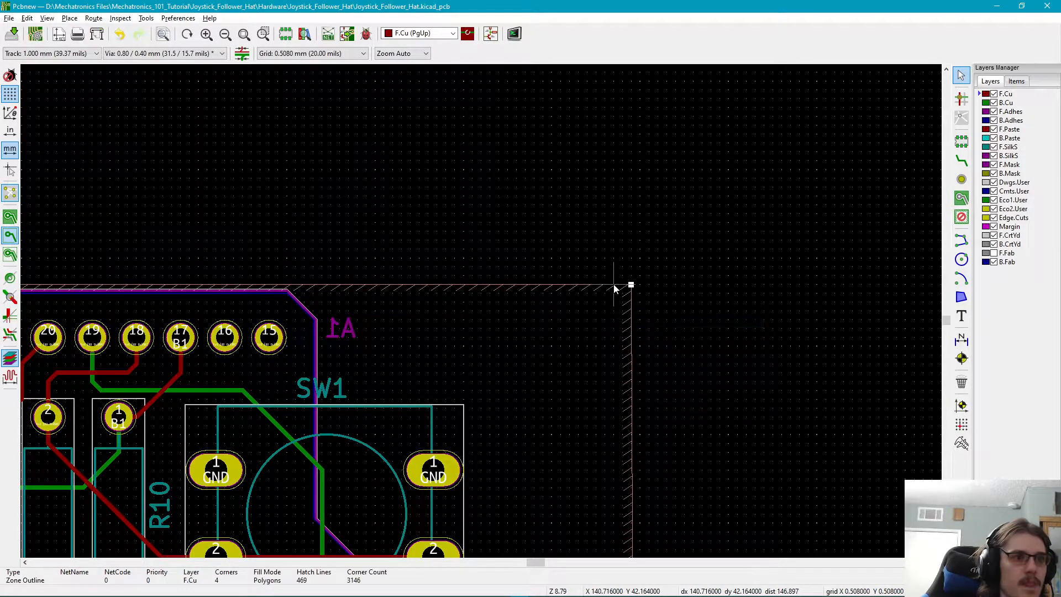
right_click(615, 287)
click(658, 327)
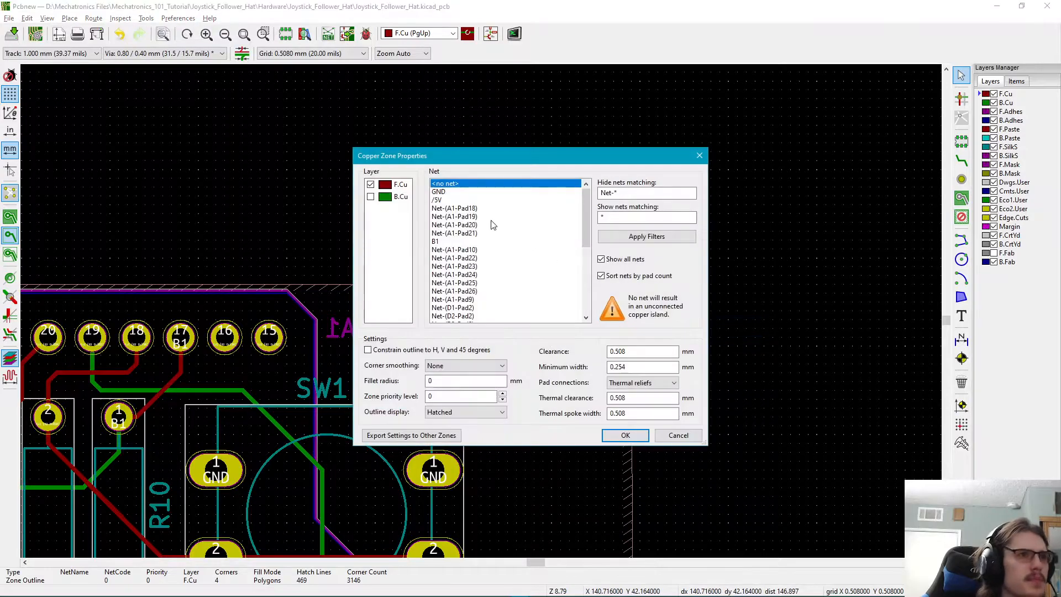
mouse_move(450, 160)
mouse_down()
mouse_move(268, 121)
mouse_move(439, 161)
mouse_up()
click(444, 191)
click(360, 197)
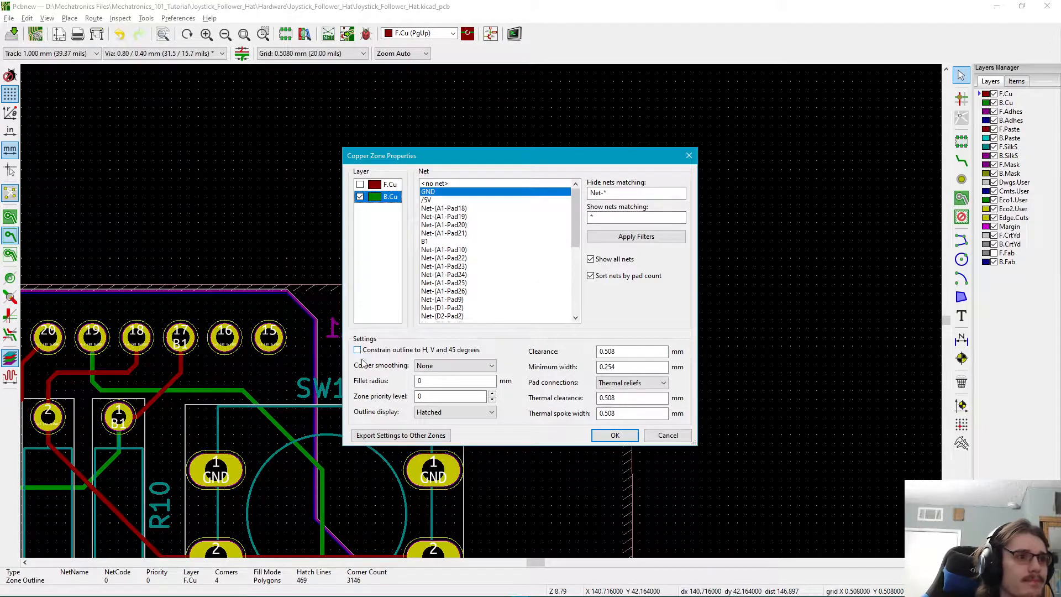
click(615, 435)
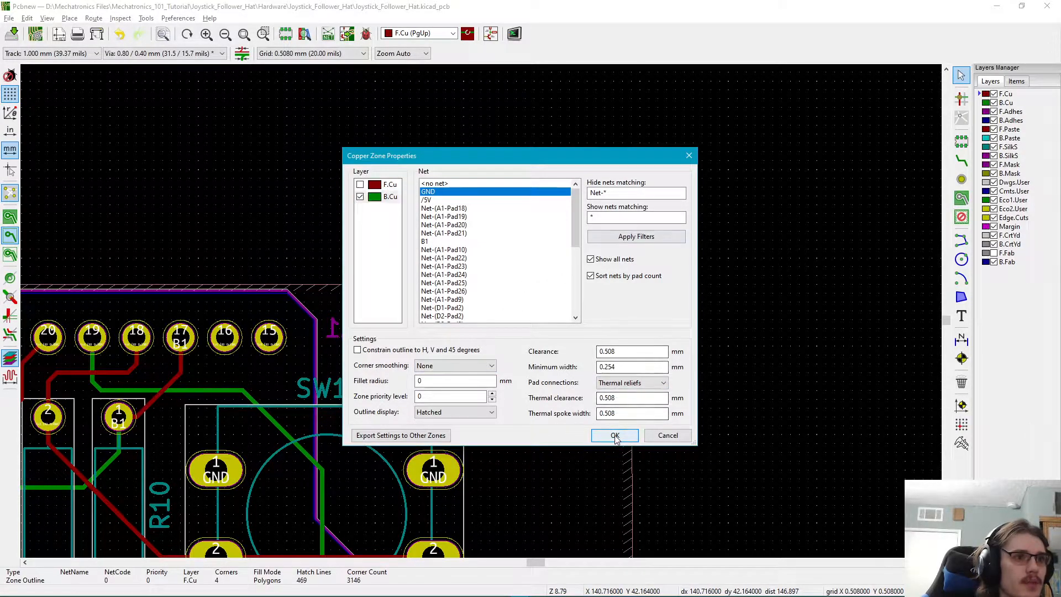
click(650, 267)
- Zoom out and pan until the whole board sits centred in the view
middle_drag(650, 360, 667, 297)
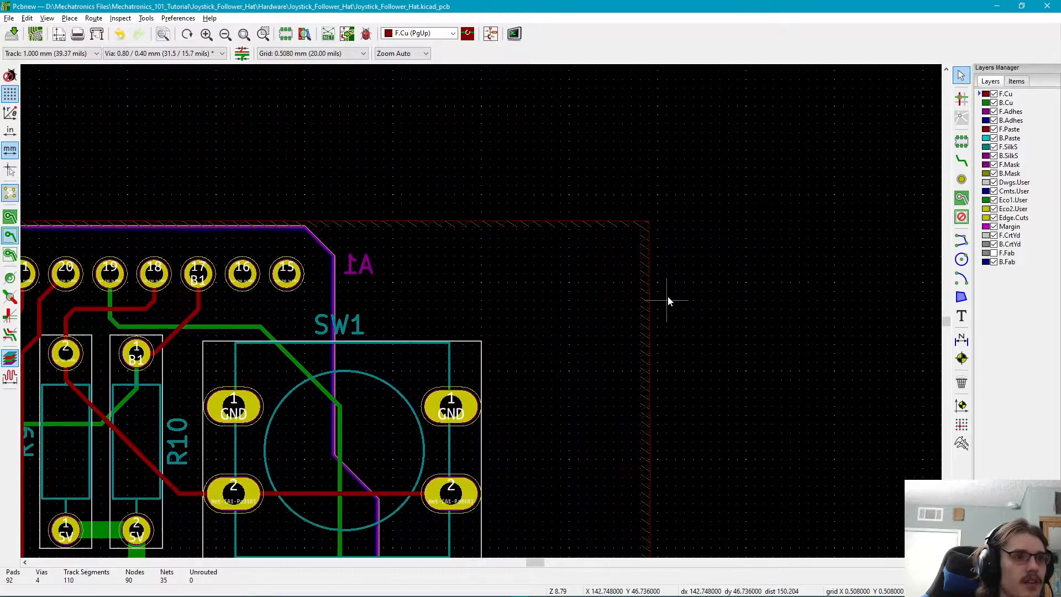
middle_drag(555, 302, 495, 133)
scroll(527, 208, down, 4)
middle_drag(469, 296, 640, 140)
middle_drag(385, 292, 640, 410)
middle_drag(523, 153, 322, 180)
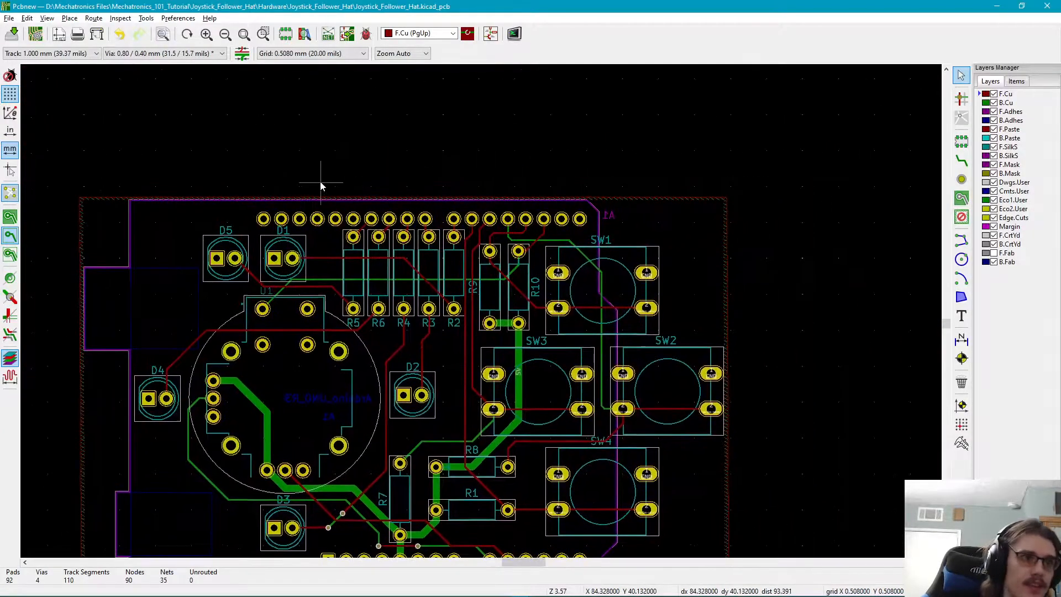
middle_drag(536, 168, 584, 208)
scroll(584, 207, down, 4)
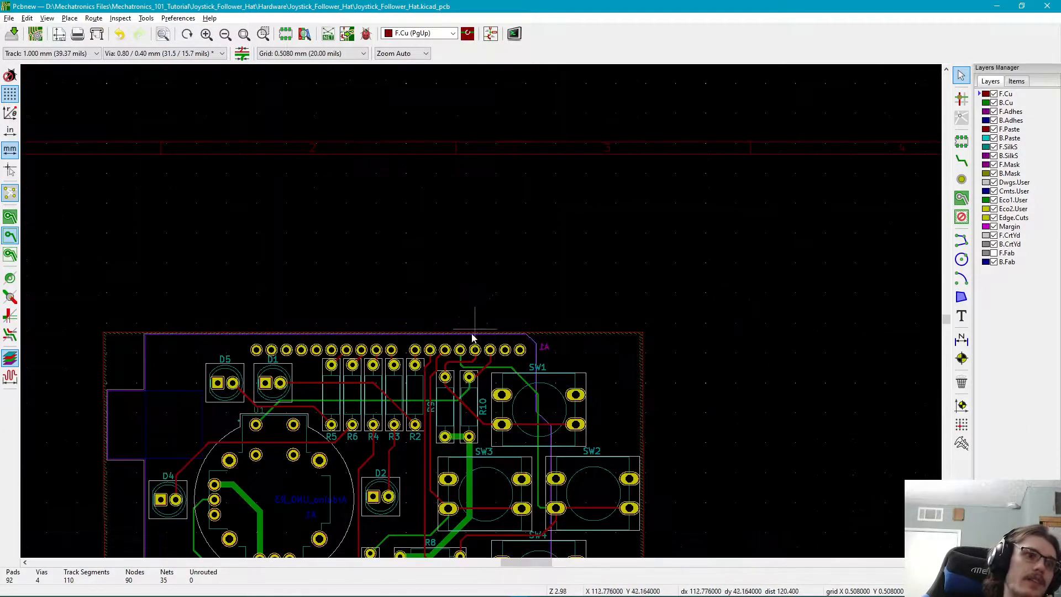
middle_drag(497, 334, 472, 264)
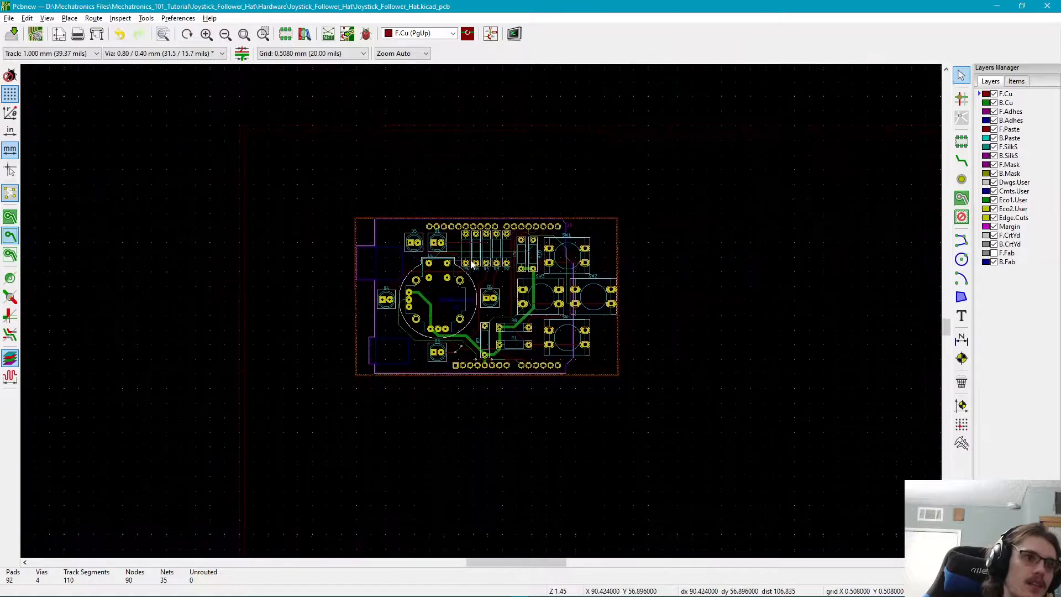
middle_drag(682, 339, 604, 284)
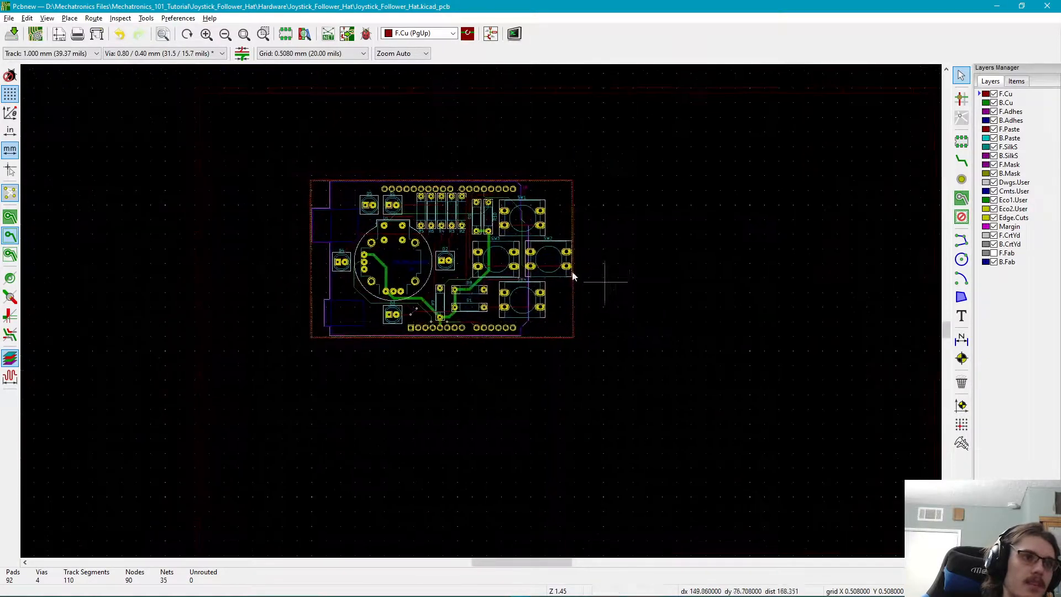
- Box-select the entire board and place it further right and down on the sheet
drag(274, 144, 665, 405)
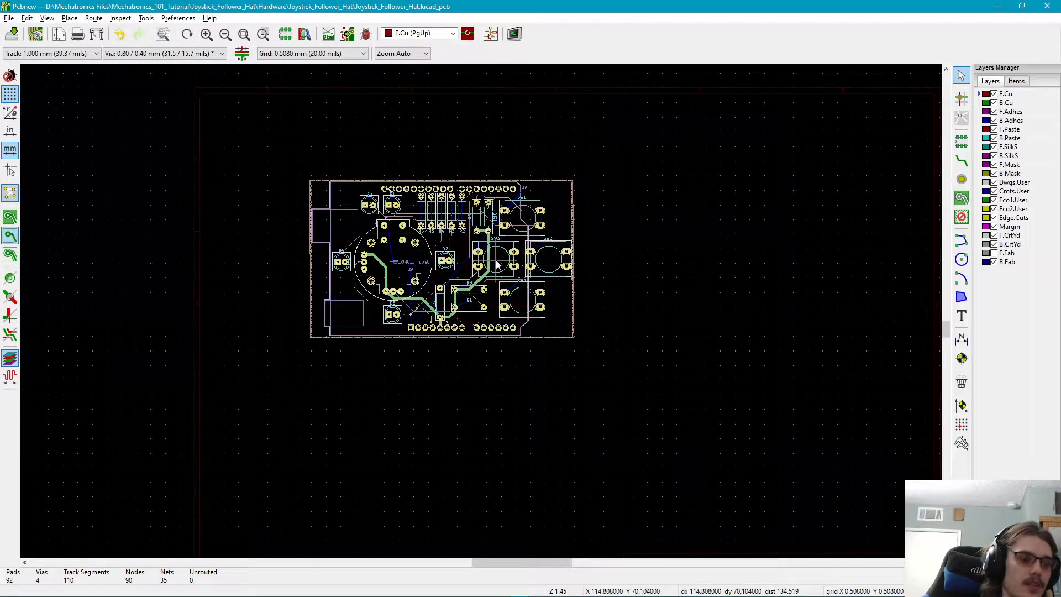
drag(496, 265, 688, 376)
click(795, 459)
scroll(783, 475, up, 3)
scroll(318, 258, down, 4)
scroll(445, 296, up, 2)
scroll(482, 313, down, 4)
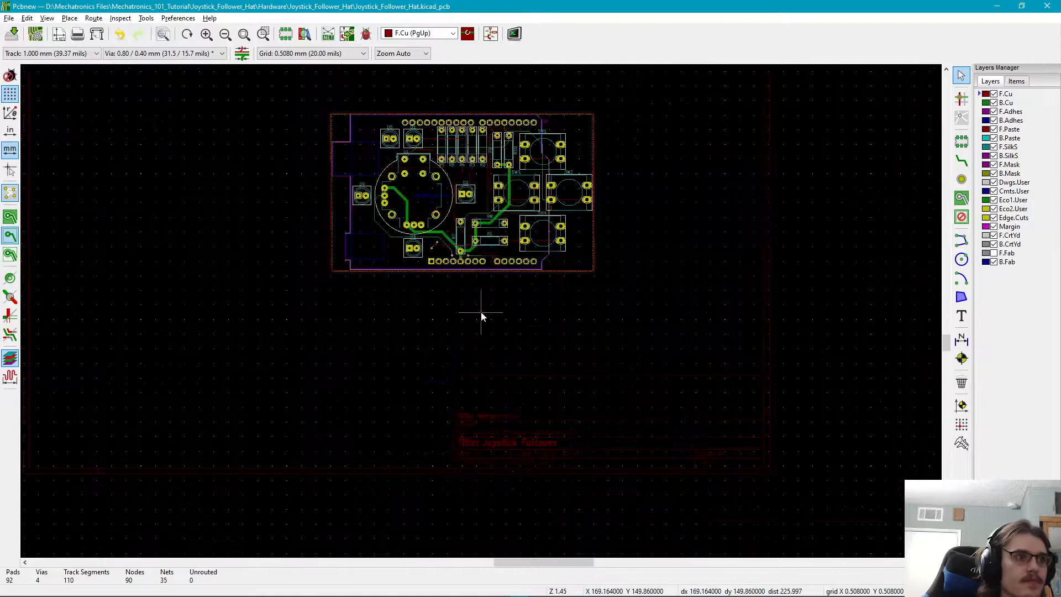
scroll(481, 313, up, 4)
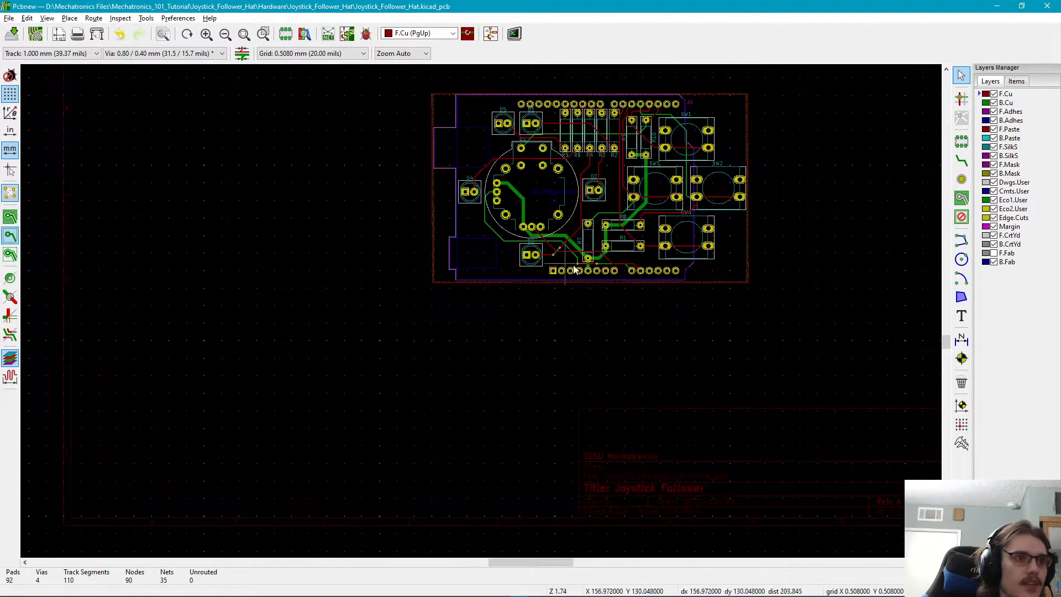
scroll(481, 315, up, 3)
scroll(481, 312, down, 3)
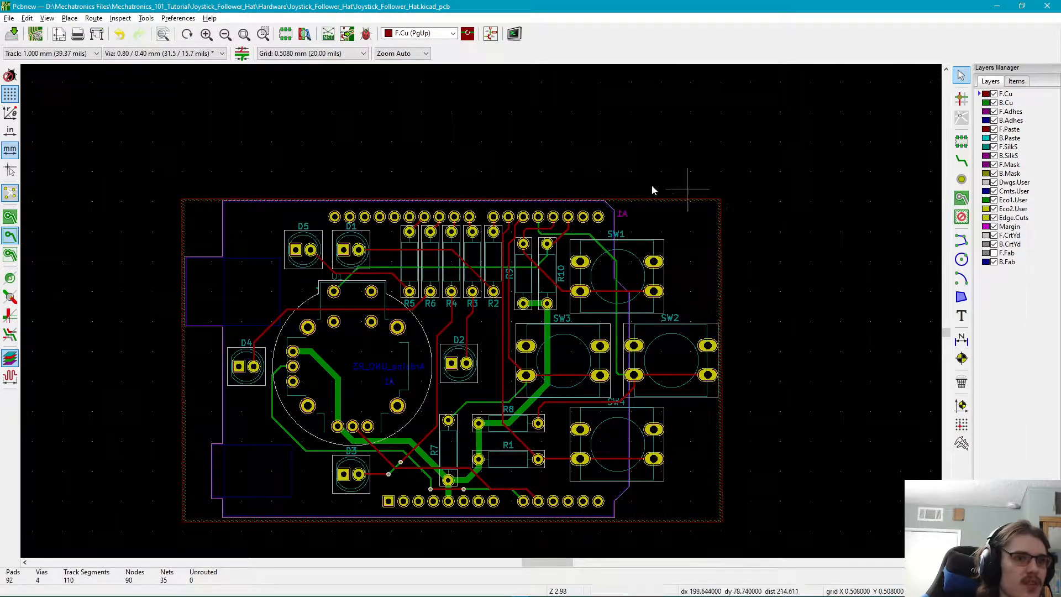
scroll(555, 310, down, 3)
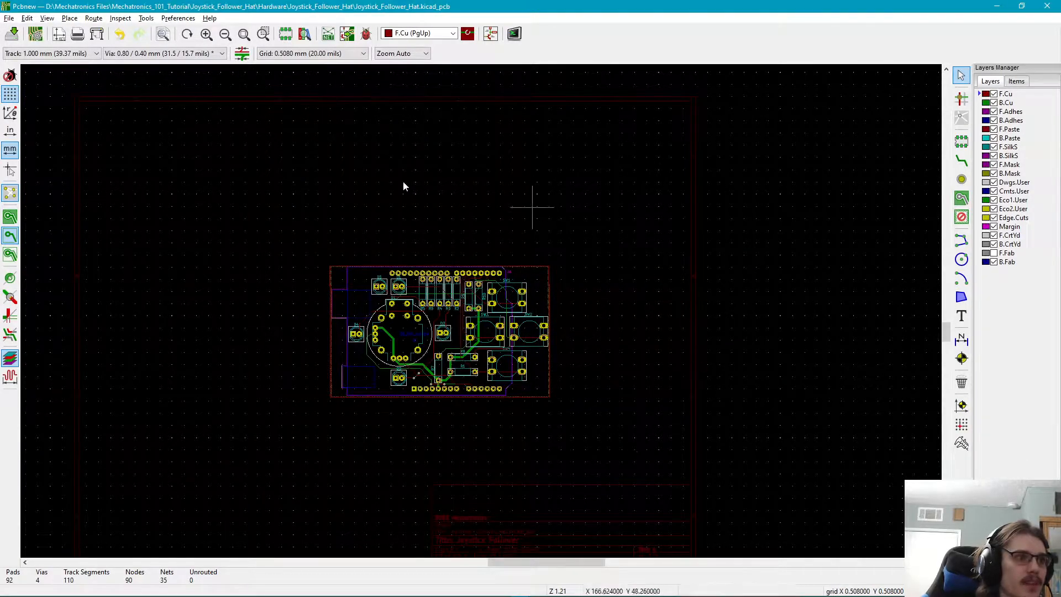
scroll(476, 187, up, 3)
middle_drag(520, 308, 307, 236)
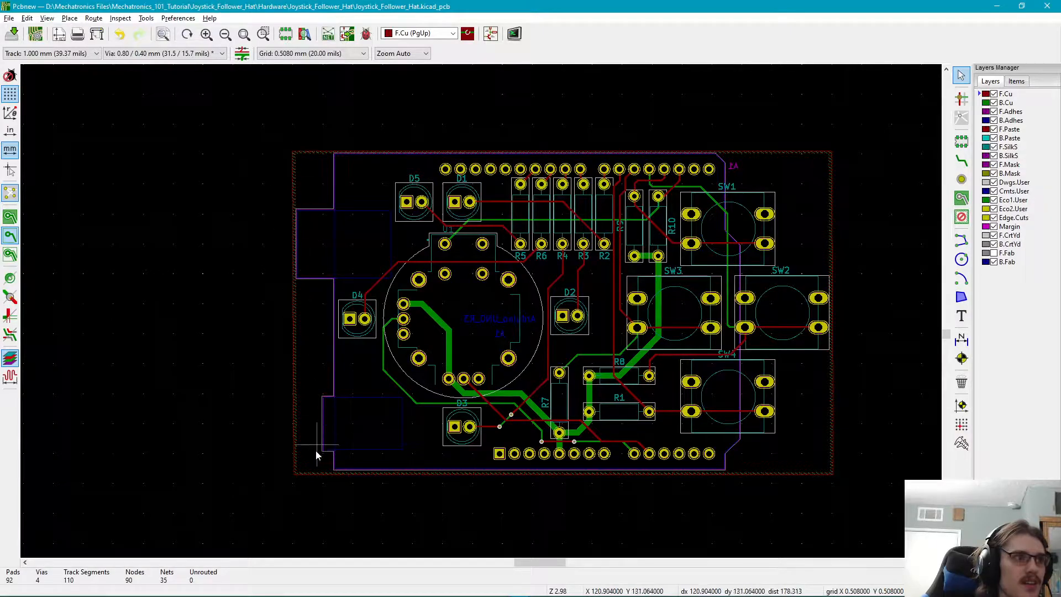
middle_drag(664, 286, 527, 352)
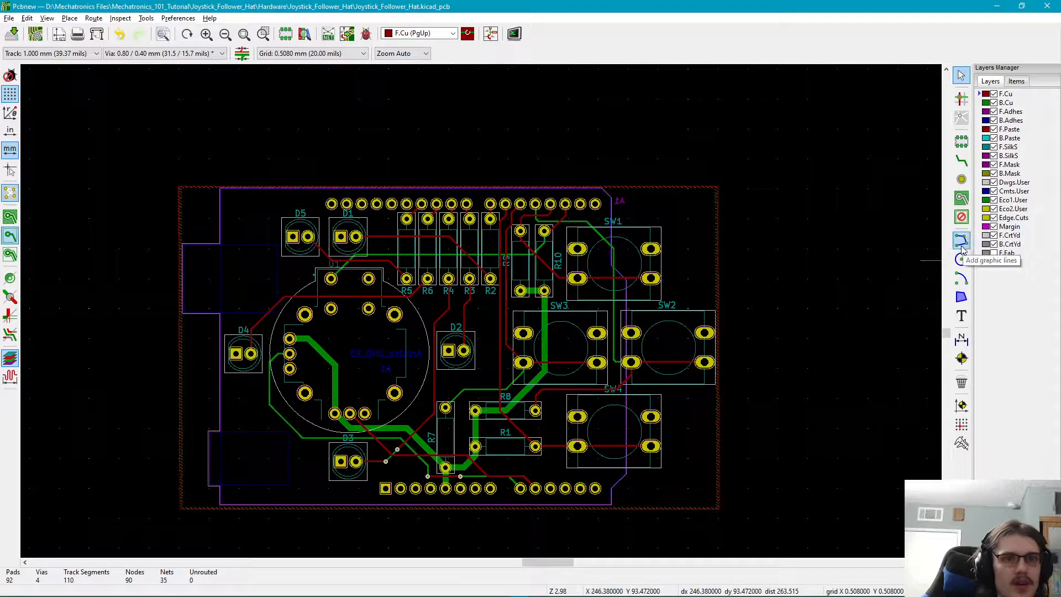
- Start a filled zone on Edge.Cuts at the board's top-right corner
click(962, 201)
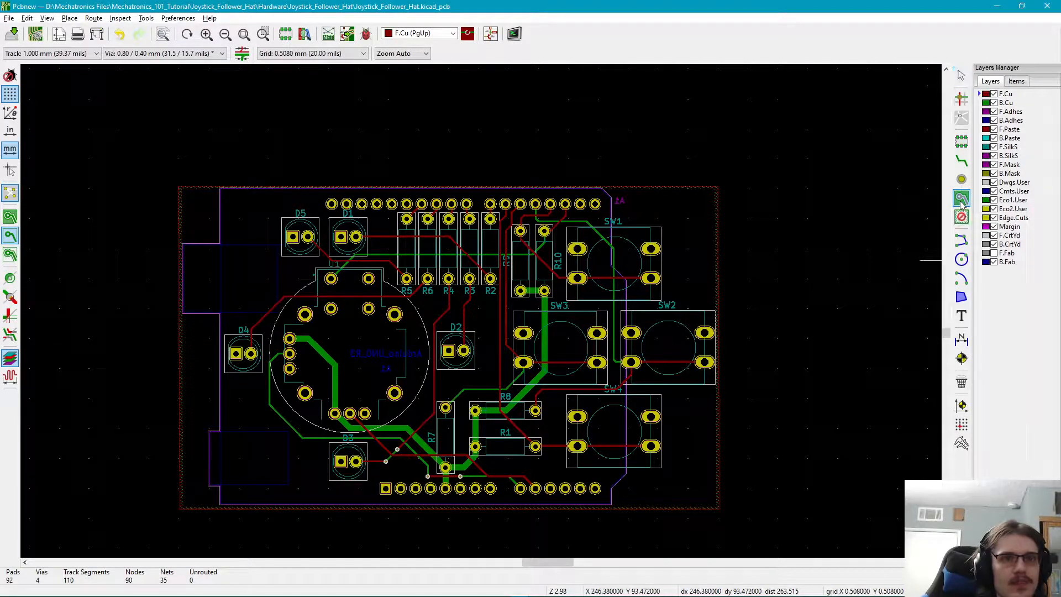
click(982, 218)
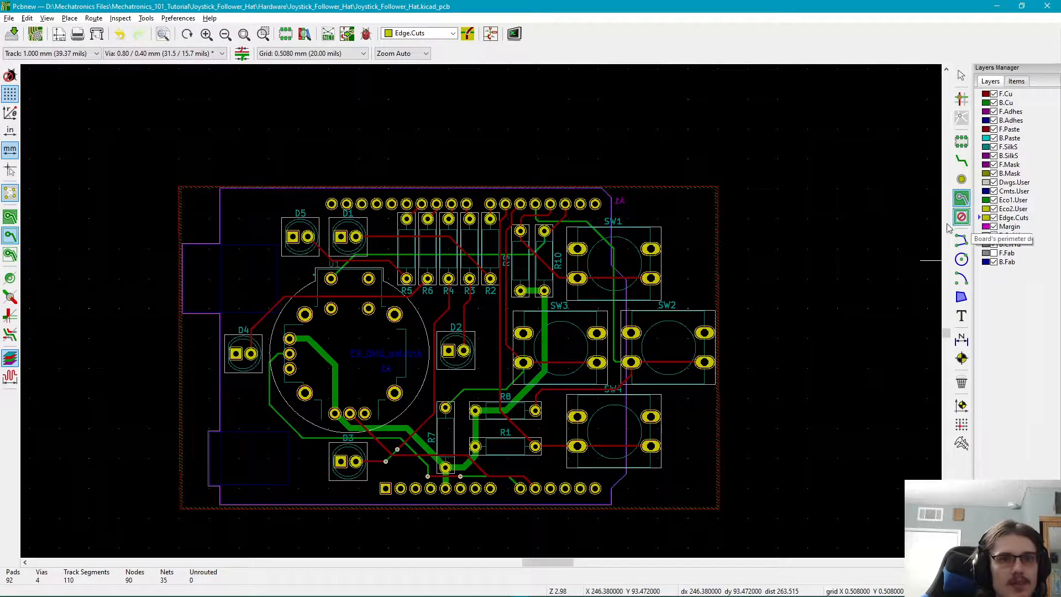
scroll(719, 188, up, 6)
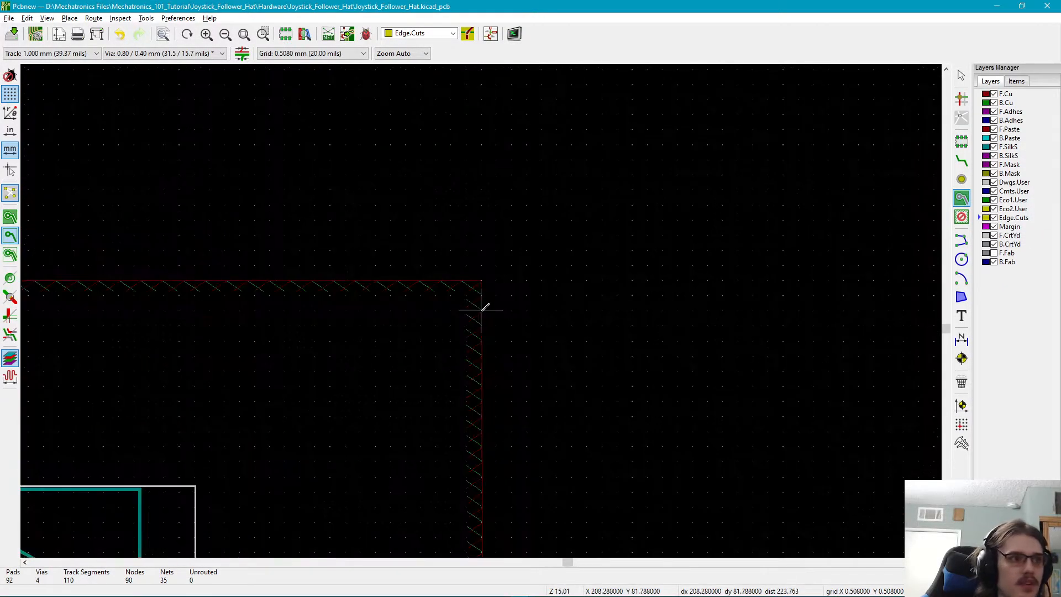
click(481, 280)
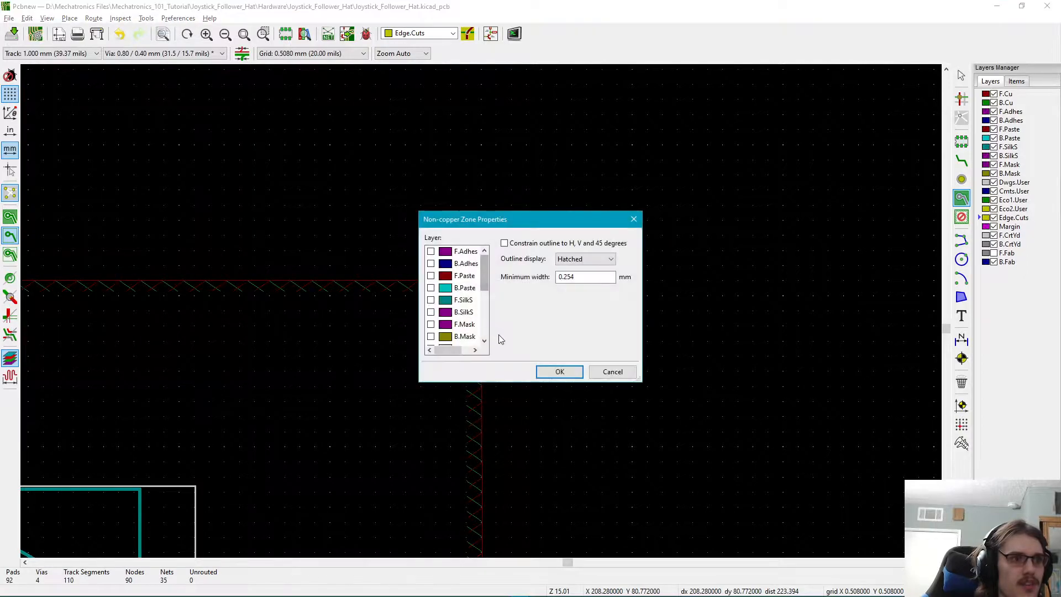
scroll(448, 329, down, 2)
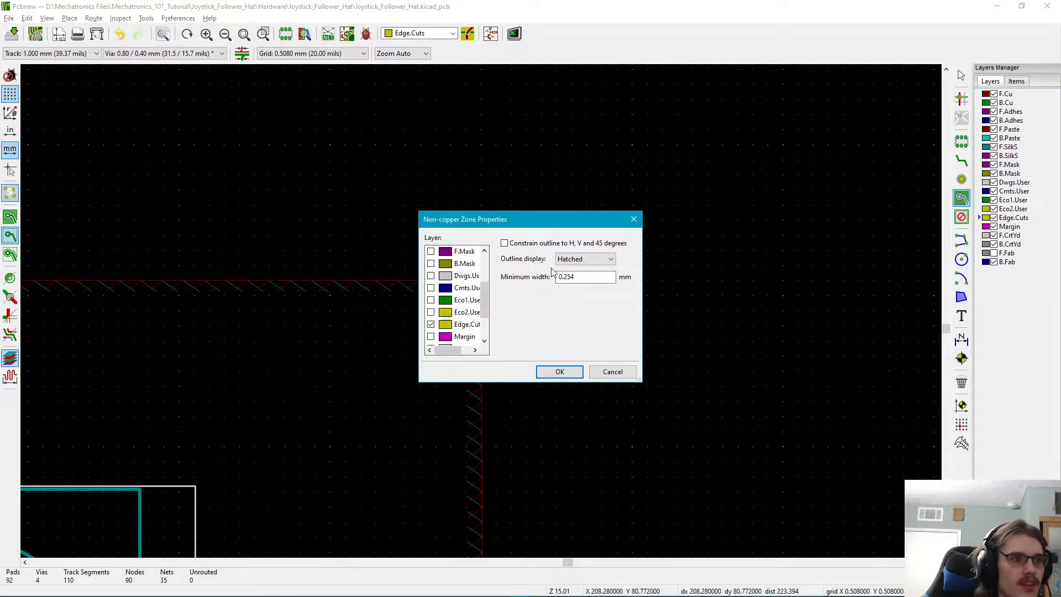
click(557, 372)
- Cancel the unfinished outline and pick the zone edge at the board's right side
scroll(497, 391, up, 1)
scroll(480, 310, down, 3)
scroll(486, 304, up, 4)
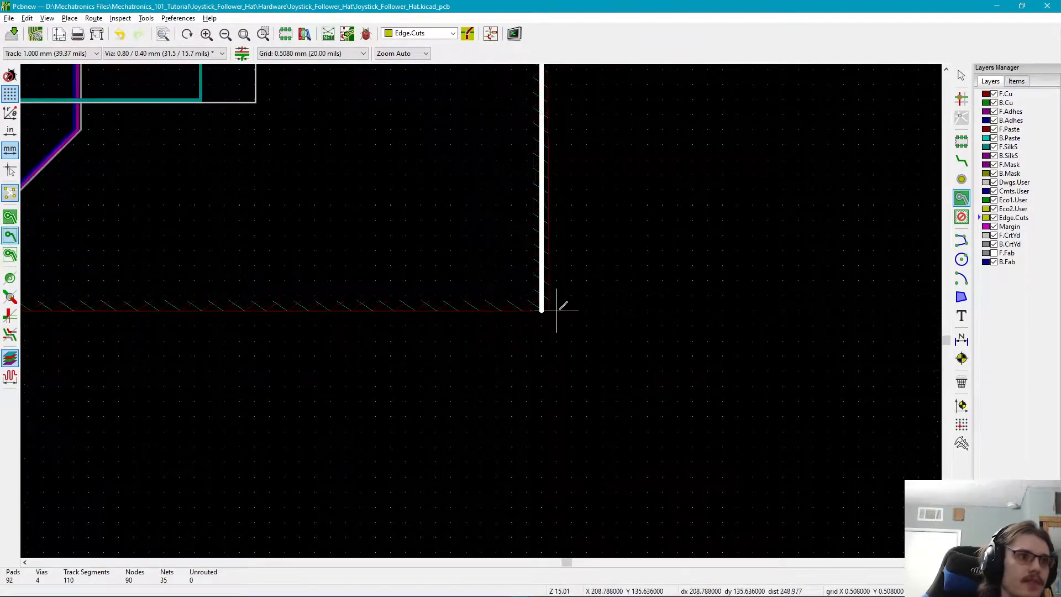
scroll(541, 311, down, 4)
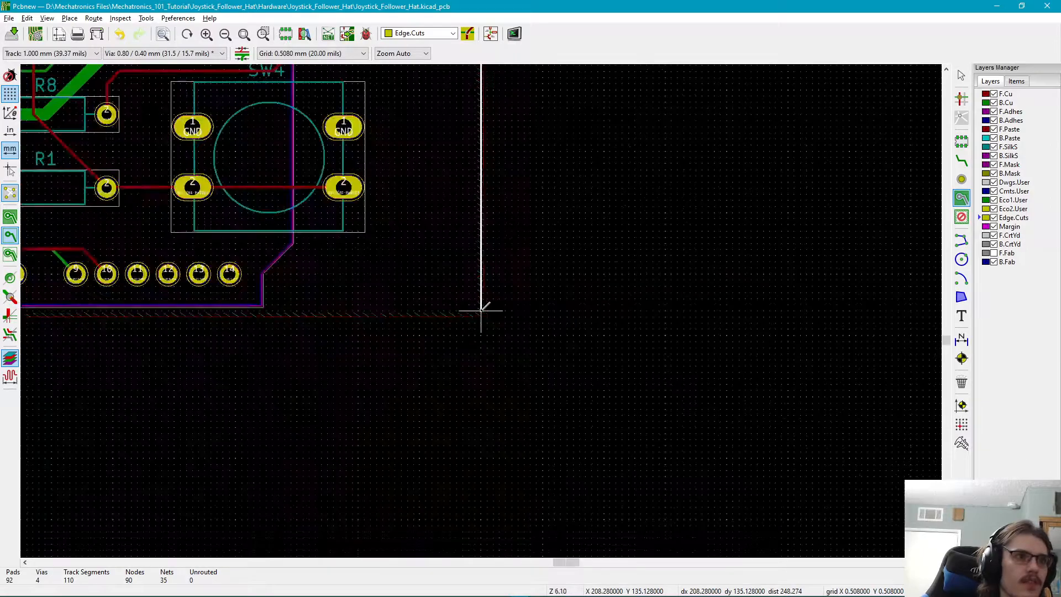
scroll(485, 309, up, 4)
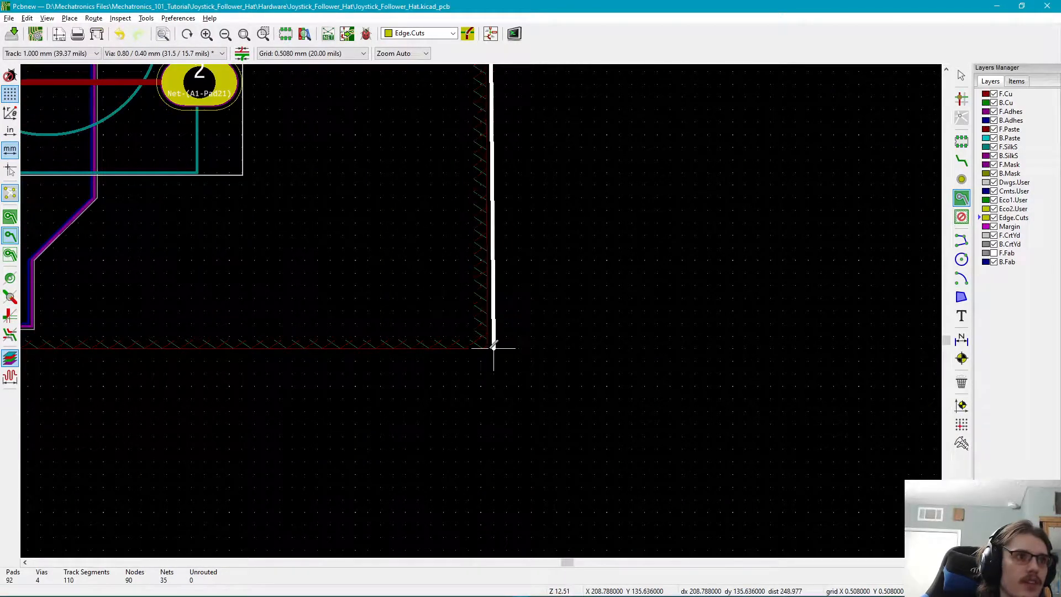
key(Escape)
scroll(485, 302, down, 2)
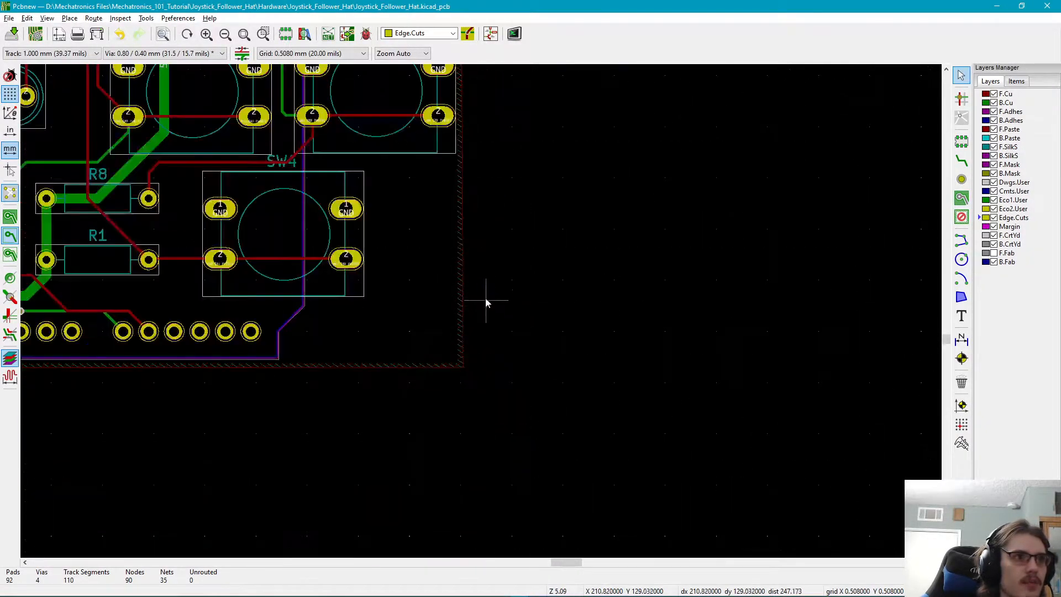
click(480, 295)
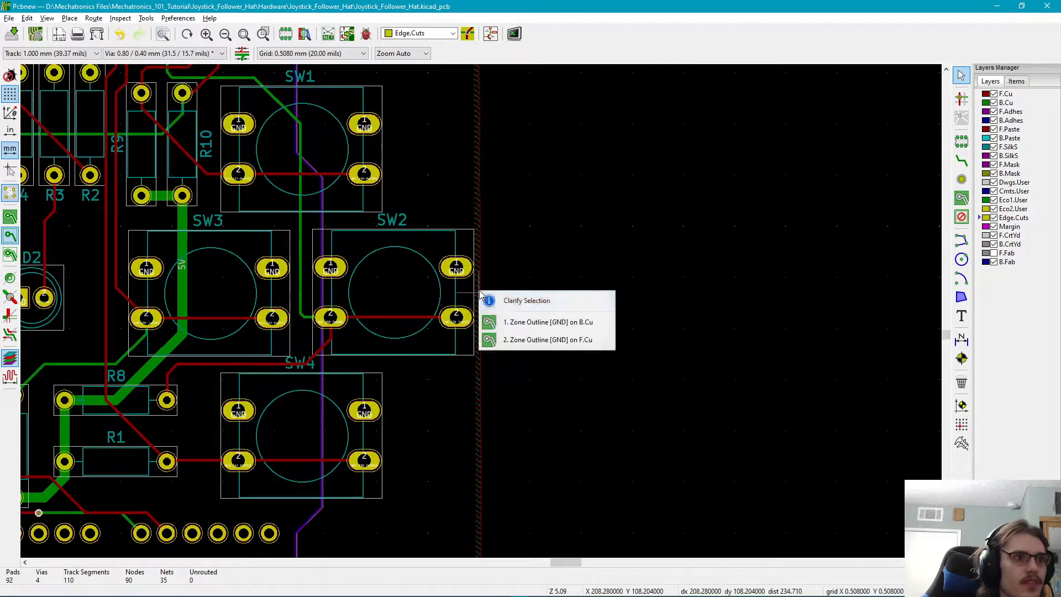
- Choose the B.Cu GND zone outline, then review and close its Copper Zone Properties
click(508, 322)
scroll(481, 297, down, 2)
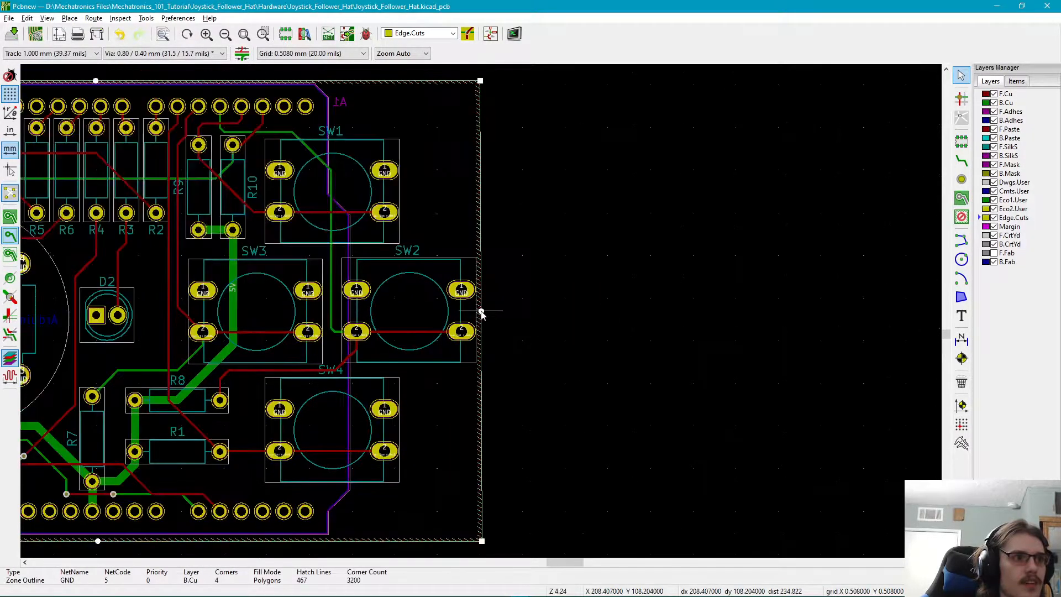
scroll(481, 313, up, 2)
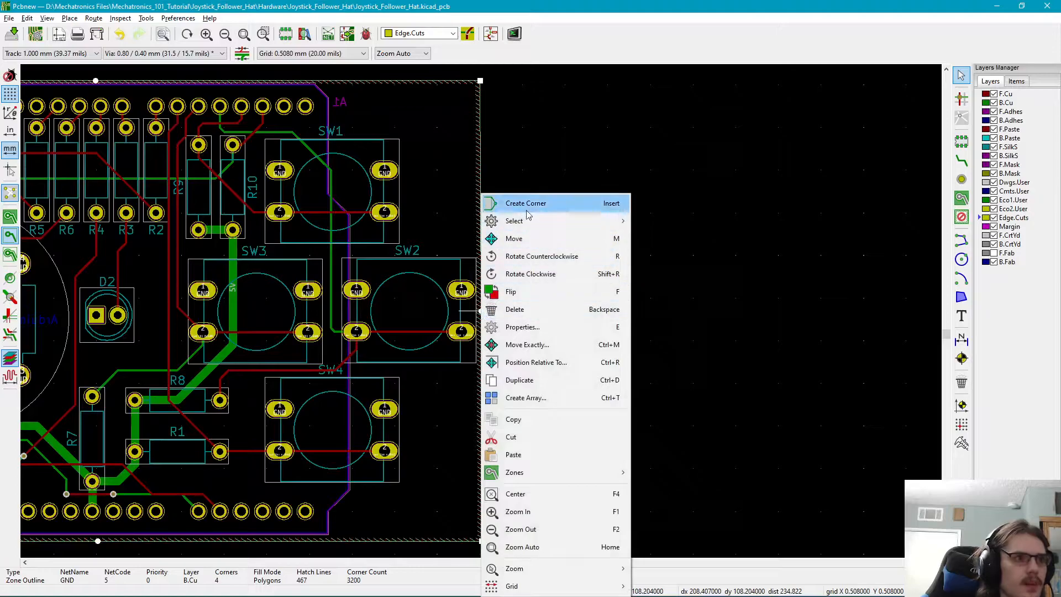
click(525, 328)
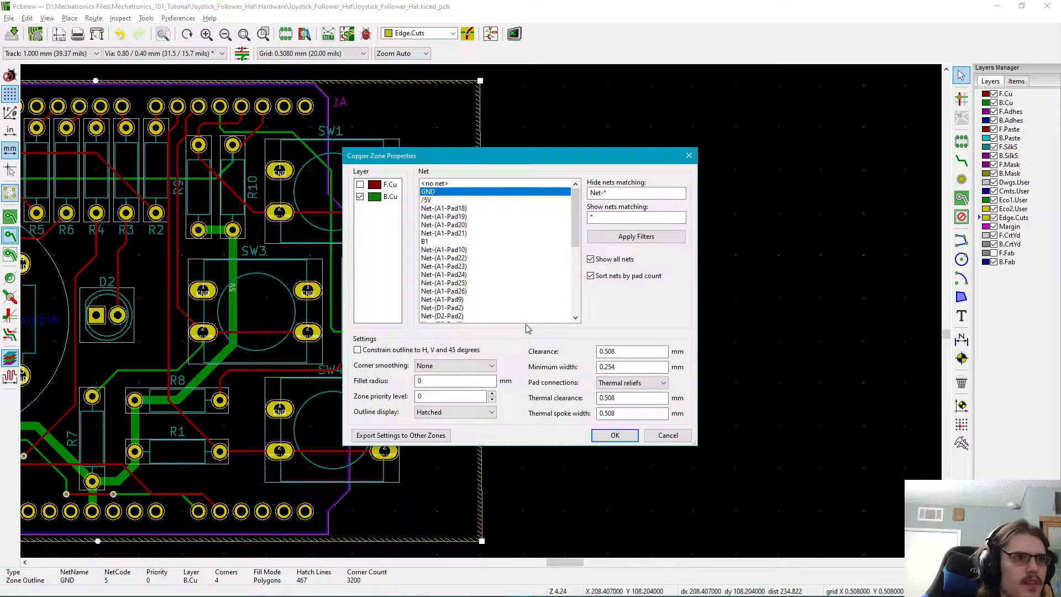
click(688, 155)
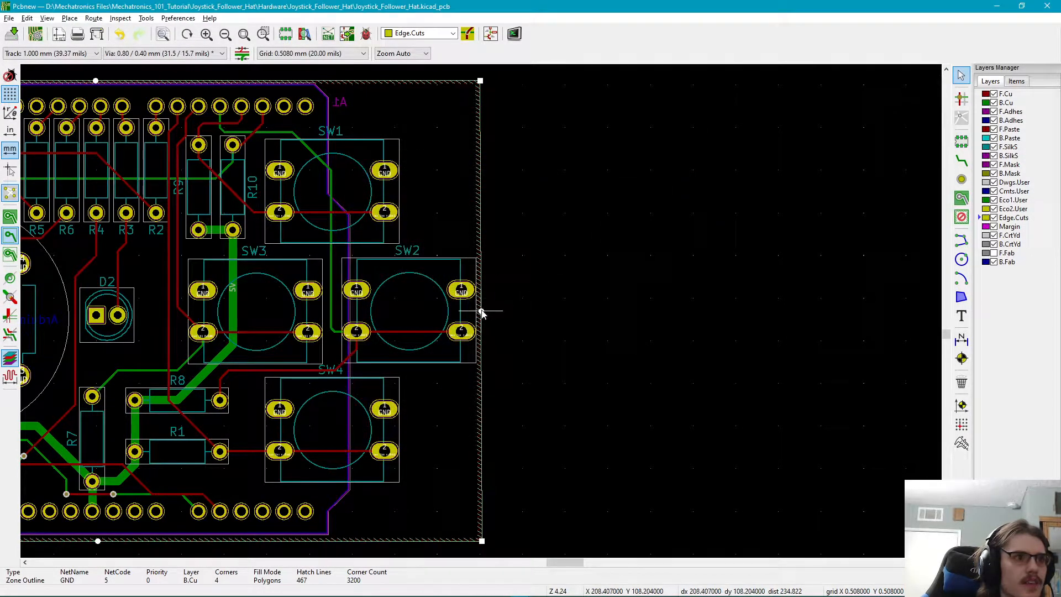
- Reselect the GND zone outline at the board edge
right_click(482, 313)
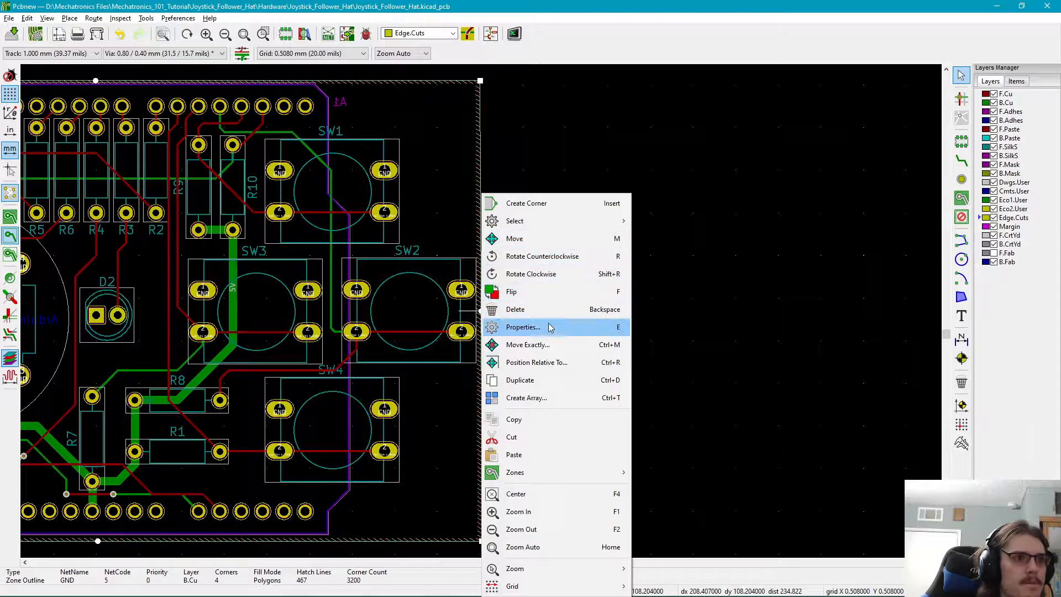
mouse_move(536, 226)
click(497, 330)
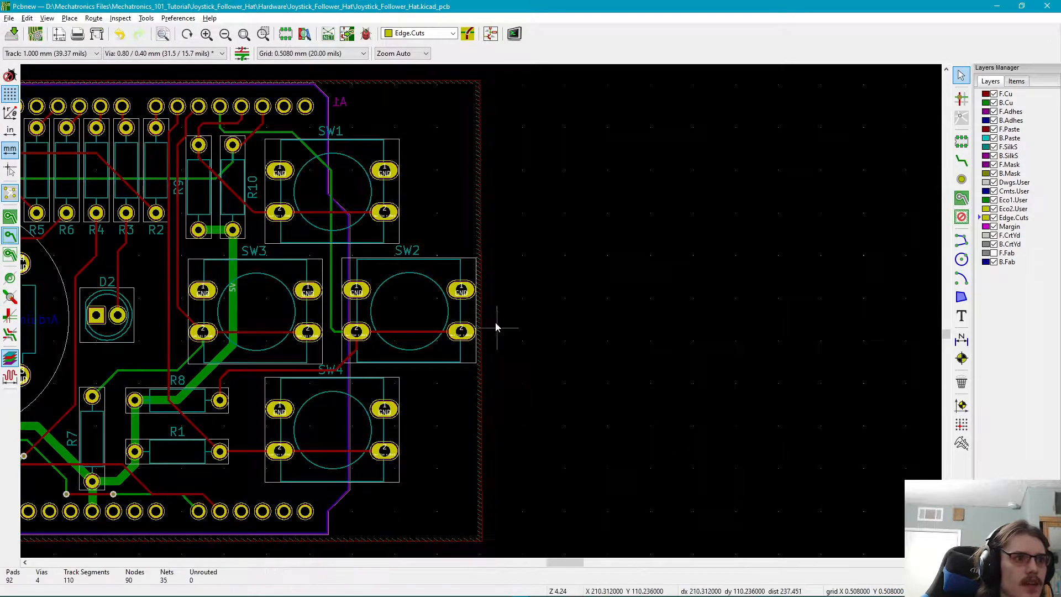
click(481, 306)
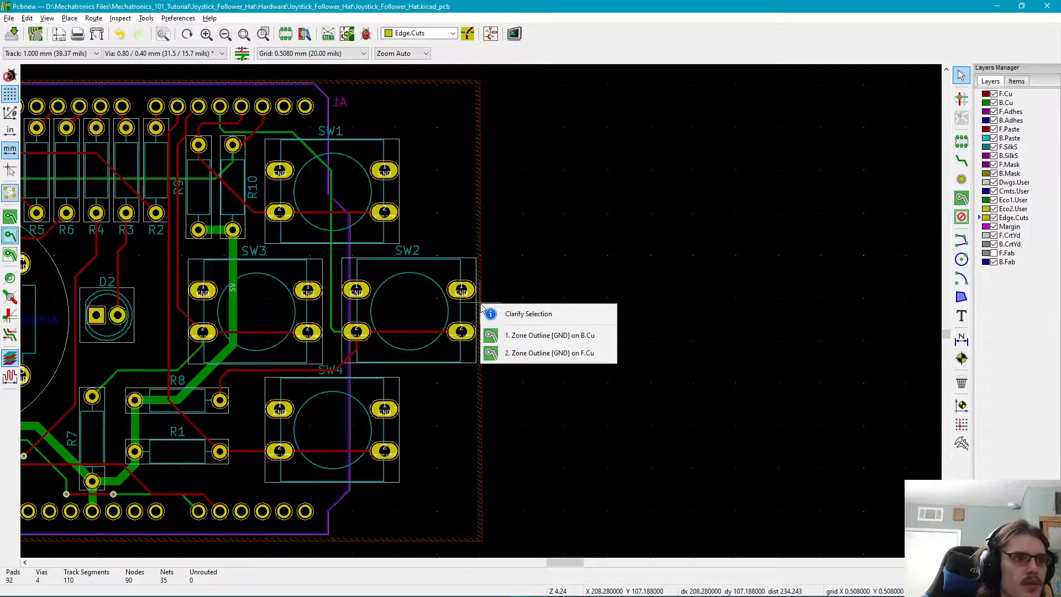
- Drag the B.Cu GND zone's bottom-right corner onto the board outline's corner
click(514, 337)
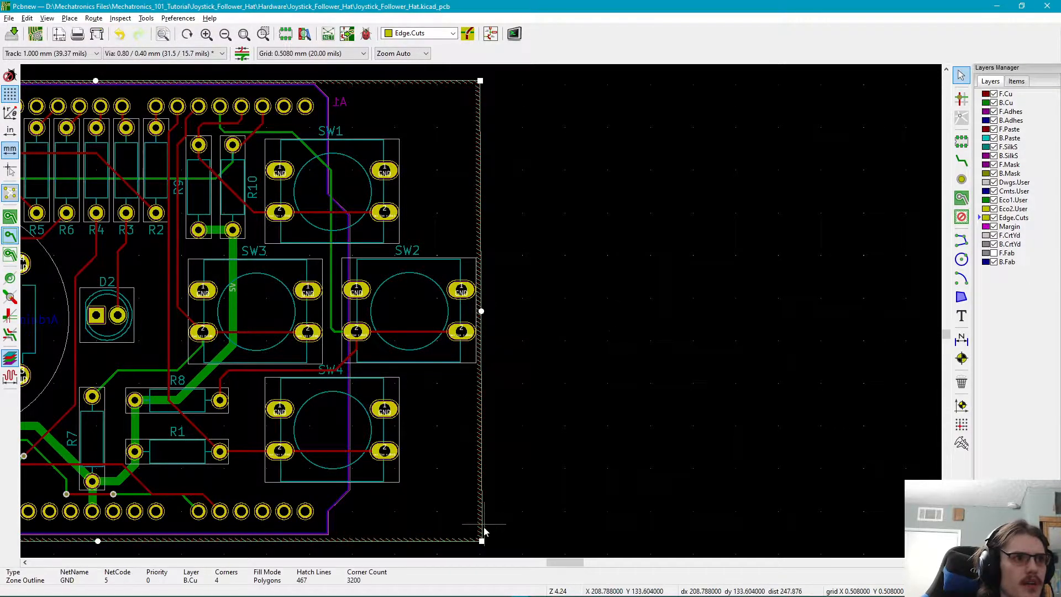
drag(483, 543, 480, 437)
click(510, 392)
middle_drag(510, 325, 521, 500)
scroll(491, 231, up, 6)
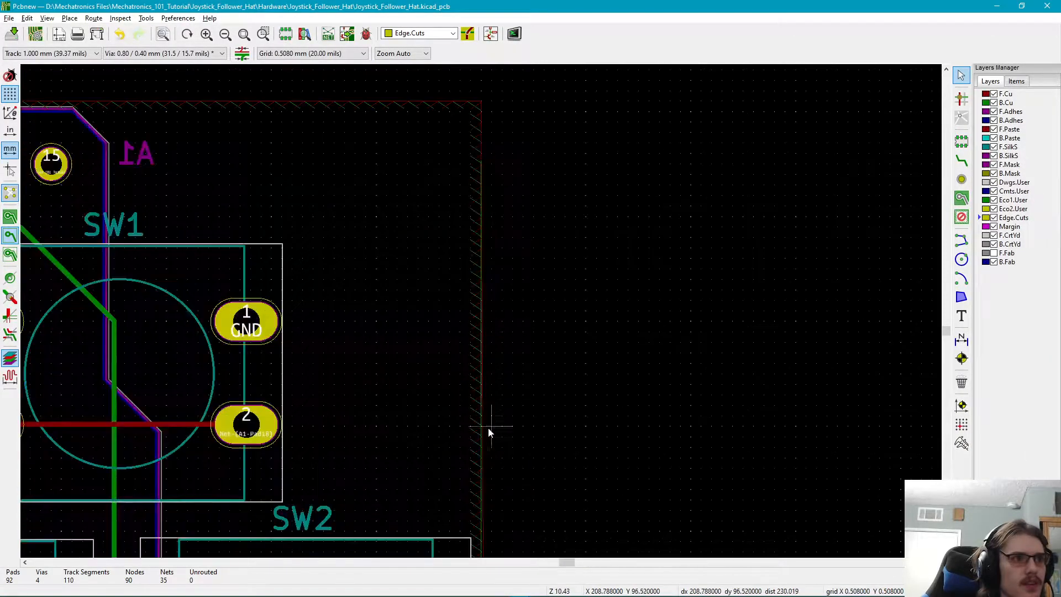
- Adjust the F.Cu GND zone's bottom-right corner to straighten its edge
click(503, 288)
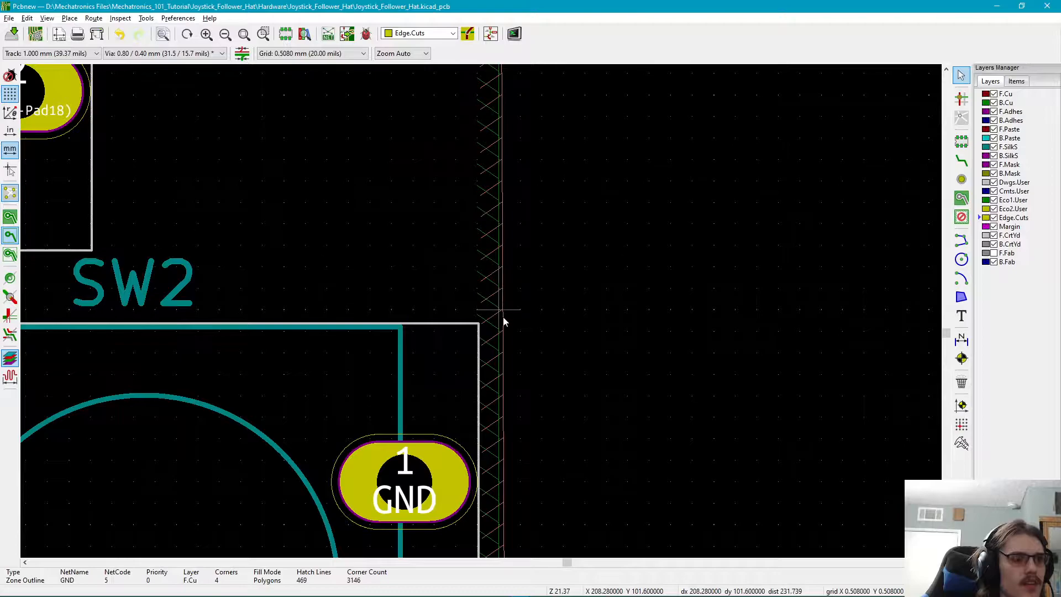
scroll(502, 313, down, 4)
middle_drag(528, 317, 570, 189)
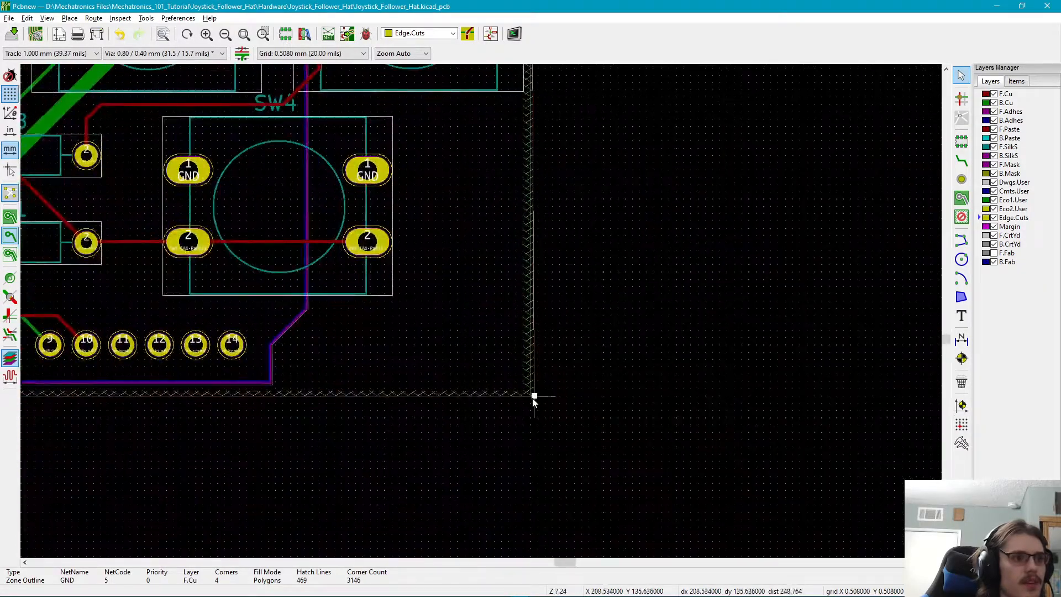
drag(533, 396, 530, 396)
click(578, 320)
- Move the B.Cu GND zone's top-left corner onto the board outline's top-left corner
scroll(580, 311, down, 4)
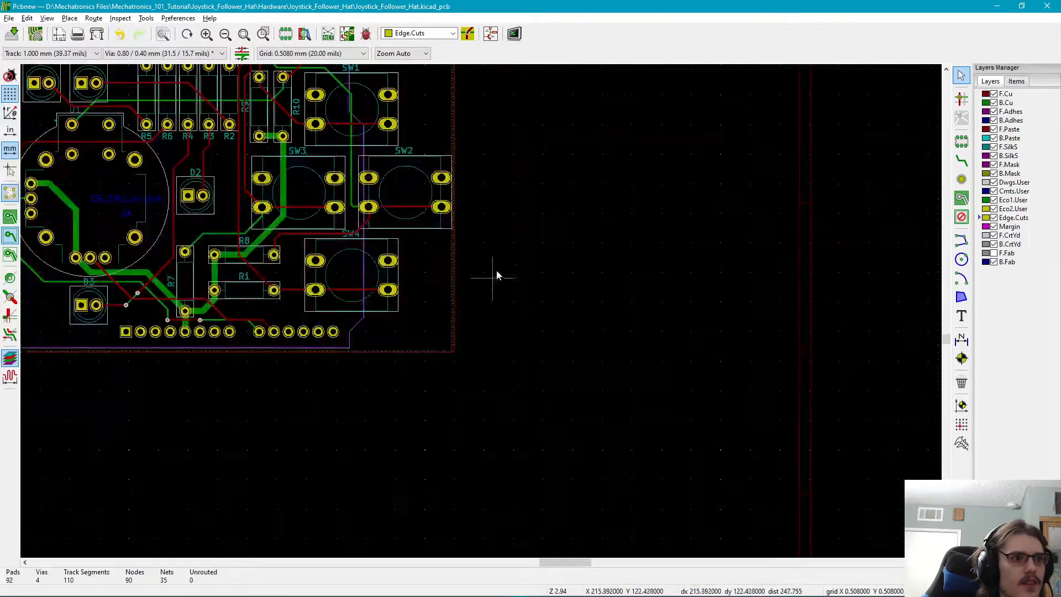
middle_drag(501, 246, 540, 447)
middle_drag(362, 269, 713, 231)
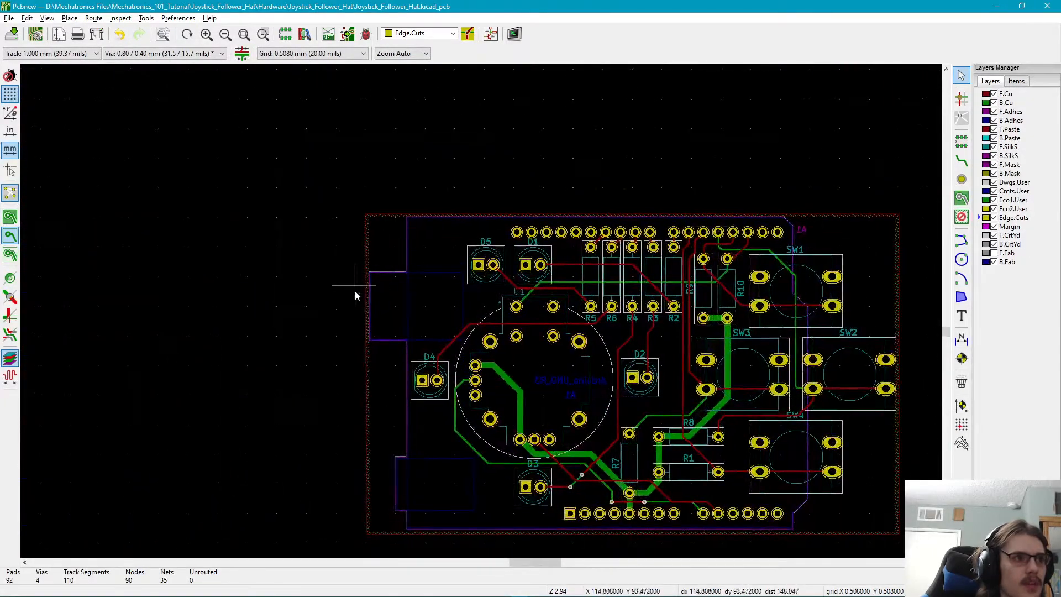
scroll(356, 287, up, 4)
scroll(540, 348, up, 3)
middle_drag(471, 442, 516, 206)
scroll(516, 206, up, 1)
middle_drag(481, 311, 476, 446)
scroll(475, 447, down, 1)
click(433, 285)
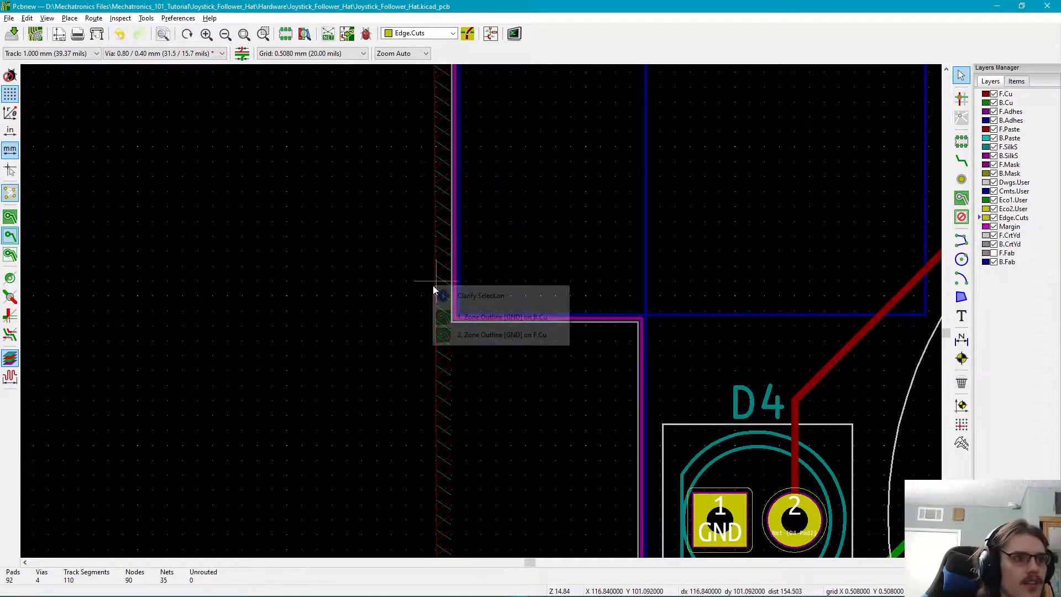
click(486, 316)
scroll(483, 299, down, 5)
middle_drag(501, 257, 508, 339)
drag(492, 213, 493, 213)
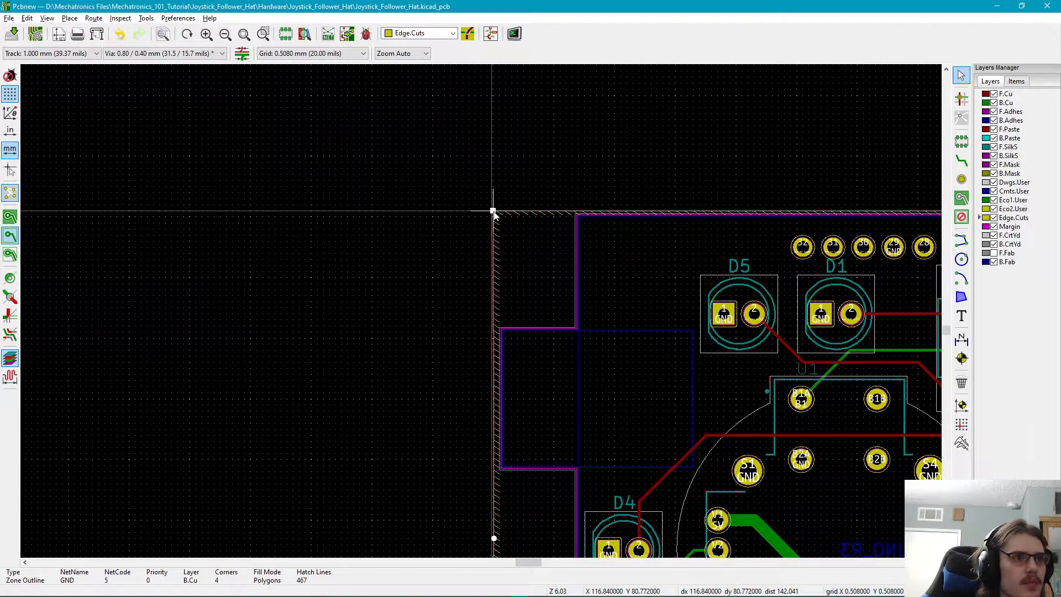
click(486, 220)
scroll(521, 232, up, 5)
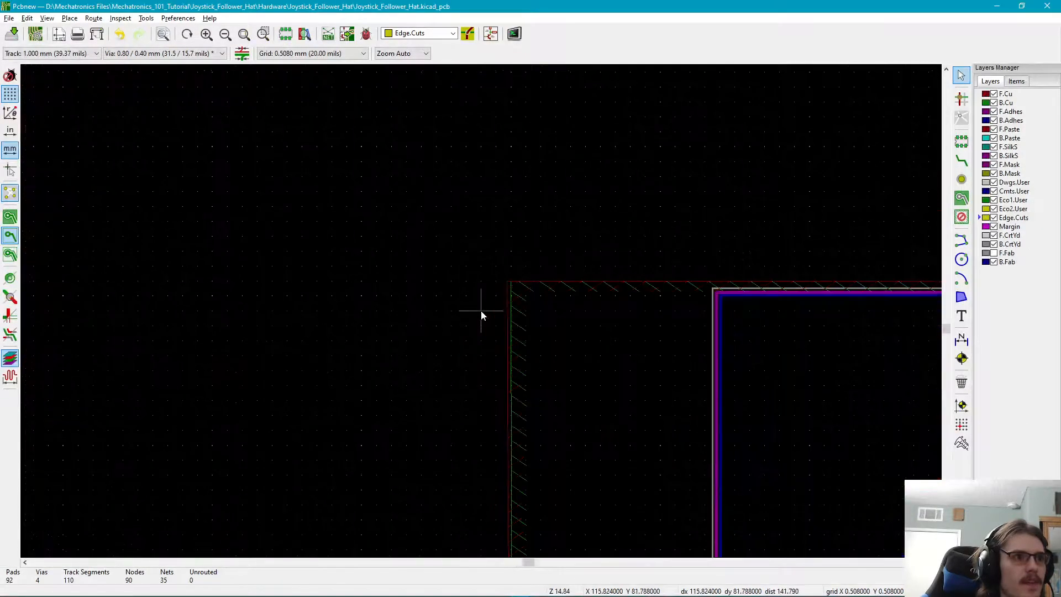
- Check the F.Cu GND zone outline, then zoom out to show the whole board
click(533, 250)
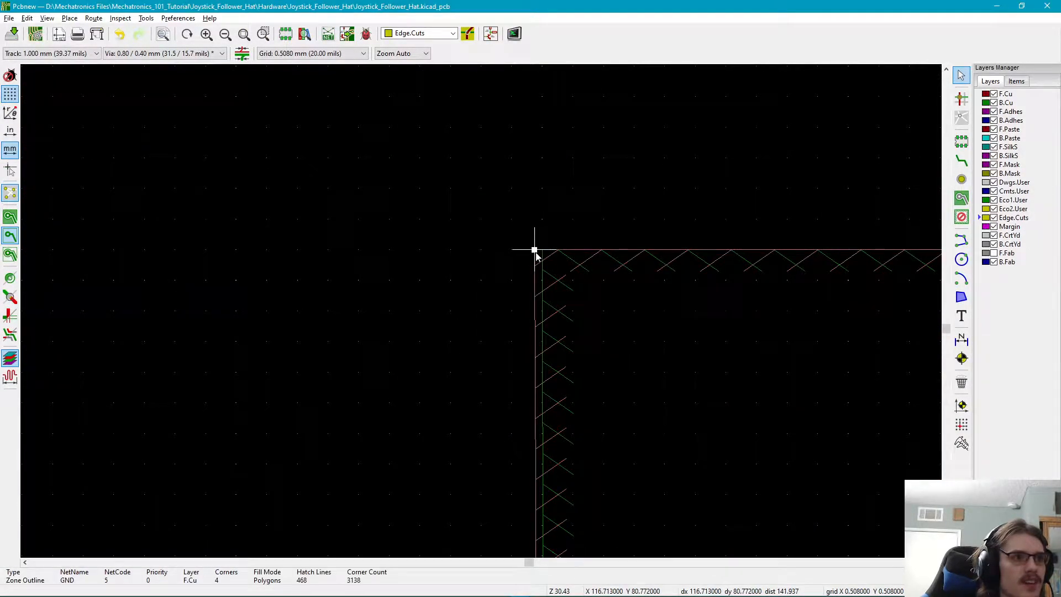
click(495, 282)
scroll(480, 310, down, 7)
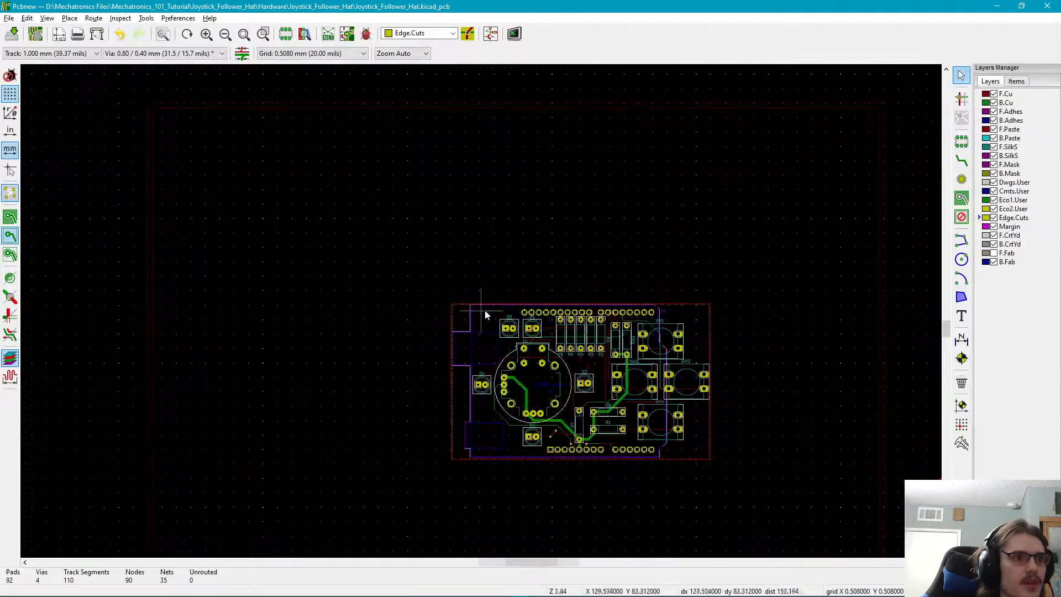
scroll(483, 310, up, 4)
scroll(485, 311, up, 4)
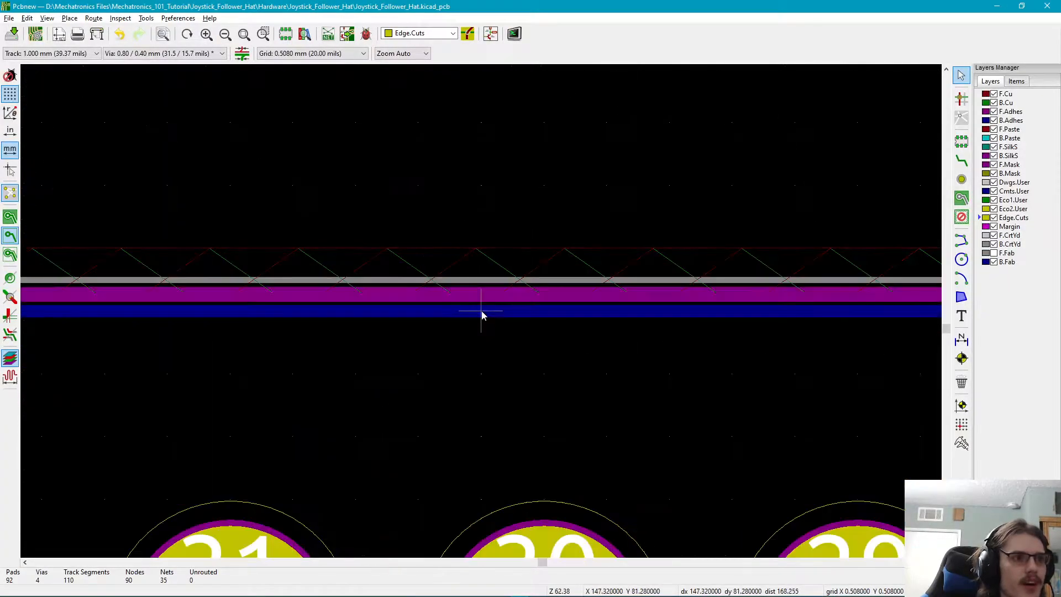
scroll(482, 315, down, 4)
scroll(483, 315, down, 2)
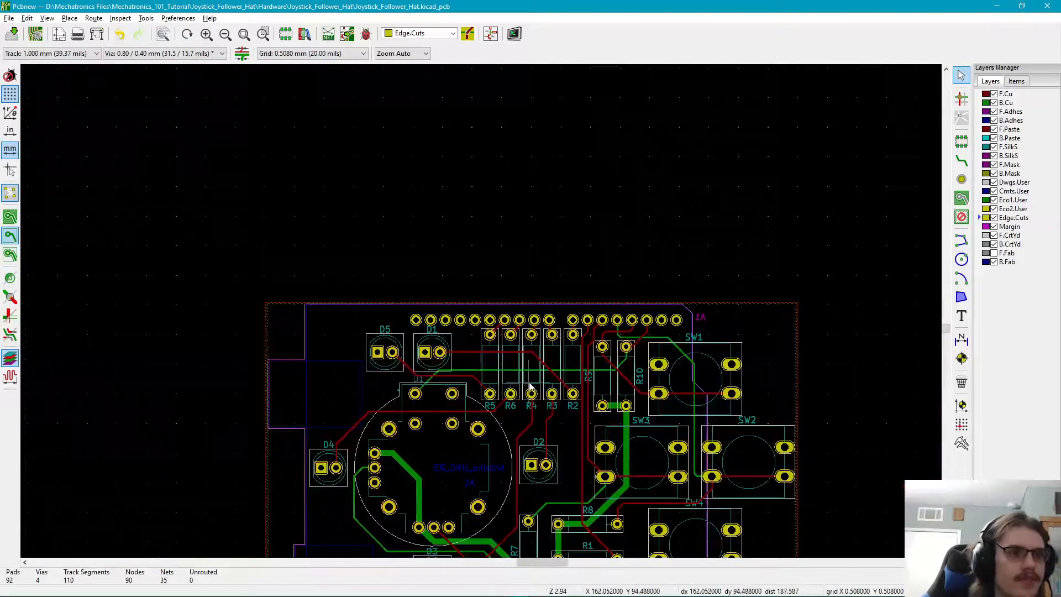
middle_drag(575, 407, 586, 230)
middle_drag(915, 348, 846, 358)
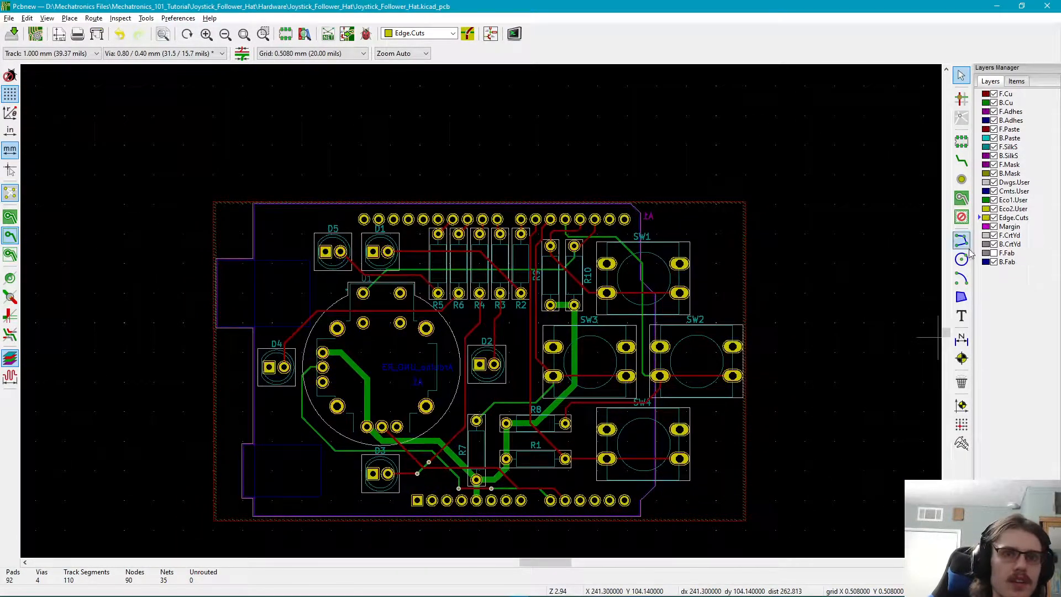
click(961, 197)
- Begin a non-copper zone on Edge.Cuts at the board's top-left corner
scroll(214, 203, up, 5)
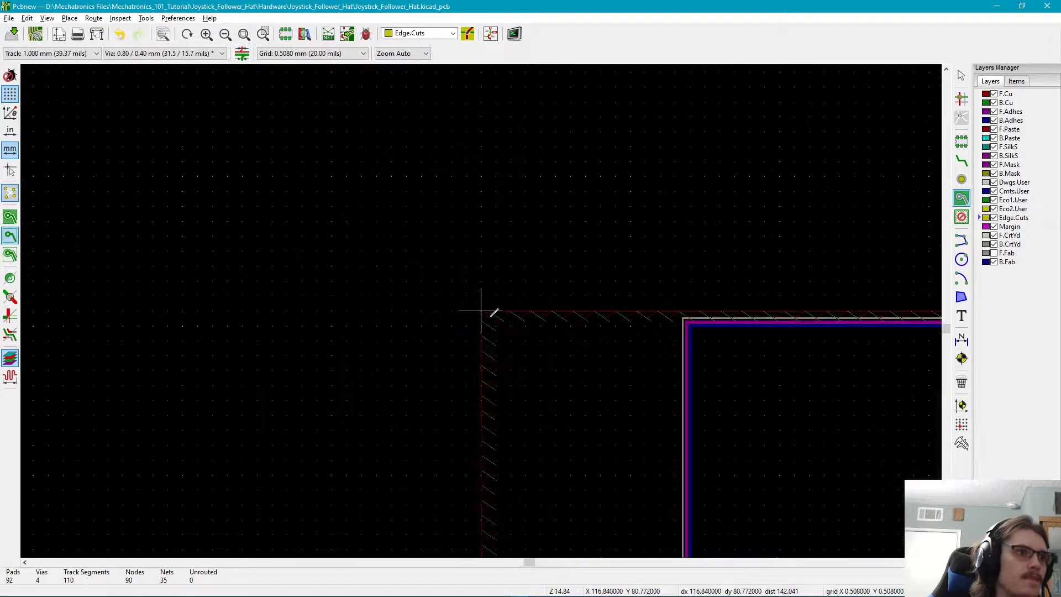
click(480, 311)
scroll(451, 316, down, 3)
click(467, 288)
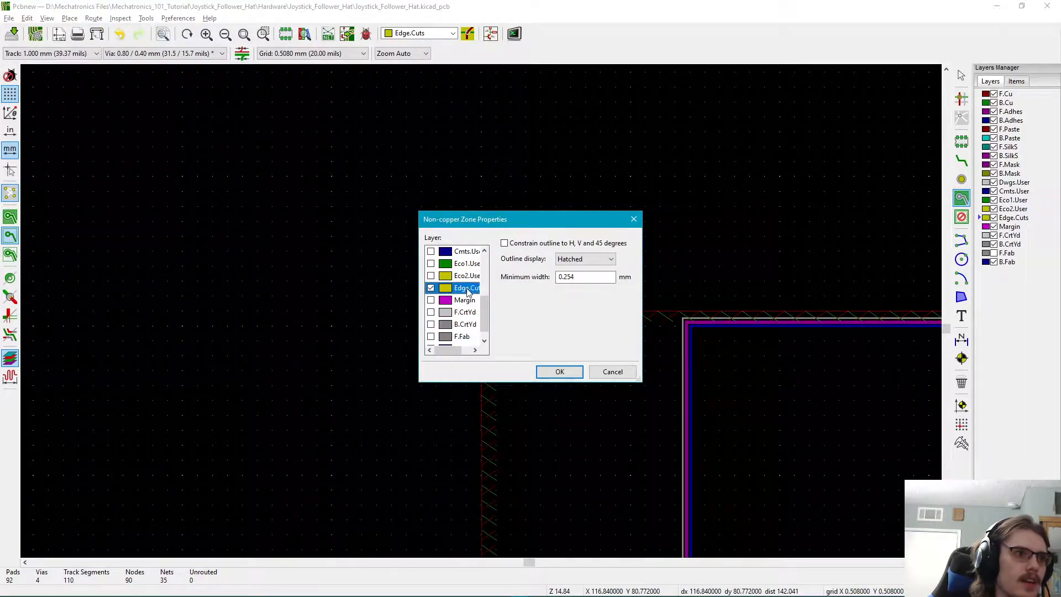
click(559, 371)
- Extend the zone outline to the board's top-right and bottom-right corners
scroll(481, 305, down, 8)
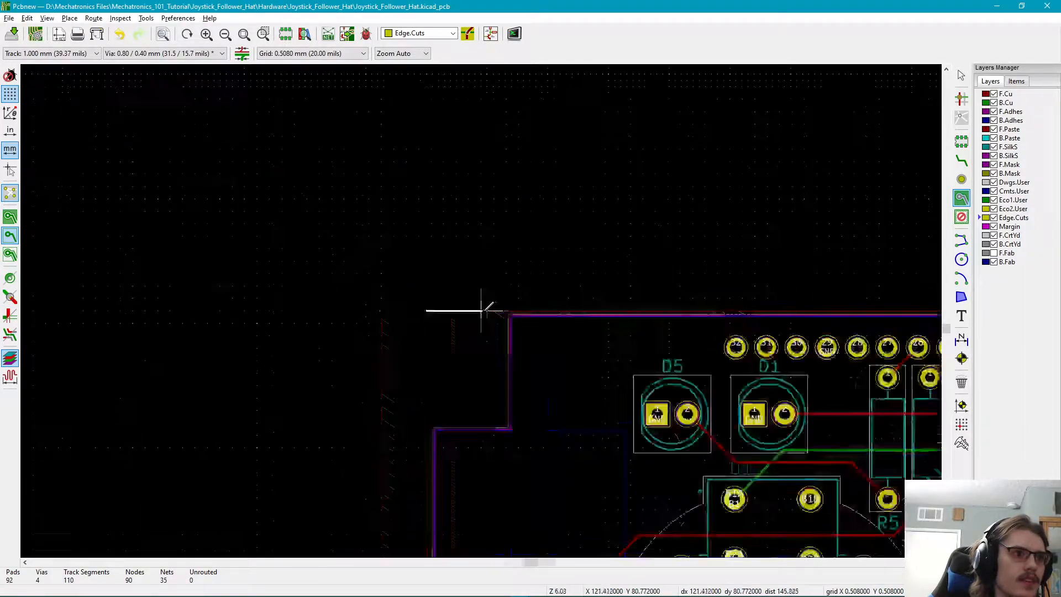
ctrl+scroll(710, 304, left, 5)
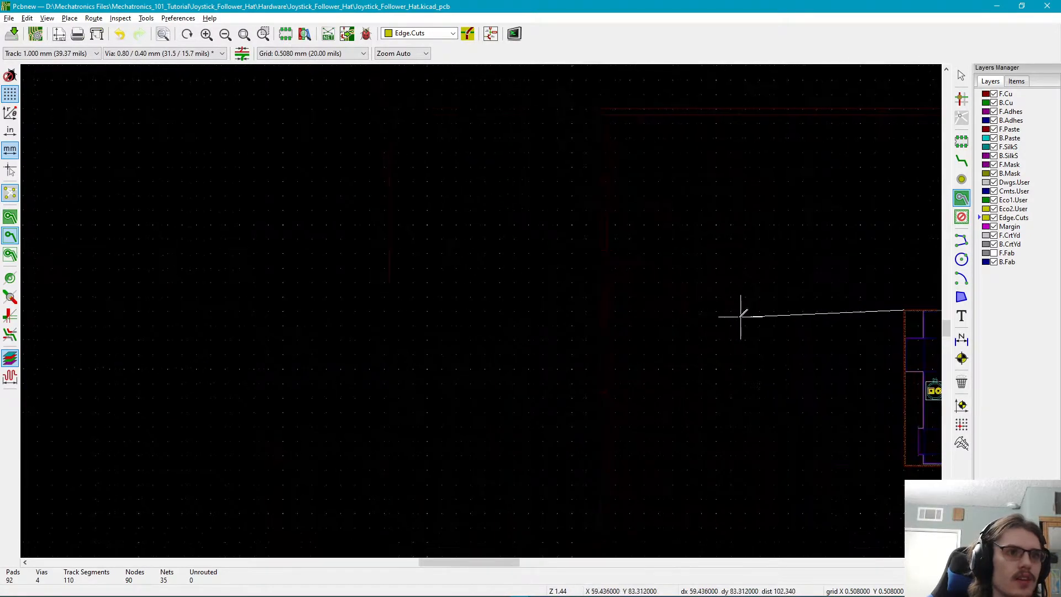
middle_drag(741, 313, 188, 319)
scroll(611, 313, up, 7)
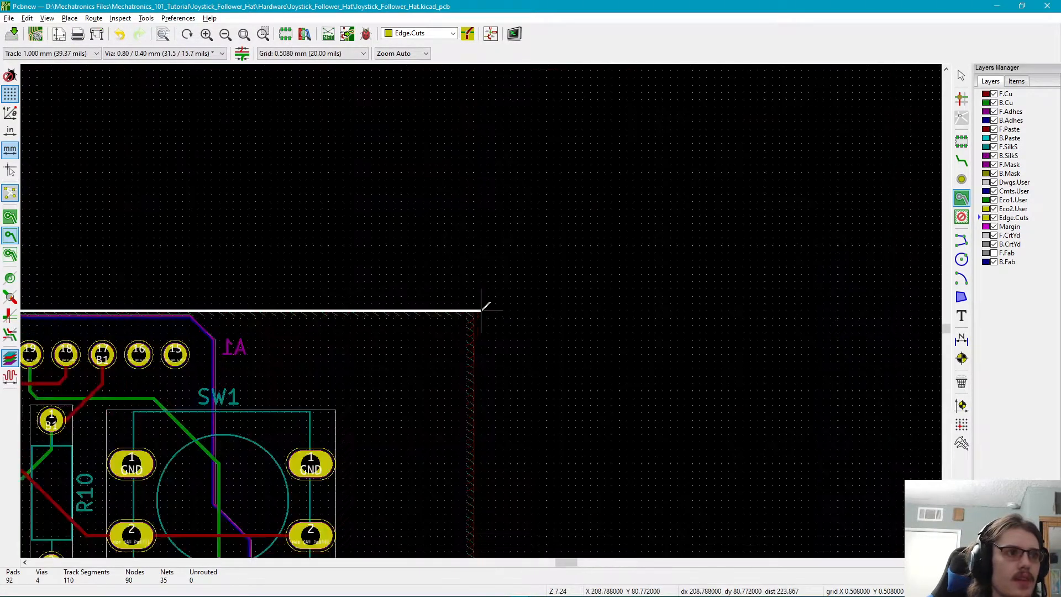
scroll(482, 309, up, 2)
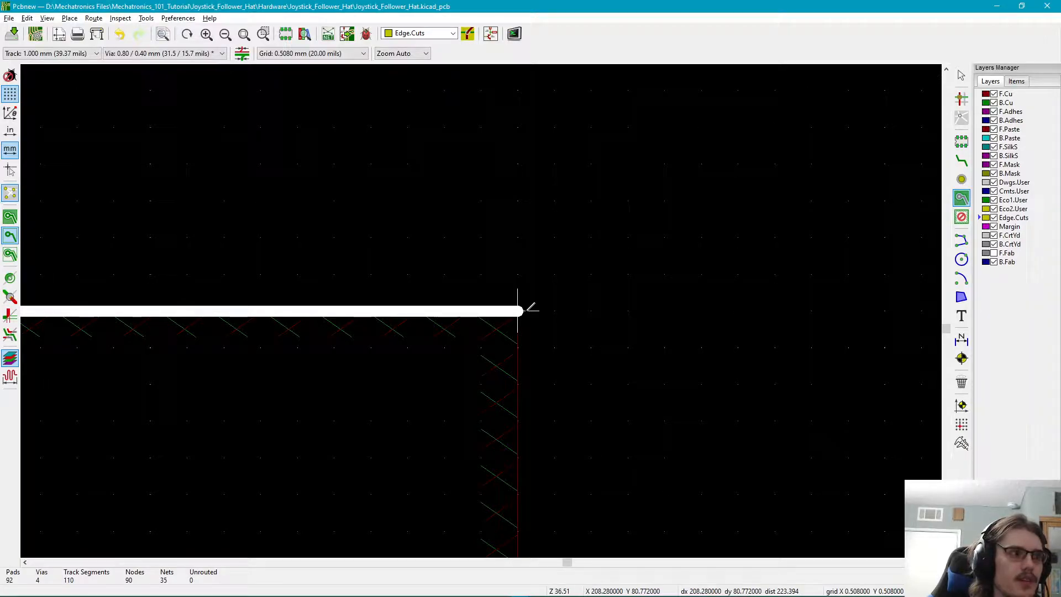
click(519, 311)
scroll(522, 311, down, 7)
scroll(589, 329, up, 5)
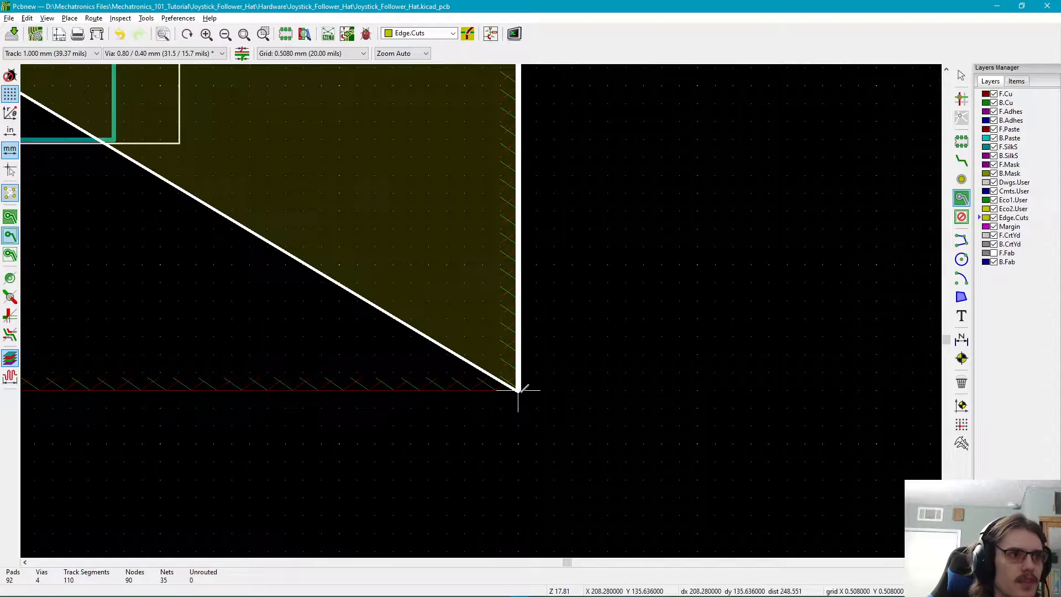
click(519, 390)
scroll(518, 390, down, 5)
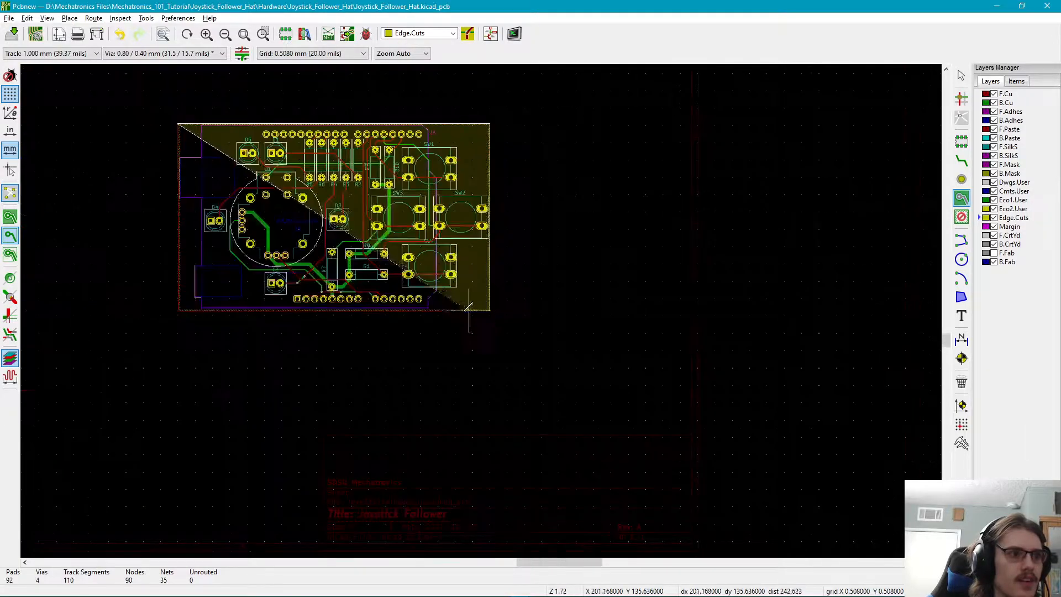
scroll(481, 311, up, 8)
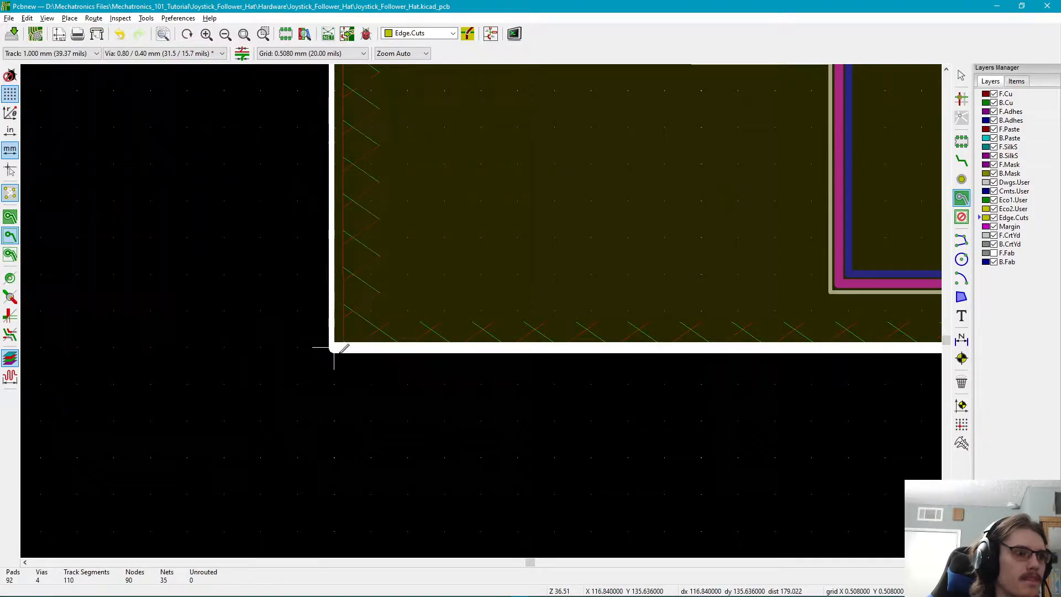
- Finish the Edge.Cuts zone outline along the board's left and bottom edges
scroll(334, 348, down, 5)
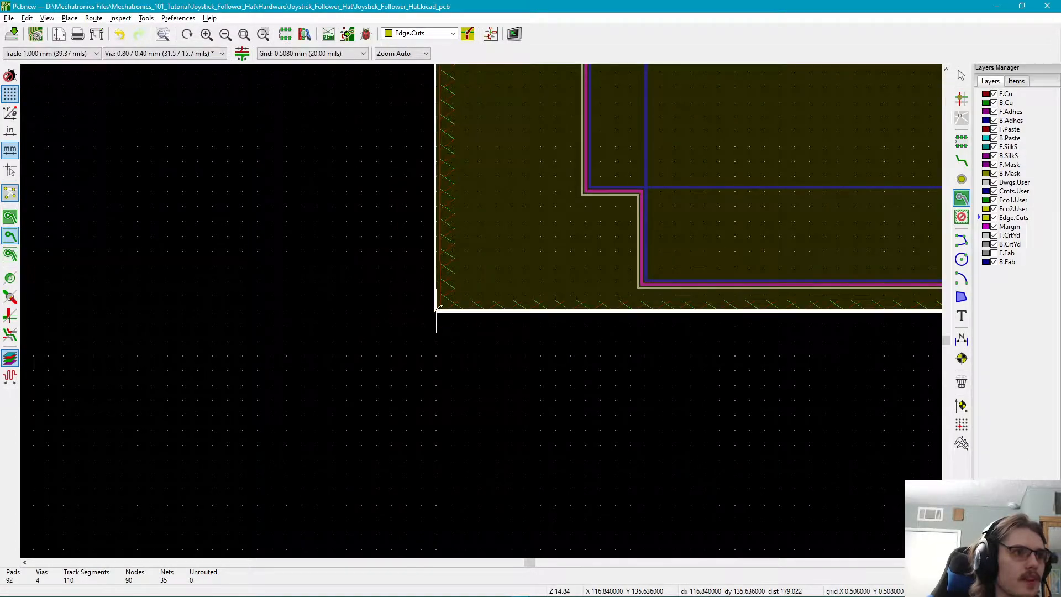
scroll(436, 236, up, 2)
scroll(454, 310, down, 6)
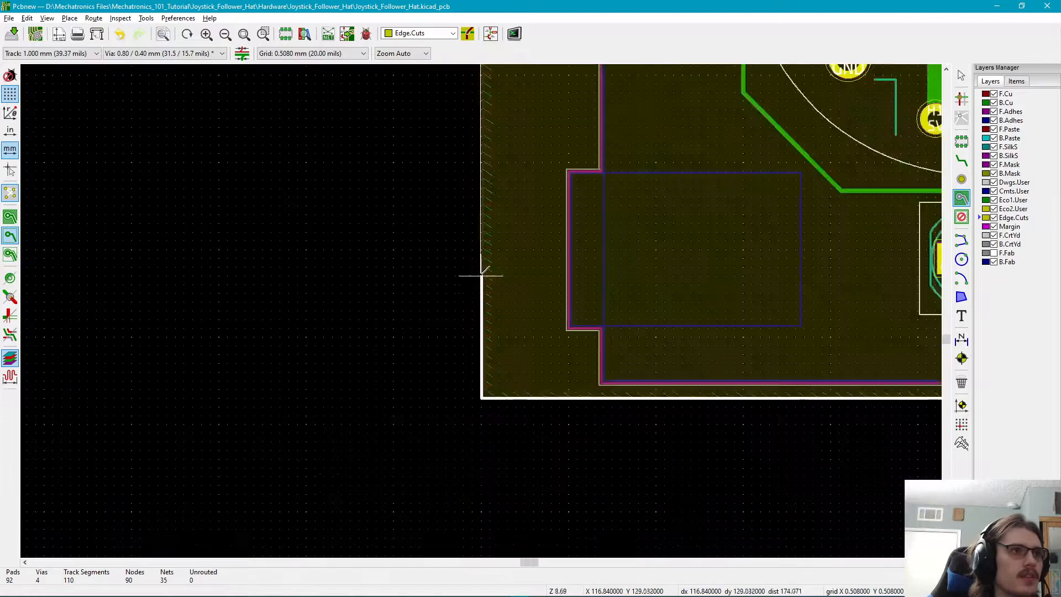
scroll(482, 310, up, 6)
scroll(482, 310, up, 4)
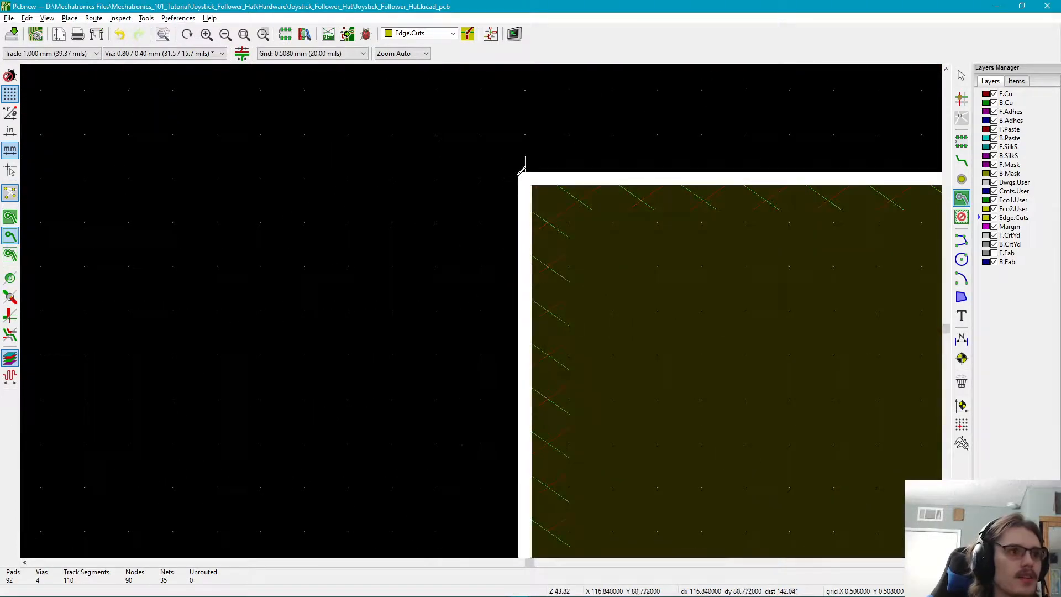
scroll(524, 176, down, 4)
scroll(490, 355, up, 3)
scroll(481, 352, up, 3)
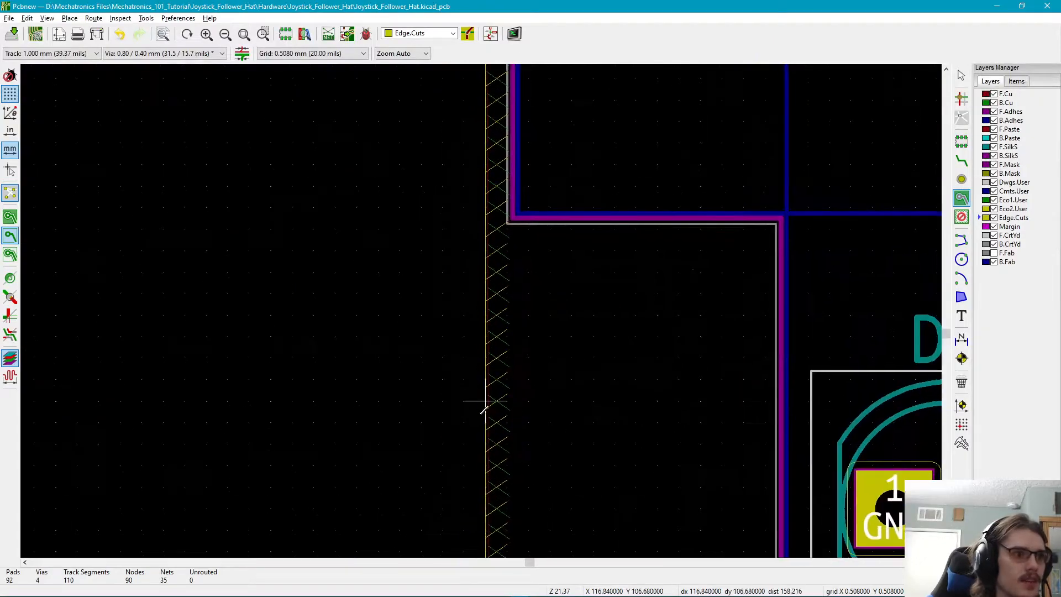
scroll(480, 310, up, 1)
key(Escape)
- Drag the F.Cu GND zone's bottom-left corner left toward the board edge
scroll(472, 377, down, 3)
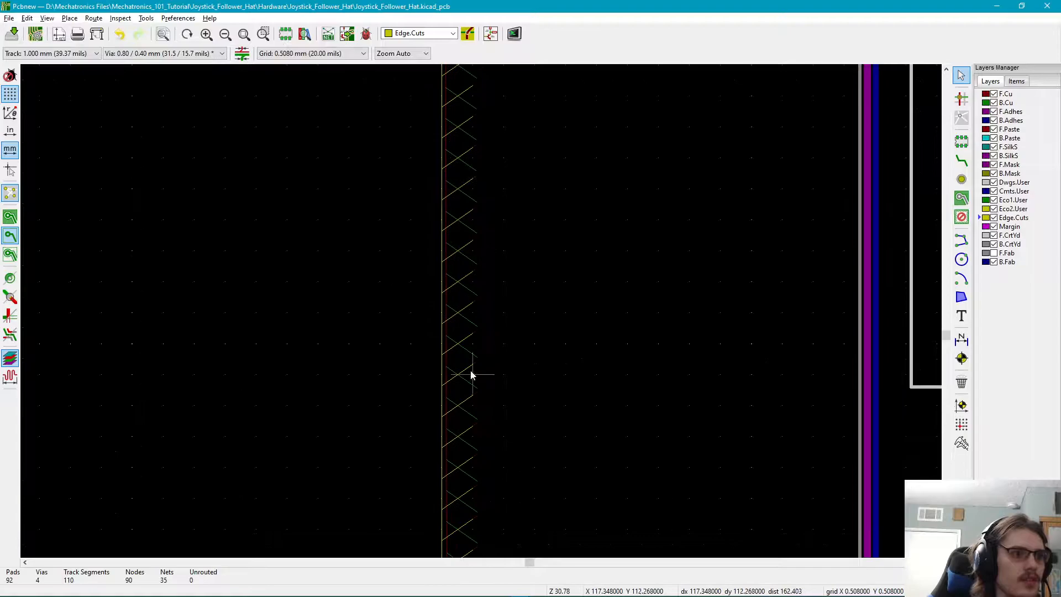
click(448, 368)
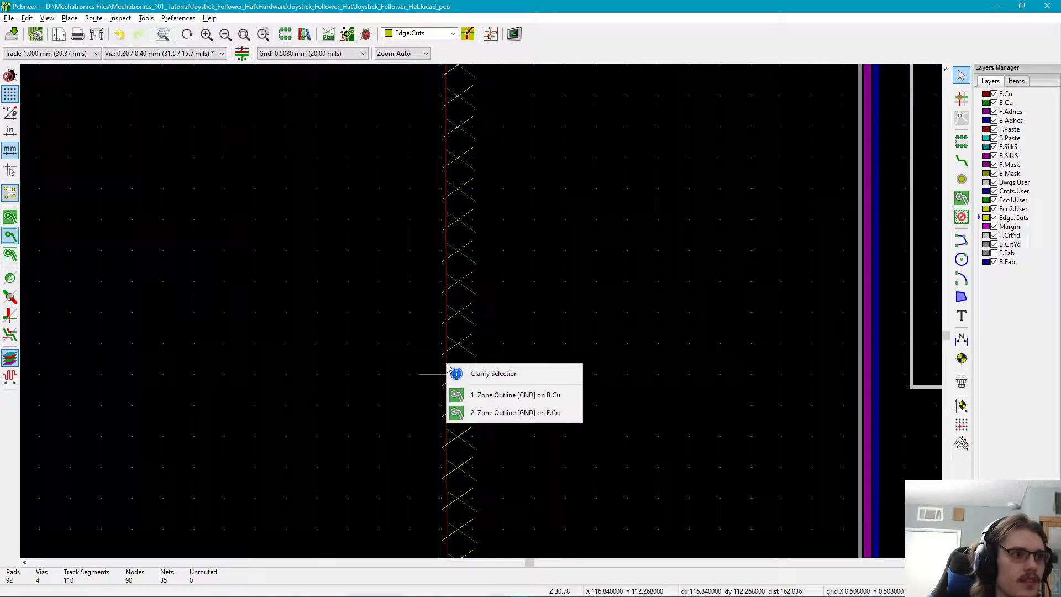
click(474, 413)
scroll(487, 360, down, 6)
scroll(474, 308, up, 2)
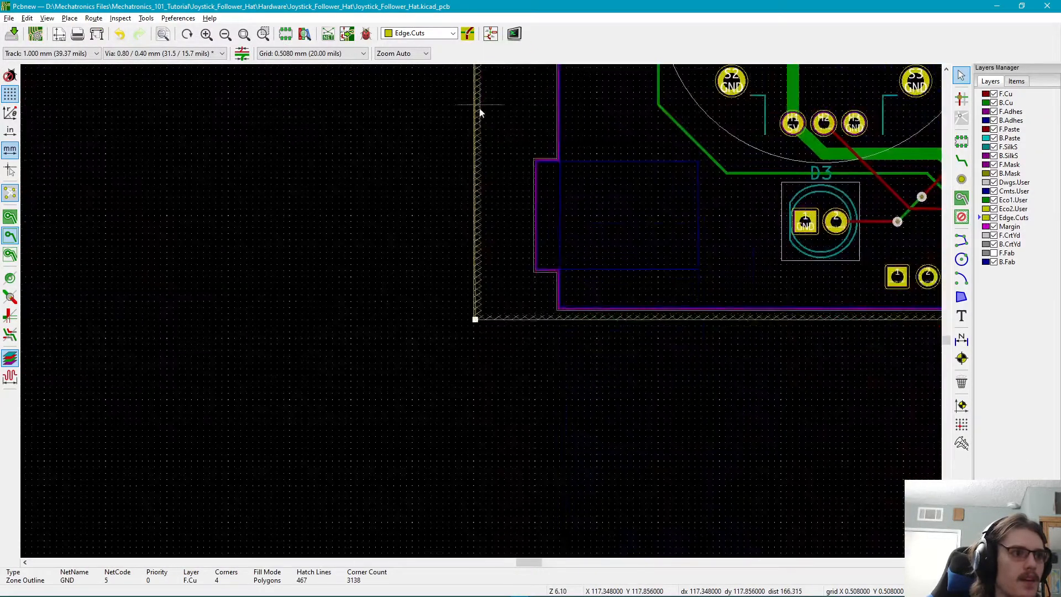
scroll(475, 309, up, 10)
scroll(502, 413, down, 1)
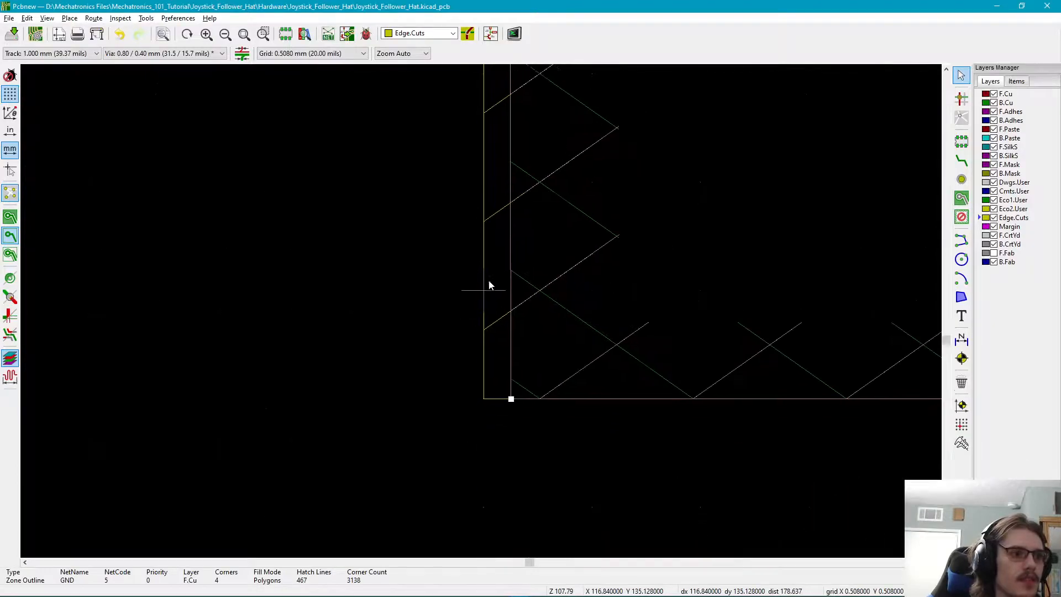
drag(512, 380, 485, 380)
- Drag the B.Cu GND zone's bottom-left corner left toward the board edge
click(514, 314)
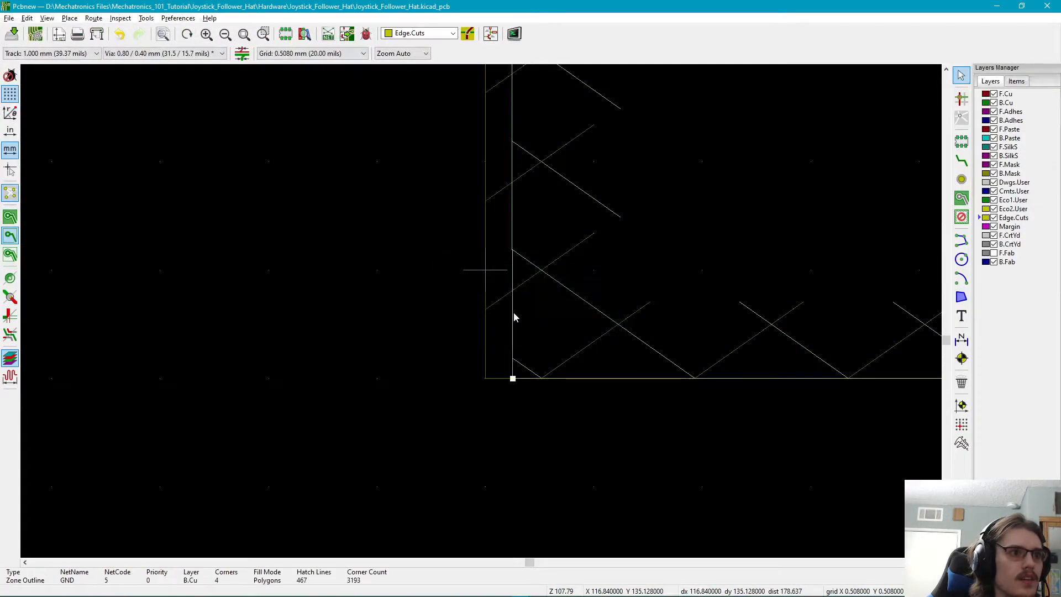
mouse_move(513, 379)
mouse_down()
mouse_move(488, 380)
mouse_move(506, 382)
mouse_up()
scroll(481, 312, down, 10)
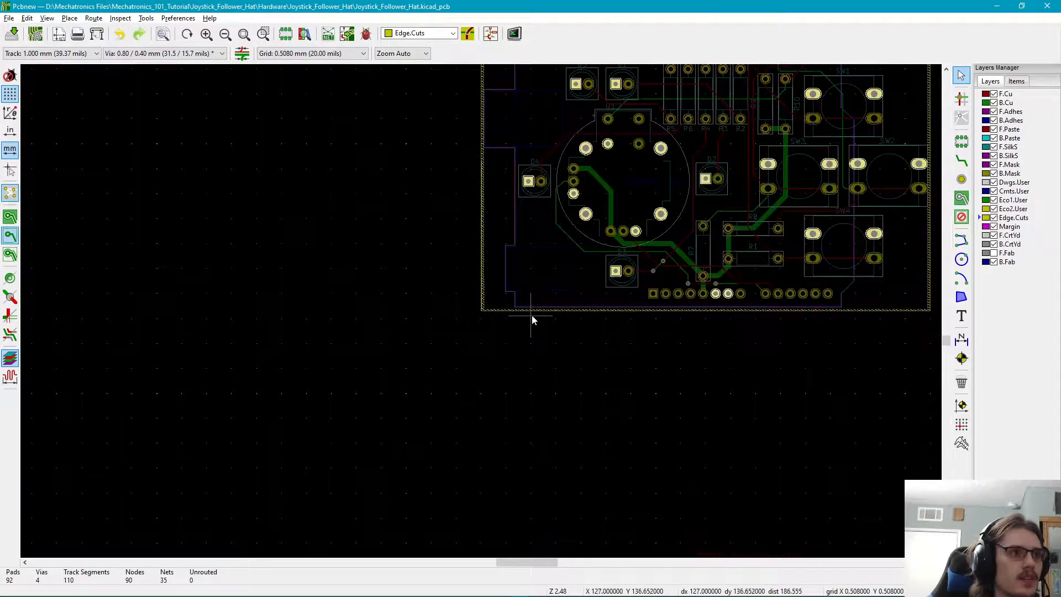
scroll(475, 301, up, 9)
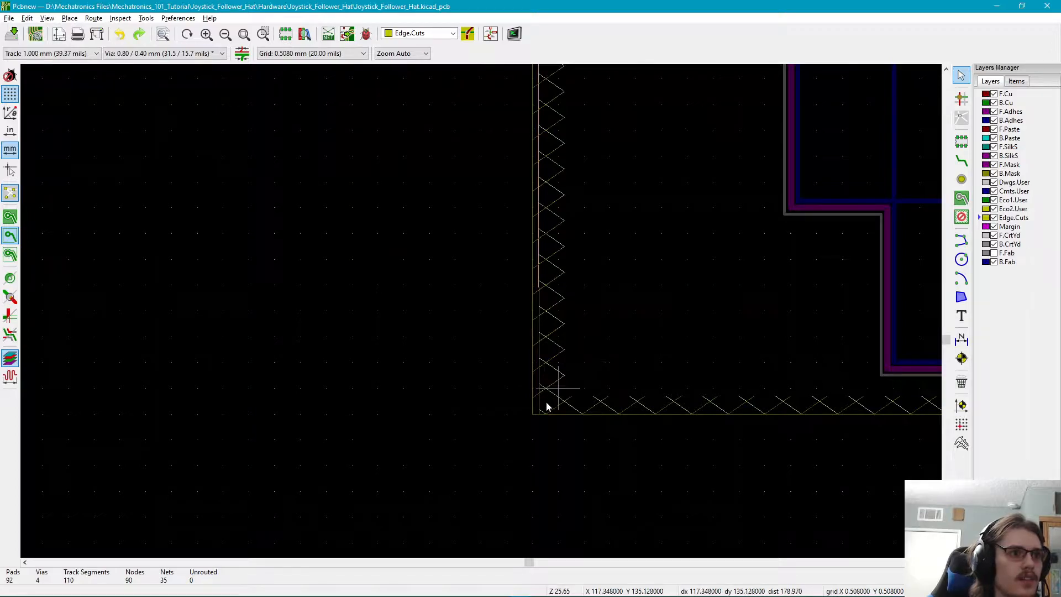
scroll(481, 315, up, 3)
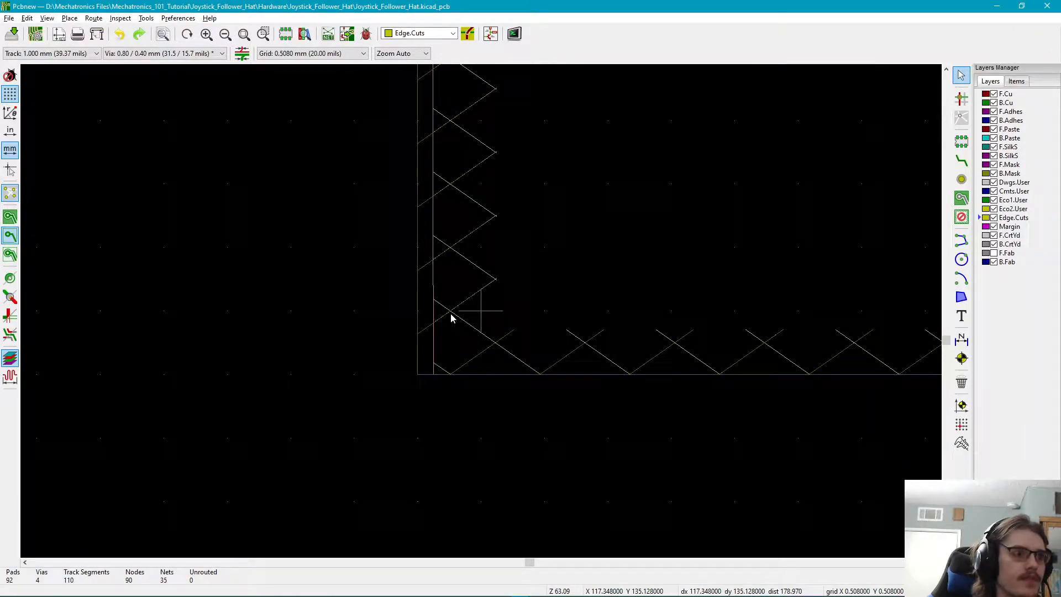
scroll(475, 315, down, 12)
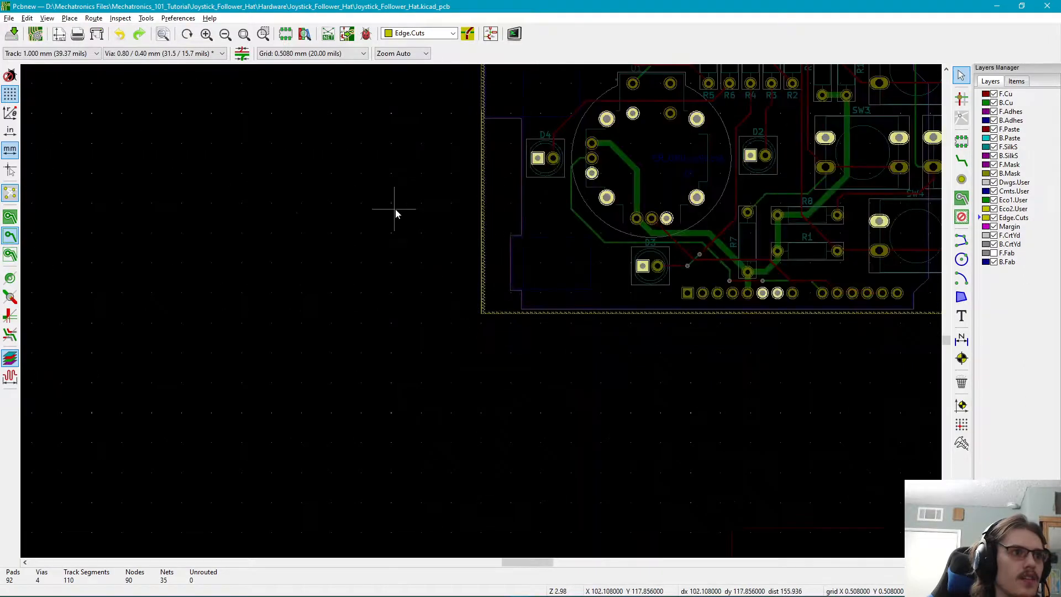
scroll(421, 384, down, 1)
scroll(429, 374, up, 7)
middle_drag(478, 321, 491, 130)
middle_drag(436, 360, 467, 208)
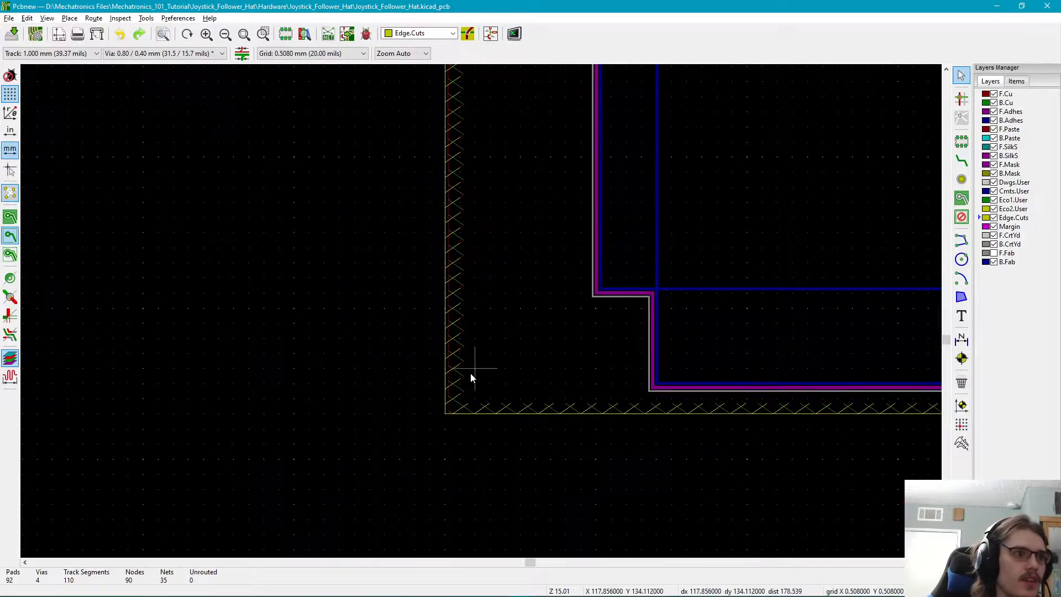
- Nudge the B.Cu GND zone's bottom-left corner slightly further left
click(448, 389)
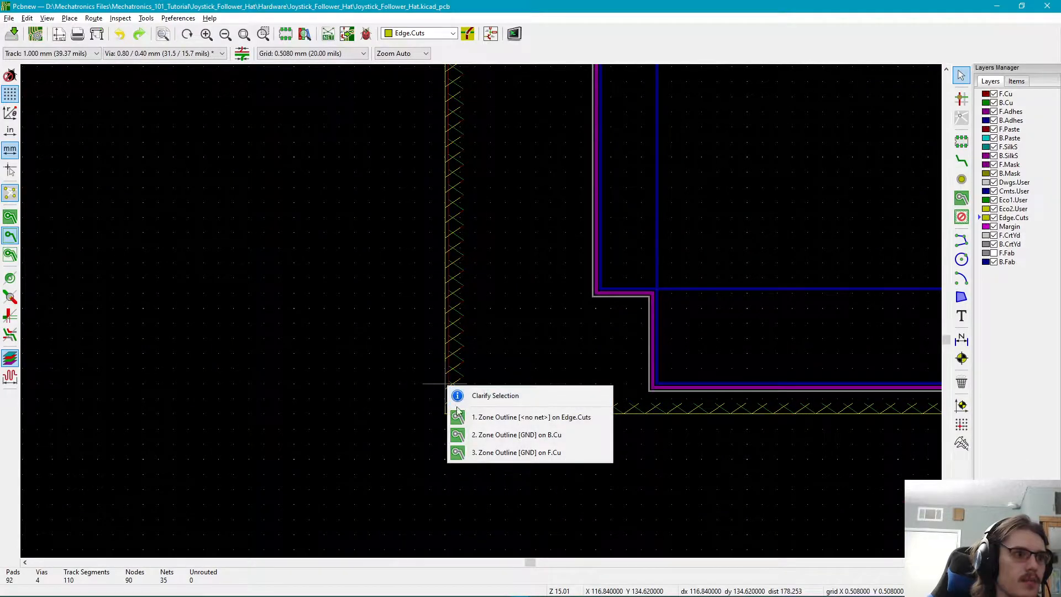
click(522, 437)
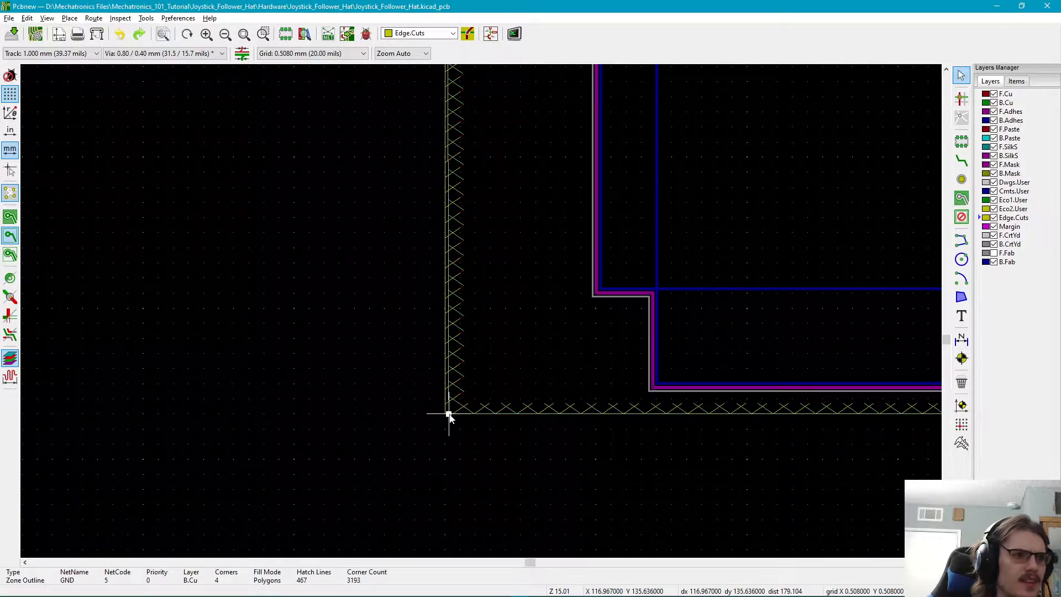
drag(449, 415, 444, 417)
click(443, 415)
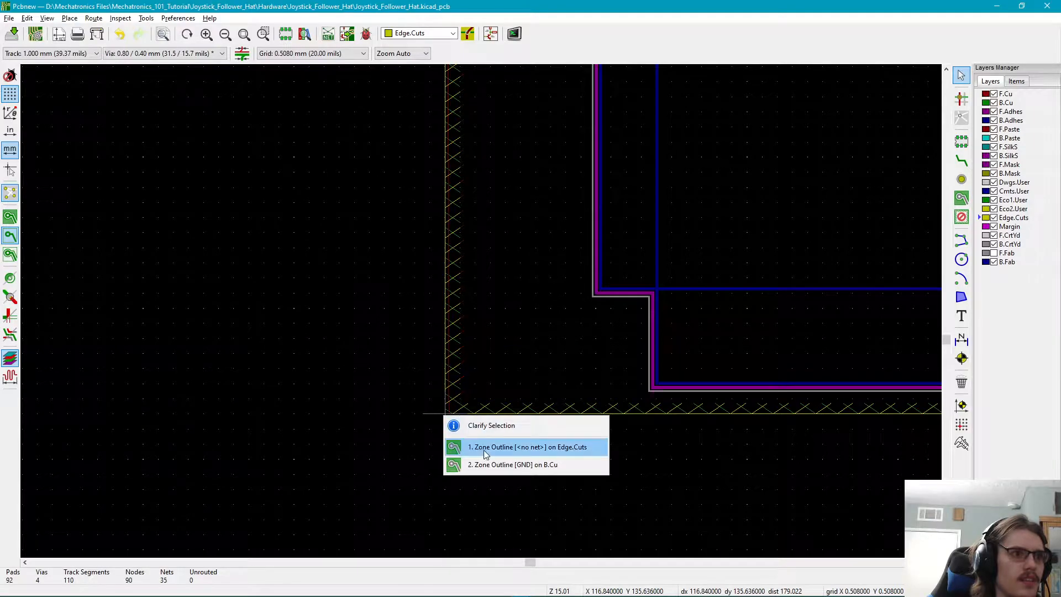
click(383, 434)
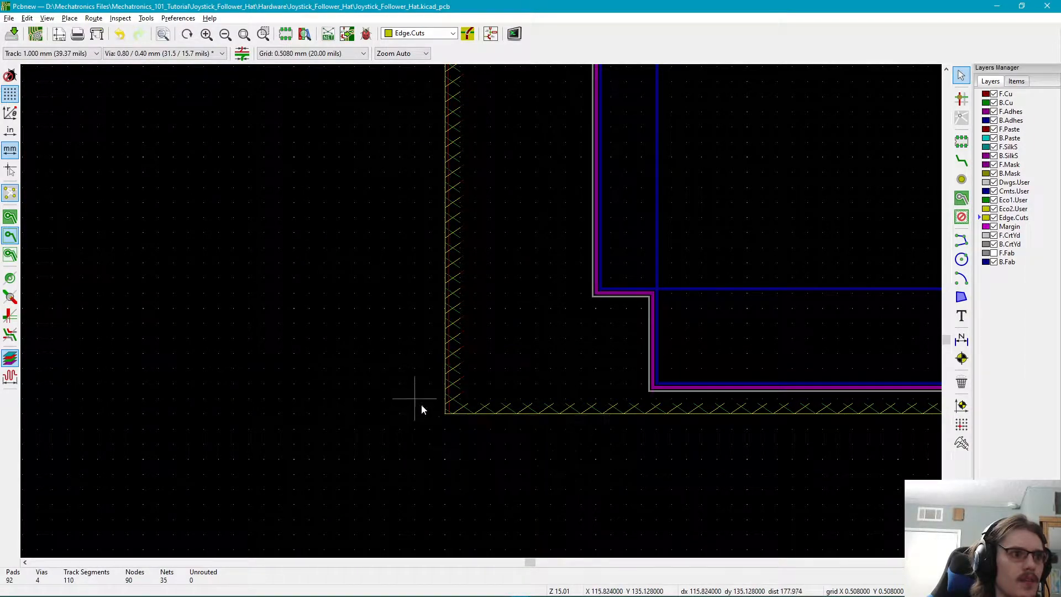
- Nudge the F.Cu GND zone's corner left and refill it, keeping F.Cu / GND / Hatched
click(452, 413)
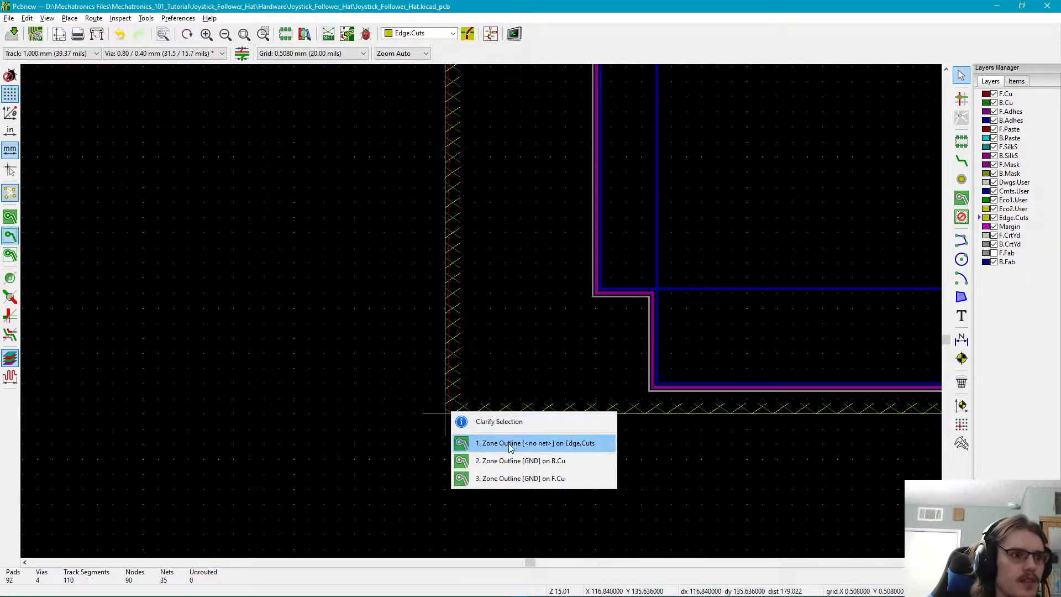
click(513, 478)
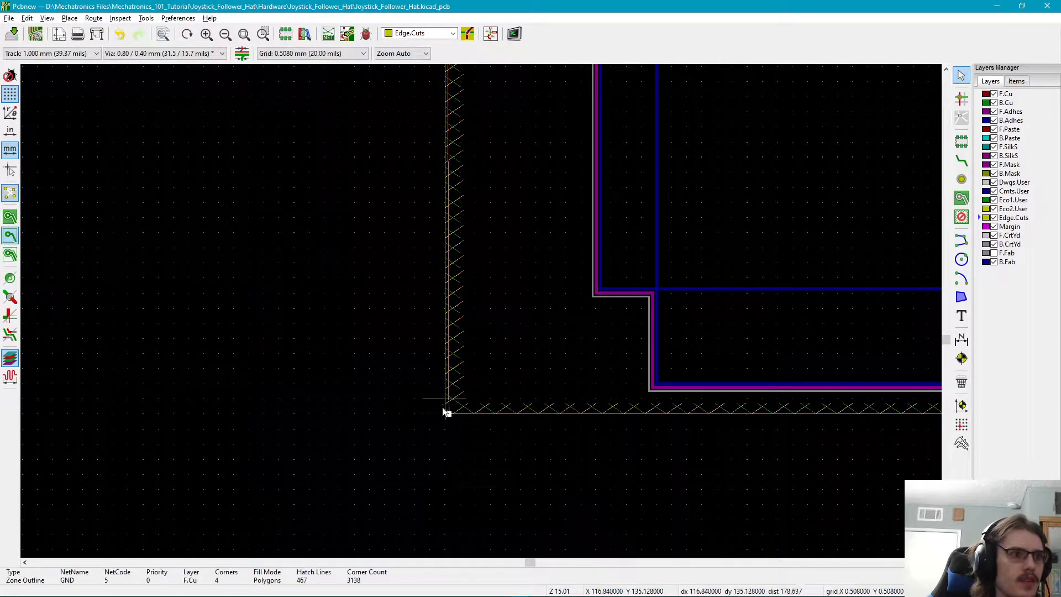
drag(452, 414, 446, 413)
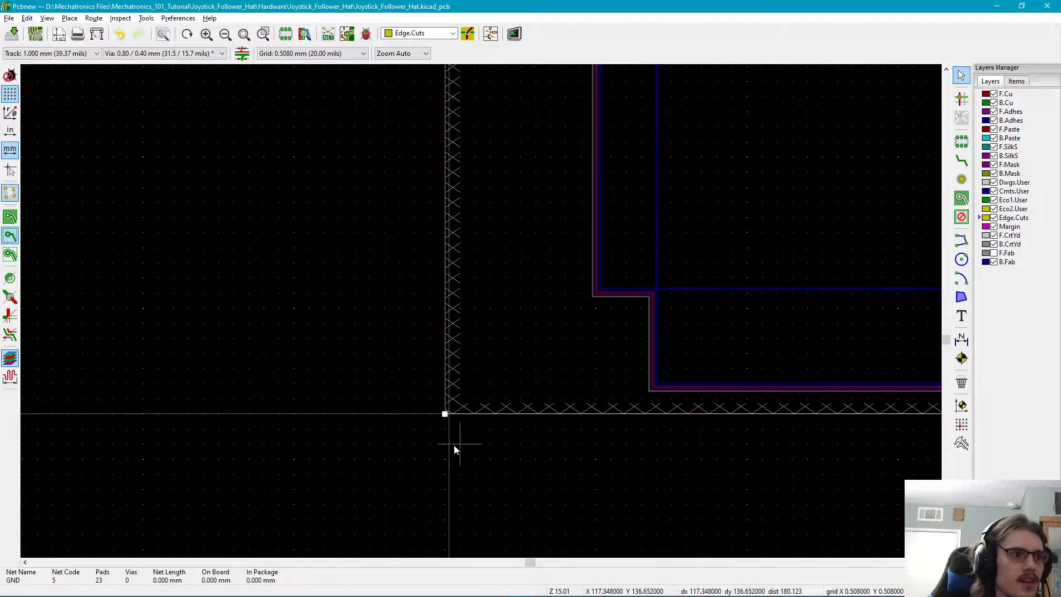
double_click(412, 414)
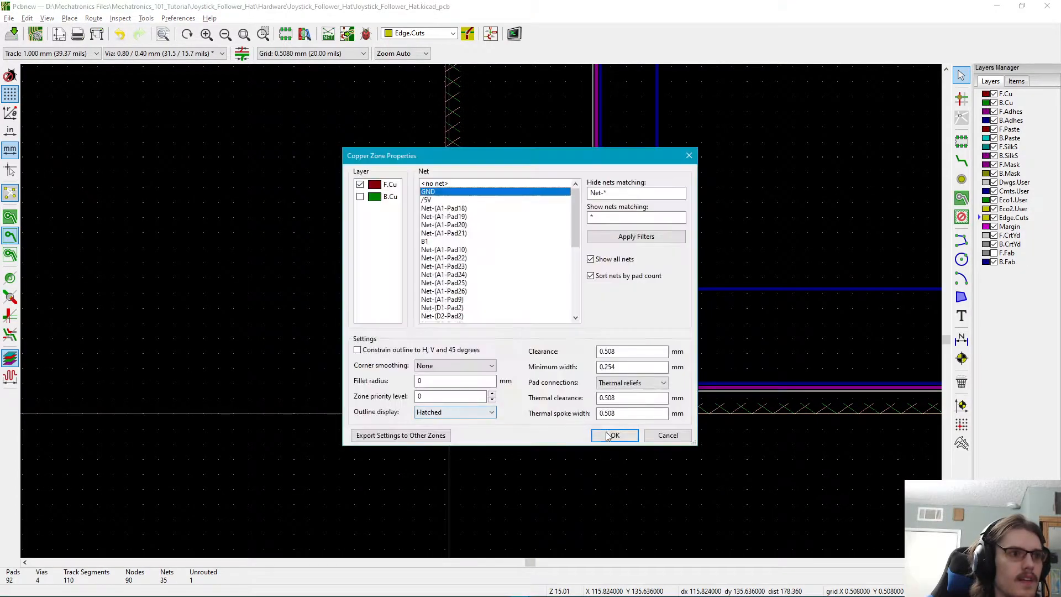
click(614, 434)
click(376, 255)
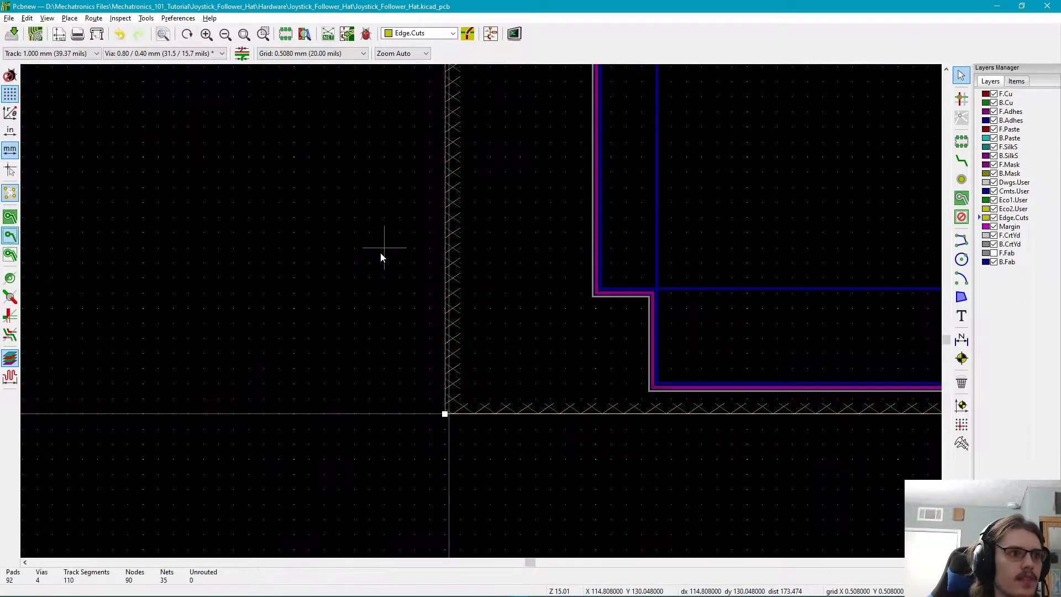
ctrl+scroll(394, 259, right, 5)
- Undo the last zone edit and retry shifting the GND zone corner left
ctrl+scroll(399, 243, left, 5)
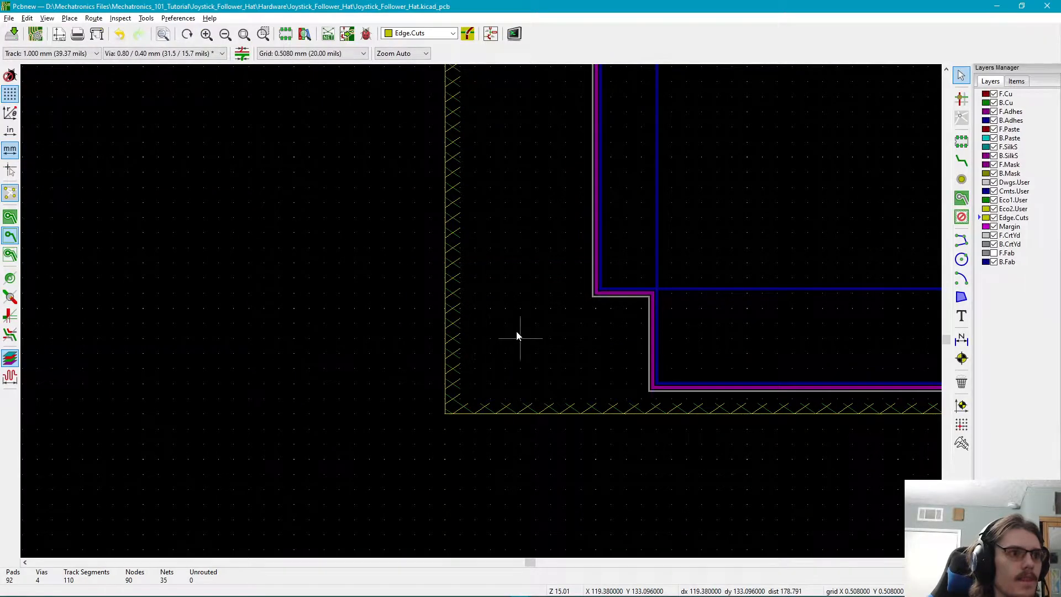
key(ctrl+z)
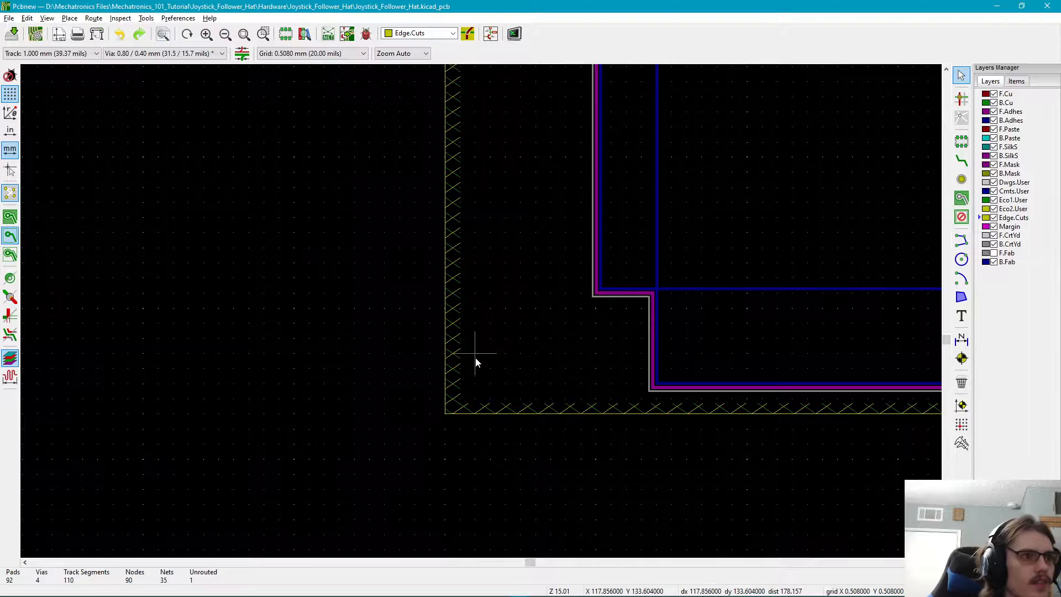
scroll(452, 409, up, 5)
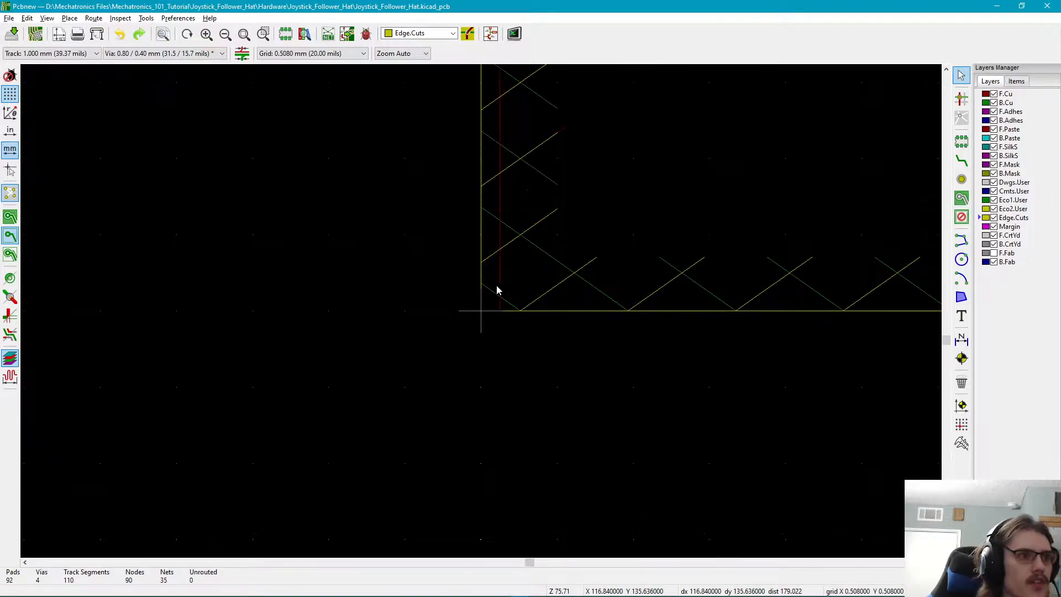
click(500, 294)
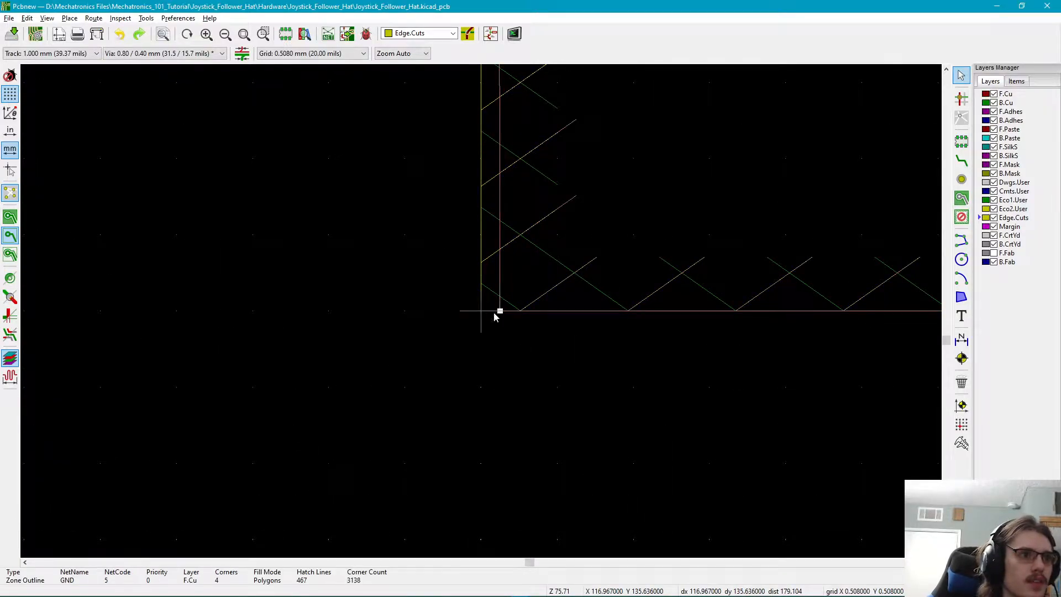
drag(496, 313, 486, 315)
click(484, 313)
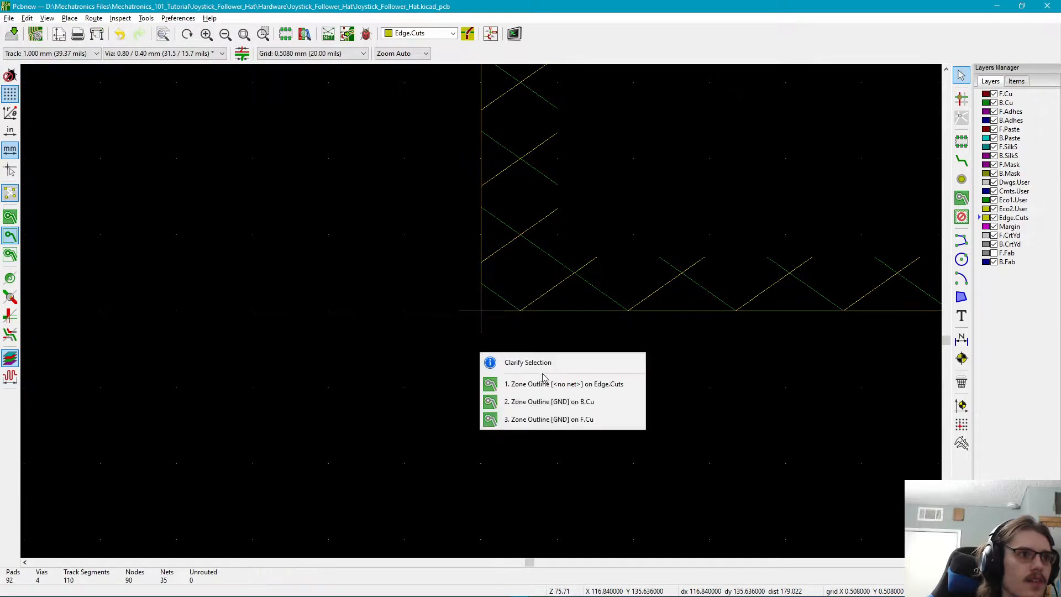
click(416, 342)
- Snap the F.Cu GND zone's bottom-left corner onto the Edge.Cuts corner
scroll(415, 346, down, 5)
scroll(481, 312, up, 4)
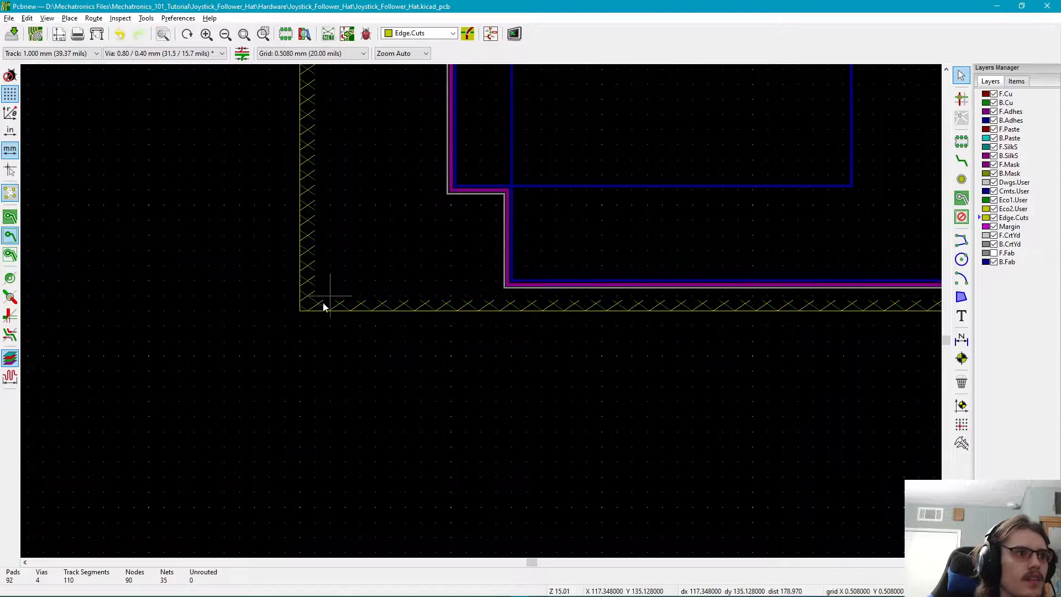
scroll(315, 304, up, 4)
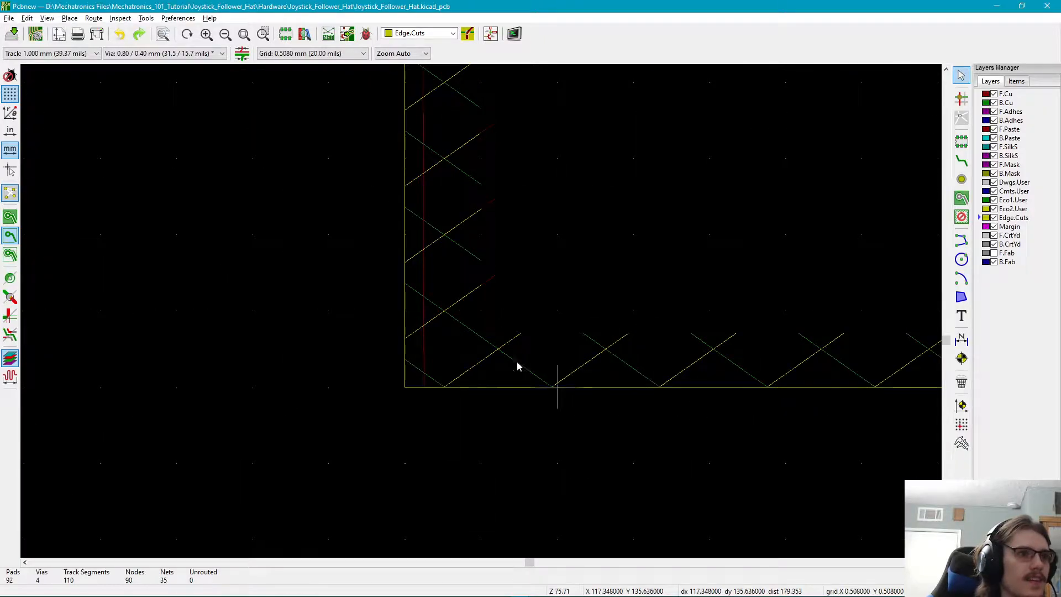
click(424, 374)
mouse_move(422, 390)
mouse_down()
mouse_move(406, 387)
mouse_move(435, 391)
mouse_move(409, 389)
mouse_up()
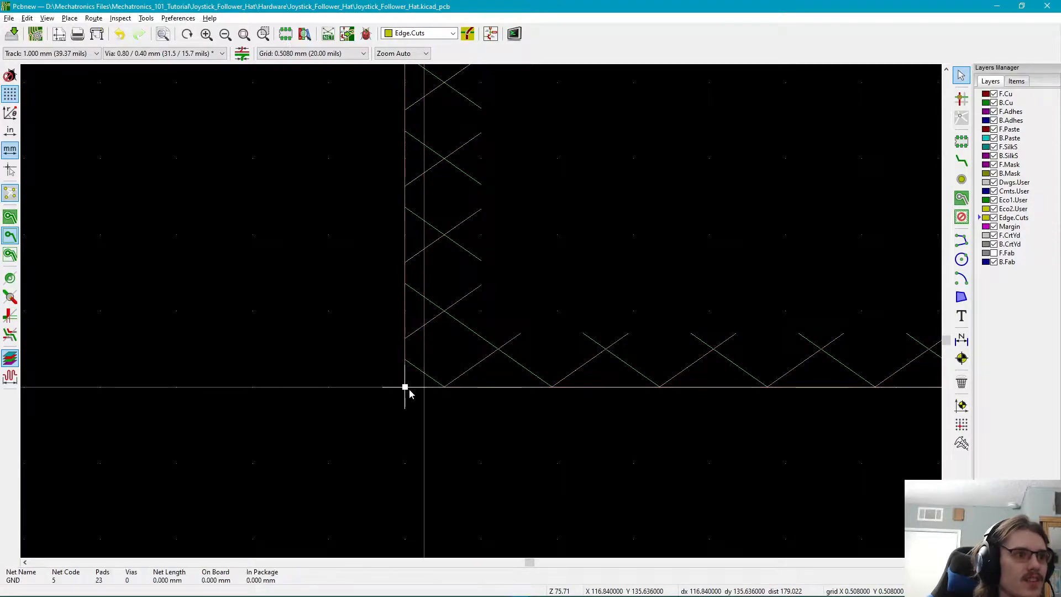
right_click(407, 389)
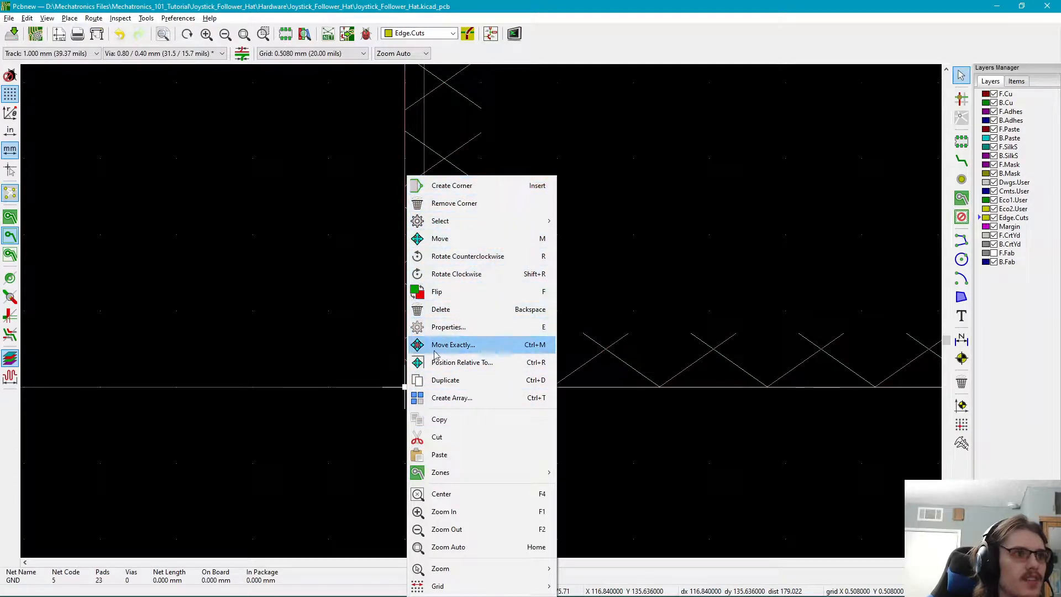
key(Escape)
click(359, 350)
scroll(414, 344, down, 5)
scroll(486, 304, up, 8)
scroll(481, 314, up, 10)
scroll(481, 315, left, 5)
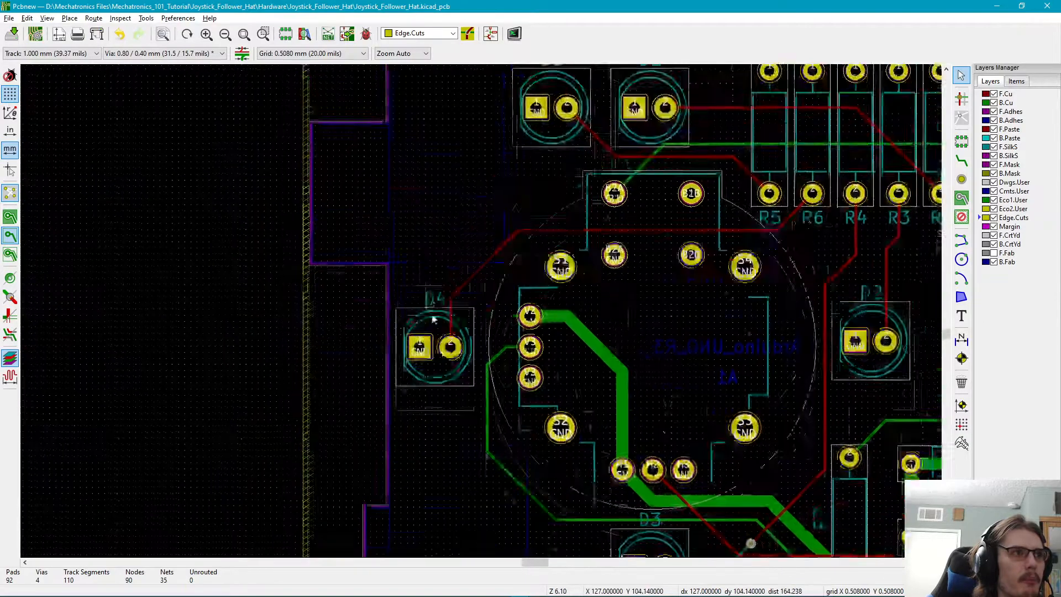
scroll(481, 315, up, 8)
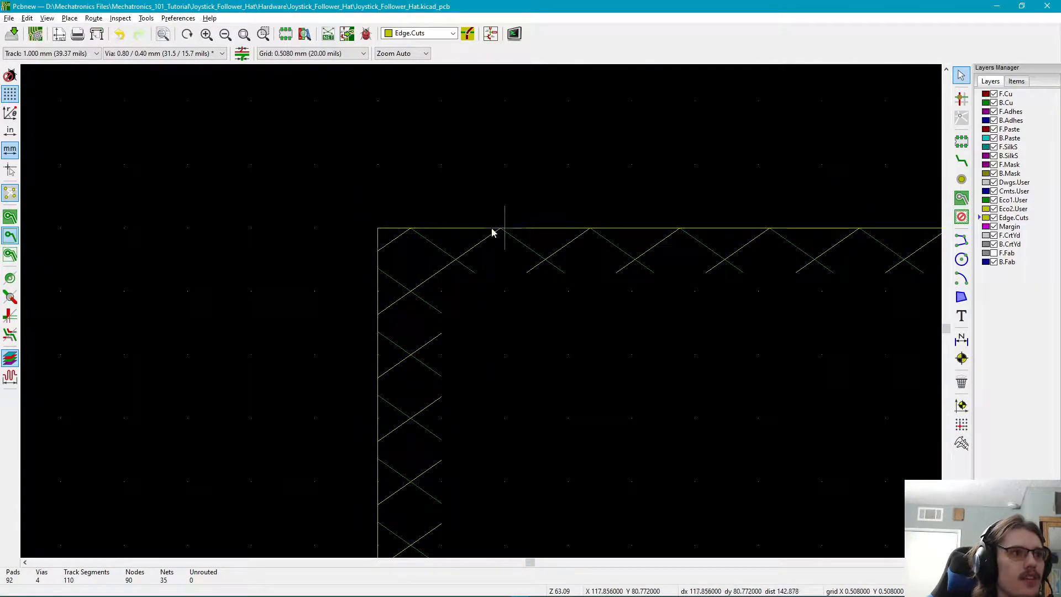
scroll(425, 290, down, 3)
shift+scroll(485, 393, down, 6)
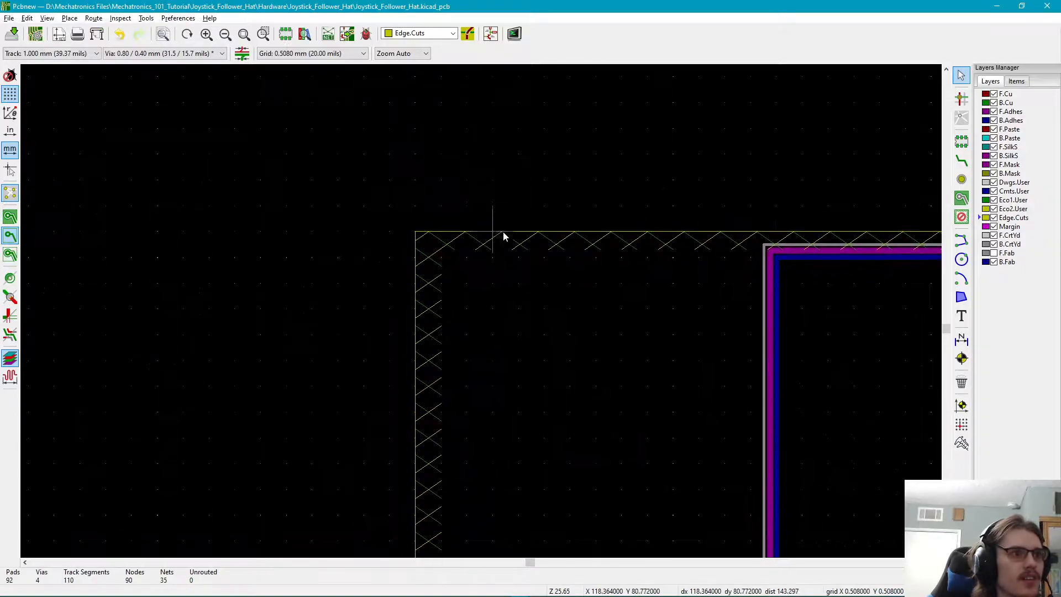
shift+scroll(486, 241, down, 6)
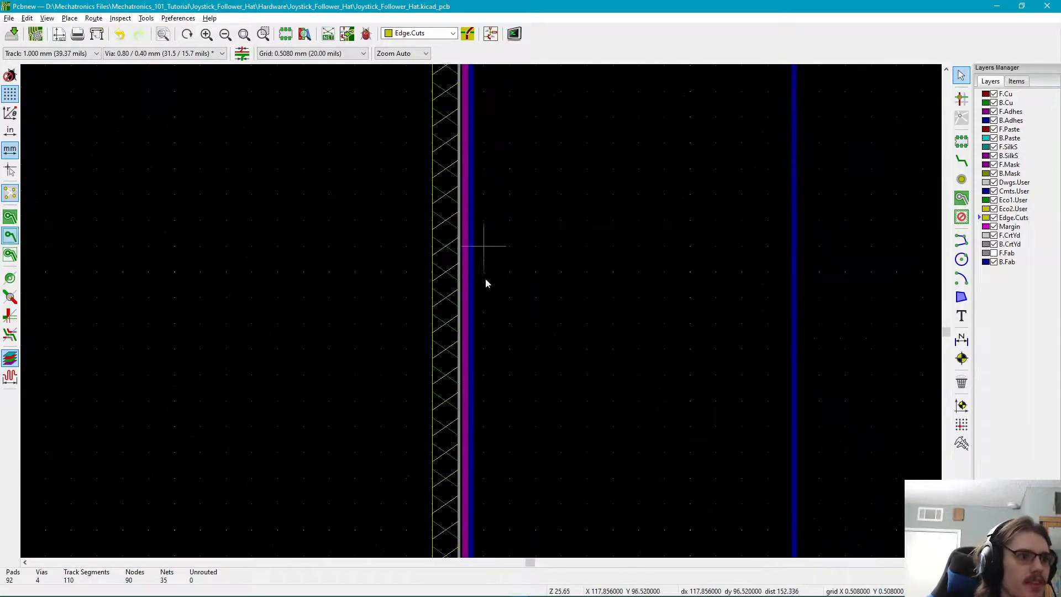
scroll(483, 341, down, 2)
shift+scroll(469, 243, down, 3)
scroll(481, 291, down, 1)
shift+scroll(481, 291, down, 5)
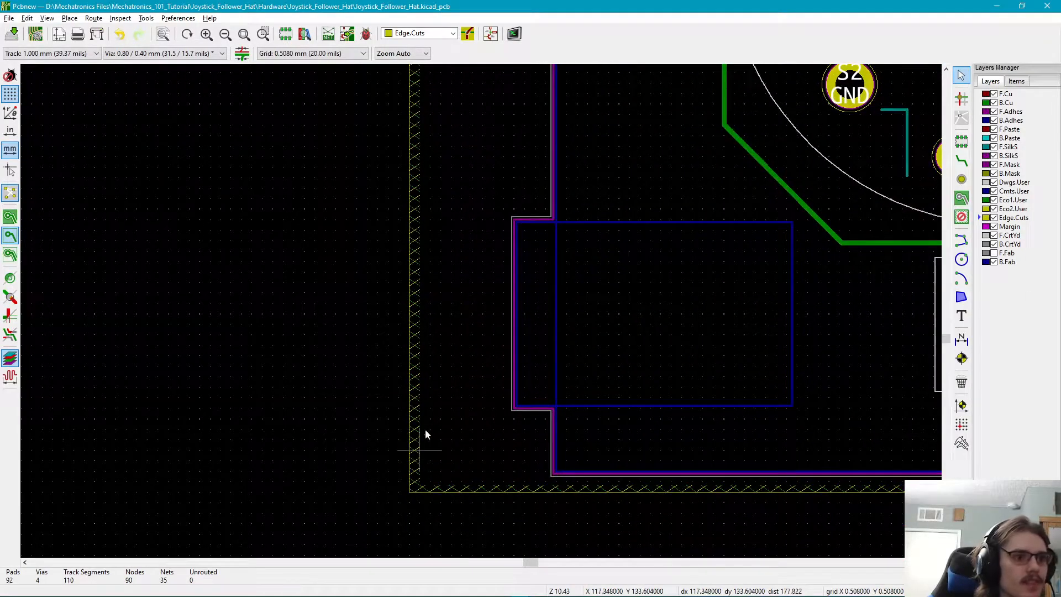
scroll(430, 407, down, 1)
middle_drag(519, 94, 477, 456)
scroll(434, 387, down, 1)
scroll(481, 311, down, 3)
scroll(490, 328, up, 4)
middle_drag(724, 375, 587, 268)
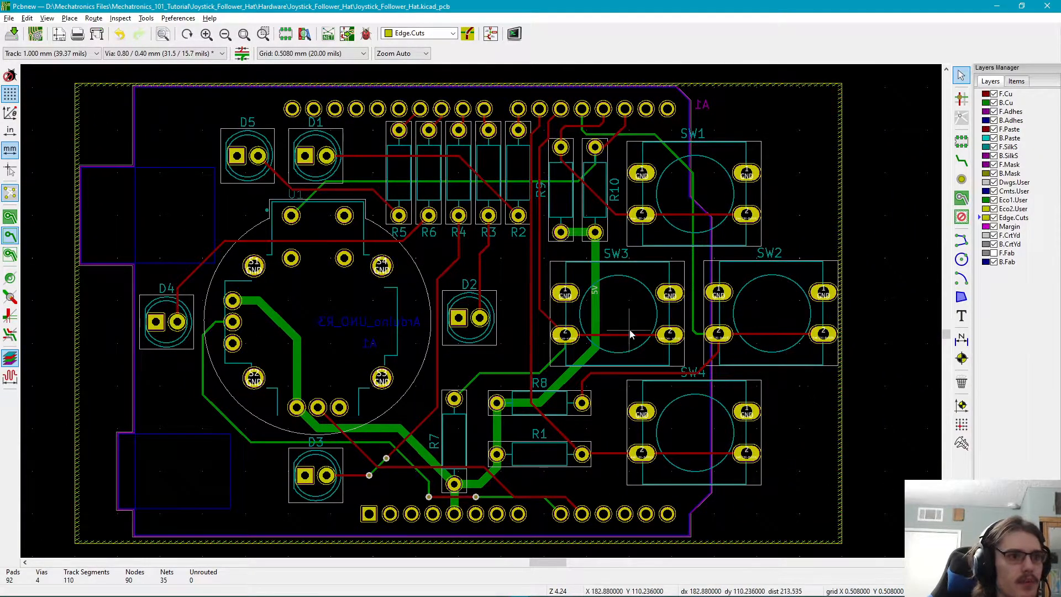
middle_drag(429, 173, 458, 173)
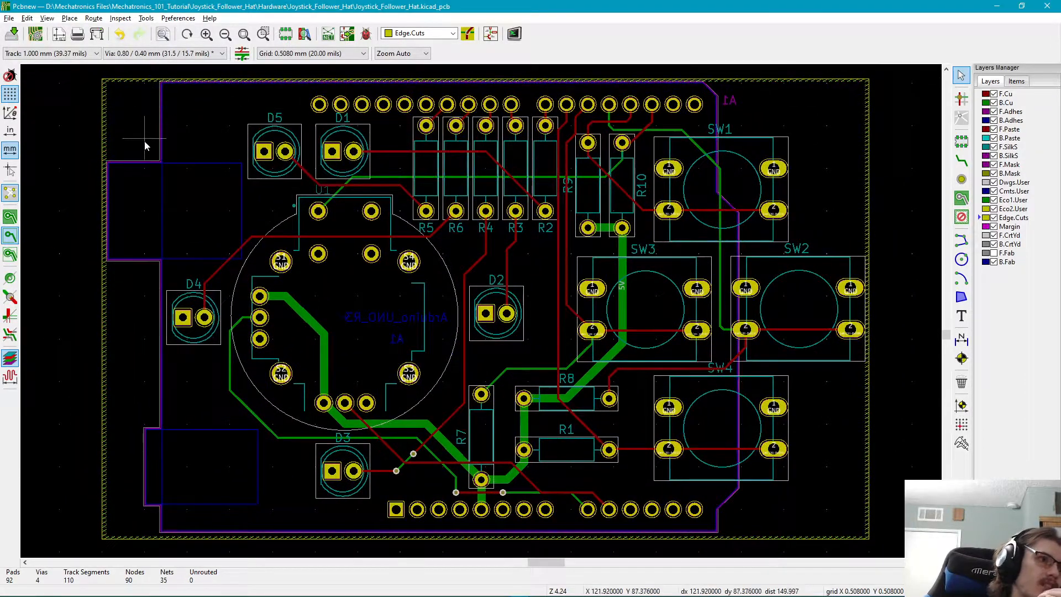
middle_drag(717, 366, 393, 218)
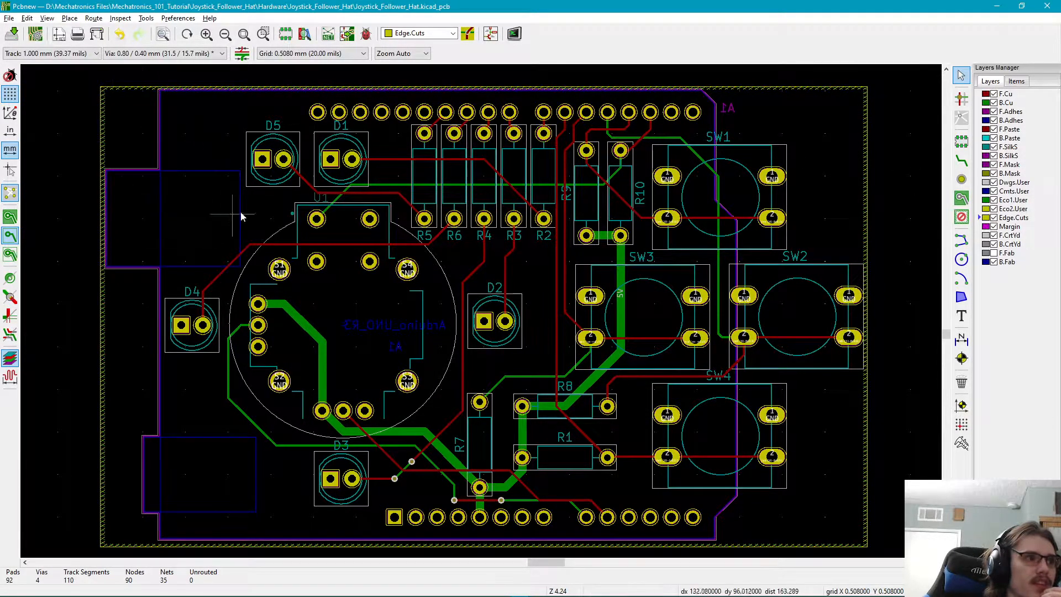
middle_drag(191, 215, 240, 162)
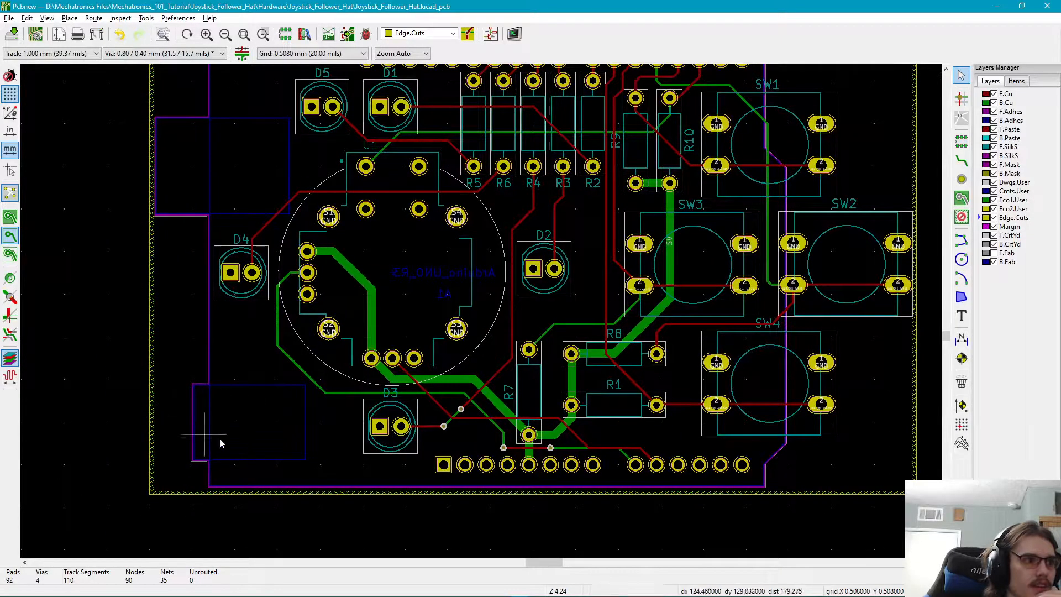
middle_drag(246, 426, 229, 479)
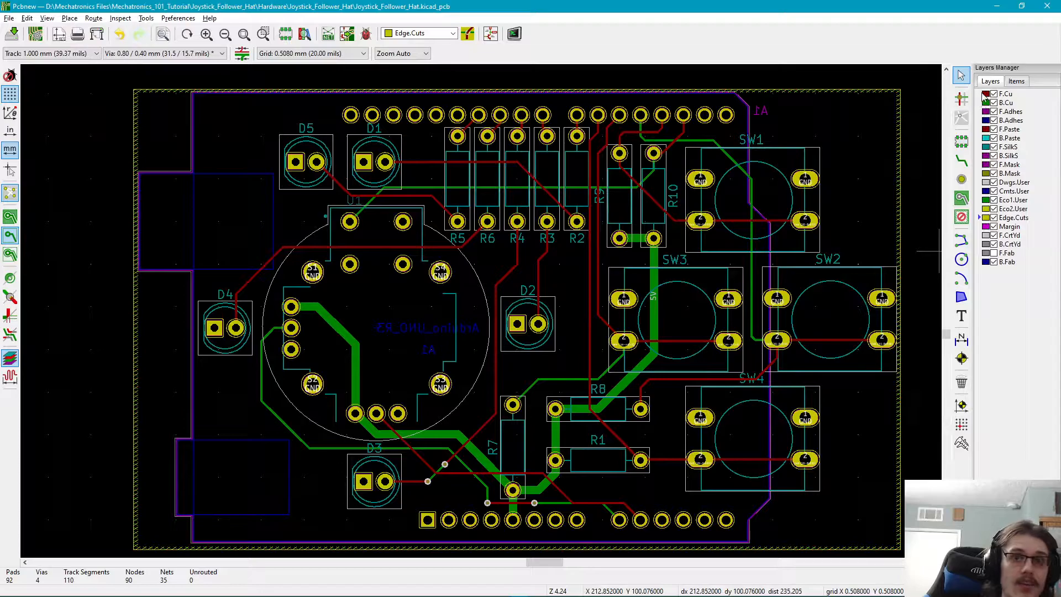
- Make F.SilkS the active layer
click(982, 148)
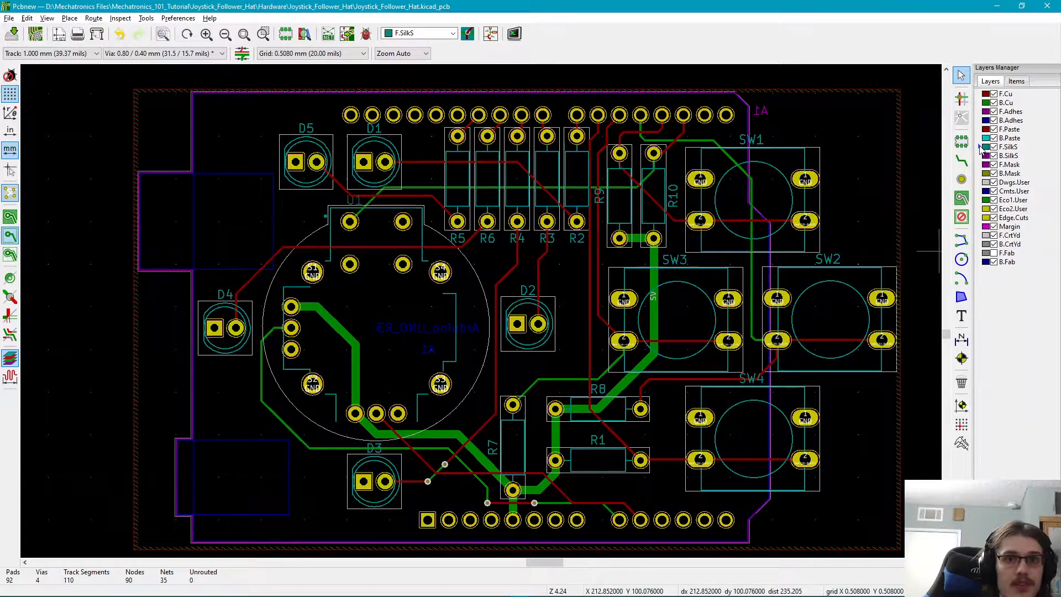
mouse_move(192, 205)
middle_down()
mouse_move(261, 173)
mouse_move(257, 193)
middle_up()
middle_drag(562, 329, 474, 320)
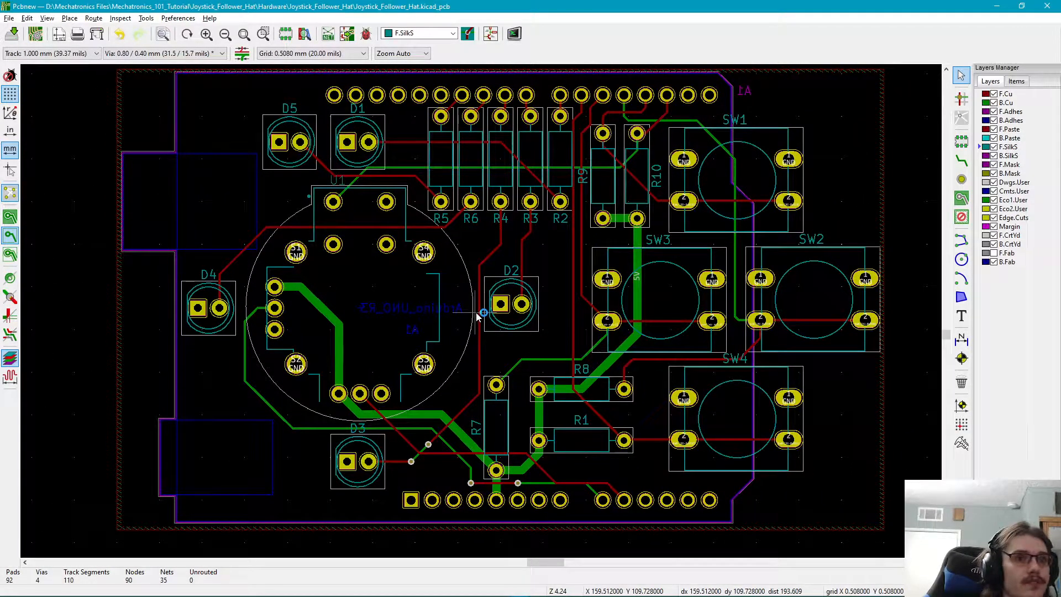
- Add a silkscreen text with 'SDSU Mechatronics' and two designer credit lines
click(960, 315)
middle_drag(133, 412, 195, 409)
click(200, 405)
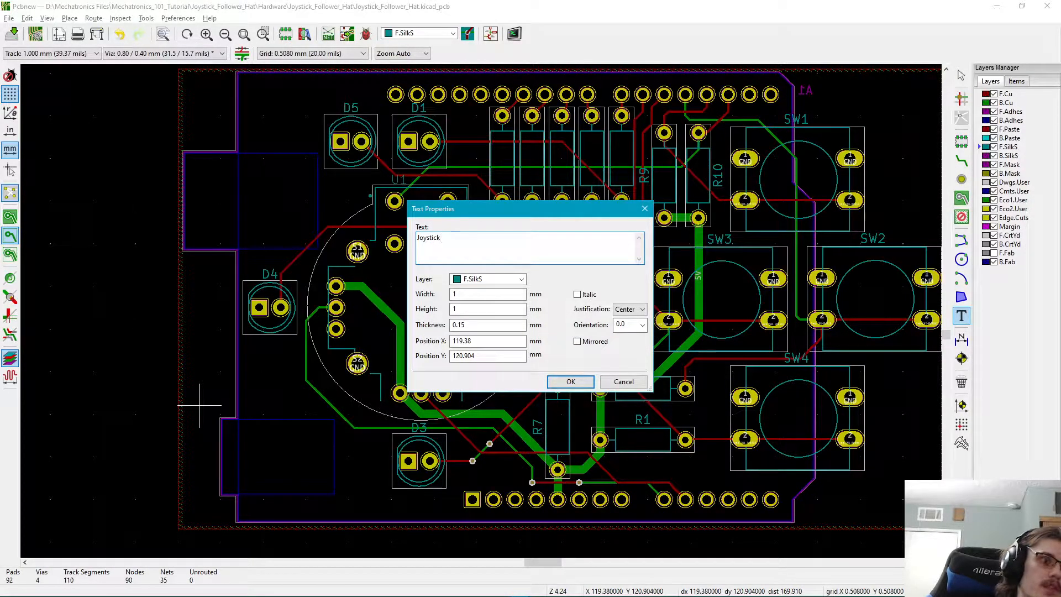
text(lower REV A)
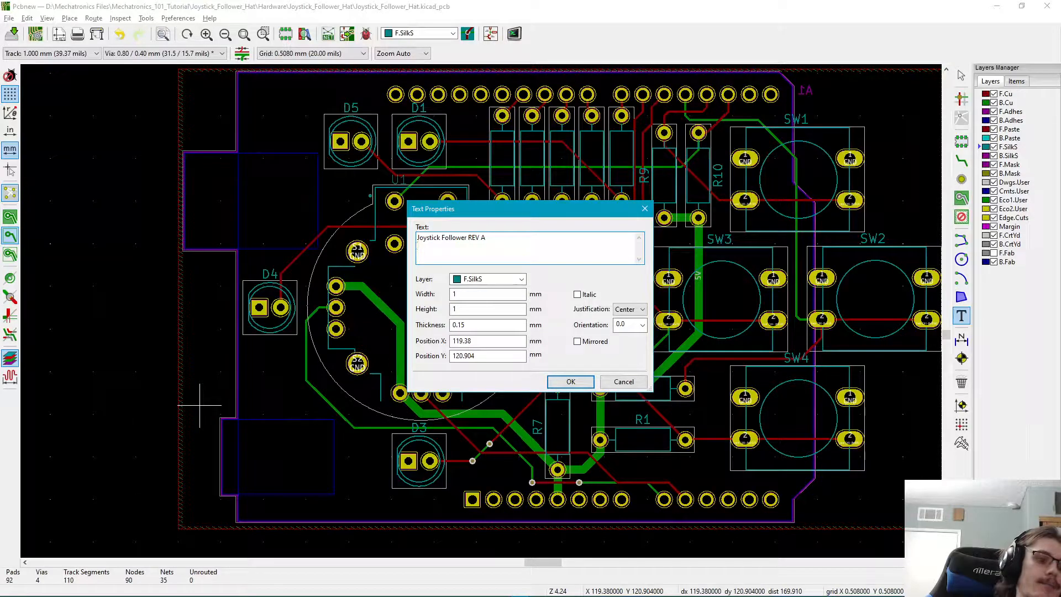
key(Return)
text(SDS)
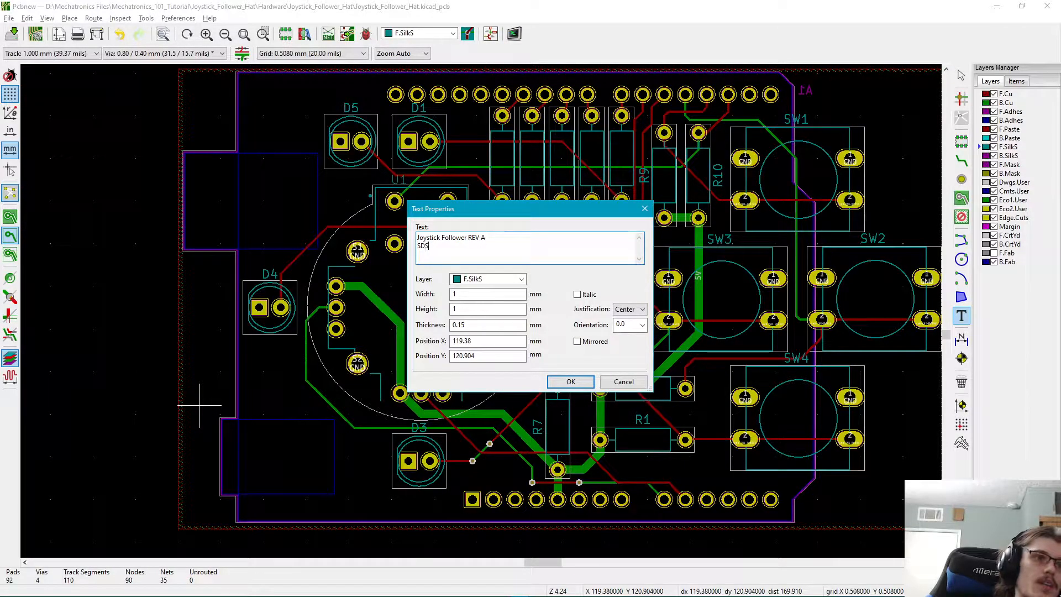
text(U Mechatronics)
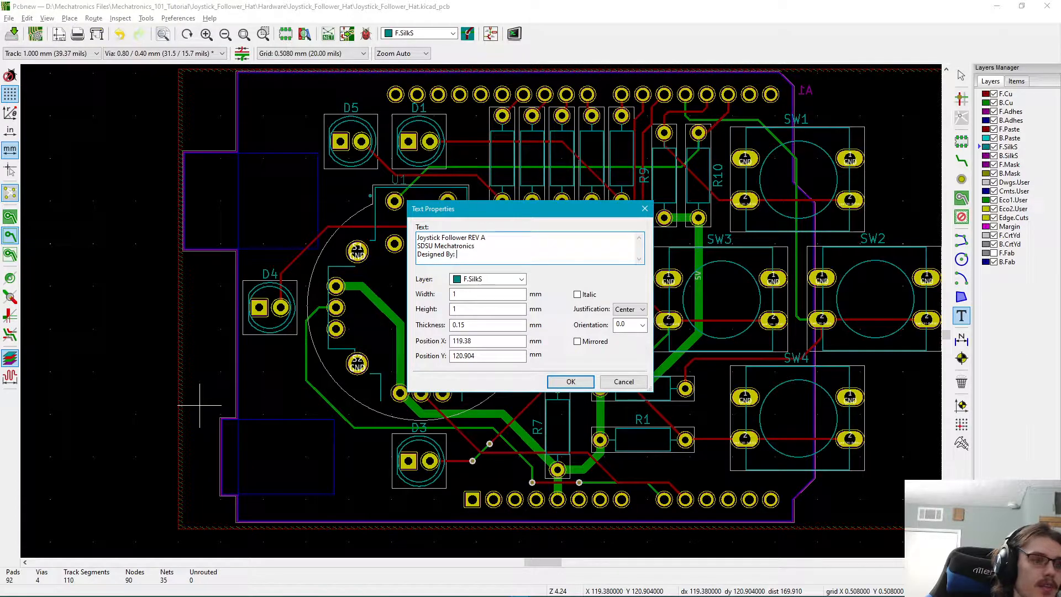
text(By: Tristan Richm)
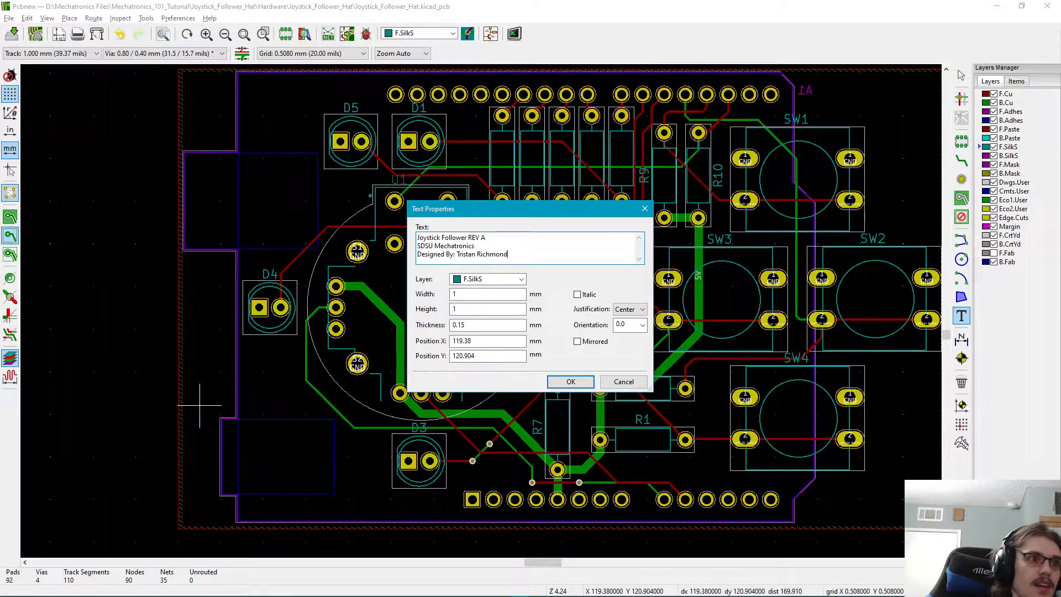
text(ond)
key(Return)
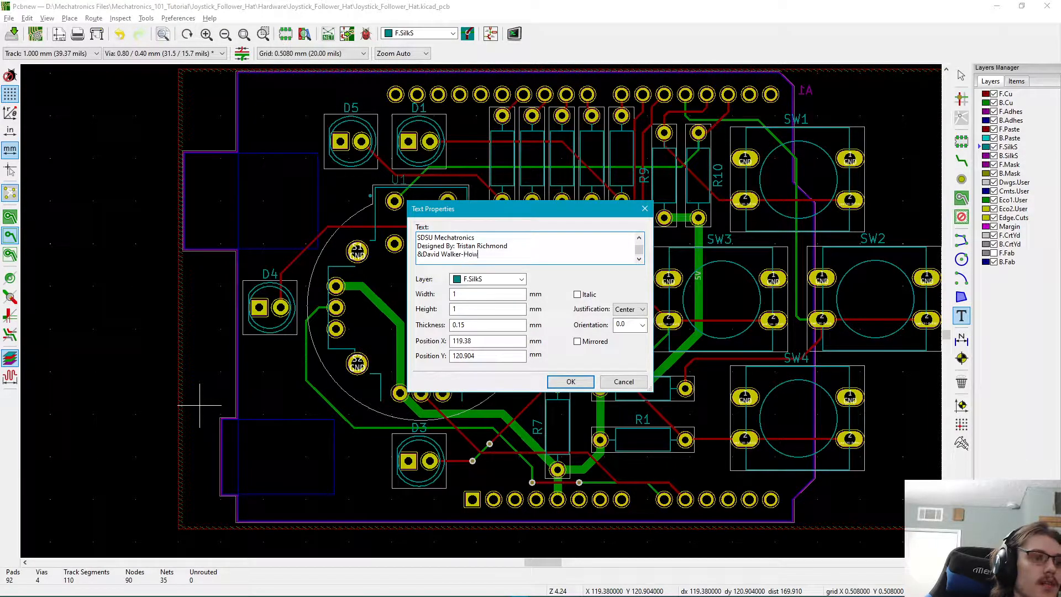
text(ll)
- Place the title and credits text block on the board near the lower left
click(571, 382)
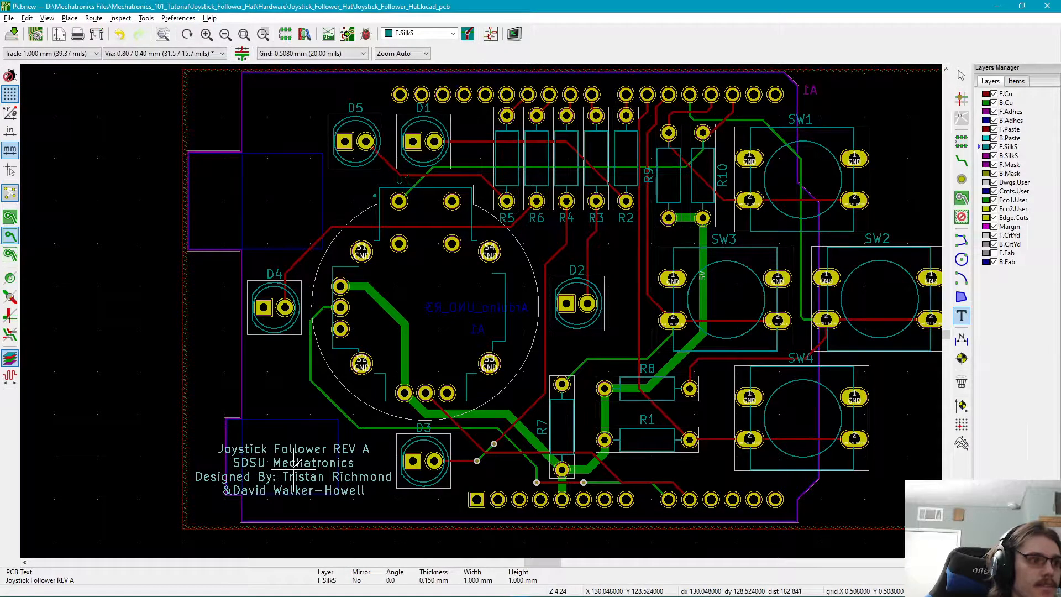
click(293, 455)
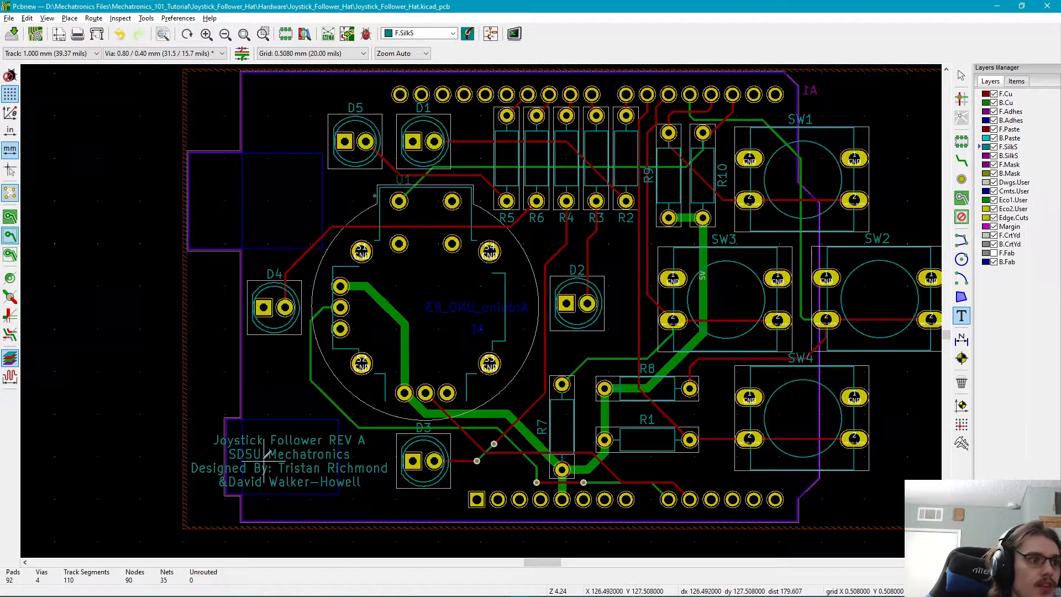
right_click(263, 461)
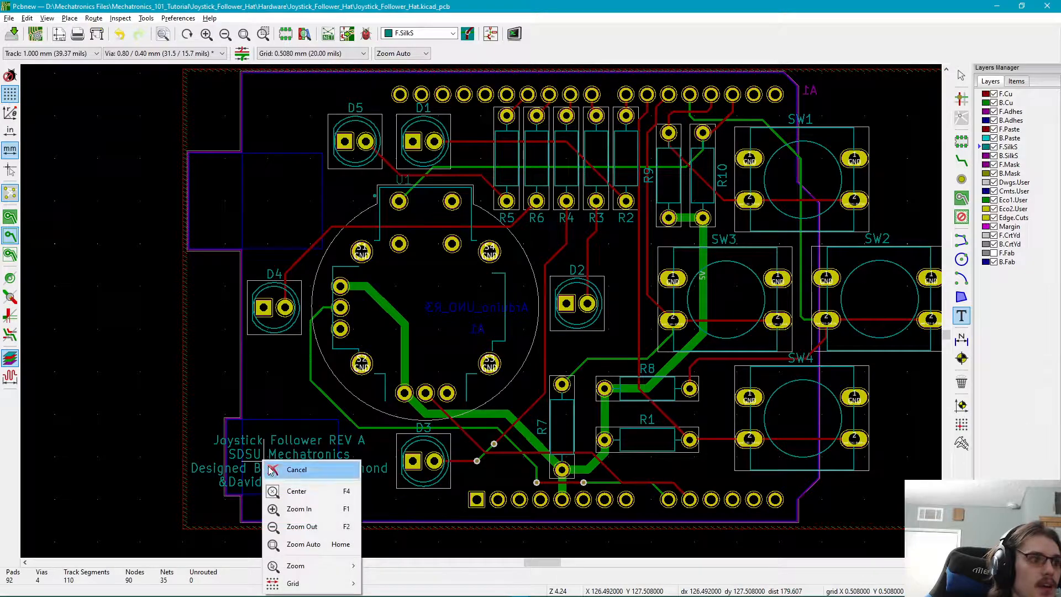
click(205, 466)
double_click(205, 467)
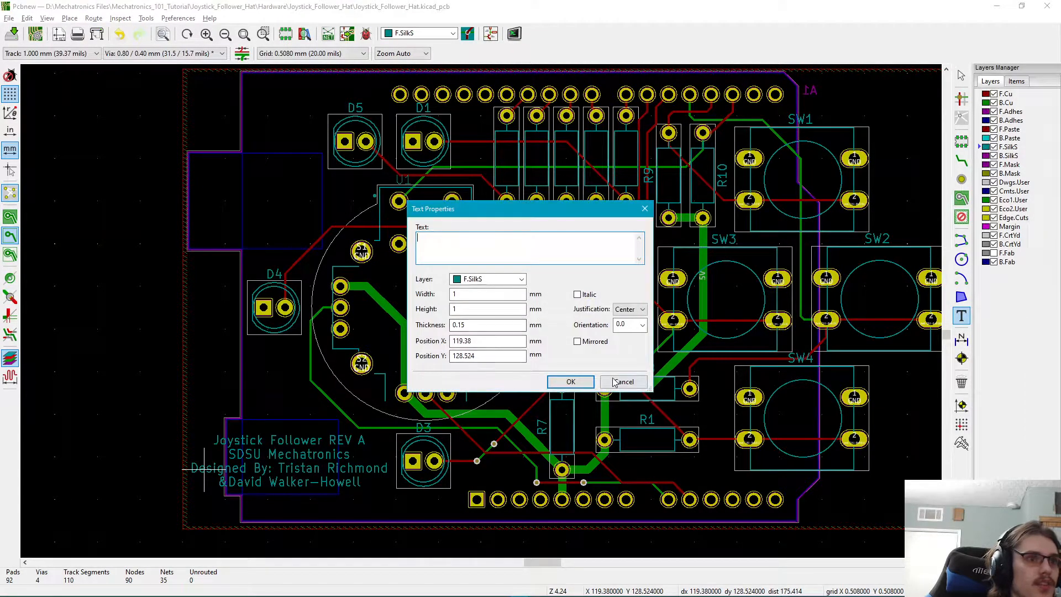
key(Escape)
key(Escape)
- Set the text block's justification to Left
right_click(219, 471)
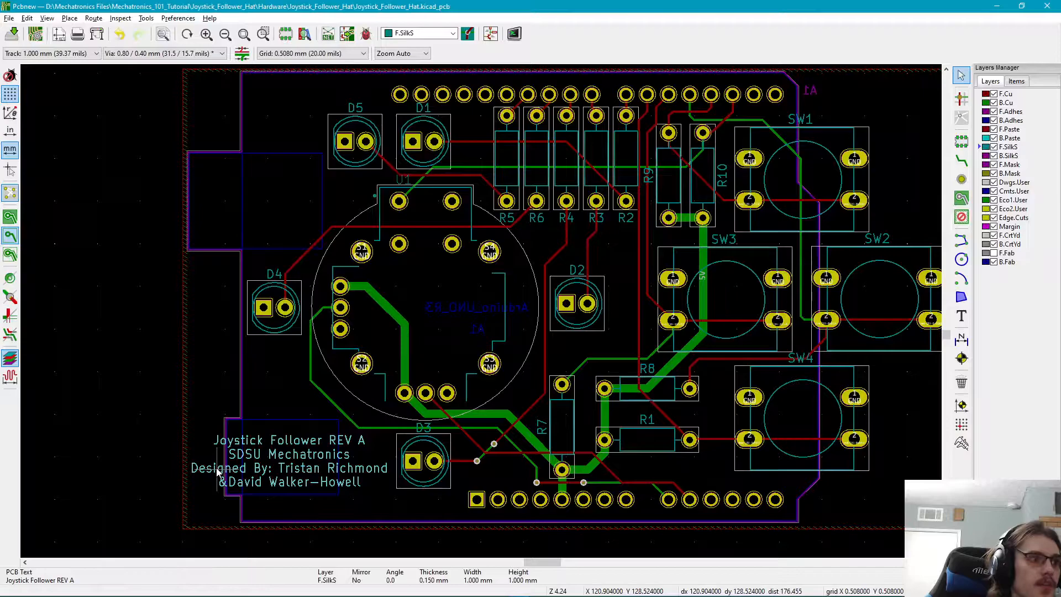
click(258, 215)
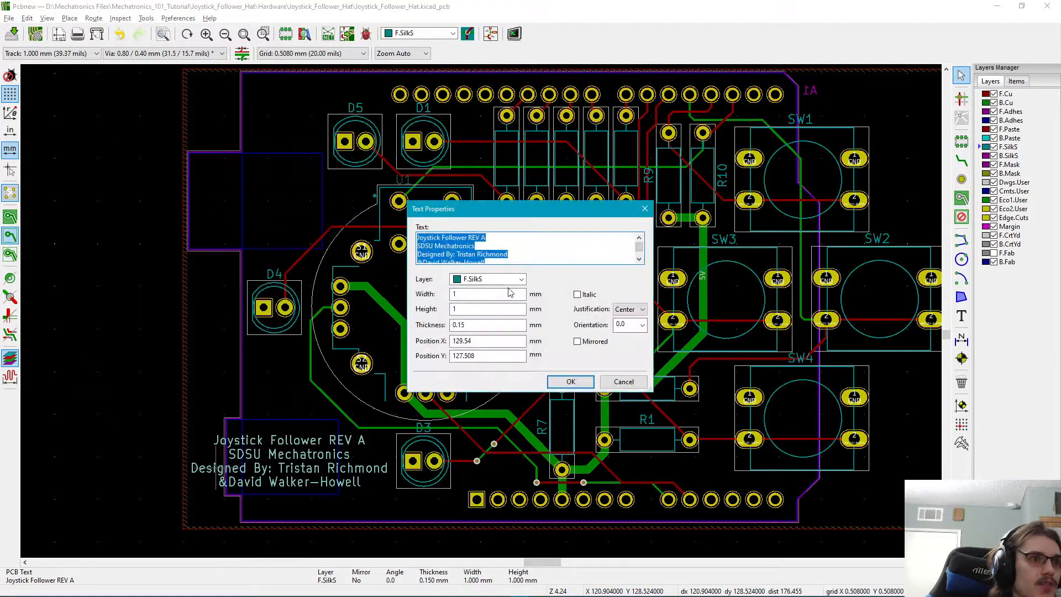
click(633, 310)
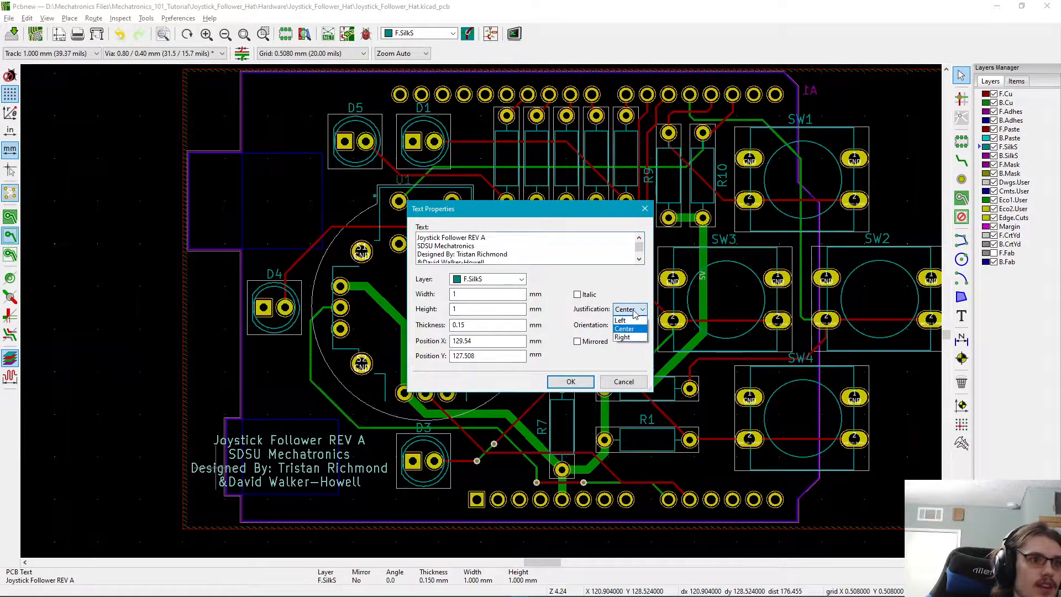
click(633, 321)
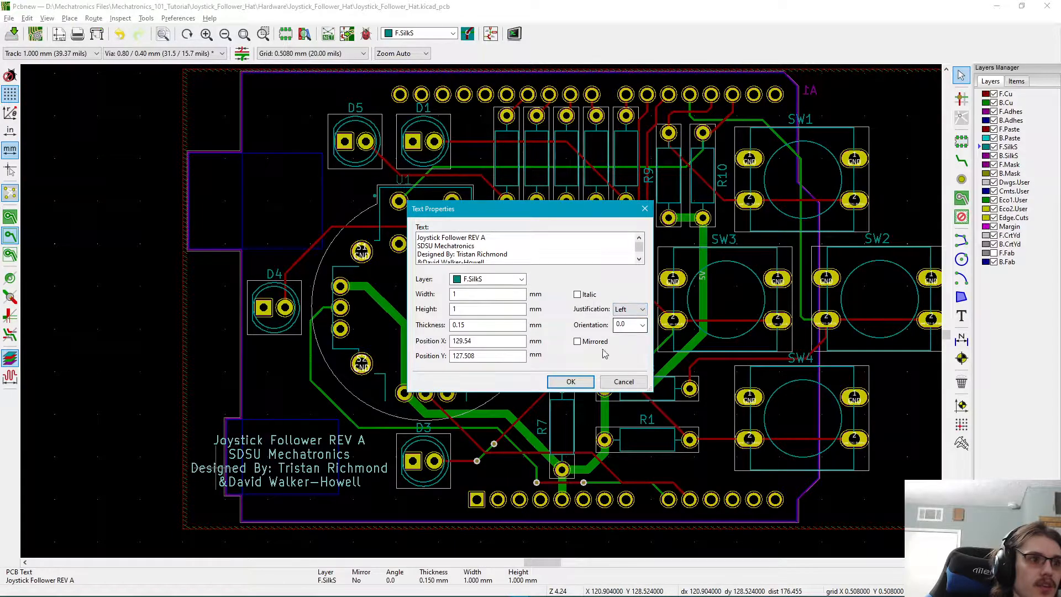
click(570, 382)
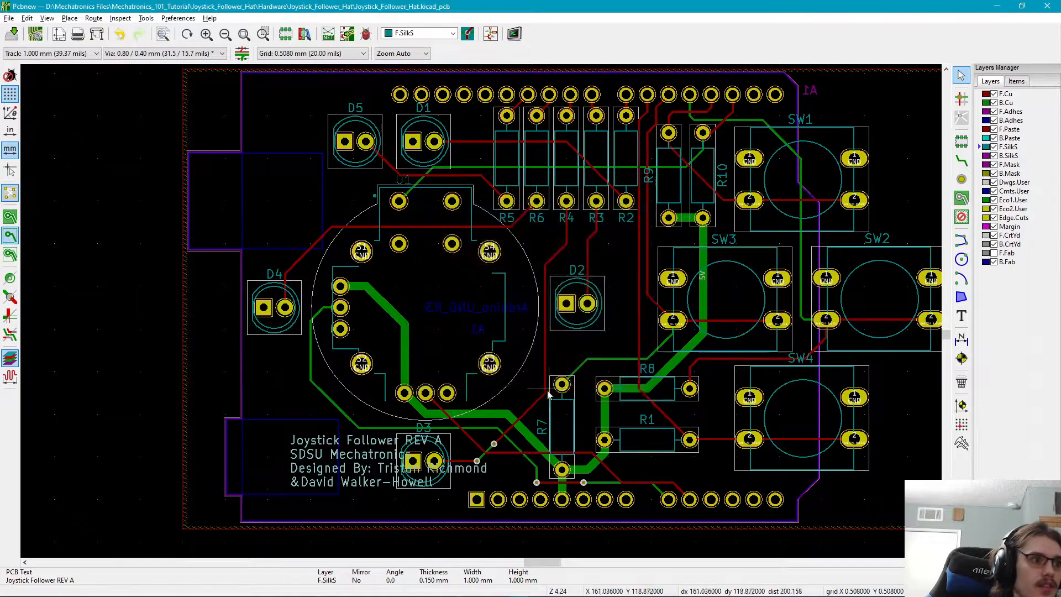
key(m)
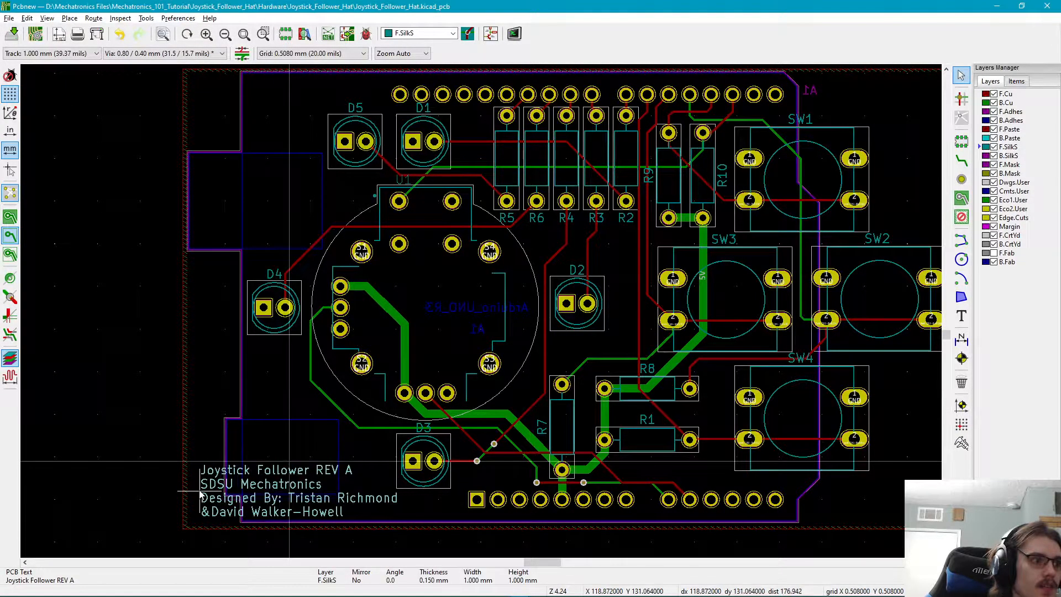
- Drop the text at the lower left and join the last credit line onto the previous one
click(200, 494)
right_click(219, 500)
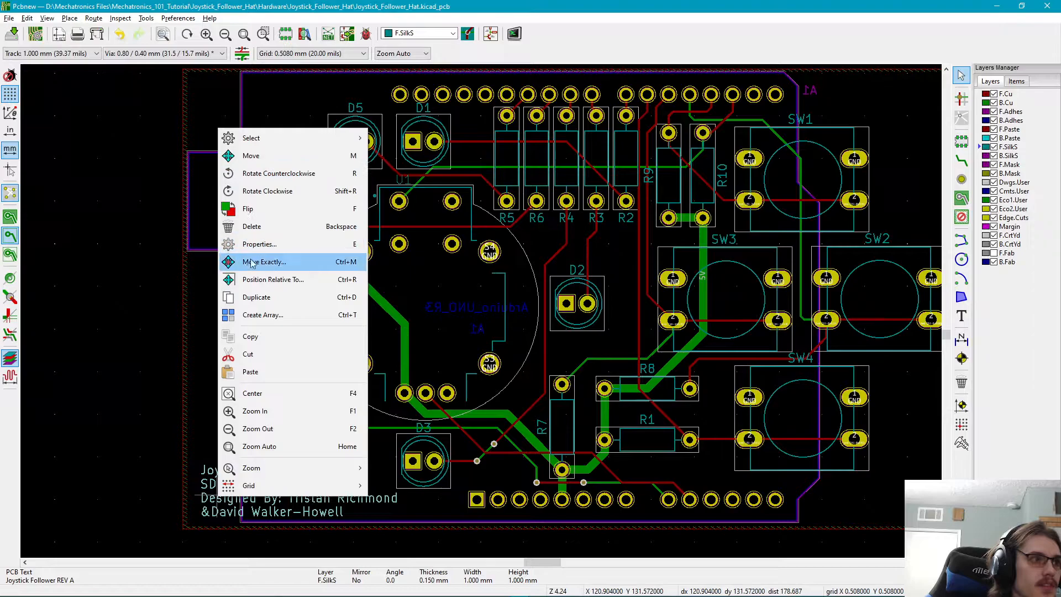
click(259, 244)
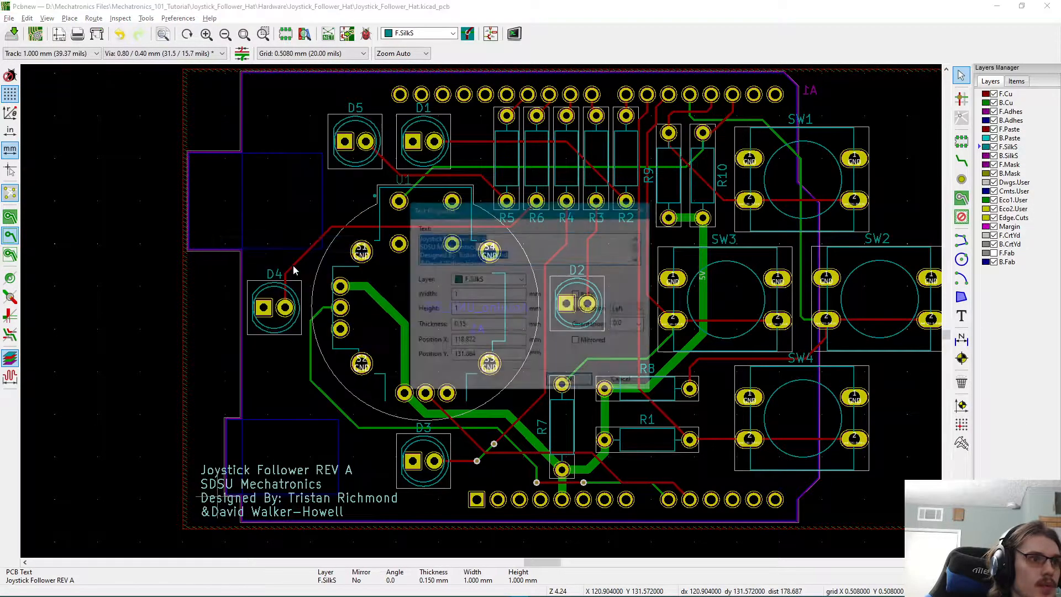
click(421, 260)
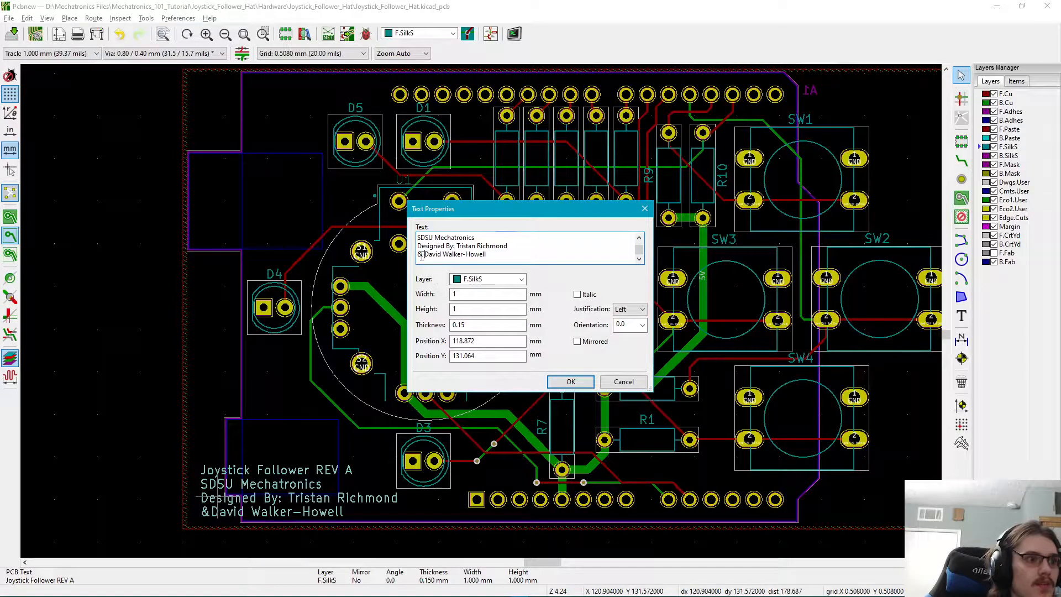
key(BackSpace)
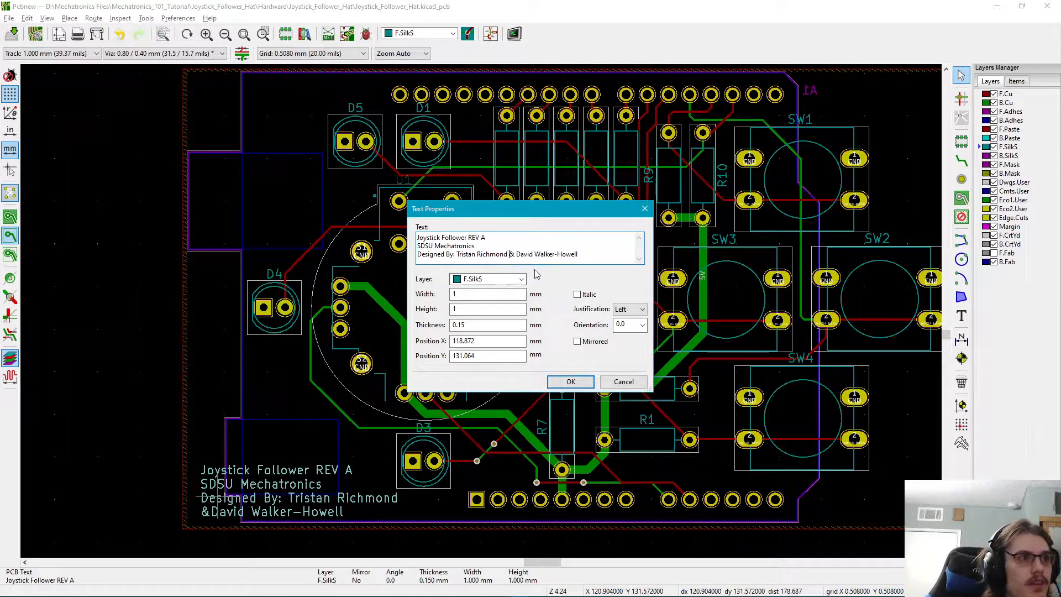
click(569, 383)
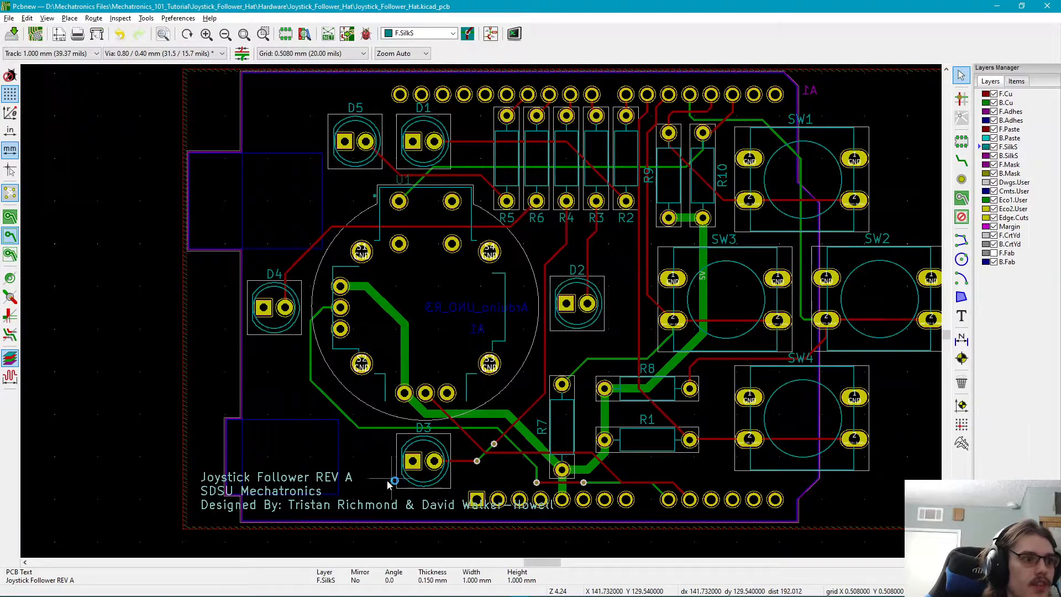
- Put the '&' credit back on its own line, restoring four lines
right_click(269, 497)
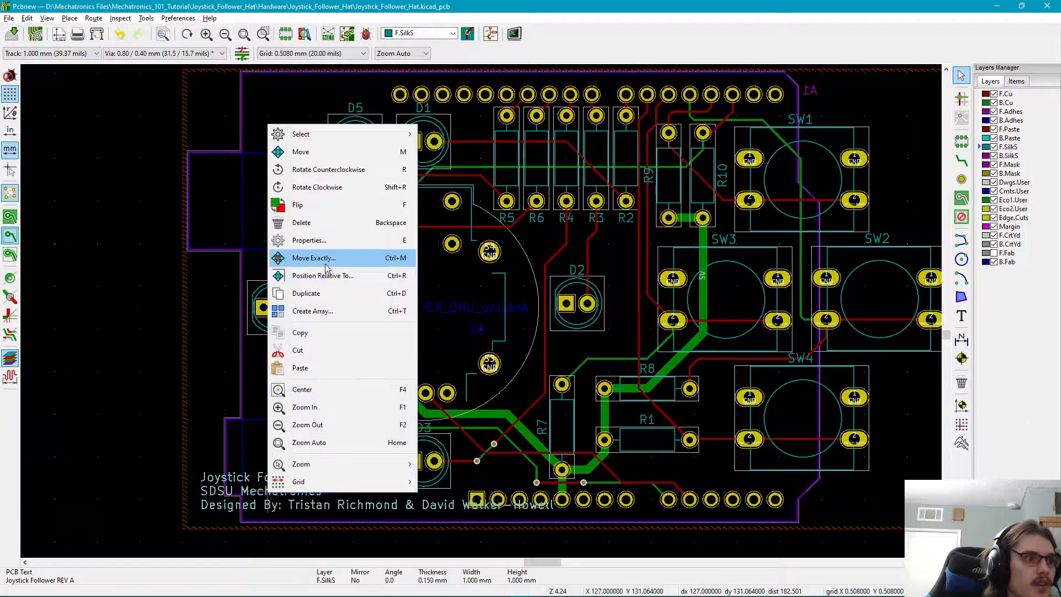
click(308, 238)
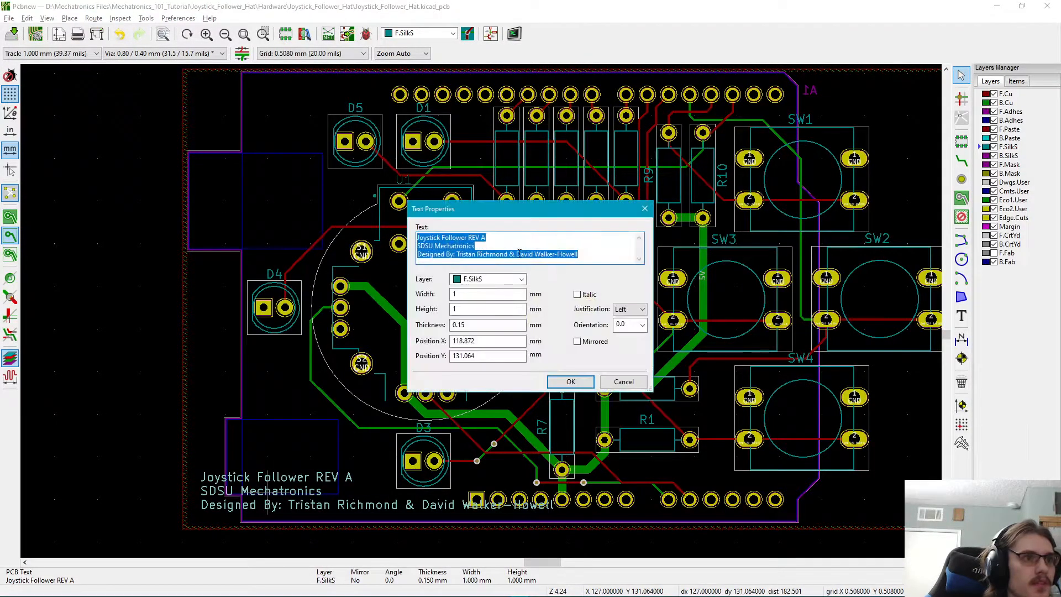
click(513, 254)
key(Return)
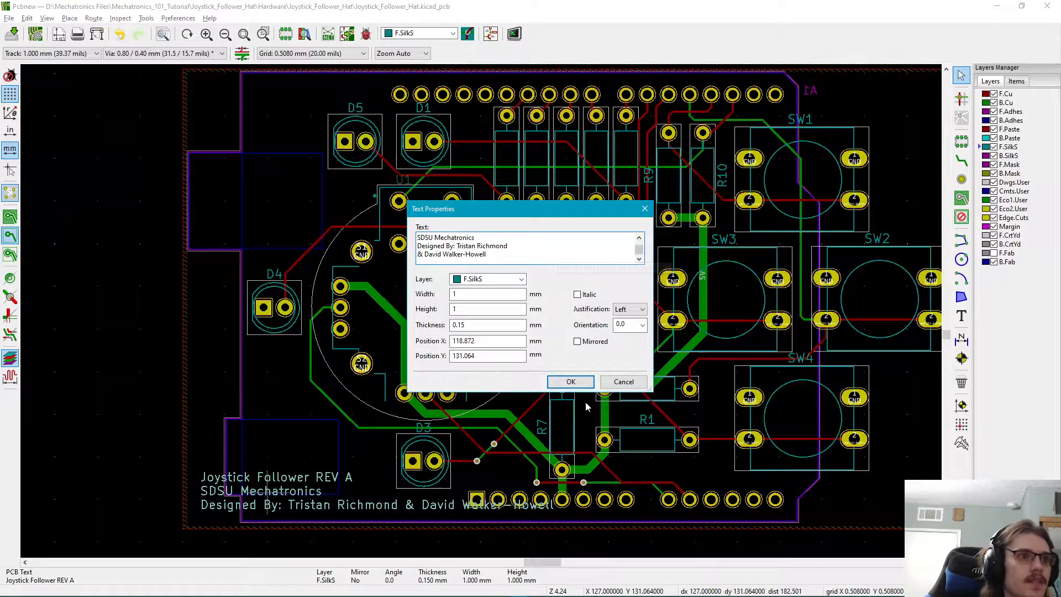
click(570, 382)
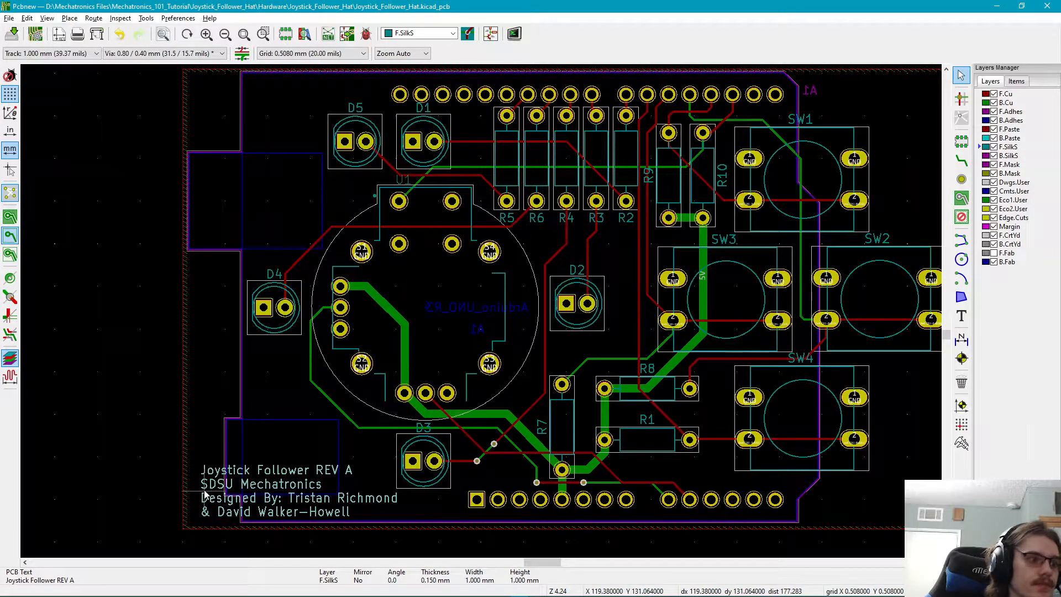
- Nudge the credits text block up one grid step
drag(207, 494, 200, 490)
middle_drag(135, 395, 99, 407)
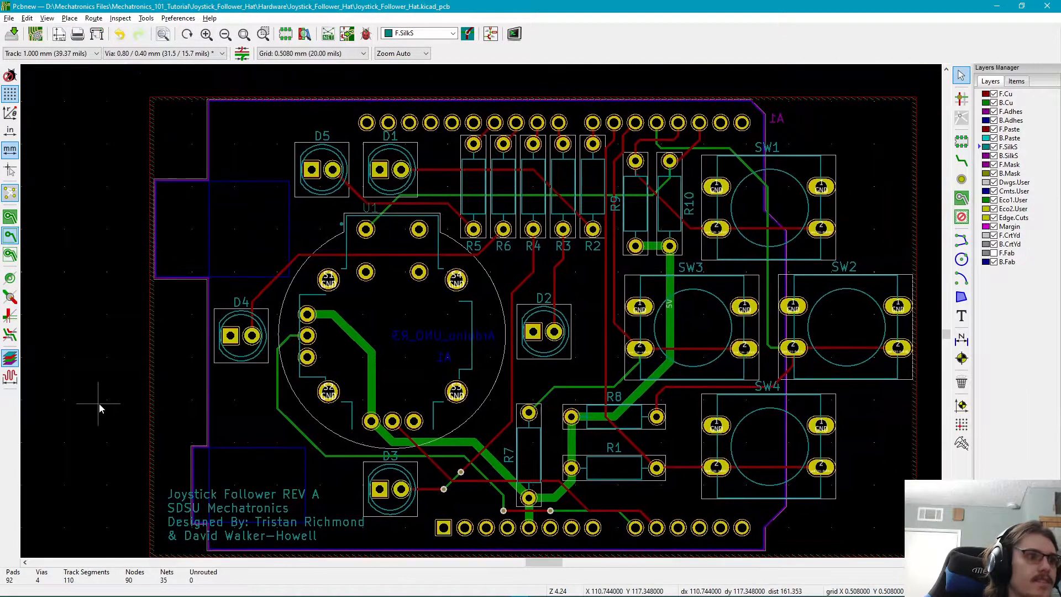
middle_drag(115, 347, 217, 335)
scroll(481, 312, down, 1)
- Save the board to Joystick_Follower_Hat.kicad_pcb
click(8, 18)
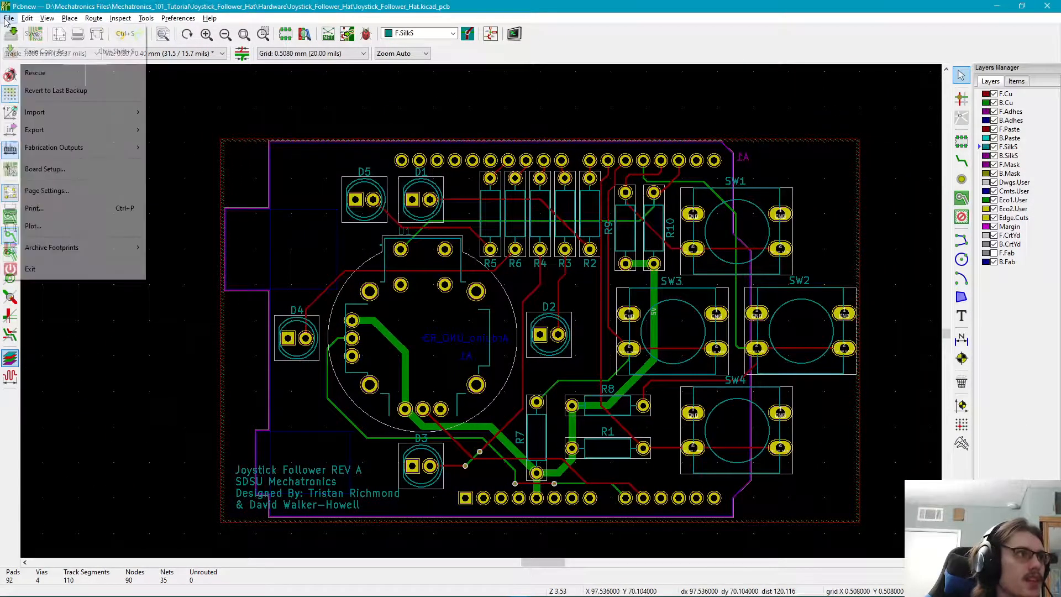
click(28, 35)
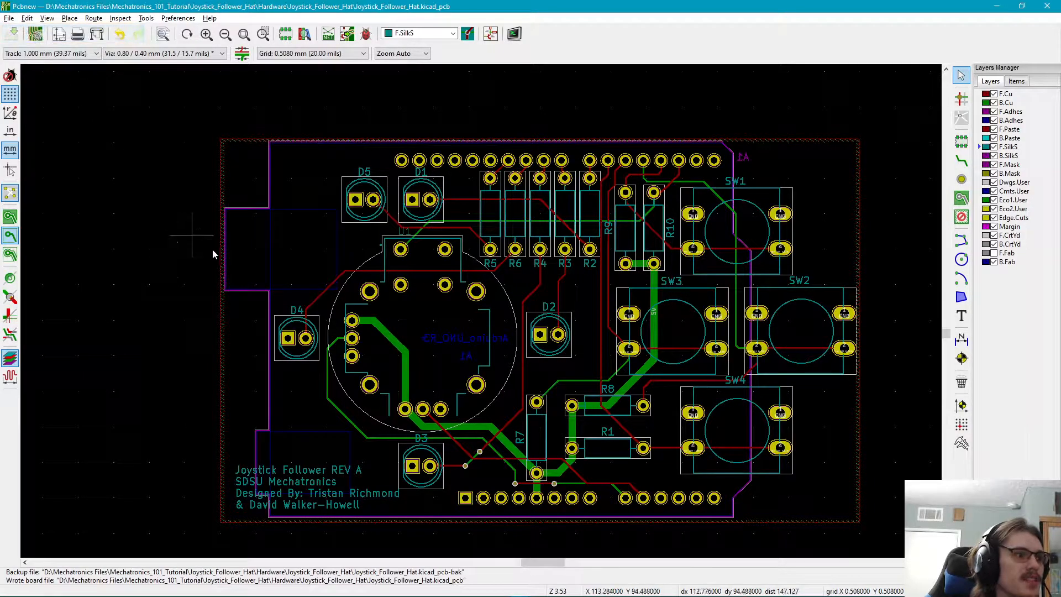
middle_drag(446, 265, 484, 268)
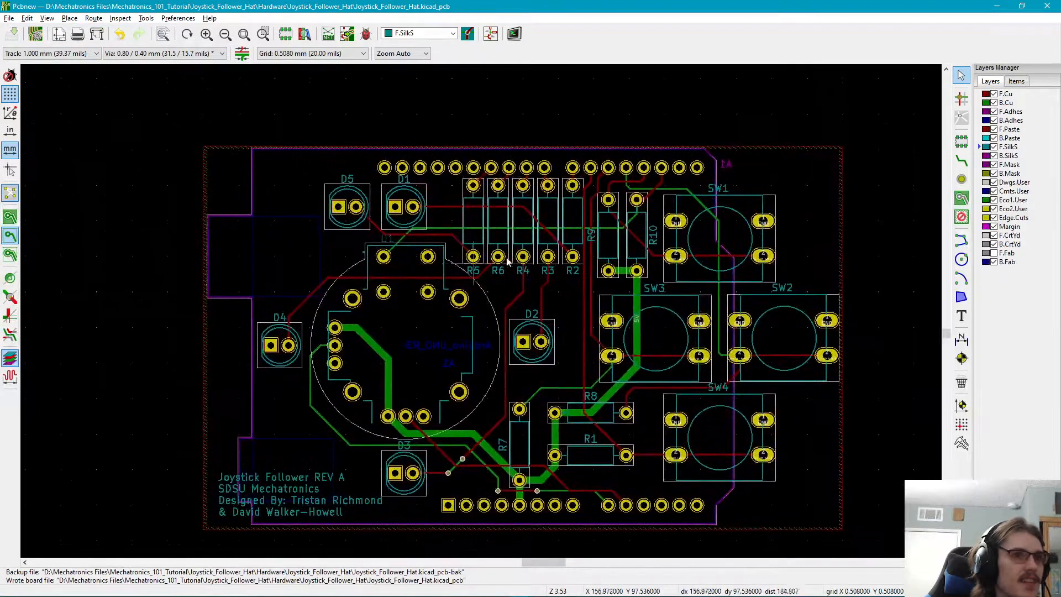
middle_drag(392, 302, 444, 265)
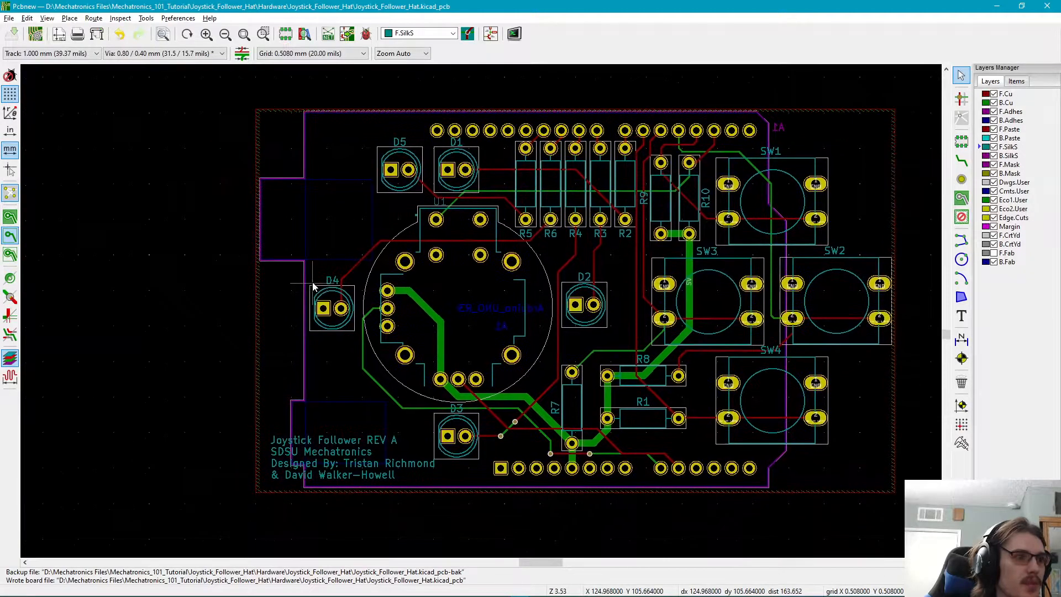
middle_drag(313, 286, 243, 303)
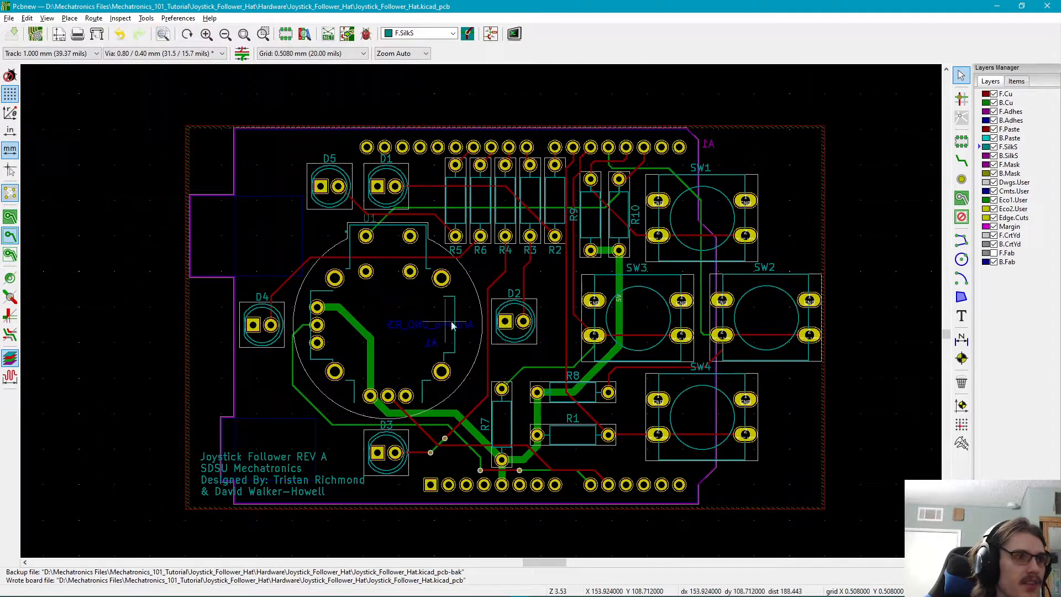
middle_drag(437, 335, 468, 333)
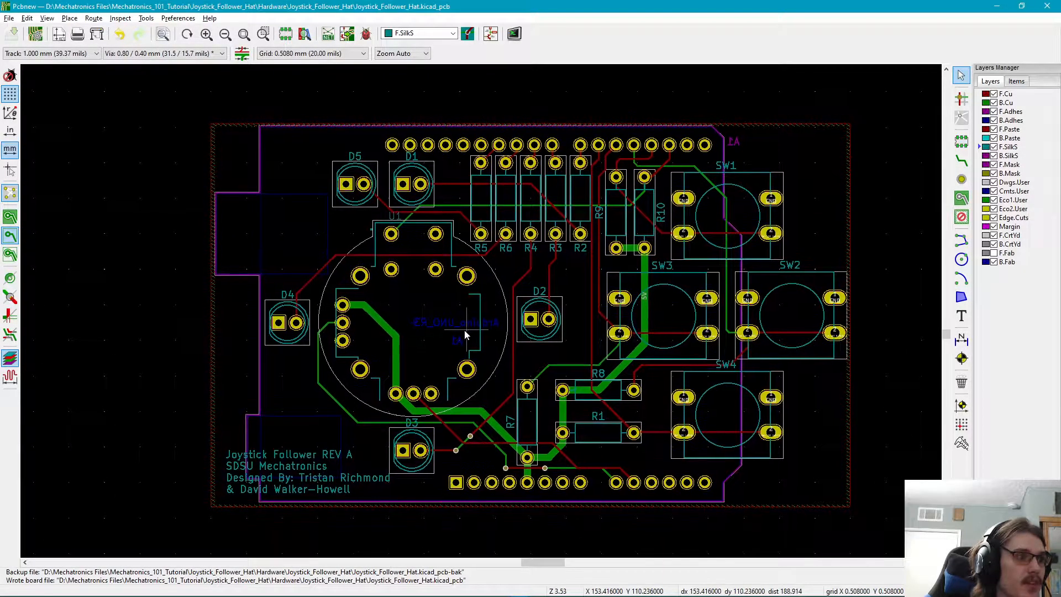
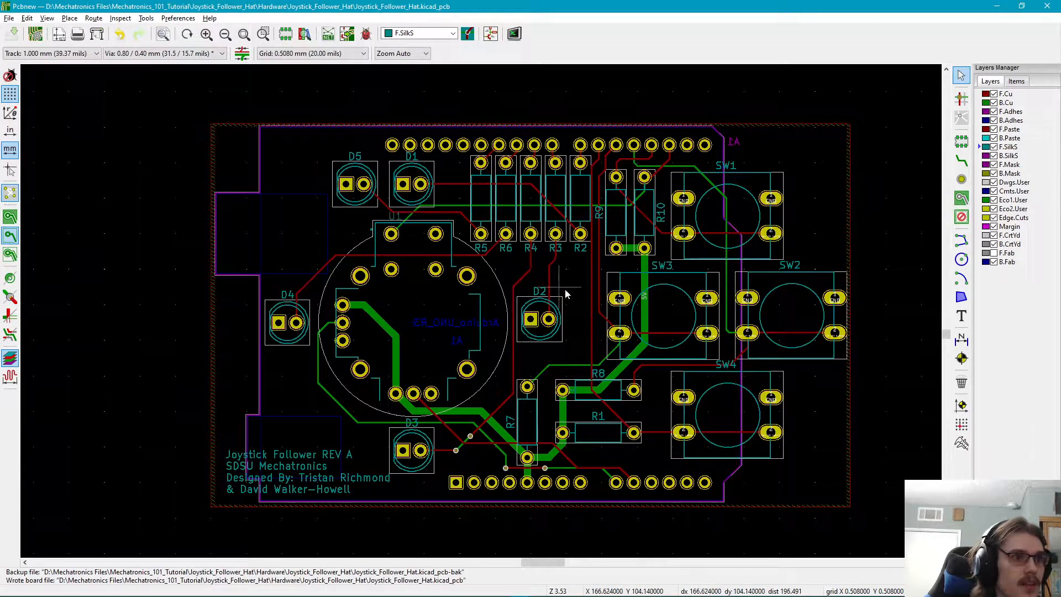
- Open the design rules check on the routed Joystick Follower board
click(366, 35)
- Run DRC, confirm 0 problems and 0 unconnected items, then close the dialog
drag(497, 153, 537, 119)
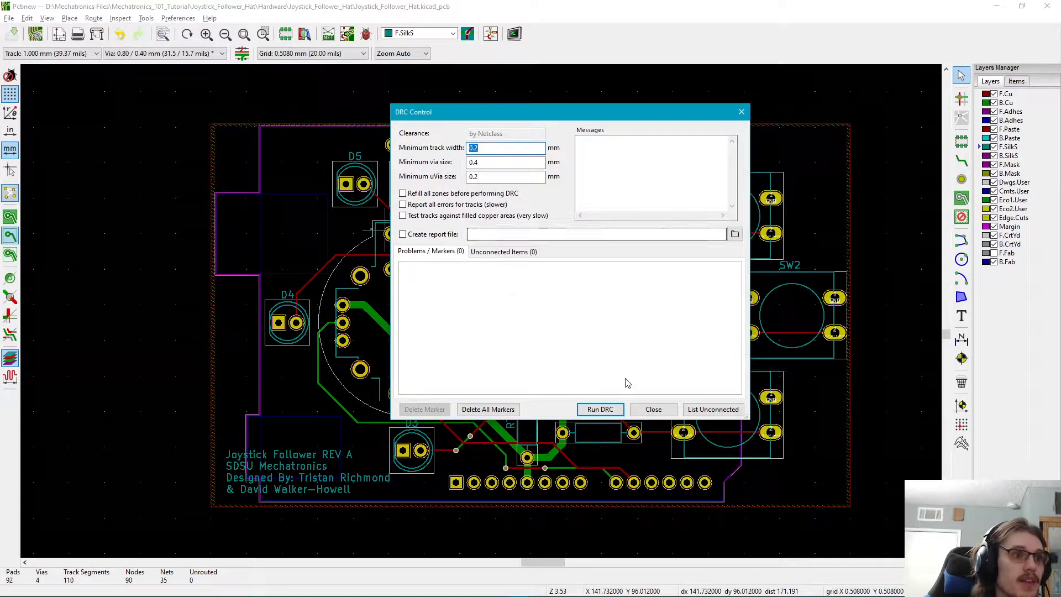
click(602, 410)
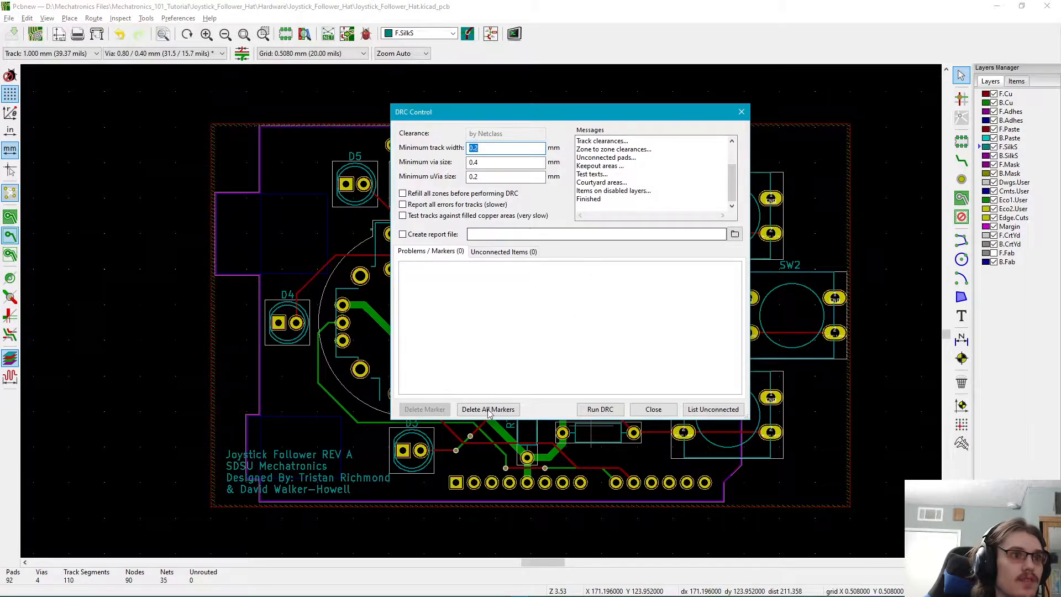
click(660, 411)
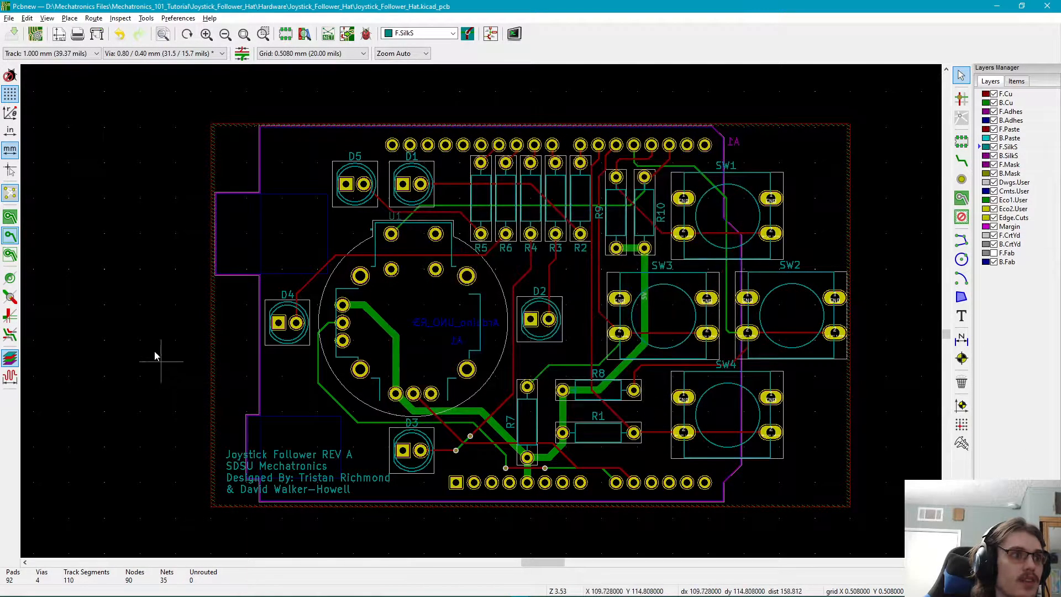
- Shift the board view slightly left and open the View menu
middle_drag(798, 384, 754, 380)
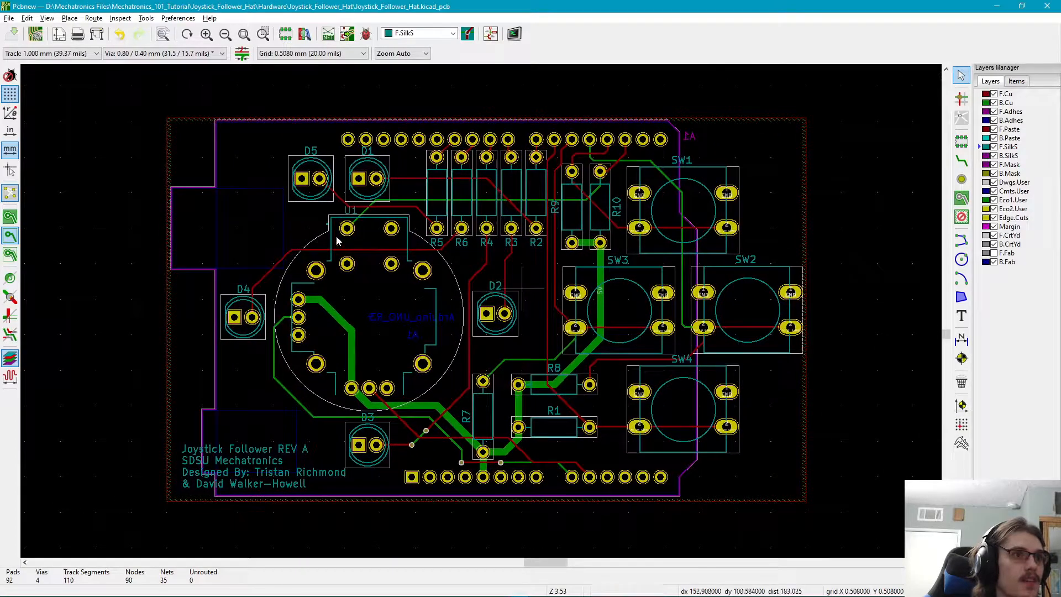
click(7, 18)
mouse_move(49, 17)
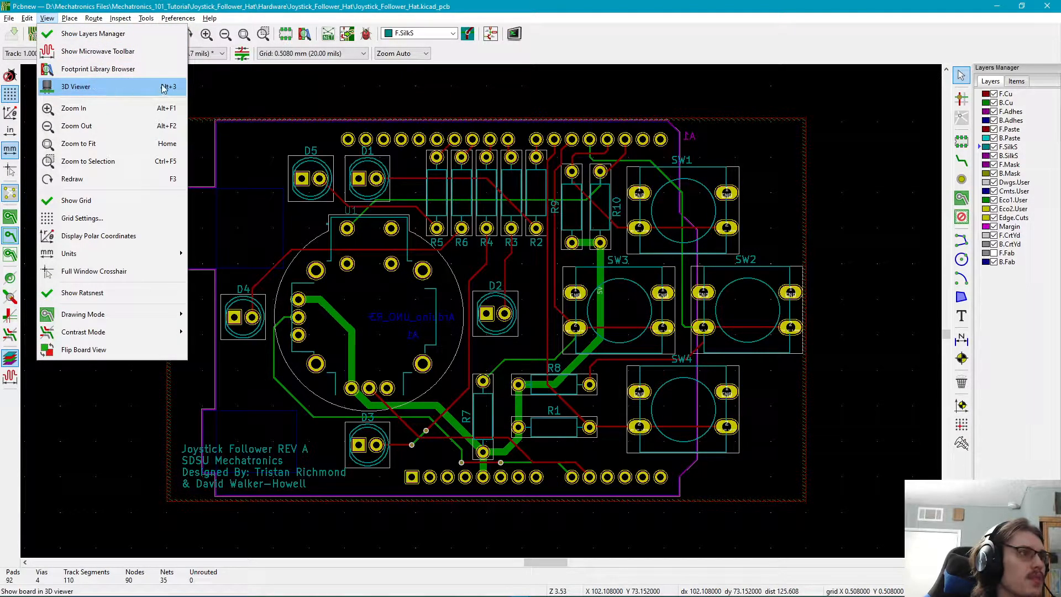
- Open the 3D Viewer and orbit the populated board to inspect its component side
click(142, 88)
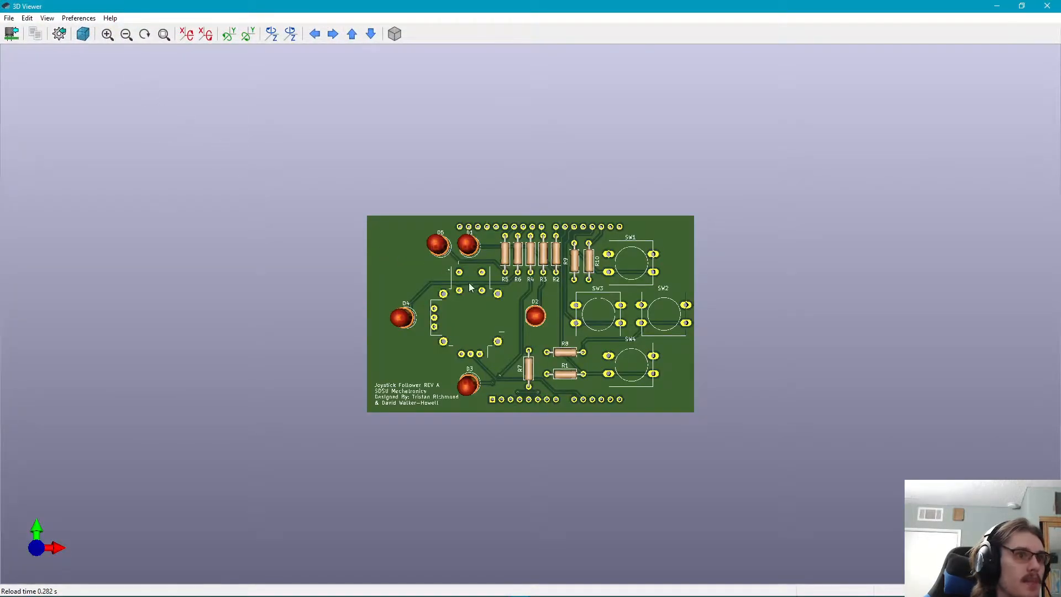
scroll(485, 297, up, 3)
drag(637, 316, 586, 251)
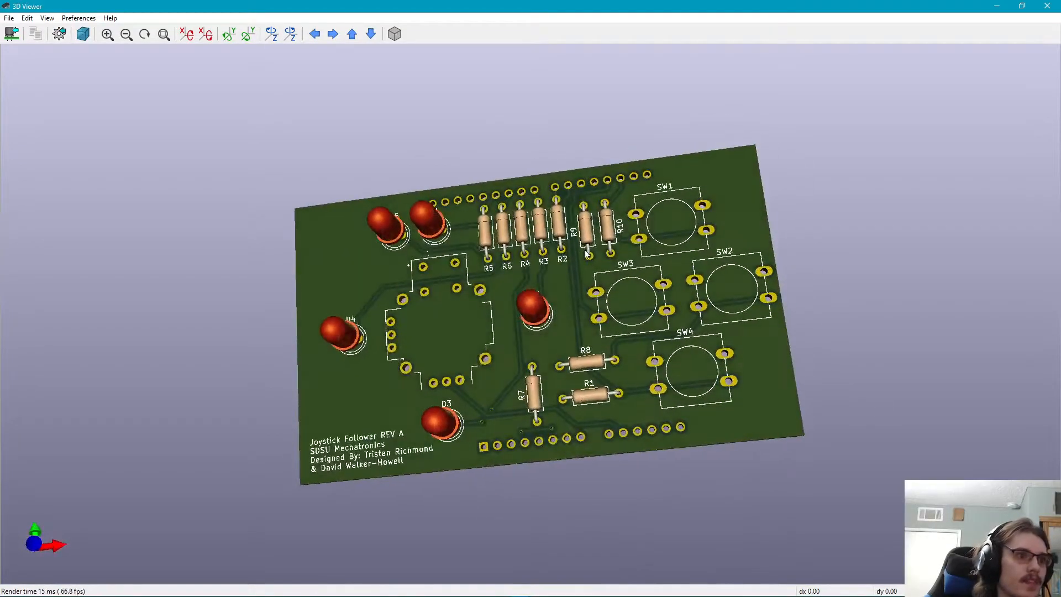
drag(372, 411, 489, 385)
drag(349, 349, 311, 338)
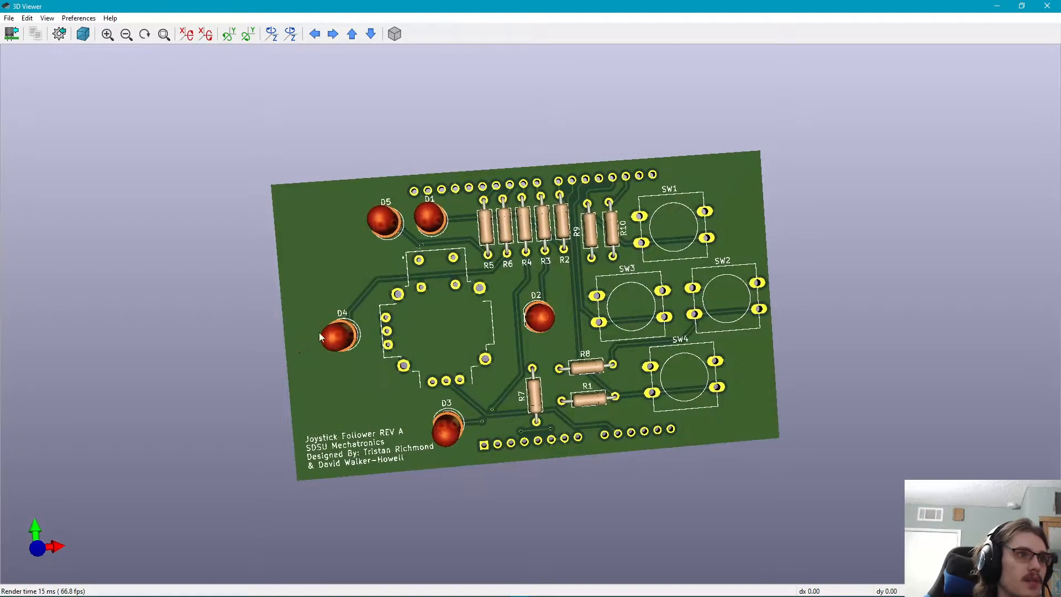
drag(399, 261, 330, 341)
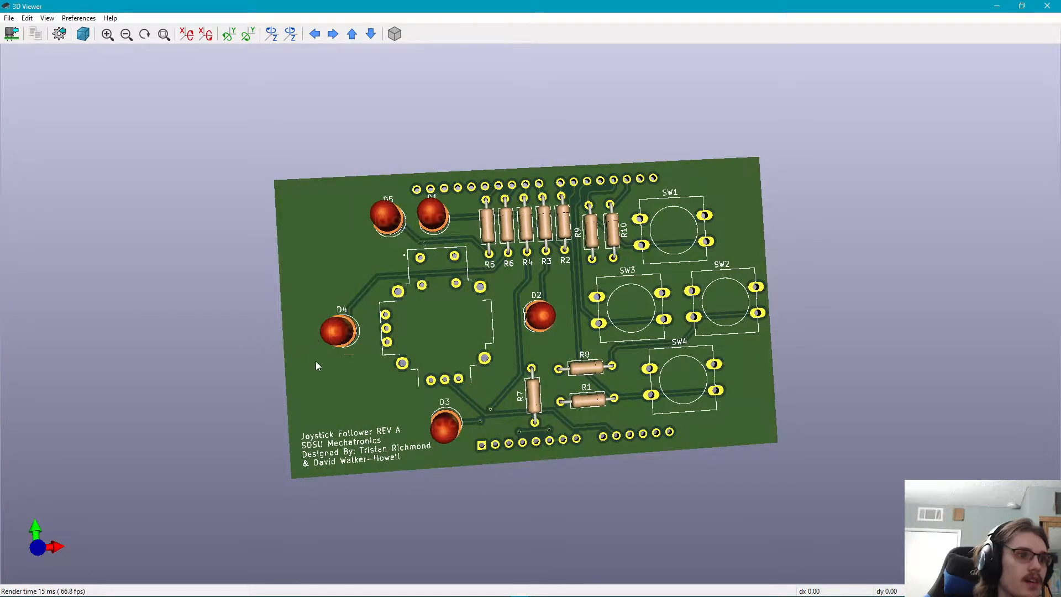
drag(424, 305, 512, 301)
drag(456, 222, 349, 327)
- Turn the 3D board to view its underside and edge-on, then close the viewer
drag(724, 257, 774, 317)
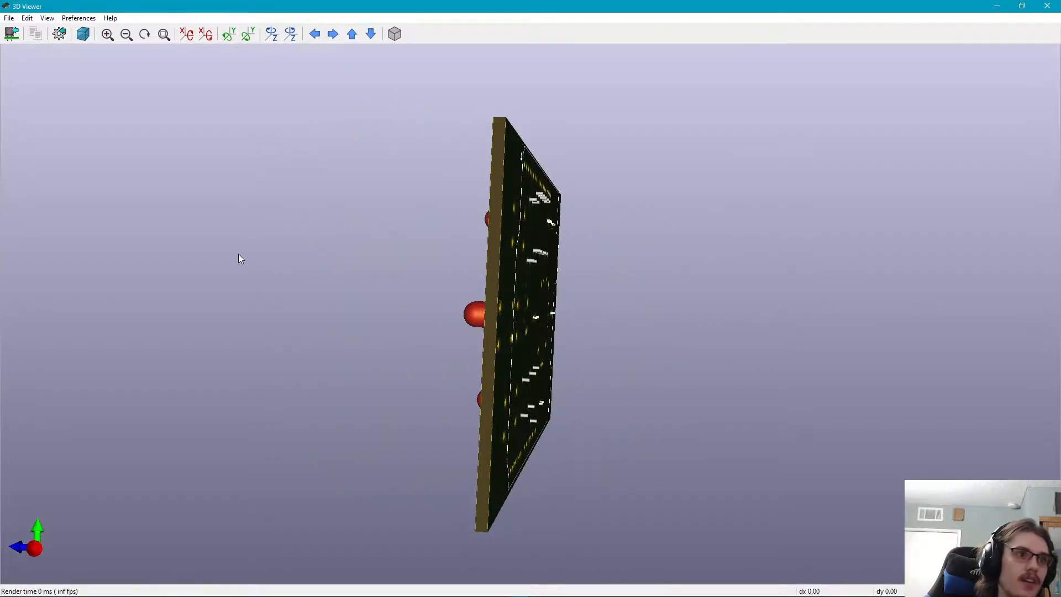
drag(238, 255, 255, 246)
drag(405, 251, 346, 256)
drag(755, 290, 244, 371)
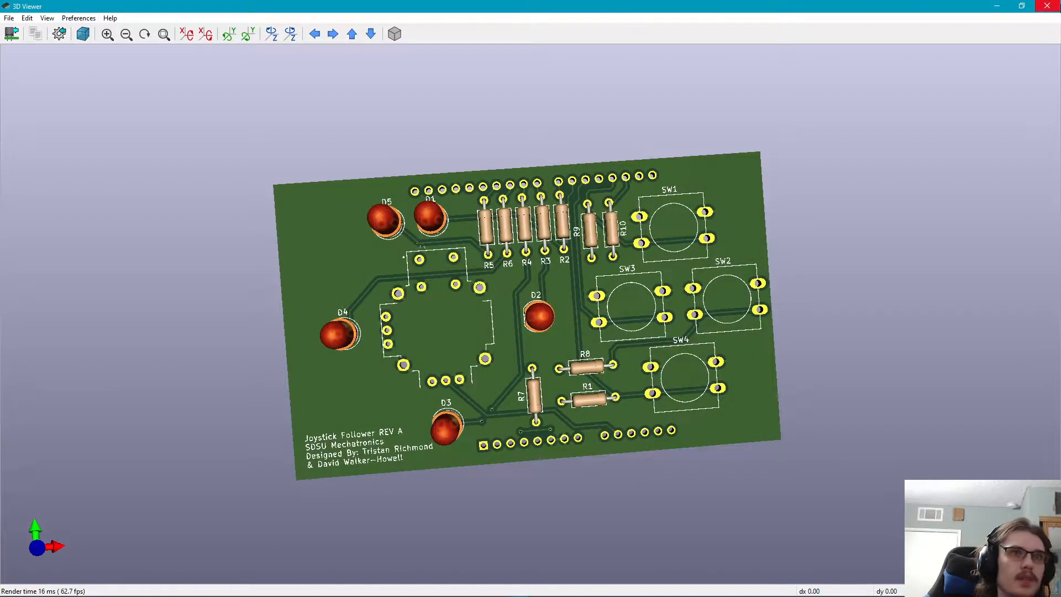
click(1047, 6)
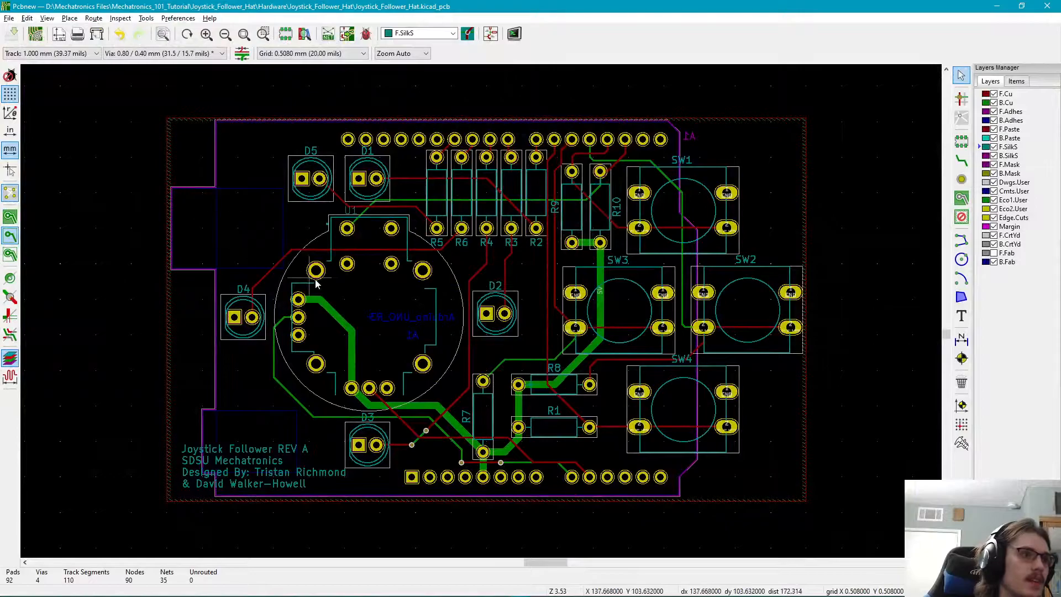
- Move footprint D2 slightly right so its pad 2 sits under R3
scroll(315, 283, up, 3)
scroll(485, 310, down, 2)
scroll(632, 321, up, 3)
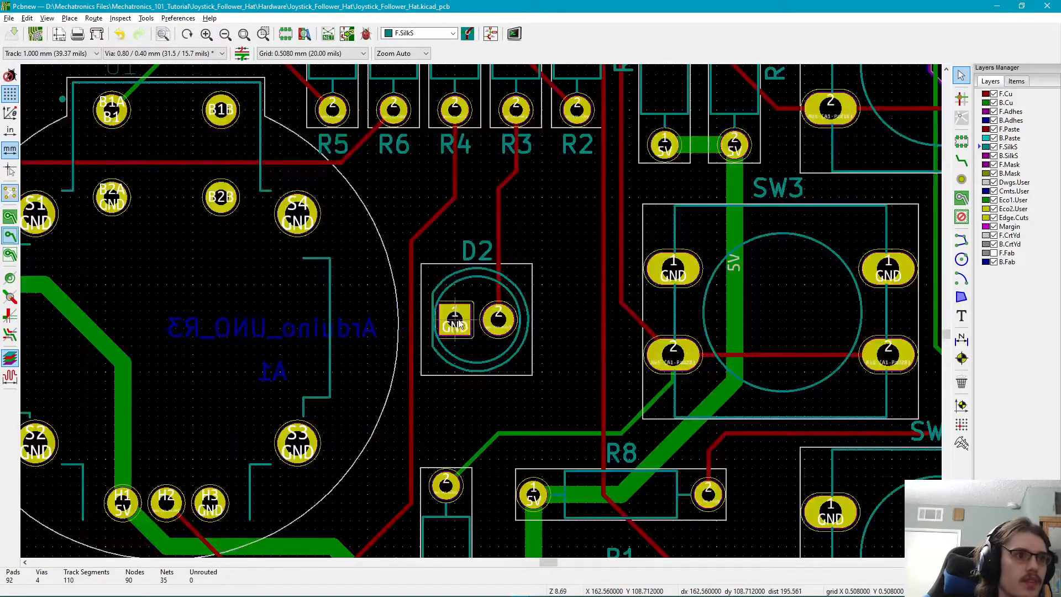
click(458, 323)
key(m)
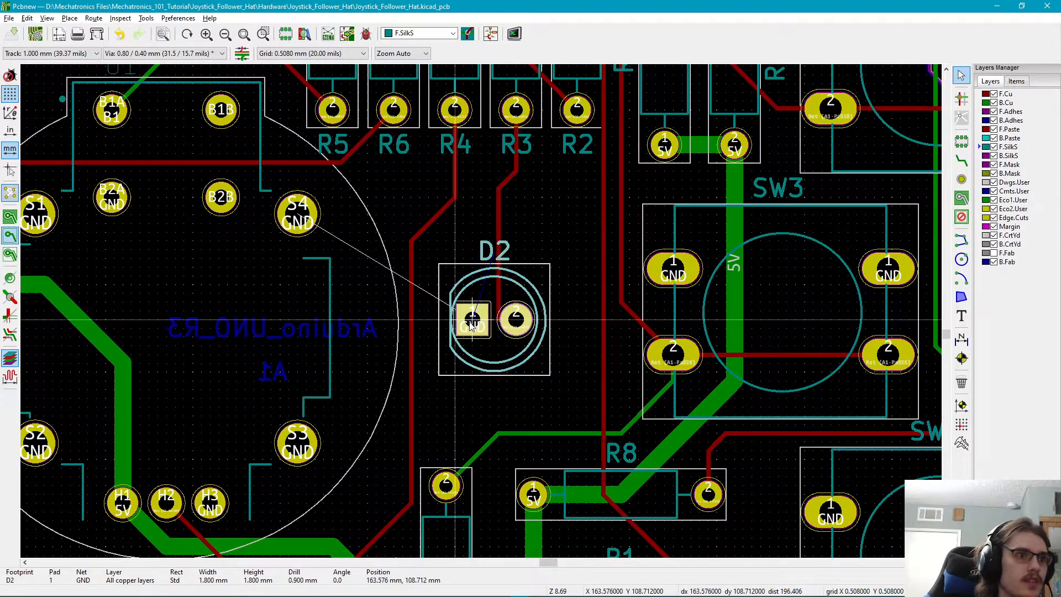
click(477, 325)
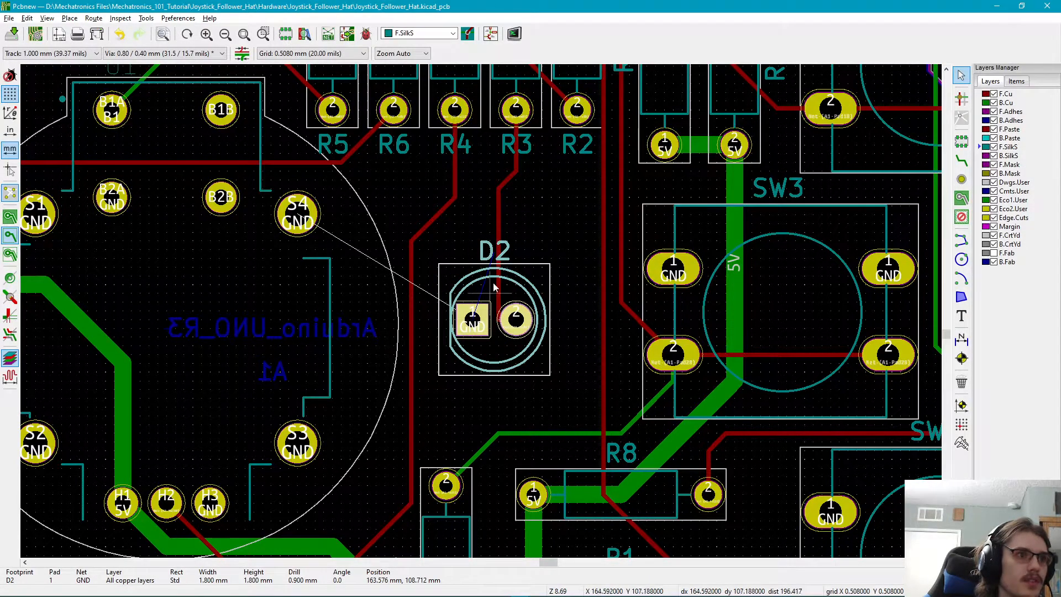
- Delete the old track leading to D2's pad 2
click(496, 223)
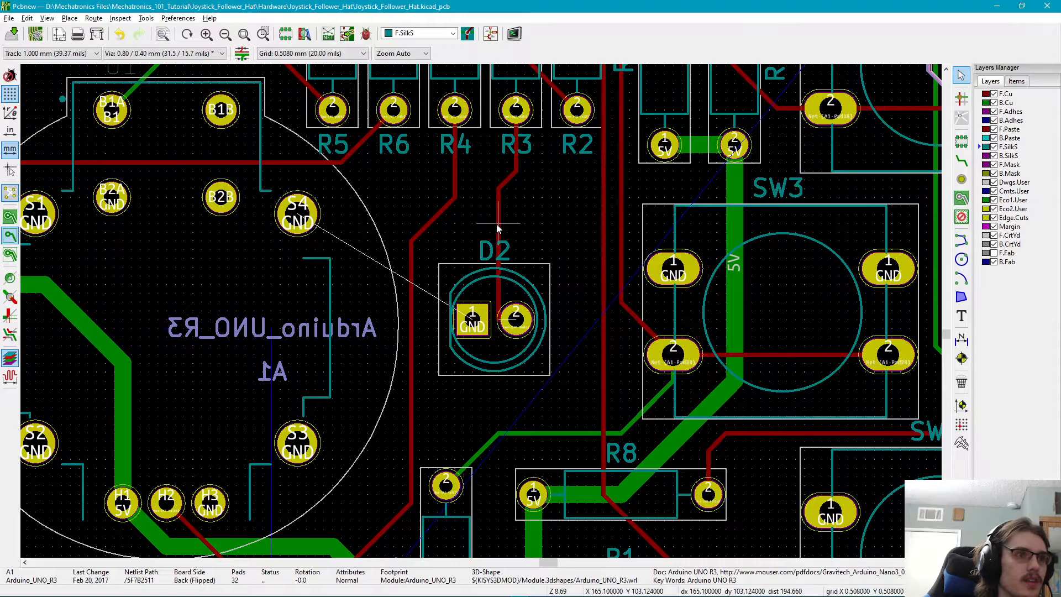
double_click(496, 223)
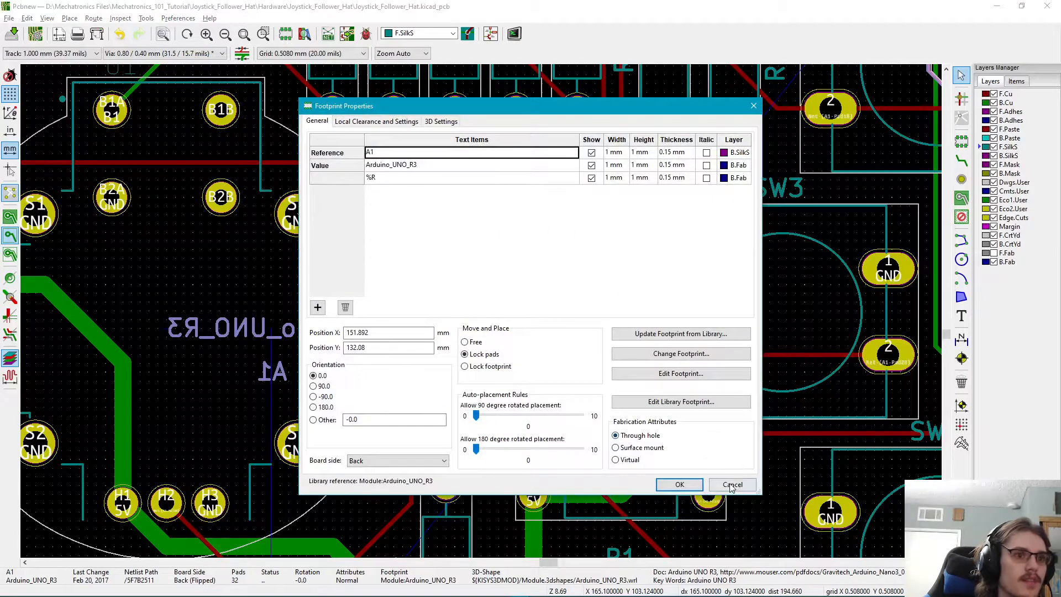
click(731, 484)
click(498, 215)
click(1005, 94)
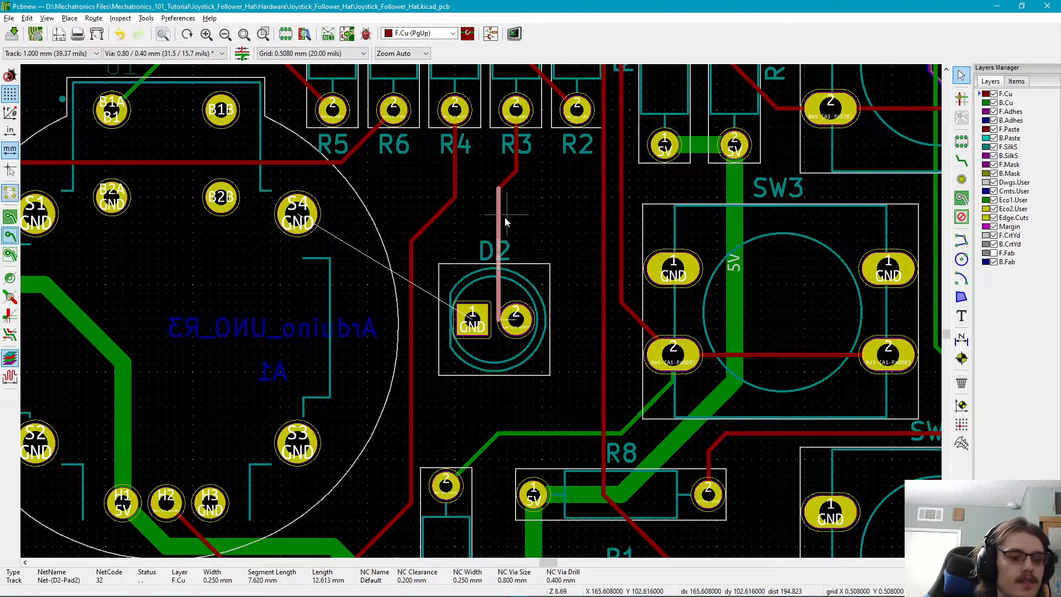
key(Delete)
key(Delete)
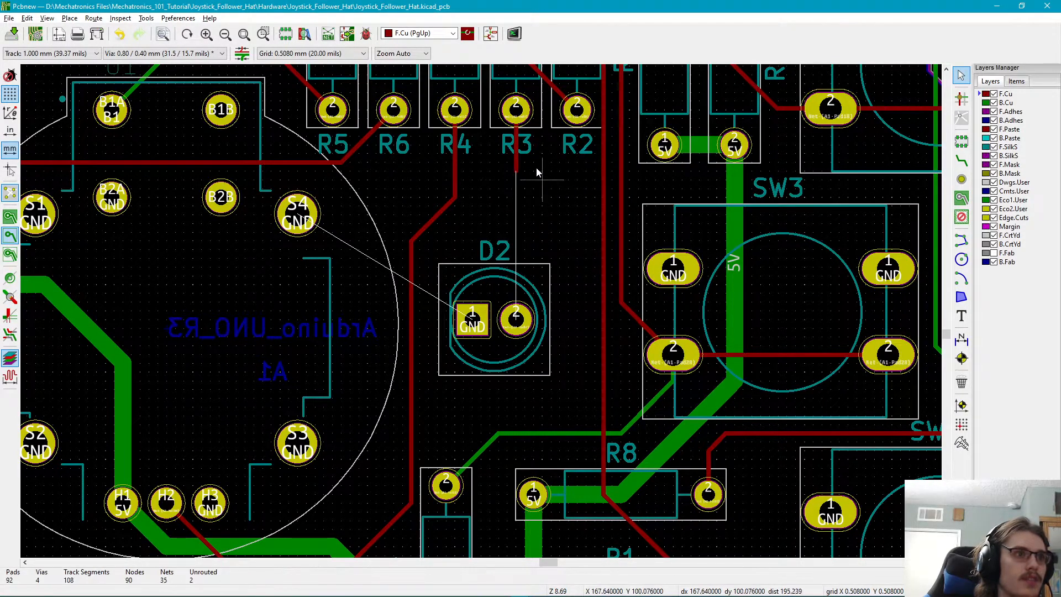
- Route a straight 0.250 mm track from R3's track end down to D2's pad 2
click(519, 166)
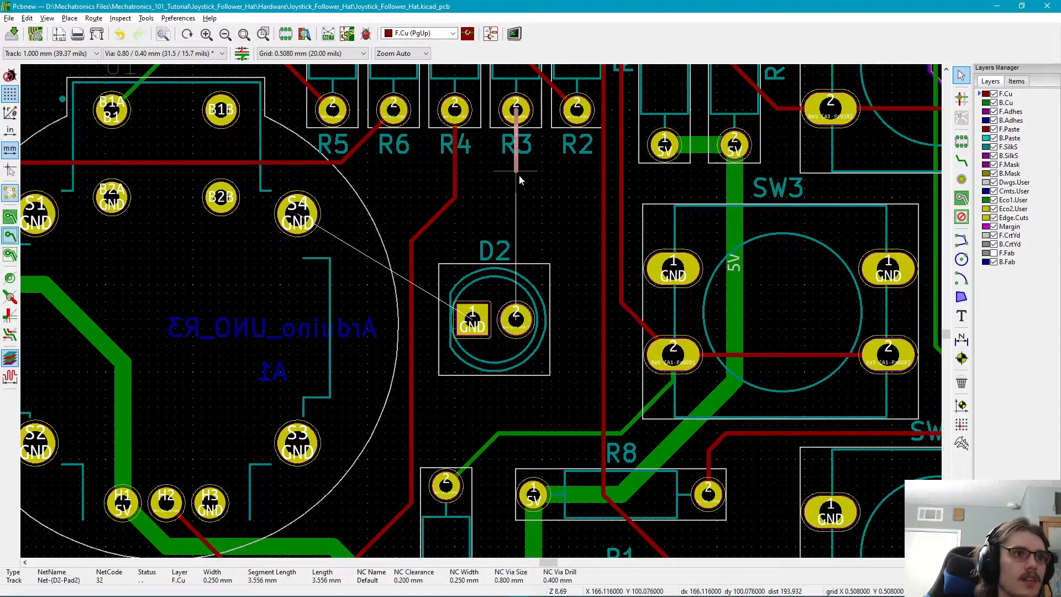
click(961, 160)
click(517, 303)
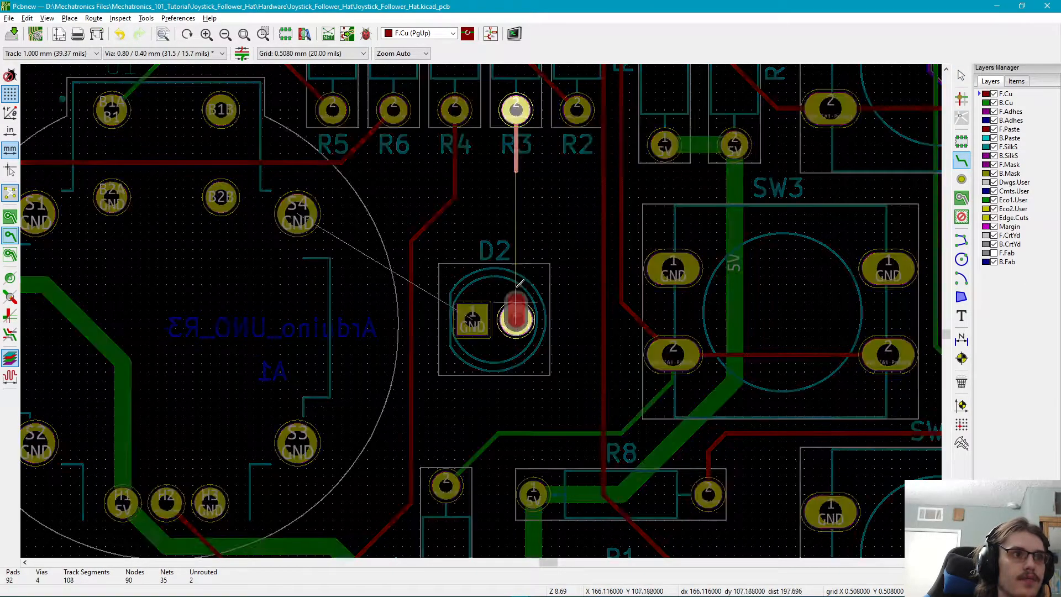
key(Escape)
key(Escape)
click(63, 56)
click(52, 77)
click(964, 161)
click(516, 169)
click(516, 319)
- Pan and zoom the view to centre on D4 and the joystick
ctrl+scroll(540, 292, left, 3)
shift+scroll(540, 292, down, 3)
middle_drag(543, 280, 584, 368)
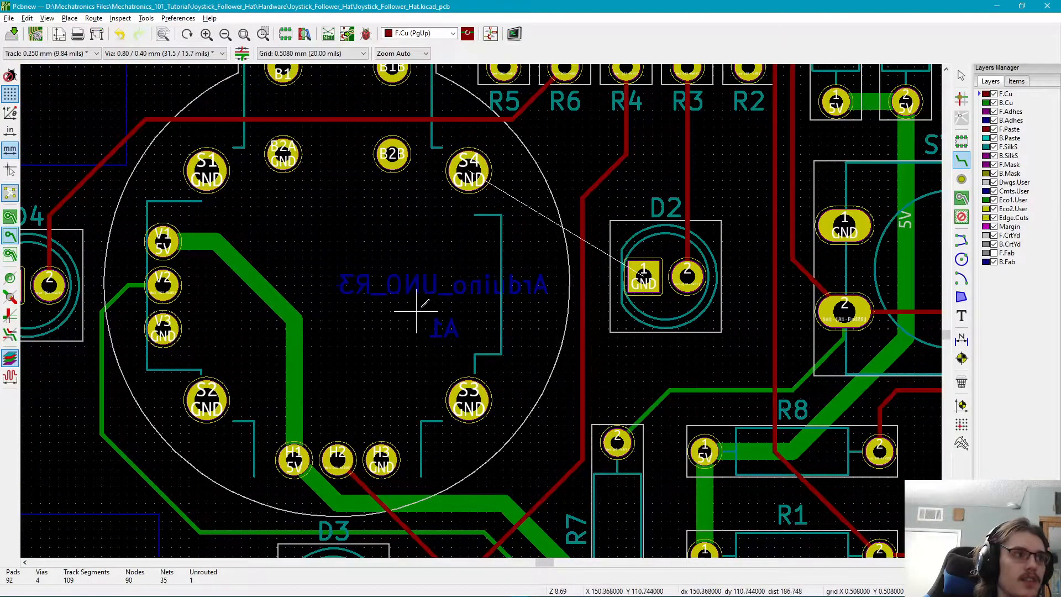
middle_drag(529, 239, 638, 184)
middle_drag(377, 265, 444, 90)
scroll(464, 351, down, 1)
scroll(708, 175, up, 1)
middle_drag(707, 175, 468, 333)
scroll(467, 341, down, 1)
middle_drag(432, 220, 585, 308)
scroll(586, 309, down, 1)
middle_drag(426, 263, 584, 369)
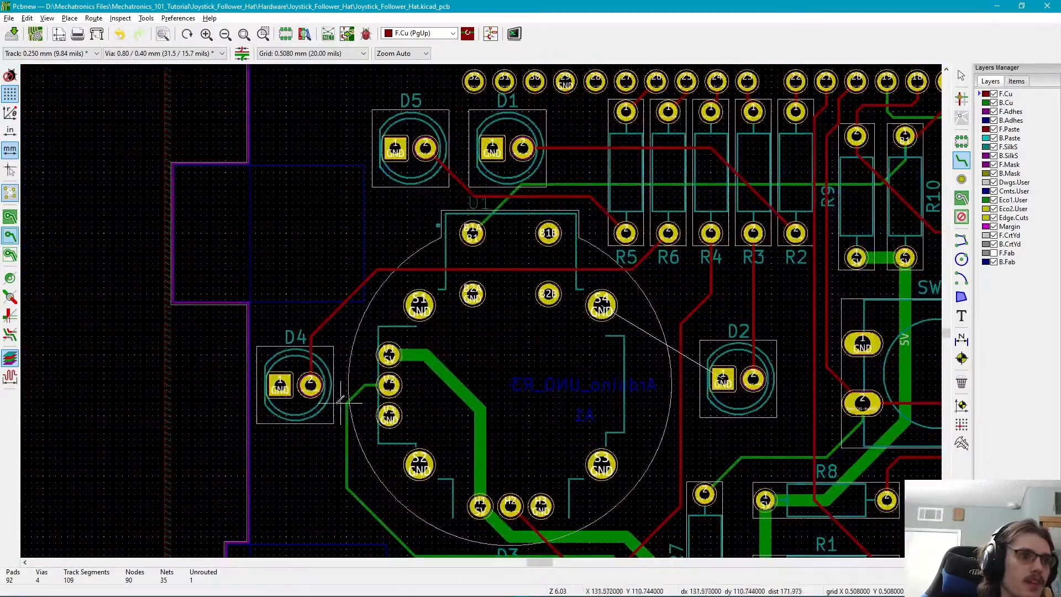
- Shift D4 one grid step left and delete the vertical track above its pad 2
key(Escape)
click(286, 389)
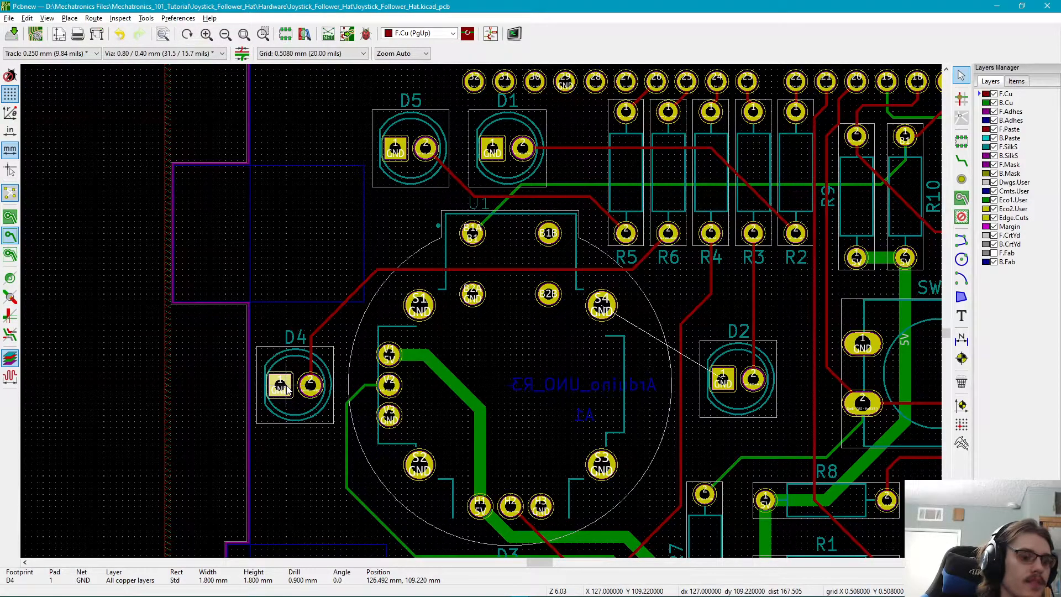
drag(286, 389, 275, 387)
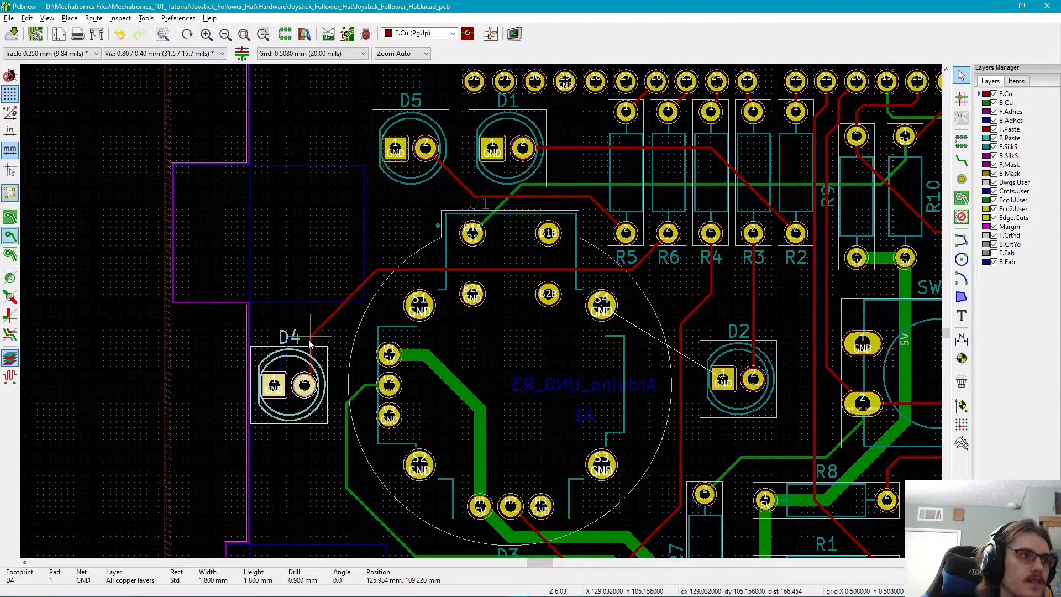
click(310, 340)
scroll(310, 343, up, 3)
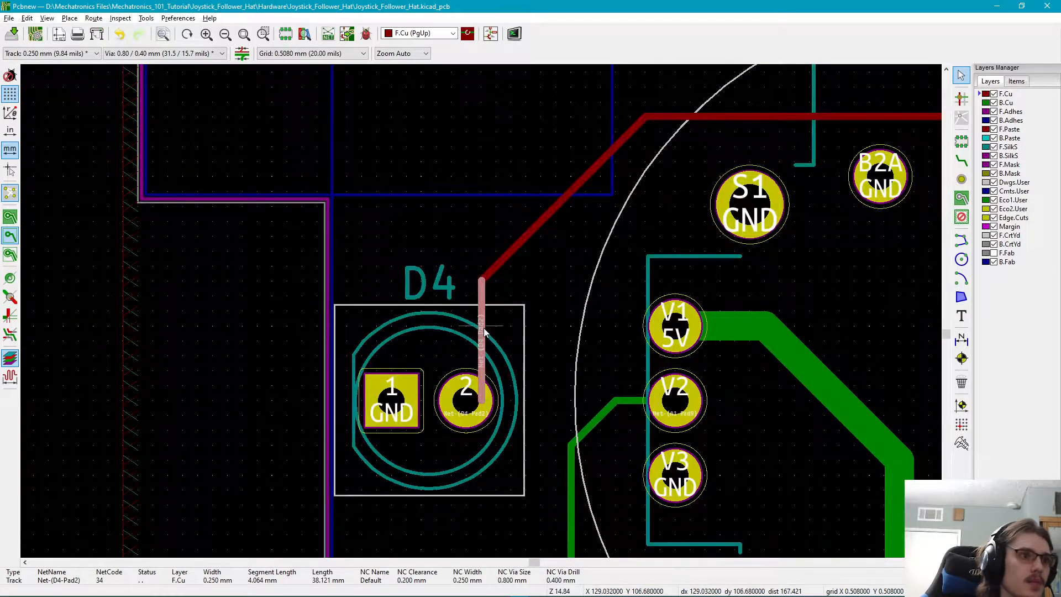
key(Delete)
- Route a new track from the diagonal track's end in a straight drop to D4's pad 2
click(502, 267)
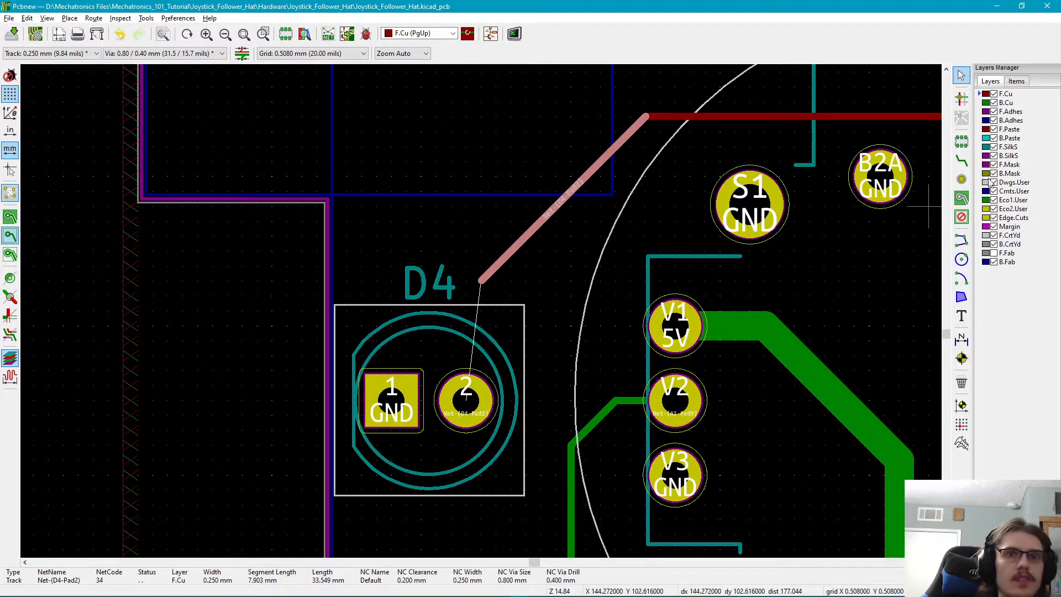
click(964, 161)
click(481, 278)
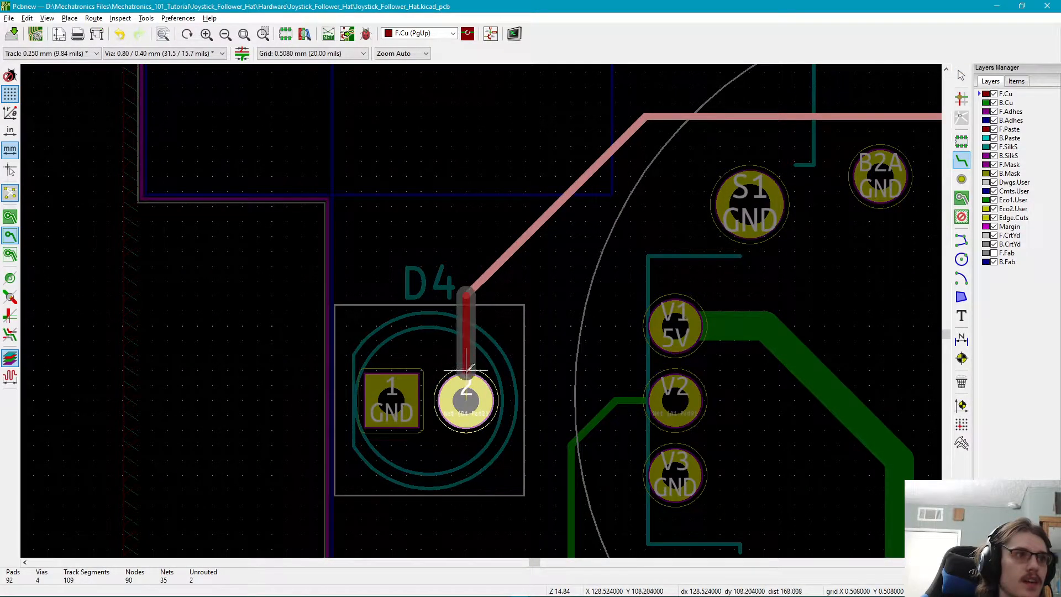
click(465, 395)
key(Escape)
- Zoom out and pan so the whole board sits centred
scroll(566, 344, down, 1)
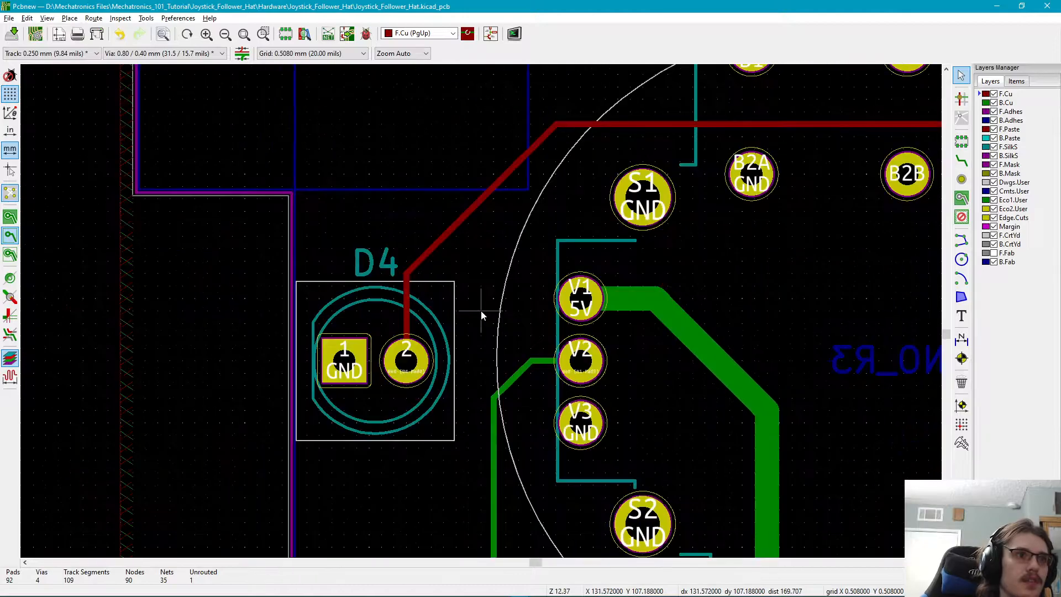
scroll(482, 315, up, 2)
scroll(481, 316, down, 4)
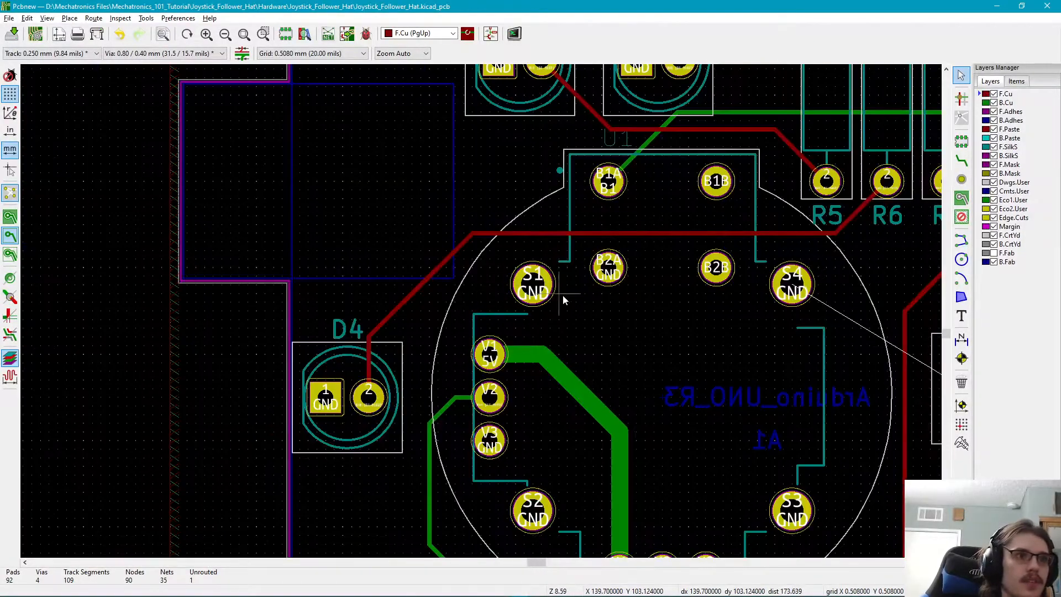
middle_drag(588, 343, 453, 349)
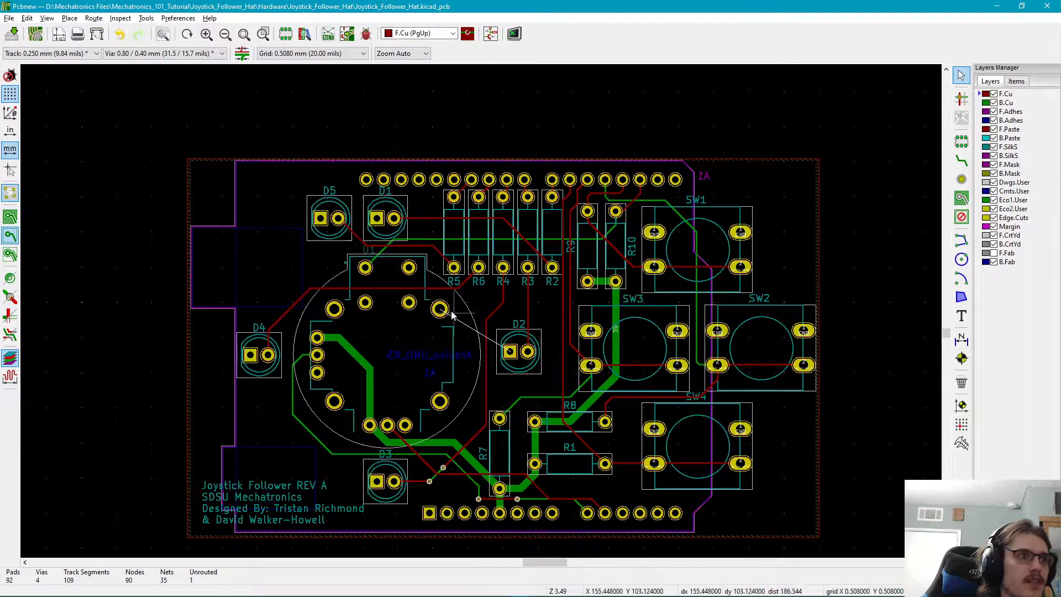
- Run DRC with zones refilled, getting 0 problems and 0 unconnected items, then close it
click(365, 35)
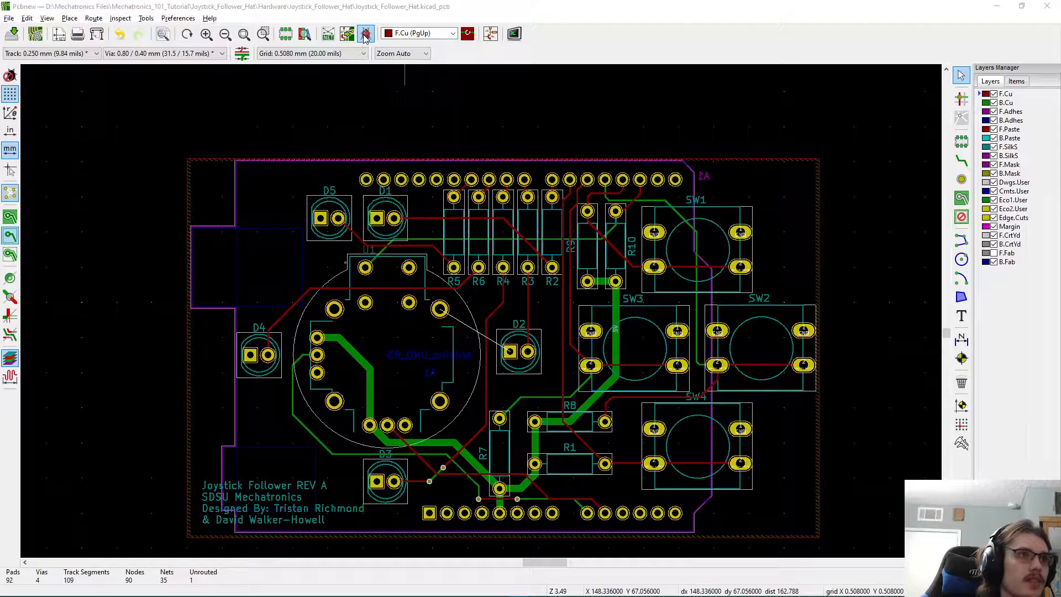
click(598, 409)
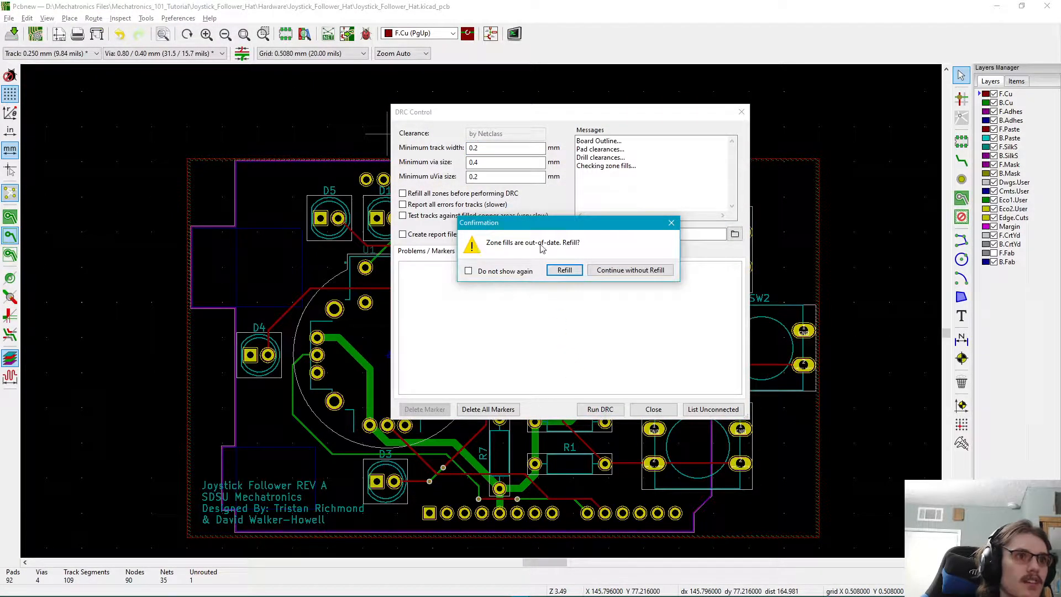
click(575, 274)
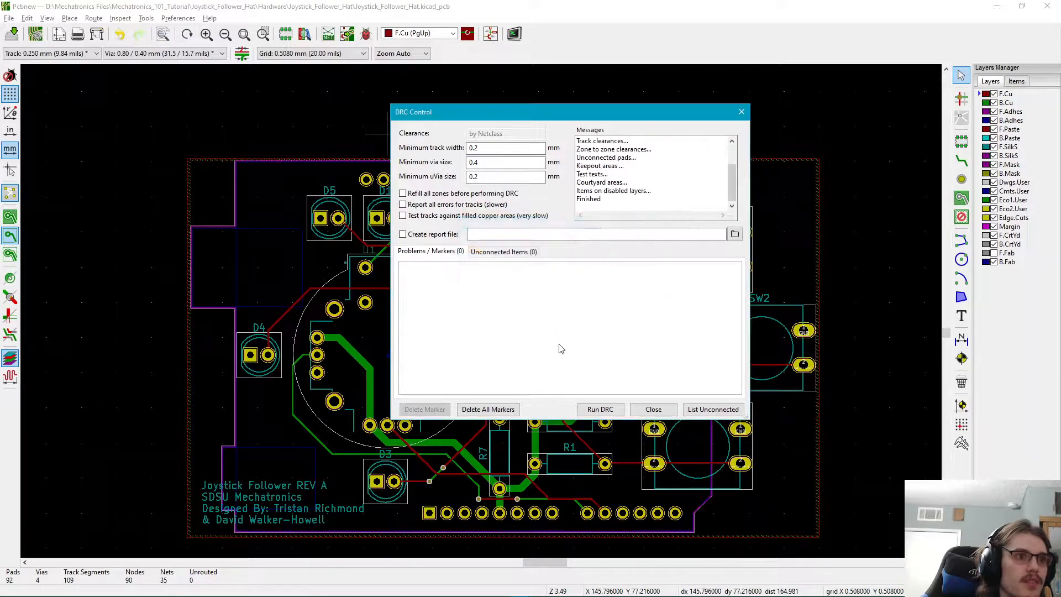
click(647, 409)
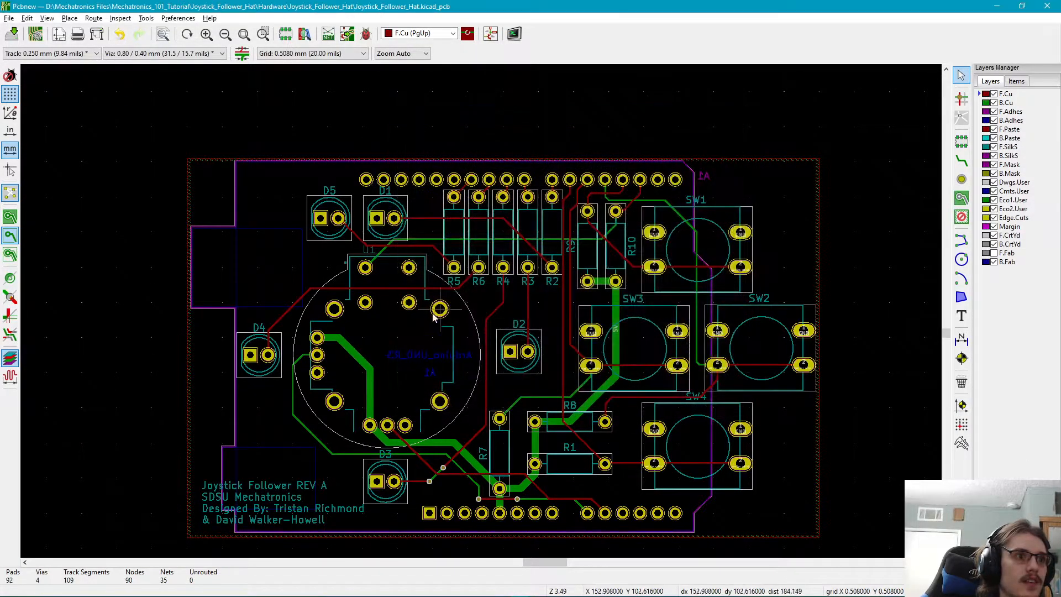
- Pan around the board inspecting D2, R8, U1, the header, switches and the left edge
scroll(483, 315, up, 4)
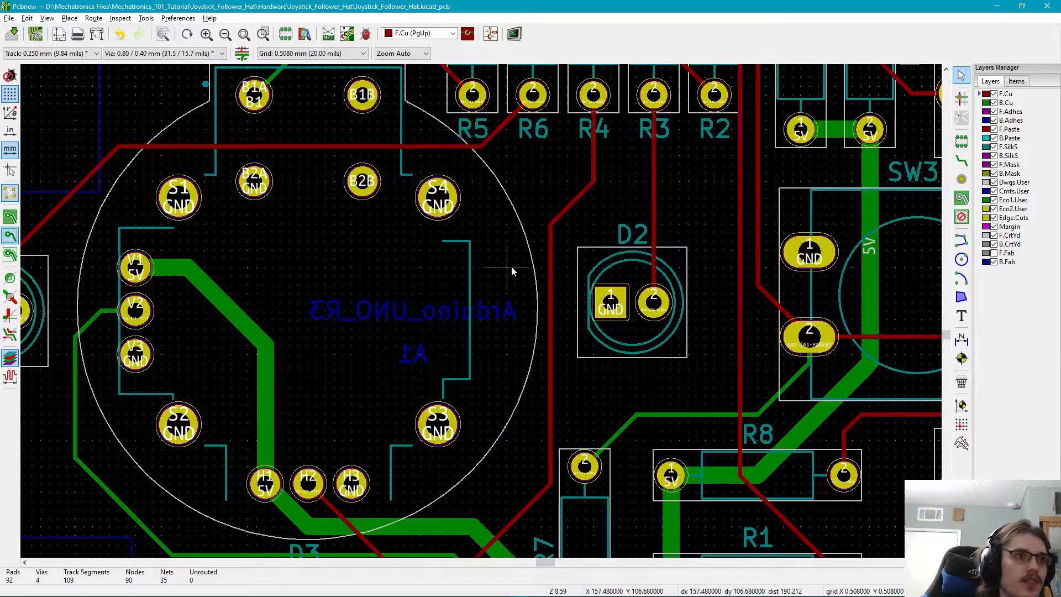
scroll(511, 267, down, 4)
scroll(489, 322, up, 3)
middle_drag(488, 322, 426, 343)
scroll(481, 314, down, 2)
middle_drag(481, 315, 601, 385)
middle_drag(601, 342, 572, 394)
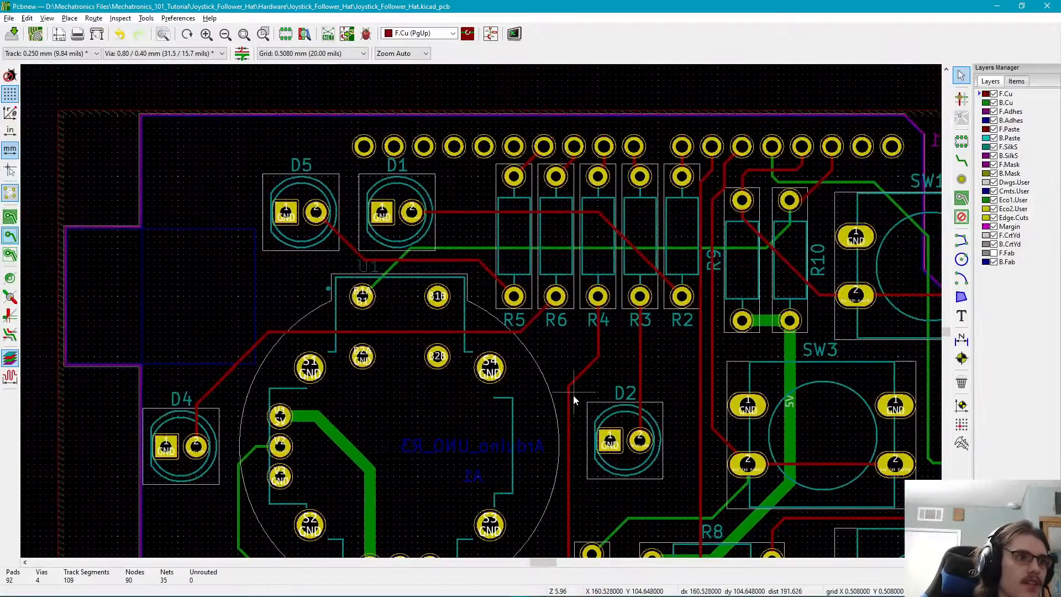
middle_drag(575, 343, 548, 282)
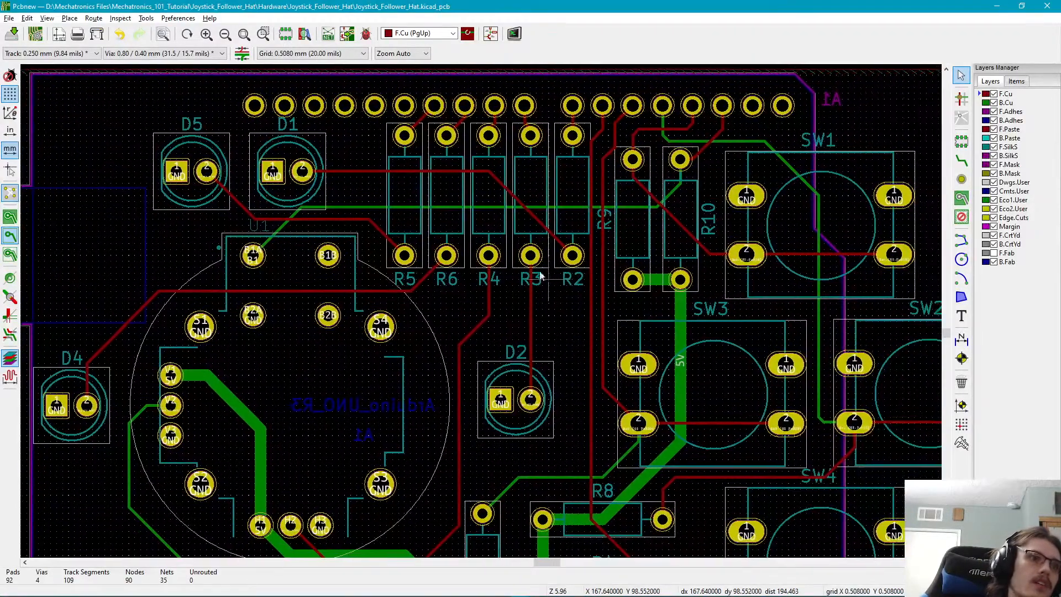
middle_drag(507, 317, 701, 331)
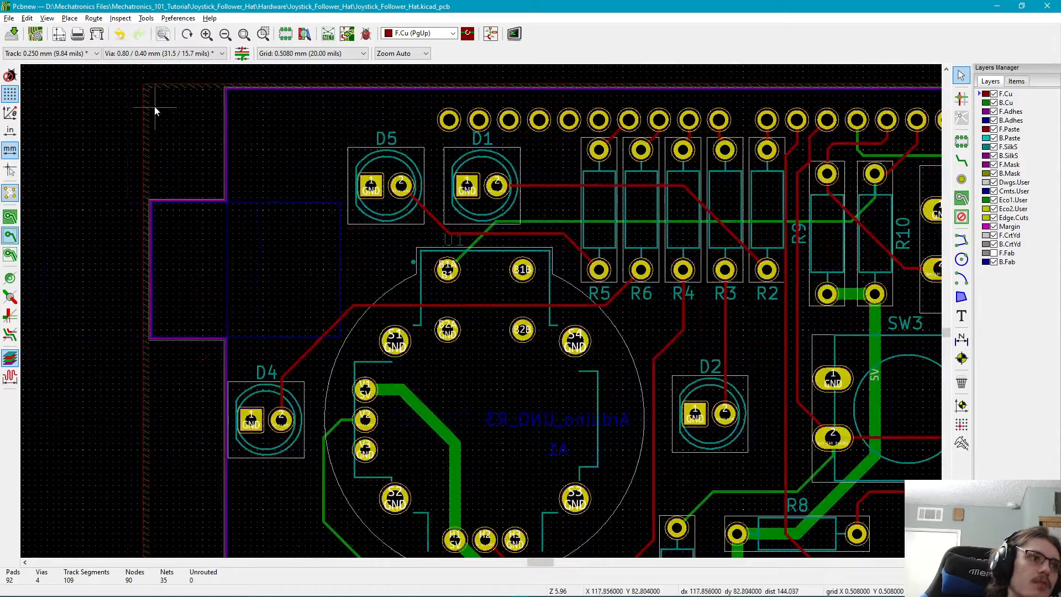
middle_drag(418, 354, 202, 267)
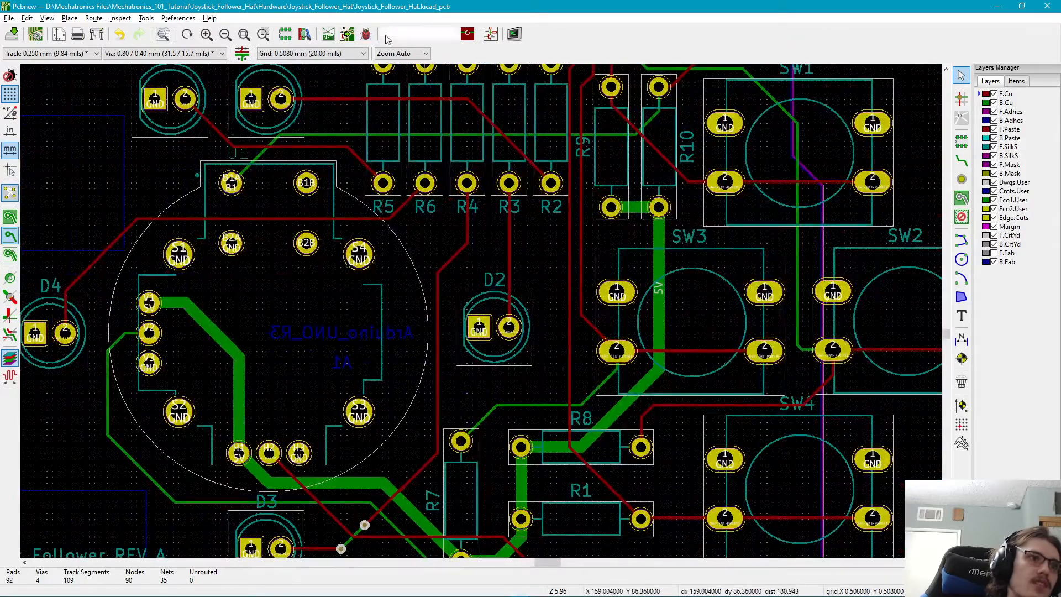
- Re-centre on U1 and start a new route off the D4–R6 track
middle_drag(523, 338, 615, 306)
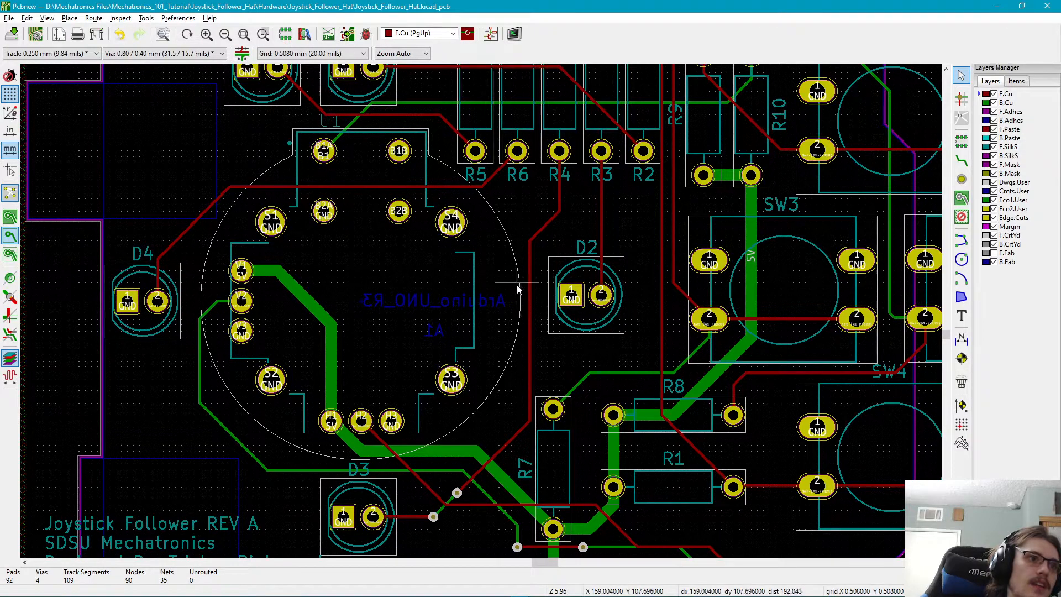
middle_drag(478, 284, 514, 361)
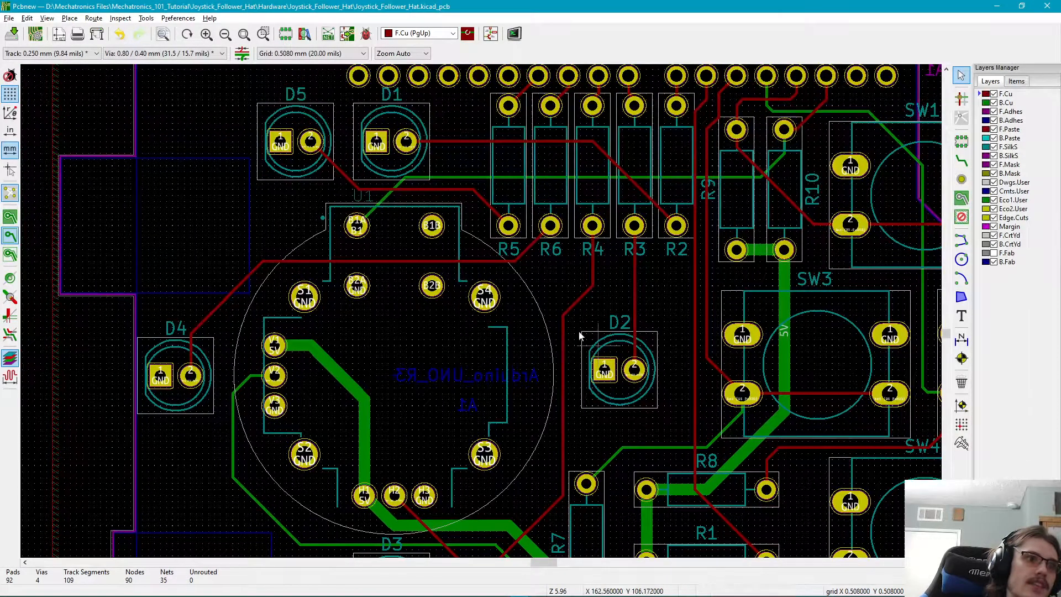
middle_drag(524, 322, 557, 326)
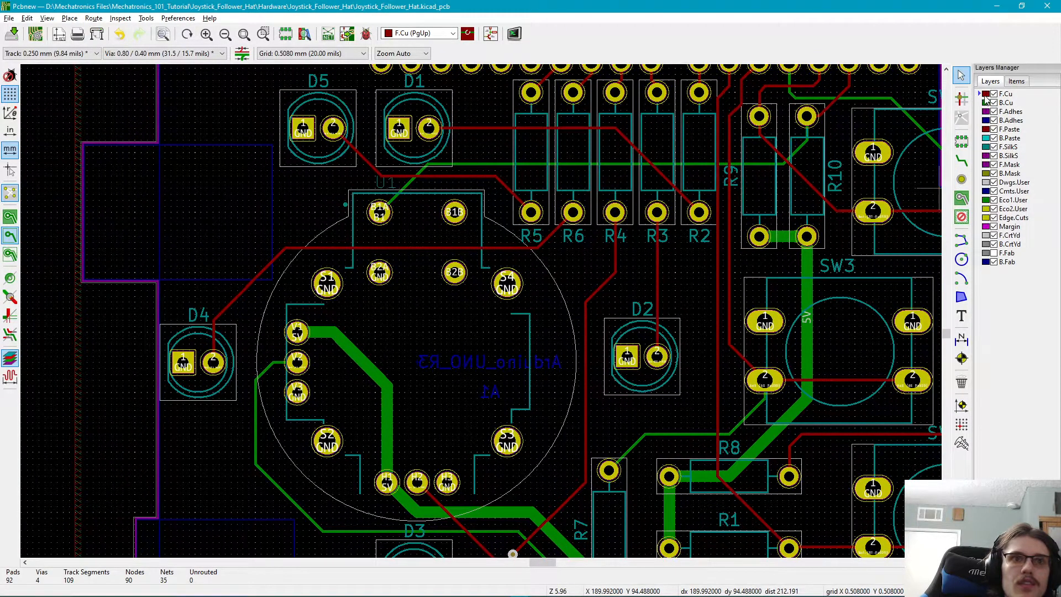
click(961, 159)
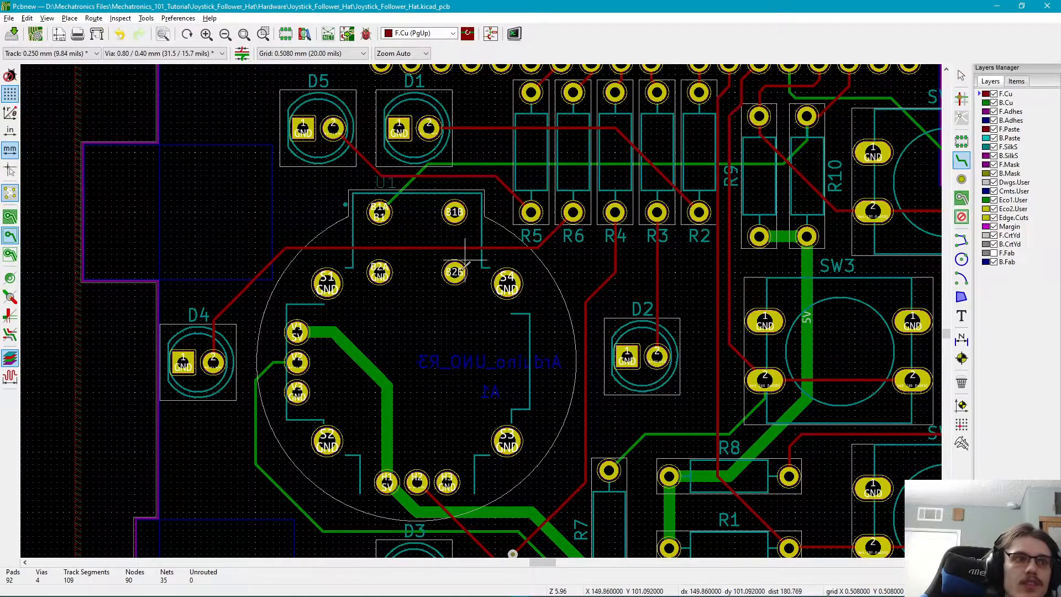
click(479, 247)
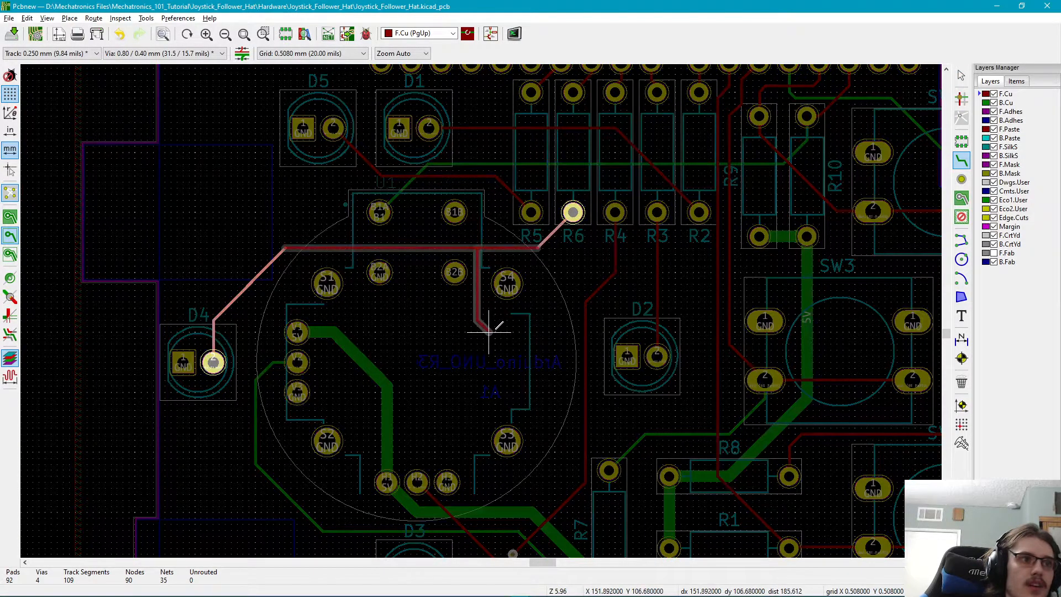
- Lay segments down, across and back onto the D4–R6 track beside pad S4, then end the track
click(492, 330)
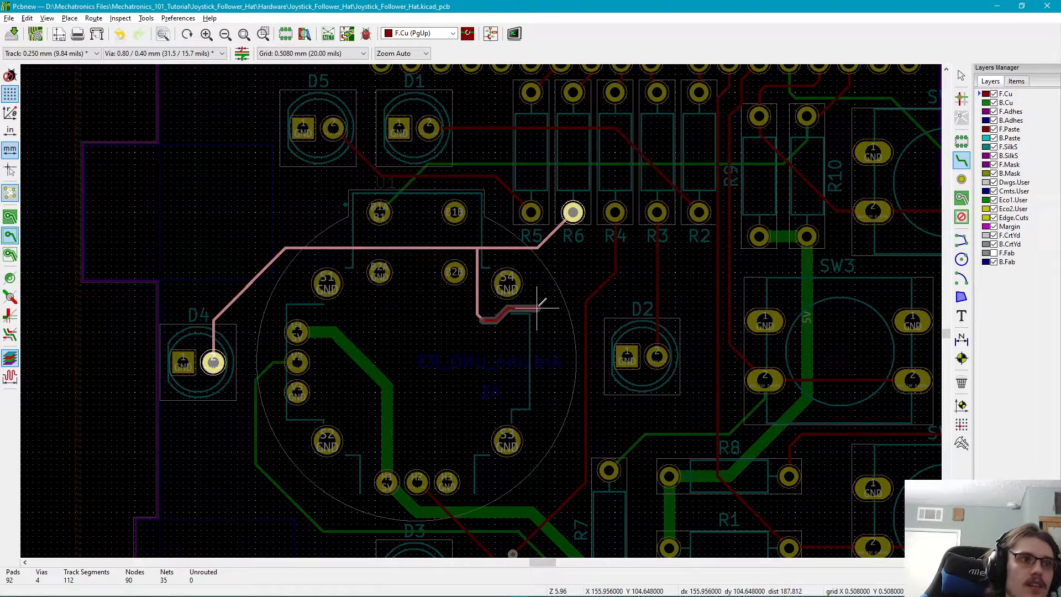
click(548, 269)
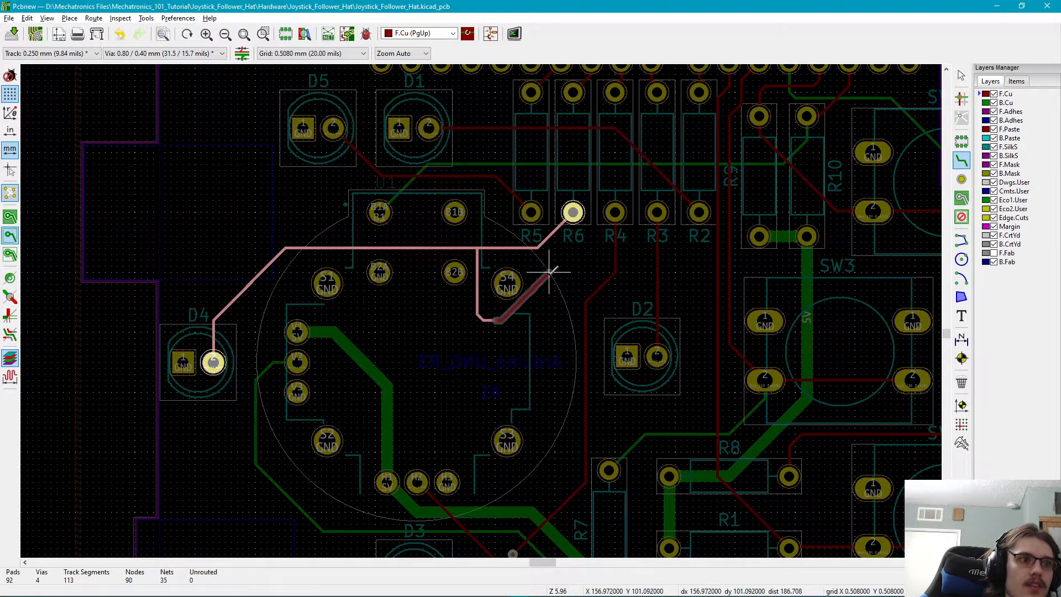
click(539, 301)
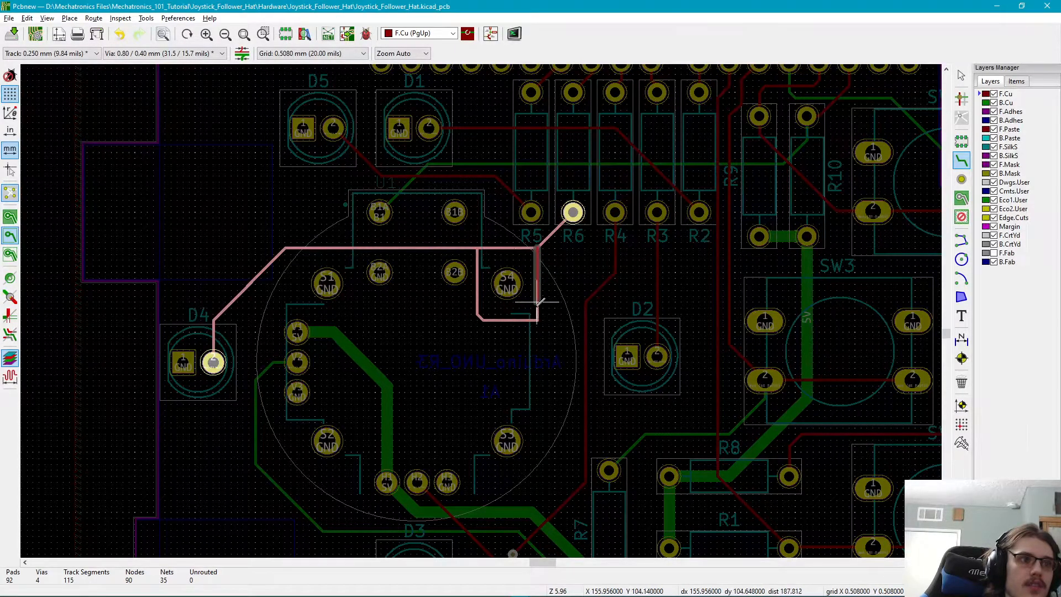
right_click(537, 248)
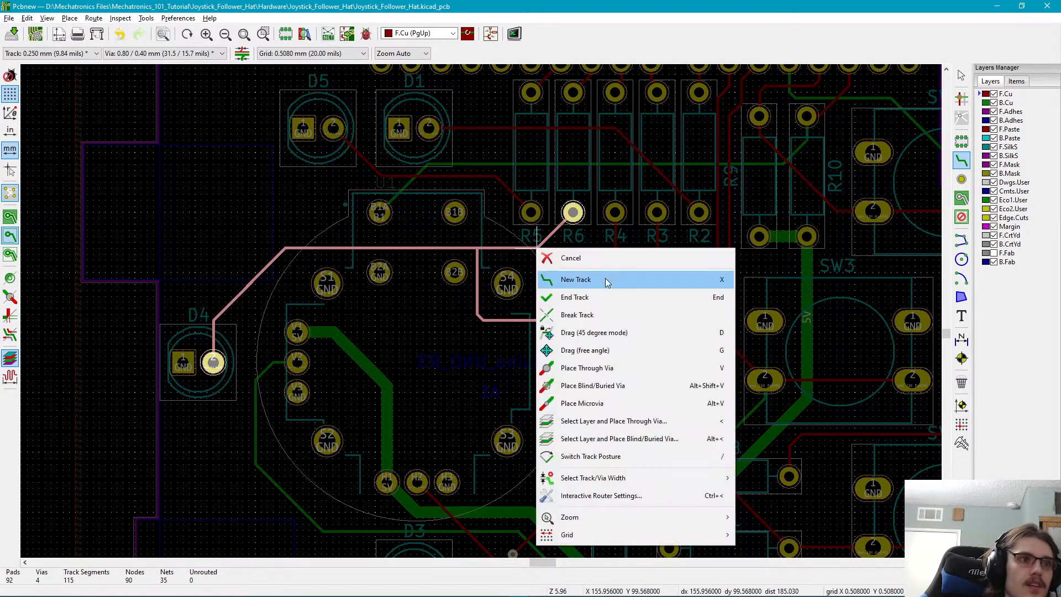
click(598, 293)
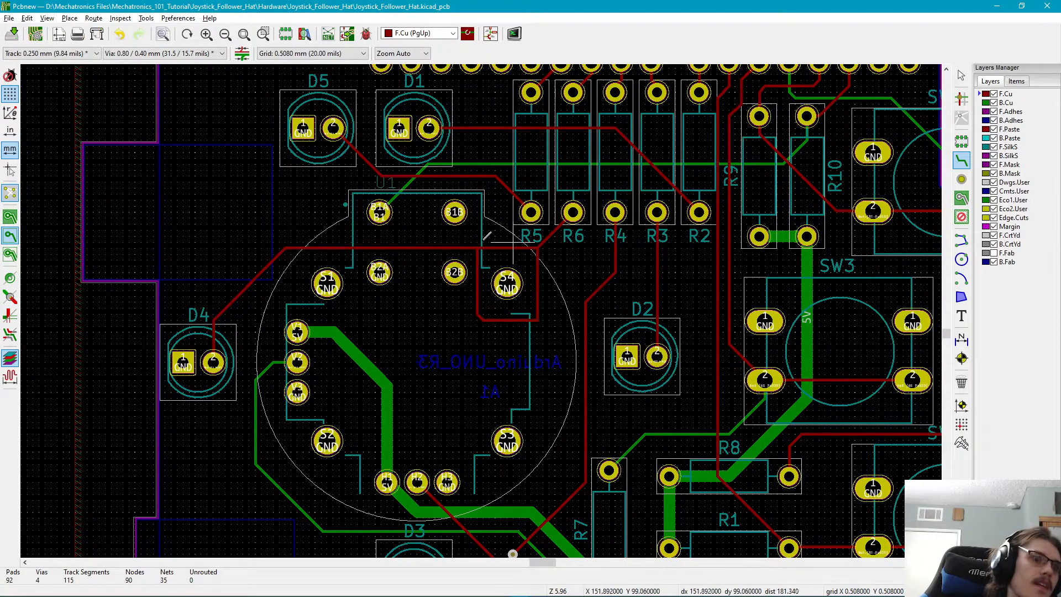
middle_drag(544, 319, 463, 353)
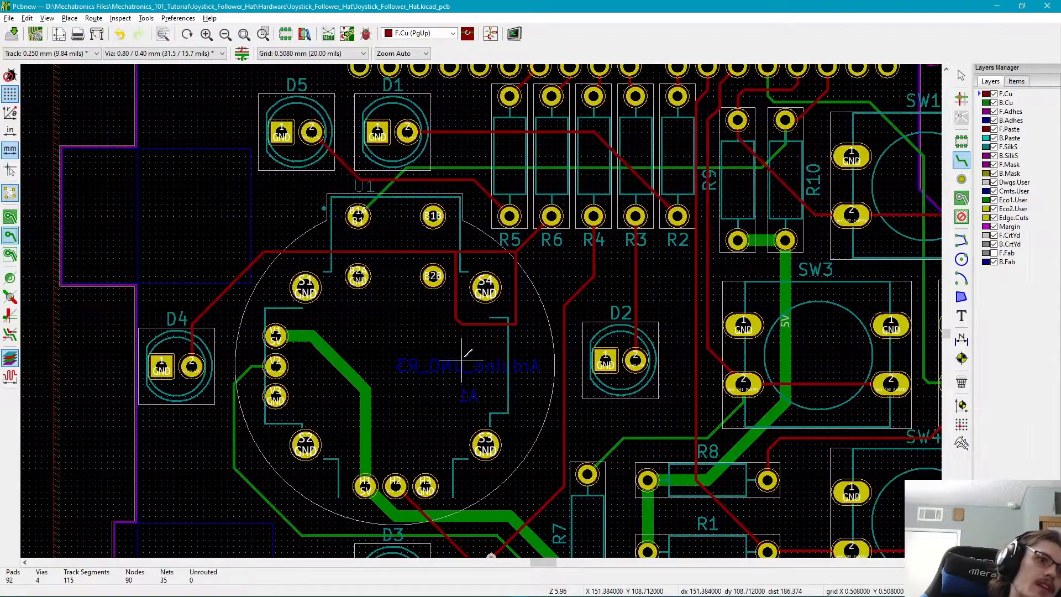
key(Escape)
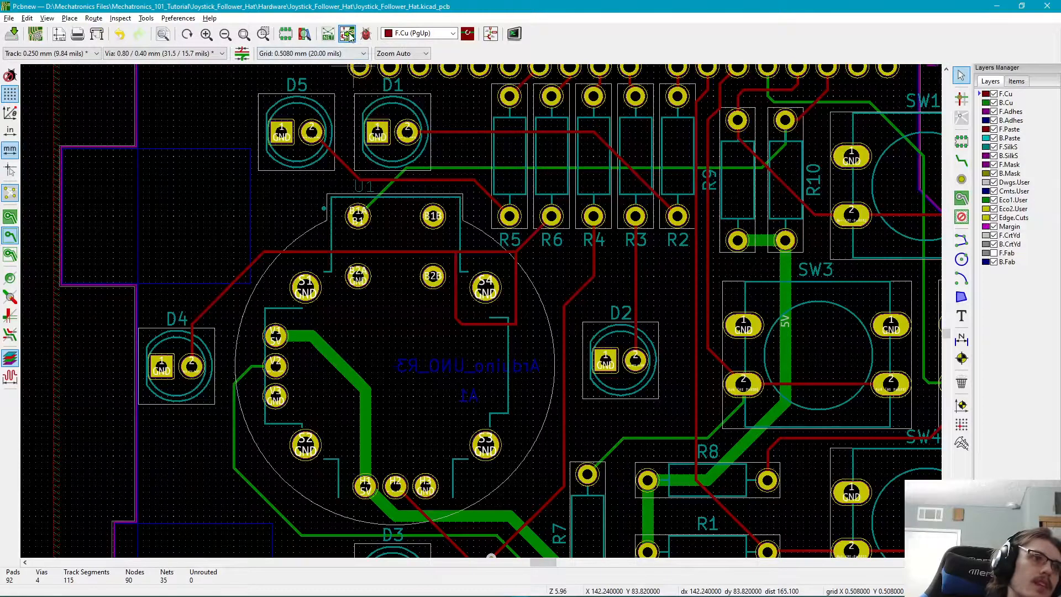
- Update the PCB from the schematic, then rerun DRC with zones refilled and close it
click(348, 35)
click(689, 403)
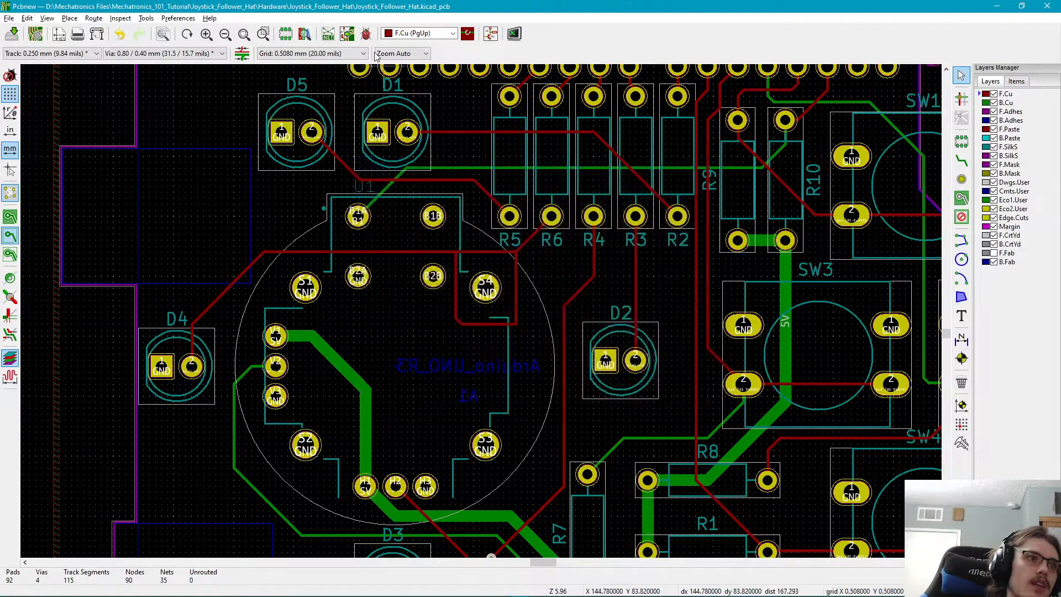
click(365, 34)
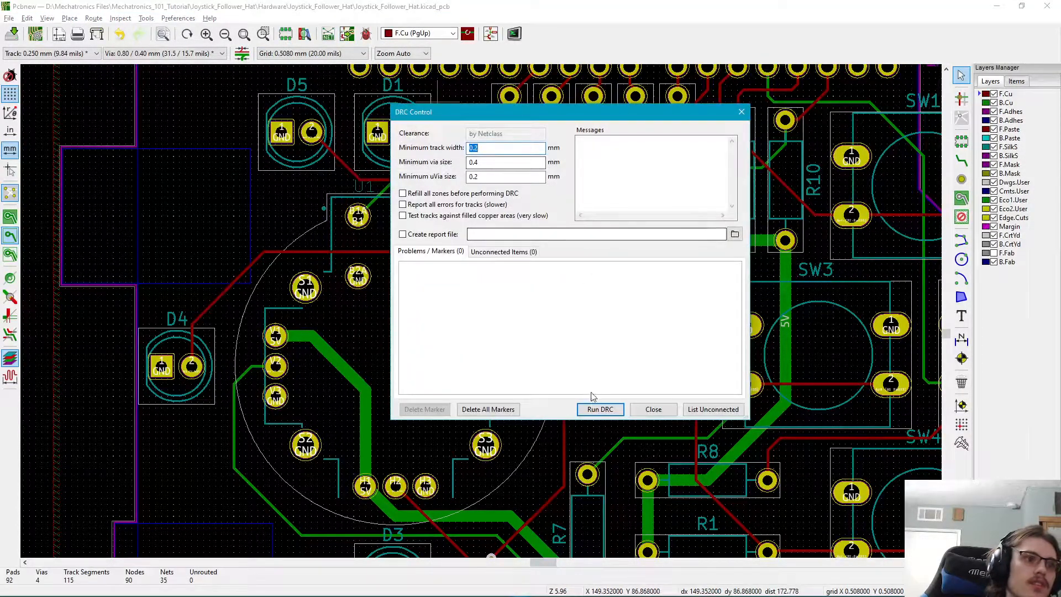
click(599, 410)
click(564, 270)
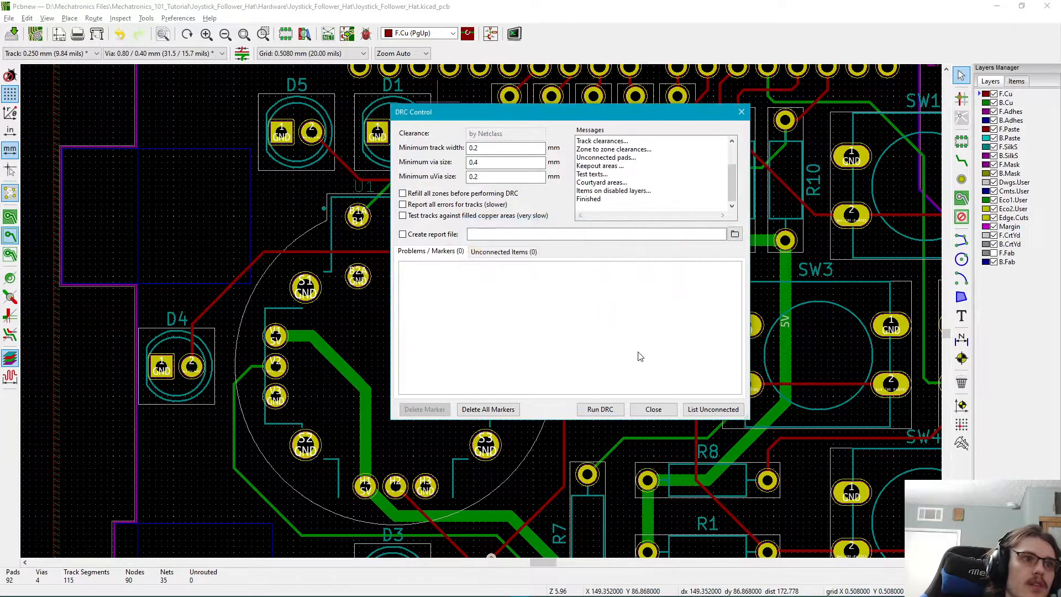
click(653, 410)
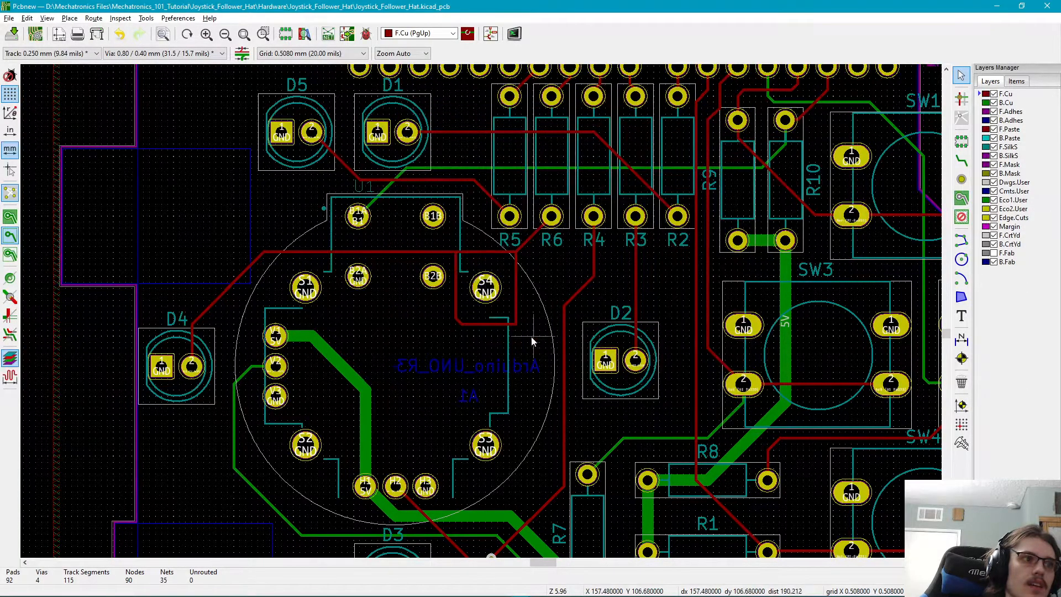
- Zoom and pan around U1's S4 pad to inspect the rerouted detour loop
middle_drag(523, 347, 569, 340)
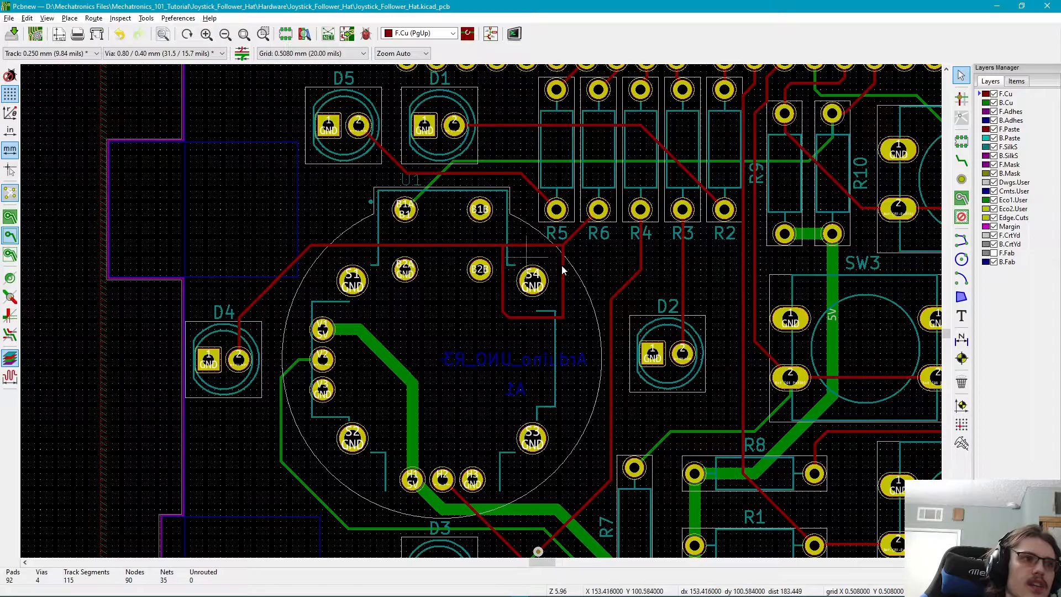
scroll(558, 275, up, 1)
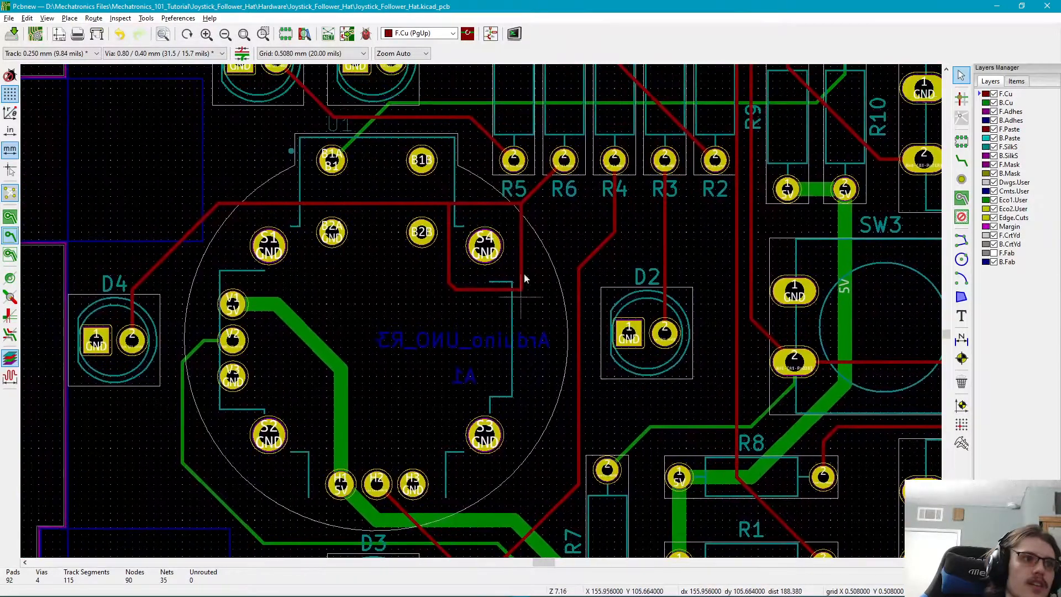
middle_drag(512, 354, 611, 267)
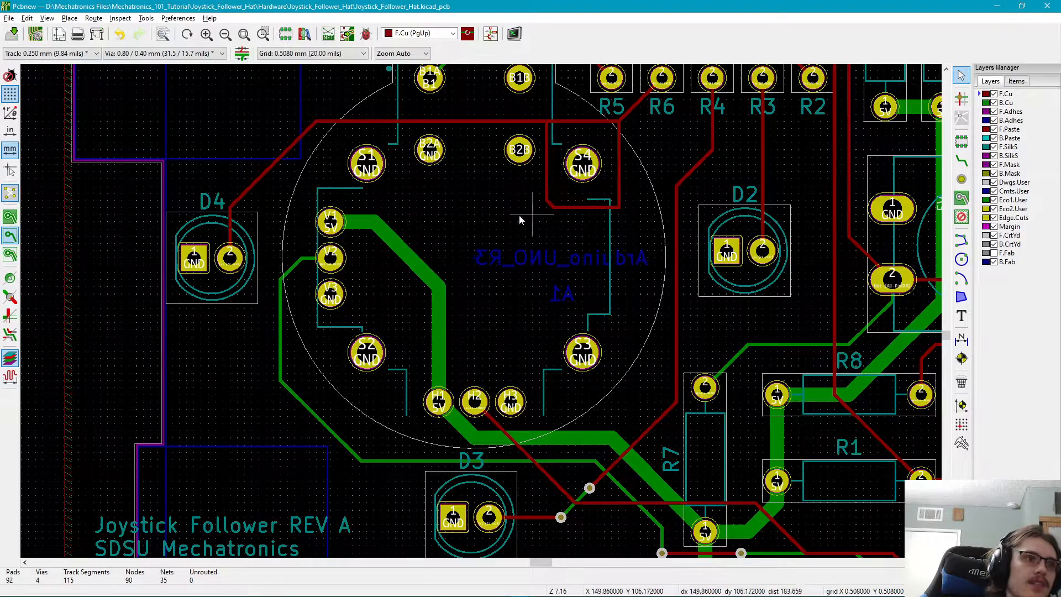
middle_drag(549, 220, 440, 373)
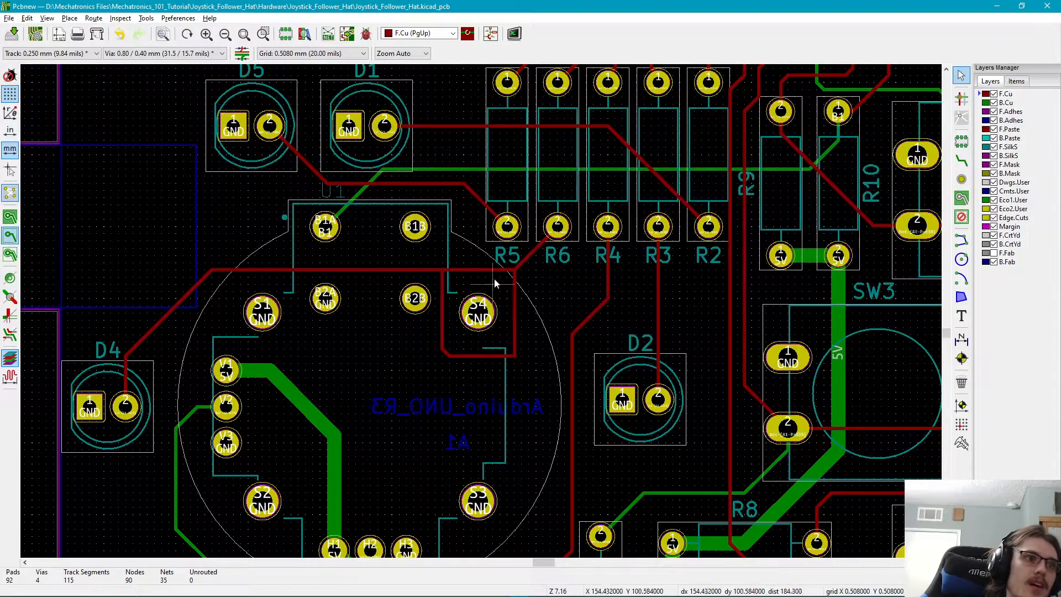
scroll(469, 384, down, 4)
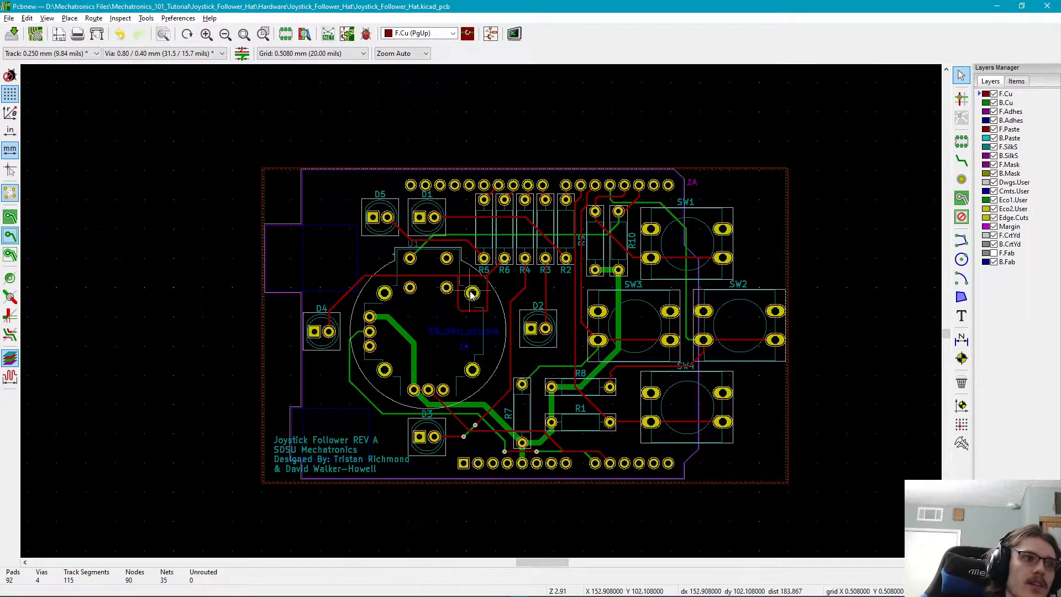
scroll(472, 294, up, 6)
scroll(472, 295, down, 5)
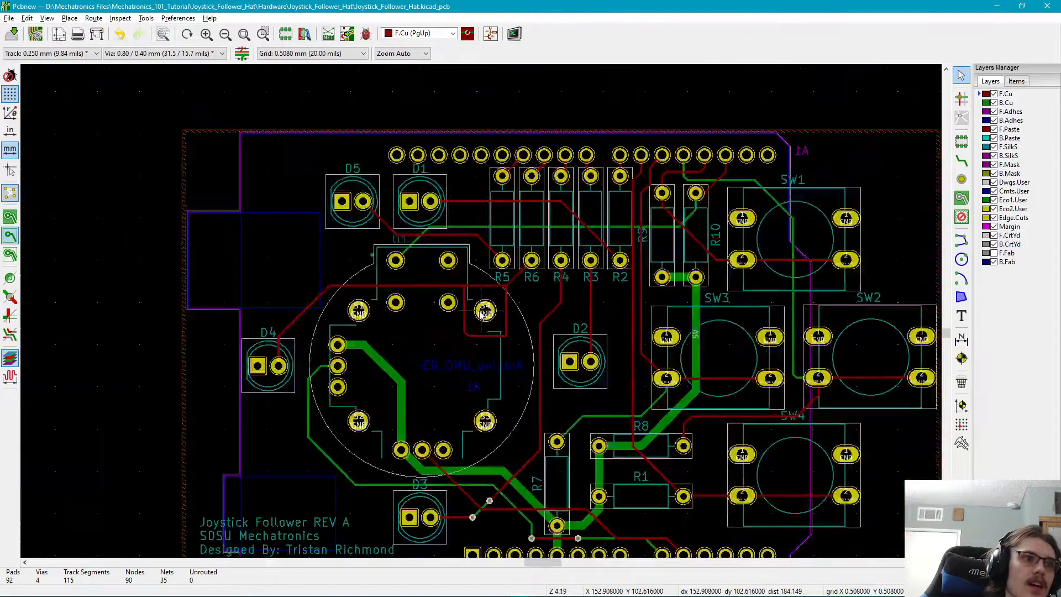
middle_drag(511, 332, 488, 271)
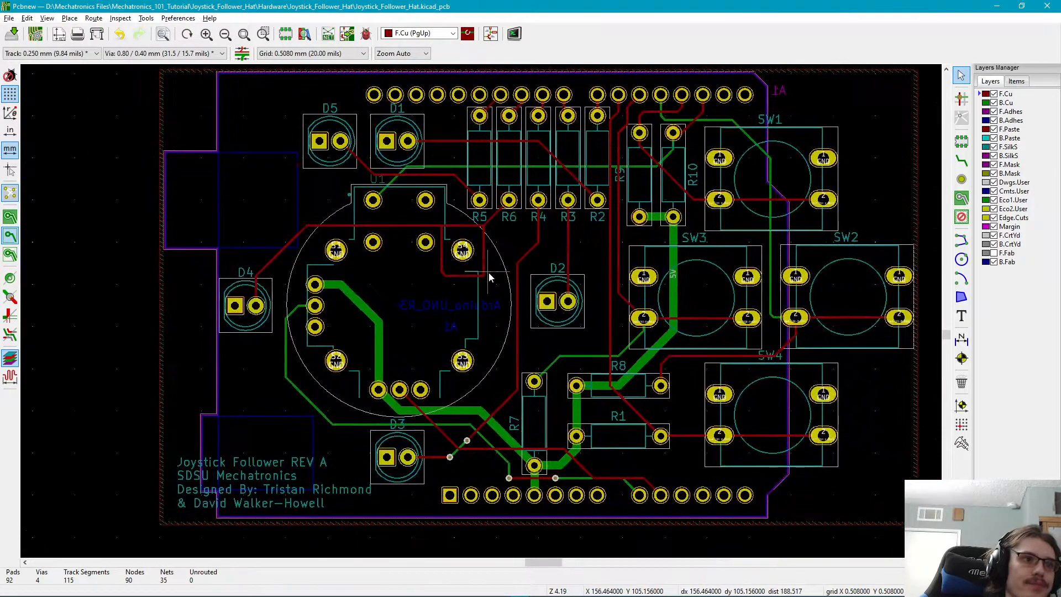
scroll(483, 313, up, 4)
middle_drag(492, 307, 562, 379)
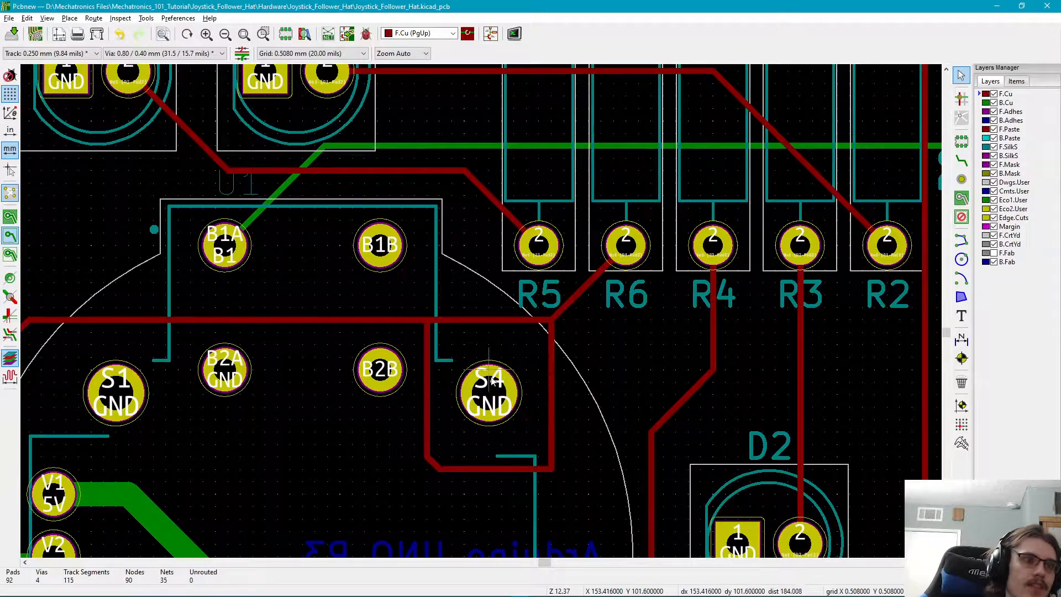
scroll(482, 313, down, 2)
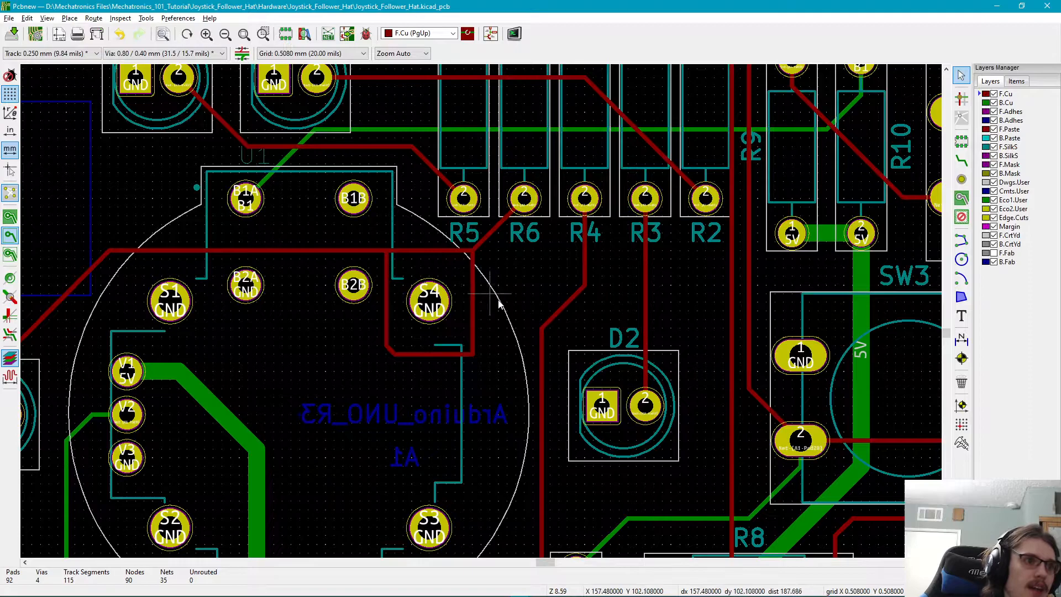
middle_drag(495, 301, 466, 254)
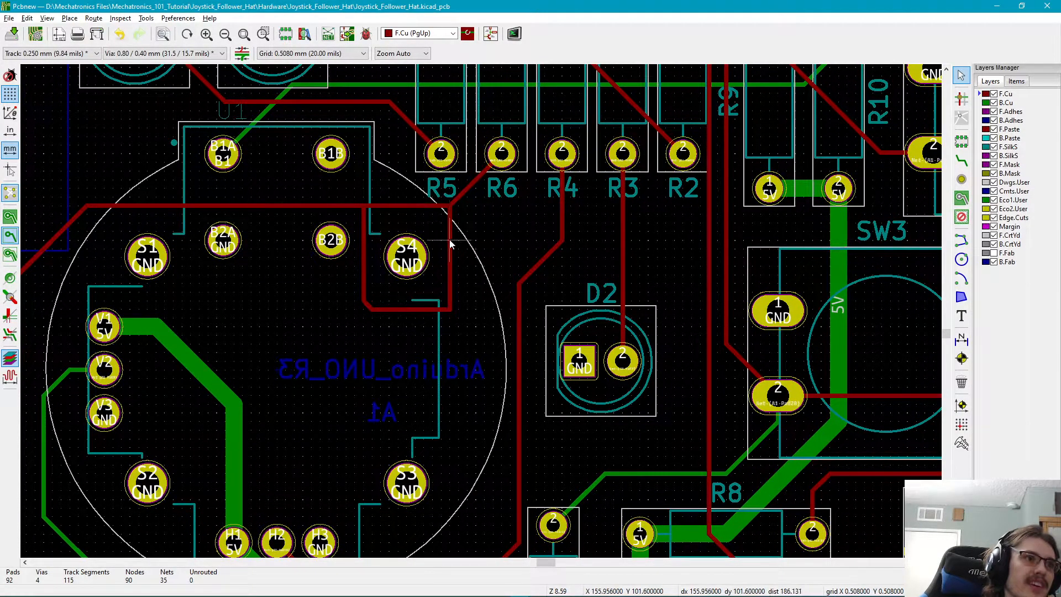
middle_drag(449, 239, 479, 326)
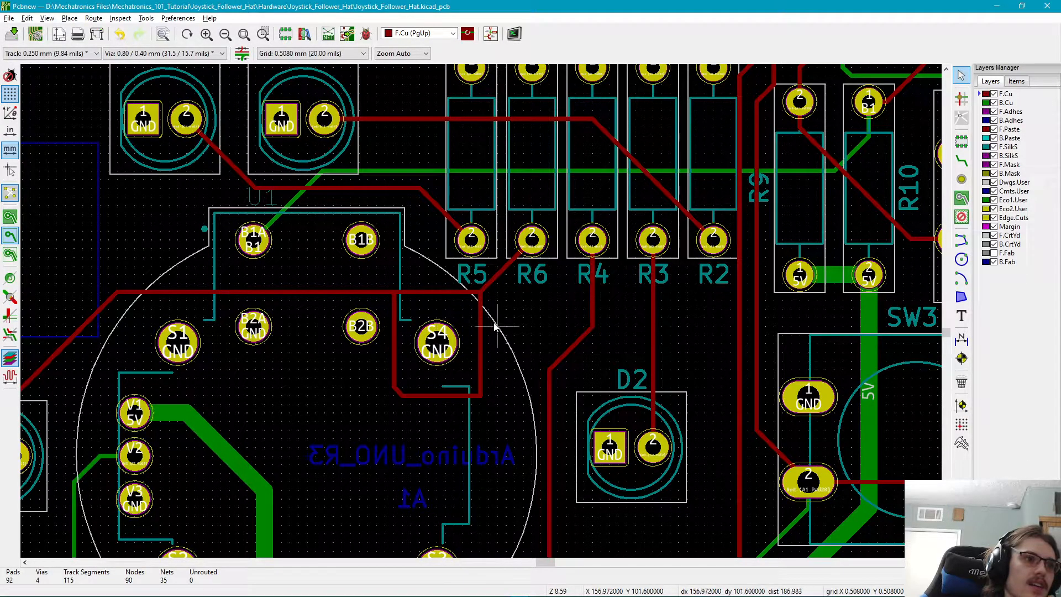
- Place four trial vias at the corners of U1's S4 pad
click(964, 179)
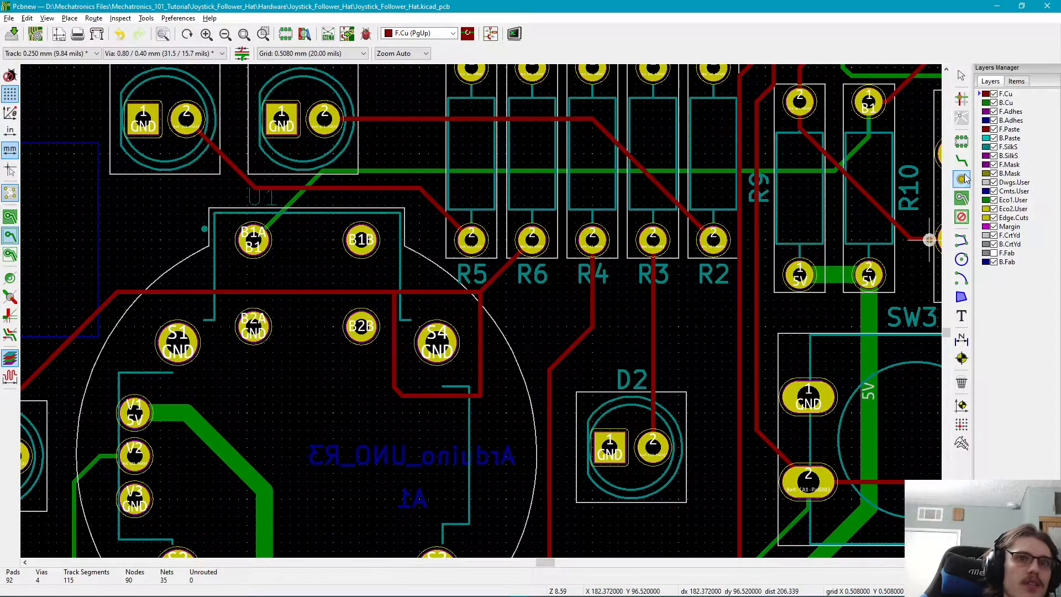
click(463, 308)
click(411, 378)
click(463, 378)
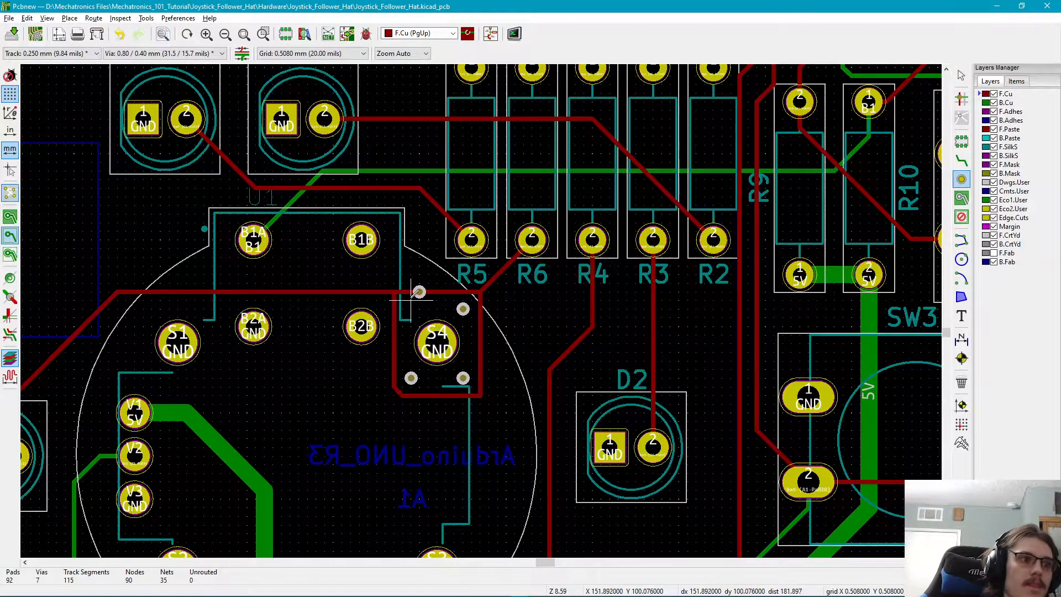
click(411, 317)
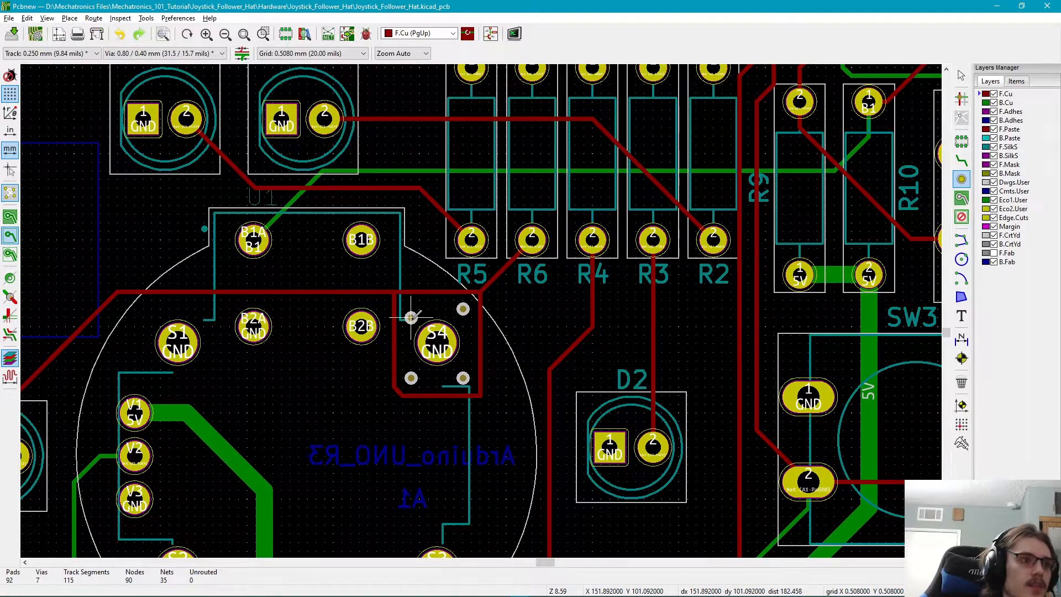
click(411, 308)
key(Escape)
- Flip the upper-left via, then undo back to 4 vias and 109 track segments
right_click(415, 316)
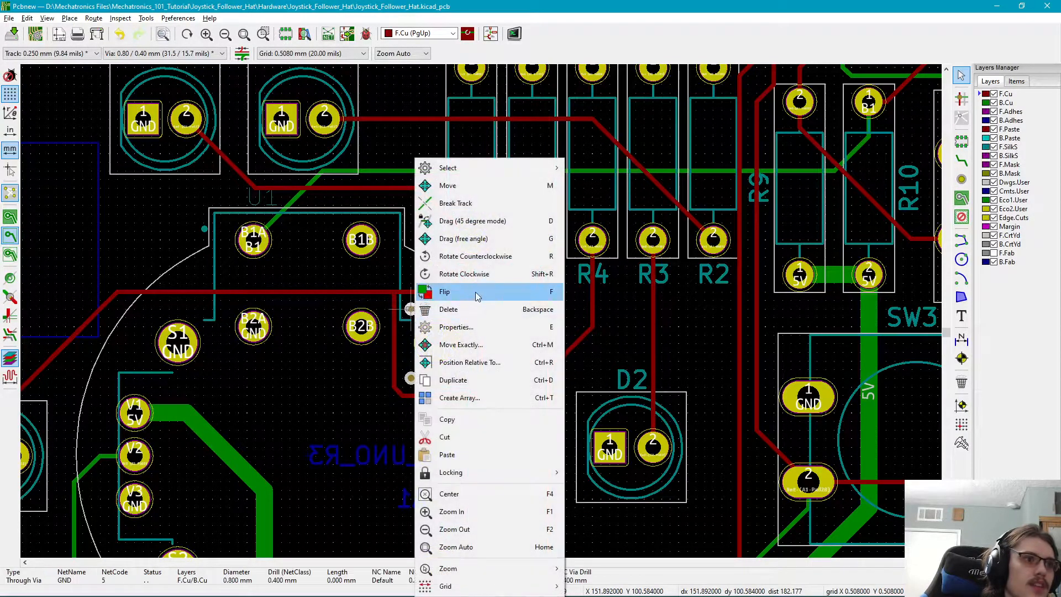
click(458, 273)
scroll(413, 379, up, 3)
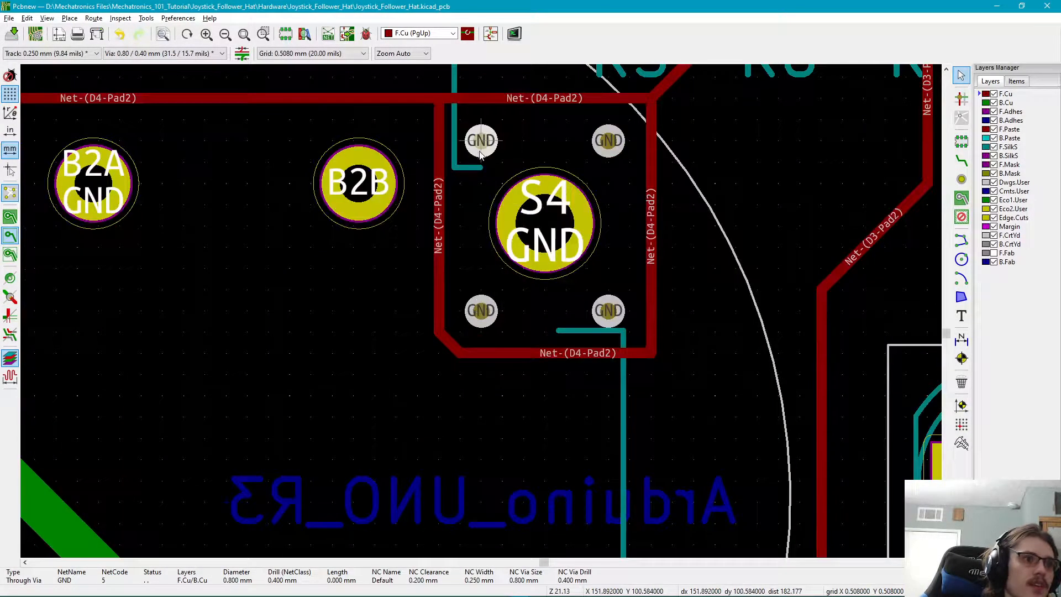
shift+scroll(528, 298, up, 2)
shift+scroll(521, 325, up, 1)
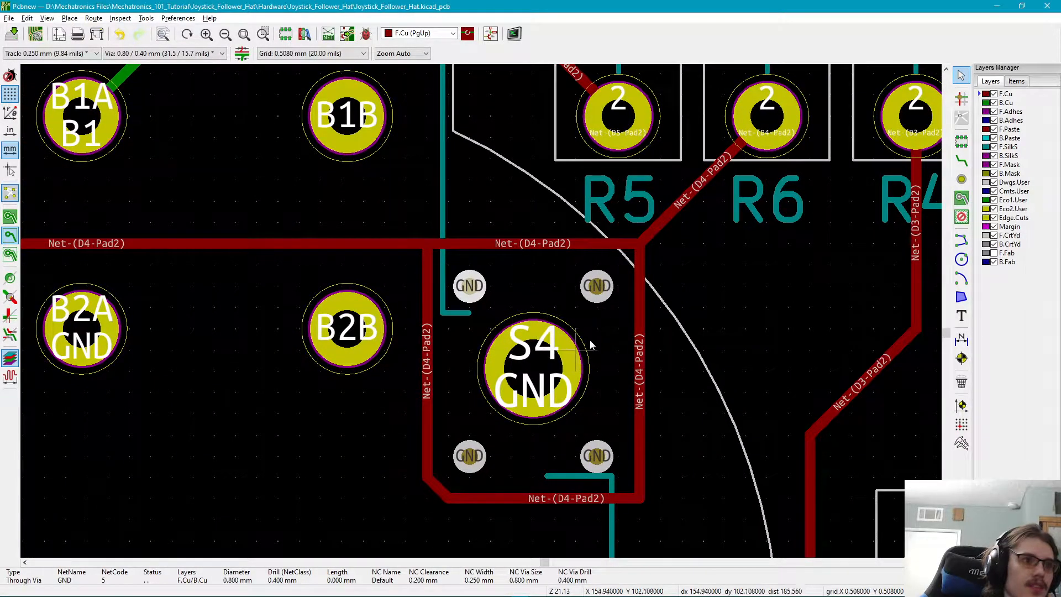
scroll(488, 318, down, 3)
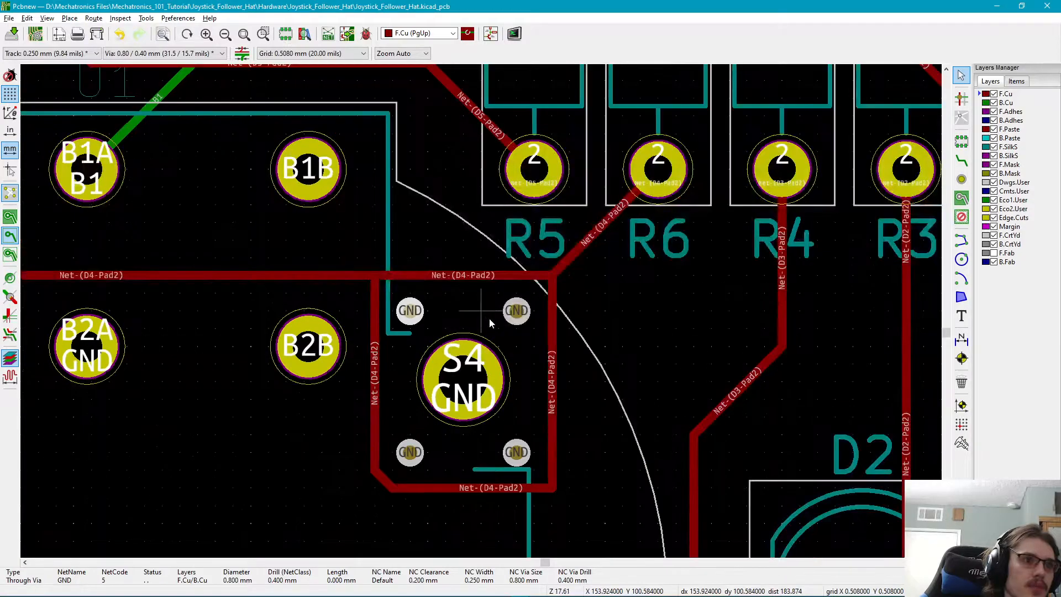
scroll(327, 301, up, 2)
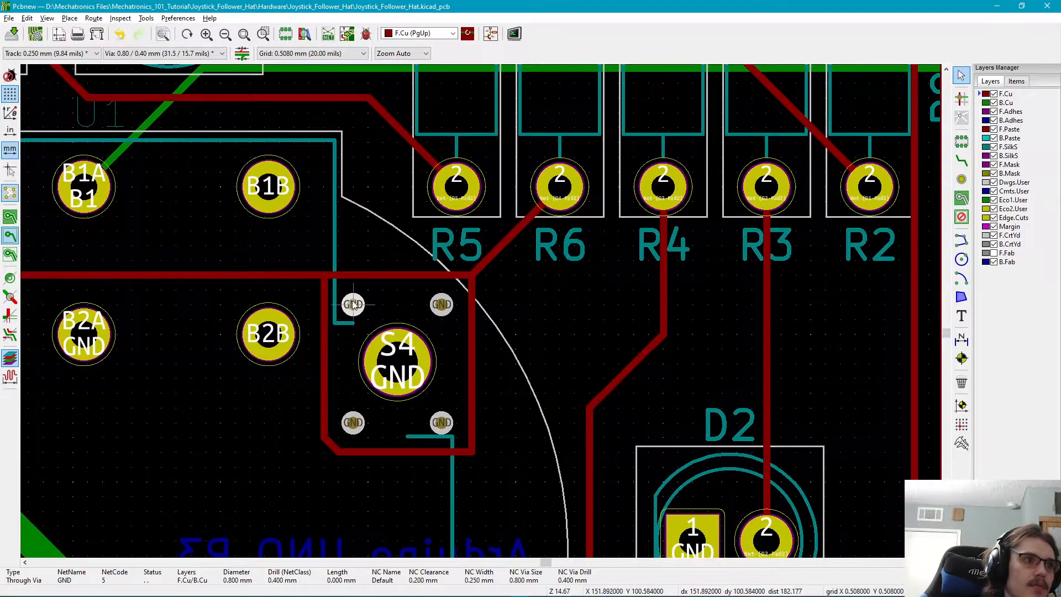
scroll(377, 307, down, 3)
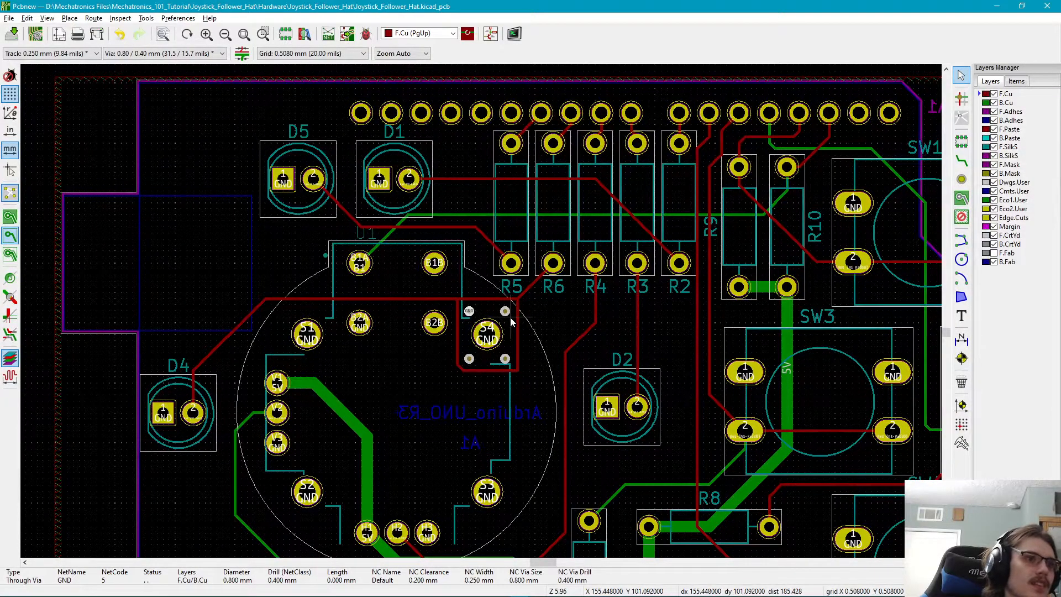
key(ctrl+z)
key(ctrl+z)
key(ctrl+z)
key(ctrl+z)
key(ctrl+z)
key(ctrl+z)
middle_drag(512, 317, 341, 128)
middle_drag(367, 234, 293, 218)
scroll(521, 342, down, 2)
scroll(482, 314, up, 1)
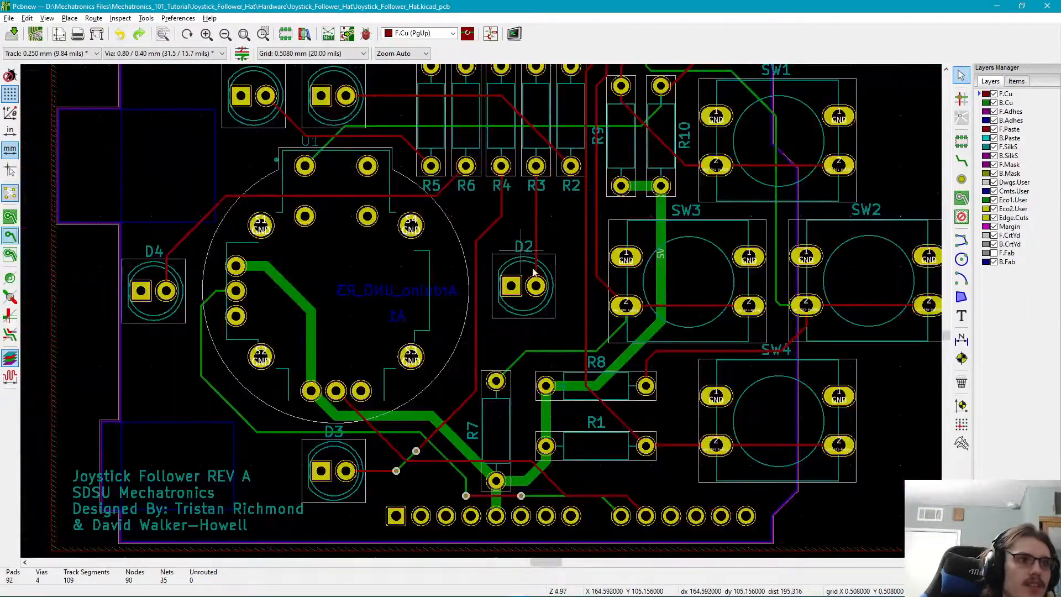
shift+scroll(521, 251, up, 3)
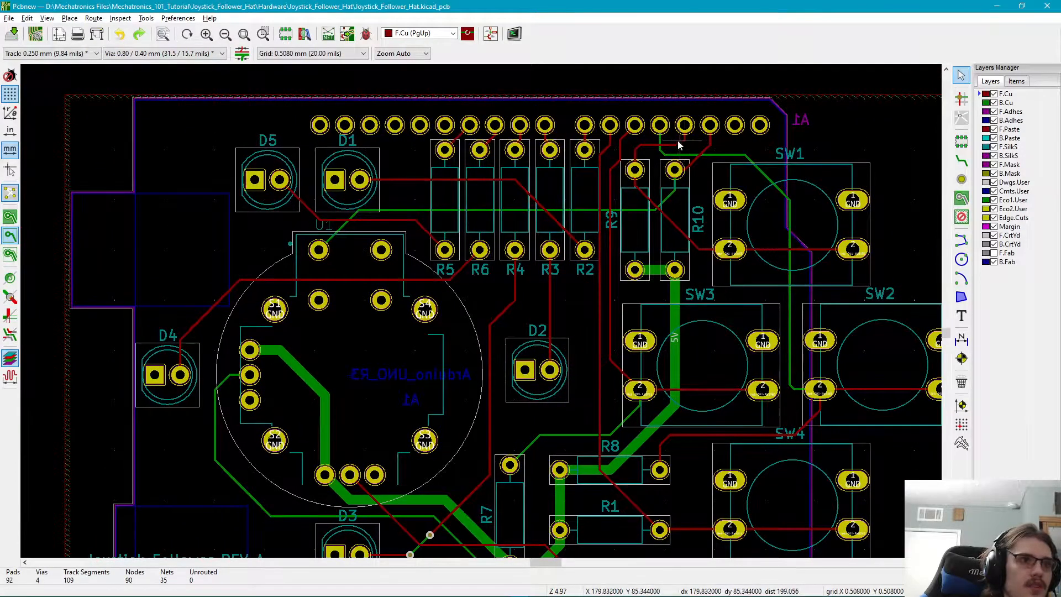
middle_drag(774, 174, 519, 289)
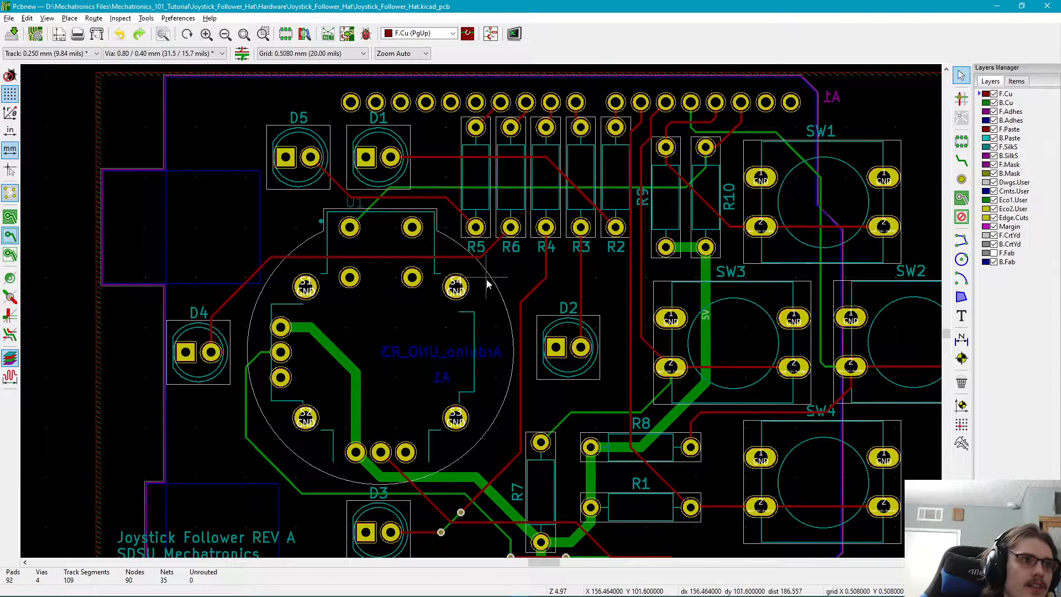
middle_drag(601, 302, 568, 304)
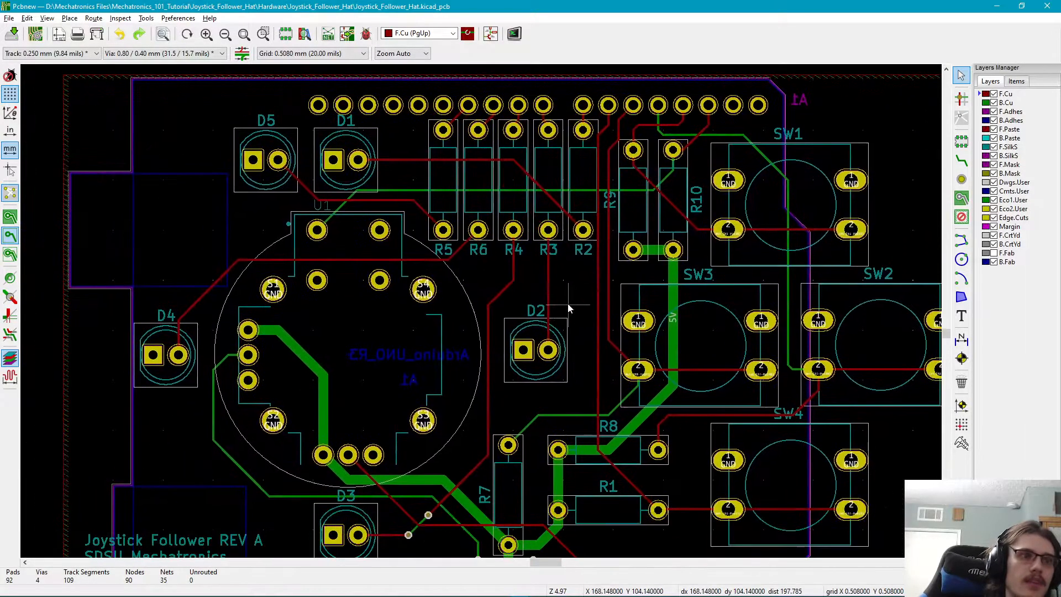
shift+scroll(513, 263, down, 5)
scroll(419, 409, up, 1)
scroll(480, 311, up, 8)
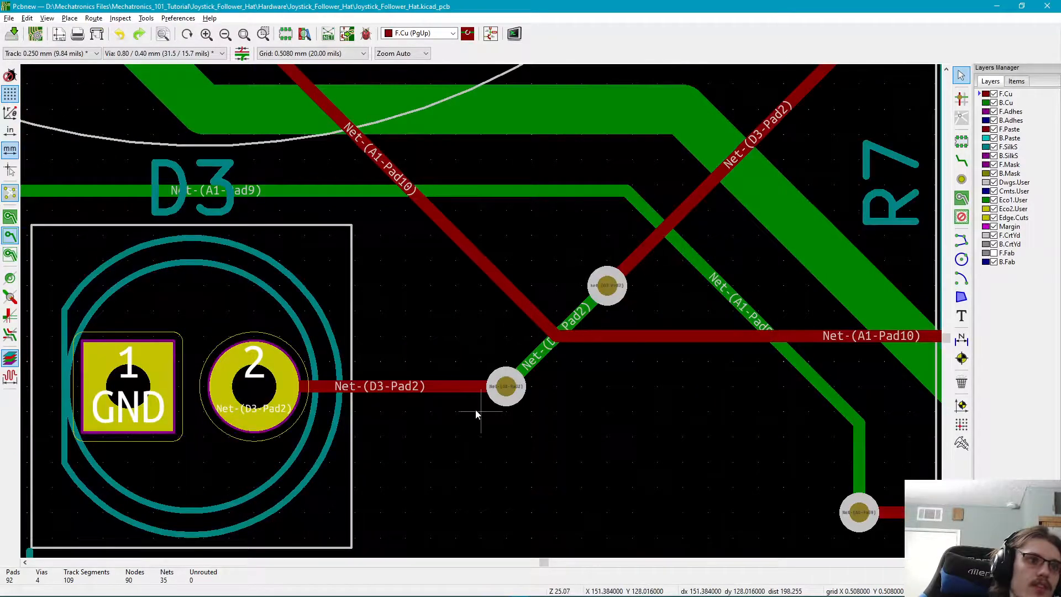
scroll(599, 340, down, 1)
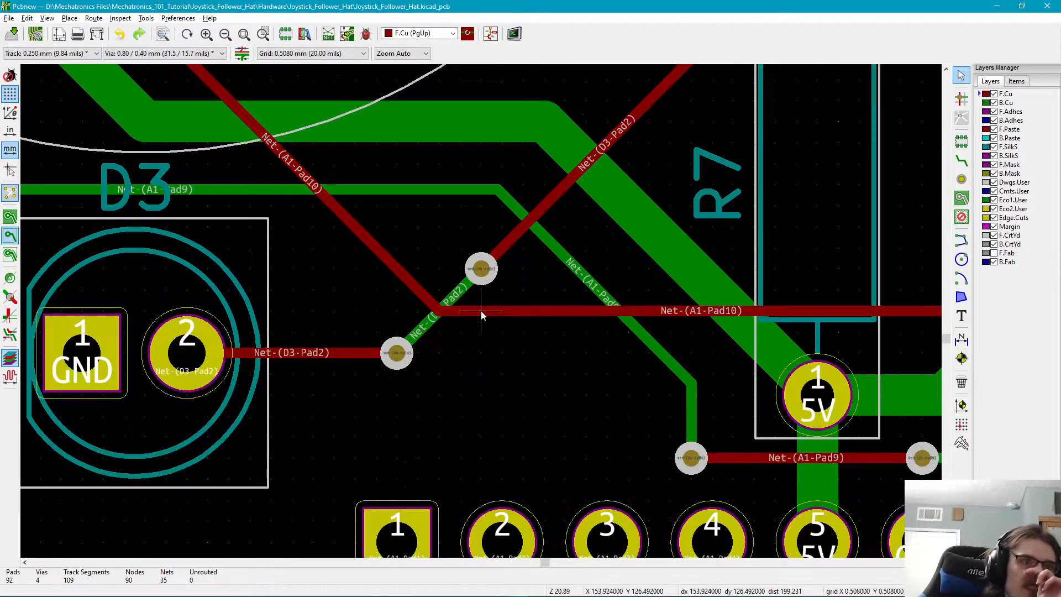
scroll(480, 310, down, 5)
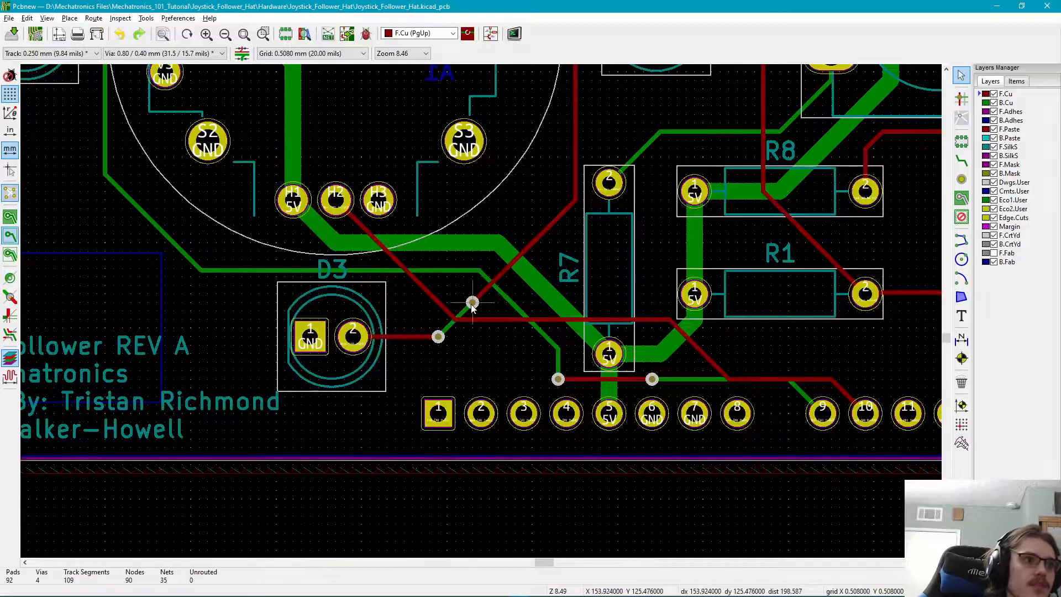
middle_drag(607, 310, 407, 371)
scroll(406, 371, down, 1)
middle_drag(587, 245, 555, 390)
scroll(608, 221, down, 5)
scroll(485, 307, up, 1)
middle_drag(454, 345, 571, 300)
middle_drag(354, 417, 645, 485)
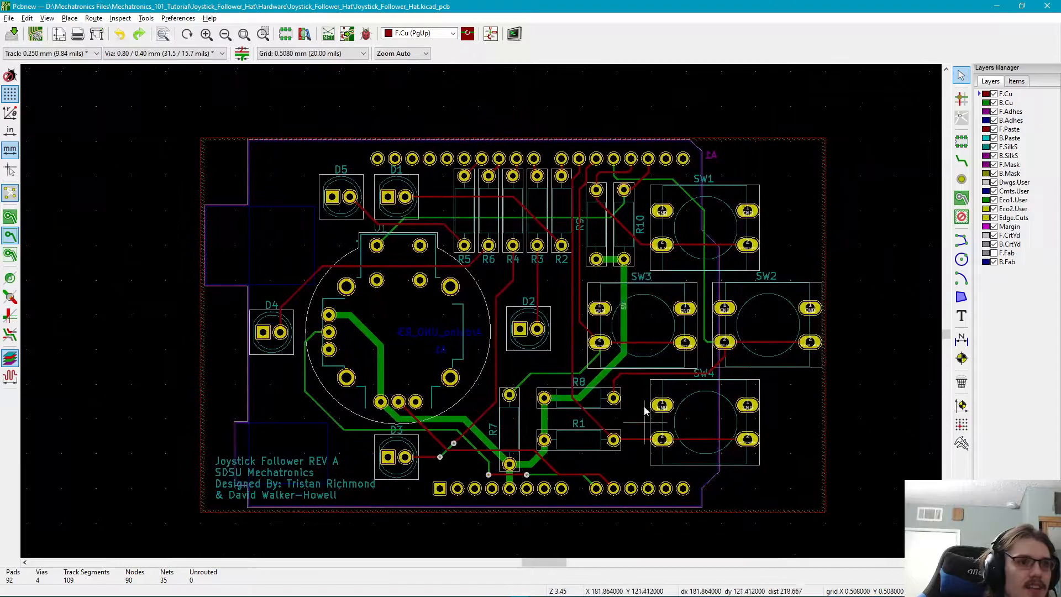
scroll(641, 331, up, 1)
middle_drag(472, 300, 629, 333)
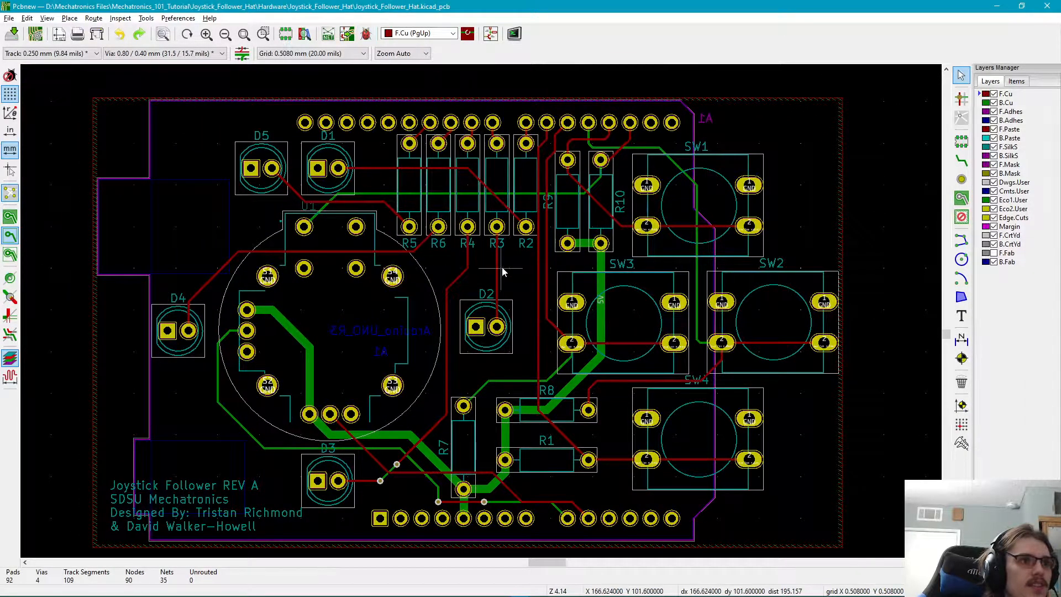
- Run the DRC with out-of-date copper zones refilled, then close the results
click(365, 34)
click(599, 408)
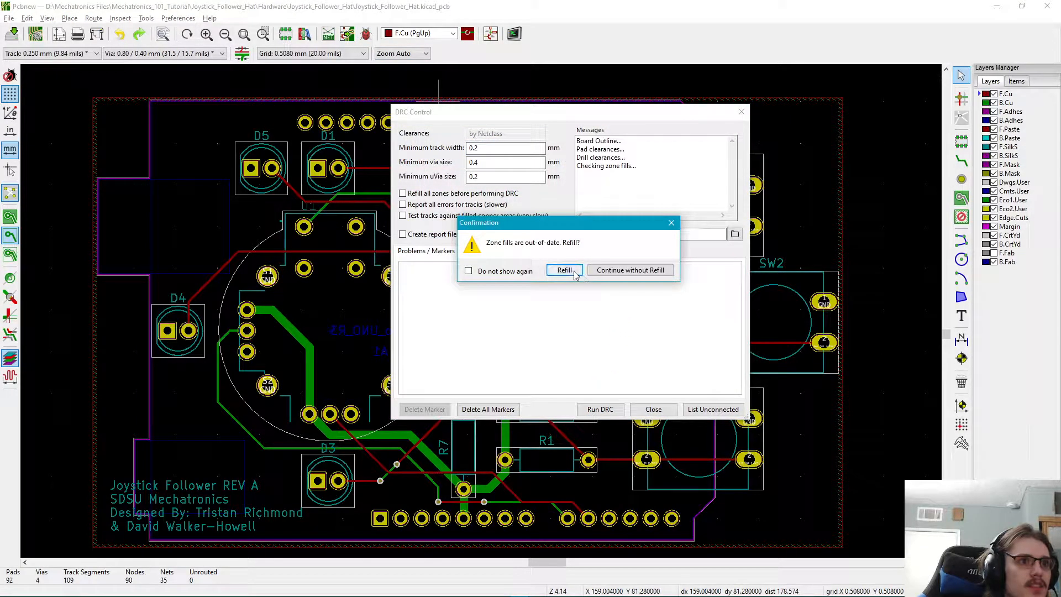
click(564, 270)
click(653, 408)
middle_drag(496, 418, 533, 384)
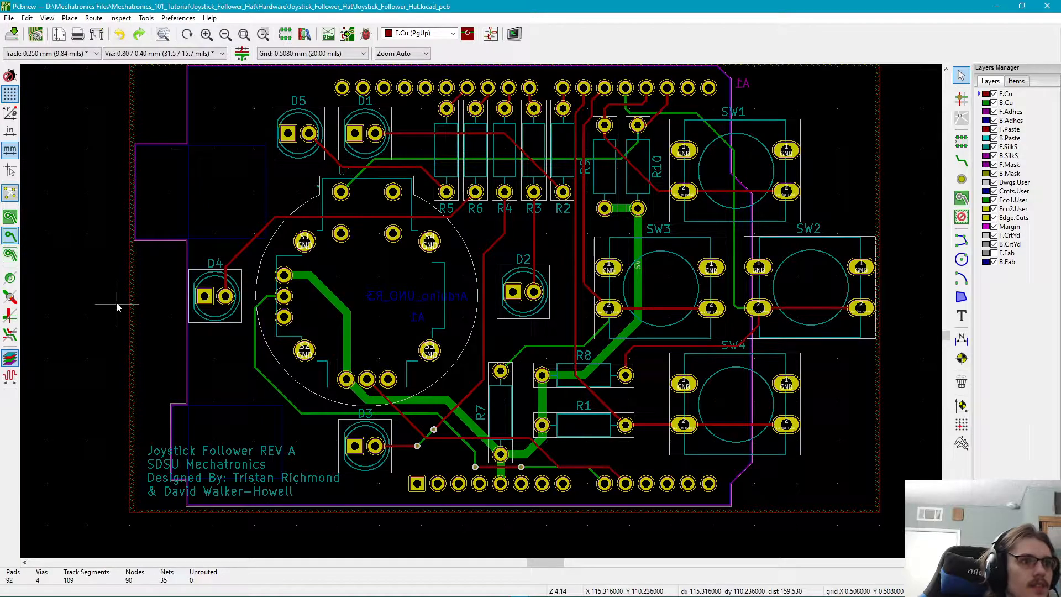
key(alt+3)
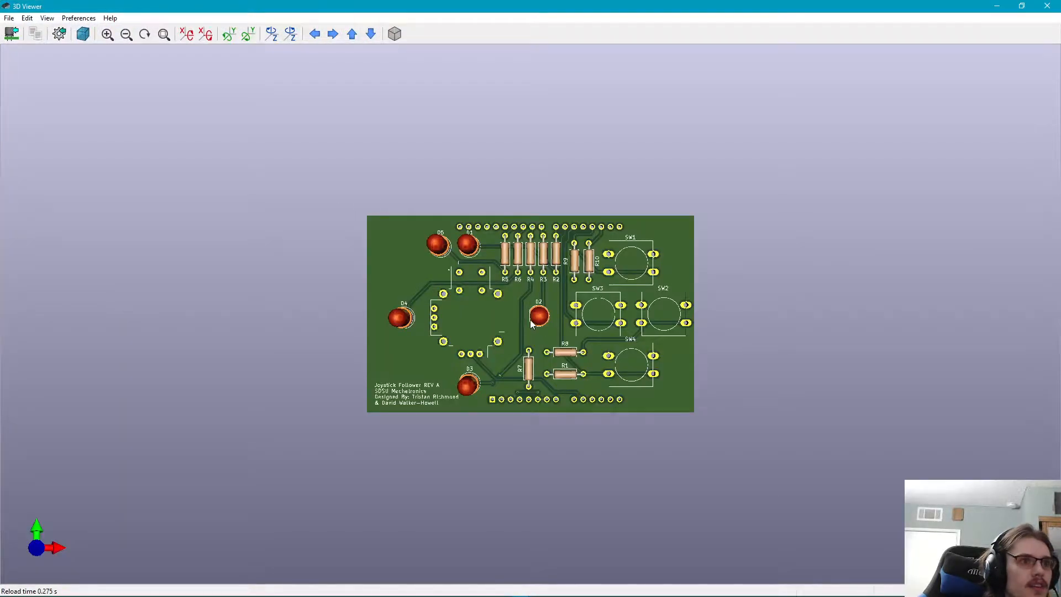
- Tilt the 3D board, then pan the layout to D3, the silkscreen credits and D4
scroll(531, 320, up, 4)
mouse_move(391, 296)
mouse_down()
mouse_move(518, 308)
mouse_move(407, 289)
mouse_up()
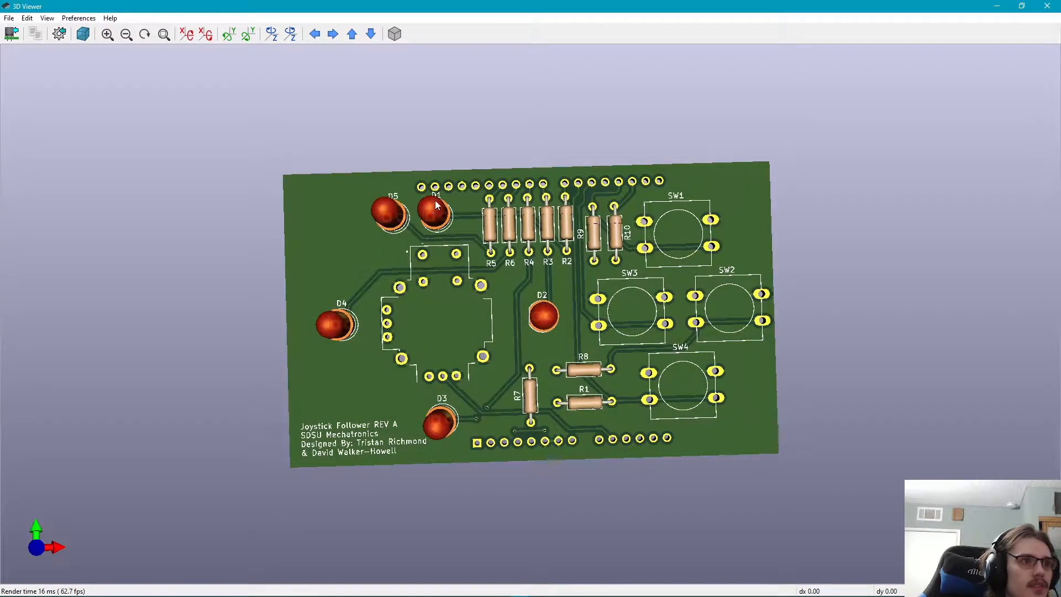
mouse_move(455, 307)
mouse_down()
mouse_move(577, 304)
mouse_move(397, 310)
mouse_move(460, 307)
mouse_up()
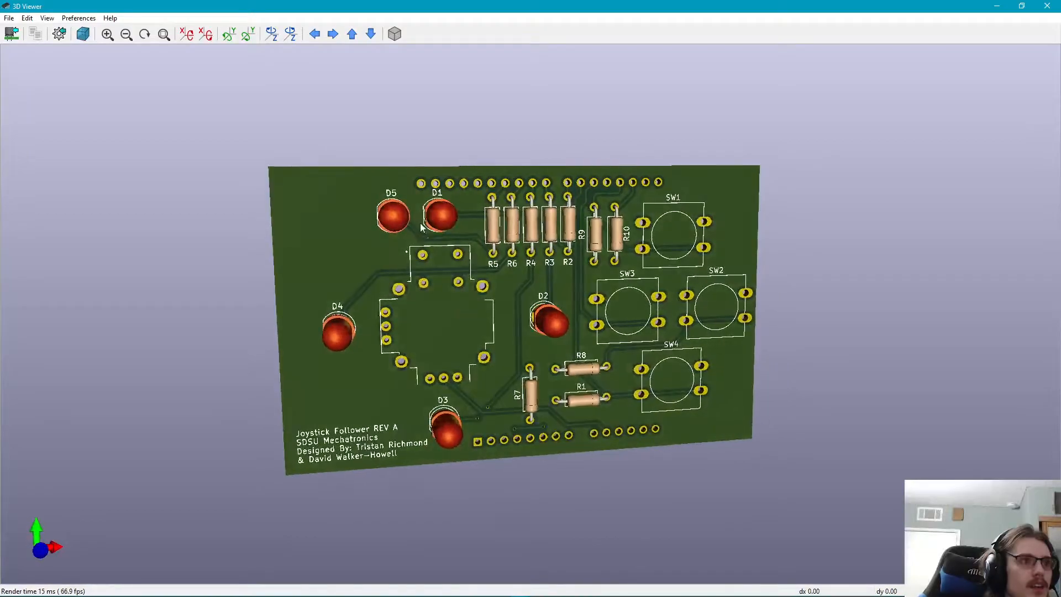
key(alt+Tab)
middle_drag(318, 193, 455, 281)
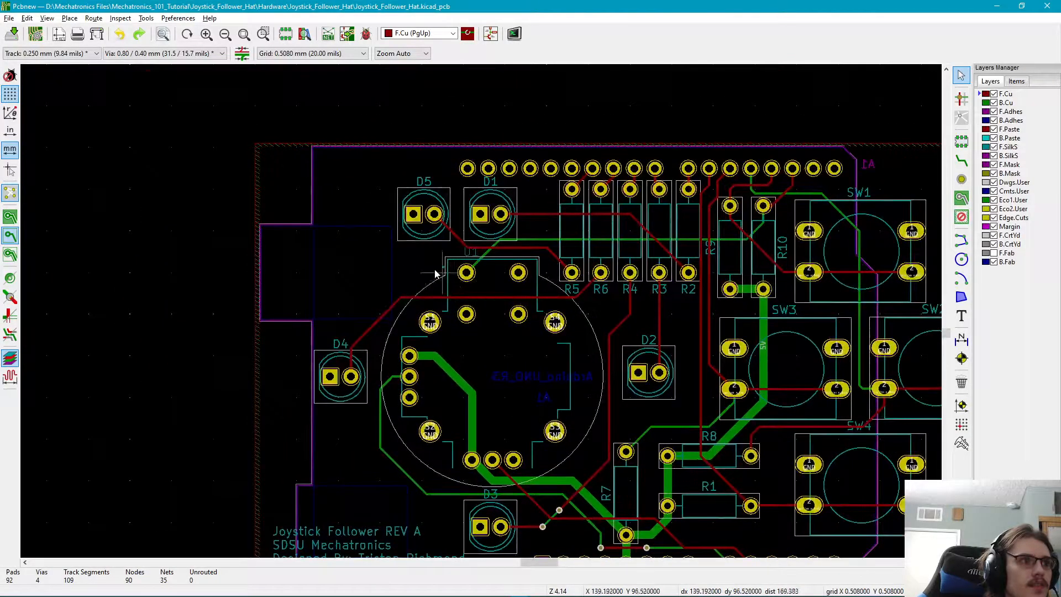
scroll(441, 275, up, 3)
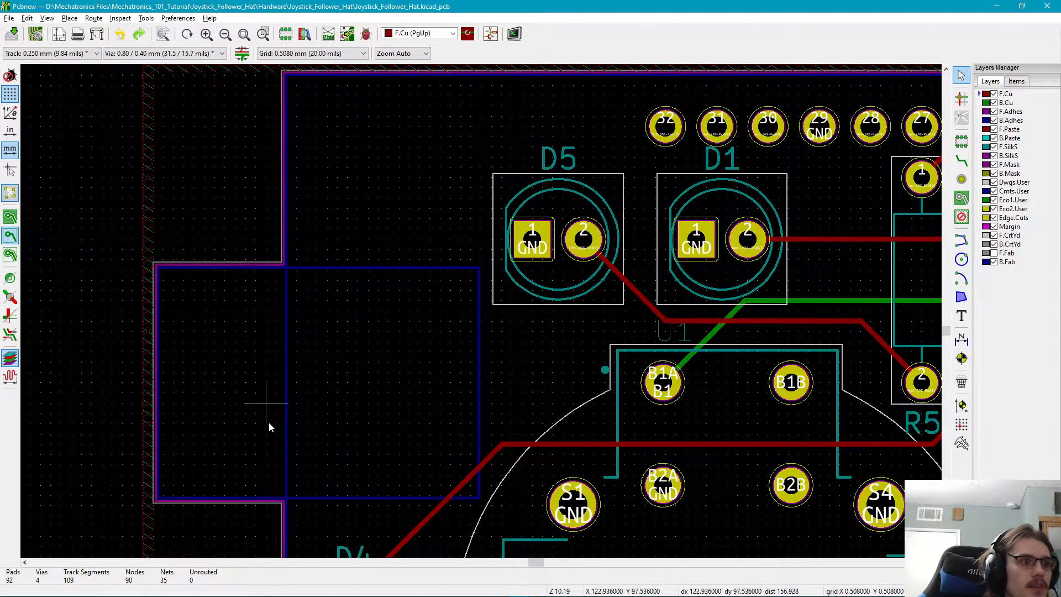
scroll(394, 299, down, 4)
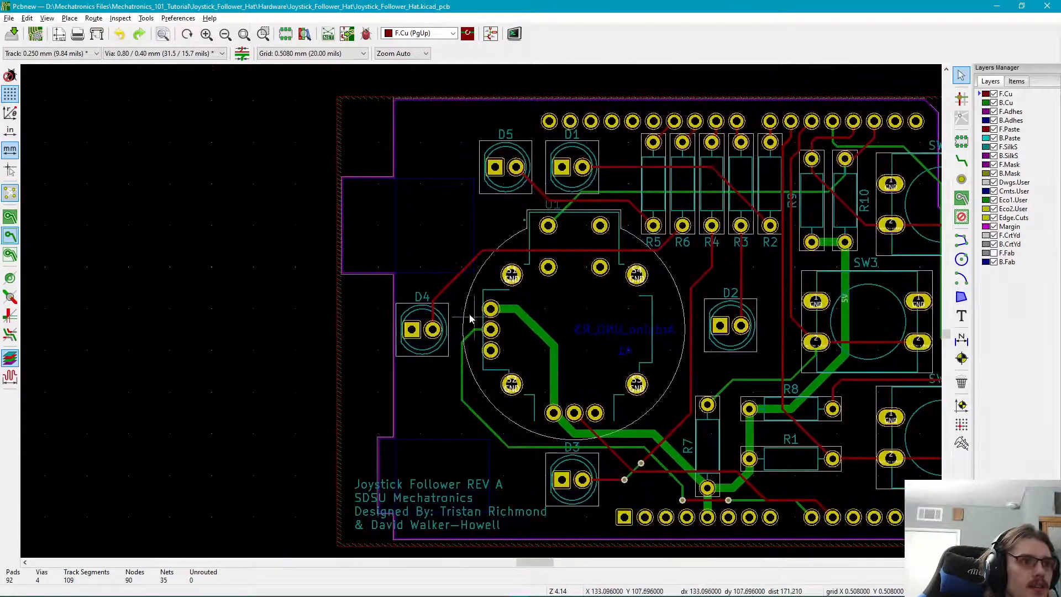
scroll(478, 314, up, 3)
scroll(501, 358, down, 1)
middle_drag(476, 441, 448, 118)
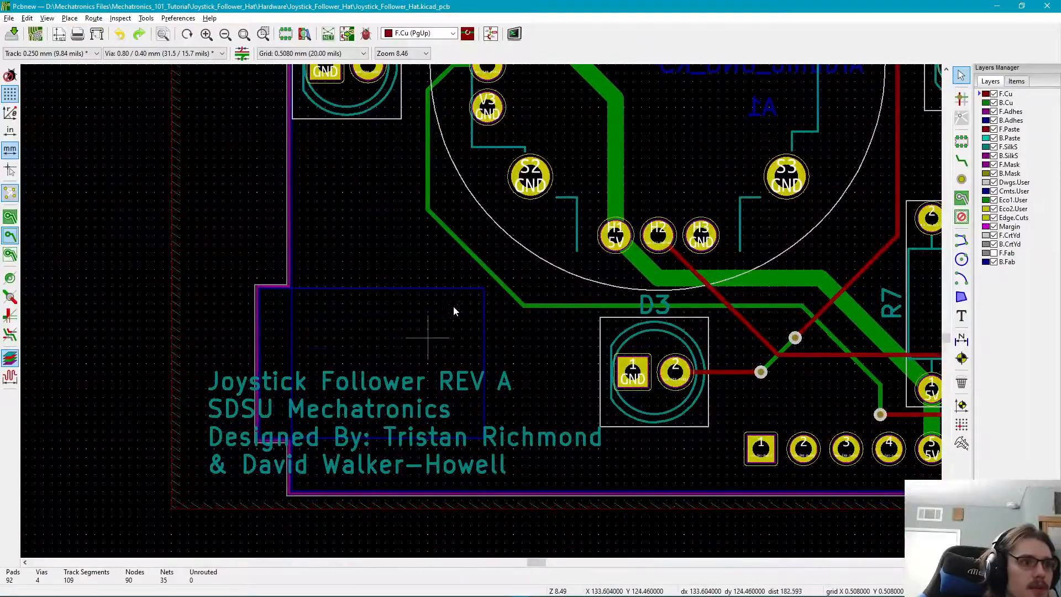
middle_drag(412, 230, 406, 304)
- Orbit the 3D board again, comparing it with the resistor row and D2 in the layout
key(alt+3)
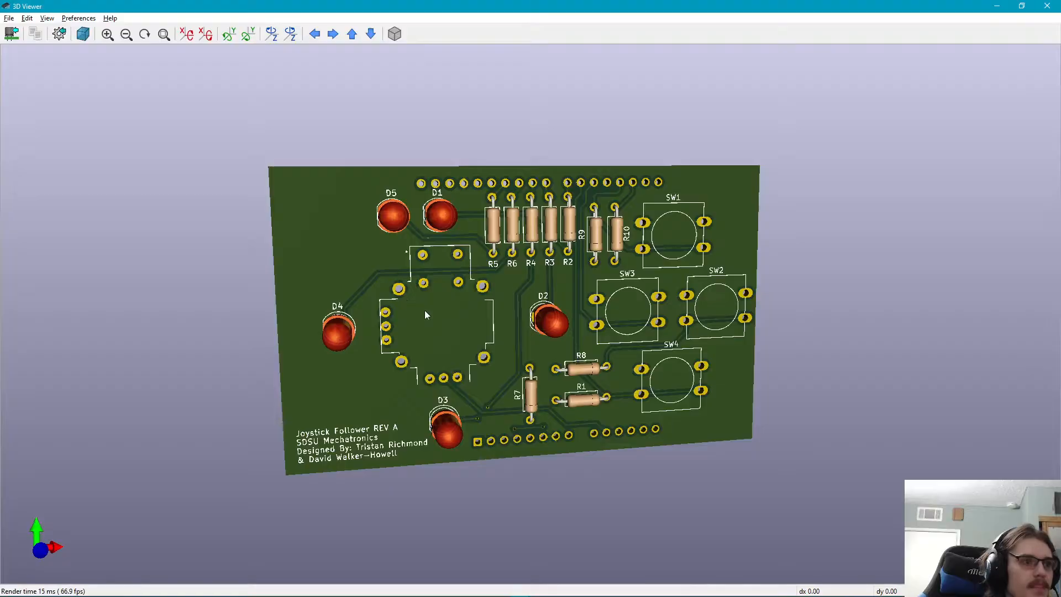
drag(469, 307, 552, 283)
key(alt+Tab)
middle_drag(658, 215, 379, 521)
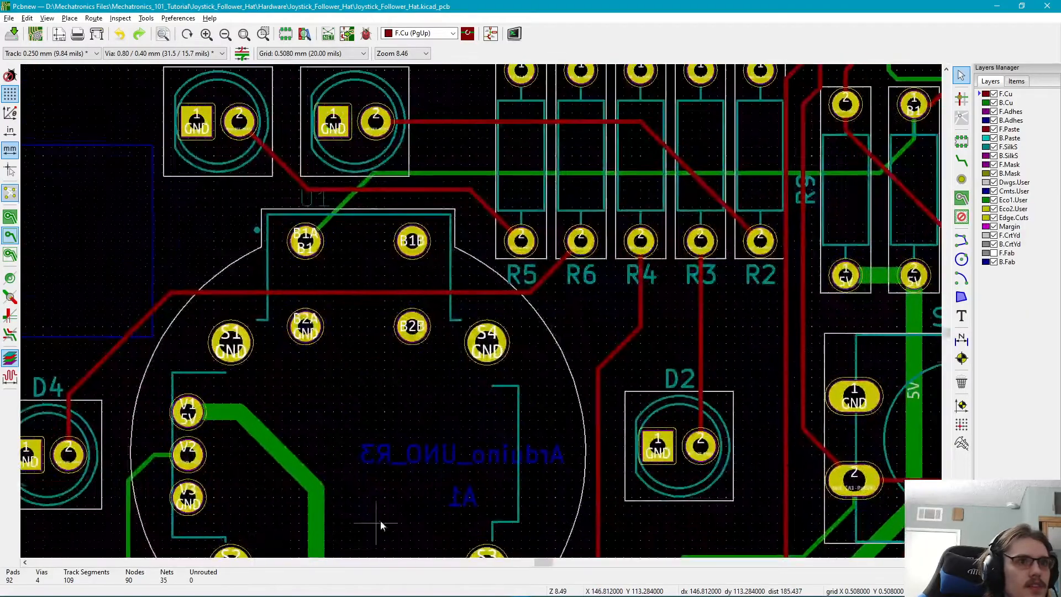
key(alt+Tab)
drag(386, 388, 525, 396)
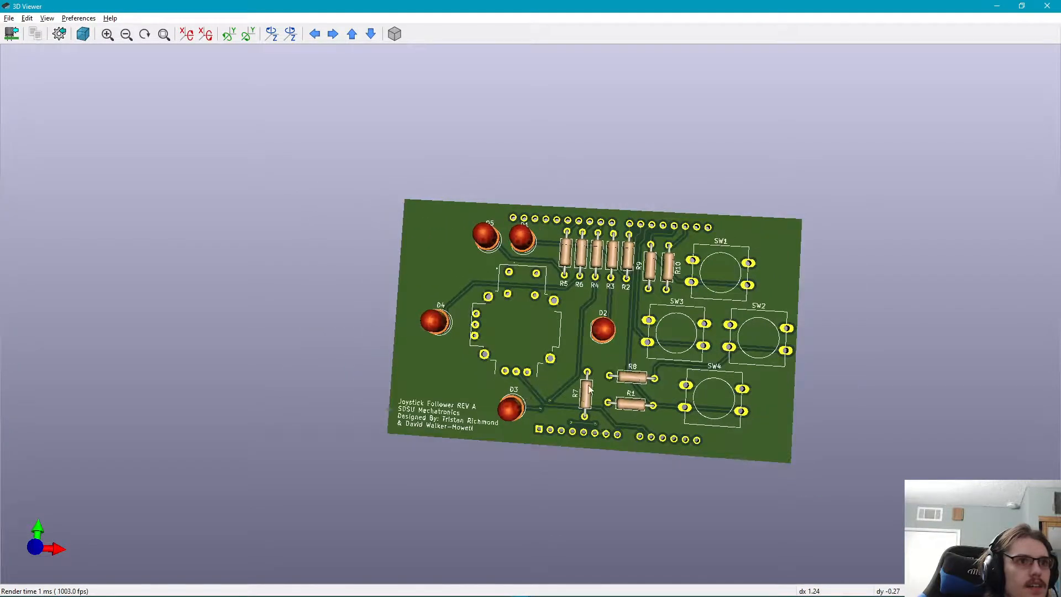
drag(711, 341, 429, 434)
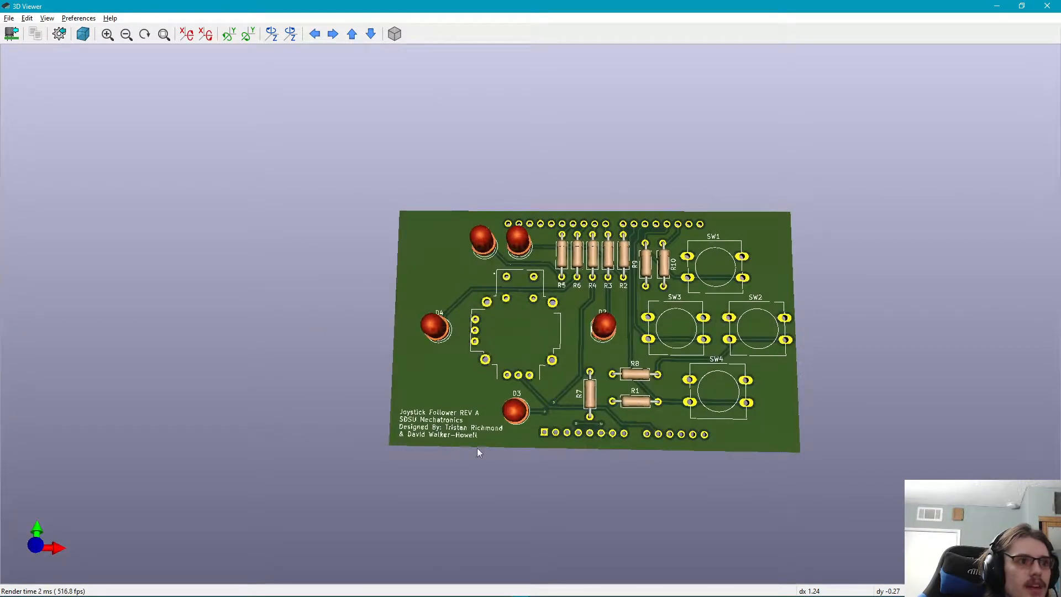
- Close the 3D viewer and recentre the whole board in the layout view
click(1047, 6)
scroll(481, 315, down, 3)
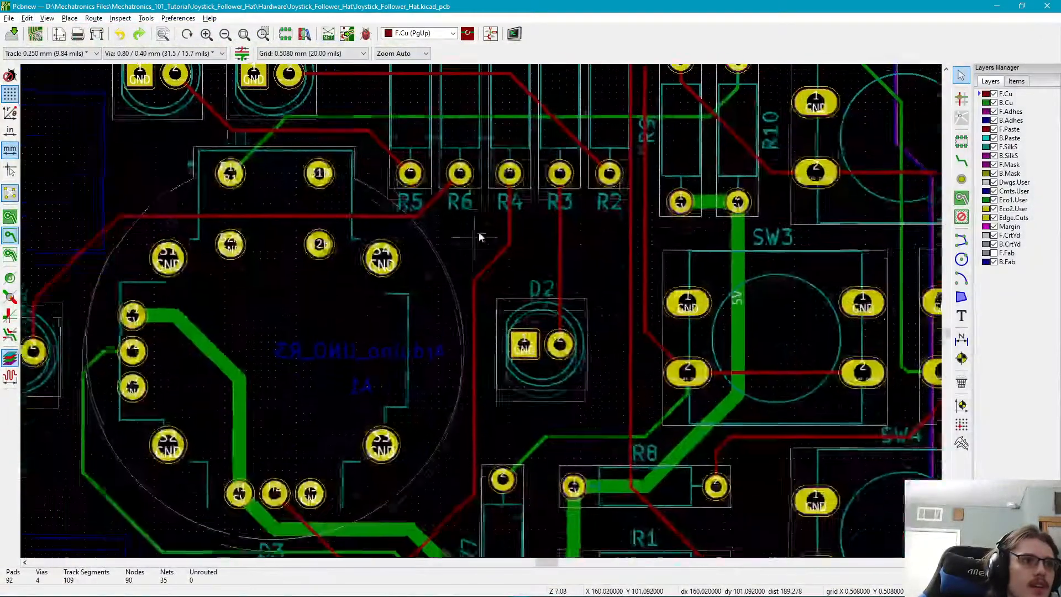
scroll(478, 320, down, 5)
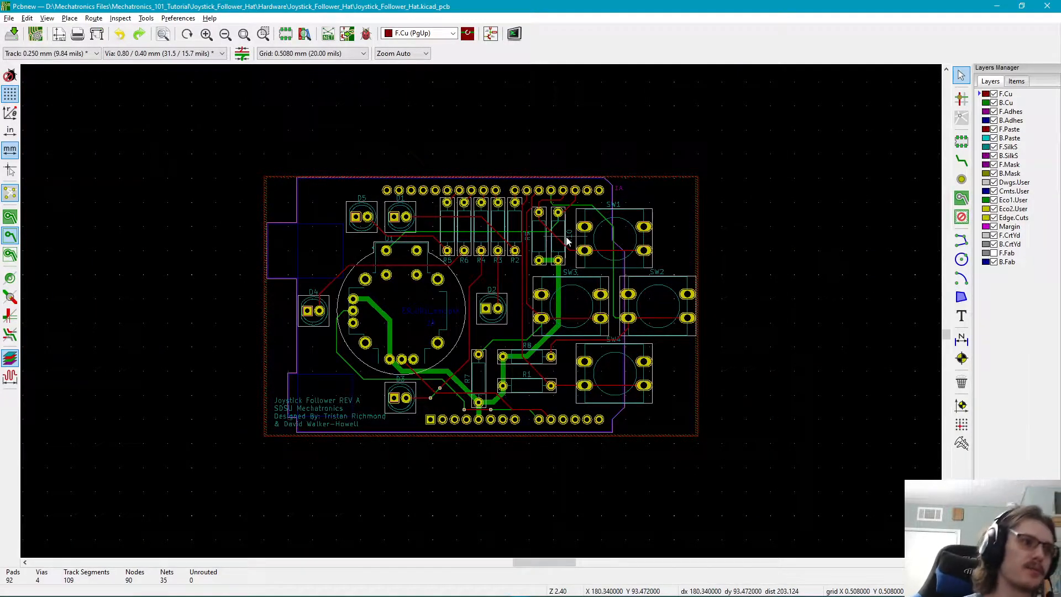
middle_drag(724, 255, 711, 313)
scroll(710, 313, up, 1)
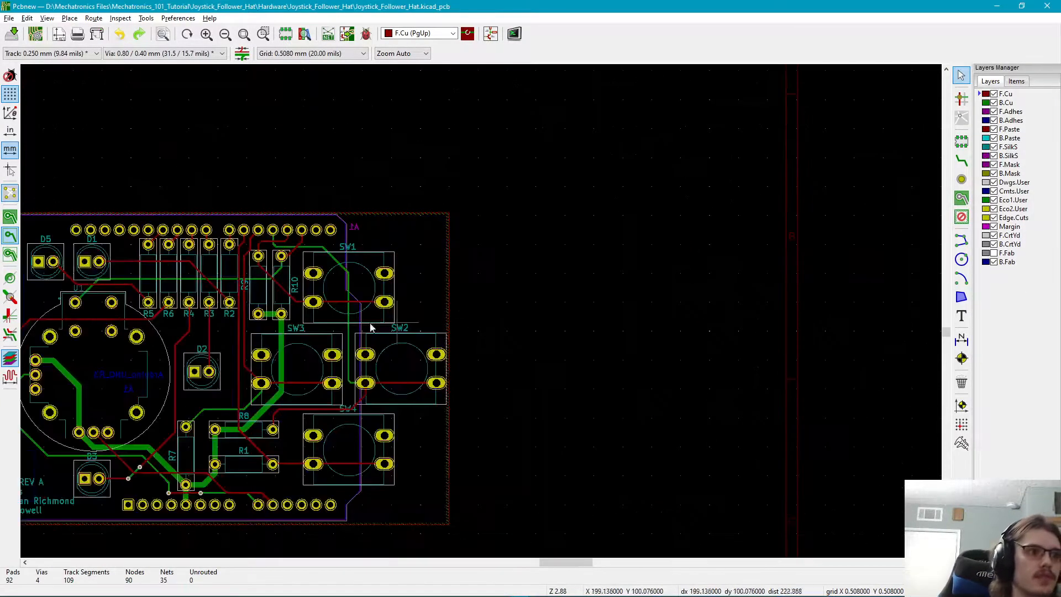
middle_drag(457, 329, 497, 291)
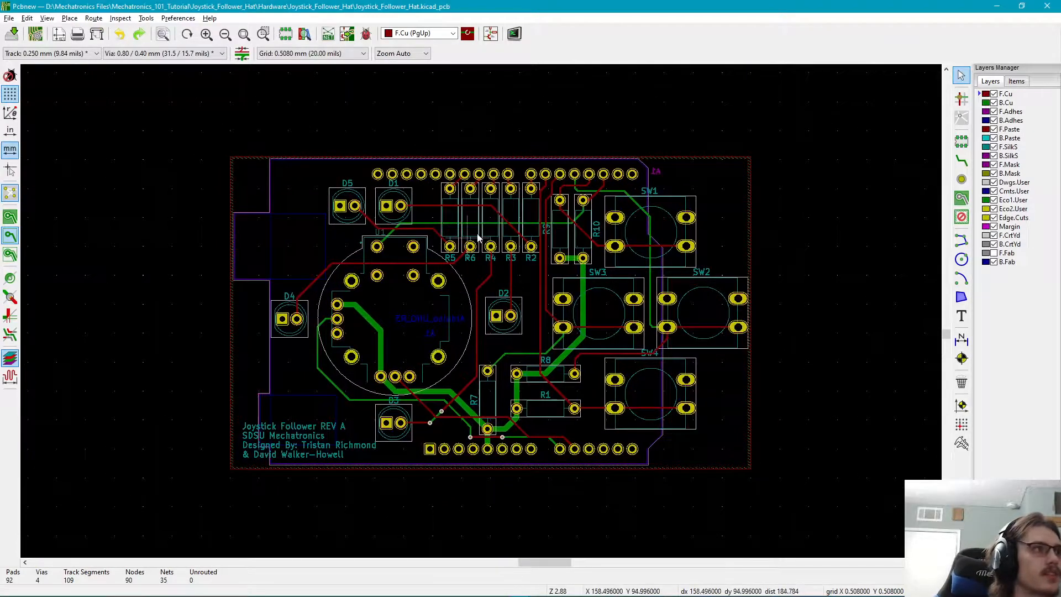
- Open File > Plot, with Gerber output and copper, paste, silkscreen, mask and Edge.Cuts layers
click(9, 18)
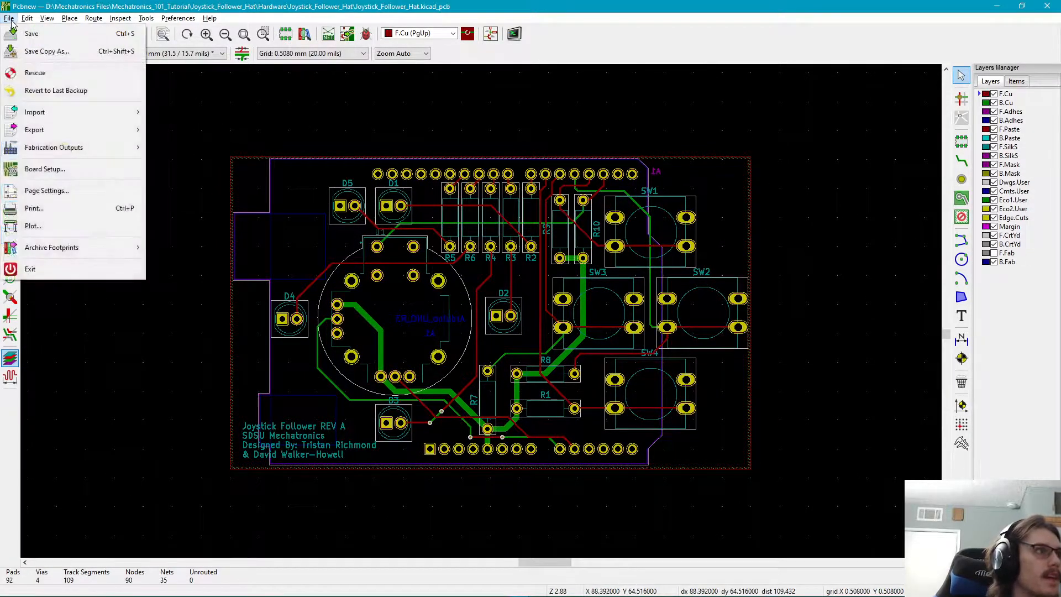
mouse_move(53, 132)
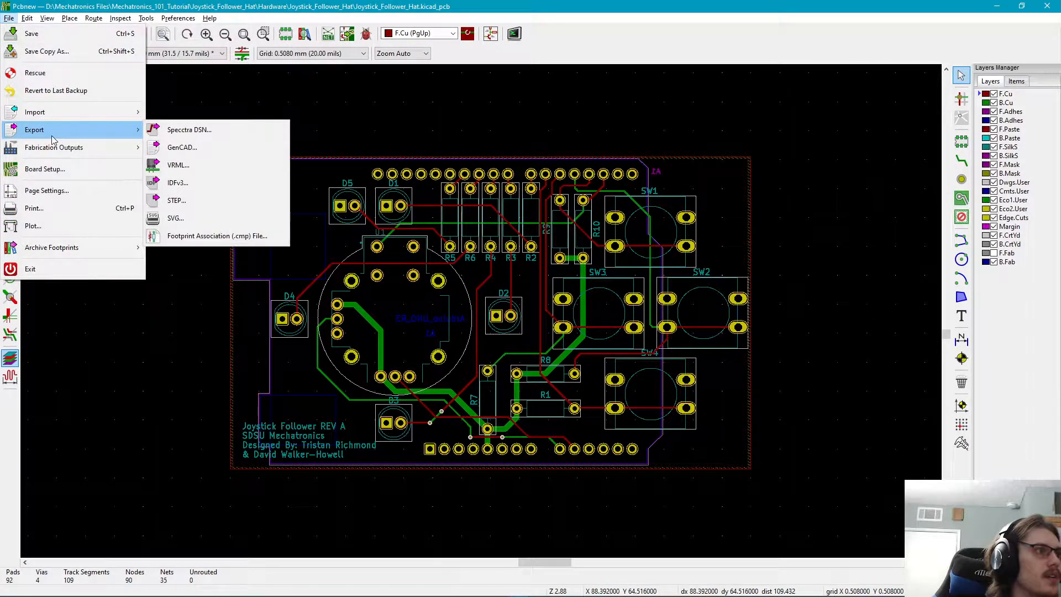
click(207, 94)
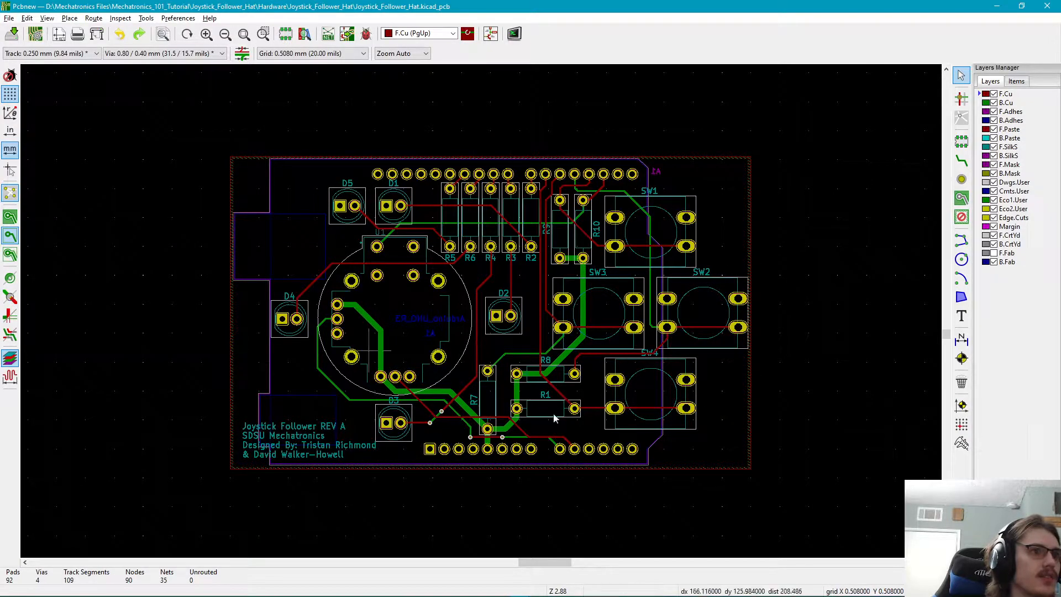
click(10, 18)
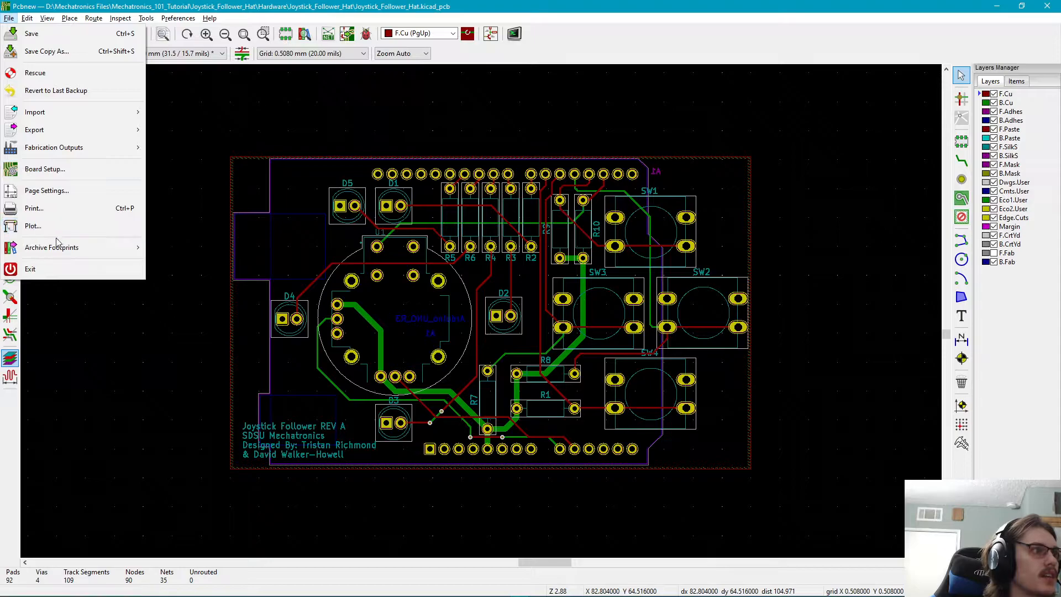
click(54, 226)
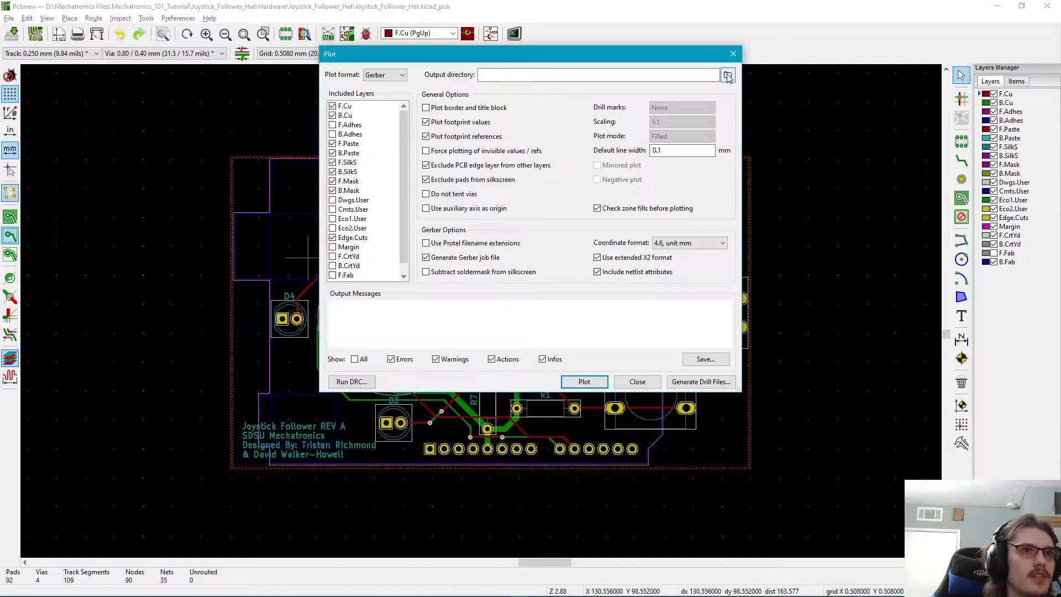
- Create a Gerbers folder beside the board and set the plot output to the relative path Gerbers\
click(727, 76)
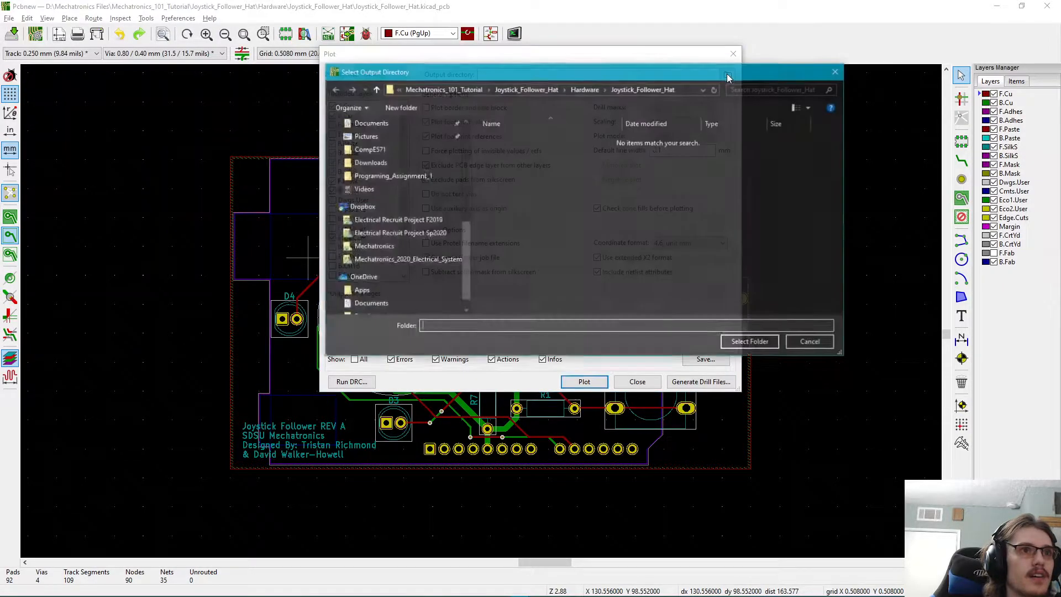
drag(716, 80, 567, 232)
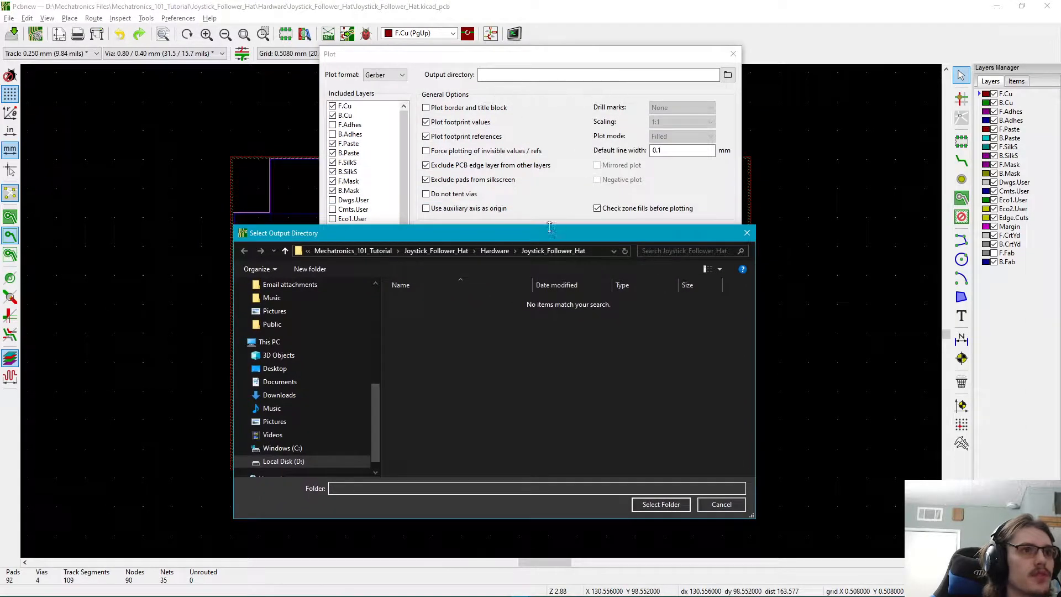
drag(496, 233, 519, 141)
right_click(502, 274)
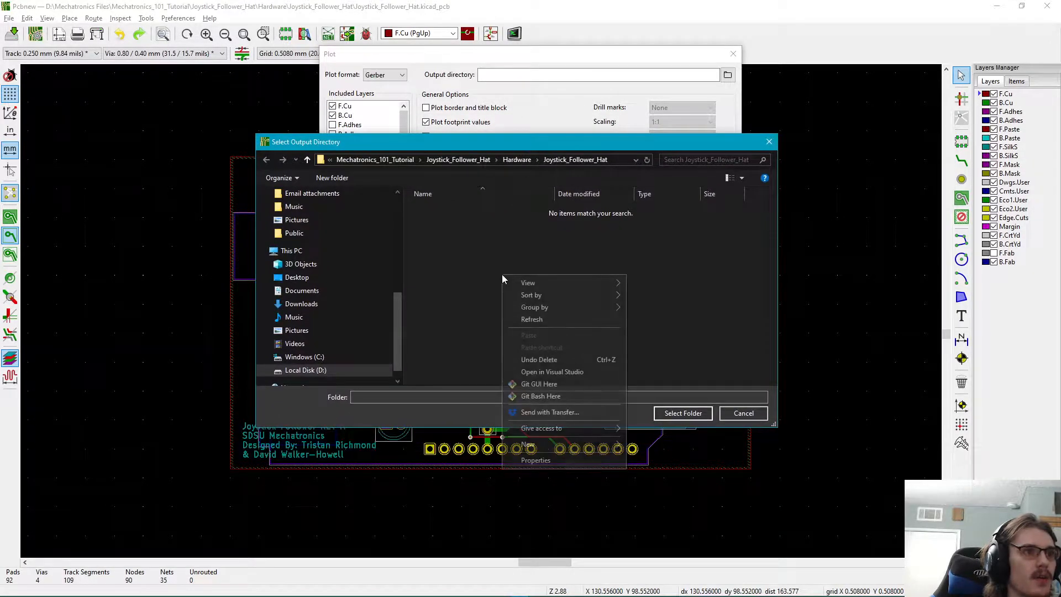
mouse_move(547, 444)
click(658, 293)
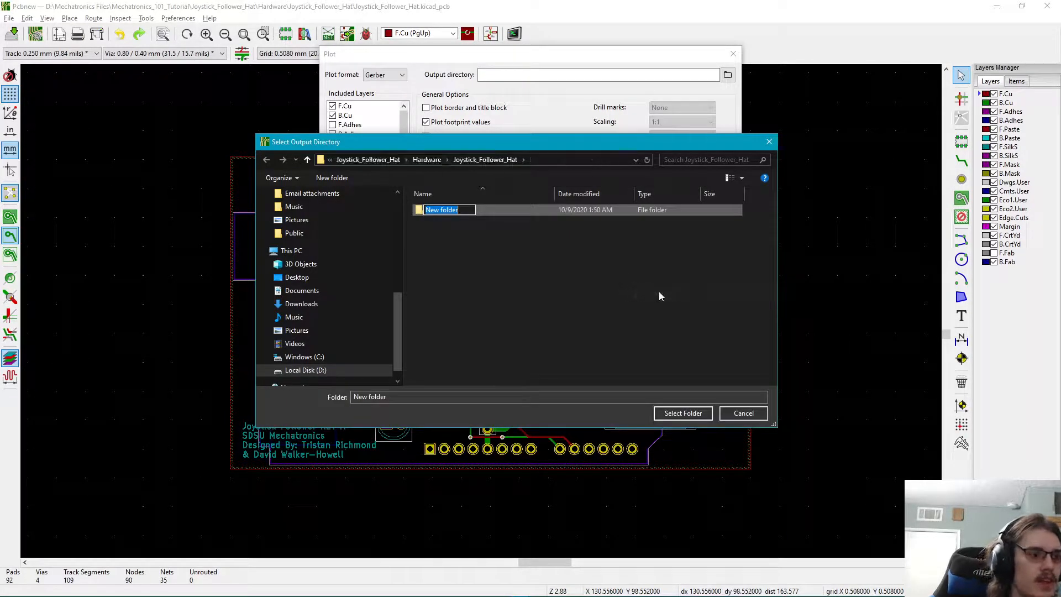
text(Gerbers)
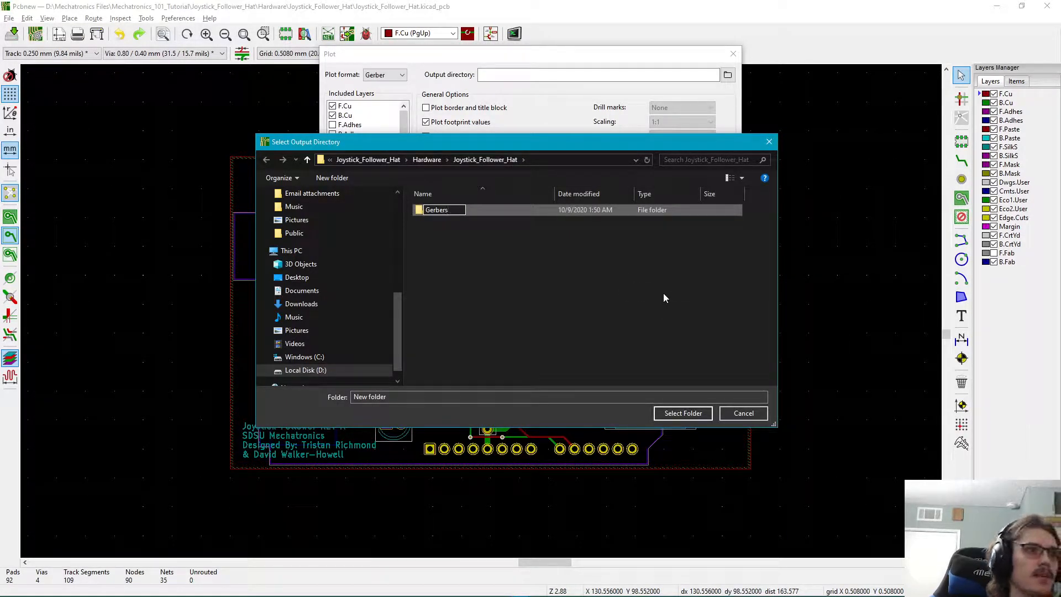
click(493, 237)
click(465, 209)
click(683, 413)
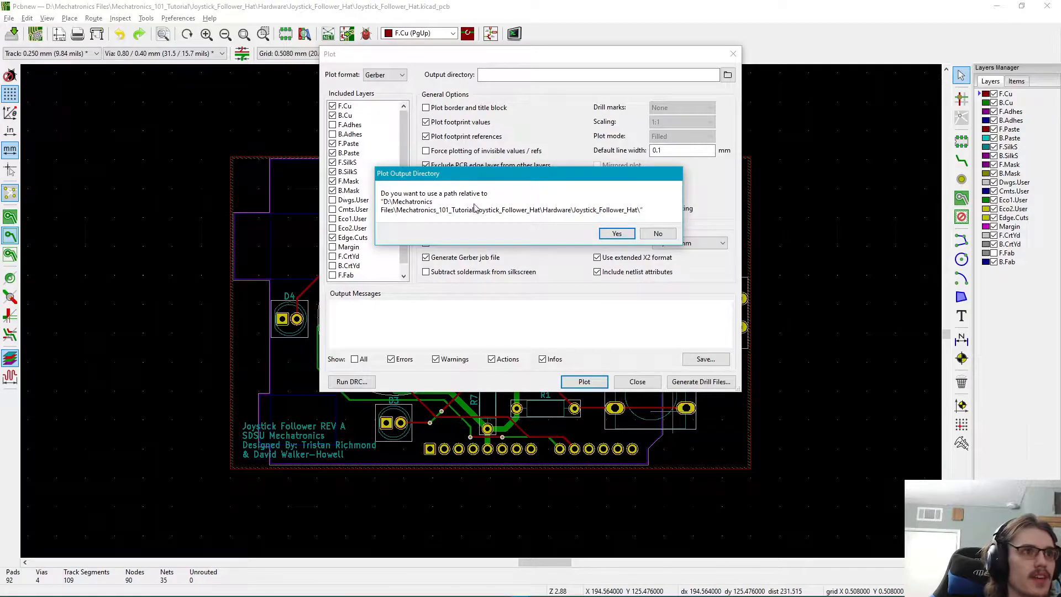
click(617, 233)
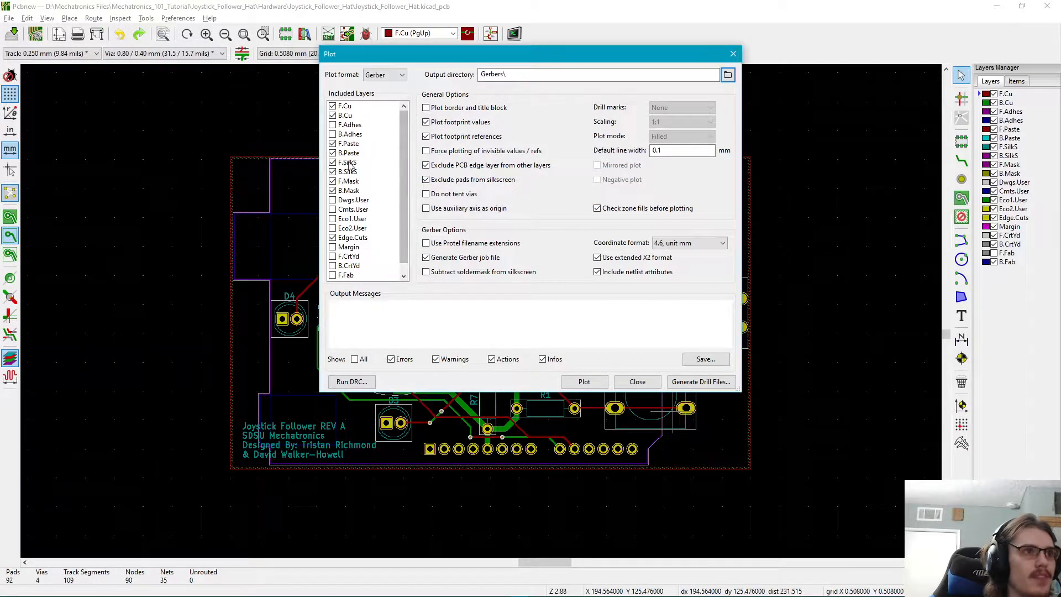
scroll(365, 232, down, 1)
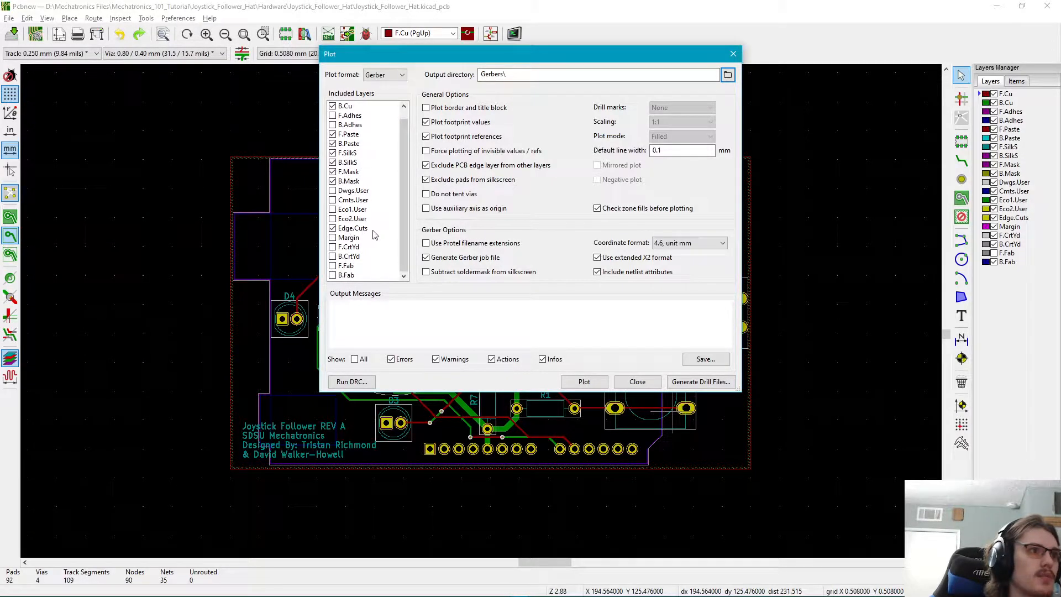
scroll(367, 251, up, 1)
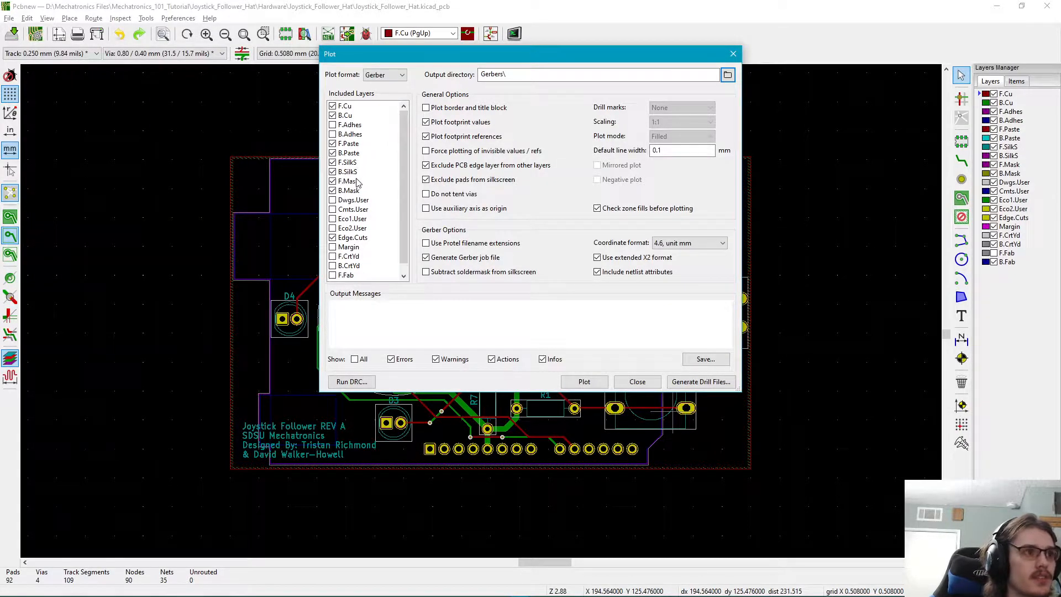
scroll(364, 237, down, 1)
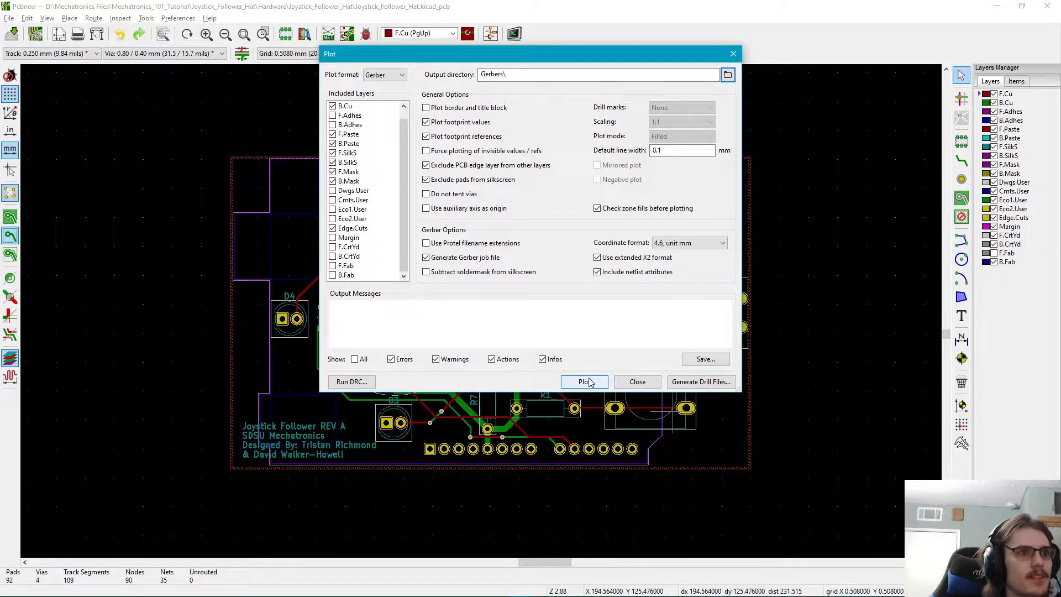
click(683, 384)
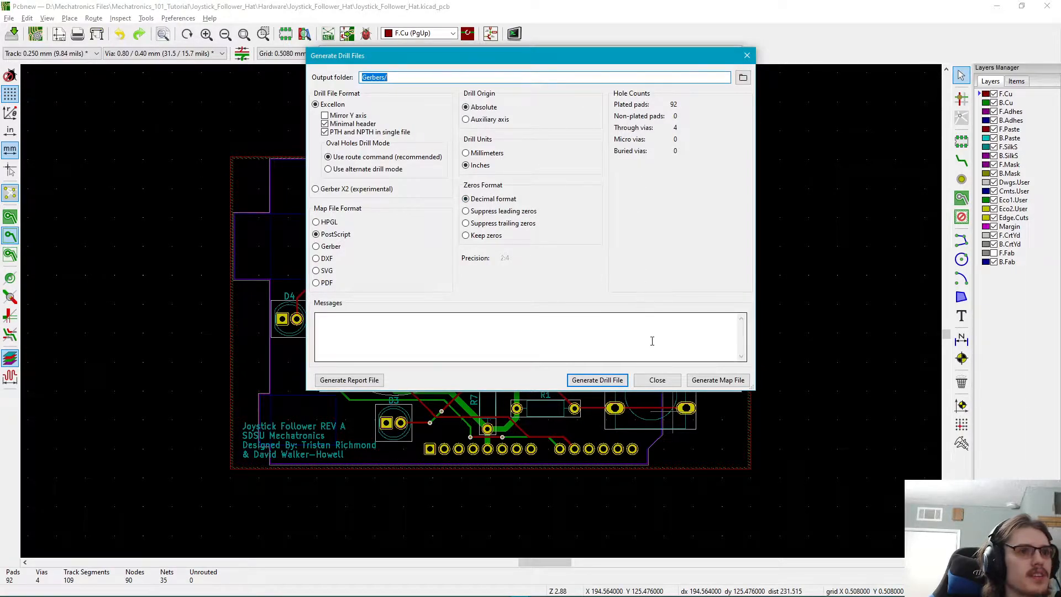
click(603, 381)
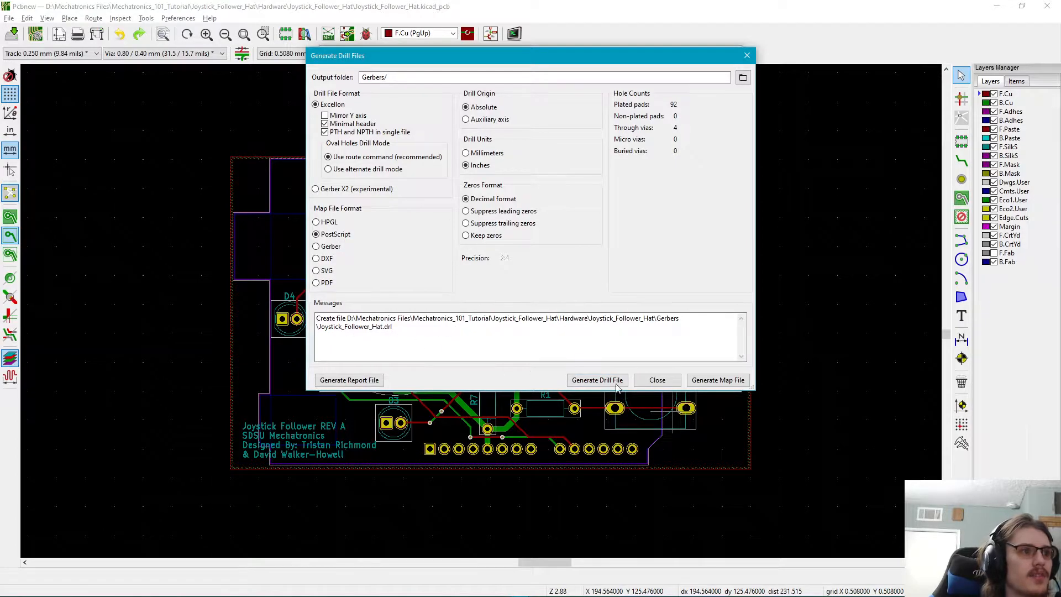
click(657, 380)
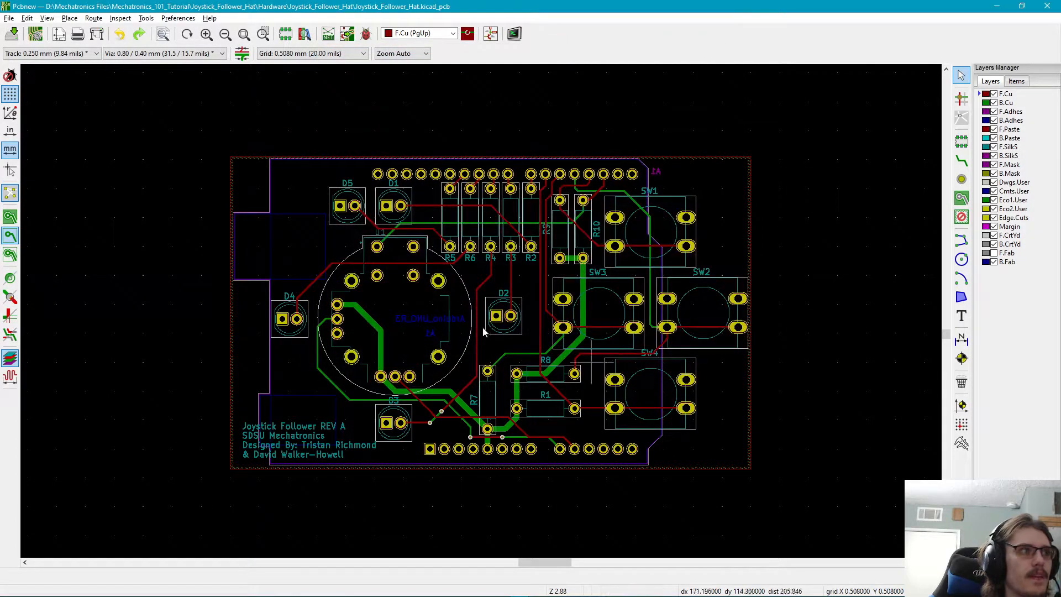
- Plot the Gerber layers and Joystick_Follower_Hat-job.gbrjob into Gerbers/, then close the Plot dialog
click(9, 19)
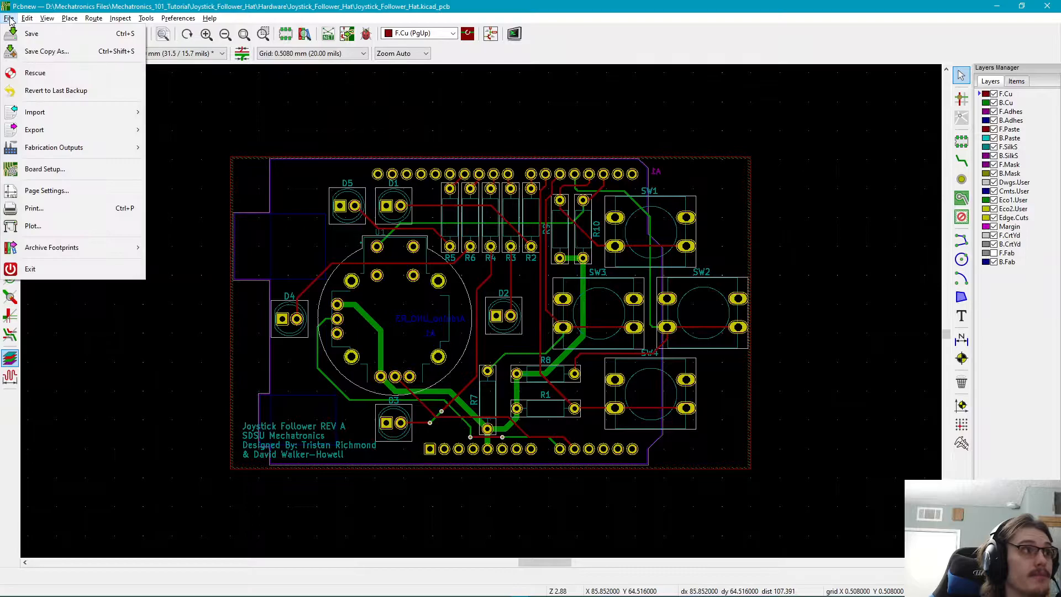
click(32, 226)
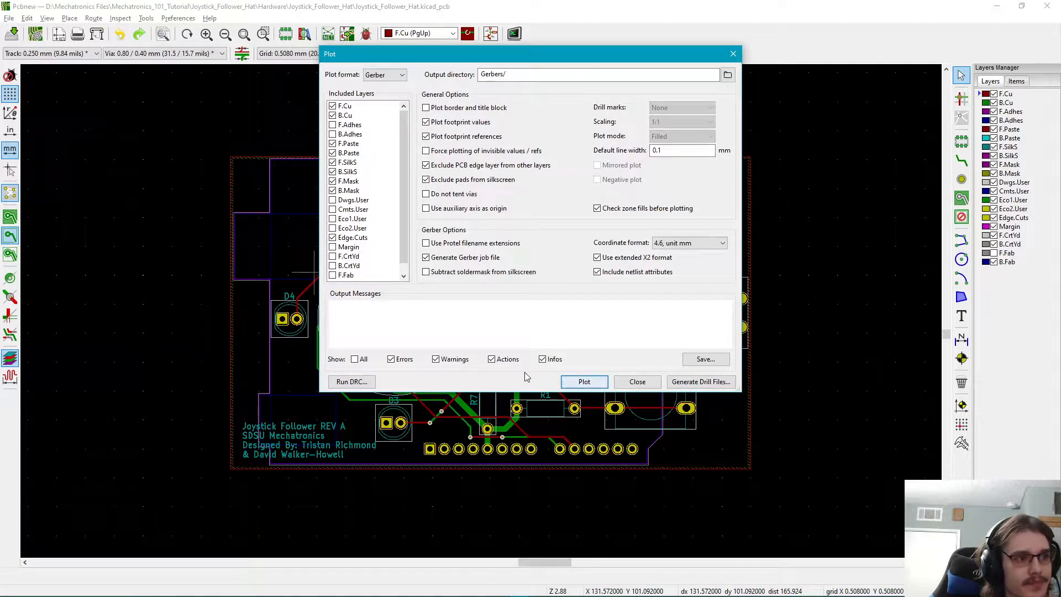
click(572, 387)
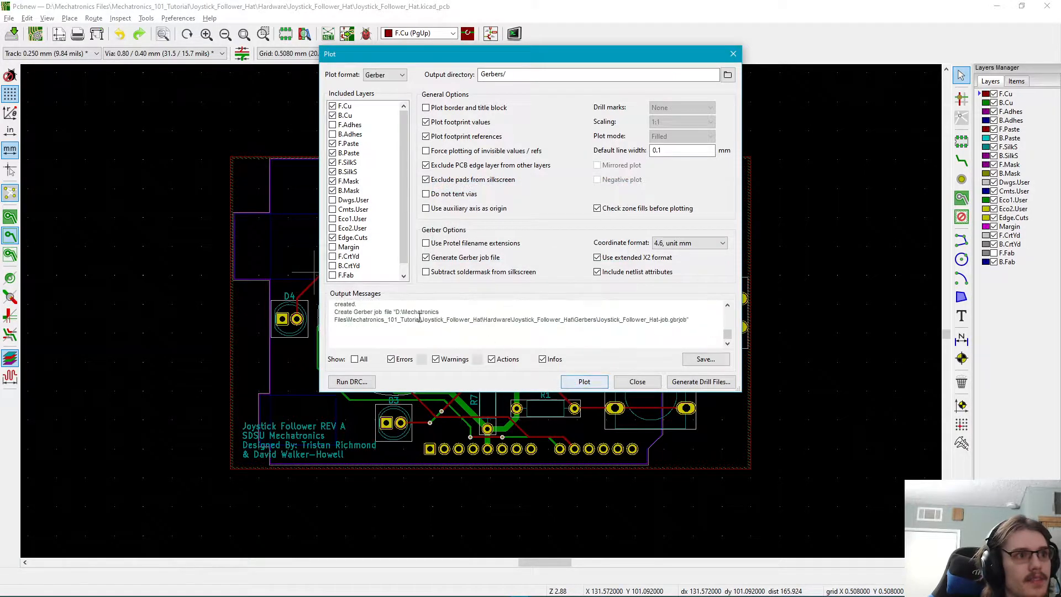
click(635, 381)
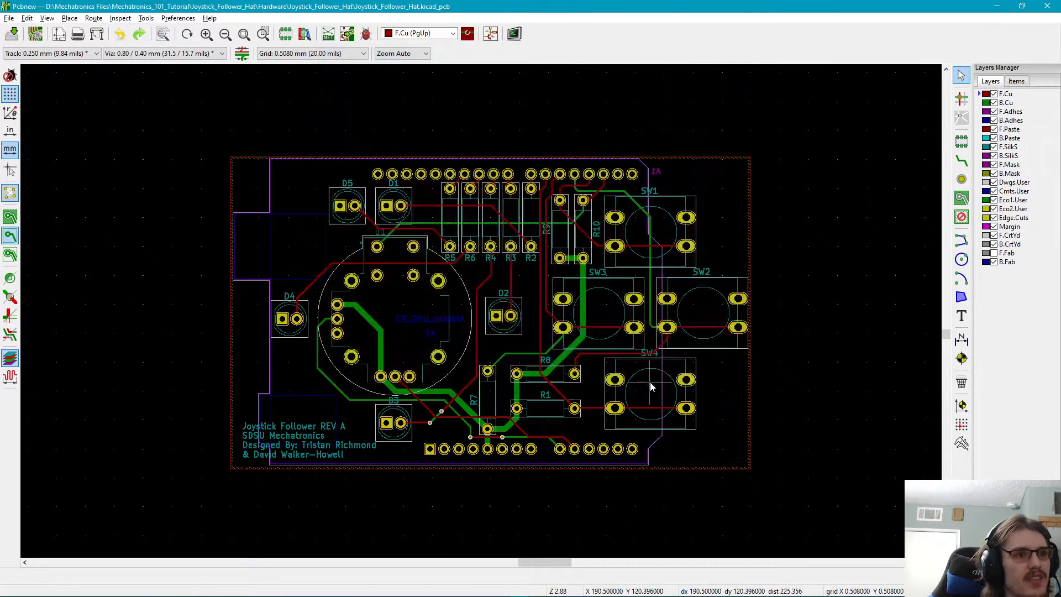
- In the project manager, expand the Gerbers folder to confirm its drill and gerber files, then collapse it
key(alt+Tab)
key(alt+Tab)
key(alt+Tab)
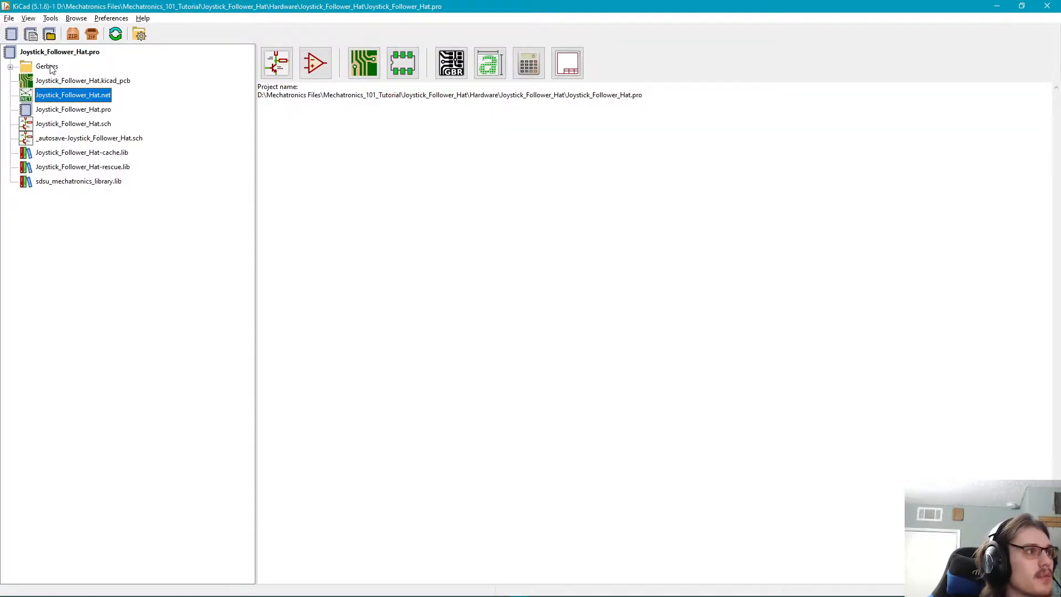
click(48, 66)
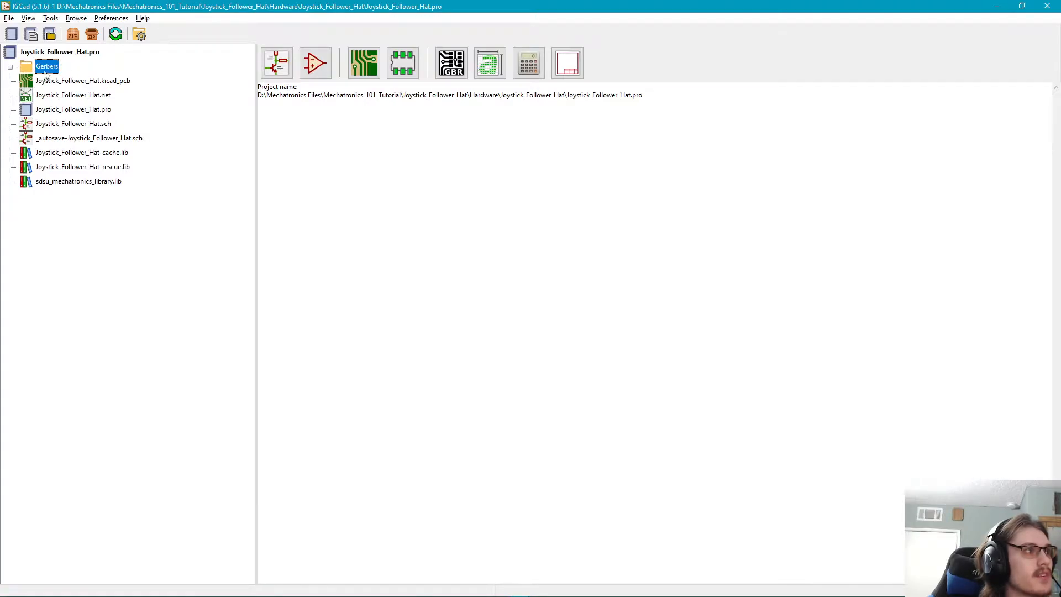
click(11, 67)
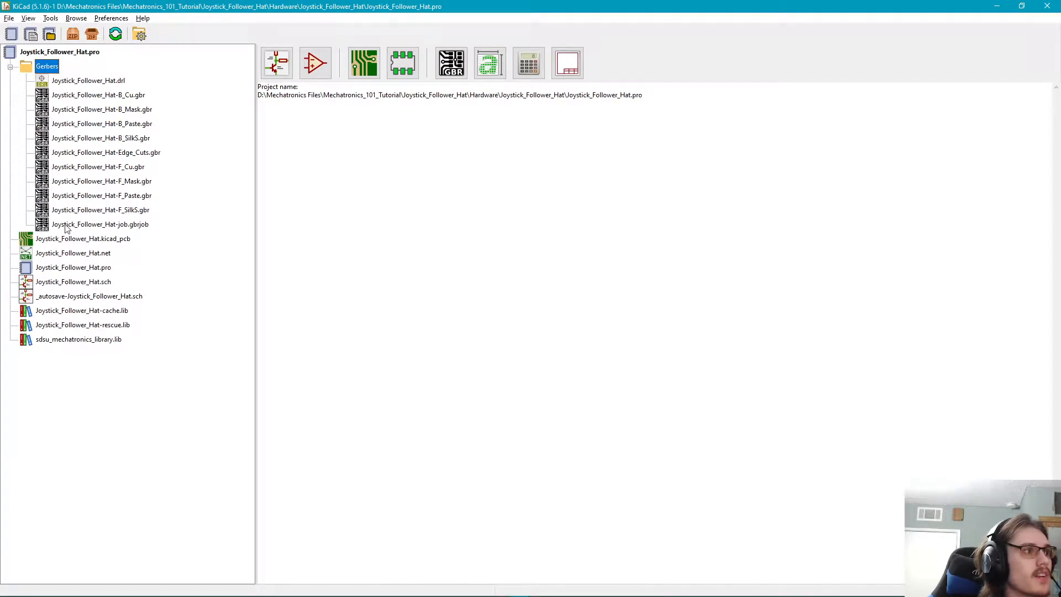
click(10, 67)
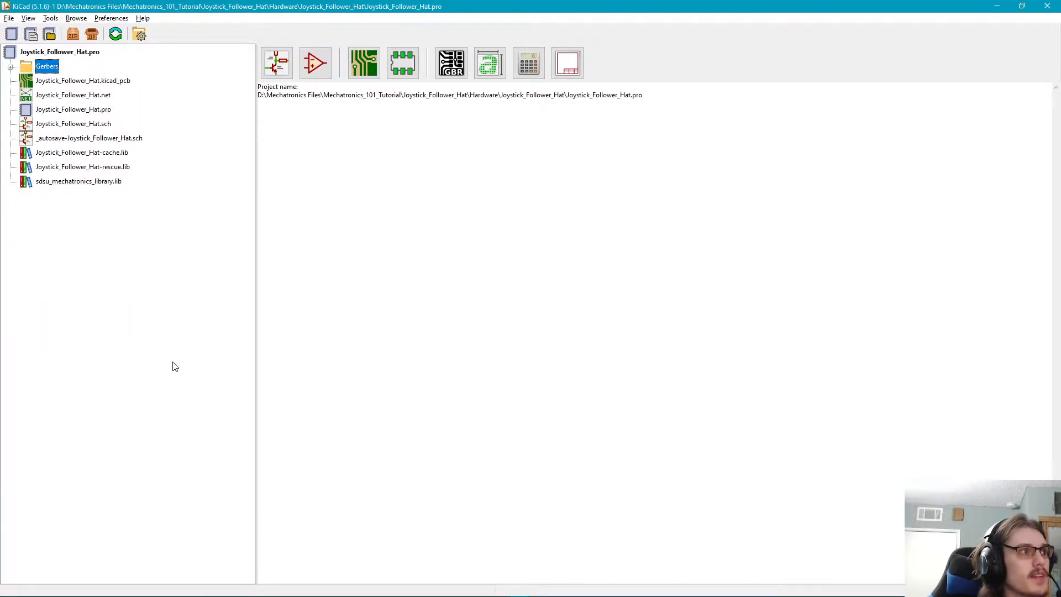
key(alt+Tab)
key(alt+Tab)
key(alt+Tab)
key(alt+Tab)
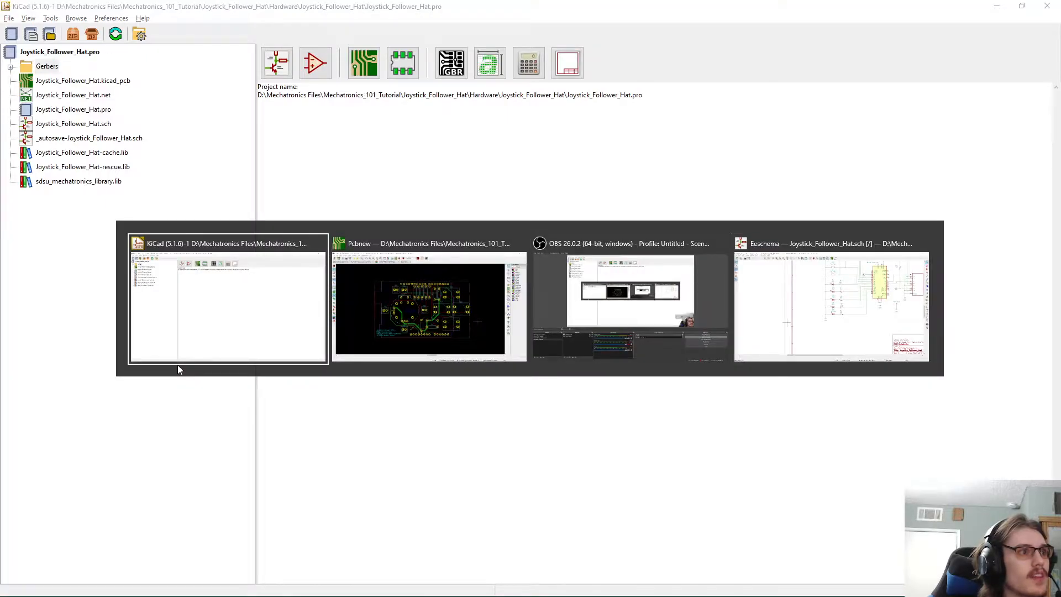
key(alt+Tab)
key(alt+Tab)
key(alt+Tab)
key(alt+Tab)
key(alt+Tab)
key(alt+Tab)
key(alt+Tab)
key(alt+Tab)
- Launch Chrome, go to jlcpcb, and start a QUOTE NOW instant PCB quote
key(super)
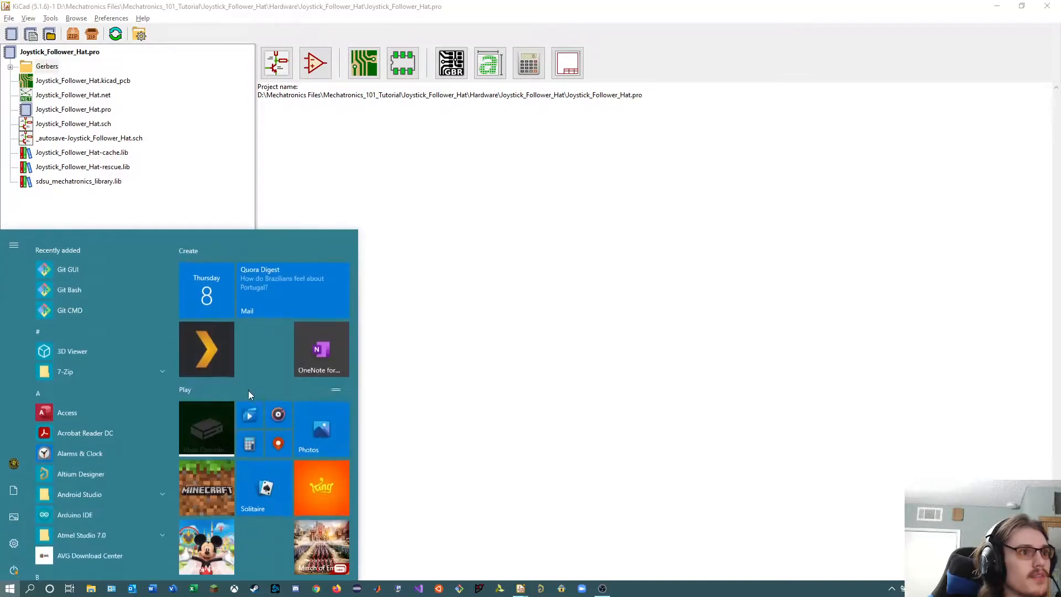
click(316, 588)
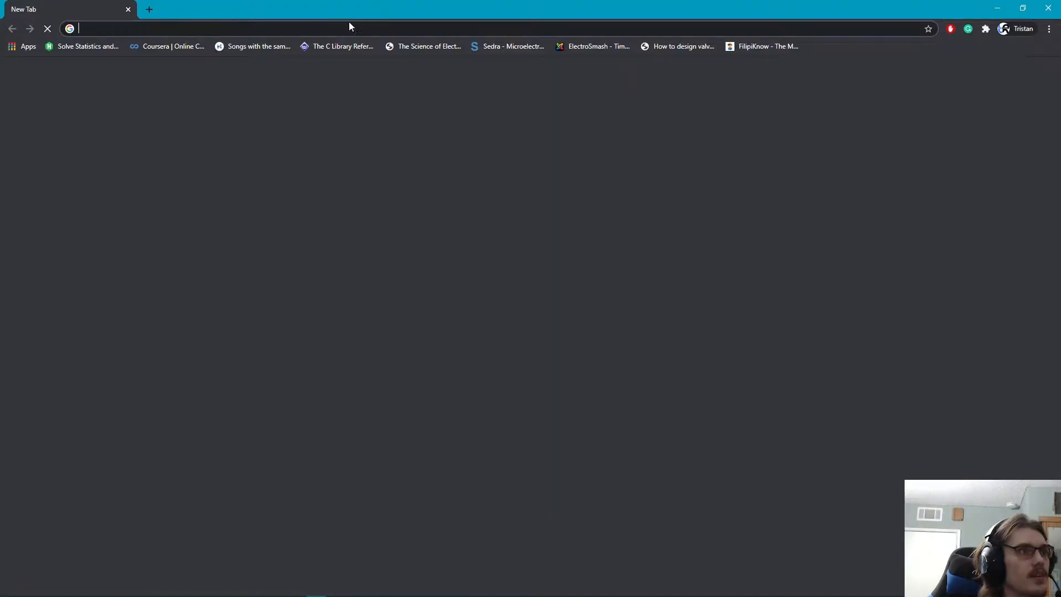
click(347, 26)
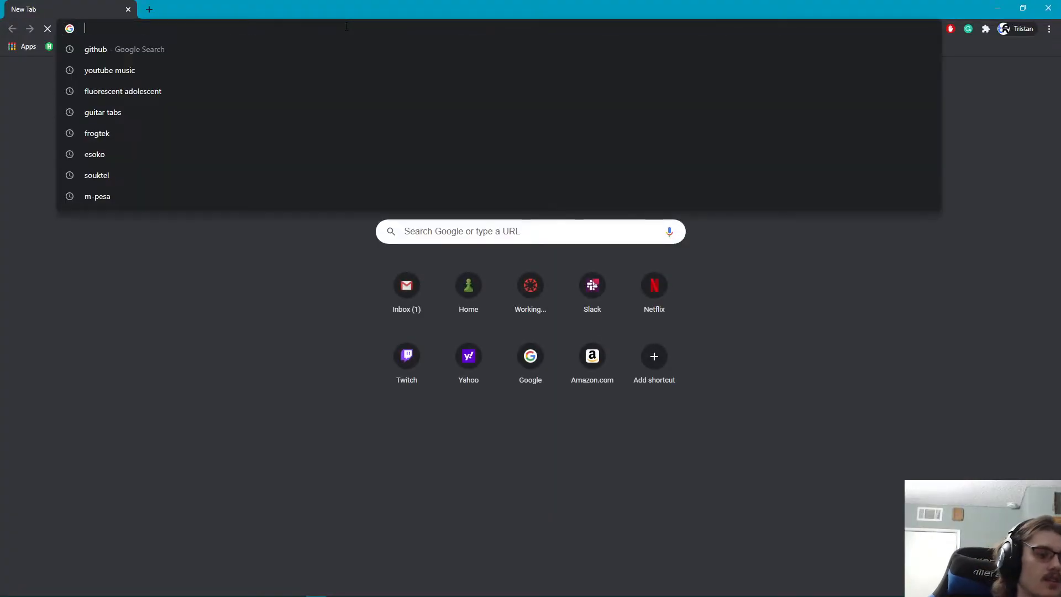
text(jlcpcb)
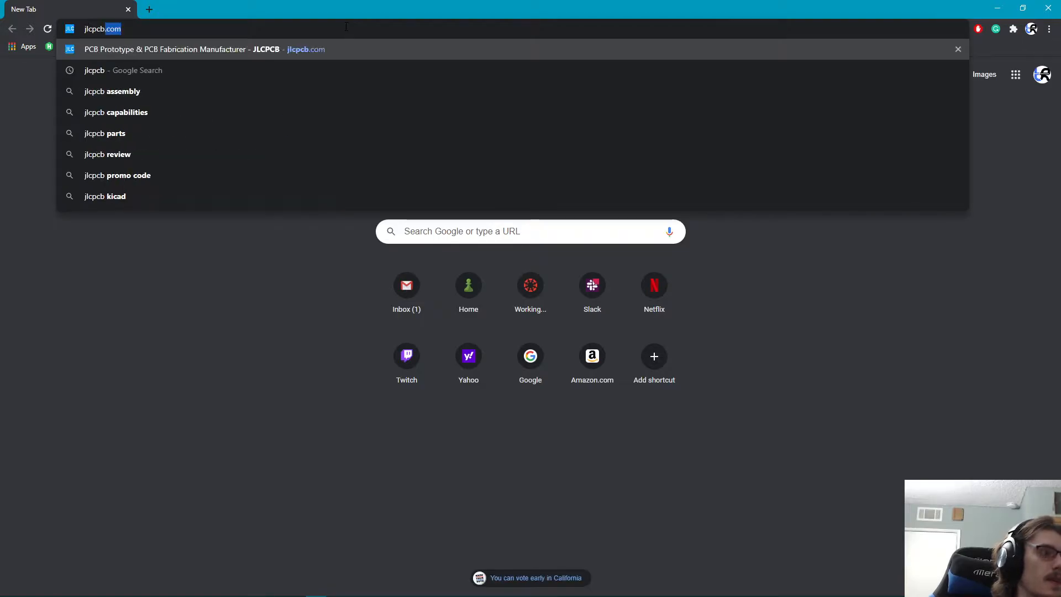
key(Return)
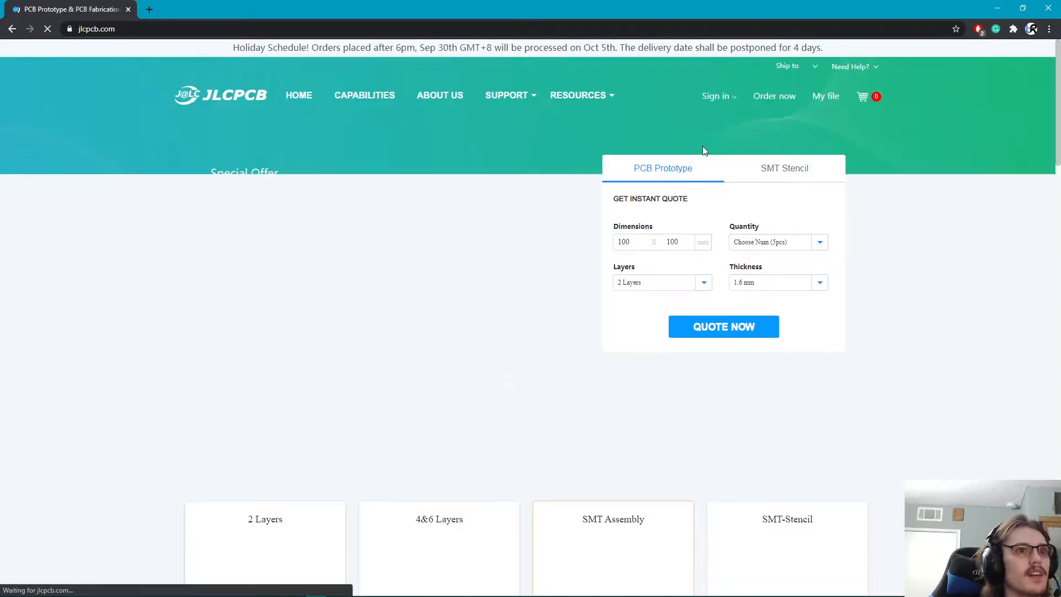
click(714, 332)
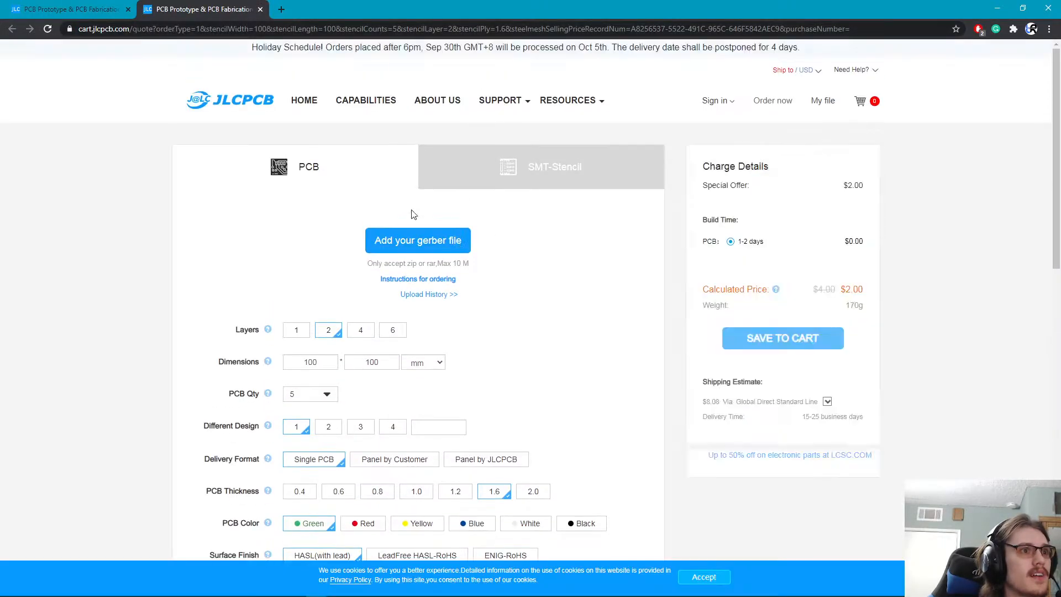
- From Add your gerber file, browse on D: to the Joystick_Follower_Hat Hardware project's Gerbers folder
click(428, 251)
click(507, 389)
scroll(659, 340, down, 10)
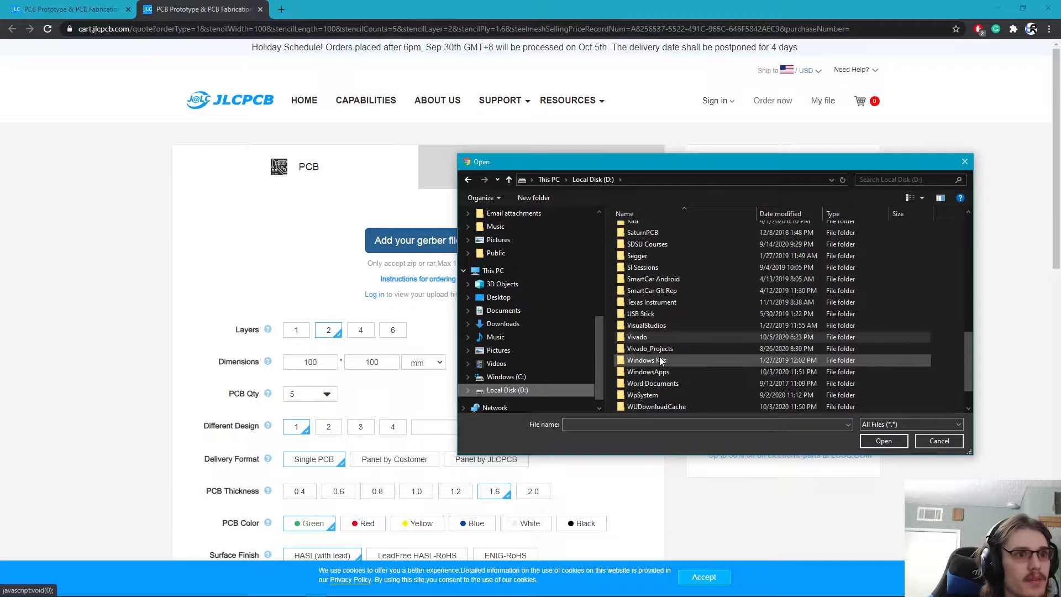
scroll(660, 366, up, 8)
scroll(661, 366, down, 6)
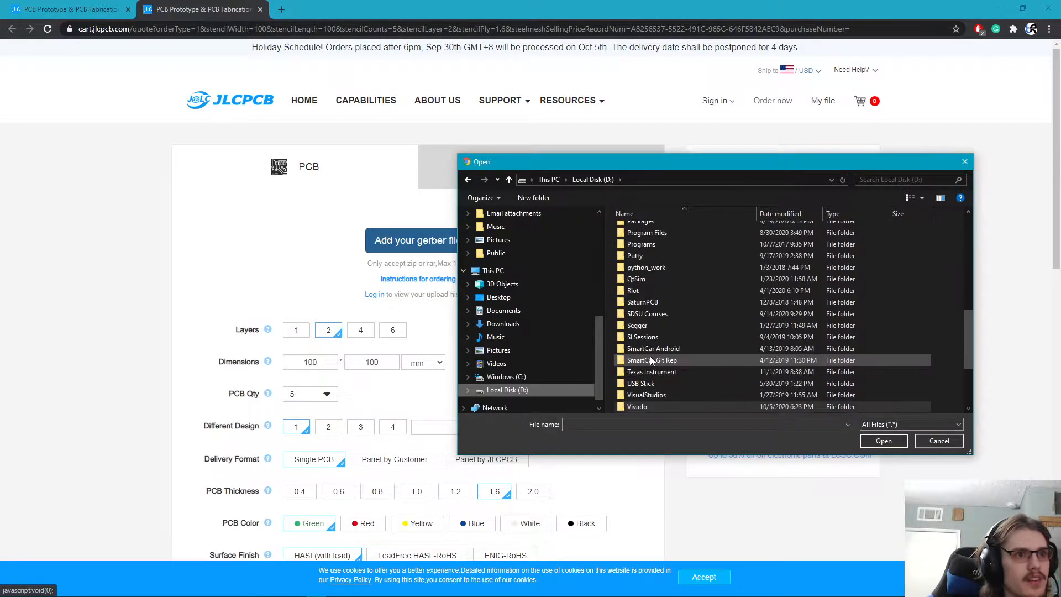
scroll(649, 351, up, 2)
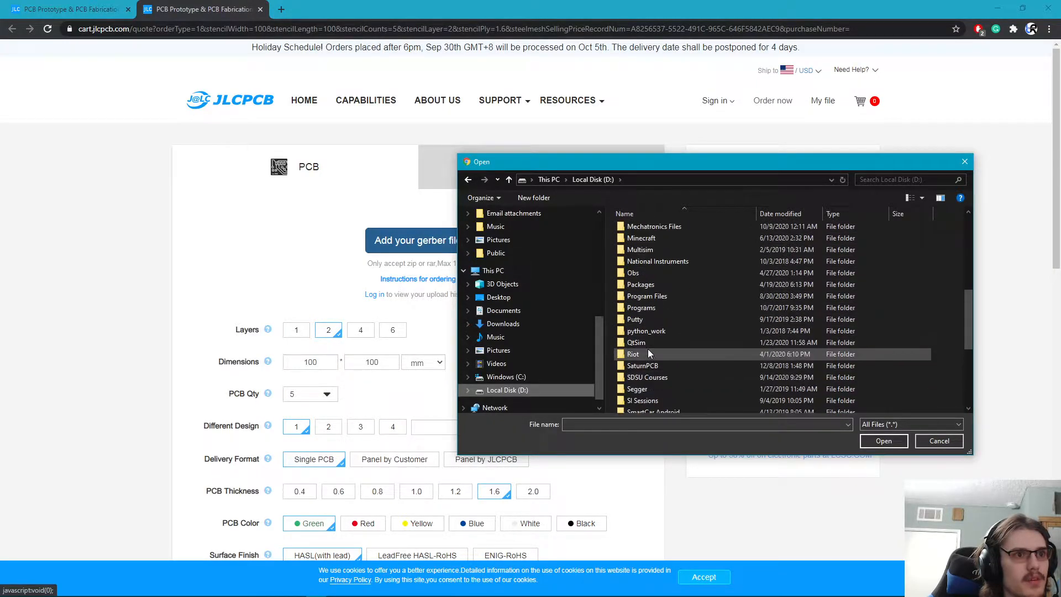
scroll(647, 349, up, 1)
double_click(654, 257)
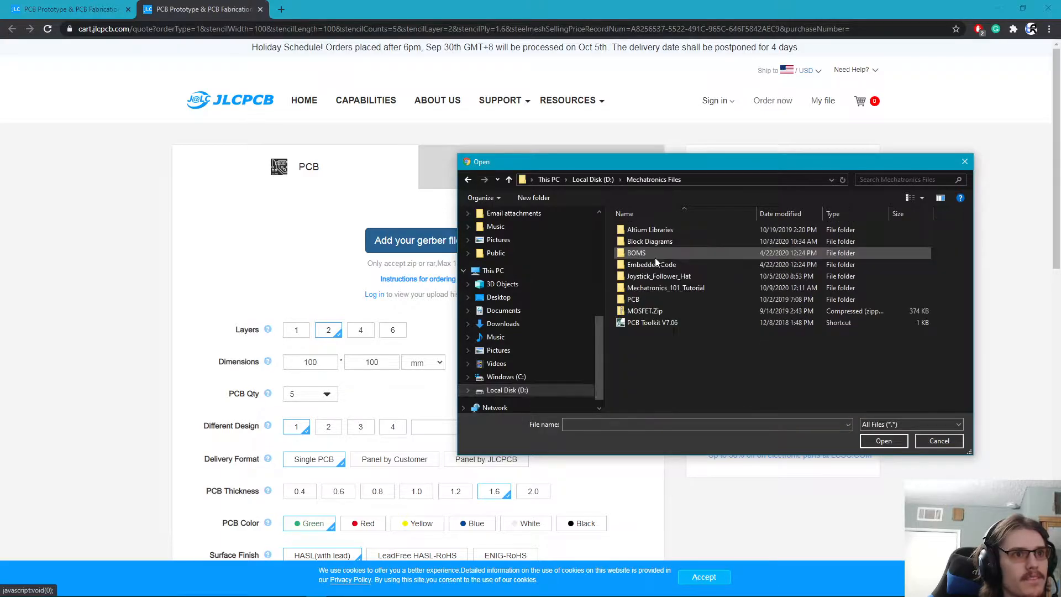
double_click(675, 287)
double_click(668, 226)
double_click(662, 241)
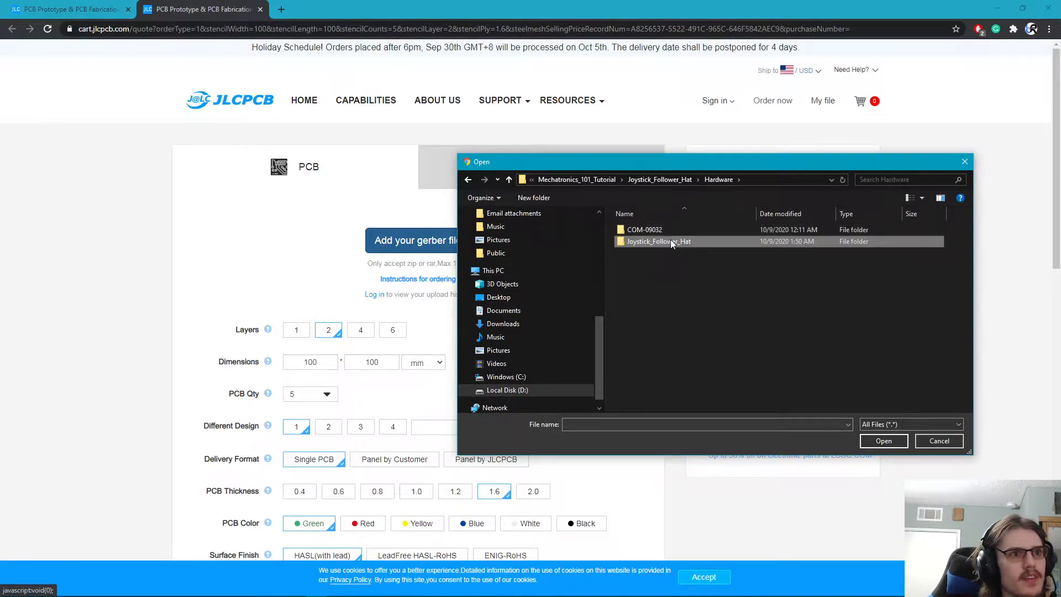
double_click(671, 241)
click(665, 230)
click(883, 442)
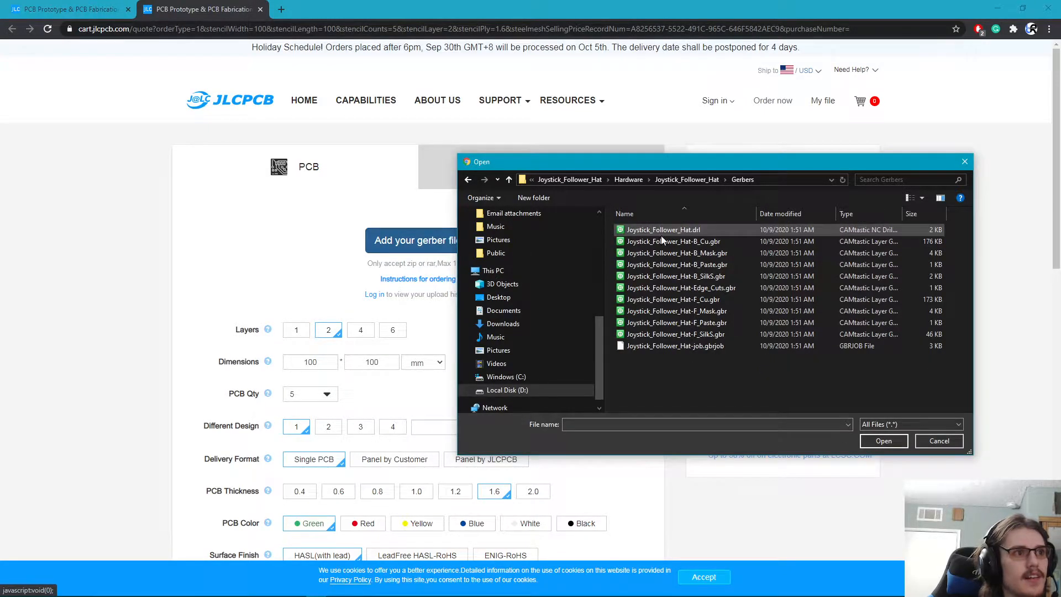
- Compress the Gerbers folder into Gerbers.zip and select it for upload
click(509, 181)
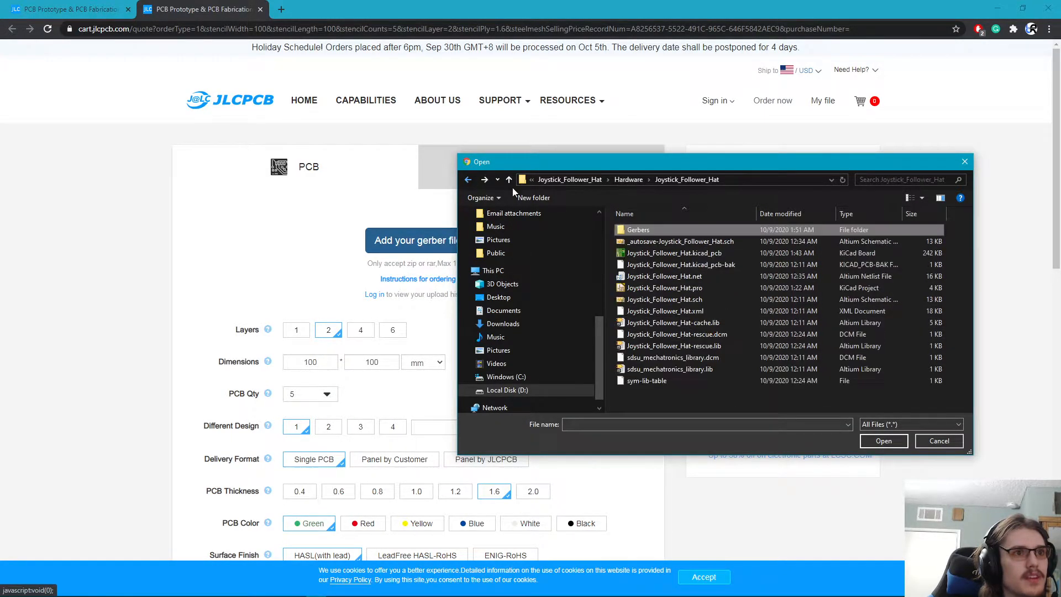
right_click(655, 230)
mouse_move(705, 442)
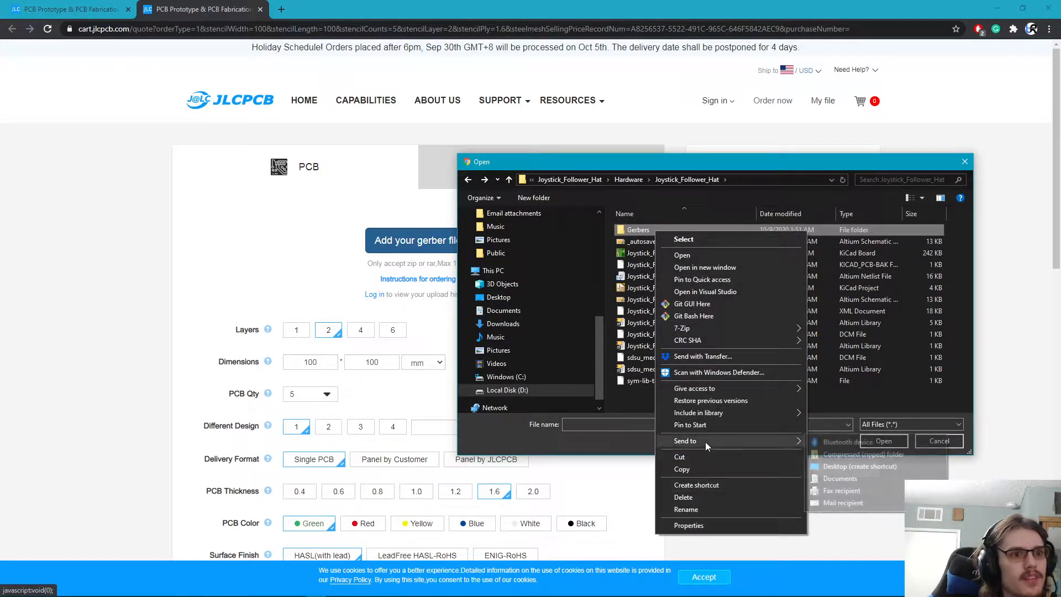
click(862, 453)
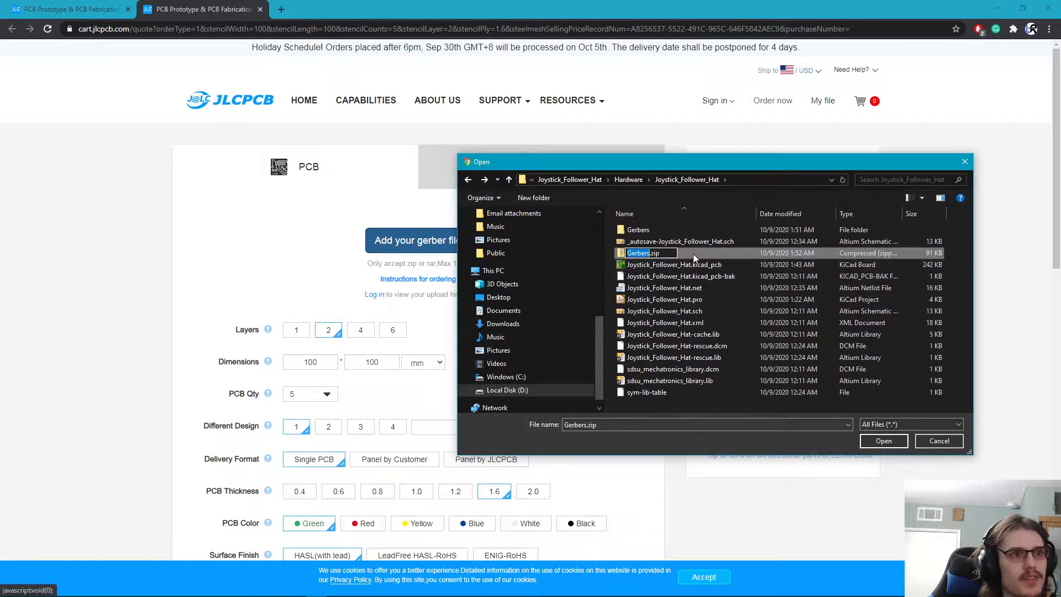
key(Return)
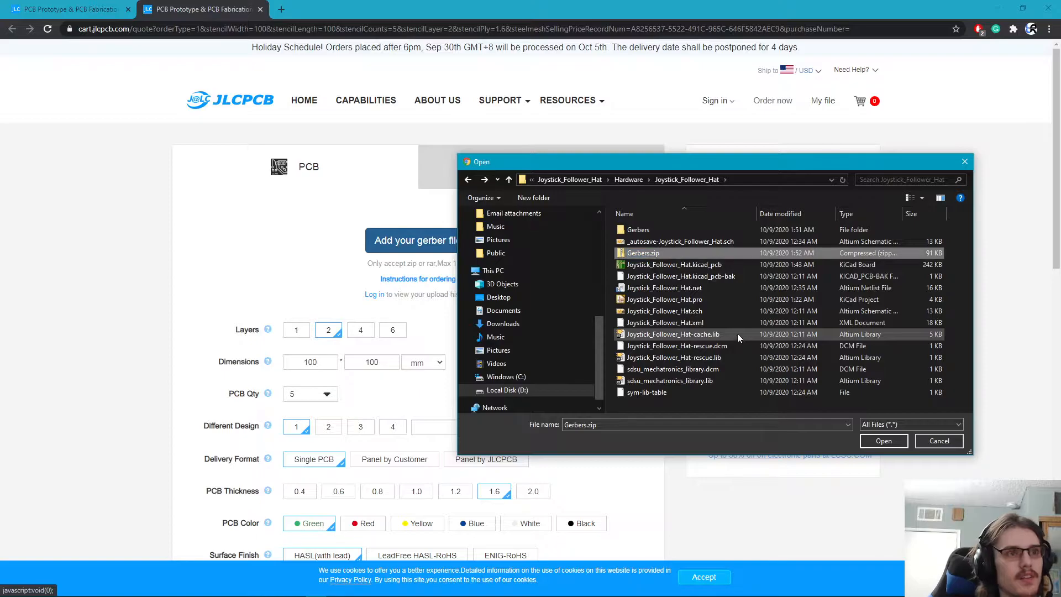
click(882, 440)
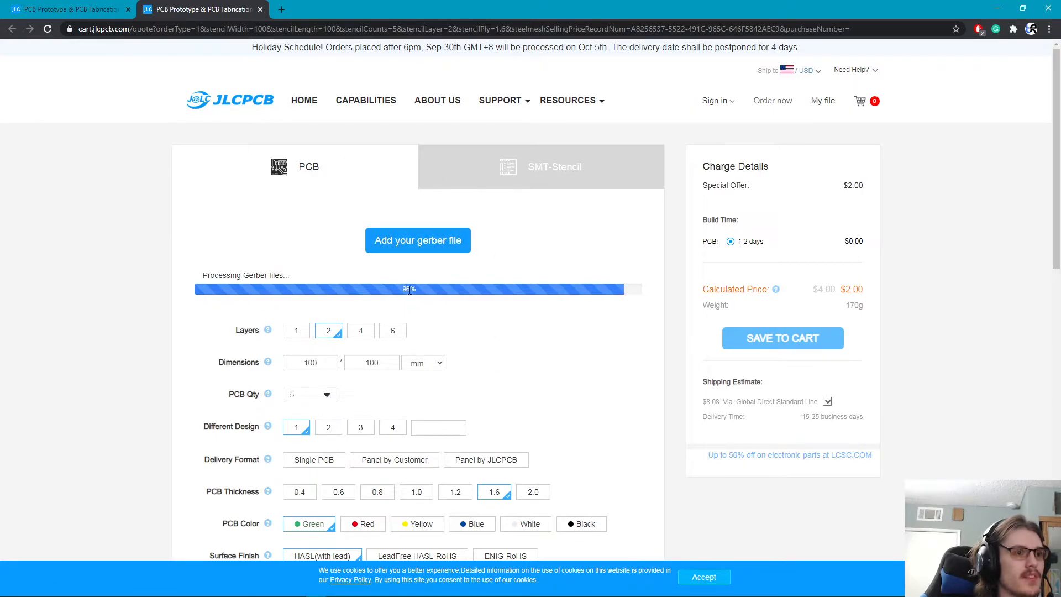
- Scroll through the quote options once the 2-layer 55x91 mm board is detected at $2.00
scroll(483, 362, down, 1)
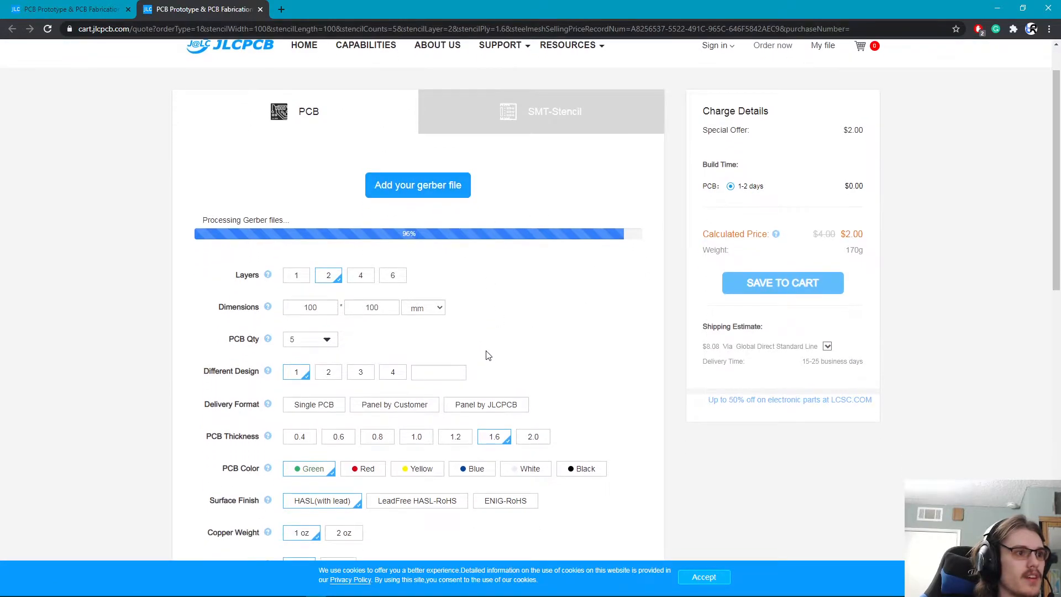
scroll(488, 355, down, 1)
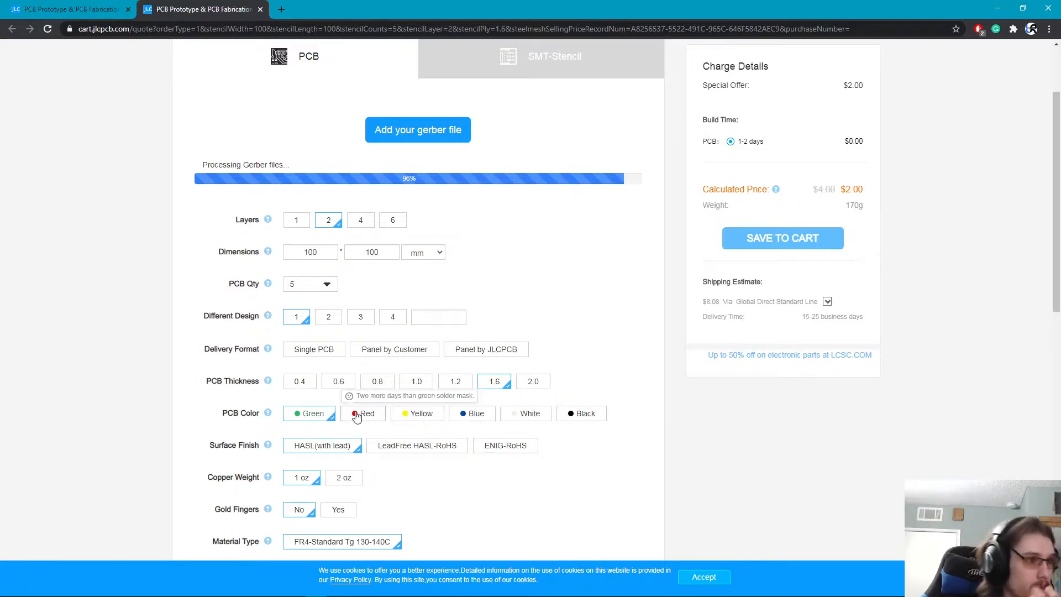
scroll(387, 410, up, 1)
scroll(311, 314, up, 1)
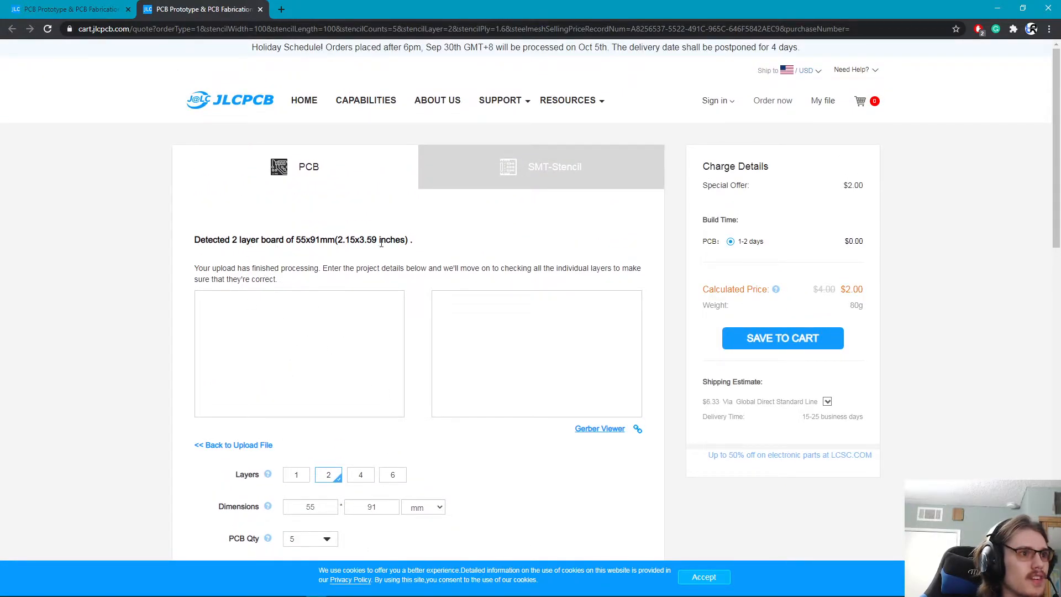
scroll(343, 387, down, 1)
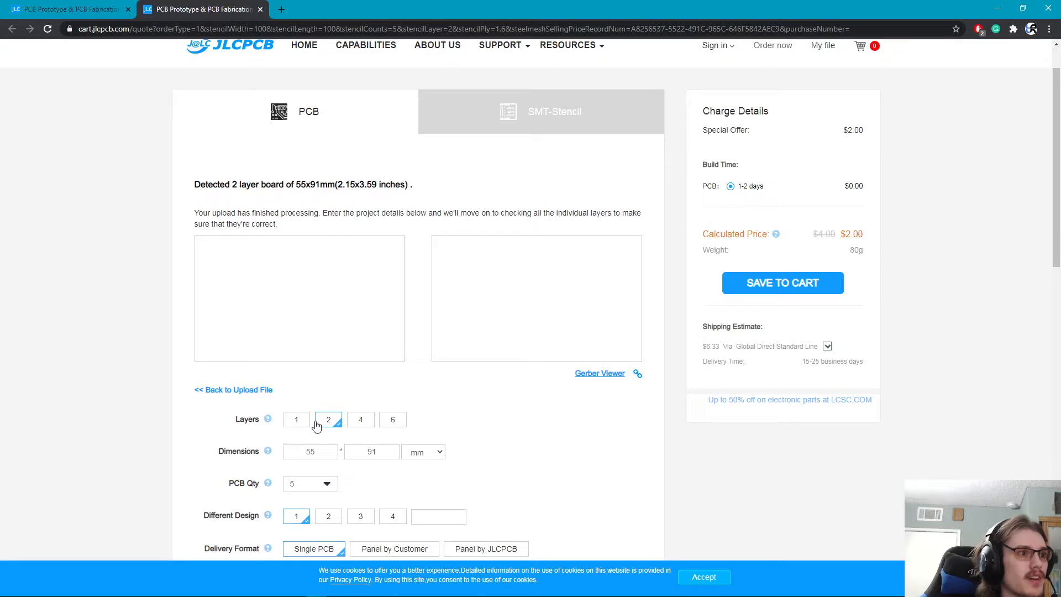
scroll(475, 464, down, 1)
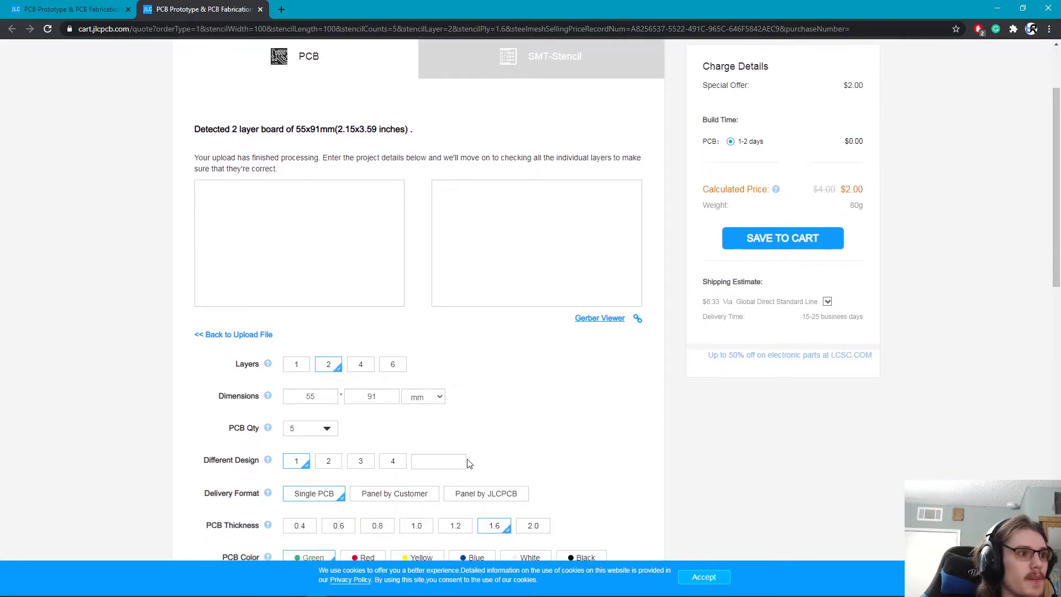
click(324, 430)
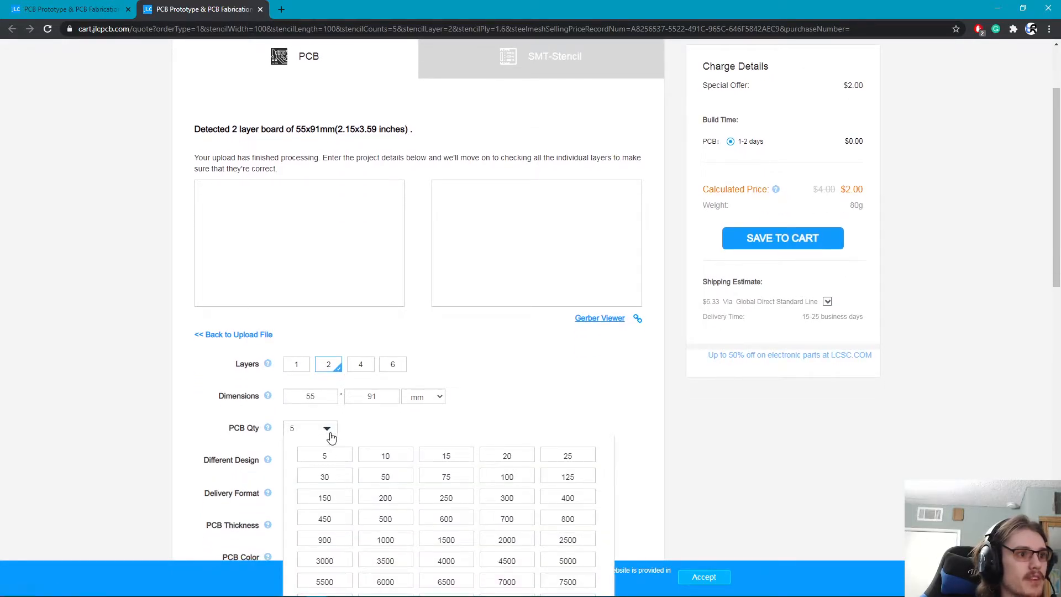
click(319, 453)
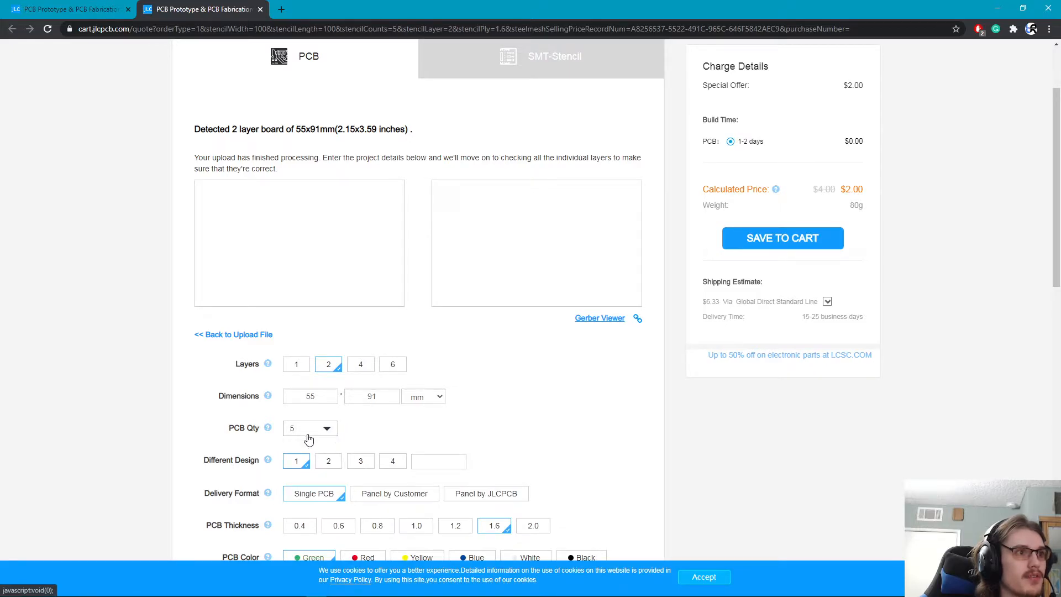
scroll(321, 436, up, 1)
scroll(326, 481, down, 2)
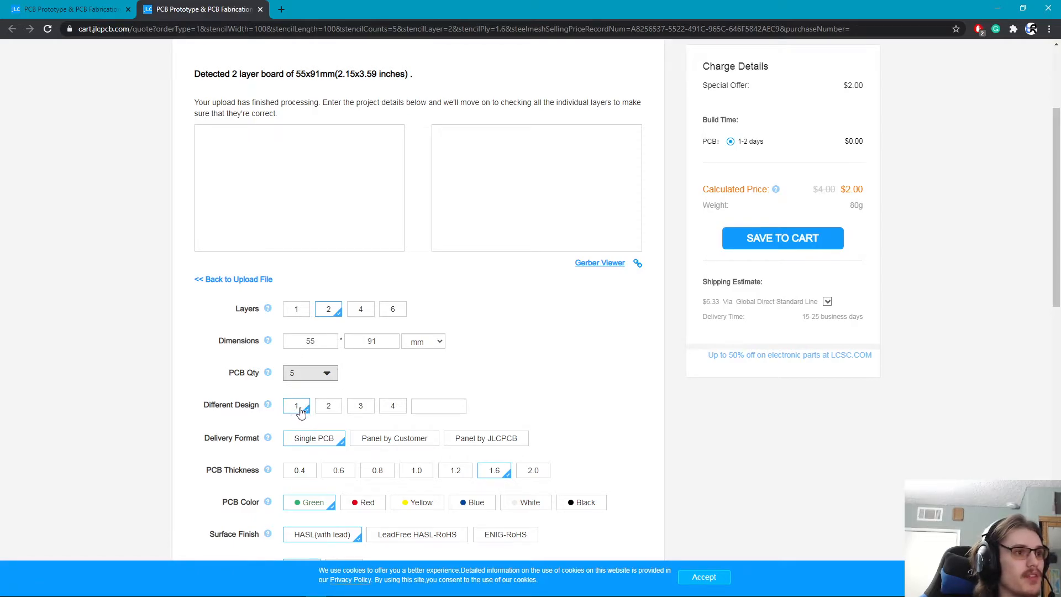
scroll(356, 423, down, 2)
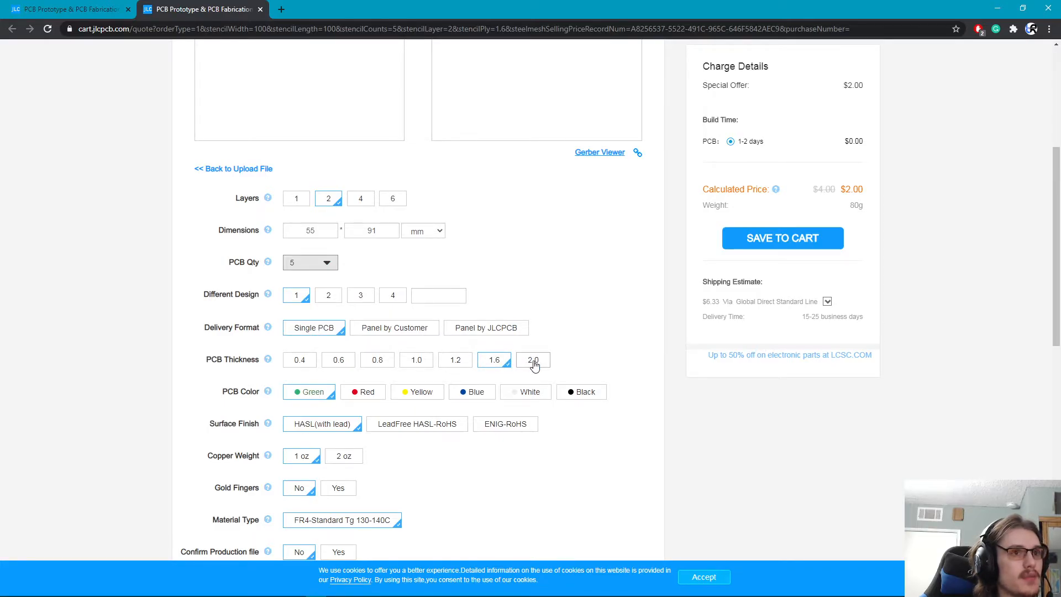
scroll(534, 365, up, 2)
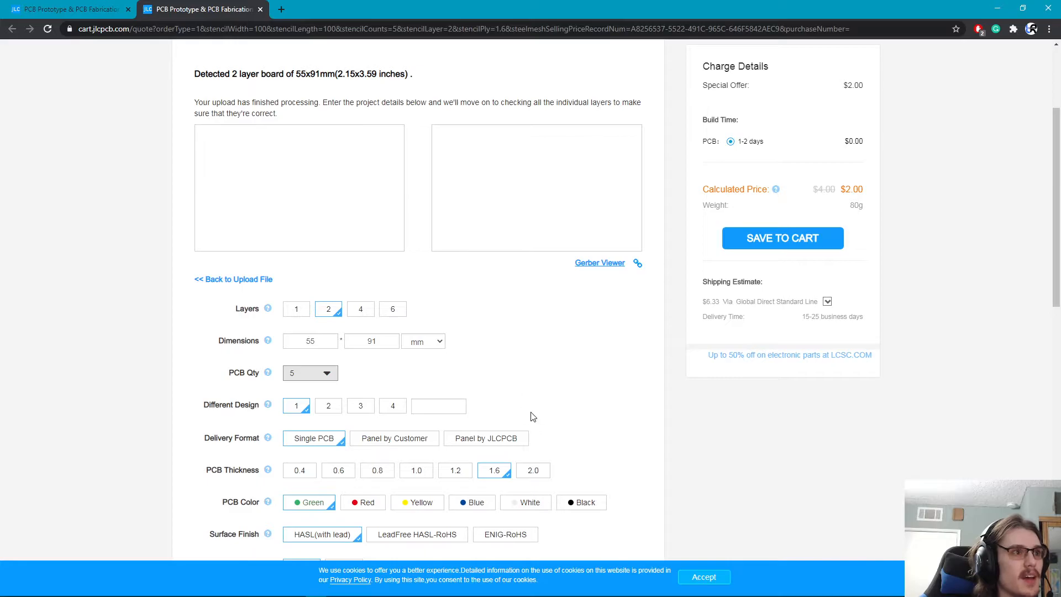
scroll(536, 418, down, 1)
scroll(543, 419, down, 1)
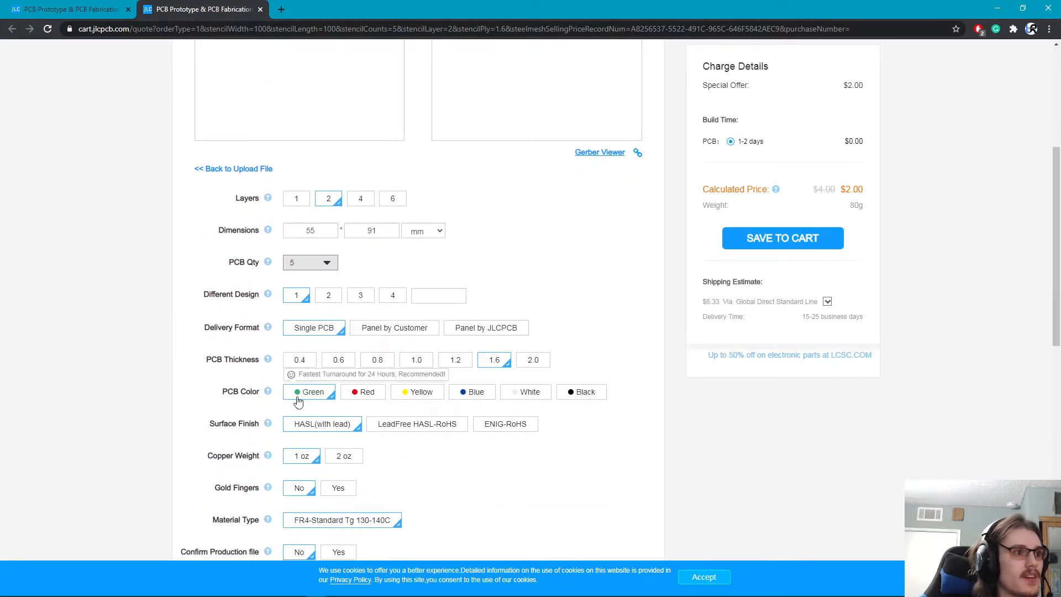
scroll(312, 393, down, 1)
mouse_move(298, 340)
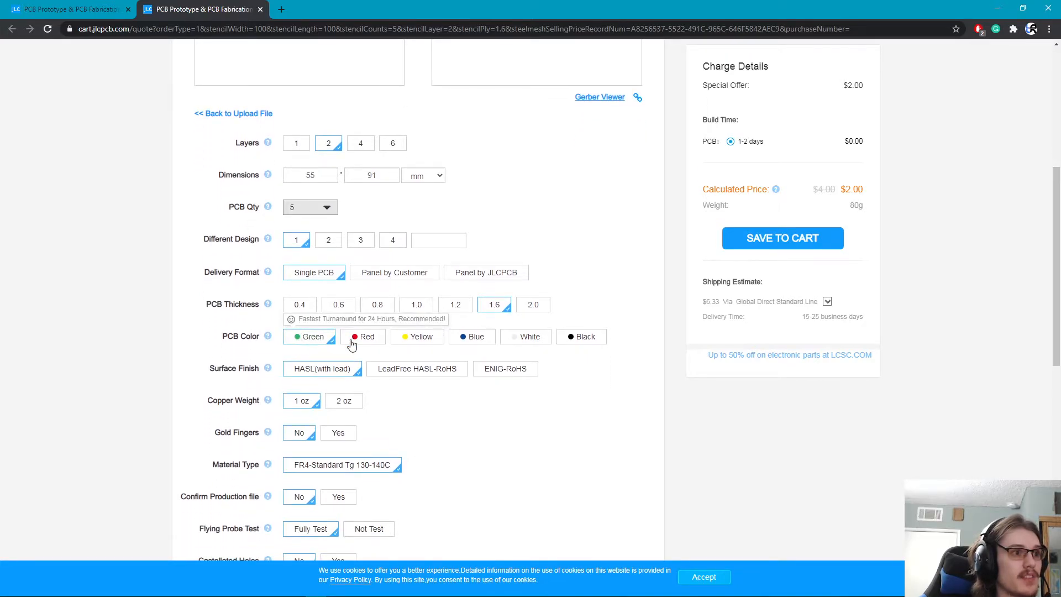
mouse_move(543, 341)
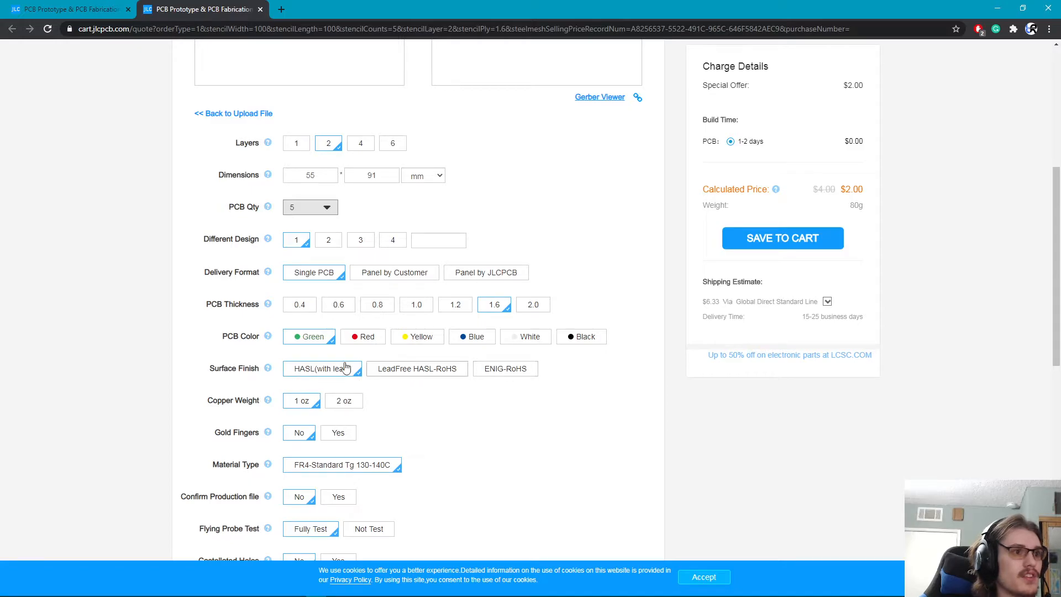
scroll(339, 369, down, 1)
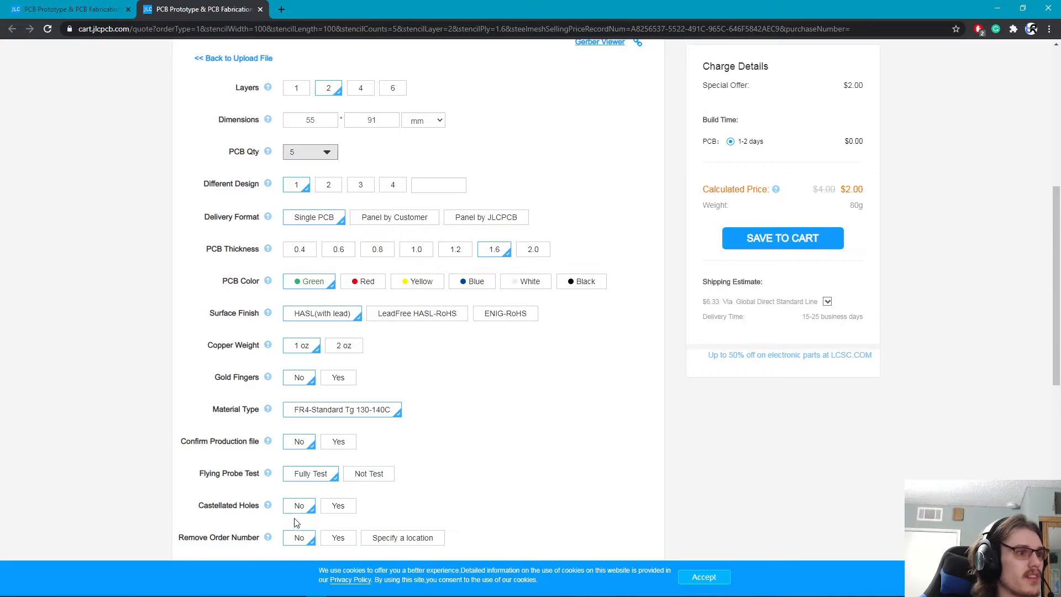
scroll(295, 522, down, 2)
scroll(296, 433, down, 3)
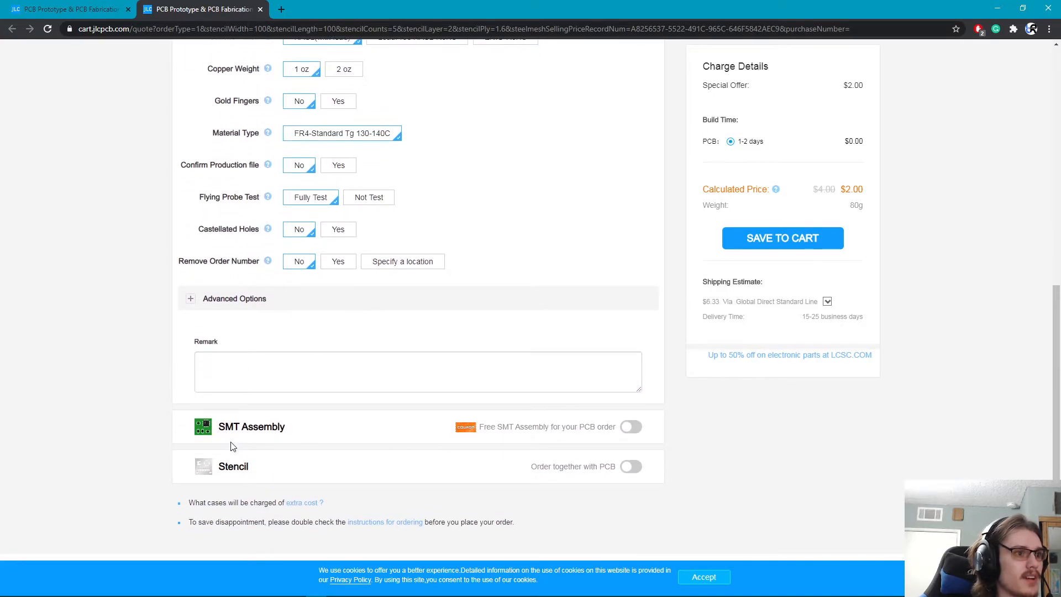
drag(278, 424, 232, 427)
click(221, 430)
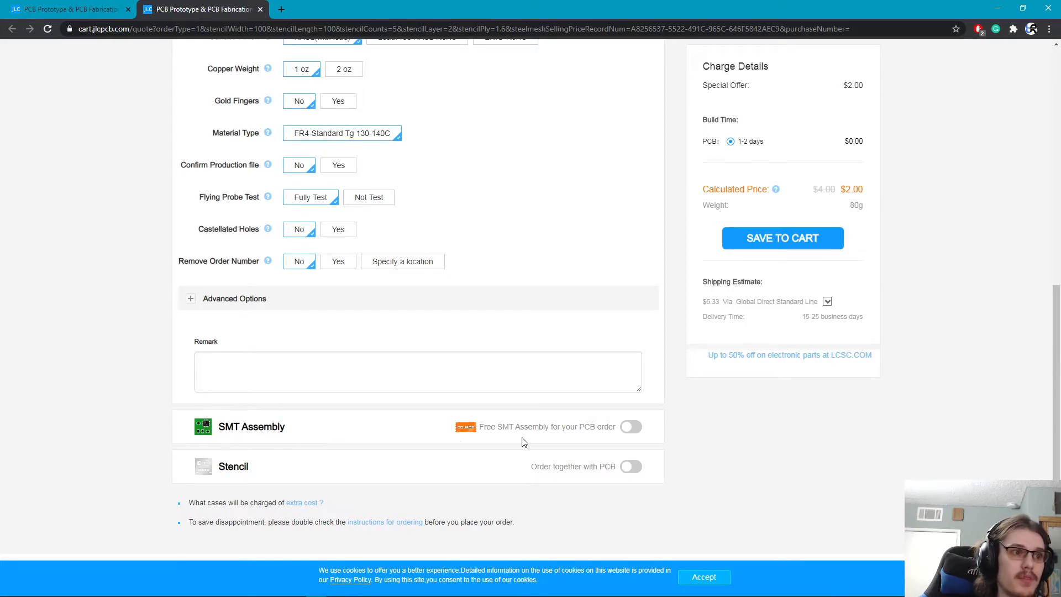
click(630, 427)
scroll(553, 415, down, 5)
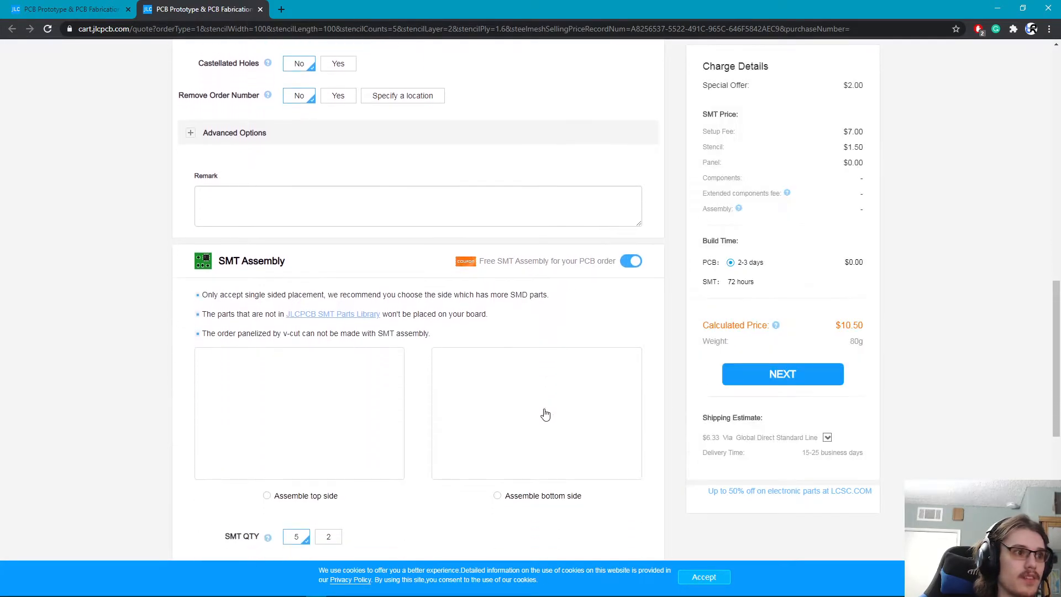
click(268, 386)
click(499, 387)
click(267, 386)
scroll(376, 467, down, 2)
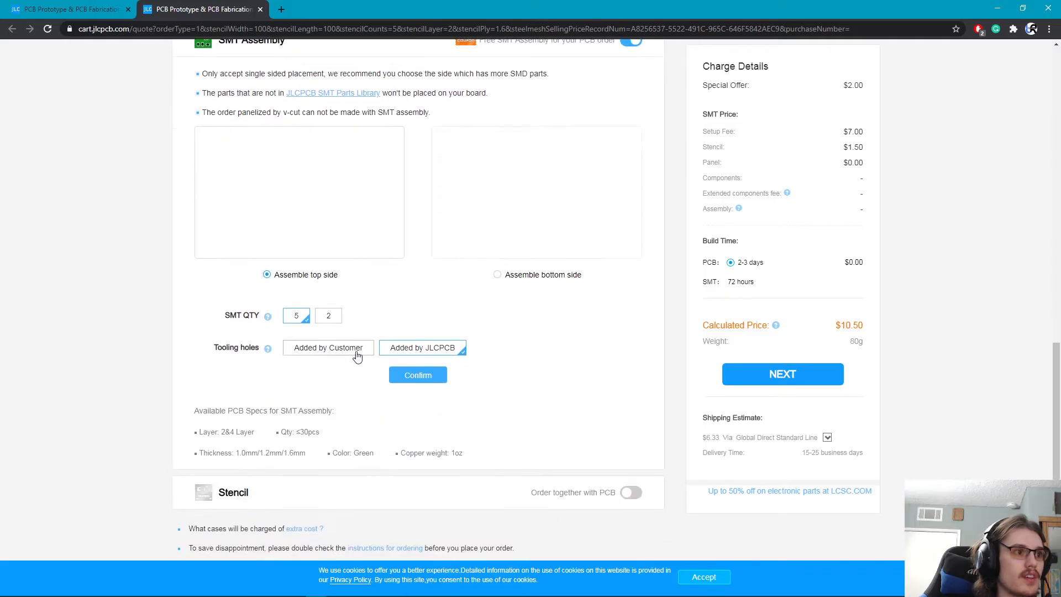
scroll(359, 365, up, 4)
click(632, 262)
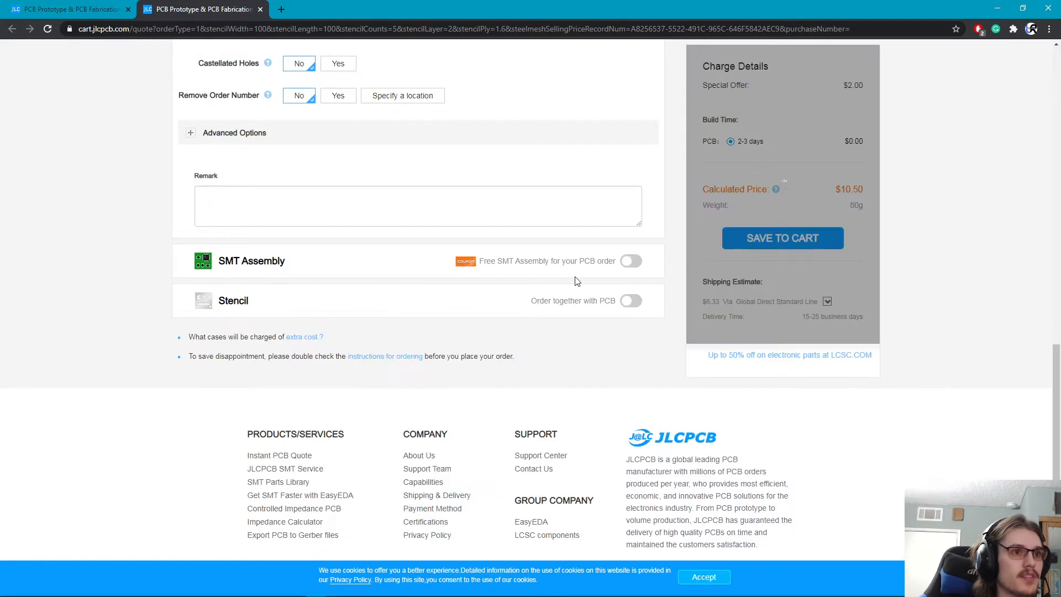
scroll(318, 314, up, 2)
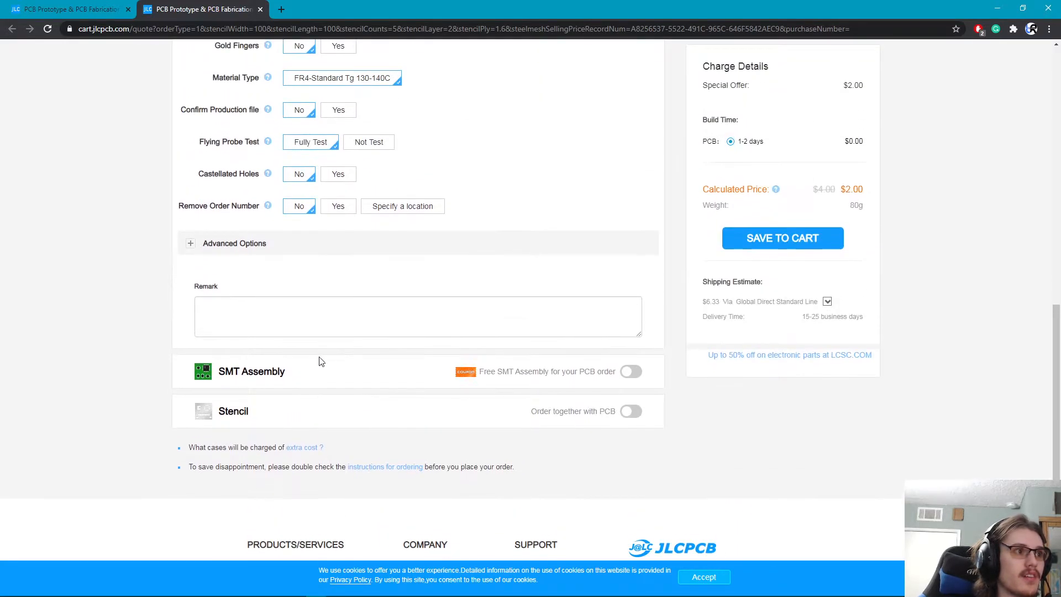
scroll(458, 415, up, 2)
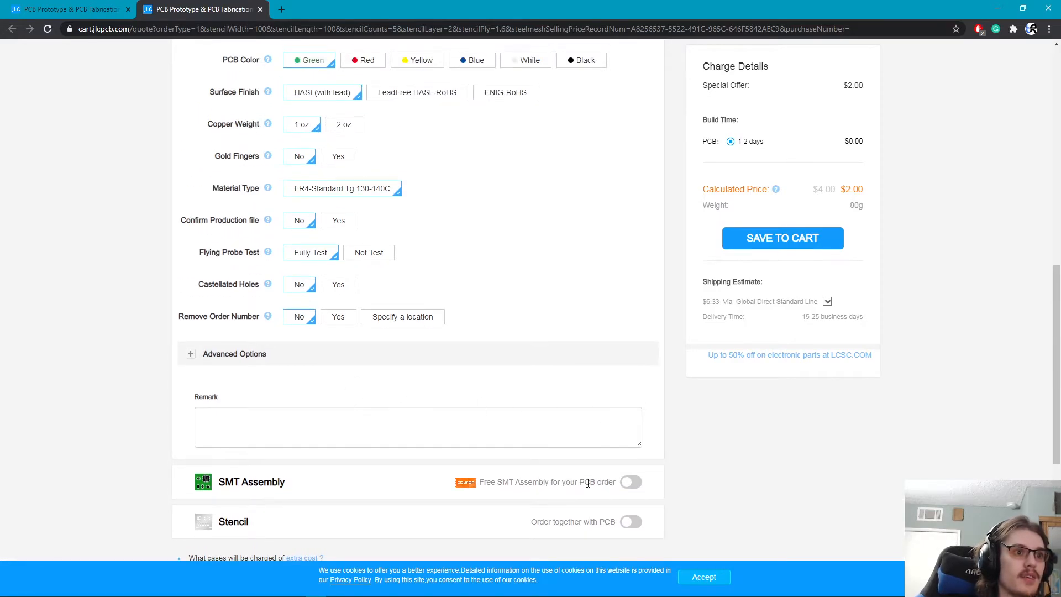
scroll(741, 301, up, 4)
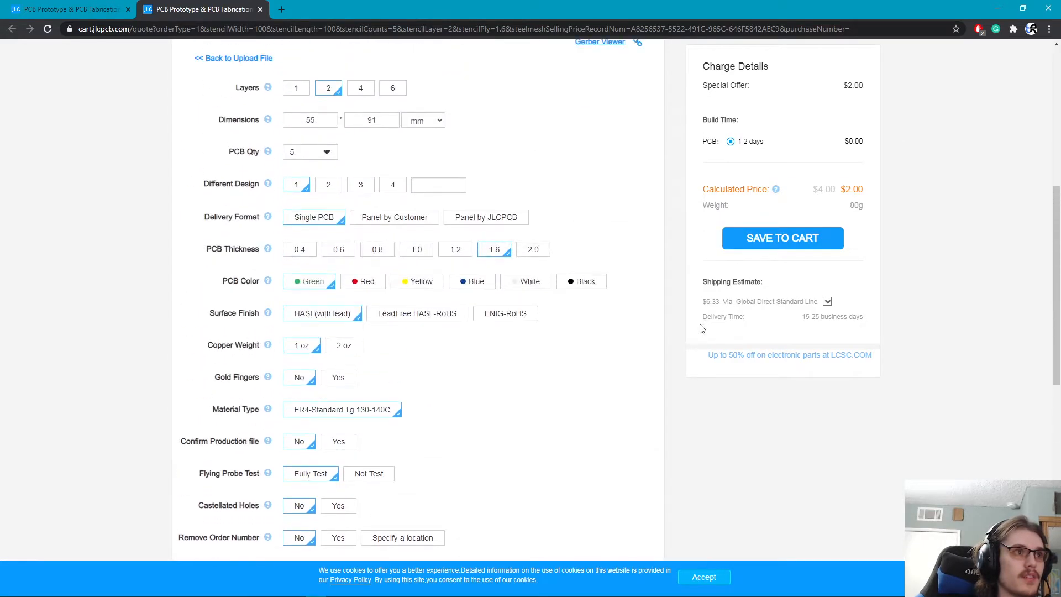
scroll(315, 479, down, 5)
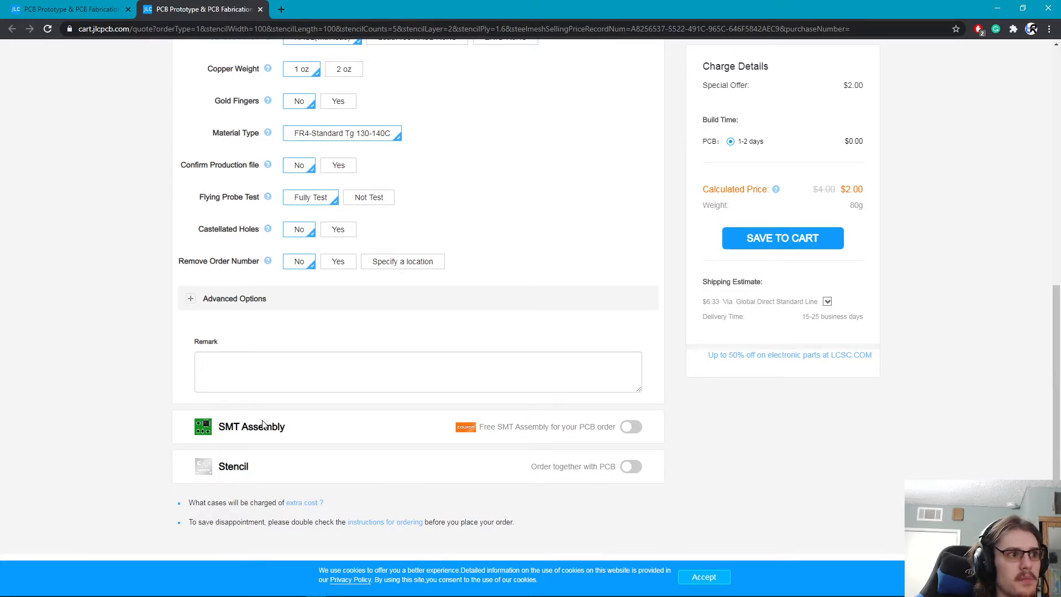
drag(215, 427, 266, 427)
click(237, 406)
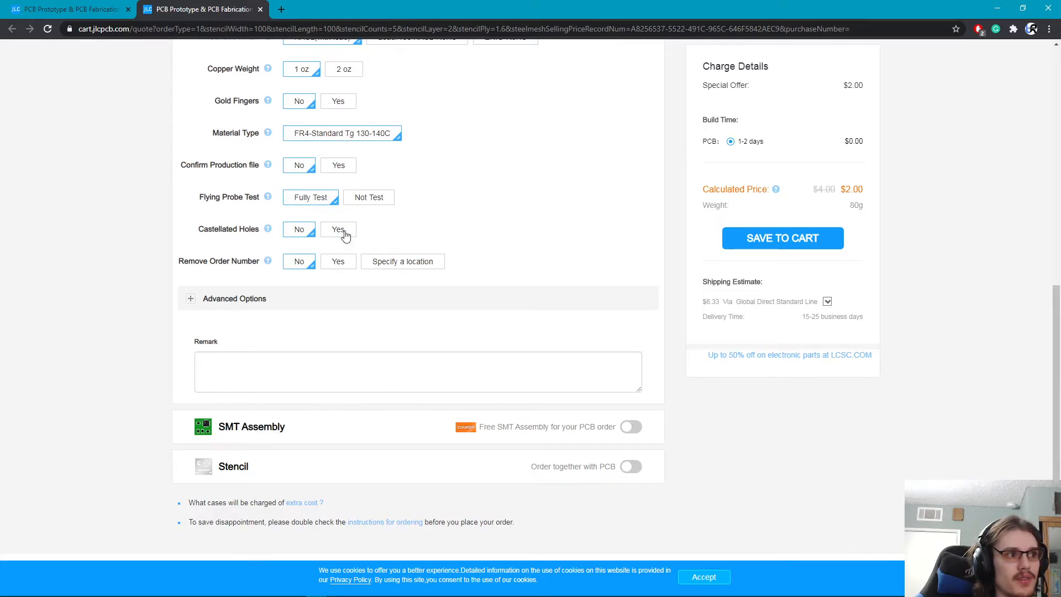
drag(212, 472, 255, 473)
click(255, 472)
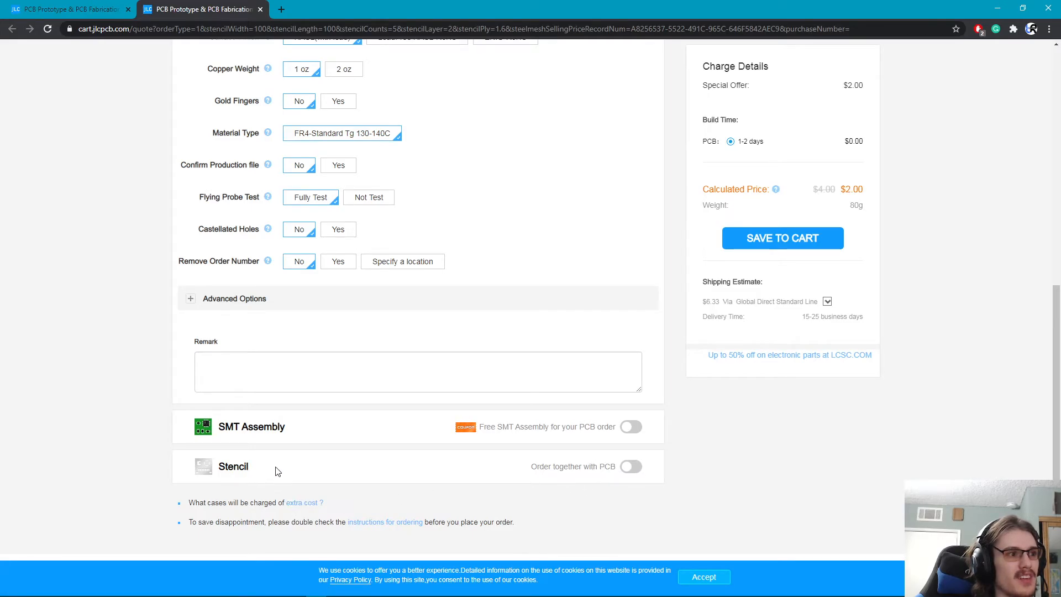
scroll(278, 471, up, 10)
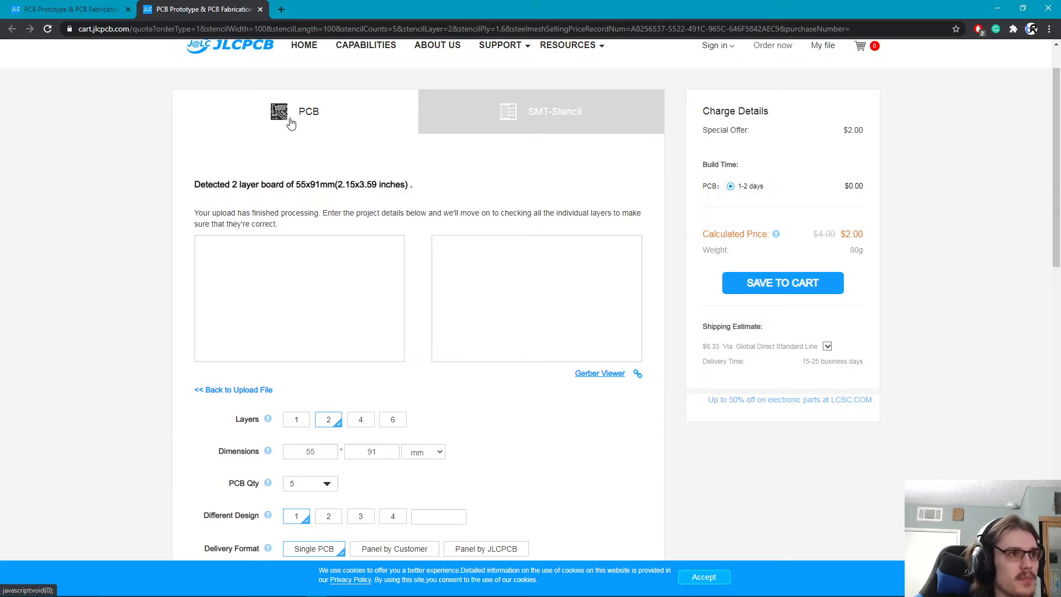
scroll(359, 161, up, 1)
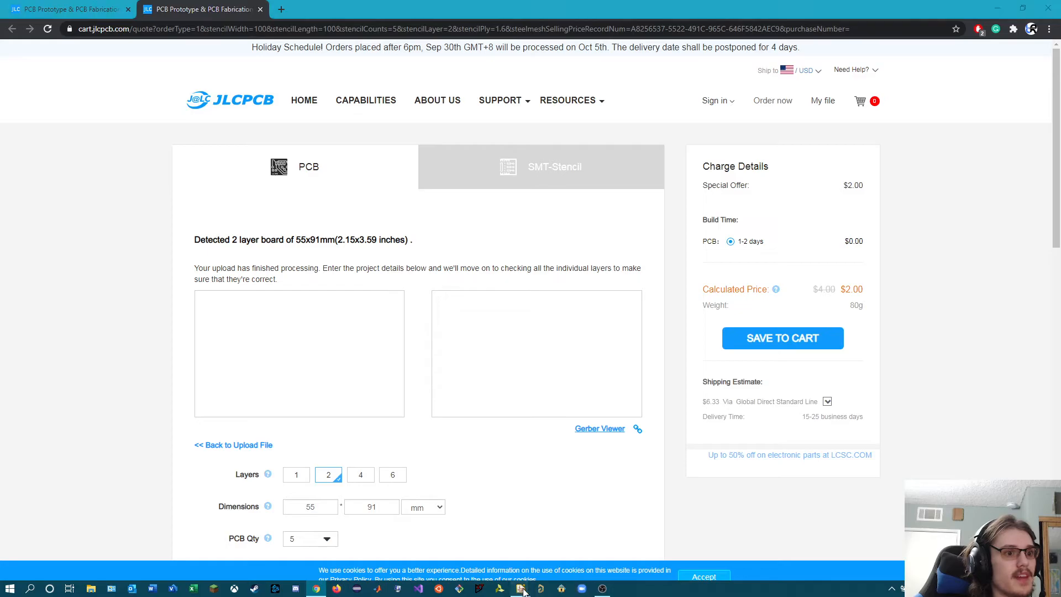
- Bring Pcbnew forward and open the Joystick Follower board in the 3D Viewer
mouse_move(520, 587)
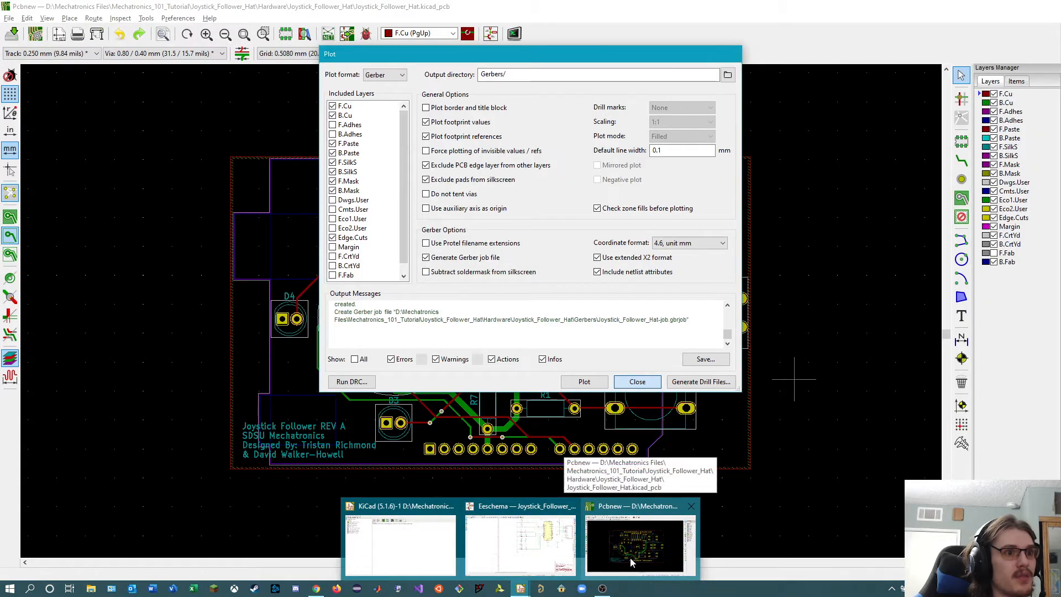
click(633, 562)
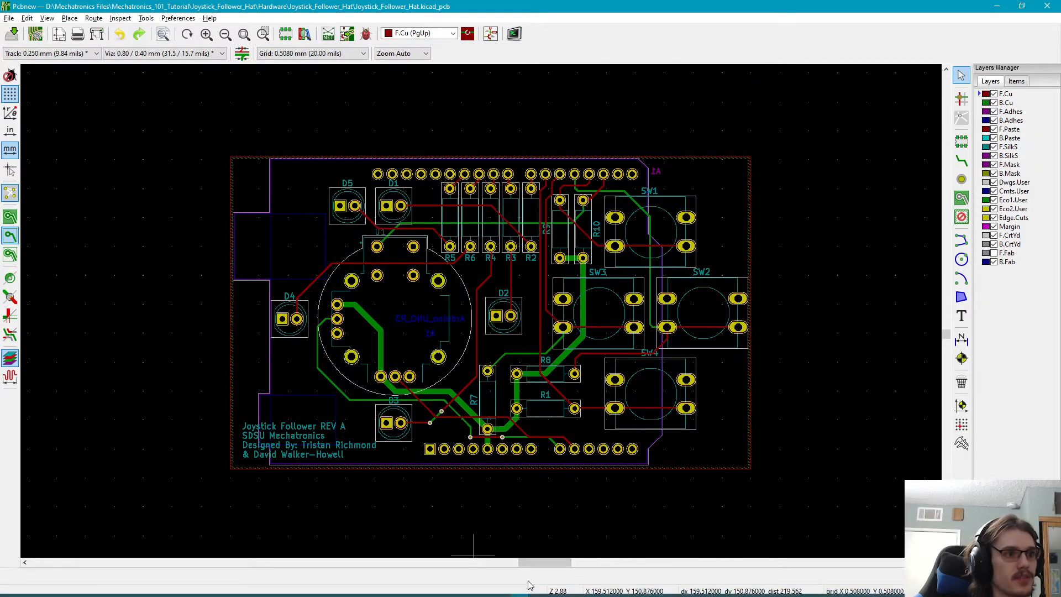
key(alt+3)
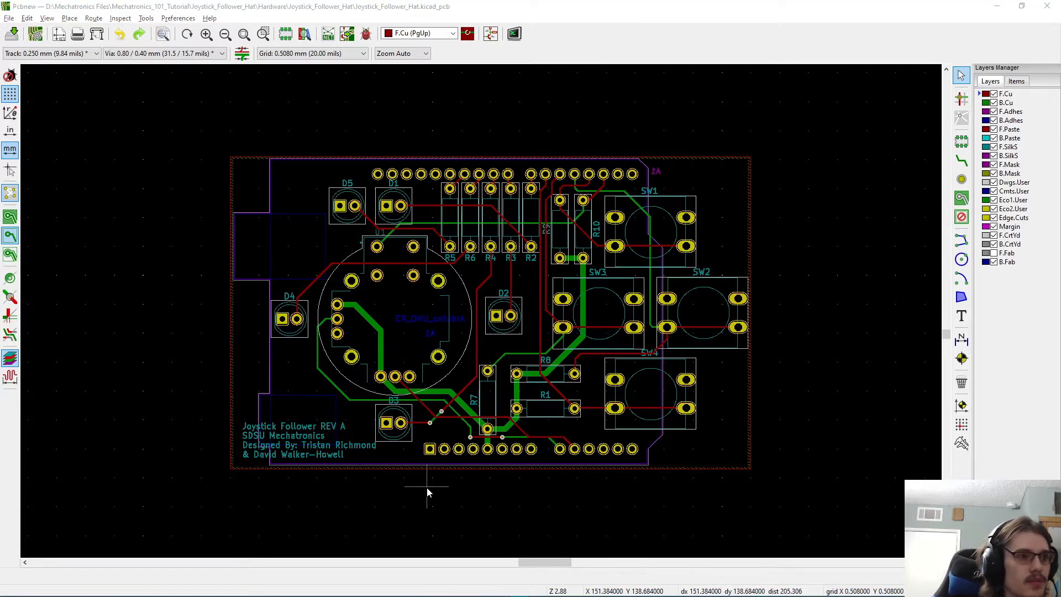
- Zoom in and tilt the rendered board into perspective, then switch to OBS
scroll(526, 310, up, 4)
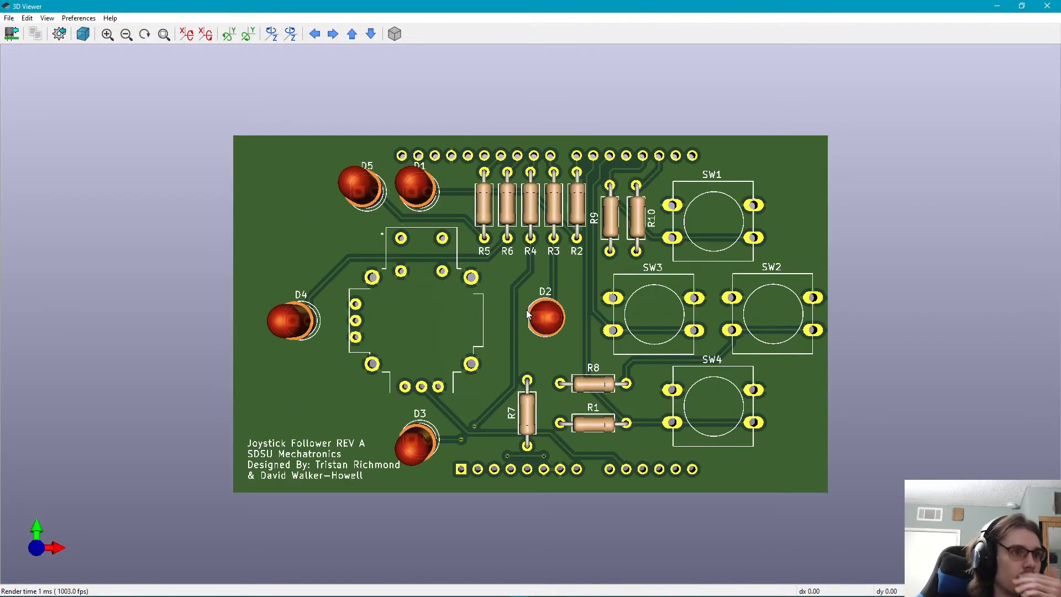
drag(568, 283, 564, 267)
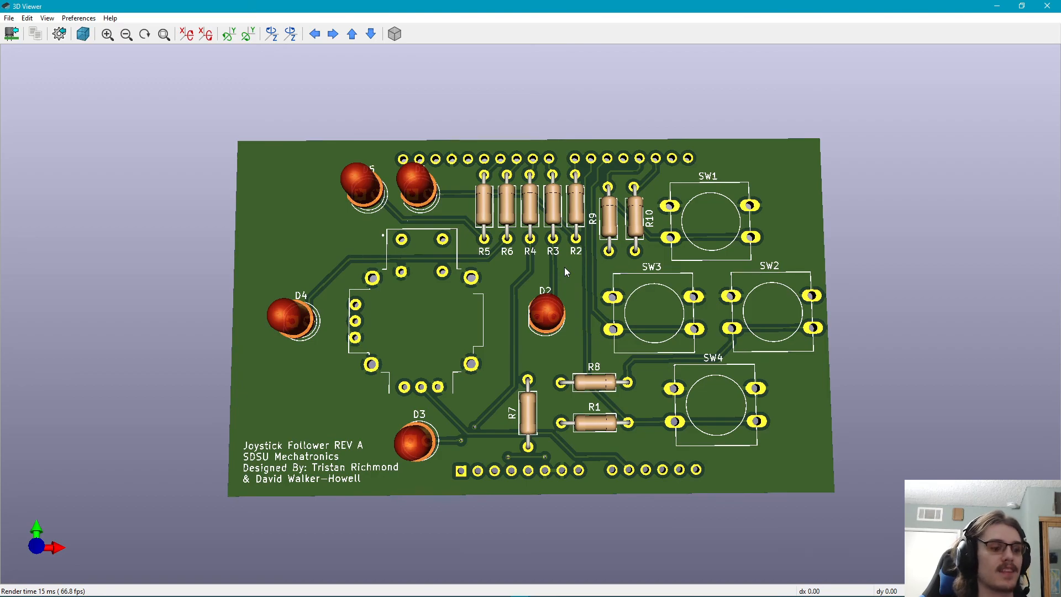
key(alt+Tab)
key(alt+Tab)
key(alt+Tab)
key(alt+Tab)
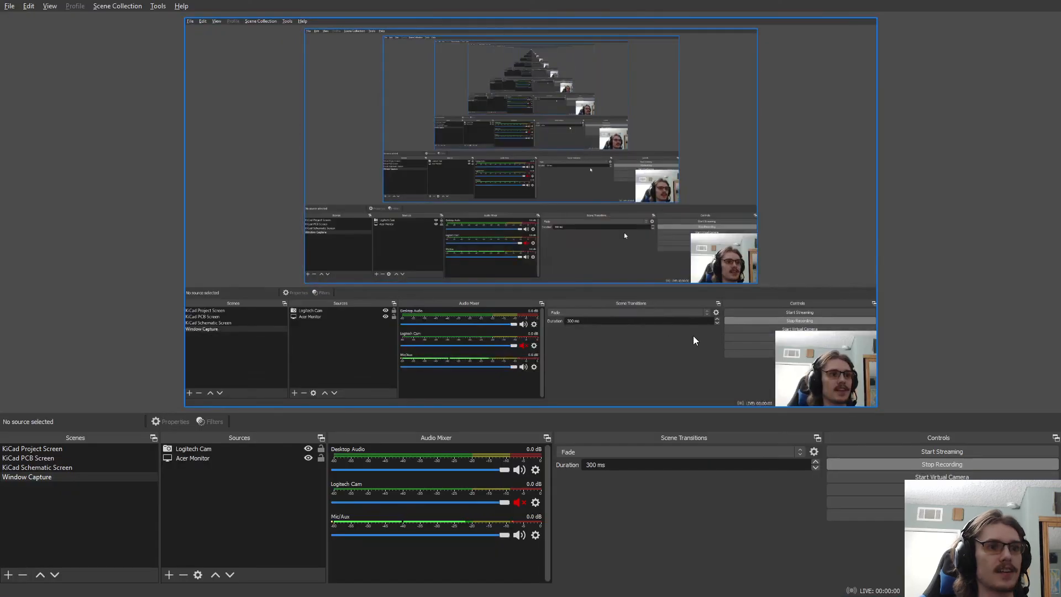